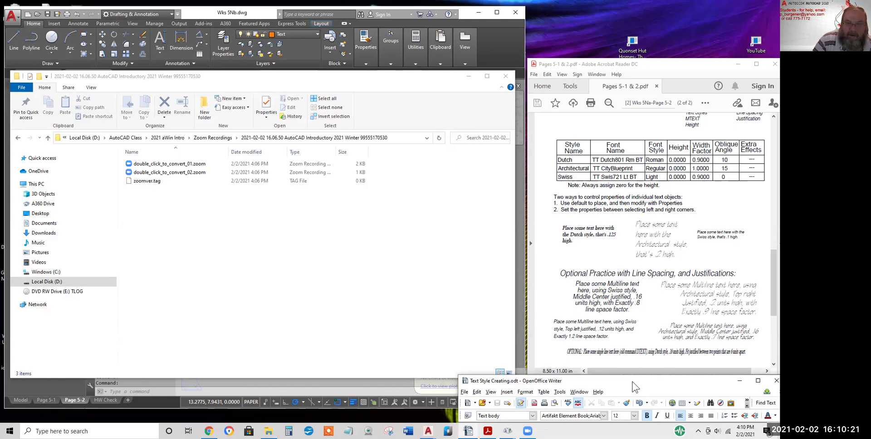
Bring page 5-1 of the Lesson 5 handout fully into view and minimize the recordings folder window
{"action": "left_click_drag", "start_coordinate": [634, 387], "coordinate": [635, 386]}
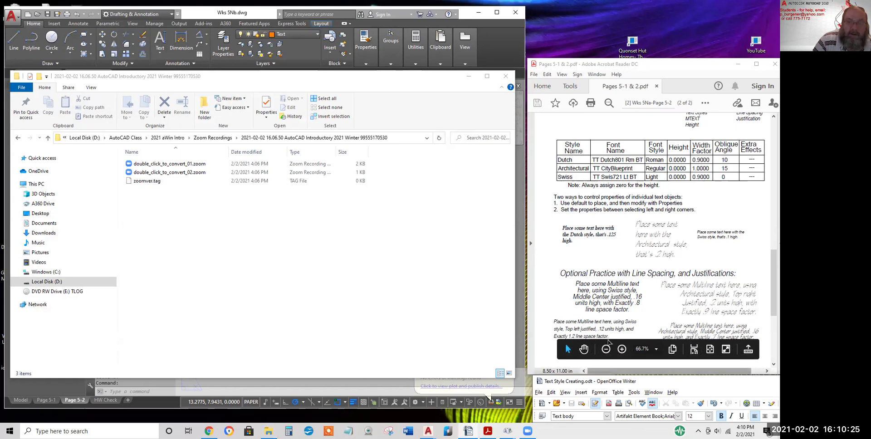
{"action": "scroll", "coordinate": [672, 174], "scroll_direction": "up", "scroll_amount": 10}
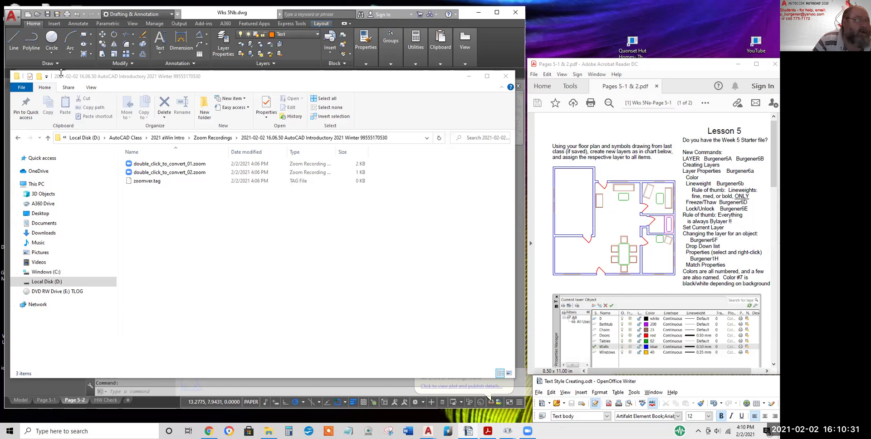
{"action": "left_click", "coordinate": [469, 76]}
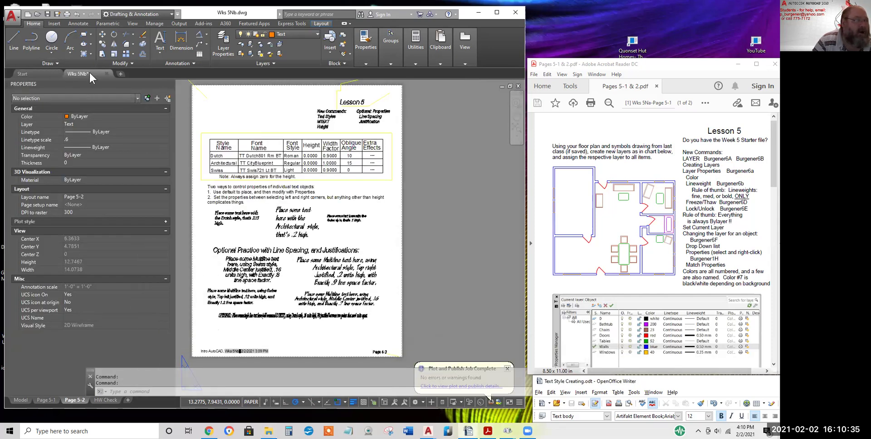
Open the drawing Week 5 Starter v8a.dwg from the Wk5 folder inside Student work
{"action": "left_click", "coordinate": [11, 16]}
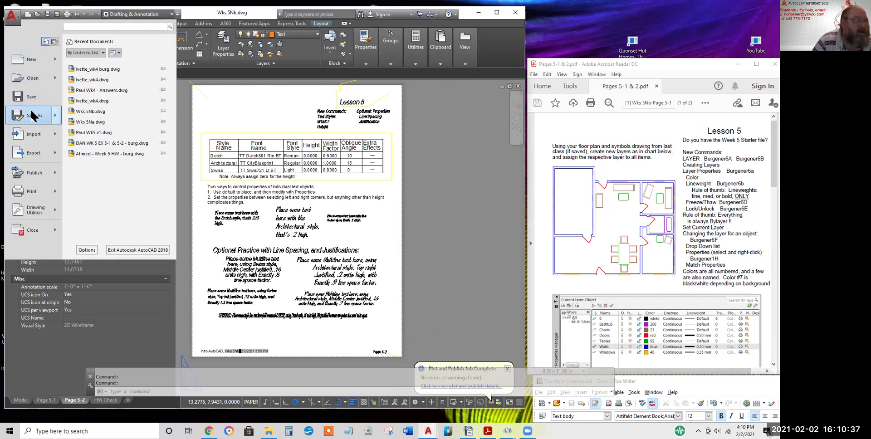
{"action": "left_click", "coordinate": [32, 78]}
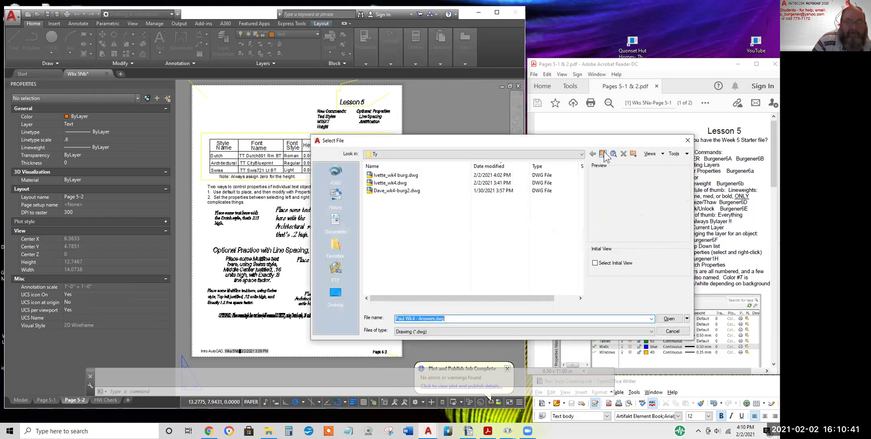
{"action": "left_click", "coordinate": [604, 155]}
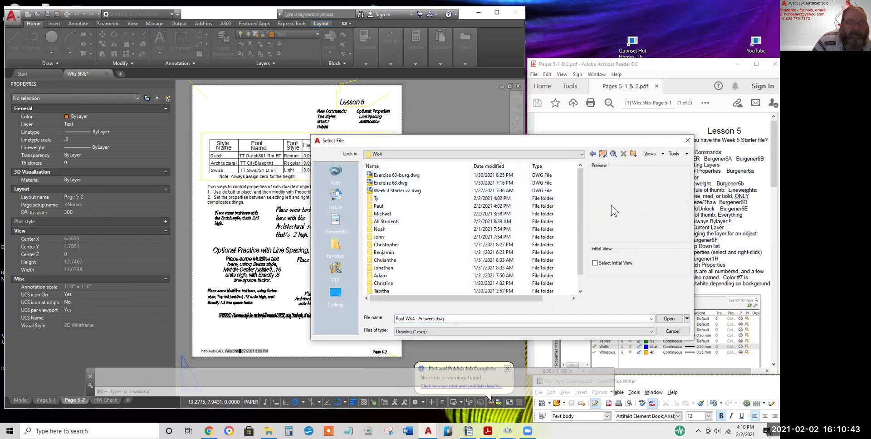
{"action": "left_click_drag", "start_coordinate": [580, 194], "coordinate": [581, 218]}
{"action": "mouse_move", "coordinate": [402, 229]}
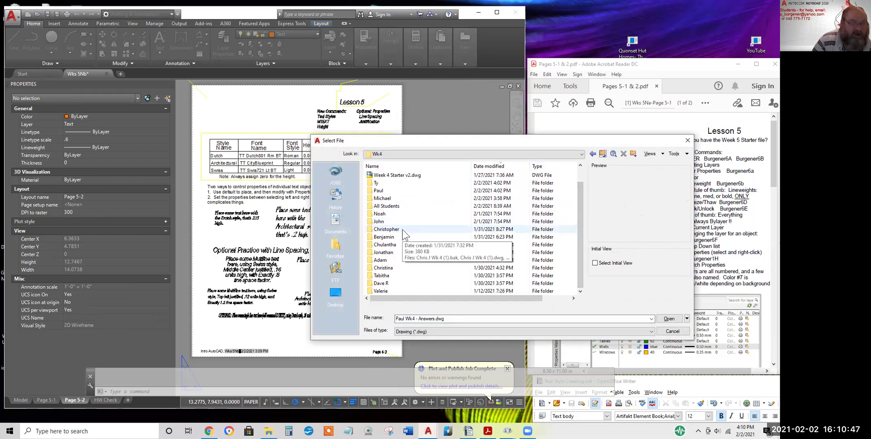
{"action": "mouse_move", "coordinate": [393, 279]}
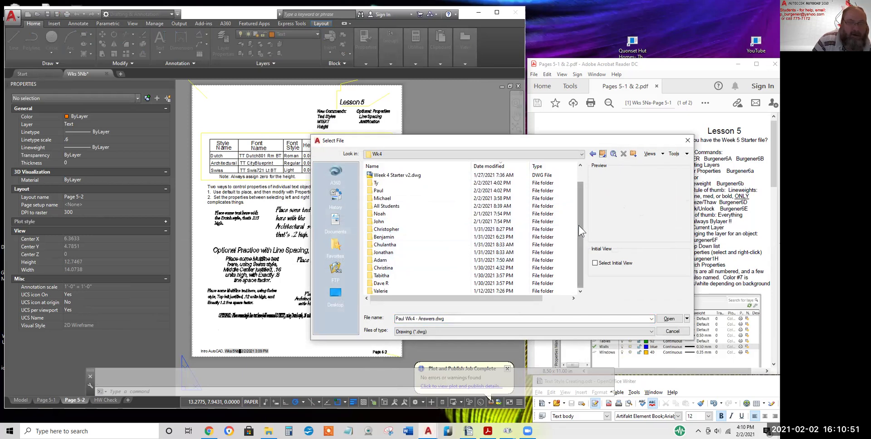
{"action": "left_click_drag", "start_coordinate": [581, 244], "coordinate": [581, 229]}
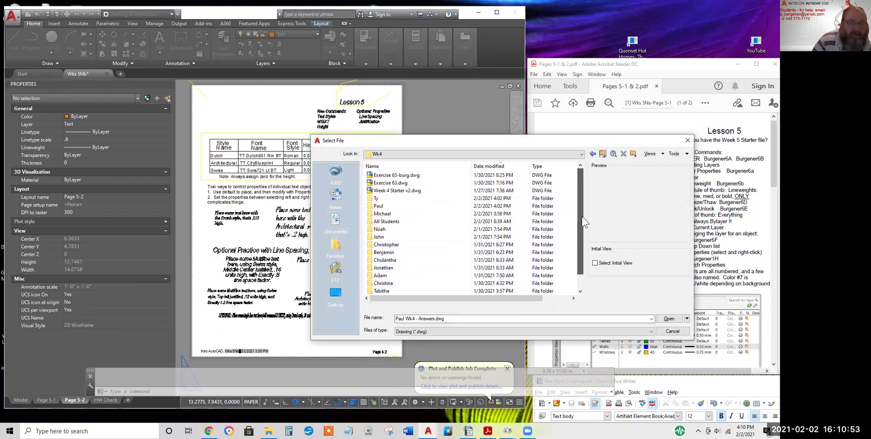
{"action": "mouse_move", "coordinate": [400, 216]}
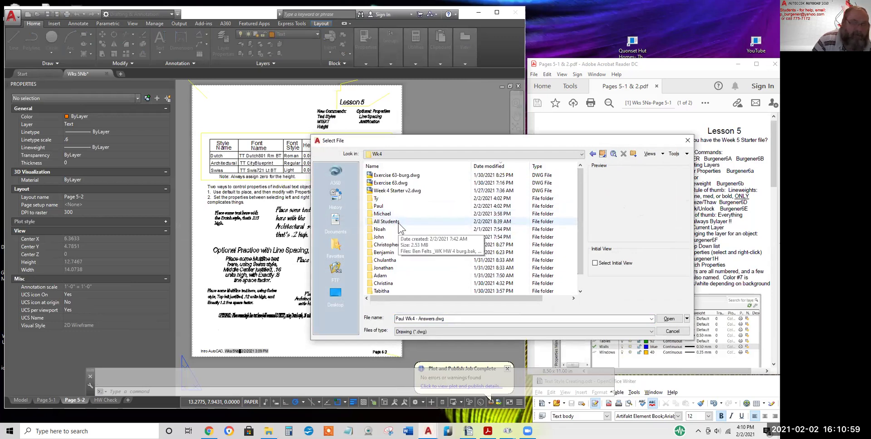
{"action": "scroll", "coordinate": [418, 236], "scroll_direction": "down", "scroll_amount": 1}
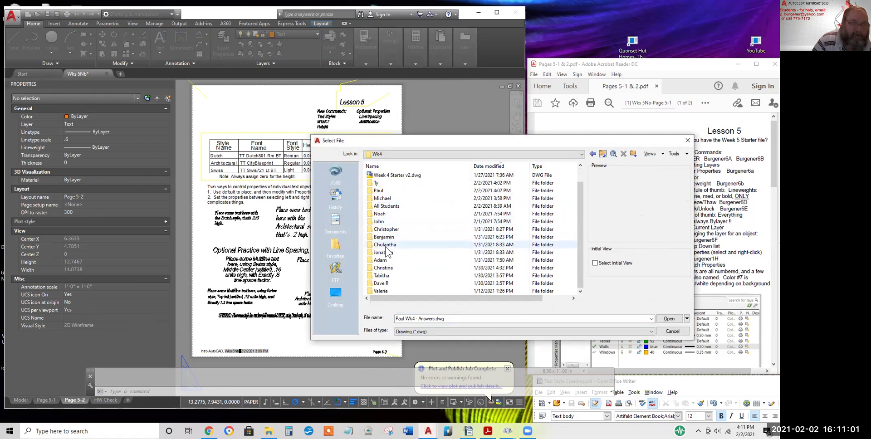
{"action": "left_click", "coordinate": [602, 155]}
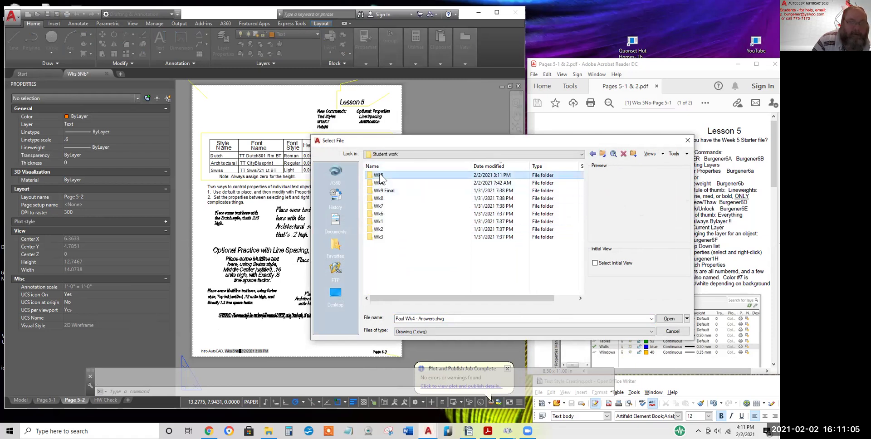
{"action": "double_click", "coordinate": [379, 176]}
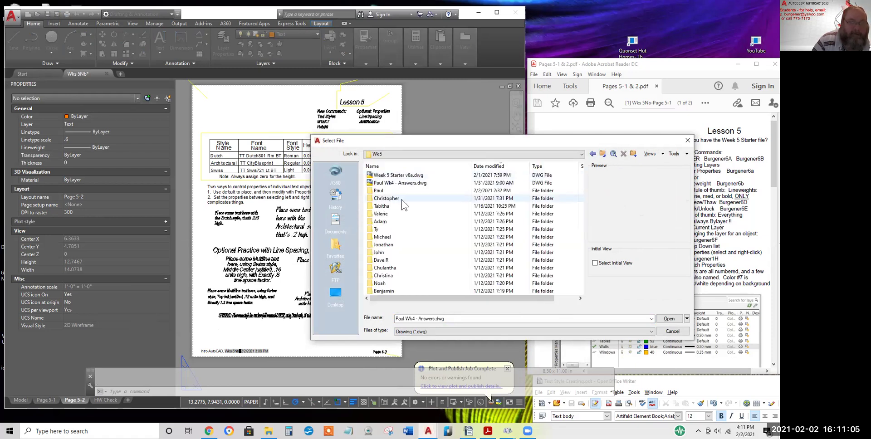
{"action": "double_click", "coordinate": [397, 175]}
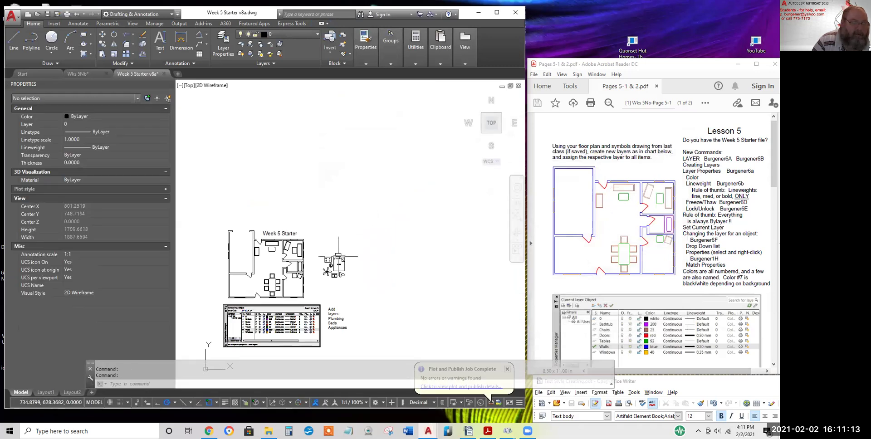
Examine the starter floor plan, the layer chart and the loose furniture and fixture symbols beside the plan
{"action": "middle_click_drag", "start_coordinate": [340, 259], "coordinate": [357, 192]}
{"action": "scroll", "coordinate": [357, 192], "scroll_direction": "up", "scroll_amount": 5}
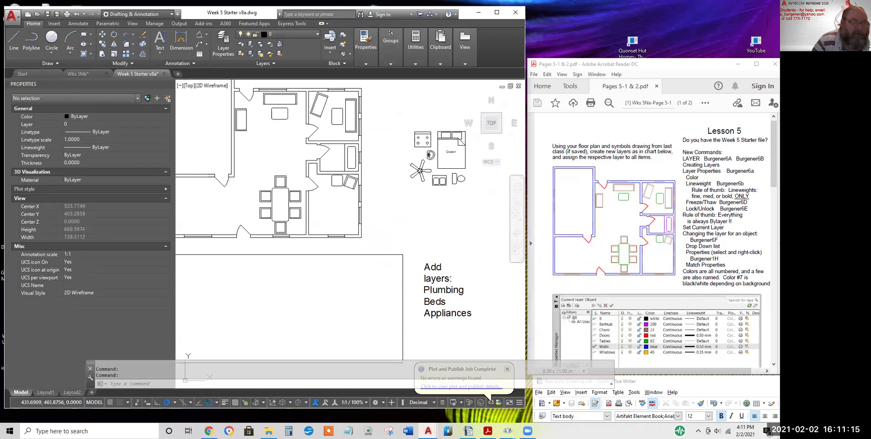
{"action": "scroll", "coordinate": [329, 214], "scroll_direction": "up", "scroll_amount": 2}
{"action": "scroll", "coordinate": [384, 212], "scroll_direction": "down", "scroll_amount": 2}
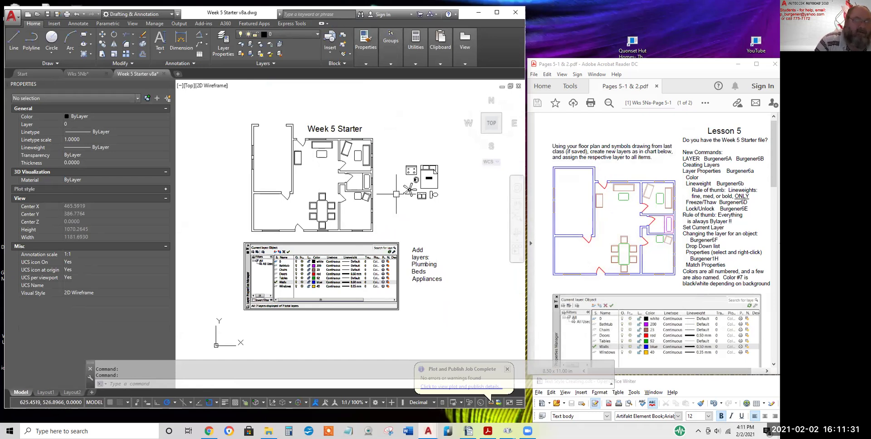
{"action": "scroll", "coordinate": [396, 194], "scroll_direction": "up", "scroll_amount": 5}
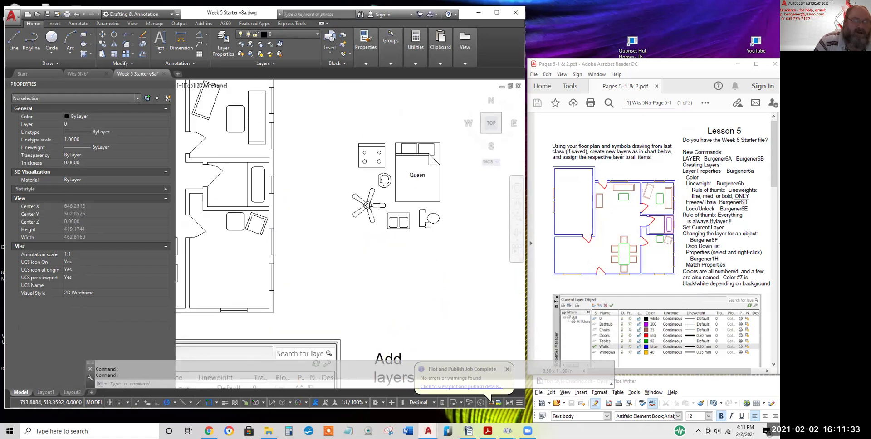
{"action": "scroll", "coordinate": [427, 225], "scroll_direction": "up", "scroll_amount": 3}
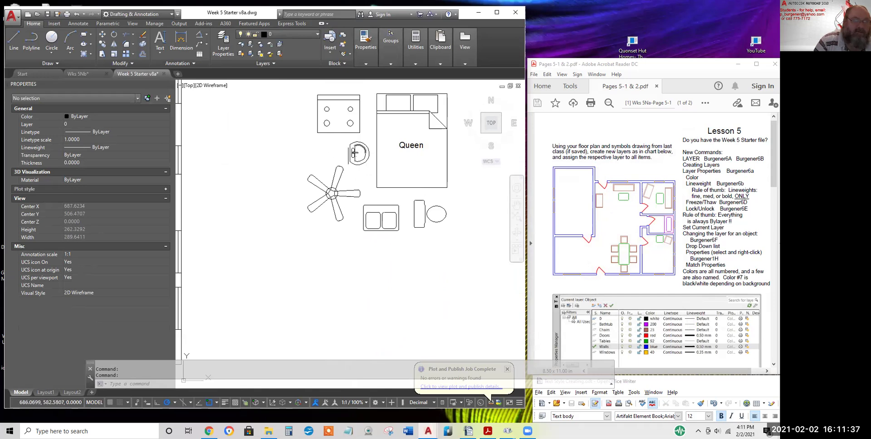
{"action": "scroll", "coordinate": [333, 196], "scroll_direction": "up", "scroll_amount": 2}
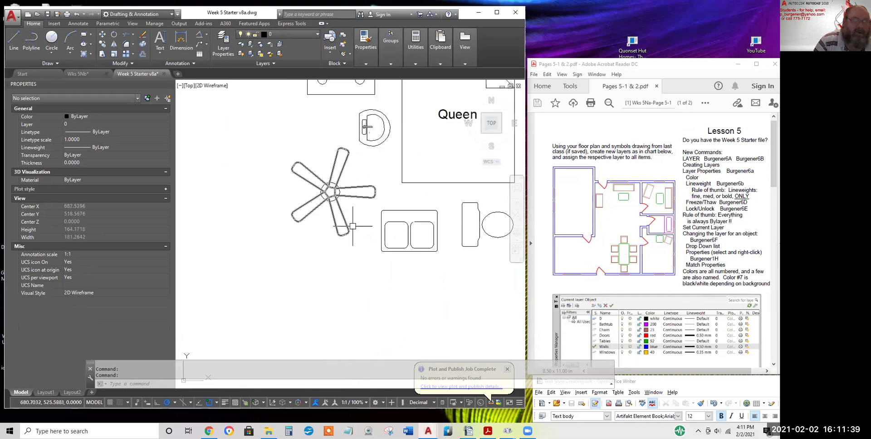
Set the ceiling fan's polar array to 3 items
{"action": "left_click", "coordinate": [362, 189]}
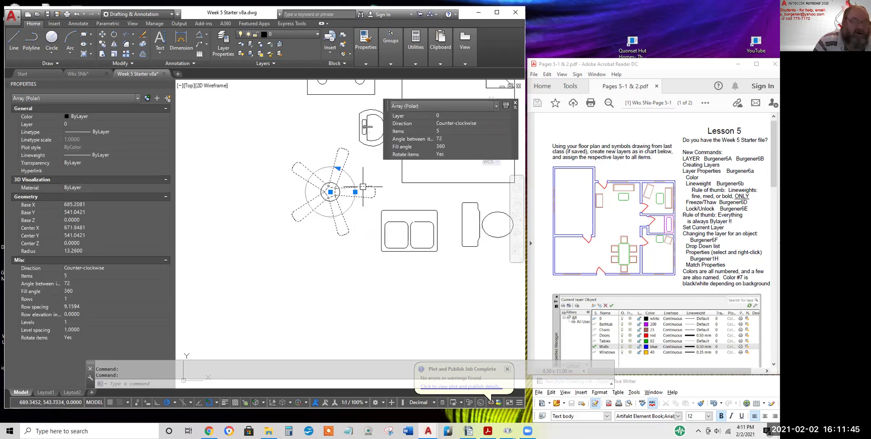
{"action": "left_click", "coordinate": [441, 131]}
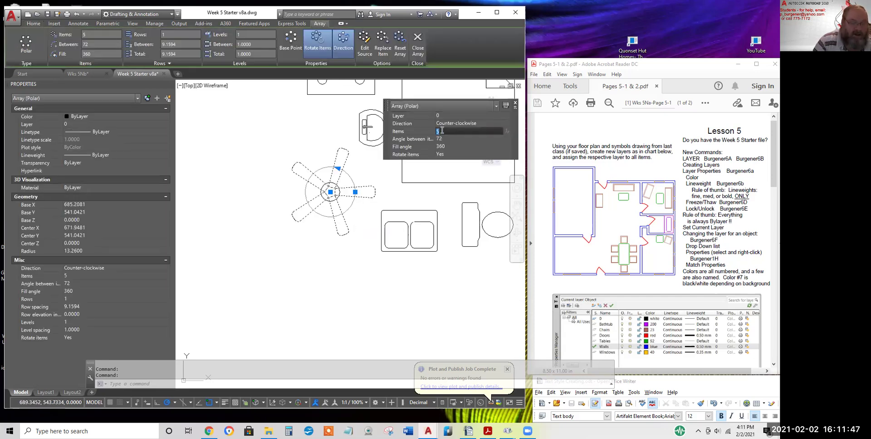
{"action": "type", "text": "3"}
{"action": "key", "text": "Tab"}
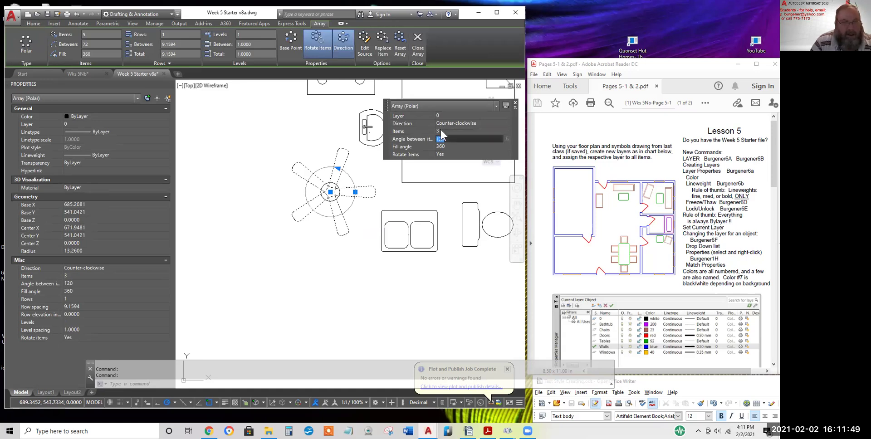
Set the ceiling fan's polar array back to 5 items and clear the selection
{"action": "left_click", "coordinate": [446, 131]}
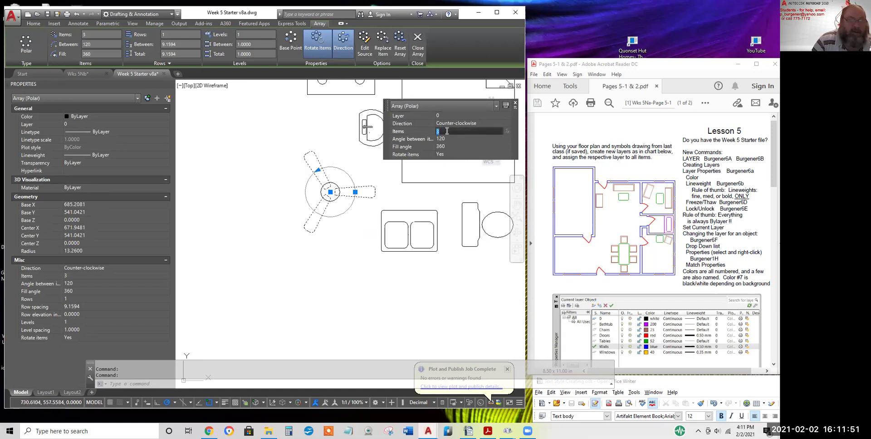
{"action": "type", "text": "5"}
{"action": "key", "text": "Tab"}
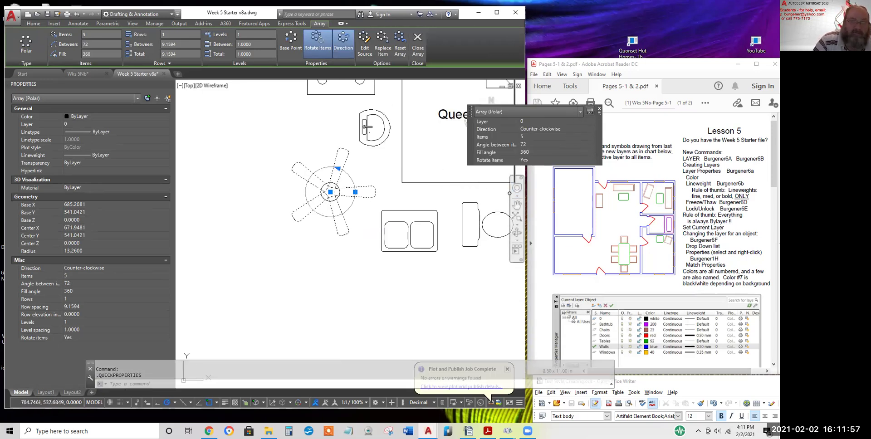
{"action": "left_click", "coordinate": [446, 241]}
{"action": "left_click", "coordinate": [448, 209]}
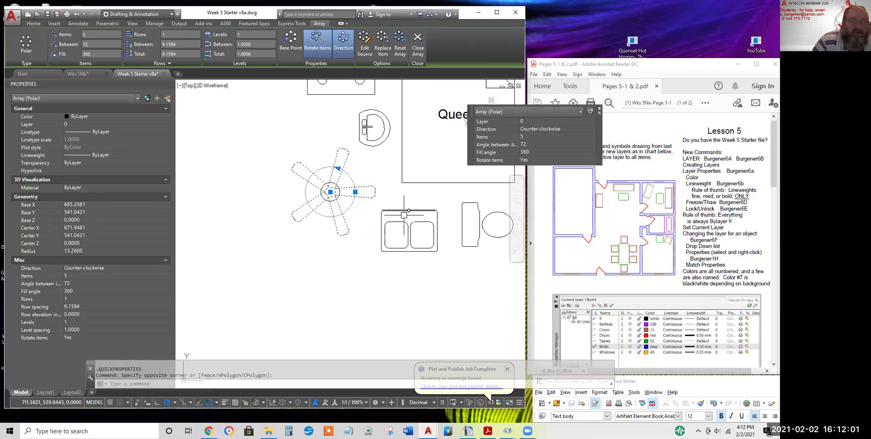
{"action": "scroll", "coordinate": [404, 214], "scroll_direction": "down", "scroll_amount": 2}
{"action": "scroll", "coordinate": [381, 160], "scroll_direction": "up", "scroll_amount": 5}
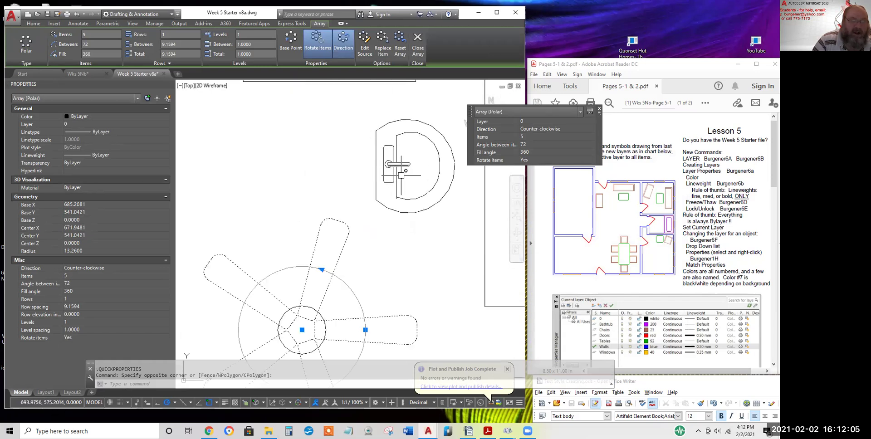
{"action": "scroll", "coordinate": [422, 198], "scroll_direction": "down", "scroll_amount": 5}
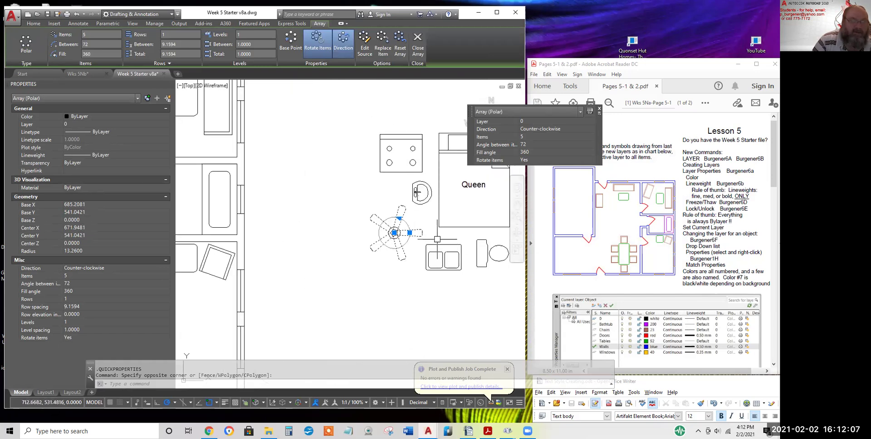
{"action": "key", "text": "Escape"}
{"action": "key", "text": "Escape"}
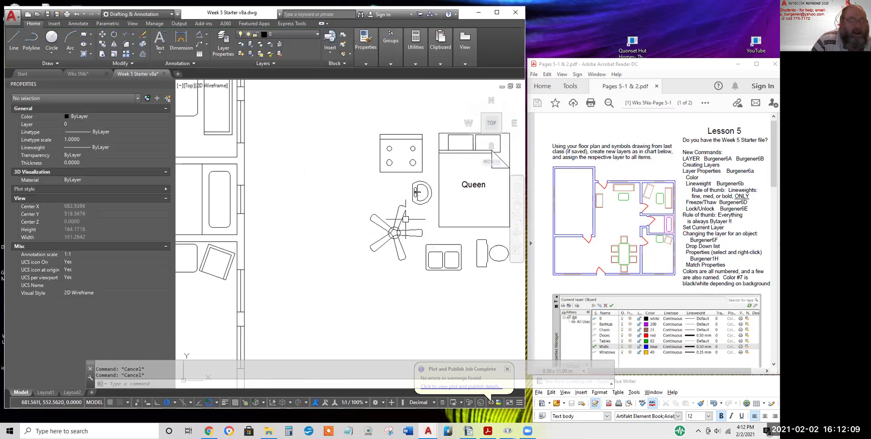
Select the wall lines around the floor plan's large upper-left room with crossing windows and clear the selection
{"action": "middle_click_drag", "start_coordinate": [409, 218], "coordinate": [458, 177]}
{"action": "scroll", "coordinate": [457, 177], "scroll_direction": "down", "scroll_amount": 5}
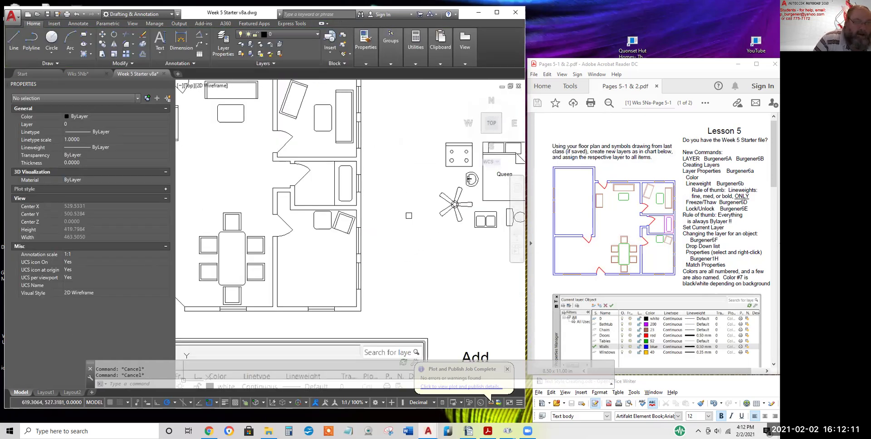
{"action": "scroll", "coordinate": [450, 227], "scroll_direction": "up", "scroll_amount": 2}
{"action": "scroll", "coordinate": [454, 222], "scroll_direction": "down", "scroll_amount": 2}
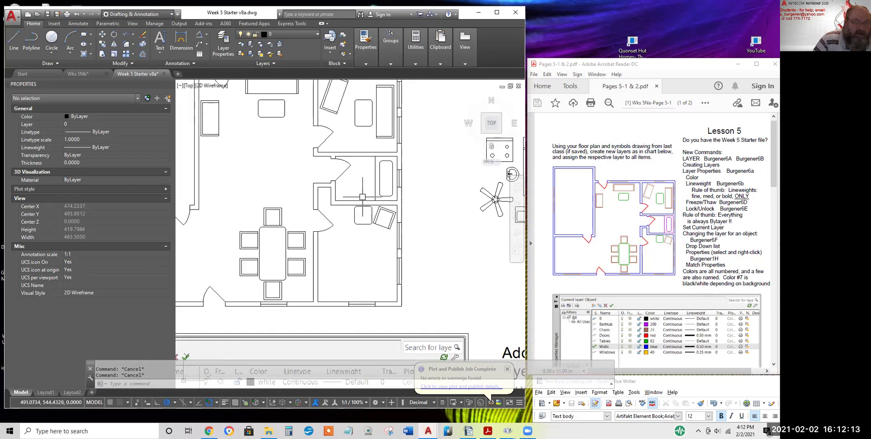
{"action": "scroll", "coordinate": [456, 183], "scroll_direction": "down", "scroll_amount": 1}
{"action": "middle_click_drag", "start_coordinate": [330, 189], "coordinate": [375, 208]}
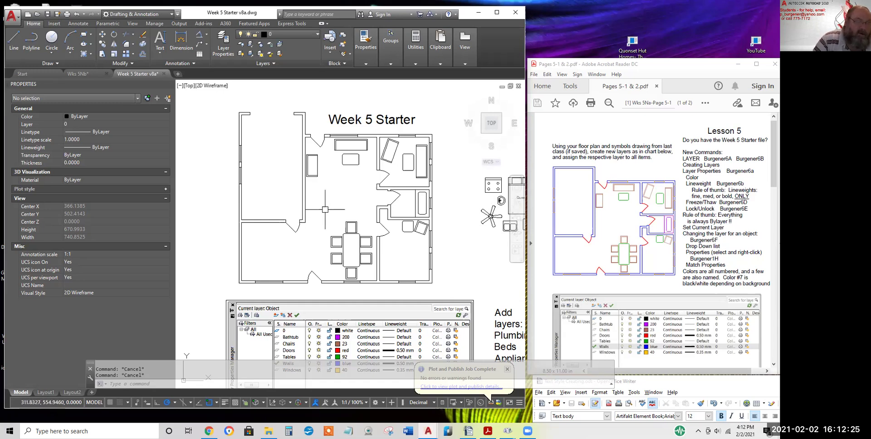
{"action": "left_click", "coordinate": [312, 202]}
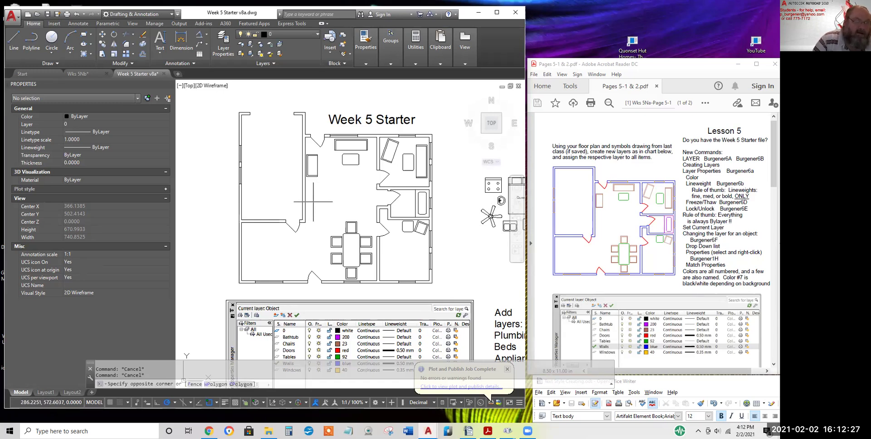
{"action": "left_click", "coordinate": [292, 192]}
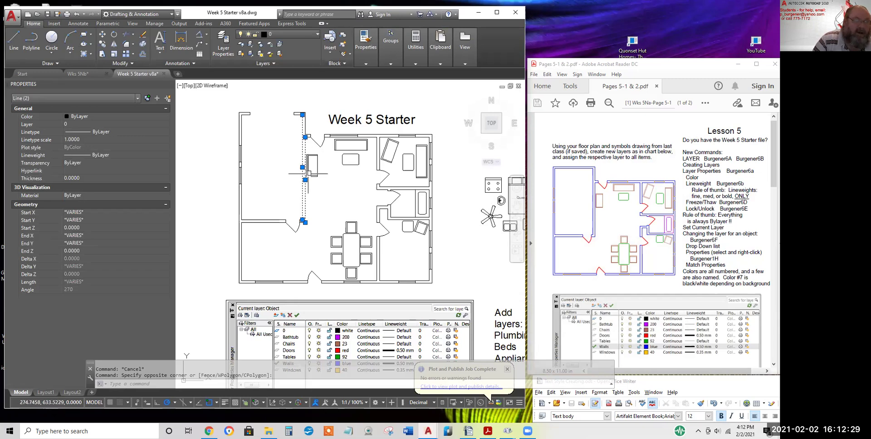
{"action": "left_click", "coordinate": [267, 205]}
{"action": "left_click", "coordinate": [216, 255]}
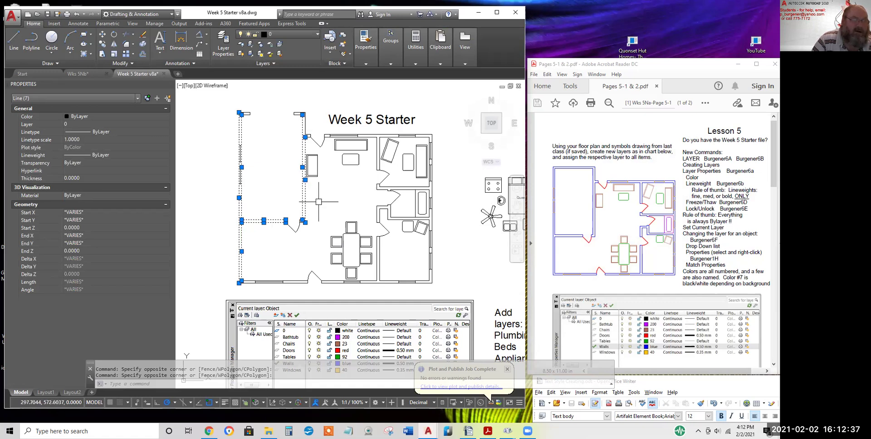
{"action": "key", "text": "Escape"}
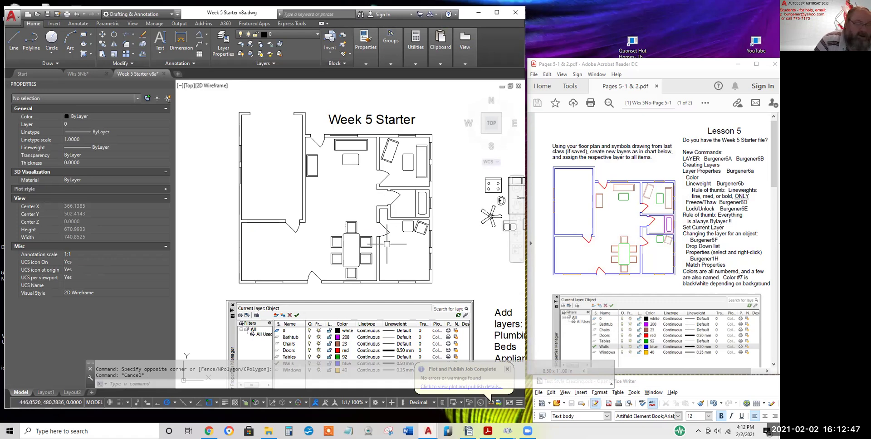
Examine the layer chart's names, colors and lineweights and the adjacent note listing the additional layers for plumbing, beds and appliances
{"action": "scroll", "coordinate": [388, 259], "scroll_direction": "down", "scroll_amount": 2}
{"action": "middle_click_drag", "start_coordinate": [383, 271], "coordinate": [377, 202]}
{"action": "scroll", "coordinate": [360, 256], "scroll_direction": "up", "scroll_amount": 4}
{"action": "scroll", "coordinate": [360, 256], "scroll_direction": "up", "scroll_amount": 4}
{"action": "scroll", "coordinate": [440, 248], "scroll_direction": "down", "scroll_amount": 4}
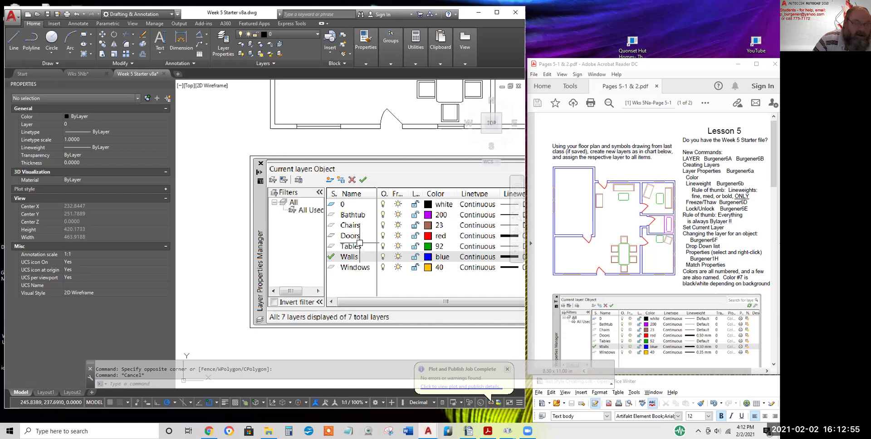
{"action": "scroll", "coordinate": [359, 216], "scroll_direction": "down", "scroll_amount": 2}
{"action": "middle_click_drag", "start_coordinate": [433, 231], "coordinate": [239, 237]}
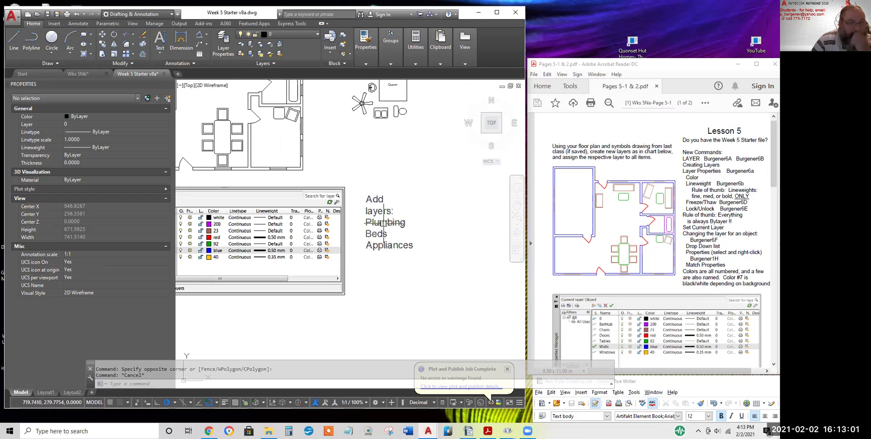
{"action": "middle_click_drag", "start_coordinate": [312, 245], "coordinate": [486, 232]}
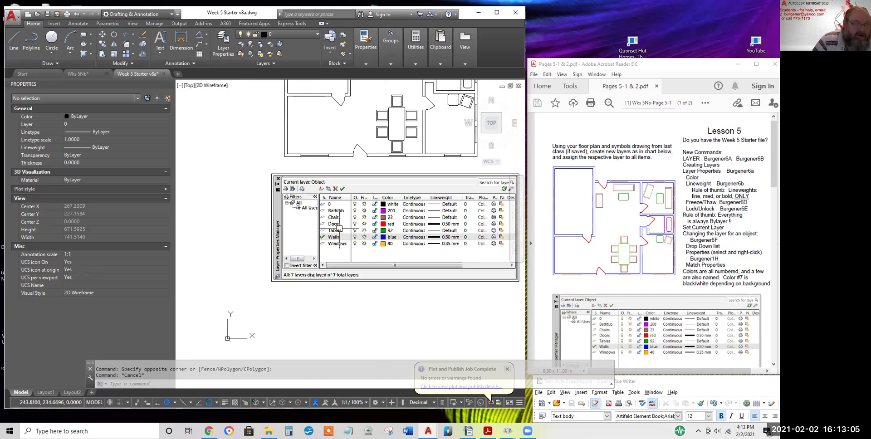
{"action": "middle_click_drag", "start_coordinate": [441, 236], "coordinate": [194, 233]}
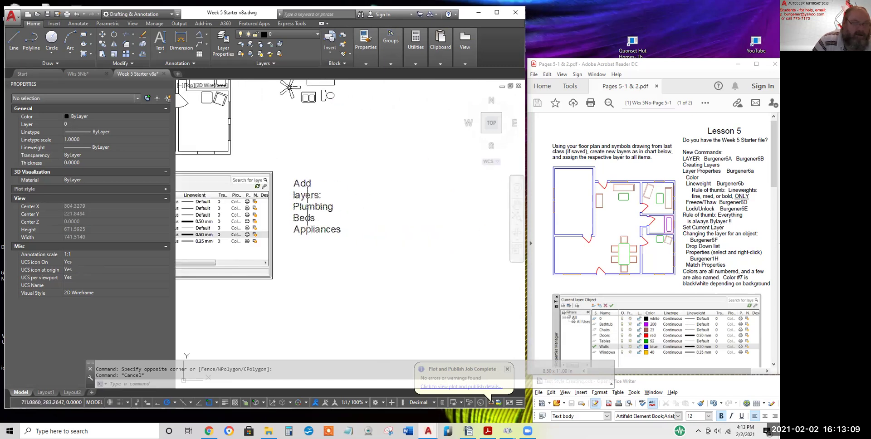
{"action": "middle_click_drag", "start_coordinate": [305, 220], "coordinate": [466, 226]}
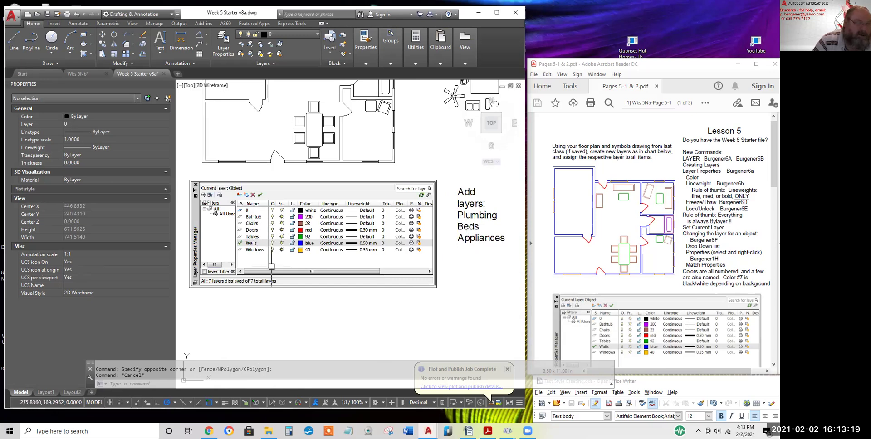
{"action": "scroll", "coordinate": [254, 234], "scroll_direction": "up", "scroll_amount": 1}
{"action": "scroll", "coordinate": [250, 230], "scroll_direction": "down", "scroll_amount": 1}
{"action": "scroll", "coordinate": [250, 230], "scroll_direction": "up", "scroll_amount": 1}
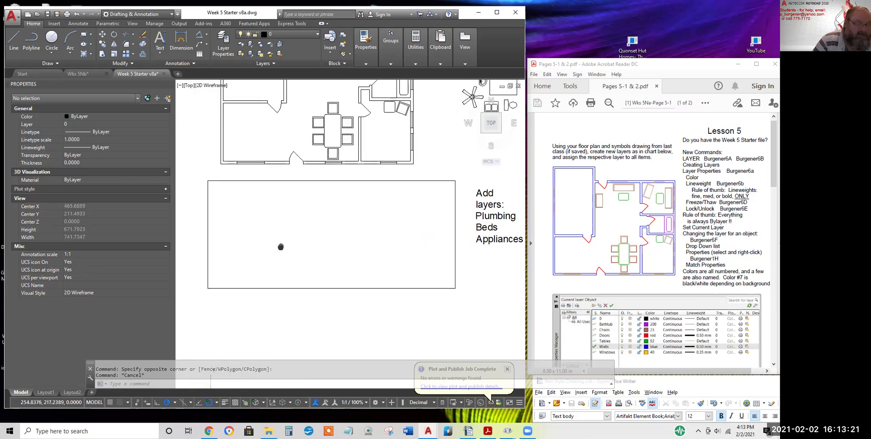
{"action": "scroll", "coordinate": [282, 248], "scroll_direction": "down", "scroll_amount": 1}
{"action": "scroll", "coordinate": [342, 290], "scroll_direction": "up", "scroll_amount": 1}
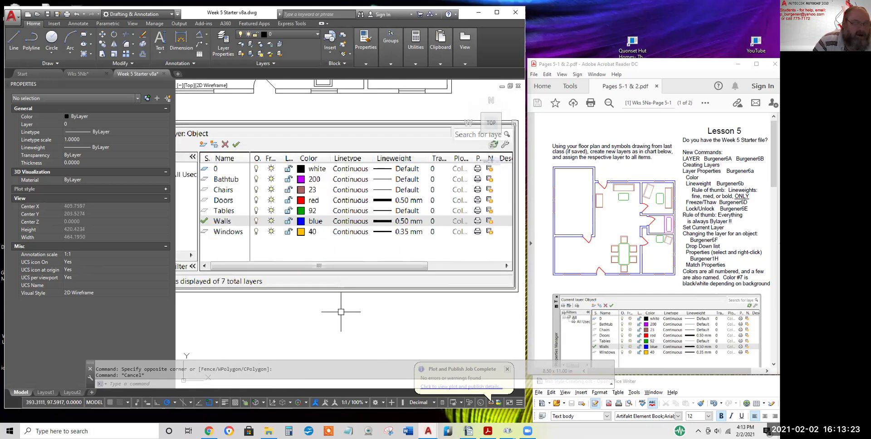
{"action": "scroll", "coordinate": [341, 312], "scroll_direction": "down", "scroll_amount": 2}
{"action": "scroll", "coordinate": [341, 312], "scroll_direction": "up", "scroll_amount": 1}
{"action": "scroll", "coordinate": [341, 312], "scroll_direction": "down", "scroll_amount": 1}
{"action": "middle_click_drag", "start_coordinate": [401, 236], "coordinate": [400, 269]}
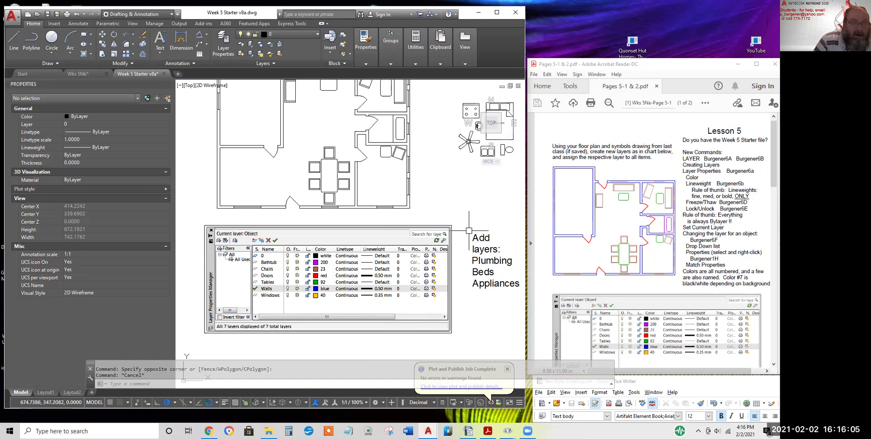
Examine the overall arrangement of the floor plan, loose symbols and layer chart in model space
{"action": "middle_click_drag", "start_coordinate": [409, 205], "coordinate": [404, 297]}
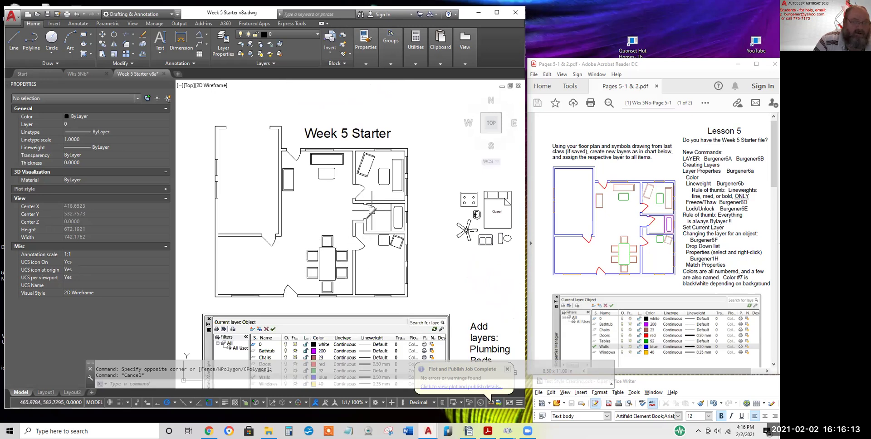
{"action": "middle_click_drag", "start_coordinate": [333, 206], "coordinate": [335, 164]}
{"action": "scroll", "coordinate": [394, 318], "scroll_direction": "down", "scroll_amount": 8}
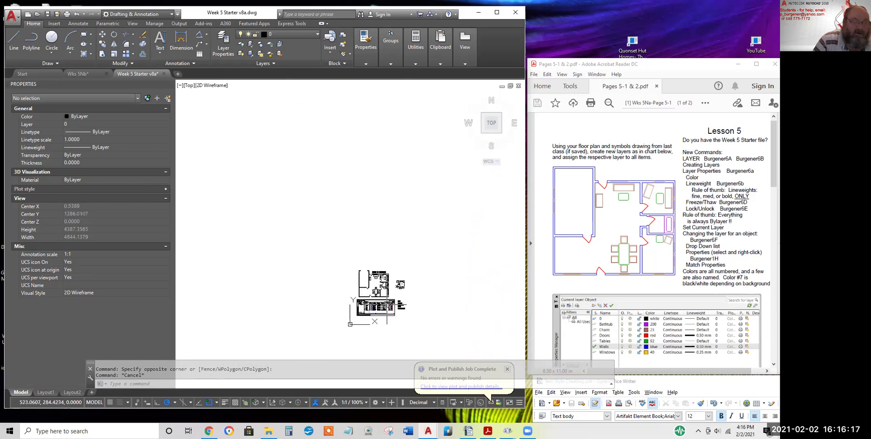
{"action": "middle_click_drag", "start_coordinate": [394, 318], "coordinate": [389, 299]}
{"action": "mouse_move", "coordinate": [64, 393]}
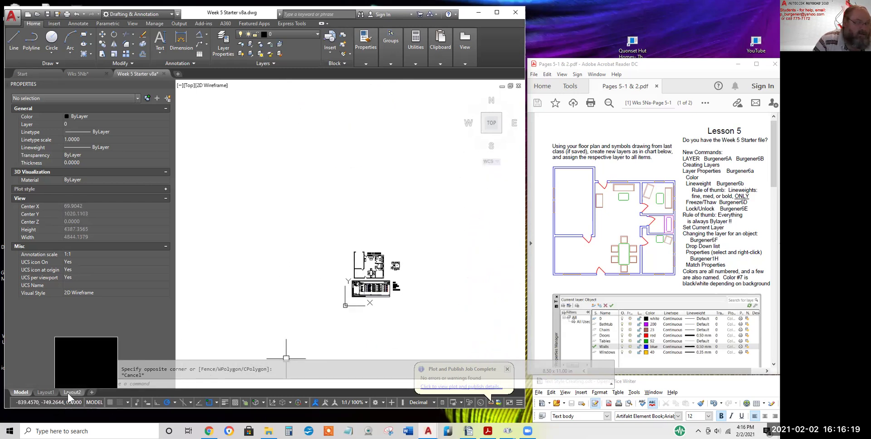
{"action": "scroll", "coordinate": [411, 298], "scroll_direction": "down", "scroll_amount": 10}
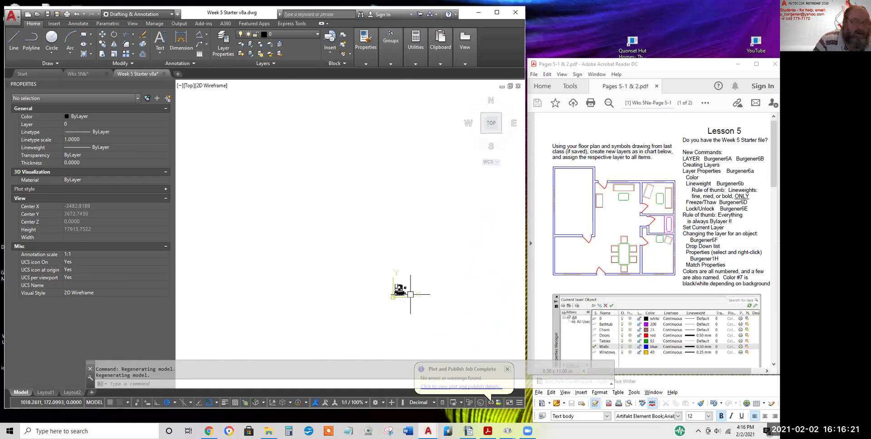
{"action": "scroll", "coordinate": [411, 298], "scroll_direction": "up", "scroll_amount": 18}
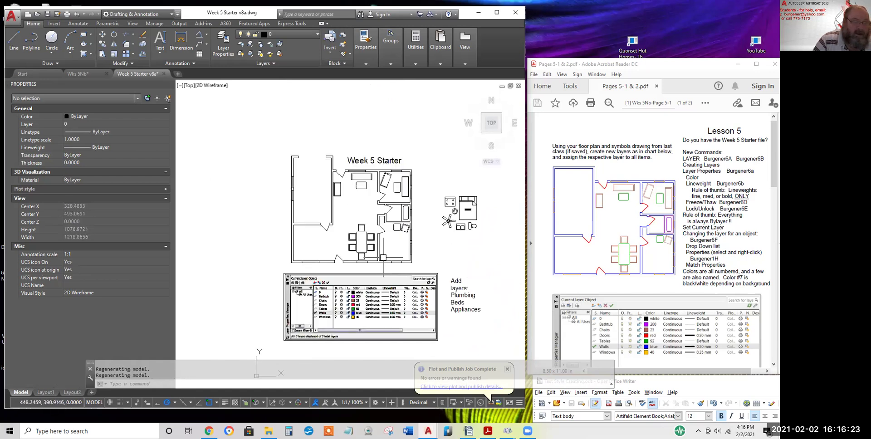
{"action": "scroll", "coordinate": [429, 246], "scroll_direction": "down", "scroll_amount": 4}
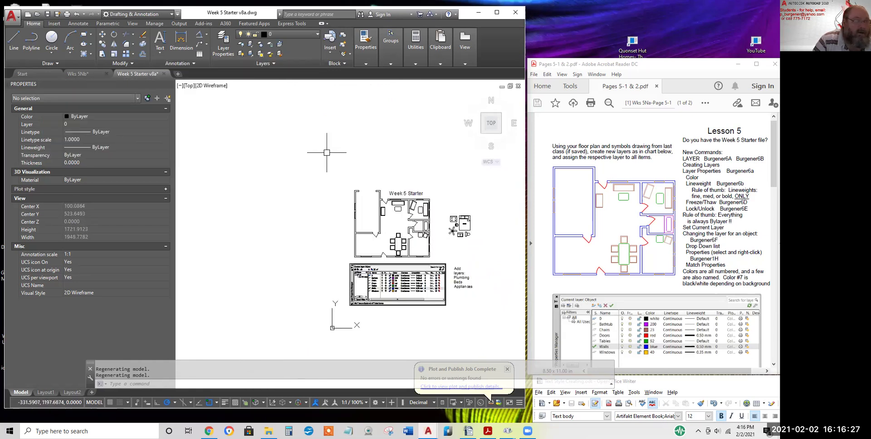
{"action": "middle_click_drag", "start_coordinate": [400, 245], "coordinate": [346, 225]}
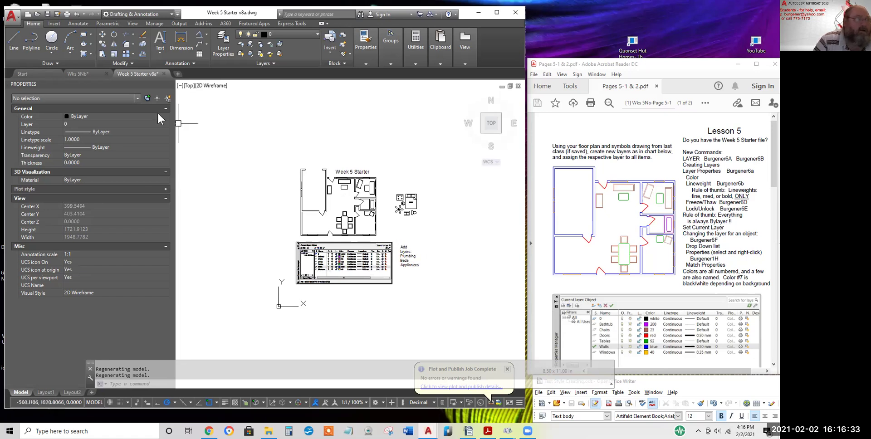
Switch to the Wks 5Nb drawing and examine the text style table and sample texts on the Page 5-2 layout
{"action": "left_click", "coordinate": [83, 72]}
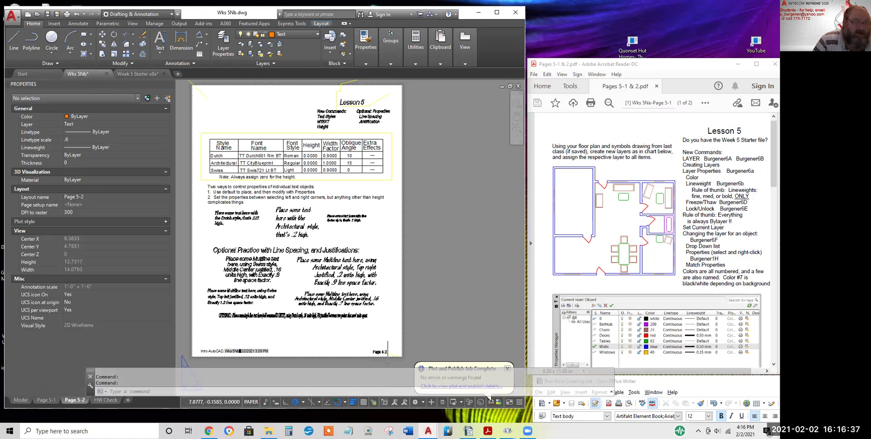
{"action": "scroll", "coordinate": [387, 352], "scroll_direction": "up", "scroll_amount": 3}
{"action": "scroll", "coordinate": [387, 352], "scroll_direction": "down", "scroll_amount": 3}
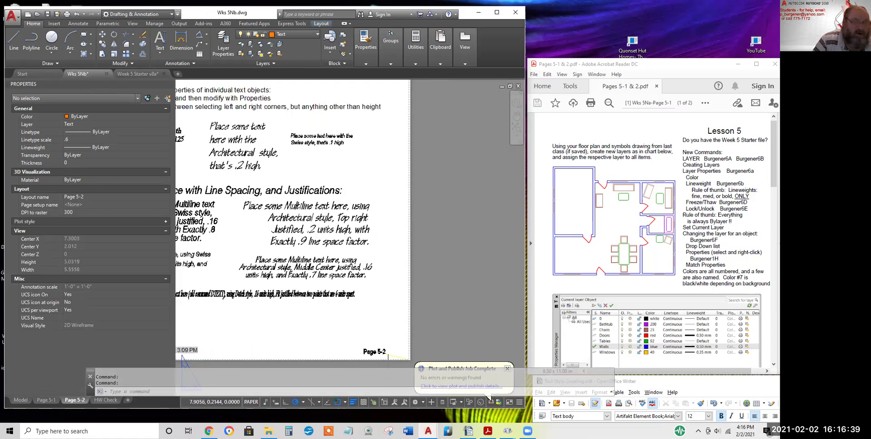
{"action": "scroll", "coordinate": [238, 138], "scroll_direction": "up", "scroll_amount": 4}
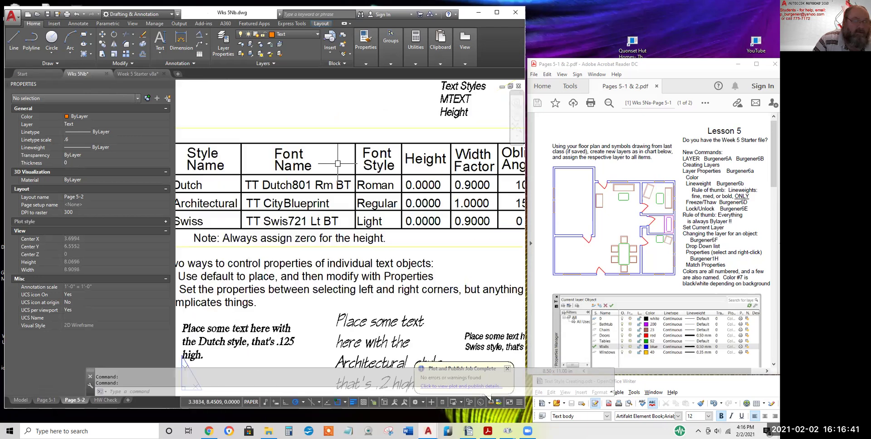
{"action": "scroll", "coordinate": [338, 168], "scroll_direction": "down", "scroll_amount": 2}
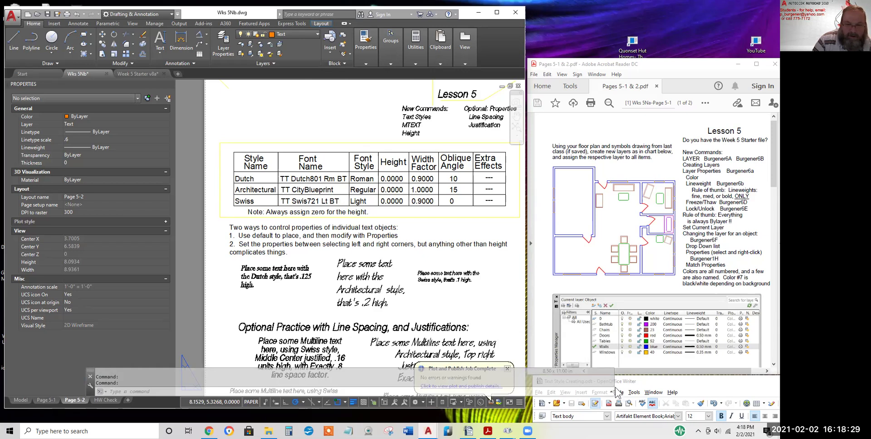
Shorten and reposition the floating command line window, and dismiss the plot and publish notification
{"action": "left_click_drag", "start_coordinate": [612, 385], "coordinate": [326, 378]}
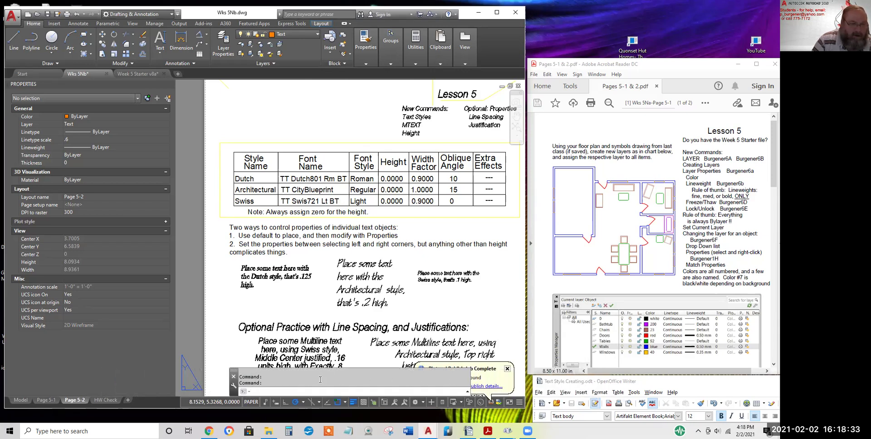
{"action": "mouse_move", "coordinate": [230, 391]}
{"action": "left_mouse_down"}
{"action": "mouse_move", "coordinate": [237, 382]}
{"action": "mouse_move", "coordinate": [243, 399]}
{"action": "left_mouse_up"}
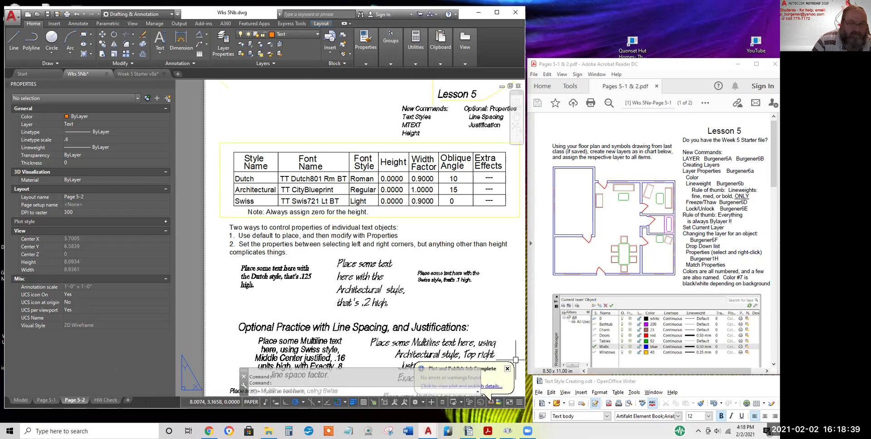
{"action": "left_click", "coordinate": [508, 370]}
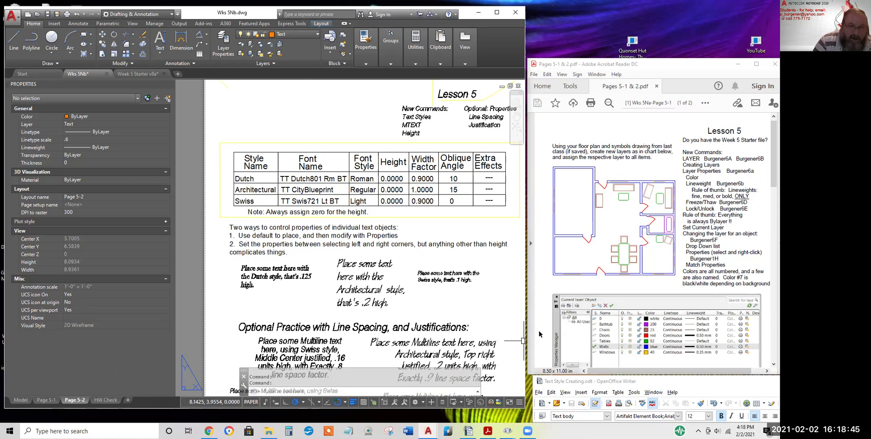
Return to the Week 5 Starter v8a drawing, keeping it open, and close the Properties palette
{"action": "left_click", "coordinate": [155, 74]}
{"action": "left_click", "coordinate": [163, 74]}
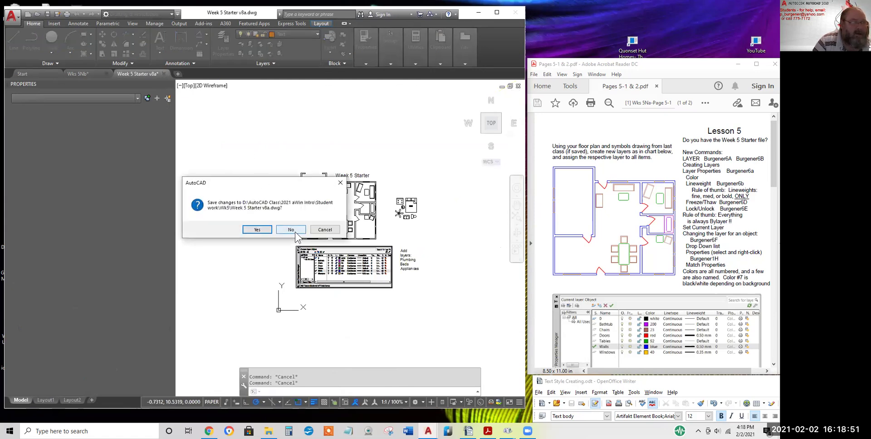
{"action": "left_click", "coordinate": [330, 233]}
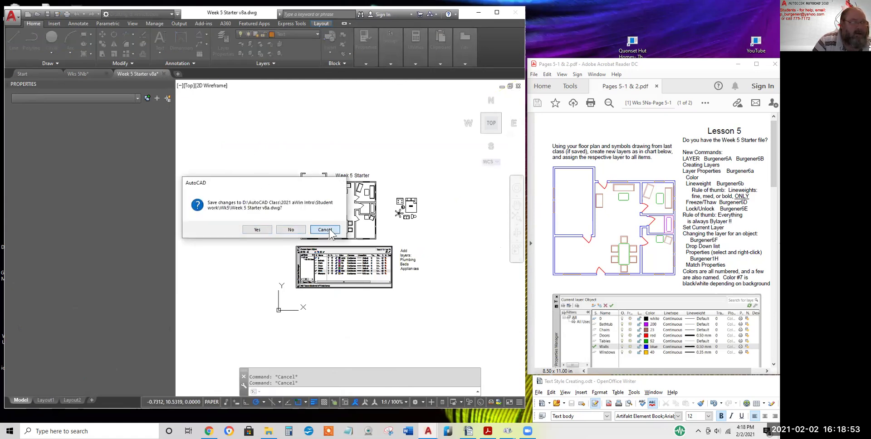
{"action": "mouse_move", "coordinate": [171, 86]}
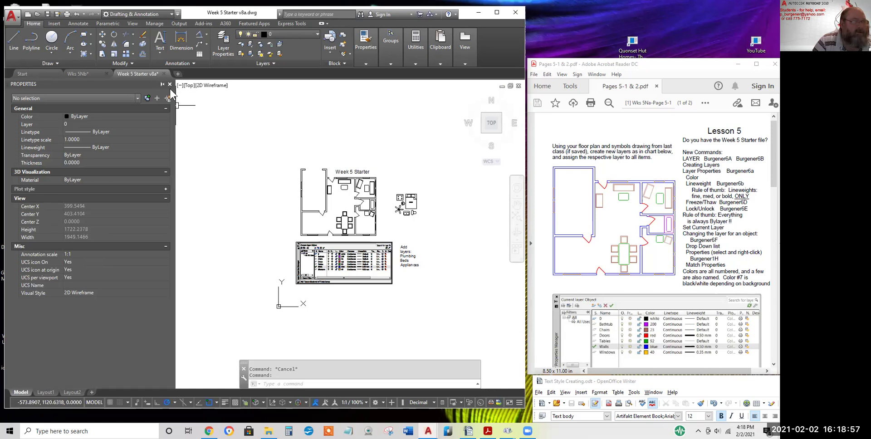
{"action": "left_click", "coordinate": [171, 86]}
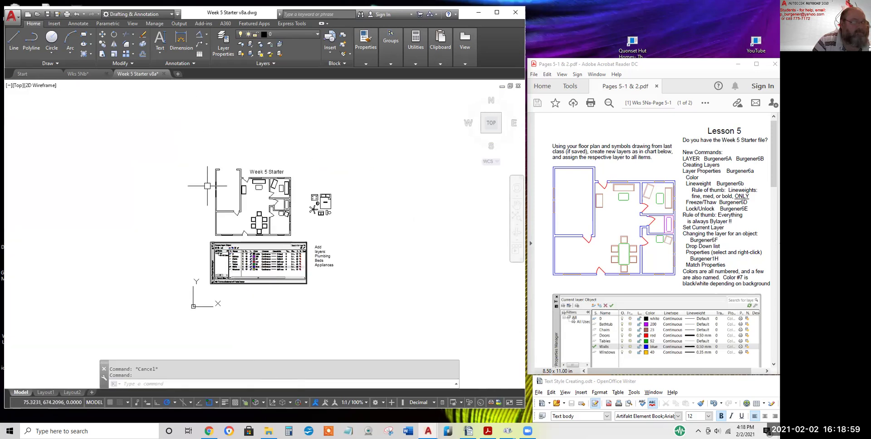
{"action": "middle_click_drag", "start_coordinate": [222, 186], "coordinate": [249, 174]}
{"action": "scroll", "coordinate": [314, 181], "scroll_direction": "up", "scroll_amount": 2}
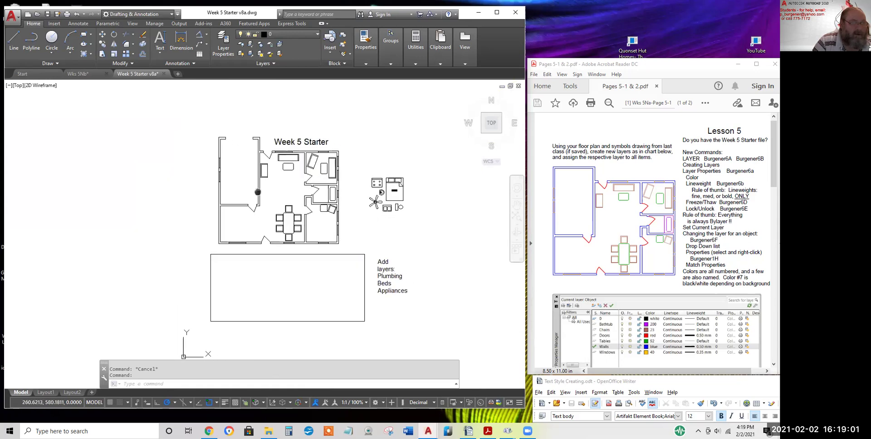
Open the instructor's Wk4 - Answers drawing from the personal folder inside the Wk4 folder
{"action": "left_click", "coordinate": [17, 18]}
{"action": "mouse_move", "coordinate": [36, 80]}
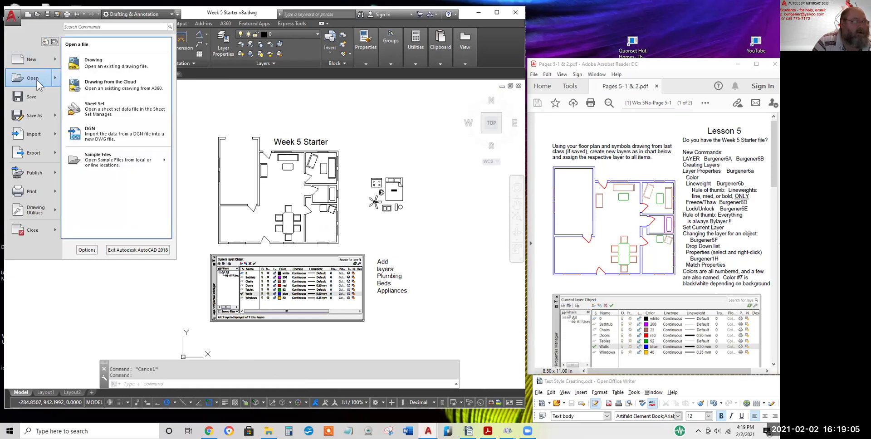
{"action": "left_click", "coordinate": [34, 78]}
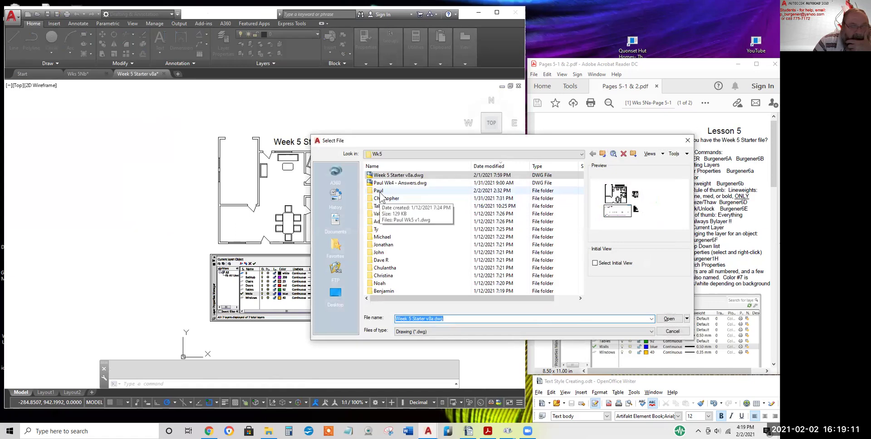
{"action": "left_click", "coordinate": [602, 154]}
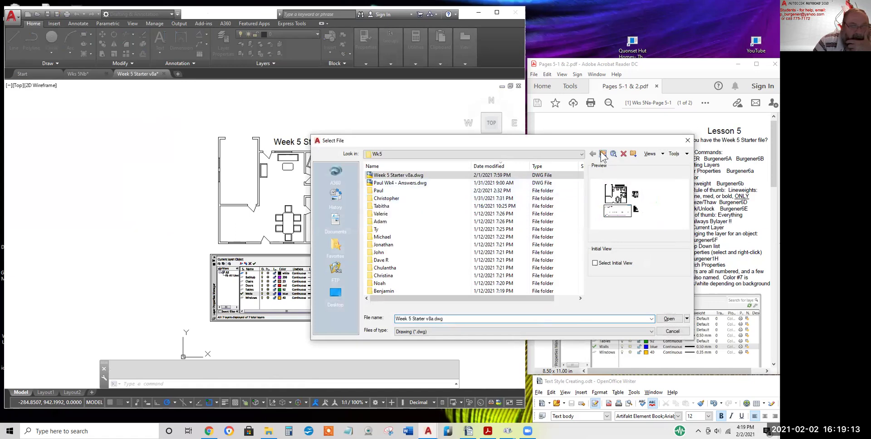
{"action": "double_click", "coordinate": [380, 183]}
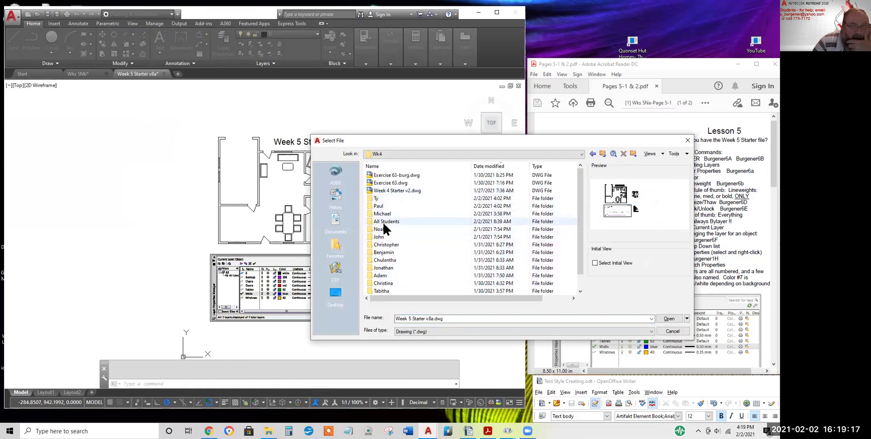
{"action": "scroll", "coordinate": [386, 236], "scroll_direction": "down", "scroll_amount": 1}
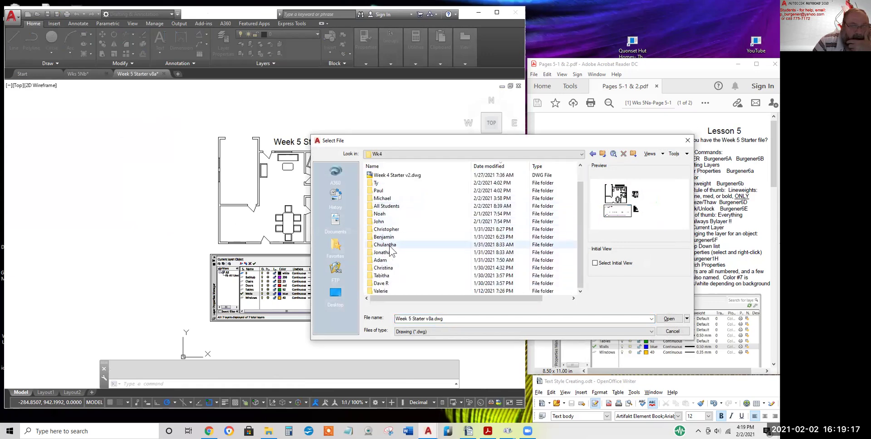
{"action": "double_click", "coordinate": [379, 191]}
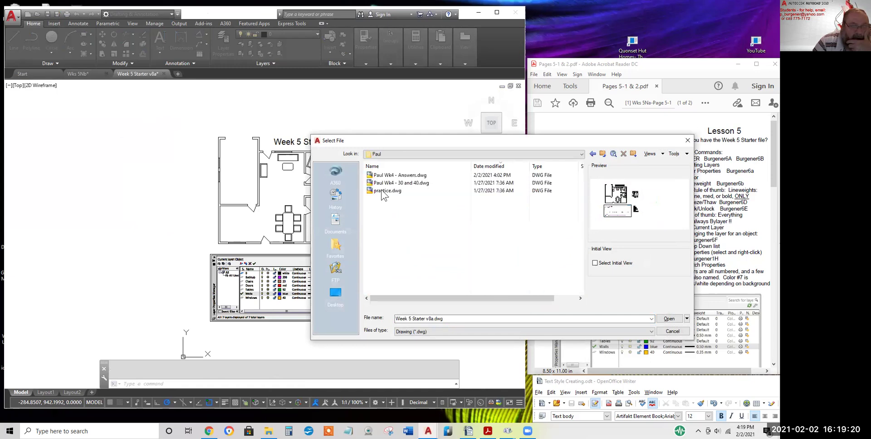
{"action": "left_click", "coordinate": [403, 176]}
{"action": "double_click", "coordinate": [403, 176]}
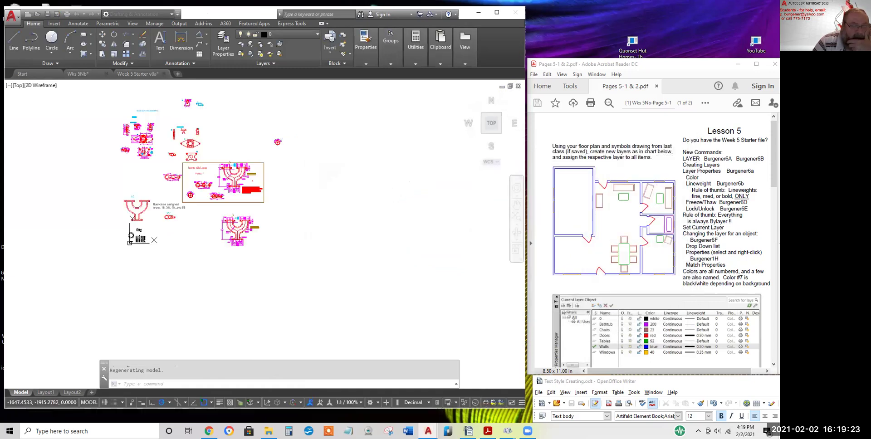
{"action": "scroll", "coordinate": [213, 188], "scroll_direction": "up", "scroll_amount": 10}
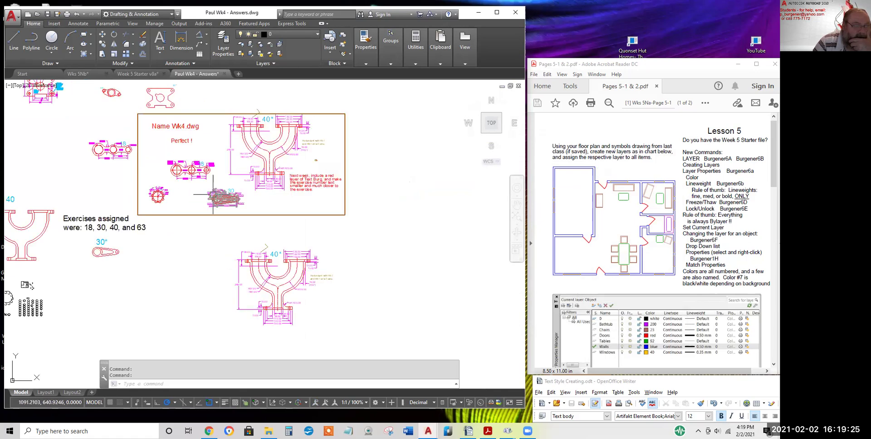
Turn off object snap and draw a short line between the circle and the notch edge in exercise 30
{"action": "scroll", "coordinate": [213, 188], "scroll_direction": "up", "scroll_amount": 3}
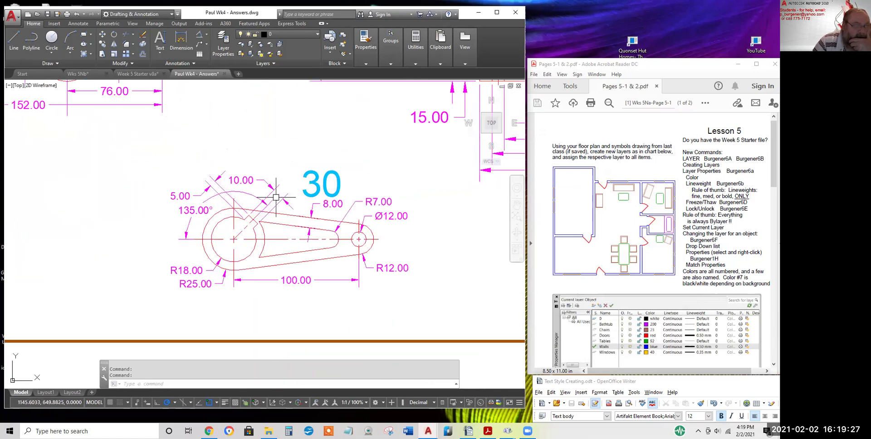
{"action": "scroll", "coordinate": [291, 198], "scroll_direction": "up", "scroll_amount": 4}
{"action": "scroll", "coordinate": [290, 197], "scroll_direction": "up", "scroll_amount": 1}
{"action": "scroll", "coordinate": [254, 198], "scroll_direction": "up", "scroll_amount": 5}
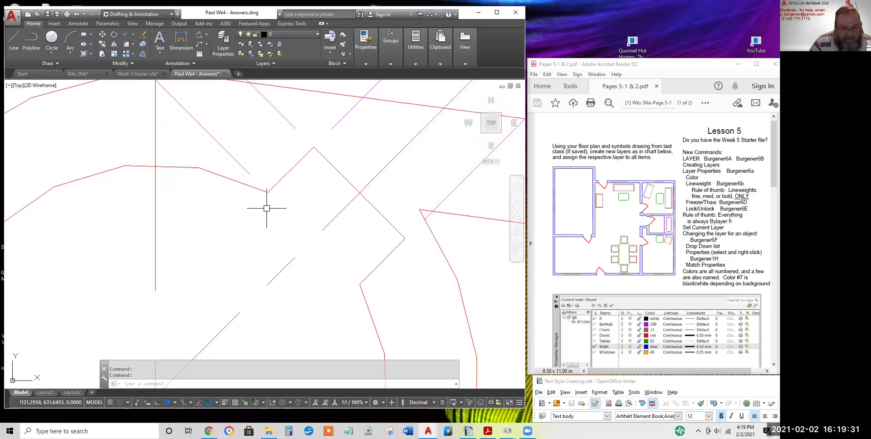
{"action": "left_click", "coordinate": [209, 402]}
{"action": "type", "text": "l"}
{"action": "key", "text": "Return"}
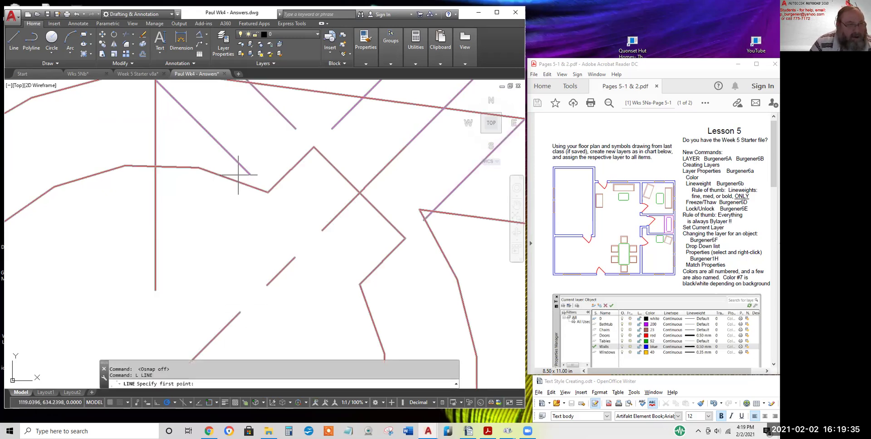
{"action": "left_click", "coordinate": [250, 183]}
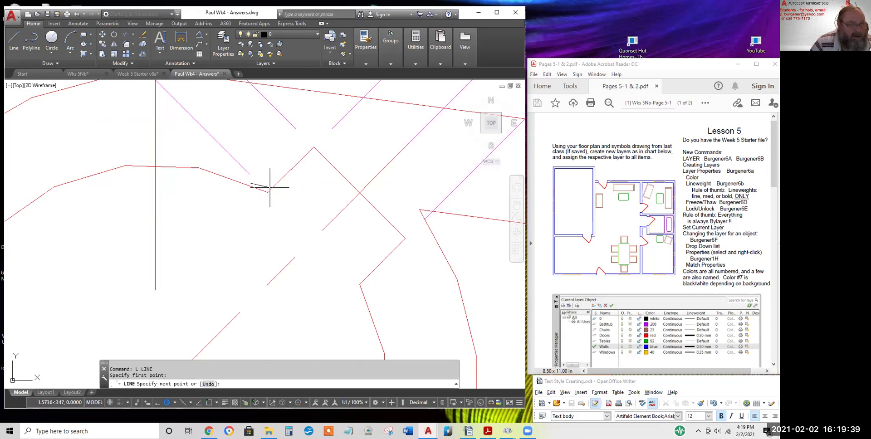
{"action": "scroll", "coordinate": [268, 188], "scroll_direction": "up", "scroll_amount": 5}
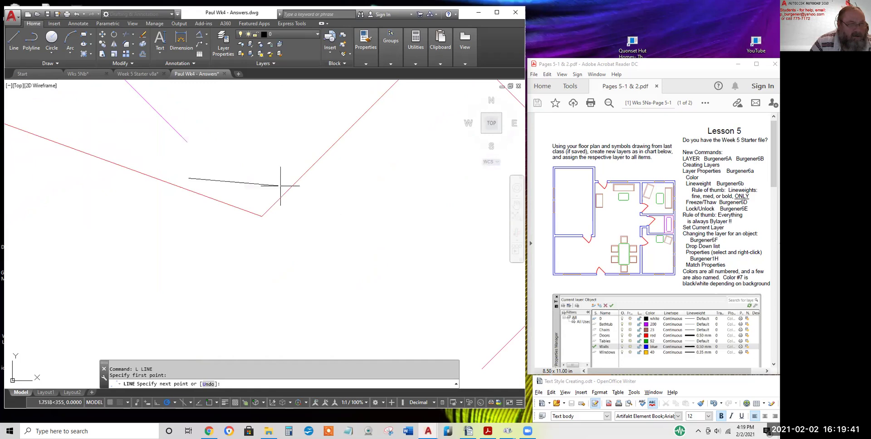
{"action": "left_click", "coordinate": [291, 190]}
{"action": "key", "text": "Return"}
{"action": "scroll", "coordinate": [315, 213], "scroll_direction": "down", "scroll_amount": 8}
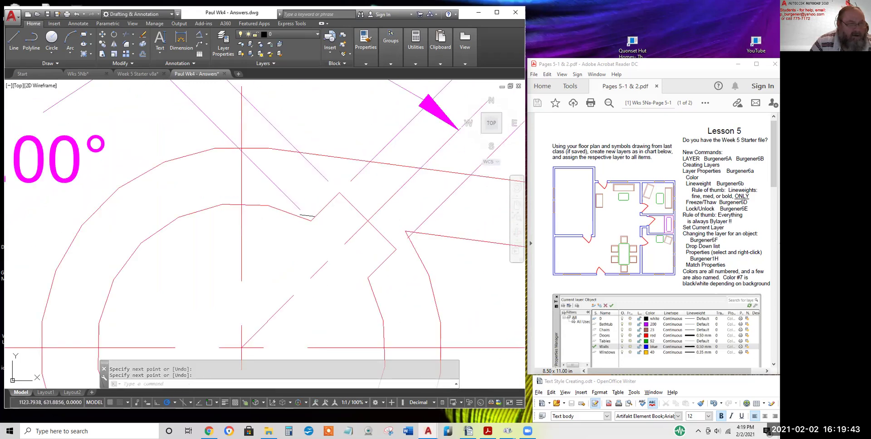
Stretch the short line's free endpoint horizontally until it meets the inner circle's edge near the notch
{"action": "scroll", "coordinate": [389, 247], "scroll_direction": "down", "scroll_amount": 2}
{"action": "scroll", "coordinate": [313, 218], "scroll_direction": "up", "scroll_amount": 7}
{"action": "left_click", "coordinate": [333, 218]}
{"action": "left_click", "coordinate": [328, 218]}
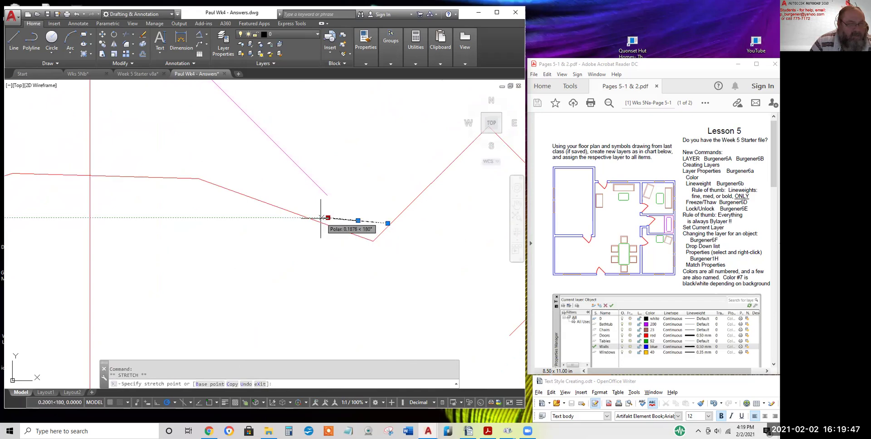
{"action": "left_click", "coordinate": [312, 217]}
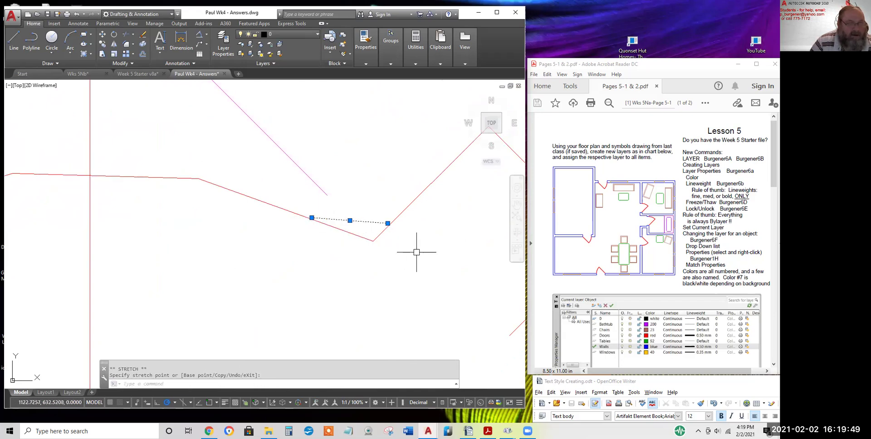
{"action": "key", "text": "Escape"}
{"action": "key", "text": "Escape"}
Stretch the short line's other endpoint across the notch to the upper corner of the tapered slot
{"action": "scroll", "coordinate": [417, 251], "scroll_direction": "up", "scroll_amount": 5}
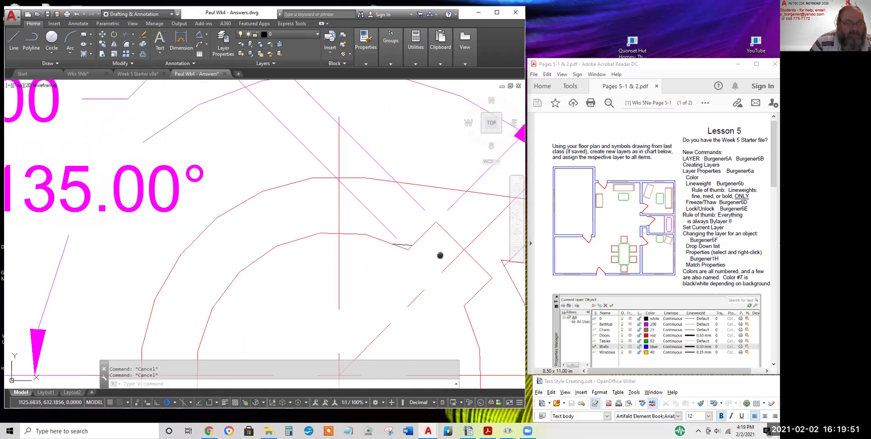
{"action": "middle_click_drag", "start_coordinate": [439, 256], "coordinate": [340, 236]}
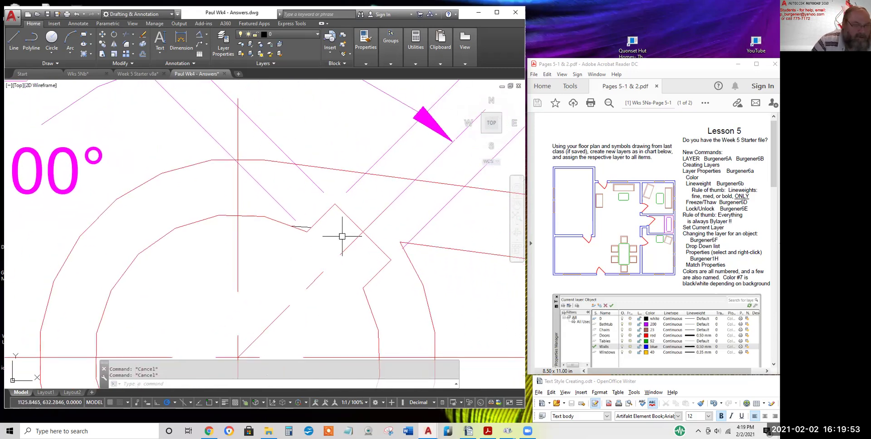
{"action": "left_click", "coordinate": [306, 226]}
{"action": "left_click", "coordinate": [310, 227]}
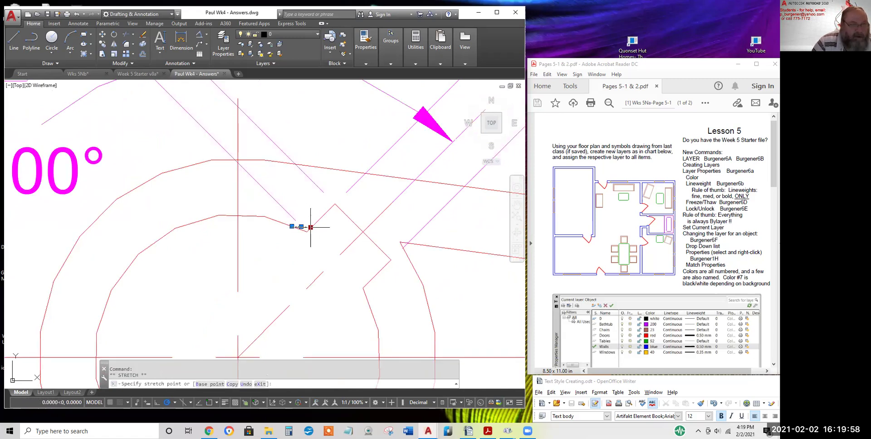
{"action": "left_click", "coordinate": [403, 242]}
{"action": "key", "text": "Escape"}
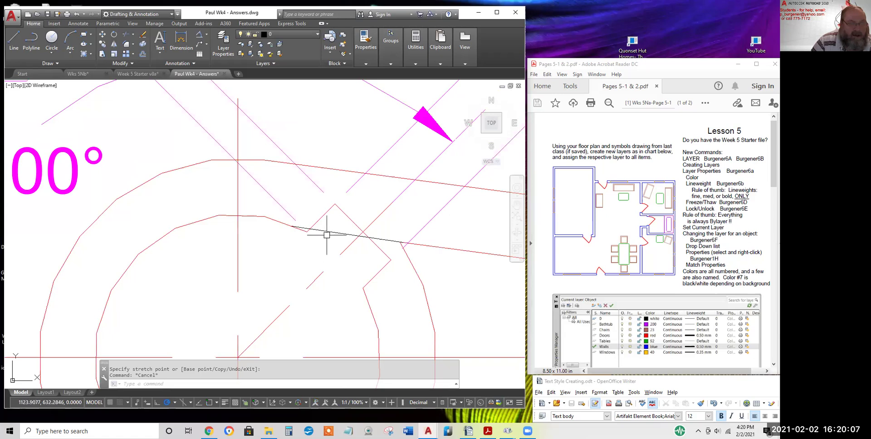
Examine where the stretched line meets the circle and review the dimensioned exercise 30 part
{"action": "scroll", "coordinate": [297, 227], "scroll_direction": "down", "scroll_amount": 4}
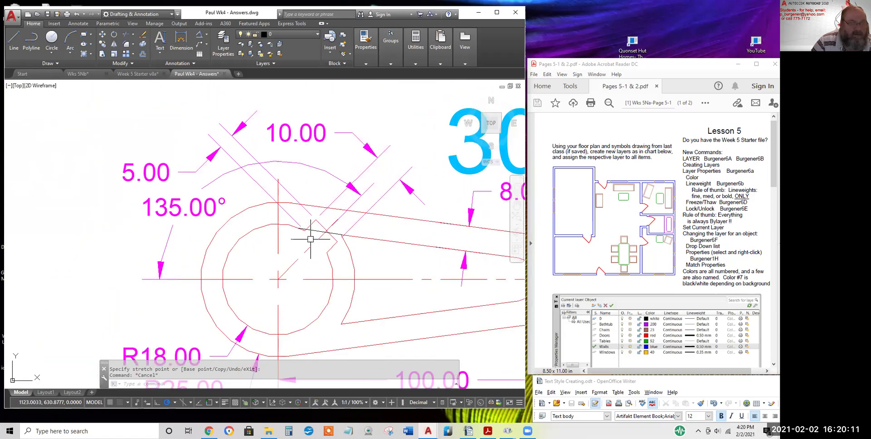
{"action": "scroll", "coordinate": [307, 238], "scroll_direction": "down", "scroll_amount": 5}
{"action": "scroll", "coordinate": [358, 230], "scroll_direction": "up", "scroll_amount": 10}
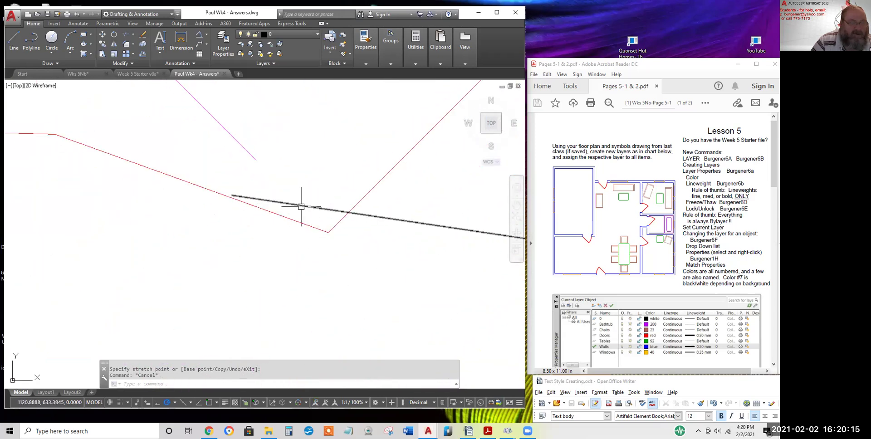
{"action": "scroll", "coordinate": [321, 208], "scroll_direction": "up", "scroll_amount": 5}
{"action": "scroll", "coordinate": [407, 232], "scroll_direction": "down", "scroll_amount": 2}
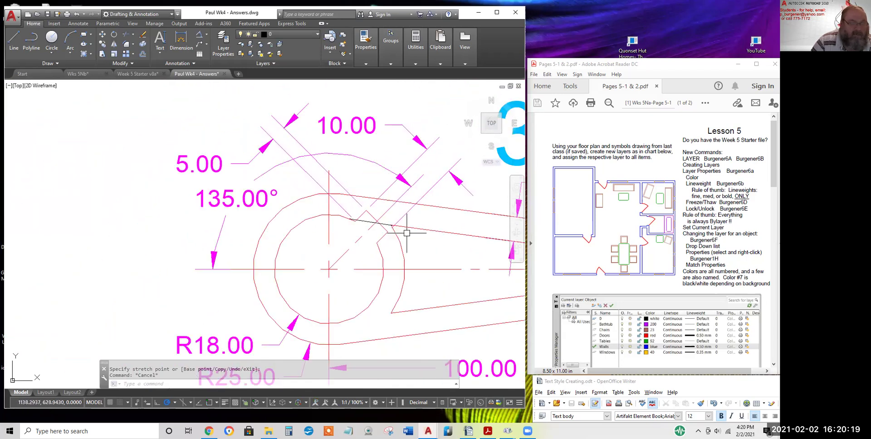
{"action": "middle_click_drag", "start_coordinate": [428, 247], "coordinate": [204, 219]}
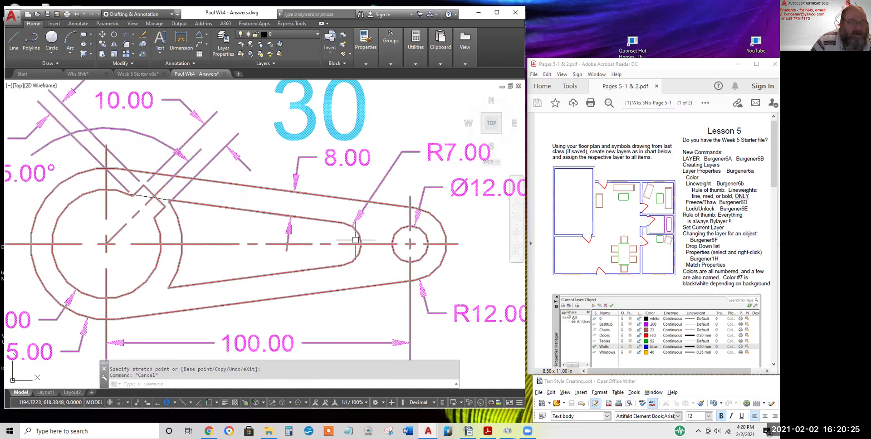
{"action": "scroll", "coordinate": [356, 240], "scroll_direction": "down", "scroll_amount": 2}
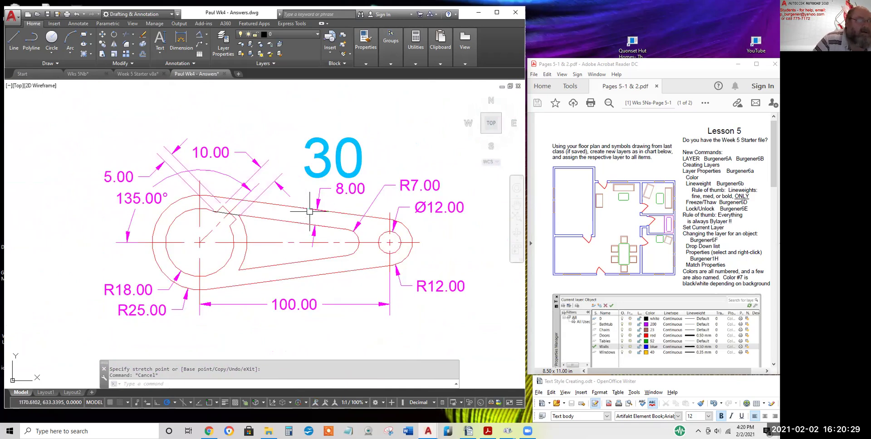
Save a copy of the answers drawing in the same folder, appending 2 to its file name
{"action": "left_click", "coordinate": [17, 20]}
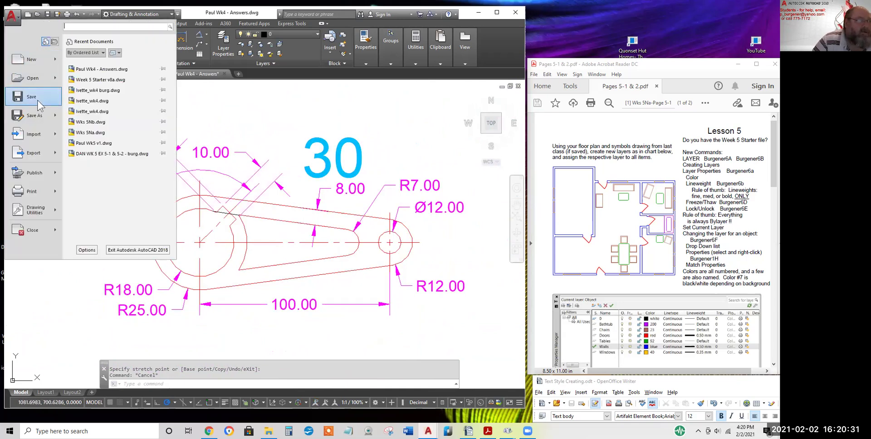
{"action": "left_click", "coordinate": [39, 117]}
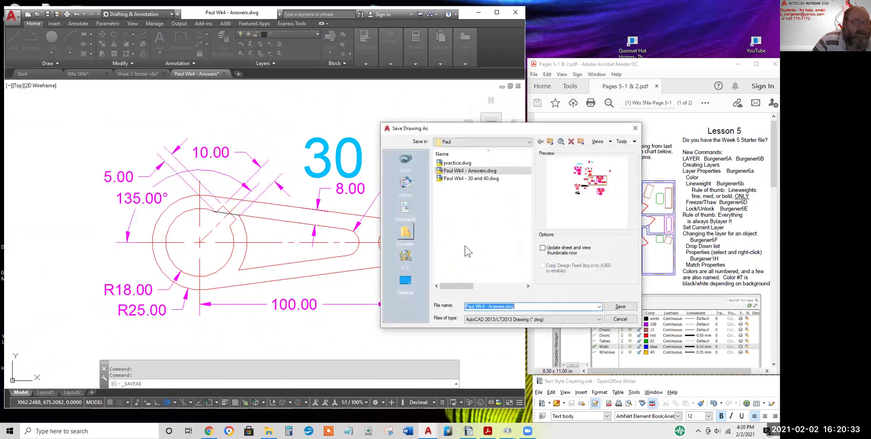
{"action": "left_click", "coordinate": [505, 306]}
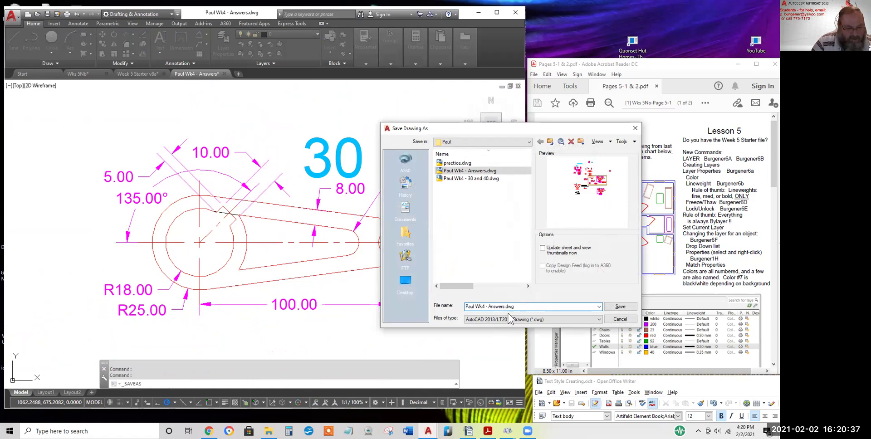
{"action": "type", "text": "2"}
{"action": "left_click", "coordinate": [620, 307]}
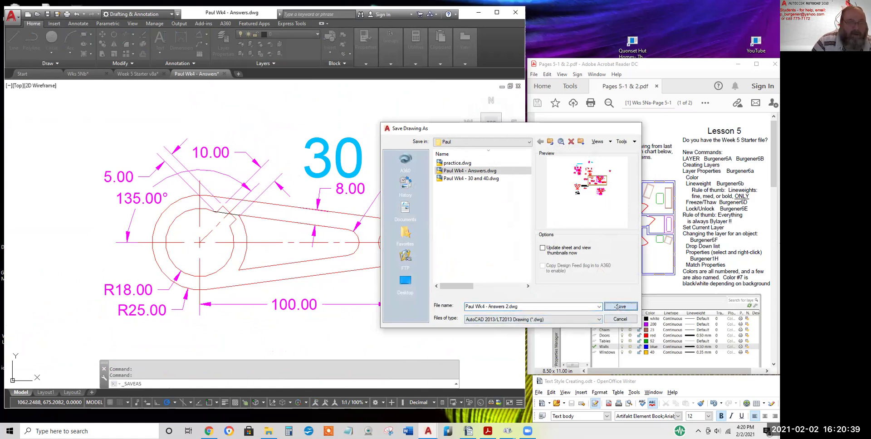
Explode the exercise 30 block into separate objects
{"action": "left_click", "coordinate": [144, 49]}
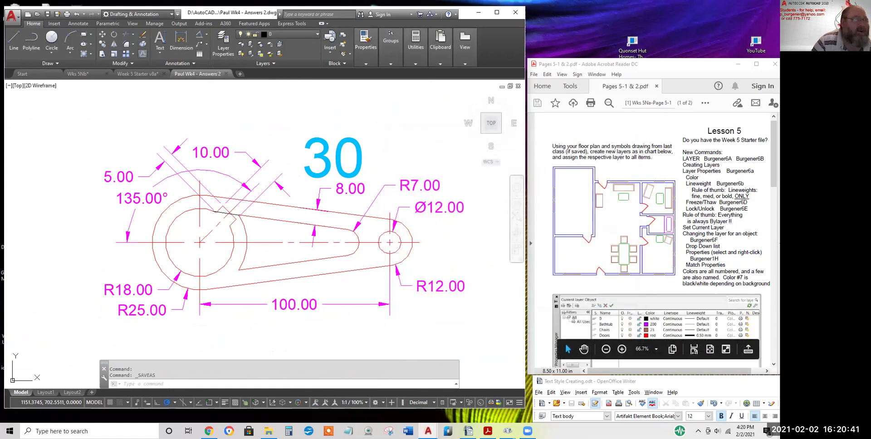
{"action": "left_click", "coordinate": [206, 156]}
{"action": "key", "text": "Return"}
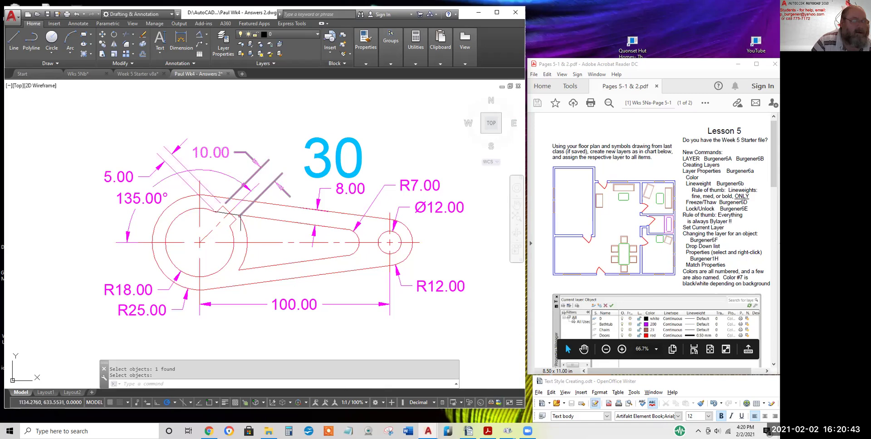
Erase the stray line running across the notch in exercise 30
{"action": "scroll", "coordinate": [224, 215], "scroll_direction": "up", "scroll_amount": 6}
{"action": "key", "text": "Return"}
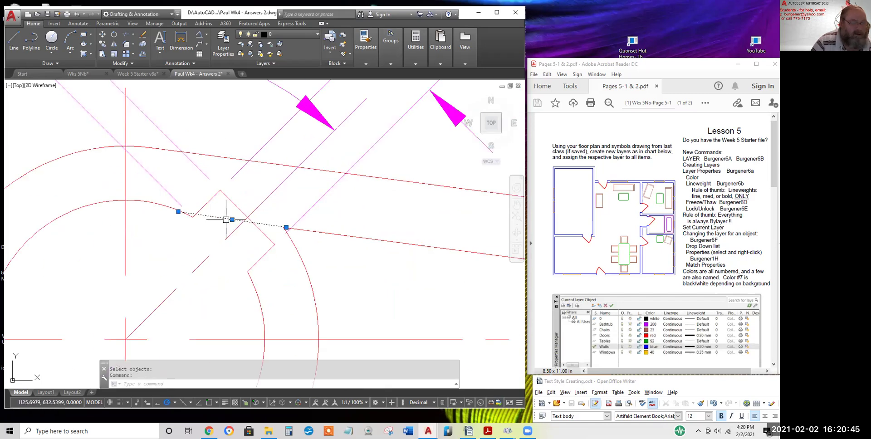
{"action": "left_click", "coordinate": [143, 35]}
{"action": "scroll", "coordinate": [258, 196], "scroll_direction": "down", "scroll_amount": 5}
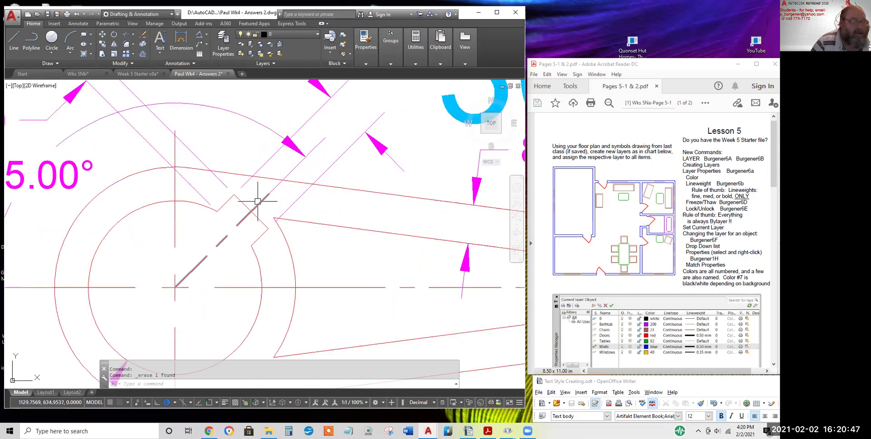
Stretch the midpoint of the tapered slot's R7 end arc inward along the centre line
{"action": "scroll", "coordinate": [381, 241], "scroll_direction": "up", "scroll_amount": 2}
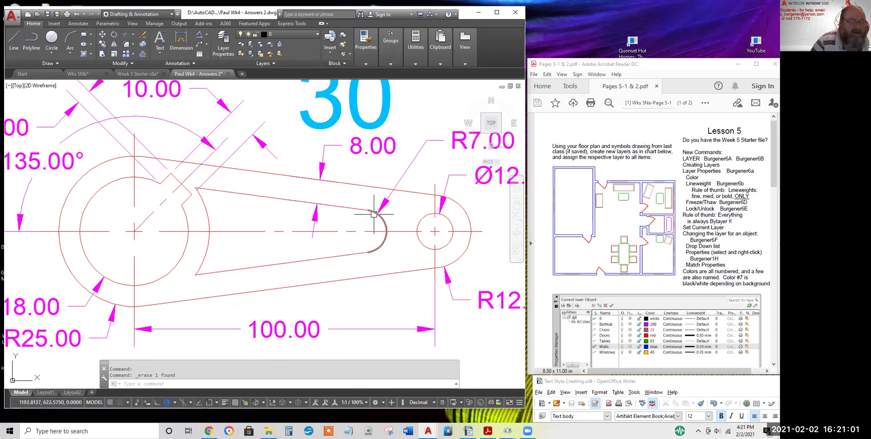
{"action": "scroll", "coordinate": [380, 241], "scroll_direction": "up", "scroll_amount": 2}
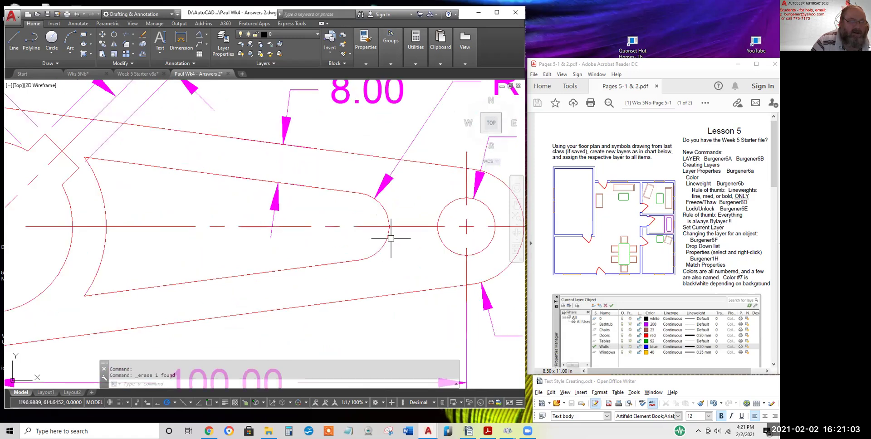
{"action": "left_click", "coordinate": [388, 236]}
{"action": "left_click", "coordinate": [389, 226]}
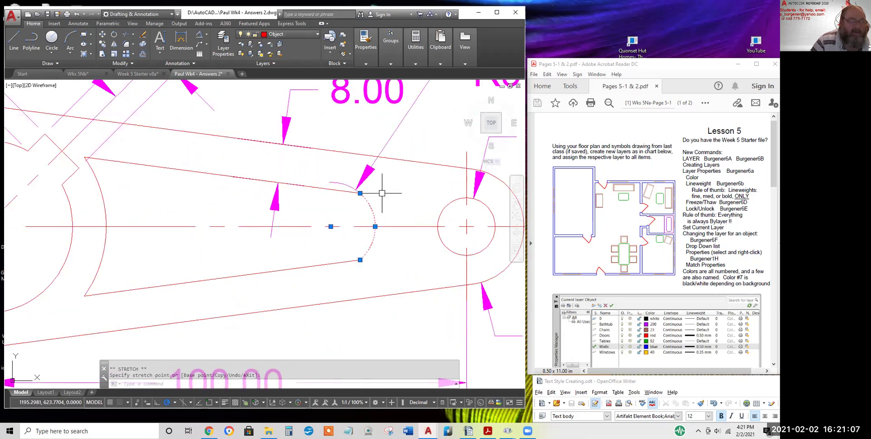
{"action": "key", "text": "Escape"}
Inspect the reshaped slot end and undo the last grip edit on its arc
{"action": "scroll", "coordinate": [354, 194], "scroll_direction": "up", "scroll_amount": 3}
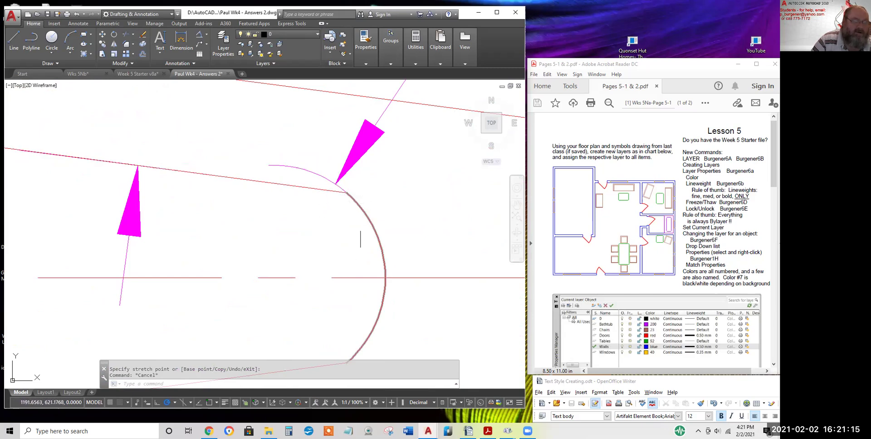
{"action": "scroll", "coordinate": [439, 203], "scroll_direction": "down", "scroll_amount": 4}
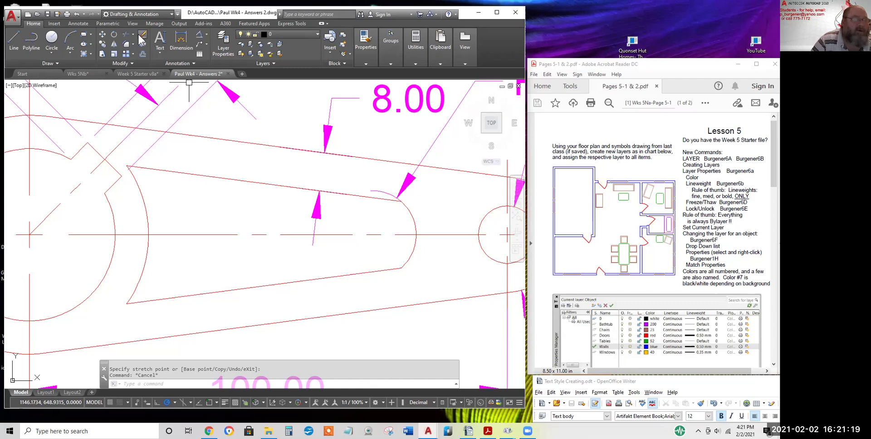
{"action": "left_click", "coordinate": [76, 14]}
{"action": "left_click", "coordinate": [76, 15]}
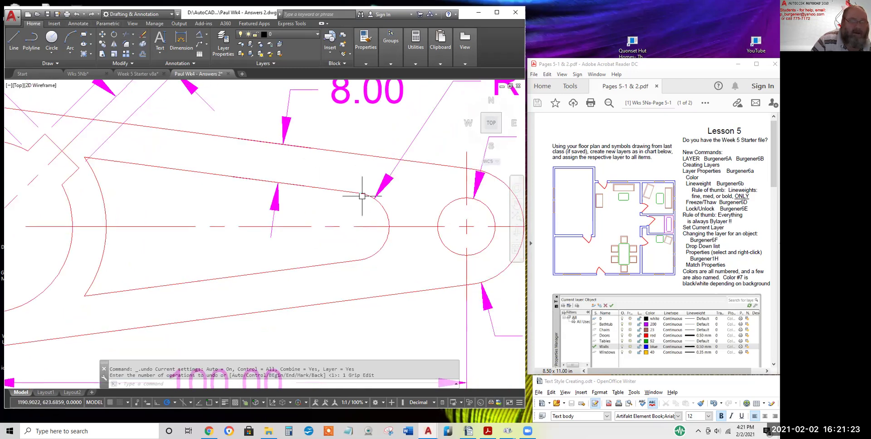
Examine the exercise 63 gear drawing and its dimensions
{"action": "scroll", "coordinate": [363, 236], "scroll_direction": "down", "scroll_amount": 6}
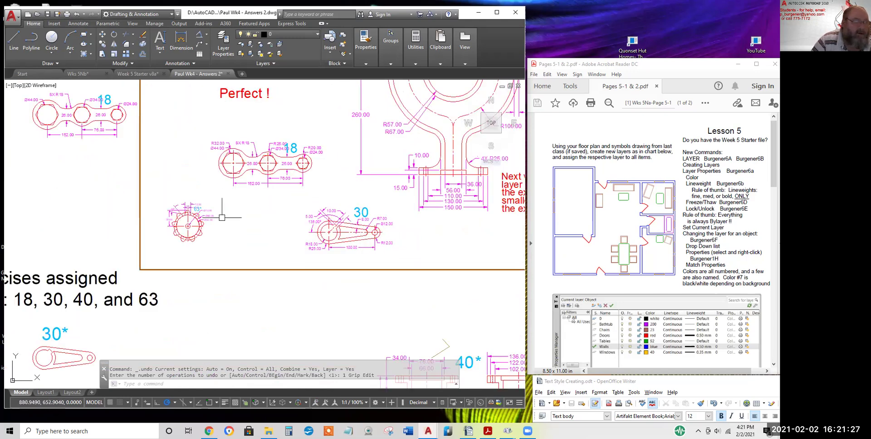
{"action": "scroll", "coordinate": [183, 231], "scroll_direction": "up", "scroll_amount": 5}
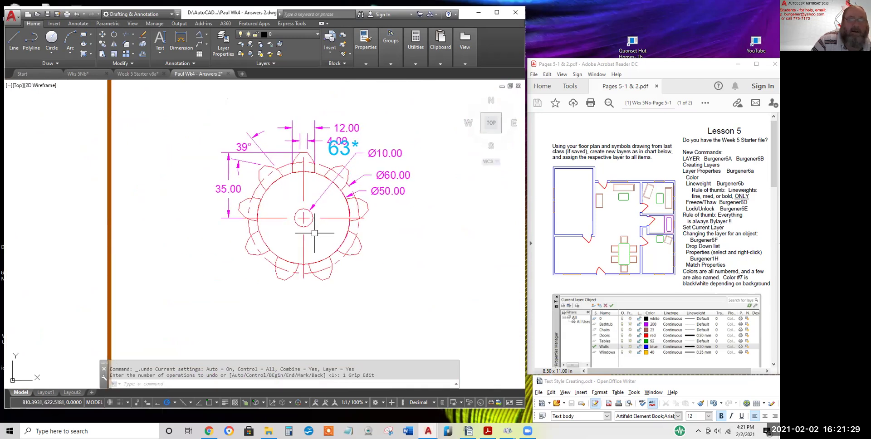
{"action": "scroll", "coordinate": [630, 176], "scroll_direction": "up", "scroll_amount": 1}
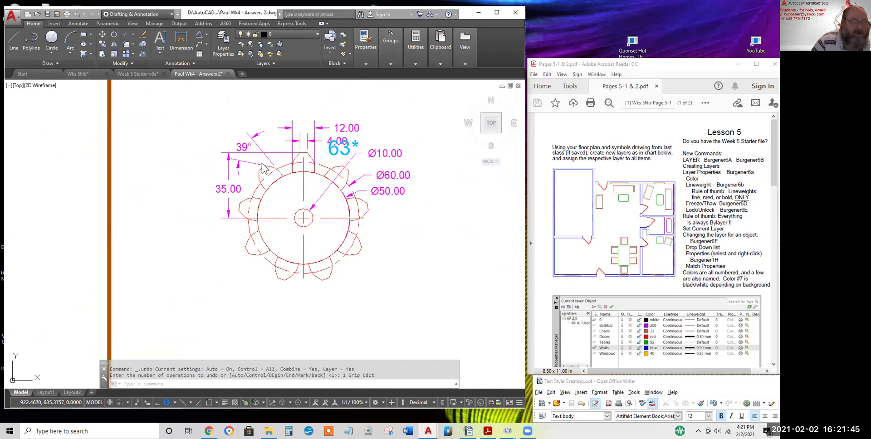
{"action": "mouse_move", "coordinate": [639, 298]}
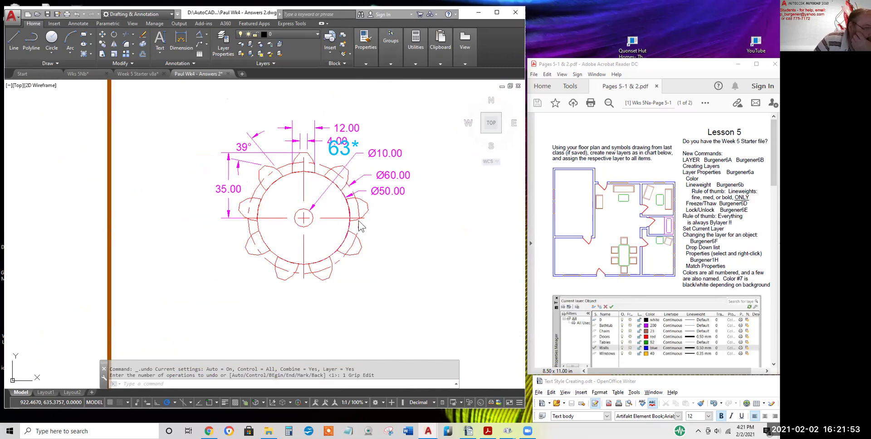
Regenerate the drawing so the curves around the exercise 63 gear tooth display smoothly
{"action": "scroll", "coordinate": [366, 220], "scroll_direction": "up", "scroll_amount": 5}
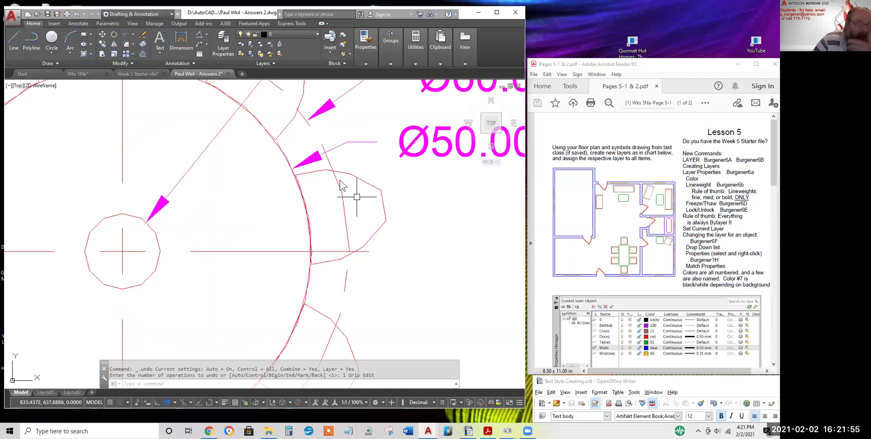
{"action": "scroll", "coordinate": [357, 197], "scroll_direction": "up", "scroll_amount": 2}
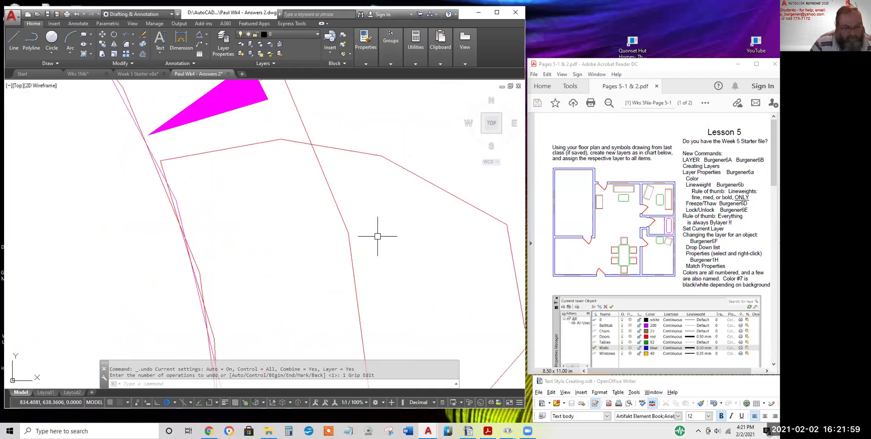
{"action": "type", "text": "re"}
{"action": "key", "text": "Return"}
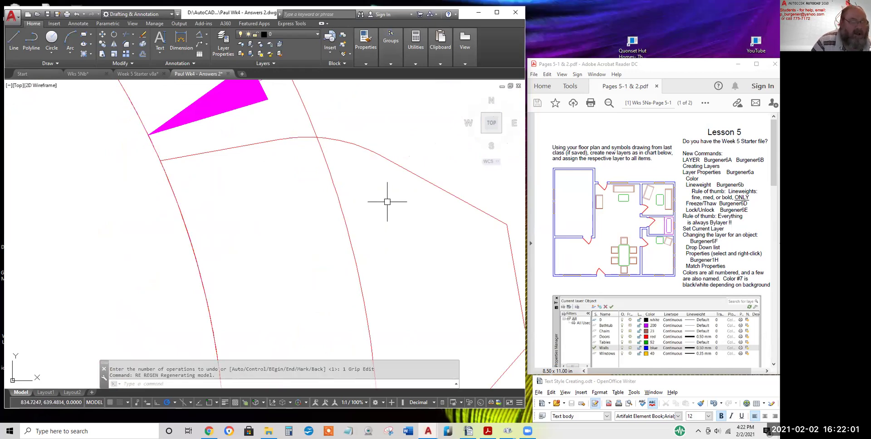
{"action": "scroll", "coordinate": [358, 148], "scroll_direction": "down", "scroll_amount": 1}
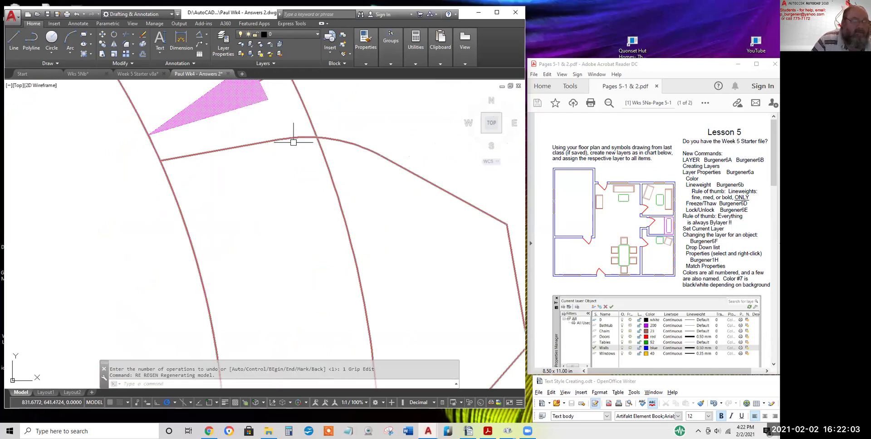
{"action": "scroll", "coordinate": [300, 154], "scroll_direction": "down", "scroll_amount": 2}
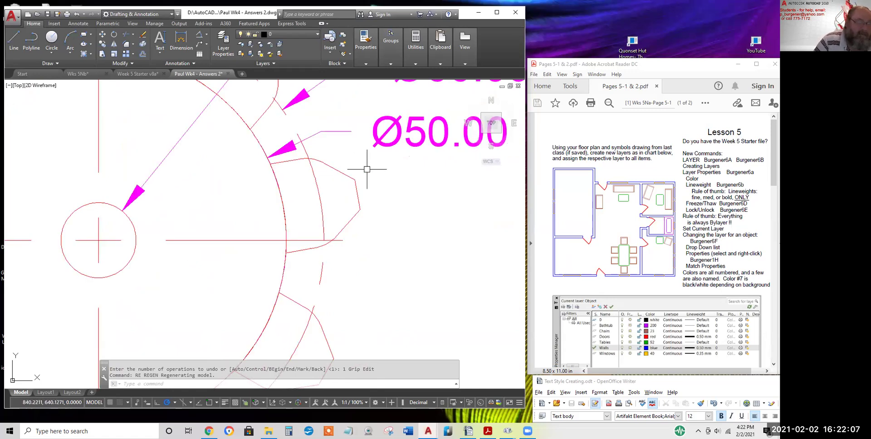
Explode the exercise 63 gear, and explode the tooth beside the horizontal centre line into separate lines and arcs
{"action": "scroll", "coordinate": [324, 165], "scroll_direction": "up", "scroll_amount": 2}
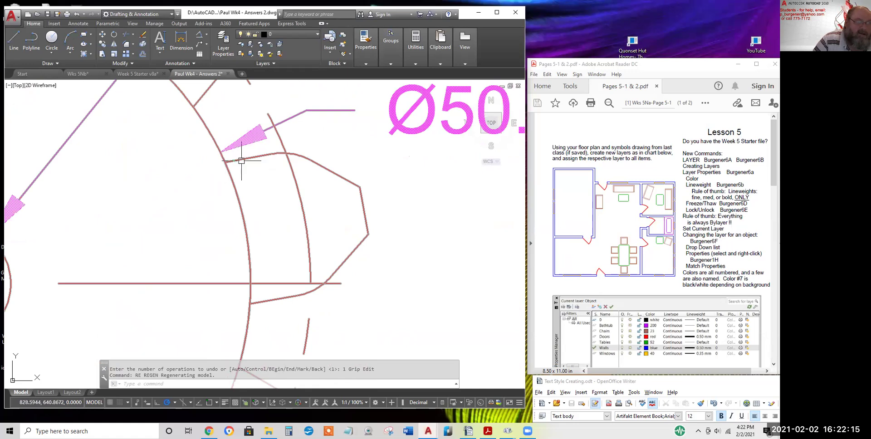
{"action": "scroll", "coordinate": [291, 150], "scroll_direction": "up", "scroll_amount": 2}
{"action": "scroll", "coordinate": [291, 150], "scroll_direction": "up", "scroll_amount": 2}
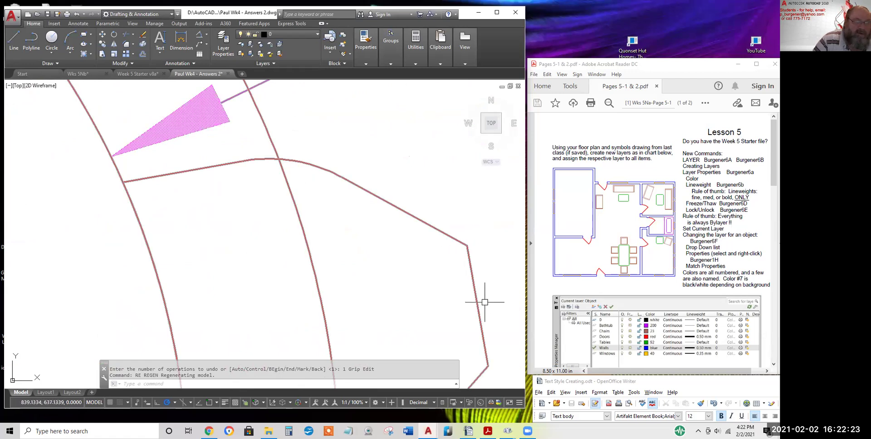
{"action": "scroll", "coordinate": [467, 278], "scroll_direction": "down", "scroll_amount": 2}
{"action": "scroll", "coordinate": [459, 249], "scroll_direction": "up", "scroll_amount": 1}
{"action": "scroll", "coordinate": [420, 198], "scroll_direction": "down", "scroll_amount": 1}
{"action": "scroll", "coordinate": [428, 249], "scroll_direction": "up", "scroll_amount": 1}
{"action": "scroll", "coordinate": [425, 189], "scroll_direction": "down", "scroll_amount": 1}
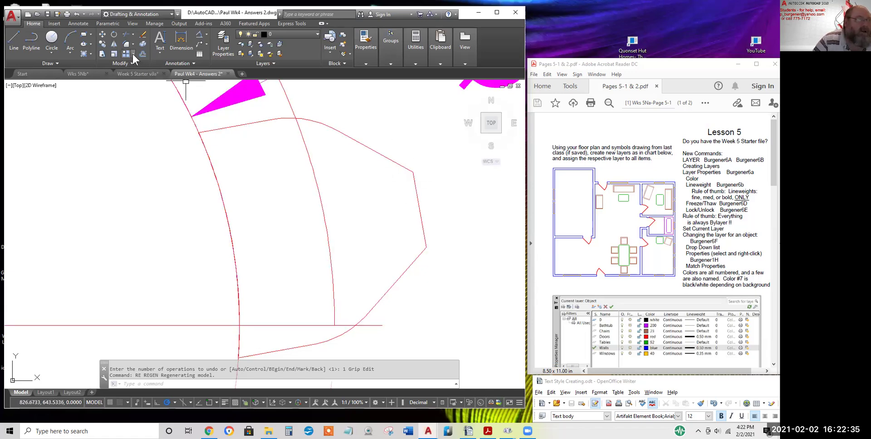
{"action": "left_click", "coordinate": [142, 44]}
{"action": "left_click", "coordinate": [256, 122]}
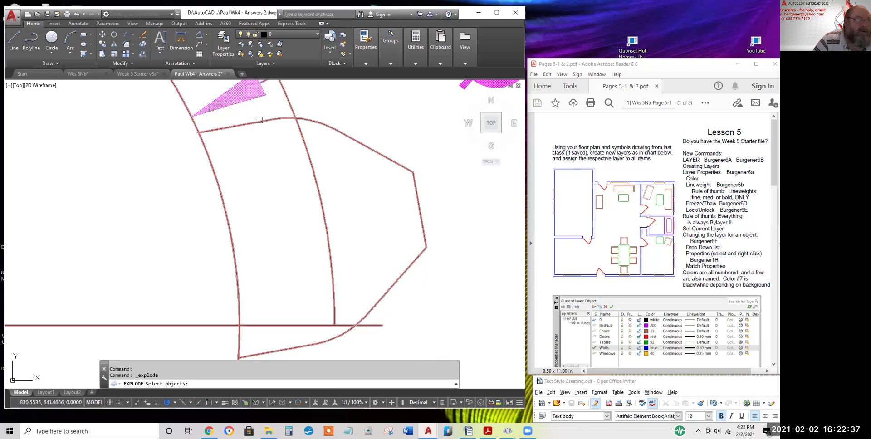
{"action": "key", "text": "Return"}
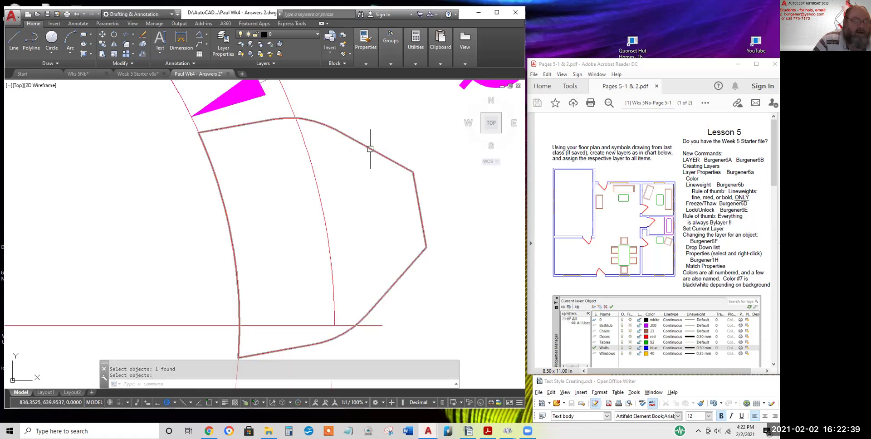
{"action": "left_click", "coordinate": [144, 45]}
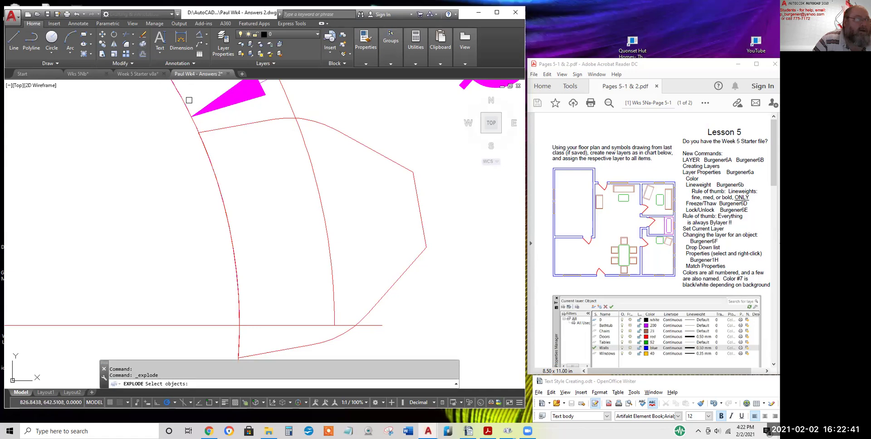
{"action": "left_click", "coordinate": [241, 124]}
{"action": "key", "text": "Return"}
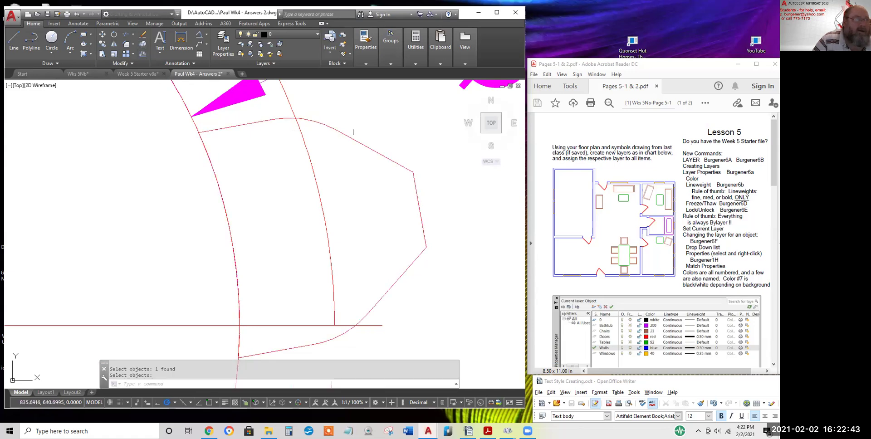
Erase the upper rounding arc of the exploded tooth and check that its remaining segments select separately
{"action": "left_click", "coordinate": [317, 126]}
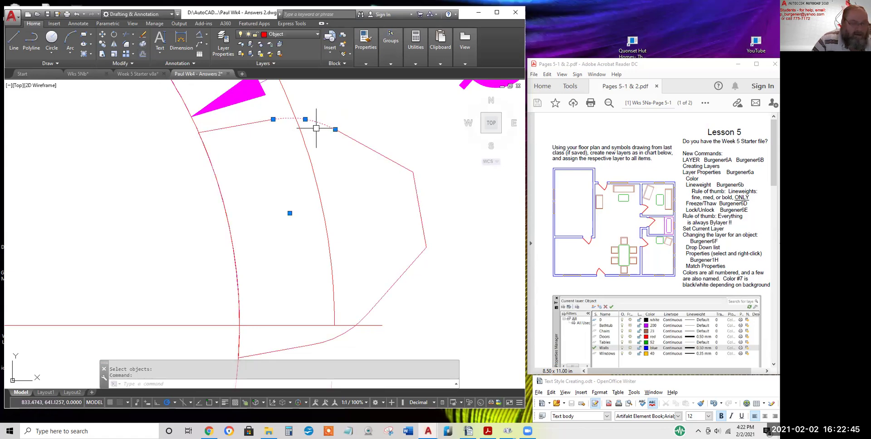
{"action": "type", "text": "e"}
{"action": "key", "text": "Return"}
{"action": "left_click", "coordinate": [417, 191]}
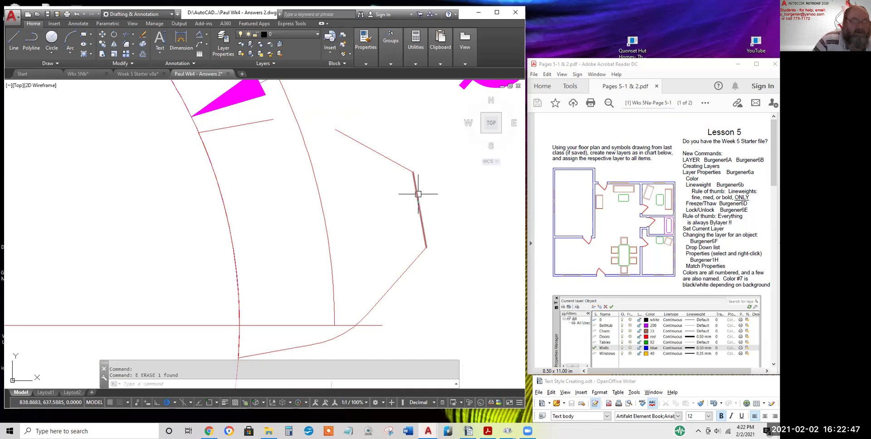
{"action": "key", "text": "Escape"}
{"action": "left_click", "coordinate": [256, 122]}
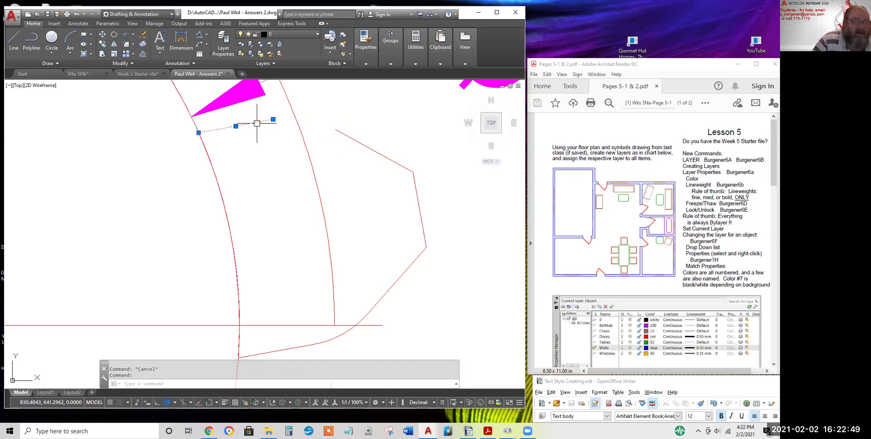
{"action": "left_click", "coordinate": [290, 349]}
{"action": "key", "text": "Escape"}
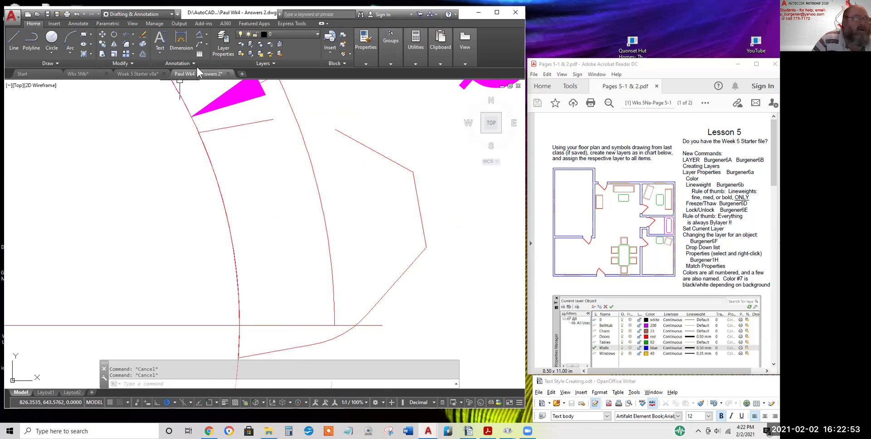
Fillet the tooth's upper side line and slanted line with a radius of 5
{"action": "left_click", "coordinate": [128, 44]}
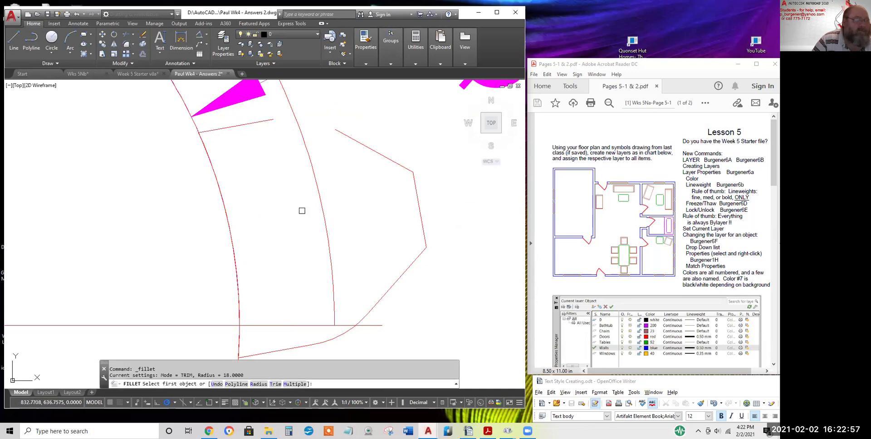
{"action": "left_click", "coordinate": [259, 384]}
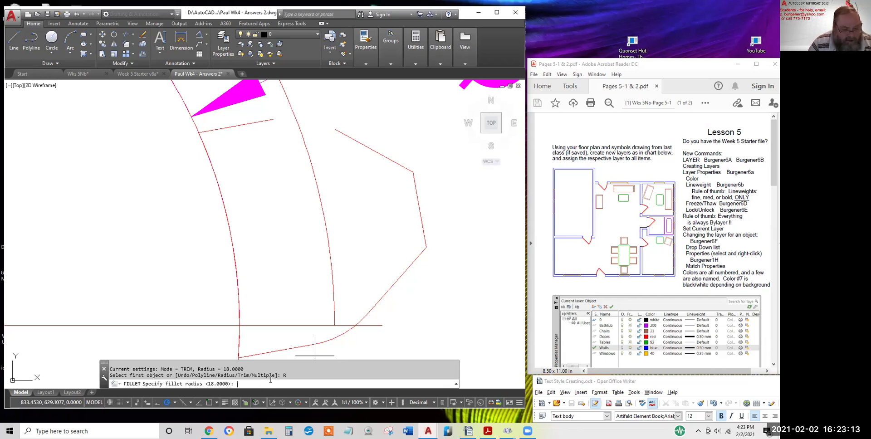
{"action": "key", "text": "Return"}
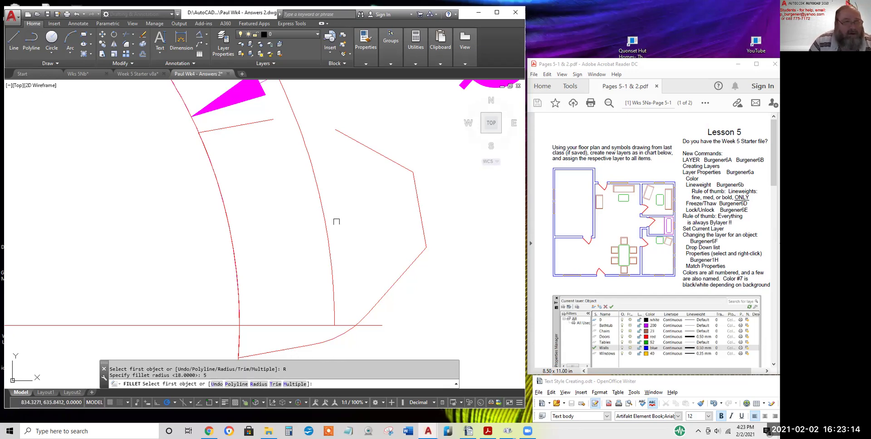
{"action": "left_click", "coordinate": [347, 137]}
{"action": "left_click", "coordinate": [242, 126]}
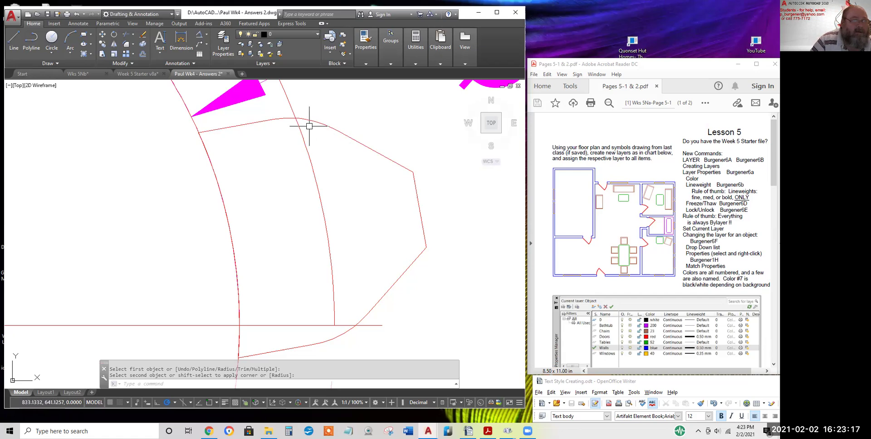
{"action": "scroll", "coordinate": [340, 223], "scroll_direction": "down", "scroll_amount": 2}
{"action": "scroll", "coordinate": [340, 223], "scroll_direction": "up", "scroll_amount": 2}
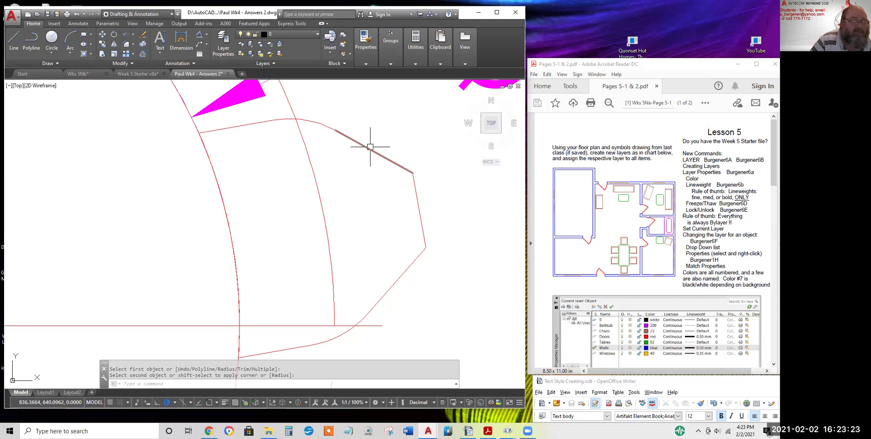
Examine the topmost gear tooth, its rounded corners and the surrounding dimensions in exercise 63
{"action": "scroll", "coordinate": [329, 167], "scroll_direction": "down", "scroll_amount": 5}
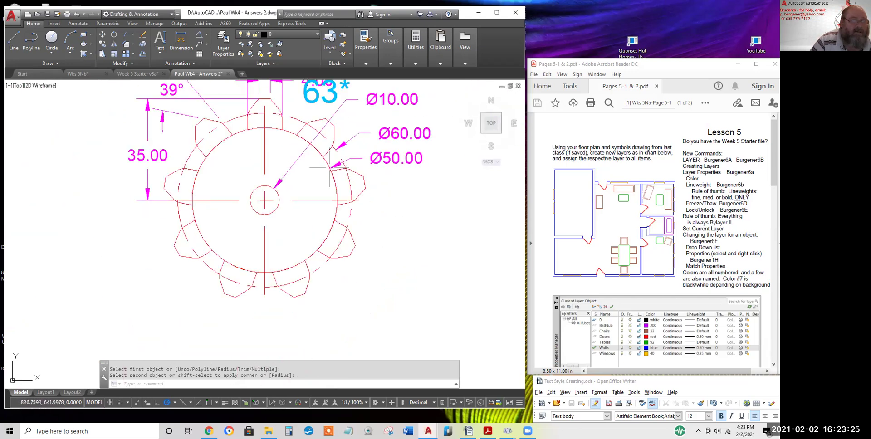
{"action": "scroll", "coordinate": [276, 177], "scroll_direction": "up", "scroll_amount": 6}
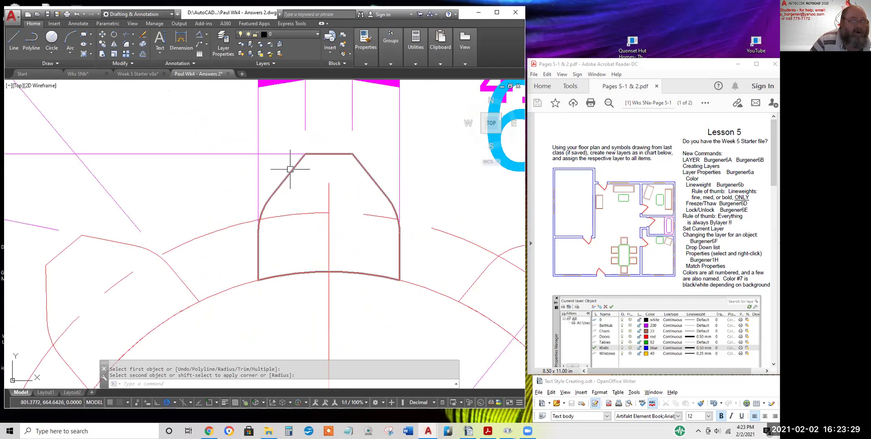
{"action": "scroll", "coordinate": [291, 169], "scroll_direction": "down", "scroll_amount": 2}
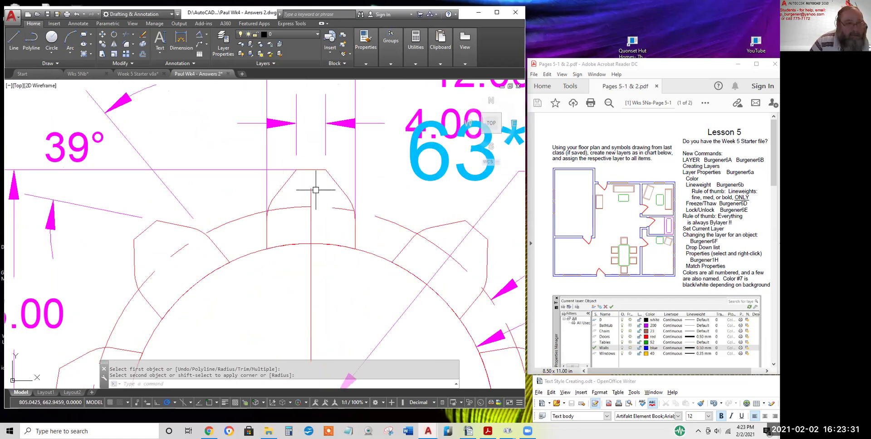
{"action": "scroll", "coordinate": [280, 211], "scroll_direction": "up", "scroll_amount": 4}
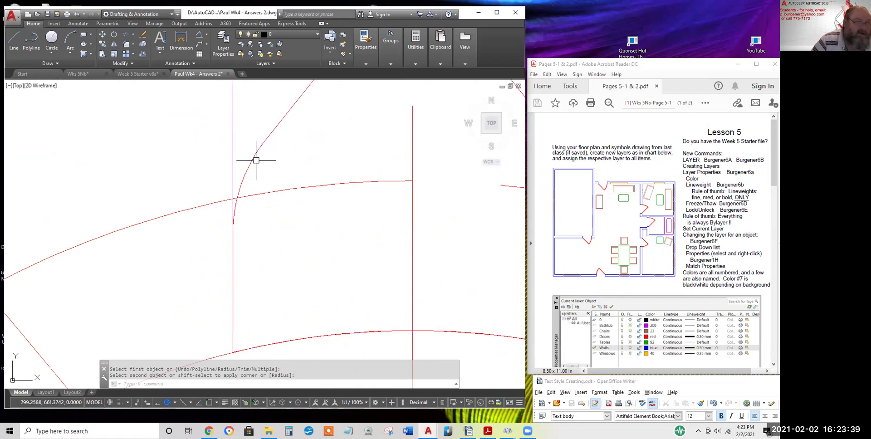
{"action": "scroll", "coordinate": [254, 180], "scroll_direction": "down", "scroll_amount": 2}
{"action": "scroll", "coordinate": [262, 185], "scroll_direction": "down", "scroll_amount": 2}
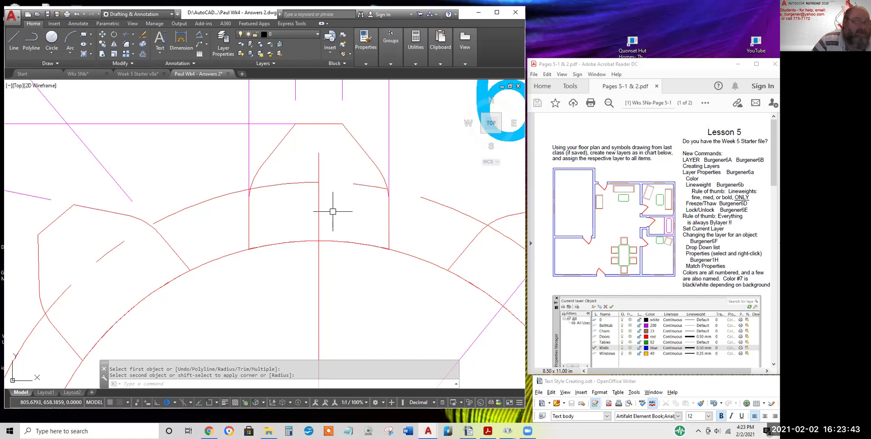
{"action": "scroll", "coordinate": [332, 212], "scroll_direction": "down", "scroll_amount": 2}
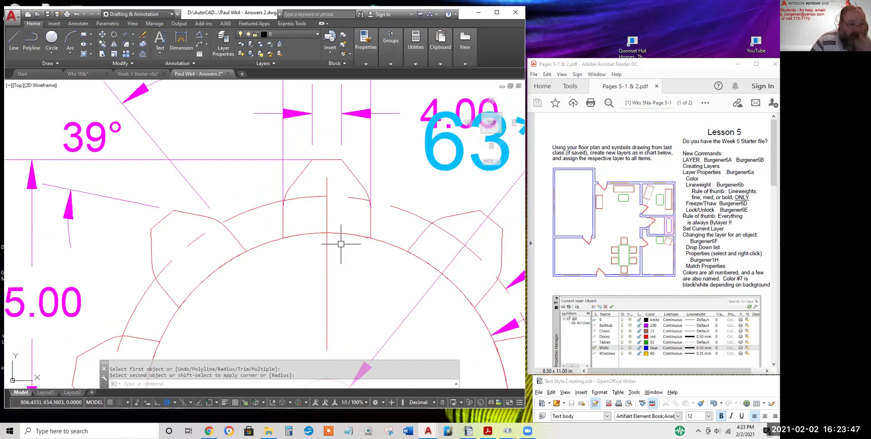
{"action": "middle_click_drag", "start_coordinate": [265, 248], "coordinate": [381, 253]}
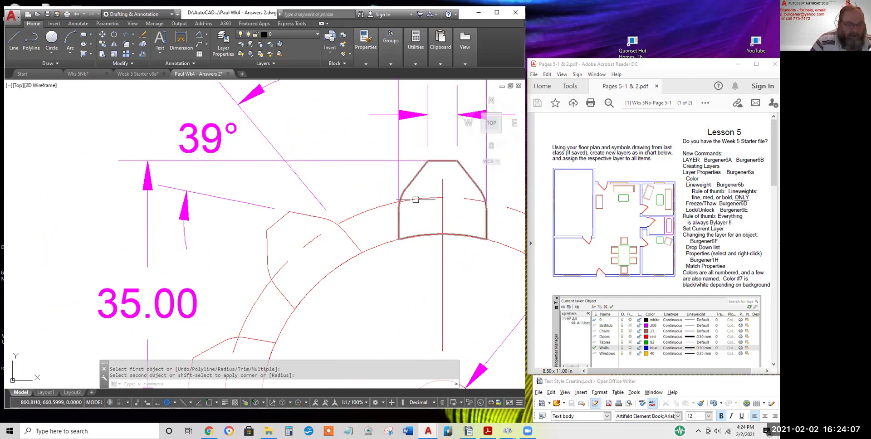
Explode the topmost gear tooth and check its individual segments by selecting them
{"action": "key", "text": "Escape"}
{"action": "type", "text": "x"}
{"action": "key", "text": "Return"}
{"action": "left_click", "coordinate": [420, 175]}
{"action": "key", "text": "Return"}
{"action": "left_click", "coordinate": [446, 162]}
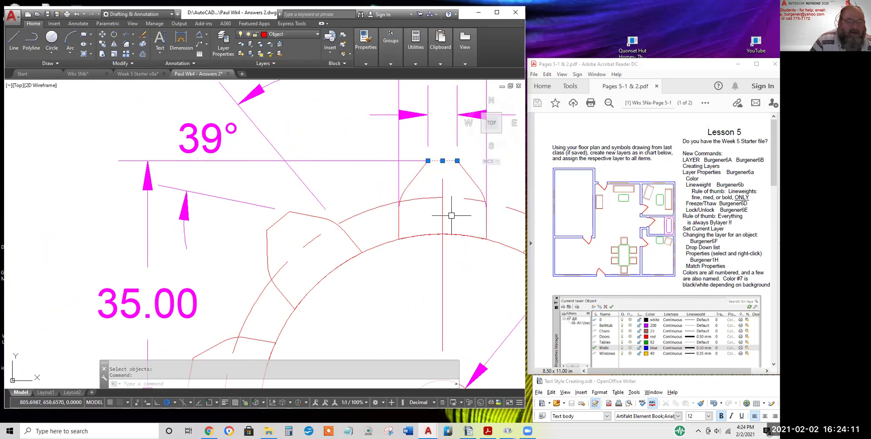
{"action": "key", "text": "Escape"}
{"action": "left_click", "coordinate": [398, 225]}
{"action": "left_click", "coordinate": [485, 238]}
{"action": "key", "text": "Escape"}
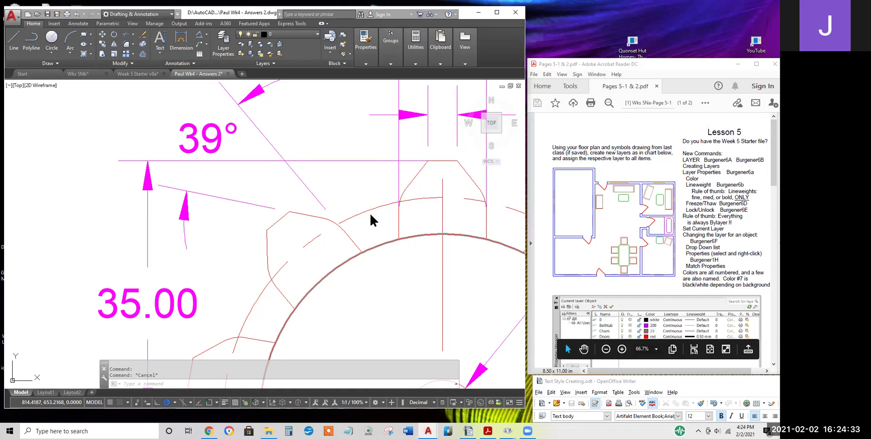
Set the angular dimension precision of dimension style 63 to 0.0000 and make that style current
{"action": "scroll", "coordinate": [371, 220], "scroll_direction": "down", "scroll_amount": 2}
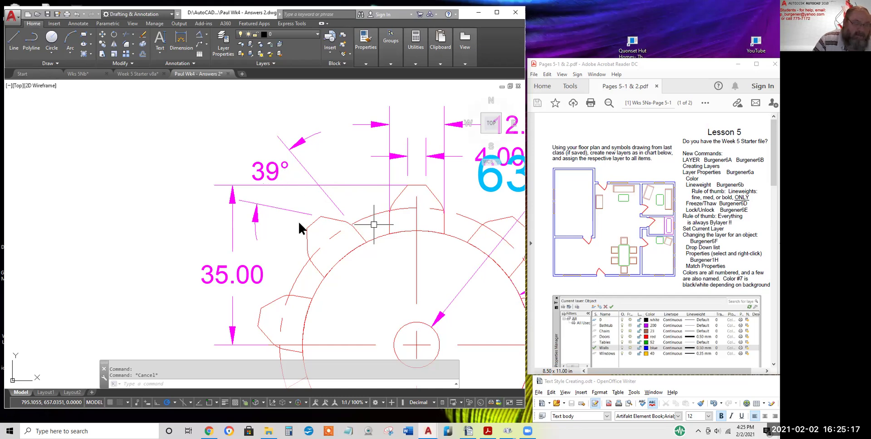
{"action": "scroll", "coordinate": [317, 262], "scroll_direction": "down", "scroll_amount": 2}
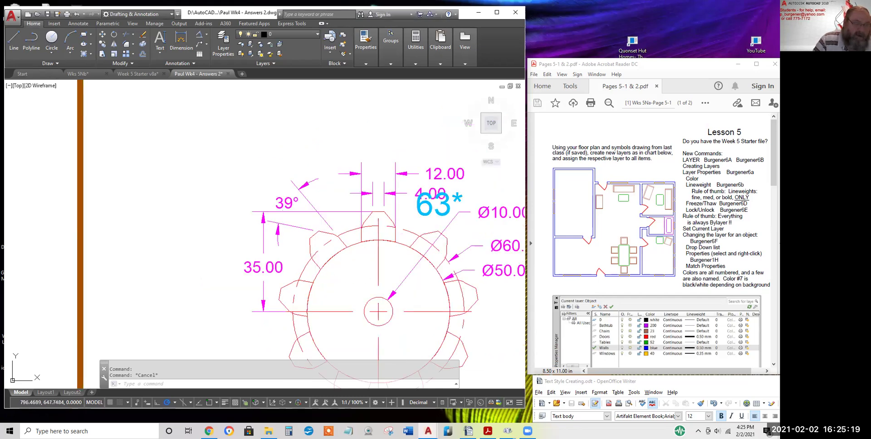
{"action": "middle_click_drag", "start_coordinate": [363, 275], "coordinate": [325, 273]}
{"action": "left_click", "coordinate": [256, 196]}
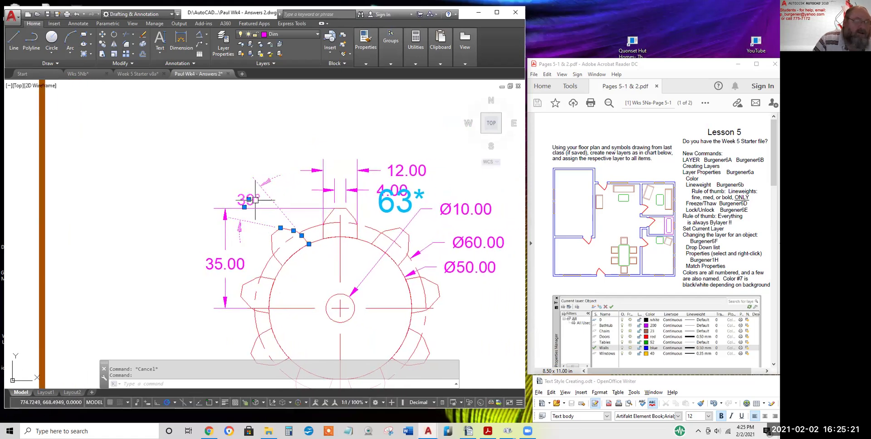
{"action": "left_click", "coordinate": [172, 63]}
{"action": "left_click", "coordinate": [155, 84]}
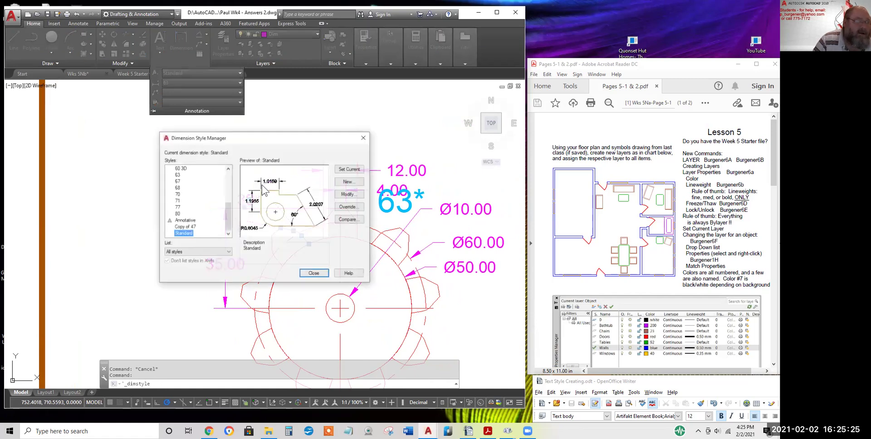
{"action": "left_click", "coordinate": [178, 176]}
{"action": "left_click", "coordinate": [349, 194]}
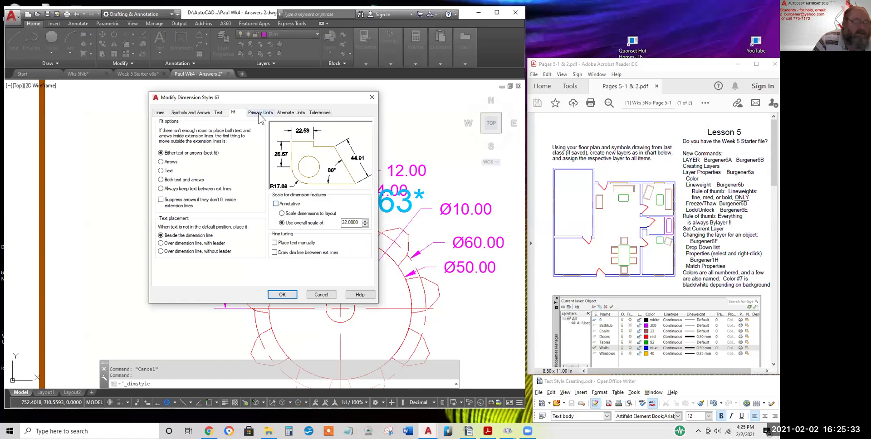
{"action": "left_click", "coordinate": [261, 113]}
{"action": "left_click", "coordinate": [332, 248]}
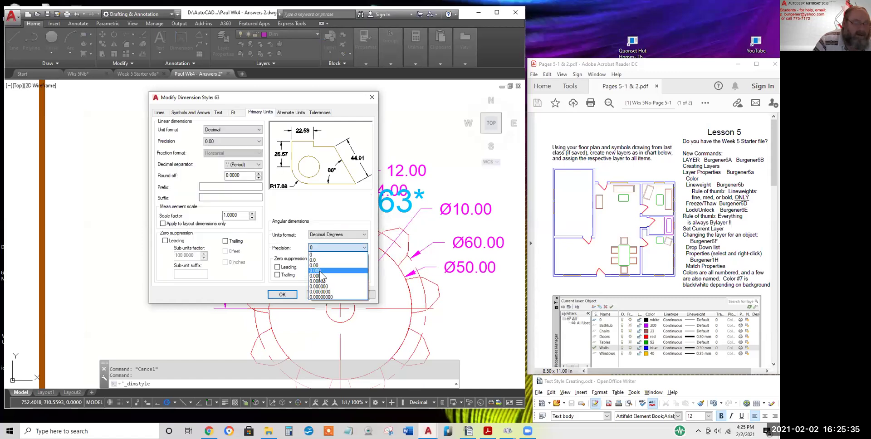
{"action": "left_click", "coordinate": [321, 277]}
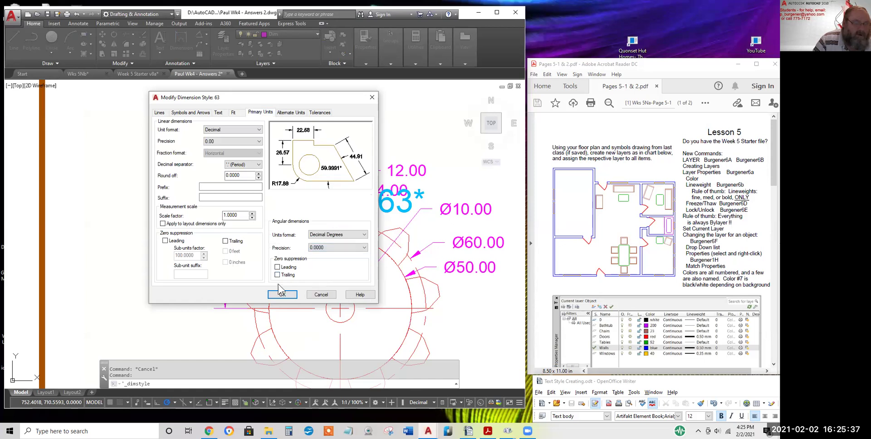
{"action": "left_click", "coordinate": [282, 295]}
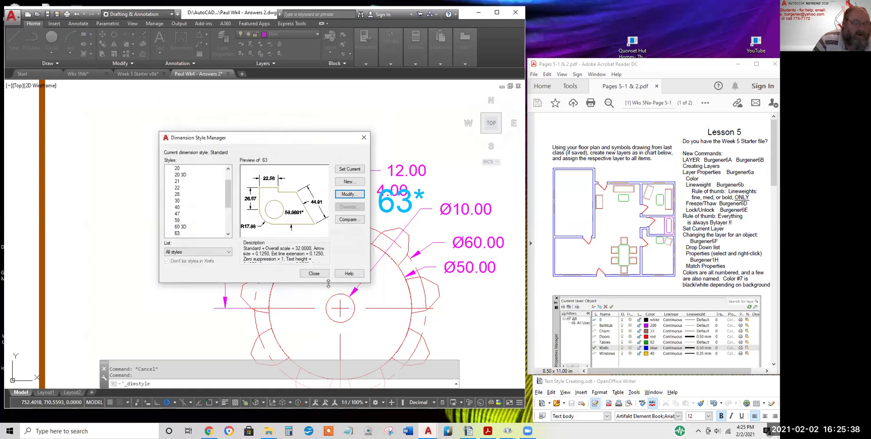
{"action": "left_click", "coordinate": [350, 169]}
{"action": "left_click", "coordinate": [314, 273]}
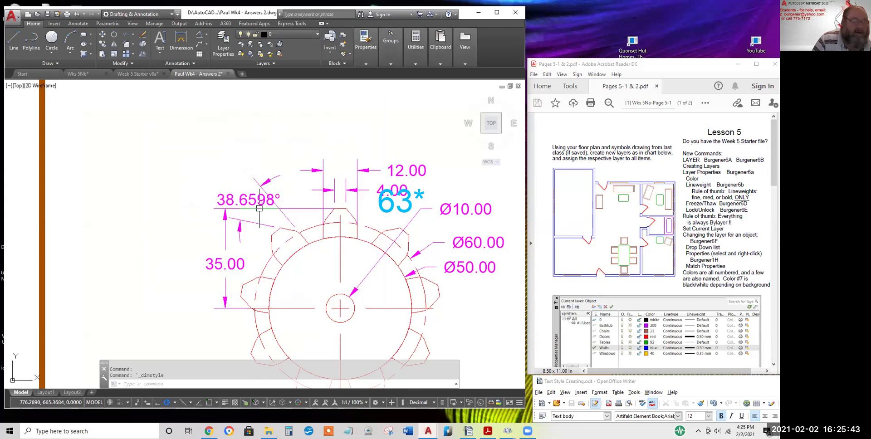
Examine the gear's angular dimension and the gear's size relative to the other exercises on the sheet
{"action": "scroll", "coordinate": [254, 198], "scroll_direction": "up", "scroll_amount": 2}
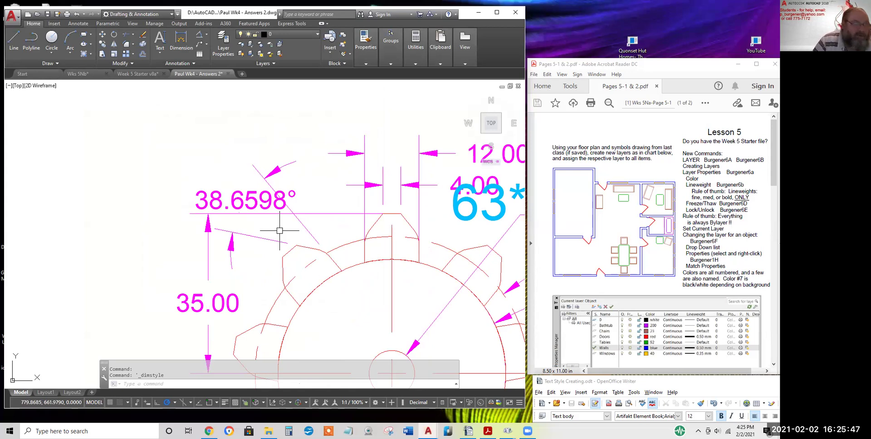
{"action": "scroll", "coordinate": [285, 233], "scroll_direction": "down", "scroll_amount": 2}
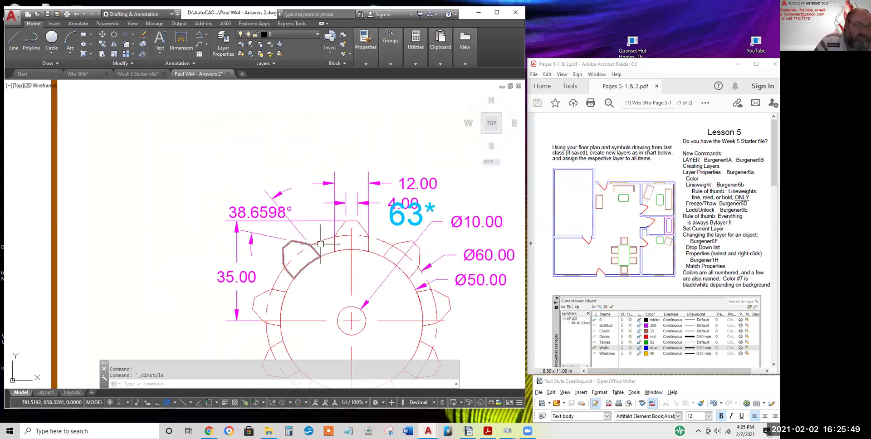
{"action": "middle_click_drag", "start_coordinate": [331, 252], "coordinate": [311, 208]}
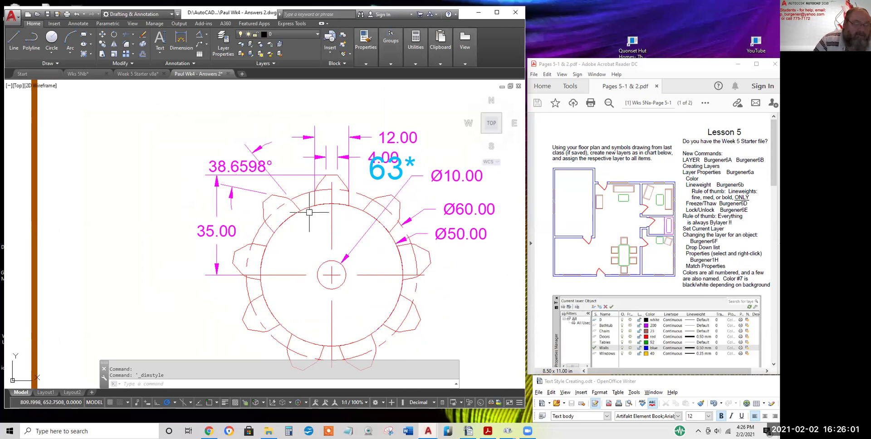
{"action": "scroll", "coordinate": [340, 272], "scroll_direction": "down", "scroll_amount": 2}
{"action": "middle_click_drag", "start_coordinate": [352, 299], "coordinate": [353, 296]}
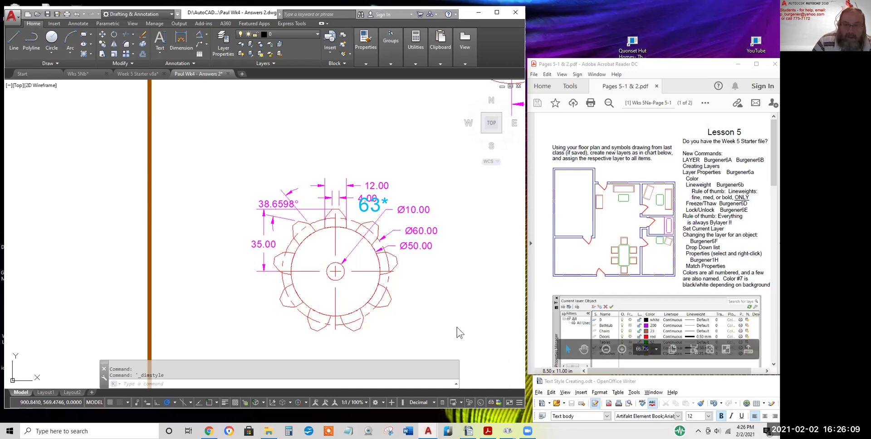
{"action": "scroll", "coordinate": [380, 320], "scroll_direction": "down", "scroll_amount": 2}
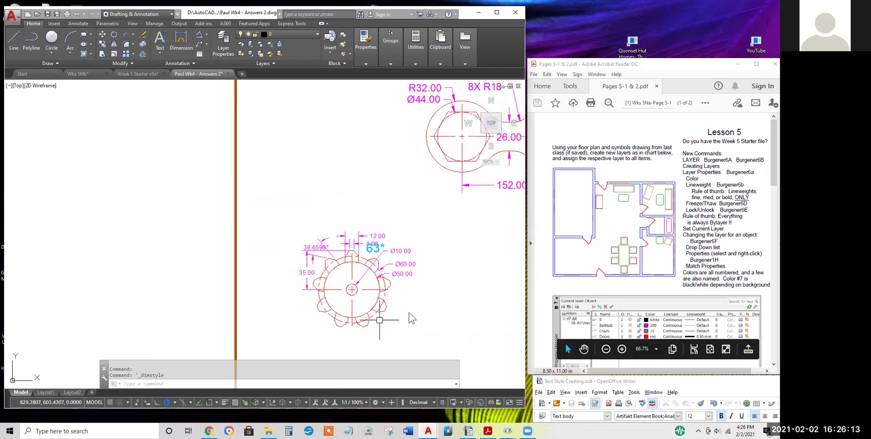
{"action": "scroll", "coordinate": [416, 310], "scroll_direction": "down", "scroll_amount": 3}
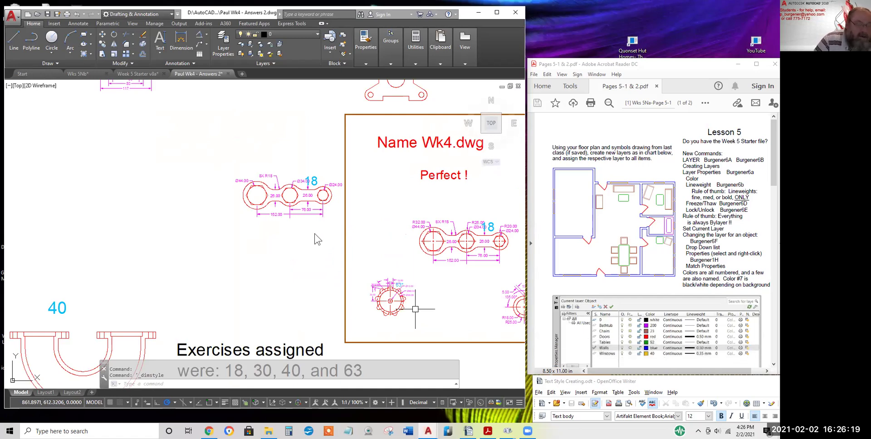
{"action": "scroll", "coordinate": [397, 309], "scroll_direction": "up", "scroll_amount": 4}
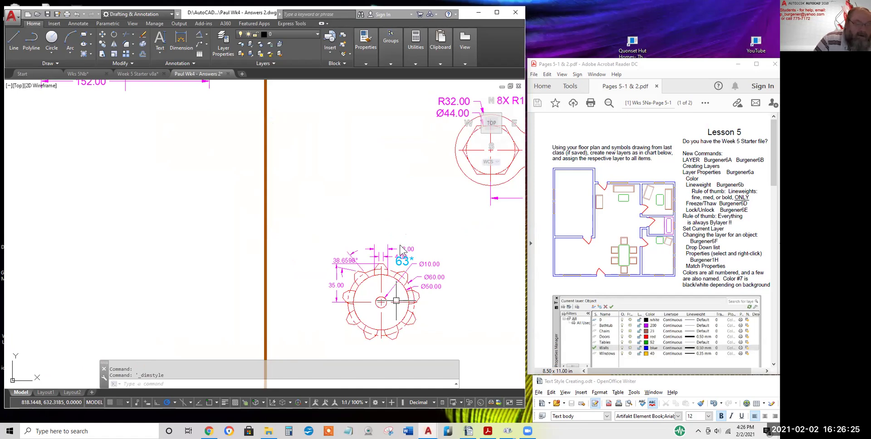
Examine the R18 fillets of the exercise 18 link, selecting the upper arc beside its largest hexagon and releasing it
{"action": "scroll", "coordinate": [400, 249], "scroll_direction": "down", "scroll_amount": 3}
{"action": "middle_click_drag", "start_coordinate": [272, 191], "coordinate": [375, 281]}
{"action": "scroll", "coordinate": [272, 190], "scroll_direction": "up", "scroll_amount": 6}
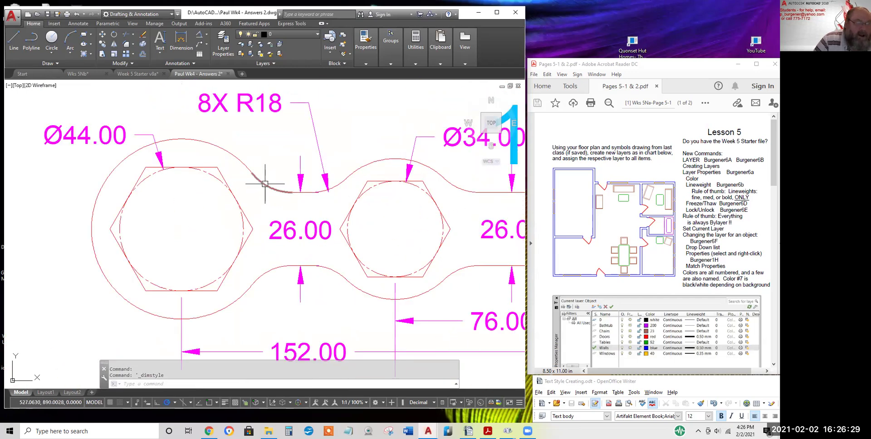
{"action": "scroll", "coordinate": [313, 190], "scroll_direction": "down", "scroll_amount": 2}
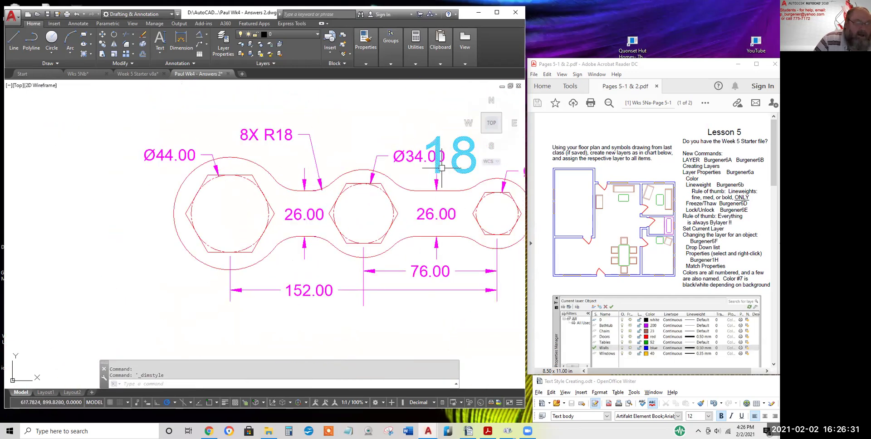
{"action": "scroll", "coordinate": [283, 185], "scroll_direction": "up", "scroll_amount": 2}
{"action": "scroll", "coordinate": [283, 185], "scroll_direction": "up", "scroll_amount": 2}
{"action": "scroll", "coordinate": [282, 186], "scroll_direction": "down", "scroll_amount": 2}
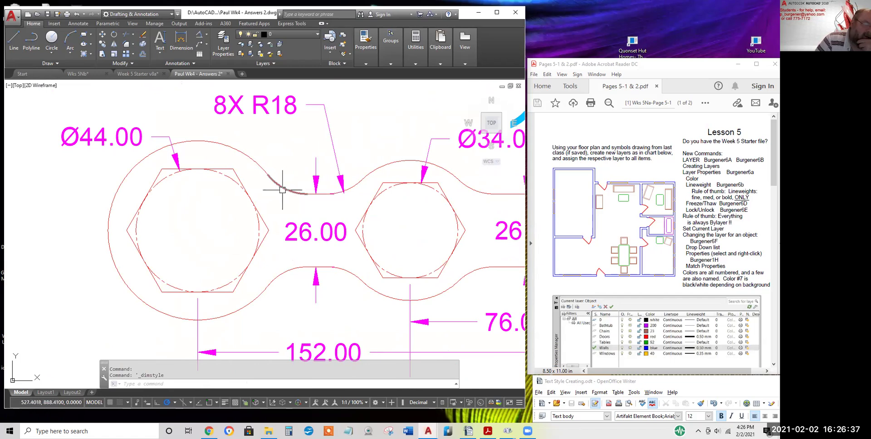
{"action": "left_click", "coordinate": [281, 187]}
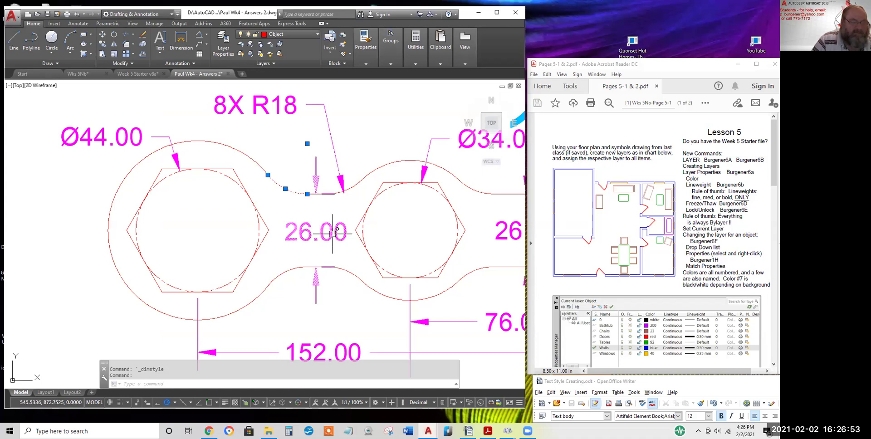
{"action": "key", "text": "Escape"}
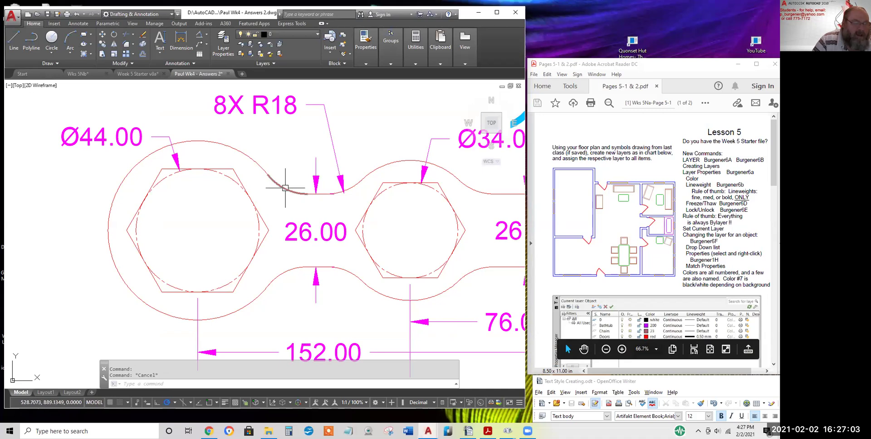
Review the framed answer sheet and the exercise 40 Y-shaped pipe with its dimensions and notes
{"action": "scroll", "coordinate": [289, 229], "scroll_direction": "down", "scroll_amount": 2}
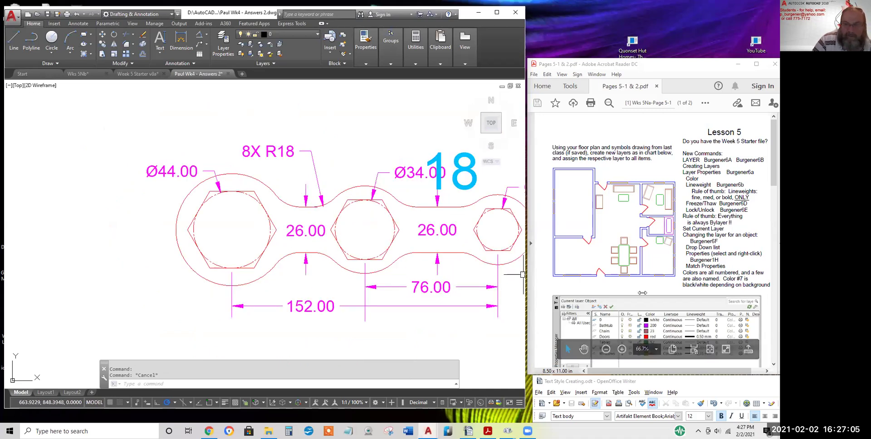
{"action": "scroll", "coordinate": [411, 249], "scroll_direction": "down", "scroll_amount": 5}
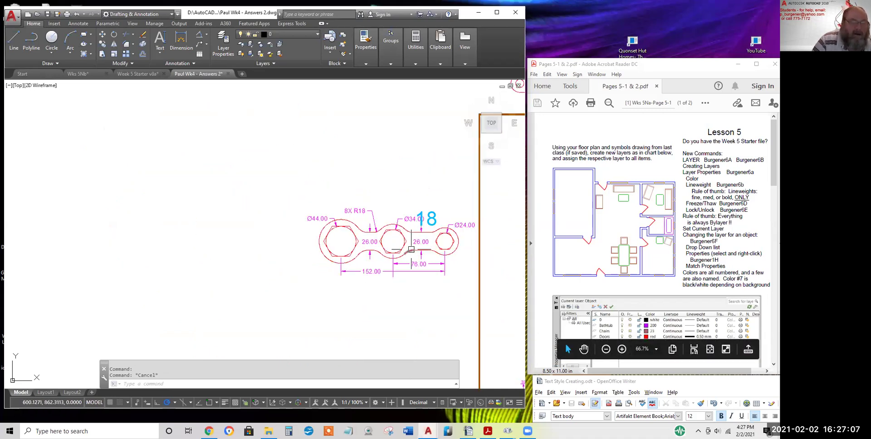
{"action": "mouse_move", "coordinate": [446, 255]}
{"action": "middle_mouse_down"}
{"action": "mouse_move", "coordinate": [228, 280]}
{"action": "mouse_move", "coordinate": [20, 230]}
{"action": "middle_mouse_up"}
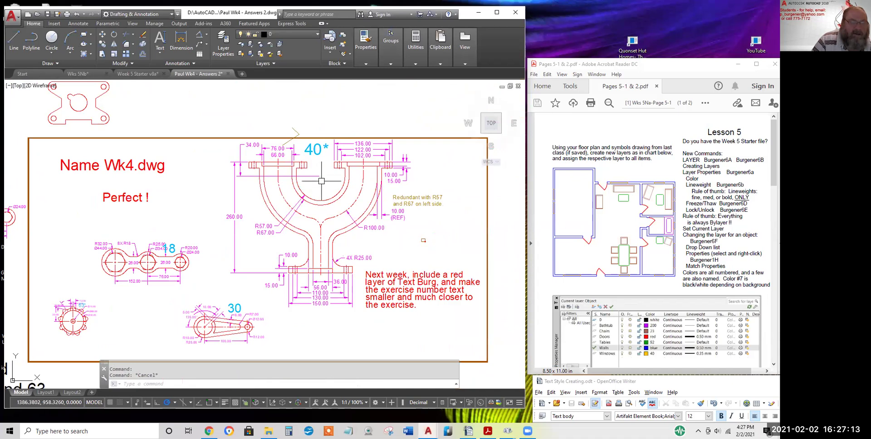
{"action": "scroll", "coordinate": [321, 180], "scroll_direction": "up", "scroll_amount": 2}
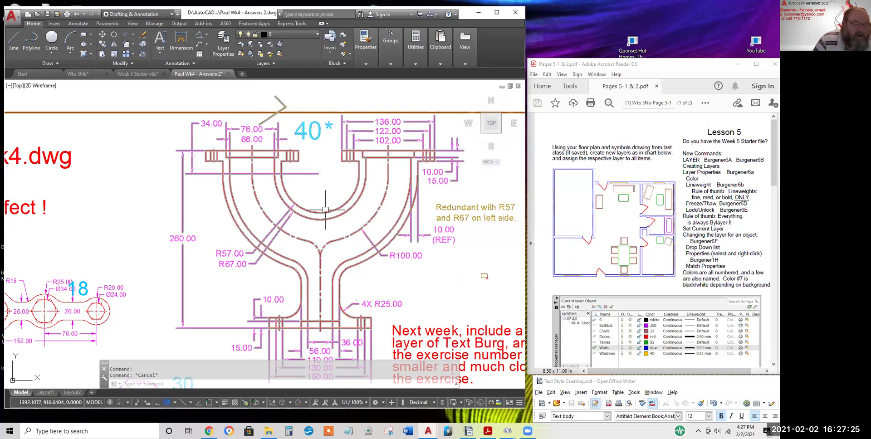
{"action": "scroll", "coordinate": [343, 239], "scroll_direction": "down", "scroll_amount": 2}
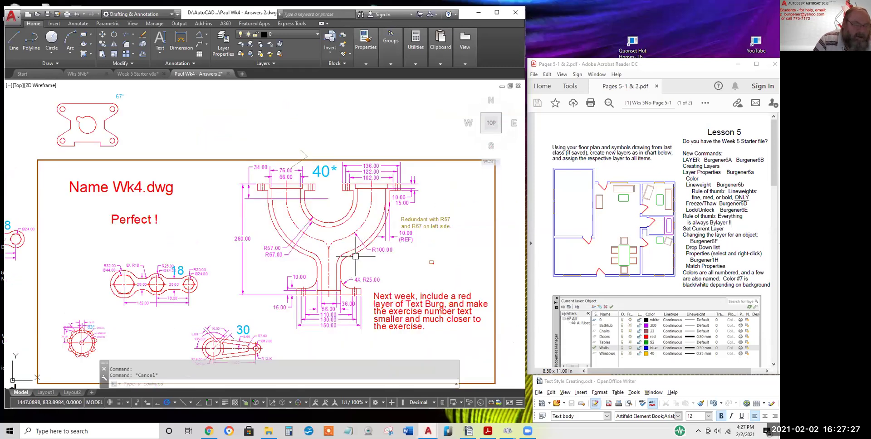
{"action": "middle_click_drag", "start_coordinate": [355, 252], "coordinate": [389, 248]}
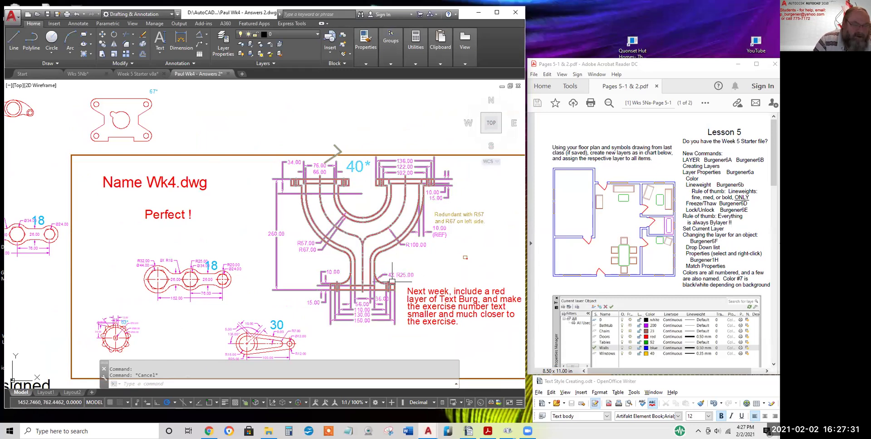
Explode the exercise 40 pipe drawing into individual objects
{"action": "scroll", "coordinate": [405, 276], "scroll_direction": "up", "scroll_amount": 2}
{"action": "scroll", "coordinate": [410, 284], "scroll_direction": "up", "scroll_amount": 4}
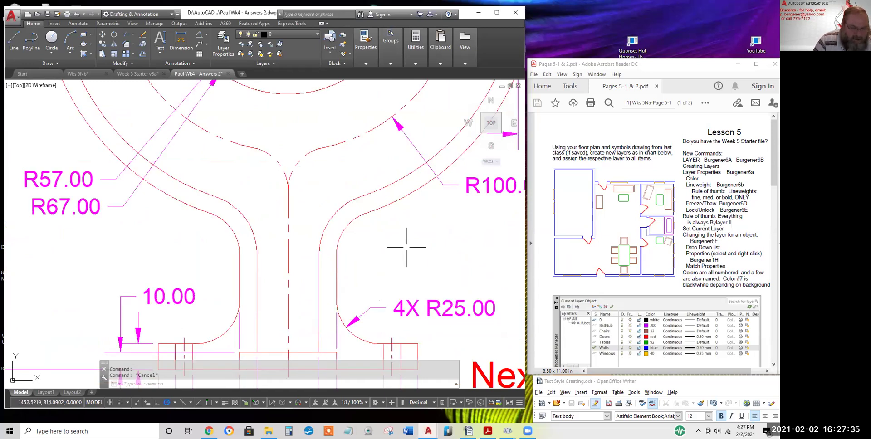
{"action": "type", "text": "x"}
{"action": "key", "text": "Return"}
{"action": "left_click", "coordinate": [357, 218]}
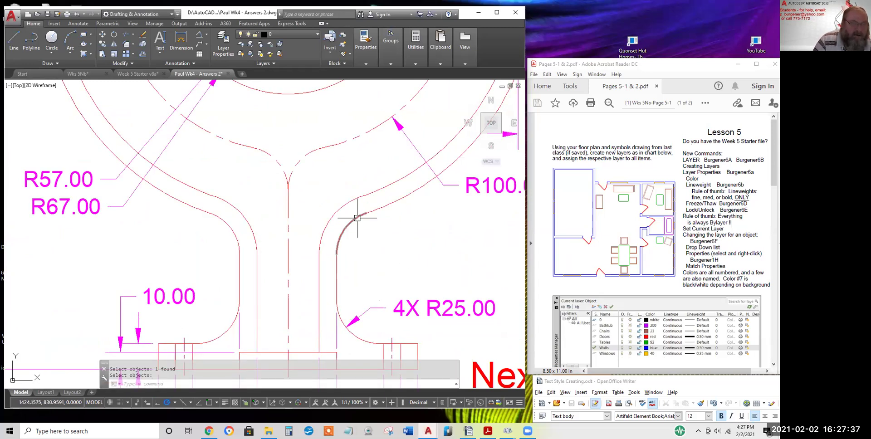
{"action": "key", "text": "Return"}
Check the inner and outer fillet arcs of the pipe's neck by selecting each, and inspect the R100 and 10.00 (REF) dimensions
{"action": "left_click", "coordinate": [332, 213]}
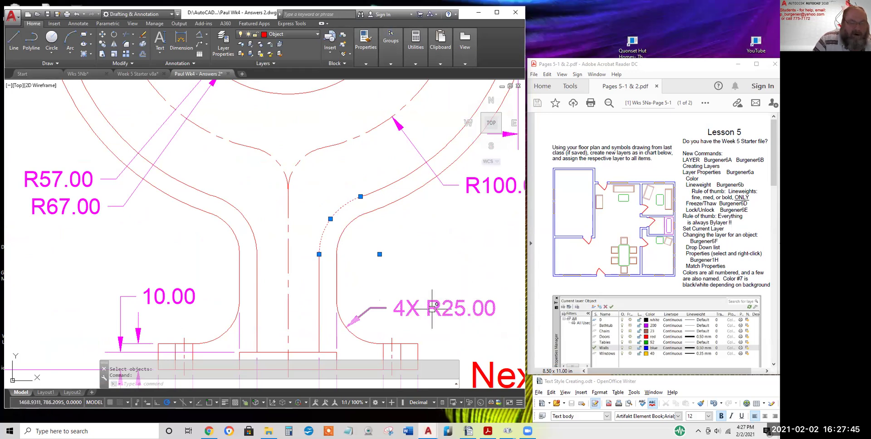
{"action": "key", "text": "Escape"}
{"action": "left_click", "coordinate": [349, 227]}
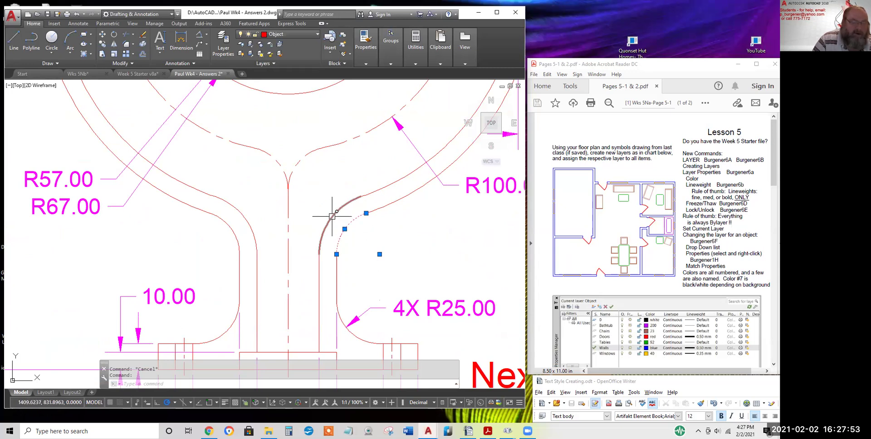
{"action": "key", "text": "Escape"}
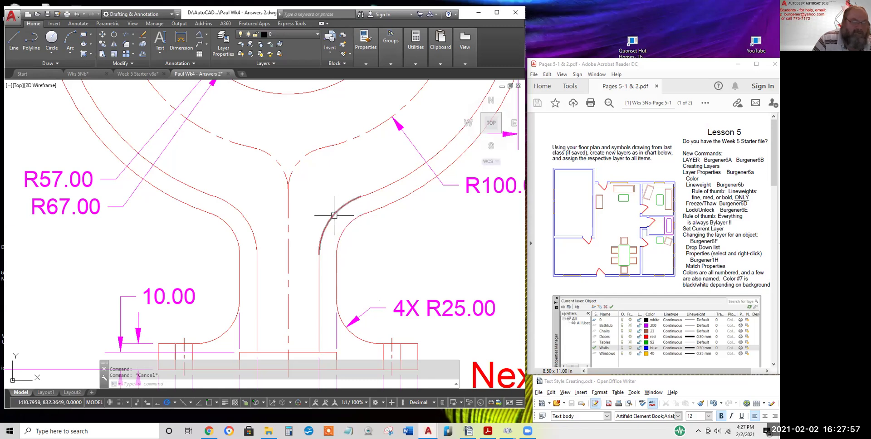
{"action": "middle_click_drag", "start_coordinate": [432, 207], "coordinate": [364, 249]}
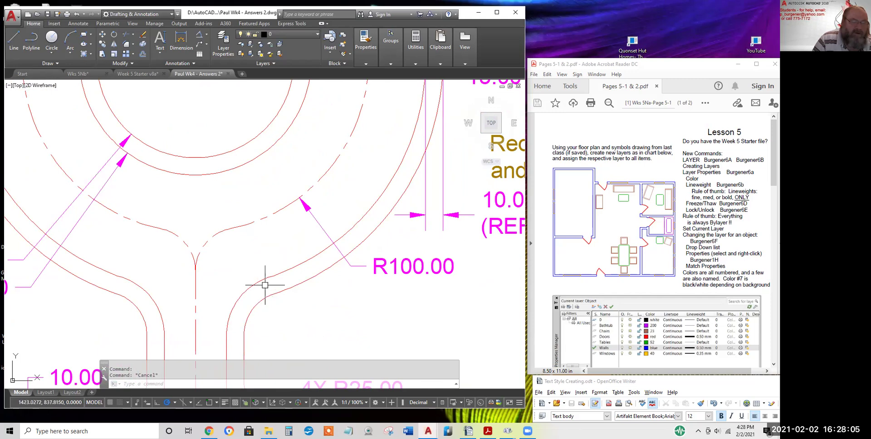
{"action": "mouse_move", "coordinate": [407, 199]}
{"action": "middle_mouse_down"}
{"action": "mouse_move", "coordinate": [399, 288]}
{"action": "mouse_move", "coordinate": [380, 328]}
{"action": "middle_mouse_up"}
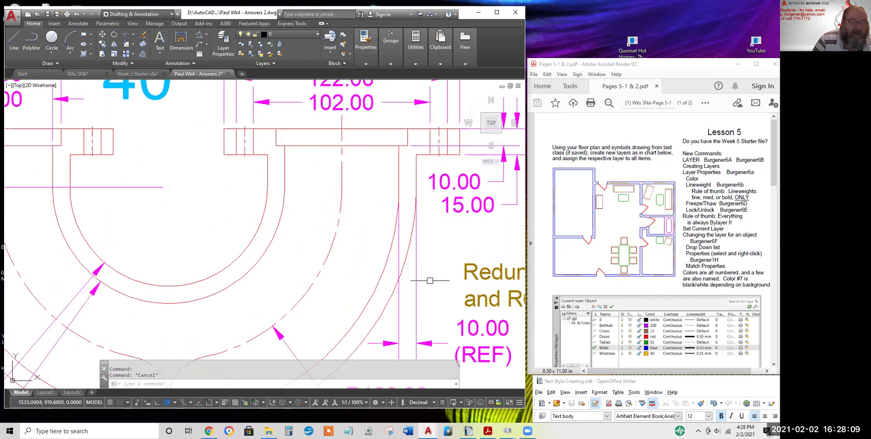
{"action": "middle_click_drag", "start_coordinate": [431, 294], "coordinate": [397, 217]}
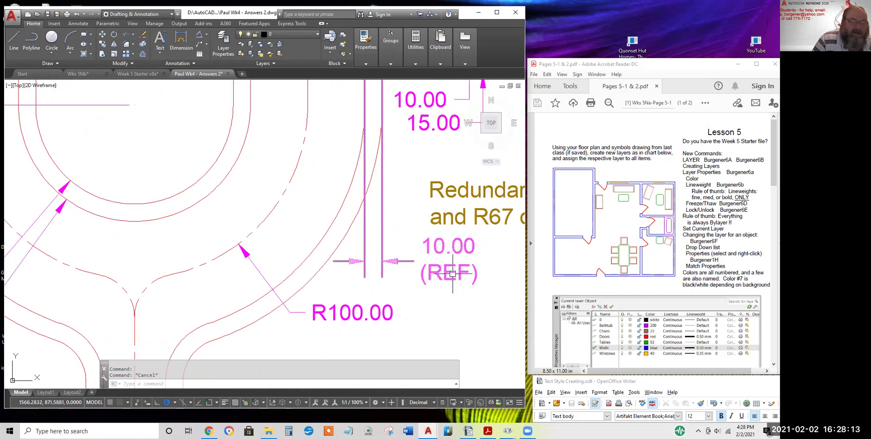
Inspect the R57.00 and R67.00 radius dimensions on the exercise 40 pipe, selecting both and releasing them
{"action": "scroll", "coordinate": [452, 274], "scroll_direction": "down", "scroll_amount": 2}
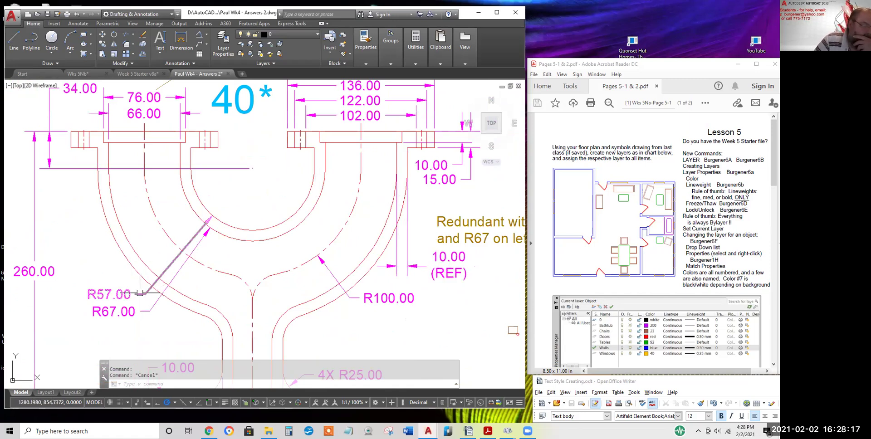
{"action": "scroll", "coordinate": [147, 285], "scroll_direction": "up", "scroll_amount": 2}
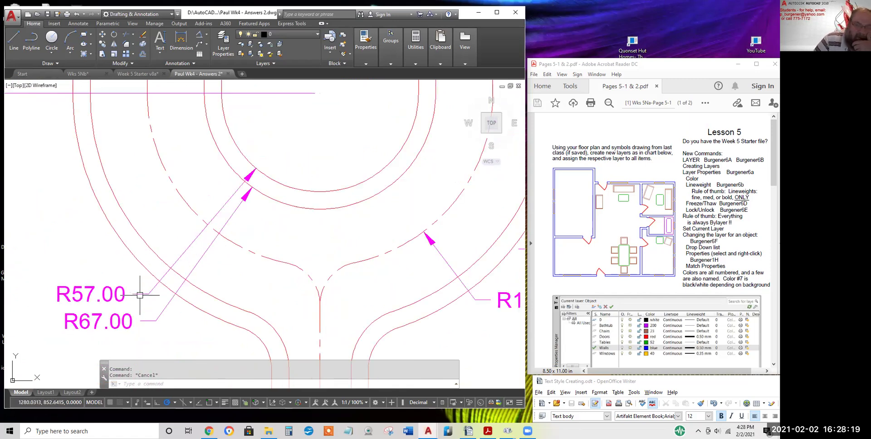
{"action": "left_click", "coordinate": [139, 295]}
{"action": "left_click", "coordinate": [149, 321]}
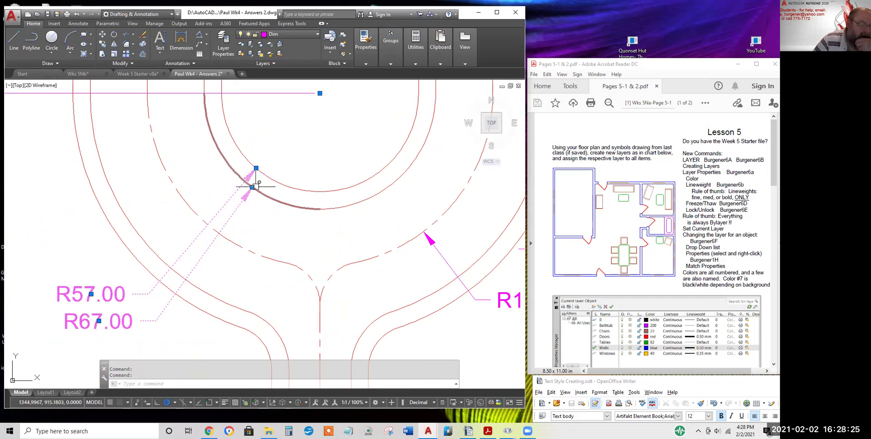
{"action": "scroll", "coordinate": [301, 205], "scroll_direction": "down", "scroll_amount": 5}
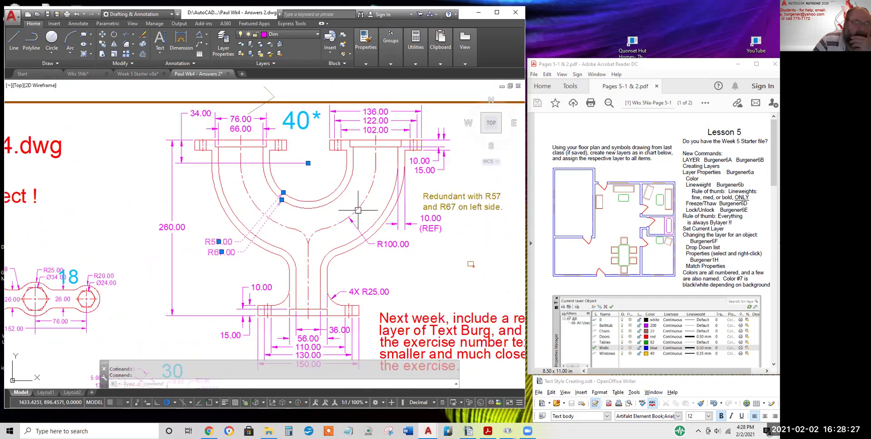
{"action": "scroll", "coordinate": [412, 224], "scroll_direction": "up", "scroll_amount": 2}
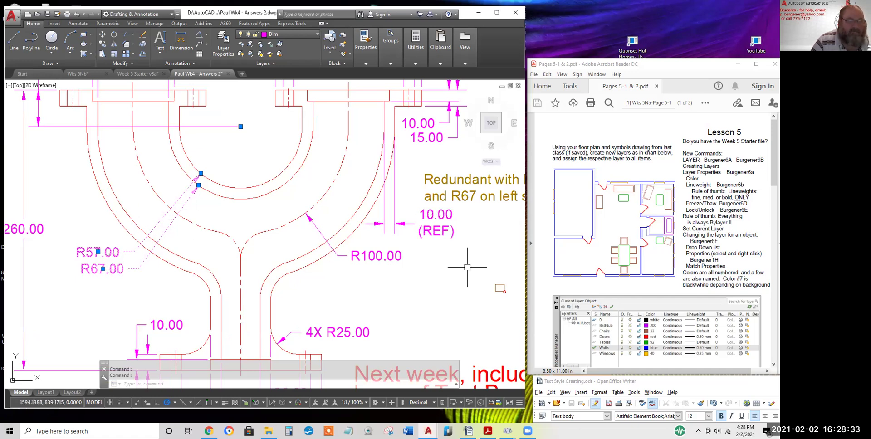
{"action": "key", "text": "Escape"}
Examine the exercise 40 pipe's 10.00 (REF) dimension, its 4X R25.00 fillets and the red note about the Text Burg layer
{"action": "scroll", "coordinate": [447, 231], "scroll_direction": "up", "scroll_amount": 2}
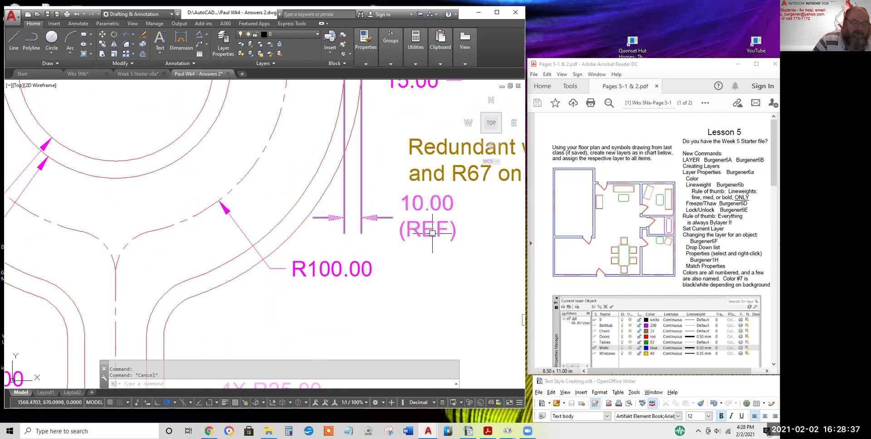
{"action": "scroll", "coordinate": [438, 211], "scroll_direction": "down", "scroll_amount": 2}
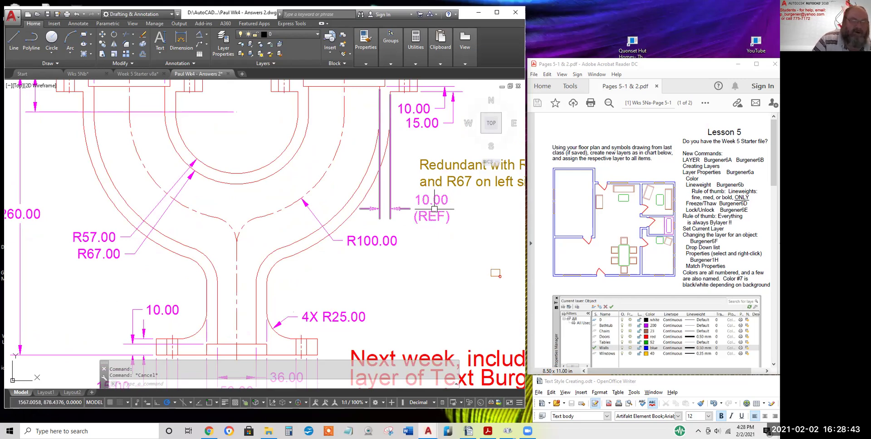
{"action": "middle_click_drag", "start_coordinate": [443, 253], "coordinate": [461, 287]}
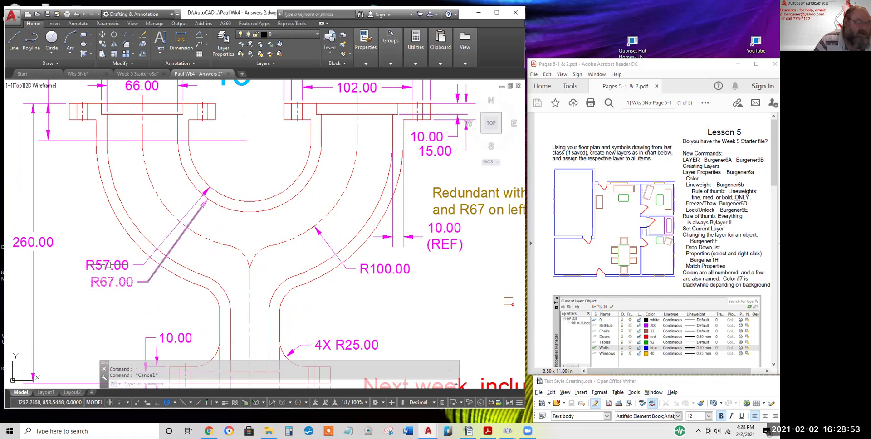
{"action": "scroll", "coordinate": [191, 300], "scroll_direction": "down", "scroll_amount": 2}
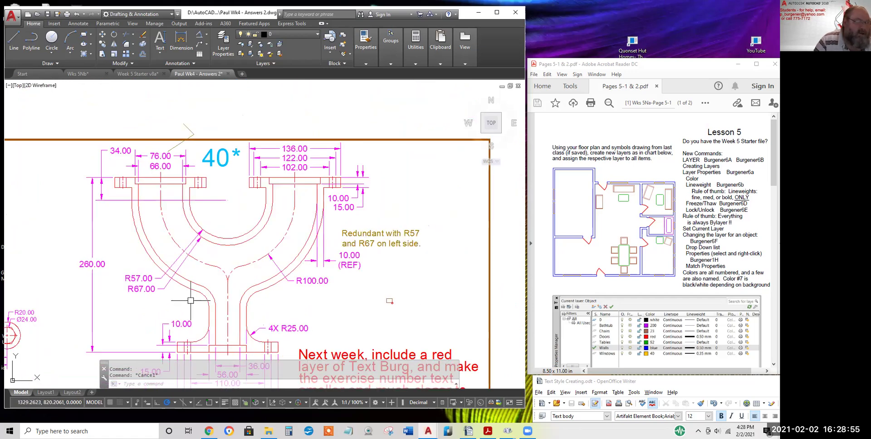
{"action": "scroll", "coordinate": [145, 283], "scroll_direction": "up", "scroll_amount": 2}
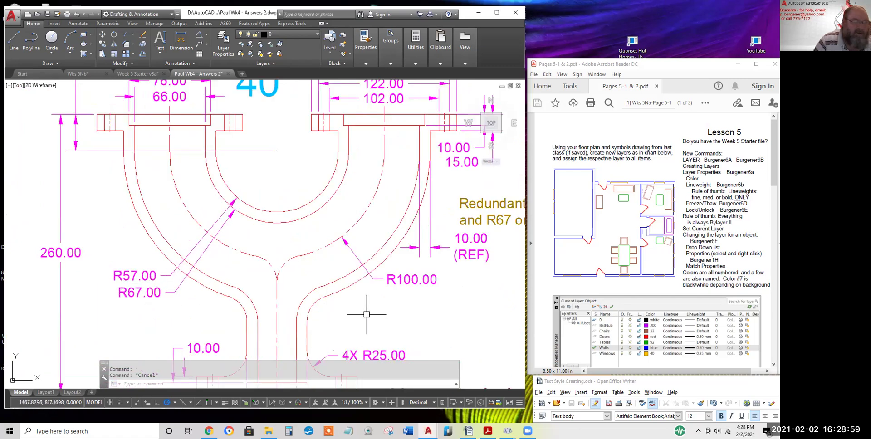
{"action": "middle_click_drag", "start_coordinate": [368, 306], "coordinate": [369, 306]}
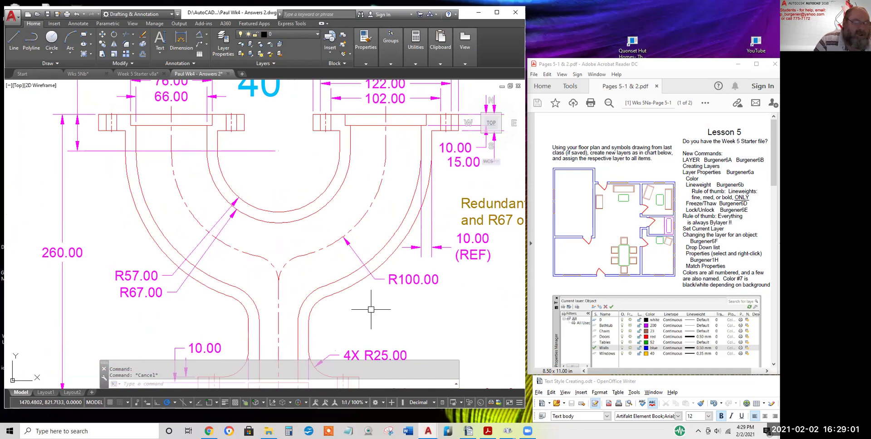
{"action": "scroll", "coordinate": [371, 309], "scroll_direction": "down", "scroll_amount": 2}
{"action": "mouse_move", "coordinate": [371, 310]}
{"action": "middle_mouse_down"}
{"action": "mouse_move", "coordinate": [357, 269]}
{"action": "mouse_move", "coordinate": [340, 269]}
{"action": "middle_mouse_up"}
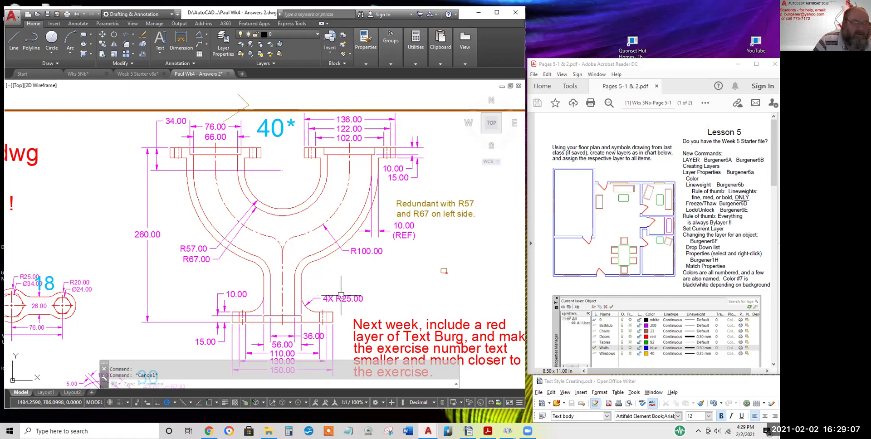
{"action": "scroll", "coordinate": [301, 327], "scroll_direction": "up", "scroll_amount": 2}
{"action": "scroll", "coordinate": [301, 327], "scroll_direction": "down", "scroll_amount": 2}
{"action": "mouse_move", "coordinate": [337, 323]}
{"action": "middle_mouse_down"}
{"action": "mouse_move", "coordinate": [290, 281]}
{"action": "mouse_move", "coordinate": [261, 280]}
{"action": "middle_mouse_up"}
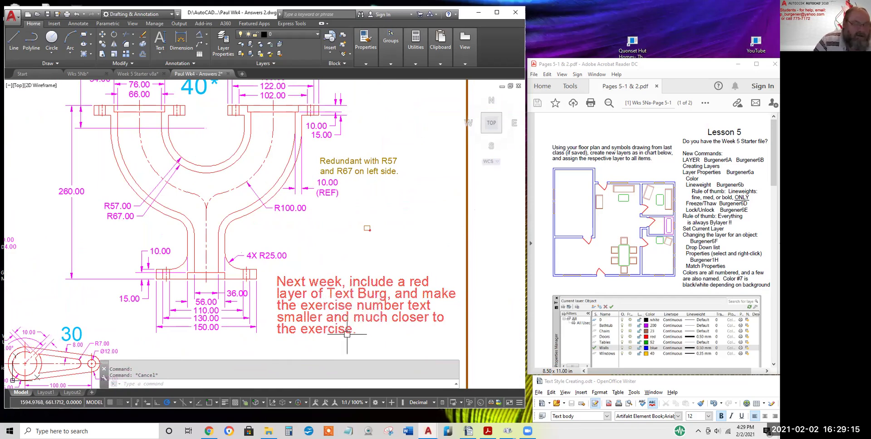
Review the whole Week 4 answers drawing around the framed sheet, and switch to the Week 5 Starter v8a drawing
{"action": "scroll", "coordinate": [345, 331], "scroll_direction": "down", "scroll_amount": 2}
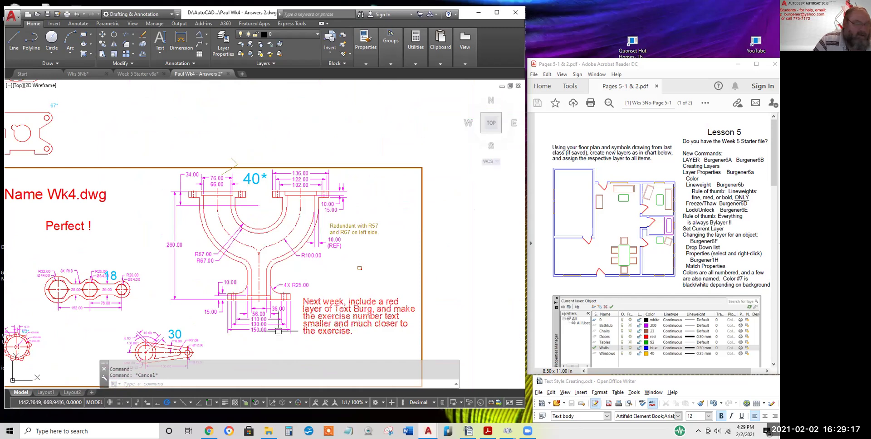
{"action": "mouse_move", "coordinate": [278, 332]}
{"action": "middle_mouse_down"}
{"action": "mouse_move", "coordinate": [313, 313]}
{"action": "mouse_move", "coordinate": [312, 368]}
{"action": "middle_mouse_up"}
{"action": "scroll", "coordinate": [293, 247], "scroll_direction": "down", "scroll_amount": 6}
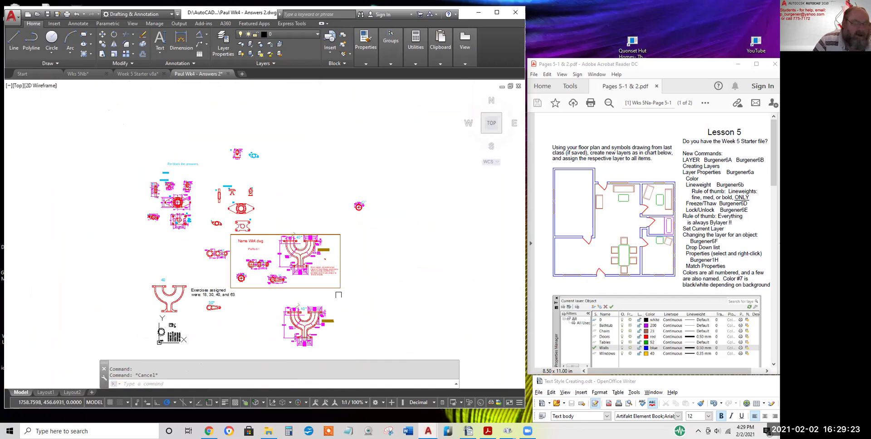
{"action": "scroll", "coordinate": [339, 291], "scroll_direction": "up", "scroll_amount": 4}
{"action": "scroll", "coordinate": [335, 263], "scroll_direction": "down", "scroll_amount": 2}
{"action": "mouse_move", "coordinate": [331, 227]}
{"action": "middle_mouse_down"}
{"action": "mouse_move", "coordinate": [356, 264]}
{"action": "mouse_move", "coordinate": [381, 243]}
{"action": "middle_mouse_up"}
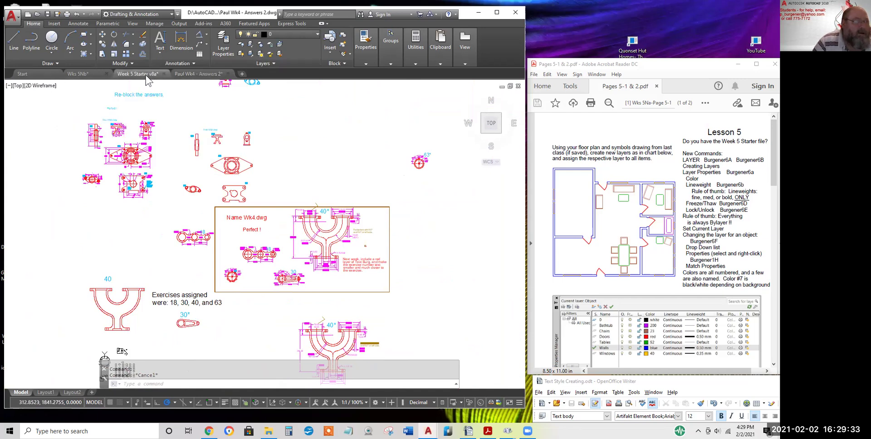
{"action": "left_click", "coordinate": [145, 75]}
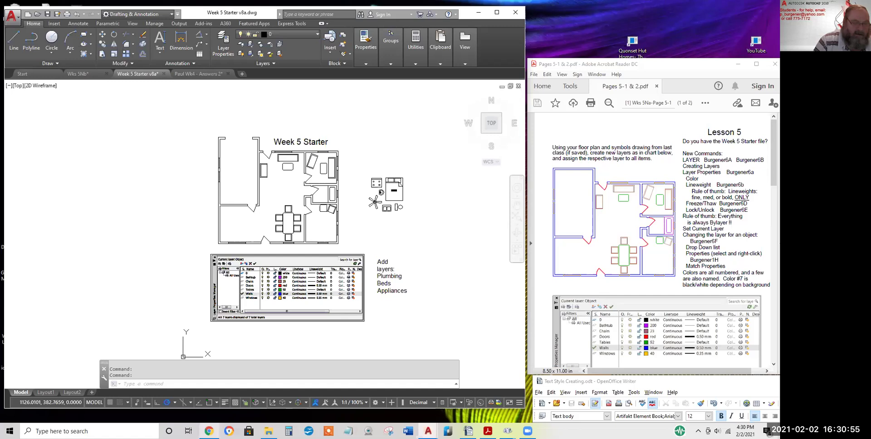
Switch to File Explorer and open the 2021 aWin Intro folder inside AutoCAD Class
{"action": "mouse_move", "coordinate": [209, 432]}
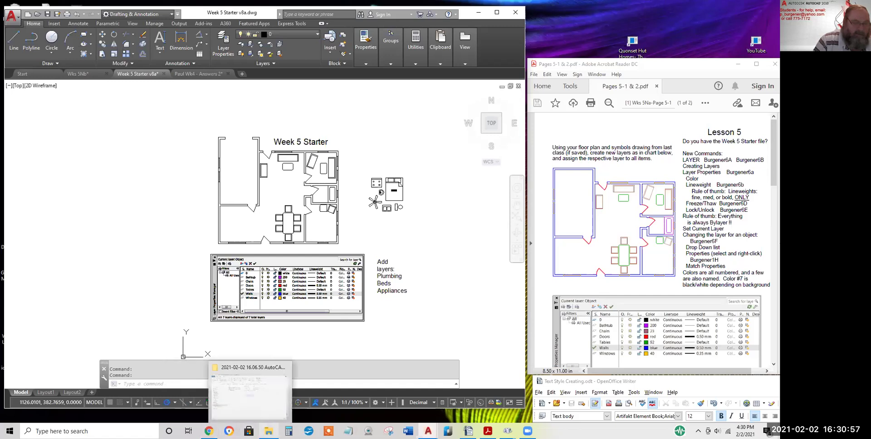
{"action": "left_click", "coordinate": [269, 431]}
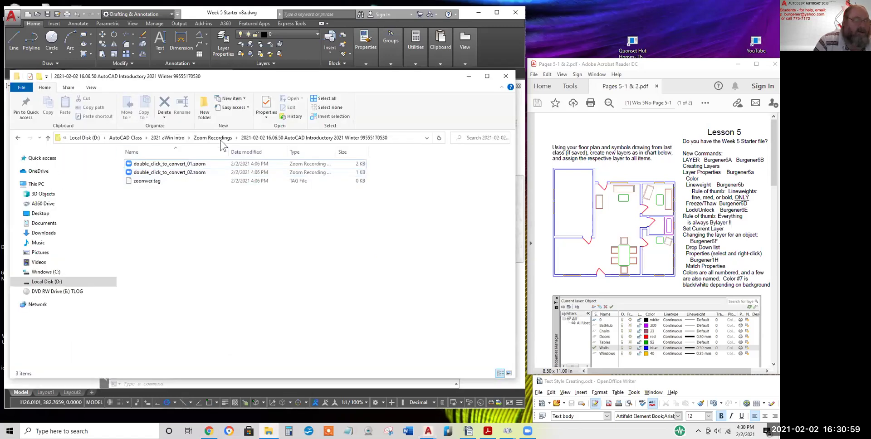
{"action": "left_click", "coordinate": [172, 138]}
{"action": "left_click", "coordinate": [160, 139]}
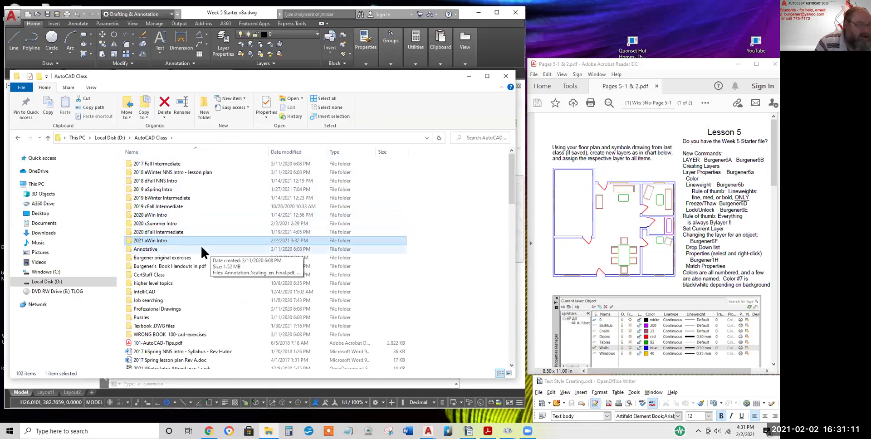
{"action": "double_click", "coordinate": [157, 241]}
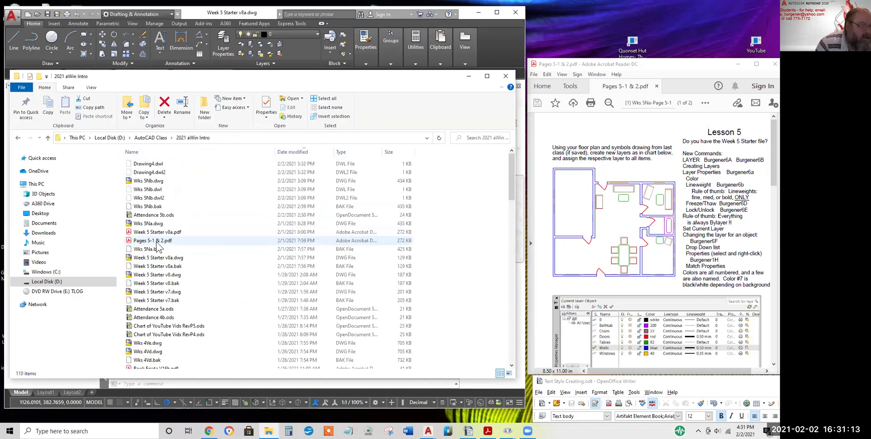
{"action": "left_click_drag", "start_coordinate": [515, 179], "coordinate": [516, 363]}
{"action": "double_click", "coordinate": [147, 356]}
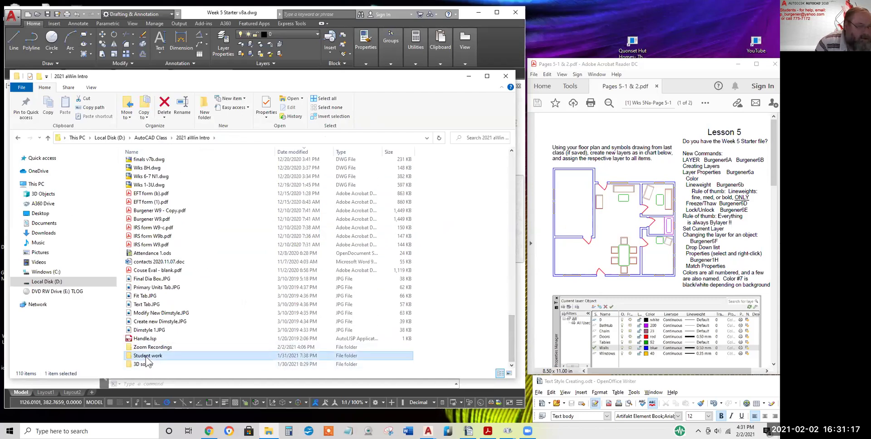
{"action": "left_click", "coordinate": [202, 139]}
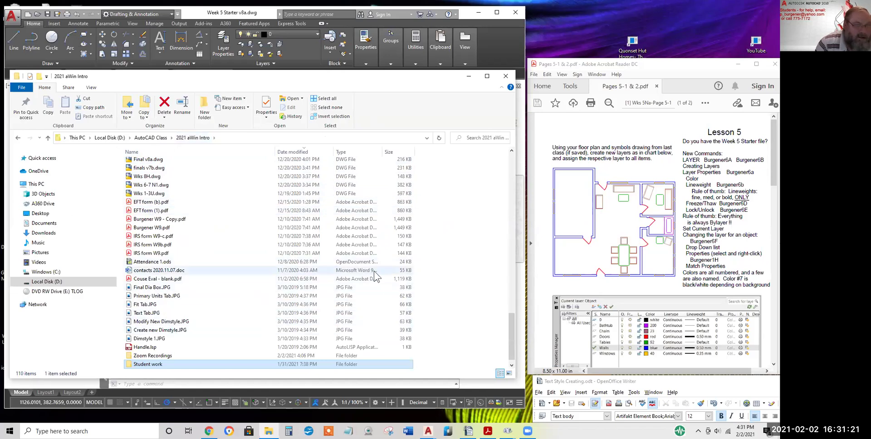
{"action": "left_click_drag", "start_coordinate": [510, 342], "coordinate": [512, 163]}
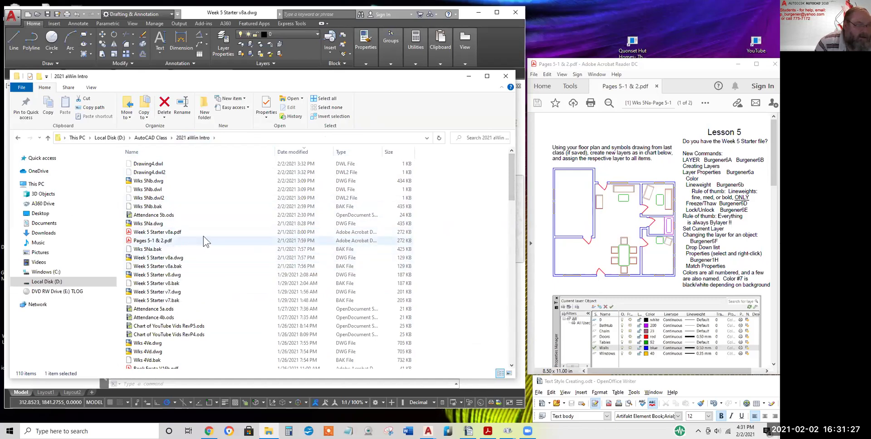
Open the Attendance 5a.ods spreadsheet in OpenOffice Calc and narrow its window
{"action": "scroll", "coordinate": [205, 238], "scroll_direction": "down", "scroll_amount": 2}
{"action": "double_click", "coordinate": [156, 261]}
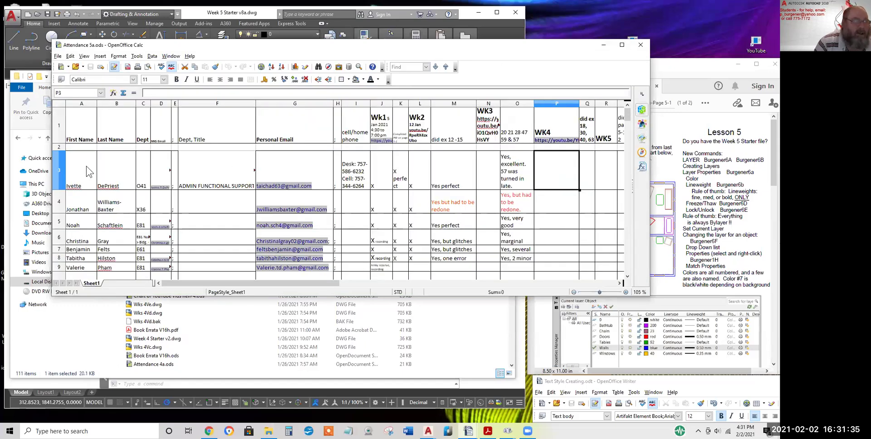
{"action": "left_click_drag", "start_coordinate": [49, 167], "coordinate": [303, 168]}
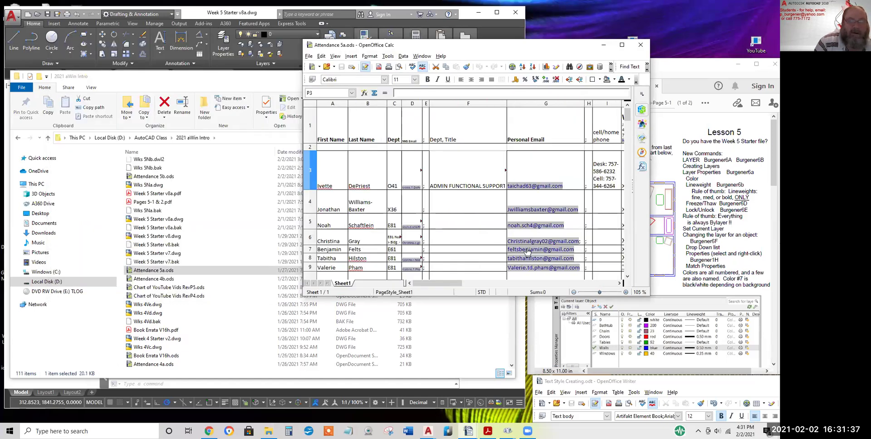
Read the Week 3 results for exercises 20, 21, 28, 47, 59 and 57 in column O, rows 3 to 8
{"action": "left_click_drag", "start_coordinate": [451, 285], "coordinate": [510, 285]}
{"action": "left_click", "coordinate": [443, 181]}
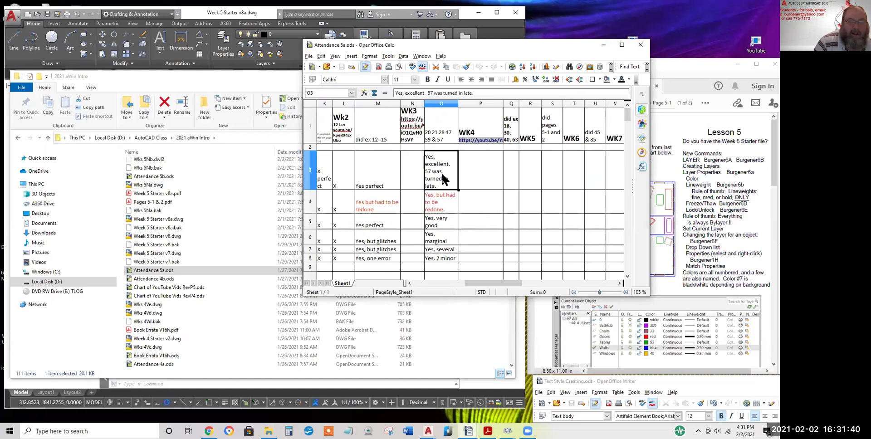
{"action": "left_click", "coordinate": [448, 208]}
{"action": "left_click", "coordinate": [447, 223]}
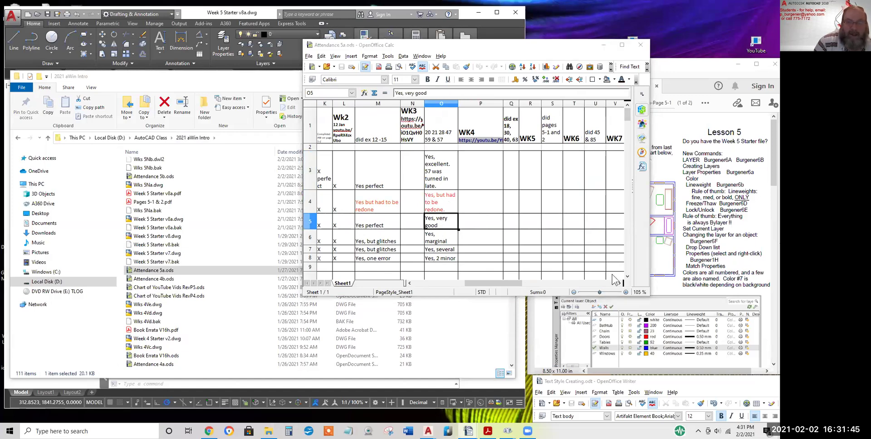
{"action": "left_click", "coordinate": [443, 241]}
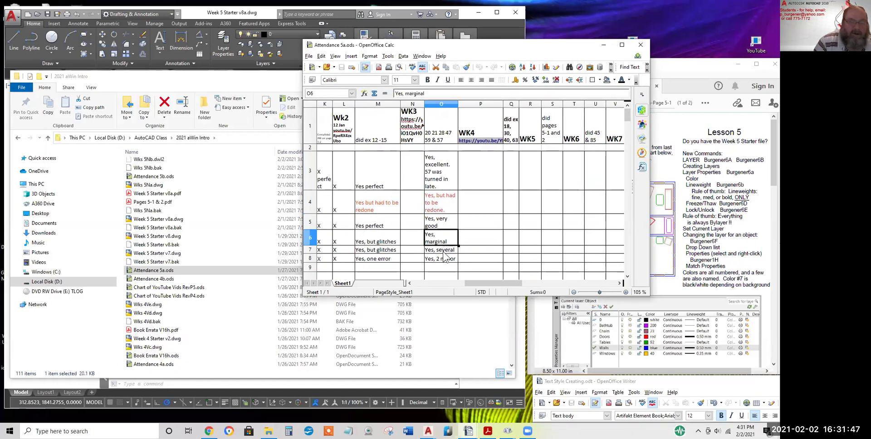
{"action": "left_click", "coordinate": [443, 261]}
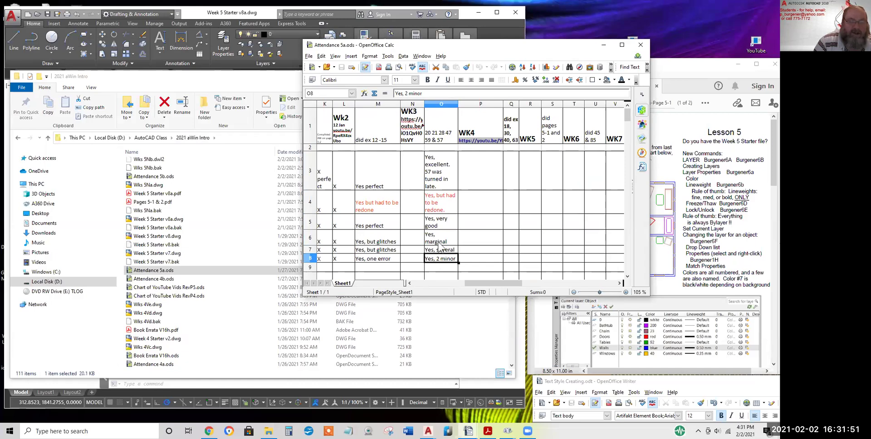
{"action": "left_click", "coordinate": [440, 241]}
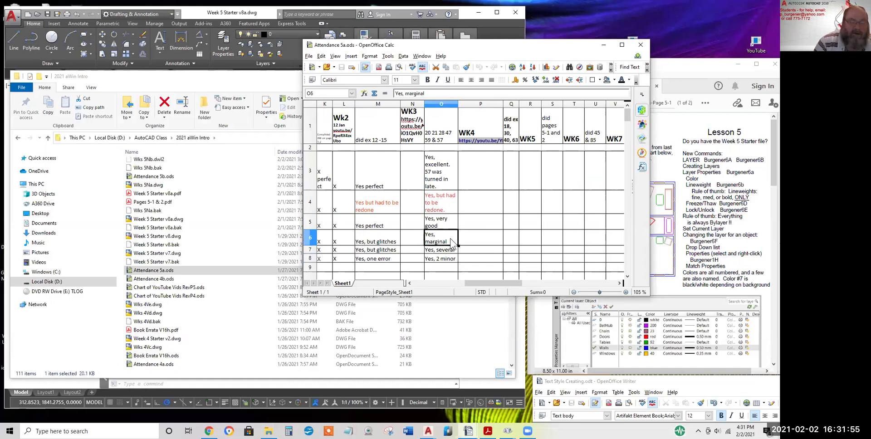
{"action": "left_click", "coordinate": [449, 205]}
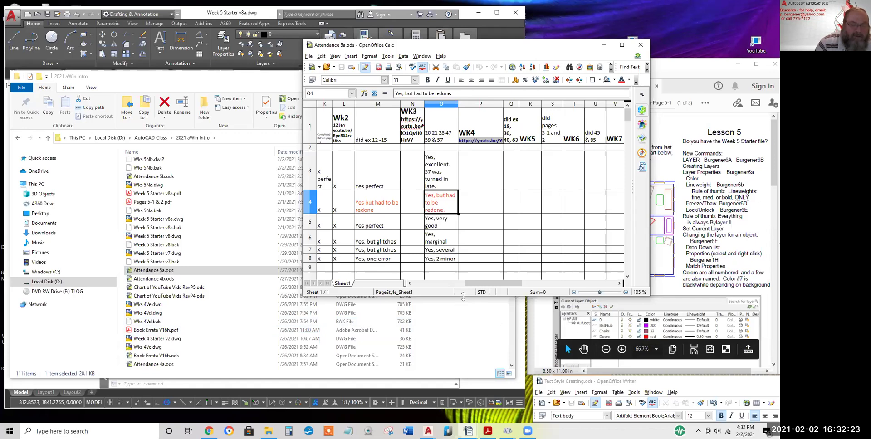
Make the attendance spreadsheet window taller and select the Week 3 result in cell O3
{"action": "left_click_drag", "start_coordinate": [463, 296], "coordinate": [464, 285]}
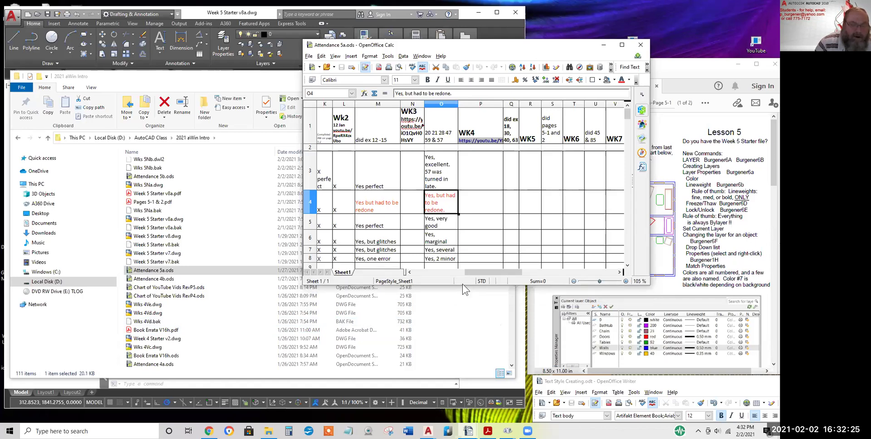
{"action": "left_click_drag", "start_coordinate": [462, 287], "coordinate": [462, 320]}
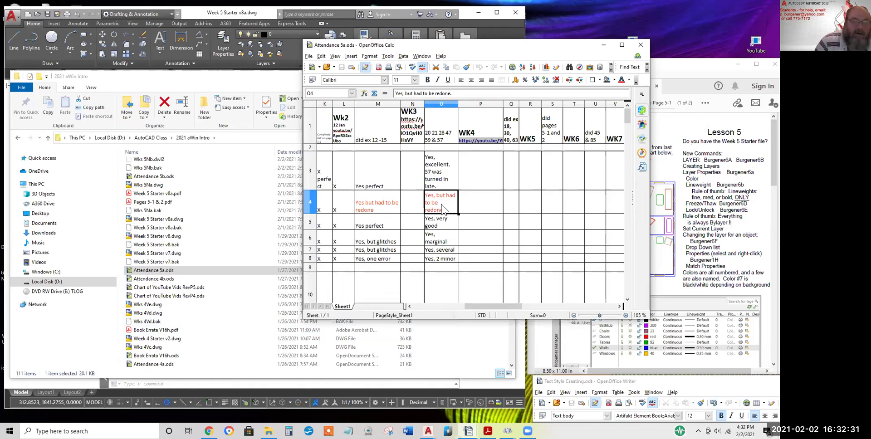
{"action": "left_click", "coordinate": [447, 176]}
{"action": "scroll", "coordinate": [447, 176], "scroll_direction": "down", "scroll_amount": 1}
{"action": "scroll", "coordinate": [447, 176], "scroll_direction": "up", "scroll_amount": 1}
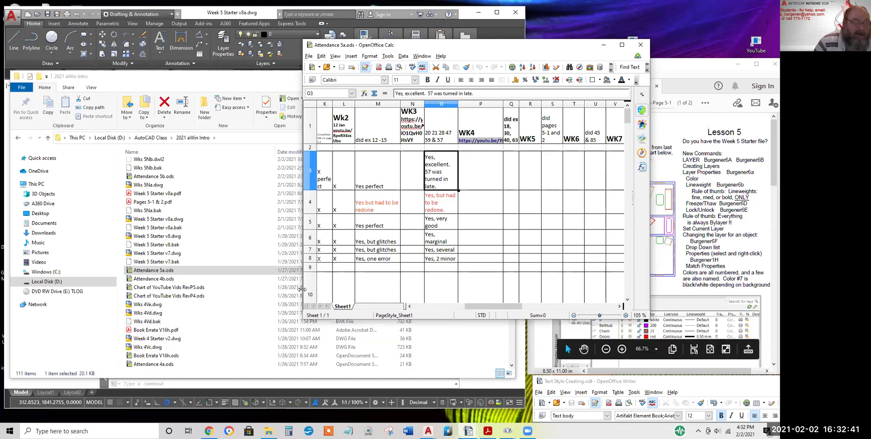
Widen the attendance spreadsheet window and select the video link text in the WK4 header cell P1
{"action": "left_click_drag", "start_coordinate": [301, 289], "coordinate": [234, 289]}
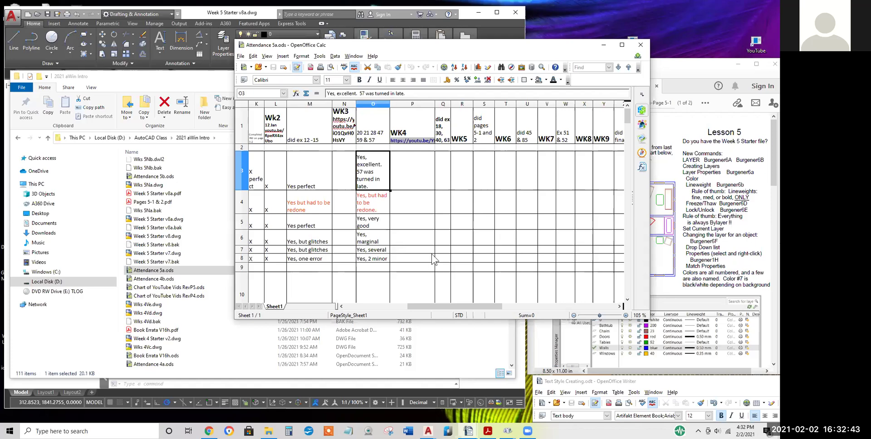
{"action": "left_click", "coordinate": [416, 130]}
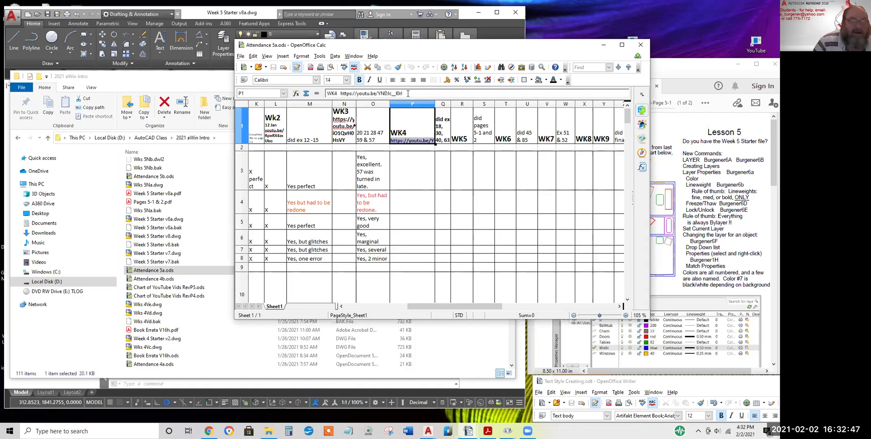
{"action": "double_click", "coordinate": [352, 94]}
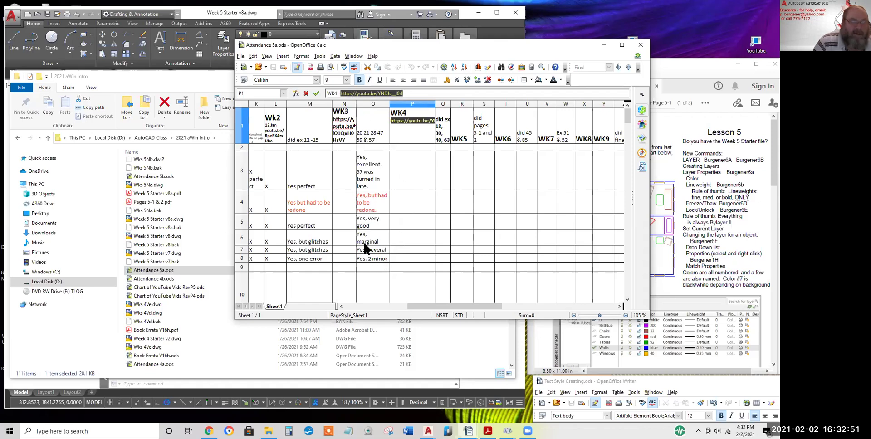
{"action": "scroll", "coordinate": [377, 213], "scroll_direction": "down", "scroll_amount": 1}
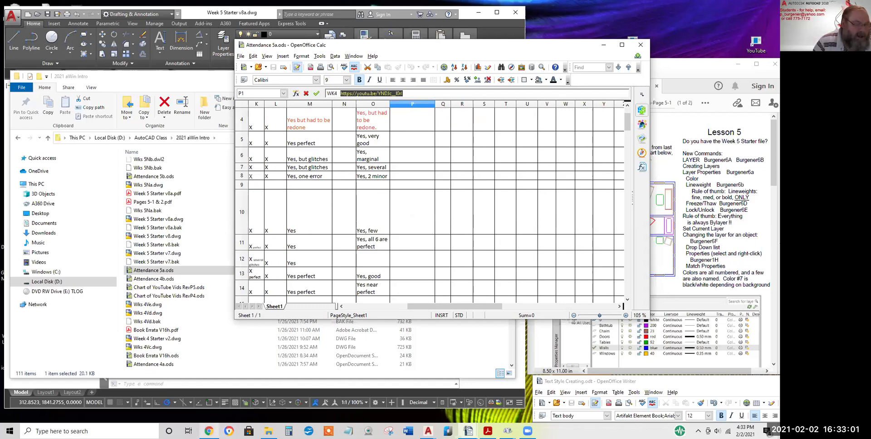
{"action": "mouse_move", "coordinate": [209, 431]}
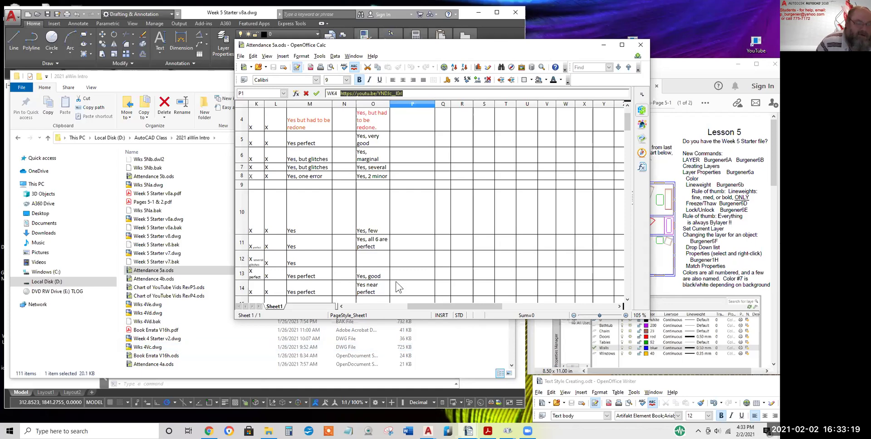
Reduce the height of row 10 in the attendance sheet so that more student rows fit
{"action": "scroll", "coordinate": [386, 258], "scroll_direction": "up", "scroll_amount": 2}
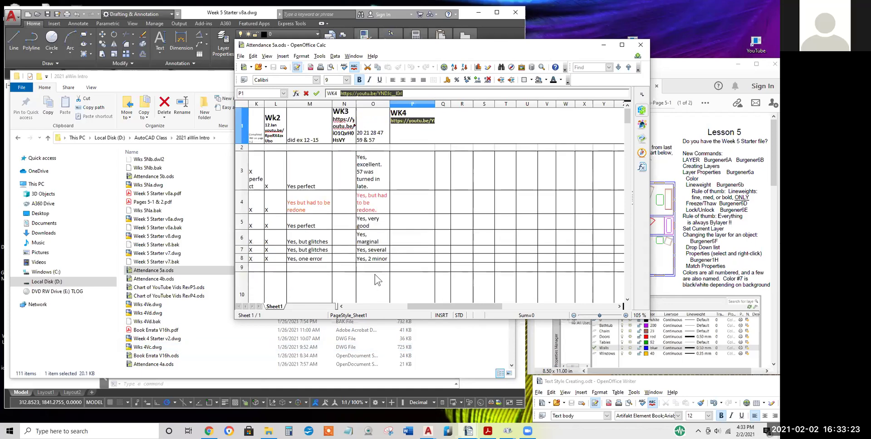
{"action": "scroll", "coordinate": [374, 274], "scroll_direction": "down", "scroll_amount": 1}
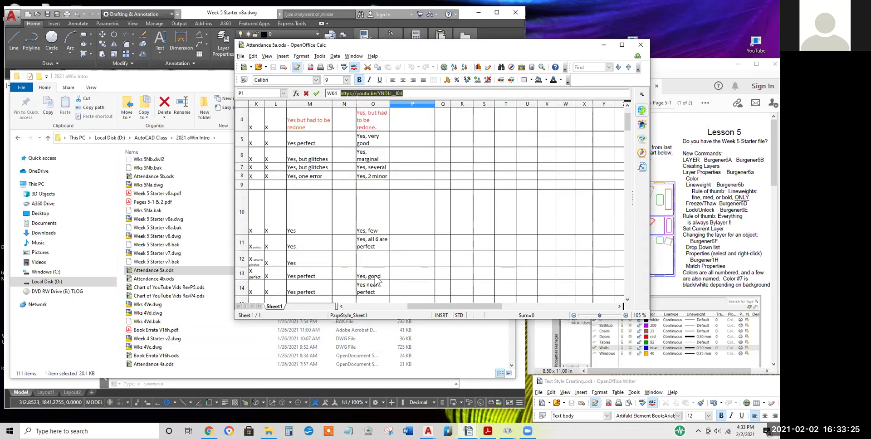
{"action": "left_click", "coordinate": [241, 212]}
{"action": "left_click_drag", "start_coordinate": [241, 234], "coordinate": [242, 208]}
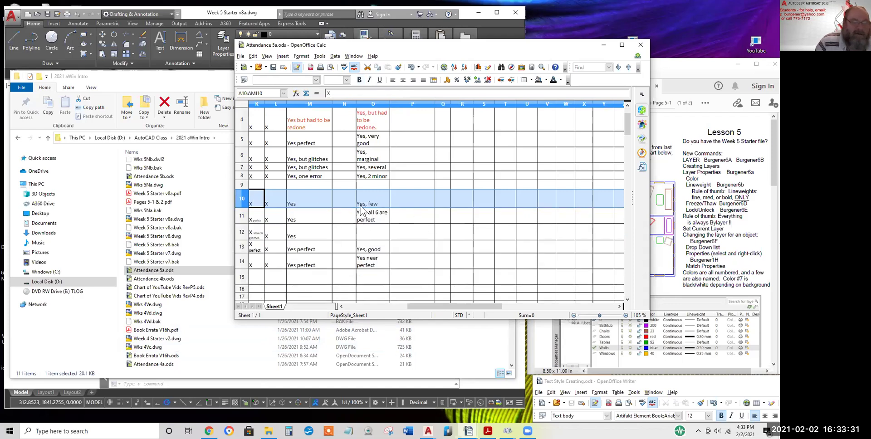
Review the Week 3 exercise results in column O down to row 14, together with the attendance columns beside them
{"action": "left_click_drag", "start_coordinate": [423, 307], "coordinate": [412, 309]}
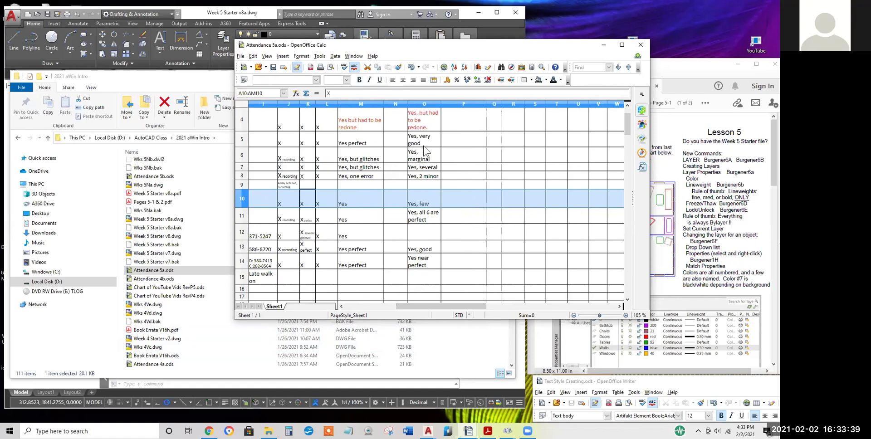
{"action": "scroll", "coordinate": [424, 125], "scroll_direction": "up", "scroll_amount": 1}
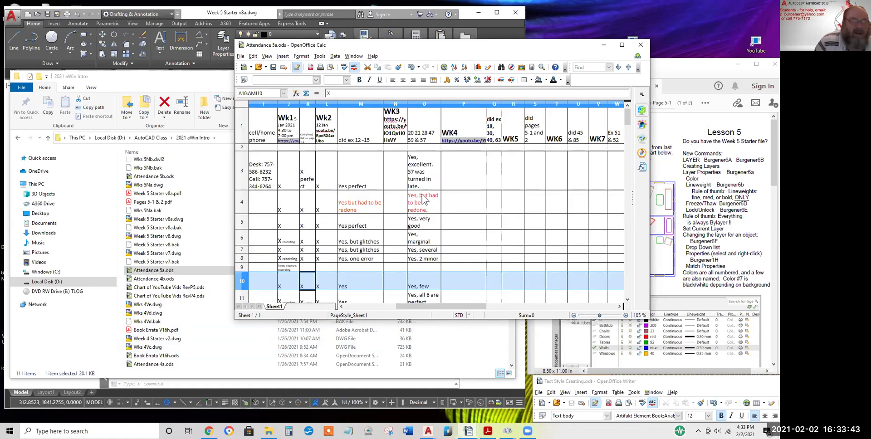
{"action": "scroll", "coordinate": [422, 268], "scroll_direction": "down", "scroll_amount": 1}
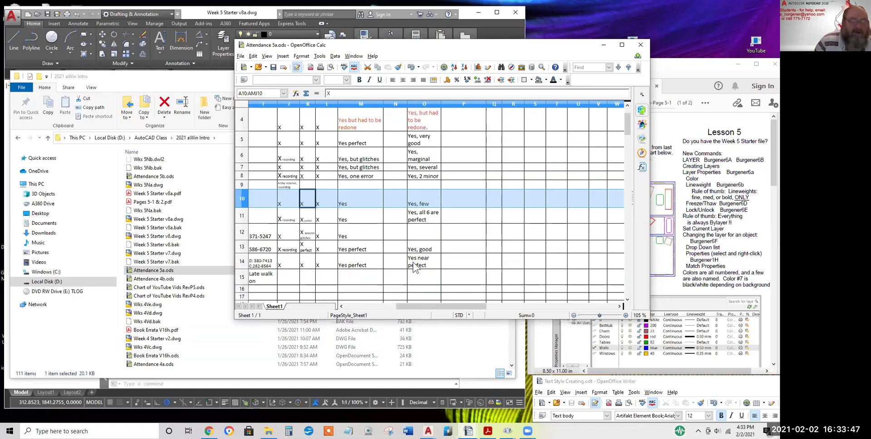
{"action": "scroll", "coordinate": [414, 268], "scroll_direction": "down", "scroll_amount": 3}
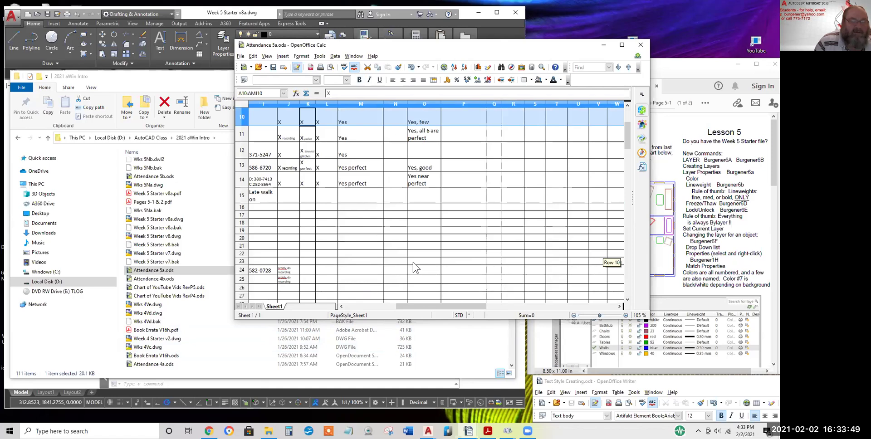
{"action": "scroll", "coordinate": [414, 267], "scroll_direction": "up", "scroll_amount": 4}
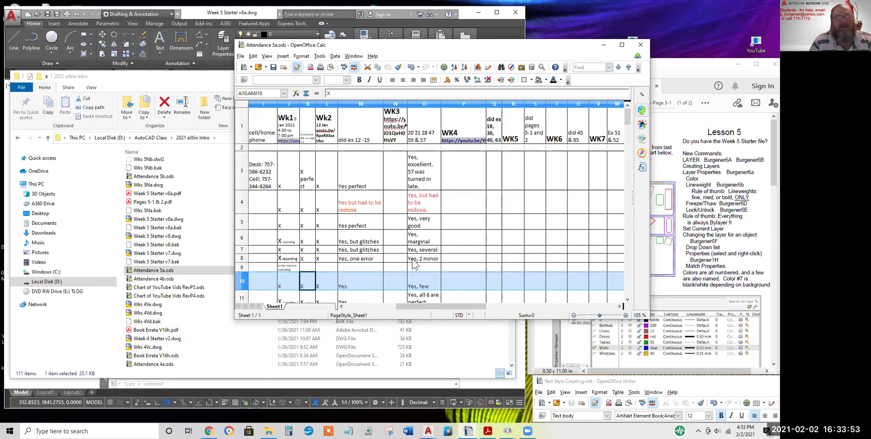
{"action": "scroll", "coordinate": [435, 245], "scroll_direction": "down", "scroll_amount": 1}
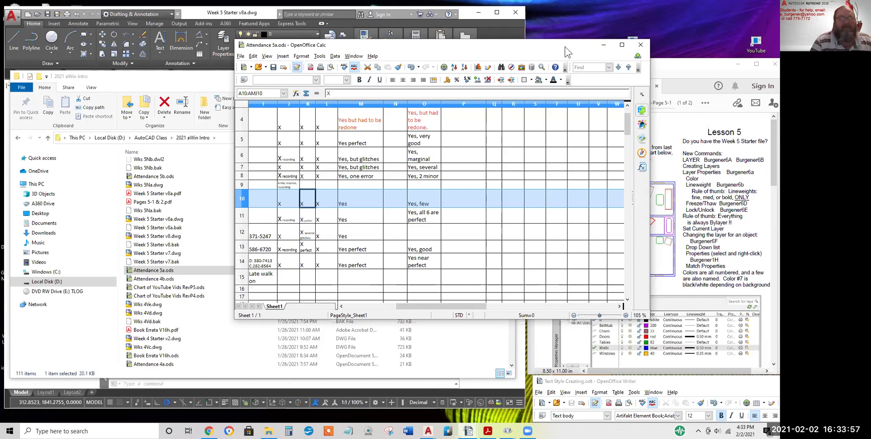
Minimize the attendance spreadsheet and the File Explorer window, and return to the Week 5 Starter v8a drawing in AutoCAD
{"action": "left_click_drag", "start_coordinate": [565, 47], "coordinate": [421, 66]}
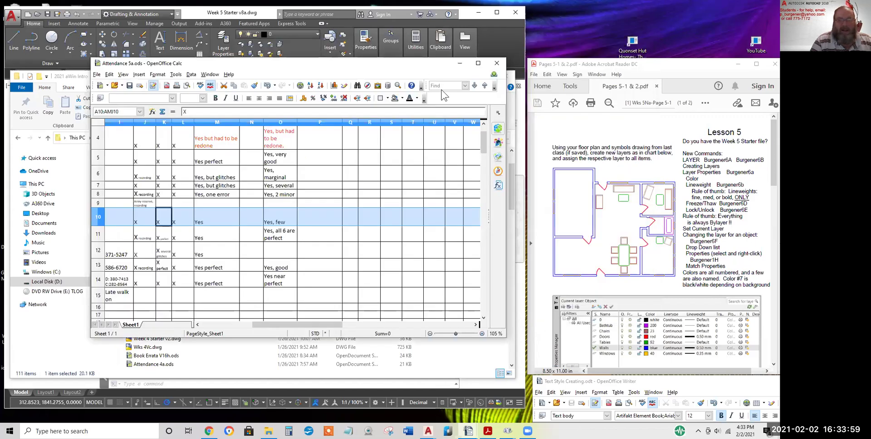
{"action": "left_click", "coordinate": [609, 261]}
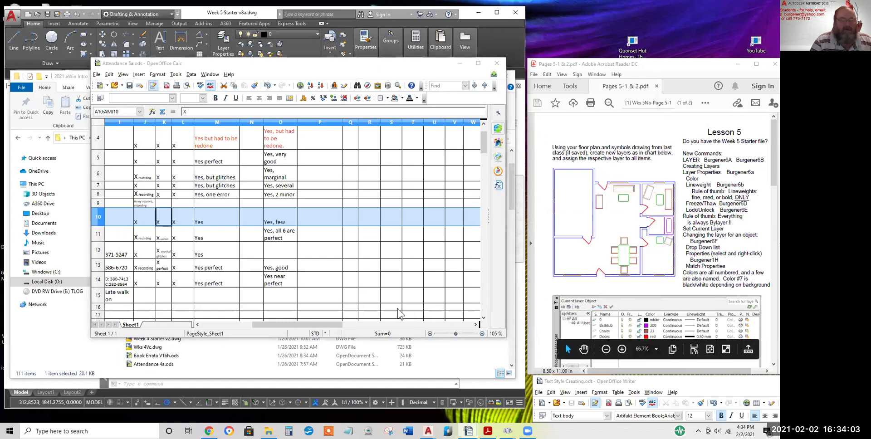
{"action": "left_click", "coordinate": [459, 64]}
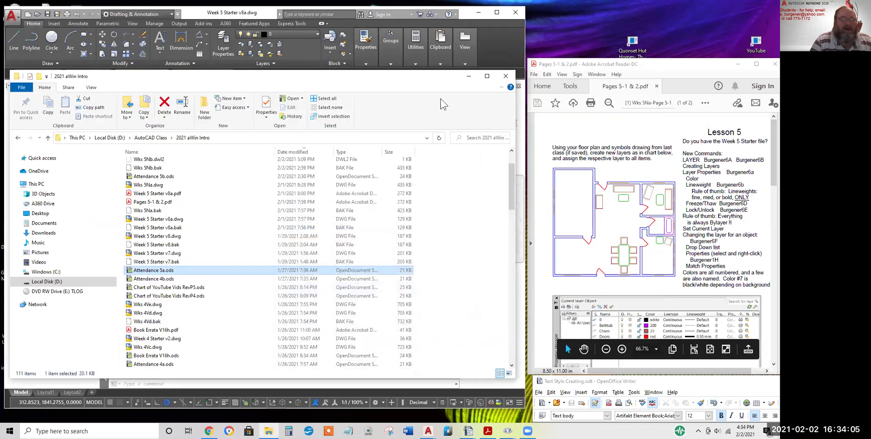
{"action": "left_click", "coordinate": [468, 75]}
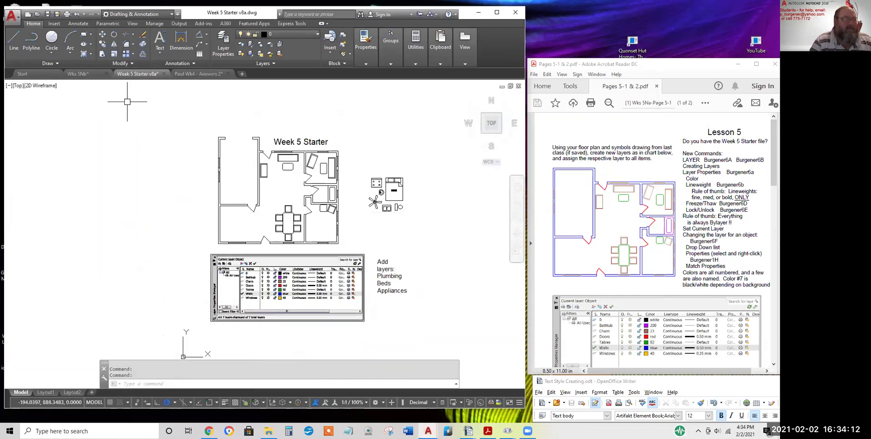
{"action": "left_click", "coordinate": [85, 74]}
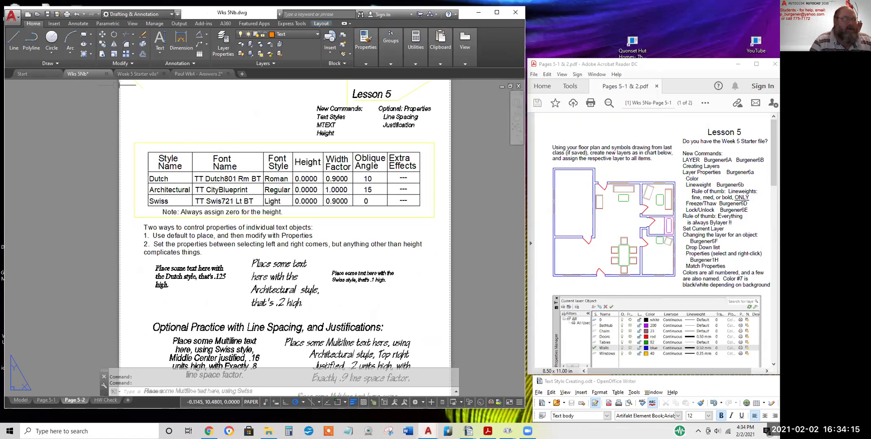
{"action": "left_click", "coordinate": [139, 75]}
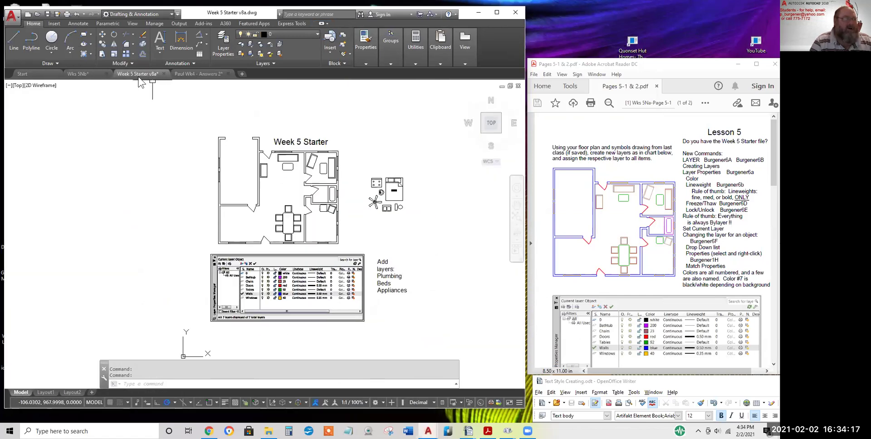
Examine the Week 5 Starter floor plan, including its walls, doors, windows, tables and chairs, against the Lesson 5 sheet
{"action": "mouse_move", "coordinate": [138, 77]}
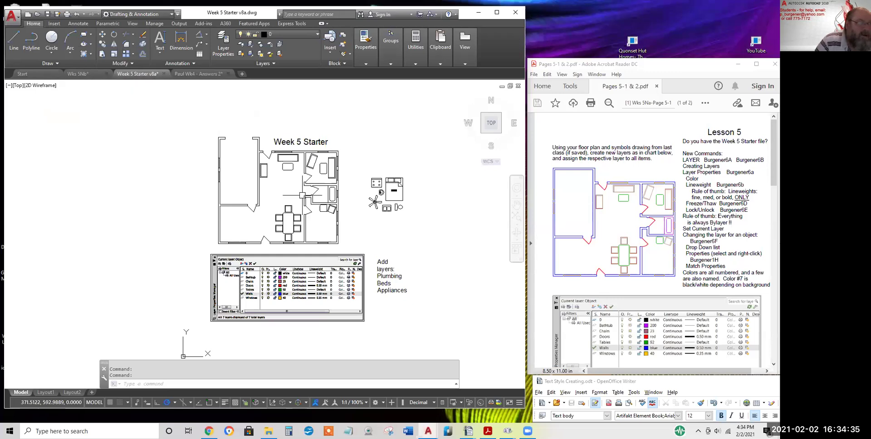
{"action": "mouse_move", "coordinate": [279, 189]}
{"action": "middle_mouse_down"}
{"action": "mouse_move", "coordinate": [290, 181]}
{"action": "mouse_move", "coordinate": [283, 188]}
{"action": "middle_mouse_up"}
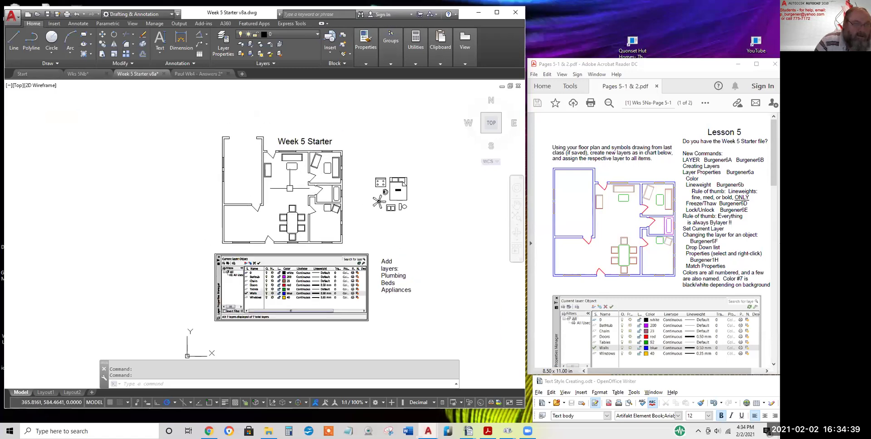
{"action": "scroll", "coordinate": [277, 177], "scroll_direction": "up", "scroll_amount": 4}
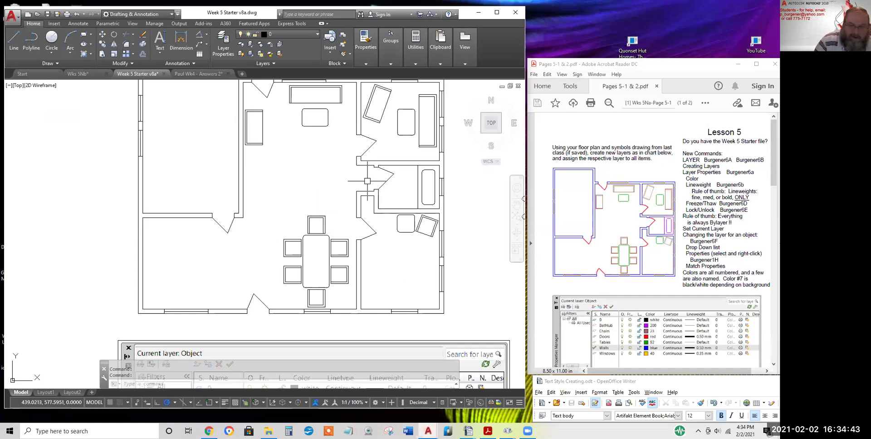
{"action": "scroll", "coordinate": [334, 189], "scroll_direction": "down", "scroll_amount": 2}
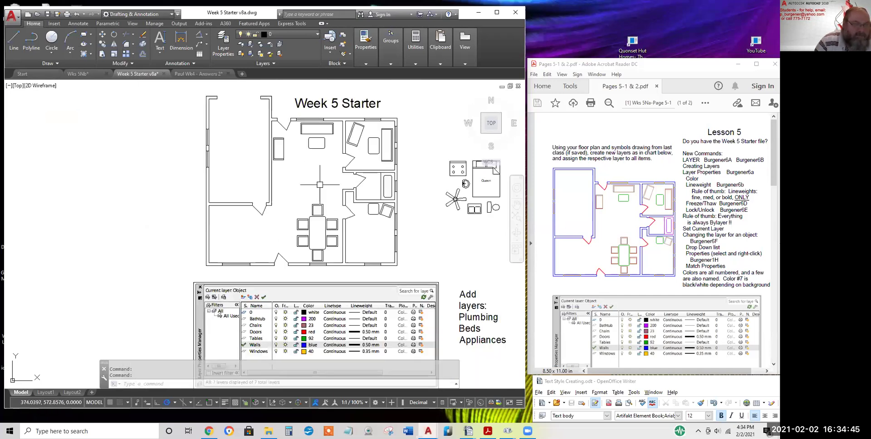
{"action": "middle_click_drag", "start_coordinate": [306, 212], "coordinate": [283, 205]}
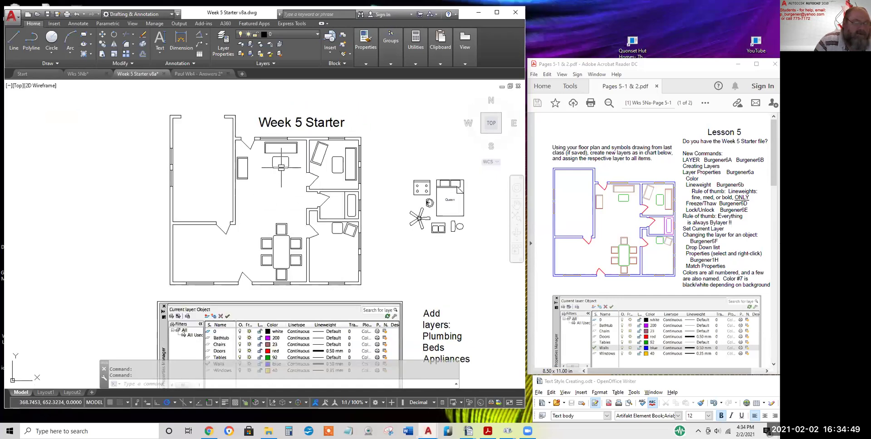
{"action": "scroll", "coordinate": [277, 166], "scroll_direction": "up", "scroll_amount": 4}
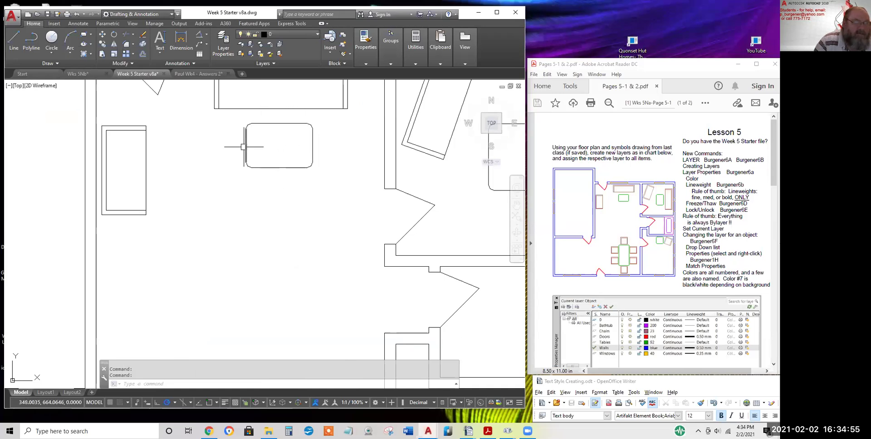
{"action": "scroll", "coordinate": [274, 183], "scroll_direction": "down", "scroll_amount": 2}
{"action": "scroll", "coordinate": [274, 183], "scroll_direction": "down", "scroll_amount": 2}
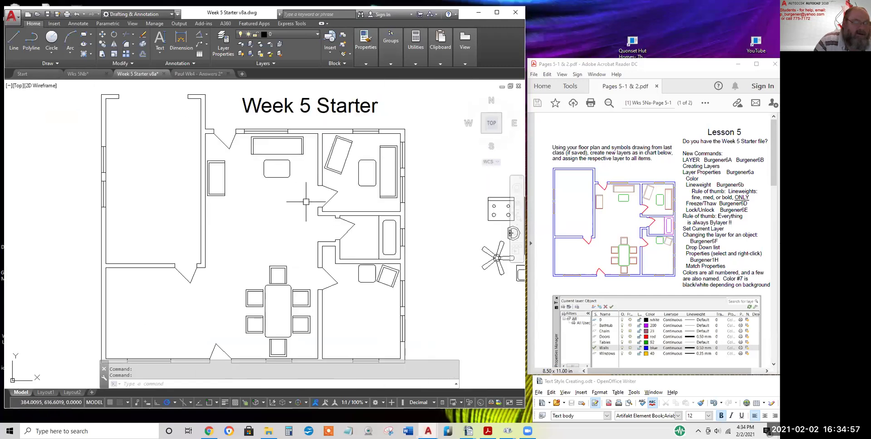
{"action": "scroll", "coordinate": [283, 175], "scroll_direction": "up", "scroll_amount": 1}
{"action": "scroll", "coordinate": [285, 188], "scroll_direction": "down", "scroll_amount": 1}
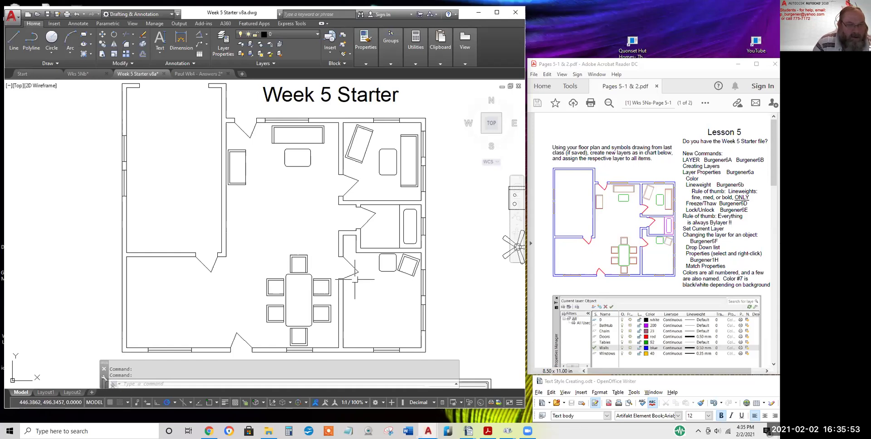
Regenerate the Week 5 Starter drawing to smooth its door arcs, and show the whole plan with the loose symbols
{"action": "type", "text": "re"}
{"action": "key", "text": "Return"}
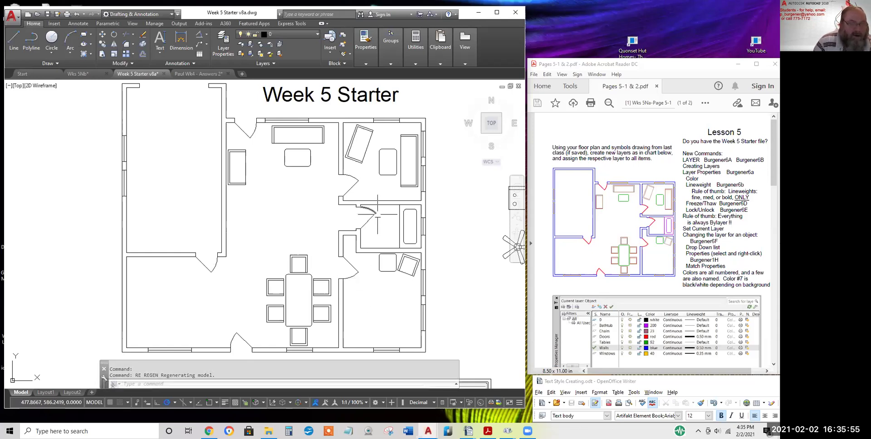
{"action": "scroll", "coordinate": [376, 237], "scroll_direction": "down", "scroll_amount": 3}
{"action": "middle_click_drag", "start_coordinate": [384, 242], "coordinate": [351, 219]}
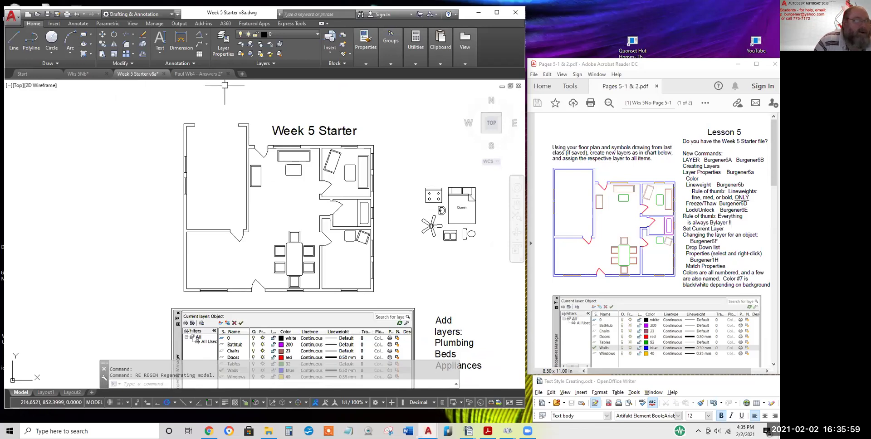
Start a new blank drawing and set its drafting aids: grid off, annotation display for all scales off, object snap on
{"action": "left_click", "coordinate": [242, 74]}
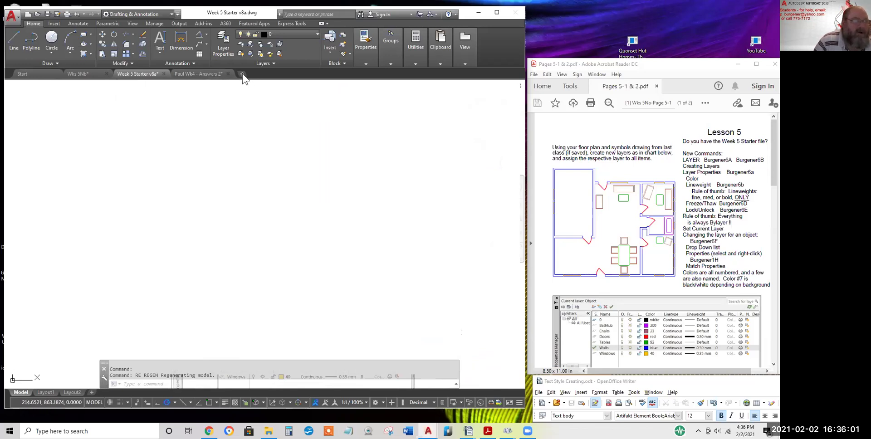
{"action": "left_click", "coordinate": [118, 402]}
{"action": "left_click", "coordinate": [323, 406]}
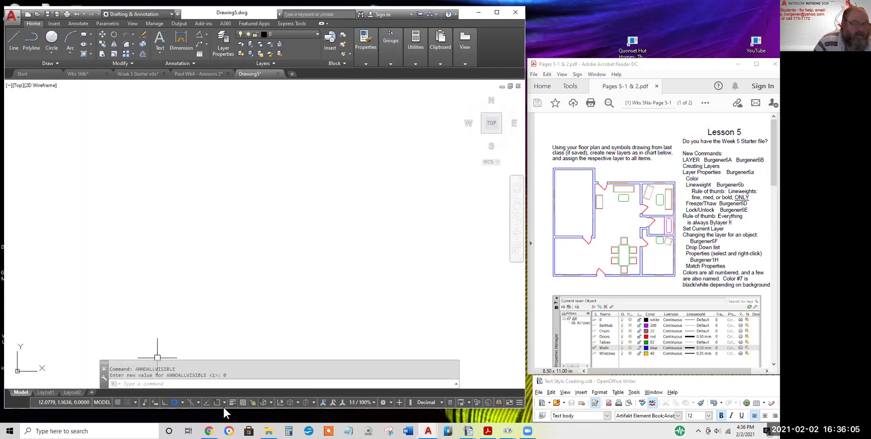
{"action": "left_click", "coordinate": [218, 405]}
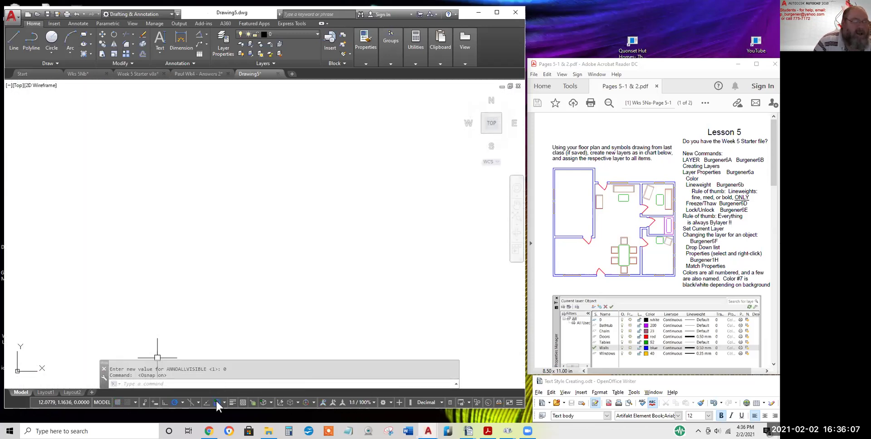
Open the layer list of the new drawing to examine its default layers
{"action": "left_click", "coordinate": [284, 34]}
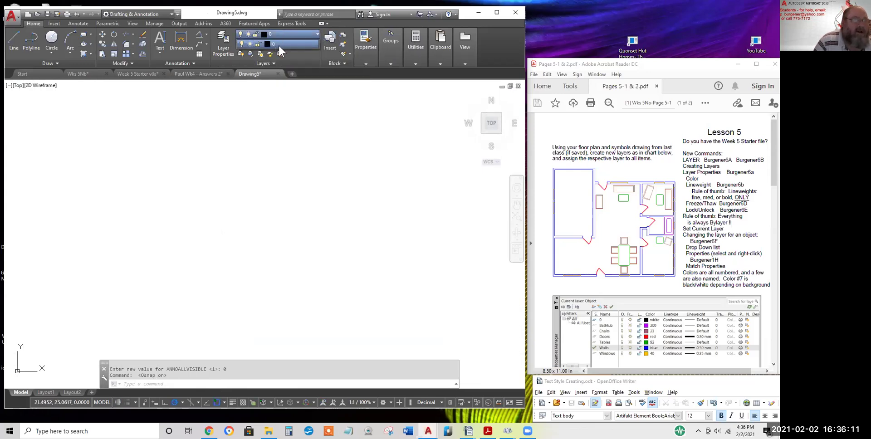
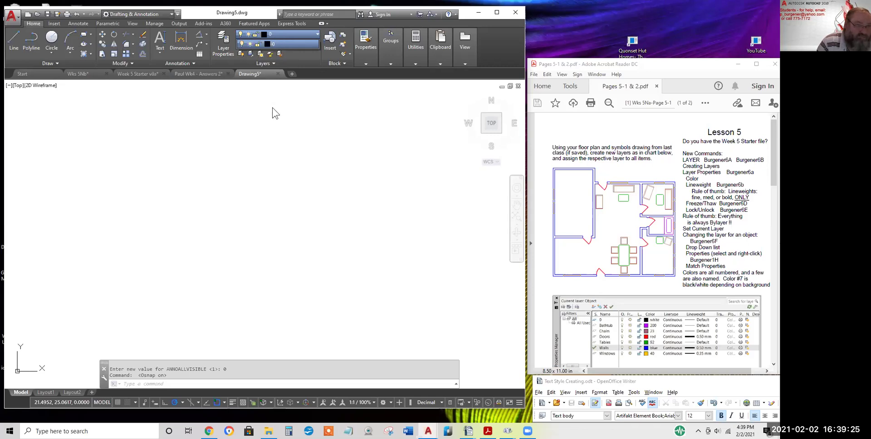
Open the Layer Properties Manager, shrink it to fit within the drawing area, and narrow its filter pane
{"action": "left_click", "coordinate": [278, 32]}
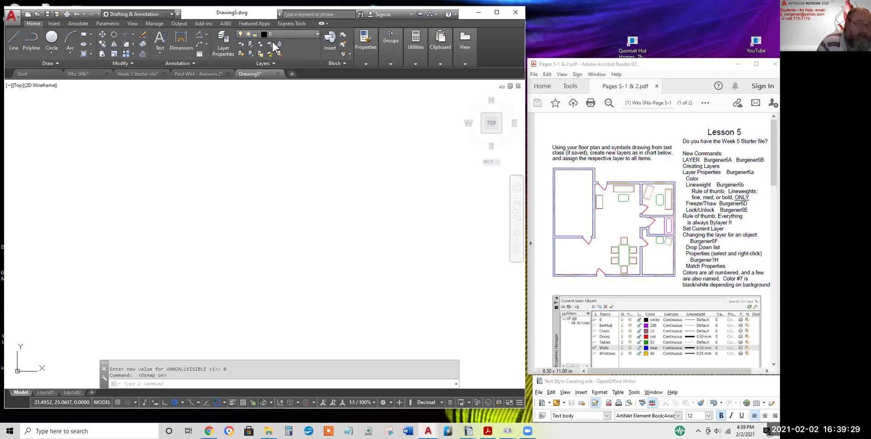
{"action": "left_click", "coordinate": [223, 48]}
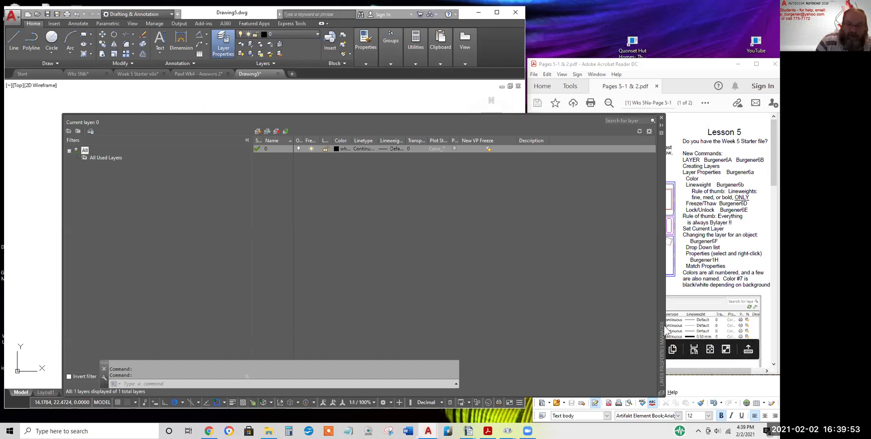
{"action": "left_click", "coordinate": [479, 117]}
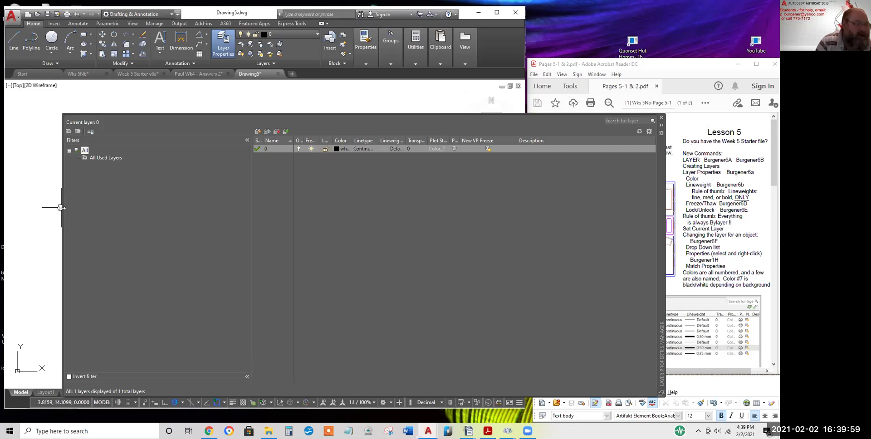
{"action": "left_click_drag", "start_coordinate": [61, 208], "coordinate": [355, 208]}
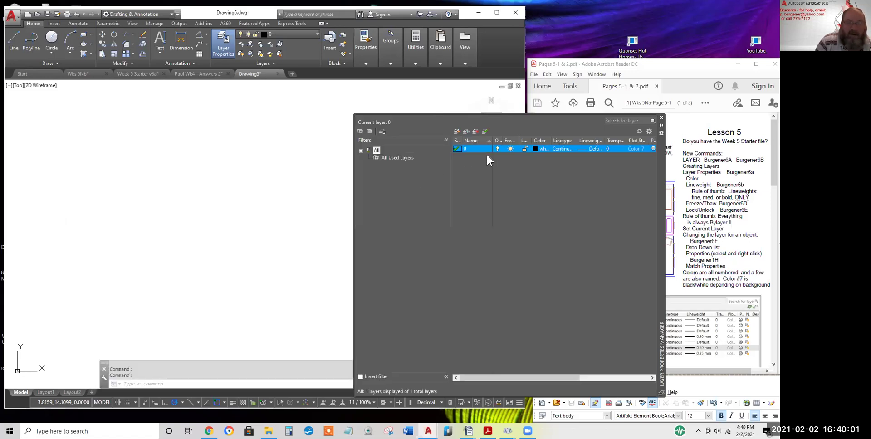
{"action": "left_click_drag", "start_coordinate": [660, 163], "coordinate": [293, 148]}
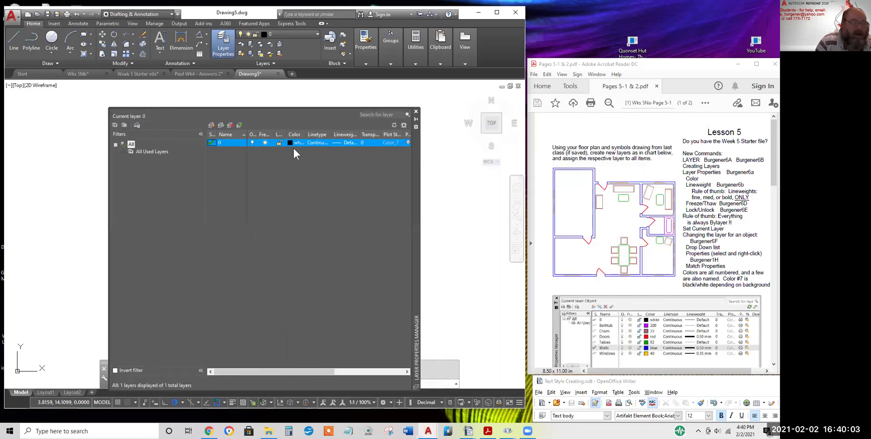
{"action": "left_click_drag", "start_coordinate": [205, 164], "coordinate": [162, 164]}
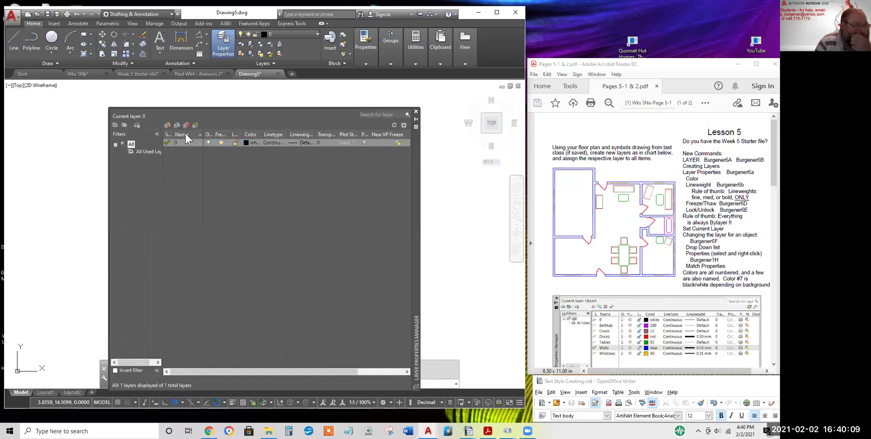
Widen the On, Freeze, Lock and Transparency columns of the layer table, and enlarge the manager's width to show more columns
{"action": "left_click_drag", "start_coordinate": [214, 135], "coordinate": [244, 135]}
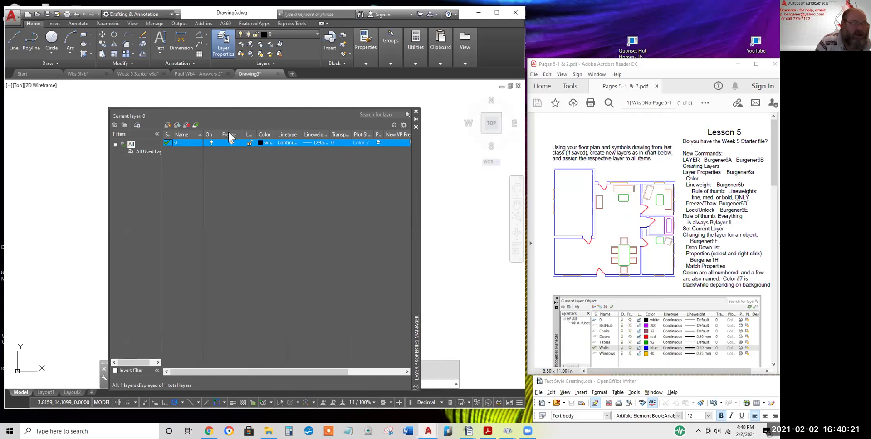
{"action": "left_click_drag", "start_coordinate": [255, 135], "coordinate": [268, 136]}
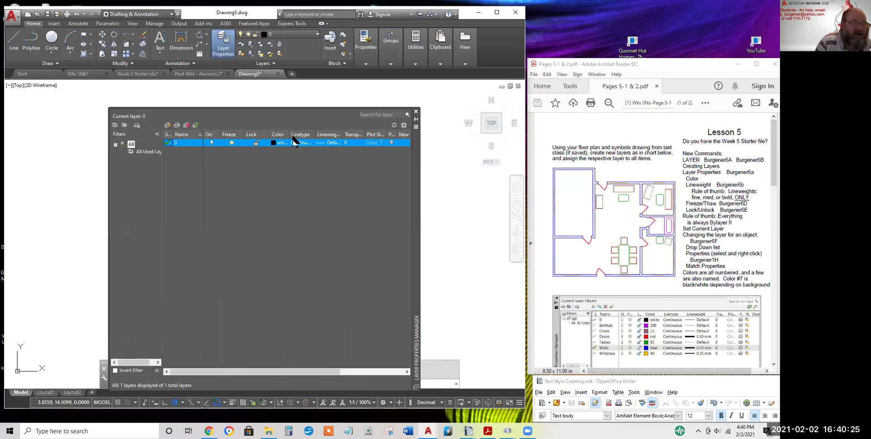
{"action": "left_click_drag", "start_coordinate": [364, 135], "coordinate": [372, 135]}
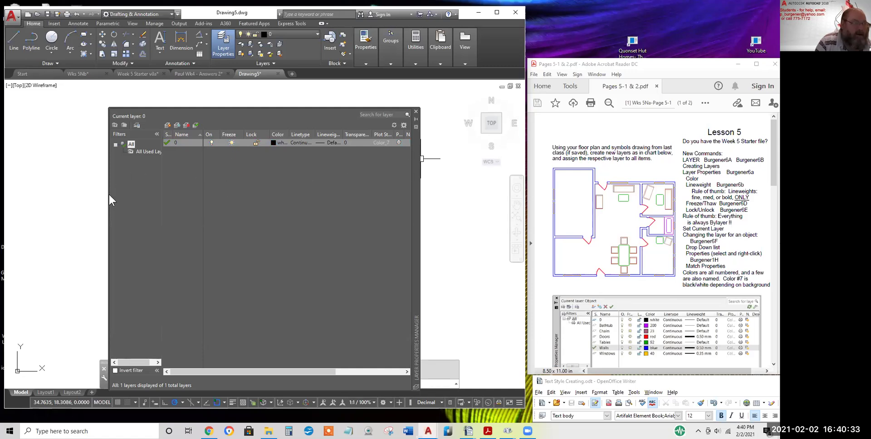
{"action": "left_click_drag", "start_coordinate": [109, 194], "coordinate": [43, 194]}
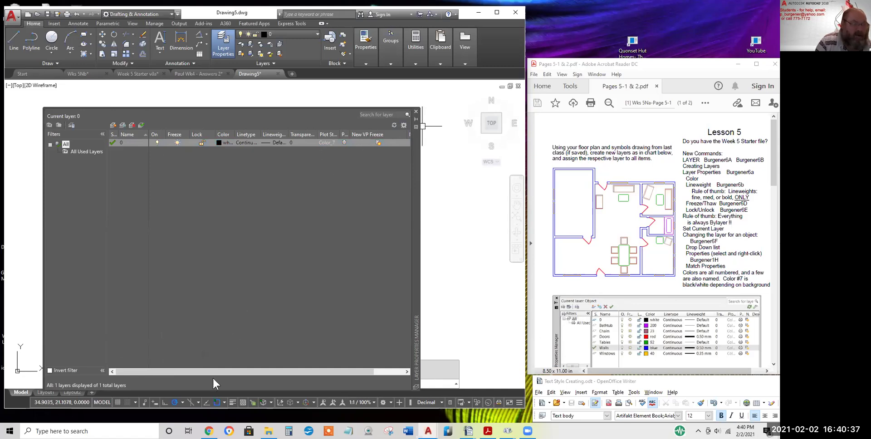
{"action": "left_click_drag", "start_coordinate": [293, 373], "coordinate": [254, 368]}
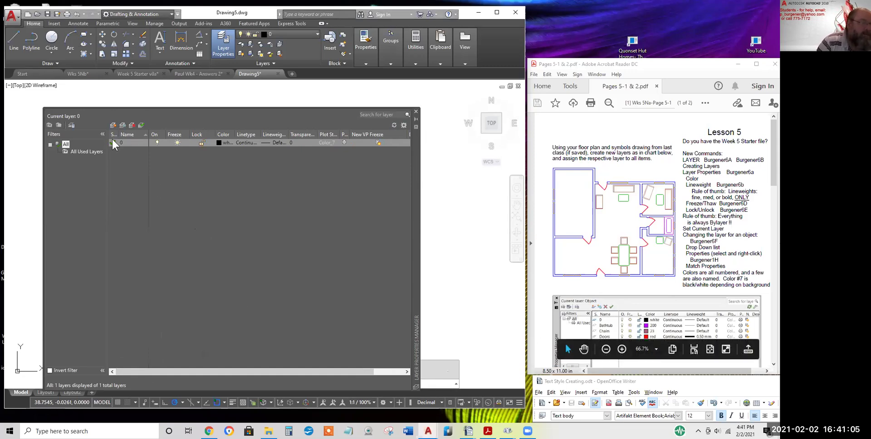
Create three new layers, name the last one Doors, and close and reopen the Layer Properties Manager
{"action": "left_click", "coordinate": [113, 125]}
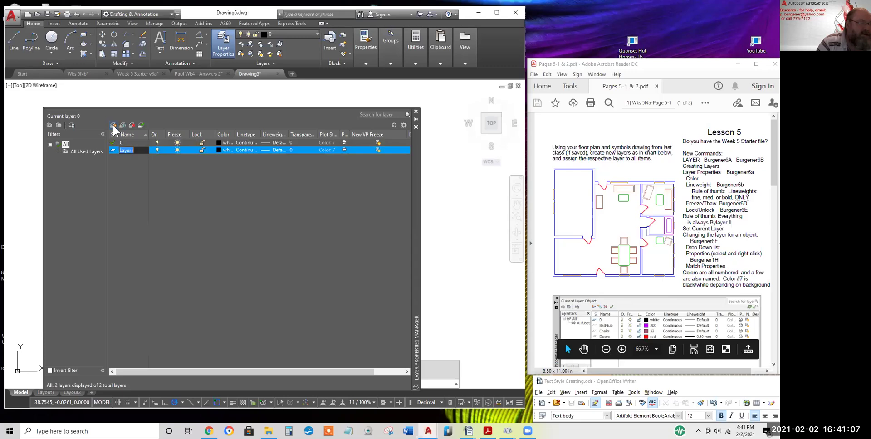
{"action": "left_click", "coordinate": [113, 125]}
{"action": "left_click", "coordinate": [113, 125]}
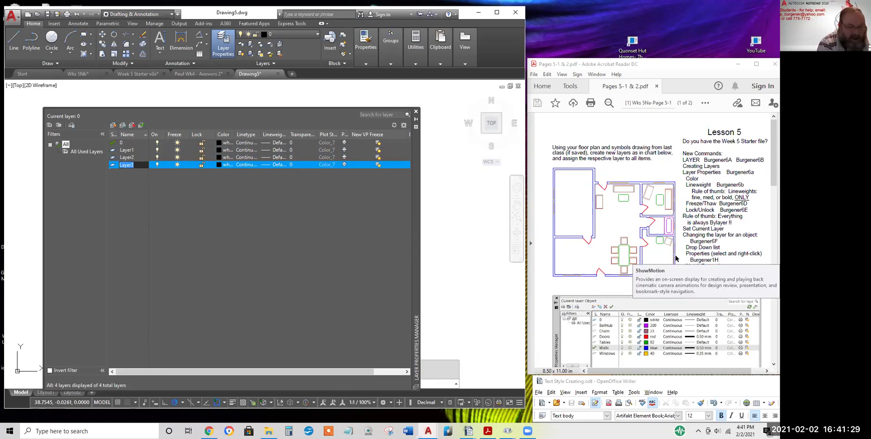
{"action": "type", "text": "Doors"}
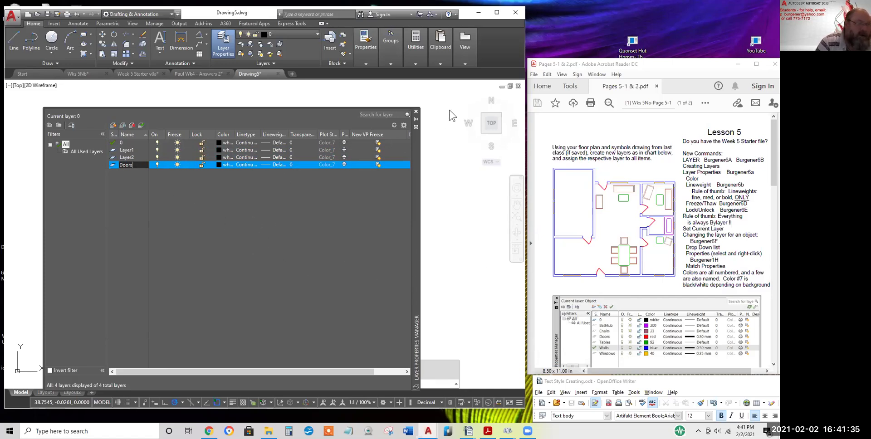
{"action": "left_click", "coordinate": [415, 111]}
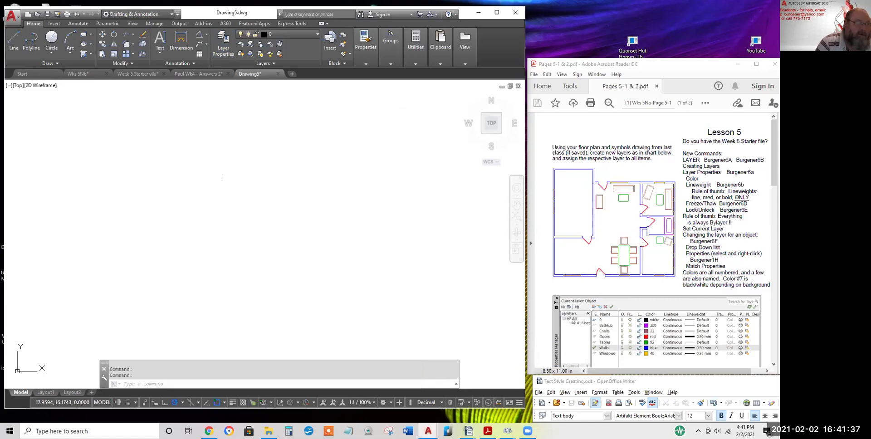
{"action": "left_click", "coordinate": [221, 44]}
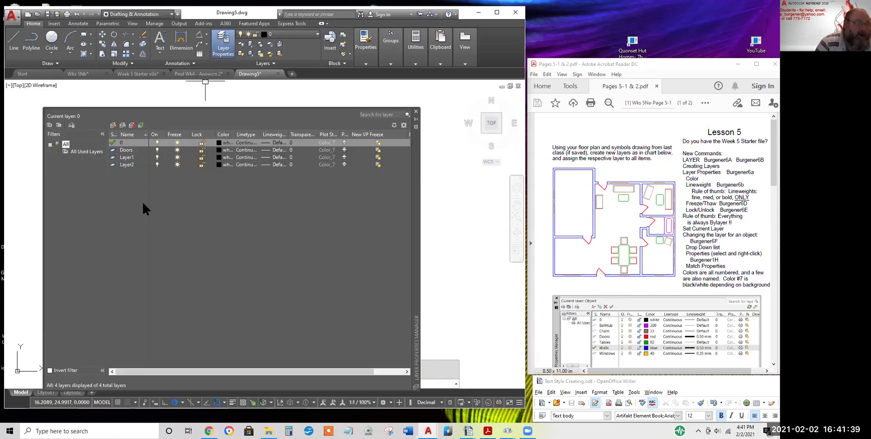
{"action": "left_click", "coordinate": [128, 157]}
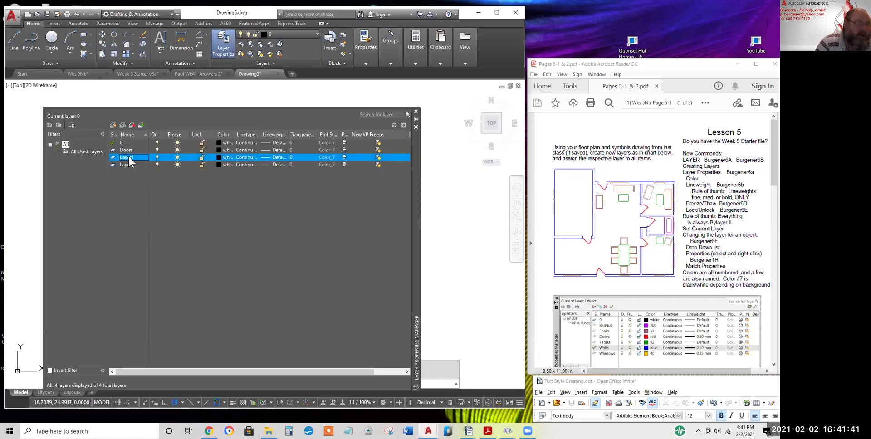
{"action": "left_click", "coordinate": [127, 157]}
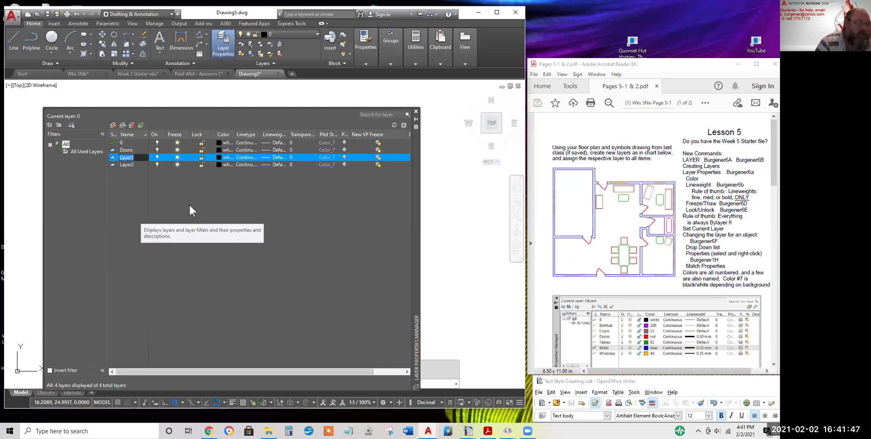
{"action": "left_click", "coordinate": [126, 163]}
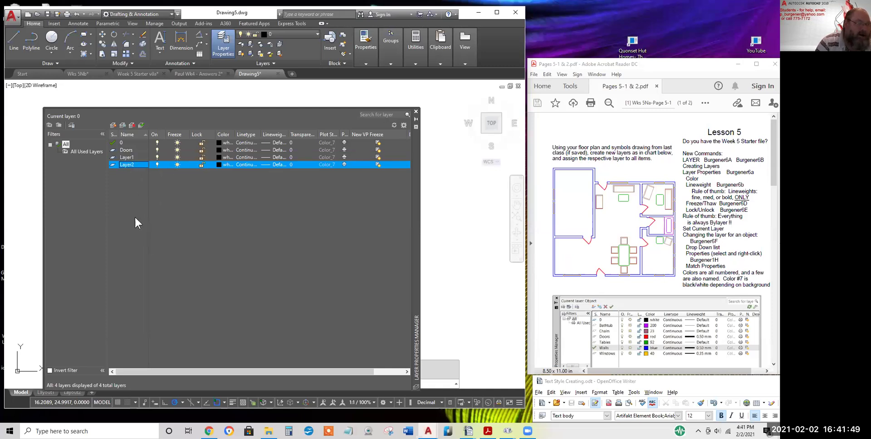
{"action": "left_click", "coordinate": [128, 164]}
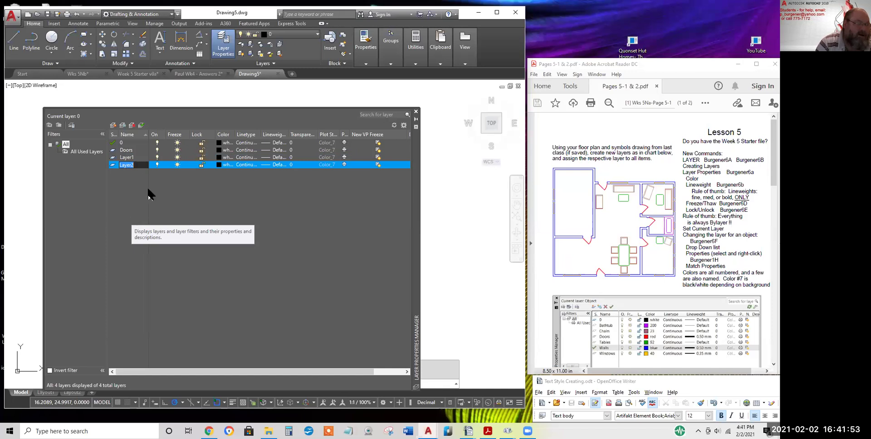
Rename Layer1 as Chairs
{"action": "left_click", "coordinate": [129, 157]}
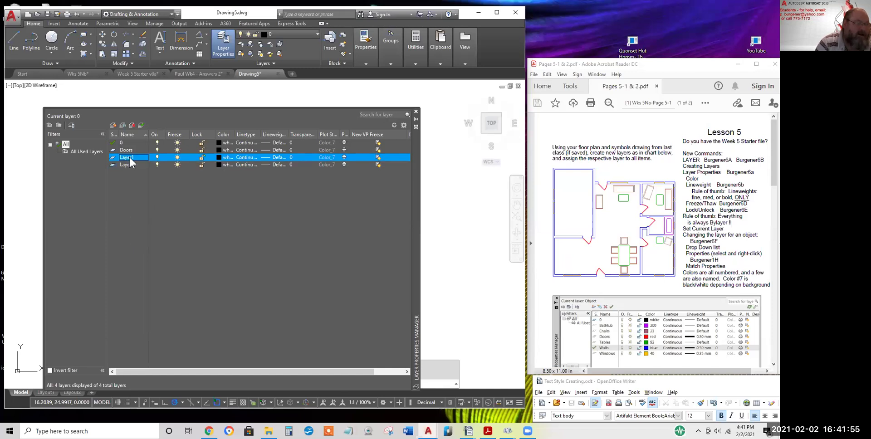
{"action": "right_click", "coordinate": [128, 156]}
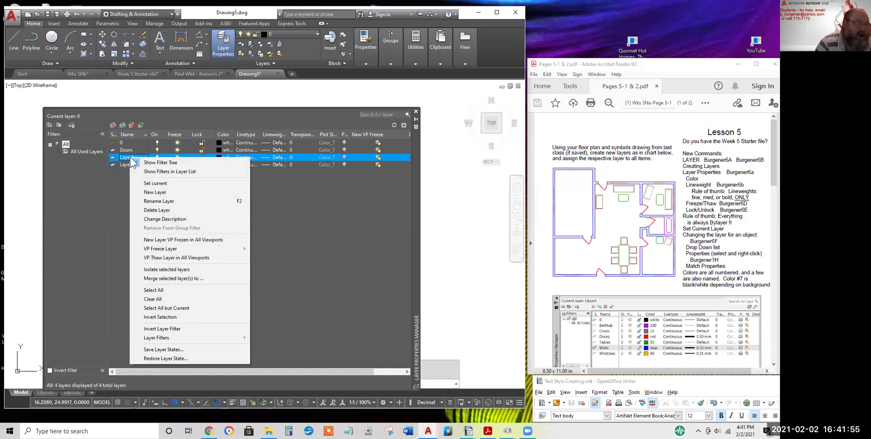
{"action": "left_click", "coordinate": [156, 202]}
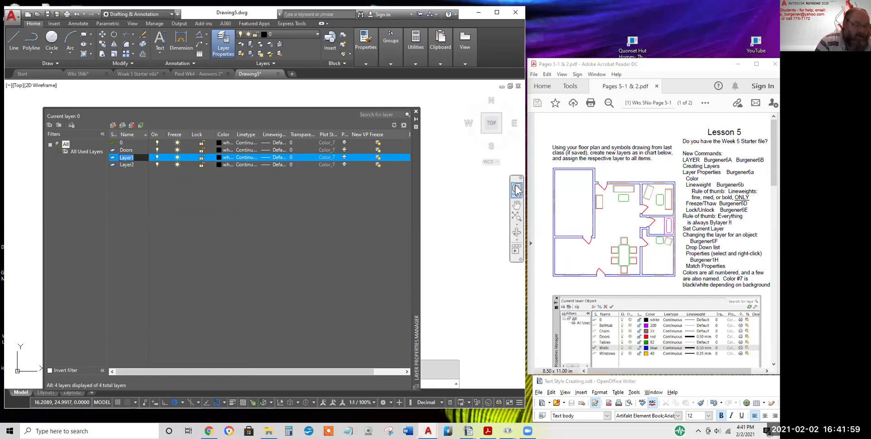
{"action": "type", "text": "Chair"}
{"action": "key", "text": "Return"}
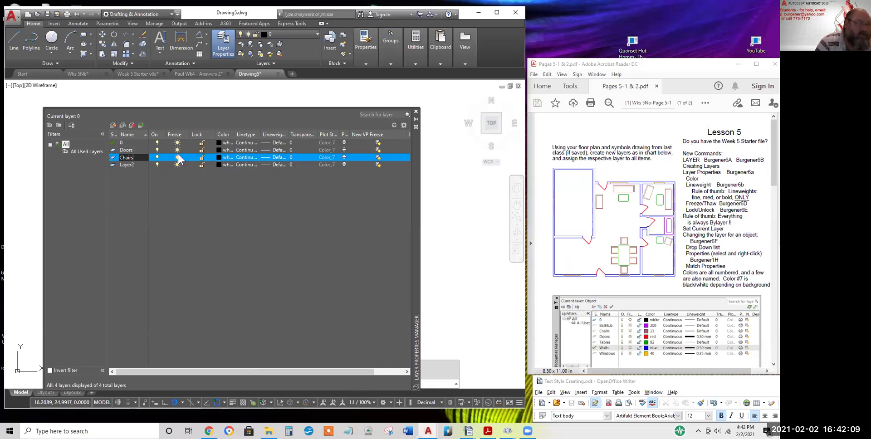
Create two more layers and name the second one Windows
{"action": "left_click", "coordinate": [113, 125]}
{"action": "left_click", "coordinate": [113, 125]}
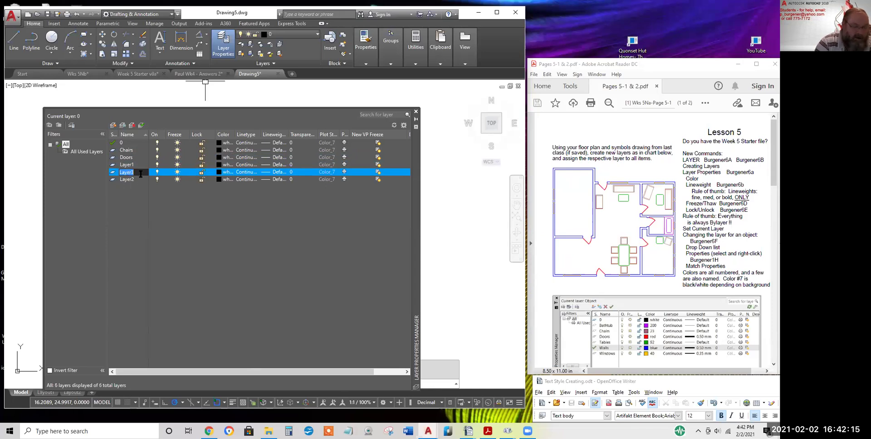
{"action": "type", "text": "Windows"}
{"action": "key", "text": "Return"}
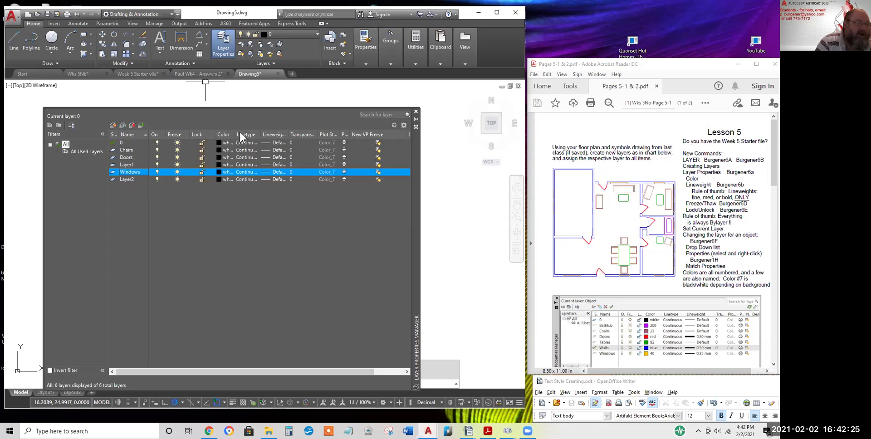
Widen the Color, Linetype and Lineweight columns to show their full entries, and reposition the Layer Properties Manager
{"action": "left_click_drag", "start_coordinate": [236, 132], "coordinate": [249, 132]}
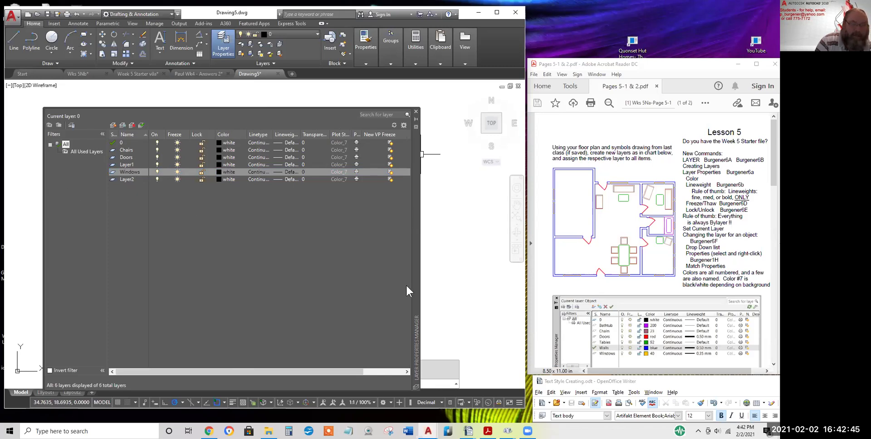
{"action": "left_click_drag", "start_coordinate": [416, 293], "coordinate": [447, 287]}
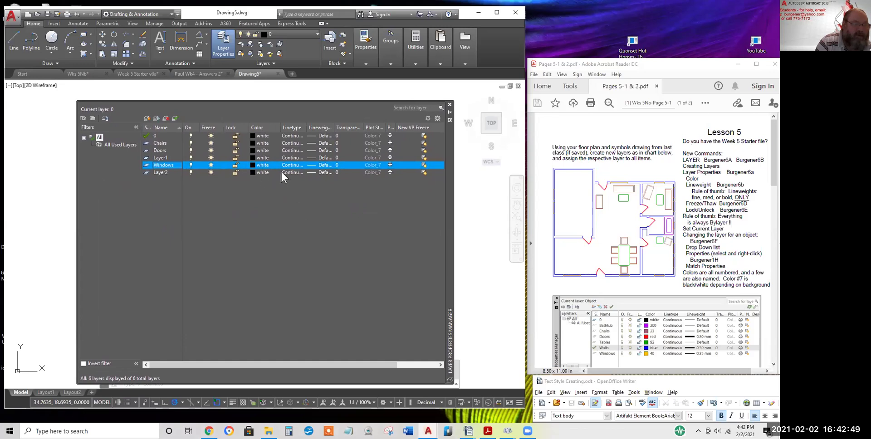
{"action": "left_click_drag", "start_coordinate": [306, 128], "coordinate": [318, 127]}
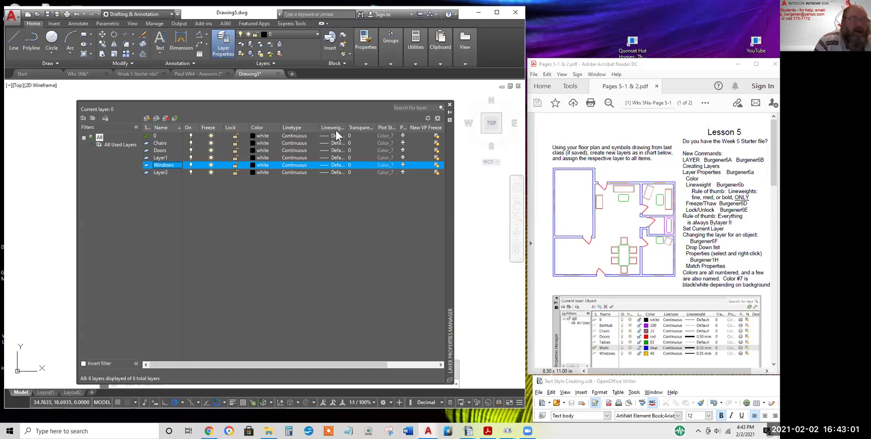
{"action": "double_click", "coordinate": [348, 127]}
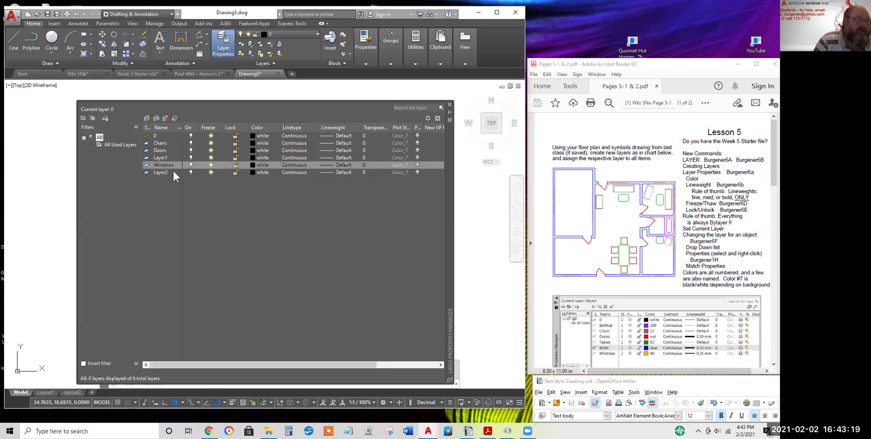
Open the color selection for the Chairs layer and dismiss the security warning pop-up
{"action": "left_click", "coordinate": [162, 144]}
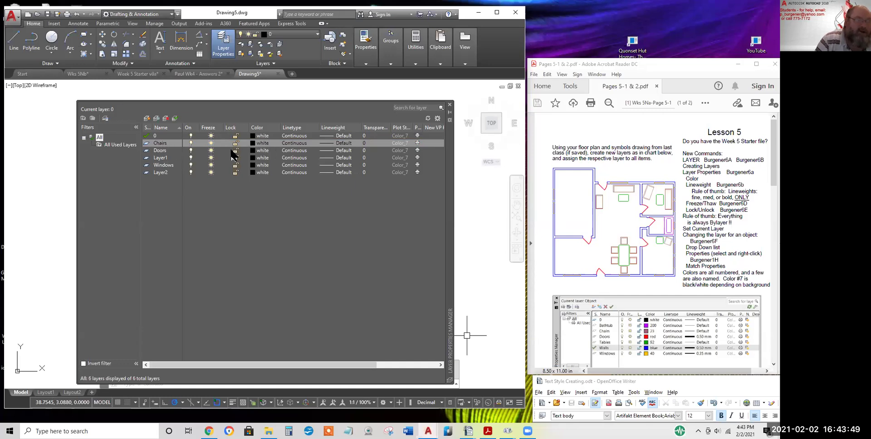
{"action": "left_click", "coordinate": [262, 143]}
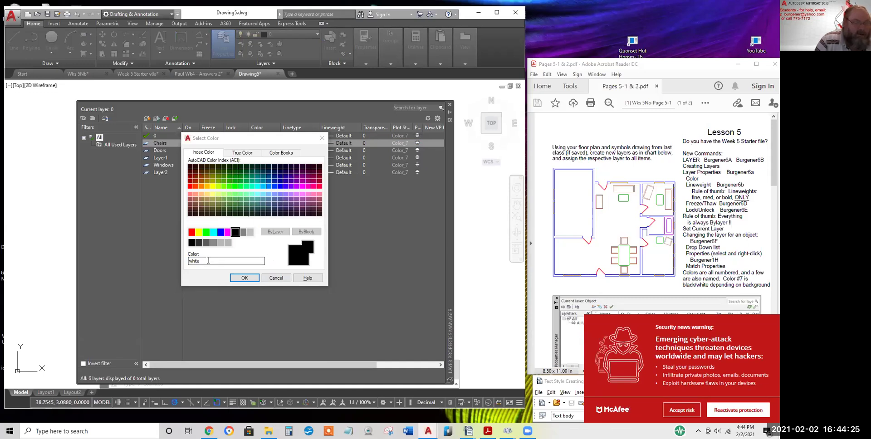
{"action": "double_click", "coordinate": [187, 262]}
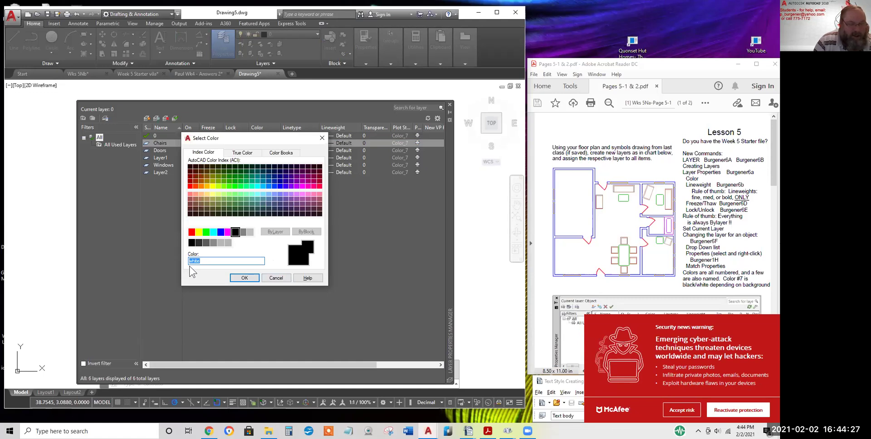
{"action": "left_click", "coordinate": [685, 412]}
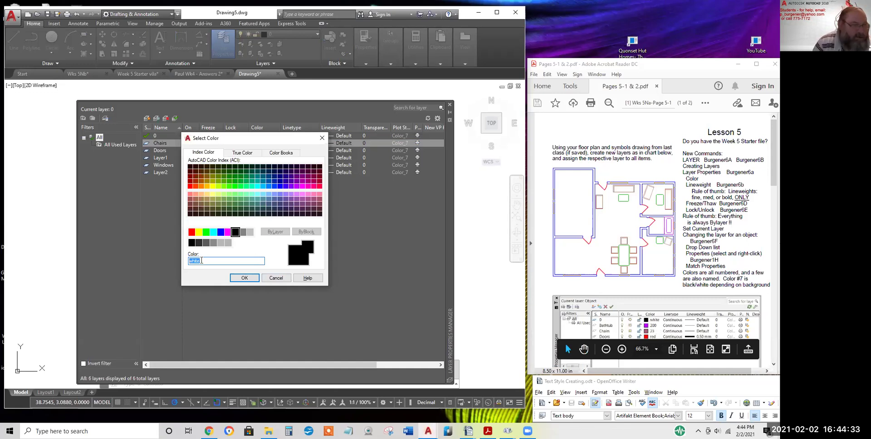
Try several index colors from the palette for the Chairs layer, including 69 and 100
{"action": "left_click", "coordinate": [217, 184]}
{"action": "left_click", "coordinate": [218, 204]}
{"action": "left_click", "coordinate": [218, 214]}
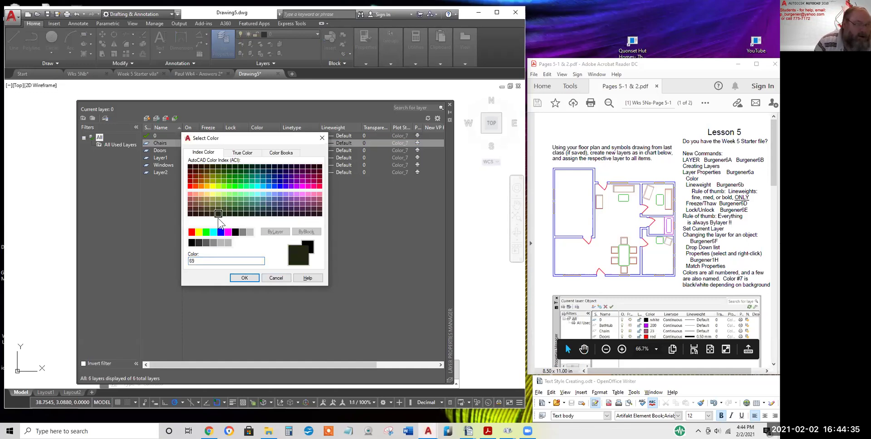
{"action": "left_click", "coordinate": [241, 199]}
{"action": "left_click", "coordinate": [241, 186]}
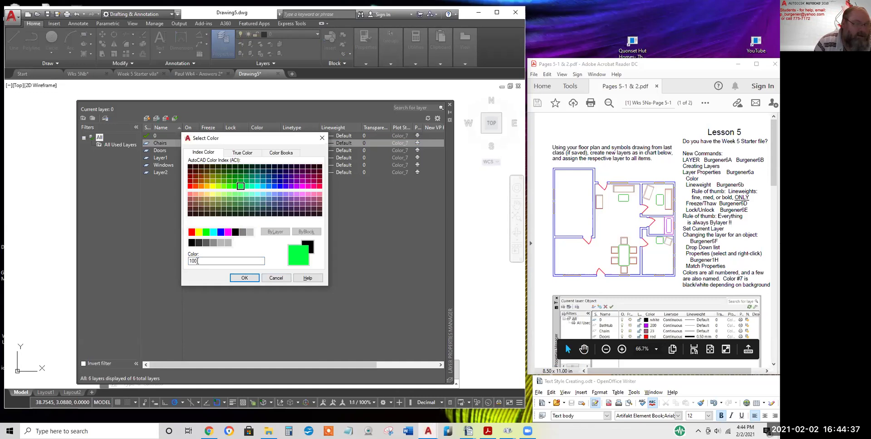
Set the Chairs layer's color to index color 23
{"action": "left_click_drag", "start_coordinate": [204, 261], "coordinate": [180, 261]}
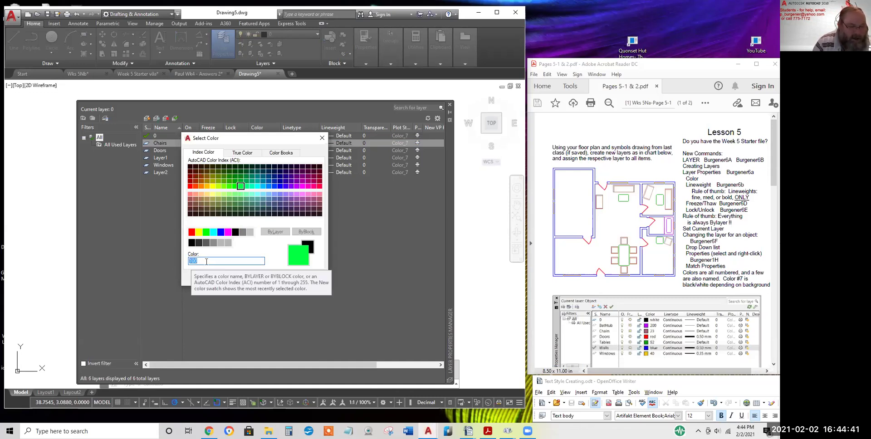
{"action": "type", "text": "23"}
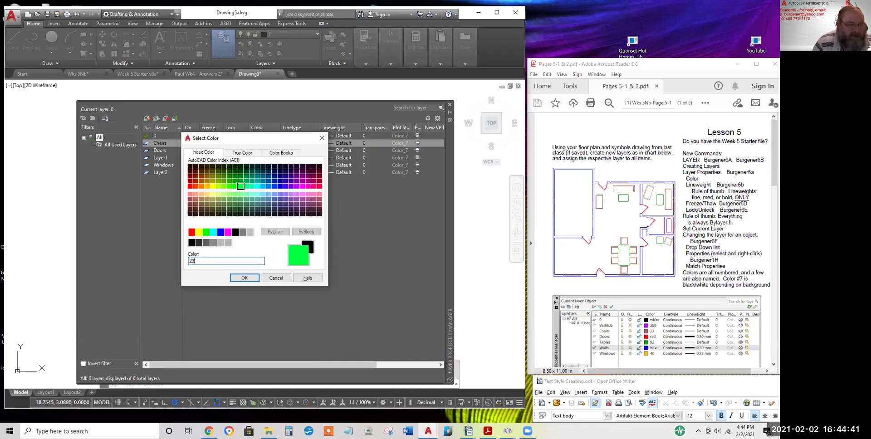
{"action": "left_click", "coordinate": [245, 278]}
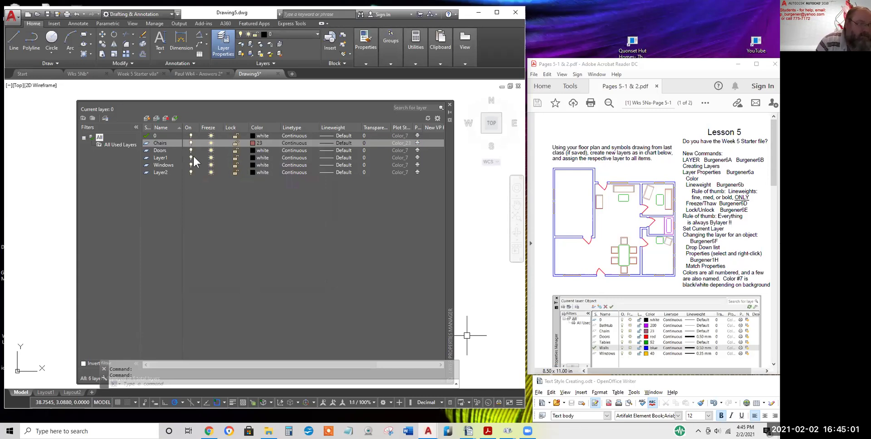
Set the Doors layer's color to red
{"action": "left_click", "coordinate": [262, 150]}
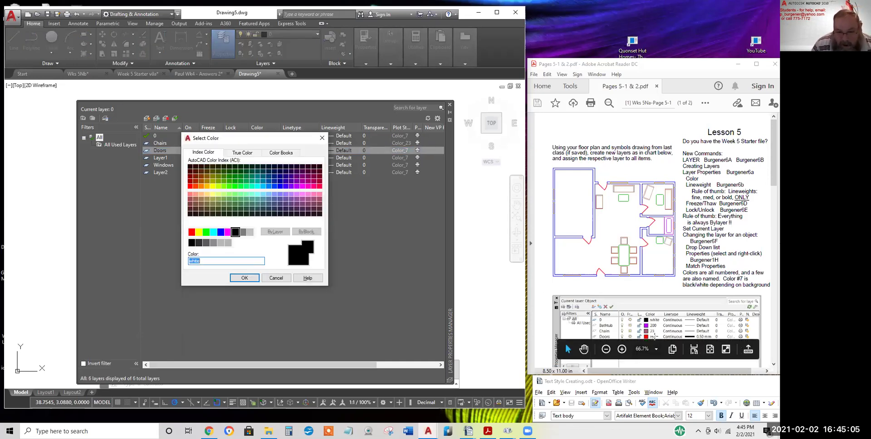
{"action": "left_click", "coordinate": [192, 233]}
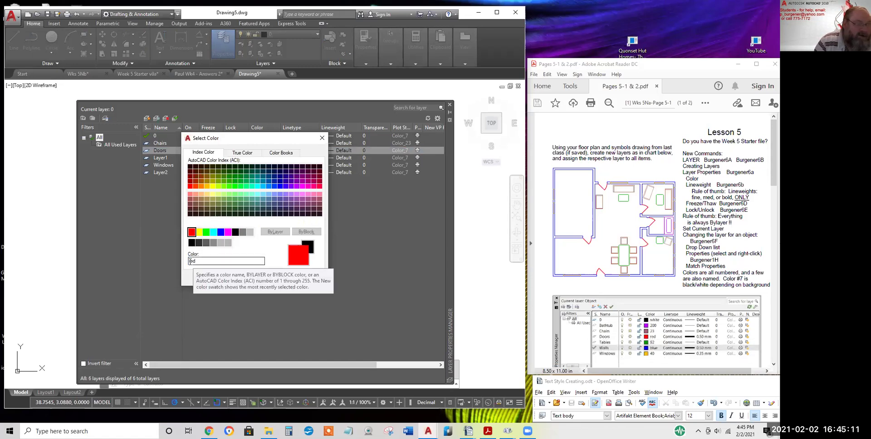
{"action": "left_click", "coordinate": [248, 280]}
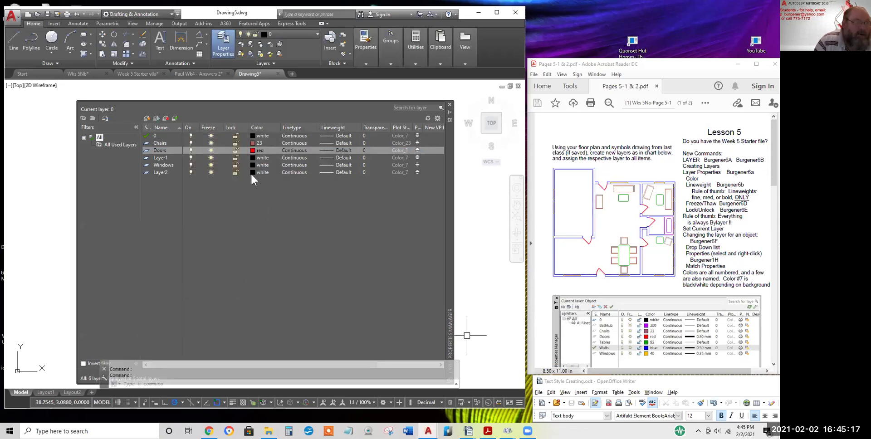
Set the Windows layer's color to index color 40
{"action": "left_click", "coordinate": [171, 166]}
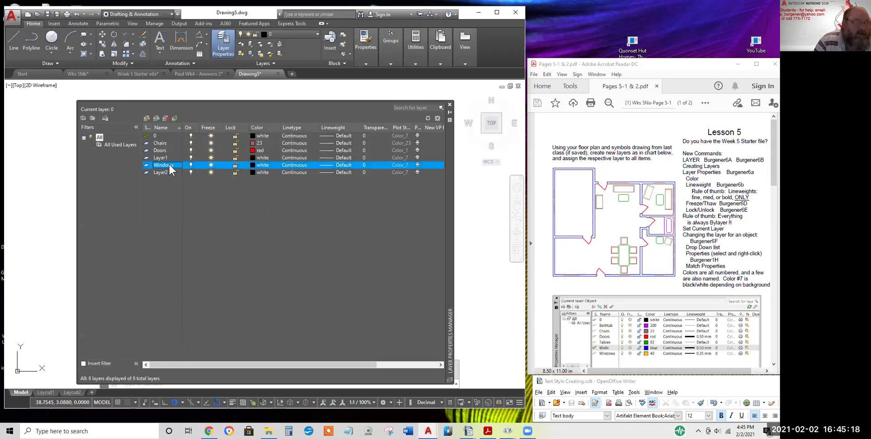
{"action": "left_click", "coordinate": [262, 166]}
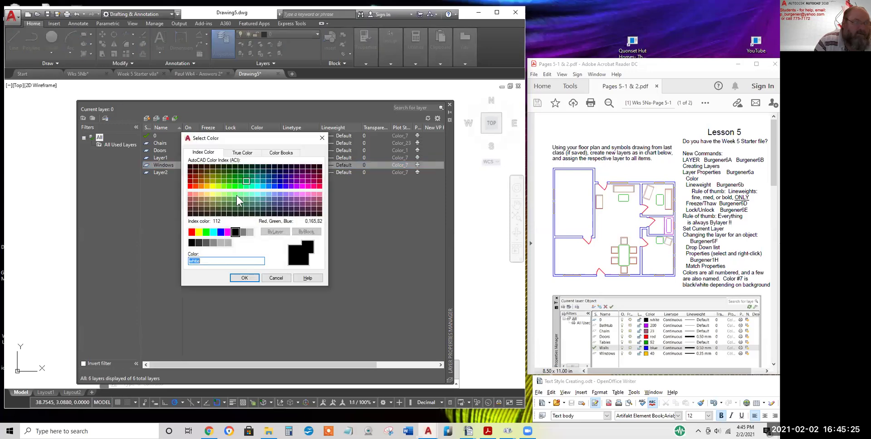
{"action": "type", "text": "yellow"}
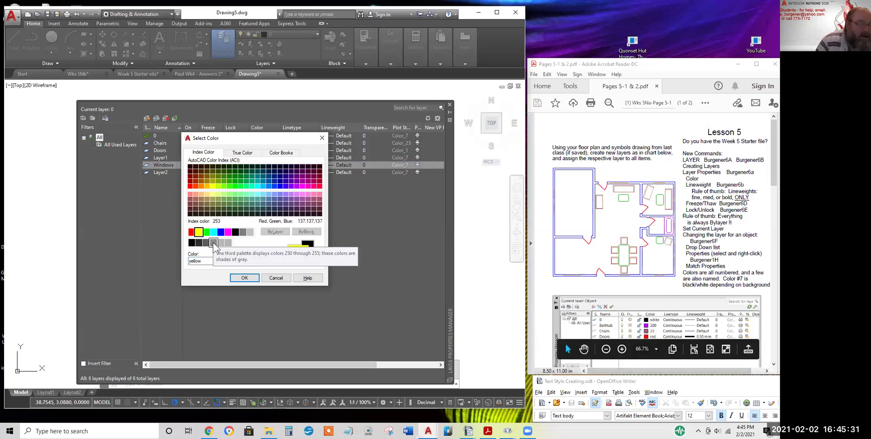
{"action": "double_click", "coordinate": [205, 261]}
{"action": "type", "text": "40"}
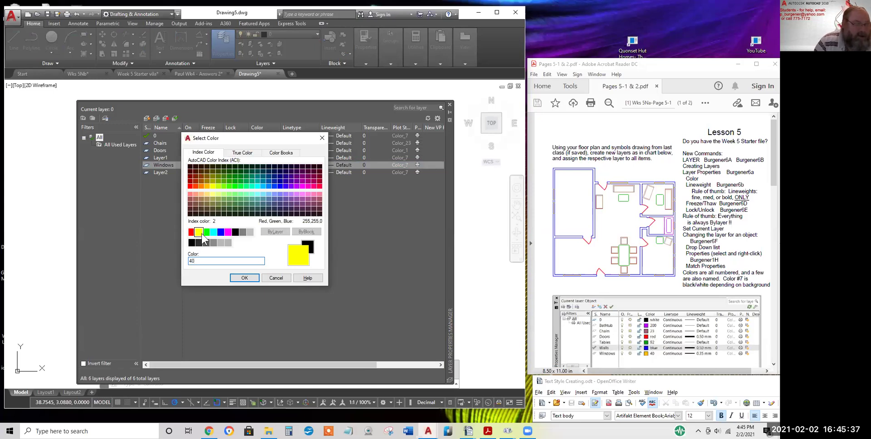
{"action": "left_click", "coordinate": [244, 278]}
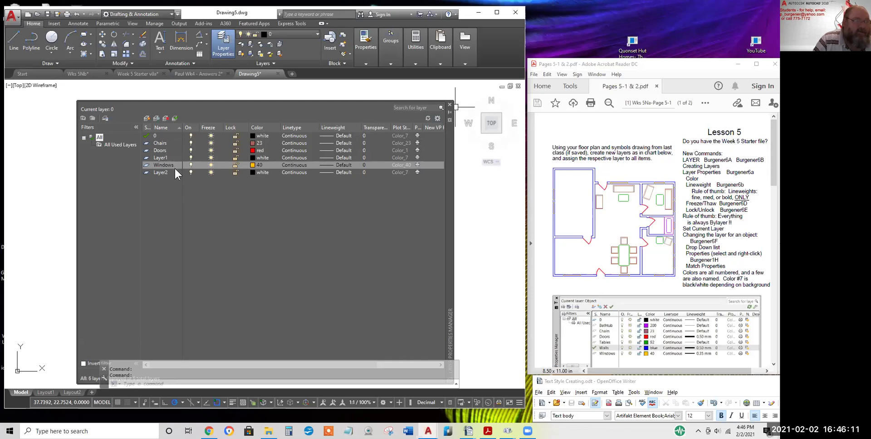
Make Chairs and finally Windows the current layer, and close the Layer Properties Manager
{"action": "double_click", "coordinate": [160, 142]}
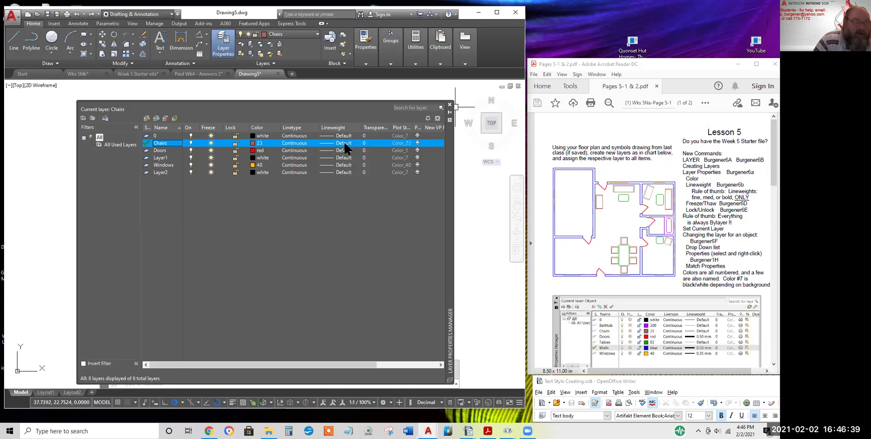
{"action": "left_click", "coordinate": [162, 164]}
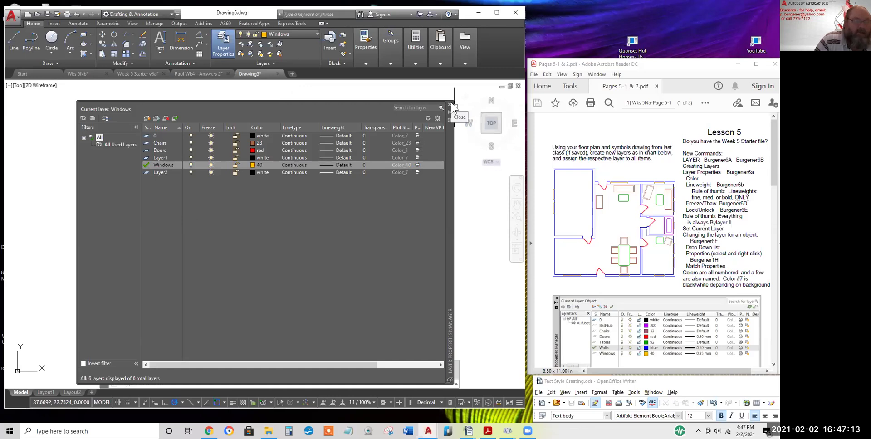
{"action": "mouse_move", "coordinate": [448, 219]}
{"action": "left_mouse_down"}
{"action": "mouse_move", "coordinate": [472, 196]}
{"action": "mouse_move", "coordinate": [465, 213]}
{"action": "left_mouse_up"}
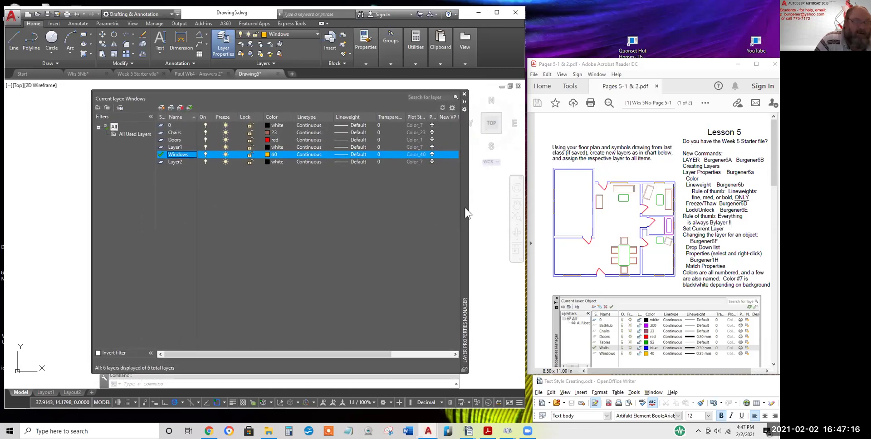
{"action": "left_click", "coordinate": [464, 95]}
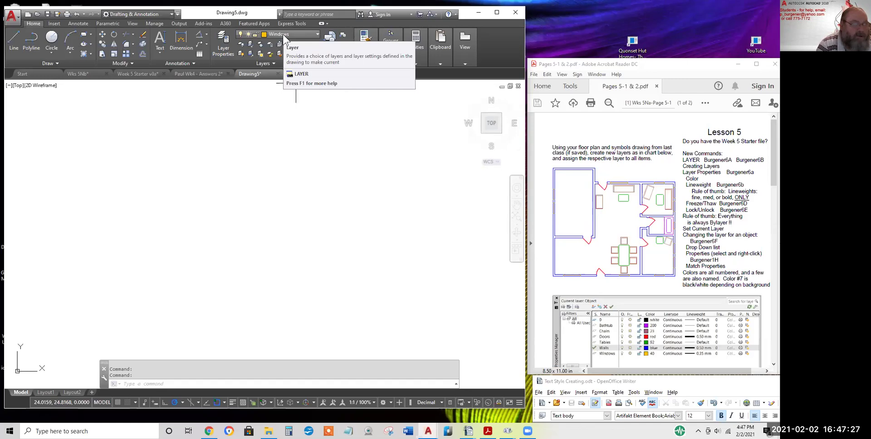
Draw a circle with a radius of about 2.57 on the Windows layer in the upper part of the drawing
{"action": "left_click", "coordinate": [54, 39]}
{"action": "left_click", "coordinate": [157, 161]}
{"action": "left_click", "coordinate": [141, 136]}
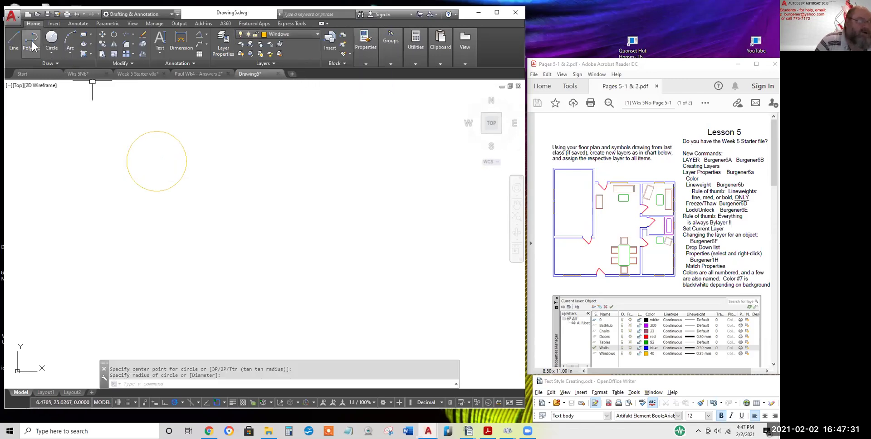
Draw four connected, crossing line segments beside the circle on the Windows layer
{"action": "left_click", "coordinate": [13, 36]}
{"action": "left_click", "coordinate": [181, 129]}
{"action": "left_click", "coordinate": [247, 195]}
{"action": "left_click", "coordinate": [247, 143]}
{"action": "left_click", "coordinate": [197, 192]}
{"action": "left_click", "coordinate": [214, 117]}
{"action": "key", "text": "Return"}
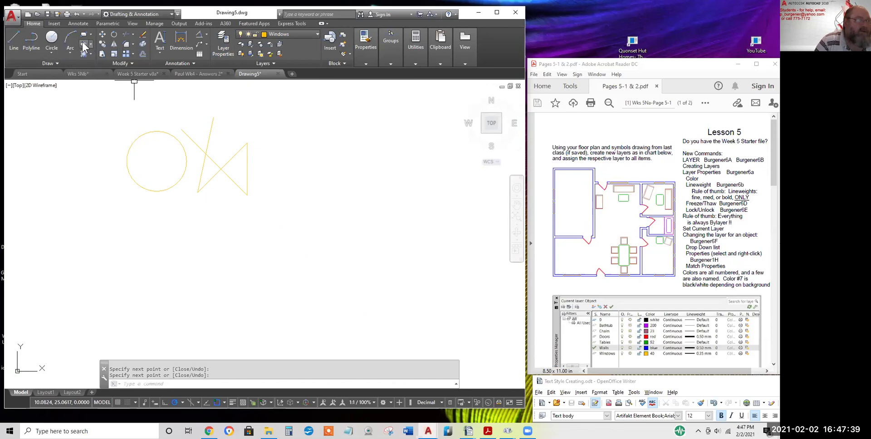
Make Chairs the current layer in the Layer Properties Manager and move the manager below the drawn objects
{"action": "mouse_move", "coordinate": [258, 185]}
{"action": "middle_mouse_down"}
{"action": "mouse_move", "coordinate": [275, 191]}
{"action": "mouse_move", "coordinate": [270, 207]}
{"action": "middle_mouse_up"}
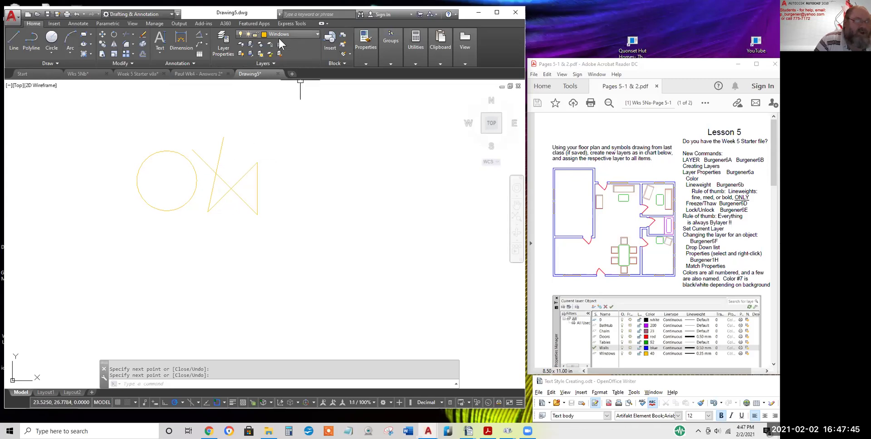
{"action": "left_click", "coordinate": [224, 41]}
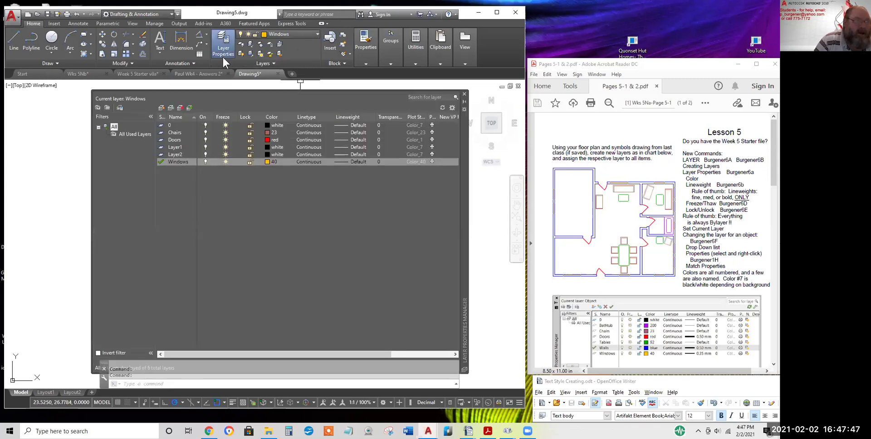
{"action": "left_click", "coordinate": [174, 133]}
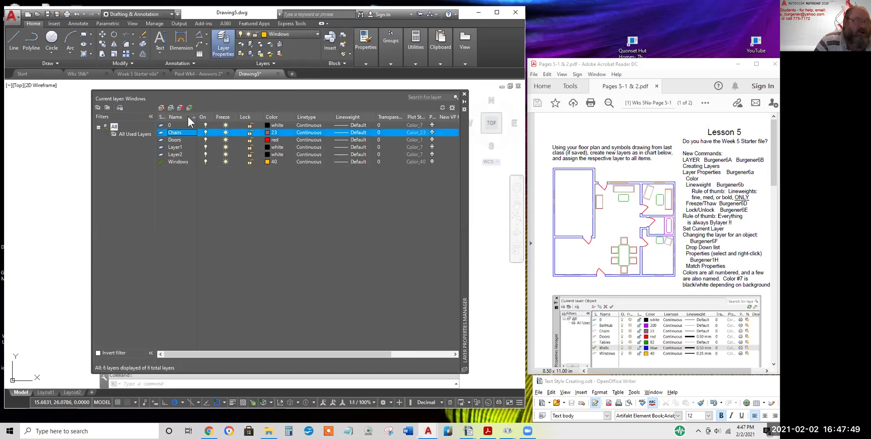
{"action": "left_click", "coordinate": [190, 108]}
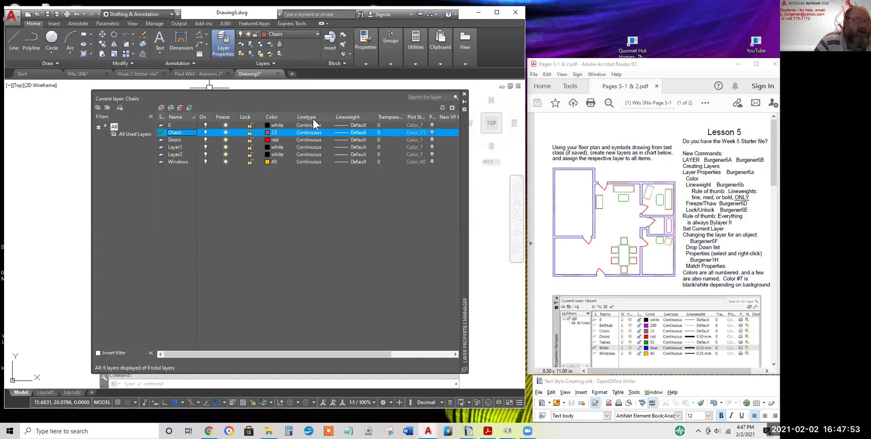
{"action": "mouse_move", "coordinate": [463, 154]}
{"action": "left_mouse_down"}
{"action": "mouse_move", "coordinate": [452, 251]}
{"action": "mouse_move", "coordinate": [377, 342]}
{"action": "mouse_move", "coordinate": [355, 339]}
{"action": "left_mouse_up"}
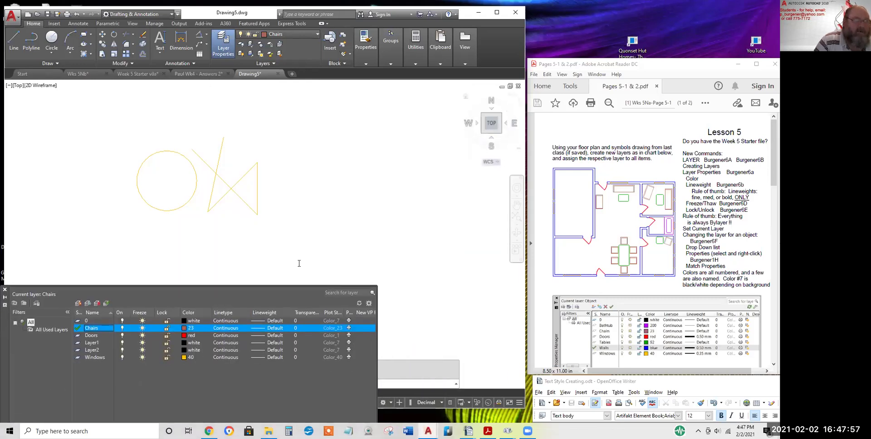
Draw a larger circle on the Chairs layer, overlapping the upper part of the yellow lines
{"action": "left_click", "coordinate": [232, 140]}
{"action": "left_click", "coordinate": [144, 78]}
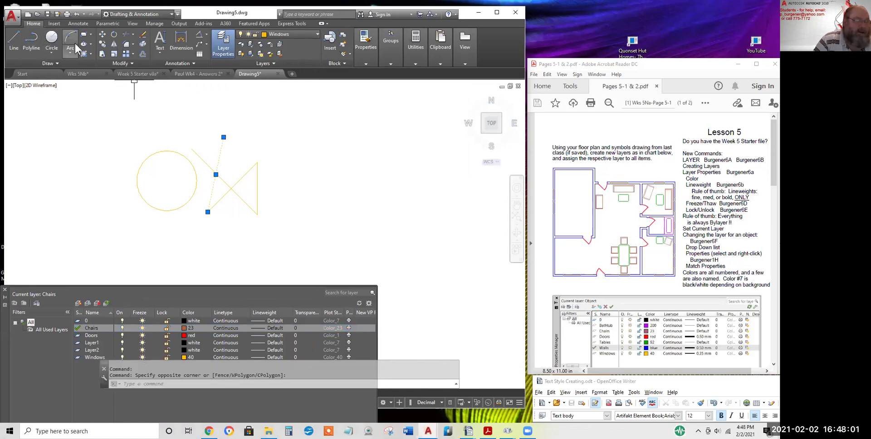
{"action": "left_click", "coordinate": [51, 38]}
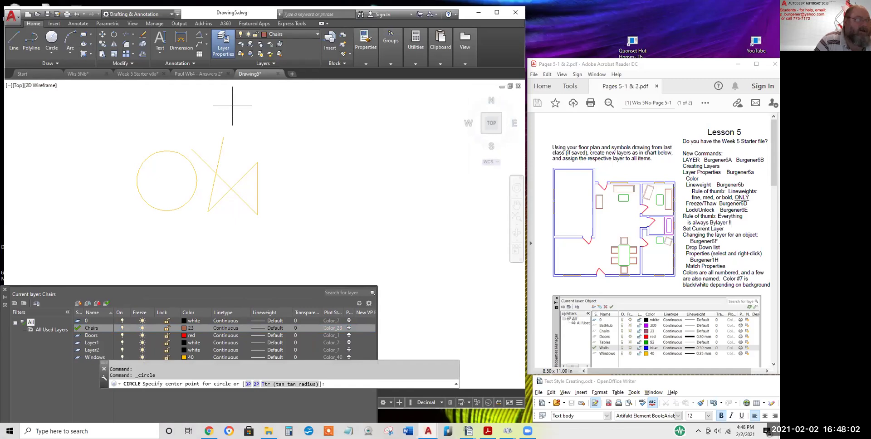
{"action": "left_click", "coordinate": [248, 143]}
{"action": "left_click", "coordinate": [278, 165]}
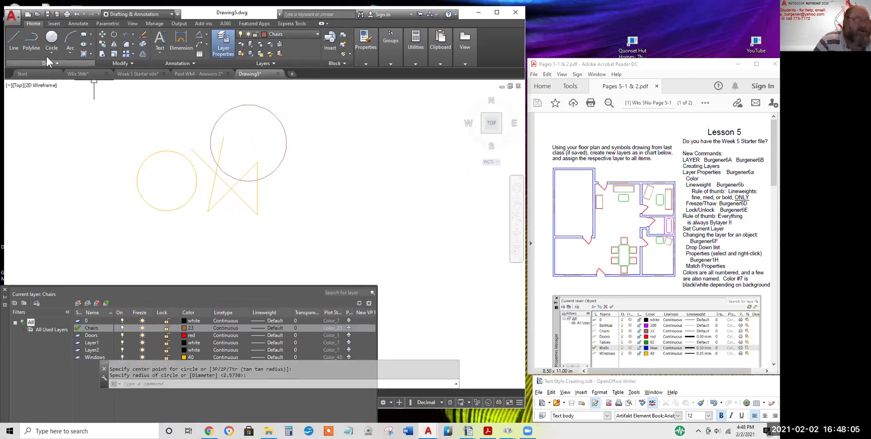
Draw four connected line segments on the Chairs layer, starting with one that crosses the larger circle
{"action": "left_click", "coordinate": [14, 36]}
{"action": "left_click", "coordinate": [189, 124]}
{"action": "left_click", "coordinate": [323, 155]}
{"action": "left_click", "coordinate": [316, 123]}
{"action": "left_click", "coordinate": [293, 182]}
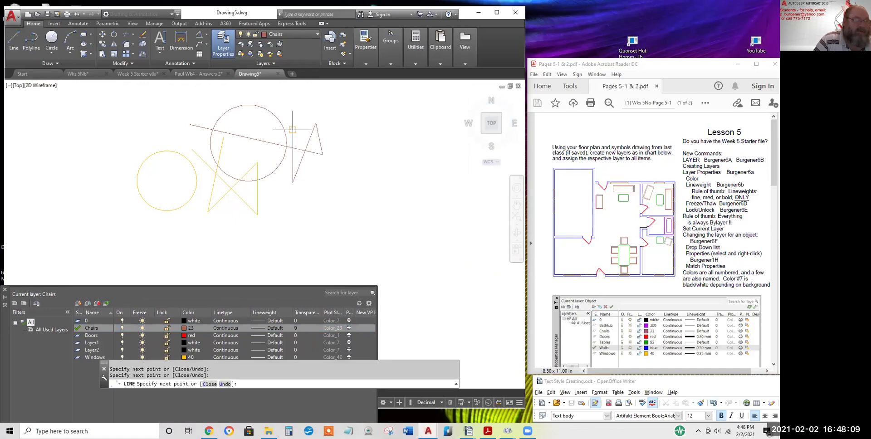
{"action": "key", "text": "Return"}
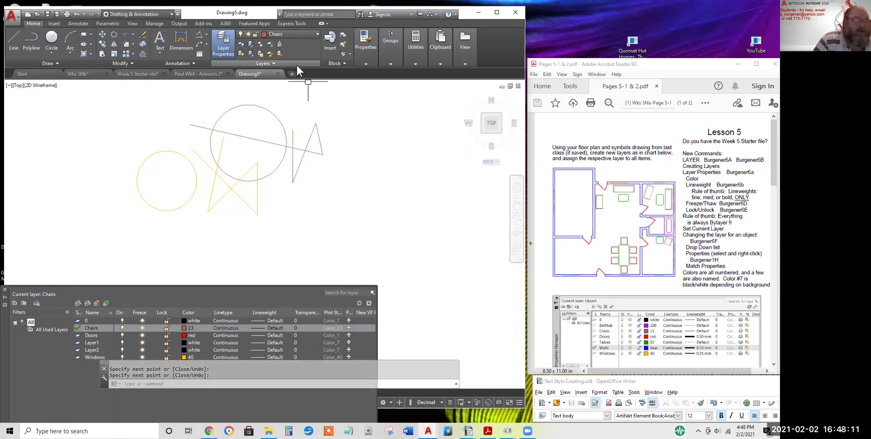
Close and reopen the Layer Properties Manager
{"action": "left_click", "coordinate": [220, 53]}
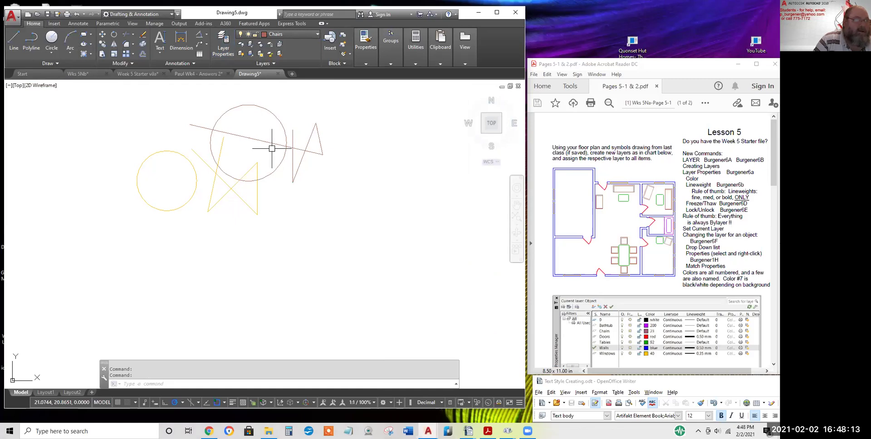
{"action": "left_click", "coordinate": [225, 42]}
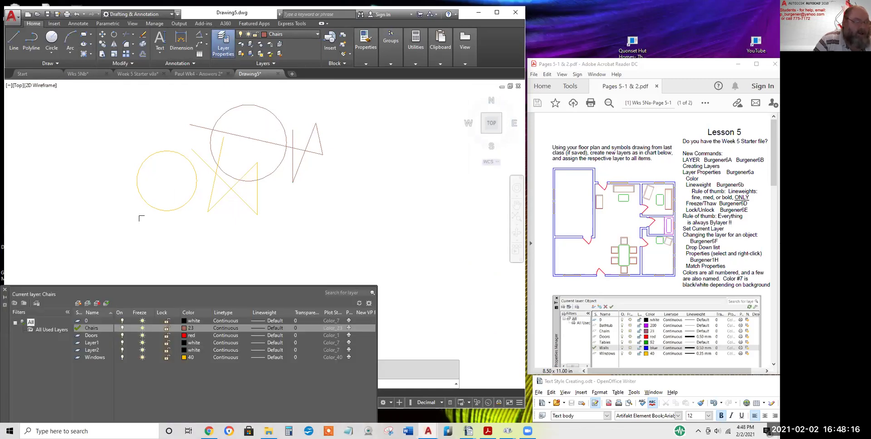
Make Doors the current layer in the Layer Properties Manager
{"action": "left_click", "coordinate": [91, 335]}
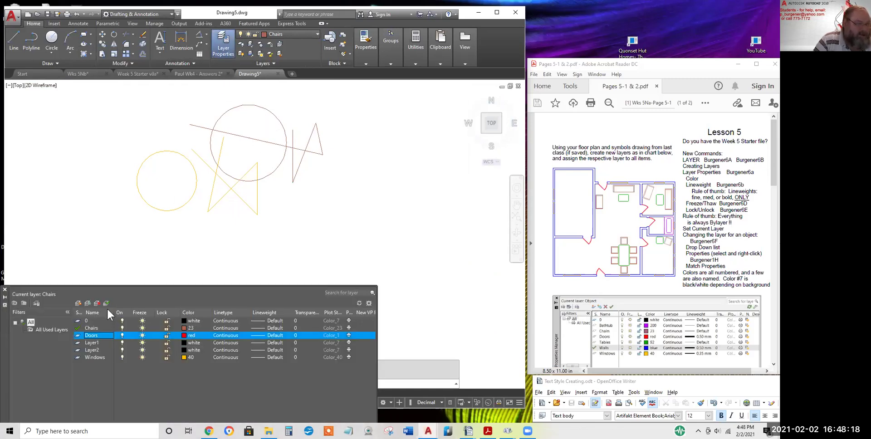
{"action": "left_click", "coordinate": [88, 336]}
{"action": "left_click", "coordinate": [91, 337]}
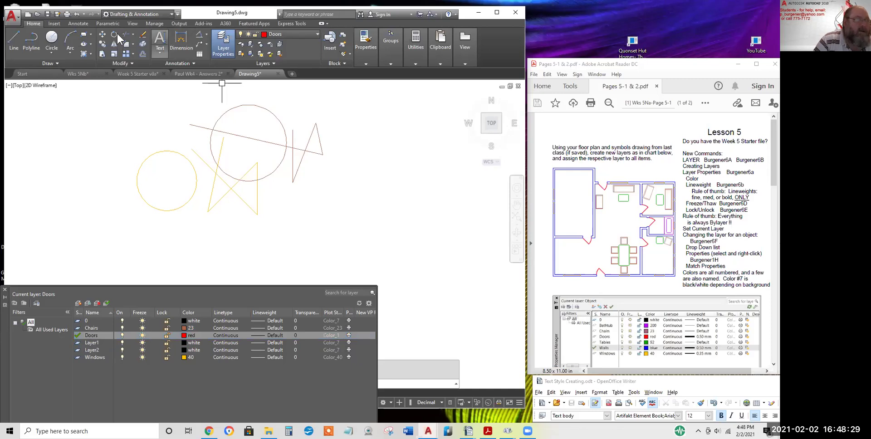
Draw a large circle on the Doors layer, overlapping the upper part of the yellow circle
{"action": "left_click", "coordinate": [53, 43]}
{"action": "left_click", "coordinate": [150, 129]}
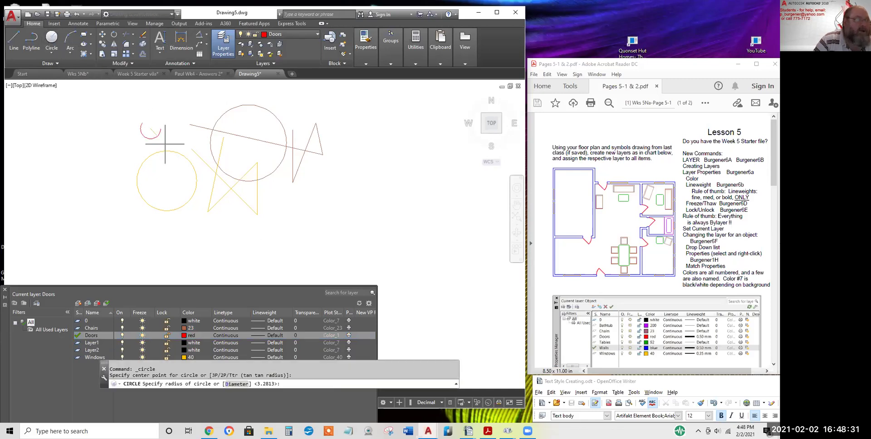
{"action": "left_click", "coordinate": [180, 158]}
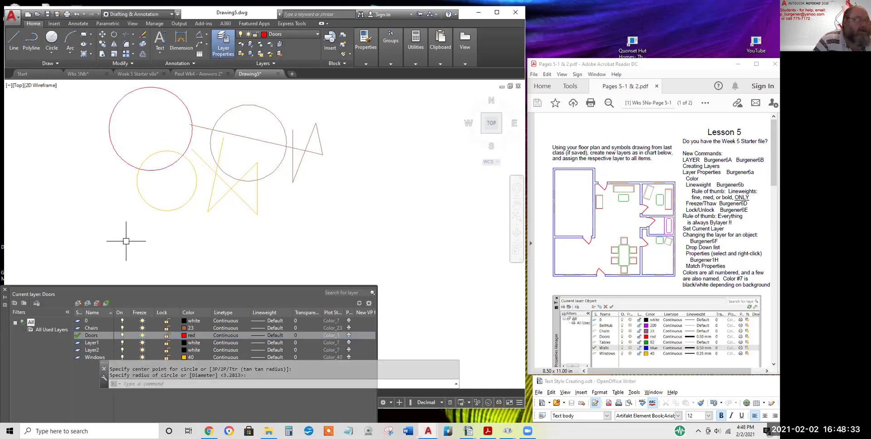
Draw three connected line segments on the Doors layer, with the first and last crossing the red circle
{"action": "left_click", "coordinate": [13, 44]}
{"action": "left_click", "coordinate": [94, 109]}
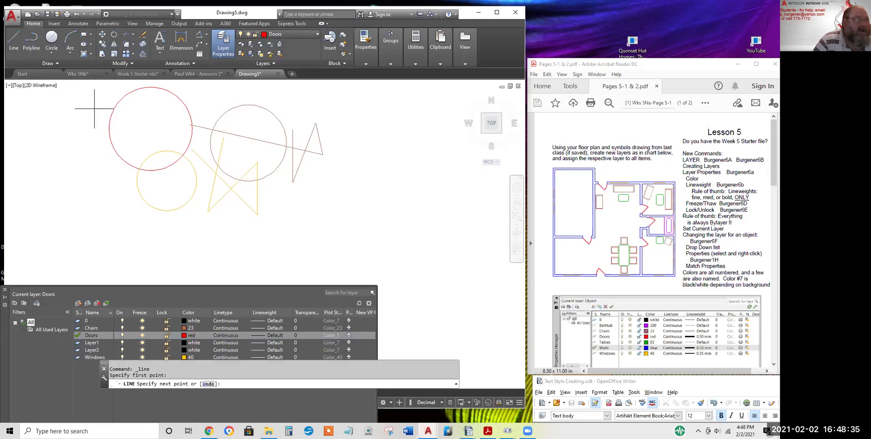
{"action": "left_click", "coordinate": [284, 201]}
{"action": "left_click", "coordinate": [269, 126]}
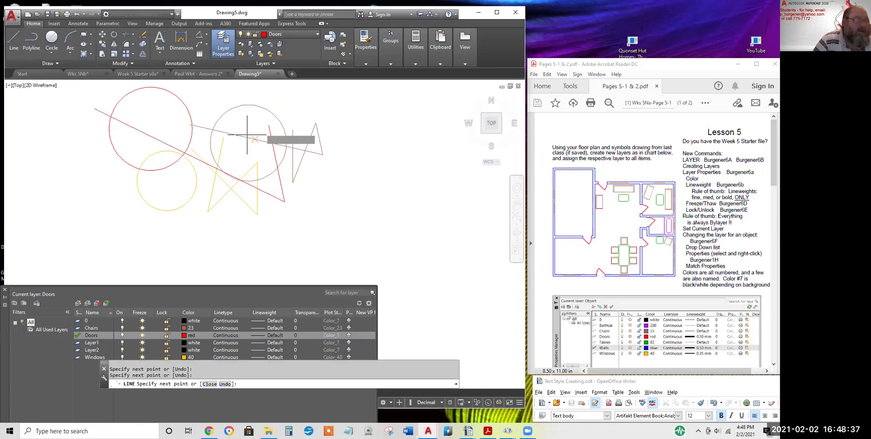
{"action": "left_click", "coordinate": [104, 171]}
{"action": "key", "text": "Return"}
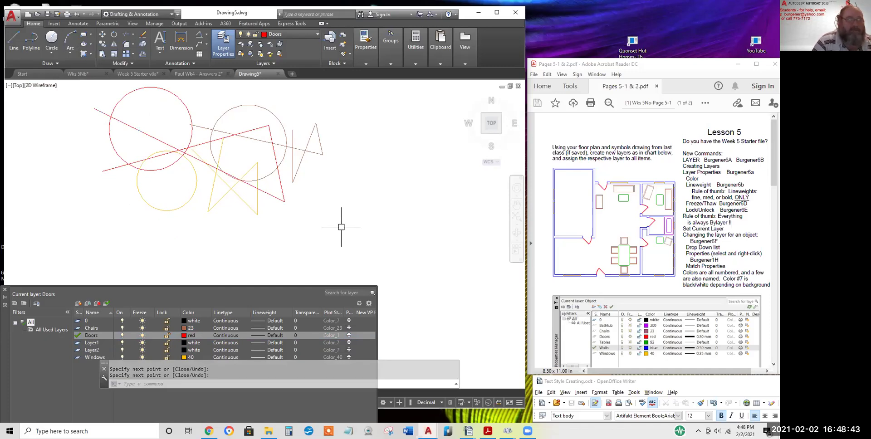
Set the Doors layer's lineweight to 0.50 mm and close the Layer Properties Manager
{"action": "left_click_drag", "start_coordinate": [4, 352], "coordinate": [70, 230]}
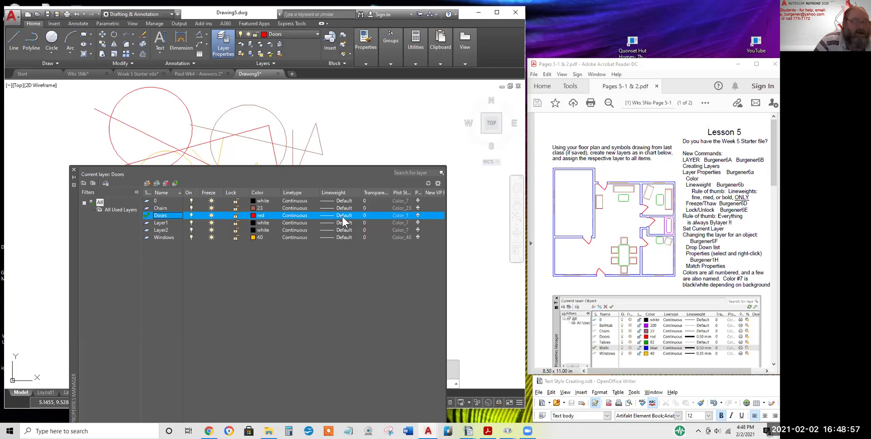
{"action": "left_click", "coordinate": [343, 216]}
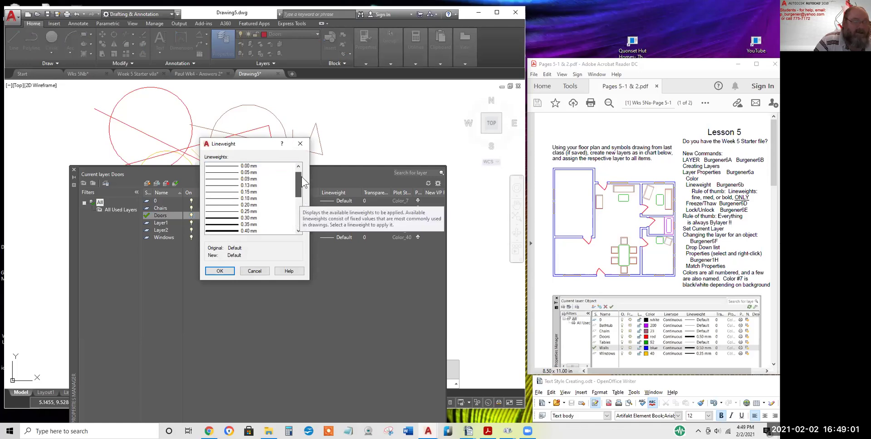
{"action": "scroll", "coordinate": [303, 176], "scroll_direction": "down", "scroll_amount": 5}
{"action": "scroll", "coordinate": [303, 176], "scroll_direction": "up", "scroll_amount": 5}
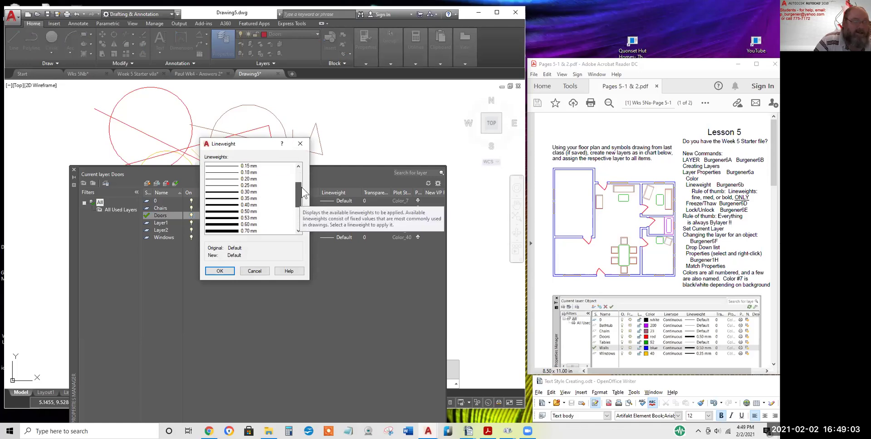
{"action": "scroll", "coordinate": [303, 176], "scroll_direction": "down", "scroll_amount": 5}
{"action": "scroll", "coordinate": [302, 170], "scroll_direction": "up", "scroll_amount": 5}
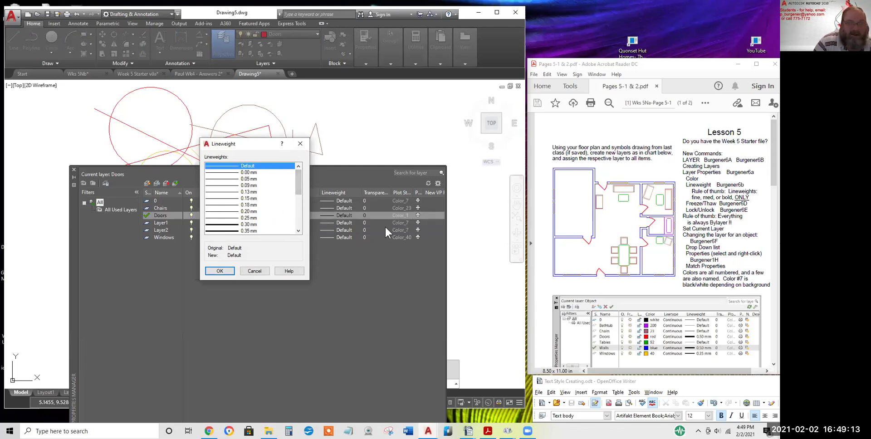
{"action": "left_click", "coordinate": [674, 354]}
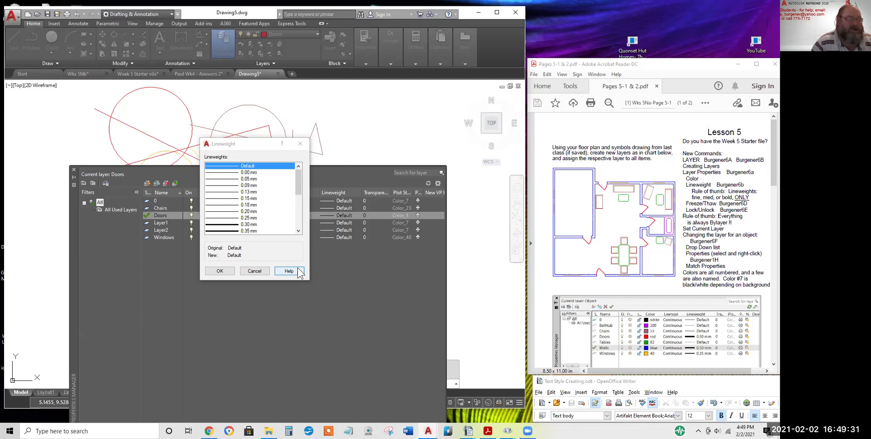
{"action": "left_click_drag", "start_coordinate": [300, 181], "coordinate": [298, 196]}
{"action": "left_click", "coordinate": [245, 192]}
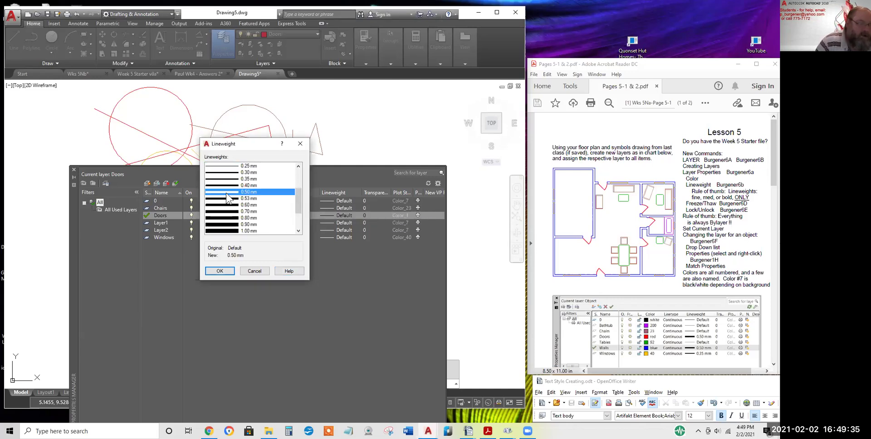
{"action": "left_click", "coordinate": [220, 271]}
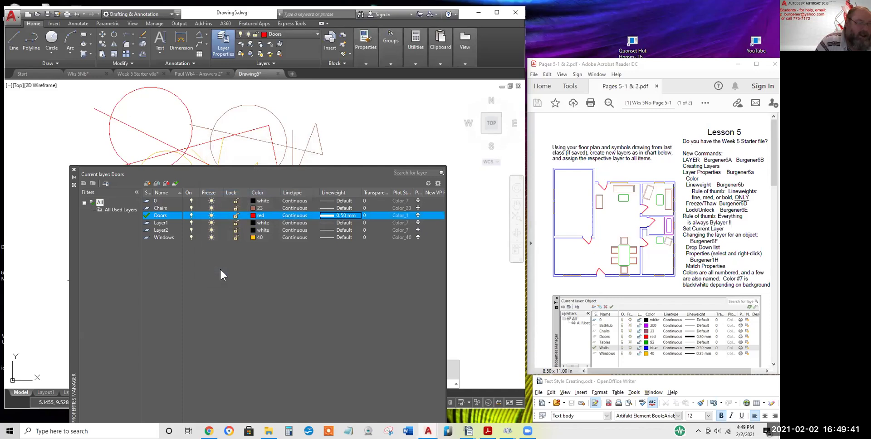
{"action": "left_click", "coordinate": [73, 169]}
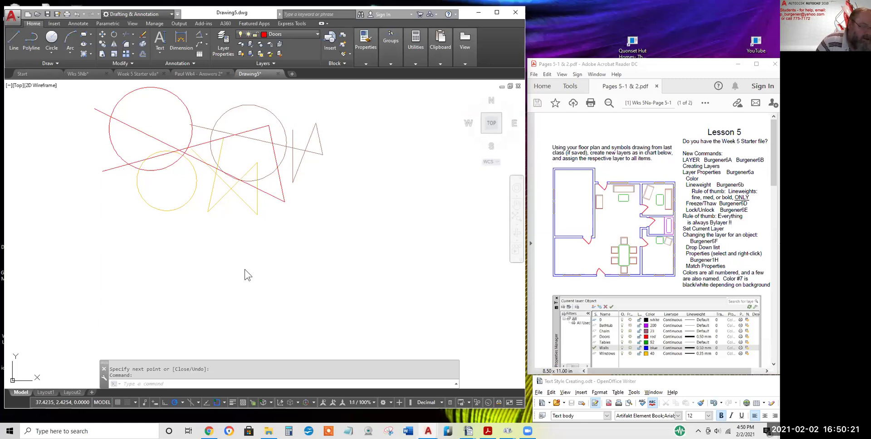
Temporarily display lineweights to examine the thickness of the Doors lines at different zoom levels
{"action": "left_click", "coordinate": [232, 402]}
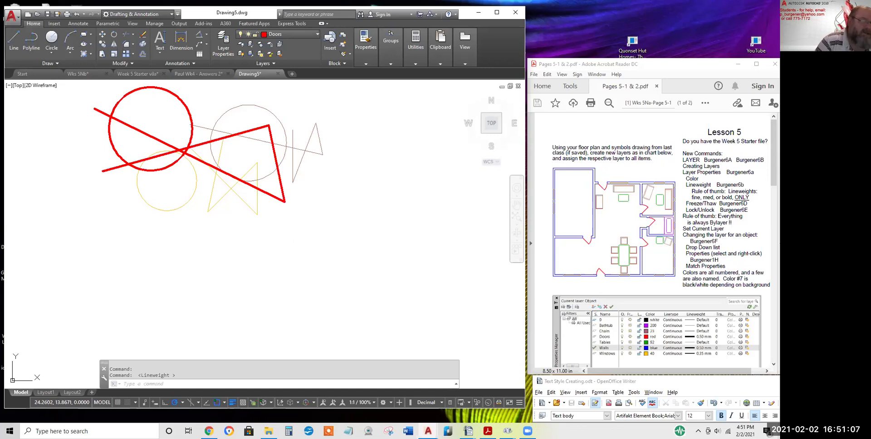
{"action": "scroll", "coordinate": [278, 197], "scroll_direction": "up", "scroll_amount": 5}
{"action": "scroll", "coordinate": [334, 194], "scroll_direction": "up", "scroll_amount": 5}
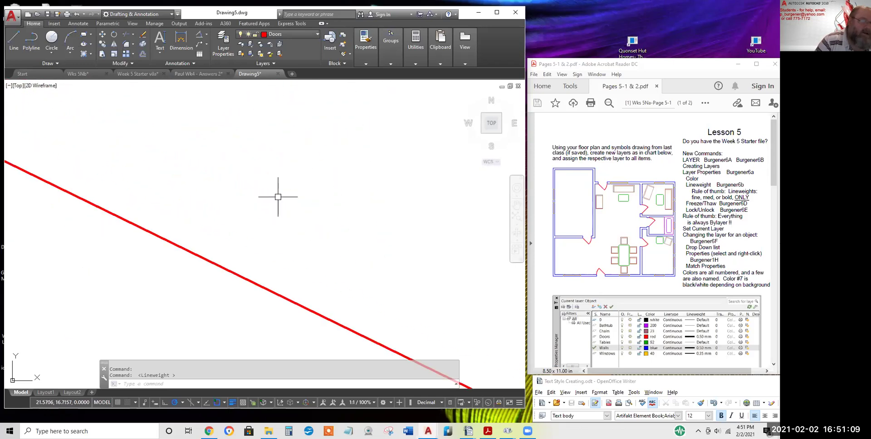
{"action": "middle_click_drag", "start_coordinate": [307, 243], "coordinate": [298, 163]}
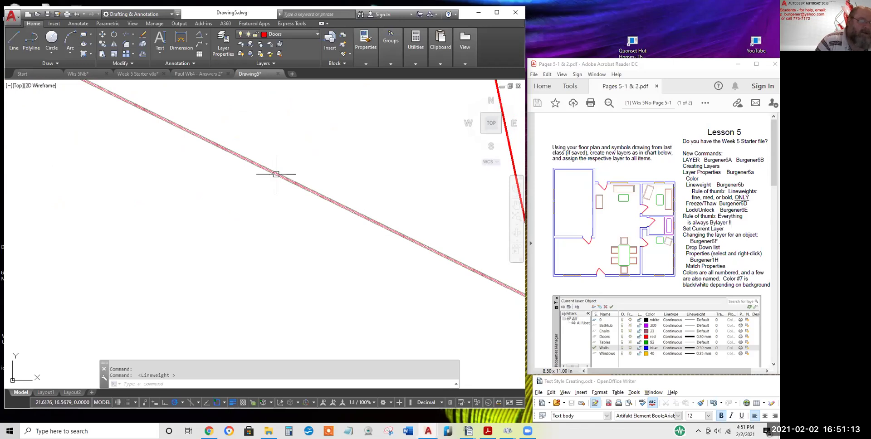
{"action": "scroll", "coordinate": [277, 179], "scroll_direction": "down", "scroll_amount": 4}
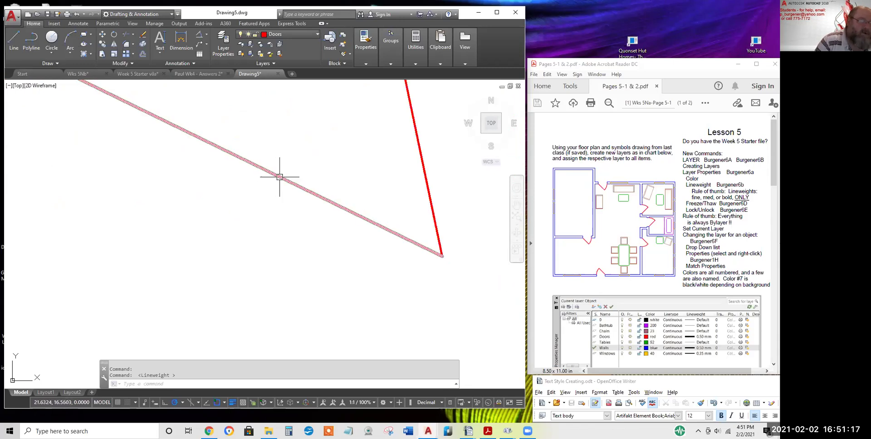
{"action": "scroll", "coordinate": [286, 191], "scroll_direction": "up", "scroll_amount": 4}
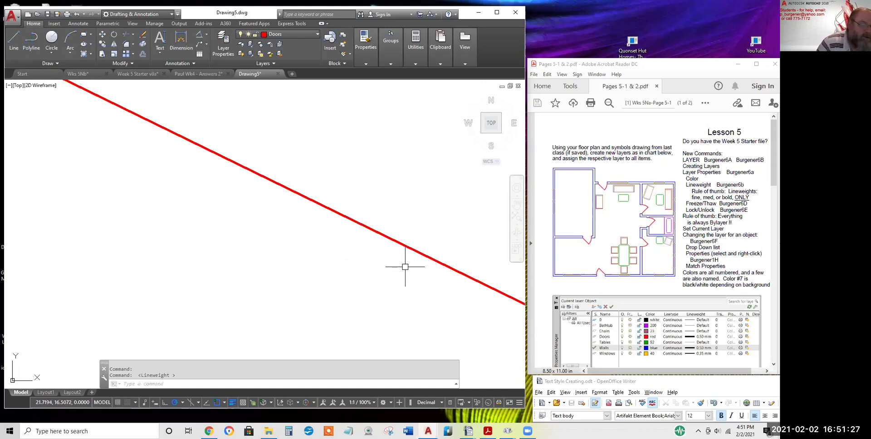
{"action": "scroll", "coordinate": [346, 224], "scroll_direction": "up", "scroll_amount": 1}
{"action": "scroll", "coordinate": [347, 224], "scroll_direction": "down", "scroll_amount": 5}
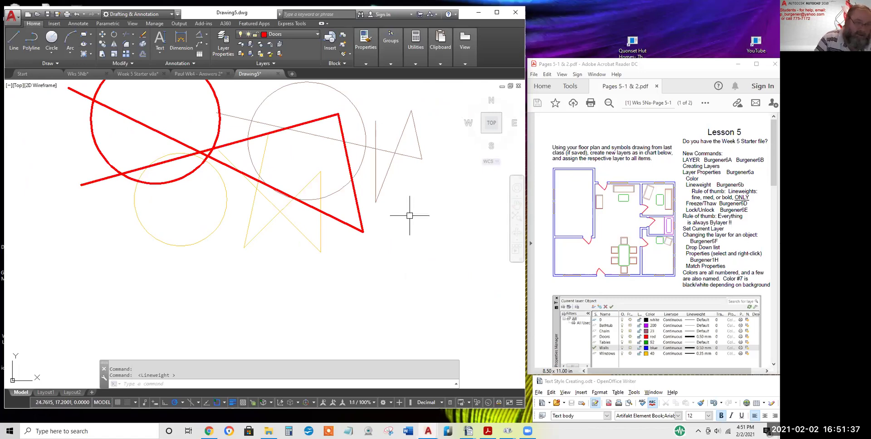
{"action": "middle_click_drag", "start_coordinate": [383, 225], "coordinate": [416, 270]}
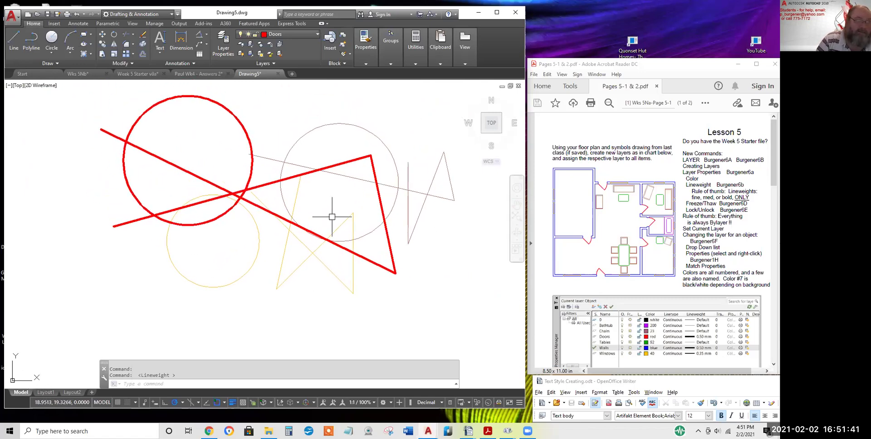
{"action": "left_click", "coordinate": [233, 403]}
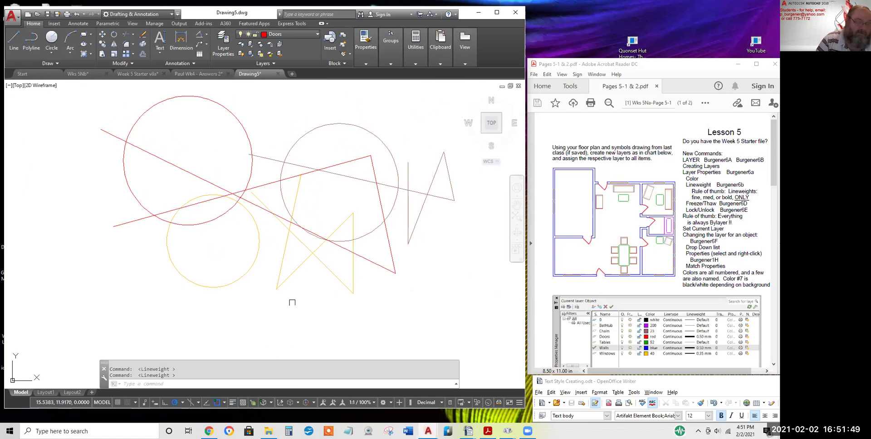
{"action": "middle_click_drag", "start_coordinate": [321, 212], "coordinate": [304, 228]}
{"action": "scroll", "coordinate": [303, 228], "scroll_direction": "down", "scroll_amount": 2}
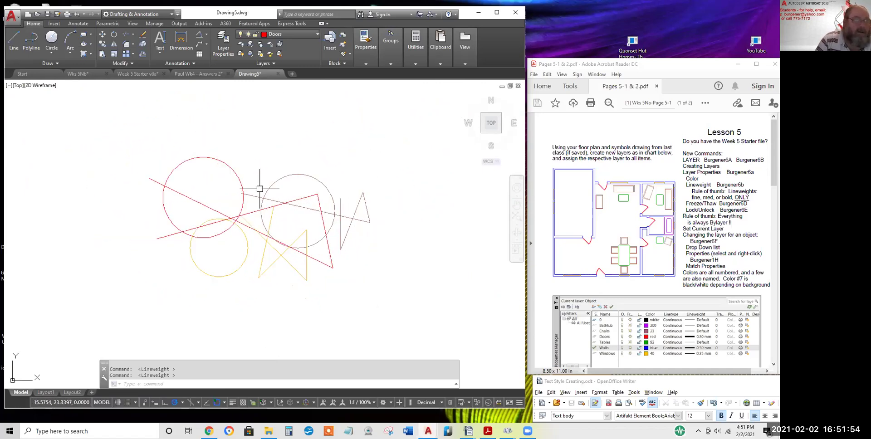
Lock the Windows and Doors layers in the Layer Properties Manager and close the manager
{"action": "left_click", "coordinate": [222, 45]}
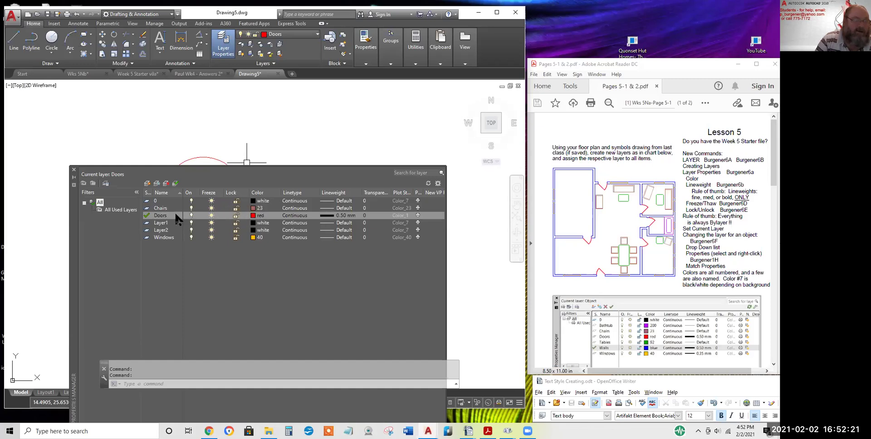
{"action": "left_click", "coordinate": [235, 237]}
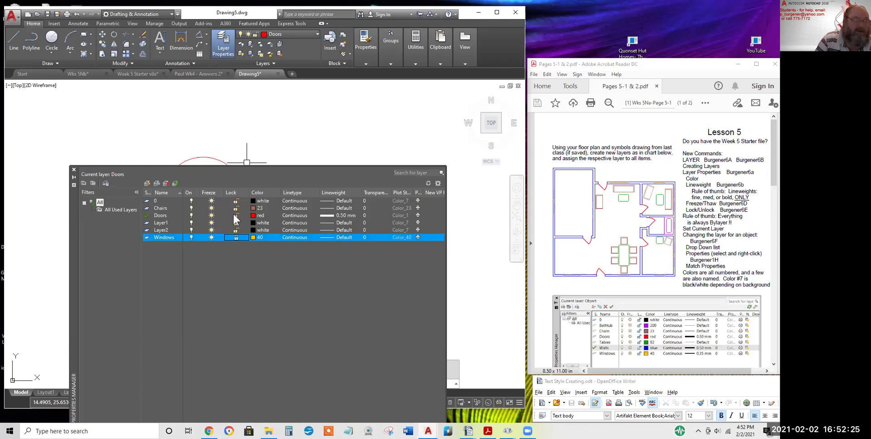
{"action": "left_click", "coordinate": [236, 217]}
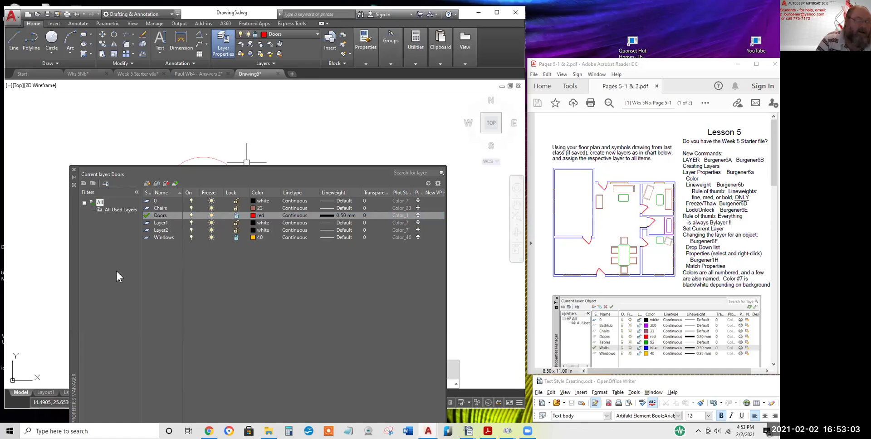
{"action": "left_click", "coordinate": [74, 169]}
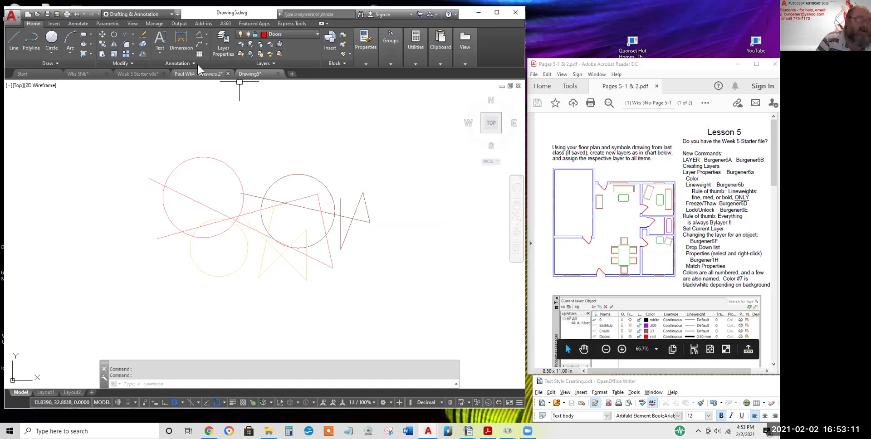
Move the Chairs circle and lines down to below the red circle, and undo the move
{"action": "left_click", "coordinate": [102, 35]}
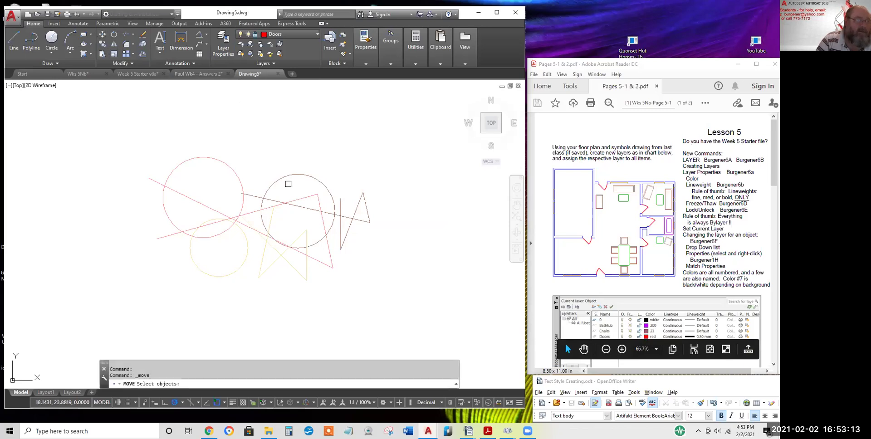
{"action": "left_click", "coordinate": [274, 196]}
{"action": "left_click", "coordinate": [258, 200]}
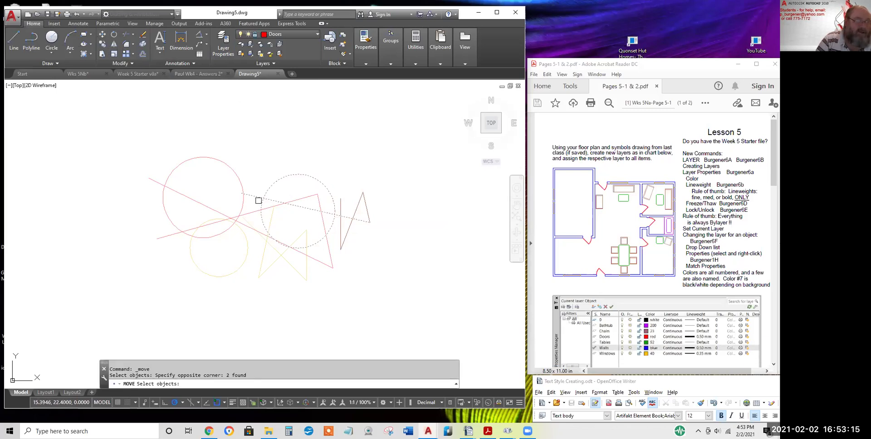
{"action": "left_click", "coordinate": [384, 235]}
{"action": "left_click", "coordinate": [340, 194]}
{"action": "key", "text": "Return"}
{"action": "left_click", "coordinate": [395, 146]}
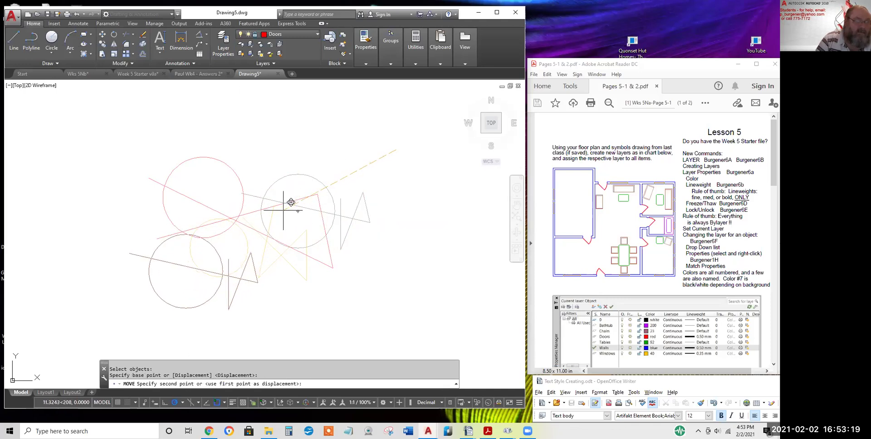
{"action": "left_click", "coordinate": [264, 226]}
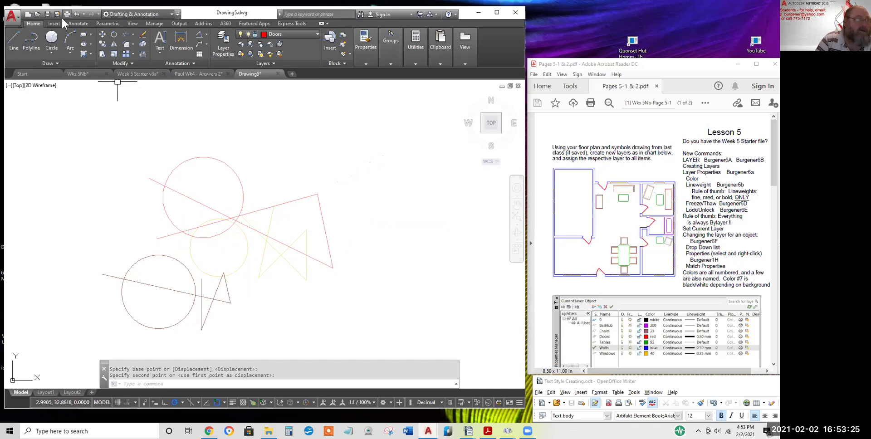
{"action": "left_click", "coordinate": [76, 13]}
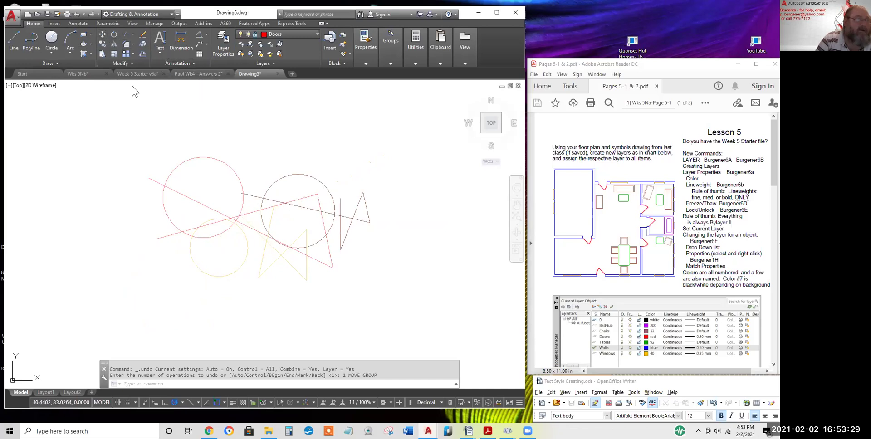
Window-select all the circles and lines and move the selection so the Chairs objects land below and left of the red circle
{"action": "left_click", "coordinate": [130, 116]}
{"action": "left_click", "coordinate": [415, 312]}
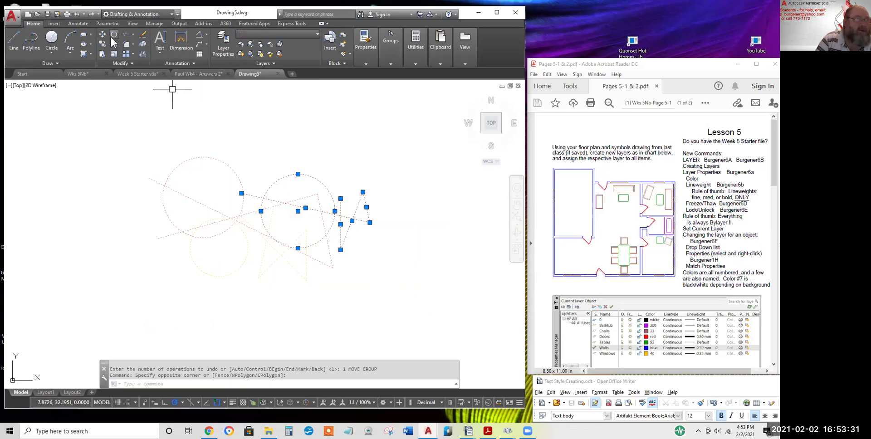
{"action": "left_click", "coordinate": [104, 34]}
{"action": "left_click", "coordinate": [305, 207]}
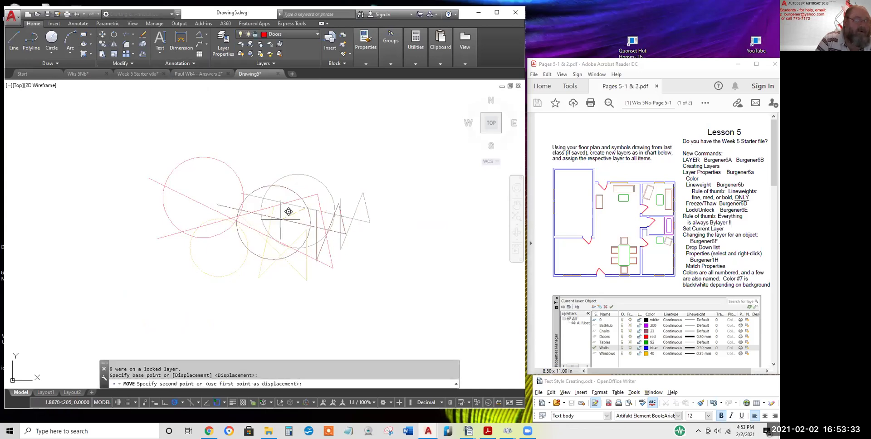
{"action": "left_click", "coordinate": [121, 275]}
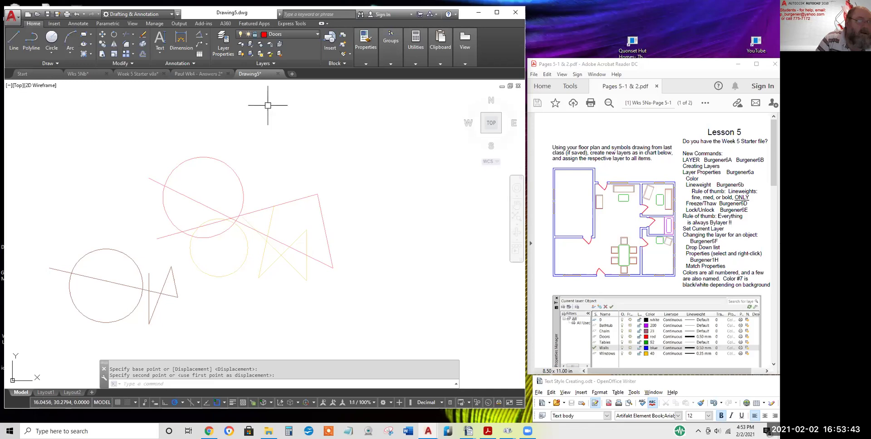
Unlock the Doors and Windows layers in the Layer Properties Manager
{"action": "left_click", "coordinate": [224, 41]}
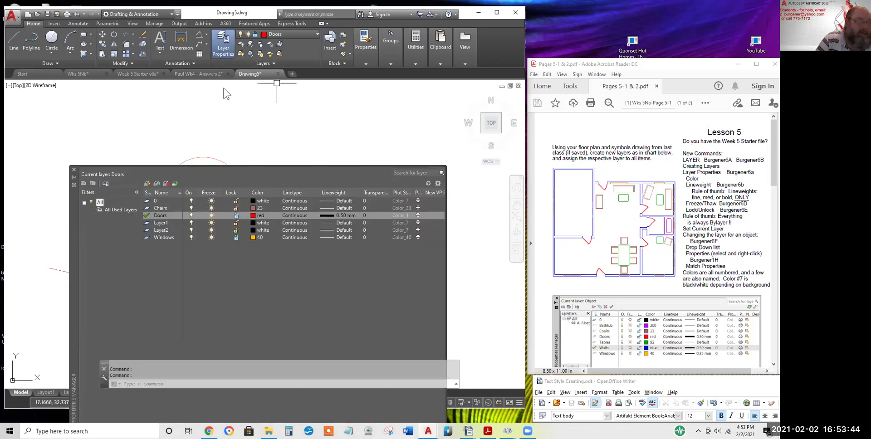
{"action": "left_click", "coordinate": [236, 215]}
{"action": "left_click", "coordinate": [236, 237]}
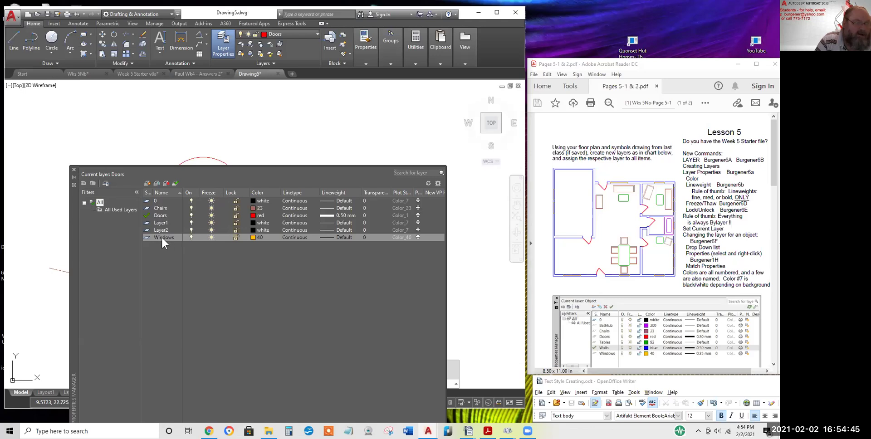
Freeze the Windows layer and try to freeze the current Doors layer
{"action": "left_click", "coordinate": [211, 238]}
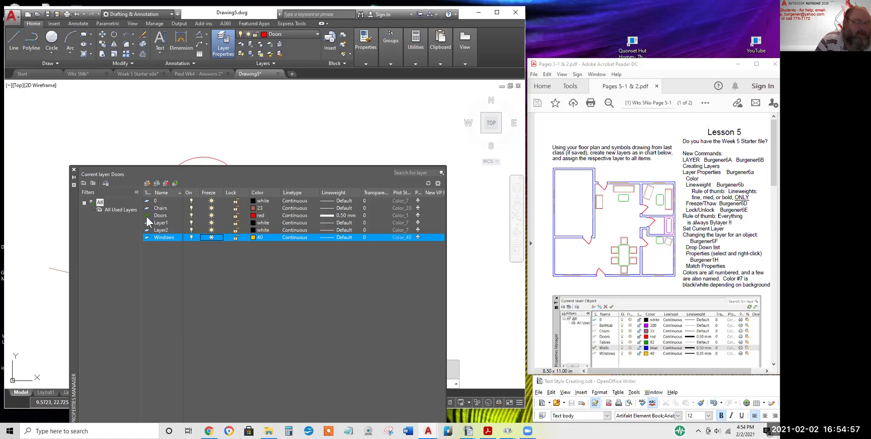
{"action": "left_click", "coordinate": [211, 215]}
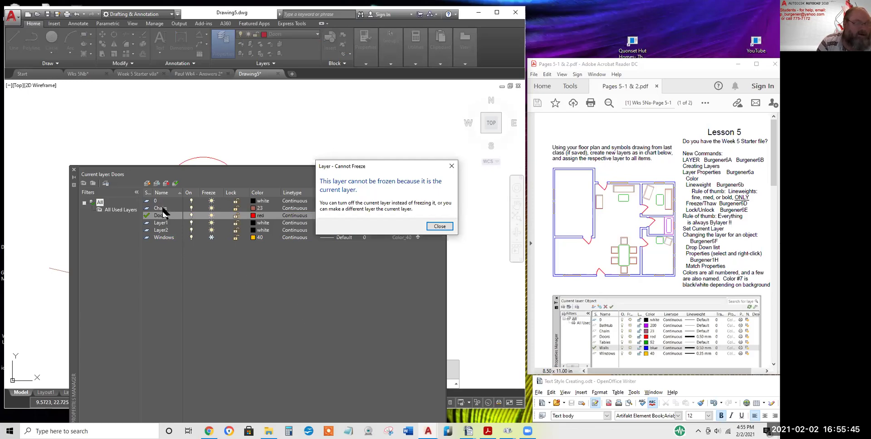
{"action": "left_click", "coordinate": [440, 226]}
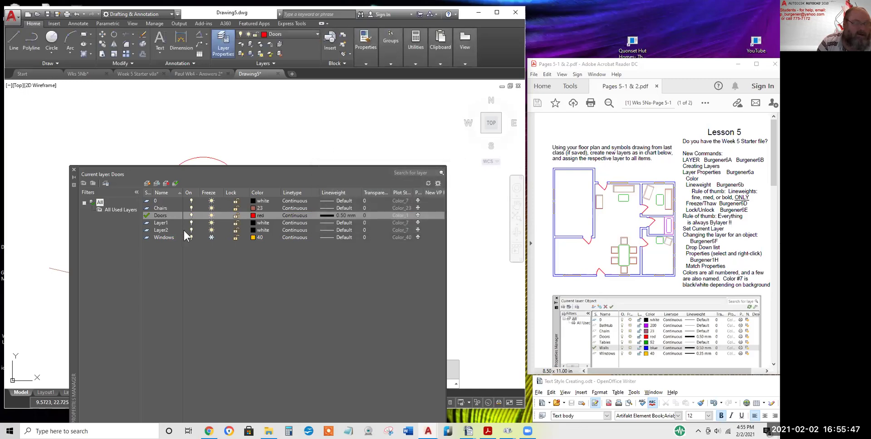
Make Chairs the current layer, freeze the Doors layer, and close the Layer Properties Manager
{"action": "double_click", "coordinate": [161, 206]}
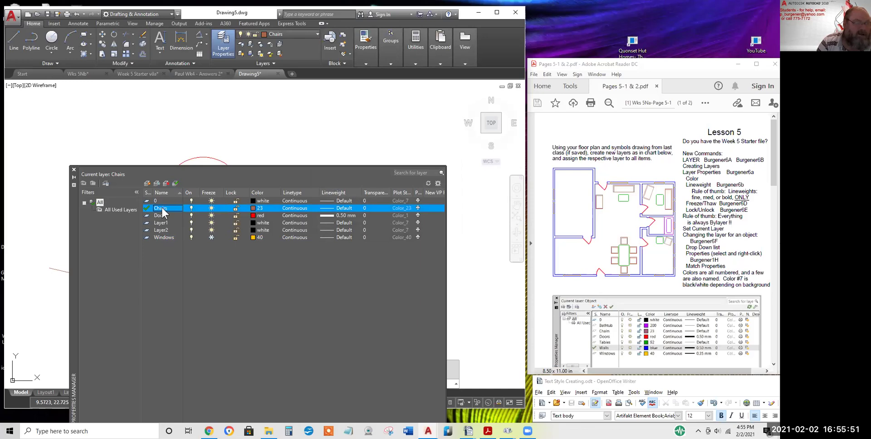
{"action": "left_click", "coordinate": [211, 216]}
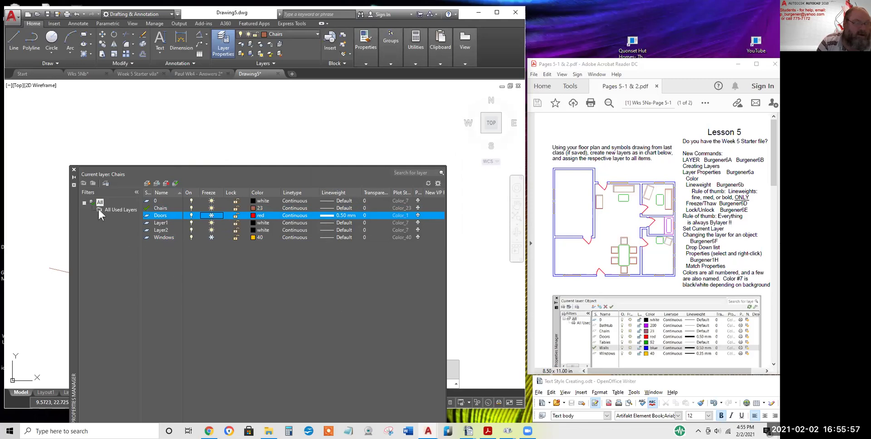
{"action": "left_click", "coordinate": [74, 172]}
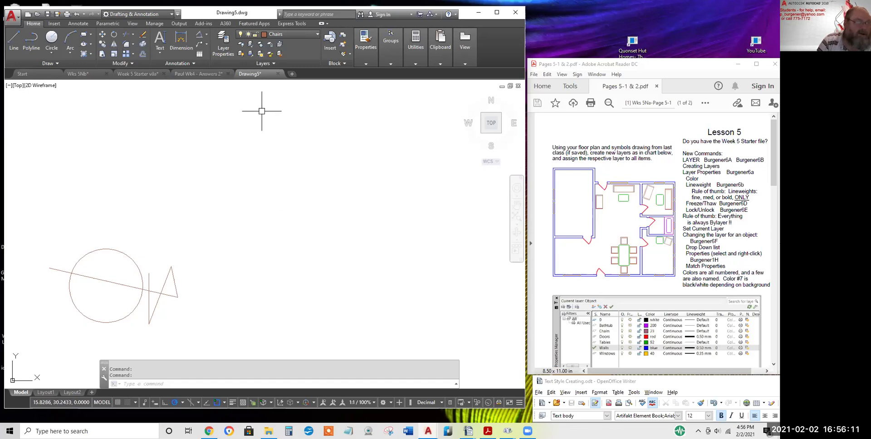
Thaw the frozen Doors and Windows layers
{"action": "left_click", "coordinate": [223, 47]}
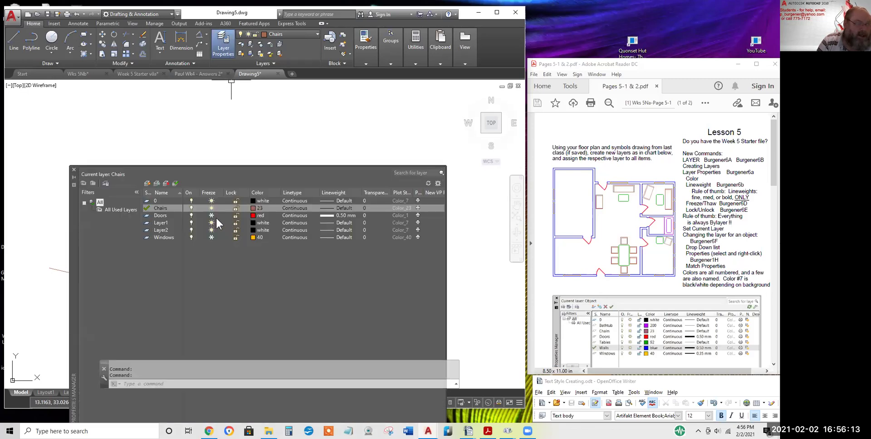
{"action": "left_click", "coordinate": [212, 237]}
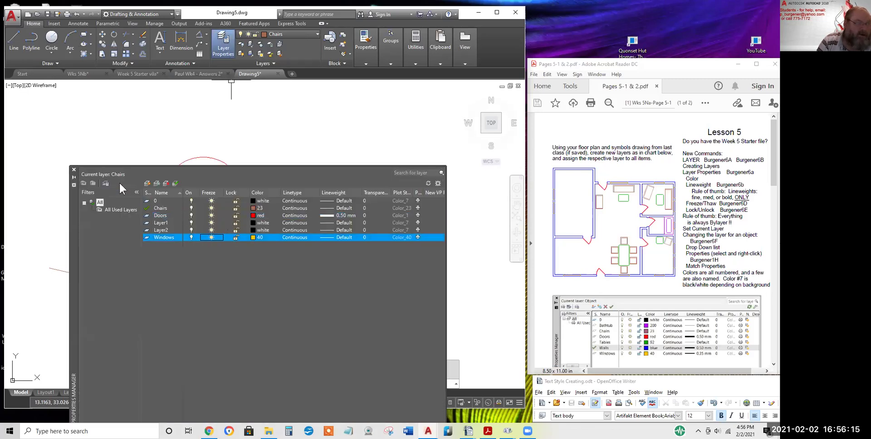
{"action": "left_click", "coordinate": [73, 170]}
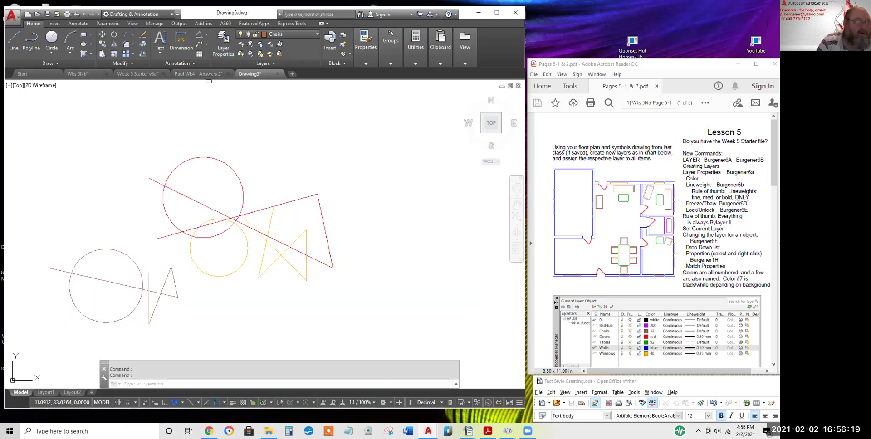
Move the brown circle and lines on the Chairs layer so they overlap the red and yellow shapes
{"action": "left_click", "coordinate": [102, 34]}
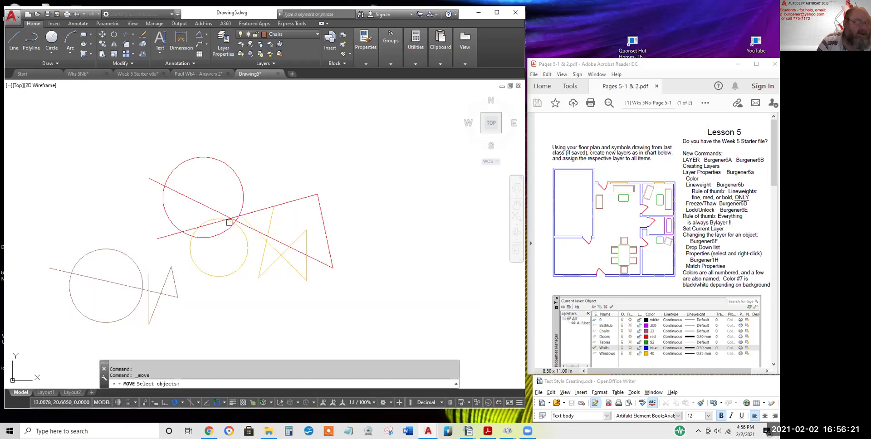
{"action": "left_click", "coordinate": [188, 323]}
{"action": "left_click", "coordinate": [61, 269]}
{"action": "key", "text": "Return"}
{"action": "left_click", "coordinate": [106, 286]}
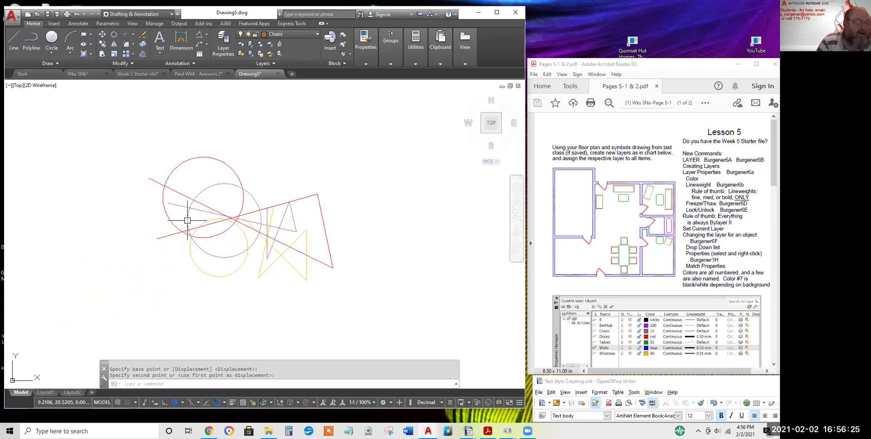
Freeze the Doors and Windows layers, leaving the Chairs layer thawed
{"action": "left_click", "coordinate": [223, 43]}
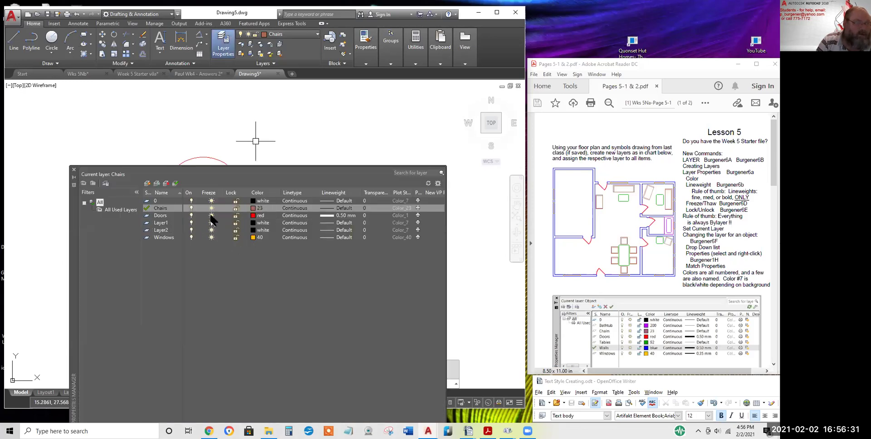
{"action": "left_click", "coordinate": [211, 216]}
{"action": "left_click", "coordinate": [211, 236]}
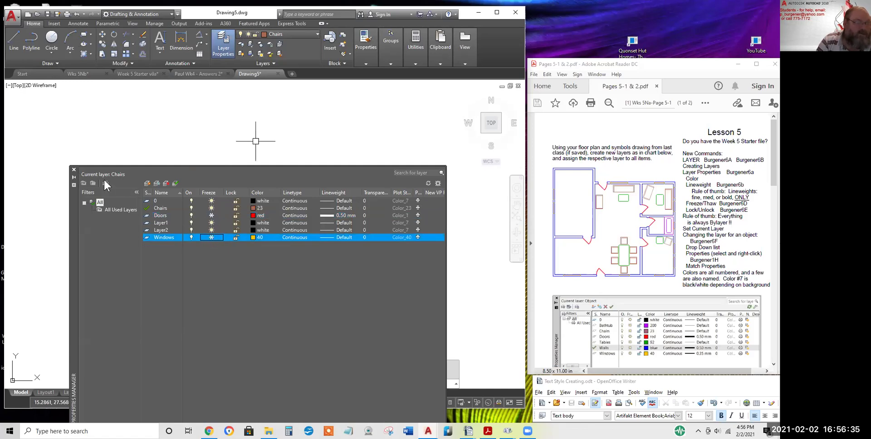
{"action": "left_click", "coordinate": [74, 170]}
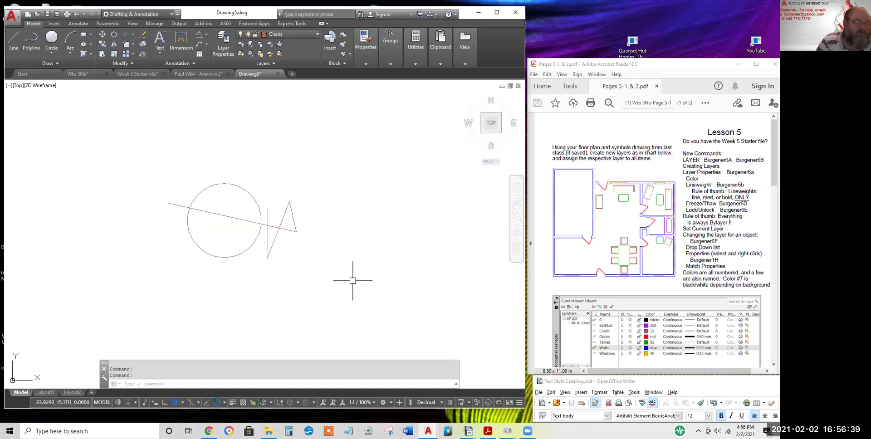
Move the Chairs-layer circle and lines up and to the right, well clear of their overlapping position
{"action": "scroll", "coordinate": [251, 231], "scroll_direction": "down", "scroll_amount": 3}
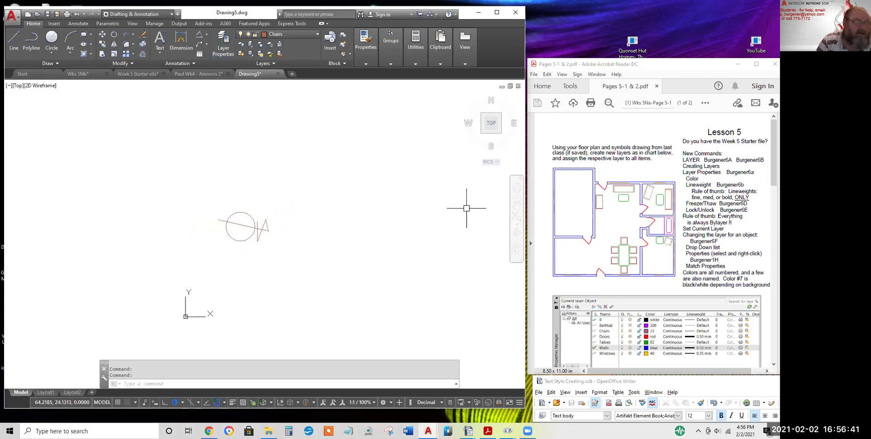
{"action": "middle_click_drag", "start_coordinate": [245, 232], "coordinate": [184, 229]}
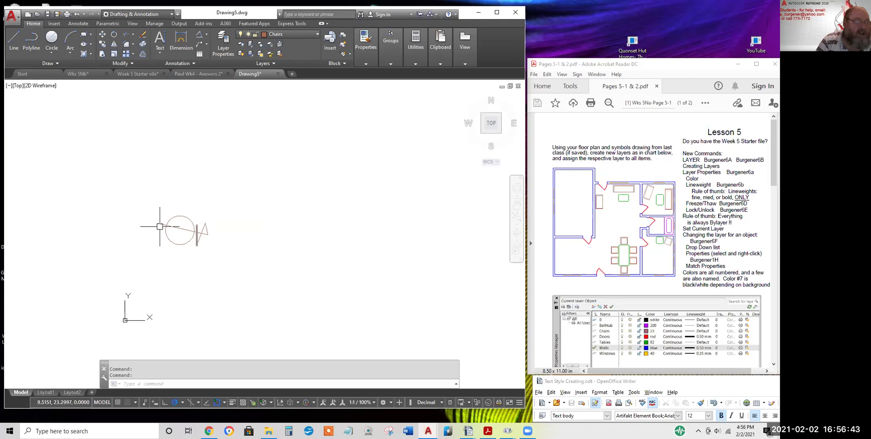
{"action": "left_click", "coordinate": [102, 34]}
{"action": "left_click", "coordinate": [240, 243]}
{"action": "left_click", "coordinate": [134, 180]}
{"action": "key", "text": "Return"}
{"action": "left_click", "coordinate": [99, 202]}
{"action": "left_click", "coordinate": [280, 163]}
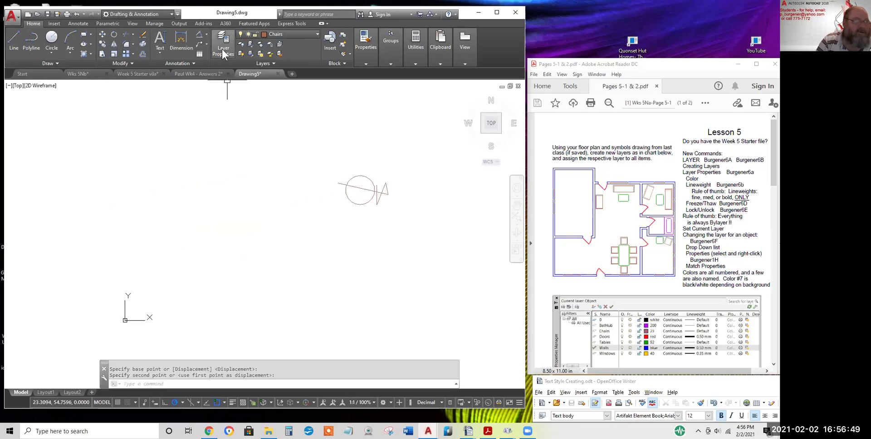
Thaw the Doors and Windows layers again
{"action": "left_click", "coordinate": [222, 47]}
{"action": "left_click", "coordinate": [212, 215]}
{"action": "left_click", "coordinate": [211, 237]}
{"action": "left_click", "coordinate": [74, 170]}
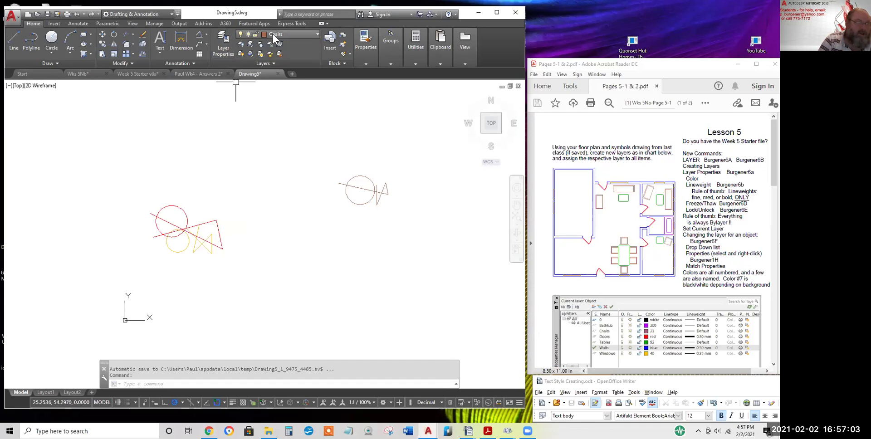
Check the layer properties and make Doors the current layer
{"action": "left_click", "coordinate": [222, 52]}
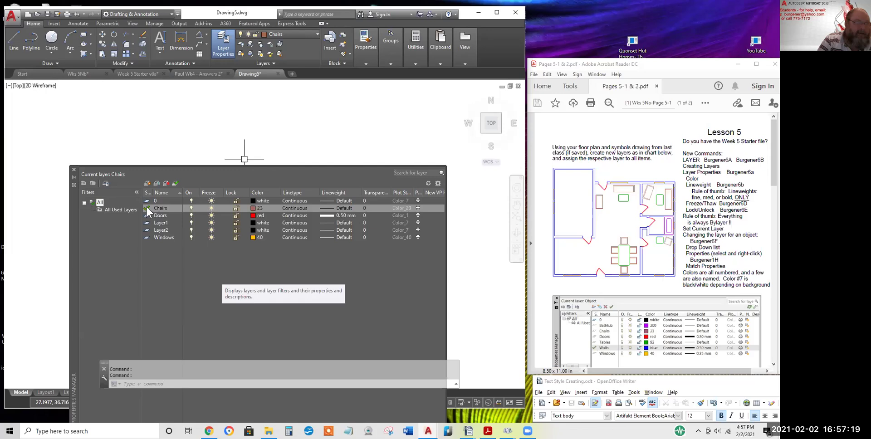
{"action": "left_click", "coordinate": [74, 169]}
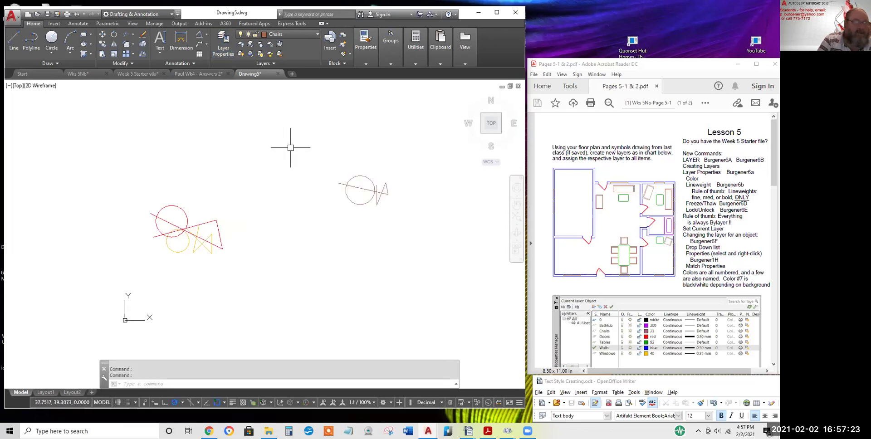
{"action": "left_click", "coordinate": [318, 34]}
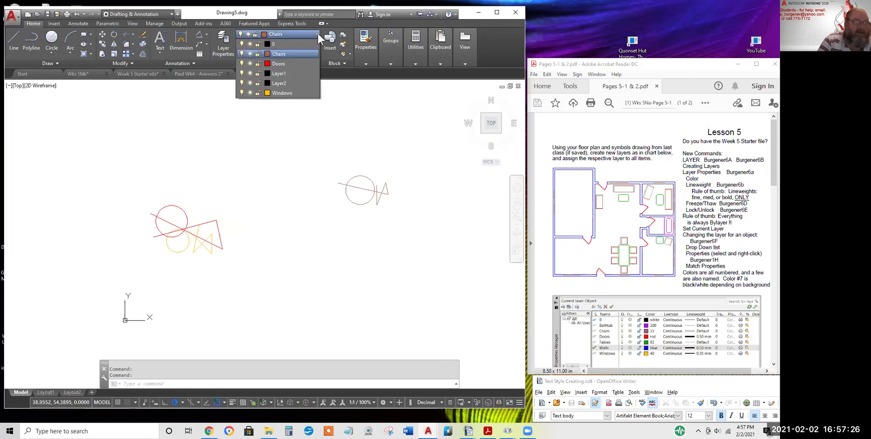
{"action": "left_click", "coordinate": [275, 64]}
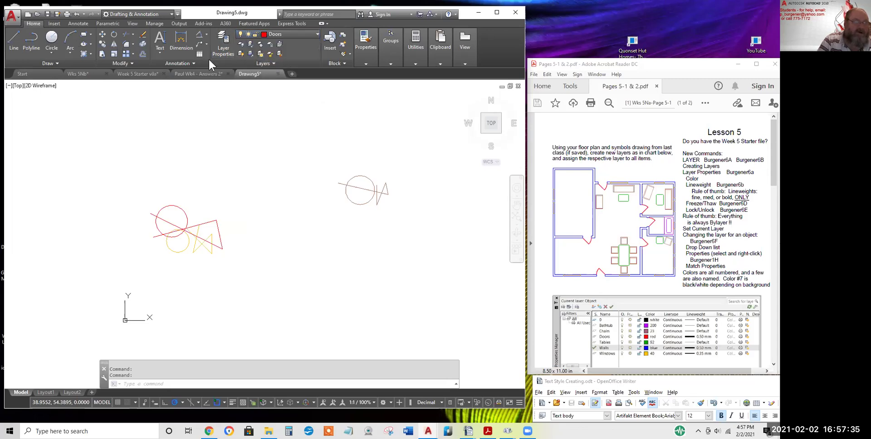
Draw a circle on the Doors layer, just above the existing red shapes
{"action": "left_click", "coordinate": [52, 40]}
{"action": "left_click", "coordinate": [206, 176]}
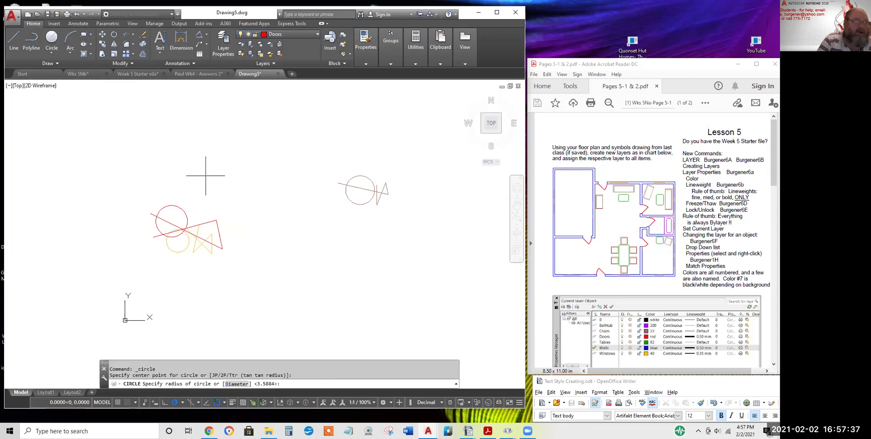
{"action": "left_click", "coordinate": [219, 189]}
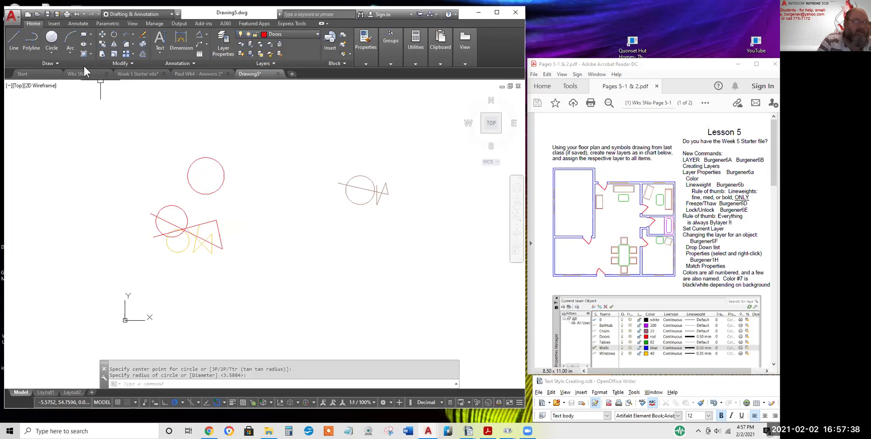
Draw three connected line segments that cross the new circle diagonally, turn upward beside it, and cross back over it
{"action": "left_click", "coordinate": [13, 40]}
{"action": "left_click", "coordinate": [180, 157]}
{"action": "left_click", "coordinate": [237, 194]}
{"action": "left_click", "coordinate": [238, 168]}
{"action": "left_click", "coordinate": [167, 174]}
{"action": "right_click", "coordinate": [168, 175]}
{"action": "left_click", "coordinate": [183, 181]}
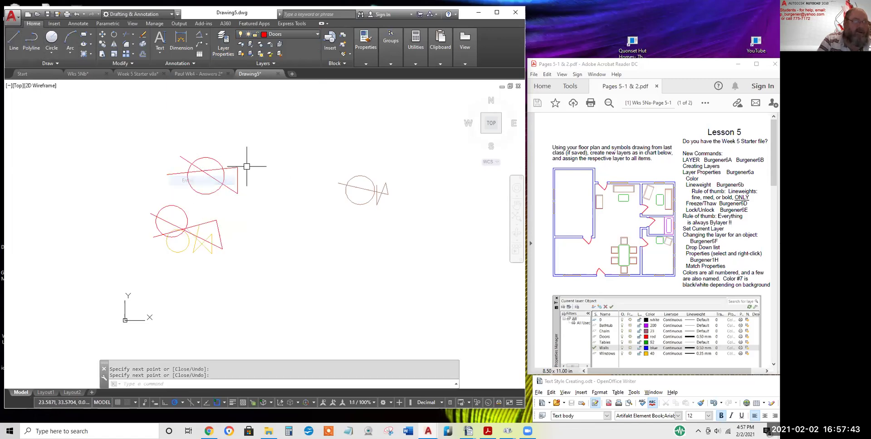
Change the Doors layer's color to magenta
{"action": "left_click", "coordinate": [316, 33]}
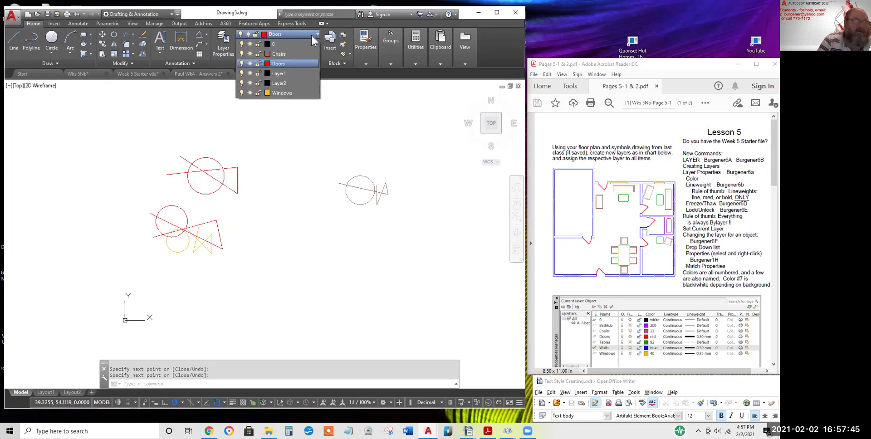
{"action": "left_click", "coordinate": [267, 64]}
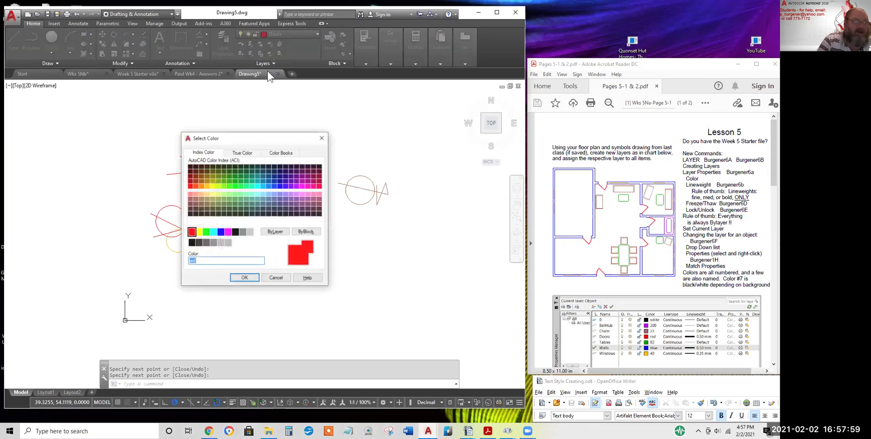
{"action": "left_click", "coordinate": [229, 234]}
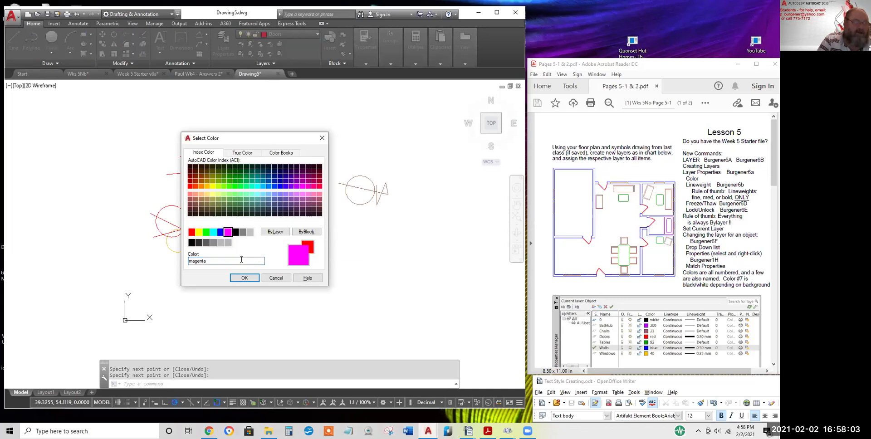
{"action": "left_click", "coordinate": [244, 279]}
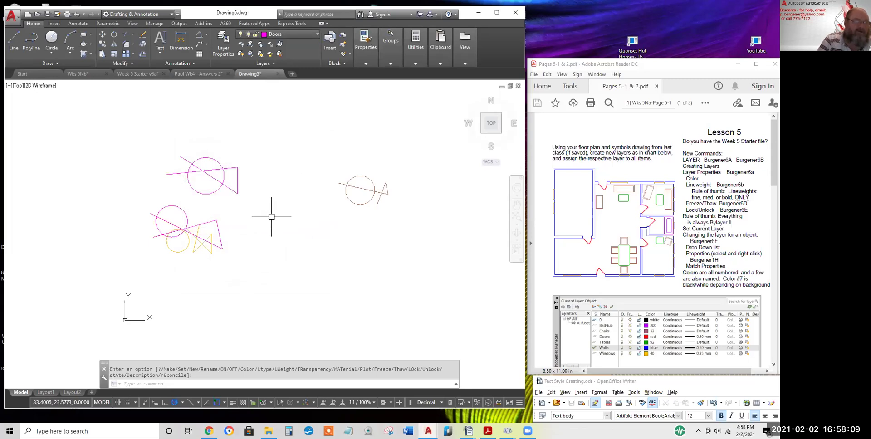
Set the Doors layer's color back to red
{"action": "left_click", "coordinate": [293, 34]}
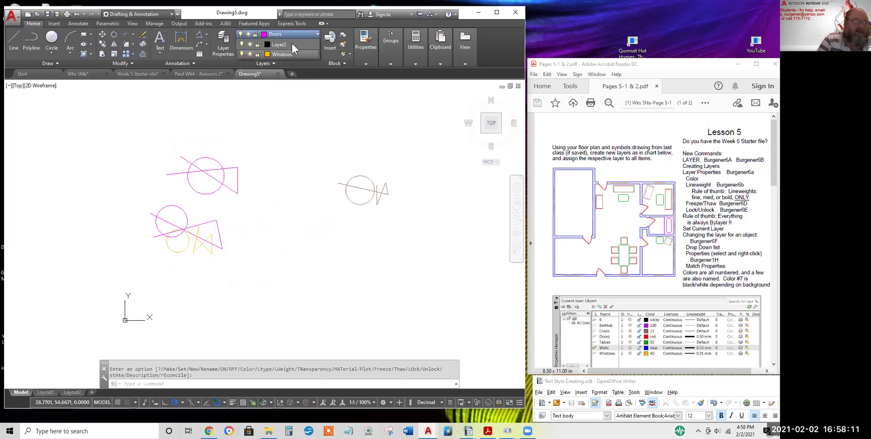
{"action": "left_click", "coordinate": [268, 63]}
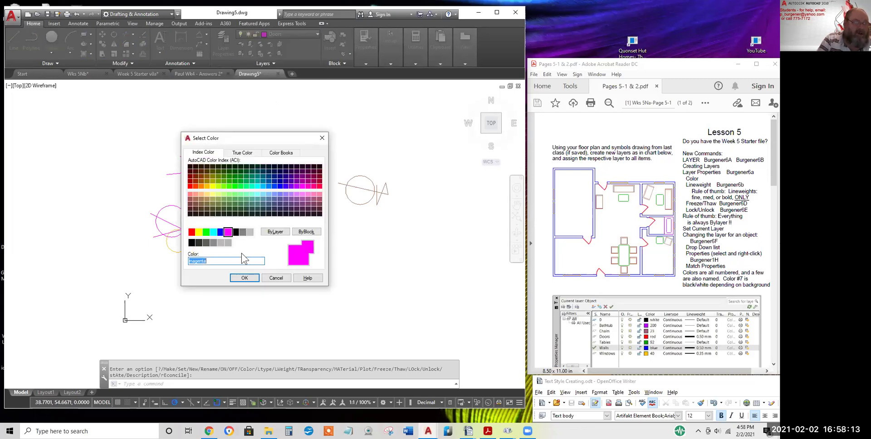
{"action": "left_click", "coordinate": [192, 232]}
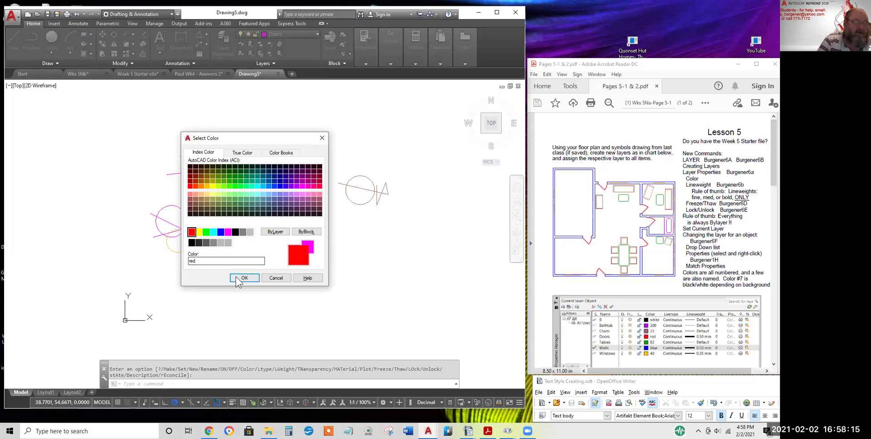
{"action": "key", "text": "Return"}
Lock the Doors layer
{"action": "left_click", "coordinate": [279, 33]}
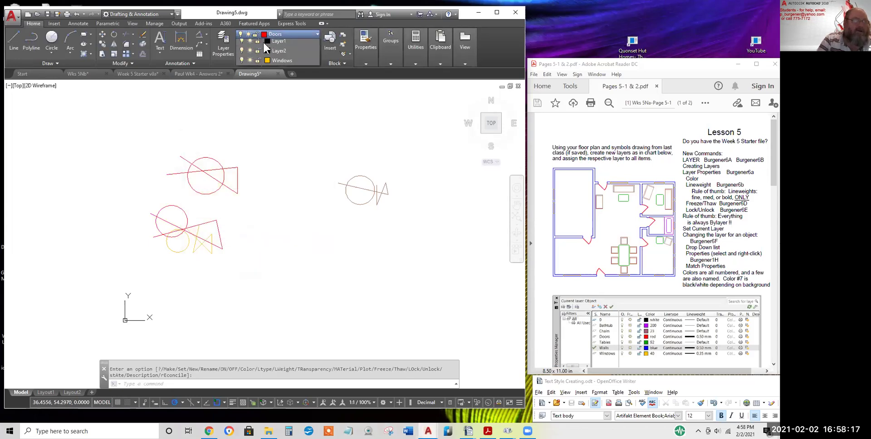
{"action": "left_click", "coordinate": [257, 63]}
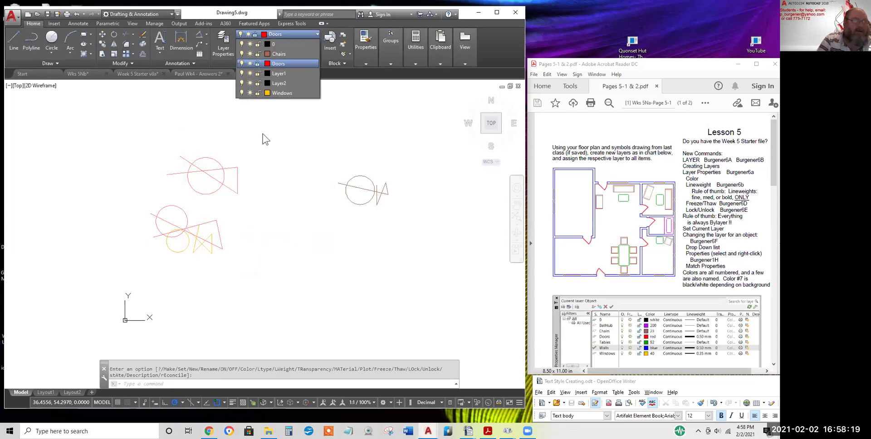
{"action": "left_click", "coordinate": [290, 202]}
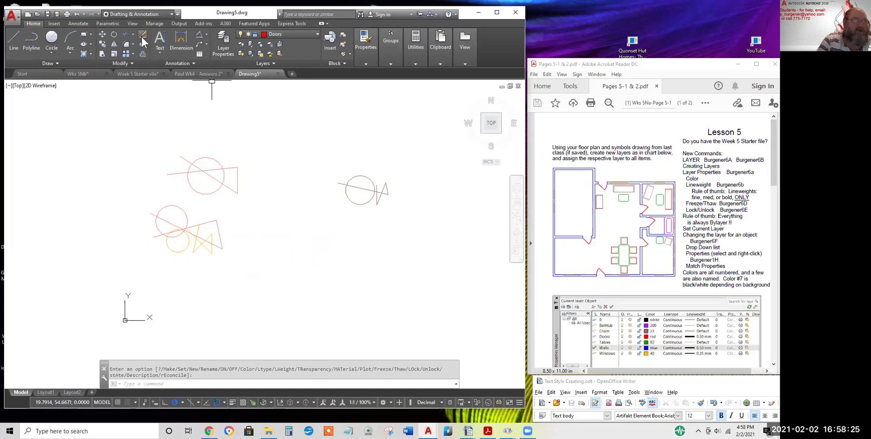
Window-select the red and yellow shapes together and move the unlocked yellow ones to the right, below the brown shapes
{"action": "left_click", "coordinate": [103, 39]}
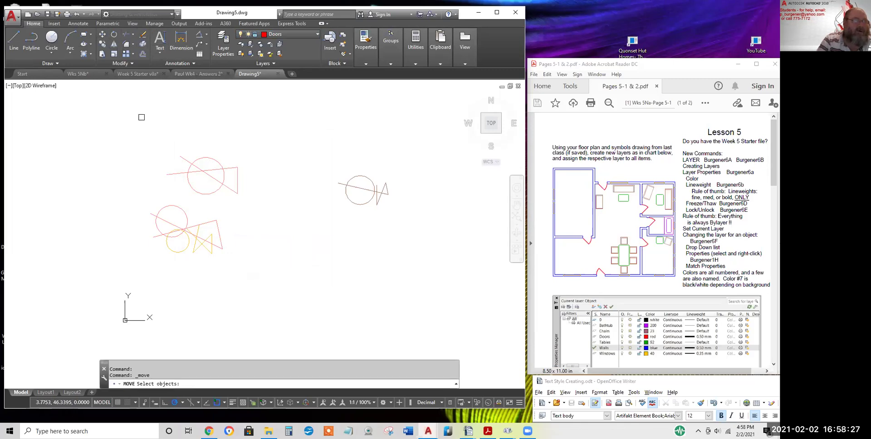
{"action": "left_click", "coordinate": [136, 122]}
{"action": "left_click", "coordinate": [295, 299]}
{"action": "key", "text": "Return"}
{"action": "left_click", "coordinate": [265, 258]}
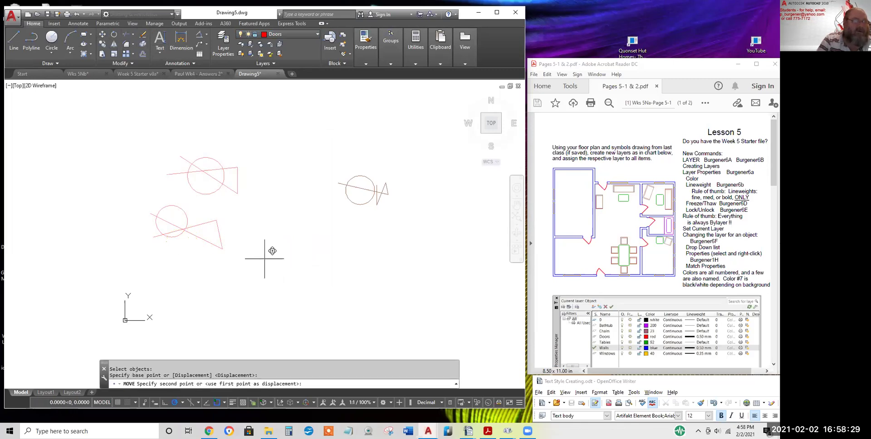
{"action": "left_click", "coordinate": [382, 243]}
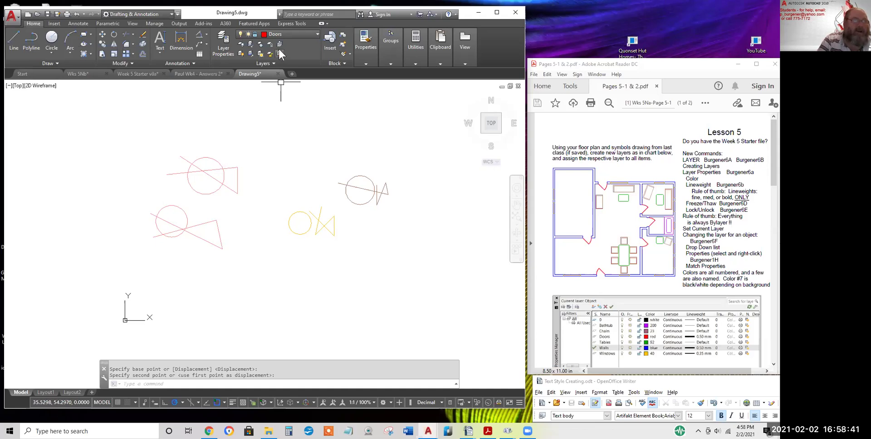
Unlock the Doors layer and try to freeze it while it is current
{"action": "left_click", "coordinate": [287, 34]}
{"action": "left_click", "coordinate": [257, 64]}
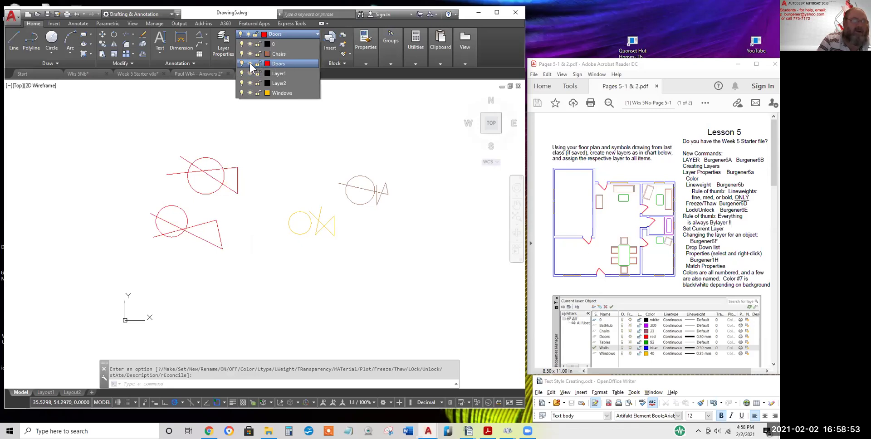
{"action": "left_click", "coordinate": [249, 63]}
{"action": "left_click", "coordinate": [437, 226]}
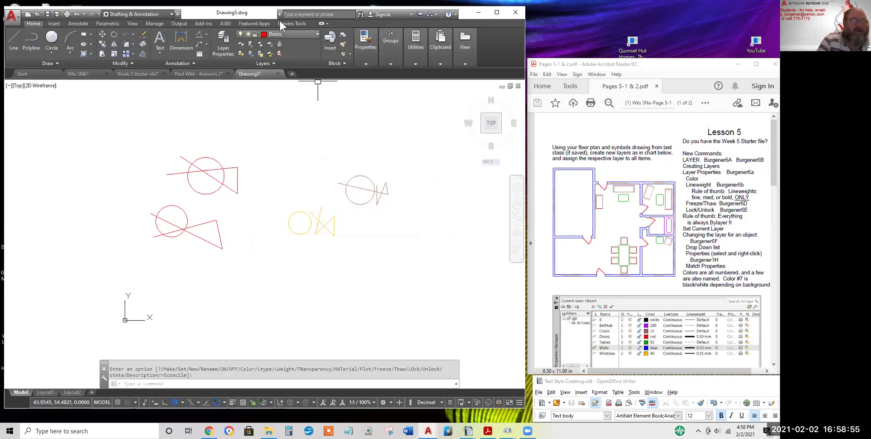
Make Chairs the current layer and freeze the Doors layer
{"action": "left_click", "coordinate": [284, 33]}
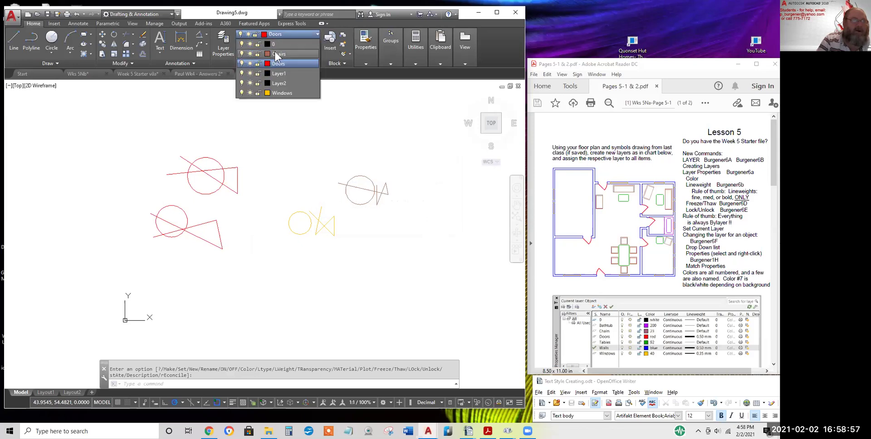
{"action": "left_click", "coordinate": [276, 53]}
{"action": "left_click", "coordinate": [273, 34]}
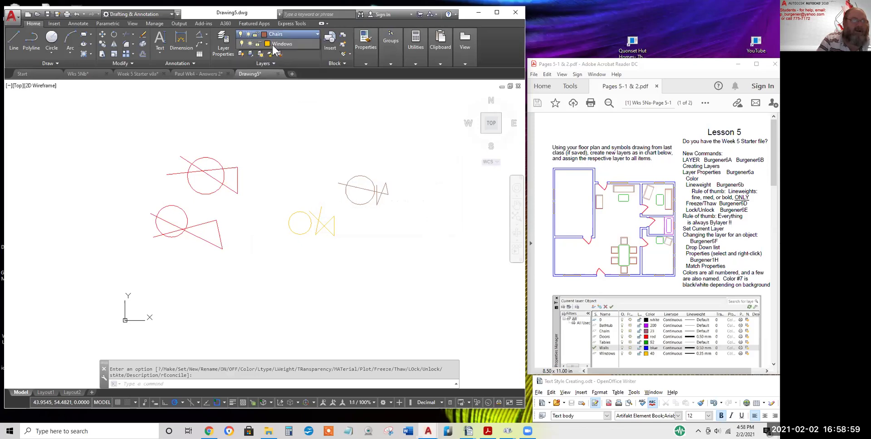
{"action": "left_click", "coordinate": [250, 63]}
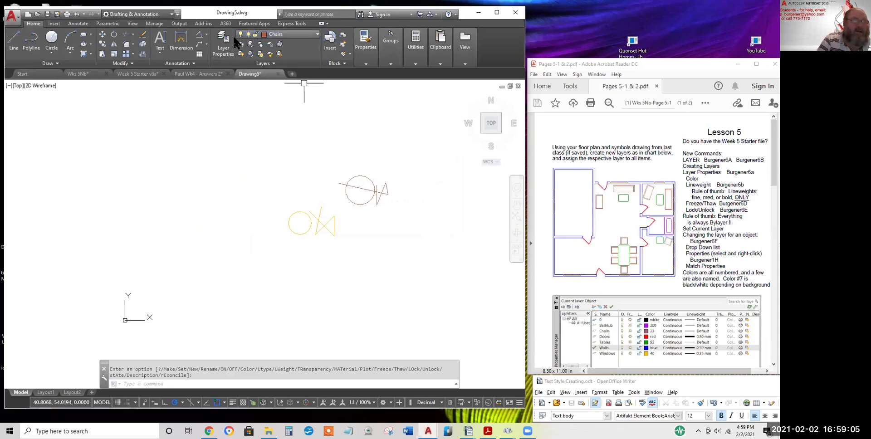
Undo the freezing of the Doors layer and make Windows the current layer by picking one of the yellow objects
{"action": "left_click", "coordinate": [76, 14]}
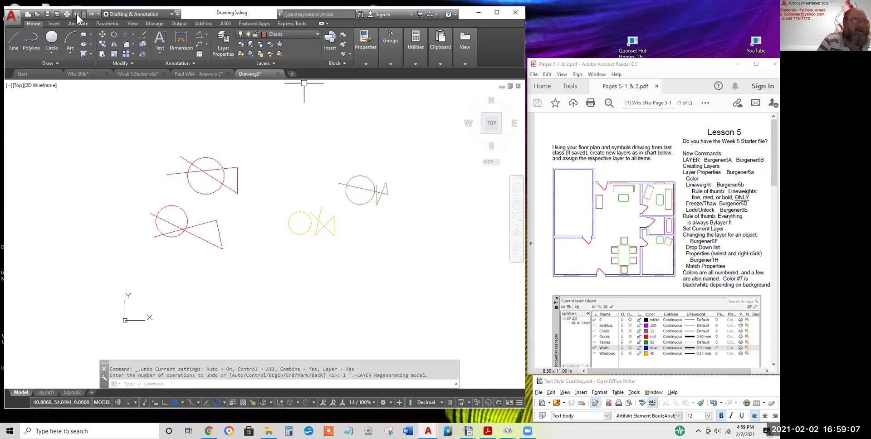
{"action": "left_click", "coordinate": [281, 44]}
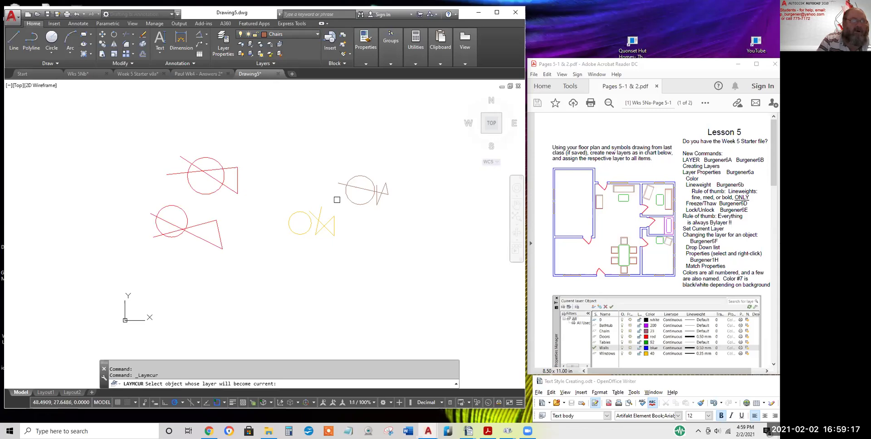
{"action": "left_click", "coordinate": [321, 216]}
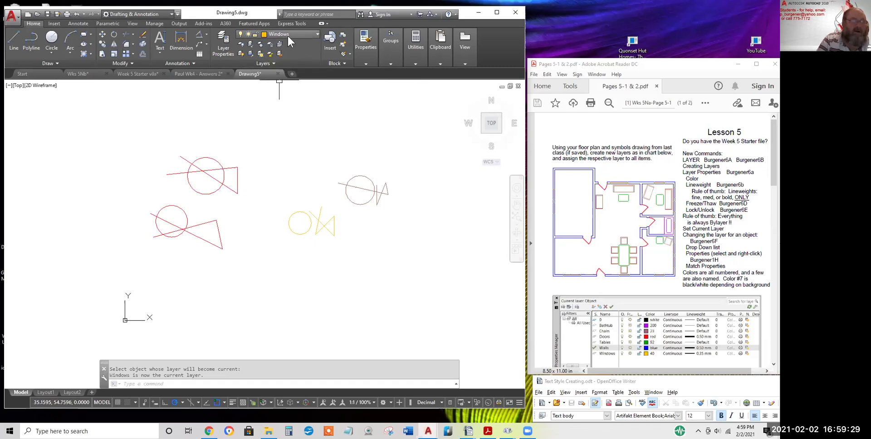
Draw three connected line segments zigzagging across the yellow shapes on the Windows layer
{"action": "left_click", "coordinate": [14, 38]}
{"action": "left_click", "coordinate": [285, 199]}
{"action": "left_click", "coordinate": [327, 255]}
{"action": "left_click", "coordinate": [310, 194]}
{"action": "left_click", "coordinate": [290, 222]}
{"action": "right_click", "coordinate": [293, 288]}
{"action": "left_click", "coordinate": [303, 296]}
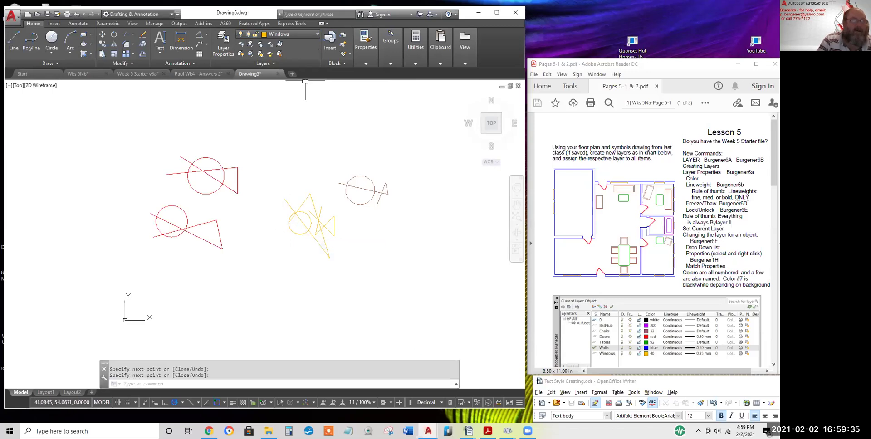
{"action": "left_click", "coordinate": [284, 34]}
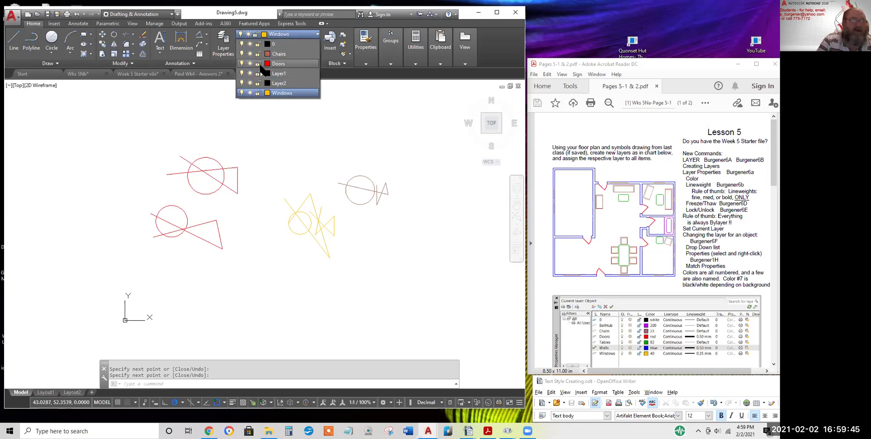
{"action": "left_click", "coordinate": [274, 124]}
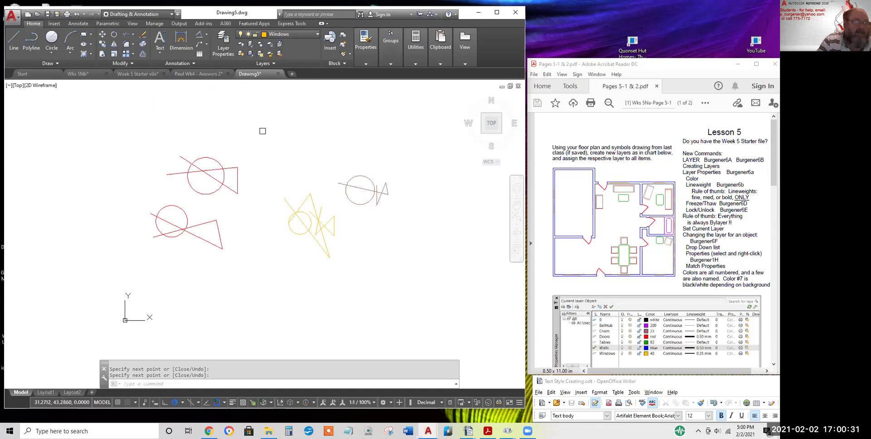
Isolate the Windows layer by picking a yellow line, and unisolate it to restore the other layers
{"action": "left_click", "coordinate": [251, 45]}
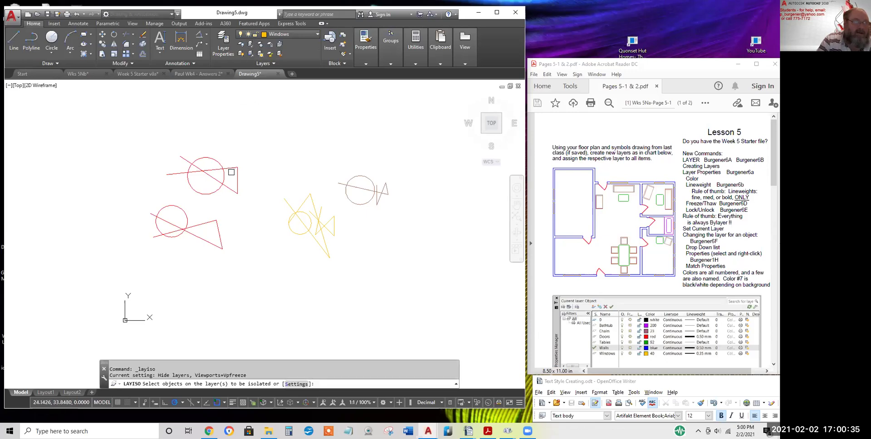
{"action": "left_click", "coordinate": [299, 208]}
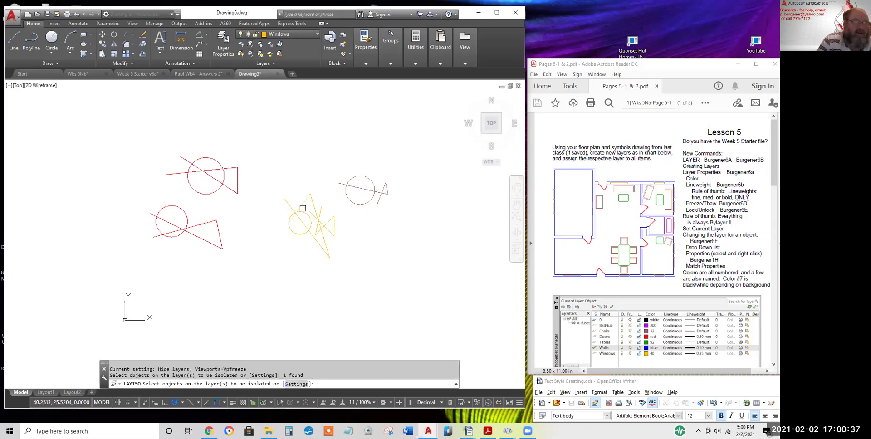
{"action": "right_click", "coordinate": [337, 212]}
{"action": "left_click", "coordinate": [352, 219]}
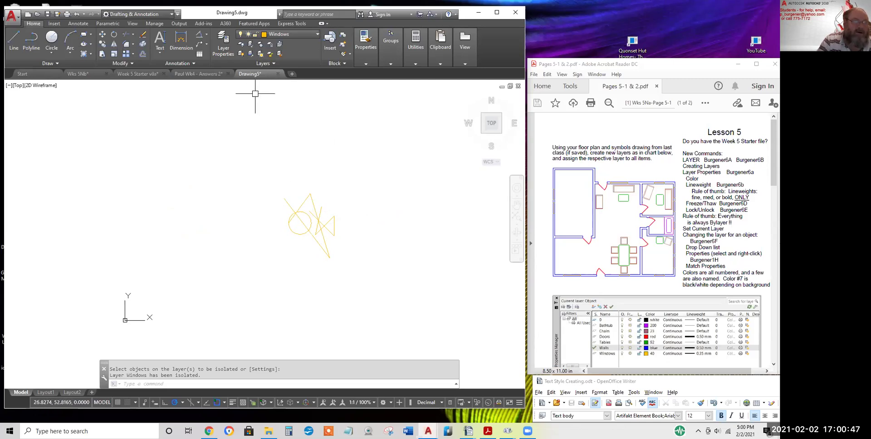
{"action": "left_click", "coordinate": [252, 53]}
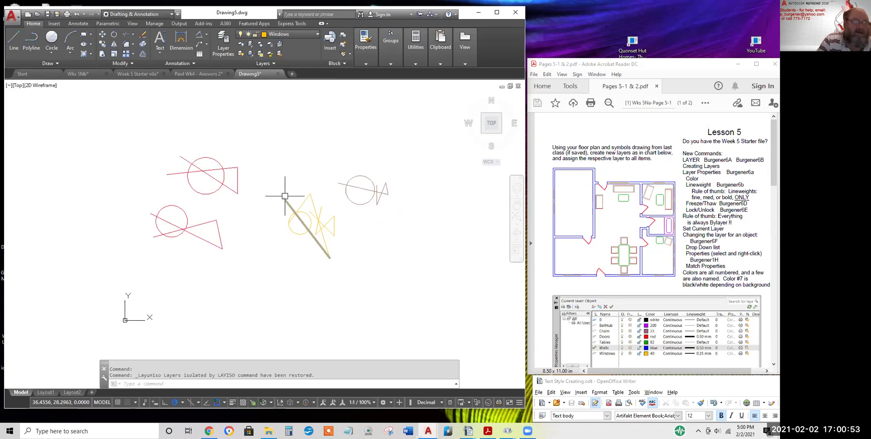
Isolate the Windows layer again using the long yellow line on the right of the zigzag
{"action": "mouse_move", "coordinate": [285, 196]}
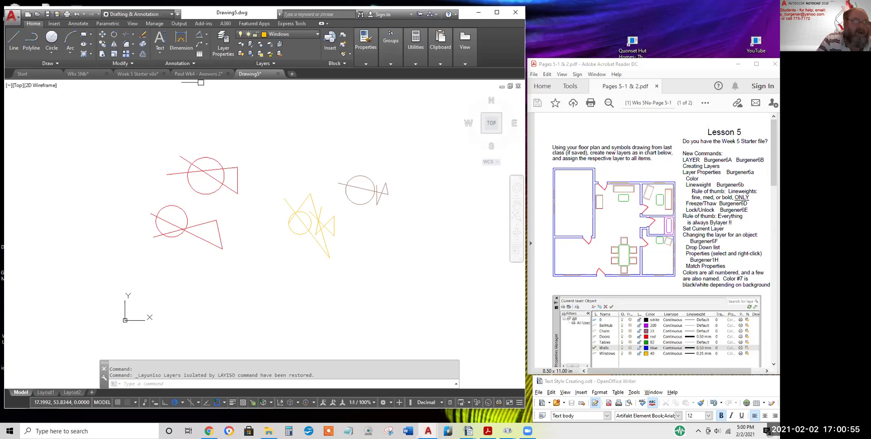
{"action": "mouse_move", "coordinate": [204, 73]}
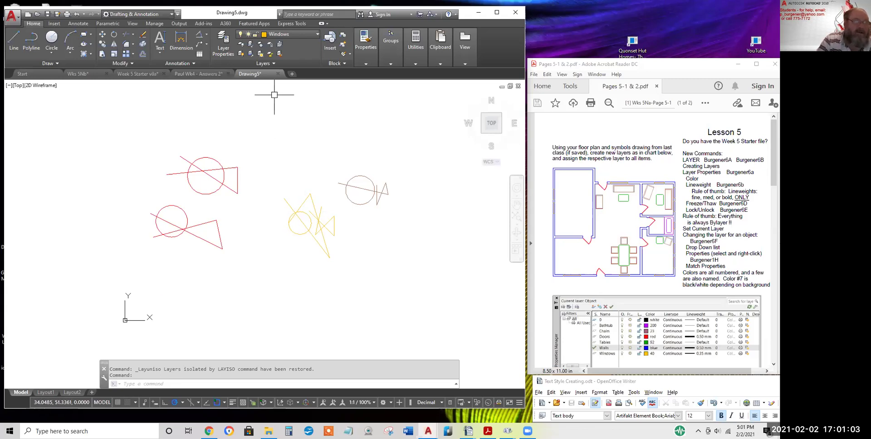
{"action": "left_click", "coordinate": [251, 46]}
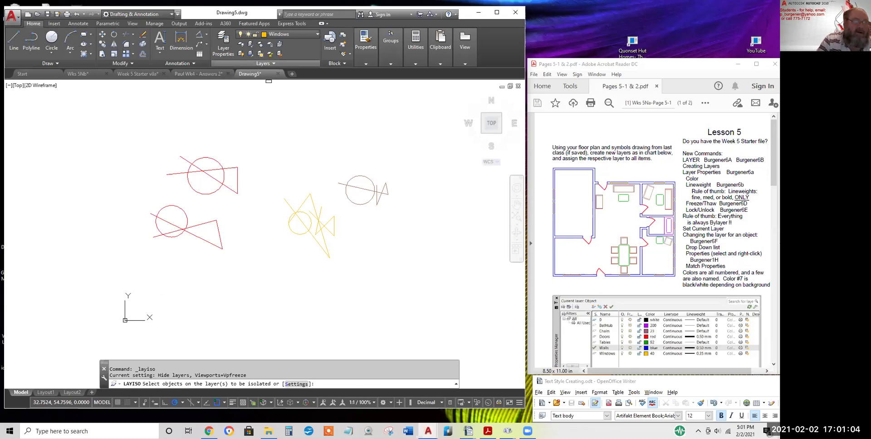
{"action": "left_click", "coordinate": [314, 201]}
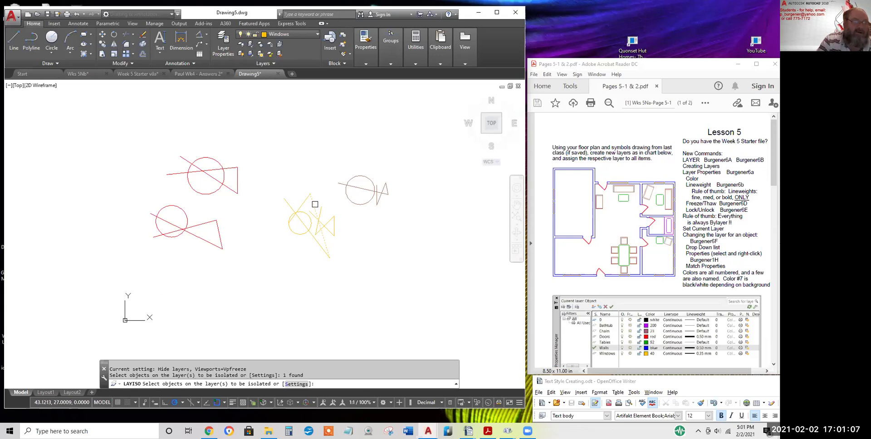
{"action": "right_click", "coordinate": [352, 237]}
{"action": "left_click", "coordinate": [369, 244]}
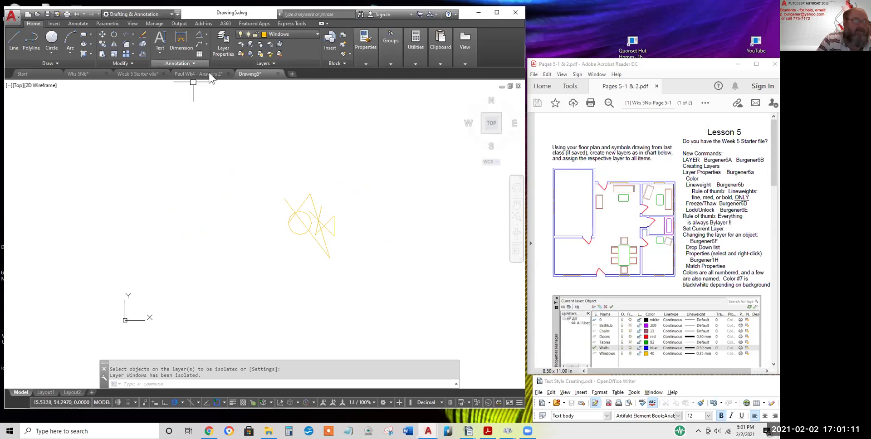
Bring all the yellow objects to the front of the draw order by window-selecting them
{"action": "left_click", "coordinate": [129, 65]}
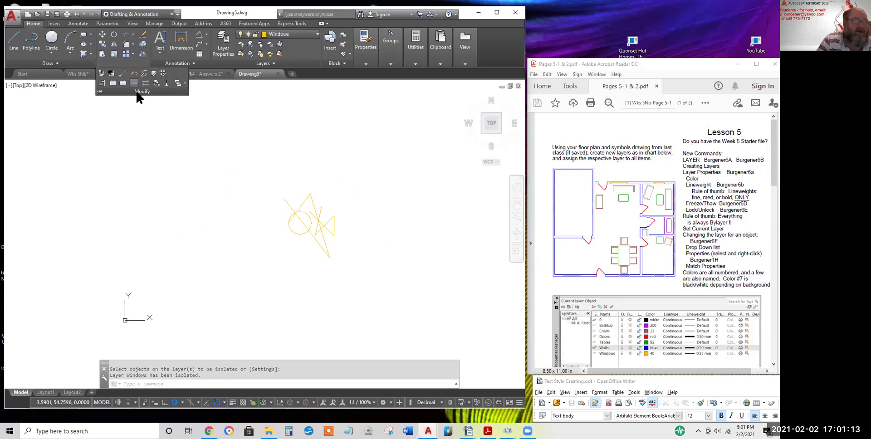
{"action": "left_click", "coordinate": [186, 84]}
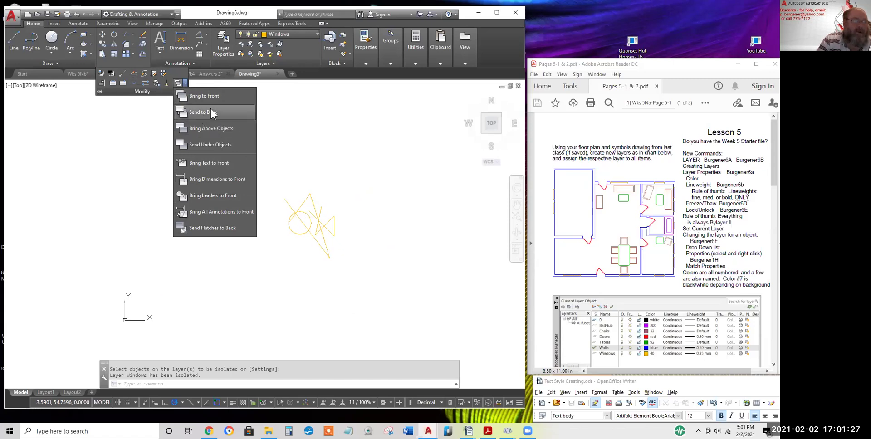
{"action": "left_click", "coordinate": [207, 96]}
{"action": "left_click", "coordinate": [224, 128]}
{"action": "left_click", "coordinate": [408, 331]}
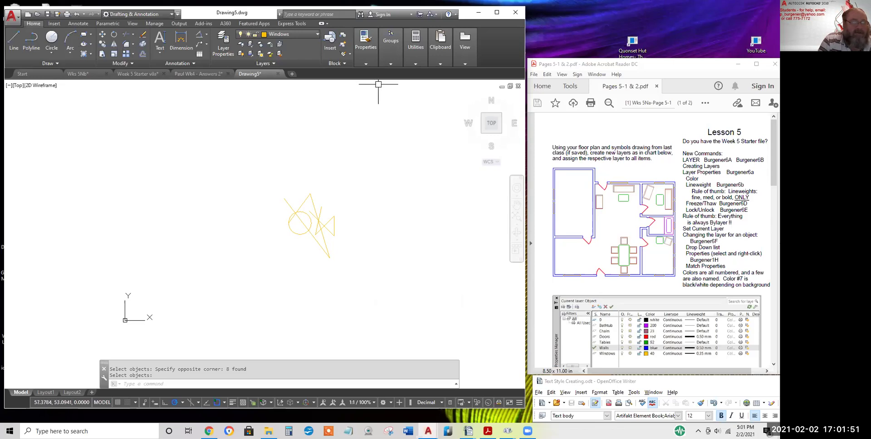
Examine the object color choices, including ByLayer, ByBlock and the index colors, without changing the setting
{"action": "left_click", "coordinate": [365, 64]}
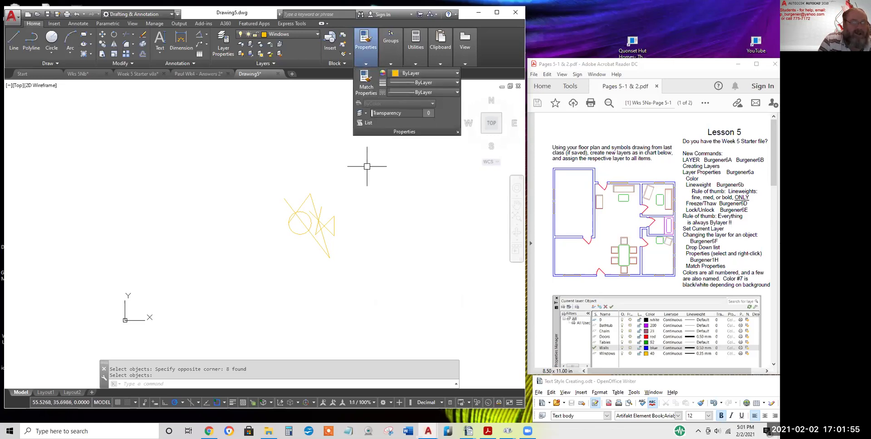
{"action": "left_click", "coordinate": [367, 64]}
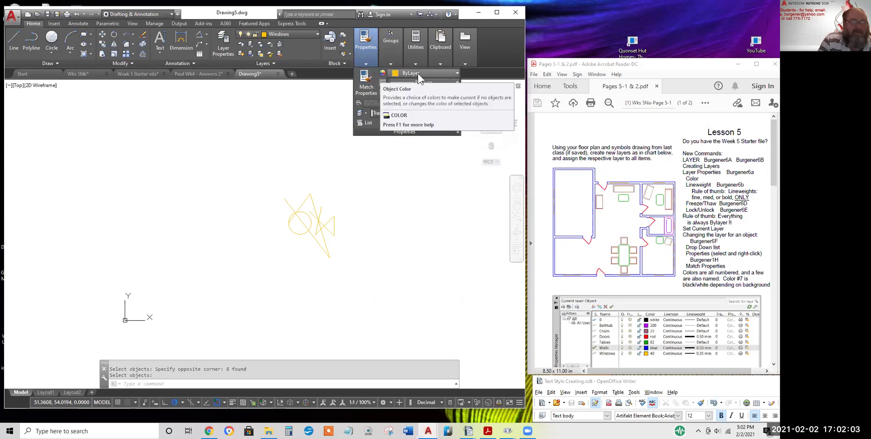
{"action": "left_click", "coordinate": [429, 73]}
{"action": "left_click", "coordinate": [429, 71]}
{"action": "left_click", "coordinate": [429, 72]}
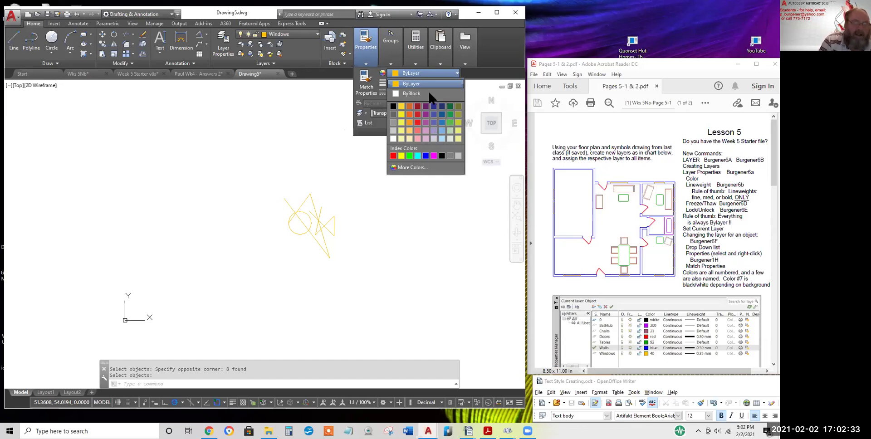
{"action": "left_click", "coordinate": [424, 73]}
{"action": "left_click", "coordinate": [425, 73]}
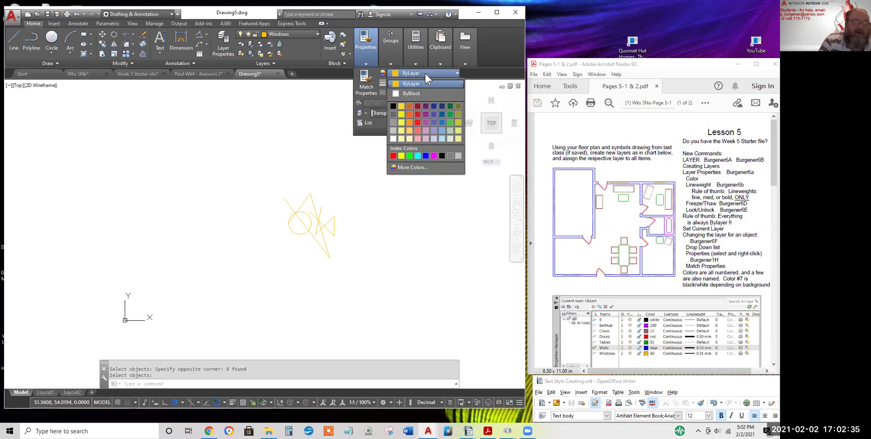
{"action": "left_click", "coordinate": [483, 100]}
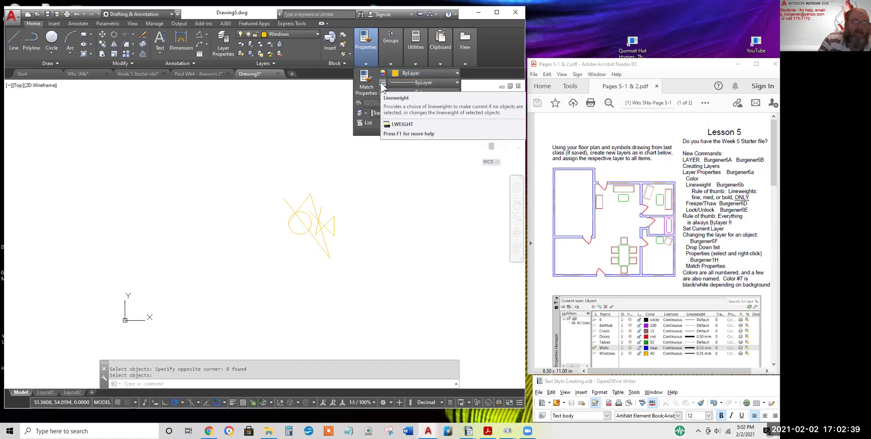
Examine the available object lineweight and linetype choices, leaving both settings at ByLayer
{"action": "left_click", "coordinate": [430, 84]}
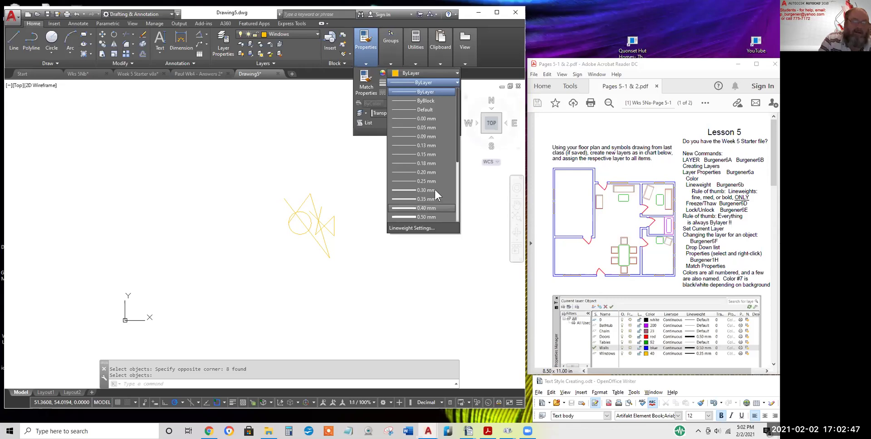
{"action": "left_click", "coordinate": [363, 176]}
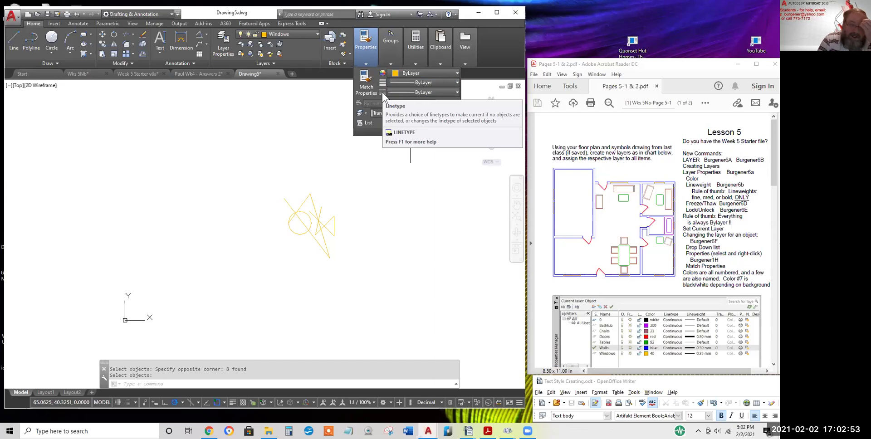
{"action": "left_click", "coordinate": [428, 93]}
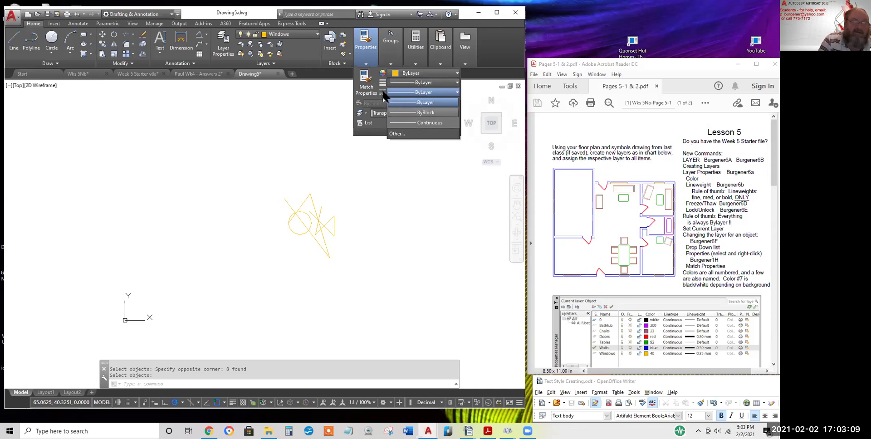
{"action": "left_click", "coordinate": [405, 165]}
Unisolate the Windows layer to restore the hidden red and brown shapes
{"action": "mouse_move", "coordinate": [368, 55]}
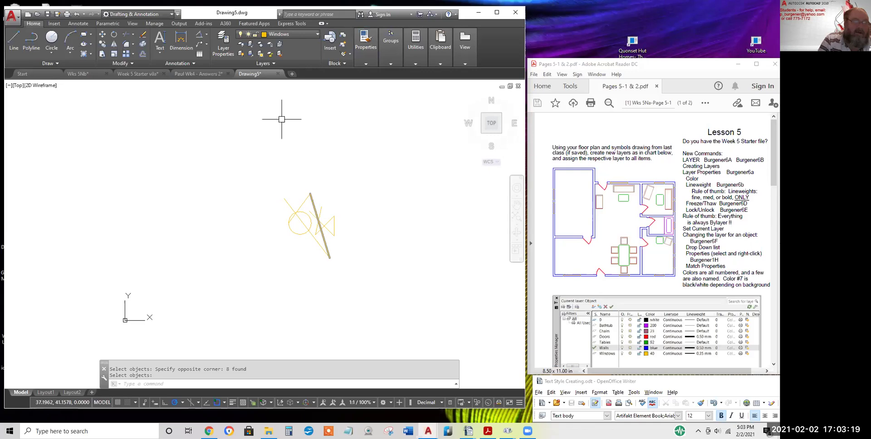
{"action": "left_click", "coordinate": [250, 53]}
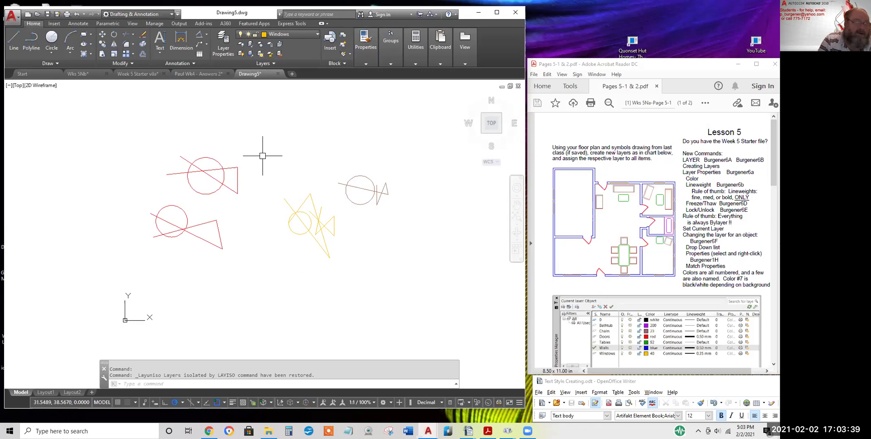
{"action": "left_click", "coordinate": [446, 287]}
{"action": "left_click", "coordinate": [144, 137]}
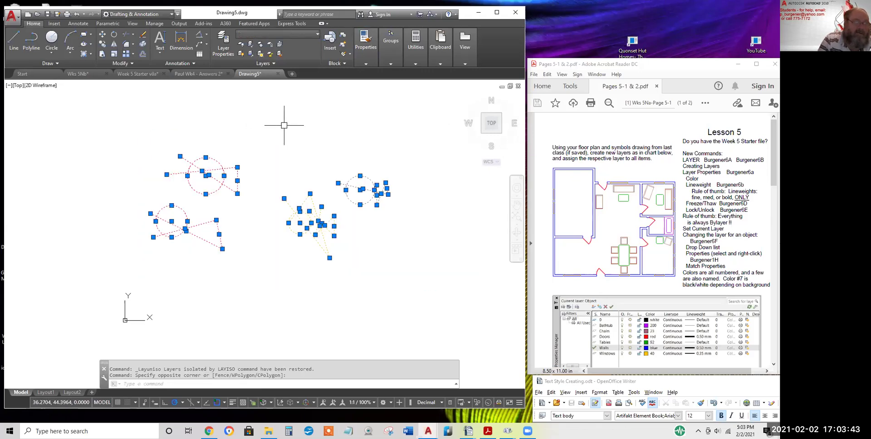
{"action": "key", "text": "Escape"}
{"action": "right_click", "coordinate": [274, 158]}
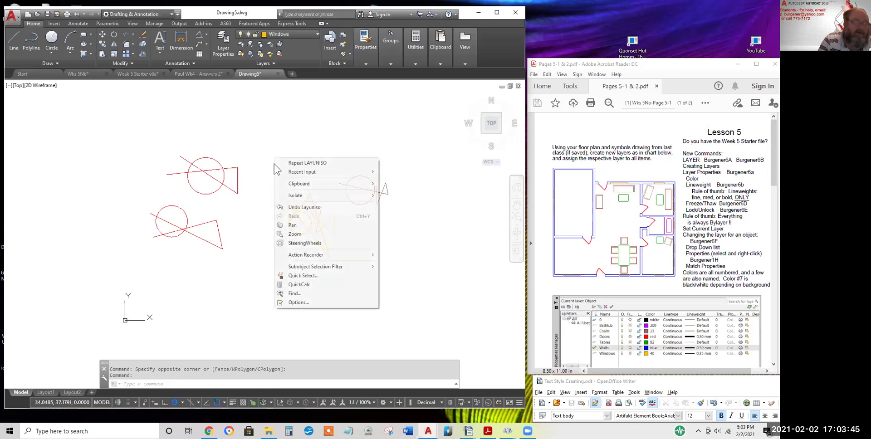
{"action": "left_click", "coordinate": [461, 249]}
{"action": "left_click", "coordinate": [136, 136]}
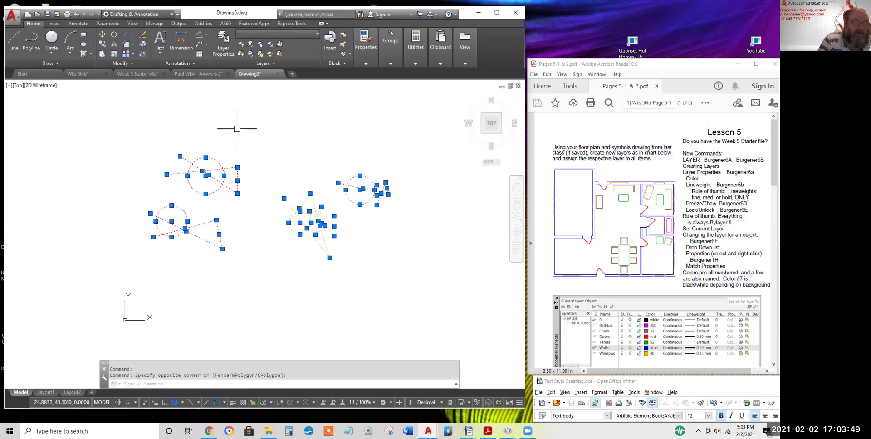
{"action": "key", "text": "Escape"}
{"action": "left_click", "coordinate": [410, 130]}
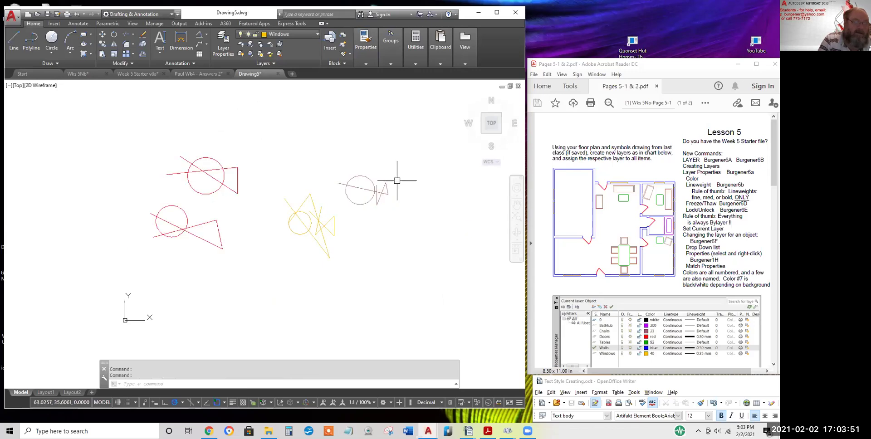
Open the properties of all the drawn shapes and review their color, layer, linetype and lineweight settings
{"action": "left_click", "coordinate": [159, 141]}
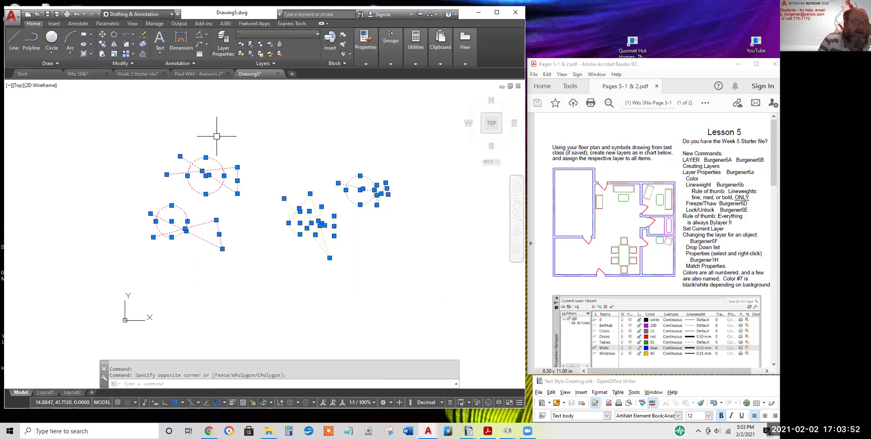
{"action": "right_click", "coordinate": [372, 132]}
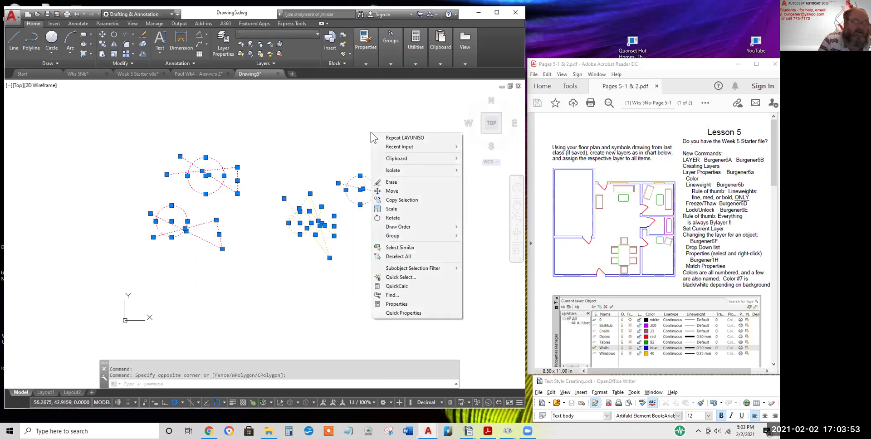
{"action": "left_click", "coordinate": [396, 305]}
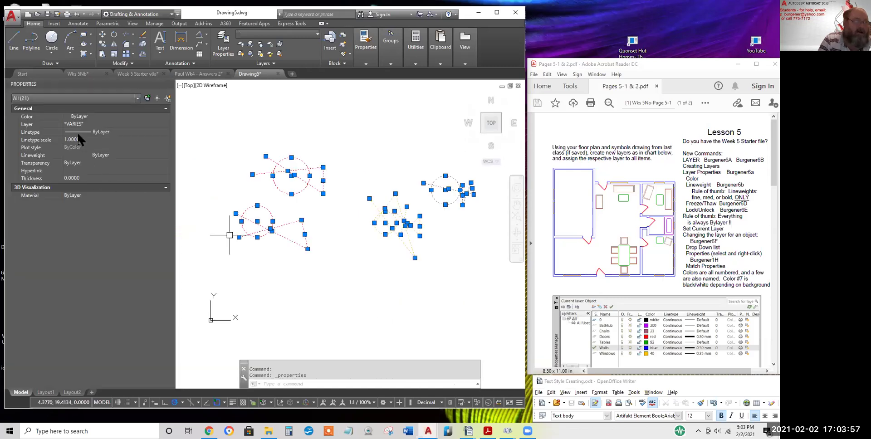
{"action": "left_click", "coordinate": [88, 124]}
{"action": "left_click", "coordinate": [88, 124]}
{"action": "left_click", "coordinate": [88, 124]}
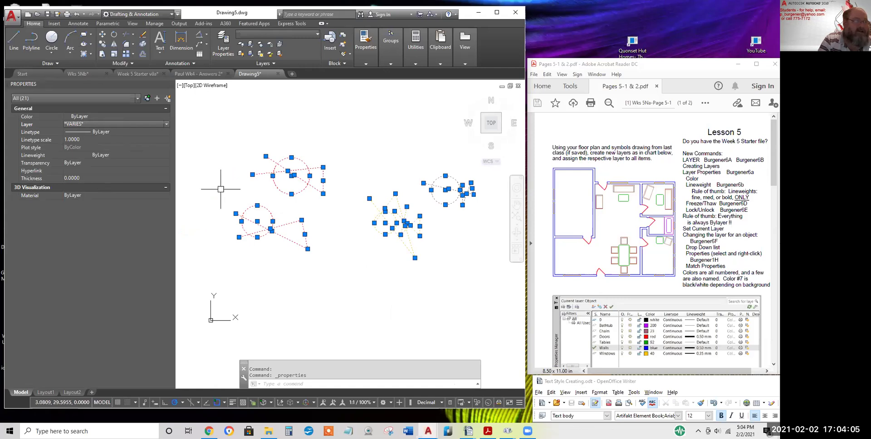
{"action": "left_click", "coordinate": [109, 116]}
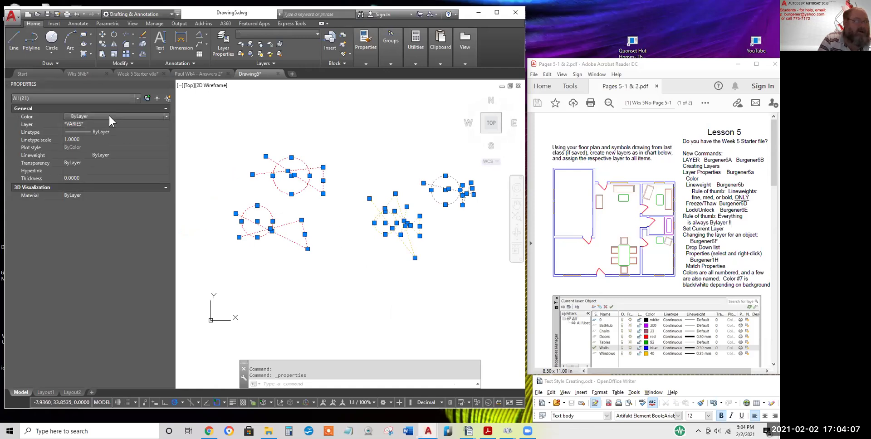
{"action": "left_click", "coordinate": [104, 133]}
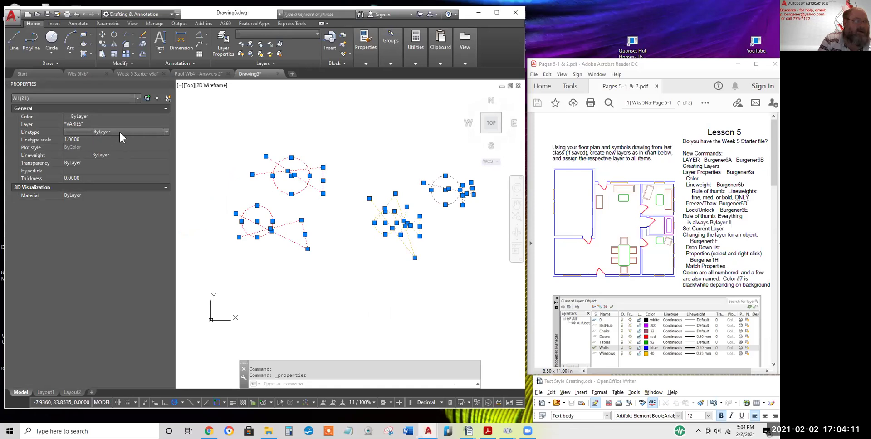
{"action": "left_click", "coordinate": [118, 156]}
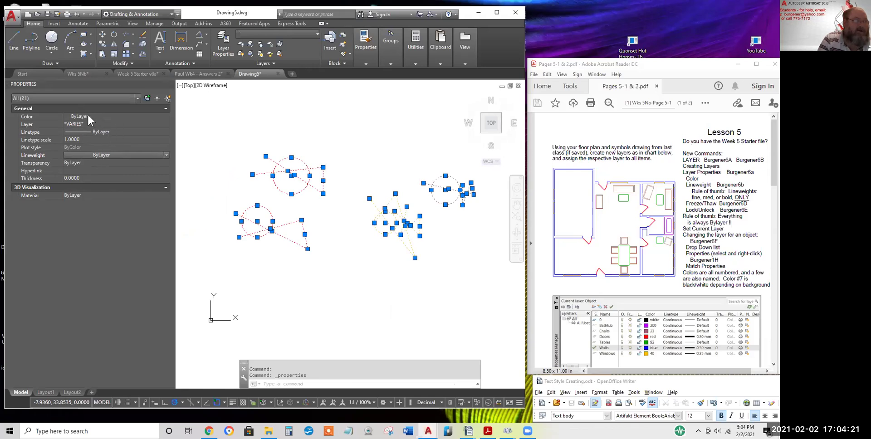
Examine the color and lineweight choices for the selected shapes, leaving both at ByLayer, and clear the selection
{"action": "left_click", "coordinate": [100, 116]}
{"action": "left_click", "coordinate": [99, 116]}
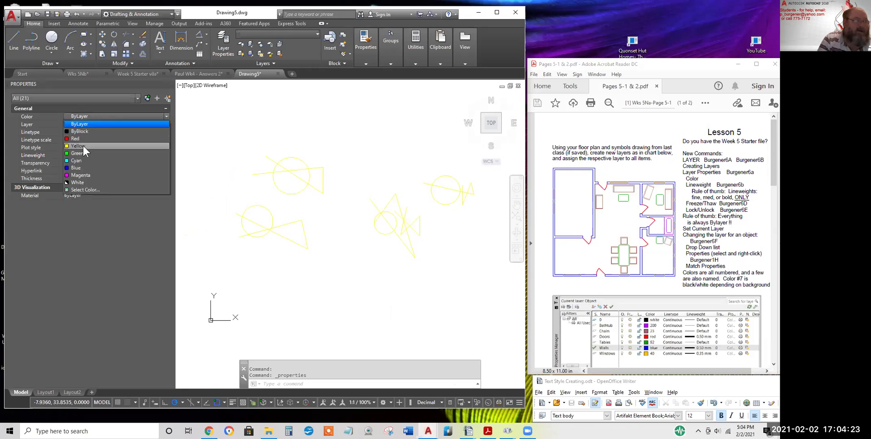
{"action": "left_click", "coordinate": [208, 156]}
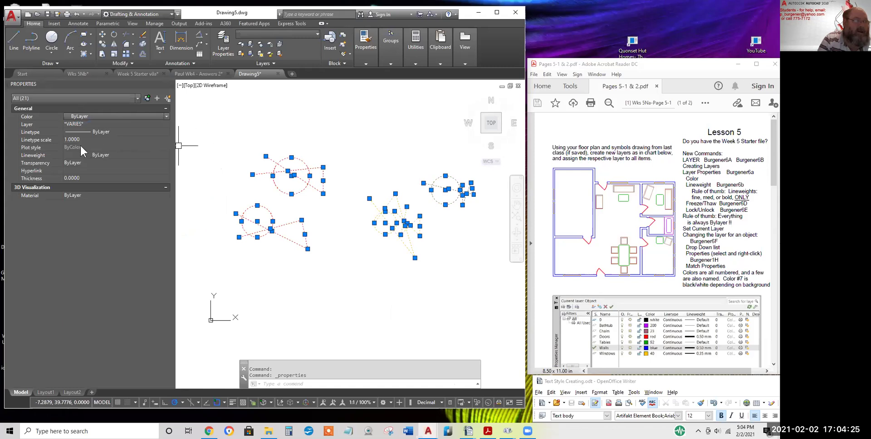
{"action": "left_click", "coordinate": [106, 156]}
{"action": "left_click", "coordinate": [106, 155]}
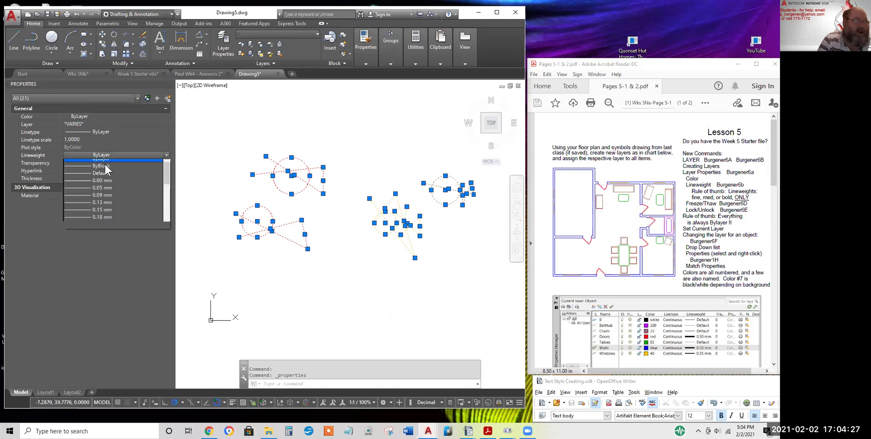
{"action": "left_click", "coordinate": [219, 144]}
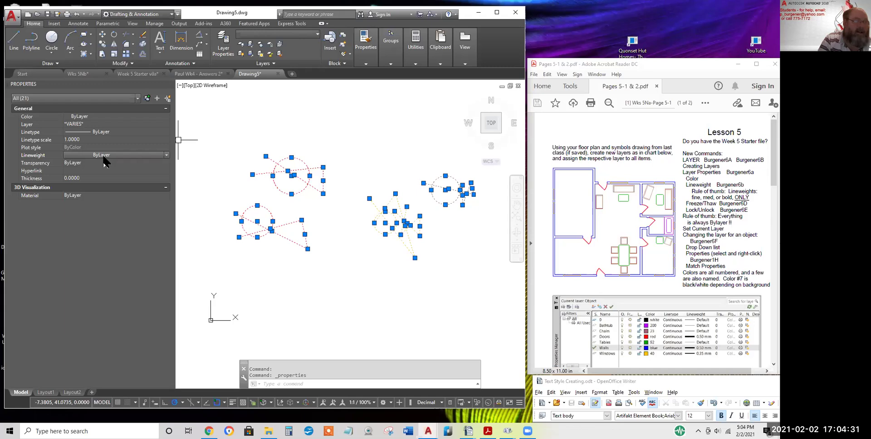
{"action": "left_click", "coordinate": [366, 63]}
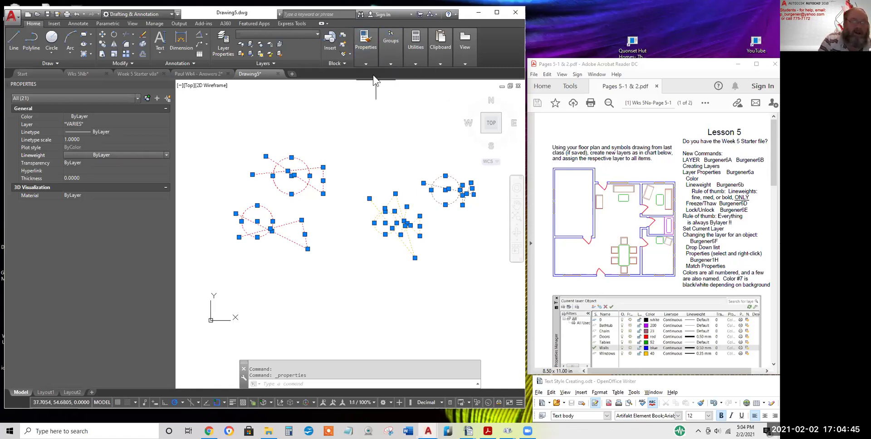
{"action": "left_click", "coordinate": [366, 62]}
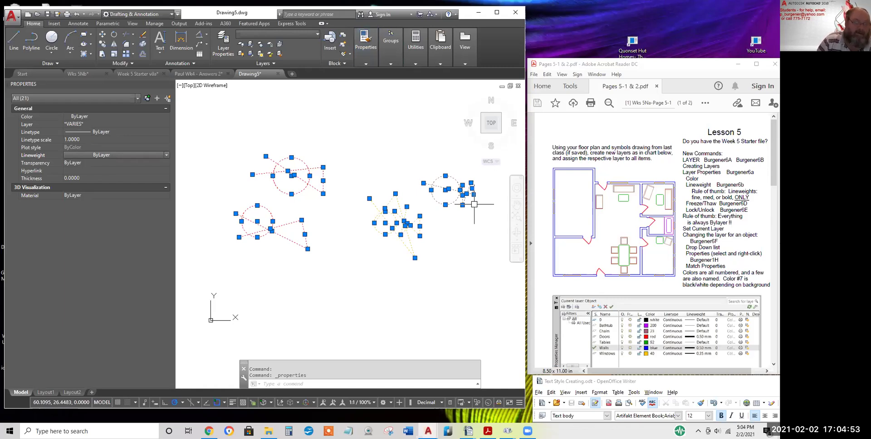
{"action": "key", "text": "Escape"}
{"action": "key", "text": "Escape"}
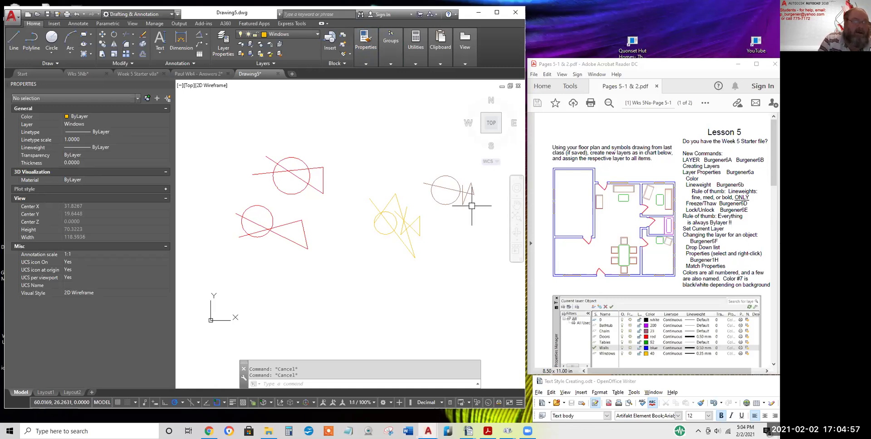
Make layer 0 current and draw two nearly concentric circles above the upper red shape, the outer about 10.9 in radius
{"action": "left_click", "coordinate": [282, 37]}
{"action": "left_click", "coordinate": [277, 43]}
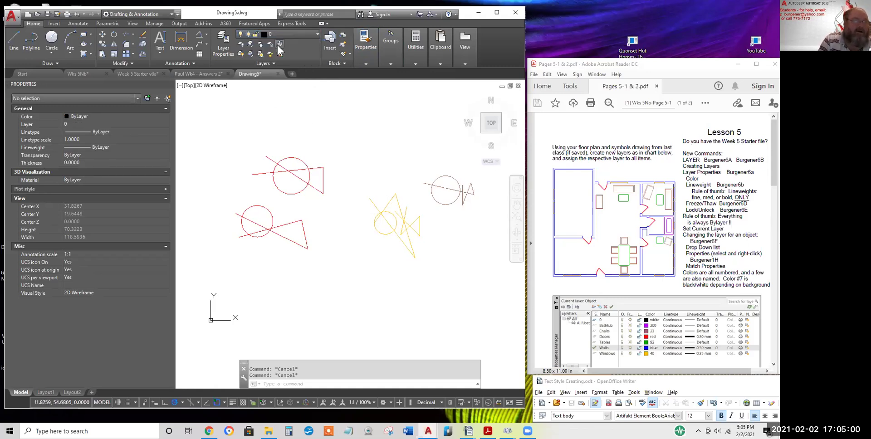
{"action": "left_click", "coordinate": [51, 37]}
{"action": "left_click", "coordinate": [304, 133]}
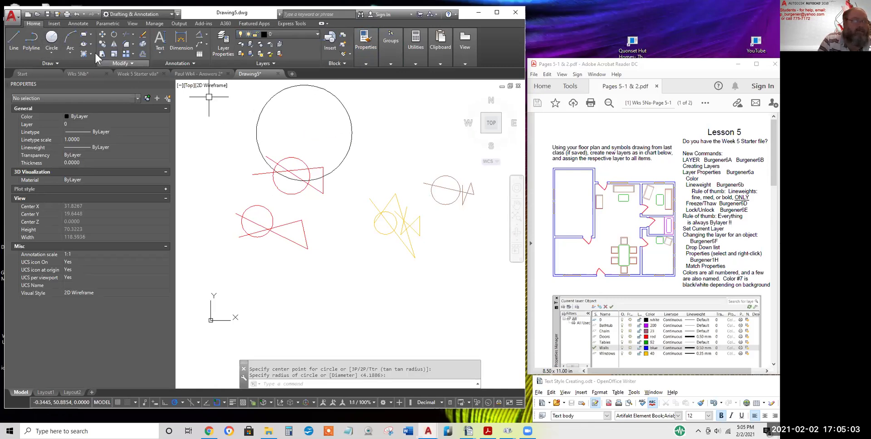
{"action": "left_click", "coordinate": [51, 37]}
{"action": "left_click", "coordinate": [304, 130]}
{"action": "left_click", "coordinate": [334, 146]}
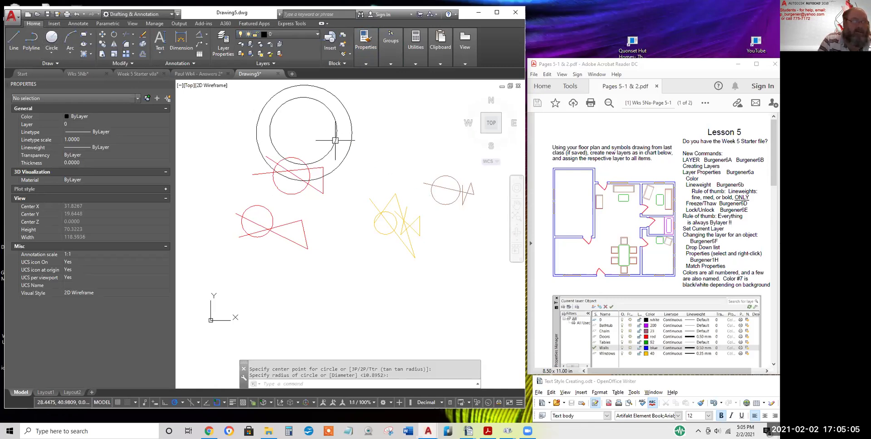
Draw a zigzag of four connected line segments across the two black circles
{"action": "left_click", "coordinate": [14, 40]}
{"action": "left_click", "coordinate": [226, 109]}
{"action": "left_click", "coordinate": [417, 109]}
{"action": "left_click", "coordinate": [181, 132]}
{"action": "left_click", "coordinate": [417, 141]}
{"action": "left_click", "coordinate": [321, 109]}
{"action": "right_click", "coordinate": [372, 160]}
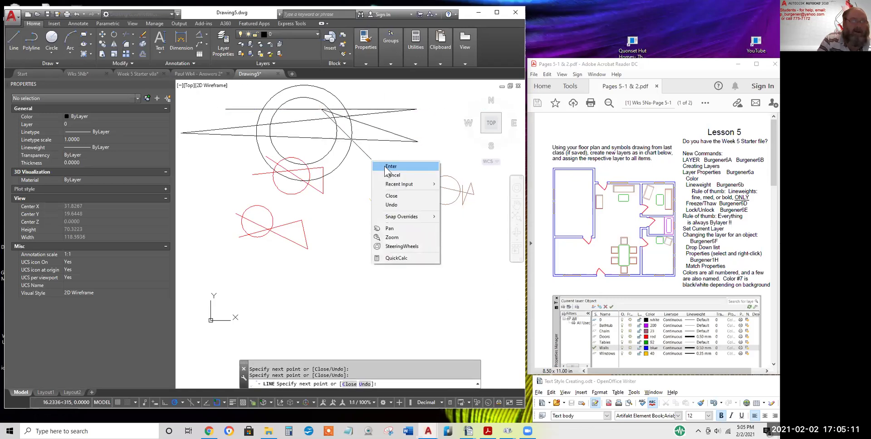
{"action": "left_click", "coordinate": [386, 168]}
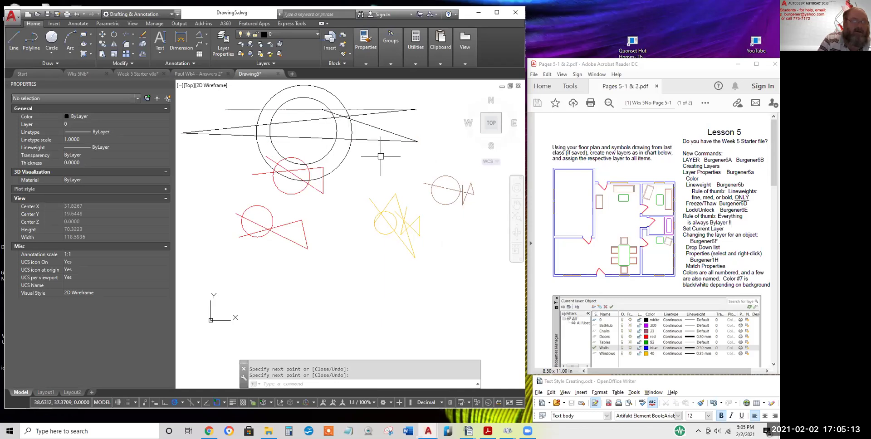
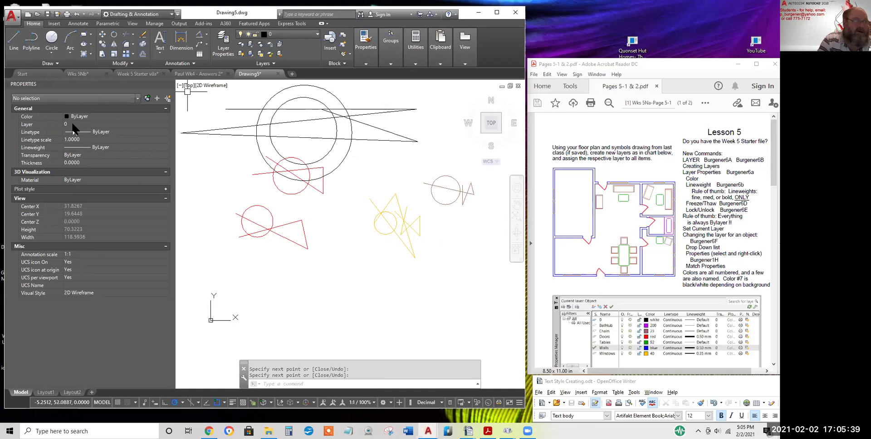
Move the black circles and lines to the Windows layer through their object properties, and undo the change
{"action": "left_click", "coordinate": [397, 155]}
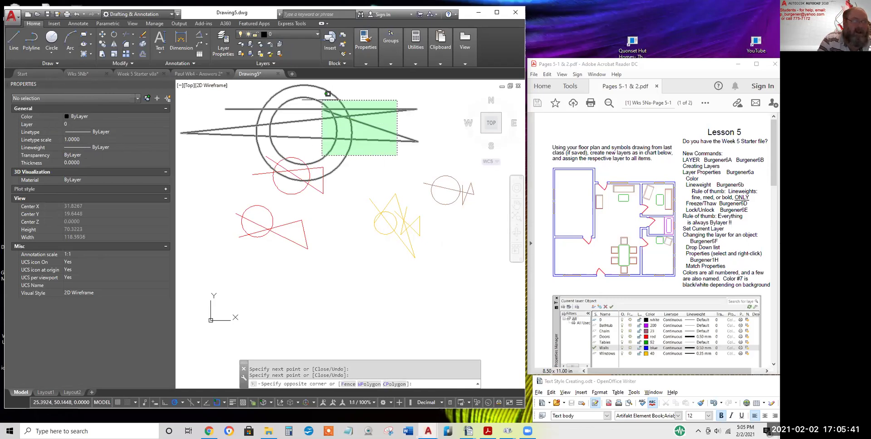
{"action": "left_click", "coordinate": [322, 91]}
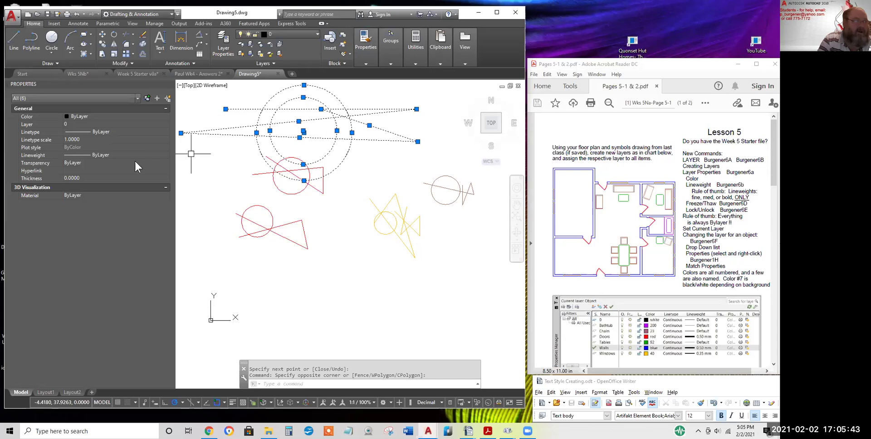
{"action": "left_click", "coordinate": [76, 123]}
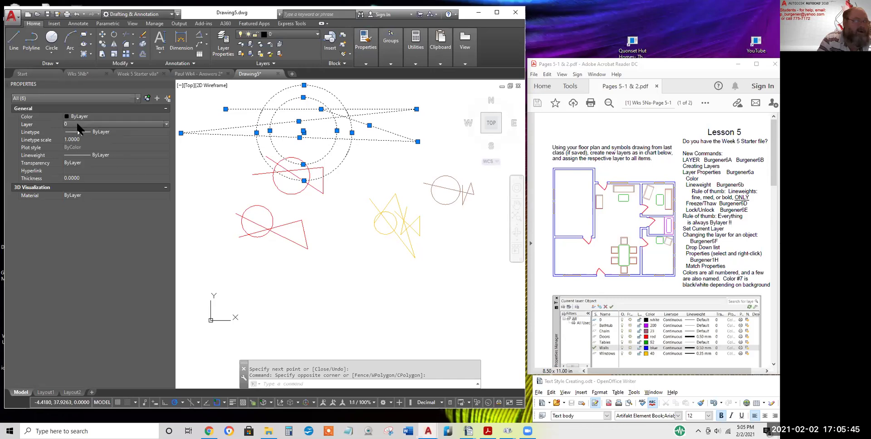
{"action": "left_click", "coordinate": [77, 123]}
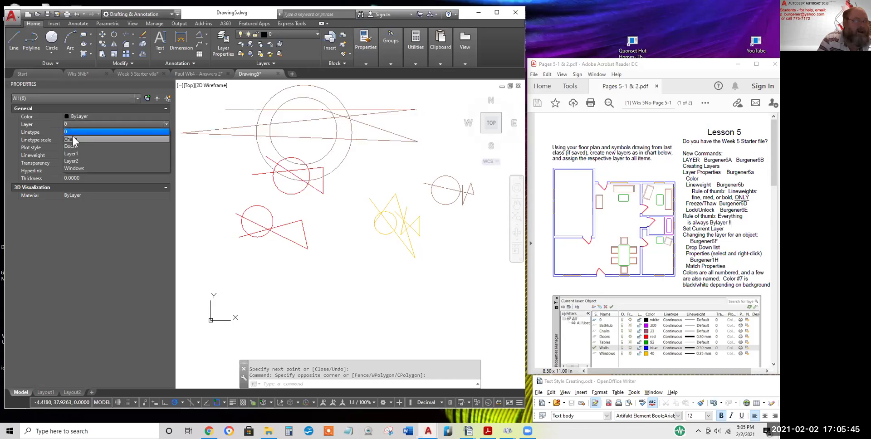
{"action": "left_click", "coordinate": [76, 167]}
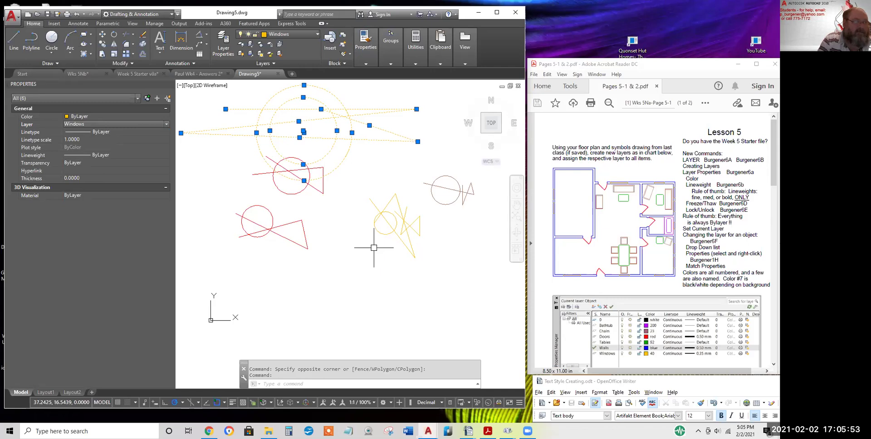
{"action": "key", "text": "Escape"}
{"action": "key", "text": "Escape"}
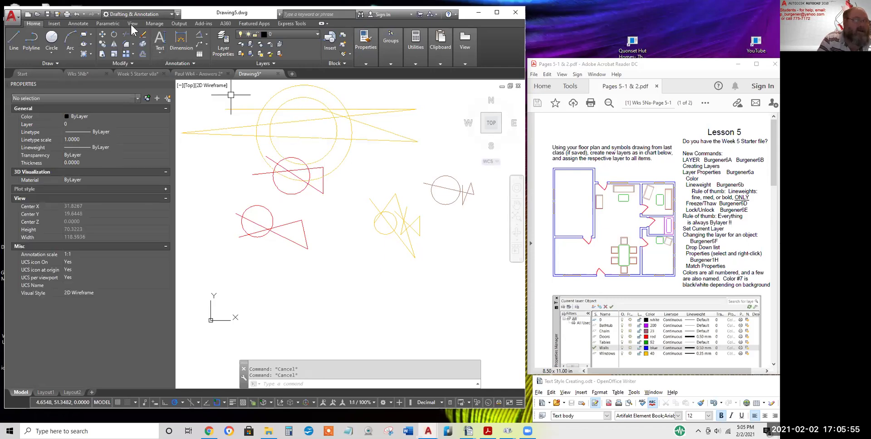
{"action": "left_click", "coordinate": [76, 14]}
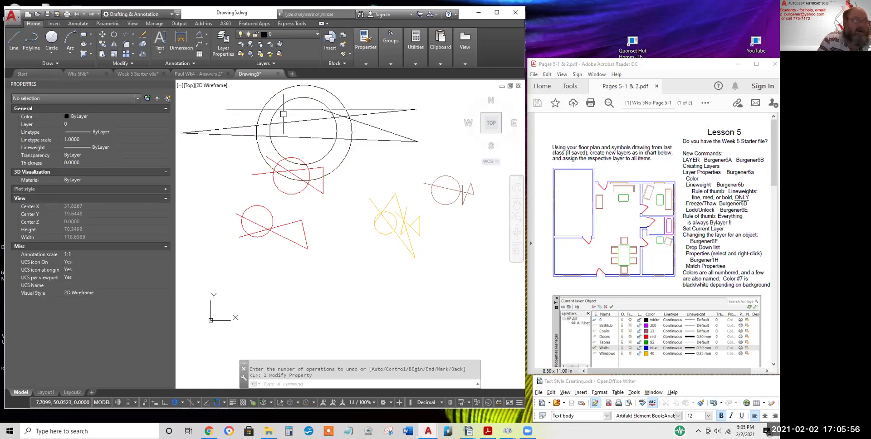
Reassign the black circles and lines to the Windows layer with the layer control, and undo the reassignment
{"action": "left_click", "coordinate": [386, 154]}
{"action": "left_click", "coordinate": [312, 97]}
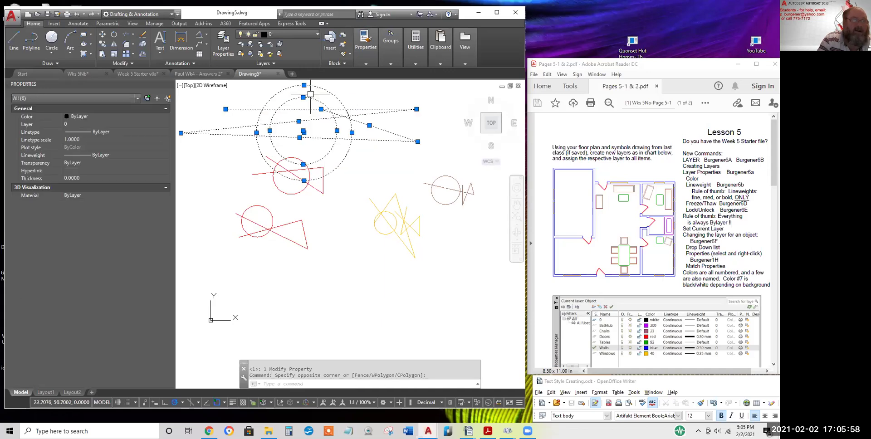
{"action": "left_click", "coordinate": [297, 36]}
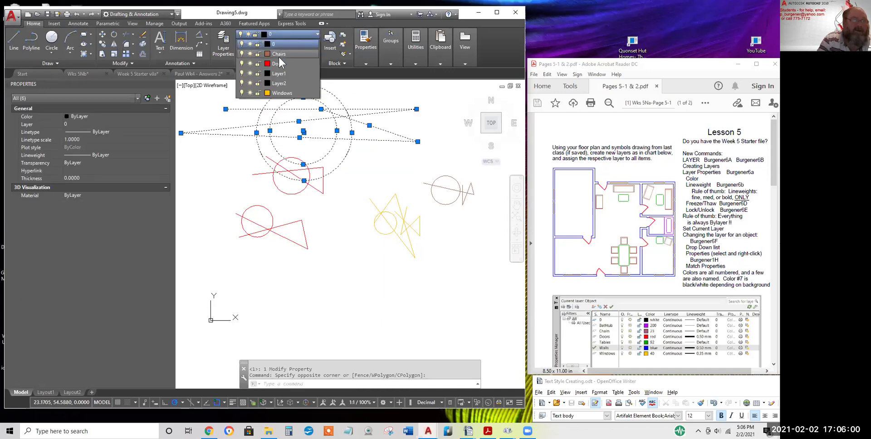
{"action": "left_click", "coordinate": [283, 93]}
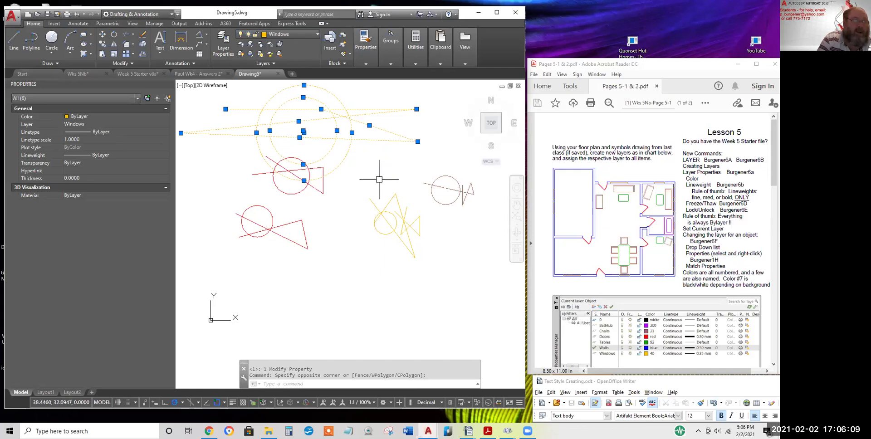
{"action": "left_click", "coordinate": [76, 15]}
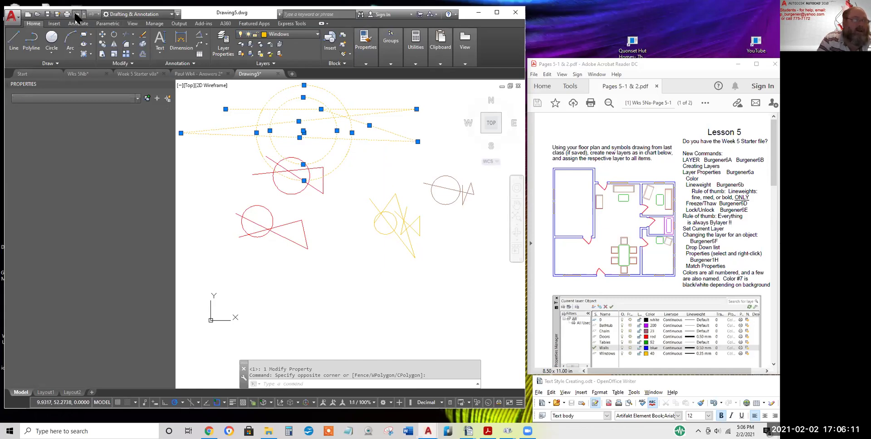
Use Match Properties to copy the lower red shape's properties onto the black circles and zigzag lines above
{"action": "left_click", "coordinate": [368, 58]}
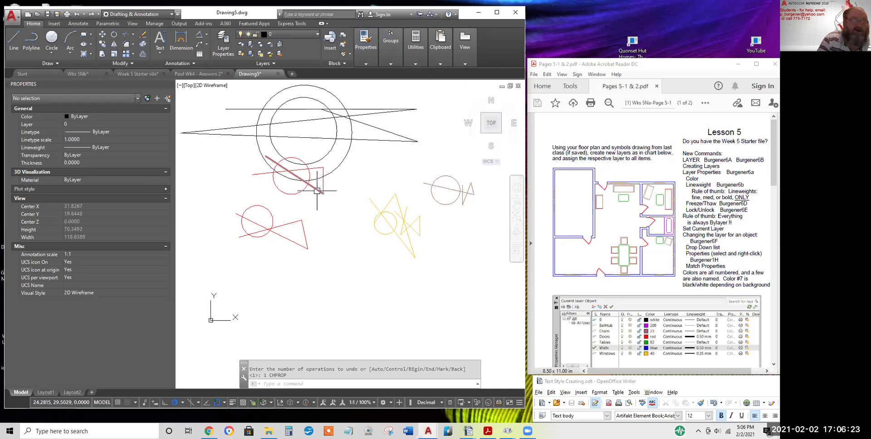
{"action": "mouse_move", "coordinate": [366, 45]}
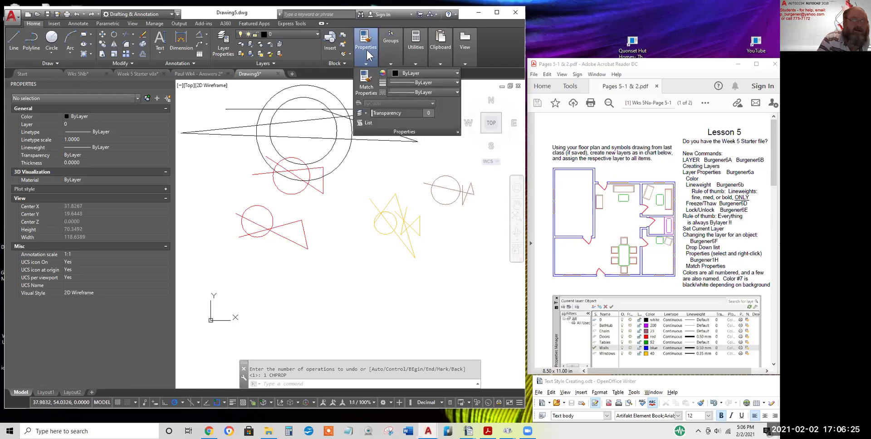
{"action": "left_click", "coordinate": [368, 86]}
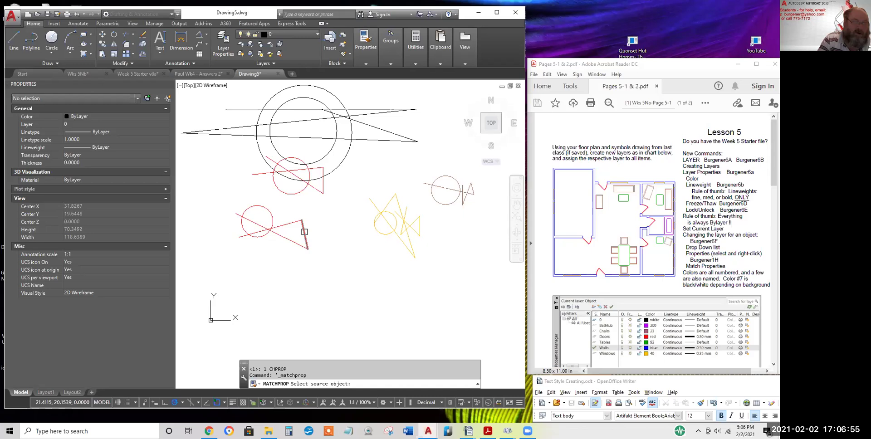
{"action": "left_click", "coordinate": [305, 232]}
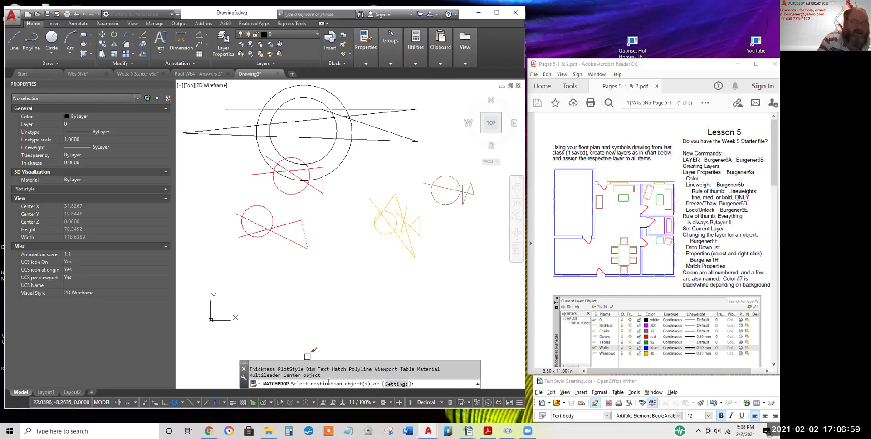
{"action": "left_click", "coordinate": [384, 160]}
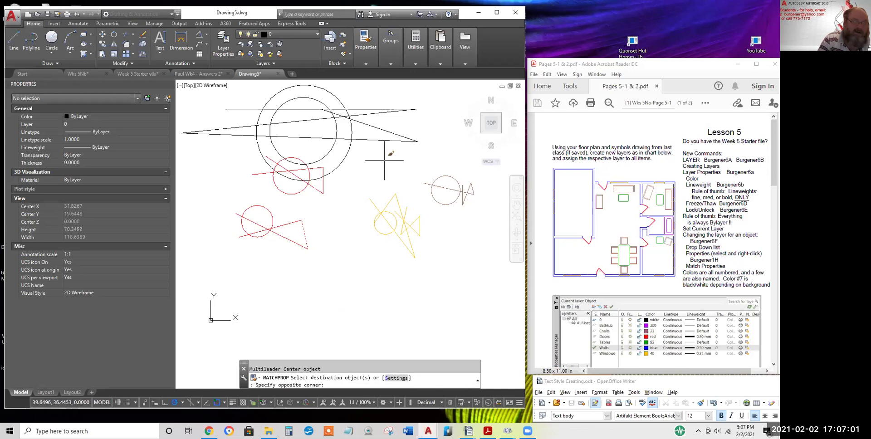
{"action": "left_click", "coordinate": [321, 89]}
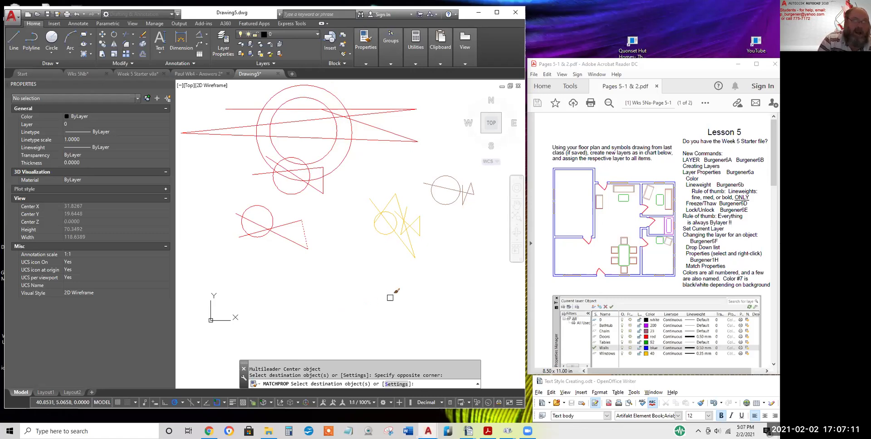
{"action": "left_click", "coordinate": [363, 53]}
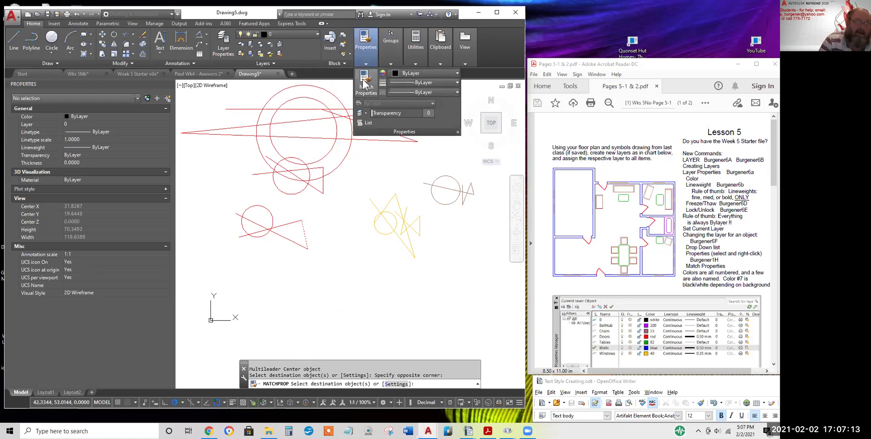
{"action": "left_click", "coordinate": [80, 122]}
{"action": "left_click", "coordinate": [80, 121]}
{"action": "left_click", "coordinate": [80, 121]}
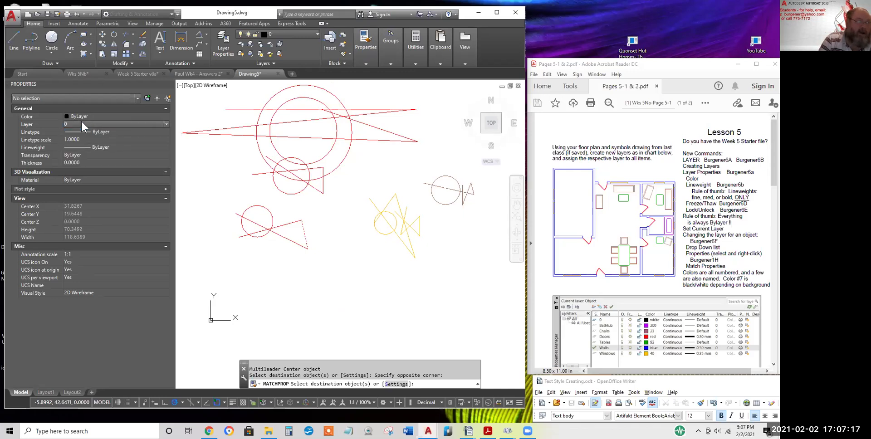
{"action": "left_click", "coordinate": [291, 33]}
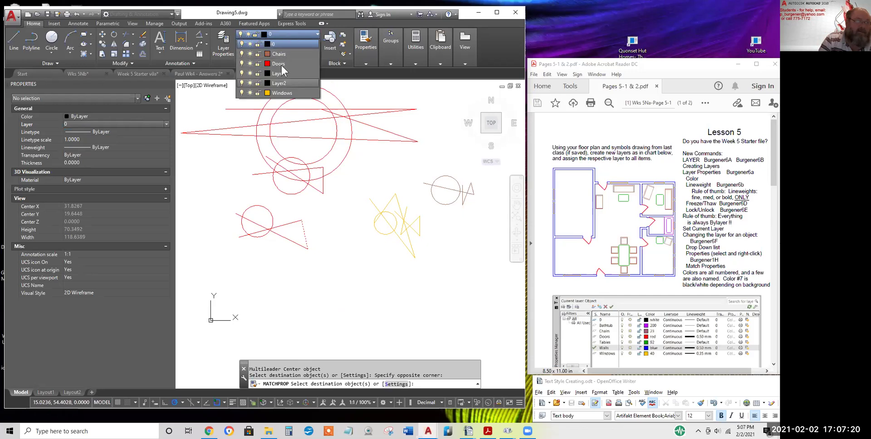
{"action": "left_click", "coordinate": [290, 34]}
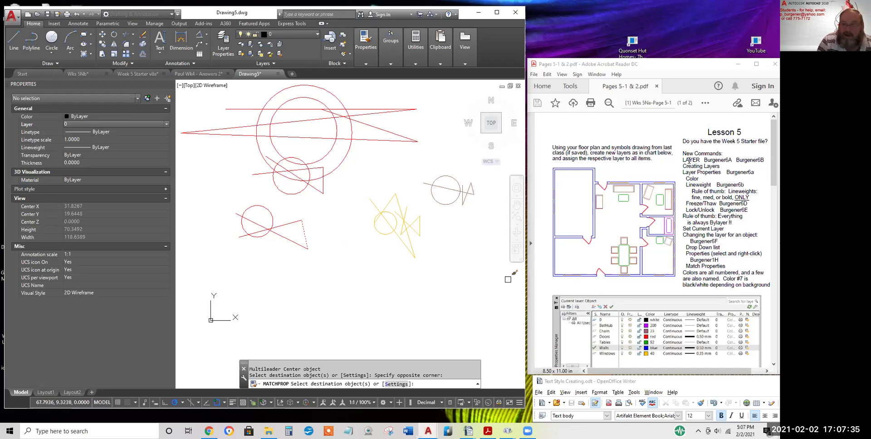
Review the Lesson 5 command notes in the PDF, from creating layers through changing an object's layer to color numbering and Color #7
{"action": "left_click_drag", "start_coordinate": [683, 167], "coordinate": [754, 173]}
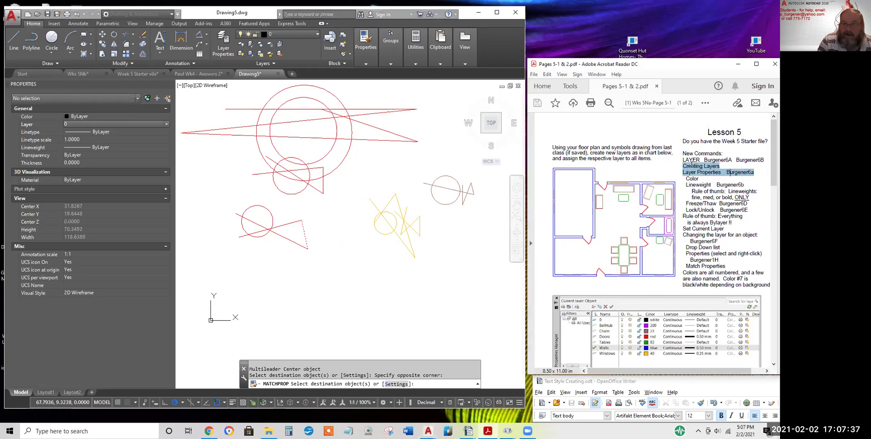
{"action": "left_click_drag", "start_coordinate": [701, 180], "coordinate": [747, 203]}
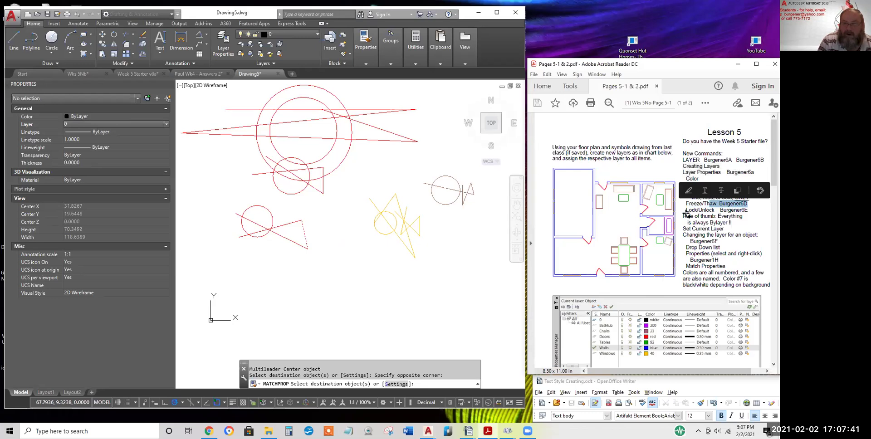
{"action": "mouse_move", "coordinate": [687, 210]}
{"action": "left_mouse_down"}
{"action": "mouse_move", "coordinate": [703, 210]}
{"action": "mouse_move", "coordinate": [687, 210]}
{"action": "left_mouse_up"}
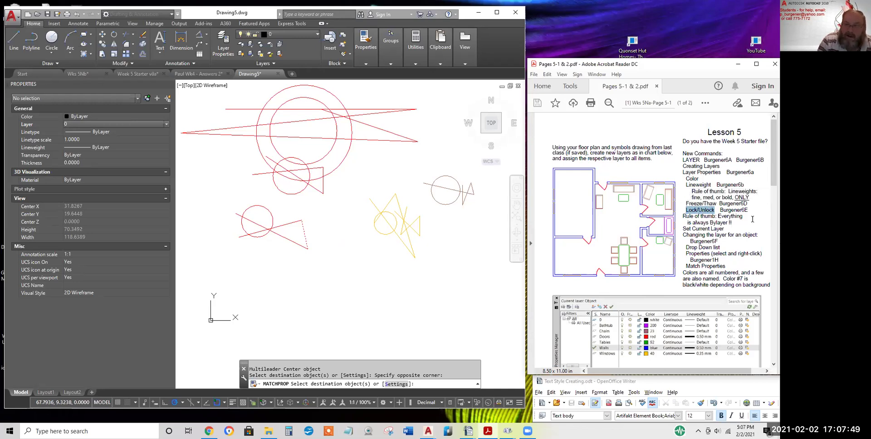
{"action": "mouse_move", "coordinate": [735, 223]}
{"action": "left_mouse_down"}
{"action": "mouse_move", "coordinate": [709, 222]}
{"action": "mouse_move", "coordinate": [728, 222]}
{"action": "left_mouse_up"}
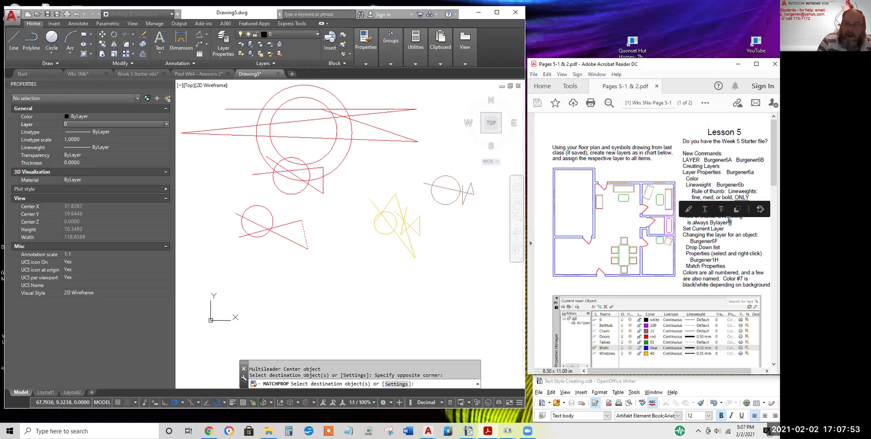
{"action": "left_click_drag", "start_coordinate": [686, 223], "coordinate": [751, 235]}
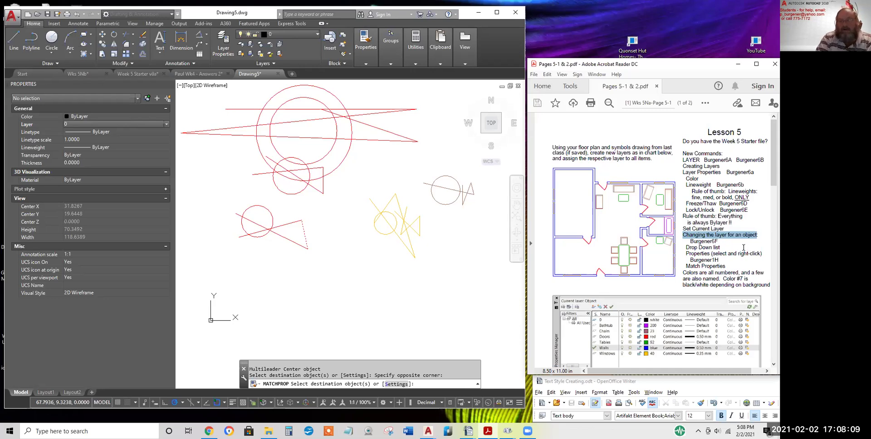
{"action": "left_click_drag", "start_coordinate": [727, 253], "coordinate": [687, 248]}
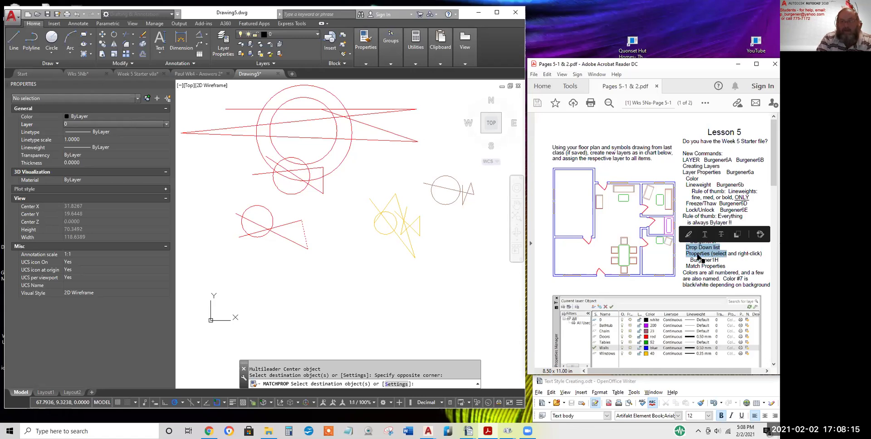
{"action": "left_click_drag", "start_coordinate": [686, 266], "coordinate": [726, 265]}
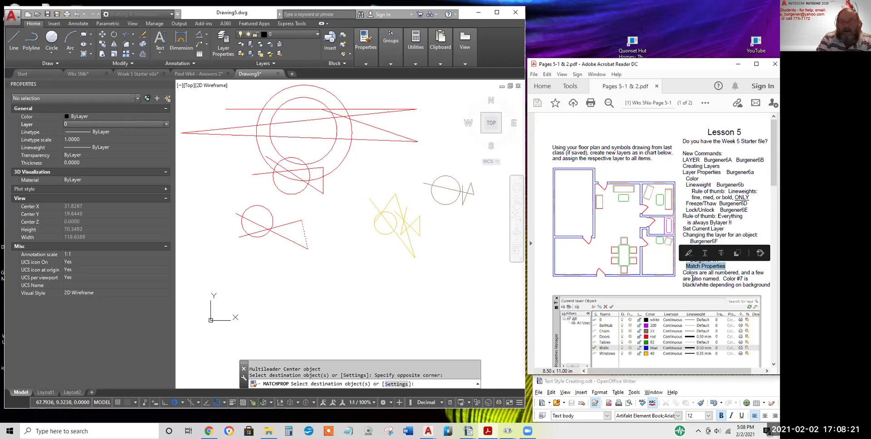
{"action": "left_click_drag", "start_coordinate": [684, 273], "coordinate": [756, 274]}
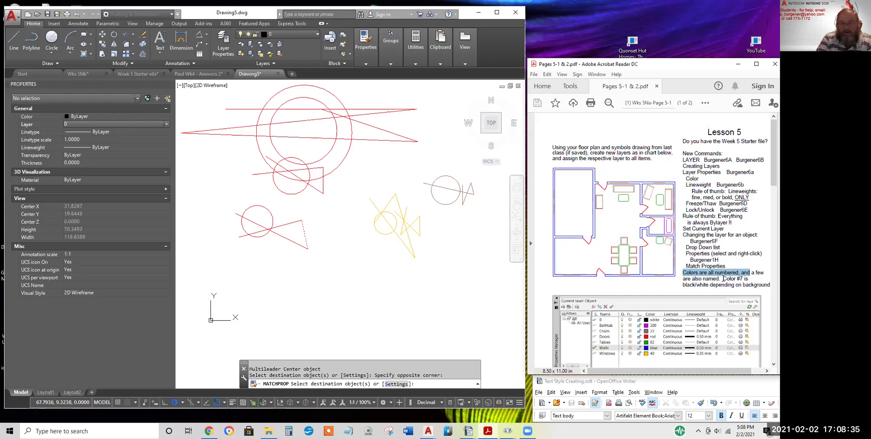
{"action": "left_click_drag", "start_coordinate": [724, 279], "coordinate": [758, 286]}
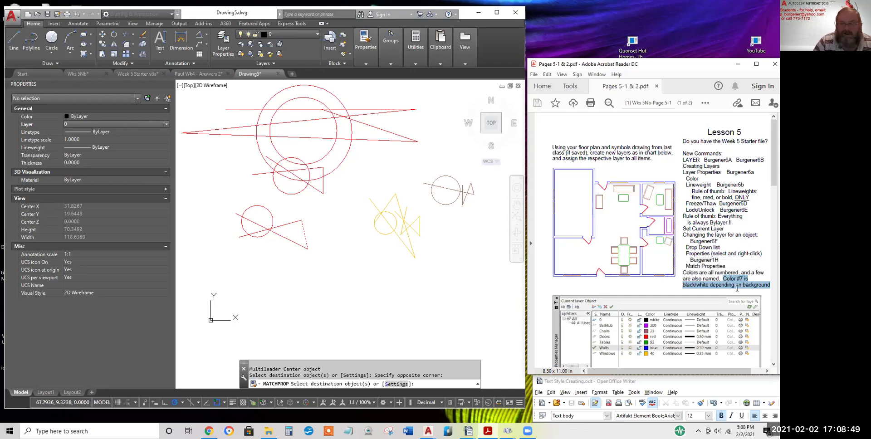
End the active Match Properties command in the drawing
{"action": "left_click", "coordinate": [402, 274]}
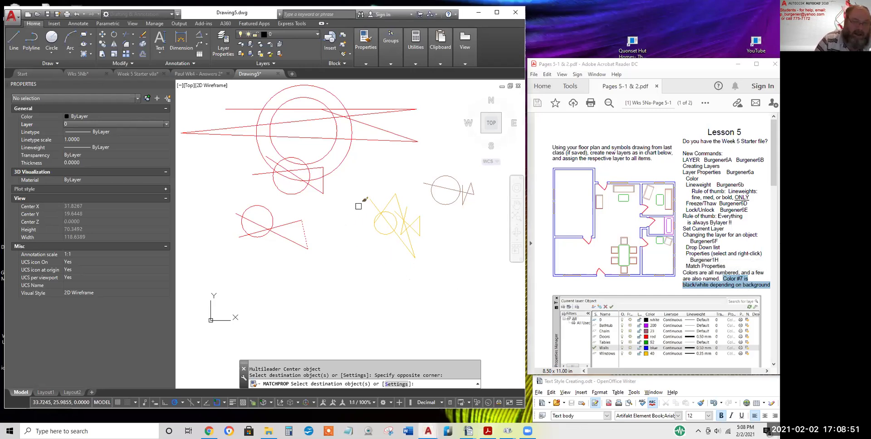
{"action": "key", "text": "Escape"}
{"action": "key", "text": "Escape"}
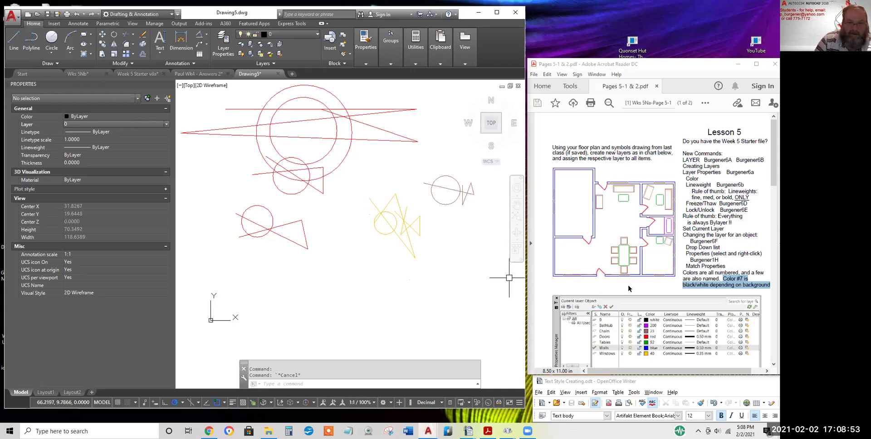
Set the 2D model space uniform background to green in the drawing window colors
{"action": "right_click", "coordinate": [344, 213]}
{"action": "left_click", "coordinate": [366, 357]}
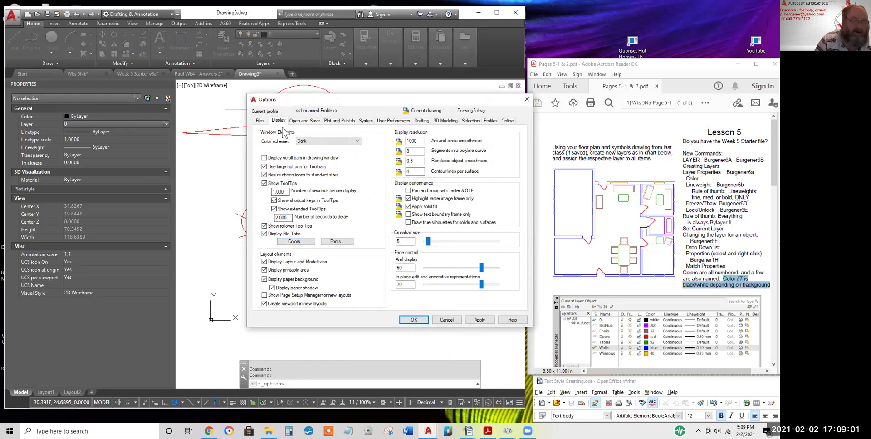
{"action": "left_click", "coordinate": [296, 243]}
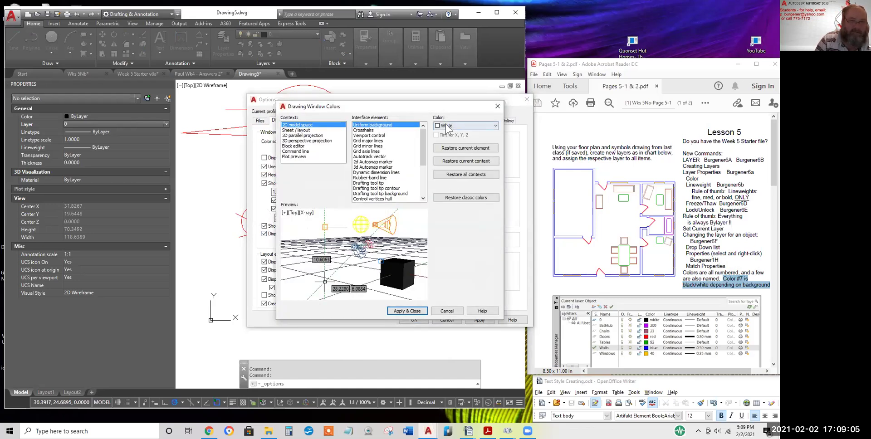
{"action": "left_click", "coordinate": [484, 132]}
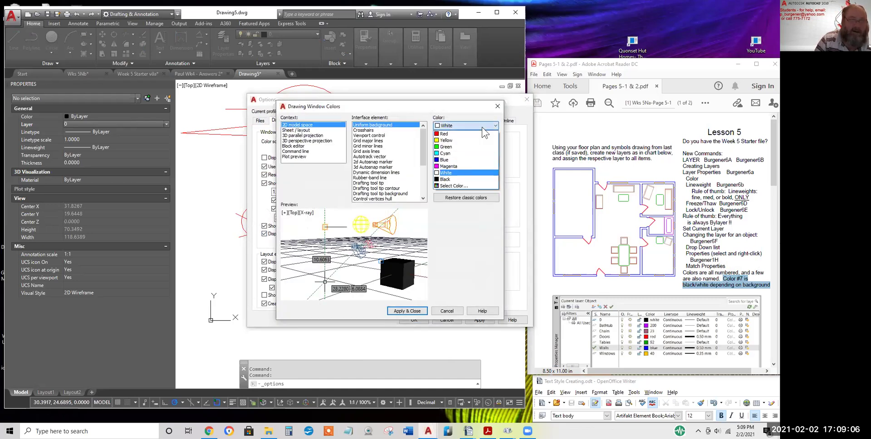
{"action": "left_click", "coordinate": [451, 147]}
{"action": "left_click", "coordinate": [406, 311]}
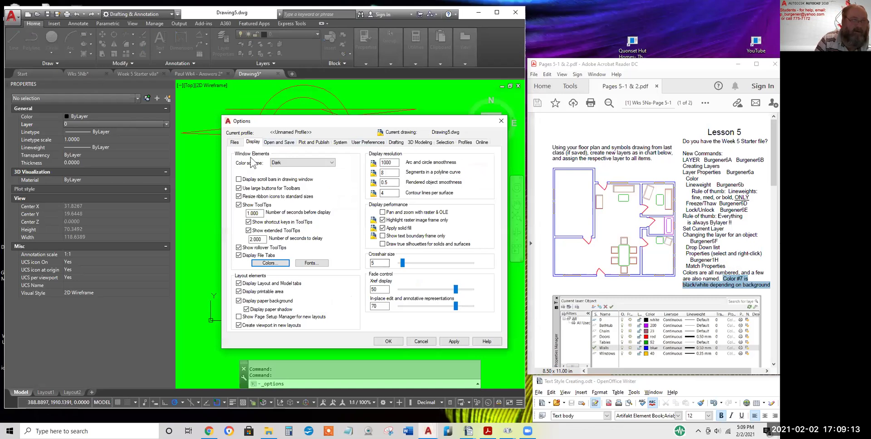
Set the 2D model space uniform background back to white and accept the display options
{"action": "left_click", "coordinate": [270, 263]}
{"action": "left_click", "coordinate": [471, 126]}
{"action": "left_click", "coordinate": [452, 174]}
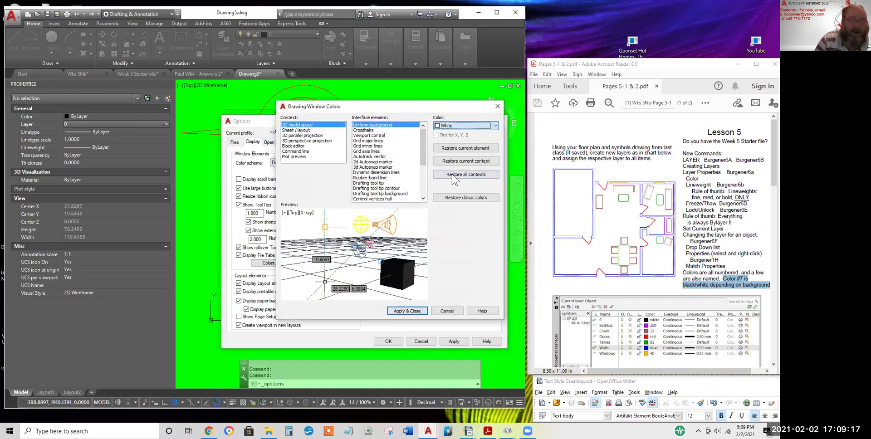
{"action": "left_click", "coordinate": [407, 311]}
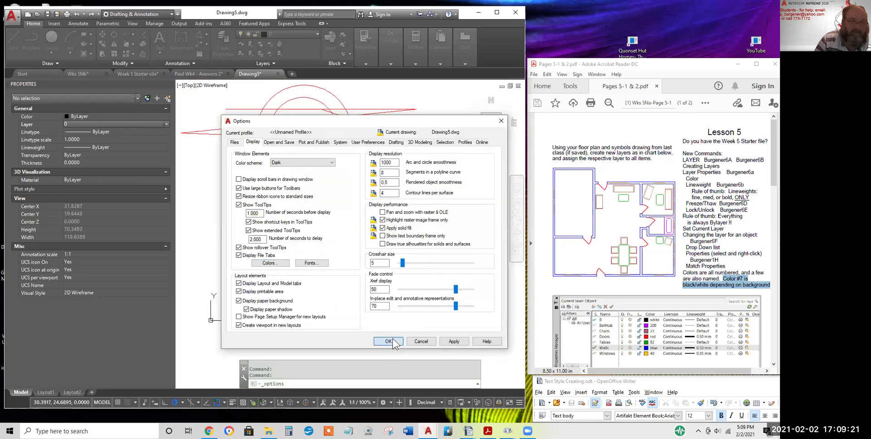
{"action": "left_click", "coordinate": [388, 341]}
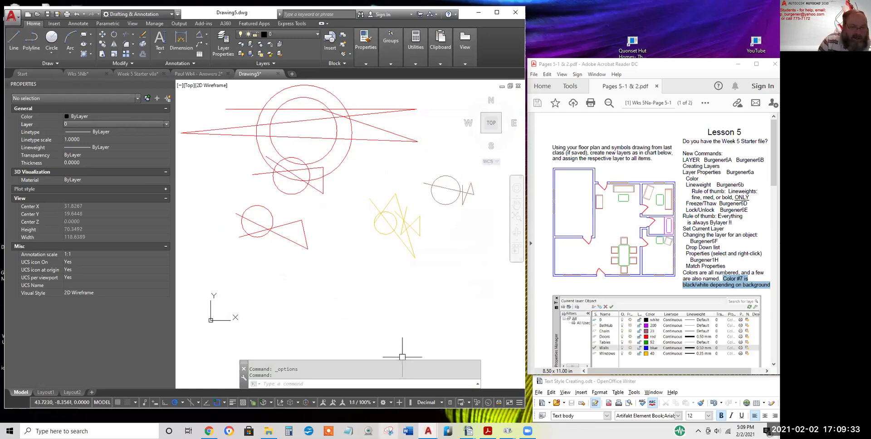
Switch to Snipping Tool, capture a rectangular area around the red circles and lines, and discard the snip without saving
{"action": "left_click", "coordinate": [389, 431]}
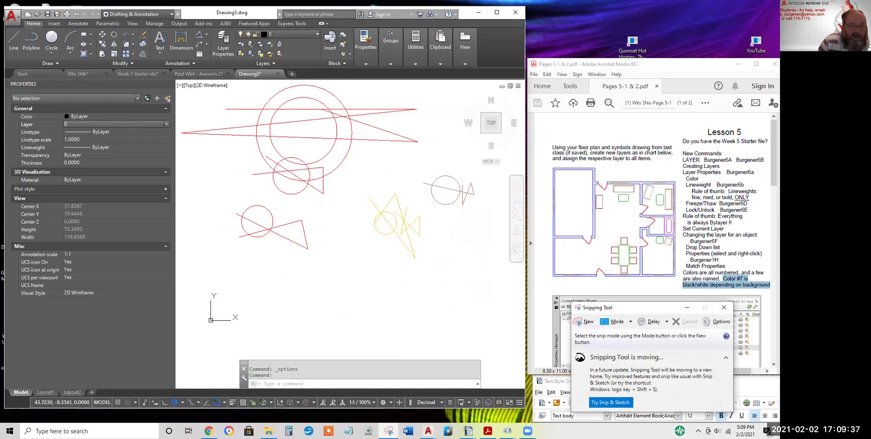
{"action": "left_click", "coordinate": [585, 322]}
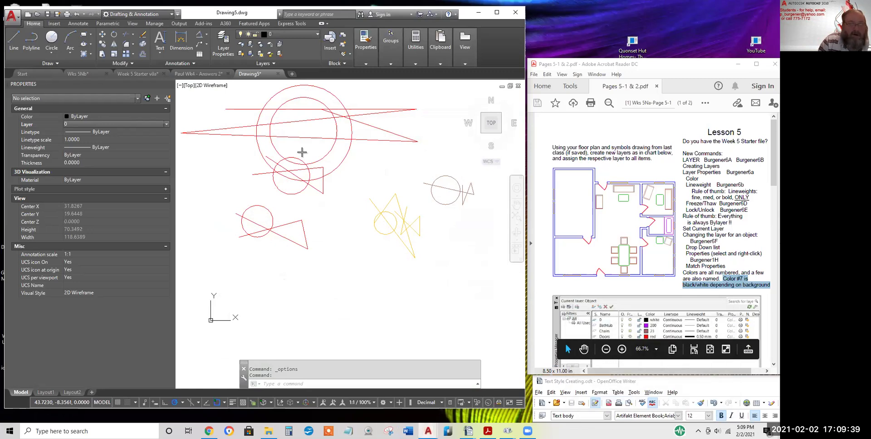
{"action": "left_click_drag", "start_coordinate": [234, 88], "coordinate": [396, 223]}
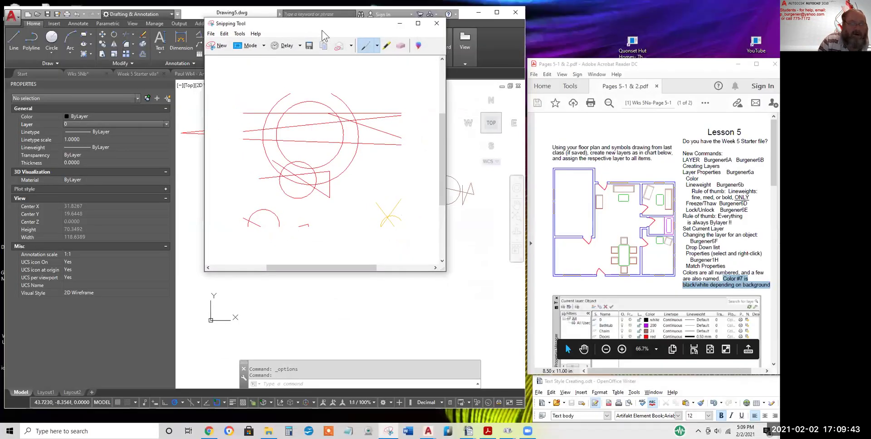
{"action": "left_click_drag", "start_coordinate": [322, 30], "coordinate": [340, 77]}
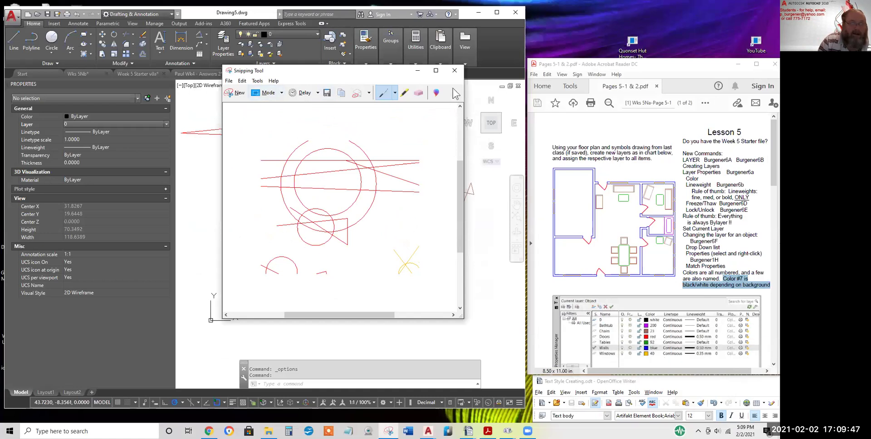
{"action": "left_click", "coordinate": [455, 70]}
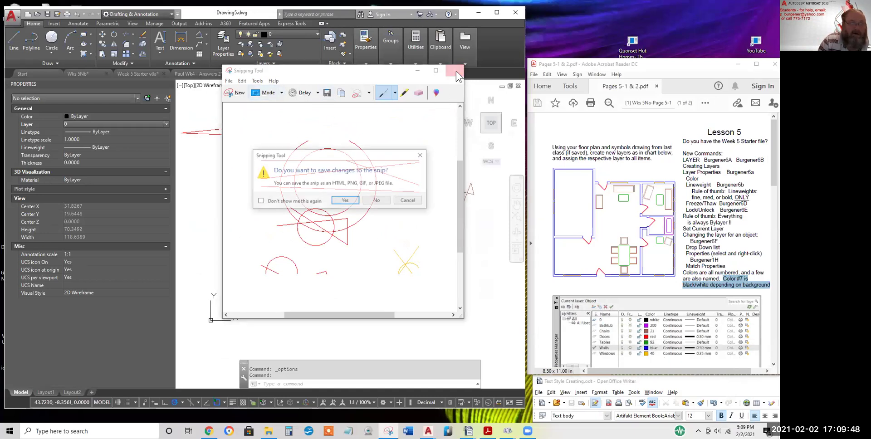
{"action": "left_click", "coordinate": [377, 201]}
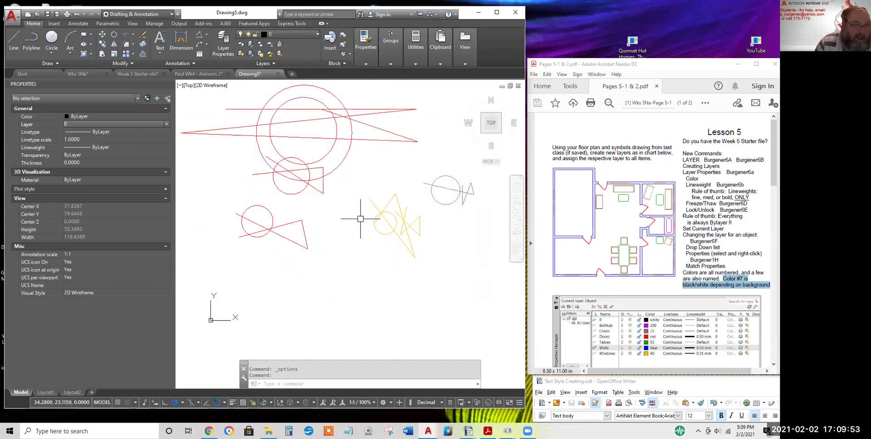
{"action": "scroll", "coordinate": [349, 218], "scroll_direction": "down", "scroll_amount": 2}
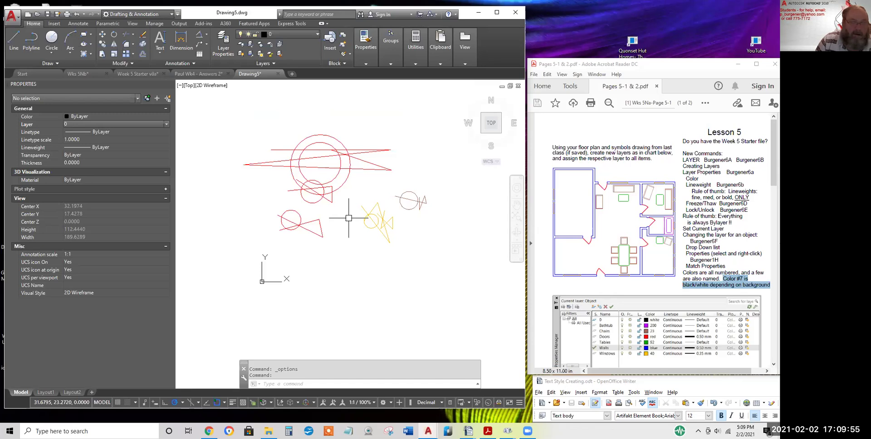
Review the Lesson 5 sheet down to the layer chart and exercise instructions, and switch to the Week 5 Starter v8a drawing
{"action": "scroll", "coordinate": [638, 247], "scroll_direction": "down", "scroll_amount": 1}
{"action": "scroll", "coordinate": [639, 246], "scroll_direction": "down", "scroll_amount": 10}
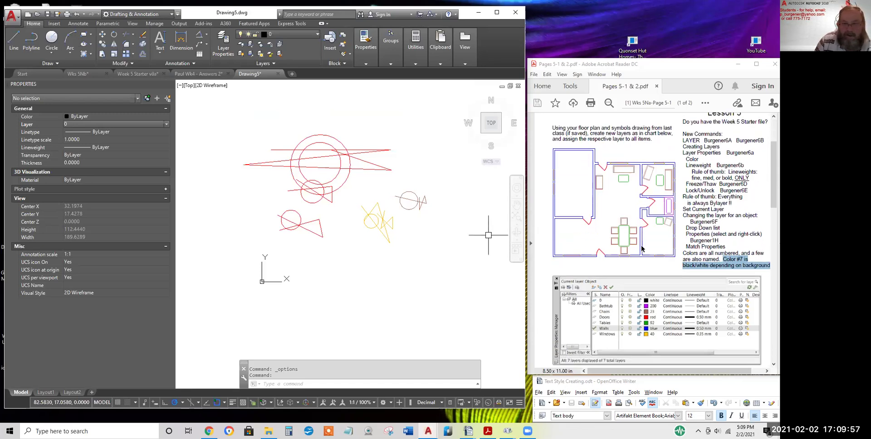
{"action": "scroll", "coordinate": [649, 250], "scroll_direction": "up", "scroll_amount": 5}
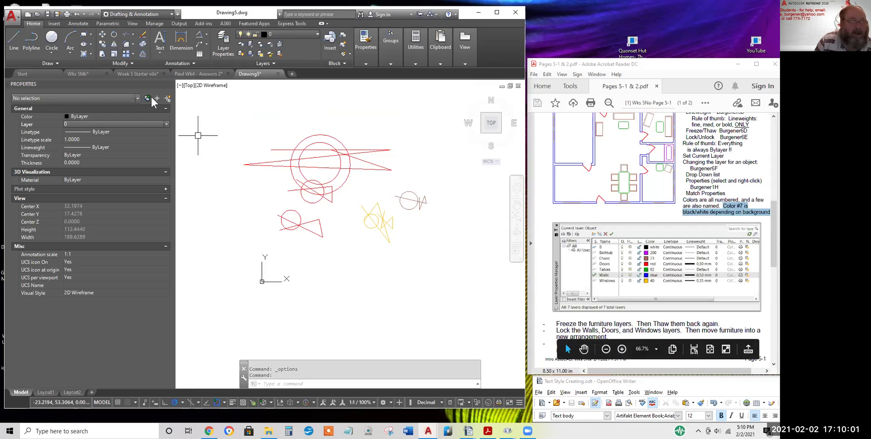
{"action": "mouse_move", "coordinate": [199, 73]}
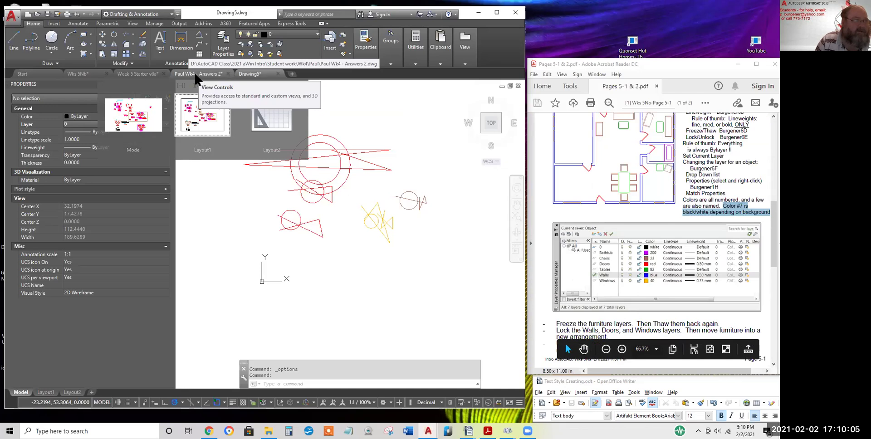
{"action": "left_click", "coordinate": [141, 76]}
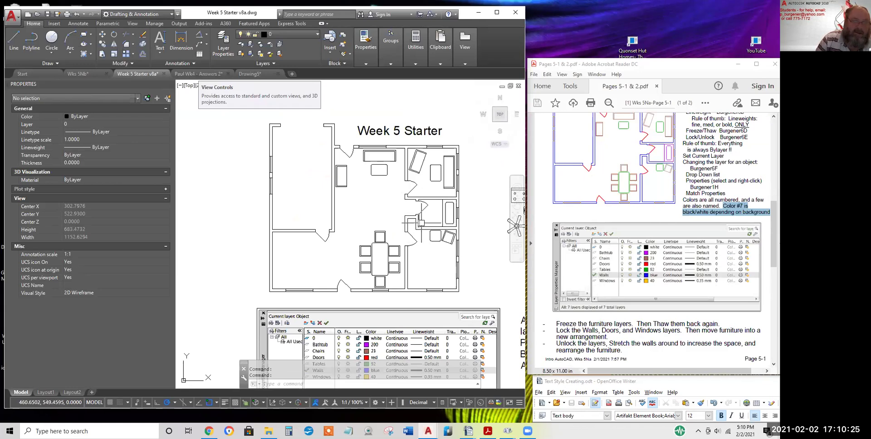
Window-select the short wall lines between the two interior doors above the dining table's right side, and clear the selection
{"action": "scroll", "coordinate": [406, 220], "scroll_direction": "up", "scroll_amount": 4}
{"action": "left_click", "coordinate": [369, 189]}
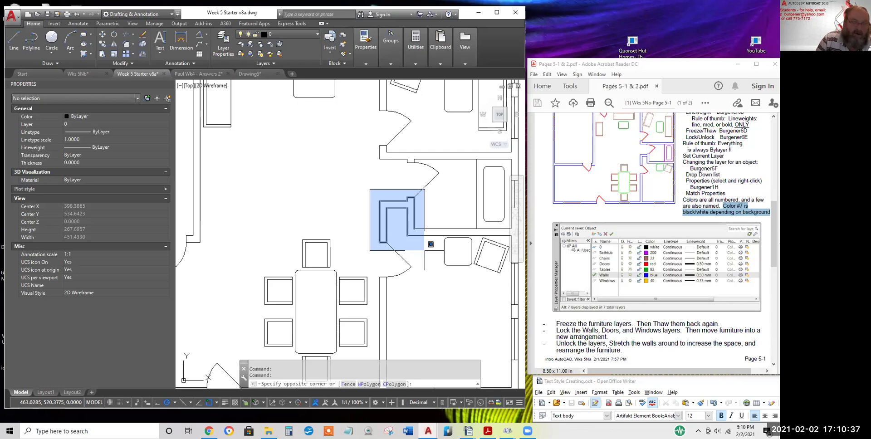
{"action": "left_click", "coordinate": [425, 250]}
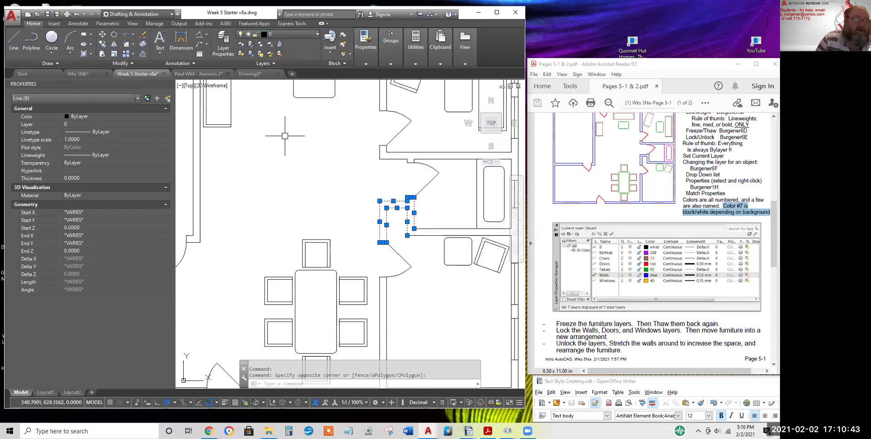
{"action": "key", "text": "Escape"}
{"action": "key", "text": "Escape"}
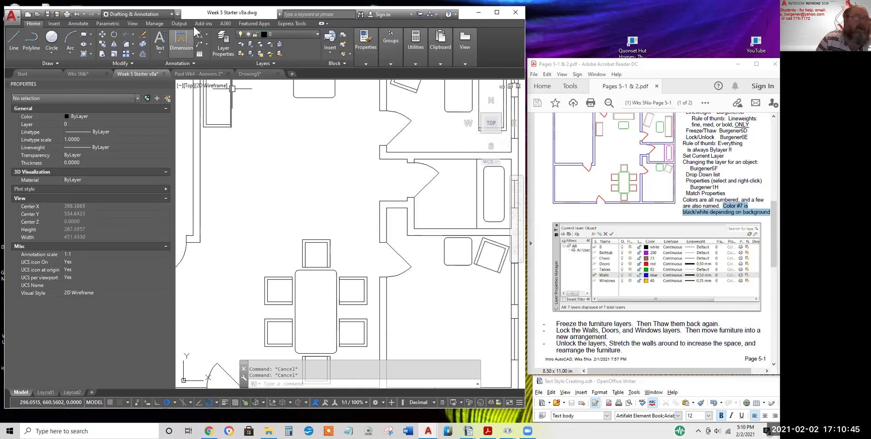
Create five new layers with default names in the Layer Properties Manager and close the manager
{"action": "left_click", "coordinate": [225, 36]}
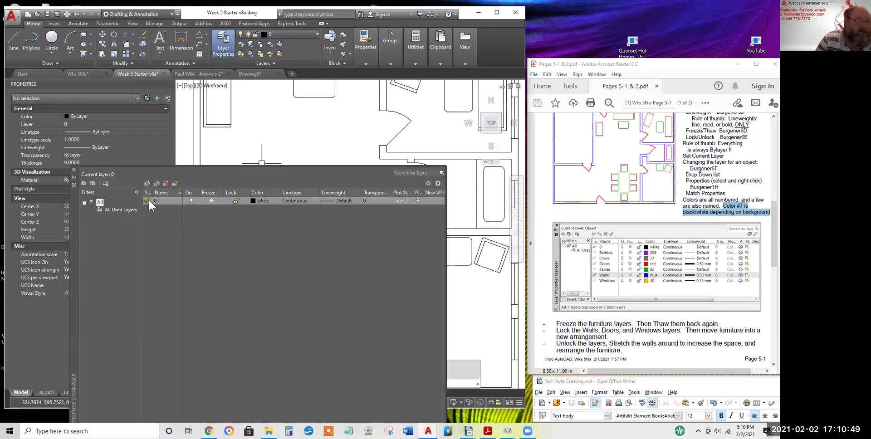
{"action": "left_click", "coordinate": [148, 184]}
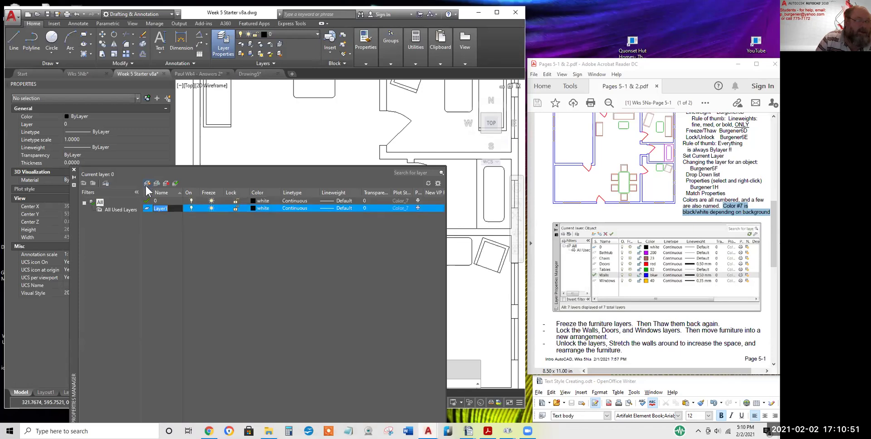
{"action": "left_click", "coordinate": [147, 184]}
{"action": "left_click", "coordinate": [148, 184]}
{"action": "left_click", "coordinate": [147, 184]}
{"action": "left_click", "coordinate": [148, 183]}
{"action": "left_click", "coordinate": [162, 208]}
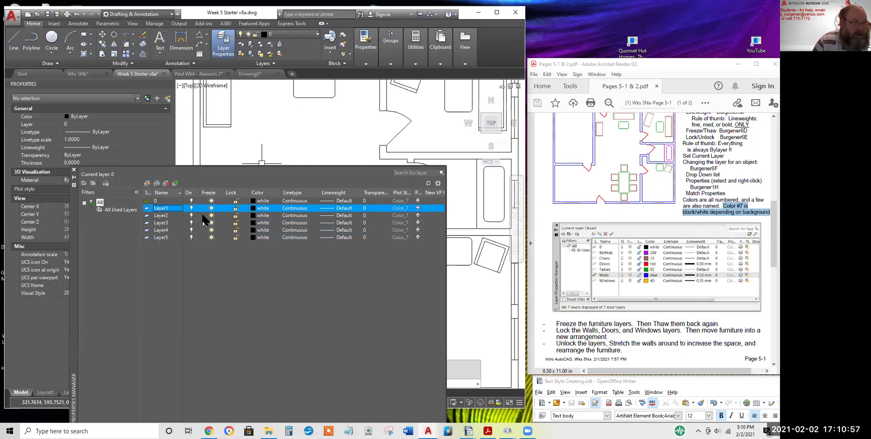
{"action": "left_click", "coordinate": [175, 210]}
{"action": "left_click", "coordinate": [282, 123]}
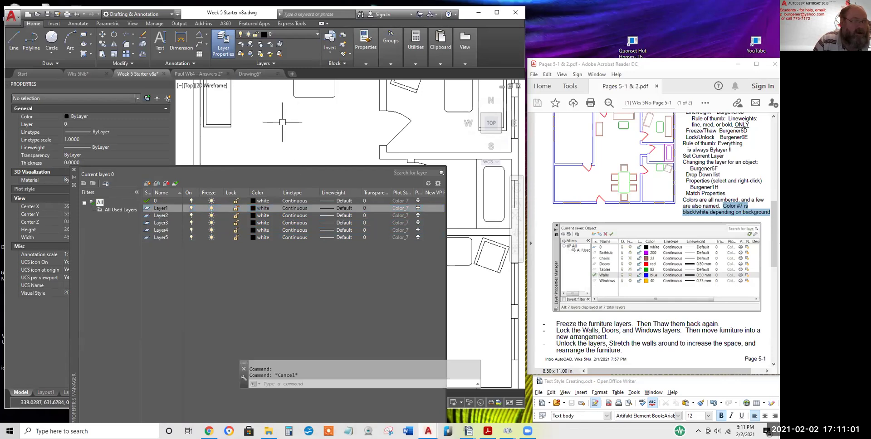
{"action": "left_click", "coordinate": [344, 145]}
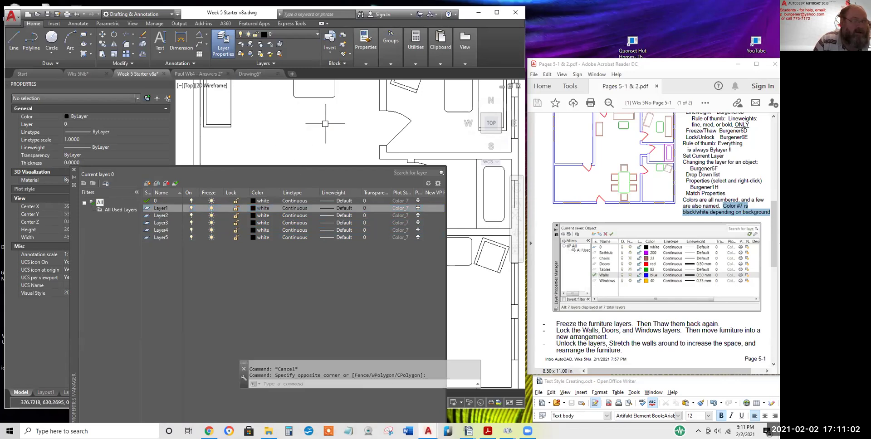
{"action": "left_click", "coordinate": [73, 170]}
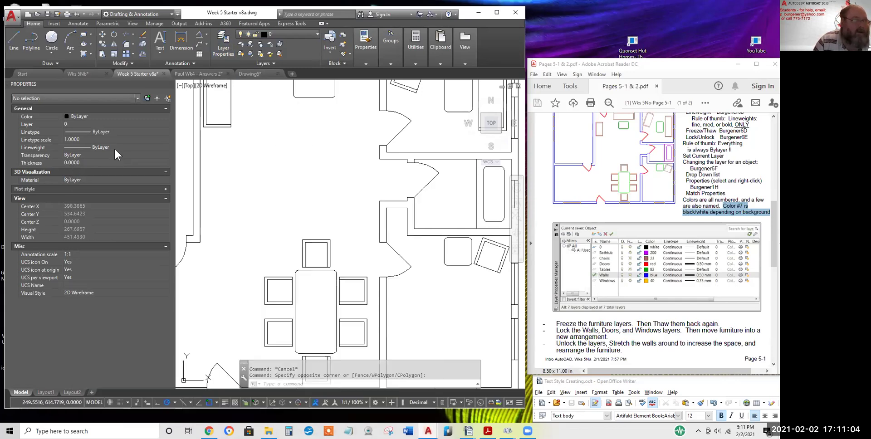
{"action": "left_click", "coordinate": [251, 74]}
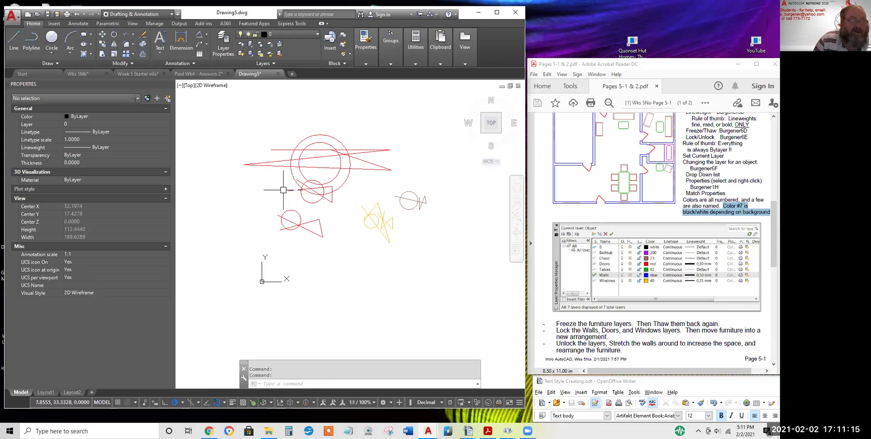
{"action": "left_click", "coordinate": [141, 73]}
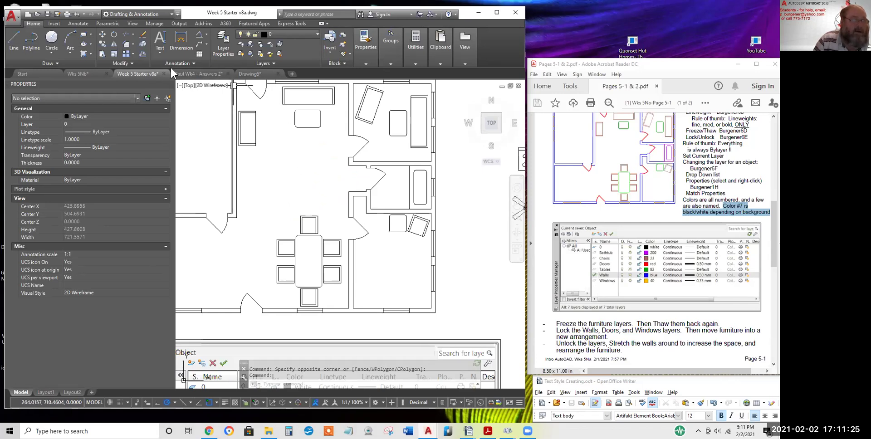
{"action": "left_click", "coordinate": [250, 74]}
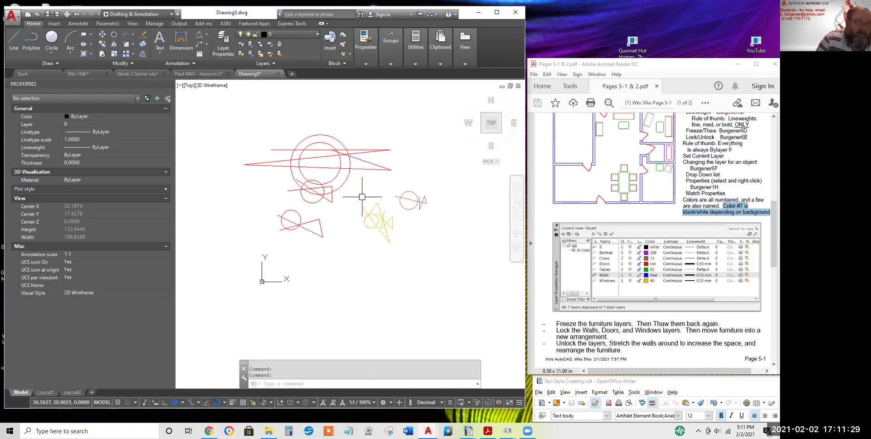
{"action": "left_click", "coordinate": [443, 256]}
{"action": "left_click", "coordinate": [241, 104]}
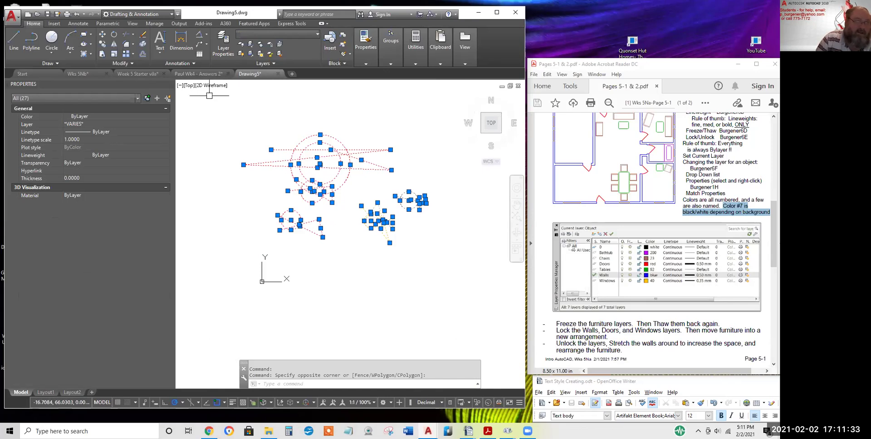
{"action": "left_click", "coordinate": [144, 73]}
{"action": "key", "text": "Escape"}
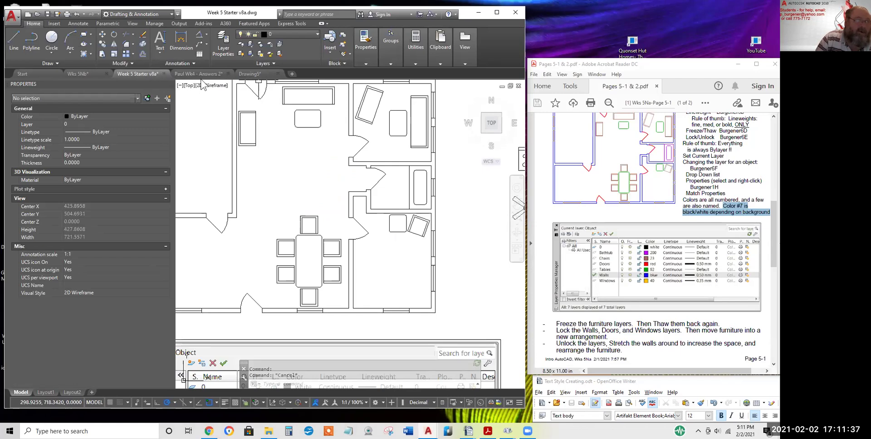
Copy all the circles and lines in Drawing5 with a base point picked among them
{"action": "left_click", "coordinate": [249, 74]}
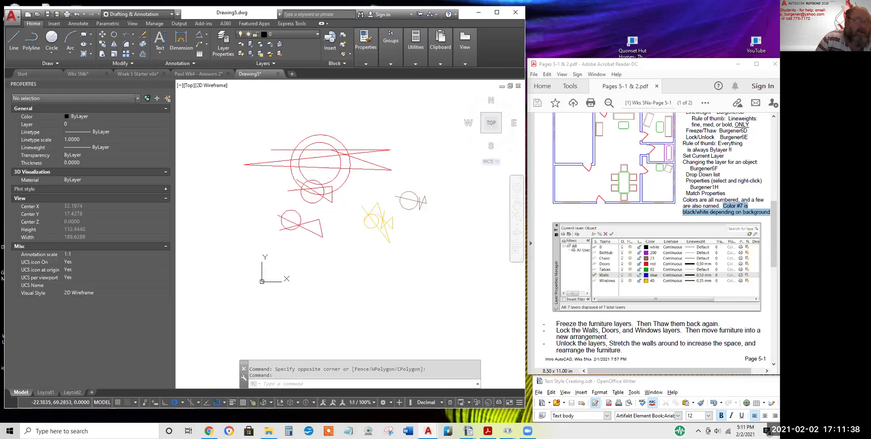
{"action": "right_click", "coordinate": [353, 186]}
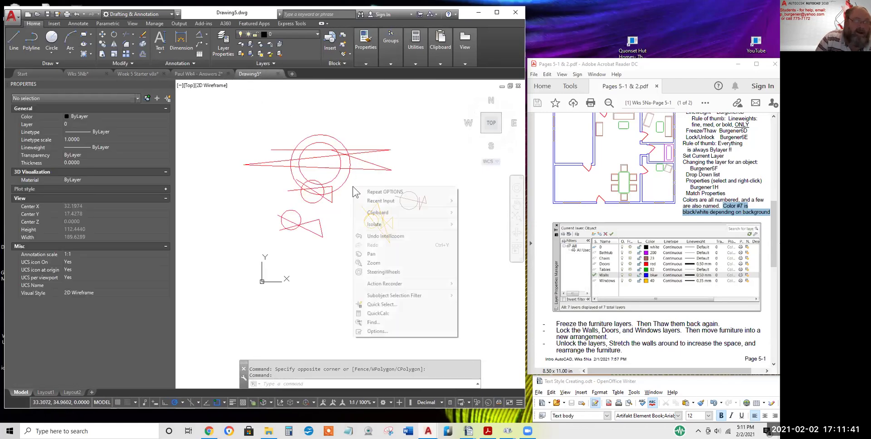
{"action": "mouse_move", "coordinate": [369, 212]}
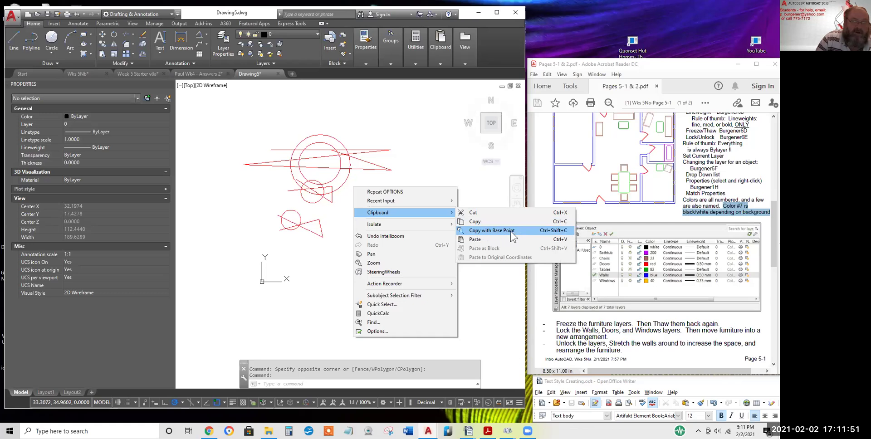
{"action": "left_click", "coordinate": [481, 232]}
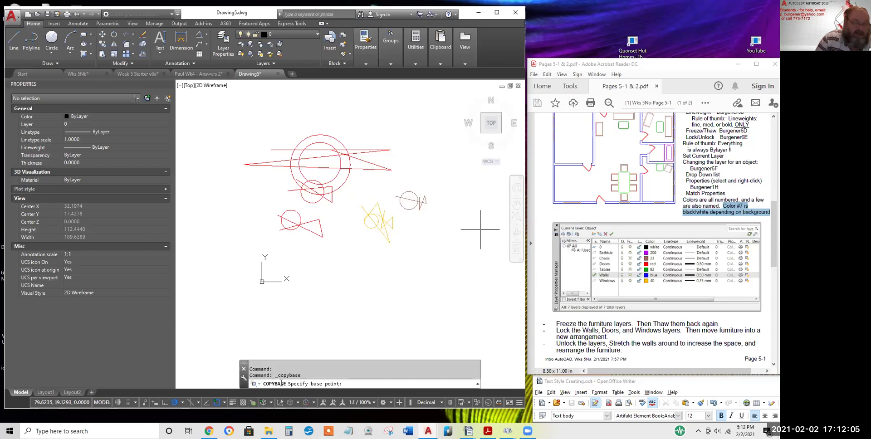
{"action": "left_click", "coordinate": [348, 199]}
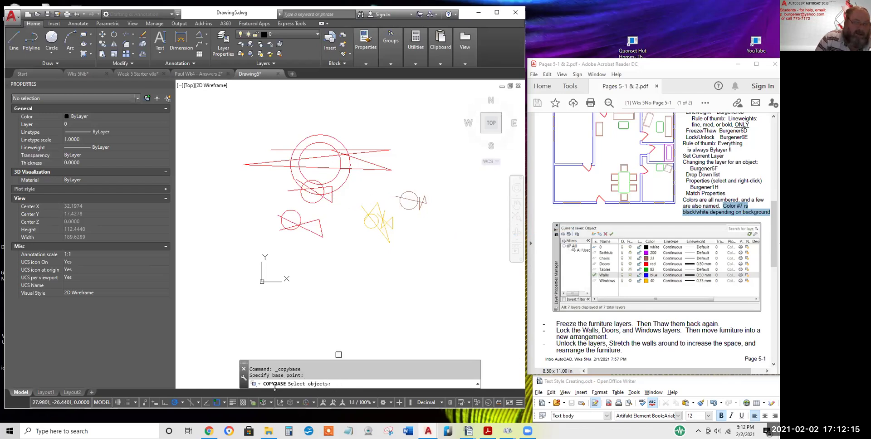
{"action": "left_click", "coordinate": [461, 264]}
{"action": "left_click", "coordinate": [241, 117]}
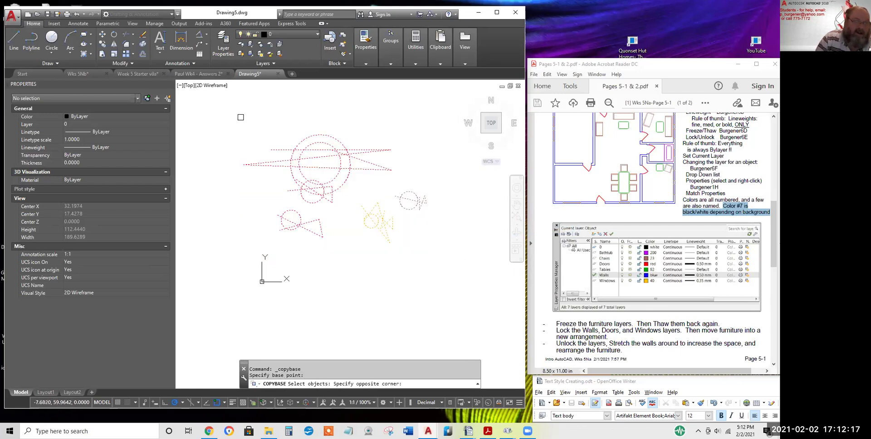
{"action": "key", "text": "Return"}
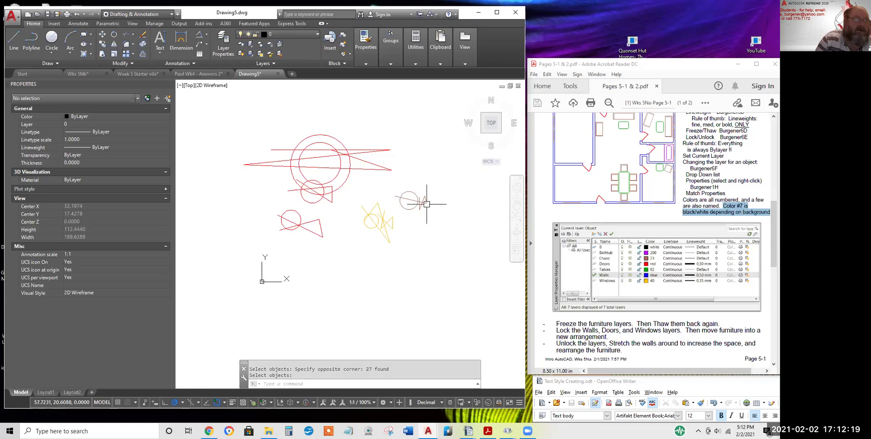
Paste the copied circles and lines into the Week 5 Starter v8a drawing, just left of the floor plan
{"action": "left_click", "coordinate": [144, 75]}
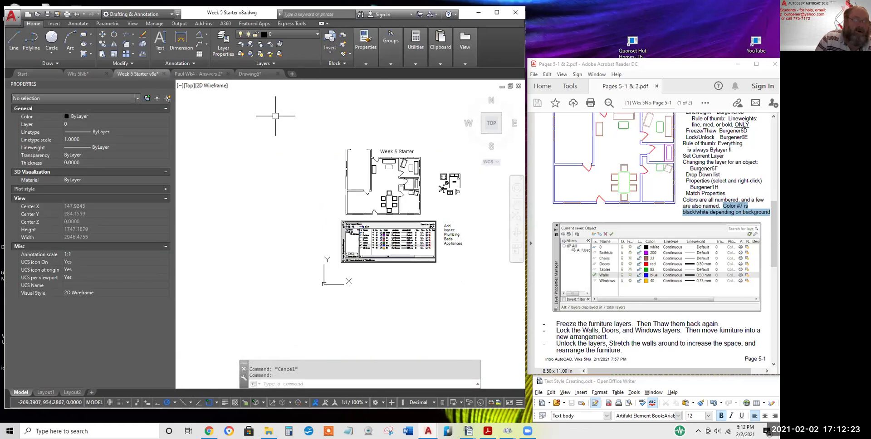
{"action": "right_click", "coordinate": [258, 126]}
{"action": "mouse_move", "coordinate": [290, 152]}
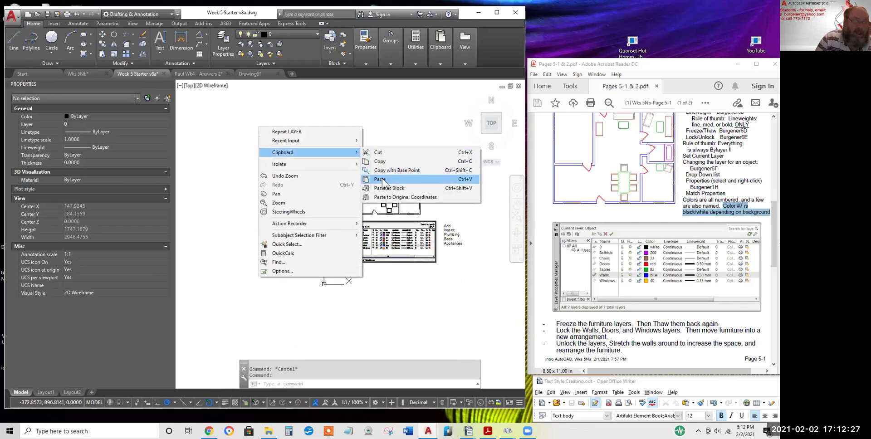
{"action": "left_click", "coordinate": [380, 180]}
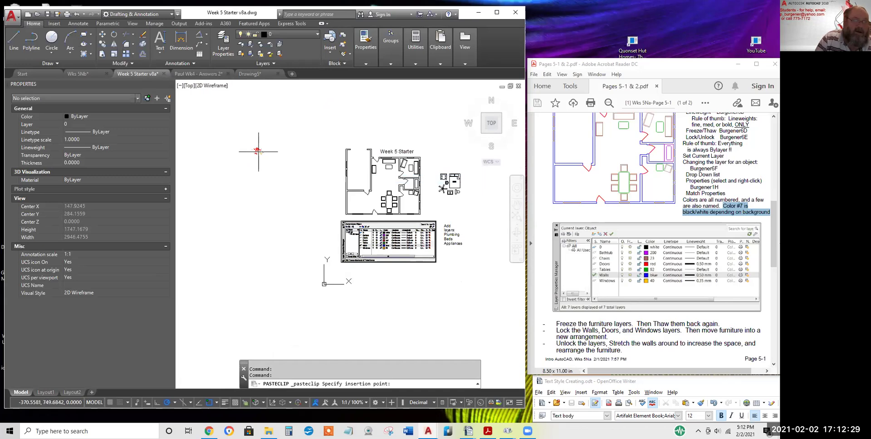
{"action": "left_click", "coordinate": [309, 151]}
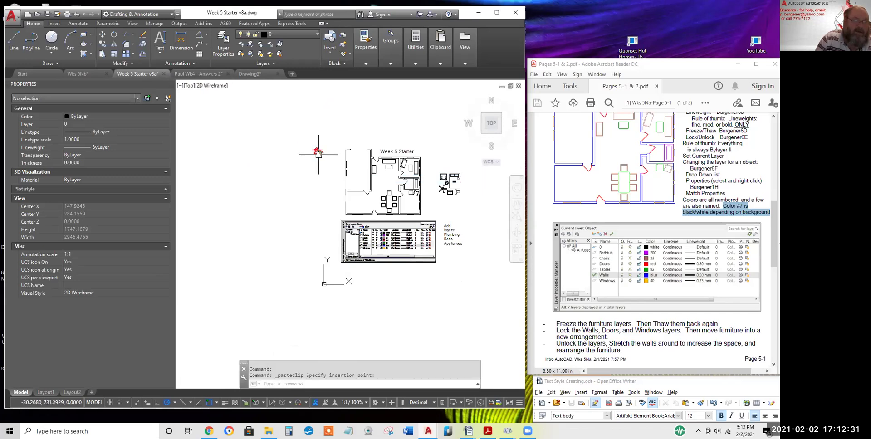
{"action": "scroll", "coordinate": [318, 153], "scroll_direction": "up", "scroll_amount": 5}
{"action": "scroll", "coordinate": [318, 153], "scroll_direction": "down", "scroll_amount": 3}
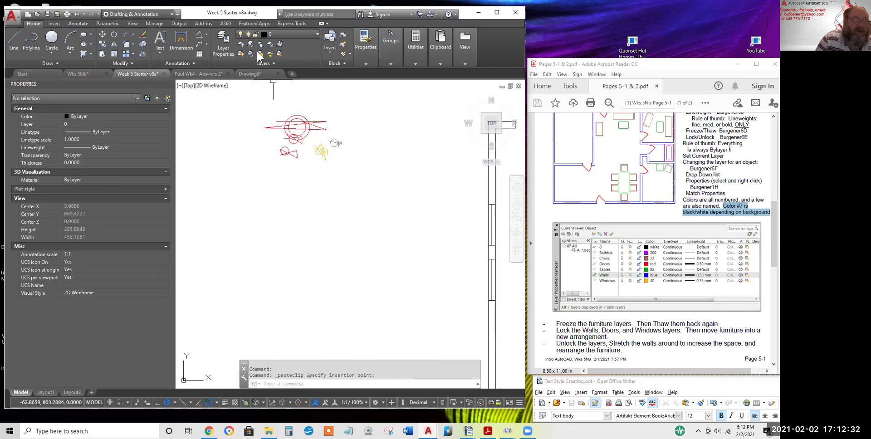
Rename Layer1 as Bahtub in the Layer Properties Manager
{"action": "left_click", "coordinate": [278, 34]}
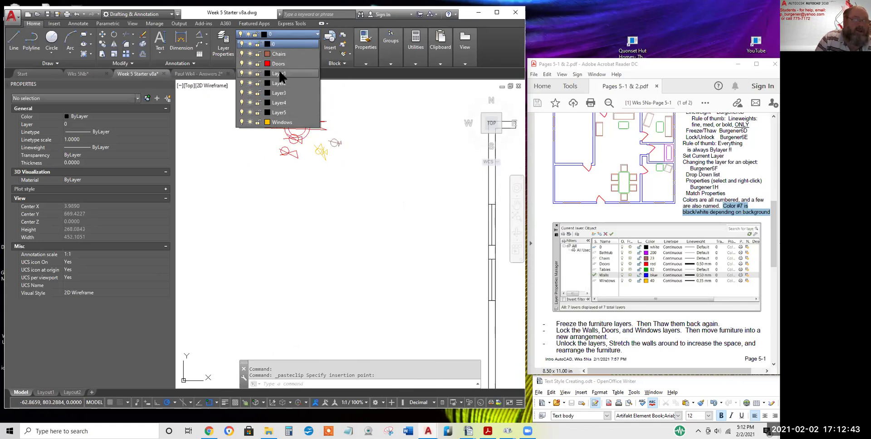
{"action": "left_click", "coordinate": [223, 47]}
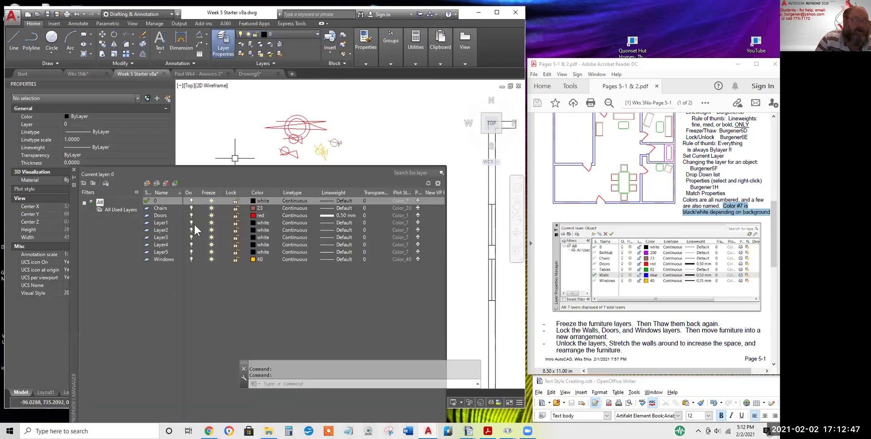
{"action": "double_click", "coordinate": [165, 222]}
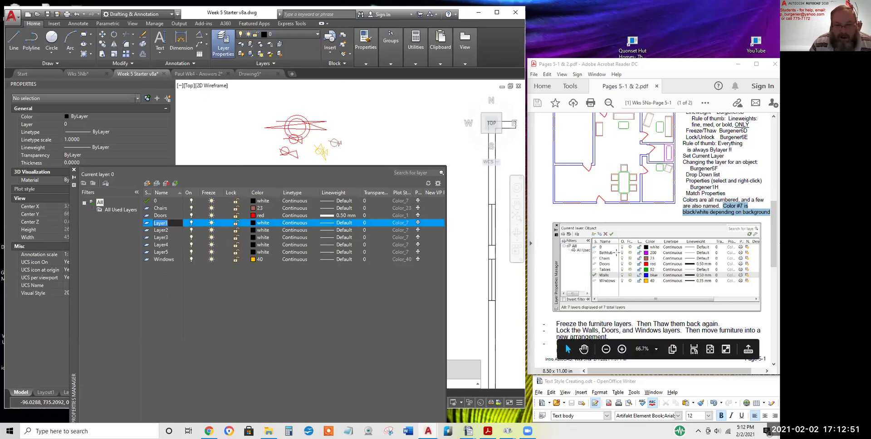
{"action": "type", "text": "Bahtub"}
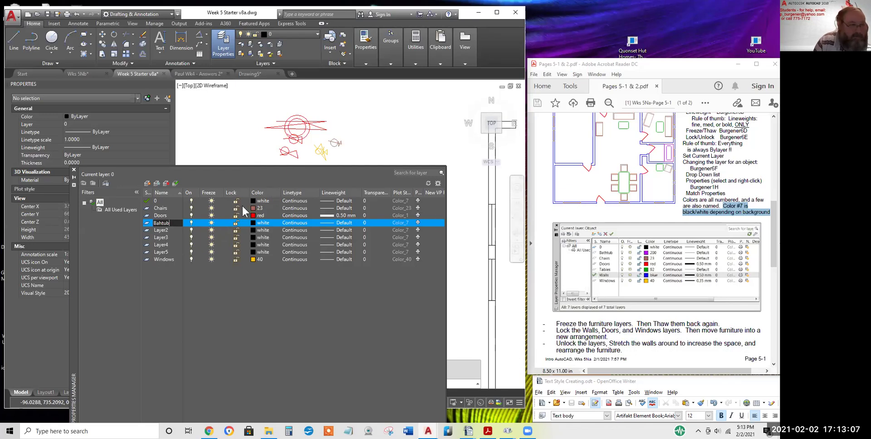
Set the Bahtub layer's color to index 200
{"action": "left_click", "coordinate": [259, 223]}
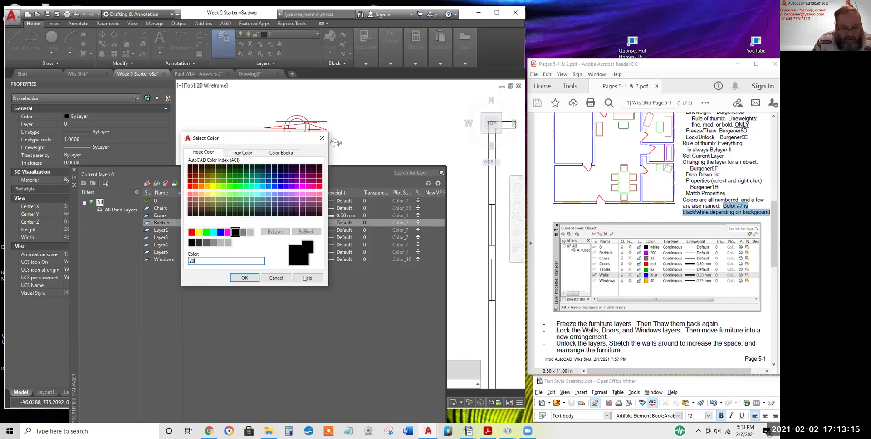
{"action": "key", "text": "Return"}
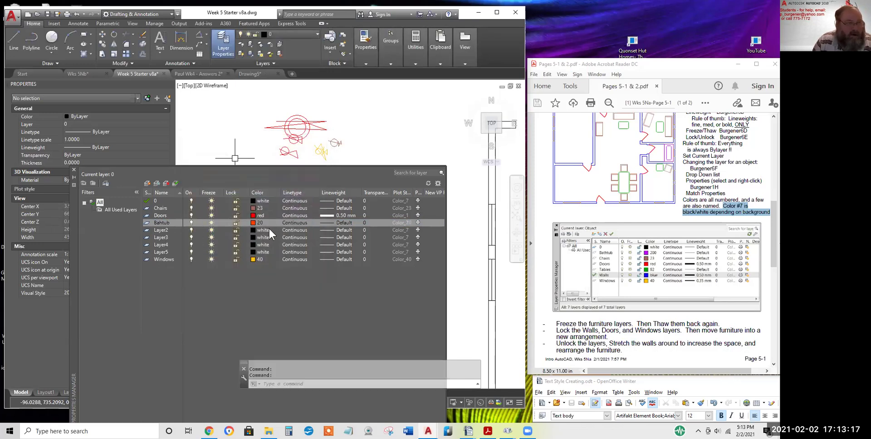
{"action": "left_click", "coordinate": [257, 223]}
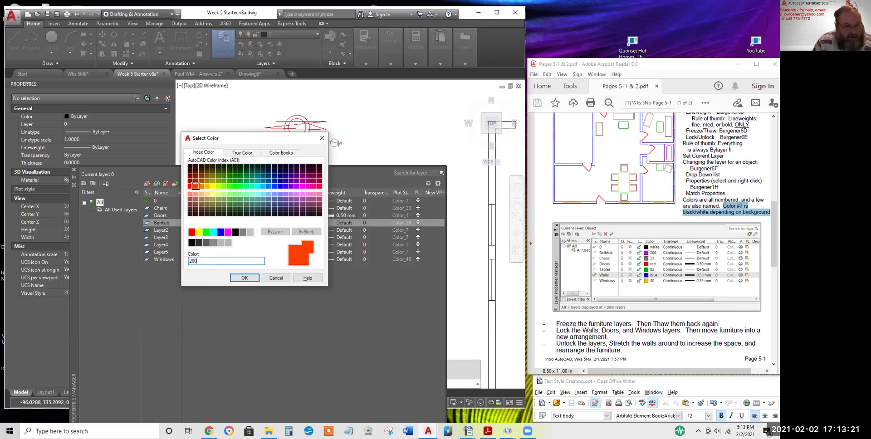
{"action": "type", "text": "0"}
{"action": "key", "text": "Return"}
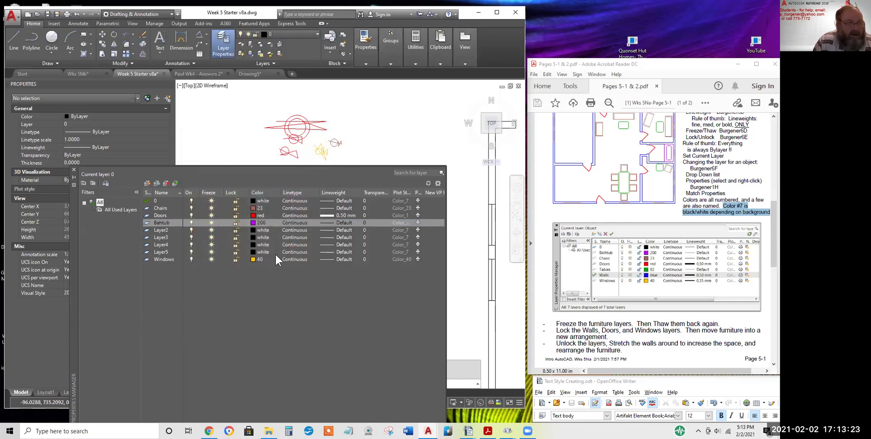
Rename Layer2 as Tables and set its color to index 92
{"action": "double_click", "coordinate": [158, 230]}
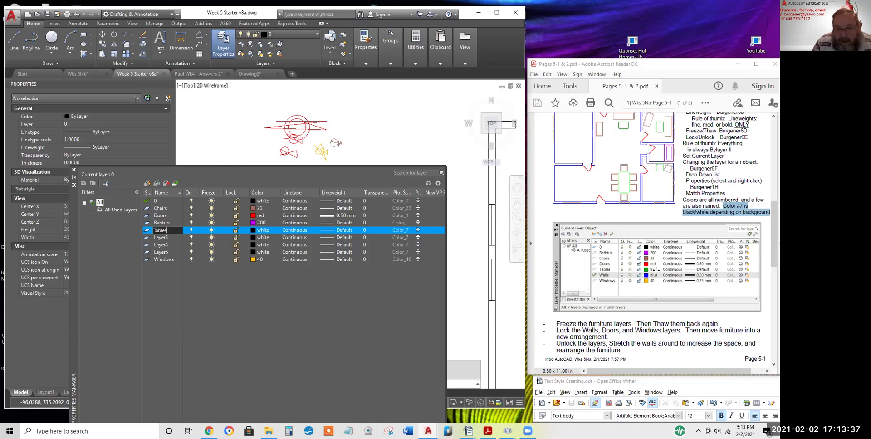
{"action": "left_click", "coordinate": [266, 235]}
{"action": "left_click", "coordinate": [263, 234]}
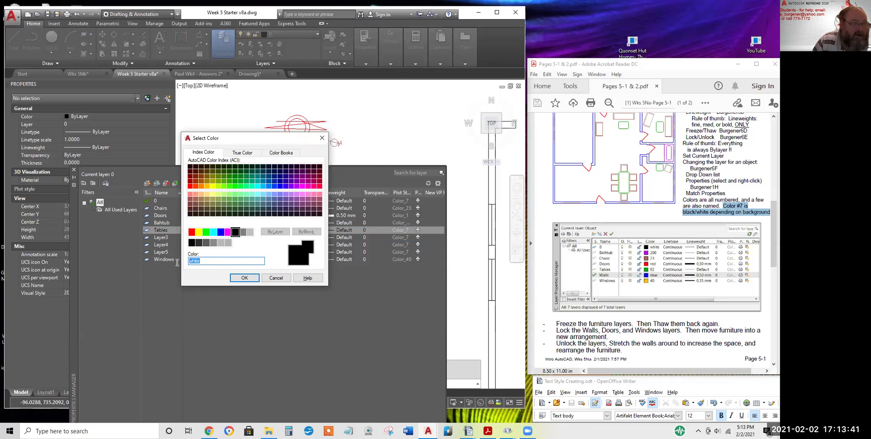
{"action": "type", "text": "92"}
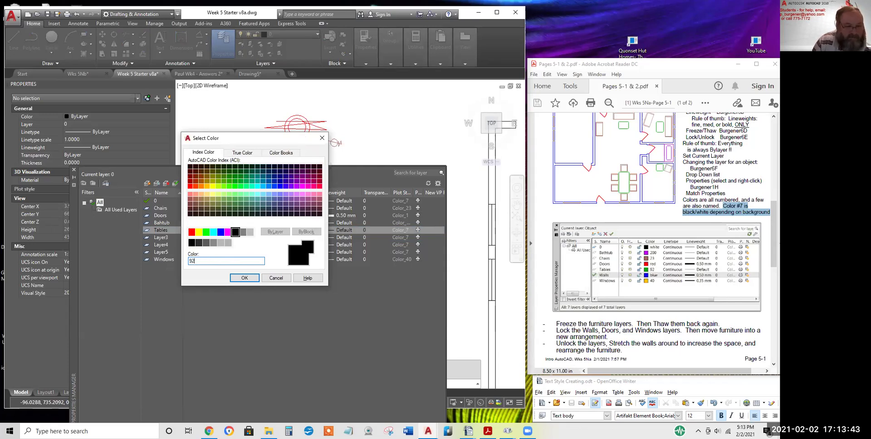
{"action": "key", "text": "Return"}
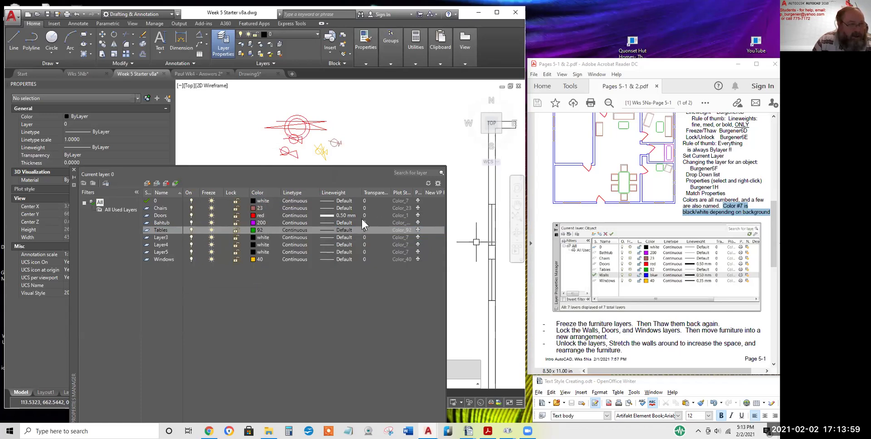
Set the Windows layer's lineweight to 0.35 mm
{"action": "left_click", "coordinate": [164, 260]}
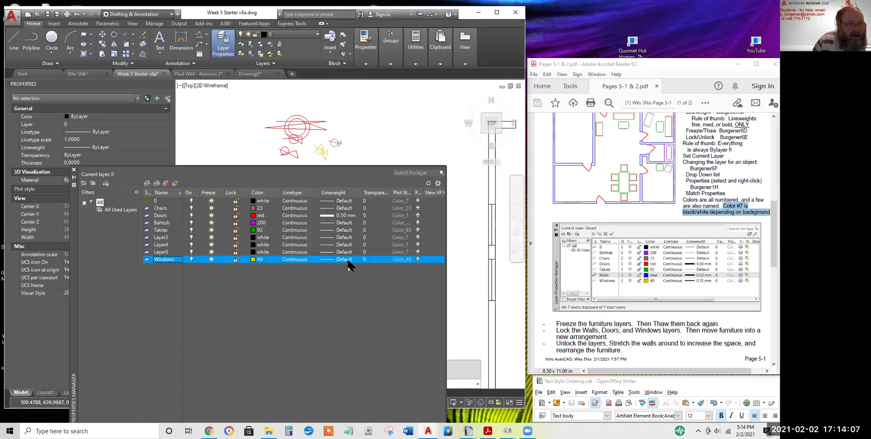
{"action": "left_click", "coordinate": [348, 261]}
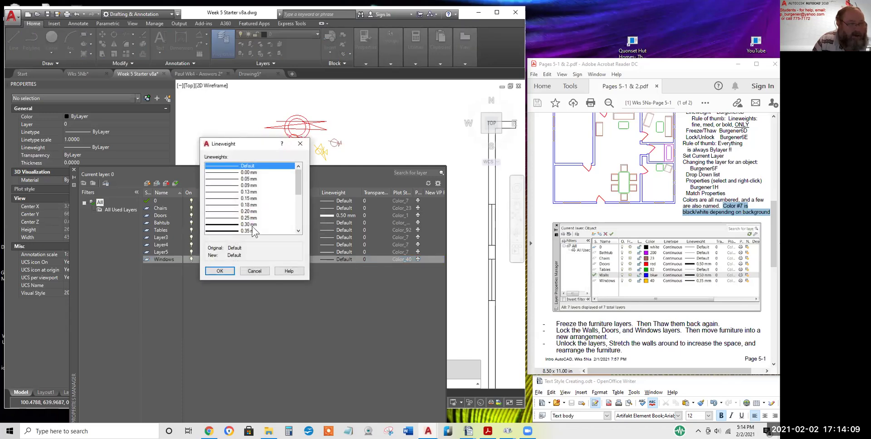
{"action": "left_click", "coordinate": [249, 231]}
{"action": "left_click", "coordinate": [220, 271]}
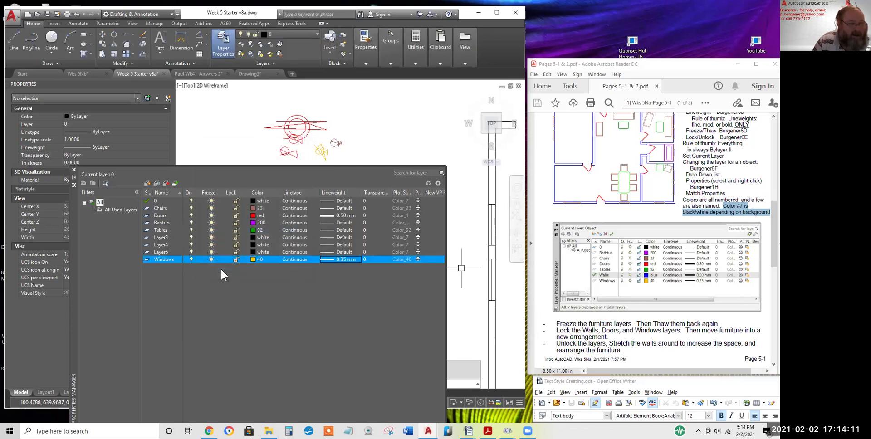
Rename Layer5 as Walls
{"action": "left_click", "coordinate": [163, 252]}
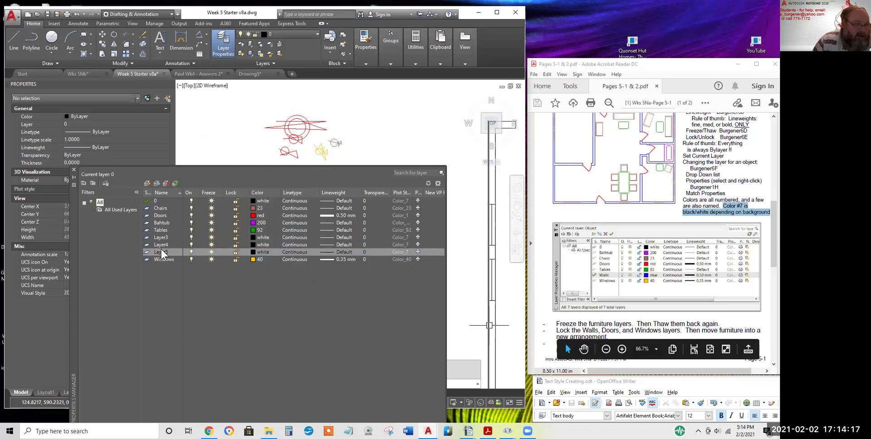
{"action": "left_click", "coordinate": [162, 250]}
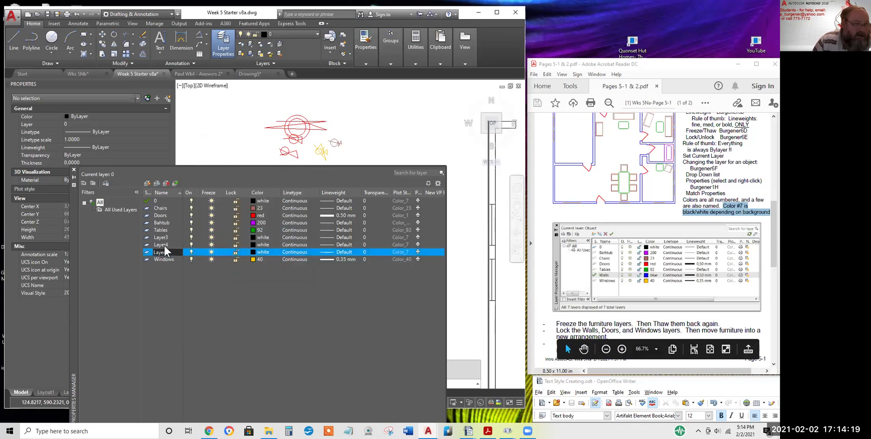
{"action": "double_click", "coordinate": [163, 245]}
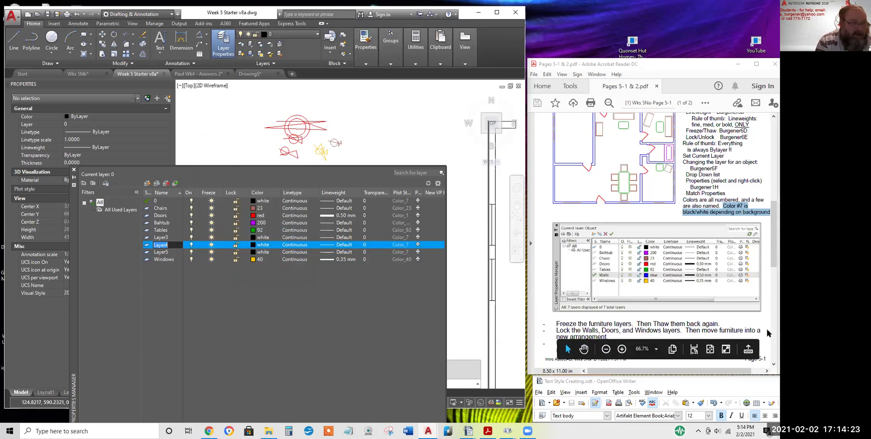
{"action": "left_click", "coordinate": [164, 252]}
{"action": "right_click", "coordinate": [164, 252]}
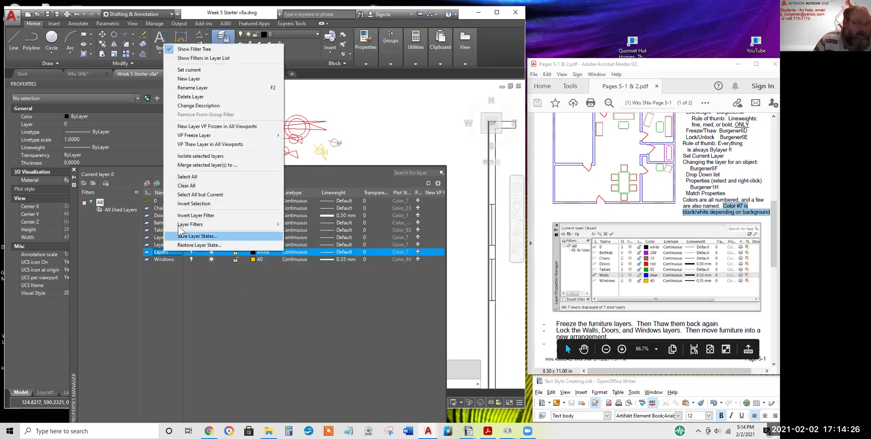
{"action": "left_click", "coordinate": [192, 87]}
{"action": "type", "text": "Walls"}
{"action": "key", "text": "Return"}
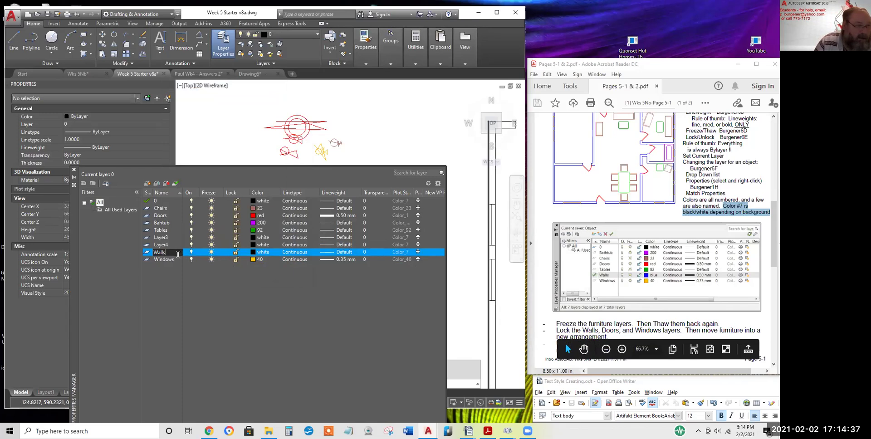
Set the Walls layer's color to blue
{"action": "left_click", "coordinate": [256, 252]}
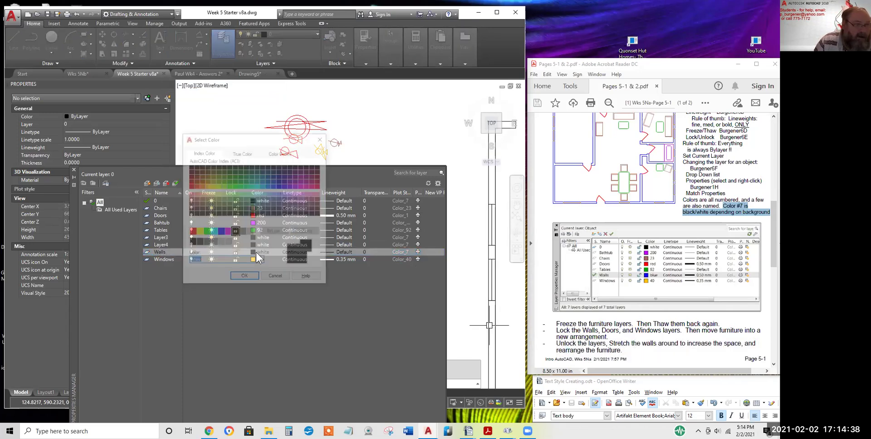
{"action": "left_click", "coordinate": [220, 232]}
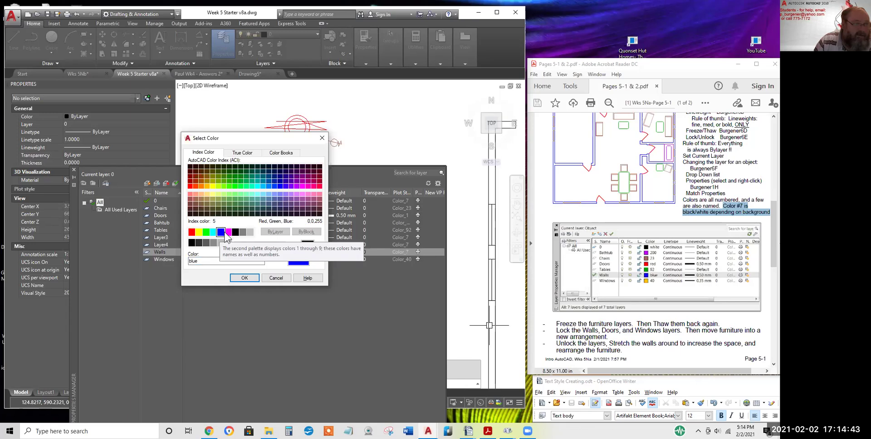
{"action": "left_click", "coordinate": [244, 278]}
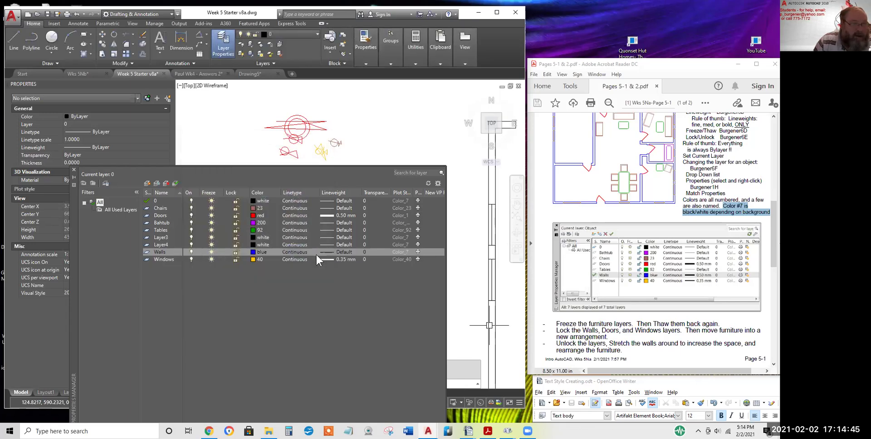
Set the Walls layer's lineweight to 0.50 mm and close the Layer Properties Manager
{"action": "left_click", "coordinate": [340, 252]}
{"action": "left_click_drag", "start_coordinate": [296, 178], "coordinate": [298, 200]}
{"action": "left_click", "coordinate": [239, 205]}
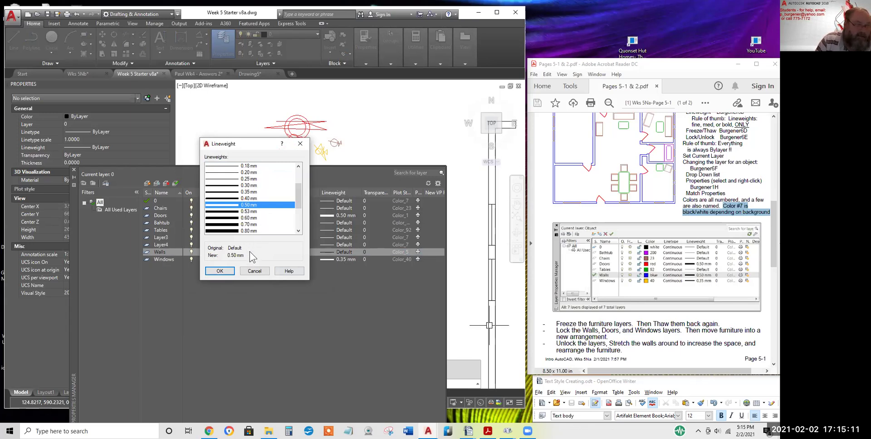
{"action": "left_click", "coordinate": [221, 270]}
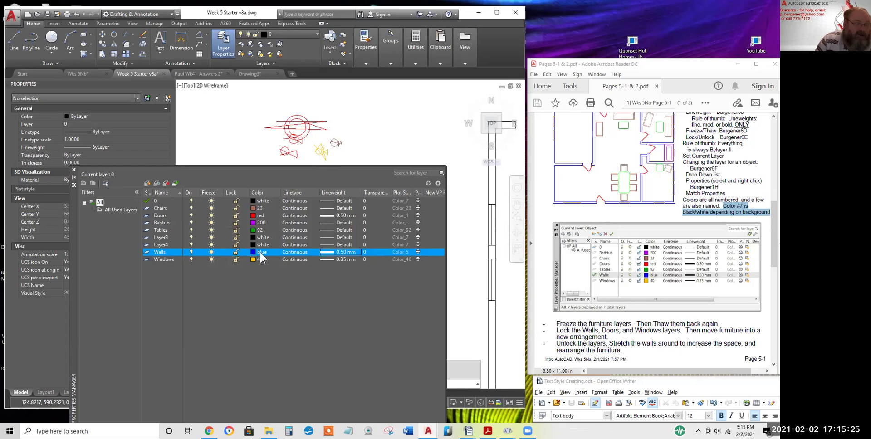
{"action": "left_click", "coordinate": [73, 170]}
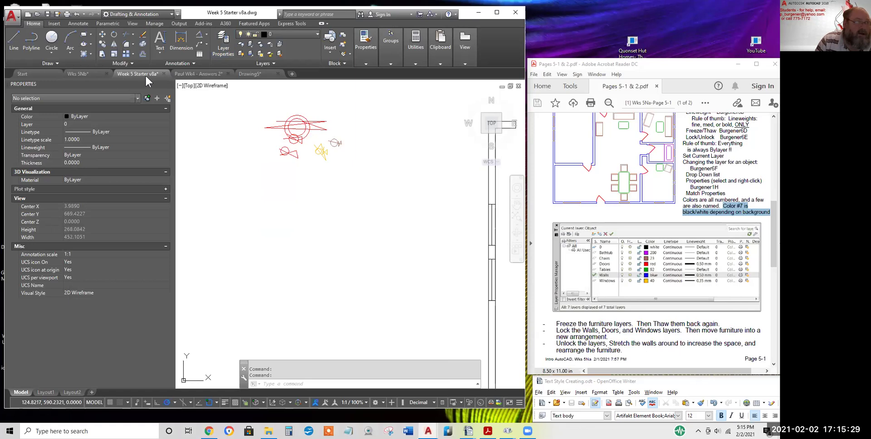
Select the wall lines around the bathroom and between the interior doors above the dining table's right side
{"action": "scroll", "coordinate": [379, 139], "scroll_direction": "down", "scroll_amount": 5}
{"action": "middle_click_drag", "start_coordinate": [379, 140], "coordinate": [269, 151]}
{"action": "scroll", "coordinate": [336, 219], "scroll_direction": "up", "scroll_amount": 2}
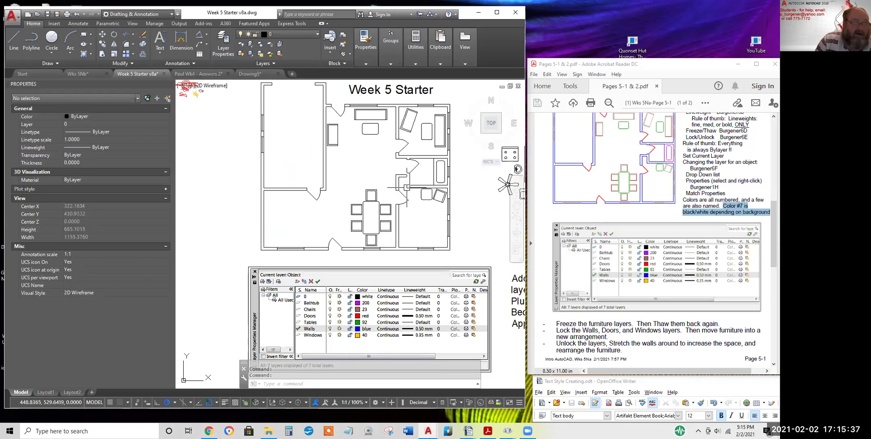
{"action": "scroll", "coordinate": [403, 183], "scroll_direction": "up", "scroll_amount": 4}
{"action": "left_click", "coordinate": [370, 151]}
{"action": "left_click", "coordinate": [430, 207]}
{"action": "left_click", "coordinate": [449, 222]}
{"action": "left_click", "coordinate": [410, 183]}
{"action": "left_click", "coordinate": [370, 99]}
{"action": "left_click", "coordinate": [440, 135]}
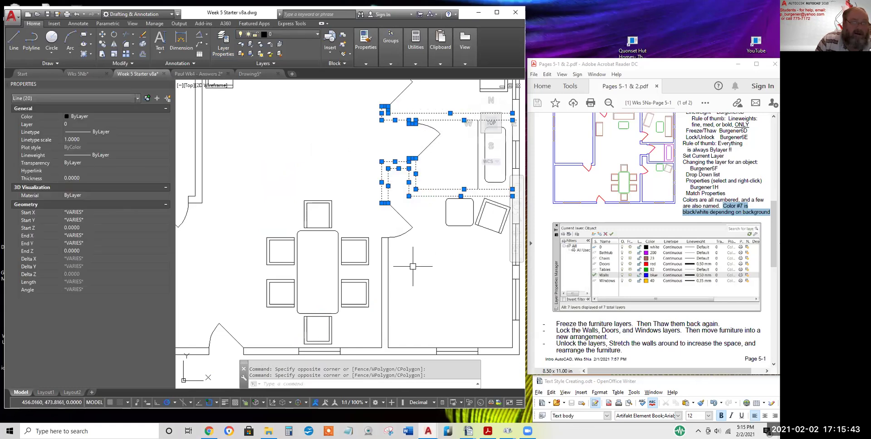
Add the interior wall right of the dining table and the adjoining lower exterior wall lines to the selection
{"action": "left_click", "coordinate": [375, 233]}
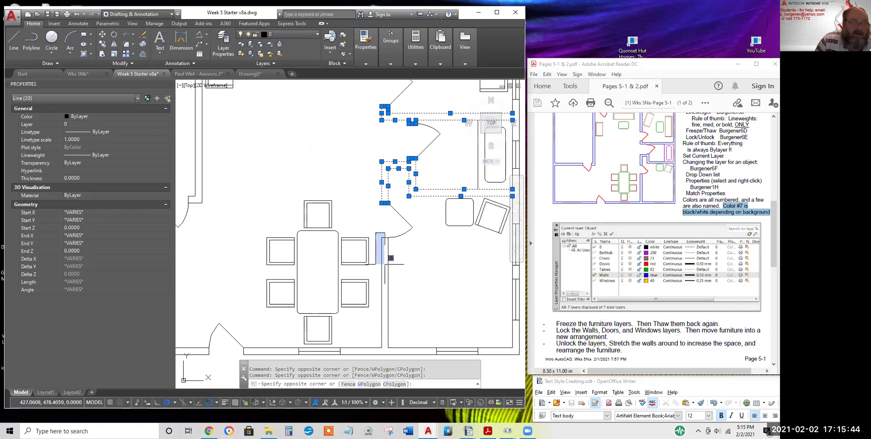
{"action": "left_click", "coordinate": [391, 353]}
{"action": "left_click", "coordinate": [400, 339]}
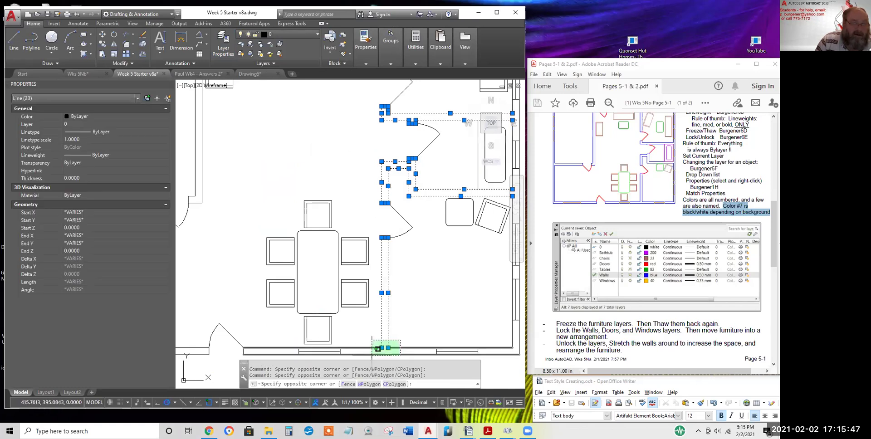
{"action": "middle_click_drag", "start_coordinate": [385, 346], "coordinate": [383, 288]}
{"action": "left_click", "coordinate": [370, 298]}
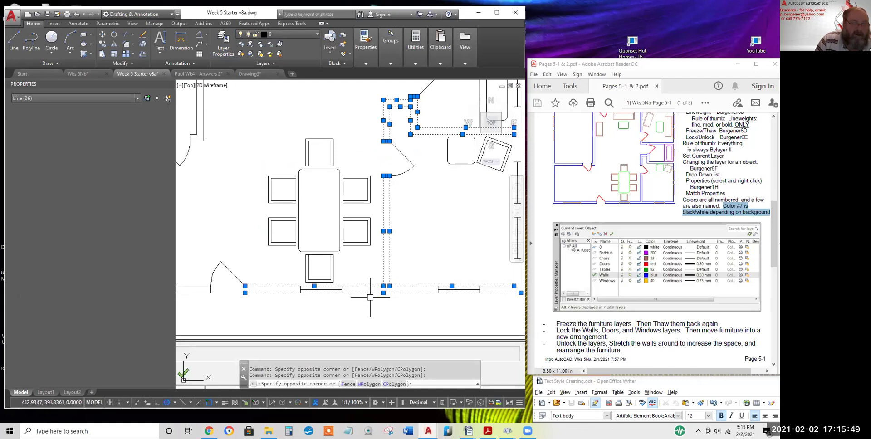
Move the selected wall lines to the Walls layer, turn on lineweight display and clear the selection
{"action": "left_click", "coordinate": [275, 33]}
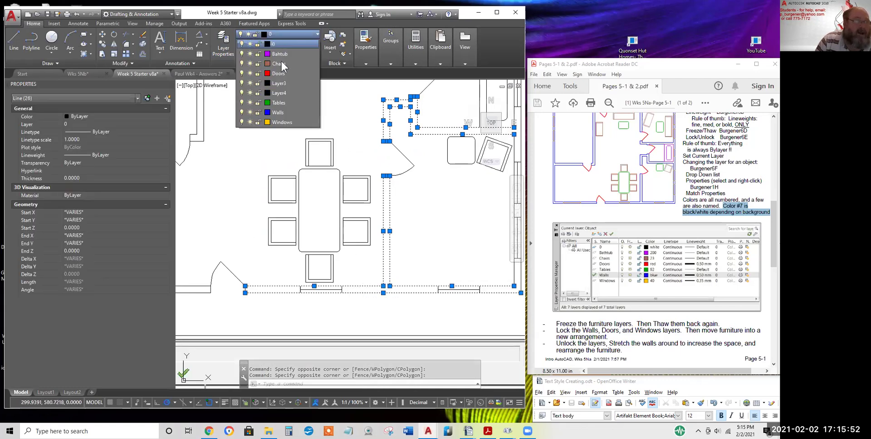
{"action": "left_click", "coordinate": [277, 114]}
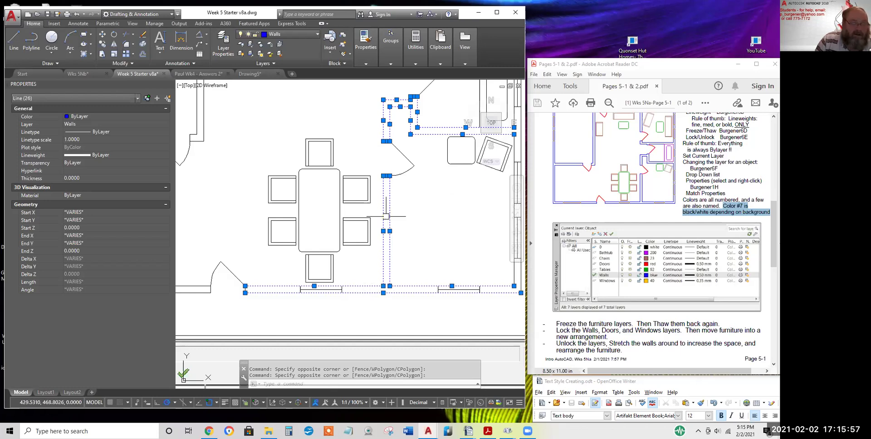
{"action": "left_click", "coordinate": [224, 402]}
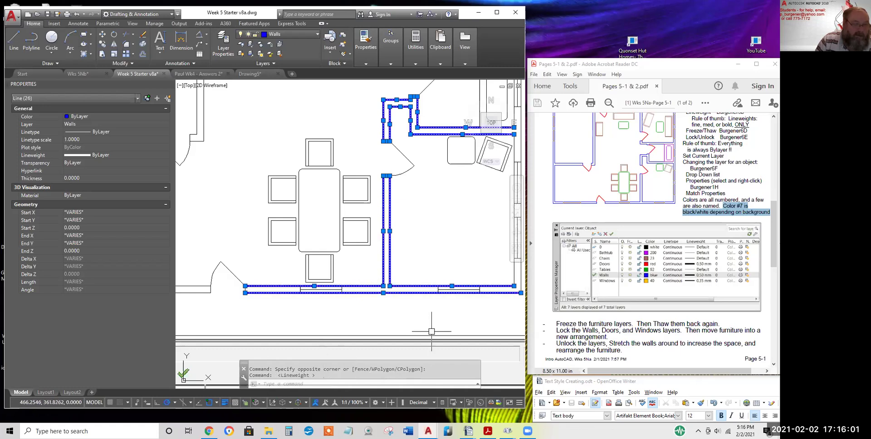
{"action": "key", "text": "Escape"}
{"action": "key", "text": "Escape"}
{"action": "scroll", "coordinate": [281, 264], "scroll_direction": "down", "scroll_amount": 3}
{"action": "middle_click_drag", "start_coordinate": [281, 263], "coordinate": [350, 263]}
{"action": "scroll", "coordinate": [350, 263], "scroll_direction": "down", "scroll_amount": 2}
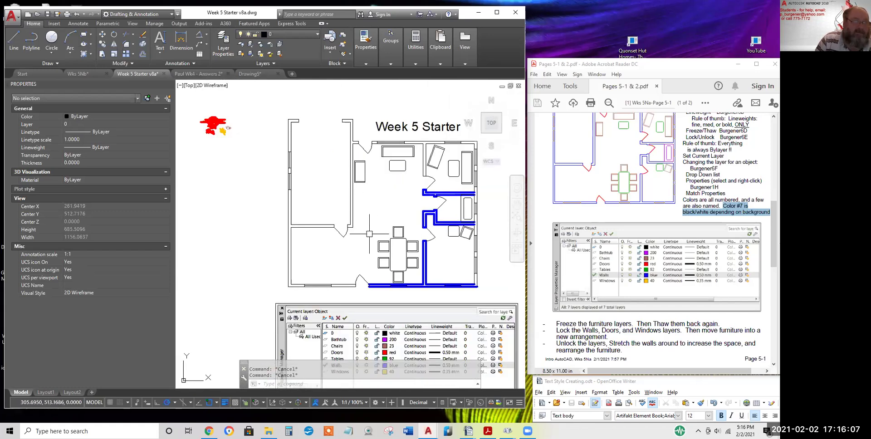
Select the wall lines enclosing the two left rooms, including the lower exterior wall up to the entrance door
{"action": "left_click", "coordinate": [364, 254]}
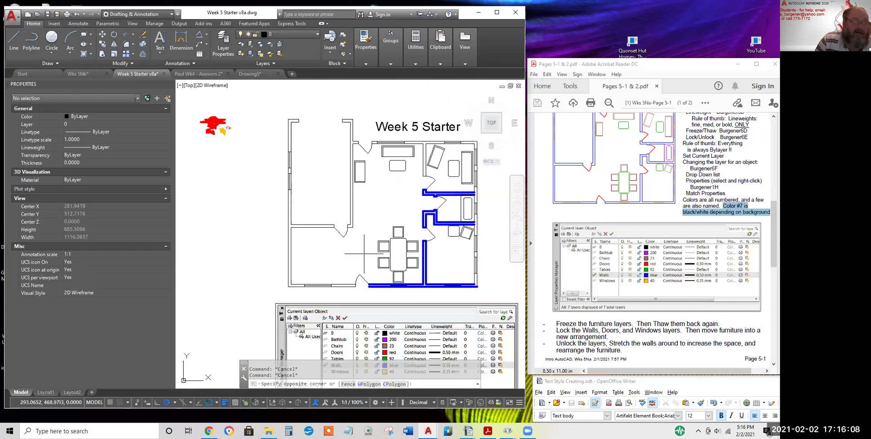
{"action": "left_click", "coordinate": [276, 216]}
{"action": "left_click", "coordinate": [277, 206]}
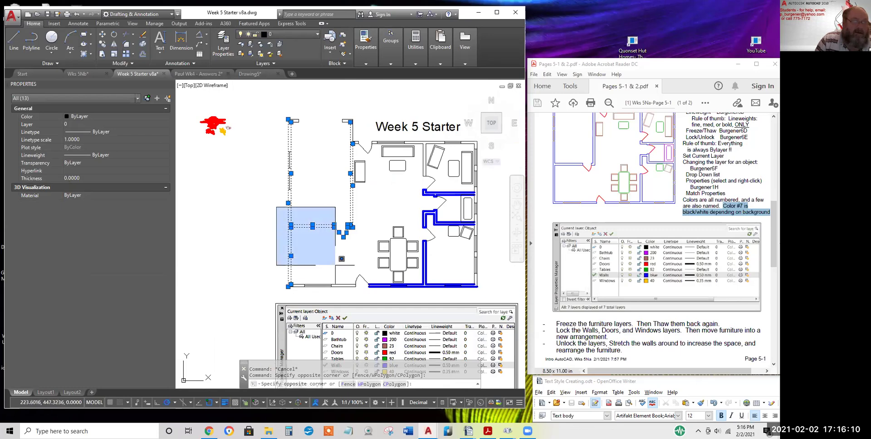
{"action": "left_click", "coordinate": [363, 290]}
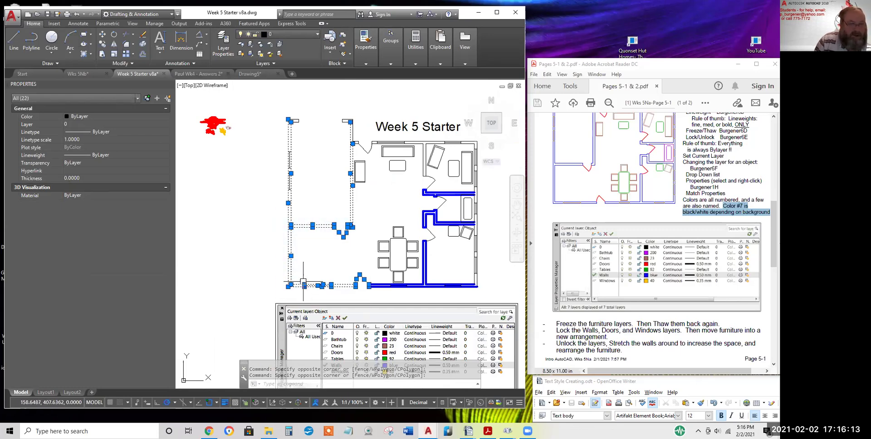
Remove the interior door between the two left rooms from the selection
{"action": "scroll", "coordinate": [304, 272], "scroll_direction": "up", "scroll_amount": 2}
{"action": "scroll", "coordinate": [359, 196], "scroll_direction": "up", "scroll_amount": 4}
{"action": "left_click", "coordinate": [401, 264]}
{"action": "left_click", "coordinate": [356, 239]}
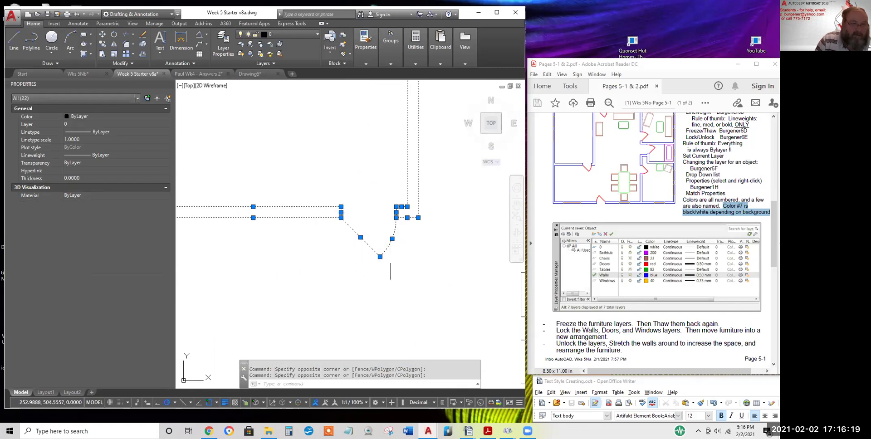
{"action": "left_click", "coordinate": [395, 269], "text": "shift"}
{"action": "left_click", "coordinate": [361, 241], "text": "shift"}
Restore the top view and remove the lower exterior door's leaf and swing arc from the selection
{"action": "scroll", "coordinate": [386, 317], "scroll_direction": "down", "scroll_amount": 4}
{"action": "middle_click_drag", "start_coordinate": [386, 317], "coordinate": [412, 253], "text": "shift"}
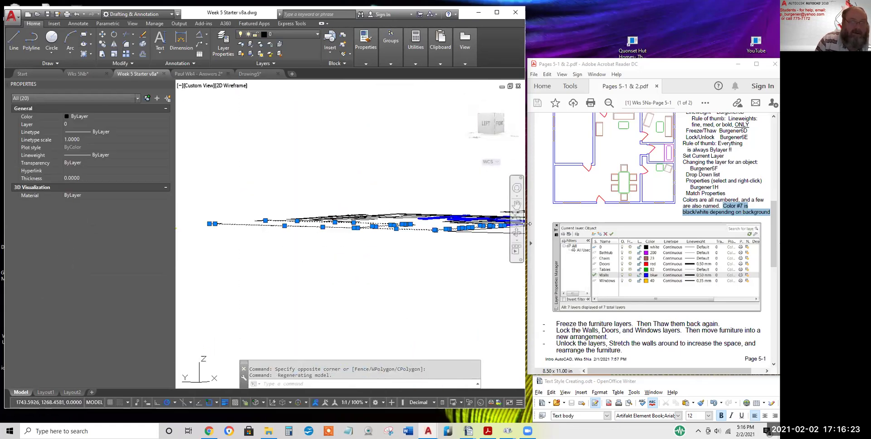
{"action": "left_click", "coordinate": [466, 97]}
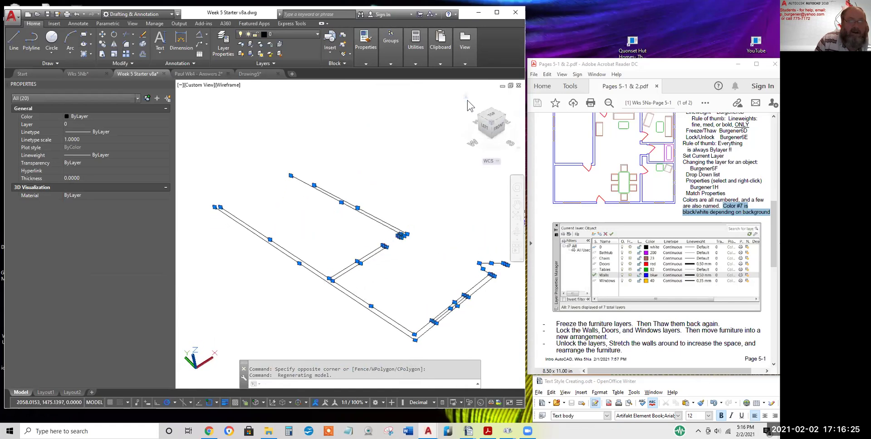
{"action": "left_click", "coordinate": [492, 118]}
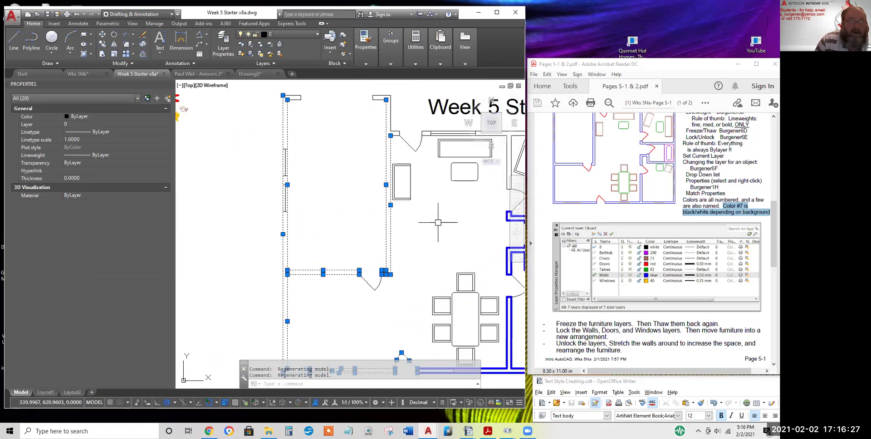
{"action": "middle_click_drag", "start_coordinate": [381, 253], "coordinate": [342, 235]}
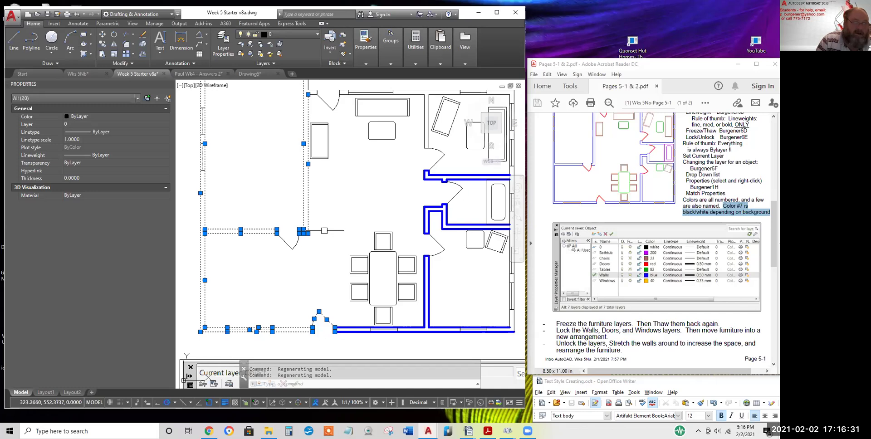
{"action": "left_click", "coordinate": [334, 321]}
{"action": "left_click", "coordinate": [311, 312], "text": "shift"}
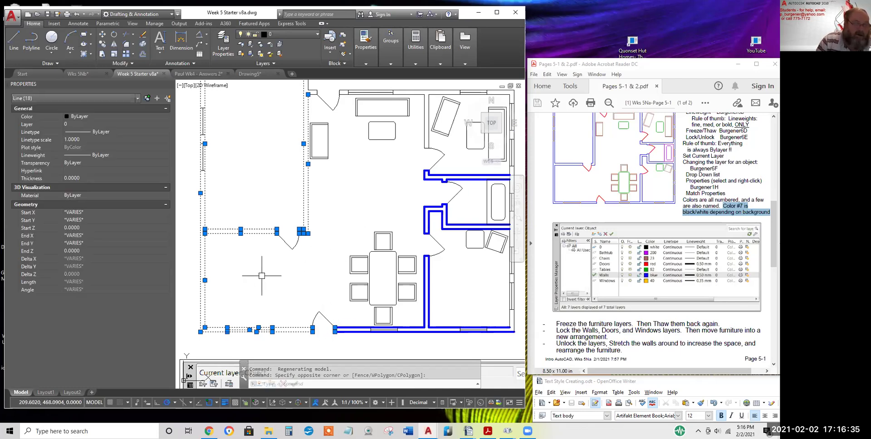
Remove the window lines in the lower-left exterior wall from the selection
{"action": "scroll", "coordinate": [215, 322], "scroll_direction": "up", "scroll_amount": 4}
{"action": "left_click", "coordinate": [228, 316]}
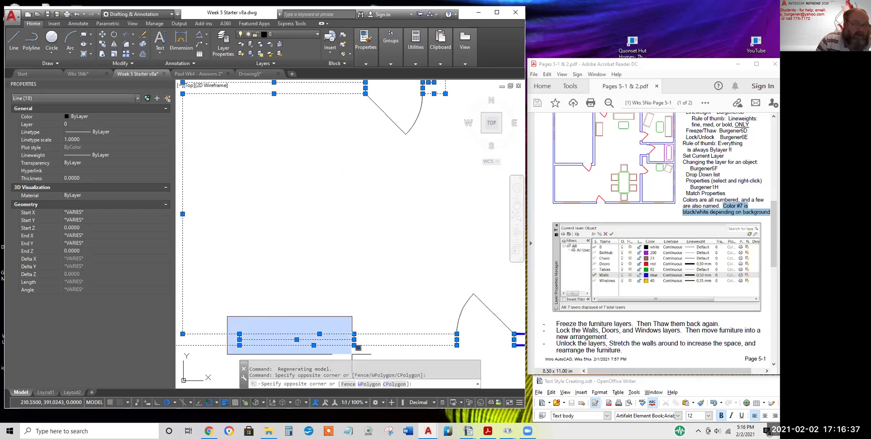
{"action": "left_click", "coordinate": [350, 352], "text": "shift"}
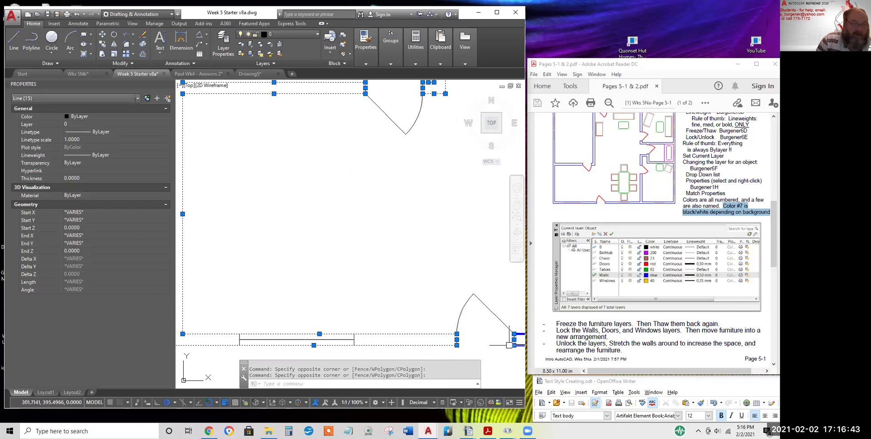
Move the selected left-room wall lines to the Walls layer and clear the selection
{"action": "scroll", "coordinate": [509, 345], "scroll_direction": "up", "scroll_amount": 4}
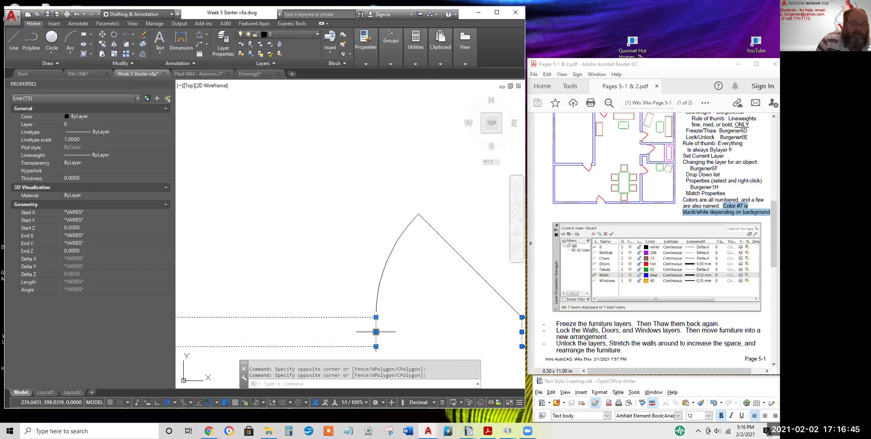
{"action": "scroll", "coordinate": [374, 318], "scroll_direction": "down", "scroll_amount": 3}
{"action": "scroll", "coordinate": [373, 314], "scroll_direction": "down", "scroll_amount": 2}
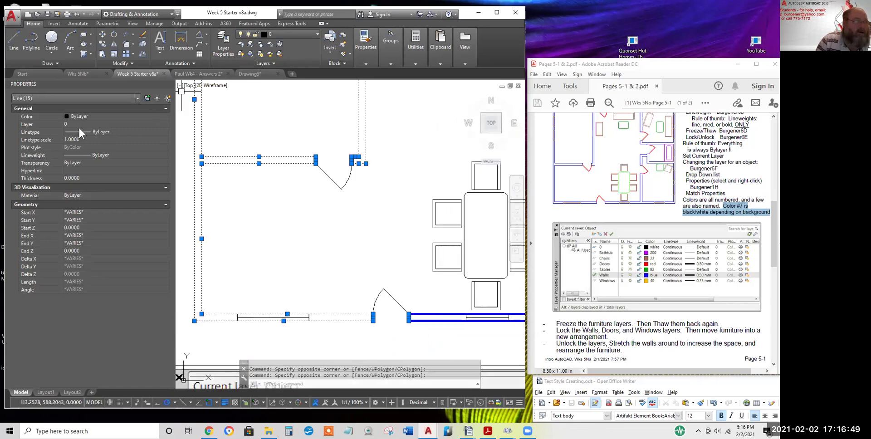
{"action": "left_click", "coordinate": [118, 124]}
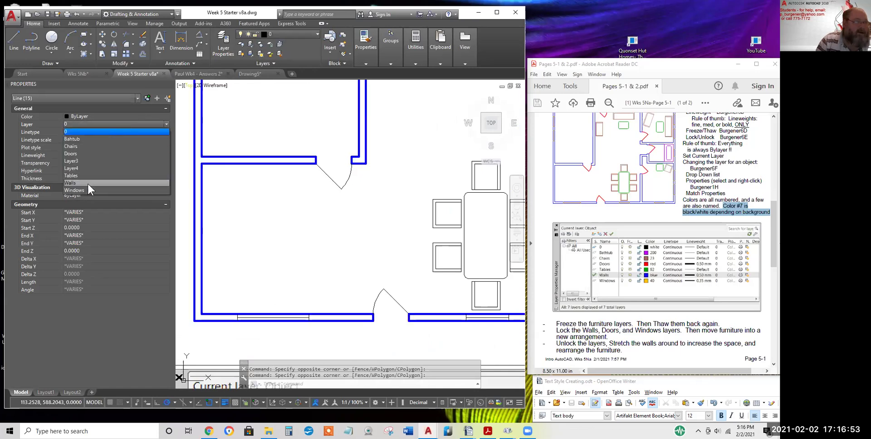
{"action": "left_click", "coordinate": [87, 183]}
{"action": "key", "text": "Escape"}
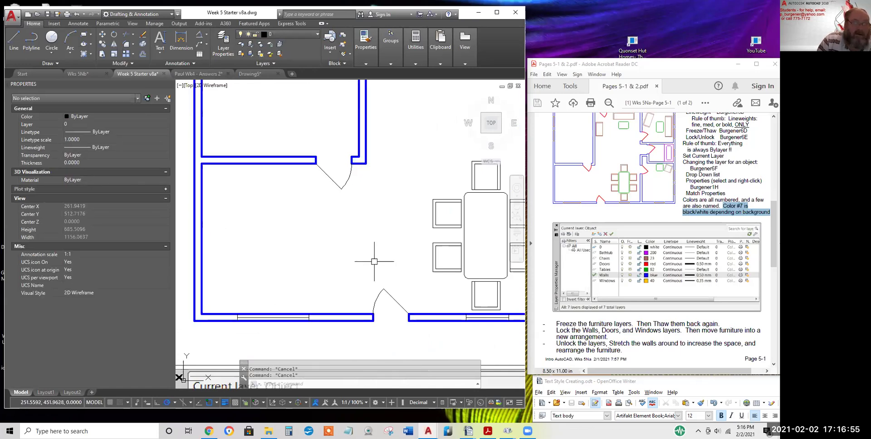
Move the lower exterior door and the left rooms' interior door to the Doors layer and clear the selection
{"action": "left_click", "coordinate": [405, 301]}
{"action": "left_click", "coordinate": [307, 180]}
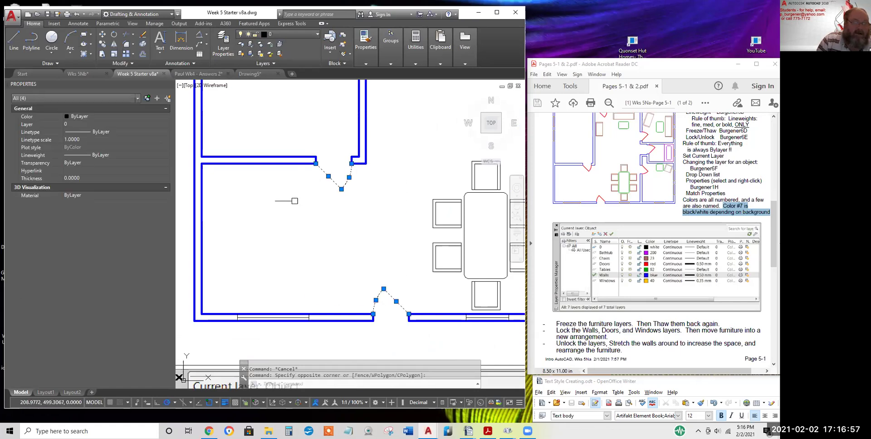
{"action": "left_click", "coordinate": [91, 123]}
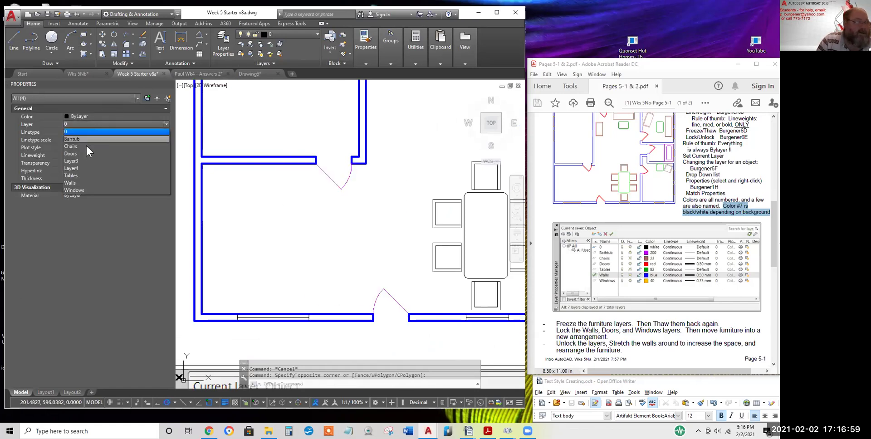
{"action": "left_click", "coordinate": [80, 154]}
{"action": "key", "text": "Escape"}
Move the chair at the upper end of the dining table to the Chairs layer and clear the selection
{"action": "scroll", "coordinate": [426, 183], "scroll_direction": "down", "scroll_amount": 3}
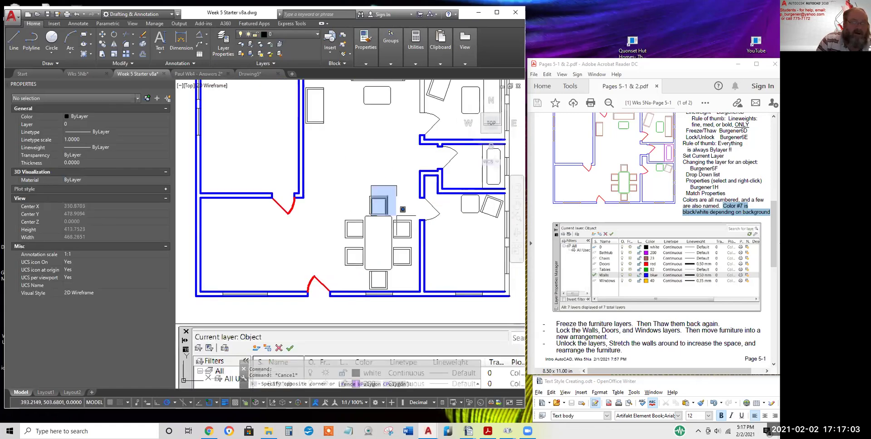
{"action": "left_click", "coordinate": [389, 215]}
{"action": "left_click", "coordinate": [355, 182]}
{"action": "left_click", "coordinate": [398, 217]}
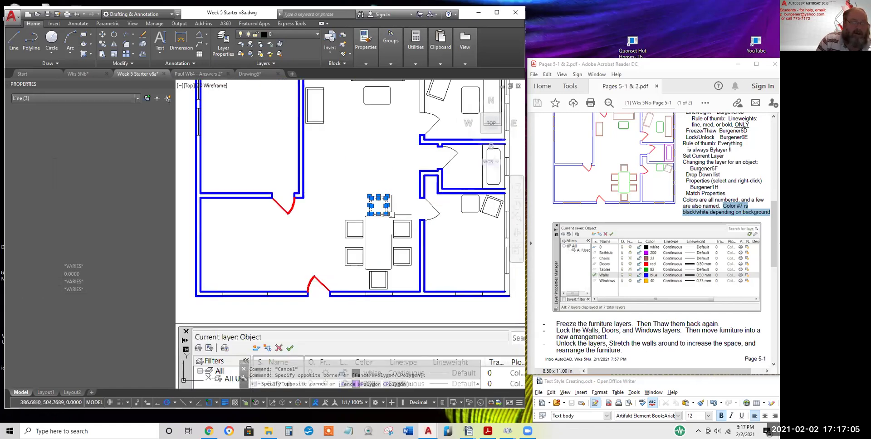
{"action": "left_click", "coordinate": [281, 34]}
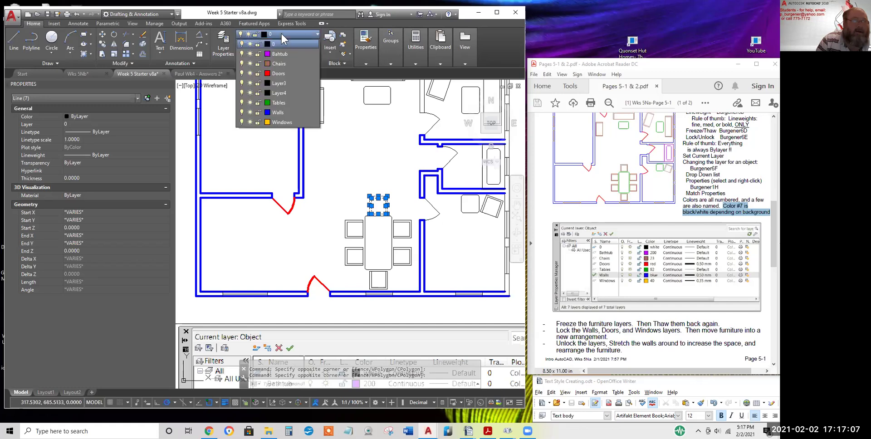
{"action": "left_click", "coordinate": [278, 64]}
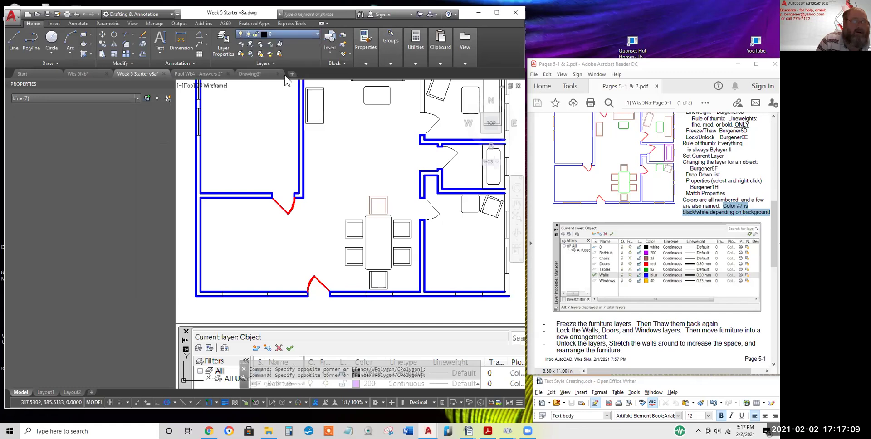
{"action": "key", "text": "Escape"}
{"action": "key", "text": "Escape"}
Use Match Properties to copy the upper dining chair's properties to the remaining dining chairs and the table
{"action": "left_click", "coordinate": [371, 47]}
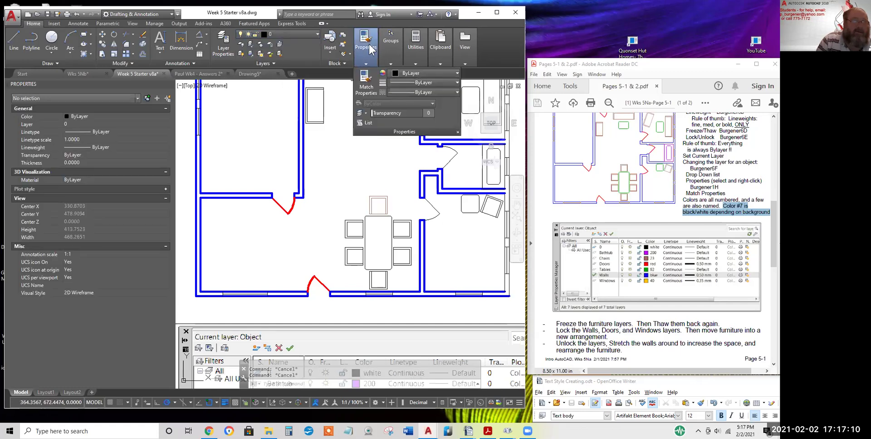
{"action": "left_click", "coordinate": [365, 84]}
{"action": "left_click", "coordinate": [381, 197]}
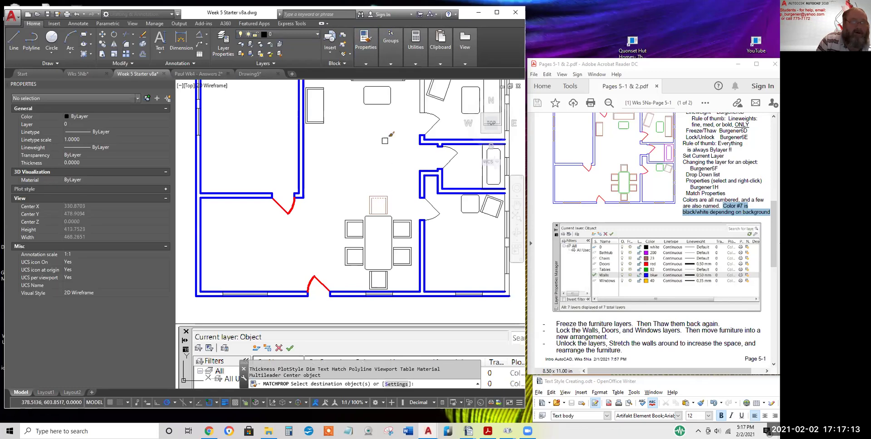
{"action": "left_click", "coordinate": [329, 209]}
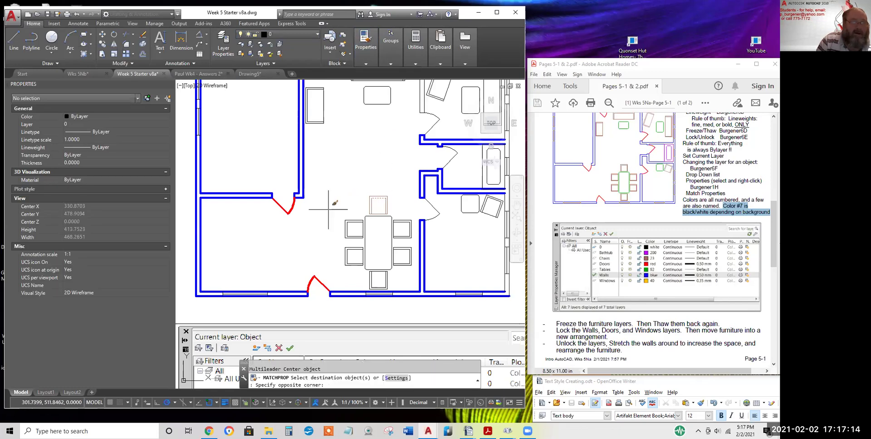
{"action": "left_click", "coordinate": [424, 294]}
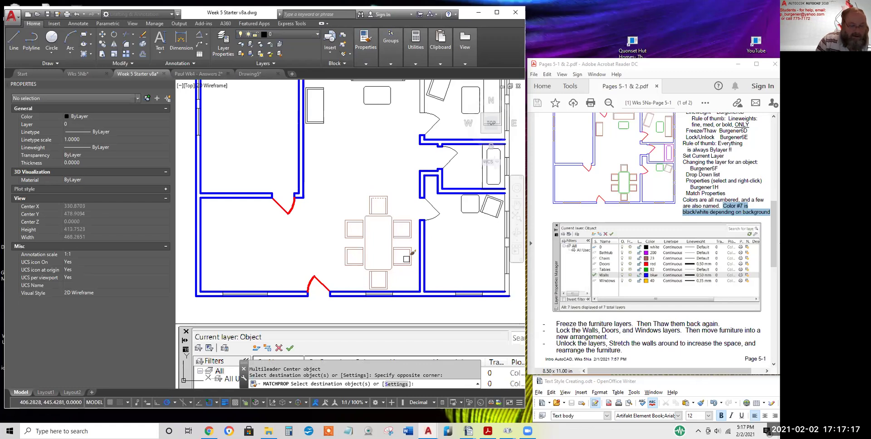
{"action": "scroll", "coordinate": [380, 239], "scroll_direction": "up", "scroll_amount": 4}
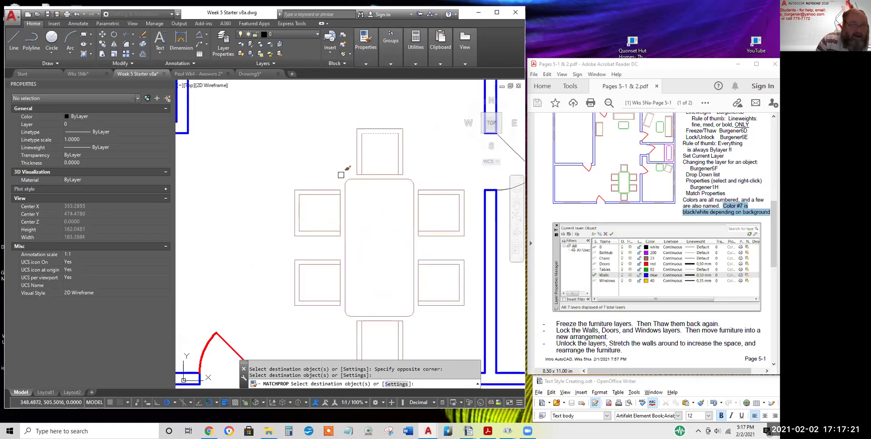
{"action": "left_click", "coordinate": [341, 175]}
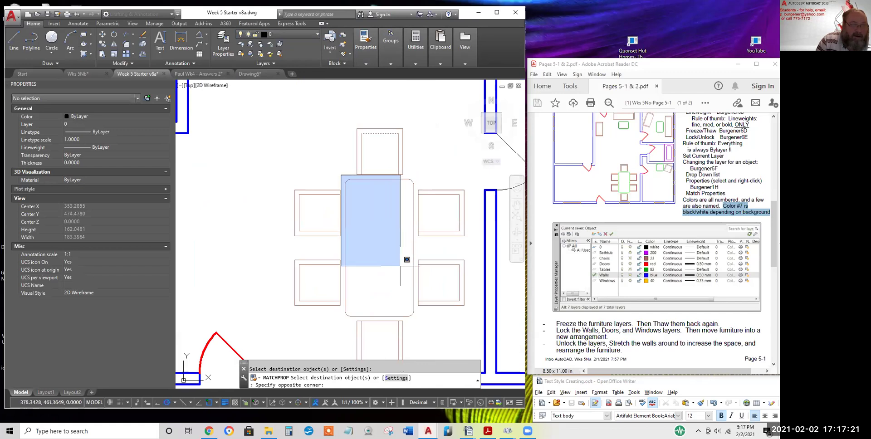
{"action": "left_click", "coordinate": [416, 319]}
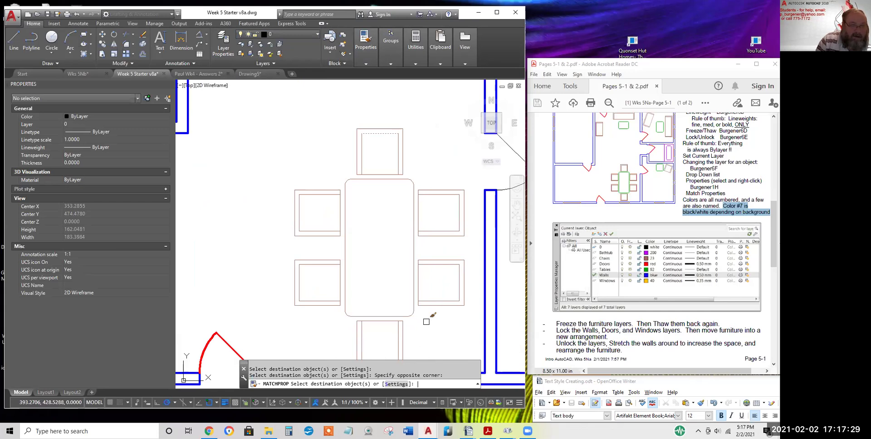
{"action": "key", "text": "Return"}
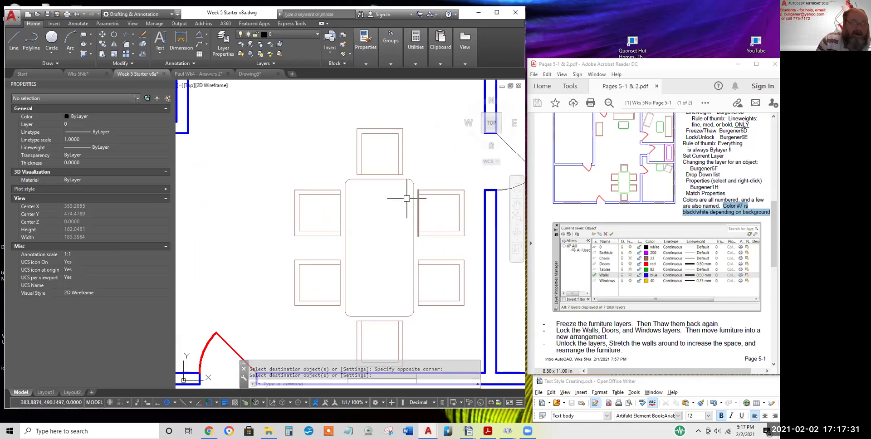
{"action": "key", "text": "Escape"}
Select the dining table outline without the upper chair's edge, move it to the Tables layer and clear the selection
{"action": "left_click", "coordinate": [343, 172]}
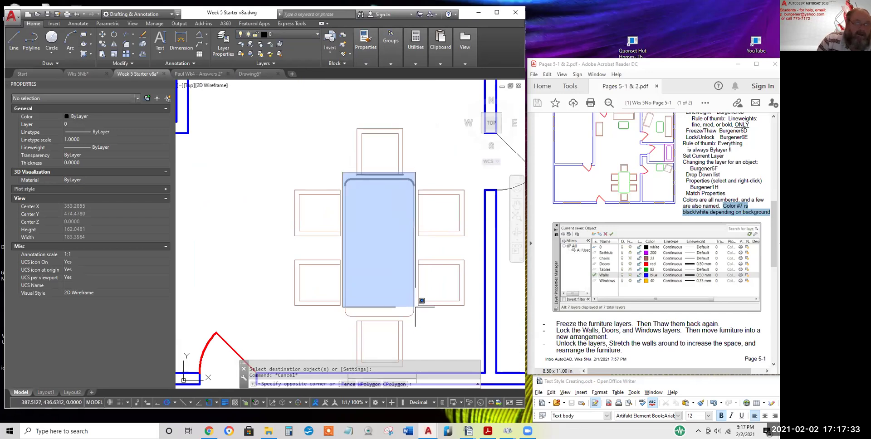
{"action": "left_click", "coordinate": [414, 317]}
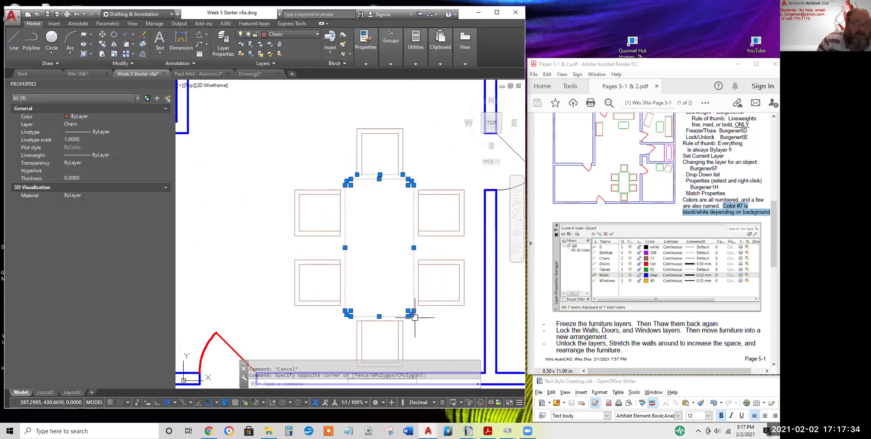
{"action": "left_click", "coordinate": [390, 173], "text": "shift"}
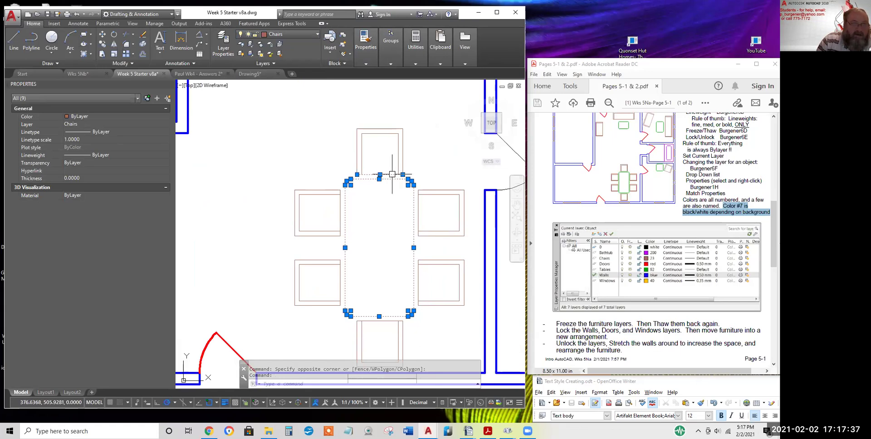
{"action": "left_click", "coordinate": [288, 33]}
{"action": "left_click", "coordinate": [279, 94]}
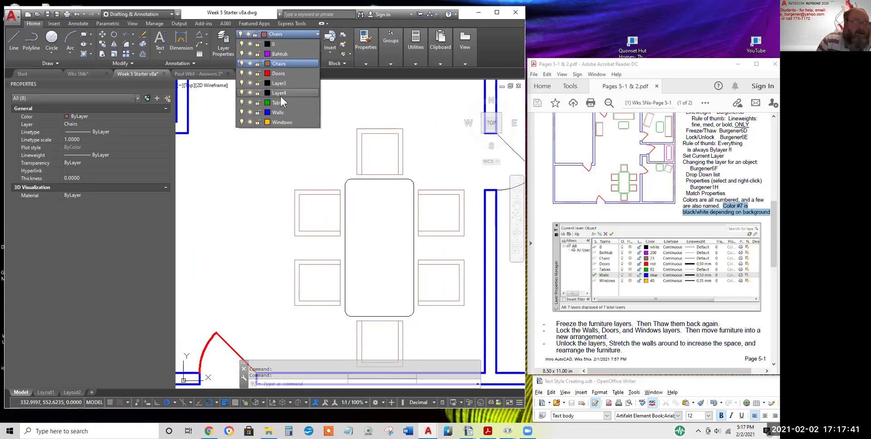
{"action": "key", "text": "Escape"}
{"action": "key", "text": "Escape"}
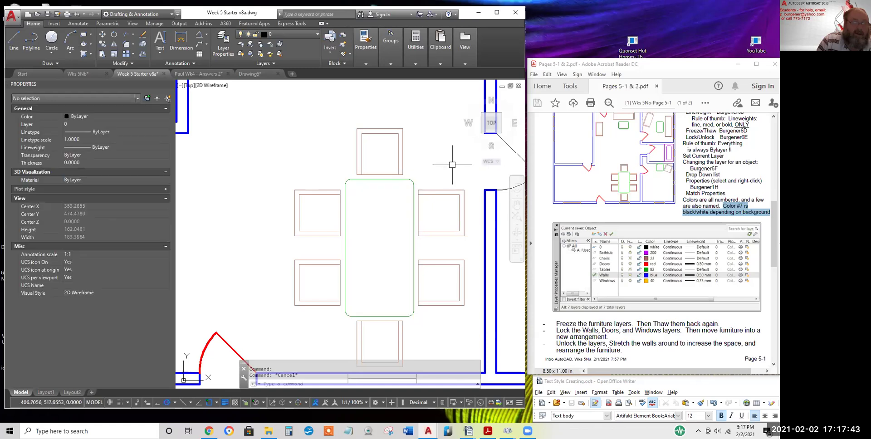
{"action": "scroll", "coordinate": [461, 237], "scroll_direction": "down", "scroll_amount": 2}
{"action": "scroll", "coordinate": [462, 236], "scroll_direction": "down", "scroll_amount": 4}
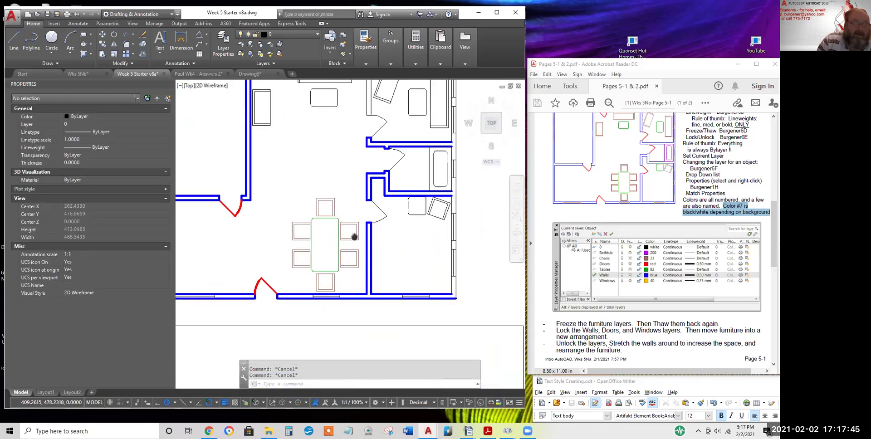
{"action": "middle_click_drag", "start_coordinate": [379, 246], "coordinate": [406, 272]}
{"action": "scroll", "coordinate": [436, 195], "scroll_direction": "up", "scroll_amount": 5}
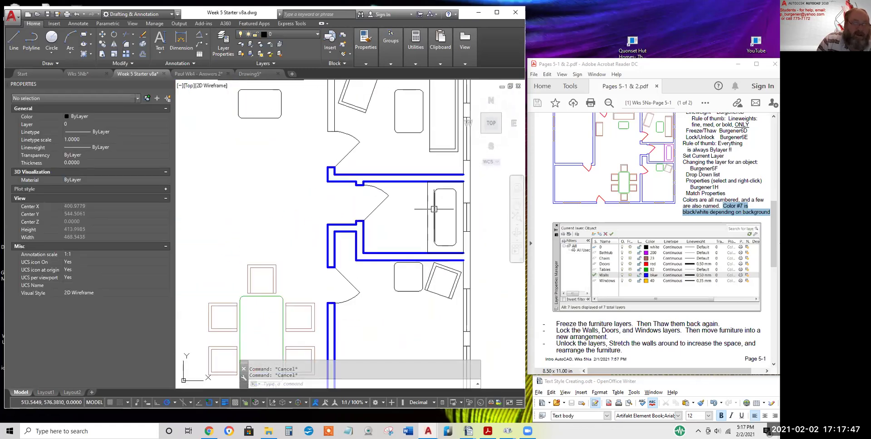
{"action": "scroll", "coordinate": [439, 183], "scroll_direction": "up", "scroll_amount": 5}
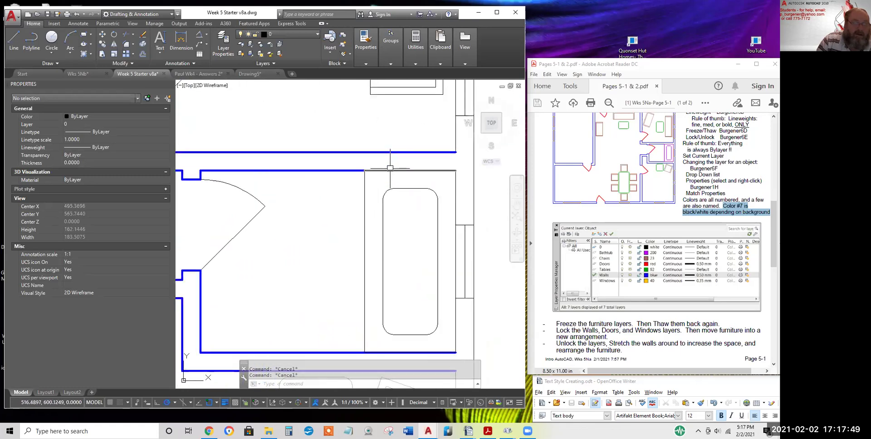
{"action": "left_click", "coordinate": [335, 160]}
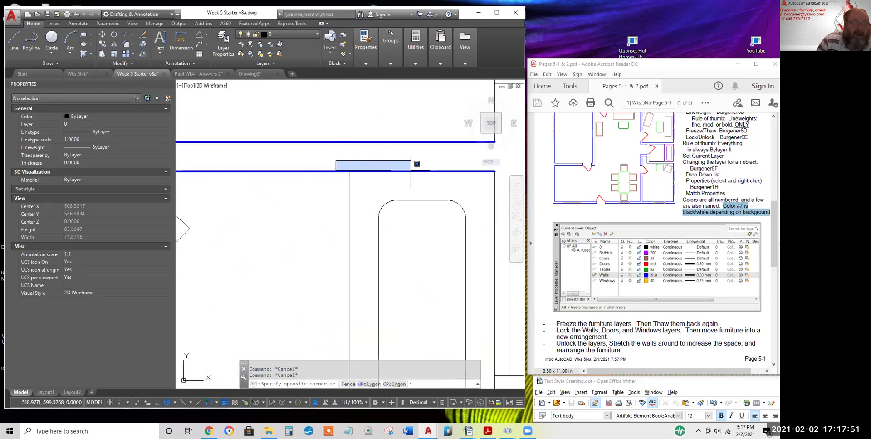
{"action": "key", "text": "Escape"}
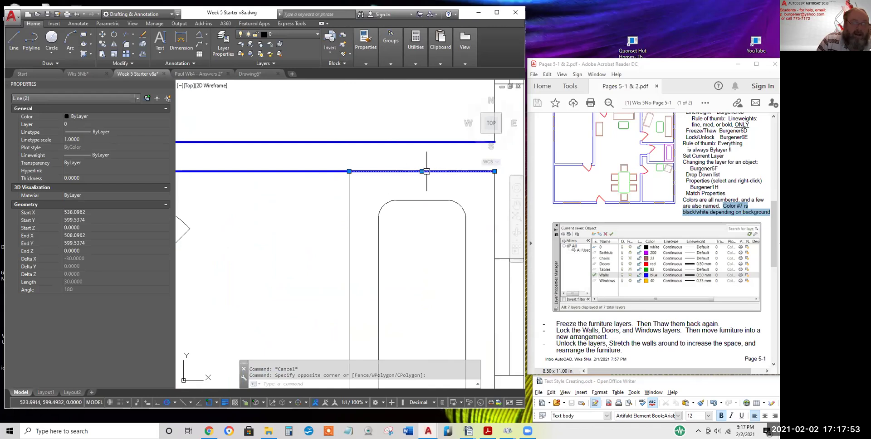
Select the bathtub outline with its surrounding edge lines, move it to the Bahtub layer and clear the selection
{"action": "scroll", "coordinate": [448, 219], "scroll_direction": "down", "scroll_amount": 2}
{"action": "scroll", "coordinate": [448, 219], "scroll_direction": "down", "scroll_amount": 2}
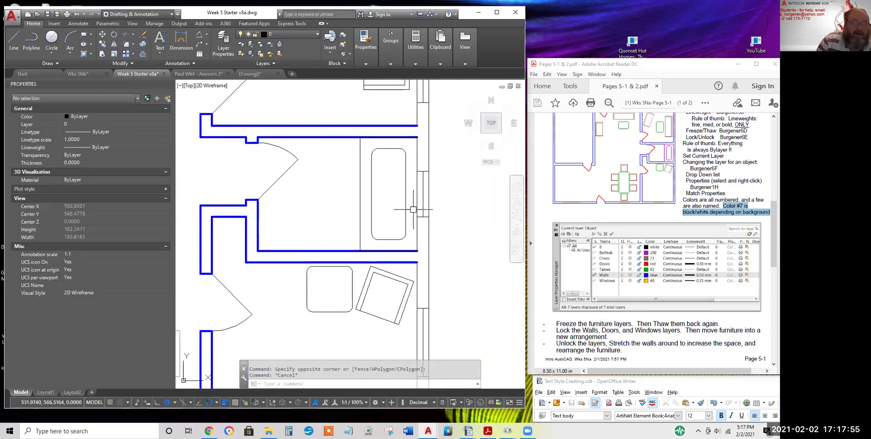
{"action": "left_click", "coordinate": [418, 236]}
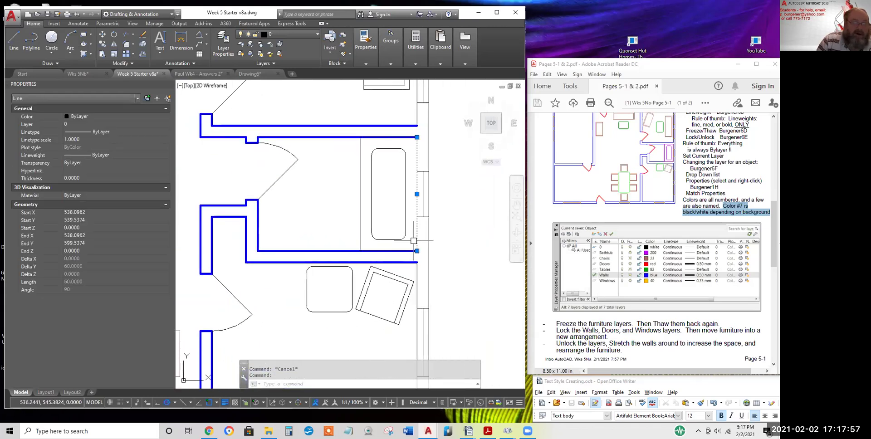
{"action": "left_click", "coordinate": [412, 242]}
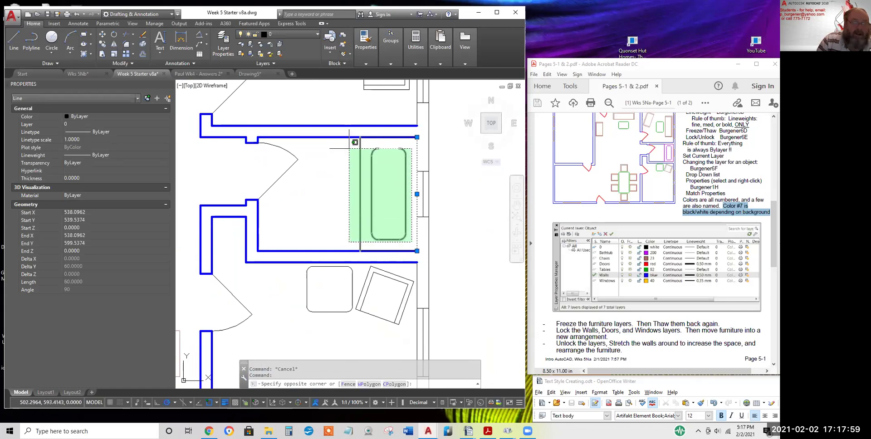
{"action": "left_click", "coordinate": [350, 136]}
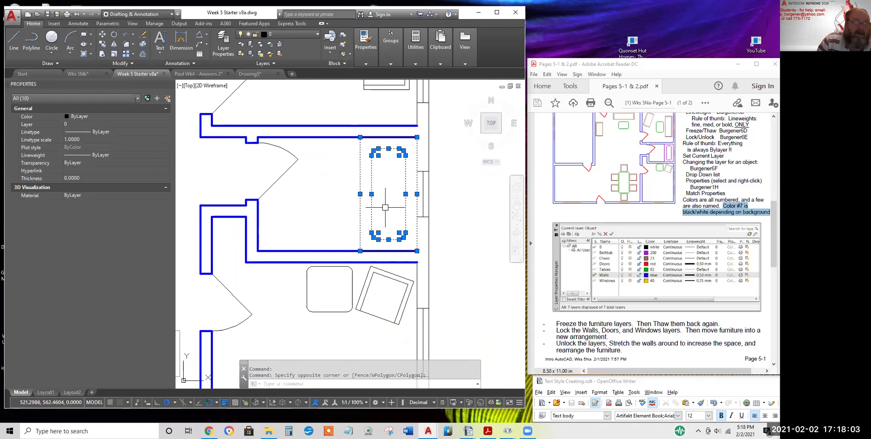
{"action": "left_click", "coordinate": [289, 34]}
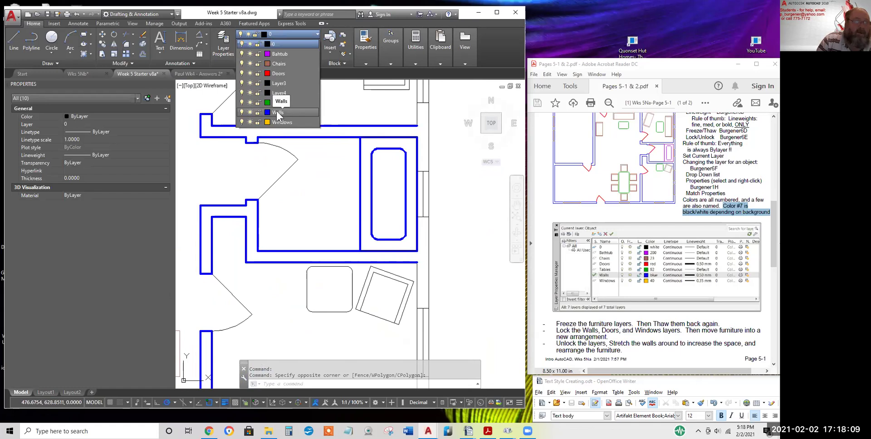
{"action": "left_click", "coordinate": [279, 54]}
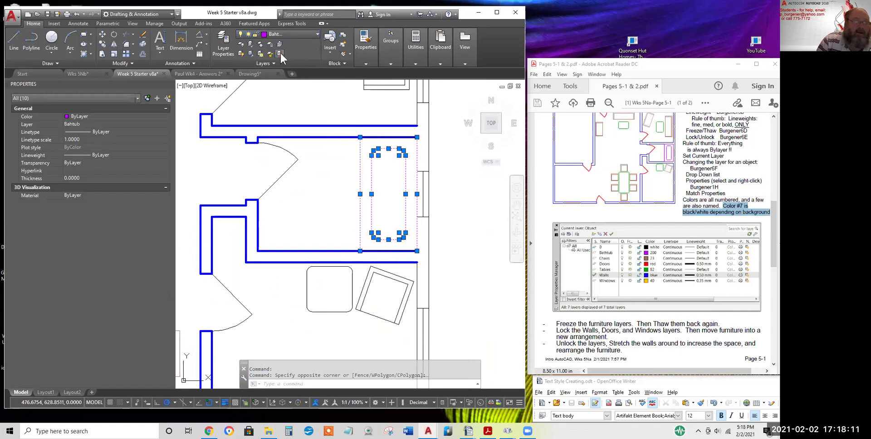
{"action": "key", "text": "Escape"}
Select the window lines beside the bathtub and in the two openings below it, move them to the Windows layer and clear the selection
{"action": "left_click", "coordinate": [411, 162]}
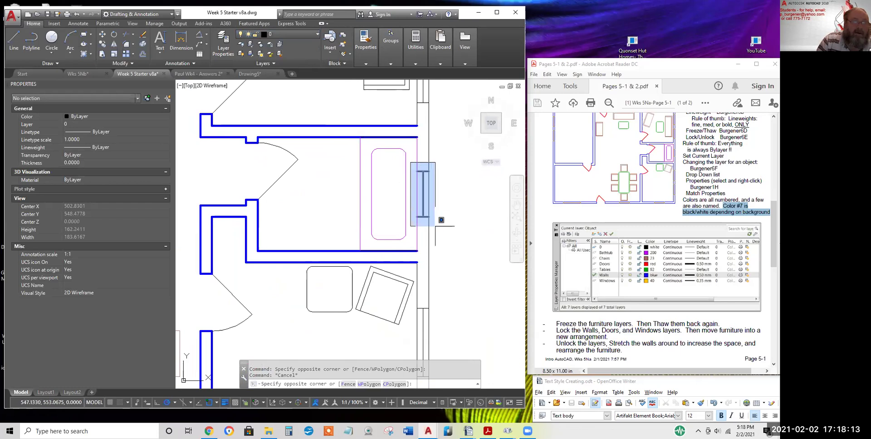
{"action": "left_click", "coordinate": [433, 226]}
{"action": "middle_click_drag", "start_coordinate": [423, 285], "coordinate": [375, 171]}
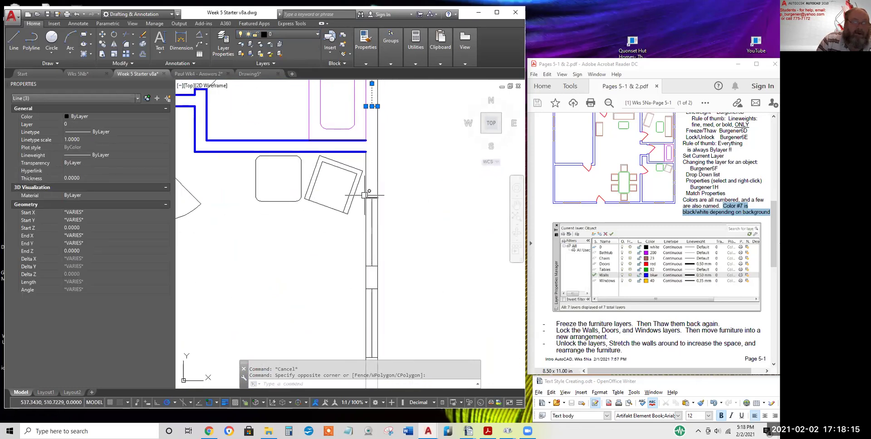
{"action": "left_click", "coordinate": [368, 198]}
{"action": "left_click", "coordinate": [363, 172]}
{"action": "middle_click_drag", "start_coordinate": [401, 319], "coordinate": [410, 190]}
{"action": "left_click", "coordinate": [403, 253]}
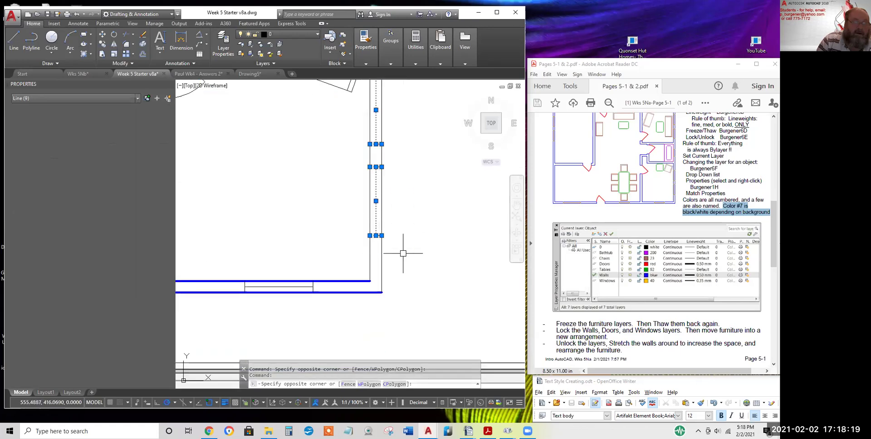
{"action": "left_click", "coordinate": [281, 36]}
{"action": "left_click", "coordinate": [273, 121]}
{"action": "key", "text": "Escape"}
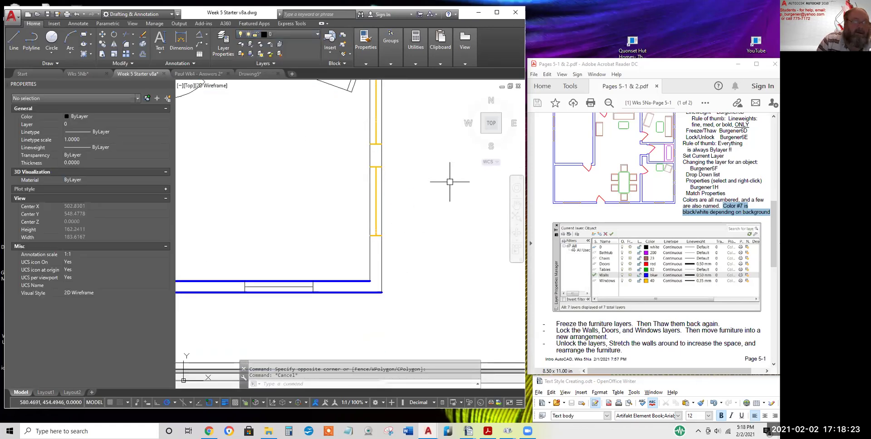
Examine the whole drawing, including the floor plan, the layer chart, the loose furniture symbols and the note about adding layers
{"action": "scroll", "coordinate": [451, 180], "scroll_direction": "down", "scroll_amount": 3}
{"action": "middle_click_drag", "start_coordinate": [454, 190], "coordinate": [496, 249]}
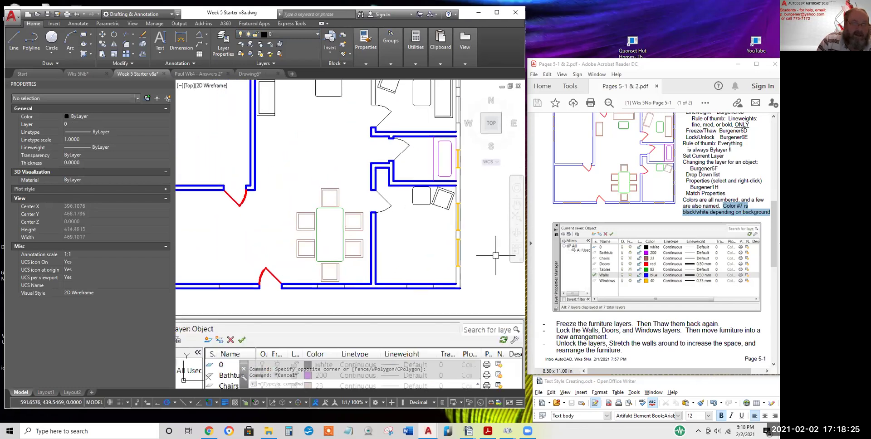
{"action": "scroll", "coordinate": [494, 251], "scroll_direction": "down", "scroll_amount": 2}
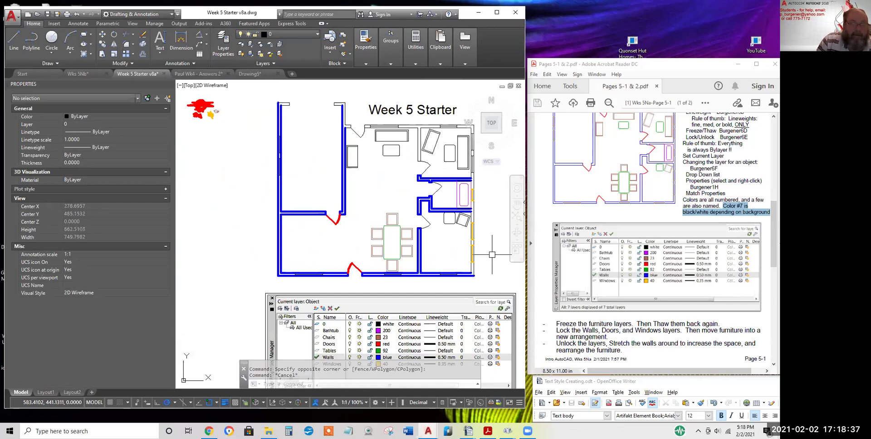
{"action": "middle_click_drag", "start_coordinate": [492, 254], "coordinate": [458, 252]}
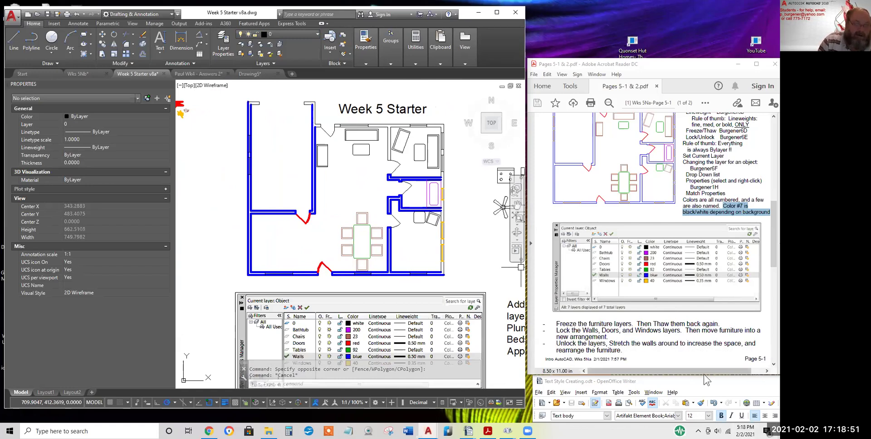
{"action": "scroll", "coordinate": [450, 294], "scroll_direction": "down", "scroll_amount": 2}
{"action": "scroll", "coordinate": [449, 294], "scroll_direction": "down", "scroll_amount": 1}
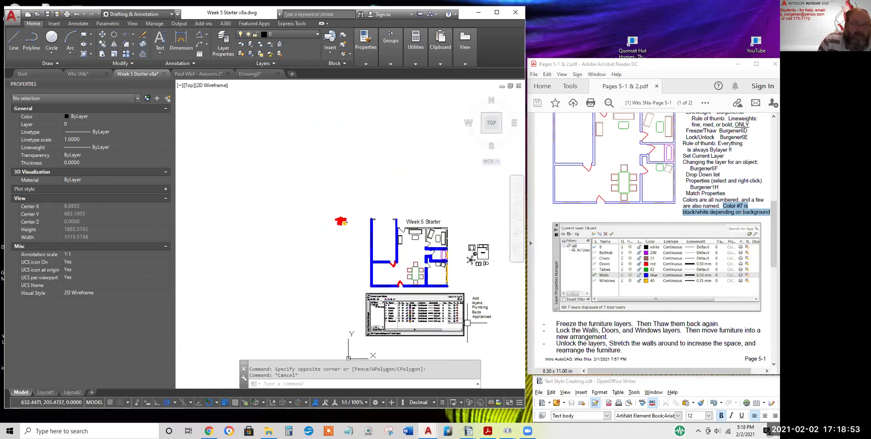
{"action": "mouse_move", "coordinate": [475, 323]}
{"action": "middle_mouse_down"}
{"action": "mouse_move", "coordinate": [466, 294]}
{"action": "mouse_move", "coordinate": [428, 267]}
{"action": "middle_mouse_up"}
Switch to the PDF handout in Adobe Acrobat Reader, move its window higher and enlarge it to show more of page 5-1
{"action": "scroll", "coordinate": [647, 316], "scroll_direction": "down", "scroll_amount": 6}
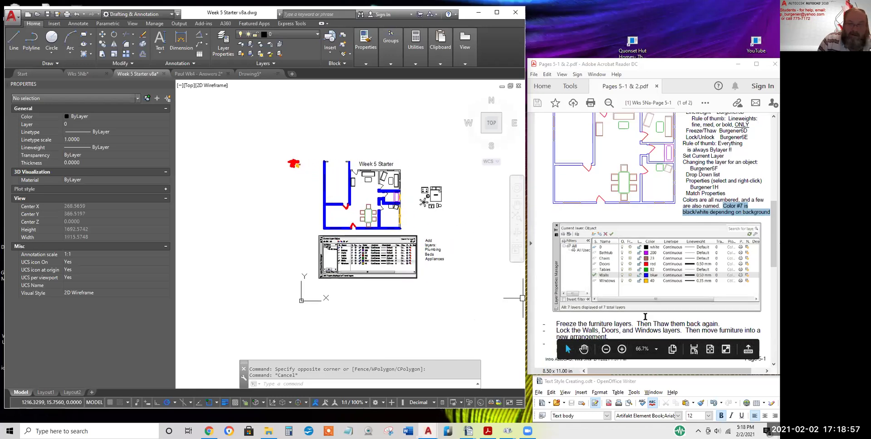
{"action": "scroll", "coordinate": [647, 317], "scroll_direction": "up", "scroll_amount": 1}
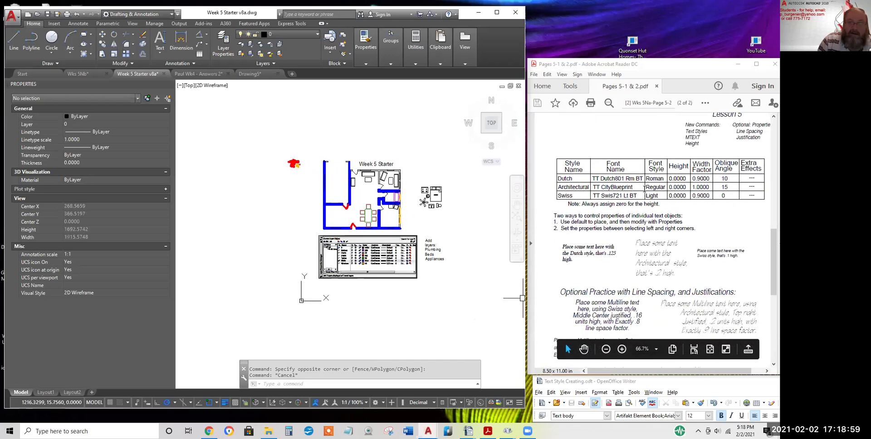
{"action": "scroll", "coordinate": [644, 189], "scroll_direction": "up", "scroll_amount": 8}
{"action": "scroll", "coordinate": [654, 195], "scroll_direction": "down", "scroll_amount": 8}
{"action": "scroll", "coordinate": [654, 195], "scroll_direction": "up", "scroll_amount": 8}
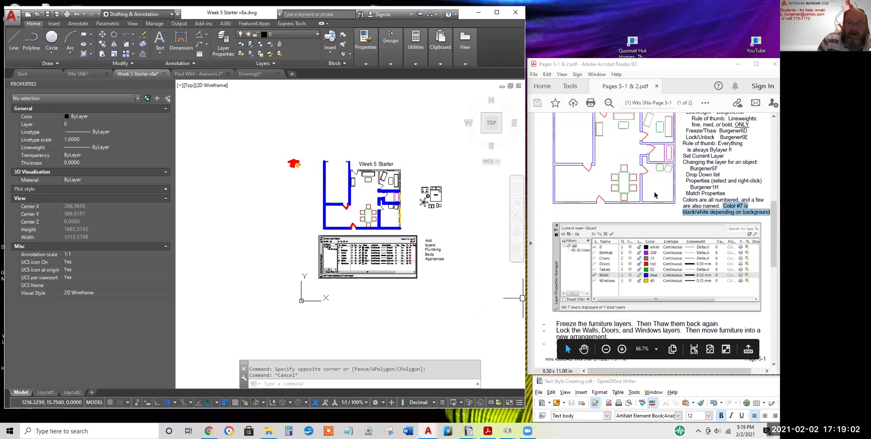
{"action": "left_click", "coordinate": [676, 64]}
{"action": "left_click_drag", "start_coordinate": [676, 66], "coordinate": [676, 24]}
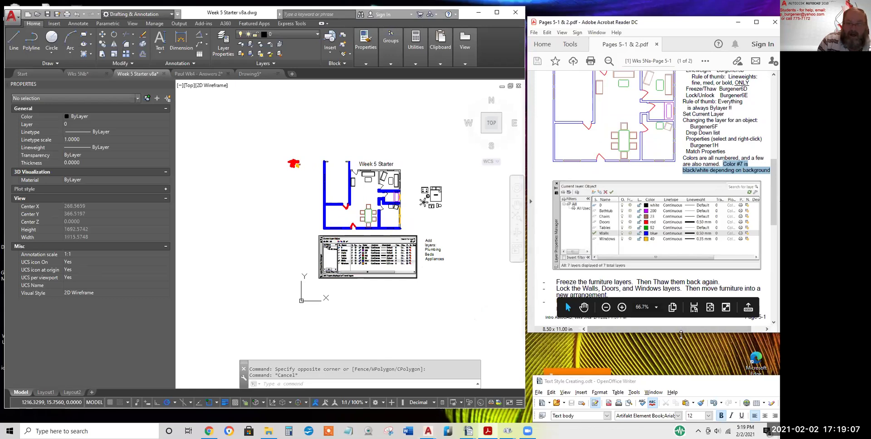
{"action": "left_click_drag", "start_coordinate": [680, 334], "coordinate": [680, 386]}
{"action": "mouse_move", "coordinate": [766, 229]}
{"action": "left_mouse_down"}
{"action": "mouse_move", "coordinate": [767, 262]}
{"action": "mouse_move", "coordinate": [767, 242]}
{"action": "left_mouse_up"}
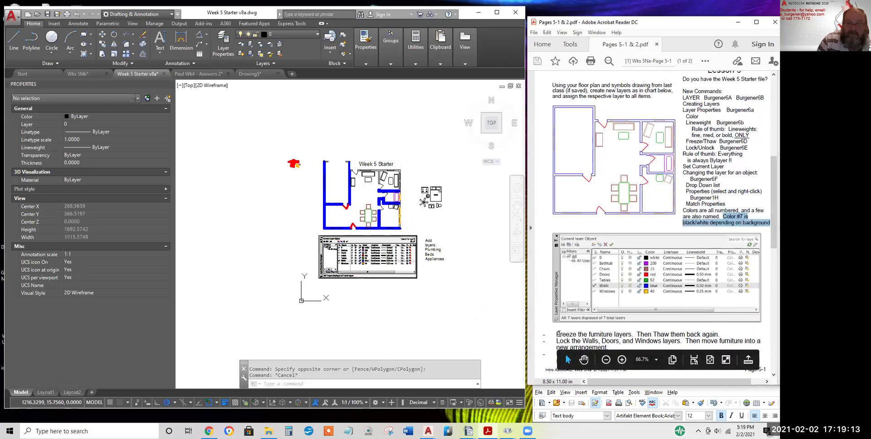
Highlight the handout's exercise instructions on freezing furniture layers, locking the Walls, Doors and Windows layers, and stretching walls, moving the floating toolbar off the text
{"action": "left_click_drag", "start_coordinate": [558, 334], "coordinate": [716, 338]}
{"action": "left_click_drag", "start_coordinate": [557, 342], "coordinate": [669, 343]}
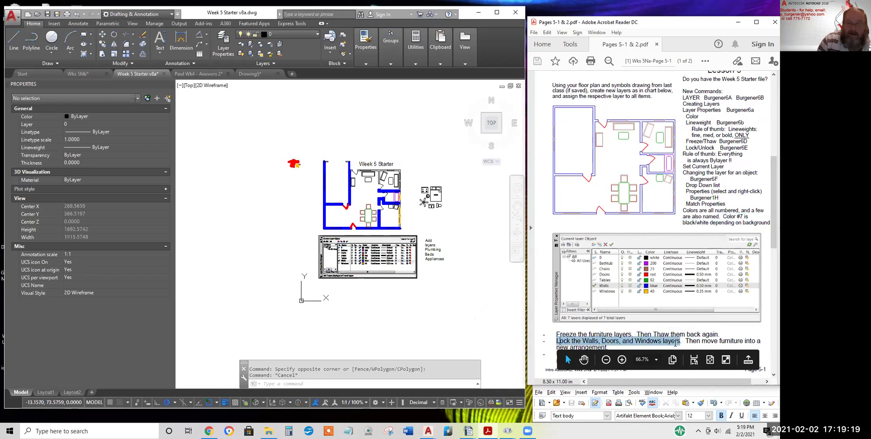
{"action": "scroll", "coordinate": [677, 331], "scroll_direction": "down", "scroll_amount": 1}
{"action": "scroll", "coordinate": [677, 331], "scroll_direction": "up", "scroll_amount": 1}
{"action": "left_click_drag", "start_coordinate": [721, 354], "coordinate": [703, 215]}
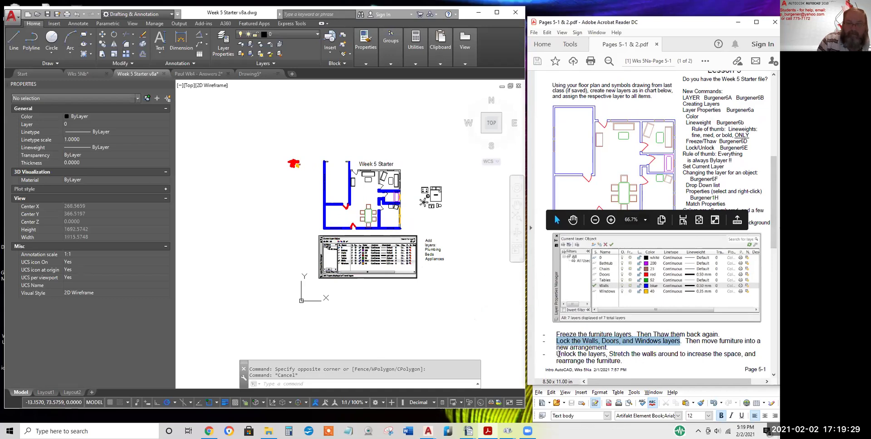
{"action": "left_click_drag", "start_coordinate": [610, 354], "coordinate": [736, 353]}
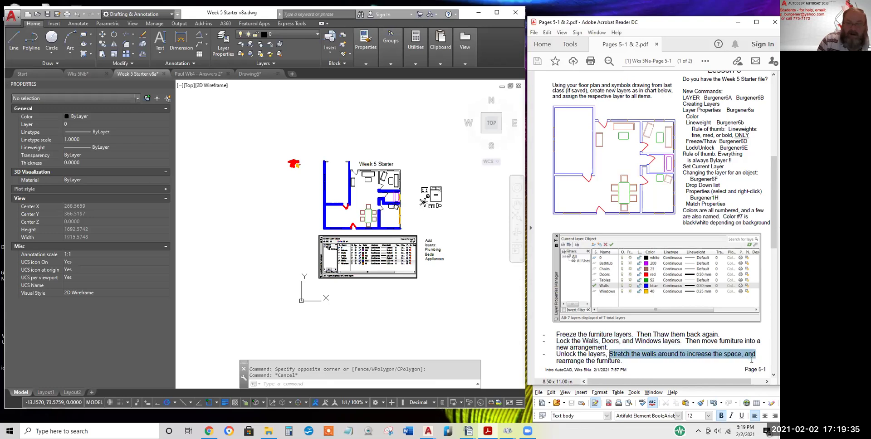
{"action": "left_click_drag", "start_coordinate": [751, 361], "coordinate": [622, 365]}
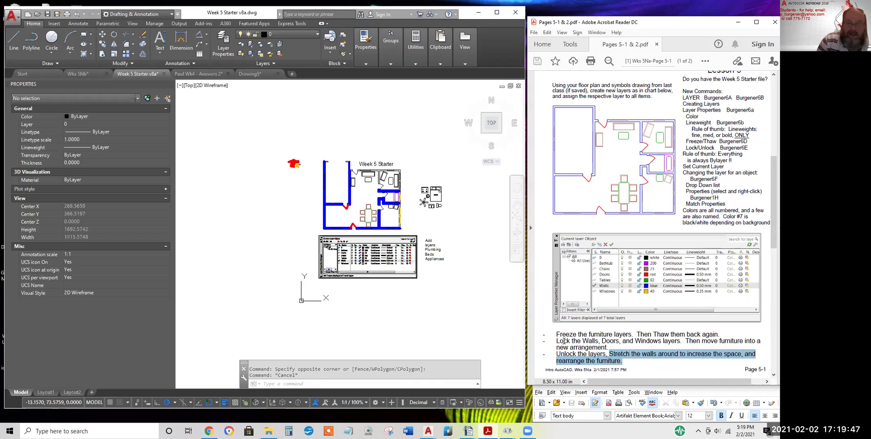
{"action": "mouse_move", "coordinate": [557, 341]}
{"action": "left_mouse_down"}
{"action": "mouse_move", "coordinate": [575, 349]}
{"action": "mouse_move", "coordinate": [580, 341]}
{"action": "left_mouse_up"}
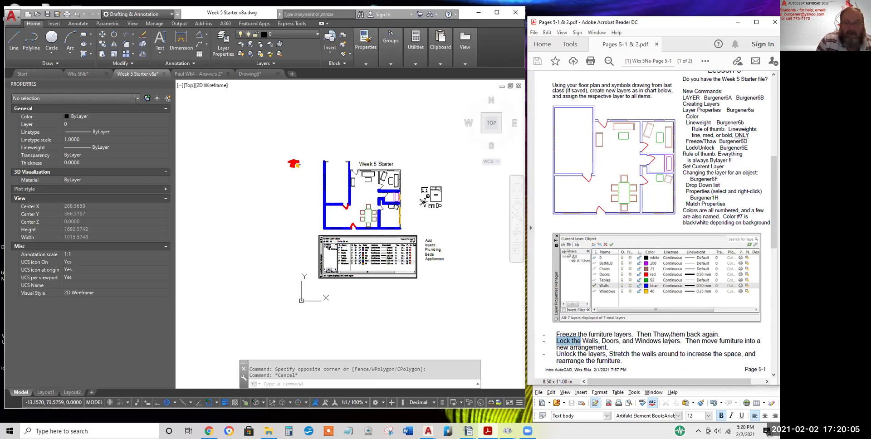
{"action": "left_click", "coordinate": [594, 343]}
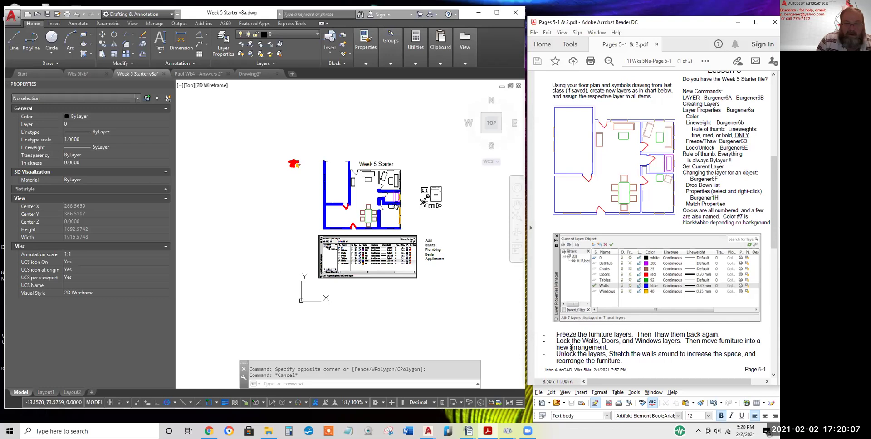
{"action": "left_click_drag", "start_coordinate": [556, 354], "coordinate": [648, 358]}
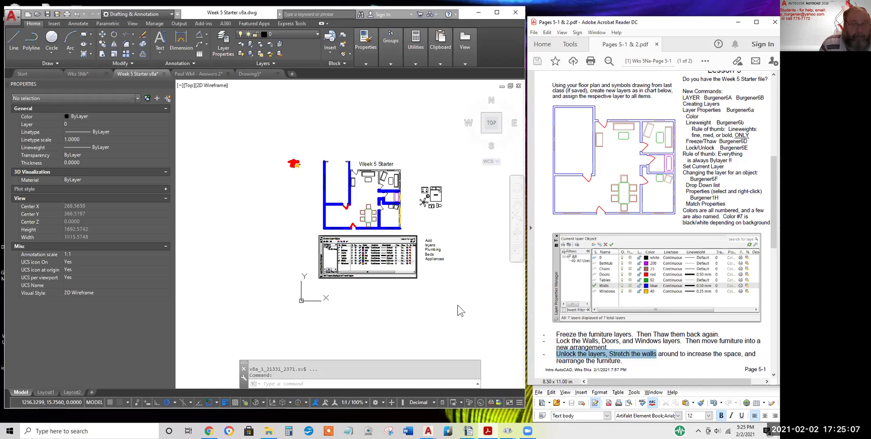
Switch to the AutoCAD floor plan and copy the queen bed symbol into the room below the bathroom
{"action": "left_click", "coordinate": [420, 225]}
{"action": "scroll", "coordinate": [413, 204], "scroll_direction": "up", "scroll_amount": 3}
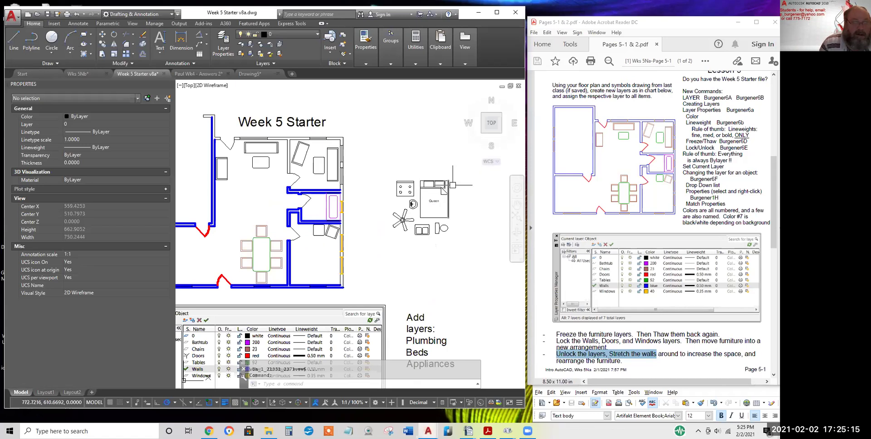
{"action": "left_click", "coordinate": [102, 46]}
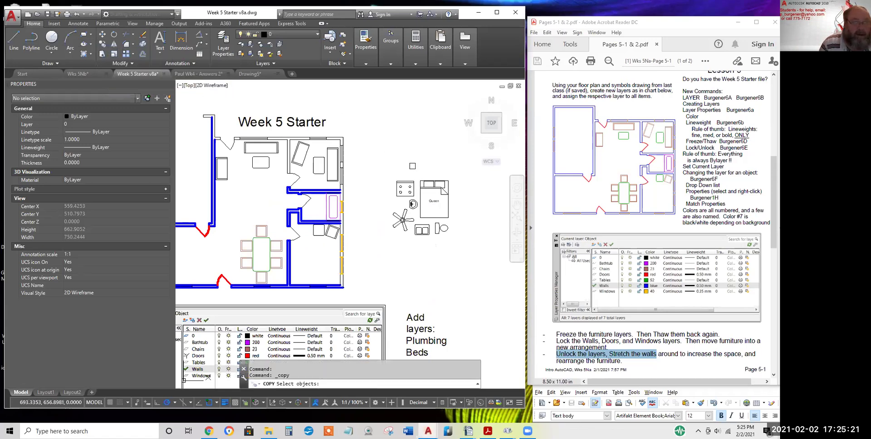
{"action": "left_click", "coordinate": [418, 167]}
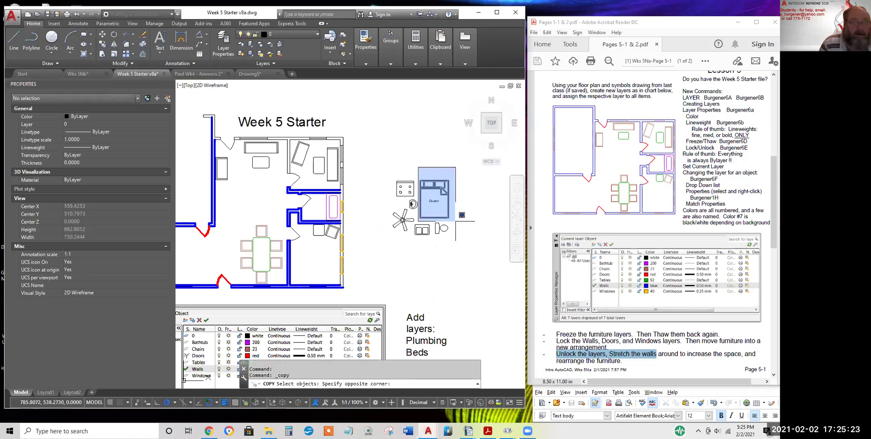
{"action": "left_click", "coordinate": [474, 241]}
{"action": "key", "text": "Return"}
{"action": "left_click", "coordinate": [464, 217]}
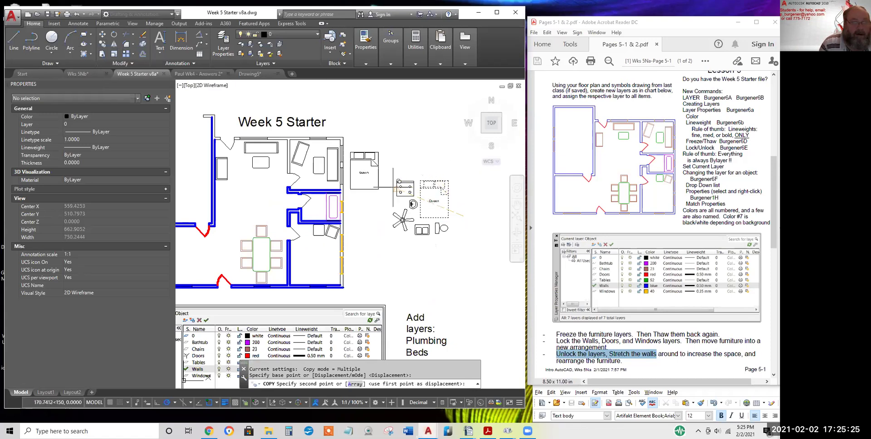
{"action": "left_click", "coordinate": [343, 274]}
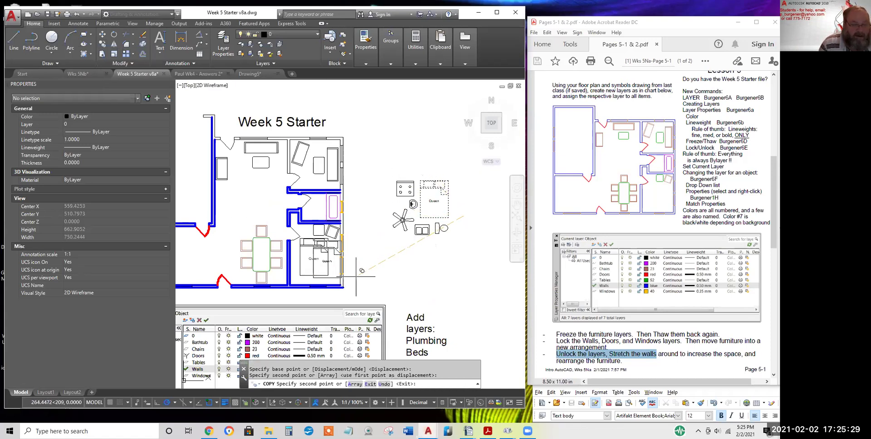
Rotate the copied queen bed 180 degrees about its centre in the room below the bathroom
{"action": "key", "text": "Return"}
{"action": "scroll", "coordinate": [322, 269], "scroll_direction": "up", "scroll_amount": 6}
{"action": "middle_click_drag", "start_coordinate": [322, 268], "coordinate": [331, 279]}
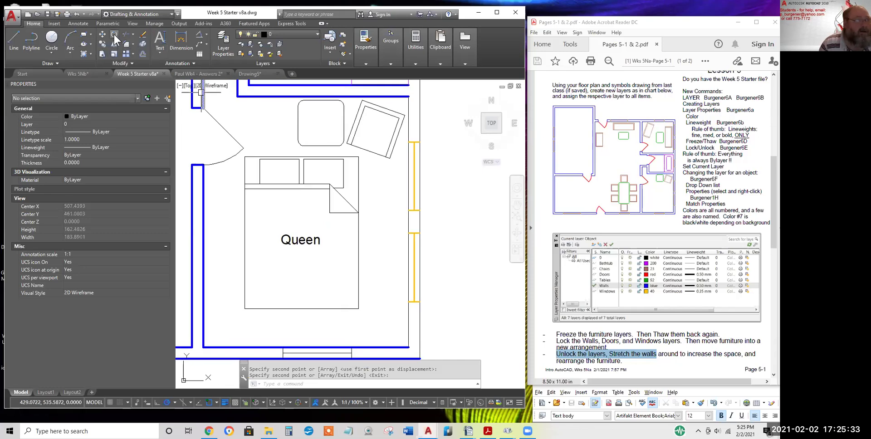
{"action": "left_click", "coordinate": [114, 34]}
{"action": "scroll", "coordinate": [302, 213], "scroll_direction": "down", "scroll_amount": 2}
{"action": "mouse_move", "coordinate": [430, 161]}
{"action": "middle_mouse_down"}
{"action": "mouse_move", "coordinate": [401, 238]}
{"action": "mouse_move", "coordinate": [263, 240]}
{"action": "mouse_move", "coordinate": [368, 189]}
{"action": "middle_mouse_up"}
{"action": "scroll", "coordinate": [420, 175], "scroll_direction": "down", "scroll_amount": 2}
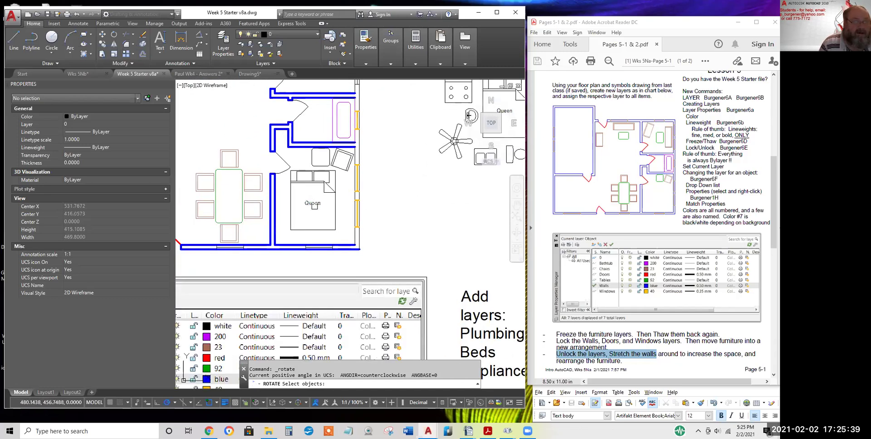
{"action": "scroll", "coordinate": [315, 205], "scroll_direction": "up", "scroll_amount": 2}
{"action": "left_click", "coordinate": [353, 250]}
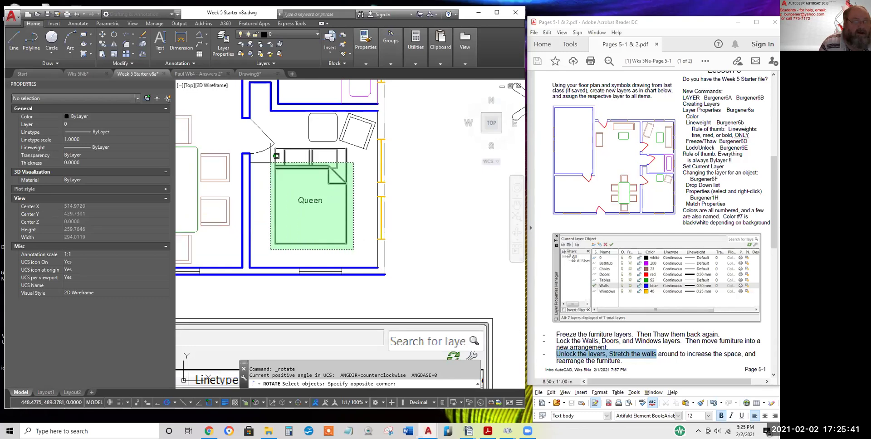
{"action": "left_click", "coordinate": [274, 150]}
{"action": "key", "text": "Return"}
{"action": "left_click", "coordinate": [312, 201]}
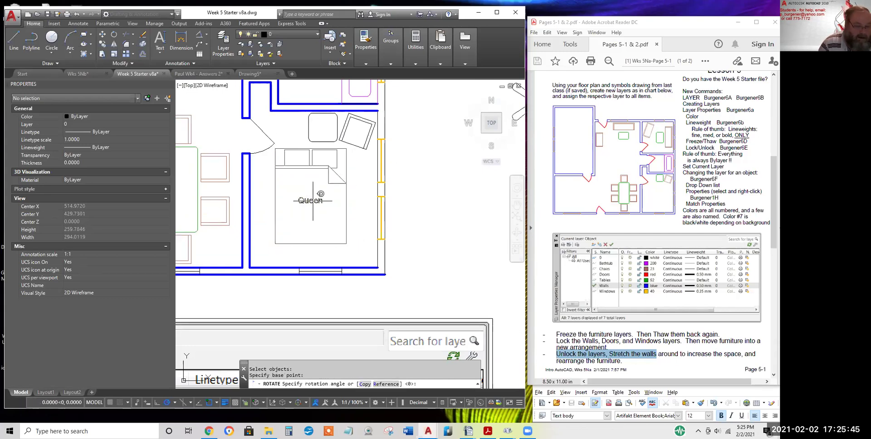
{"action": "type", "text": "180"}
{"action": "key", "text": "Return"}
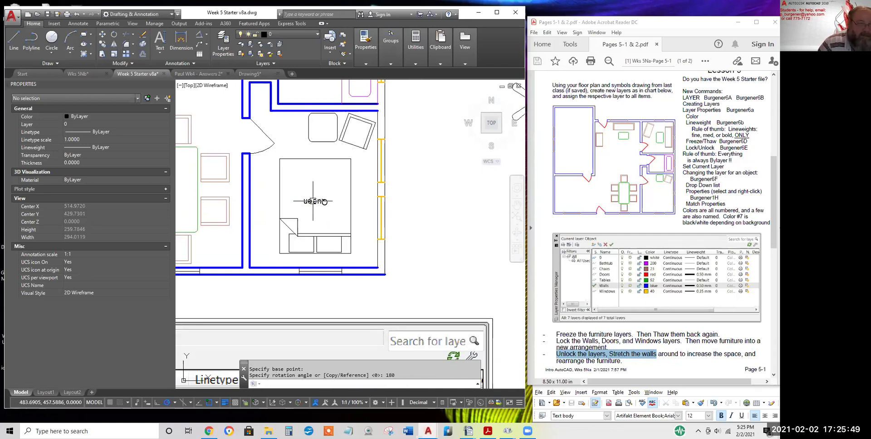
Move the queen bed by the midpoint of its head edge to the midpoint of the window in the bottom wall
{"action": "type", "text": "m"}
{"action": "key", "text": "Return"}
{"action": "type", "text": "p"}
{"action": "key", "text": "Return"}
{"action": "scroll", "coordinate": [316, 252], "scroll_direction": "up", "scroll_amount": 2}
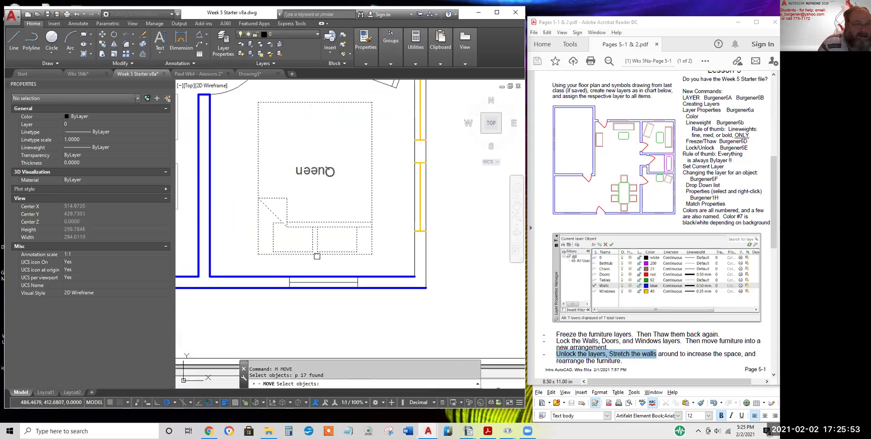
{"action": "scroll", "coordinate": [316, 256], "scroll_direction": "up", "scroll_amount": 4}
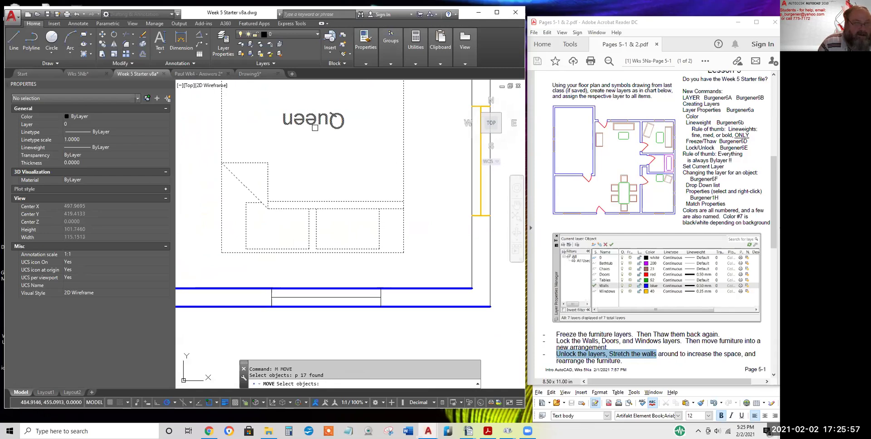
{"action": "key", "text": "Return"}
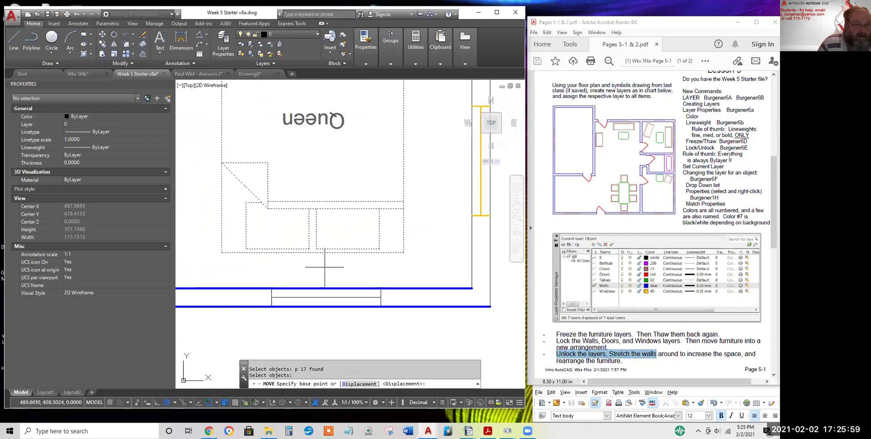
{"action": "left_click", "coordinate": [313, 252]}
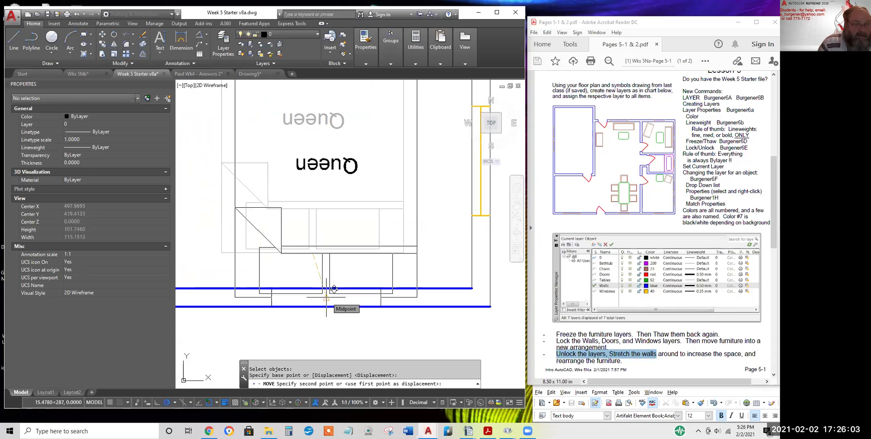
{"action": "left_click", "coordinate": [326, 297]}
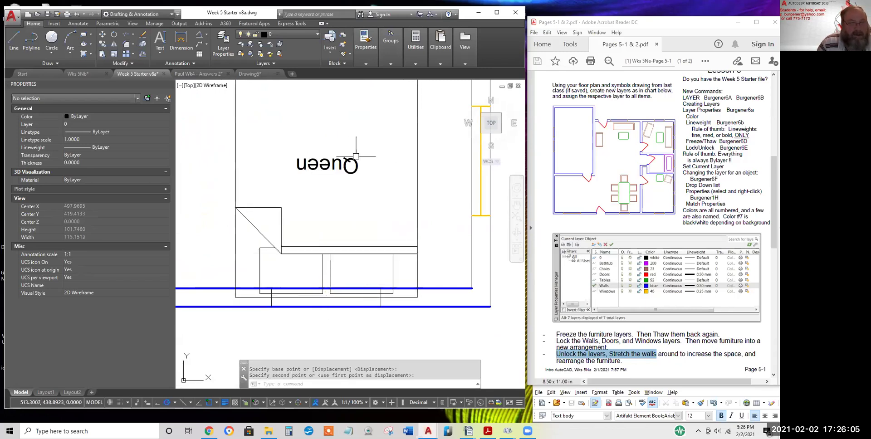
Move the queen bed straight up so its head clears the bottom wall and stays centred on the window
{"action": "left_click", "coordinate": [102, 34]}
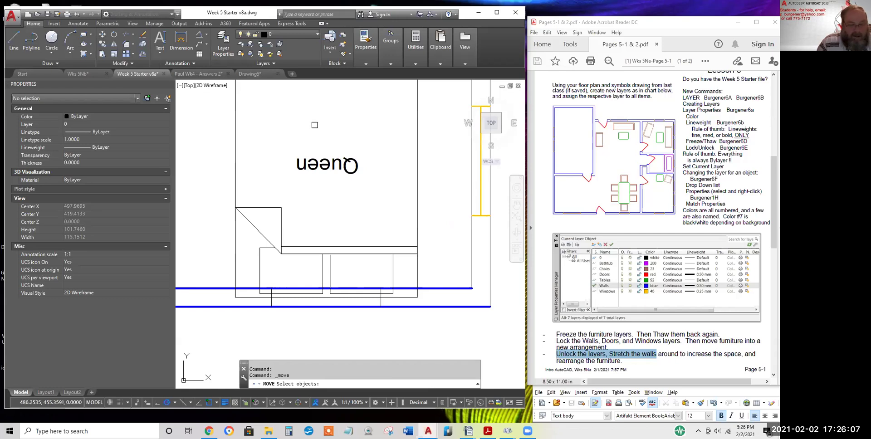
{"action": "type", "text": "p"}
{"action": "key", "text": "Return"}
{"action": "key", "text": "Return"}
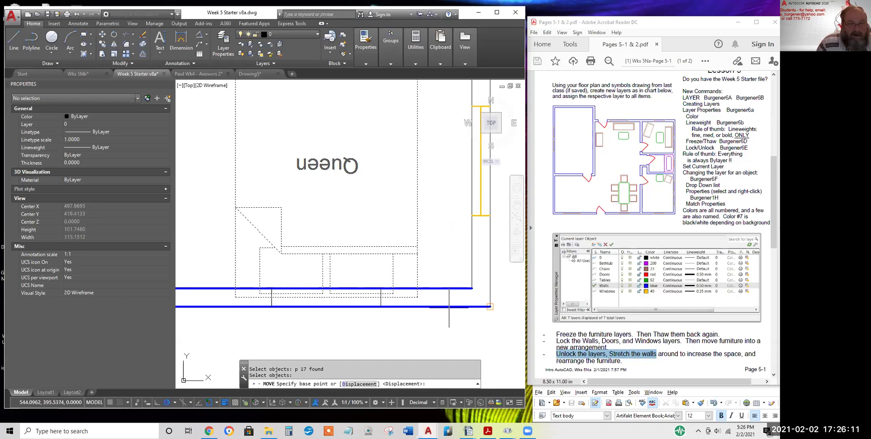
{"action": "left_click", "coordinate": [380, 307]}
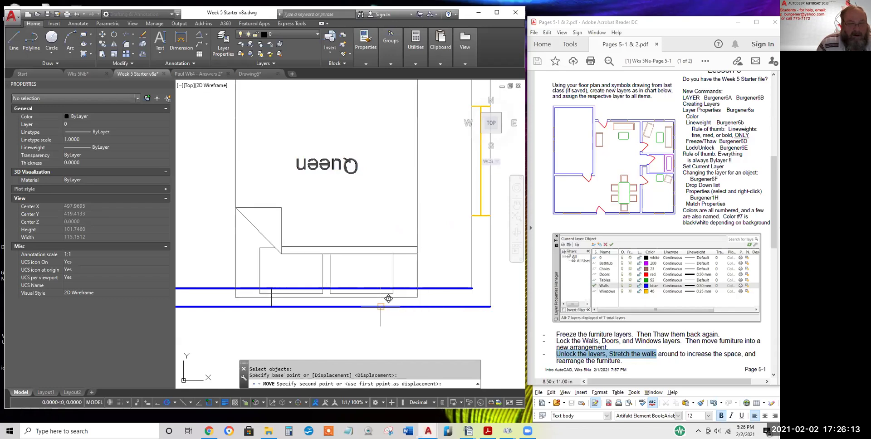
{"action": "left_click", "coordinate": [410, 280]}
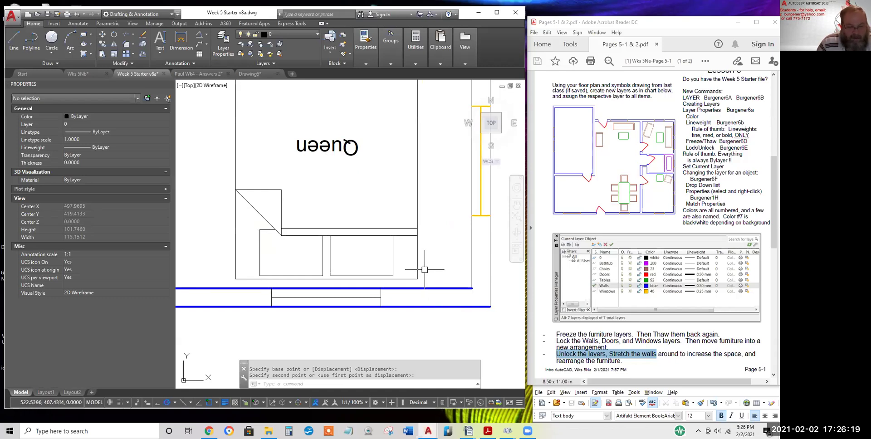
Move the queen bed down 3 units so its head sits against the inner face of the bottom wall
{"action": "type", "text": "m"}
{"action": "key", "text": "Return"}
{"action": "type", "text": "p"}
{"action": "key", "text": "Return"}
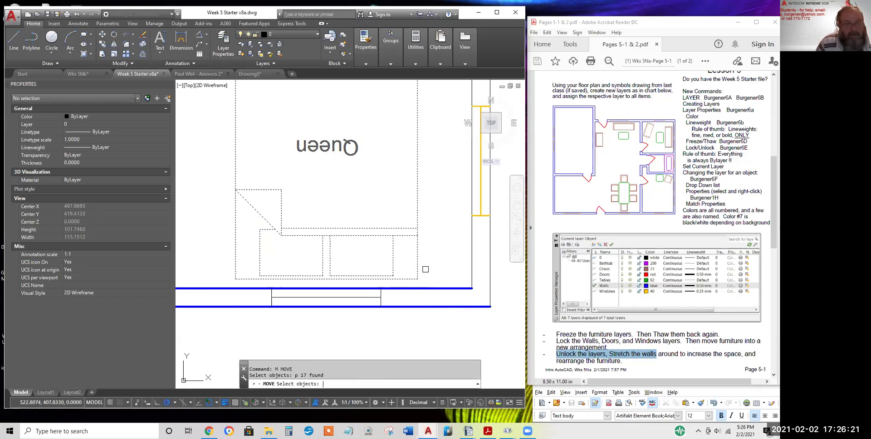
{"action": "key", "text": "Return"}
{"action": "left_click", "coordinate": [425, 271]}
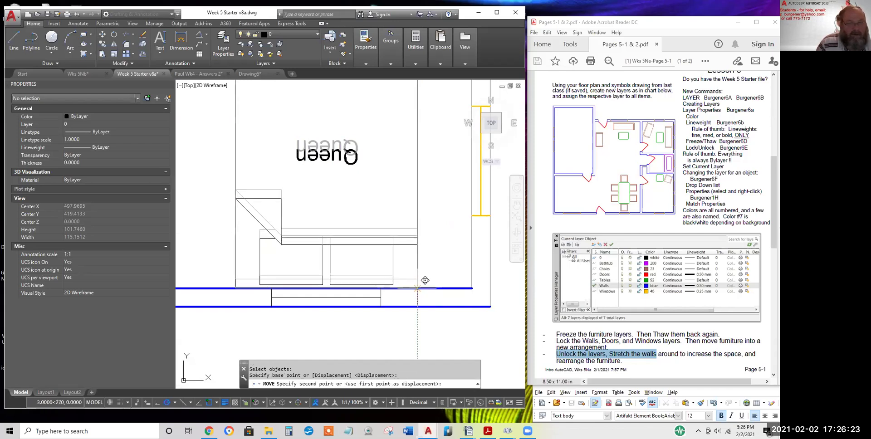
{"action": "left_click", "coordinate": [426, 280]}
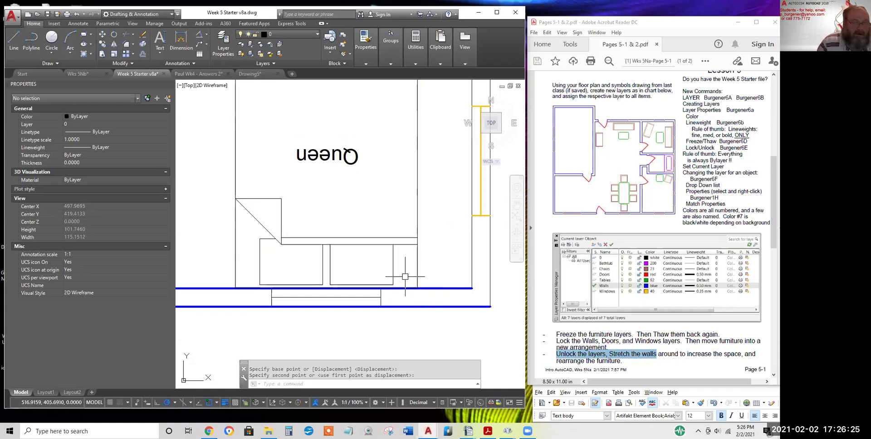
Erase the upside-down Queen label from the bed in the room below the bathroom
{"action": "scroll", "coordinate": [380, 278], "scroll_direction": "down", "scroll_amount": 4}
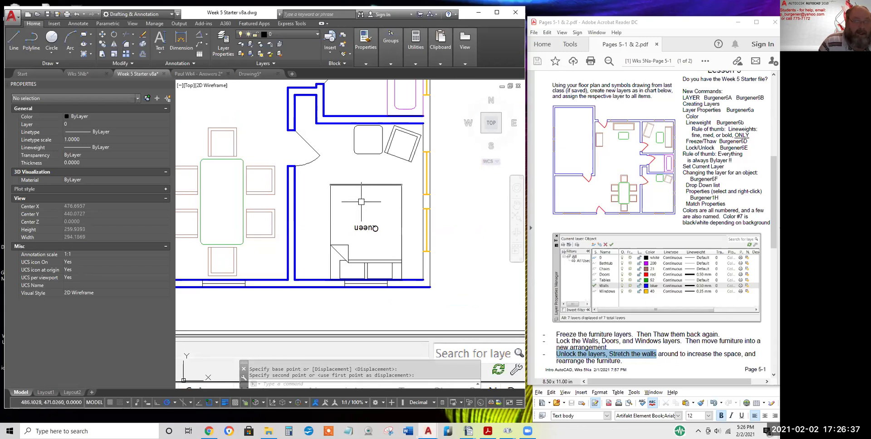
{"action": "left_click", "coordinate": [370, 229]}
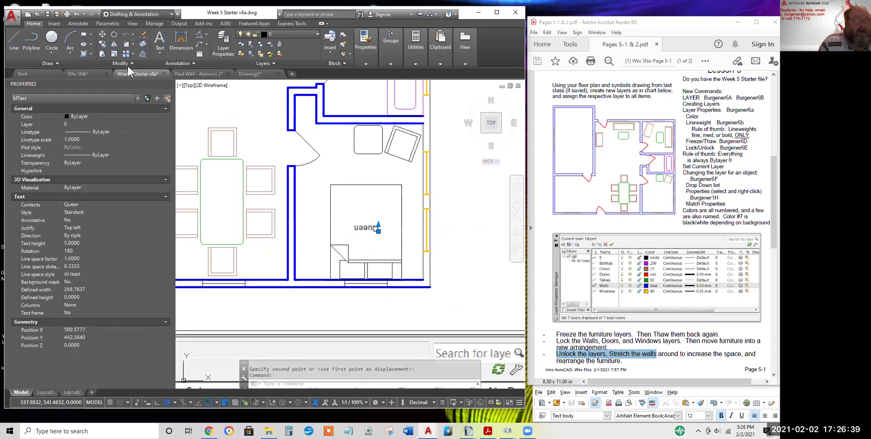
{"action": "left_click", "coordinate": [142, 34]}
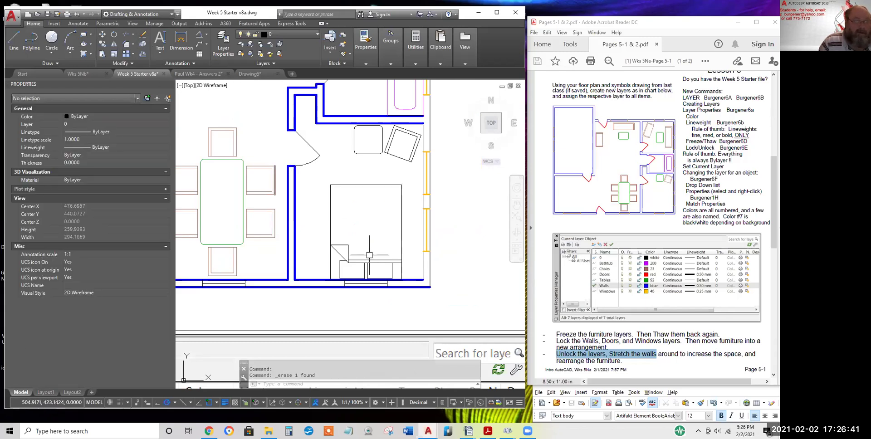
Stretch the bed's right side inward to make it narrower, leaving the wall and window lines out of the selection
{"action": "left_click", "coordinate": [101, 53]}
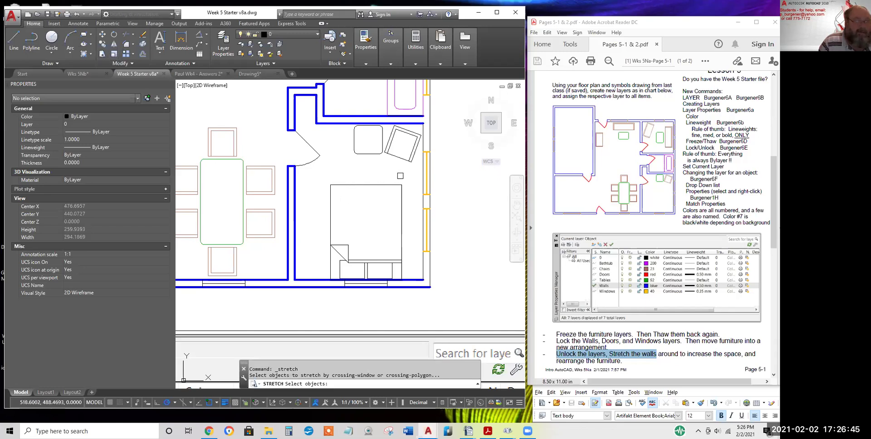
{"action": "left_click", "coordinate": [408, 175]}
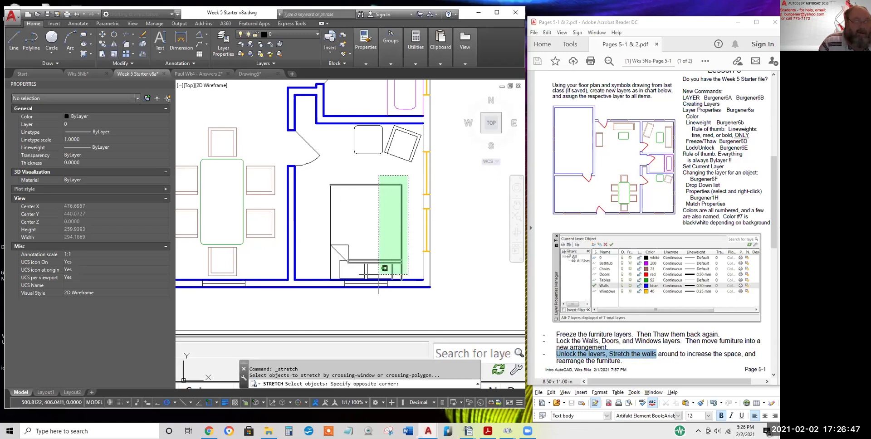
{"action": "scroll", "coordinate": [385, 277], "scroll_direction": "up", "scroll_amount": 4}
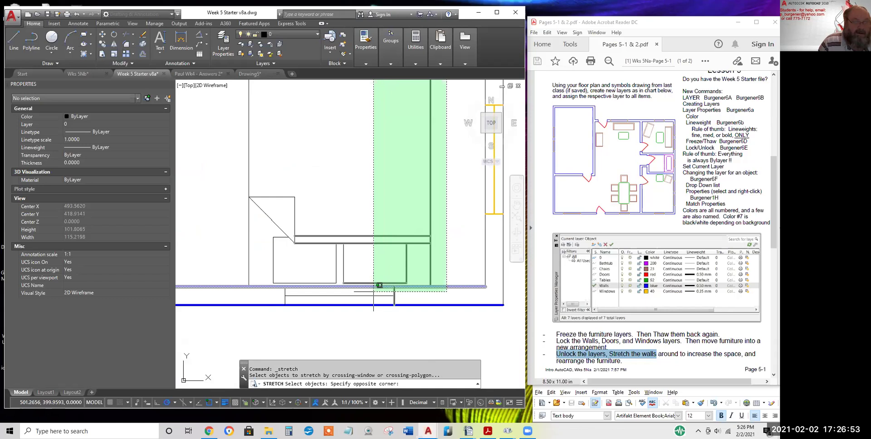
{"action": "left_click", "coordinate": [373, 291]}
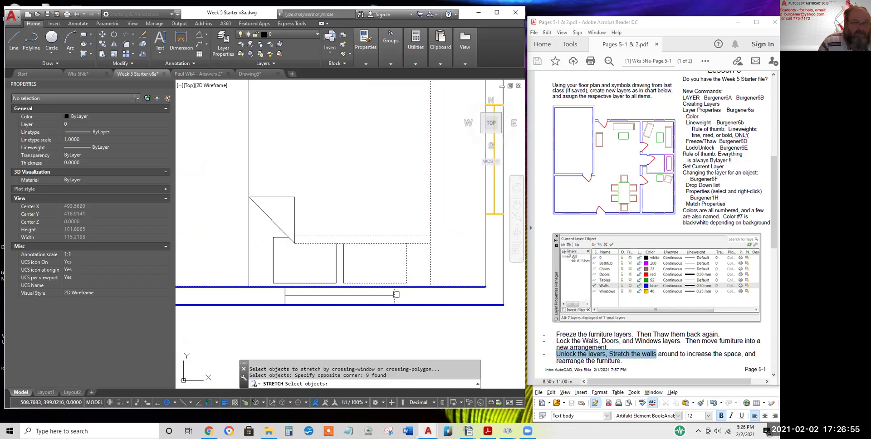
{"action": "left_click", "coordinate": [395, 292], "text": "shift"}
{"action": "left_click", "coordinate": [465, 285], "text": "shift"}
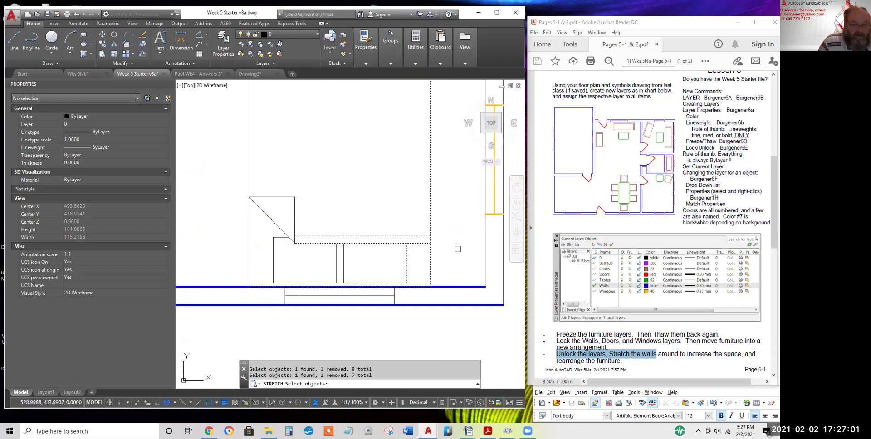
{"action": "key", "text": "Return"}
{"action": "left_click", "coordinate": [456, 228]}
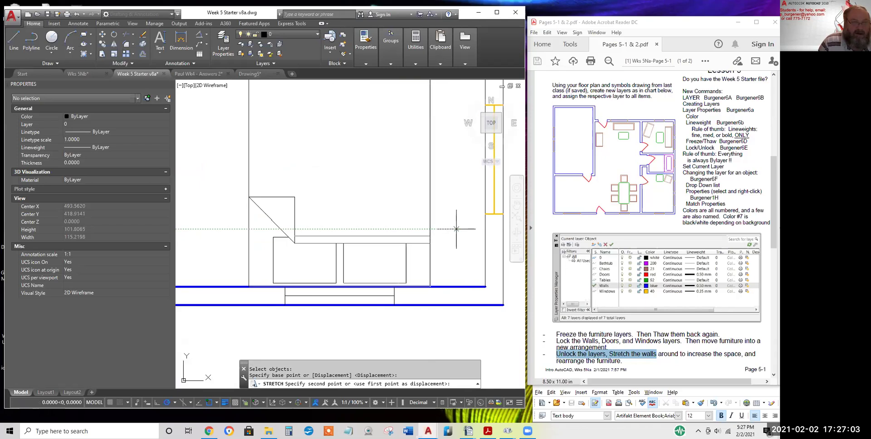
{"action": "left_click", "coordinate": [425, 228]}
{"action": "scroll", "coordinate": [417, 221], "scroll_direction": "down", "scroll_amount": 2}
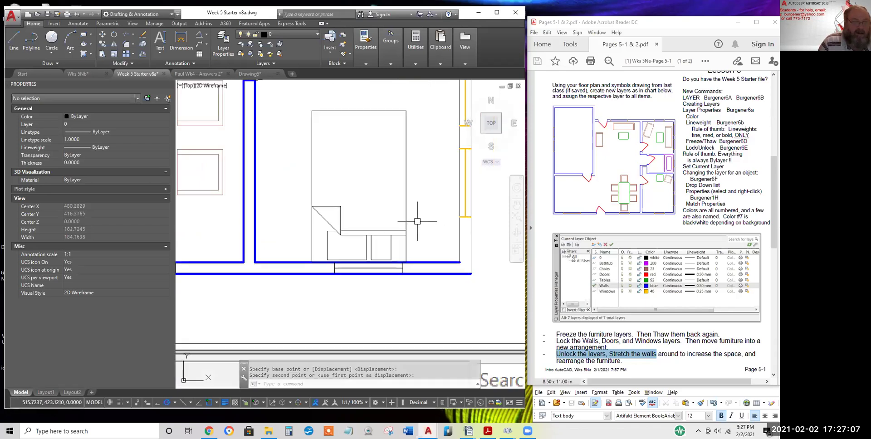
{"action": "key", "text": "Return"}
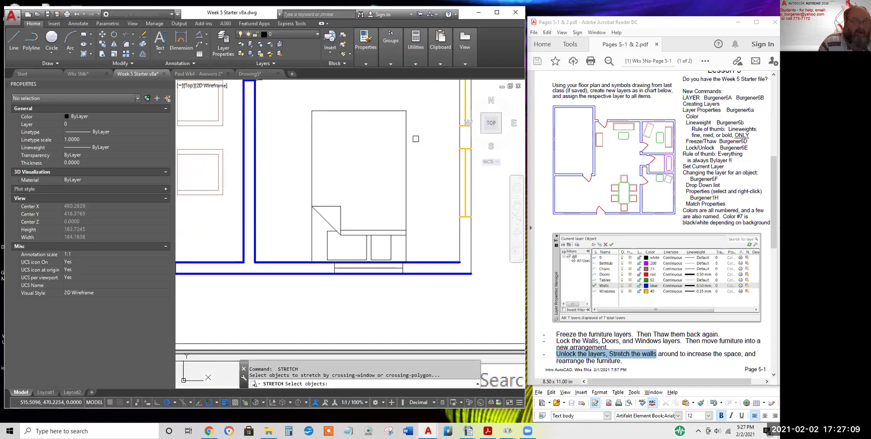
Copy the ceiling fan symbol by its centre into the room below the bathroom, over the bed
{"action": "scroll", "coordinate": [410, 210], "scroll_direction": "down", "scroll_amount": 4}
{"action": "middle_click_drag", "start_coordinate": [419, 198], "coordinate": [430, 270]}
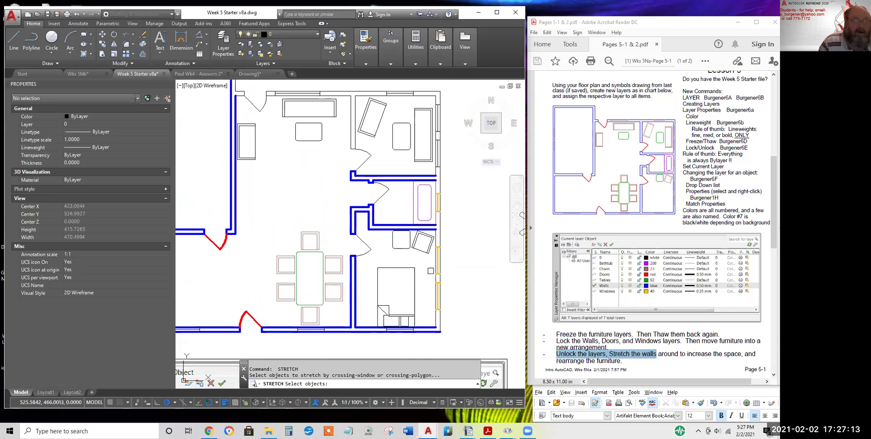
{"action": "scroll", "coordinate": [431, 271], "scroll_direction": "up", "scroll_amount": 5}
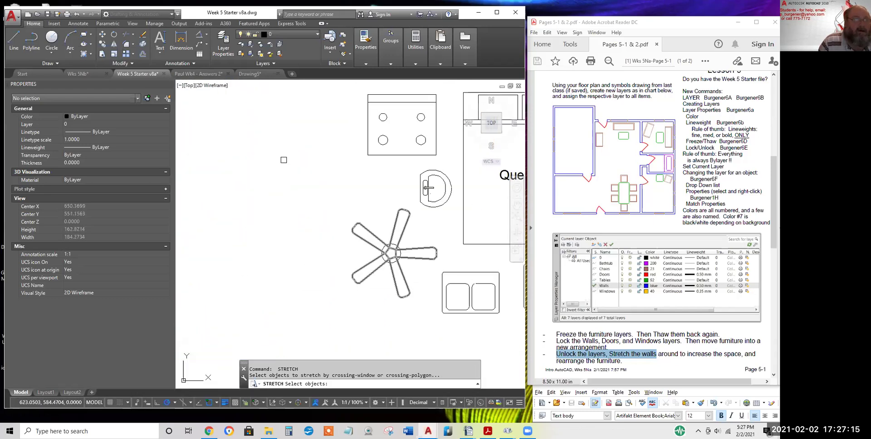
{"action": "left_click", "coordinate": [103, 45]}
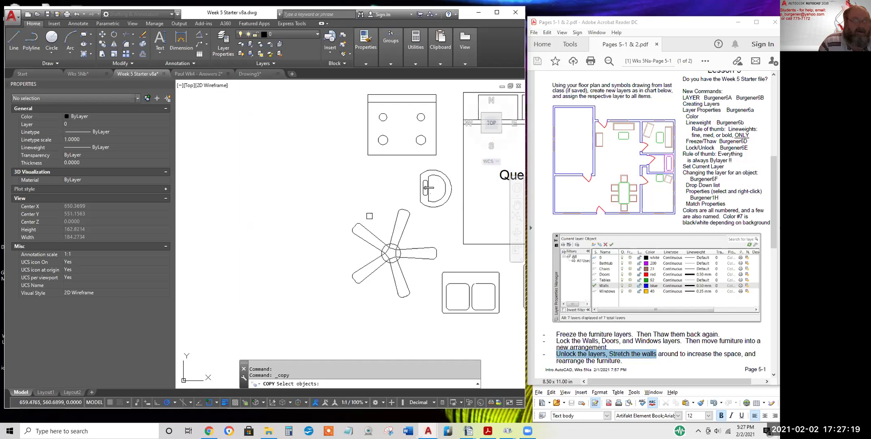
{"action": "left_click", "coordinate": [376, 218]}
{"action": "left_click", "coordinate": [407, 270]}
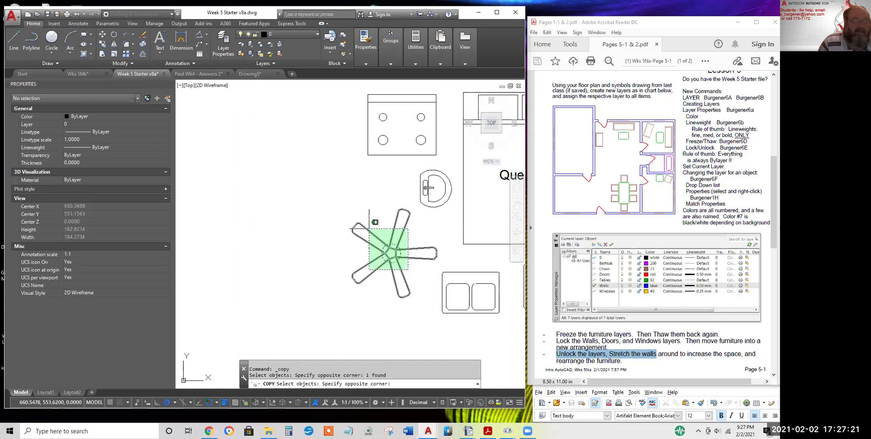
{"action": "key", "text": "Return"}
{"action": "left_click", "coordinate": [391, 252]}
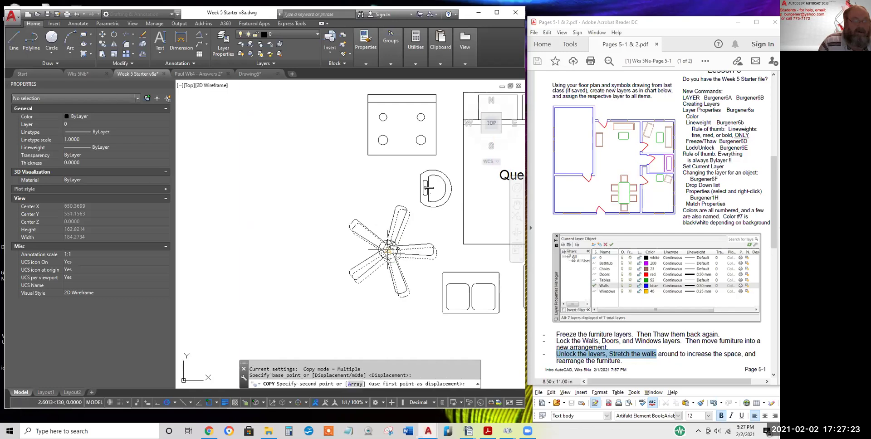
{"action": "scroll", "coordinate": [391, 252], "scroll_direction": "down", "scroll_amount": 3}
{"action": "mouse_move", "coordinate": [324, 307]}
{"action": "middle_mouse_down"}
{"action": "mouse_move", "coordinate": [279, 252]}
{"action": "mouse_move", "coordinate": [370, 205]}
{"action": "middle_mouse_up"}
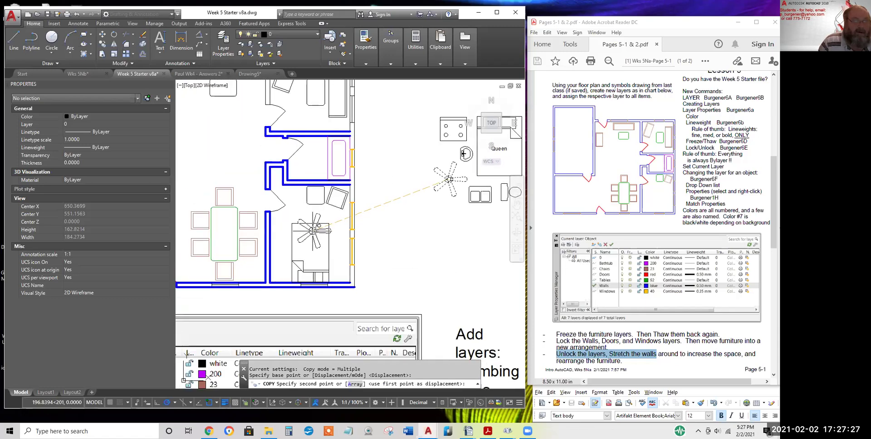
{"action": "mouse_move", "coordinate": [235, 178]}
{"action": "middle_mouse_down"}
{"action": "mouse_move", "coordinate": [272, 198]}
{"action": "mouse_move", "coordinate": [315, 253]}
{"action": "middle_mouse_up"}
Place further ceiling fan copies in the large living area, the upper-right room and the open area inside the lower-left door
{"action": "left_click", "coordinate": [290, 187]}
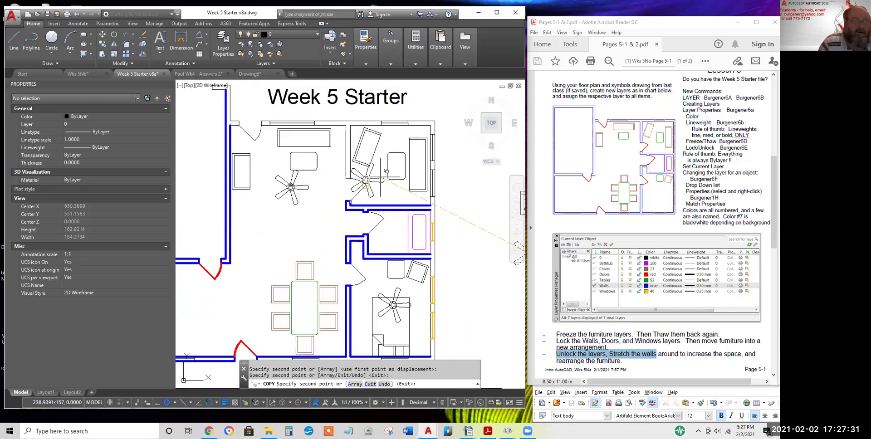
{"action": "left_click", "coordinate": [394, 164]}
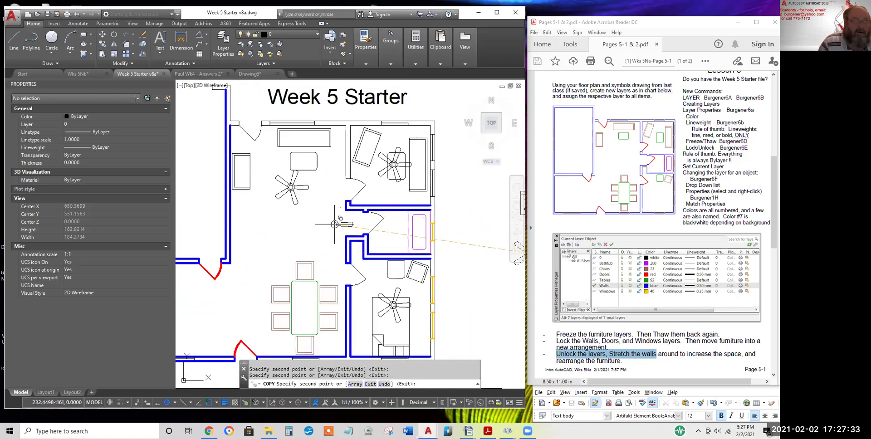
{"action": "middle_click_drag", "start_coordinate": [335, 223], "coordinate": [387, 154]}
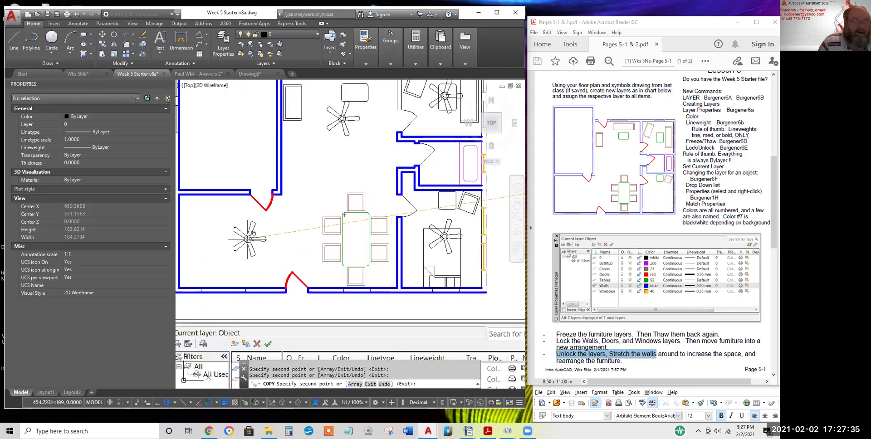
{"action": "left_click", "coordinate": [335, 216]}
{"action": "key", "text": "Return"}
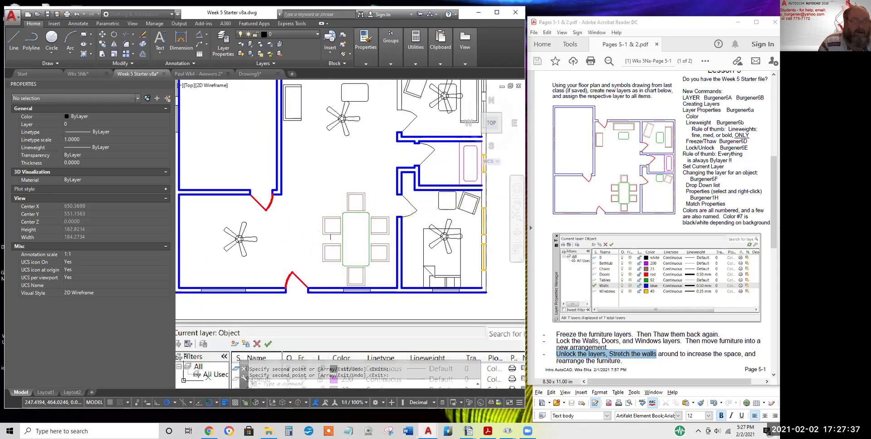
Copy the double sink symbol into the lower-left room, between the ceiling fan and the bottom wall window
{"action": "scroll", "coordinate": [330, 236], "scroll_direction": "down", "scroll_amount": 3}
{"action": "scroll", "coordinate": [345, 236], "scroll_direction": "up", "scroll_amount": 5}
{"action": "middle_click_drag", "start_coordinate": [408, 235], "coordinate": [370, 238]}
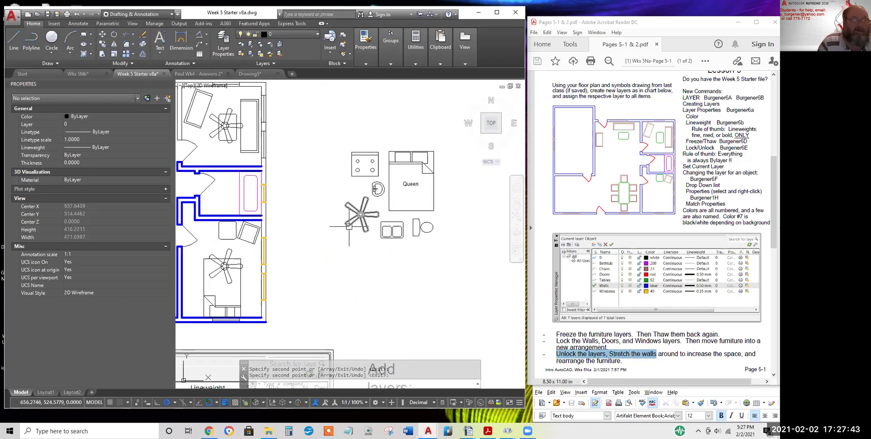
{"action": "key", "text": "Escape"}
{"action": "key", "text": "Escape"}
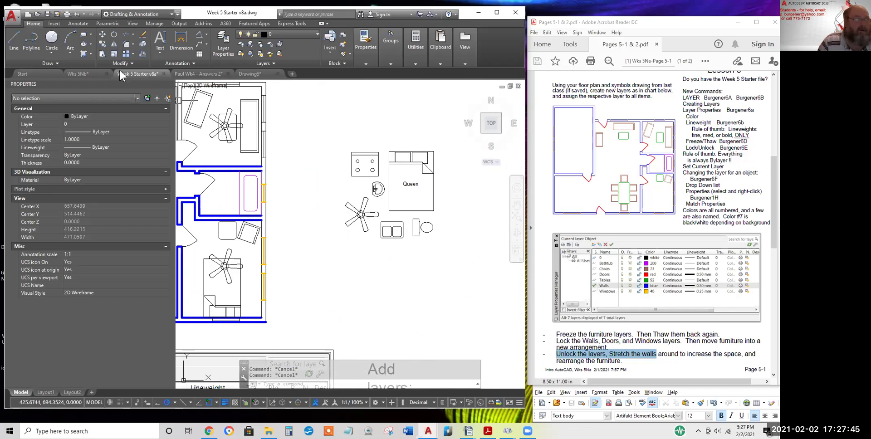
{"action": "left_click", "coordinate": [103, 46]}
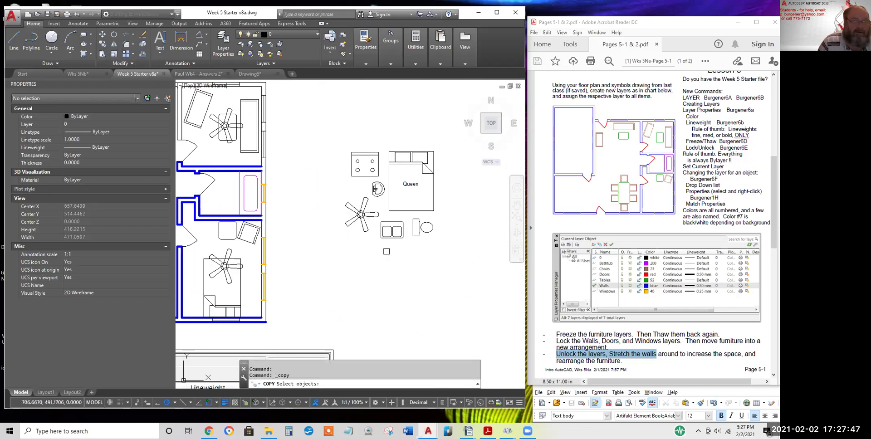
{"action": "left_click", "coordinate": [409, 242]}
{"action": "left_click", "coordinate": [383, 221]}
{"action": "key", "text": "Return"}
{"action": "left_click", "coordinate": [383, 222]}
{"action": "scroll", "coordinate": [391, 248], "scroll_direction": "down", "scroll_amount": 2}
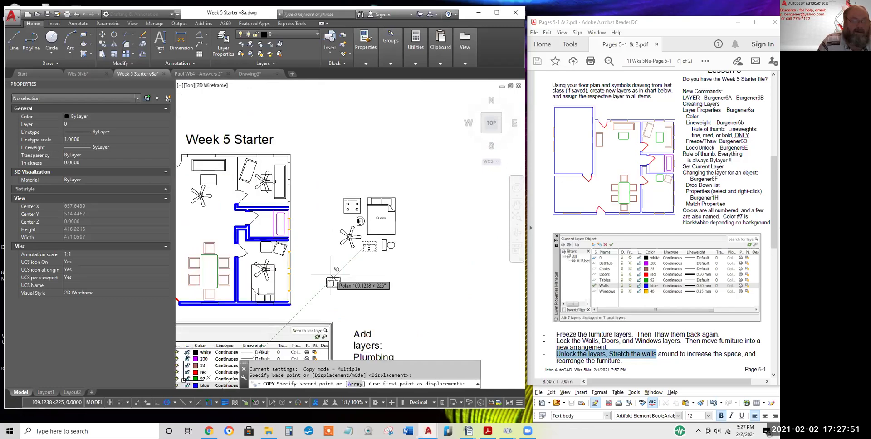
{"action": "scroll", "coordinate": [391, 248], "scroll_direction": "down", "scroll_amount": 1}
{"action": "scroll", "coordinate": [325, 232], "scroll_direction": "up", "scroll_amount": 5}
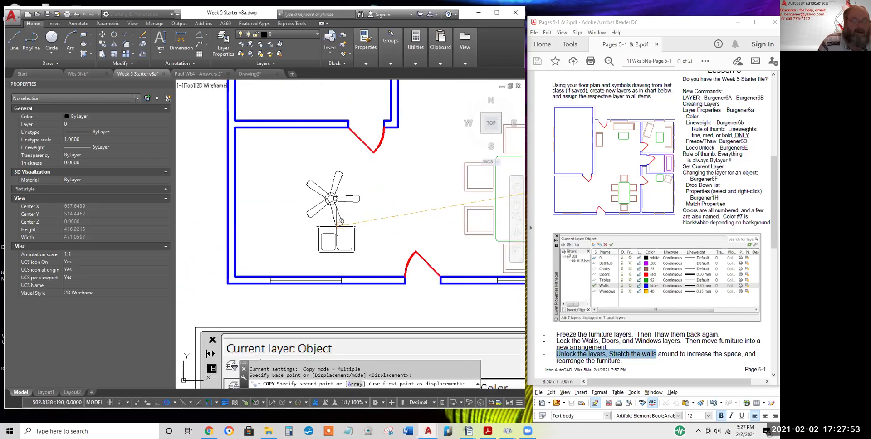
{"action": "left_click", "coordinate": [331, 232]}
{"action": "key", "text": "Escape"}
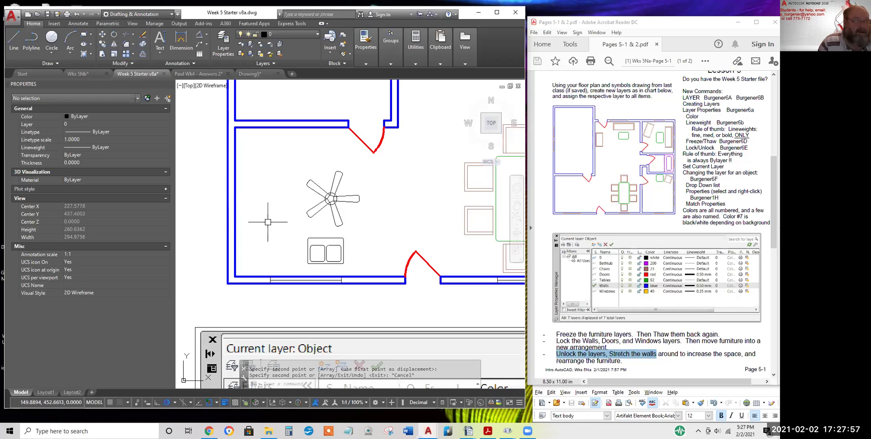
Rotate the copied double sink 180 degrees about its centre
{"action": "left_click", "coordinate": [114, 36]}
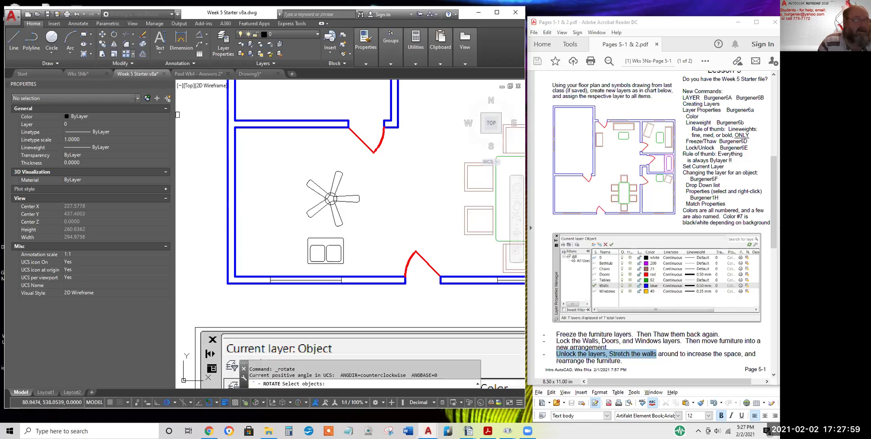
{"action": "left_click", "coordinate": [298, 234]}
{"action": "left_click", "coordinate": [362, 277]}
{"action": "key", "text": "Return"}
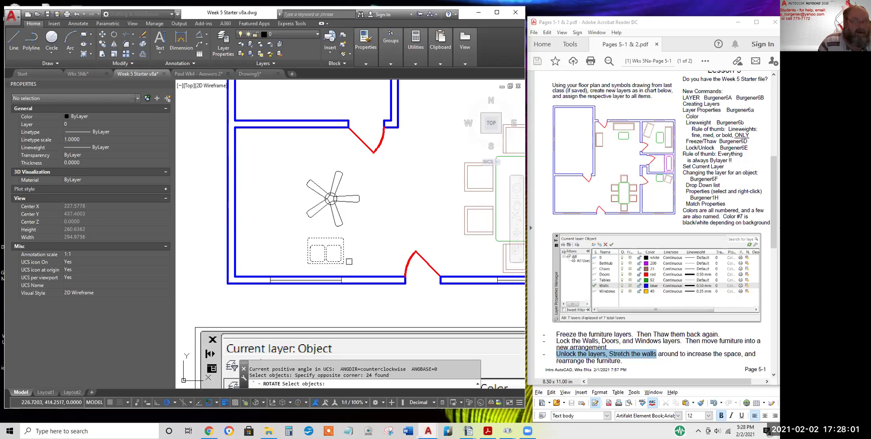
{"action": "left_click", "coordinate": [327, 253]}
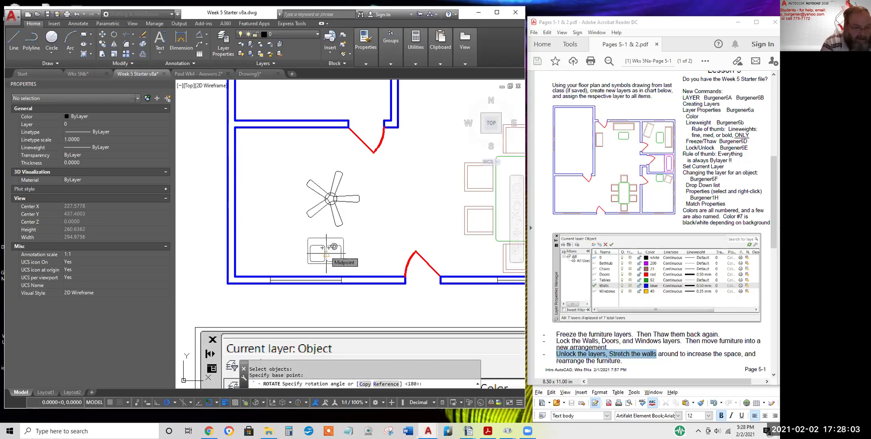
{"action": "left_click", "coordinate": [284, 253]}
Move the double sink by its lower edge midpoint to the middle of the window in the bottom wall
{"action": "type", "text": "M"}
{"action": "key", "text": "Return"}
{"action": "type", "text": "p"}
{"action": "key", "text": "Return"}
{"action": "key", "text": "Return"}
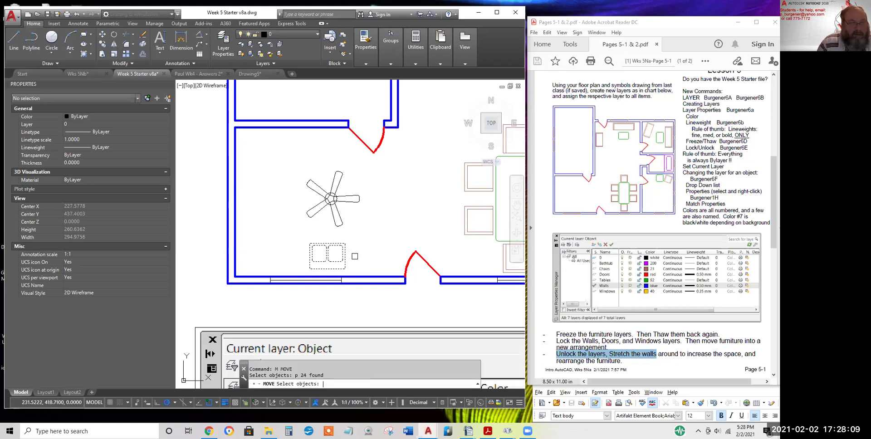
{"action": "scroll", "coordinate": [350, 261], "scroll_direction": "up", "scroll_amount": 4}
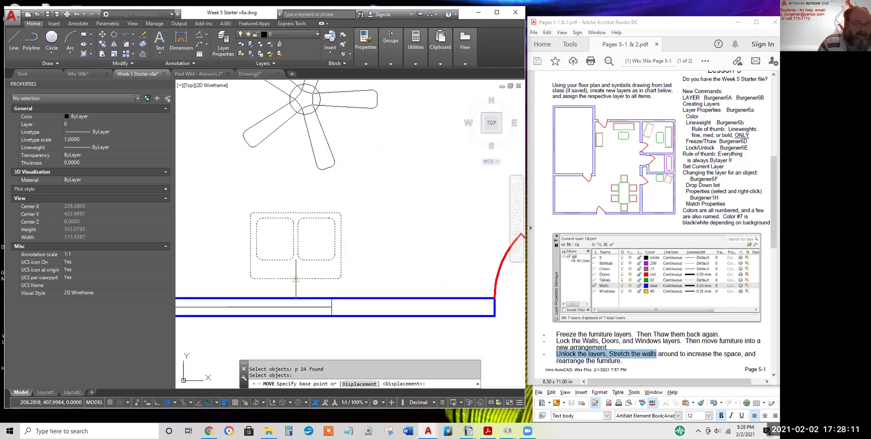
{"action": "left_click", "coordinate": [296, 278]}
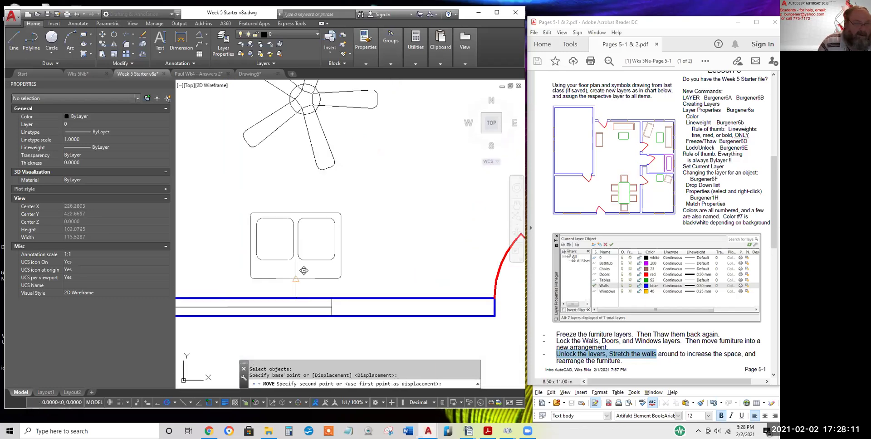
{"action": "left_click", "coordinate": [248, 298]}
Move the double sink straight up 3 units so its back edge sits against the inner face of the bottom wall
{"action": "type", "text": "M"}
{"action": "key", "text": "Return"}
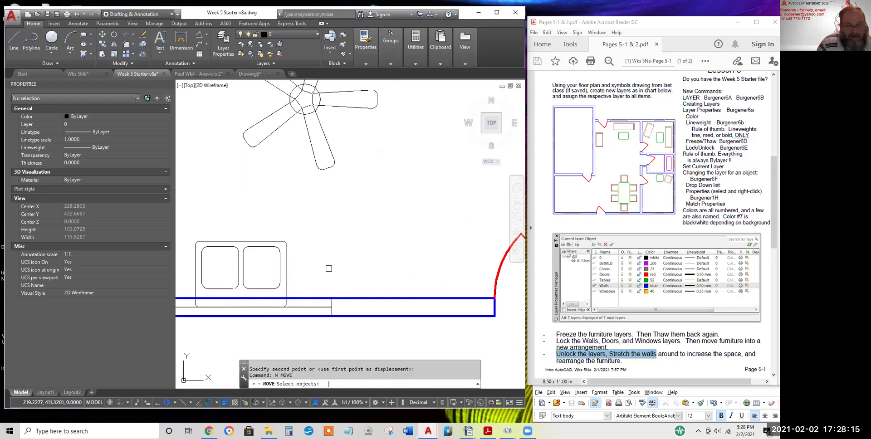
{"action": "type", "text": "p"}
{"action": "key", "text": "Return"}
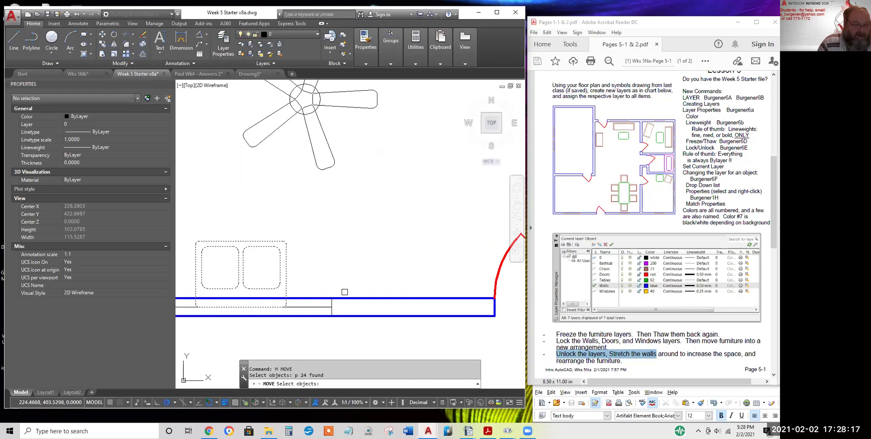
{"action": "key", "text": "Return"}
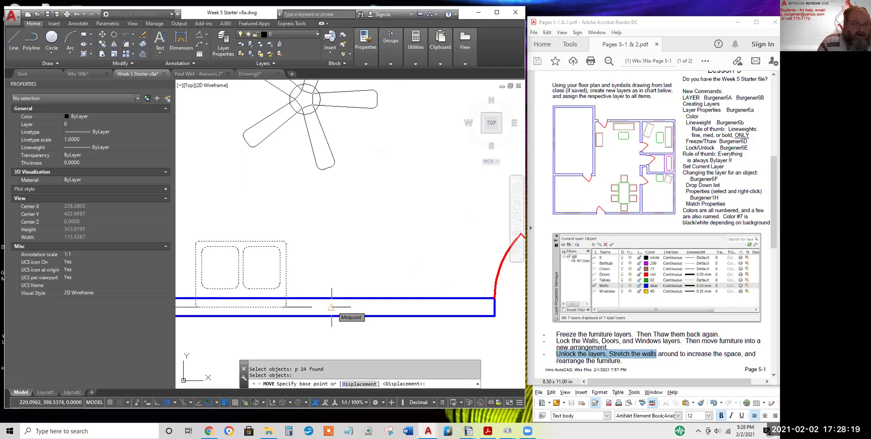
{"action": "left_click", "coordinate": [331, 308]}
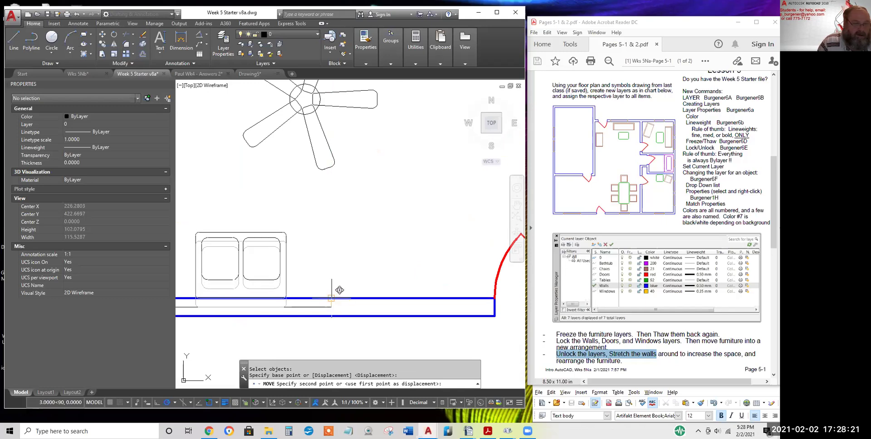
{"action": "left_click", "coordinate": [331, 298]}
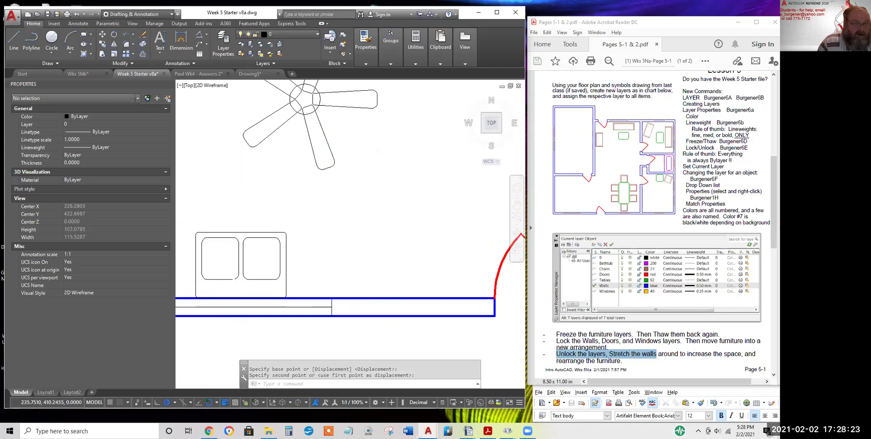
Copy the toilet symbol into the bathroom, between the door and the bathtub
{"action": "scroll", "coordinate": [385, 267], "scroll_direction": "down", "scroll_amount": 2}
{"action": "scroll", "coordinate": [409, 260], "scroll_direction": "down", "scroll_amount": 3}
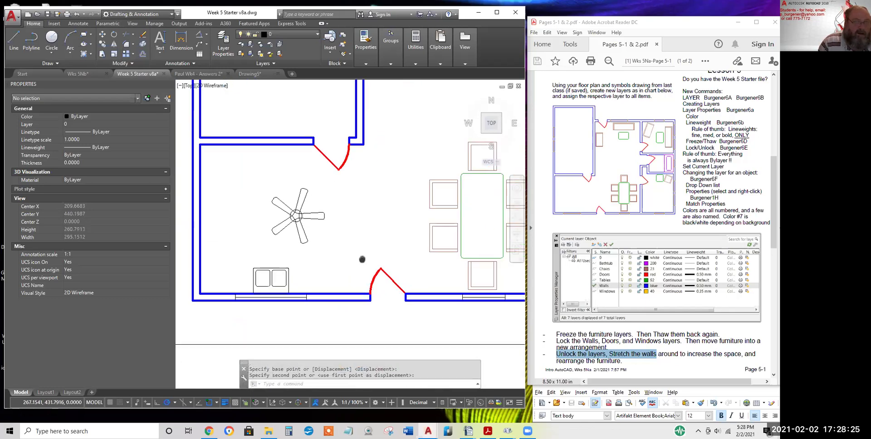
{"action": "mouse_move", "coordinate": [363, 295]}
{"action": "middle_mouse_down"}
{"action": "mouse_move", "coordinate": [386, 241]}
{"action": "mouse_move", "coordinate": [259, 237]}
{"action": "mouse_move", "coordinate": [242, 260]}
{"action": "middle_mouse_up"}
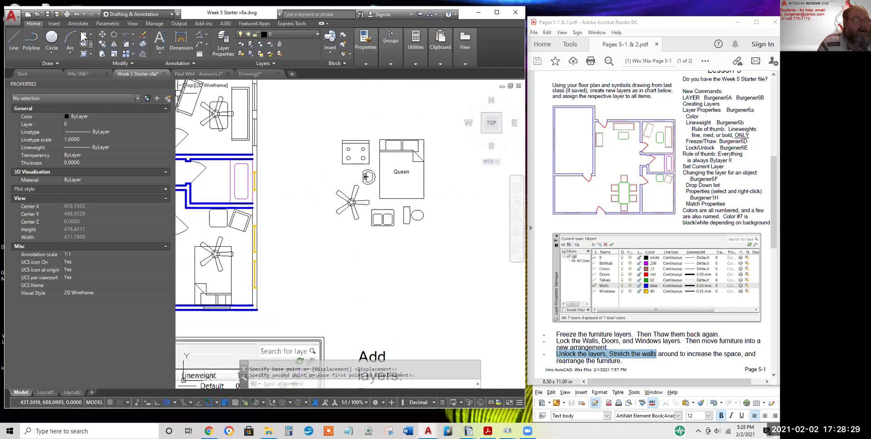
{"action": "left_click", "coordinate": [102, 44]}
{"action": "left_click", "coordinate": [438, 239]}
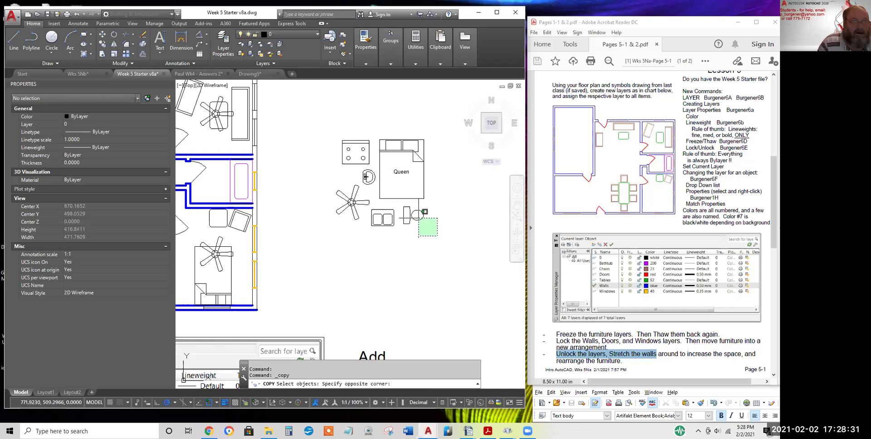
{"action": "left_click", "coordinate": [400, 204]}
{"action": "key", "text": "Return"}
{"action": "left_click", "coordinate": [406, 215]}
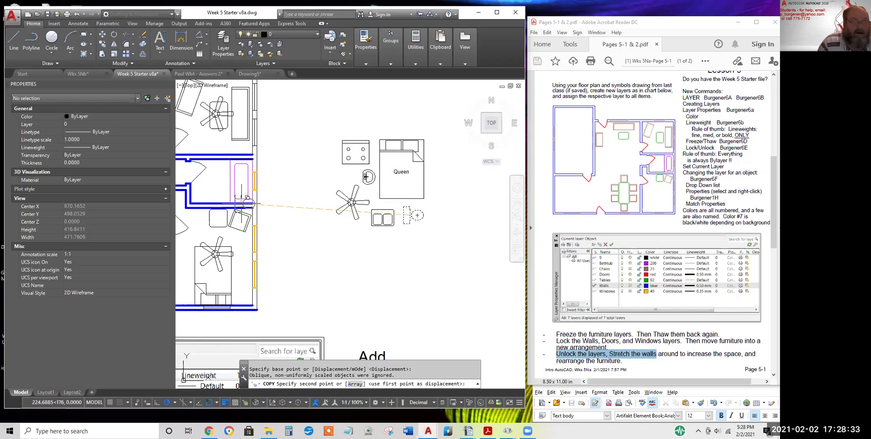
{"action": "middle_click_drag", "start_coordinate": [227, 204], "coordinate": [327, 223]}
{"action": "scroll", "coordinate": [316, 208], "scroll_direction": "up", "scroll_amount": 3}
{"action": "left_click", "coordinate": [320, 220]}
{"action": "key", "text": "Return"}
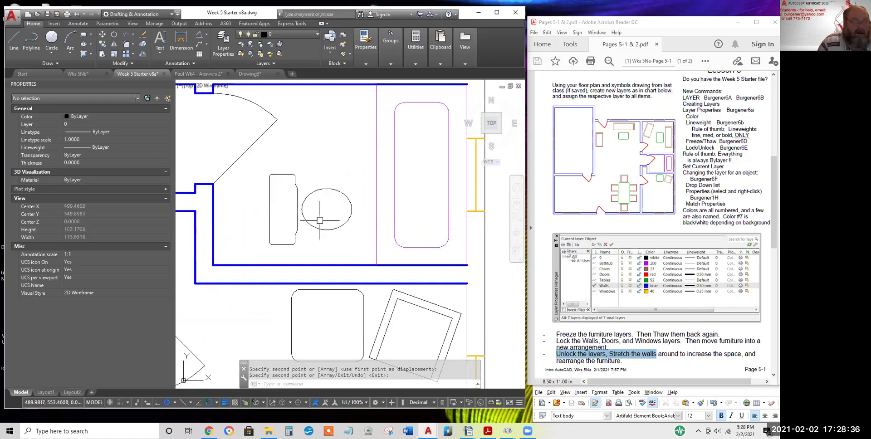
Rotate the copied toilet 90 degrees counterclockwise so its tank faces the bathroom's bottom wall
{"action": "left_click", "coordinate": [112, 34]}
{"action": "left_click", "coordinate": [253, 161]}
{"action": "left_click", "coordinate": [365, 245]}
{"action": "key", "text": "Return"}
{"action": "left_click", "coordinate": [309, 209]}
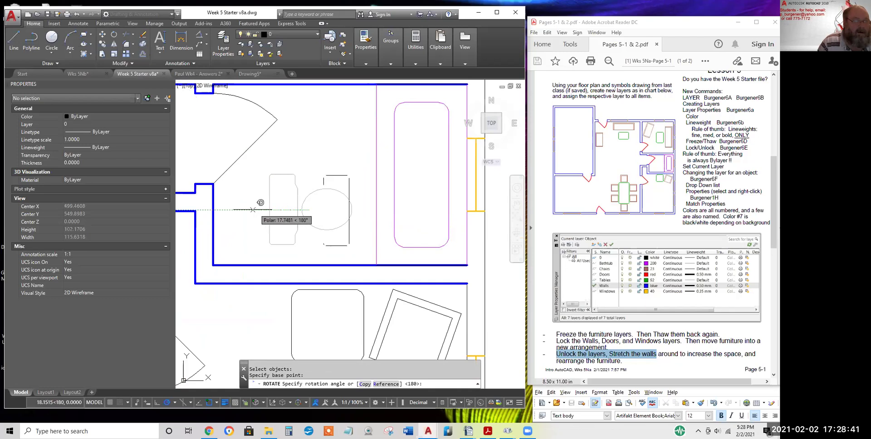
{"action": "left_click", "coordinate": [311, 134]}
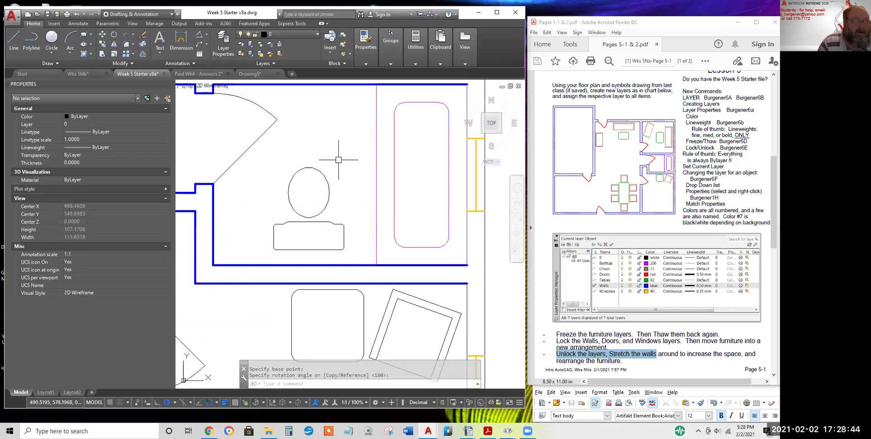
Move the rotated toilet closer to the bathtub and the bathroom's bottom wall
{"action": "type", "text": "m"}
{"action": "key", "text": "Return"}
{"action": "type", "text": "p"}
{"action": "key", "text": "Return"}
{"action": "key", "text": "Return"}
{"action": "left_click", "coordinate": [354, 184]}
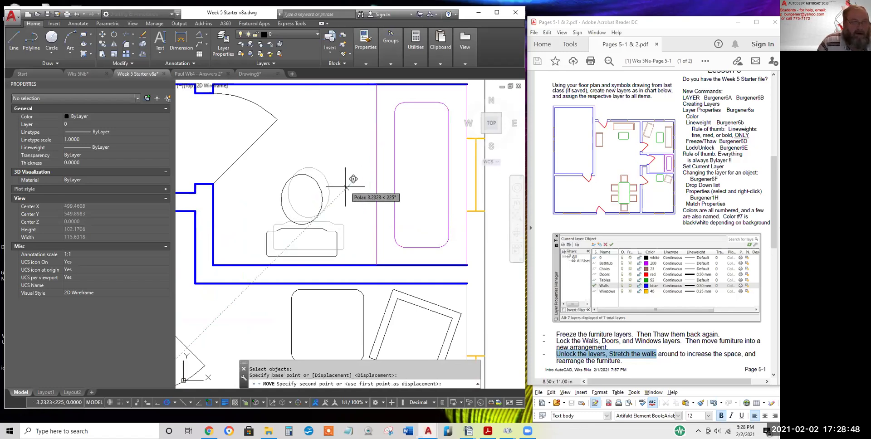
{"action": "left_click", "coordinate": [381, 185]}
Move the round sink from the symbol group into the bathroom, between the left wall and the toilet
{"action": "scroll", "coordinate": [384, 214], "scroll_direction": "down", "scroll_amount": 3}
{"action": "scroll", "coordinate": [421, 253], "scroll_direction": "down", "scroll_amount": 2}
{"action": "scroll", "coordinate": [421, 229], "scroll_direction": "up", "scroll_amount": 3}
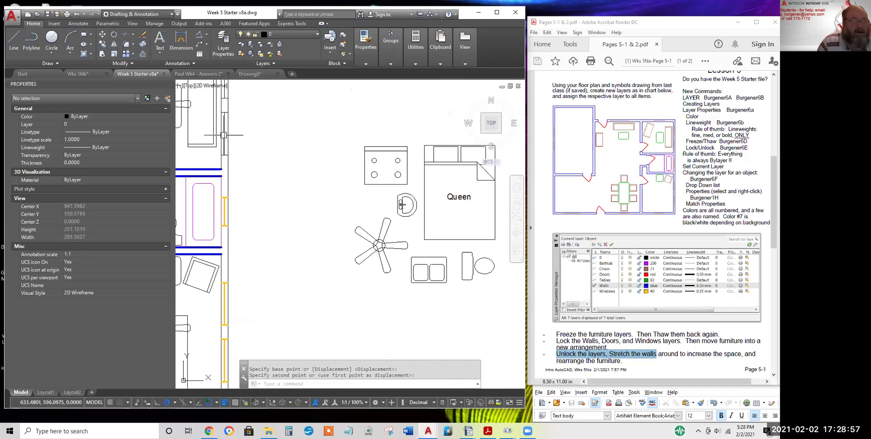
{"action": "left_click", "coordinate": [103, 35]}
{"action": "left_click", "coordinate": [389, 190]}
{"action": "left_click", "coordinate": [419, 223]}
{"action": "key", "text": "Return"}
{"action": "left_click", "coordinate": [404, 202]}
{"action": "scroll", "coordinate": [404, 204], "scroll_direction": "down", "scroll_amount": 3}
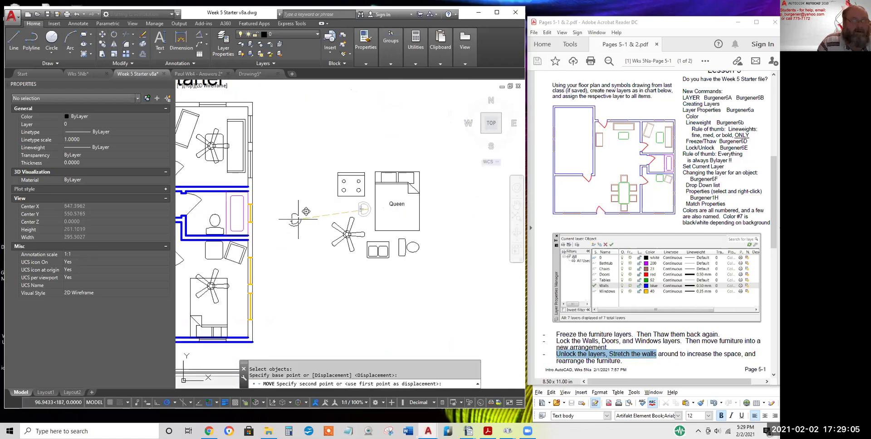
{"action": "middle_click_drag", "start_coordinate": [371, 211], "coordinate": [411, 207]}
{"action": "scroll", "coordinate": [345, 216], "scroll_direction": "up", "scroll_amount": 5}
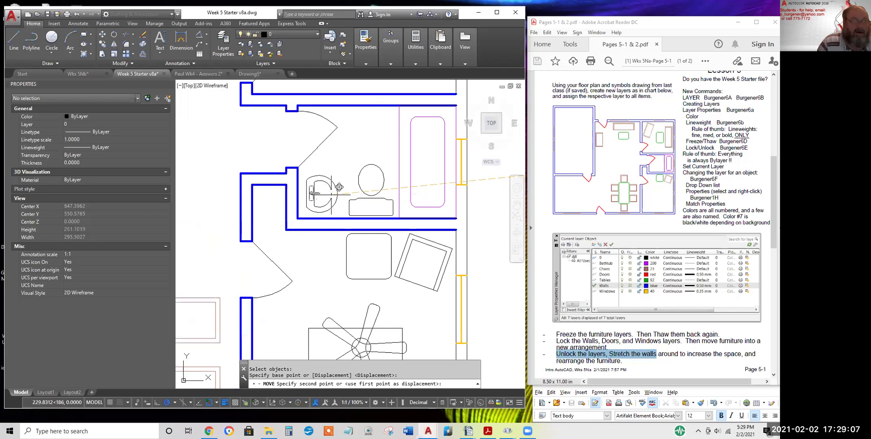
{"action": "left_click", "coordinate": [342, 187]}
{"action": "key", "text": "Return"}
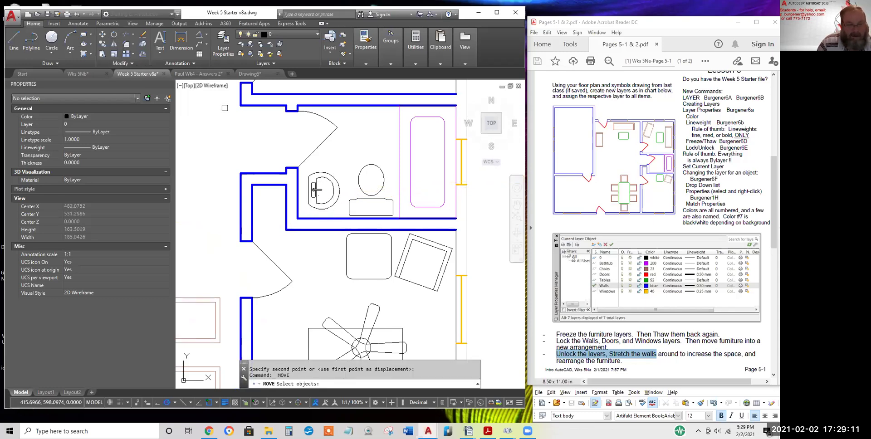
{"action": "type", "text": "p"}
{"action": "key", "text": "Return"}
{"action": "key", "text": "Return"}
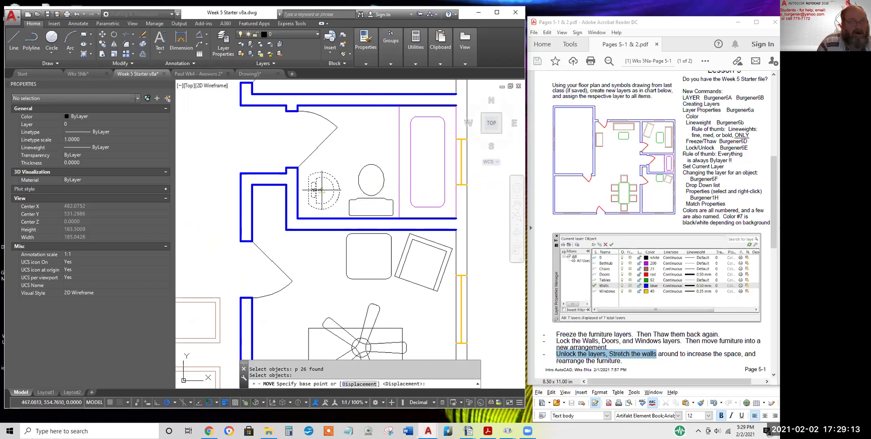
{"action": "left_click", "coordinate": [322, 190]}
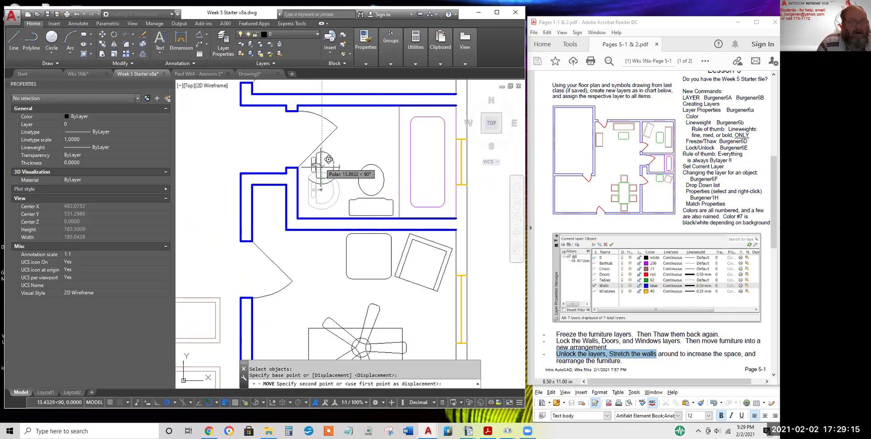
{"action": "key", "text": "Escape"}
{"action": "key", "text": "Escape"}
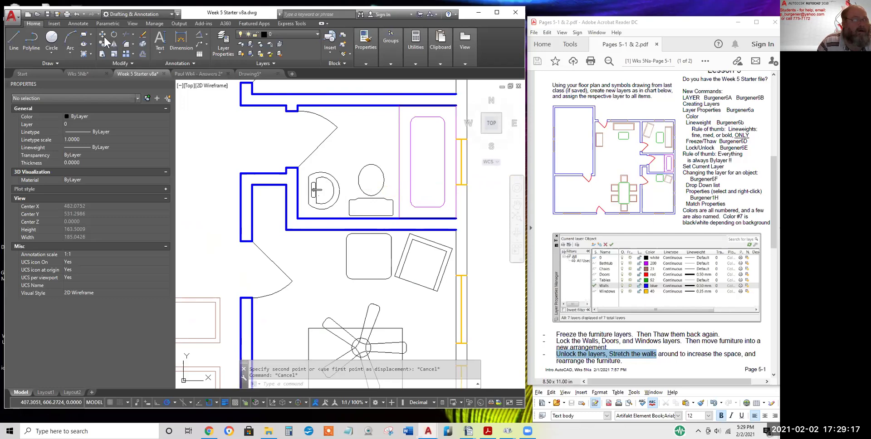
Rotate the round sink 90 degrees counterclockwise about its centre so its faucet faces the bathroom's bottom wall
{"action": "left_click", "coordinate": [114, 34]}
{"action": "type", "text": "p"}
{"action": "key", "text": "Return"}
{"action": "key", "text": "Return"}
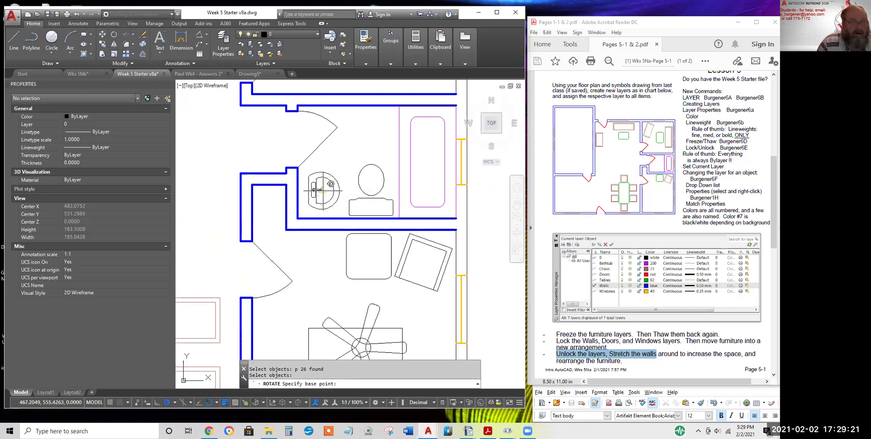
{"action": "left_click", "coordinate": [320, 189]}
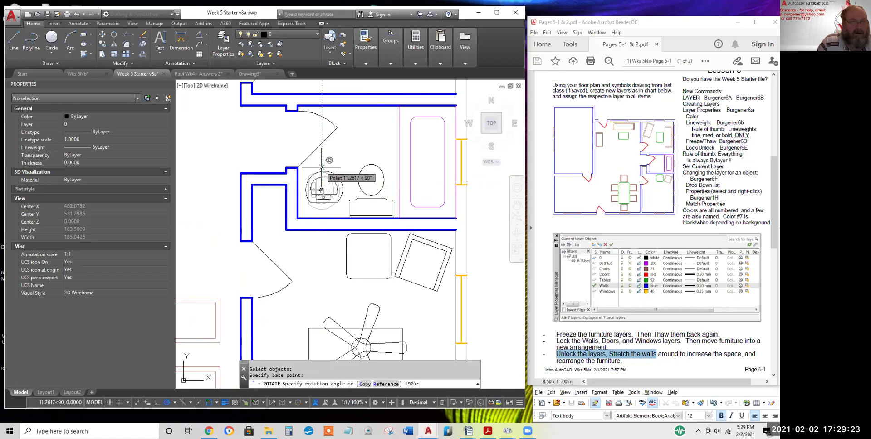
{"action": "left_click", "coordinate": [322, 167]}
Move the round sink straight down so its back edge sits against the inner face of the bathroom's bottom wall
{"action": "type", "text": "m"}
{"action": "key", "text": "Return"}
{"action": "type", "text": "p"}
{"action": "key", "text": "Return"}
{"action": "key", "text": "Return"}
{"action": "left_click", "coordinate": [323, 193]}
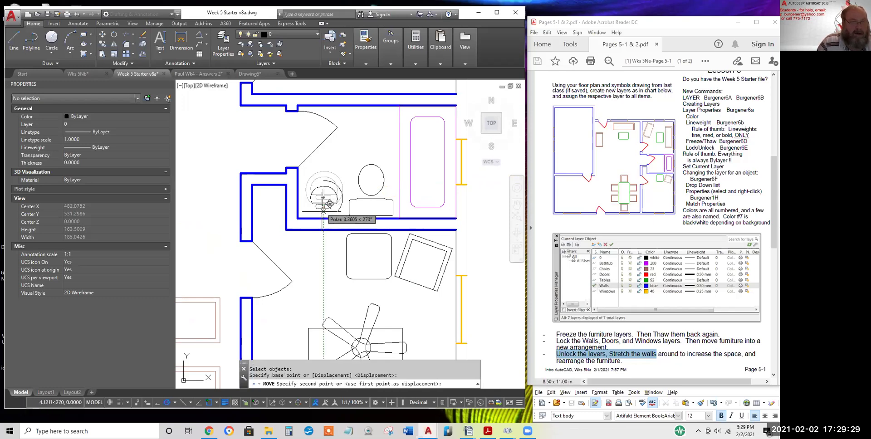
{"action": "scroll", "coordinate": [332, 210], "scroll_direction": "up", "scroll_amount": 4}
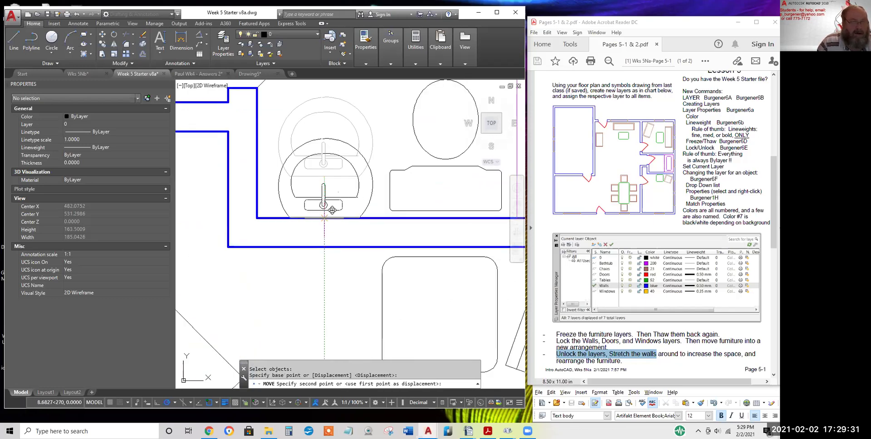
{"action": "left_click", "coordinate": [332, 211]}
{"action": "key", "text": "Return"}
Add a new layer in the Layer Properties Manager
{"action": "scroll", "coordinate": [332, 211], "scroll_direction": "down", "scroll_amount": 6}
{"action": "scroll", "coordinate": [409, 222], "scroll_direction": "down", "scroll_amount": 4}
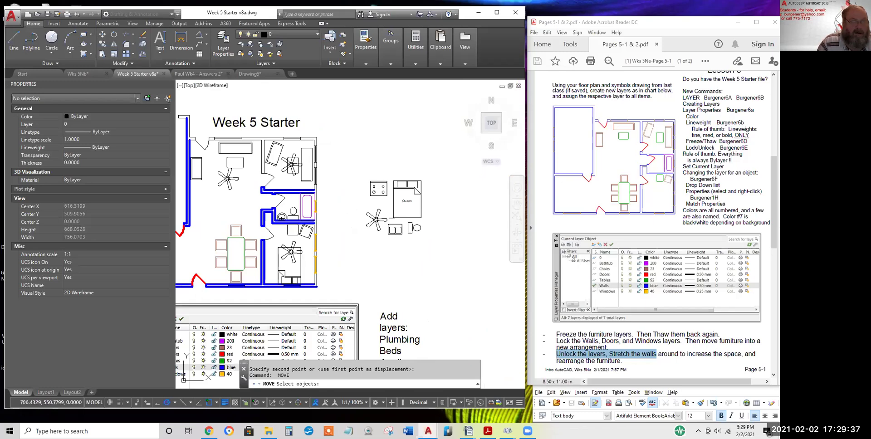
{"action": "middle_click_drag", "start_coordinate": [357, 232], "coordinate": [409, 204]}
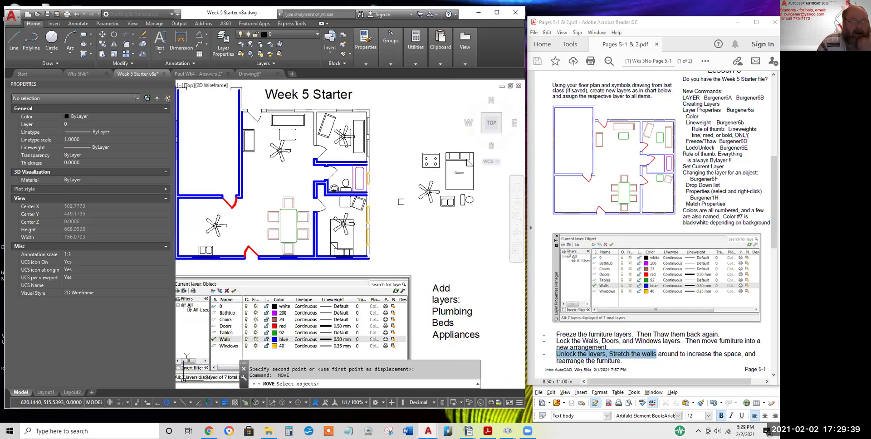
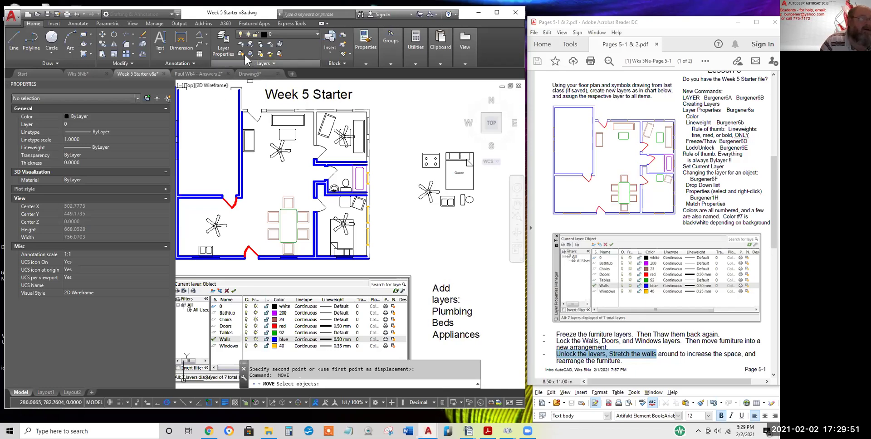
{"action": "left_click", "coordinate": [224, 42]}
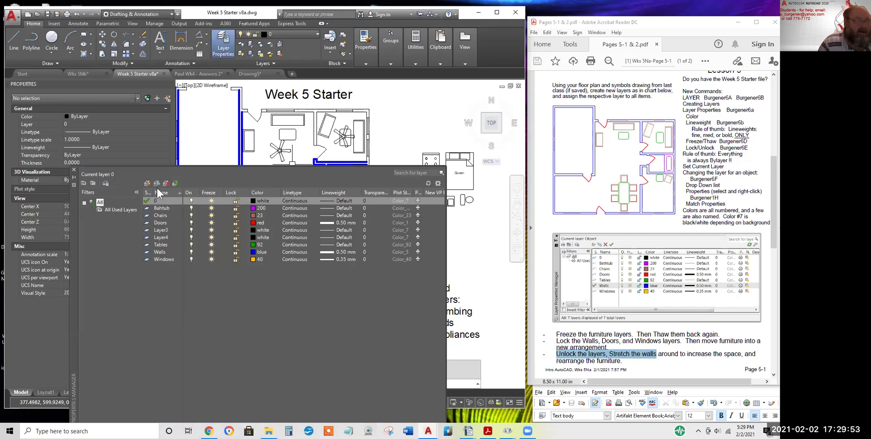
{"action": "key", "text": "alt+n"}
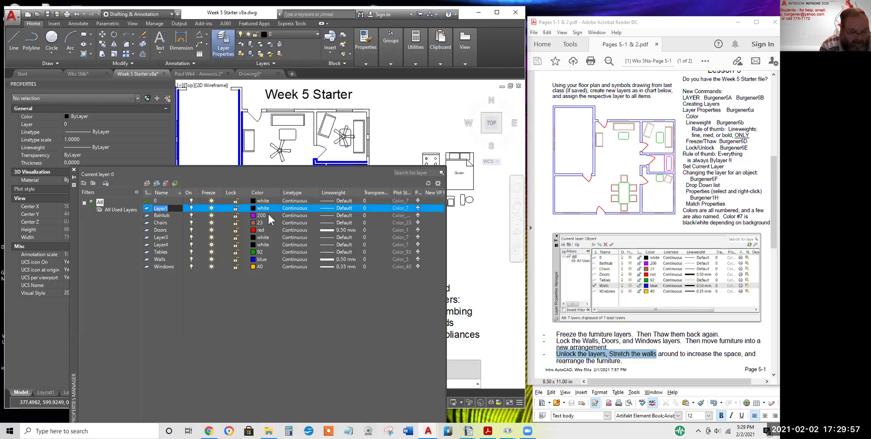
Name the new layer Plumbing and set its color to green
{"action": "type", "text": "Plumbing"}
{"action": "key", "text": "Return"}
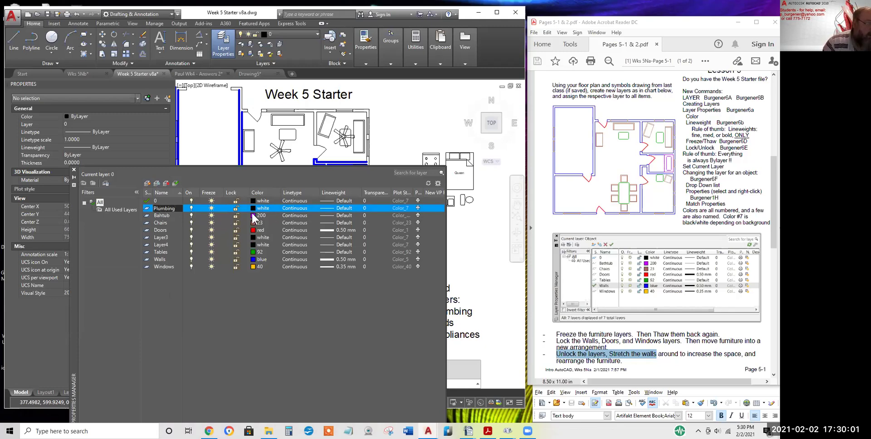
{"action": "left_click", "coordinate": [264, 209]}
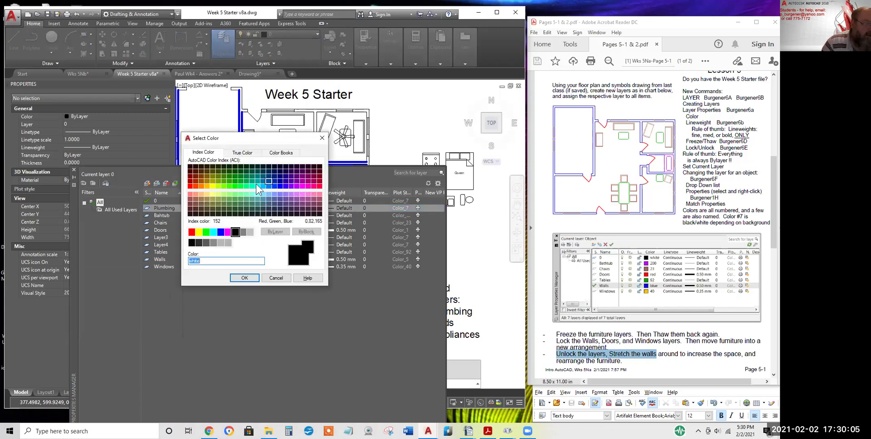
{"action": "left_click", "coordinate": [205, 232]}
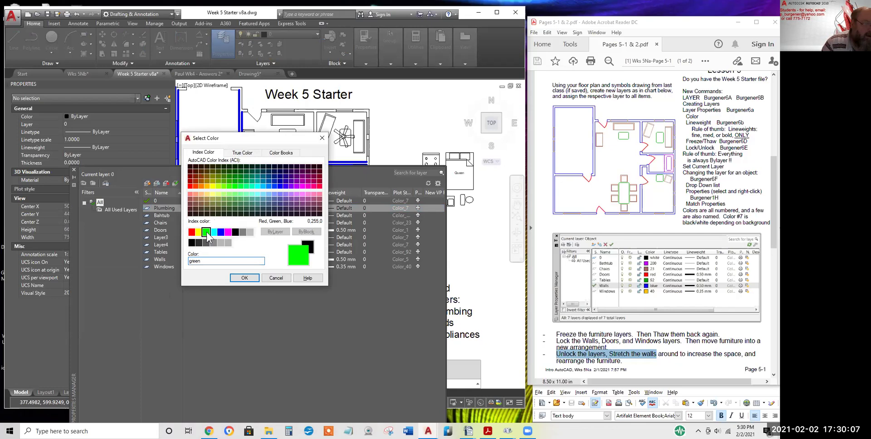
{"action": "left_click", "coordinate": [244, 279]}
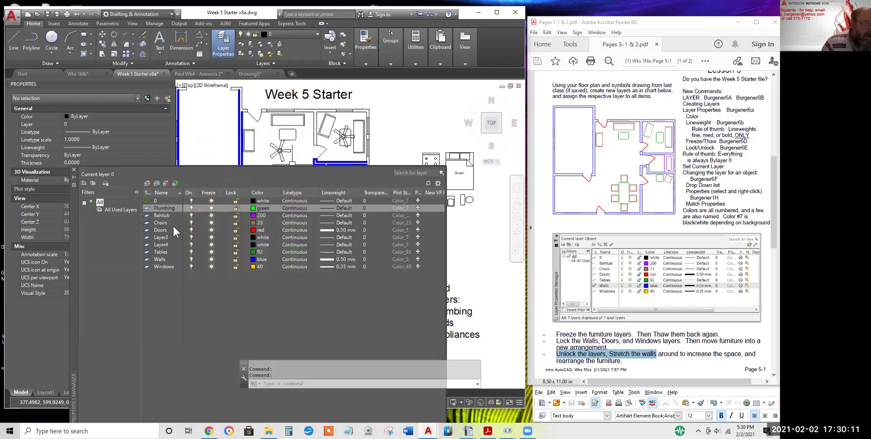
Rename Layer4 to Appliances and set its color to cyan
{"action": "double_click", "coordinate": [160, 245]}
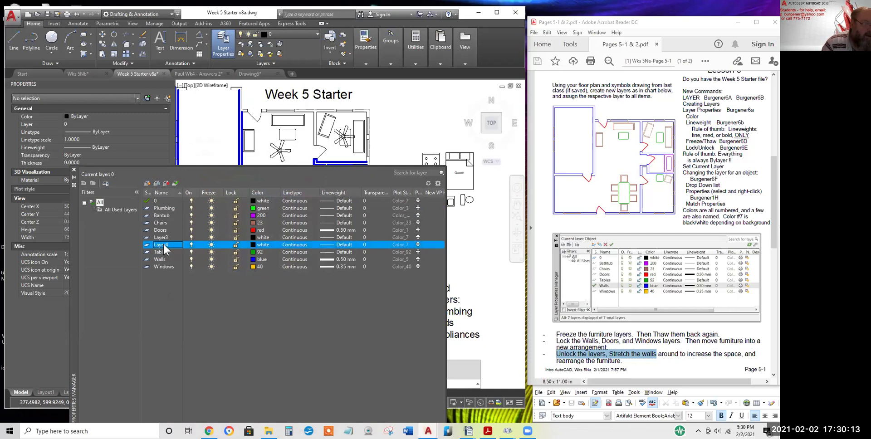
{"action": "right_click", "coordinate": [165, 244]}
{"action": "left_click", "coordinate": [191, 82]}
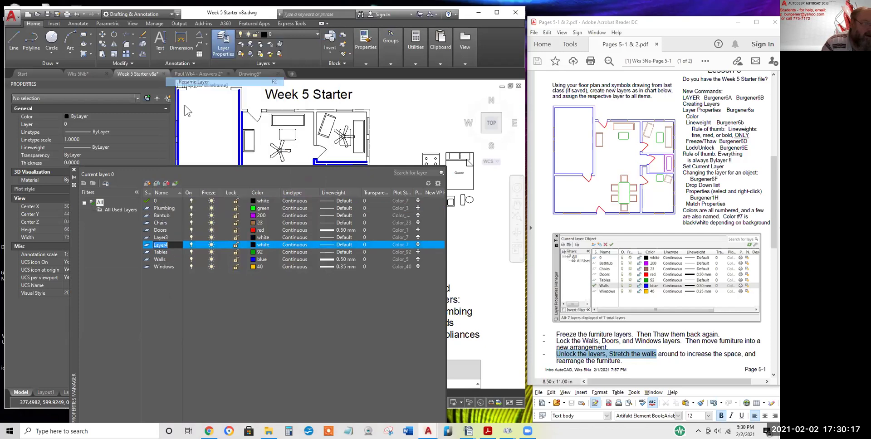
{"action": "type", "text": "Appliances"}
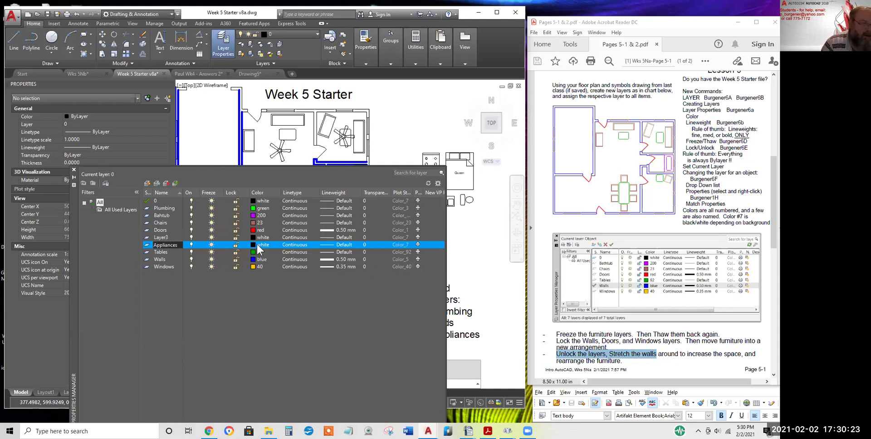
{"action": "left_click", "coordinate": [259, 245]}
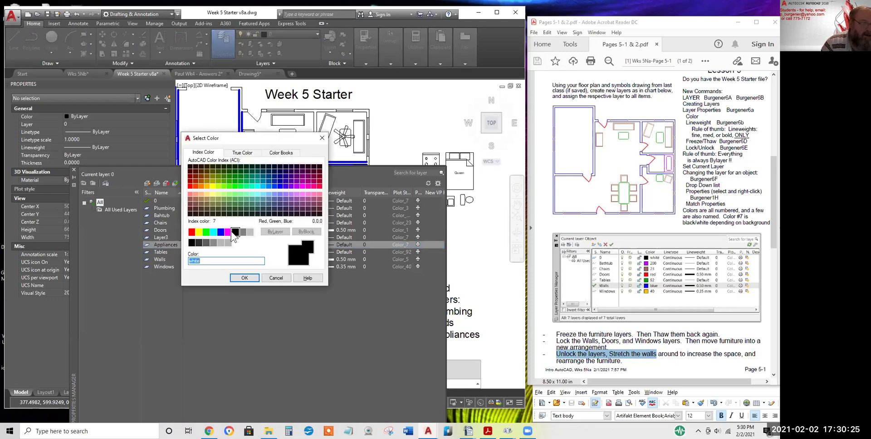
{"action": "left_click", "coordinate": [215, 231]}
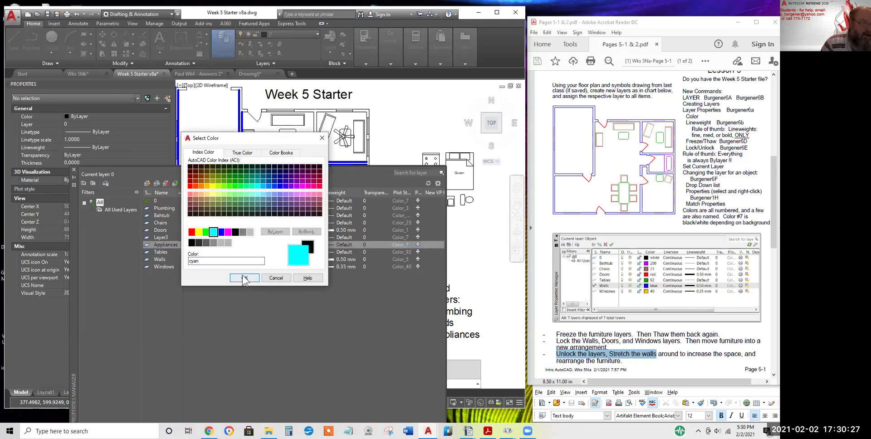
{"action": "left_click", "coordinate": [243, 277]}
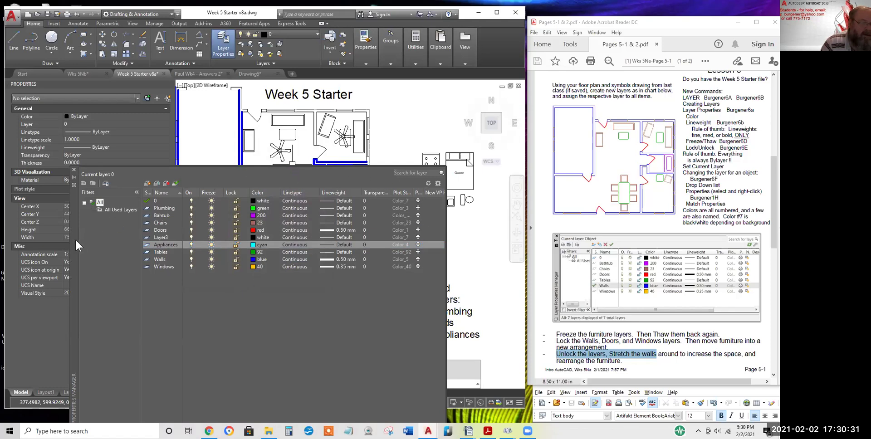
Rename Layer3 to Beds, set its color to 190, and close the layer manager
{"action": "left_click", "coordinate": [73, 169]}
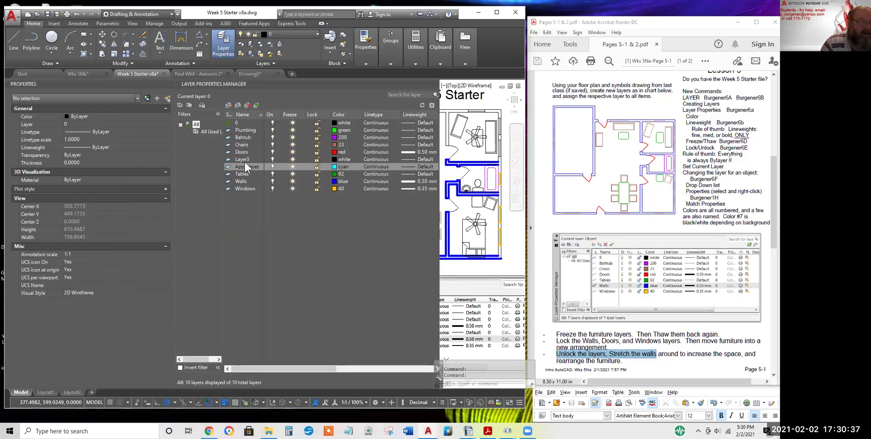
{"action": "left_click", "coordinate": [242, 159]}
{"action": "right_click", "coordinate": [241, 159]}
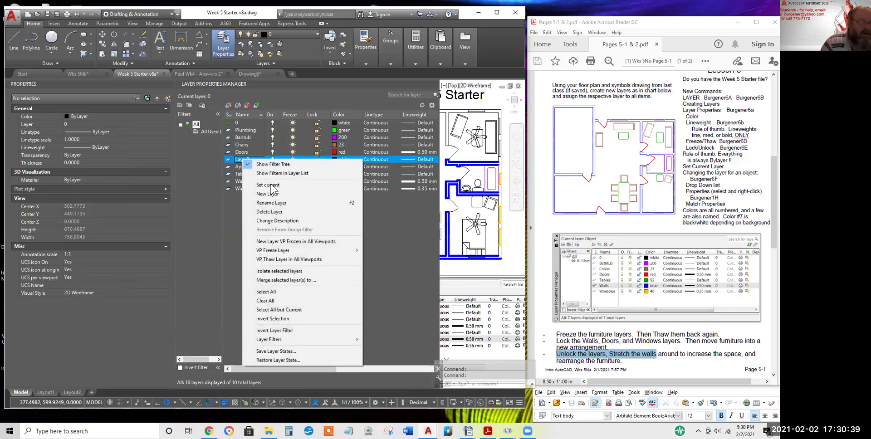
{"action": "left_click", "coordinate": [271, 202]}
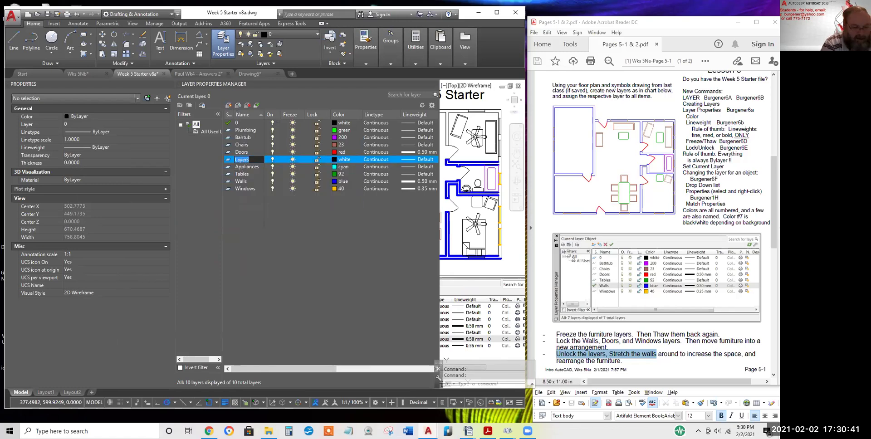
{"action": "type", "text": "Beds"}
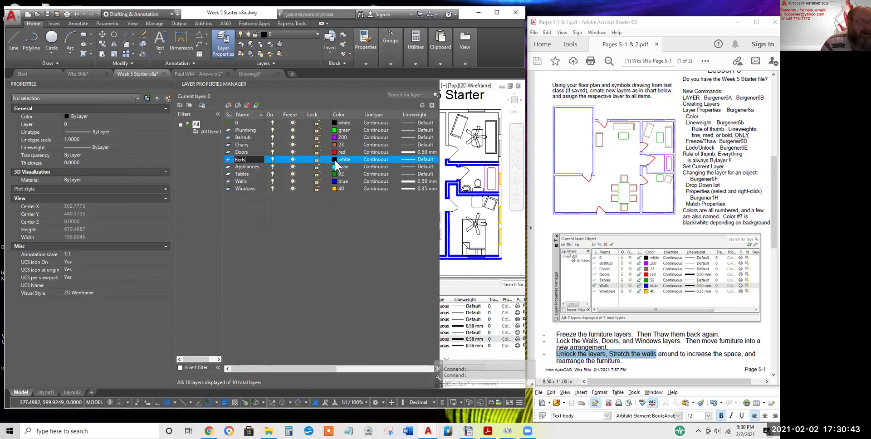
{"action": "left_click", "coordinate": [343, 160]}
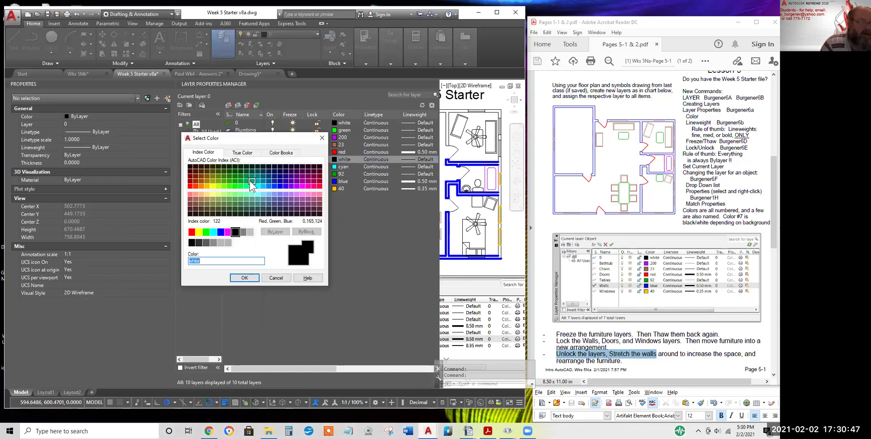
{"action": "left_click", "coordinate": [291, 185]}
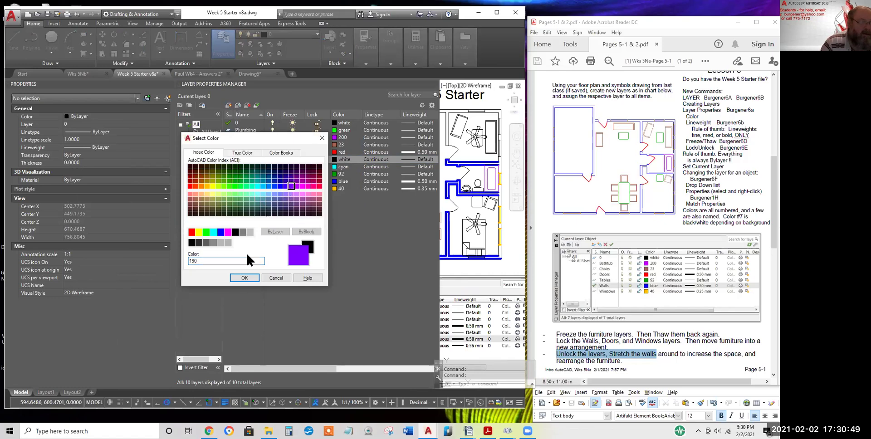
{"action": "left_click", "coordinate": [244, 278]}
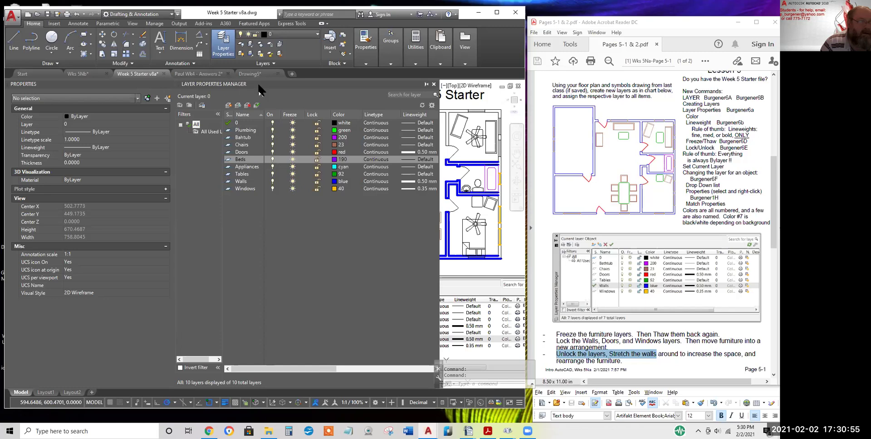
{"action": "left_click", "coordinate": [280, 86]}
{"action": "left_click", "coordinate": [435, 86]}
Assign the bed's lines in the lower-right bedroom to the Beds layer, leaving out the ceiling fan's circle
{"action": "scroll", "coordinate": [311, 248], "scroll_direction": "up", "scroll_amount": 5}
{"action": "middle_click_drag", "start_coordinate": [311, 248], "coordinate": [311, 177]}
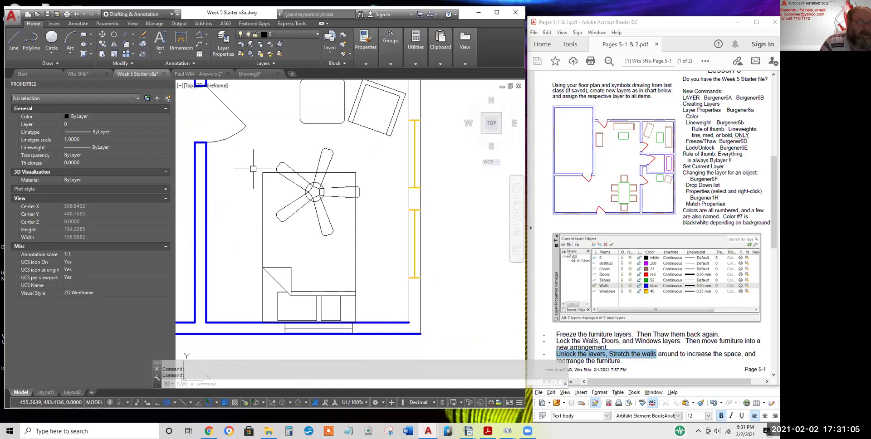
{"action": "left_click", "coordinate": [253, 168]}
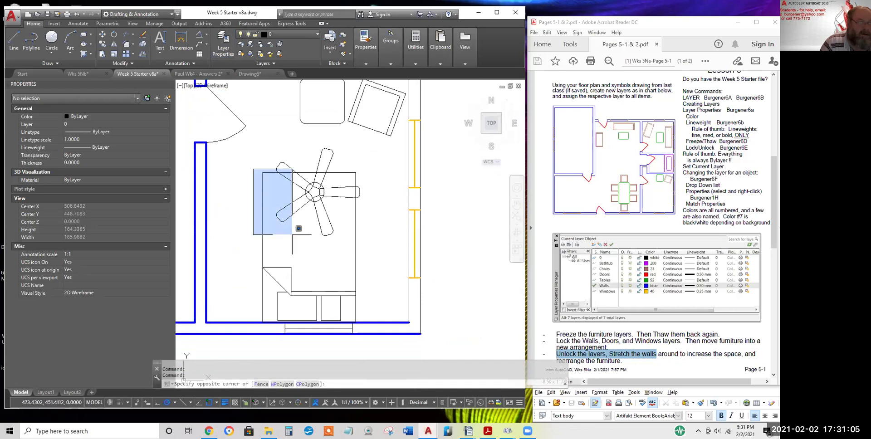
{"action": "left_click", "coordinate": [368, 323]}
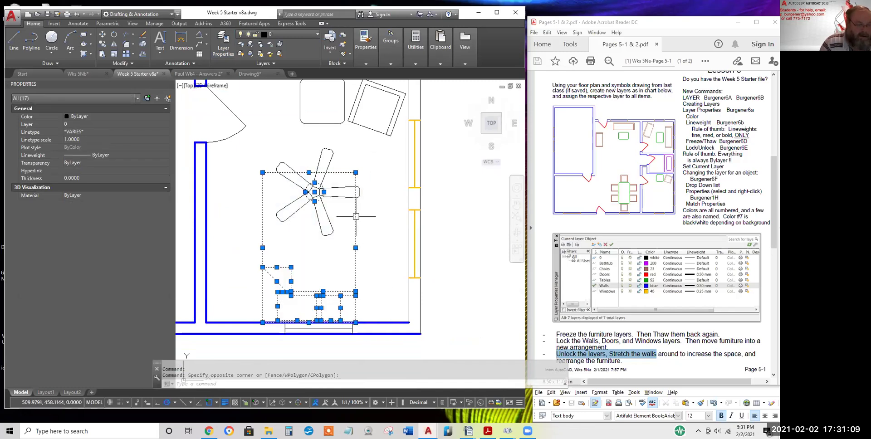
{"action": "left_click", "coordinate": [337, 209]}
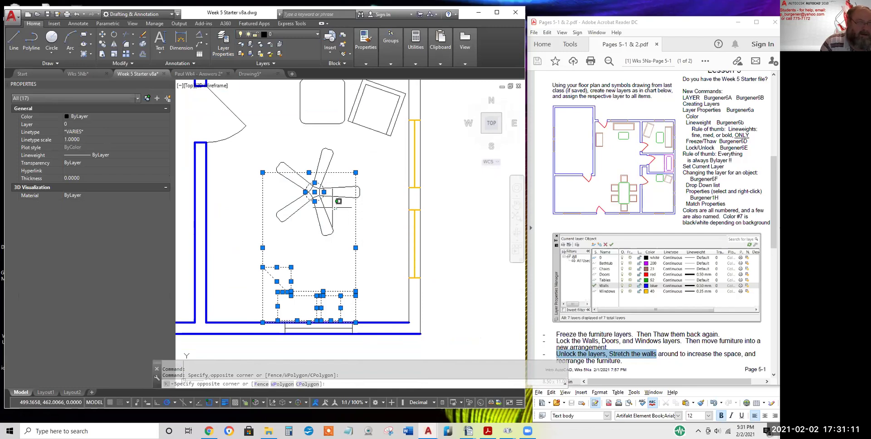
{"action": "left_click", "coordinate": [314, 184]}
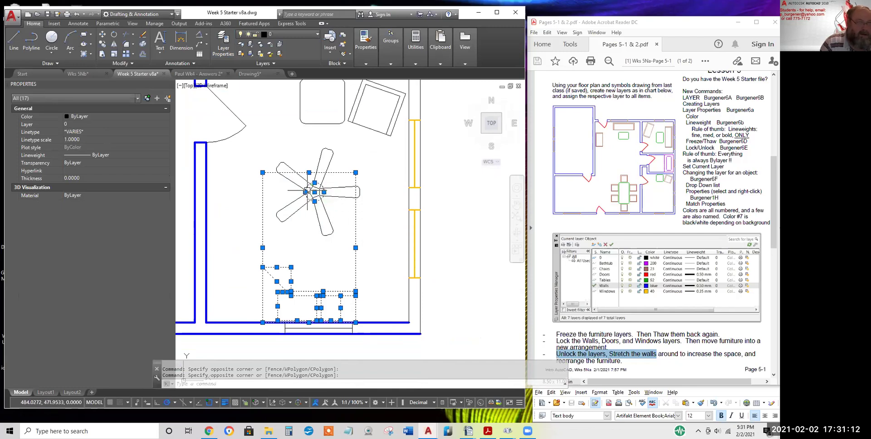
{"action": "left_click", "coordinate": [334, 203], "text": "shift"}
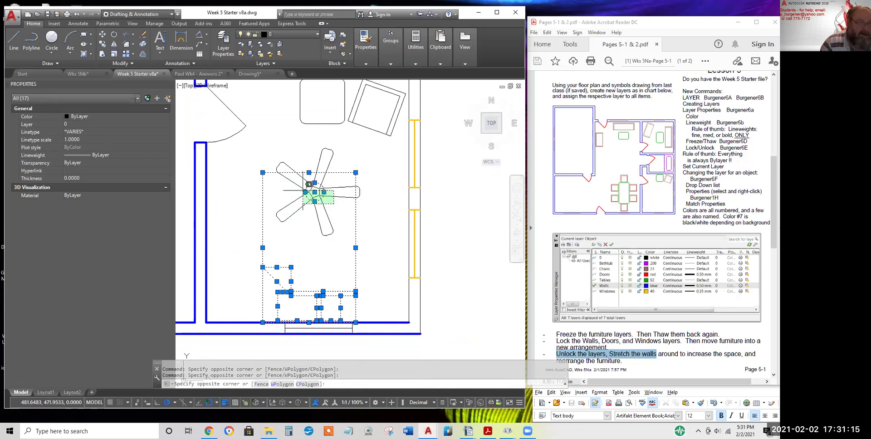
{"action": "left_click", "coordinate": [302, 190], "text": "shift"}
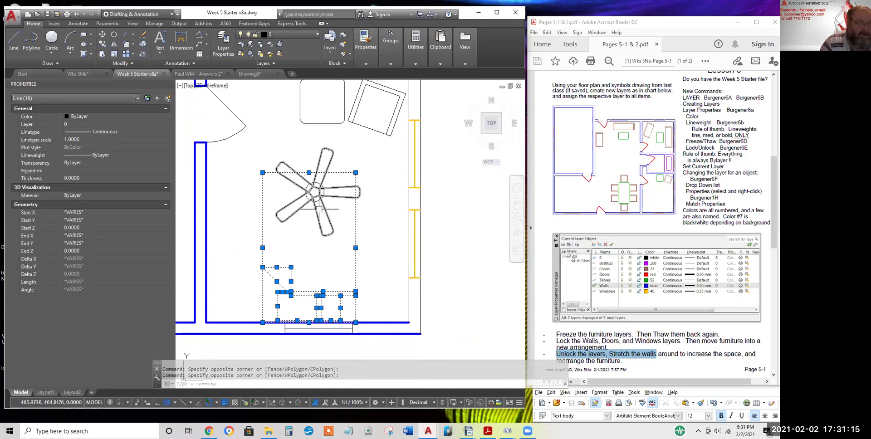
{"action": "left_click", "coordinate": [279, 35]}
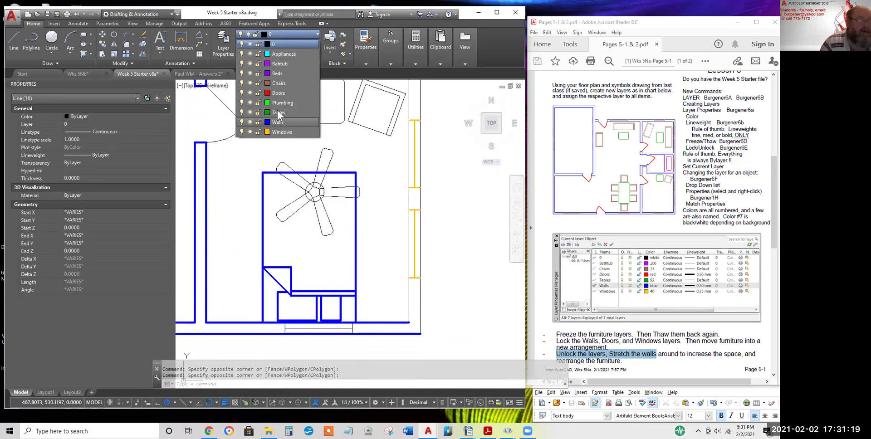
{"action": "left_click", "coordinate": [275, 74]}
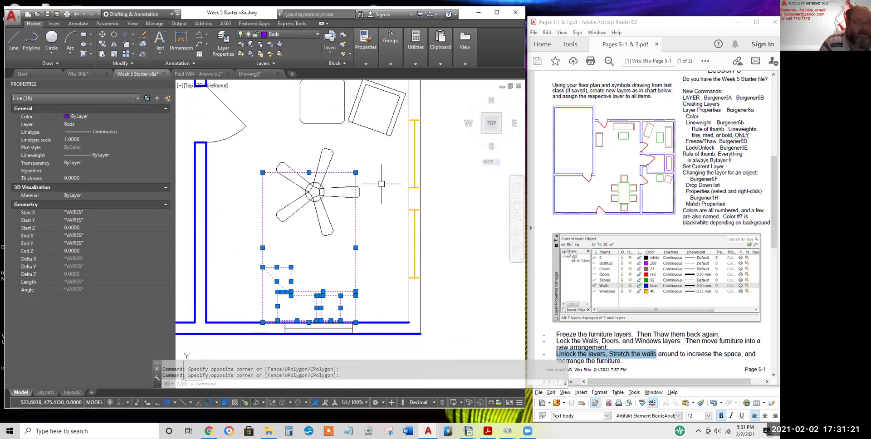
{"action": "key", "text": "Escape"}
{"action": "key", "text": "Escape"}
Move the bathroom sink and toilet onto the Plumbing layer
{"action": "scroll", "coordinate": [365, 192], "scroll_direction": "down", "scroll_amount": 5}
{"action": "scroll", "coordinate": [366, 191], "scroll_direction": "up", "scroll_amount": 6}
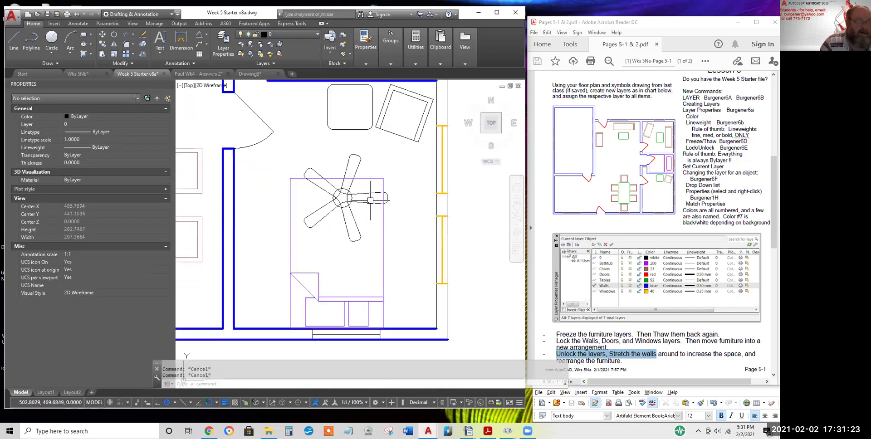
{"action": "scroll", "coordinate": [365, 191], "scroll_direction": "down", "scroll_amount": 3}
{"action": "middle_click_drag", "start_coordinate": [330, 223], "coordinate": [490, 200]}
{"action": "scroll", "coordinate": [491, 200], "scroll_direction": "down", "scroll_amount": 3}
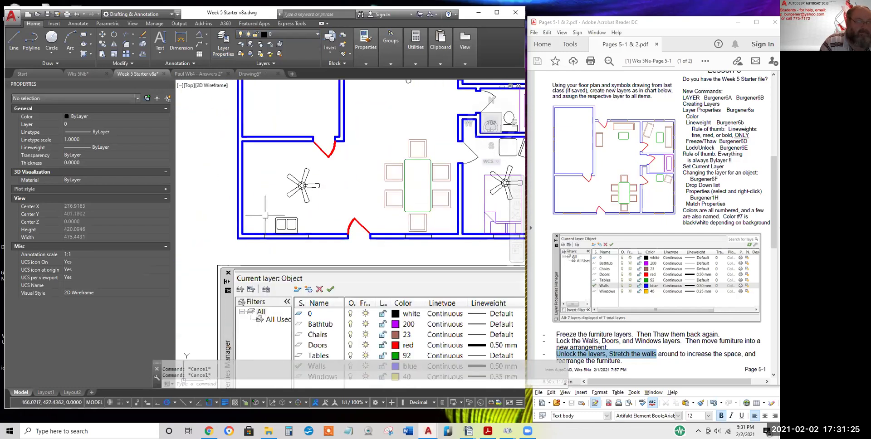
{"action": "middle_click_drag", "start_coordinate": [385, 161], "coordinate": [211, 296]}
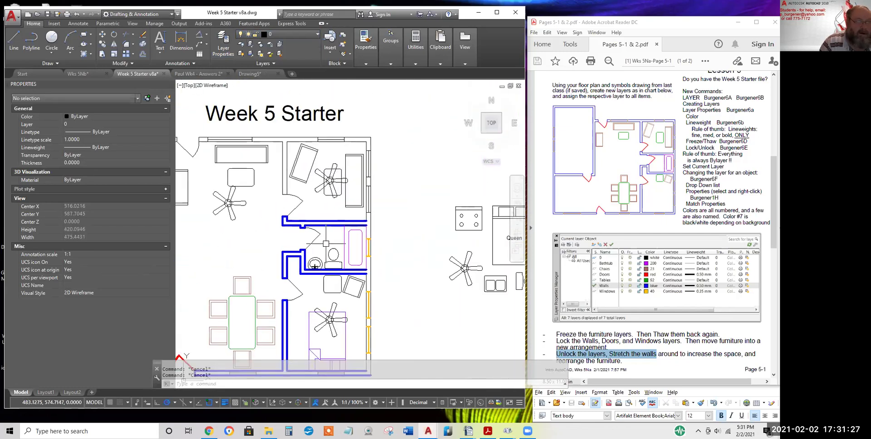
{"action": "scroll", "coordinate": [317, 248], "scroll_direction": "up", "scroll_amount": 2}
{"action": "scroll", "coordinate": [313, 249], "scroll_direction": "up", "scroll_amount": 2}
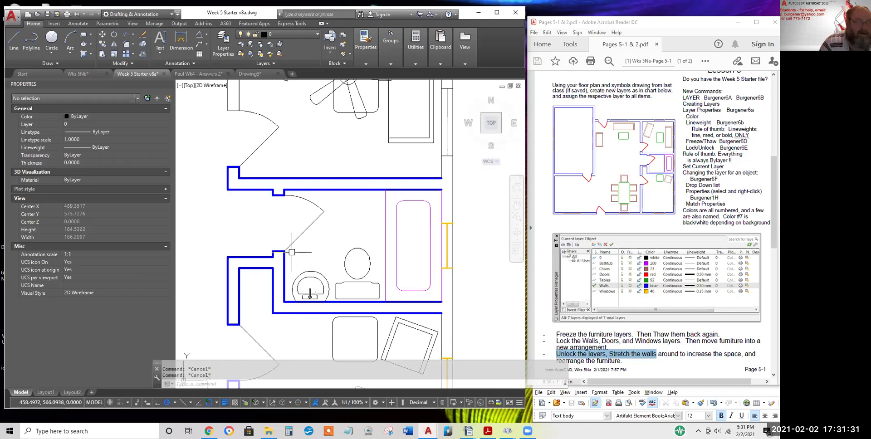
{"action": "left_click", "coordinate": [288, 234]}
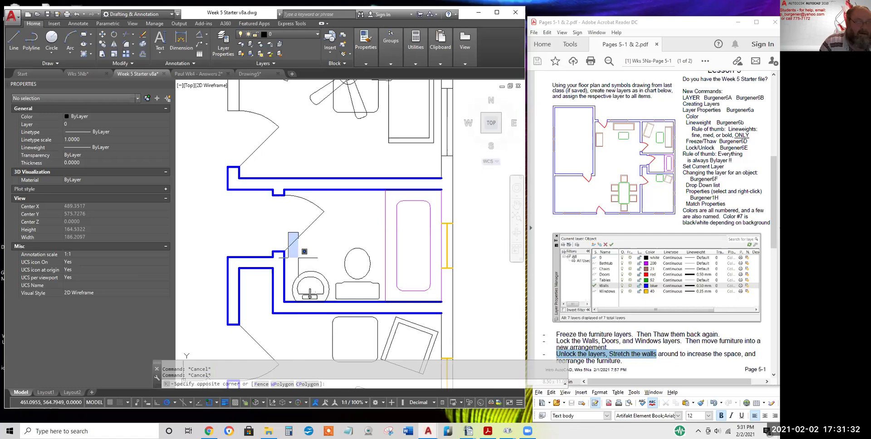
{"action": "left_click", "coordinate": [384, 308]}
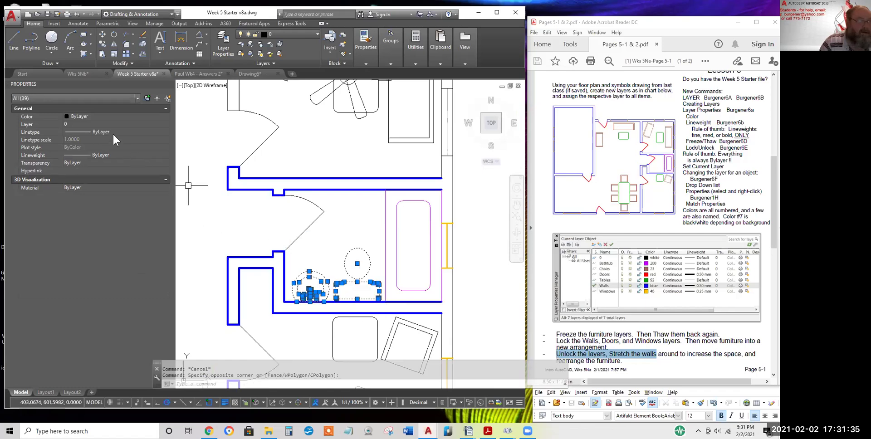
{"action": "left_click", "coordinate": [90, 124]}
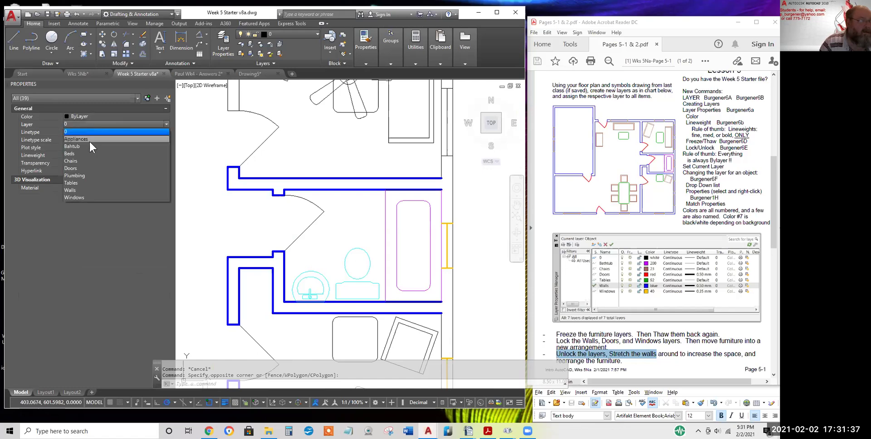
{"action": "left_click", "coordinate": [83, 173]}
{"action": "key", "text": "Escape"}
Assign the bathroom door, both right-hand bedroom doors and the upper entrance door to the Doors layer
{"action": "scroll", "coordinate": [429, 231], "scroll_direction": "down", "scroll_amount": 5}
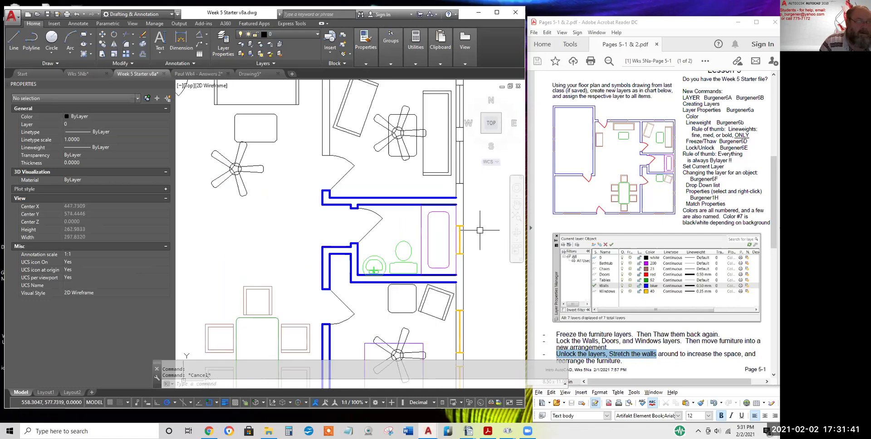
{"action": "left_click", "coordinate": [413, 223]}
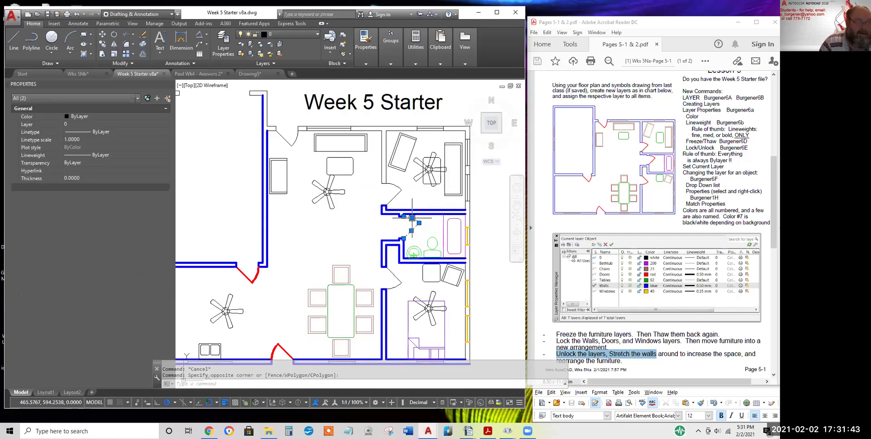
{"action": "left_click", "coordinate": [403, 202]}
{"action": "left_click", "coordinate": [397, 186]}
{"action": "left_click", "coordinate": [313, 166]}
{"action": "left_click", "coordinate": [270, 127]}
{"action": "left_click", "coordinate": [406, 293]}
{"action": "left_click", "coordinate": [397, 278]}
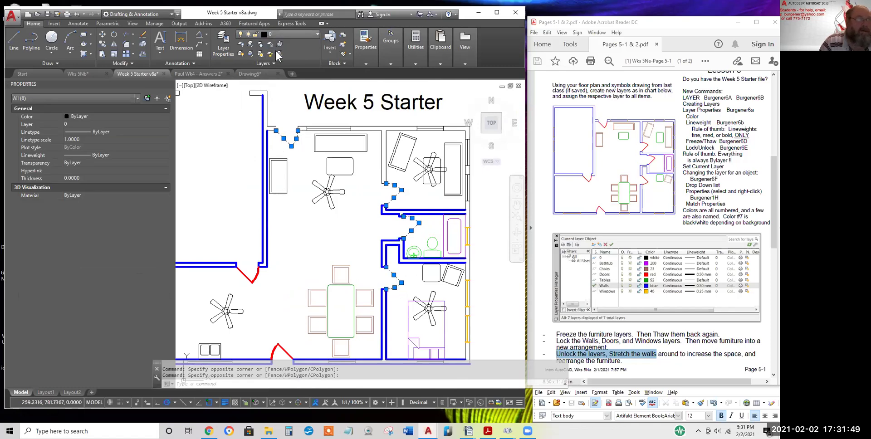
{"action": "left_click", "coordinate": [275, 34]}
{"action": "left_click", "coordinate": [274, 83]}
{"action": "key", "text": "Escape"}
Move the stove from the symbols beside the plan into the lower-left room, against its upper wall
{"action": "scroll", "coordinate": [364, 203], "scroll_direction": "down", "scroll_amount": 2}
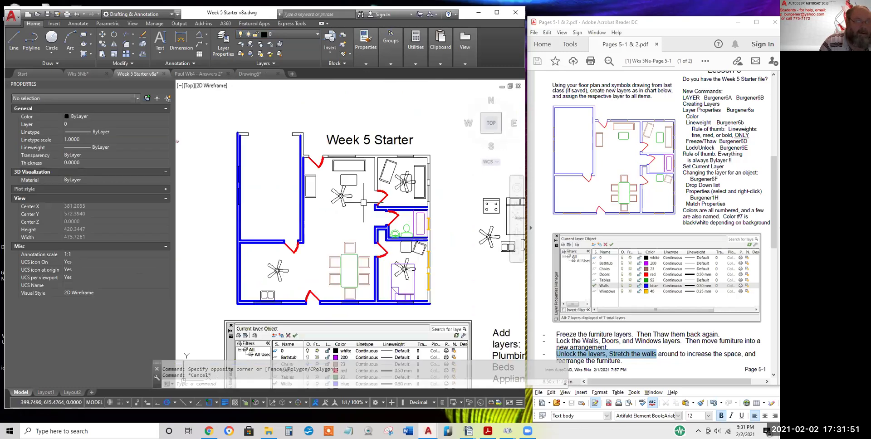
{"action": "middle_click_drag", "start_coordinate": [389, 203], "coordinate": [377, 163]}
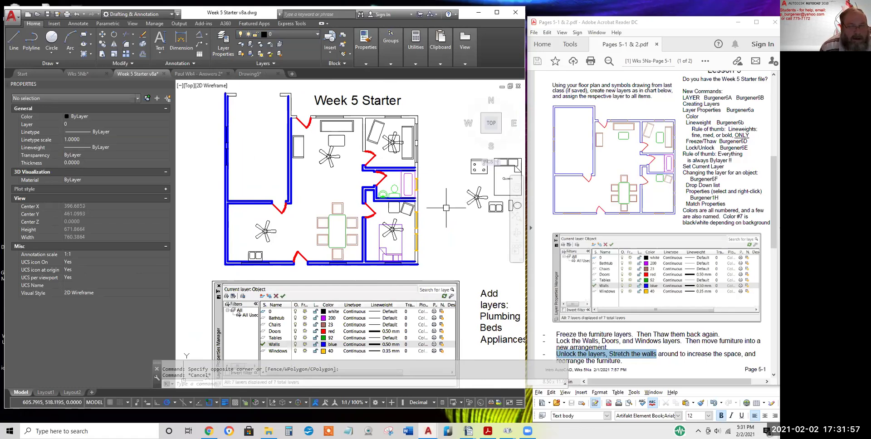
{"action": "middle_click_drag", "start_coordinate": [446, 208], "coordinate": [428, 237]}
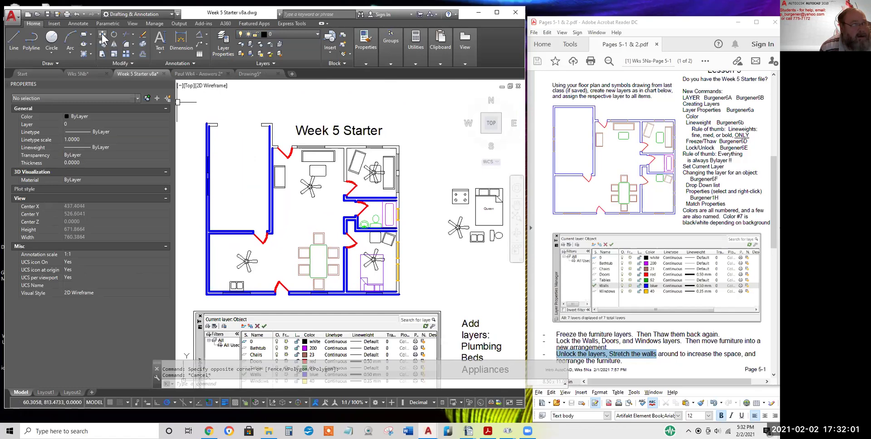
{"action": "left_click", "coordinate": [104, 40]}
{"action": "left_click", "coordinate": [433, 173]}
{"action": "left_click", "coordinate": [471, 210]}
{"action": "key", "text": "Return"}
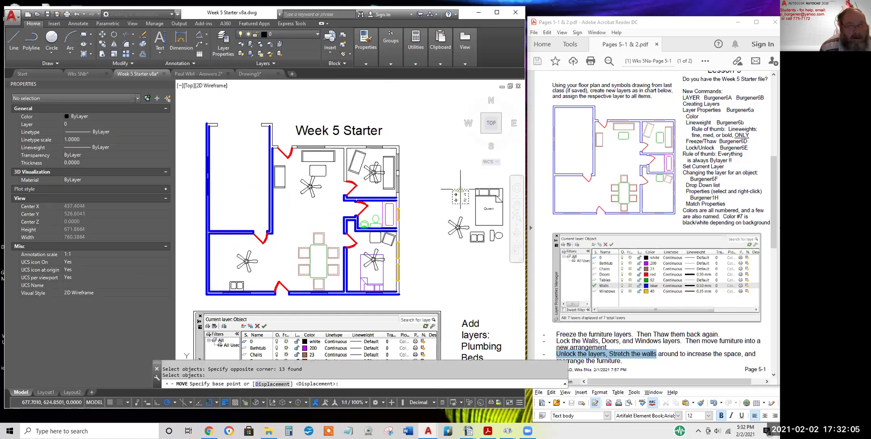
{"action": "left_click", "coordinate": [460, 195]}
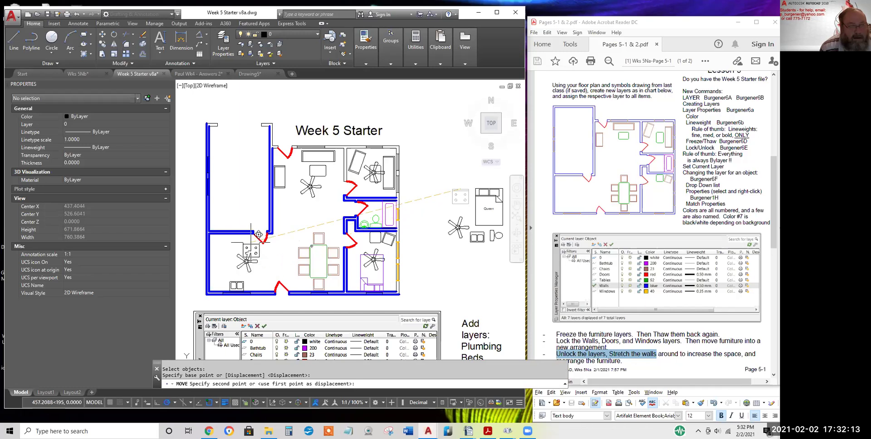
{"action": "scroll", "coordinate": [228, 241], "scroll_direction": "up", "scroll_amount": 3}
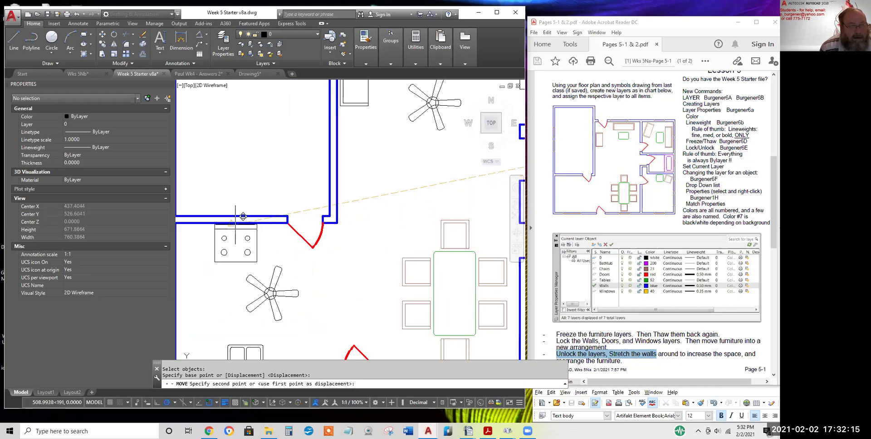
{"action": "left_click", "coordinate": [242, 215]}
{"action": "scroll", "coordinate": [287, 254], "scroll_direction": "down", "scroll_amount": 2}
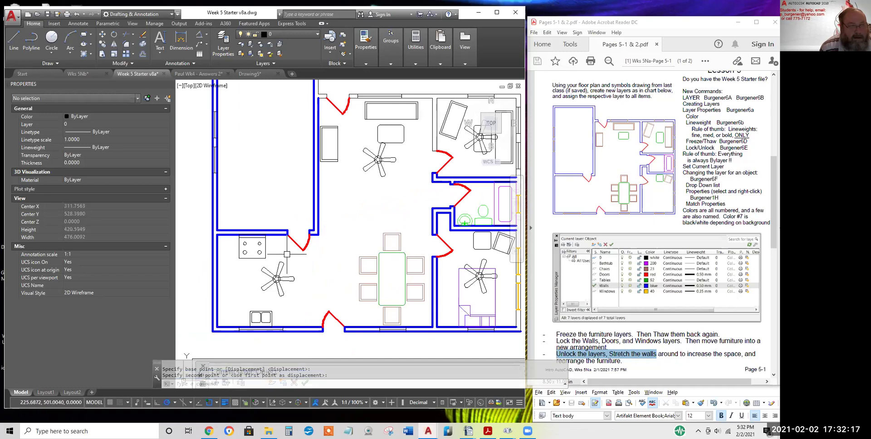
Assign all of the stove's objects in the lower-left room to the Appliances layer
{"action": "scroll", "coordinate": [281, 254], "scroll_direction": "down", "scroll_amount": 2}
{"action": "left_click", "coordinate": [262, 243]}
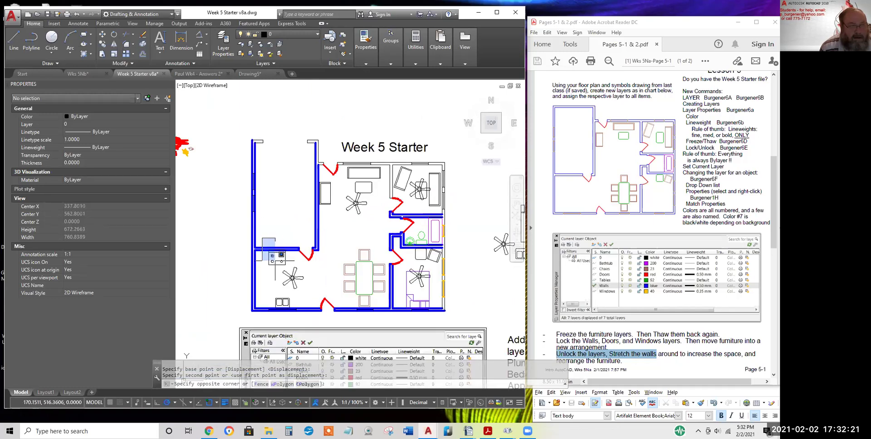
{"action": "left_click", "coordinate": [293, 270]}
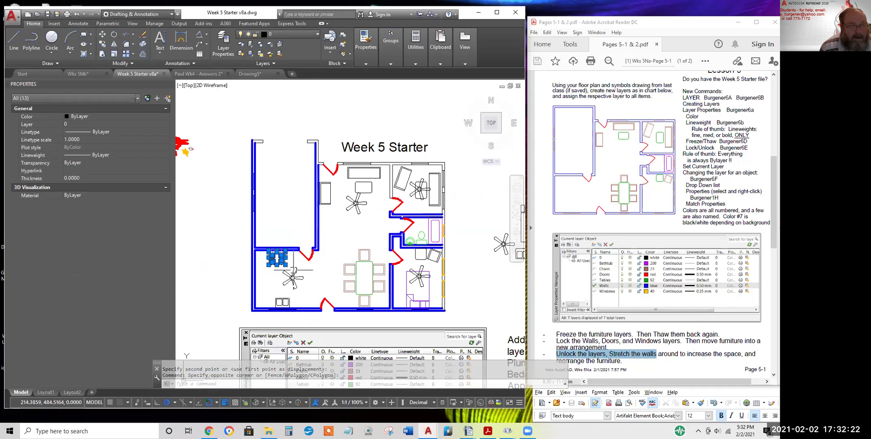
{"action": "left_click", "coordinate": [283, 35]}
{"action": "left_click", "coordinate": [278, 53]}
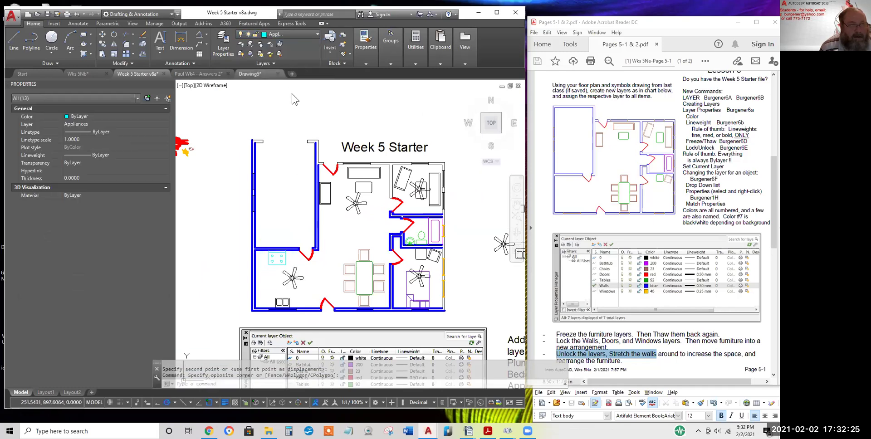
{"action": "key", "text": "Escape"}
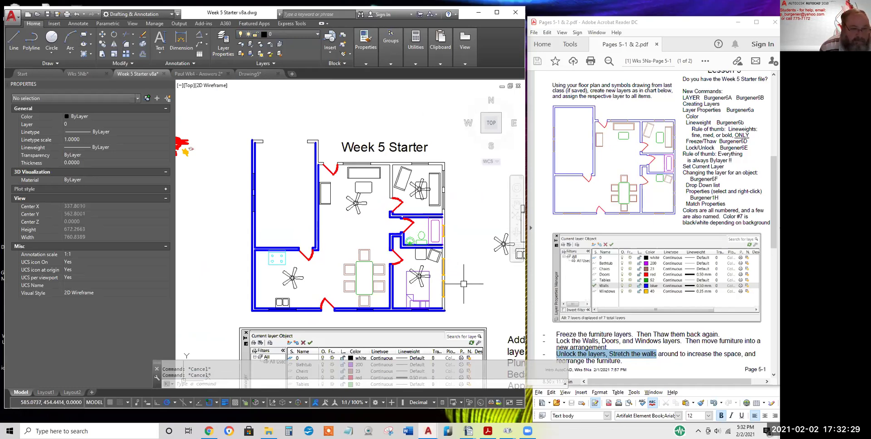
Assign the three lines of the window below the bed to the Windows layer, leaving out the pillow lines
{"action": "scroll", "coordinate": [426, 315], "scroll_direction": "up", "scroll_amount": 10}
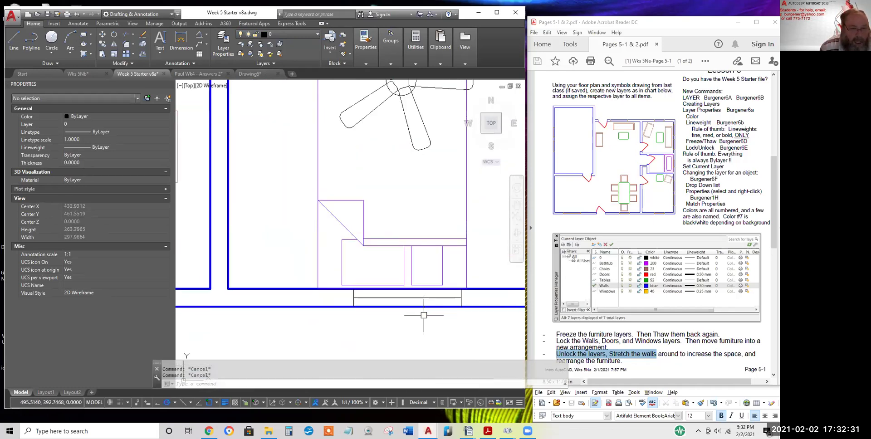
{"action": "scroll", "coordinate": [426, 315], "scroll_direction": "down", "scroll_amount": 2}
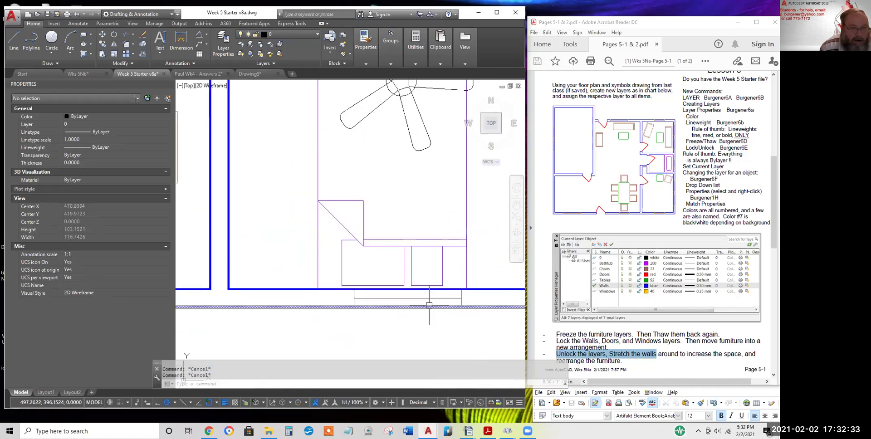
{"action": "left_click", "coordinate": [431, 298]}
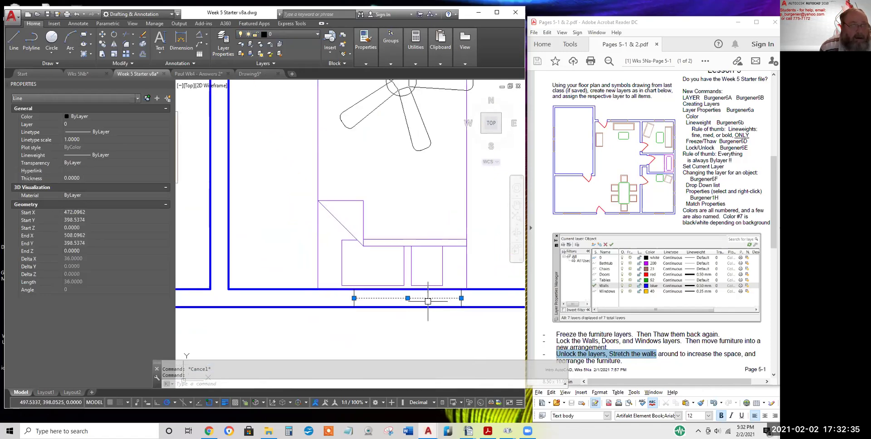
{"action": "key", "text": "Escape"}
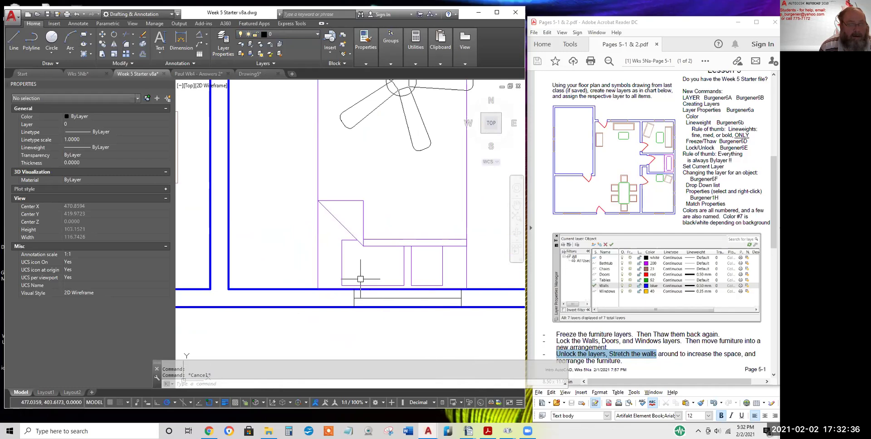
{"action": "left_click", "coordinate": [334, 275]}
{"action": "left_click", "coordinate": [495, 323]}
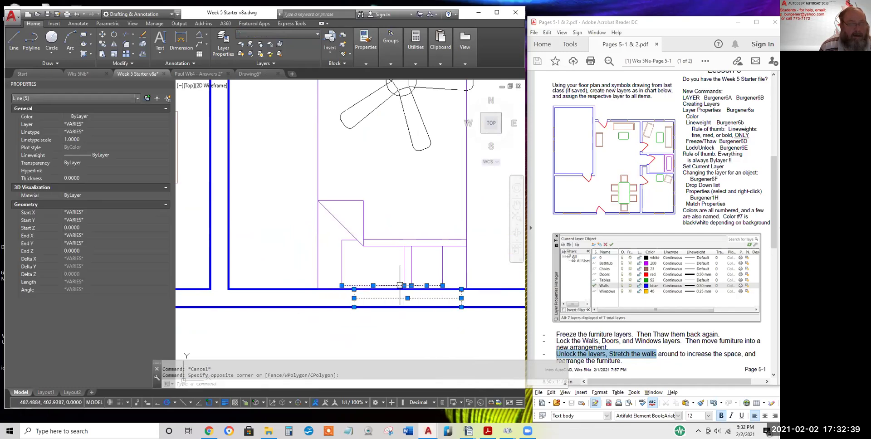
{"action": "left_click", "coordinate": [385, 285], "text": "shift"}
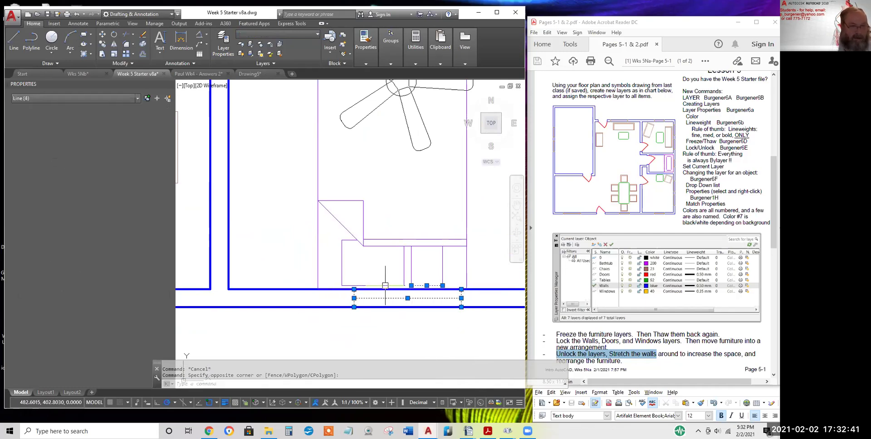
{"action": "left_click", "coordinate": [423, 286], "text": "shift"}
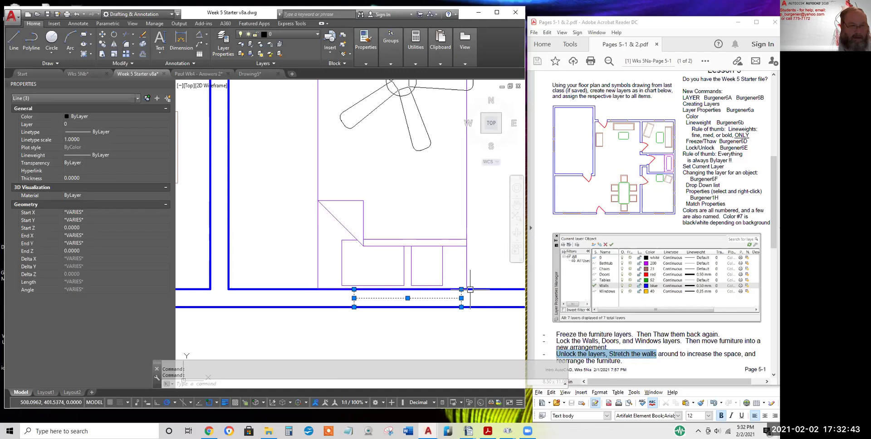
{"action": "left_click", "coordinate": [283, 34]}
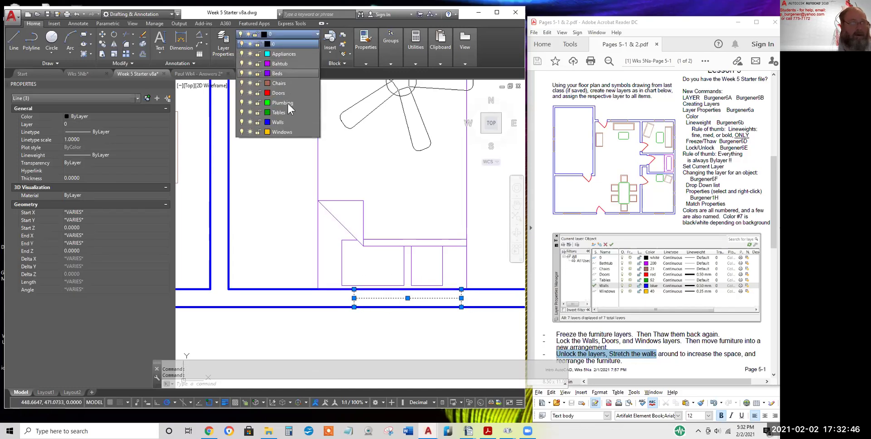
{"action": "left_click", "coordinate": [285, 132]}
{"action": "key", "text": "Escape"}
{"action": "scroll", "coordinate": [406, 286], "scroll_direction": "down", "scroll_amount": 4}
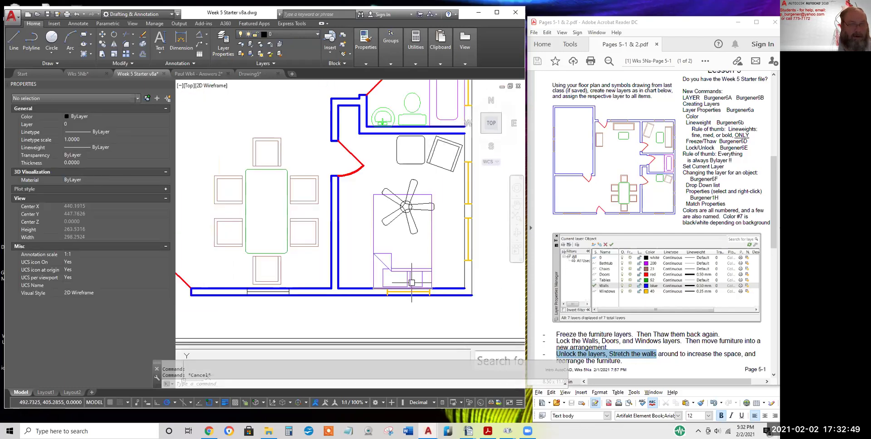
Use Match Properties to copy the bedroom window's properties onto the window below the dining table
{"action": "mouse_move", "coordinate": [361, 49]}
{"action": "left_click", "coordinate": [366, 80]}
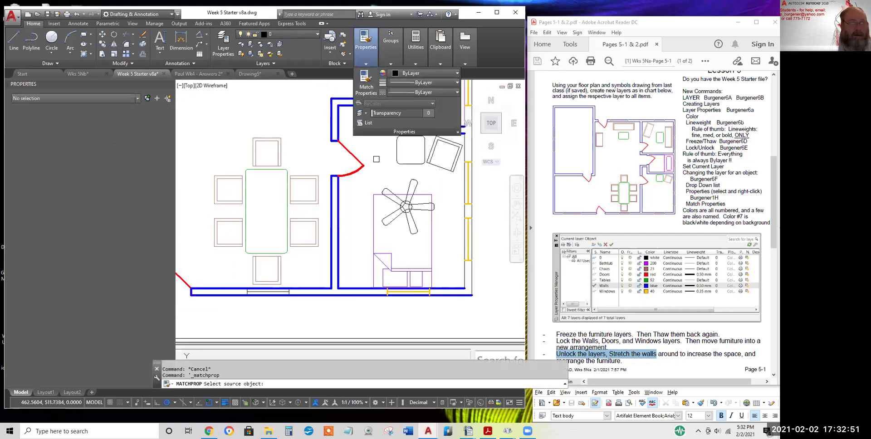
{"action": "scroll", "coordinate": [396, 293], "scroll_direction": "up", "scroll_amount": 2}
{"action": "left_click", "coordinate": [394, 294]}
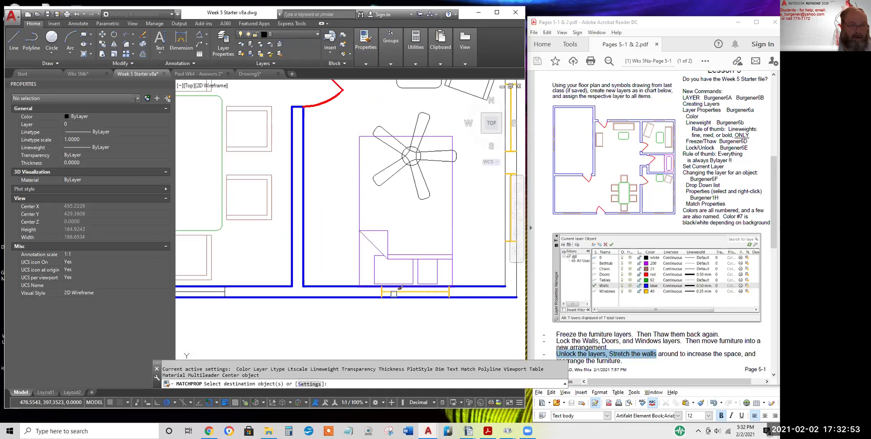
{"action": "middle_click_drag", "start_coordinate": [270, 293], "coordinate": [324, 252]}
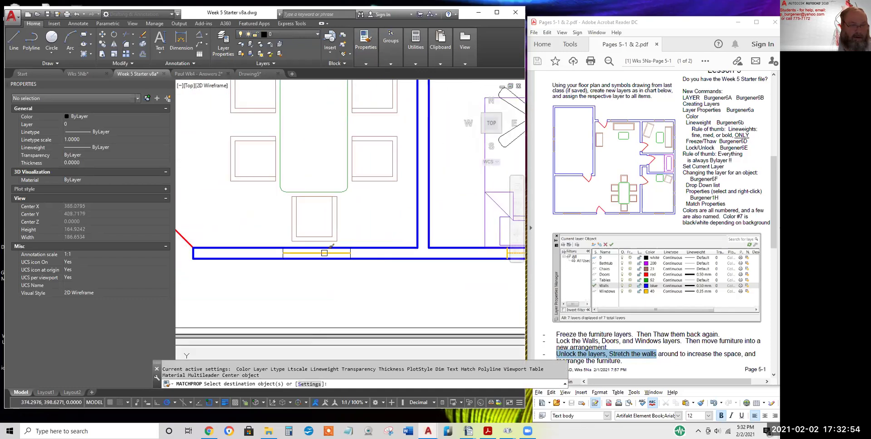
{"action": "left_click", "coordinate": [271, 243]}
{"action": "left_click", "coordinate": [381, 271]}
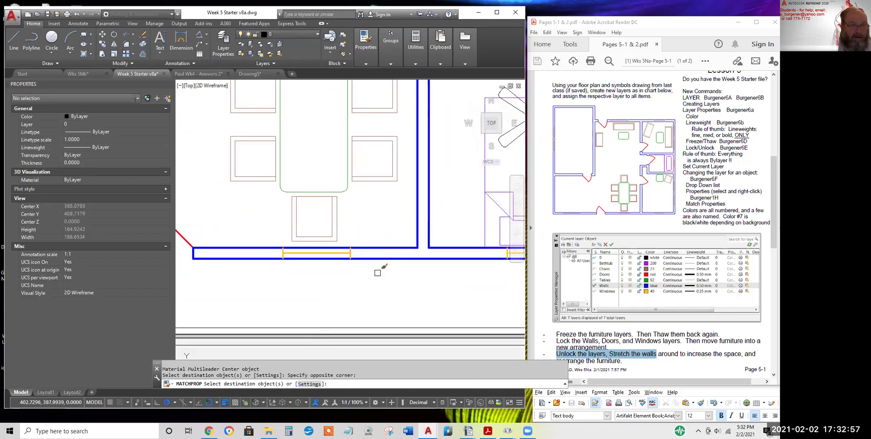
Match the same window properties onto the window below the kitchen sink and end the command
{"action": "scroll", "coordinate": [287, 249], "scroll_direction": "down", "scroll_amount": 4}
{"action": "middle_click_drag", "start_coordinate": [222, 232], "coordinate": [372, 224]}
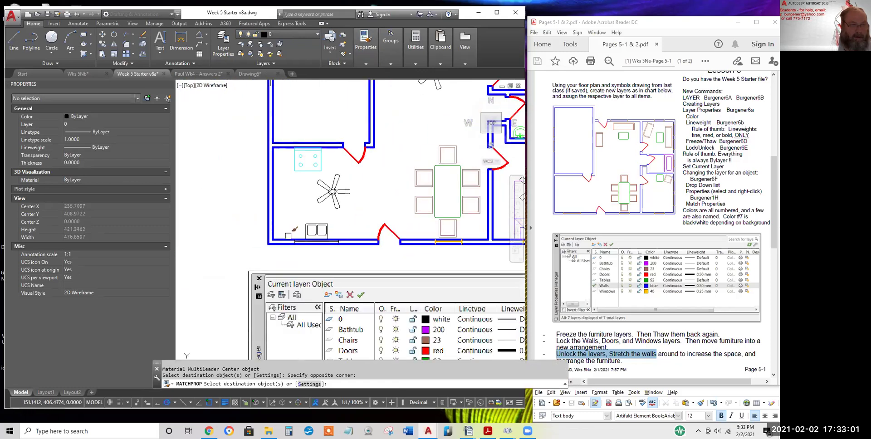
{"action": "left_click", "coordinate": [288, 236]}
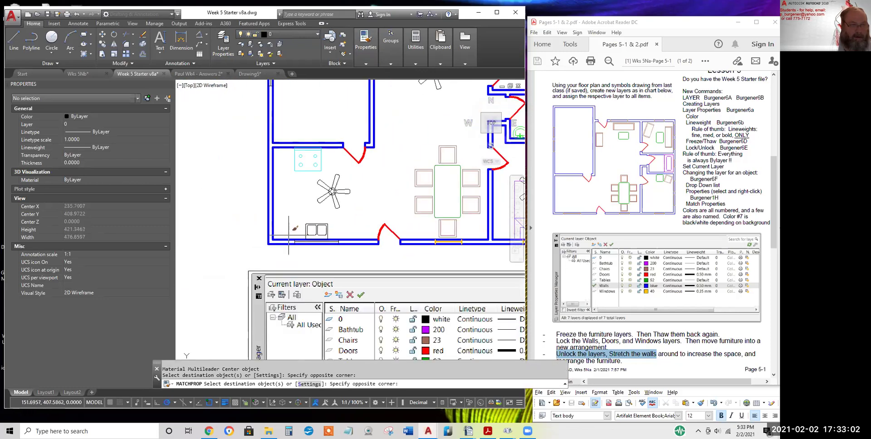
{"action": "left_click", "coordinate": [358, 254]}
{"action": "scroll", "coordinate": [327, 237], "scroll_direction": "up", "scroll_amount": 6}
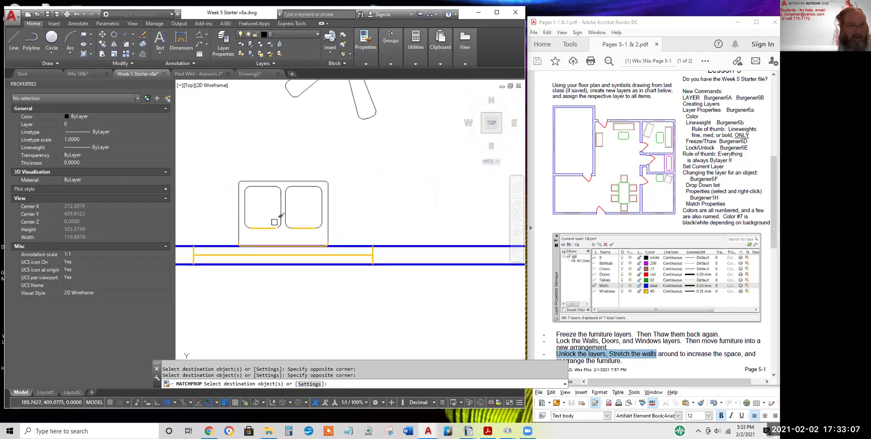
{"action": "left_click", "coordinate": [224, 216]}
{"action": "left_click", "coordinate": [341, 252]}
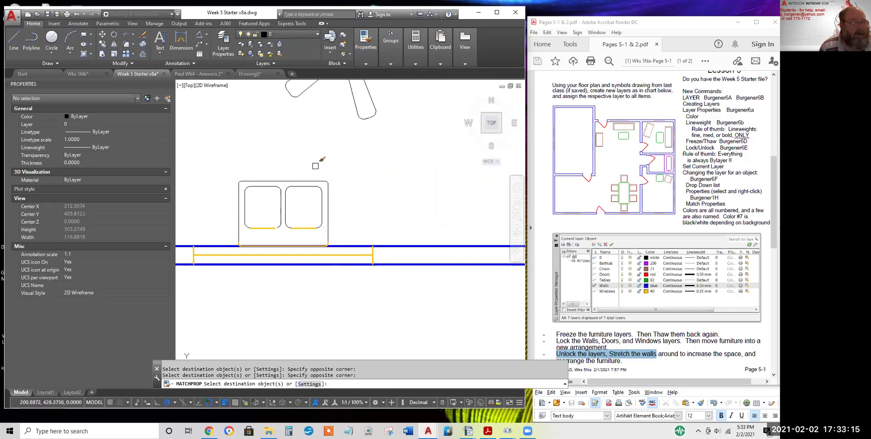
{"action": "key", "text": "Escape"}
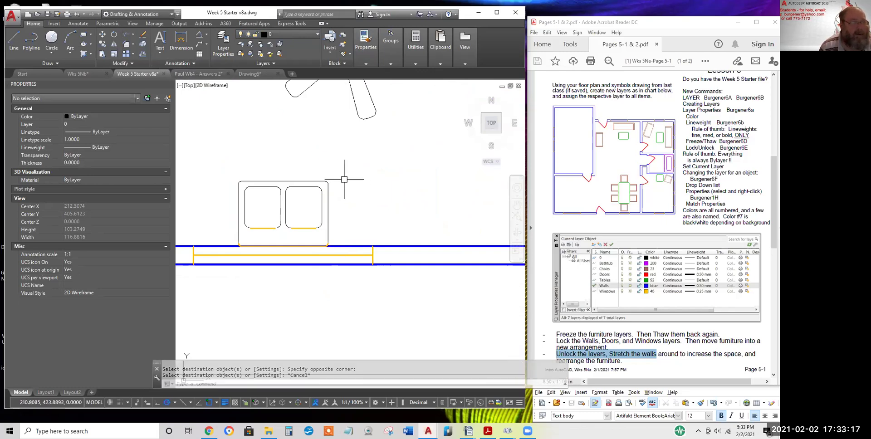
Assign all objects of the double kitchen sink along the lower wall to the Plumbing layer
{"action": "scroll", "coordinate": [327, 181], "scroll_direction": "down", "scroll_amount": 2}
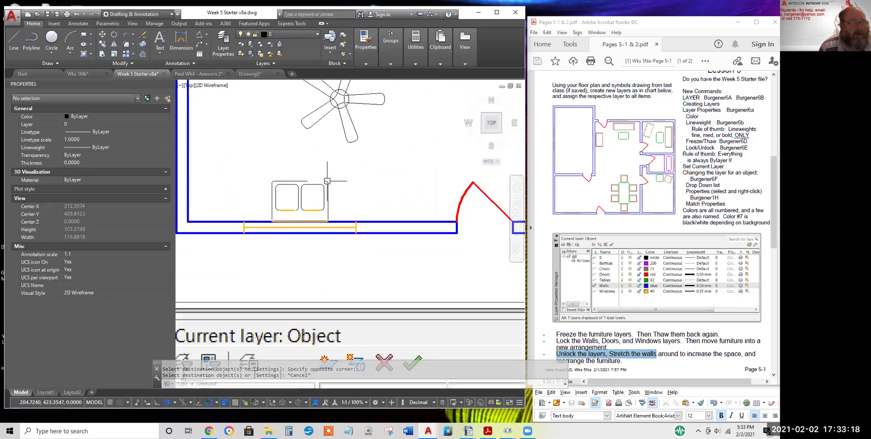
{"action": "left_click", "coordinate": [265, 168]}
{"action": "scroll", "coordinate": [331, 226], "scroll_direction": "up", "scroll_amount": 1}
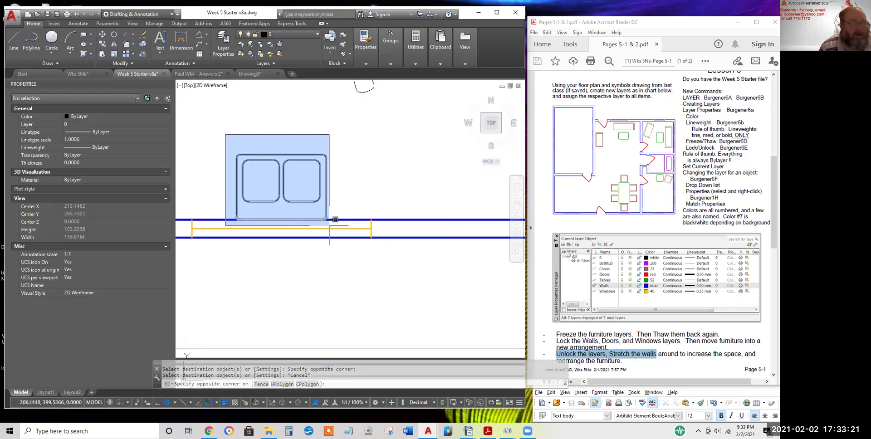
{"action": "left_click", "coordinate": [331, 225]}
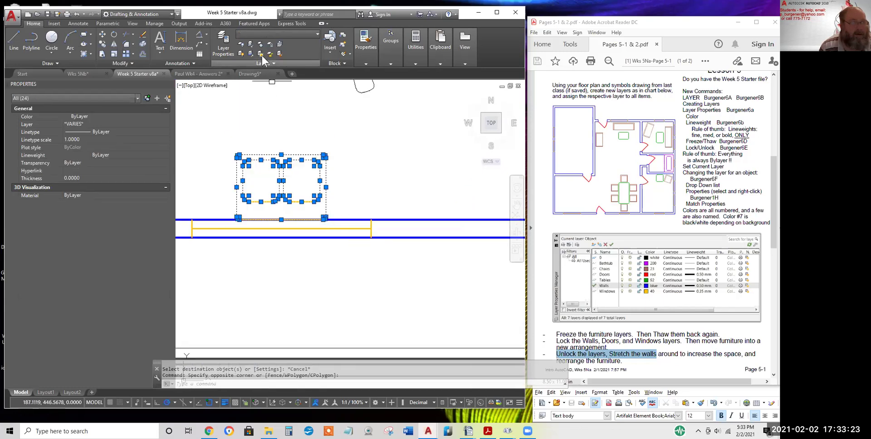
{"action": "left_click", "coordinate": [275, 31]}
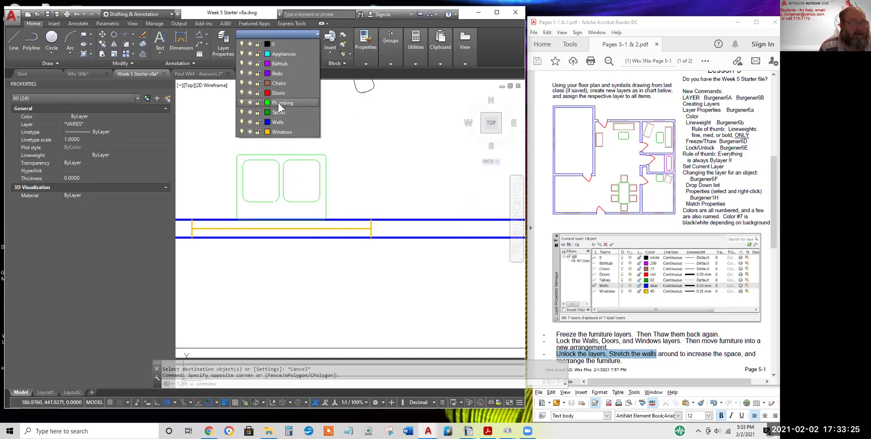
{"action": "left_click", "coordinate": [278, 102]}
{"action": "key", "text": "Escape"}
Check the whole floor plan against the lesson handout for objects not yet on their layers
{"action": "scroll", "coordinate": [361, 157], "scroll_direction": "down", "scroll_amount": 3}
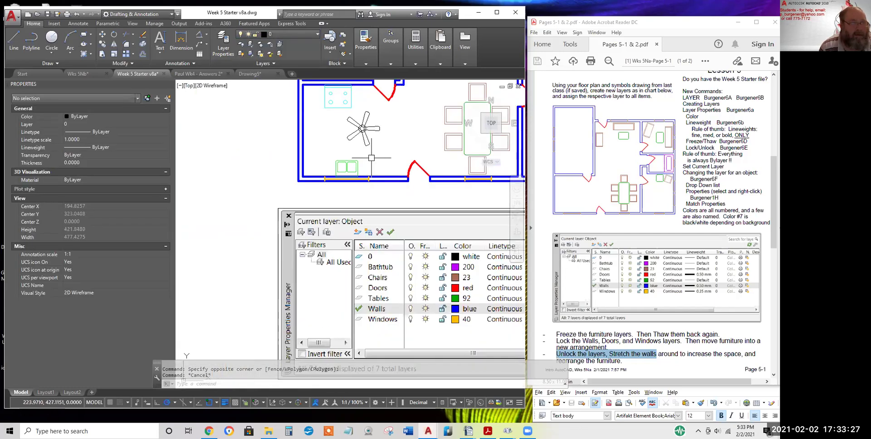
{"action": "scroll", "coordinate": [277, 247], "scroll_direction": "down", "scroll_amount": 3}
{"action": "middle_click_drag", "start_coordinate": [266, 228], "coordinate": [255, 237]}
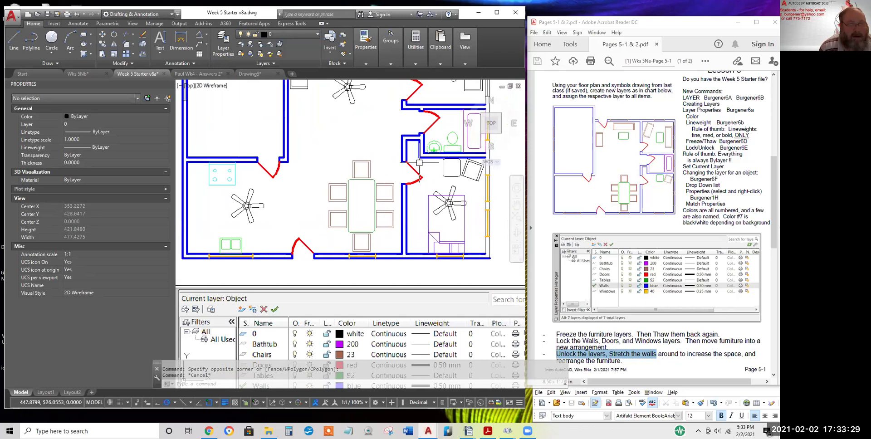
{"action": "scroll", "coordinate": [413, 164], "scroll_direction": "down", "scroll_amount": 2}
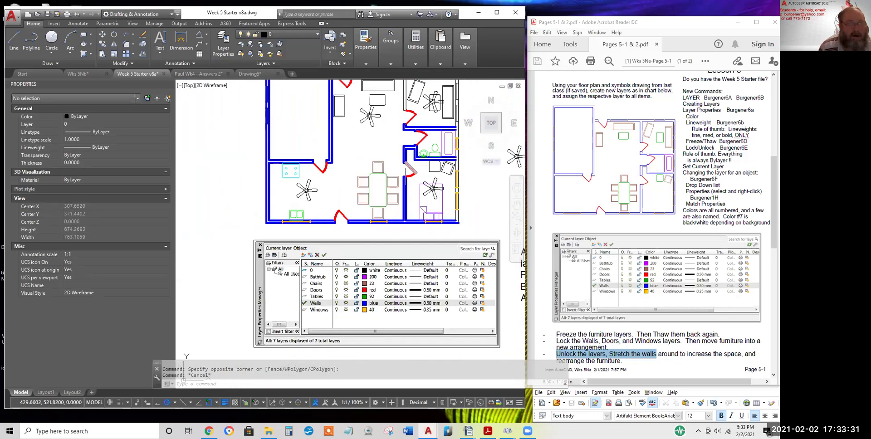
{"action": "middle_click_drag", "start_coordinate": [406, 171], "coordinate": [358, 196]}
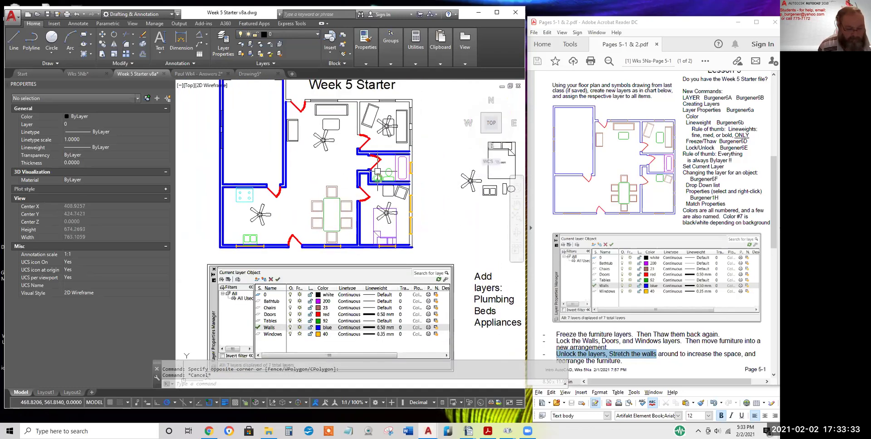
{"action": "mouse_move", "coordinate": [378, 172]}
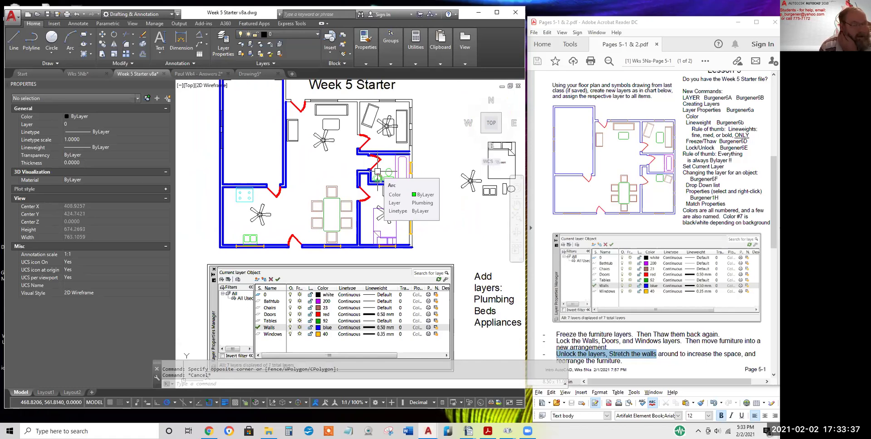
{"action": "scroll", "coordinate": [452, 206], "scroll_direction": "down", "scroll_amount": 4}
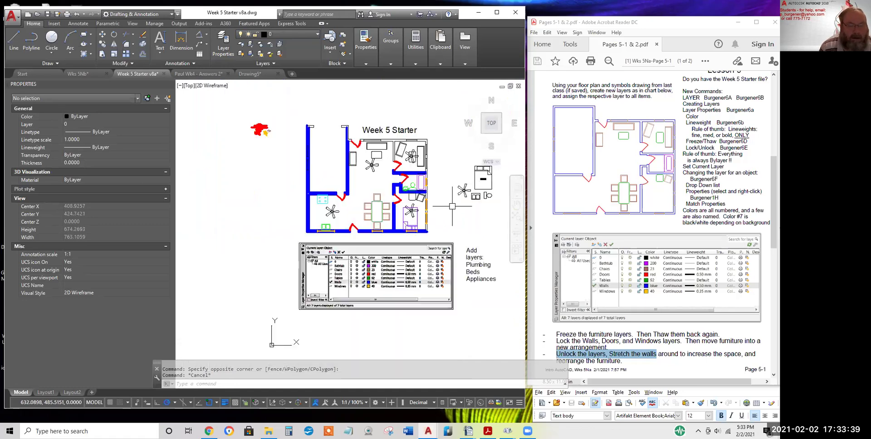
{"action": "scroll", "coordinate": [453, 207], "scroll_direction": "up", "scroll_amount": 2}
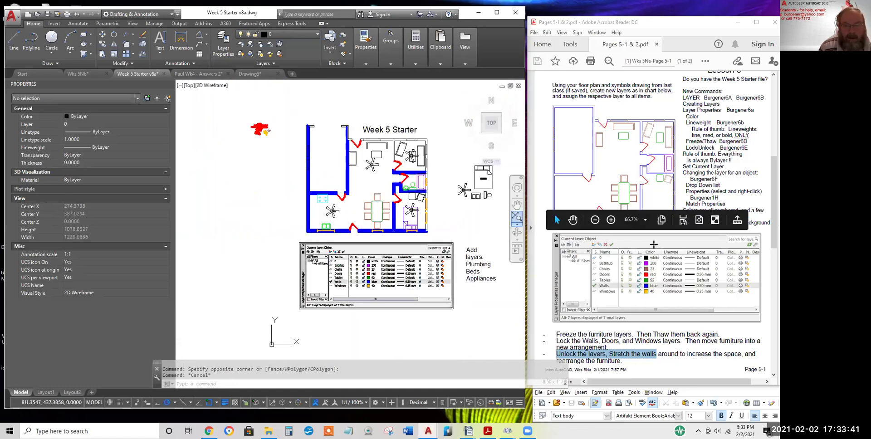
{"action": "scroll", "coordinate": [648, 245], "scroll_direction": "up", "scroll_amount": 1}
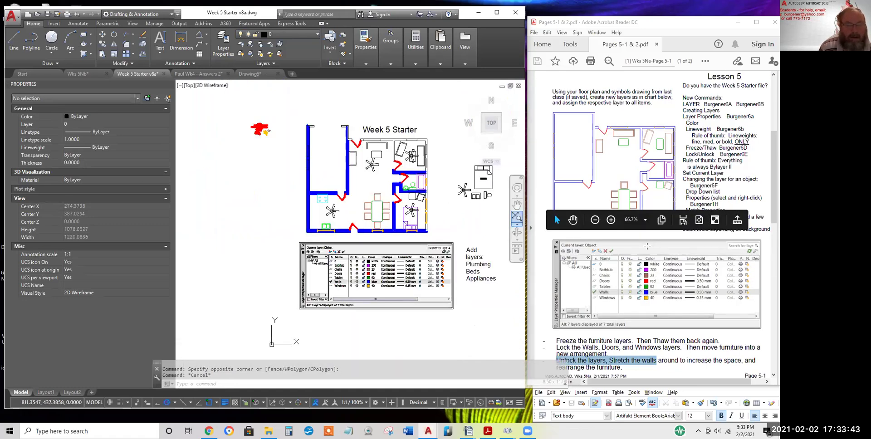
Assign the window lines in the upper-left room's outer wall to the Windows layer
{"action": "left_click", "coordinate": [297, 133]}
{"action": "left_click", "coordinate": [324, 176]}
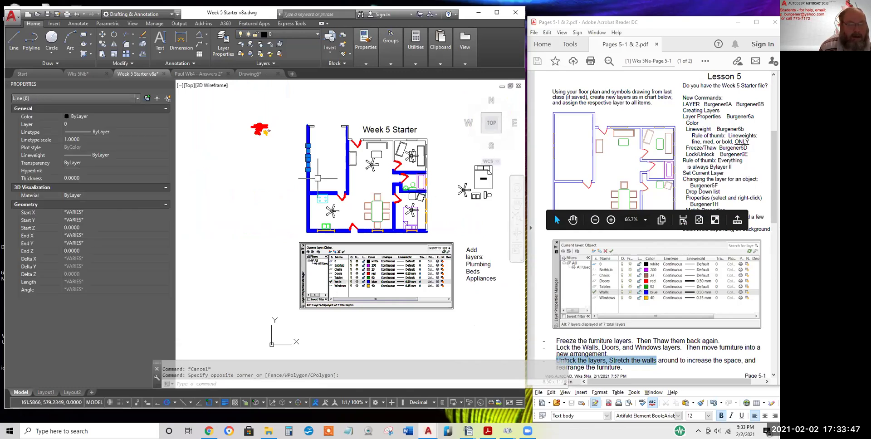
{"action": "left_click", "coordinate": [293, 33]}
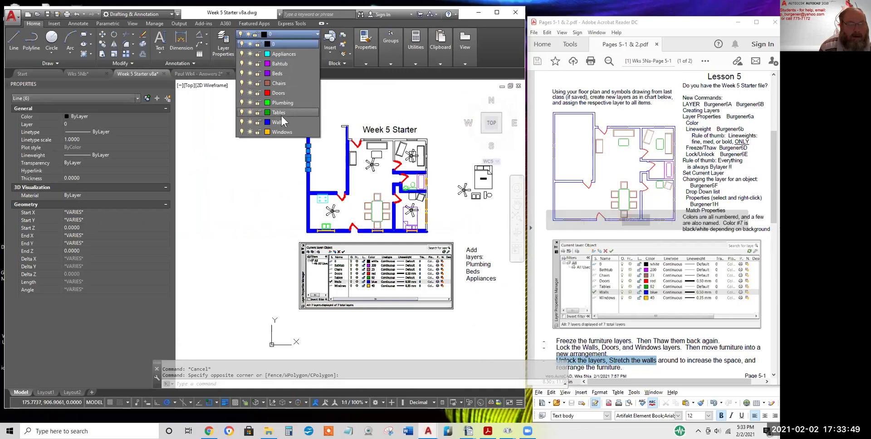
{"action": "left_click", "coordinate": [282, 132]}
{"action": "key", "text": "Escape"}
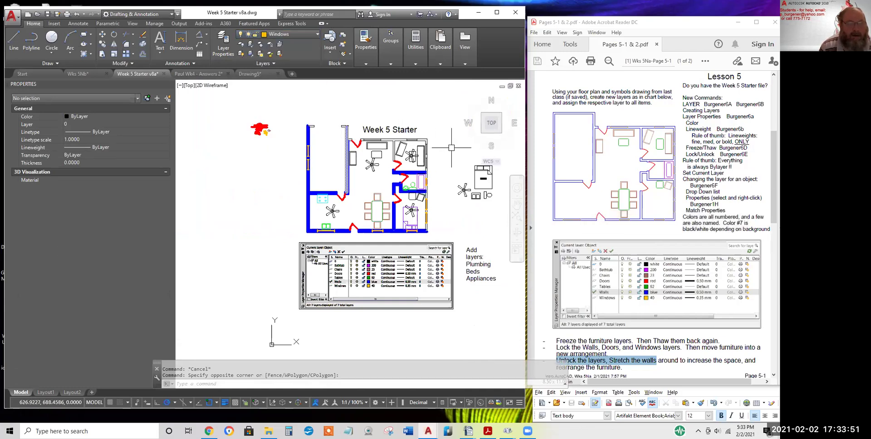
Assign the tilted armchair in the bedroom's upper corner to the Chairs layer
{"action": "scroll", "coordinate": [351, 186], "scroll_direction": "up", "scroll_amount": 5}
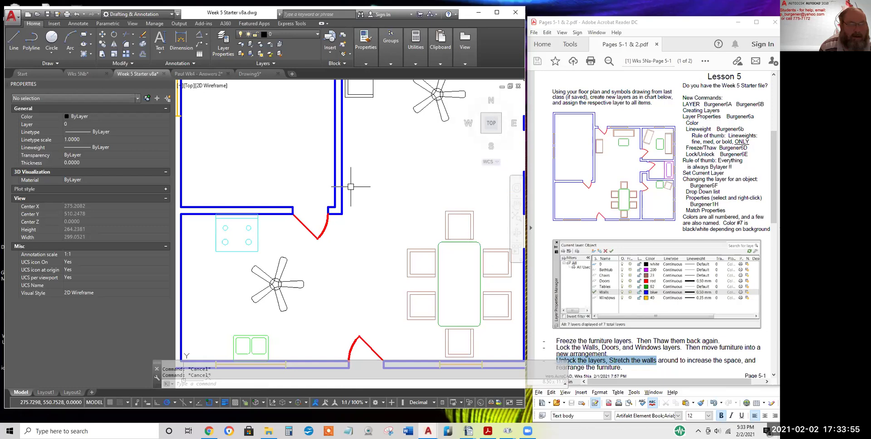
{"action": "middle_click_drag", "start_coordinate": [267, 224], "coordinate": [344, 205]}
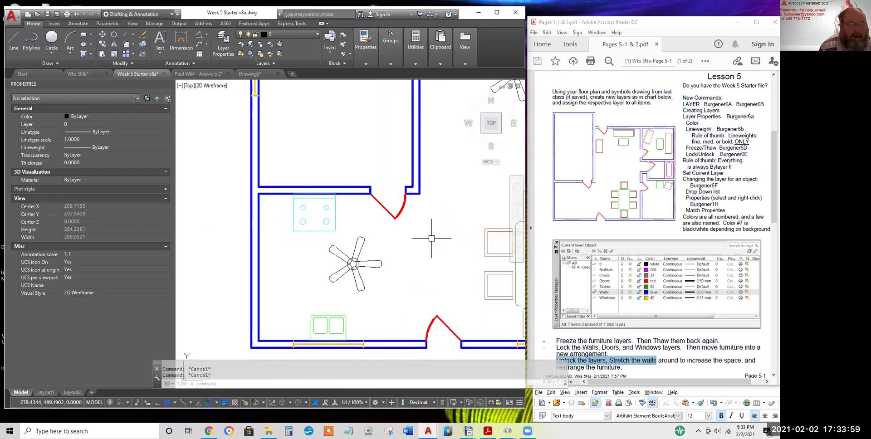
{"action": "middle_click_drag", "start_coordinate": [431, 238], "coordinate": [222, 207]}
{"action": "middle_click_drag", "start_coordinate": [222, 84], "coordinate": [216, 86]}
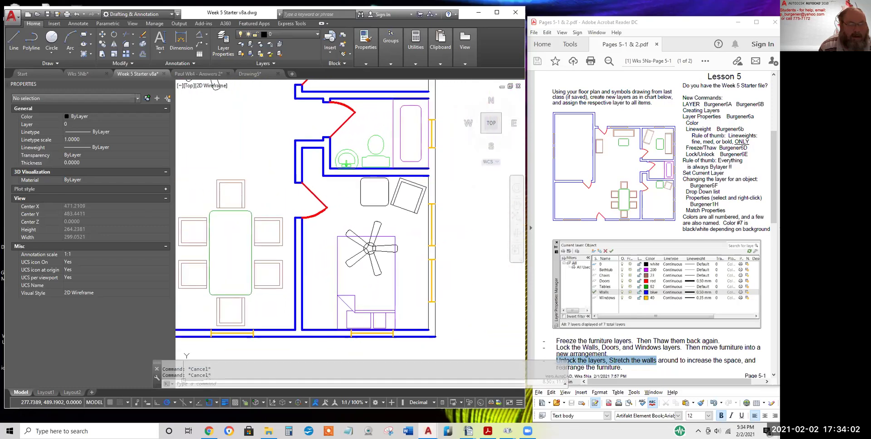
{"action": "left_click", "coordinate": [424, 216]}
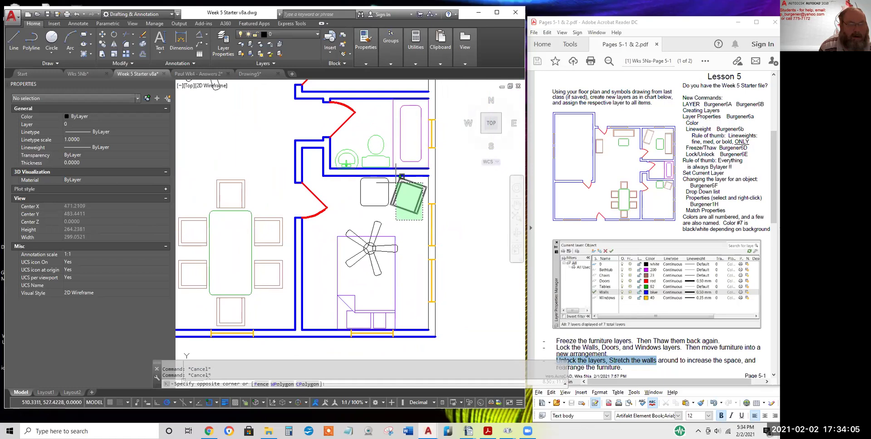
{"action": "left_click", "coordinate": [396, 181]}
{"action": "left_click", "coordinate": [293, 33]}
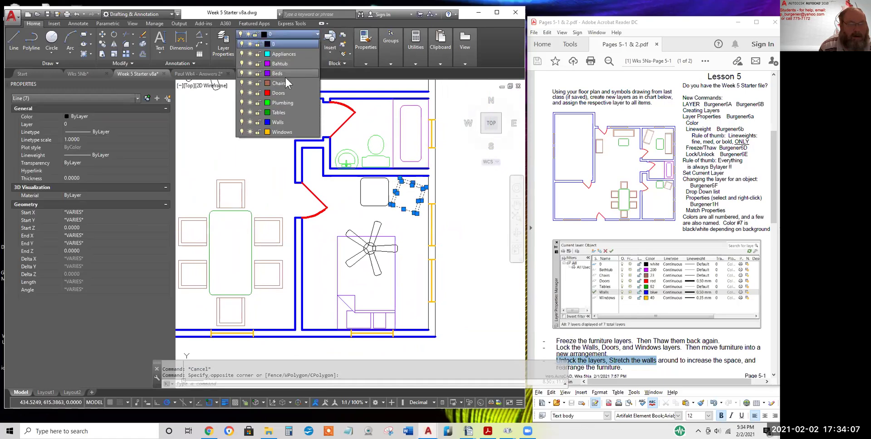
{"action": "left_click", "coordinate": [278, 82]}
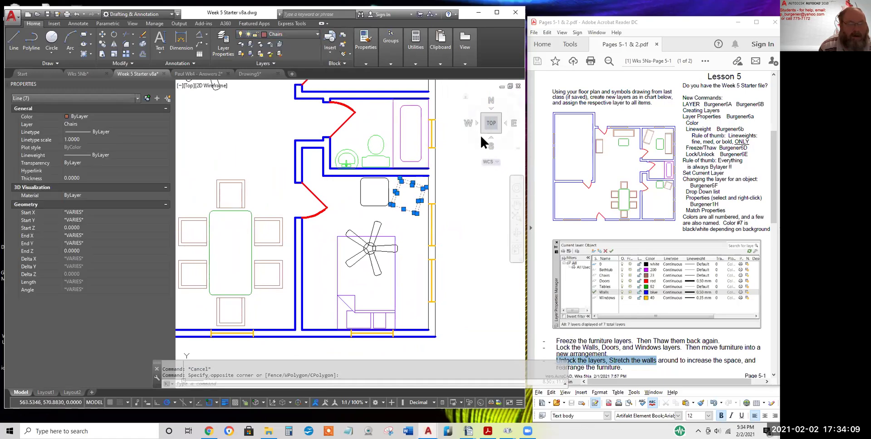
{"action": "key", "text": "Escape"}
Assign the small rounded table beside the bedroom armchair to the Tables layer
{"action": "scroll", "coordinate": [354, 169], "scroll_direction": "up", "scroll_amount": 2}
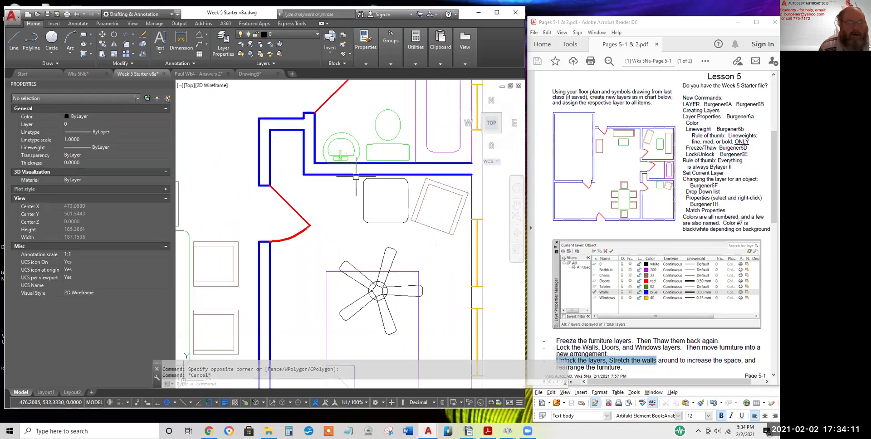
{"action": "left_click", "coordinate": [354, 170]}
{"action": "left_click", "coordinate": [428, 241]}
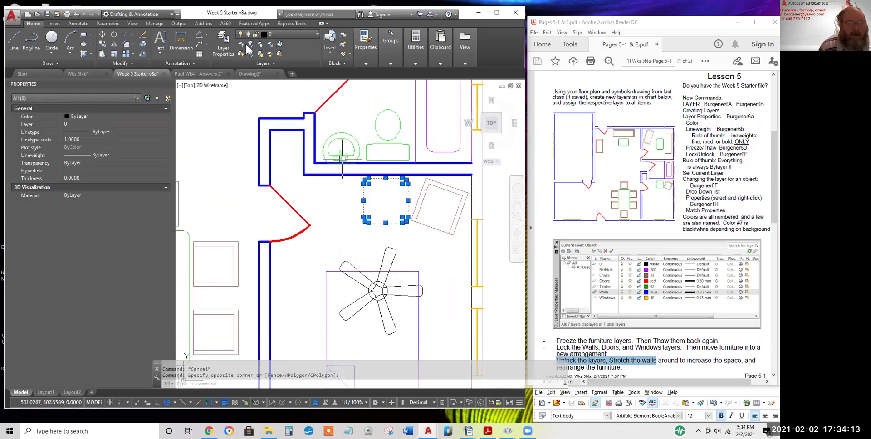
{"action": "left_click", "coordinate": [291, 32]}
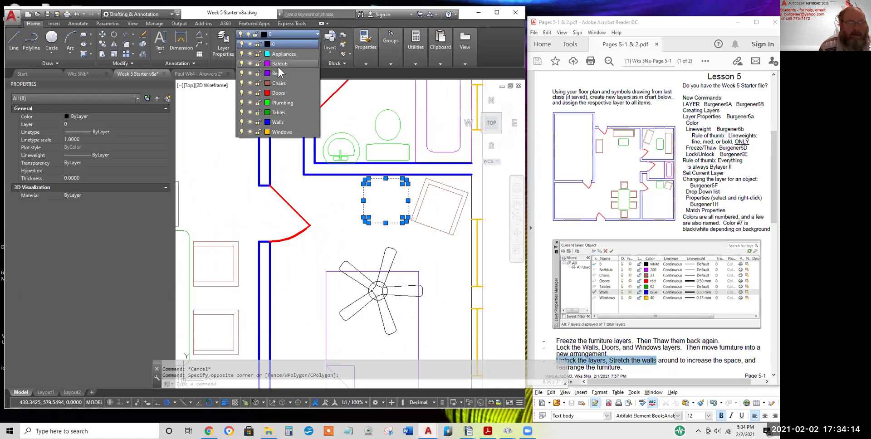
{"action": "left_click", "coordinate": [276, 112]}
{"action": "key", "text": "Escape"}
Assign both sofas in the upper-right room and both seats in the living room to the Chairs layer
{"action": "scroll", "coordinate": [379, 118], "scroll_direction": "down", "scroll_amount": 3}
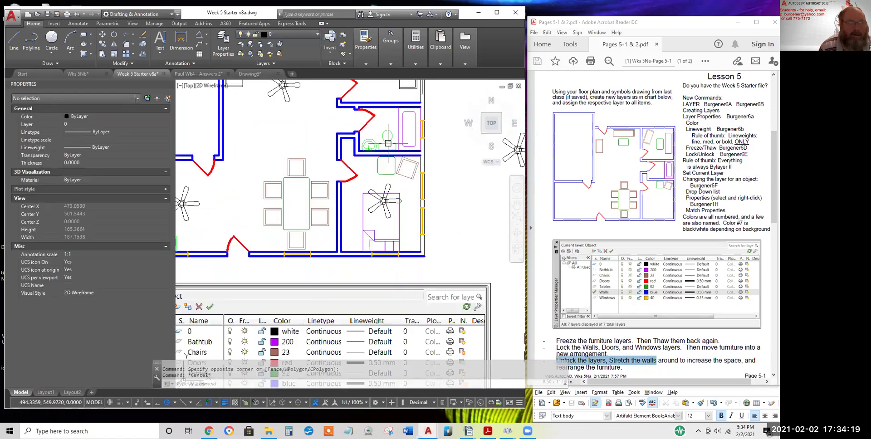
{"action": "scroll", "coordinate": [379, 118], "scroll_direction": "up", "scroll_amount": 4}
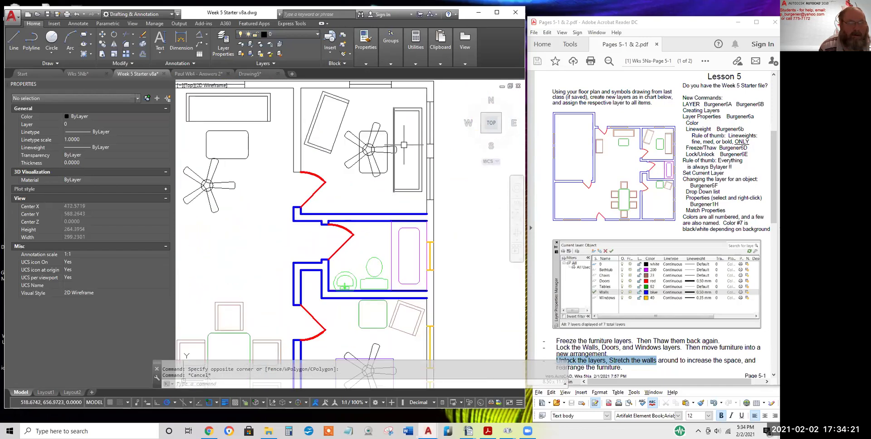
{"action": "left_click", "coordinate": [388, 95]}
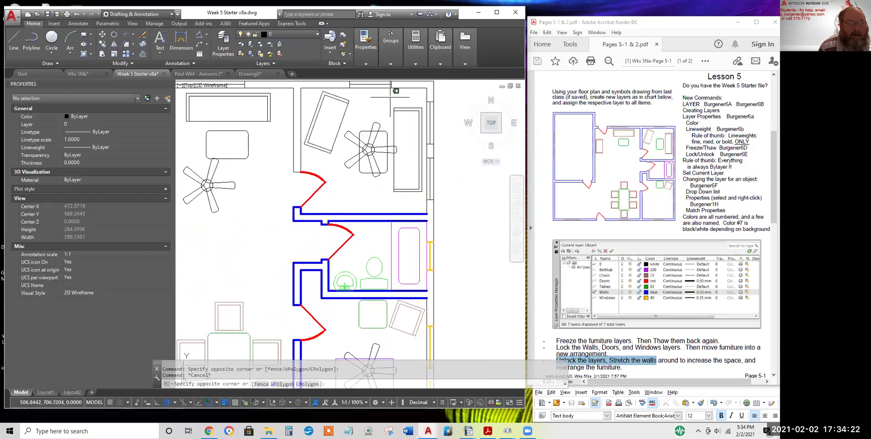
{"action": "left_click", "coordinate": [423, 200]}
{"action": "left_click", "coordinate": [341, 154]}
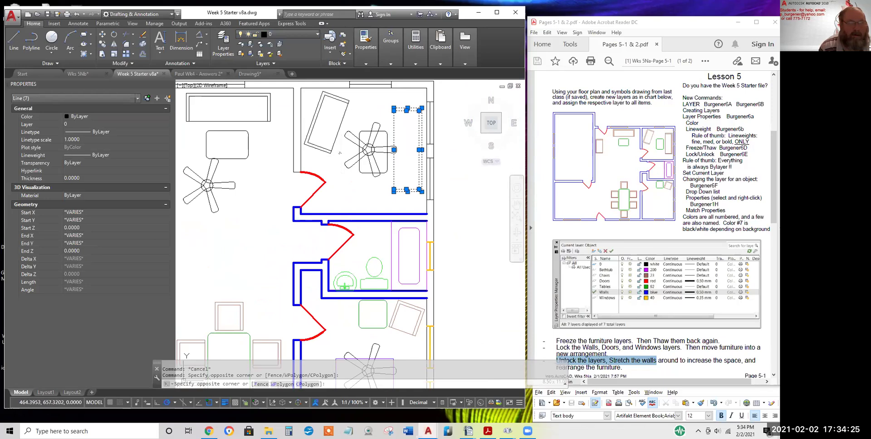
{"action": "left_click", "coordinate": [315, 90]}
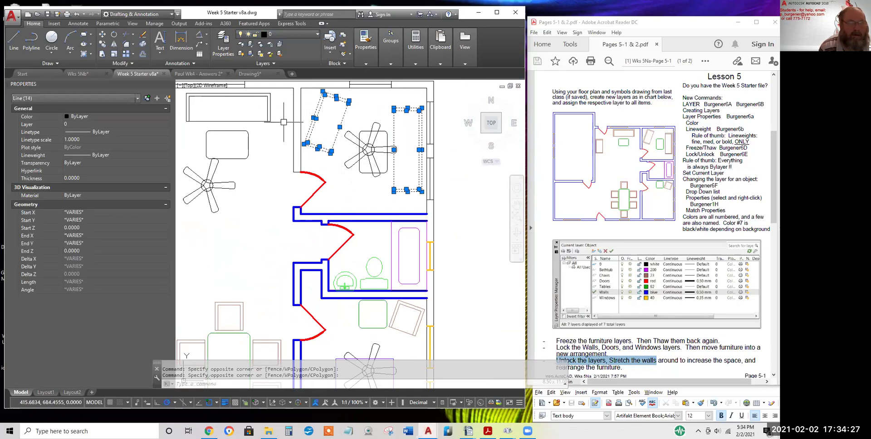
{"action": "left_click", "coordinate": [284, 125]}
{"action": "left_click", "coordinate": [178, 82]}
{"action": "middle_click_drag", "start_coordinate": [238, 114], "coordinate": [371, 109]}
{"action": "left_click", "coordinate": [282, 192]}
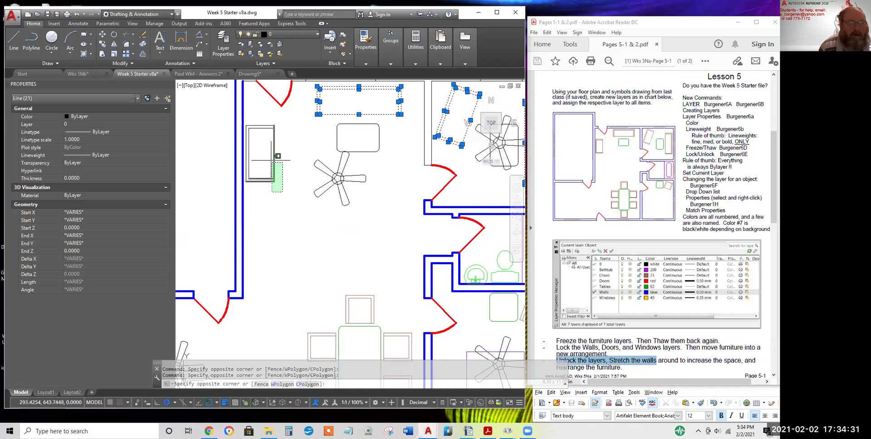
{"action": "left_click", "coordinate": [237, 100]}
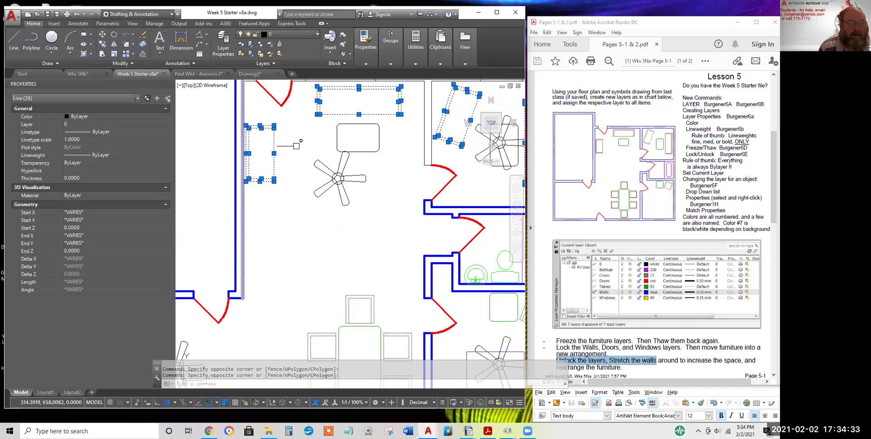
{"action": "scroll", "coordinate": [310, 151], "scroll_direction": "down", "scroll_amount": 2}
{"action": "scroll", "coordinate": [310, 151], "scroll_direction": "down", "scroll_amount": 2}
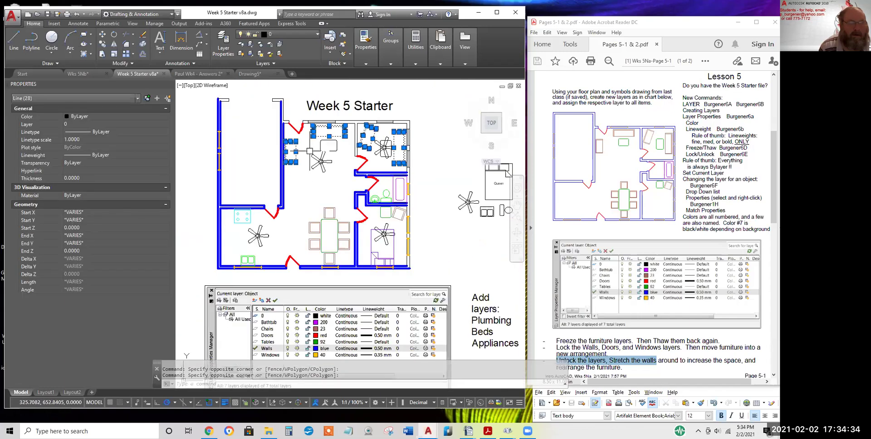
{"action": "left_click", "coordinate": [290, 35]}
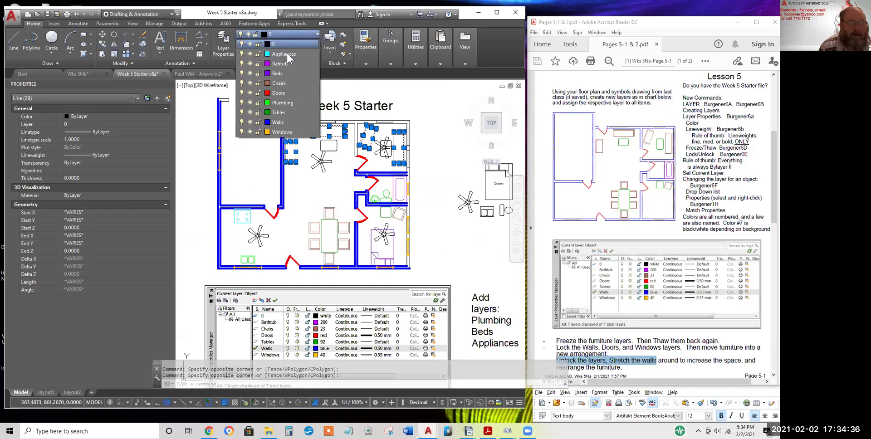
{"action": "left_click", "coordinate": [282, 84]}
{"action": "key", "text": "Escape"}
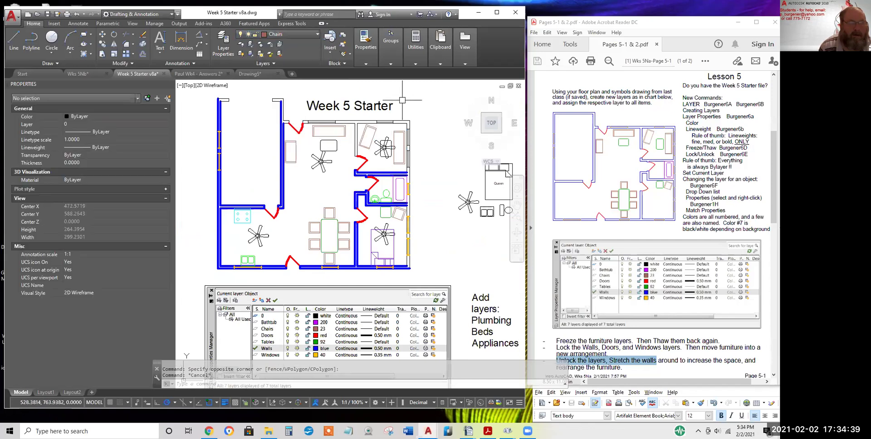
{"action": "scroll", "coordinate": [376, 136], "scroll_direction": "up", "scroll_amount": 2}
{"action": "scroll", "coordinate": [398, 127], "scroll_direction": "up", "scroll_amount": 2}
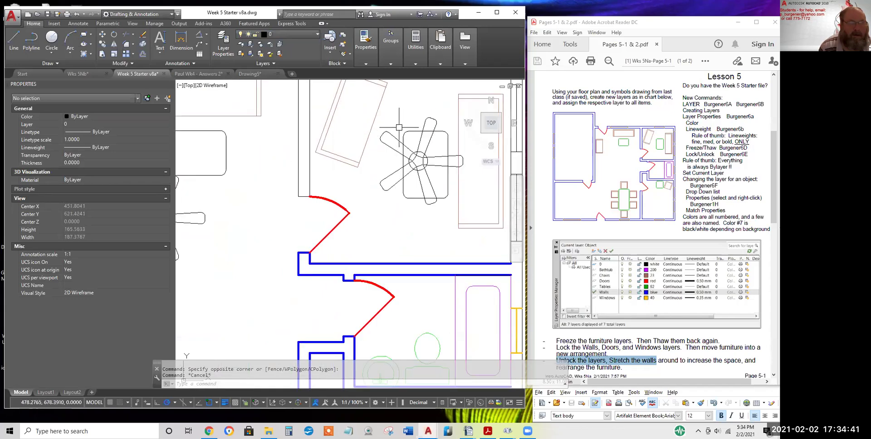
Assign the rounded tables beneath the ceiling fan in the upper-right room and below the living room sofa to the Tables layer
{"action": "left_click", "coordinate": [400, 117]}
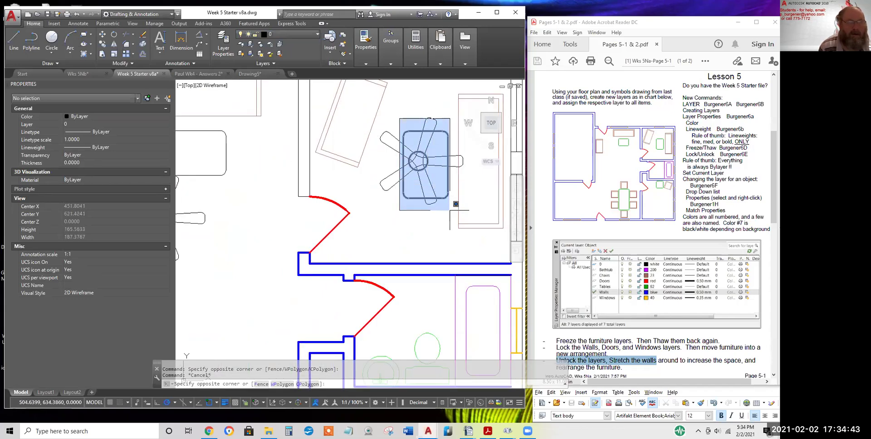
{"action": "left_click", "coordinate": [452, 210]}
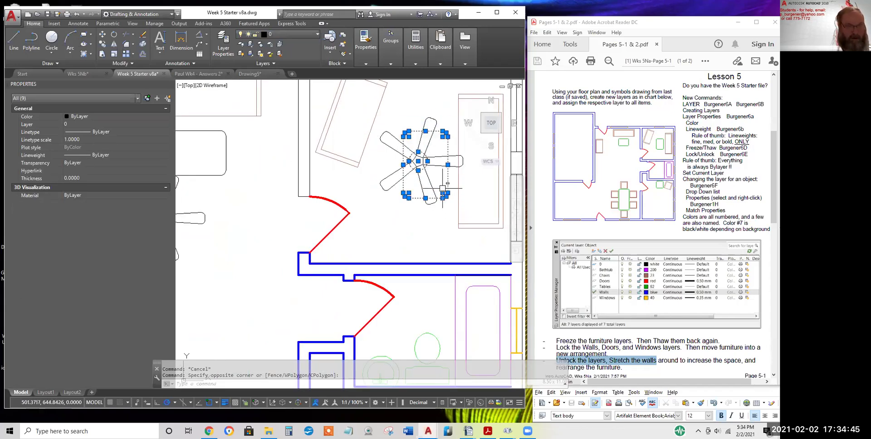
{"action": "left_click", "coordinate": [434, 173]}
{"action": "left_click", "coordinate": [418, 153]}
{"action": "scroll", "coordinate": [317, 127], "scroll_direction": "down", "scroll_amount": 2}
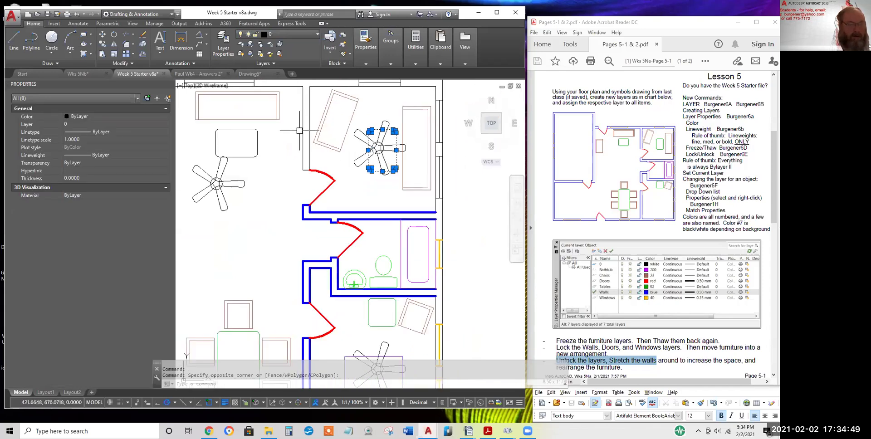
{"action": "middle_click_drag", "start_coordinate": [318, 131], "coordinate": [372, 131]}
{"action": "left_click", "coordinate": [271, 121]}
{"action": "left_click", "coordinate": [351, 179]}
{"action": "scroll", "coordinate": [350, 177], "scroll_direction": "down", "scroll_amount": 2}
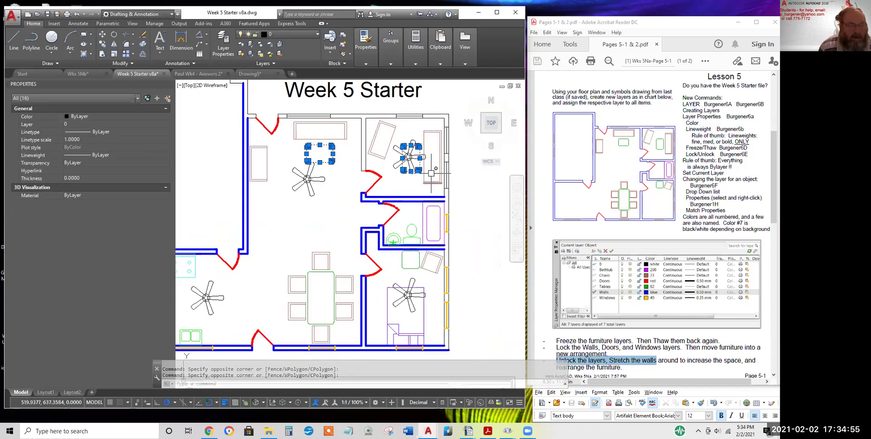
{"action": "left_click", "coordinate": [286, 34]}
{"action": "left_click", "coordinate": [279, 112]}
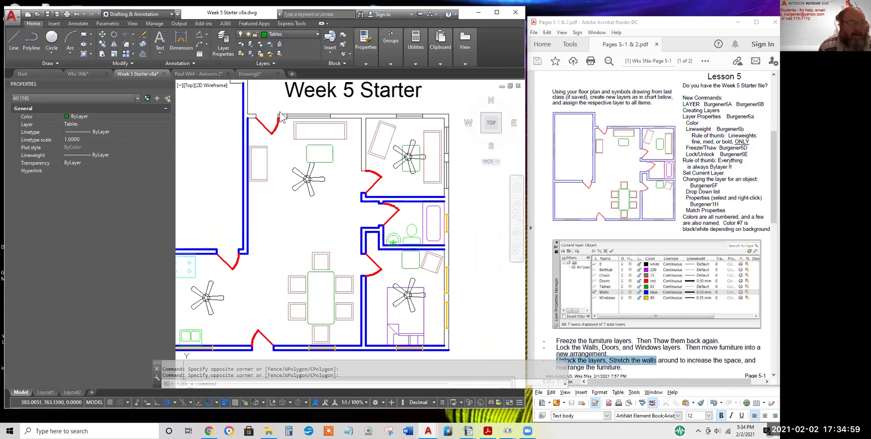
{"action": "key", "text": "Escape"}
{"action": "key", "text": "Escape"}
{"action": "scroll", "coordinate": [431, 161], "scroll_direction": "up", "scroll_amount": 7}
{"action": "scroll", "coordinate": [485, 201], "scroll_direction": "down", "scroll_amount": 6}
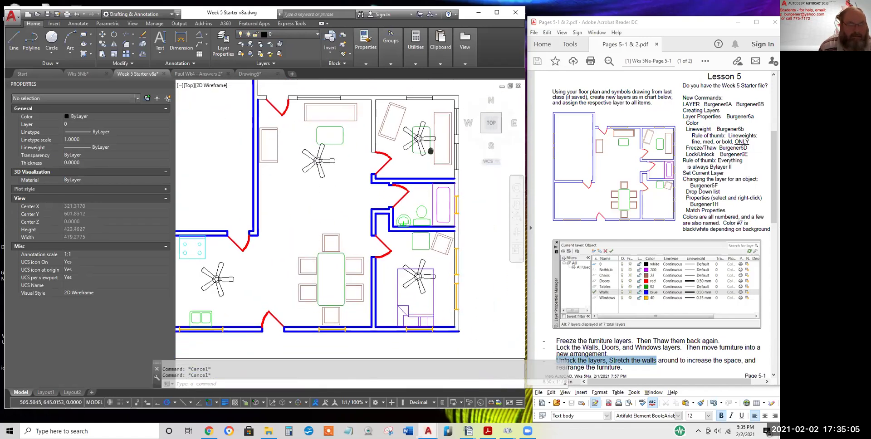
{"action": "scroll", "coordinate": [456, 170], "scroll_direction": "down", "scroll_amount": 2}
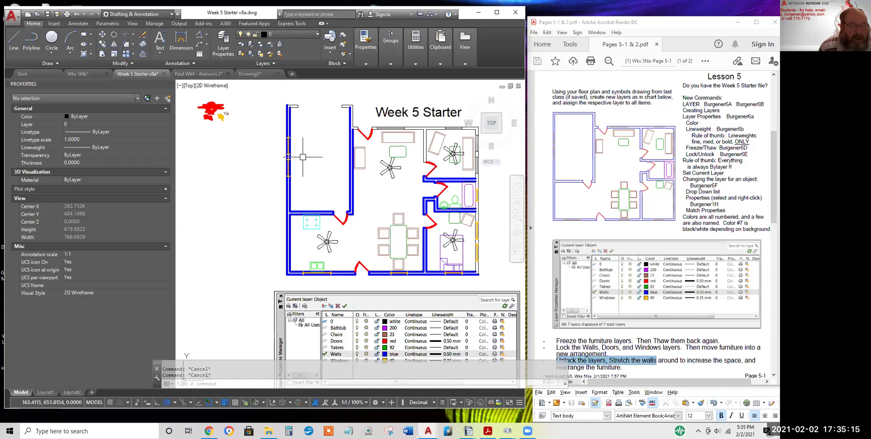
{"action": "scroll", "coordinate": [297, 157], "scroll_direction": "up", "scroll_amount": 4}
{"action": "scroll", "coordinate": [297, 157], "scroll_direction": "down", "scroll_amount": 6}
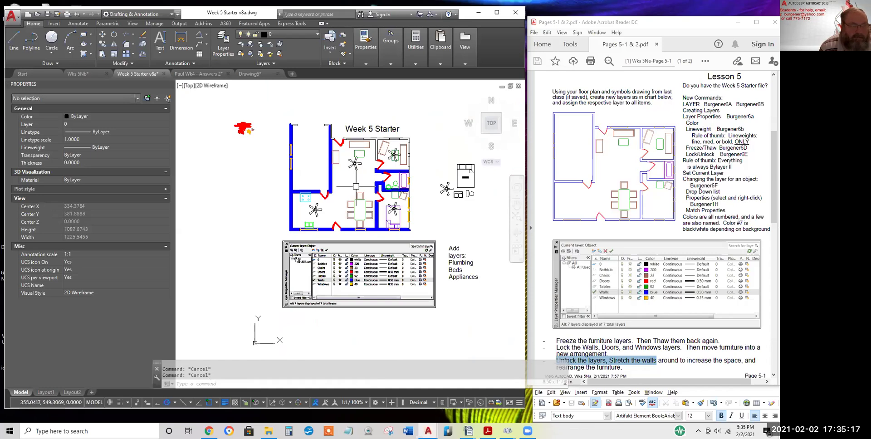
{"action": "scroll", "coordinate": [356, 186], "scroll_direction": "up", "scroll_amount": 2}
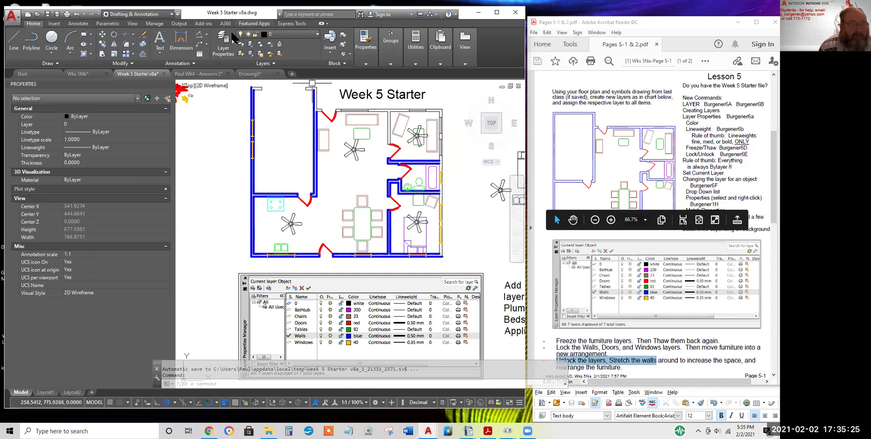
{"action": "left_click", "coordinate": [287, 35]}
{"action": "left_click", "coordinate": [336, 90]}
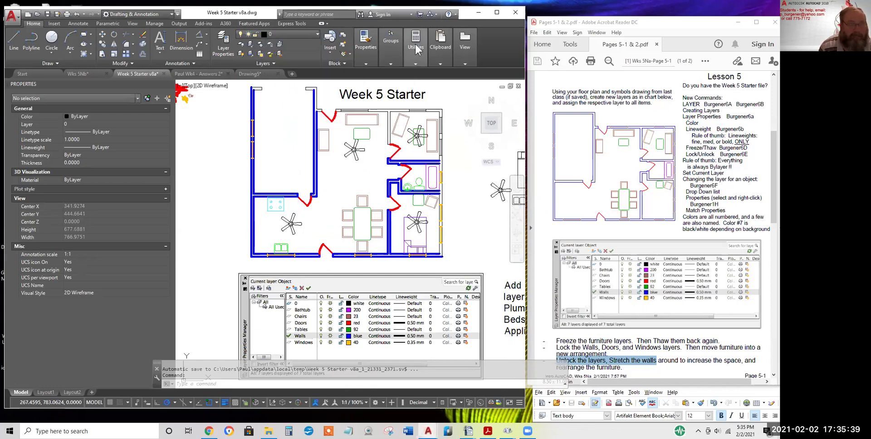
Freeze the Chairs, Tables and Beds layers by picking a chair, a table and the bed in the floor plan
{"action": "left_click", "coordinate": [261, 46]}
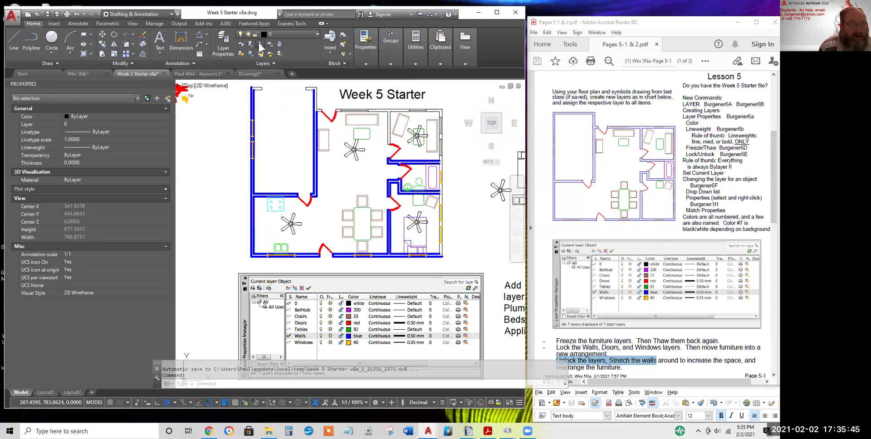
{"action": "left_click", "coordinate": [328, 136]}
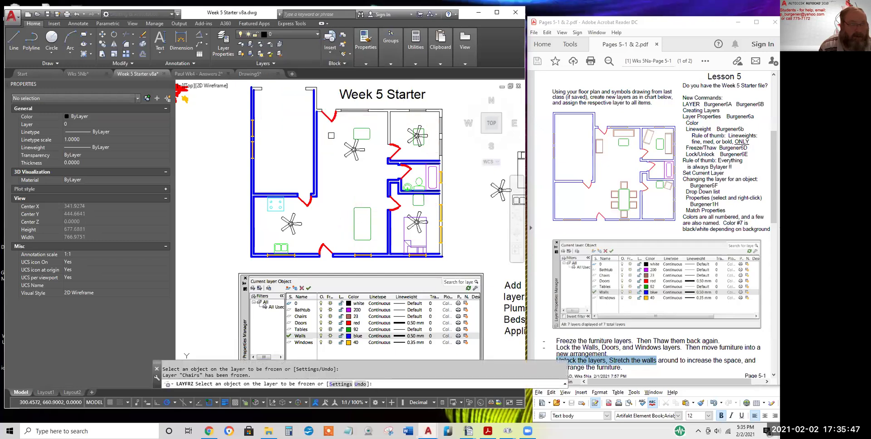
{"action": "left_click", "coordinate": [352, 133]}
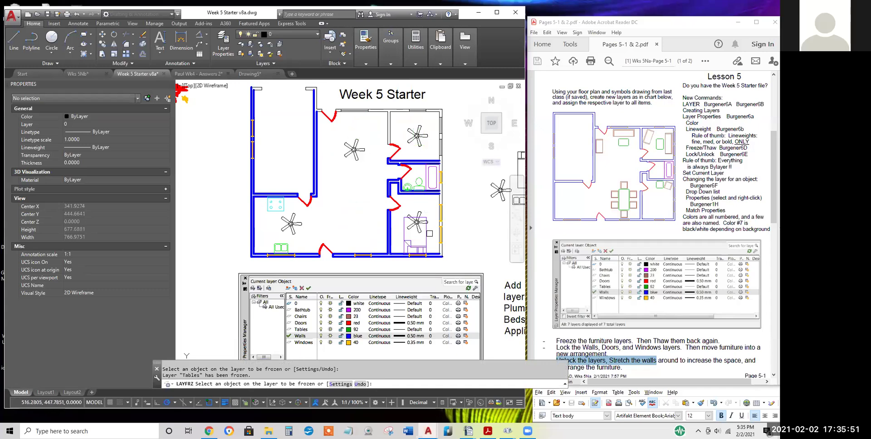
{"action": "left_click", "coordinate": [427, 236]}
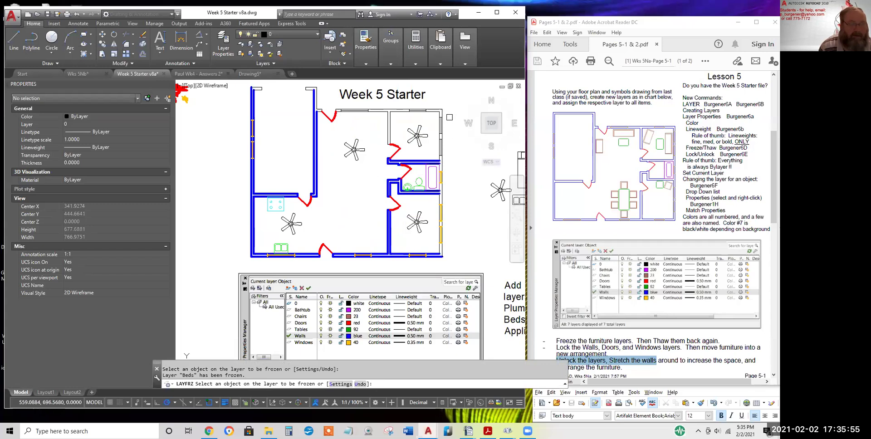
{"action": "key", "text": "Return"}
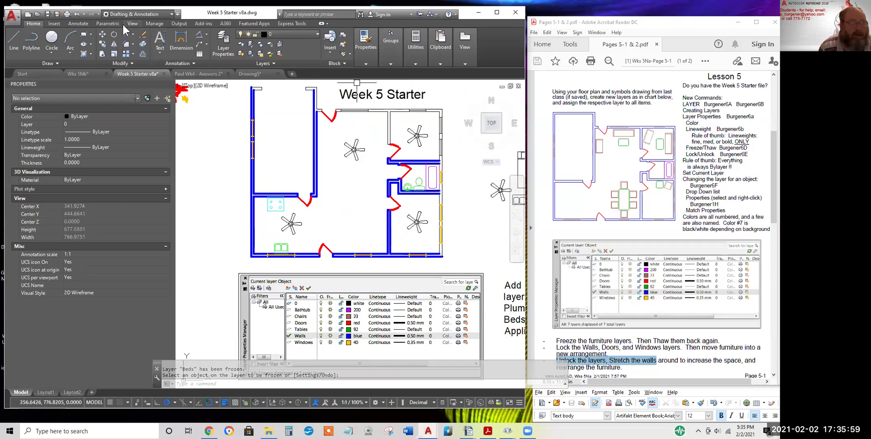
Thaw the Beds, Chairs and Tables layers
{"action": "left_click", "coordinate": [316, 34]}
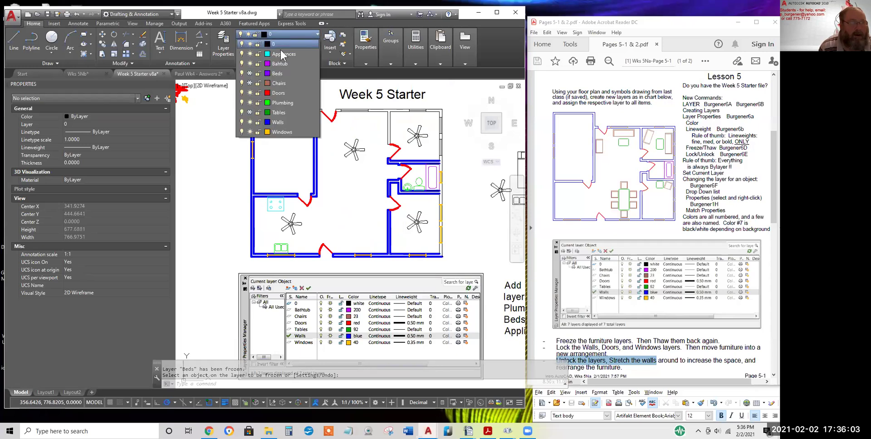
{"action": "left_click", "coordinate": [249, 74]}
{"action": "left_click", "coordinate": [250, 83]}
{"action": "left_click", "coordinate": [250, 112]}
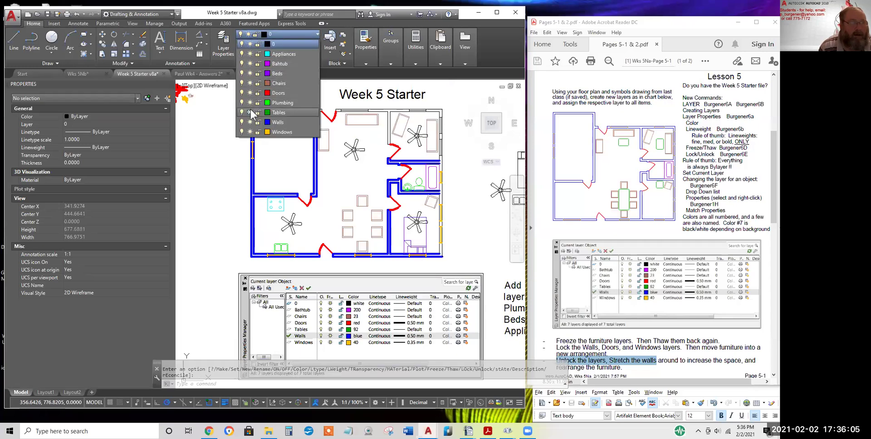
{"action": "left_click", "coordinate": [249, 112]}
{"action": "left_click", "coordinate": [210, 120]}
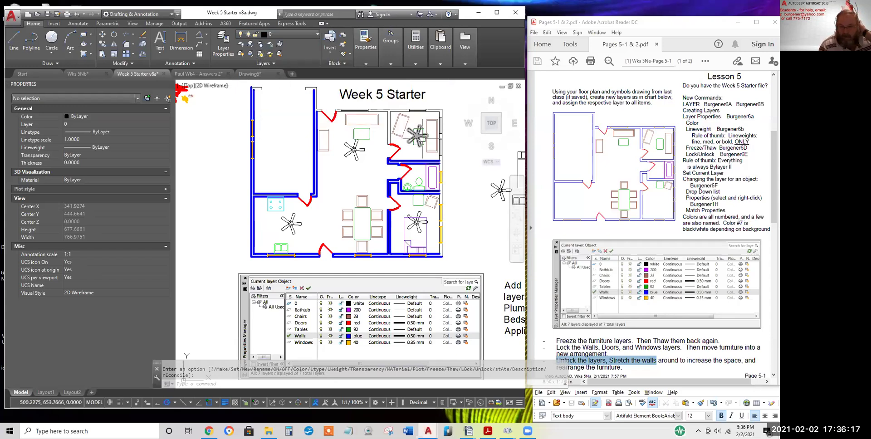
{"action": "mouse_move", "coordinate": [416, 135]}
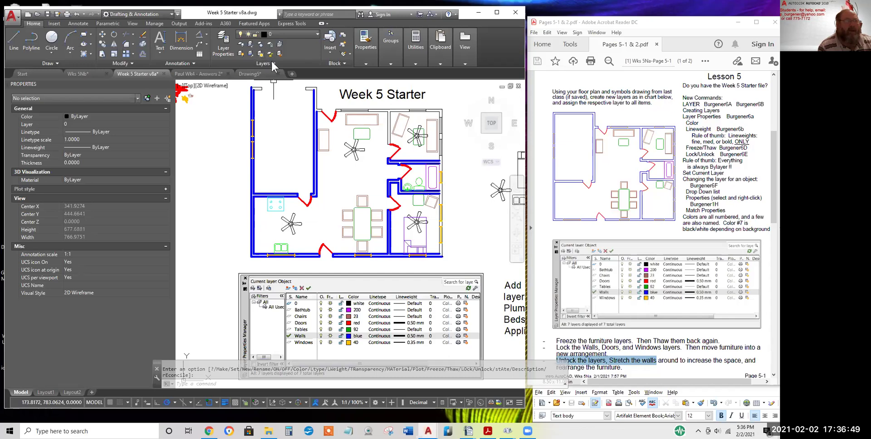
{"action": "left_click", "coordinate": [276, 34]}
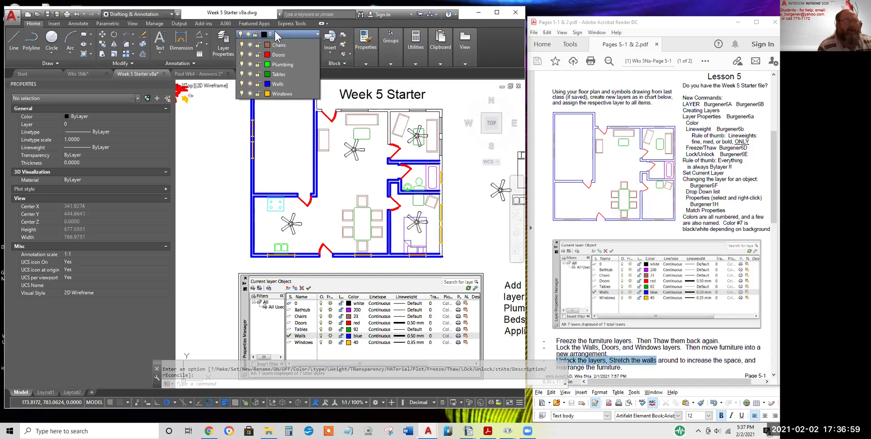
{"action": "left_click", "coordinate": [220, 44]}
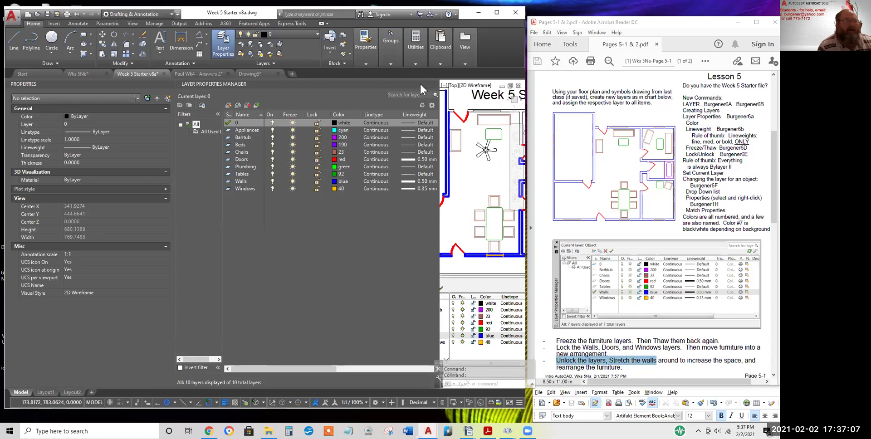
{"action": "left_click", "coordinate": [434, 84]}
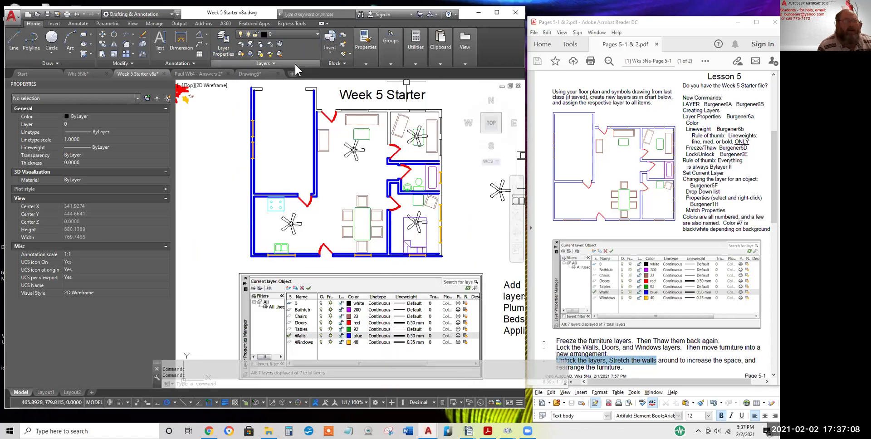
Lock the Doors, Walls and Plumbing layers by picking the entry door, an interior wall and the kitchen sink
{"action": "left_click", "coordinate": [271, 45]}
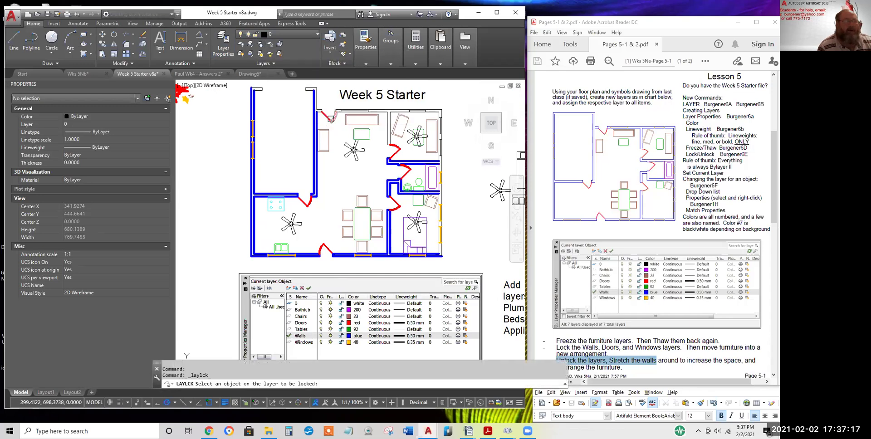
{"action": "left_click", "coordinate": [327, 119]}
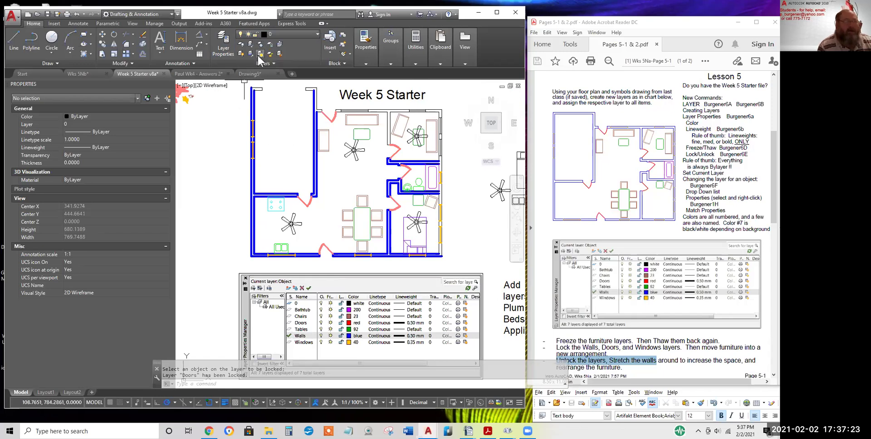
{"action": "left_click", "coordinate": [270, 45]}
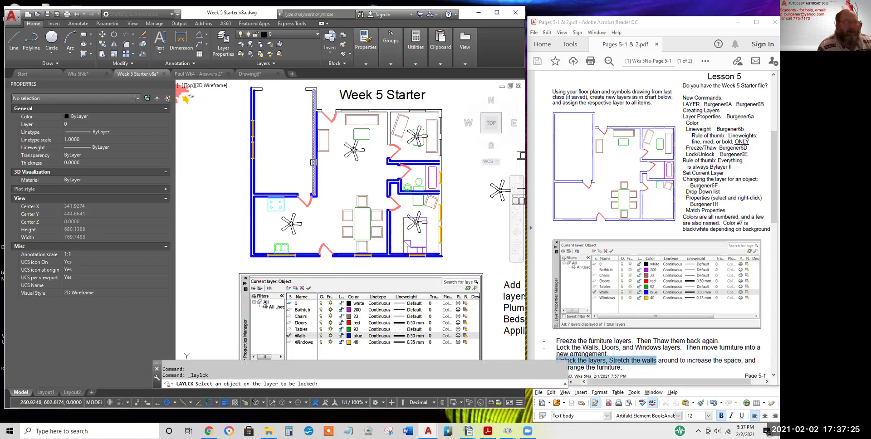
{"action": "left_click", "coordinate": [313, 162]}
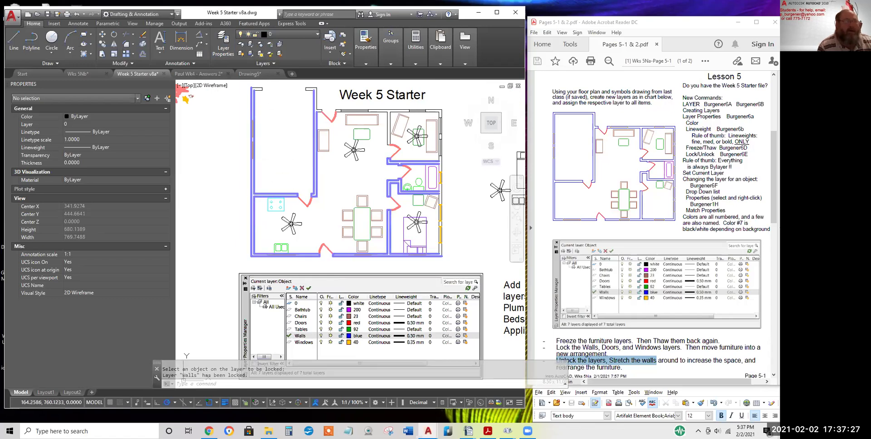
{"action": "left_click", "coordinate": [270, 45]}
{"action": "left_click", "coordinate": [287, 248]}
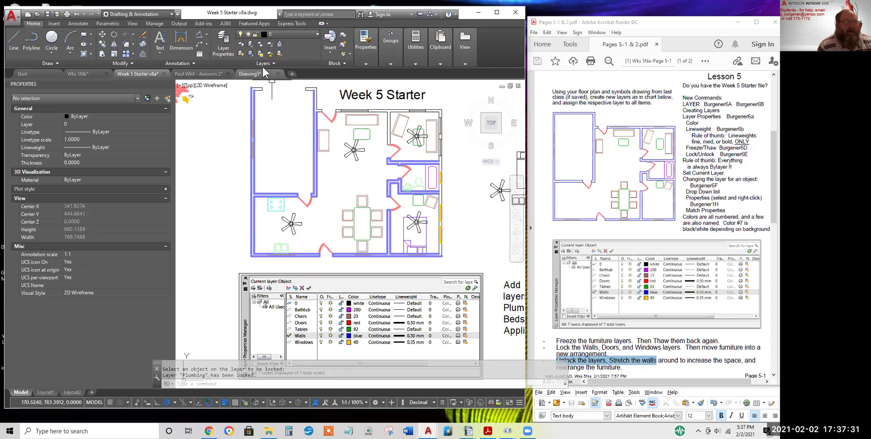
Freeze the Appliances layer by picking the kitchen stove
{"action": "left_click", "coordinate": [260, 44]}
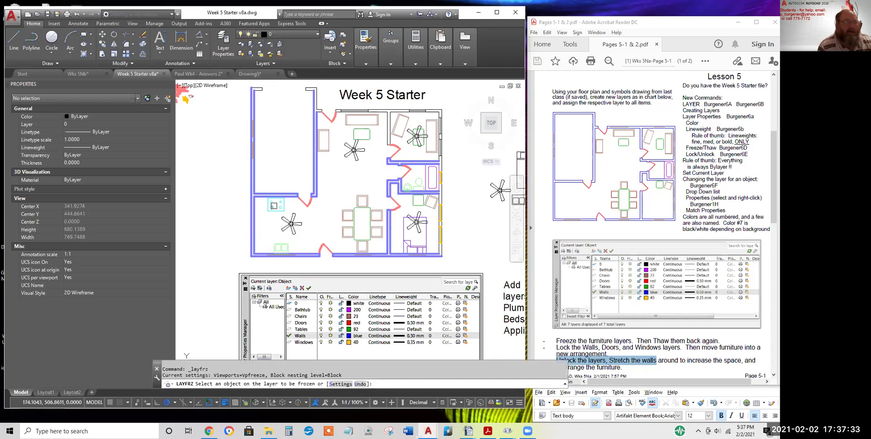
{"action": "left_click", "coordinate": [274, 208]}
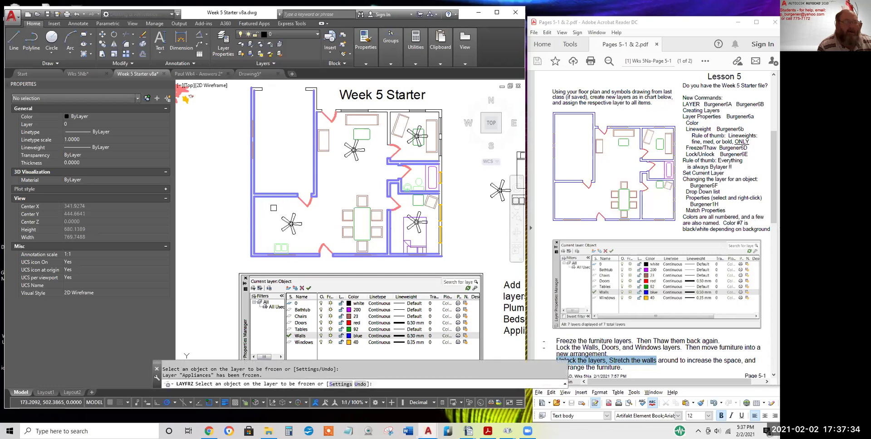
Apply a layer lock to the bathroom's toilet and bathtub, on the Plumbing and Bahtub layers
{"action": "left_click", "coordinate": [270, 45]}
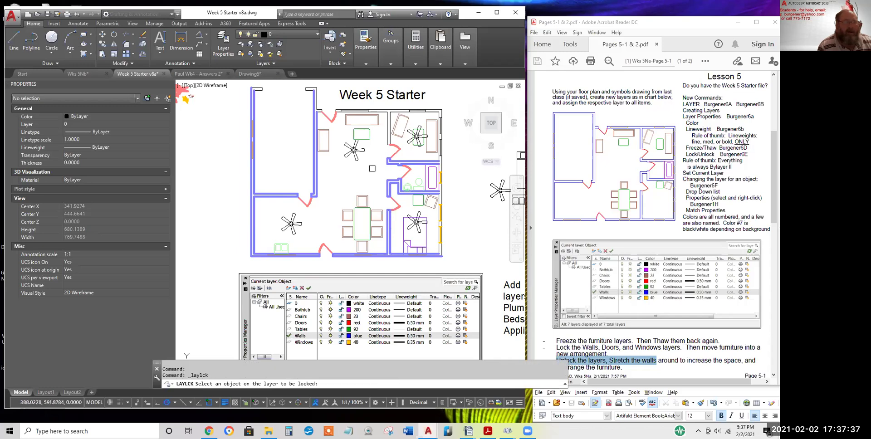
{"action": "scroll", "coordinate": [416, 181], "scroll_direction": "up", "scroll_amount": 4}
{"action": "left_click", "coordinate": [416, 184]}
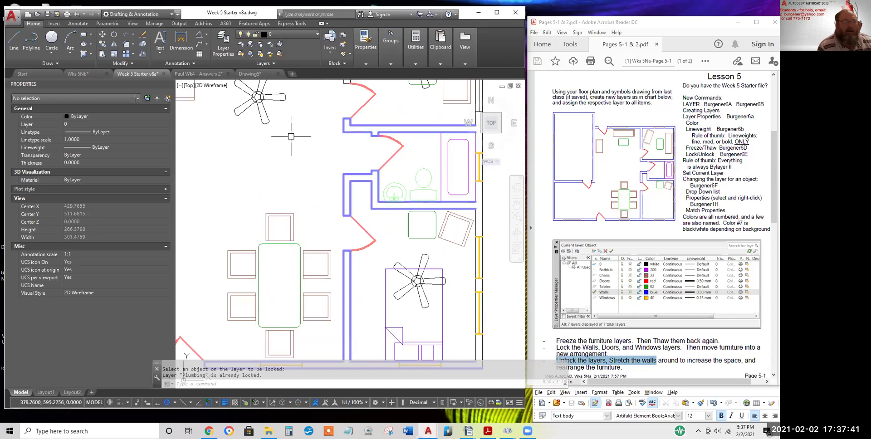
{"action": "left_click", "coordinate": [271, 46]}
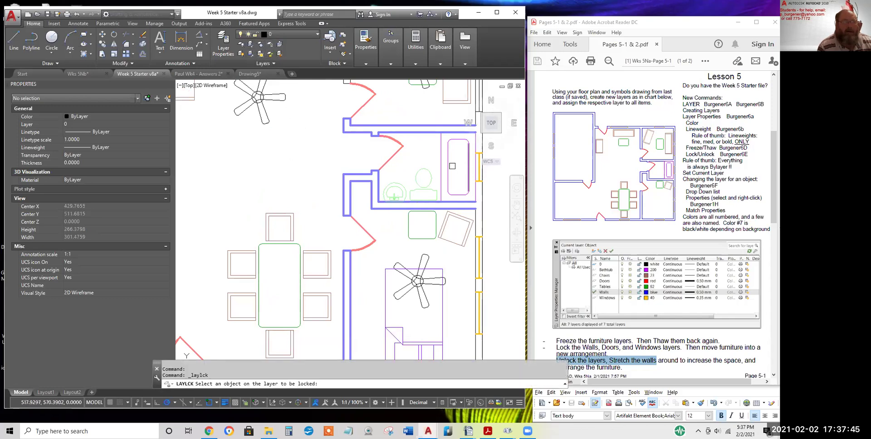
{"action": "left_click", "coordinate": [448, 165]}
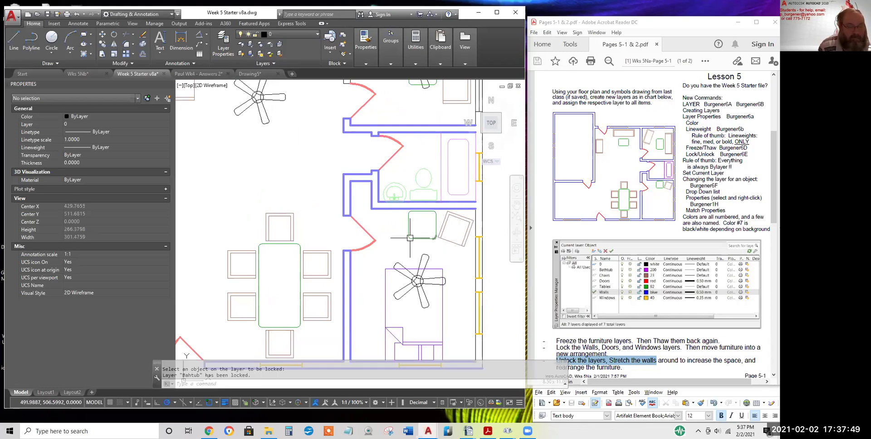
Lock the Windows layer and layer 0 by picking a bedroom window and the "Week 5 Starter" title
{"action": "key", "text": "Return"}
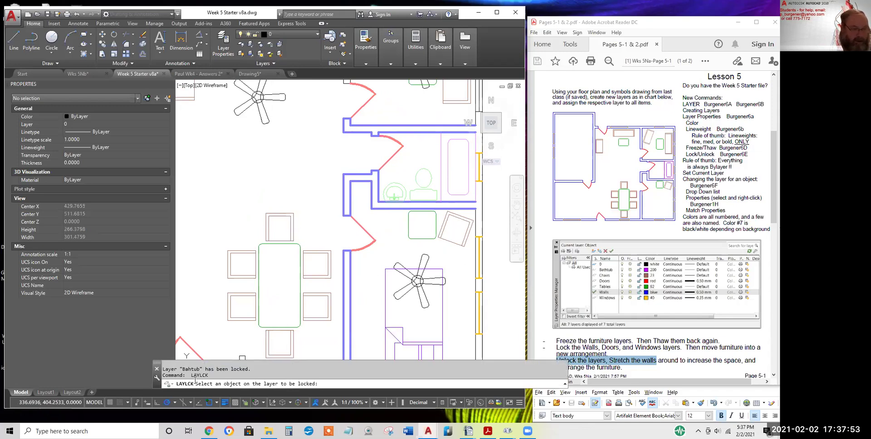
{"action": "scroll", "coordinate": [448, 297], "scroll_direction": "up", "scroll_amount": 3}
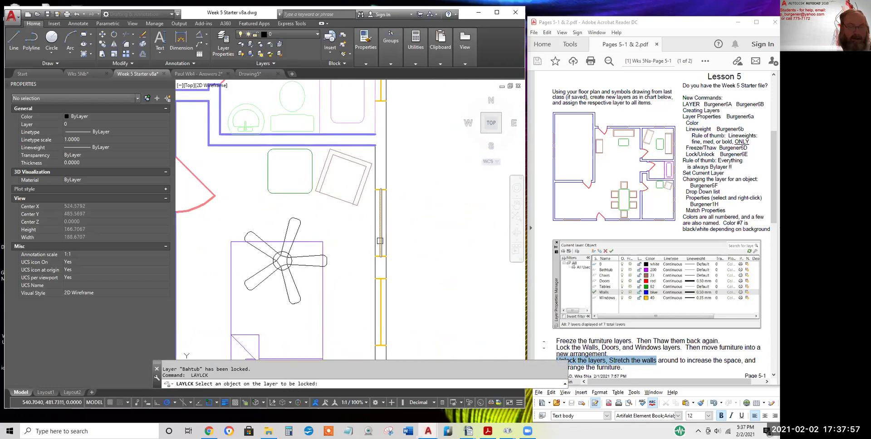
{"action": "left_click", "coordinate": [381, 241]}
{"action": "key", "text": "Return"}
{"action": "scroll", "coordinate": [412, 240], "scroll_direction": "down", "scroll_amount": 8}
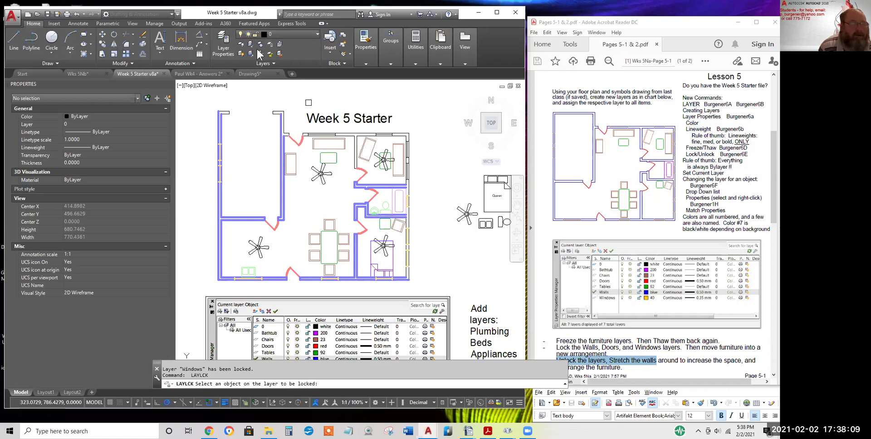
{"action": "left_click", "coordinate": [270, 45]}
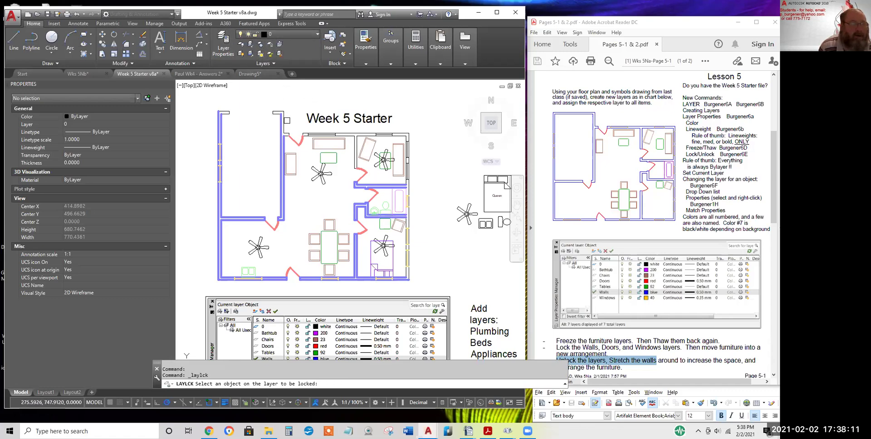
{"action": "left_click", "coordinate": [305, 117]}
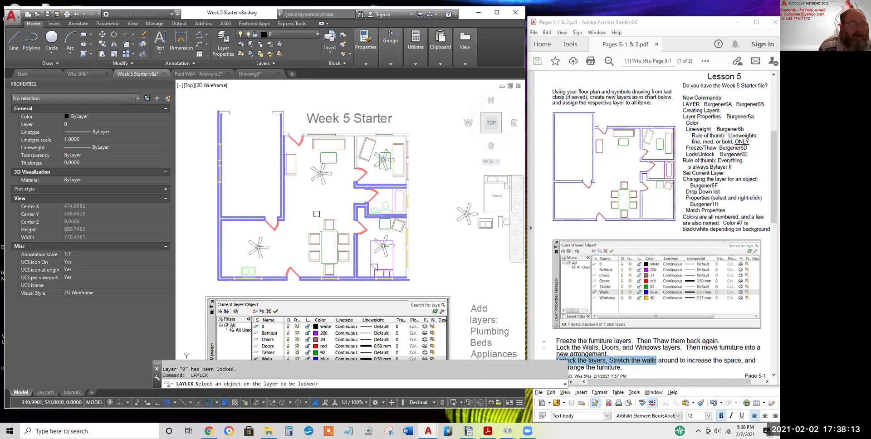
{"action": "left_click", "coordinate": [102, 36]}
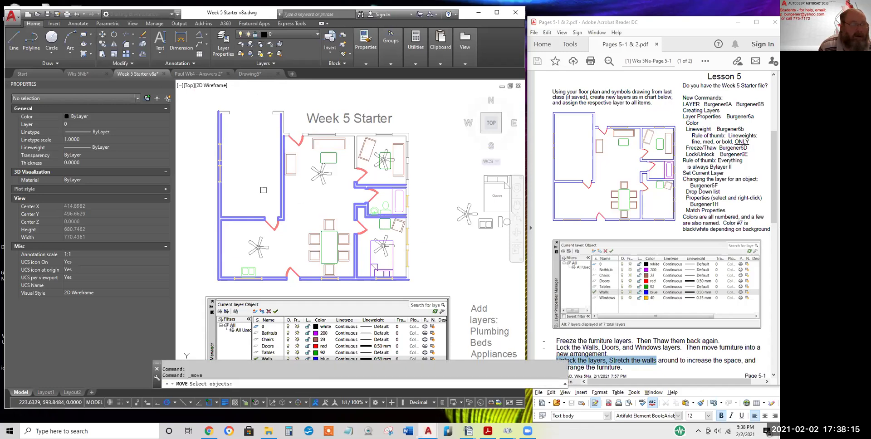
{"action": "left_click", "coordinate": [294, 209]}
{"action": "left_click", "coordinate": [393, 315]}
{"action": "key", "text": "Return"}
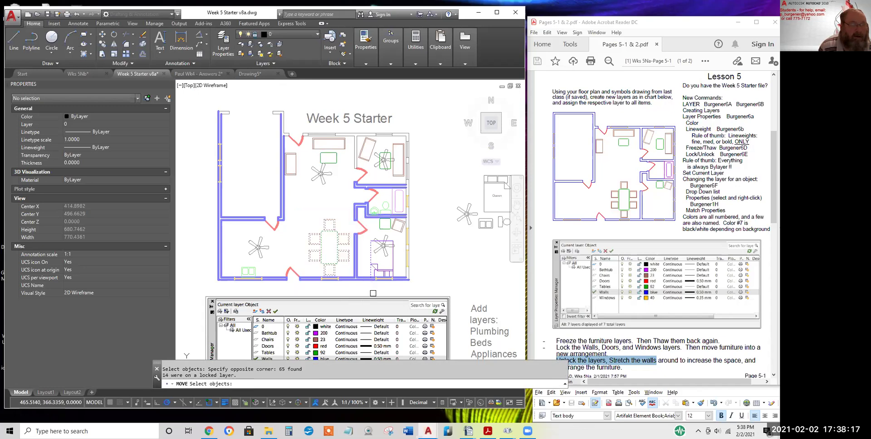
{"action": "left_click", "coordinate": [328, 247]}
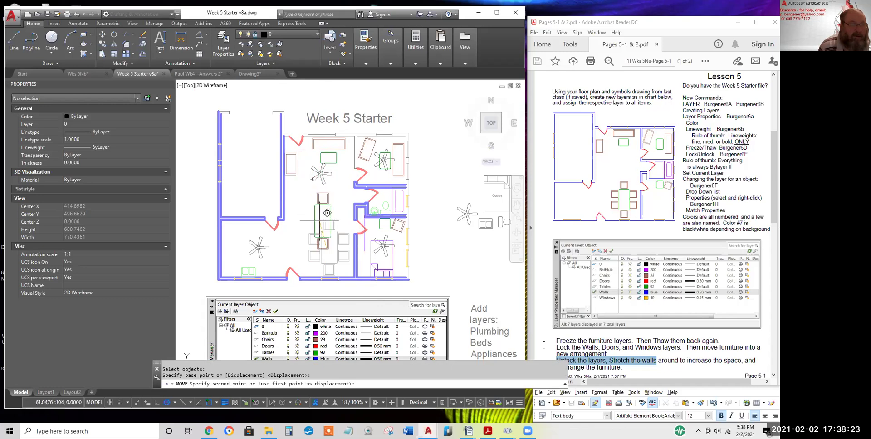
{"action": "key", "text": "Escape"}
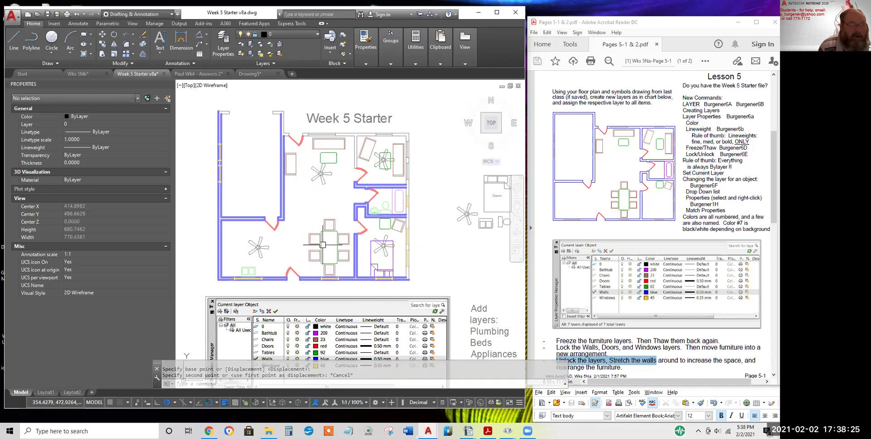
Lock the Beds layer by picking the bed in the lower bedroom, and check the lock states in the layer list
{"action": "left_click", "coordinate": [271, 54]}
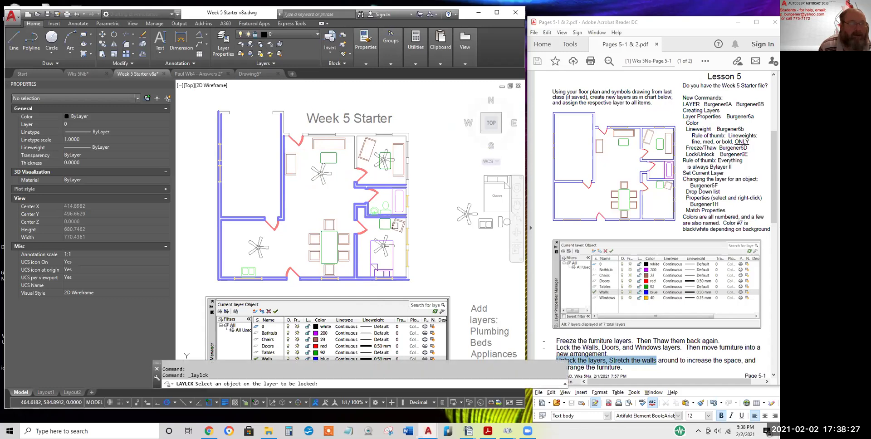
{"action": "left_click", "coordinate": [391, 257]}
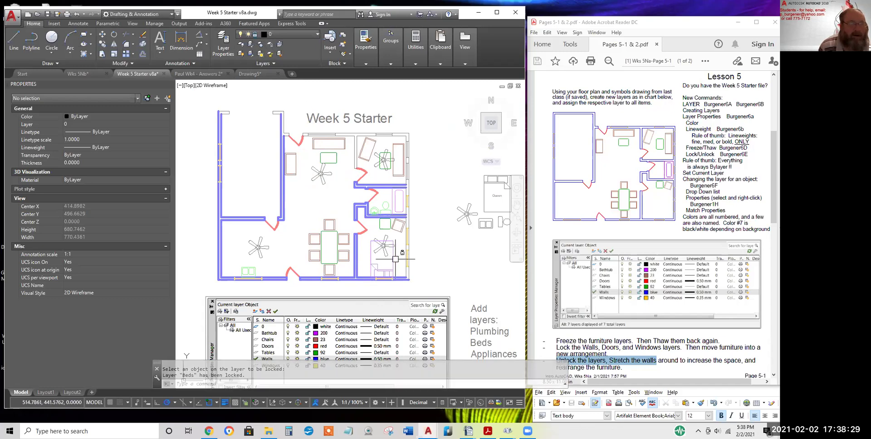
{"action": "left_click", "coordinate": [278, 34]}
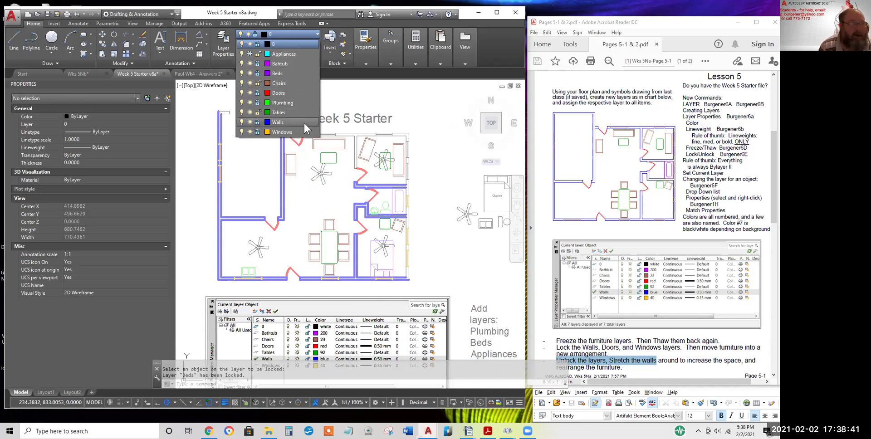
{"action": "left_click", "coordinate": [254, 171]}
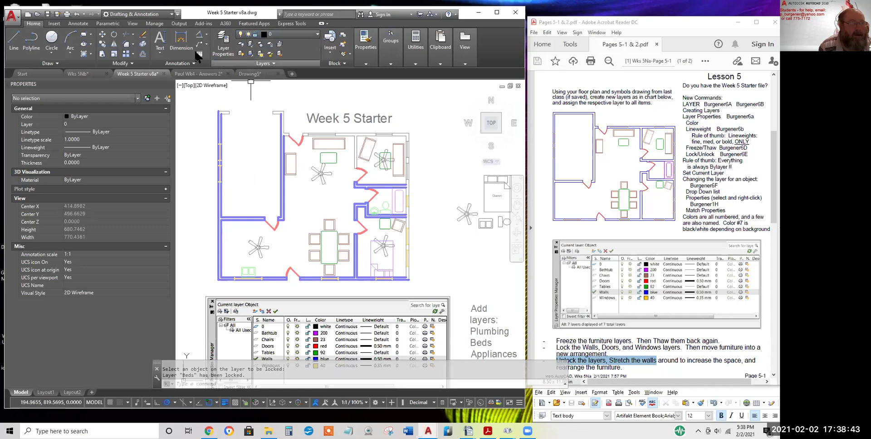
Rotate the dining table and its chairs 90° about the table's center
{"action": "left_click", "coordinate": [103, 43]}
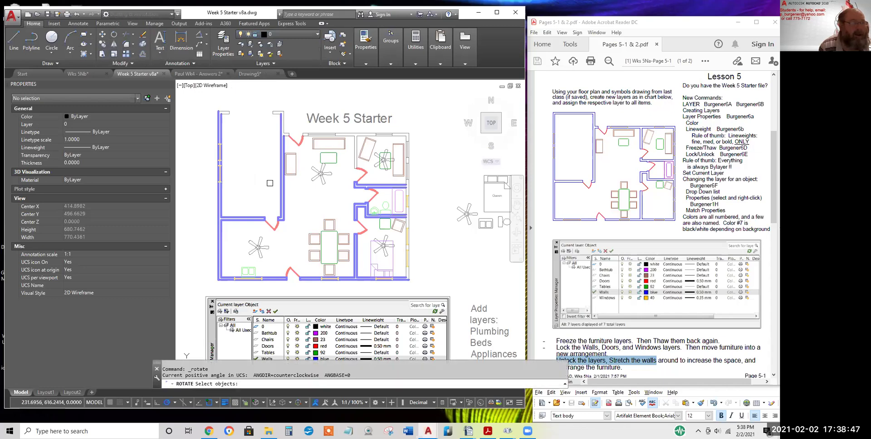
{"action": "left_click", "coordinate": [259, 189]}
{"action": "left_click", "coordinate": [399, 315]}
{"action": "key", "text": "Return"}
{"action": "left_click", "coordinate": [329, 246]}
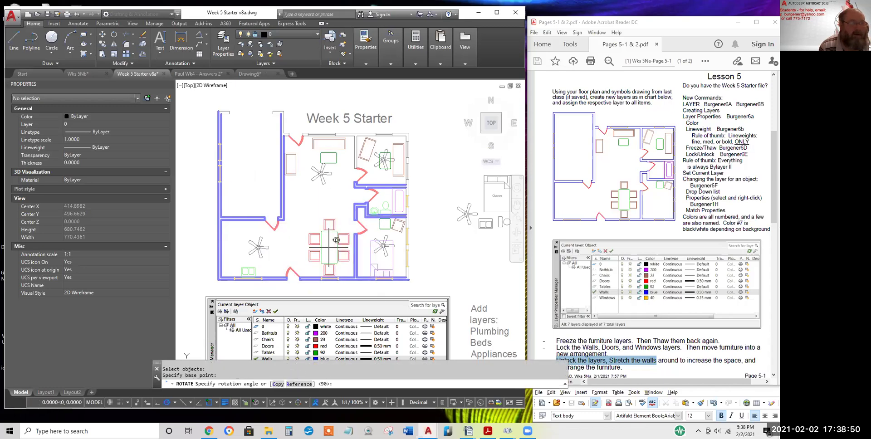
{"action": "left_click", "coordinate": [328, 201]}
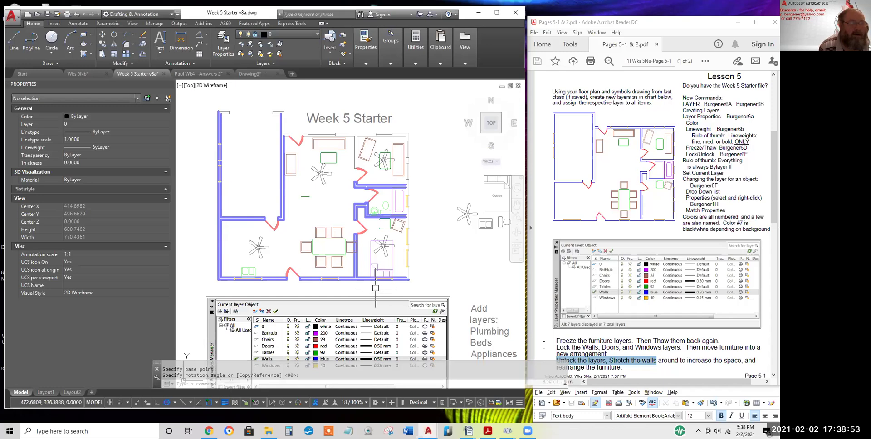
Move the previously selected dining set about 17 units at 225°
{"action": "left_click", "coordinate": [103, 35]}
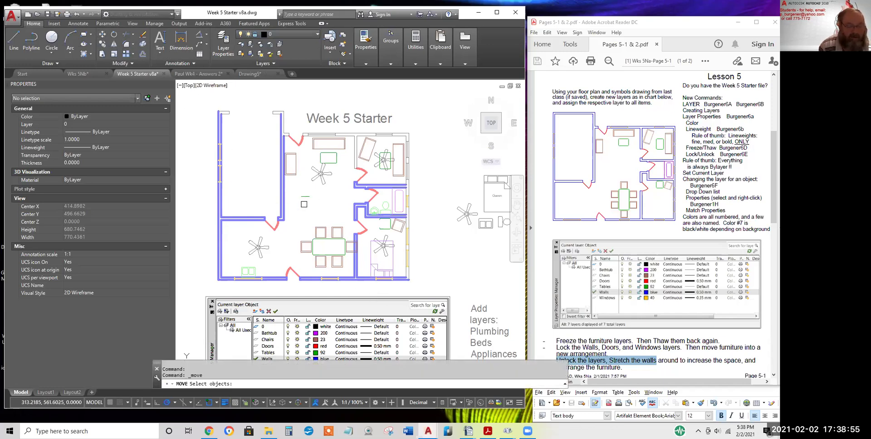
{"action": "type", "text": "p"}
{"action": "key", "text": "Return"}
{"action": "key", "text": "Return"}
{"action": "left_click", "coordinate": [333, 208]}
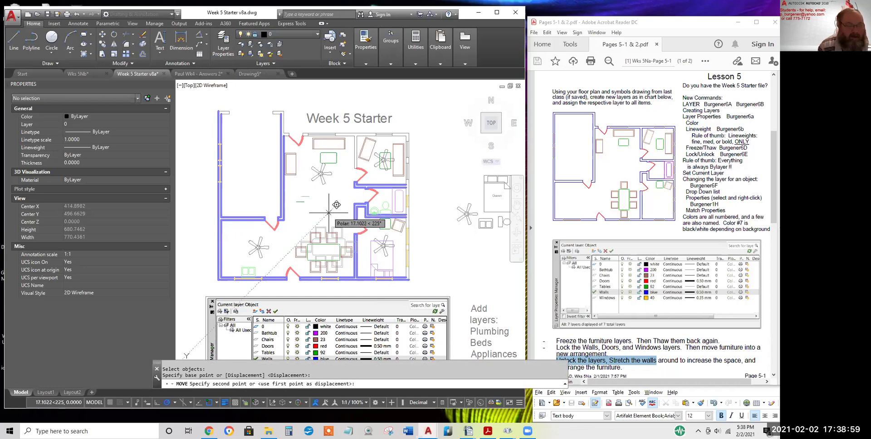
{"action": "left_click", "coordinate": [330, 213]}
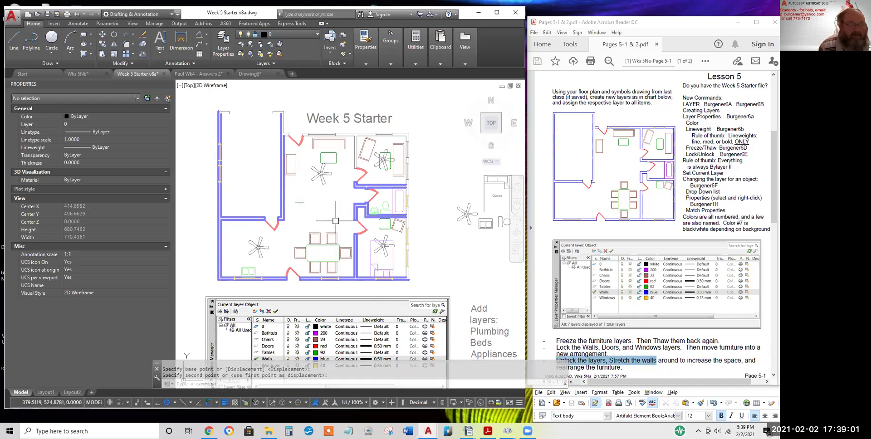
Move the stray green line in the living area back to the lower left corner of the bedroom's small table
{"action": "scroll", "coordinate": [299, 203], "scroll_direction": "up", "scroll_amount": 2}
{"action": "scroll", "coordinate": [292, 195], "scroll_direction": "up", "scroll_amount": 2}
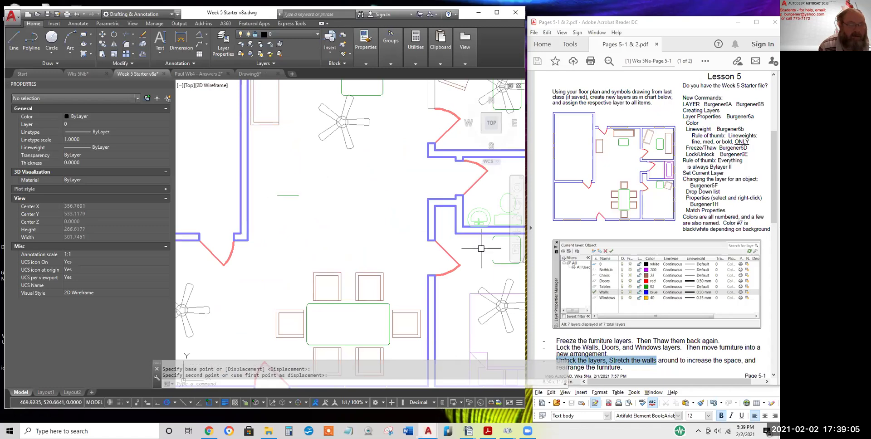
{"action": "scroll", "coordinate": [480, 251], "scroll_direction": "down", "scroll_amount": 2}
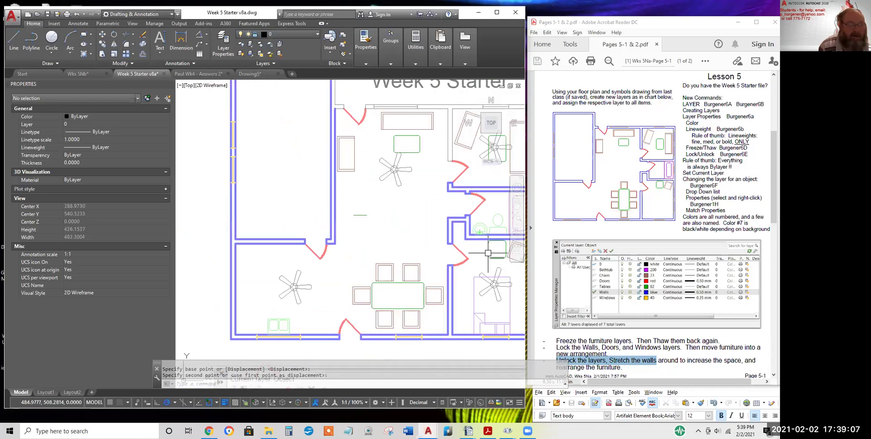
{"action": "left_click", "coordinate": [281, 30]}
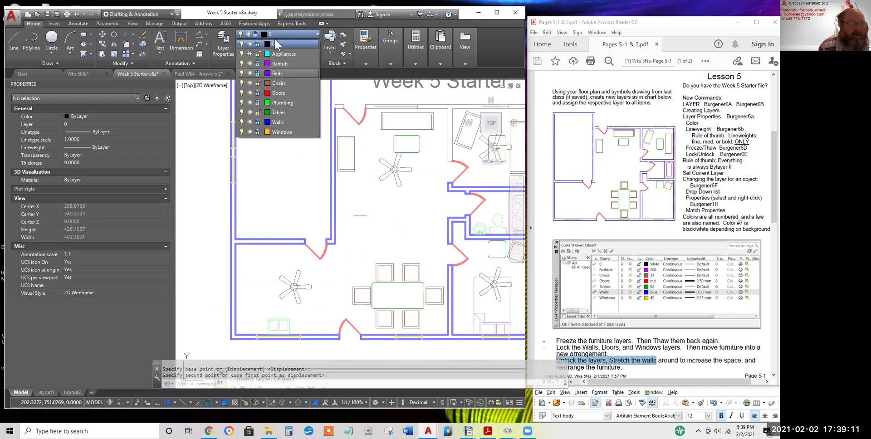
{"action": "left_click", "coordinate": [354, 93]}
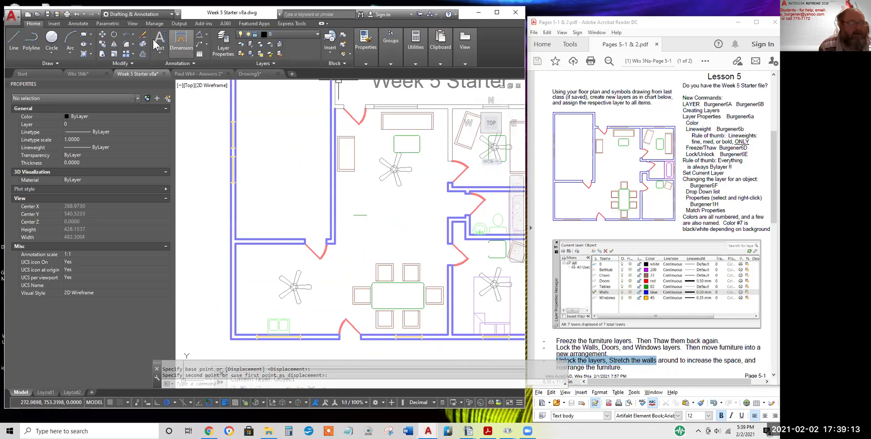
{"action": "left_click", "coordinate": [104, 36]}
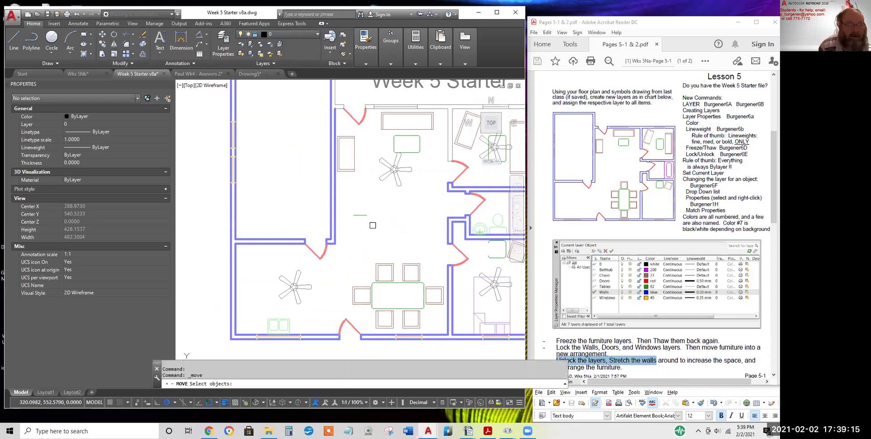
{"action": "left_click", "coordinate": [366, 218]}
{"action": "key", "text": "Return"}
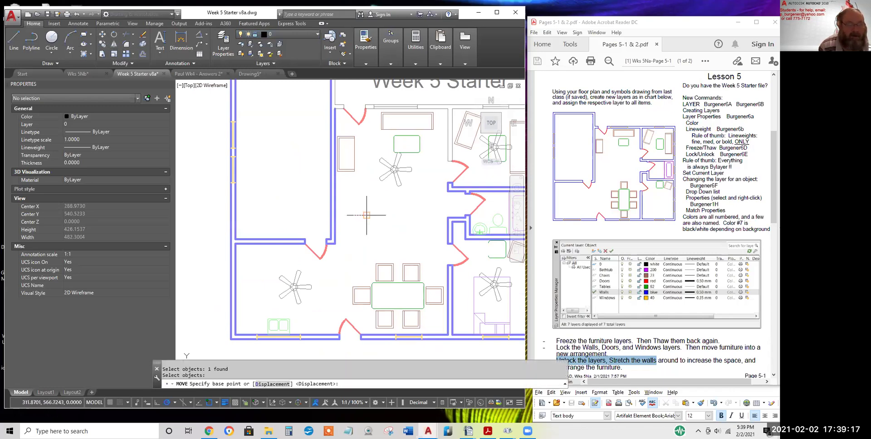
{"action": "left_click", "coordinate": [367, 215]}
{"action": "scroll", "coordinate": [481, 266], "scroll_direction": "down", "scroll_amount": 2}
{"action": "scroll", "coordinate": [474, 259], "scroll_direction": "up", "scroll_amount": 6}
{"action": "middle_click_drag", "start_coordinate": [474, 258], "coordinate": [260, 260]}
{"action": "left_click", "coordinate": [316, 253]}
{"action": "key", "text": "Return"}
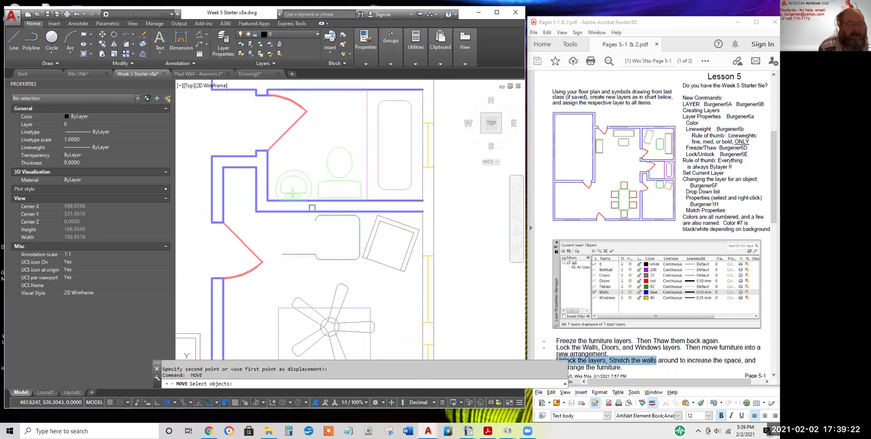
Rotate the stray line 90° about its end at the table's corner so it closes the table's left side
{"action": "left_click", "coordinate": [114, 34]}
{"action": "left_click", "coordinate": [303, 254]}
{"action": "key", "text": "Return"}
{"action": "left_click", "coordinate": [320, 254]}
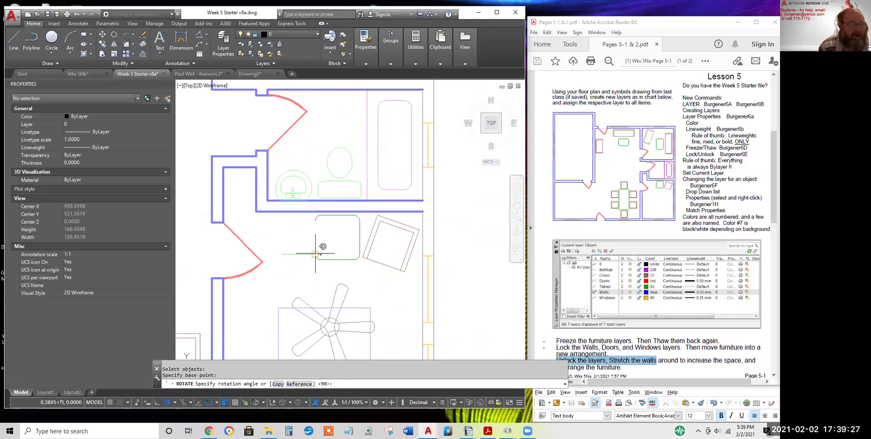
{"action": "key", "text": "Return"}
{"action": "key", "text": "Return"}
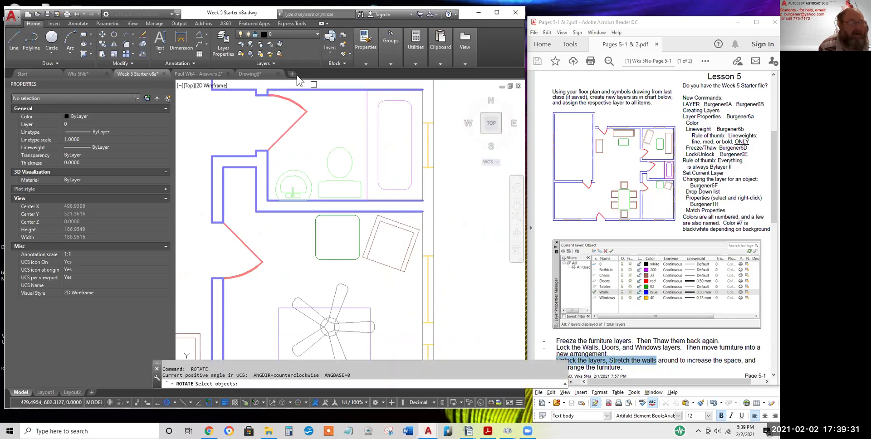
Lock the Tables layer by picking the small table in the lower bedroom
{"action": "left_click", "coordinate": [270, 44]}
{"action": "left_click", "coordinate": [339, 259]}
{"action": "scroll", "coordinate": [370, 281], "scroll_direction": "down", "scroll_amount": 2}
{"action": "scroll", "coordinate": [369, 281], "scroll_direction": "down", "scroll_amount": 2}
{"action": "mouse_move", "coordinate": [381, 325]}
{"action": "middle_mouse_down"}
{"action": "mouse_move", "coordinate": [403, 319]}
{"action": "mouse_move", "coordinate": [458, 346]}
{"action": "middle_mouse_up"}
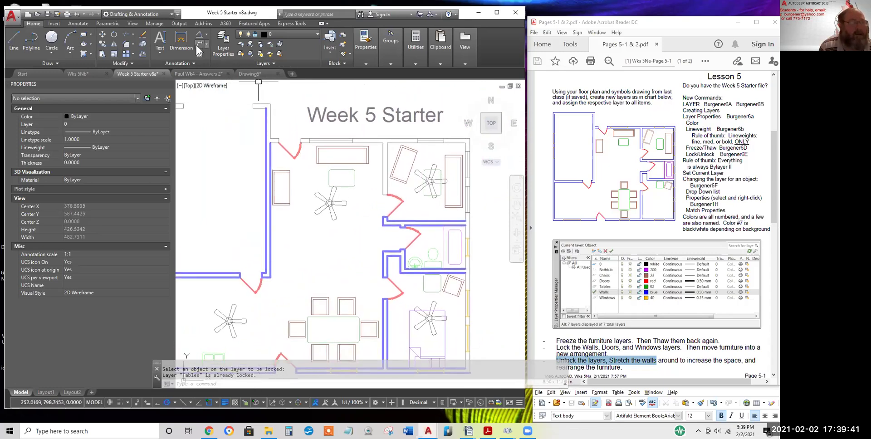
Mirror the living room's upper sofa across a 225° line from the room's upper right corner, erasing the source objects
{"action": "left_click", "coordinate": [114, 44]}
{"action": "left_click", "coordinate": [309, 131]}
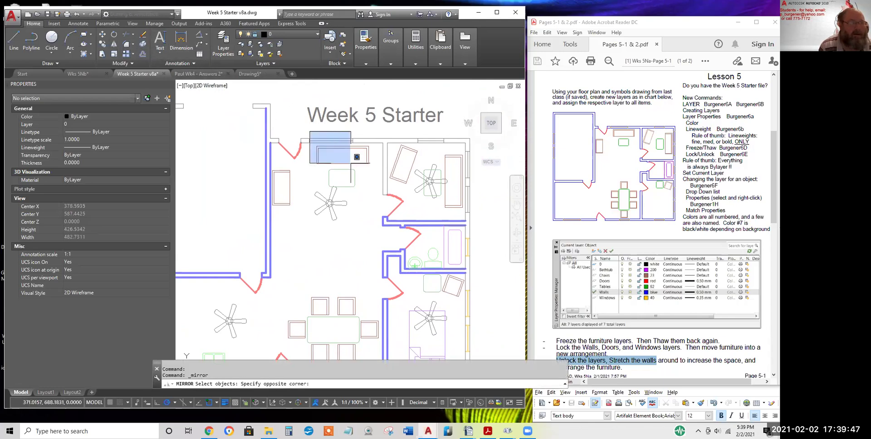
{"action": "left_click", "coordinate": [376, 170]}
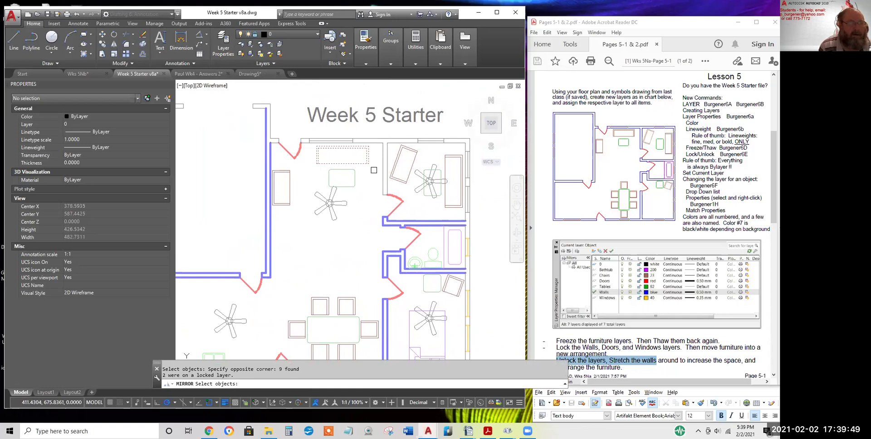
{"action": "key", "text": "Return"}
{"action": "left_click", "coordinate": [382, 144]}
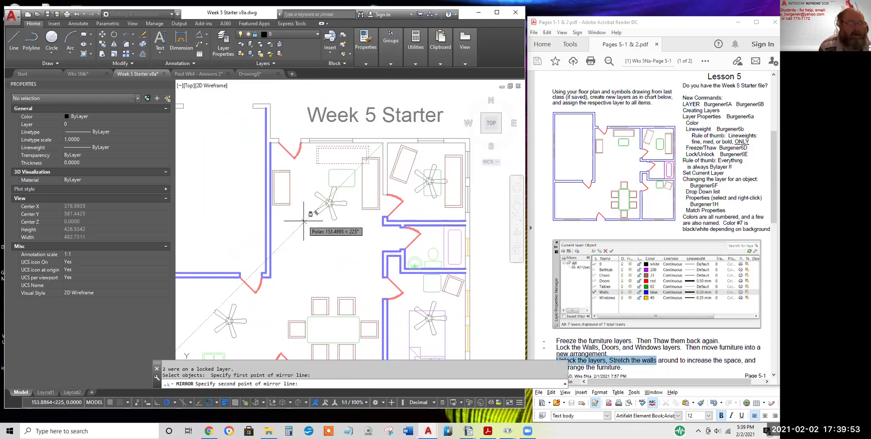
{"action": "left_click", "coordinate": [302, 223]}
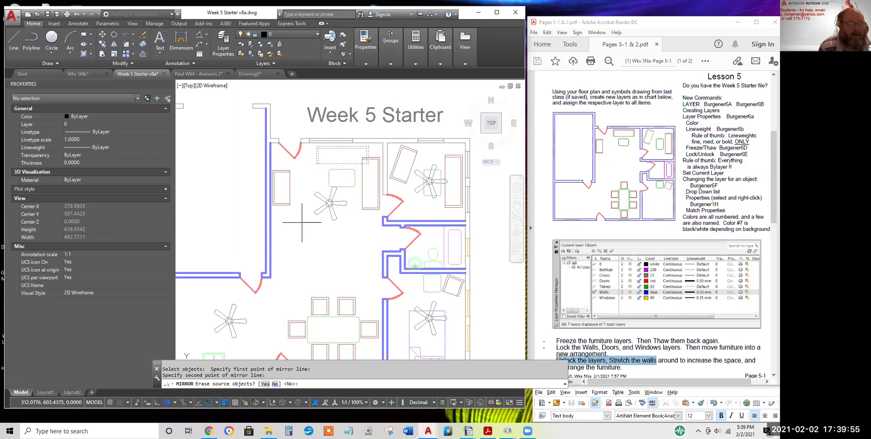
{"action": "left_click", "coordinate": [265, 384]}
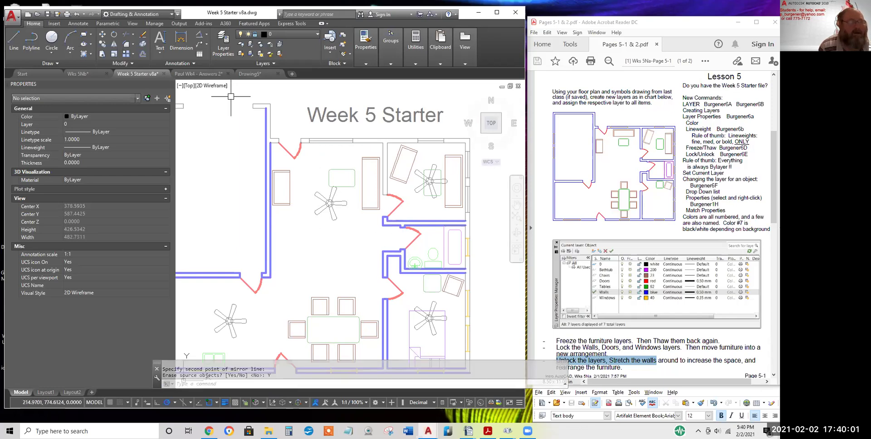
Move the mirrored sofa up and right, close against the living room's right wall near its upper corner
{"action": "left_click", "coordinate": [102, 34]}
{"action": "left_click", "coordinate": [360, 152]}
{"action": "left_click", "coordinate": [374, 226]}
{"action": "key", "text": "Return"}
{"action": "left_click", "coordinate": [357, 254]}
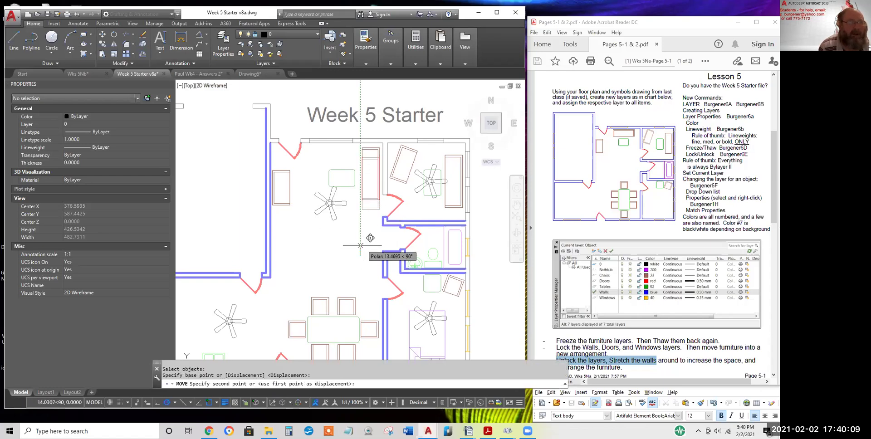
{"action": "scroll", "coordinate": [363, 245], "scroll_direction": "up", "scroll_amount": 2}
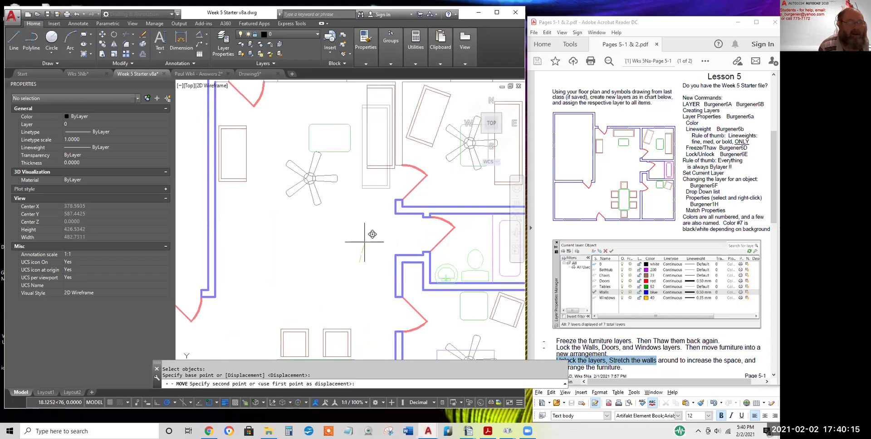
{"action": "left_click", "coordinate": [364, 242]}
{"action": "middle_click_drag", "start_coordinate": [378, 222], "coordinate": [379, 245]}
{"action": "scroll", "coordinate": [380, 245], "scroll_direction": "down", "scroll_amount": 2}
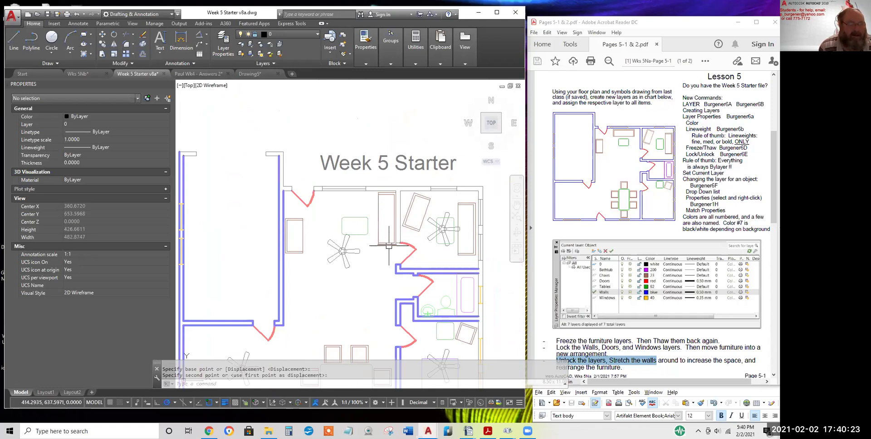
{"action": "scroll", "coordinate": [379, 270], "scroll_direction": "down", "scroll_amount": 2}
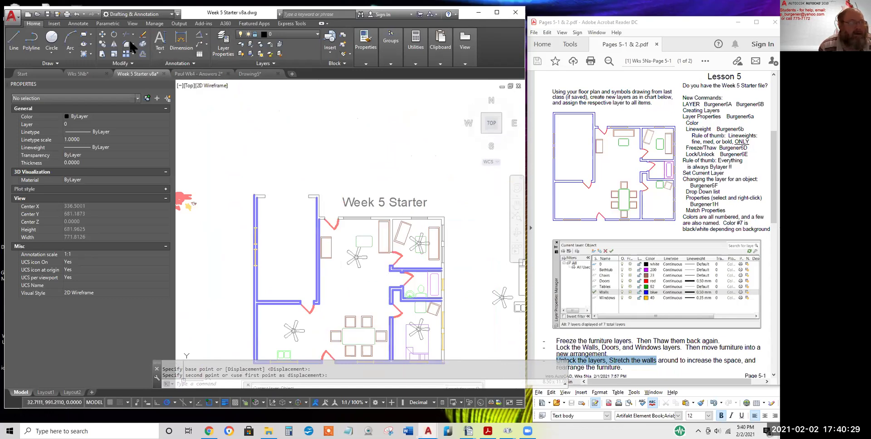
Mirror the living room's left-wall sofa across a diagonal line from the room's upper left corner, keeping the source objects
{"action": "left_click", "coordinate": [308, 225]}
{"action": "left_click", "coordinate": [347, 268]}
{"action": "key", "text": "Return"}
{"action": "left_click", "coordinate": [320, 219]}
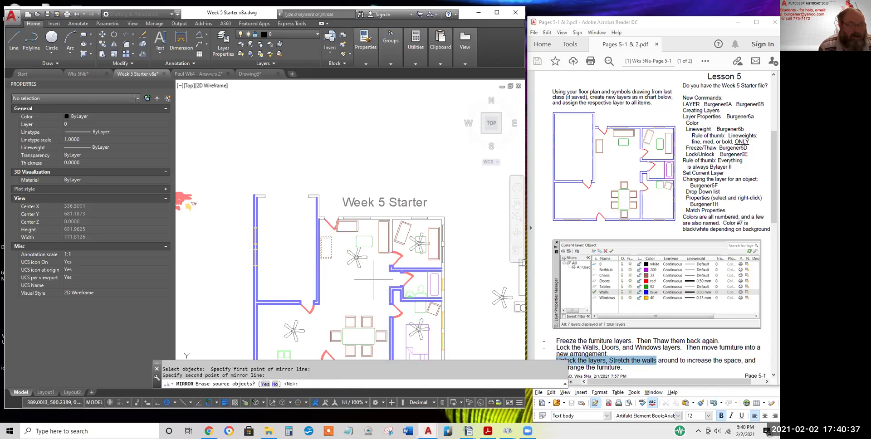
{"action": "left_click", "coordinate": [373, 279]}
{"action": "key", "text": "Return"}
{"action": "scroll", "coordinate": [337, 231], "scroll_direction": "up", "scroll_amount": 5}
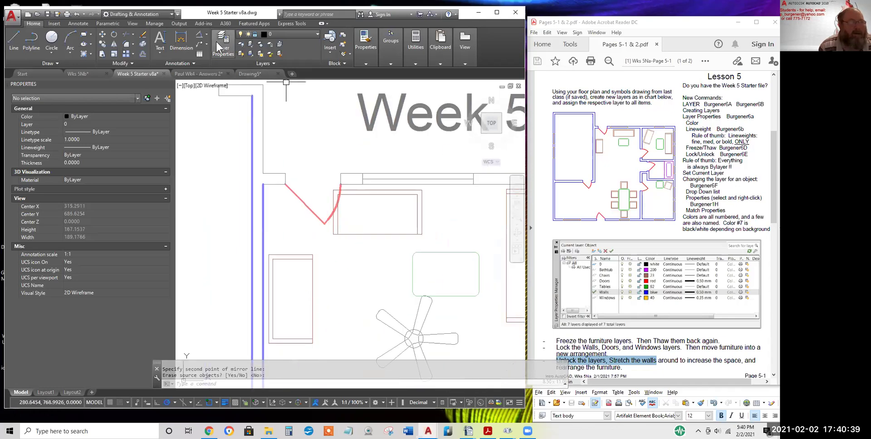
Move the new horizontal sofa about 17 units to the right along the upper wall, clear of the entry door
{"action": "left_click", "coordinate": [107, 41]}
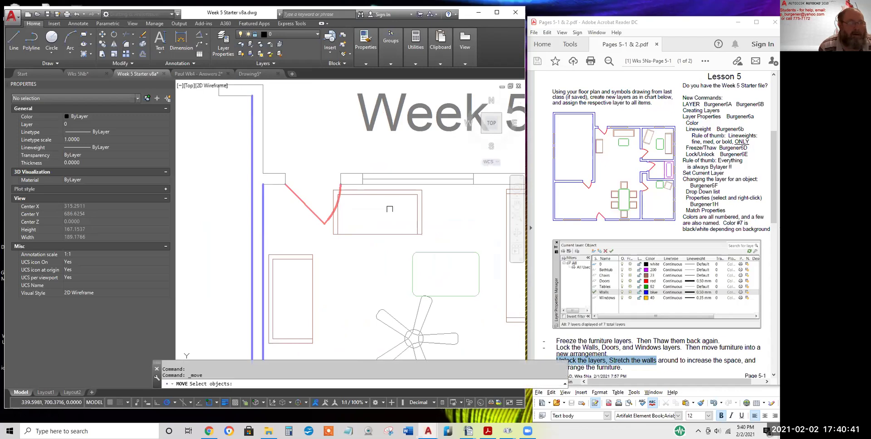
{"action": "left_click", "coordinate": [327, 186]}
{"action": "left_click", "coordinate": [452, 254]}
{"action": "key", "text": "Return"}
{"action": "left_click", "coordinate": [357, 256]}
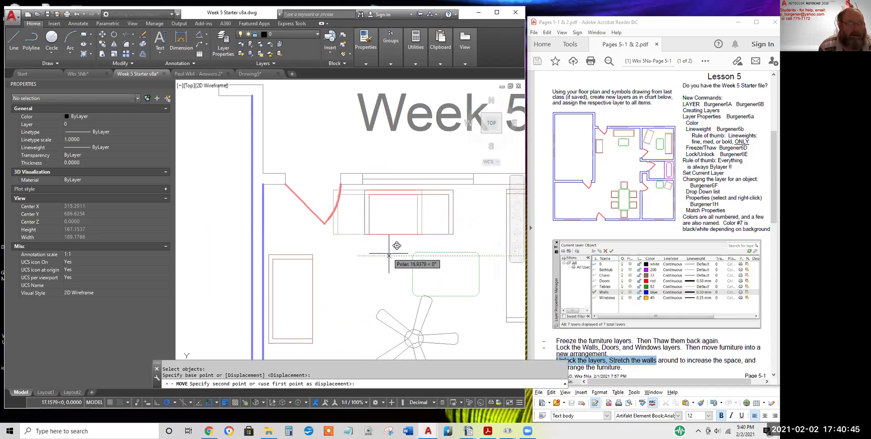
{"action": "left_click", "coordinate": [389, 254]}
{"action": "scroll", "coordinate": [390, 254], "scroll_direction": "down", "scroll_amount": 4}
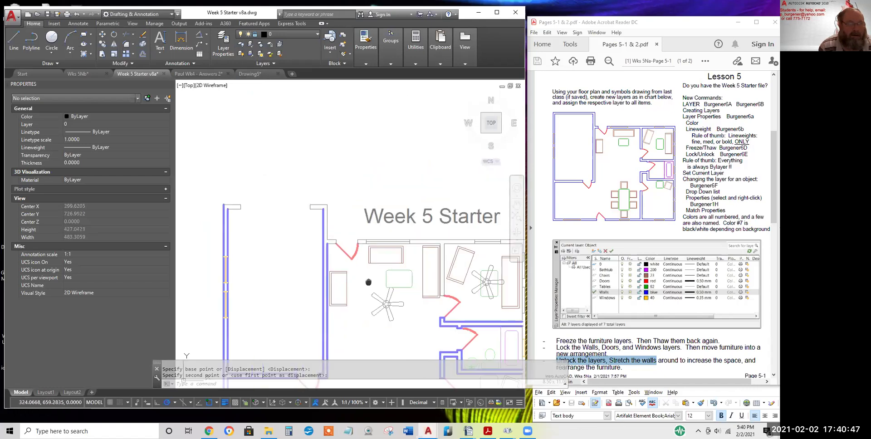
Erase the original vertical sofa standing against the living room's left wall
{"action": "left_click", "coordinate": [142, 34]}
{"action": "left_click", "coordinate": [306, 181]}
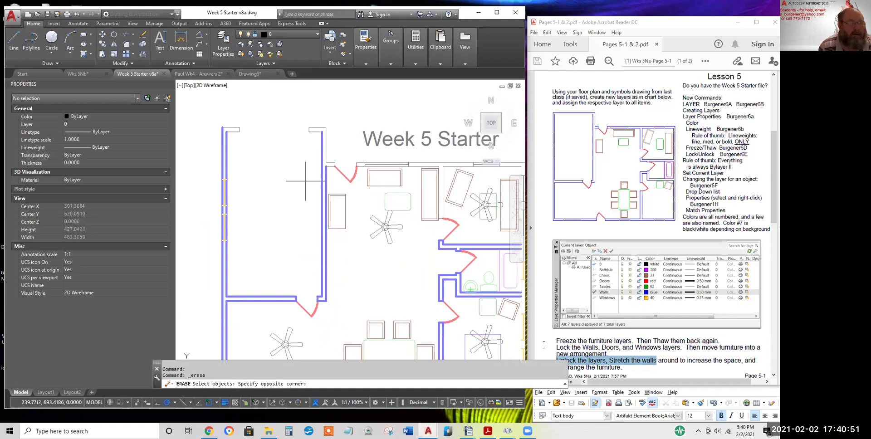
{"action": "left_click", "coordinate": [380, 270]}
{"action": "scroll", "coordinate": [366, 265], "scroll_direction": "down", "scroll_amount": 2}
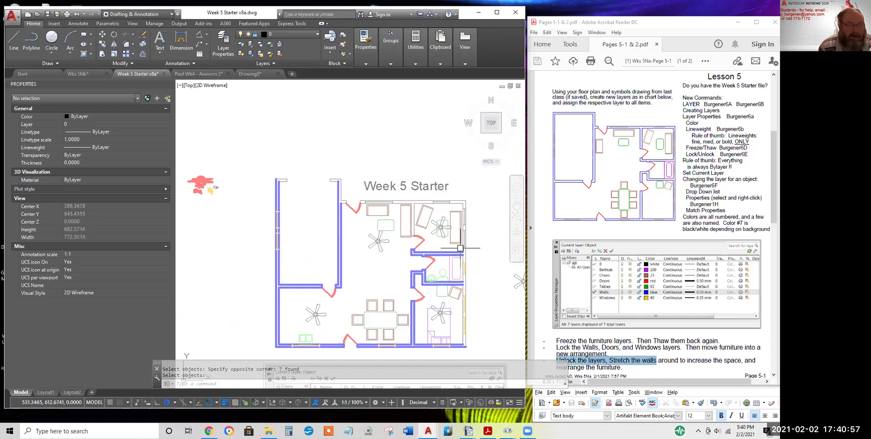
Mirror both sofas in the upper right bedroom across a vertical line through the room's middle, erasing the source objects
{"action": "middle_click_drag", "start_coordinate": [469, 240], "coordinate": [427, 240]}
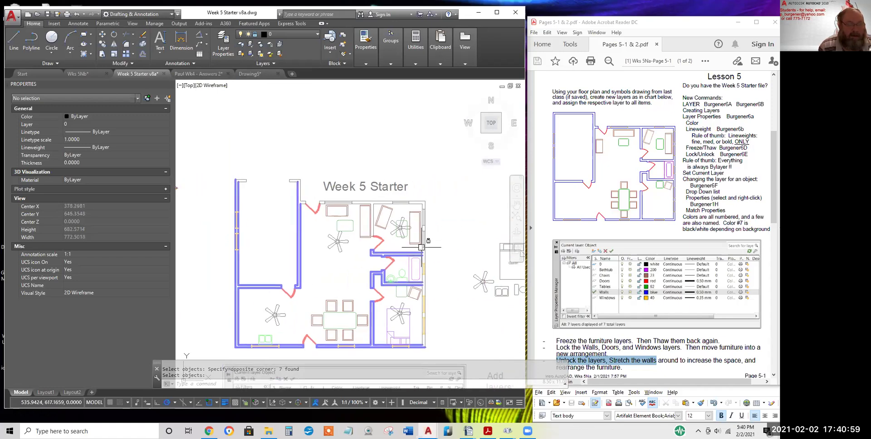
{"action": "scroll", "coordinate": [394, 240], "scroll_direction": "up", "scroll_amount": 2}
{"action": "scroll", "coordinate": [390, 236], "scroll_direction": "up", "scroll_amount": 2}
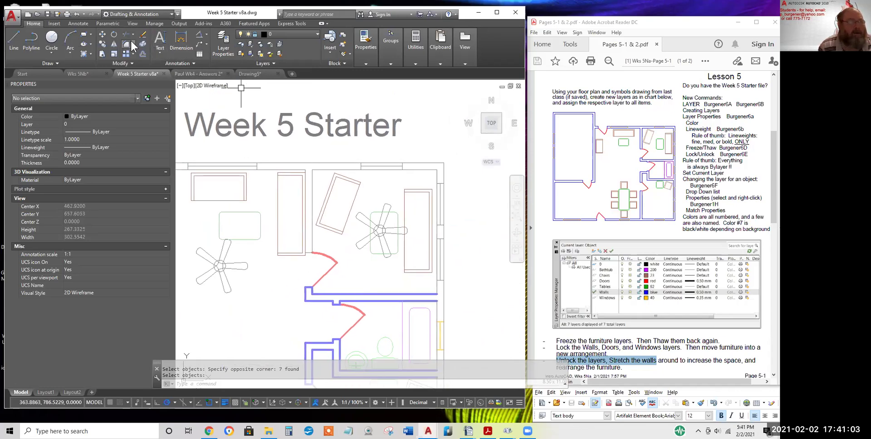
{"action": "left_click", "coordinate": [113, 43]}
{"action": "left_click", "coordinate": [349, 236]}
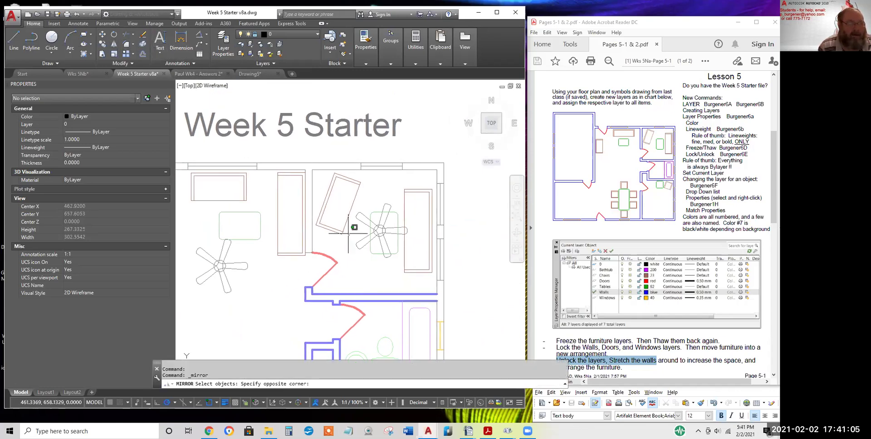
{"action": "left_click", "coordinate": [322, 180]}
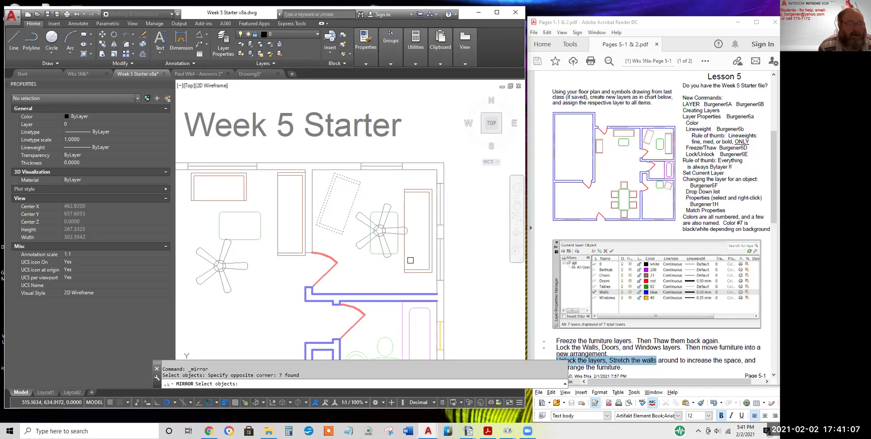
{"action": "left_click", "coordinate": [400, 184]}
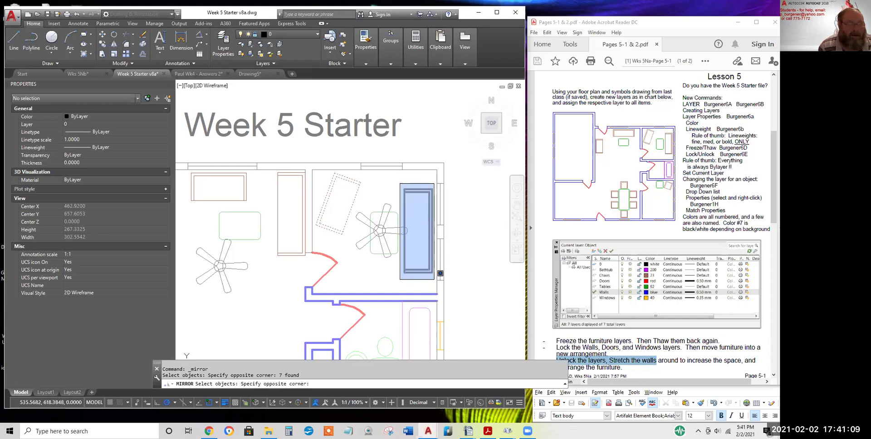
{"action": "left_click", "coordinate": [444, 283]}
{"action": "left_click", "coordinate": [375, 295]}
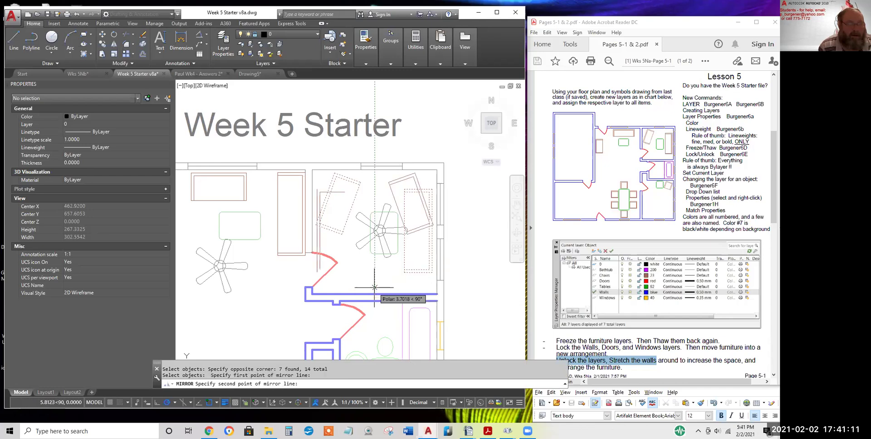
{"action": "left_click", "coordinate": [374, 275]}
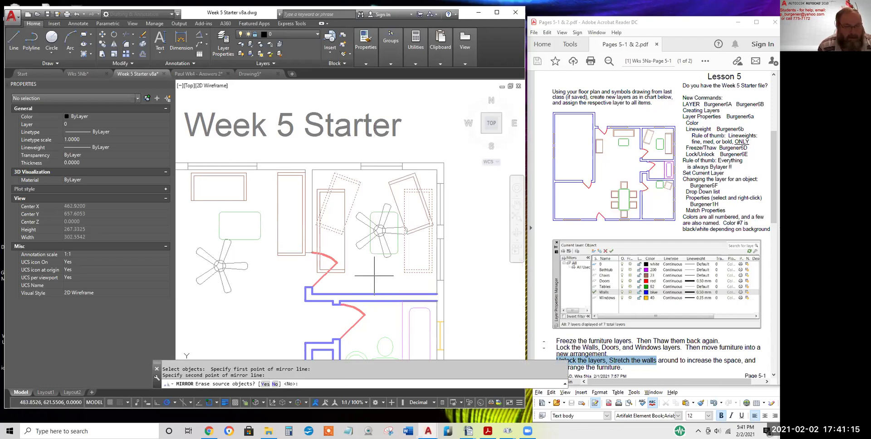
{"action": "type", "text": "y"}
{"action": "key", "text": "Return"}
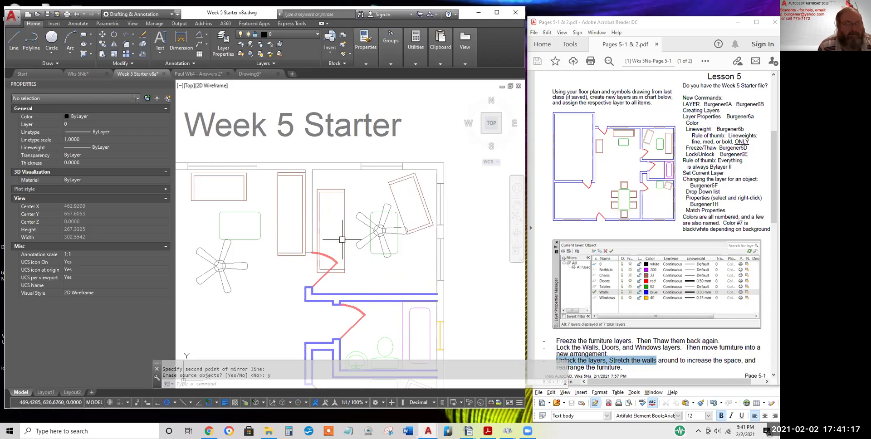
Move the upright sofa on the upper bedroom's left side straight up, clear of the door swing
{"action": "left_click", "coordinate": [102, 34]}
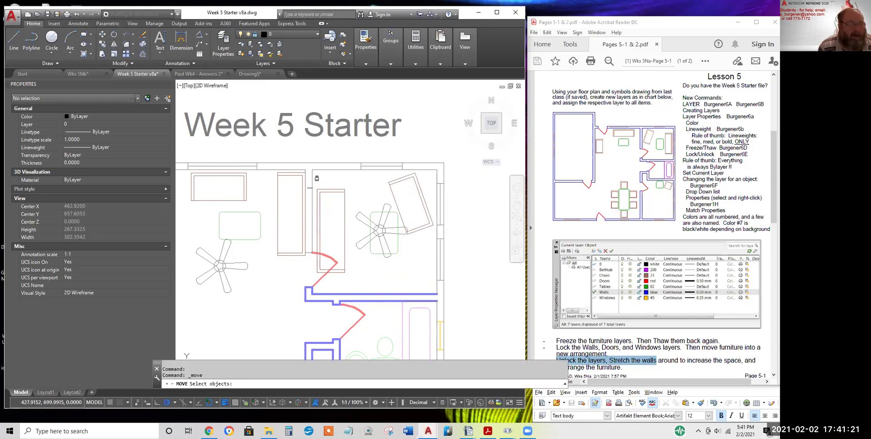
{"action": "left_click", "coordinate": [308, 186]}
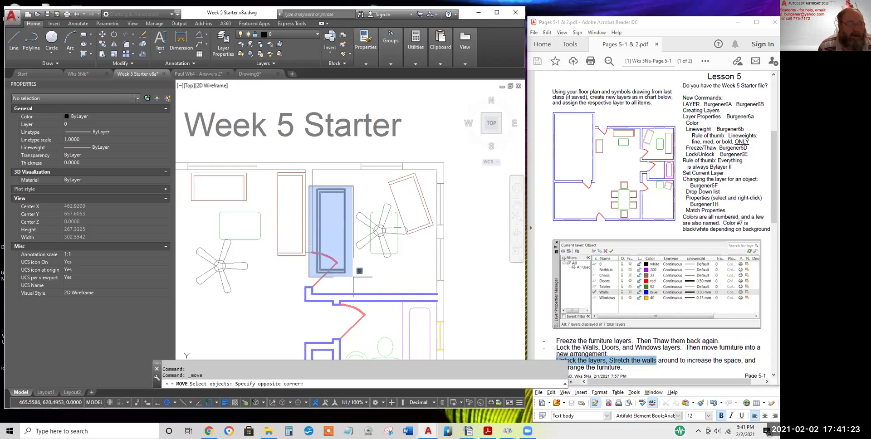
{"action": "left_click", "coordinate": [372, 280]}
{"action": "key", "text": "Return"}
{"action": "left_click", "coordinate": [361, 280]}
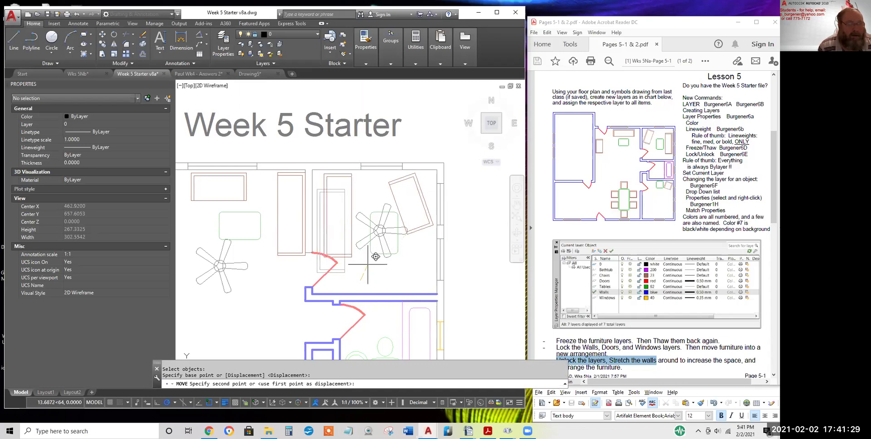
{"action": "left_click", "coordinate": [360, 267]}
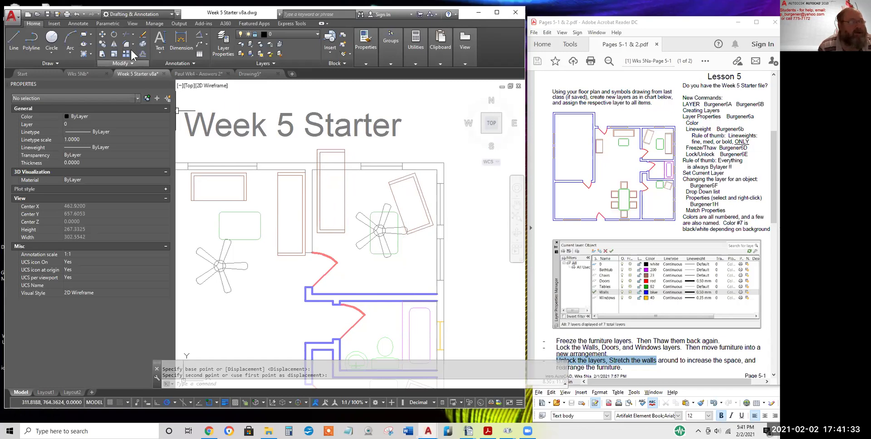
Shorten the upper bedroom's upright sofa by stretching its lower end upward
{"action": "left_click", "coordinate": [102, 53]}
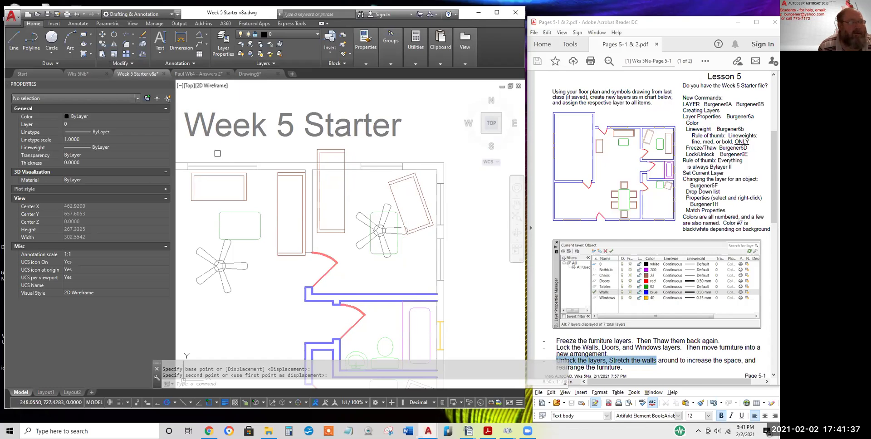
{"action": "left_click", "coordinate": [351, 243]}
{"action": "left_click", "coordinate": [313, 220]}
{"action": "key", "text": "Return"}
{"action": "left_click", "coordinate": [334, 248]}
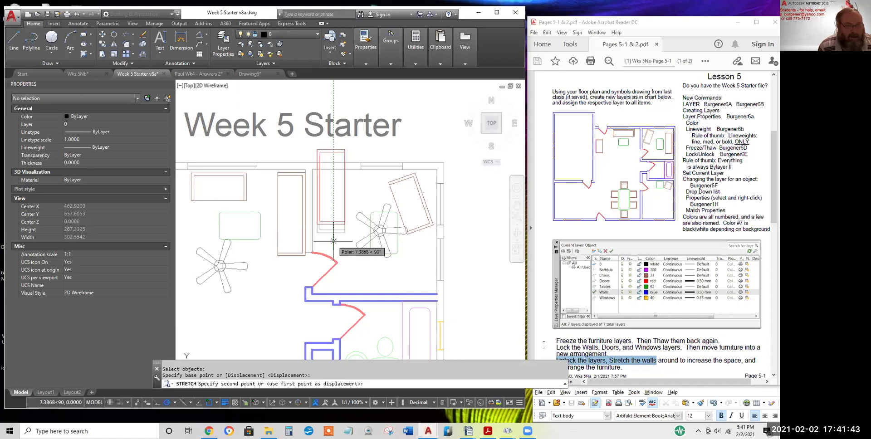
{"action": "left_click", "coordinate": [334, 239]}
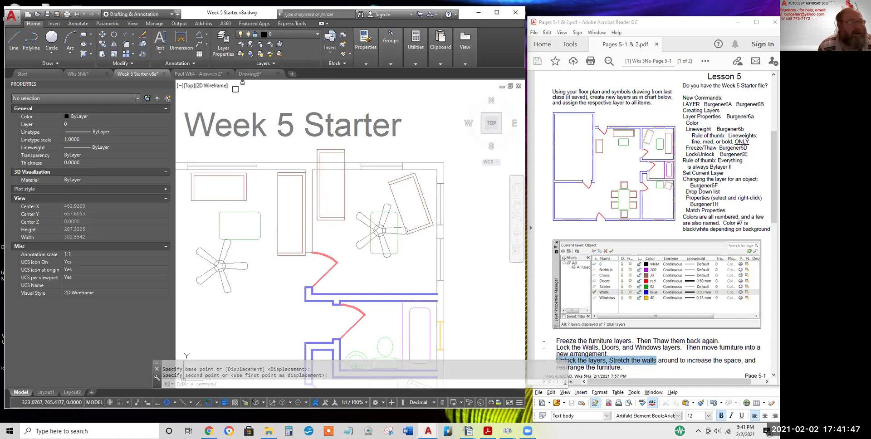
Move the shortened sofa down and left into the upper left corner of the upper bedroom
{"action": "left_click", "coordinate": [103, 38]}
{"action": "left_click", "coordinate": [312, 140]}
{"action": "left_click", "coordinate": [357, 231]}
{"action": "key", "text": "Return"}
{"action": "left_click", "coordinate": [317, 186]}
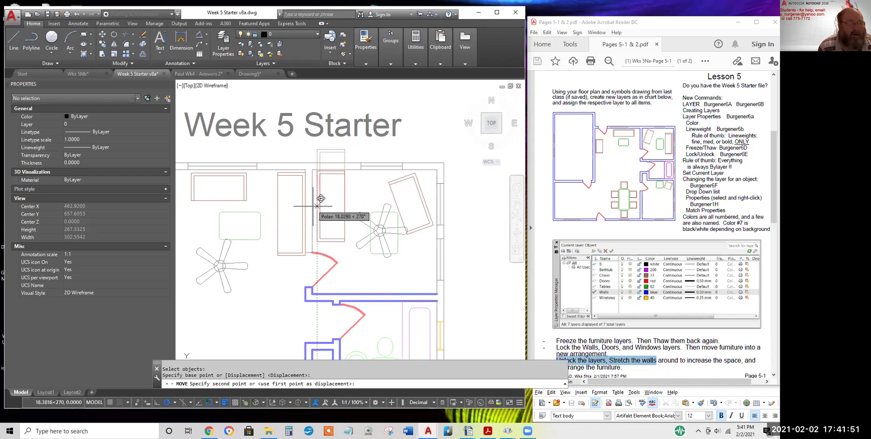
{"action": "left_click", "coordinate": [313, 216]}
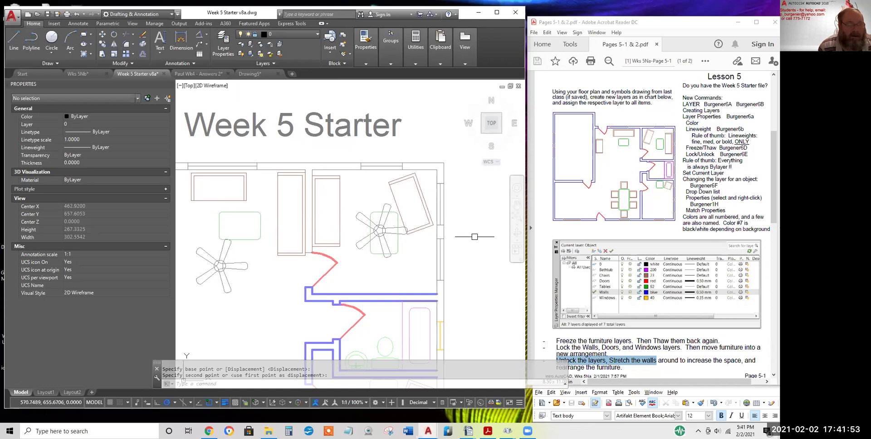
Thaw the Appliances layer to bring back the kitchen stove, and lock that layer
{"action": "scroll", "coordinate": [454, 234], "scroll_direction": "down", "scroll_amount": 3}
{"action": "middle_click_drag", "start_coordinate": [479, 245], "coordinate": [441, 142]}
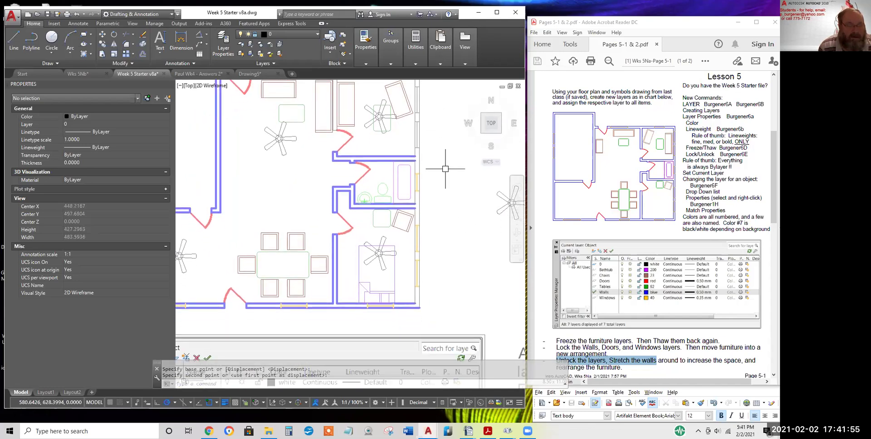
{"action": "scroll", "coordinate": [449, 191], "scroll_direction": "down", "scroll_amount": 2}
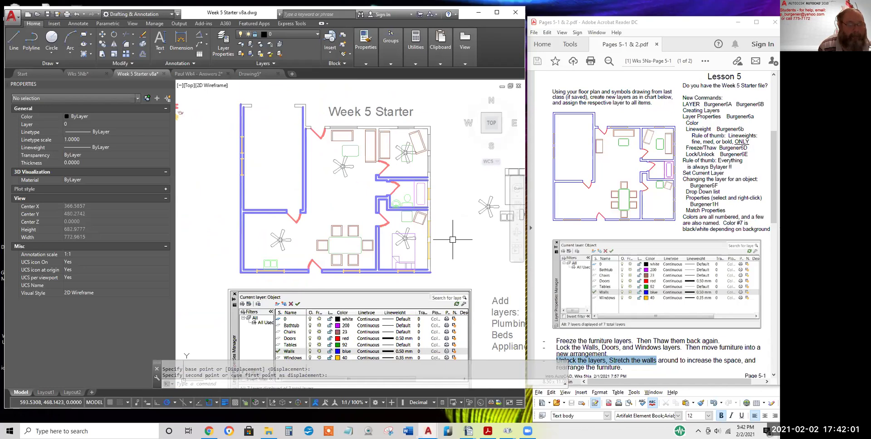
{"action": "scroll", "coordinate": [264, 225], "scroll_direction": "up", "scroll_amount": 4}
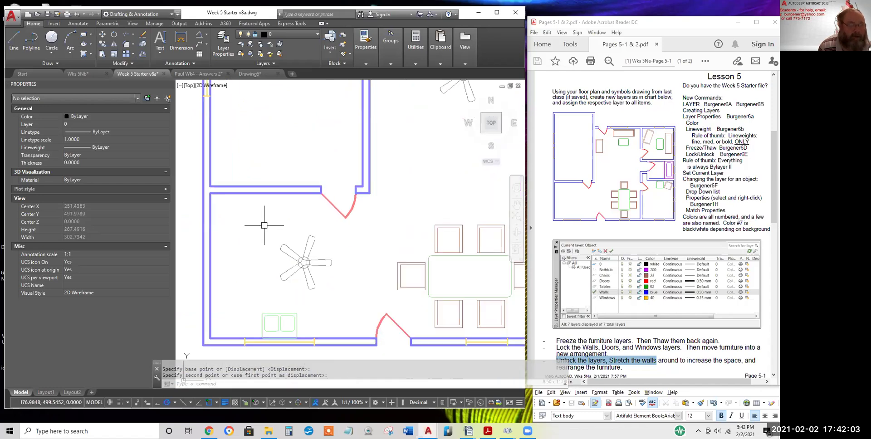
{"action": "left_click", "coordinate": [283, 33]}
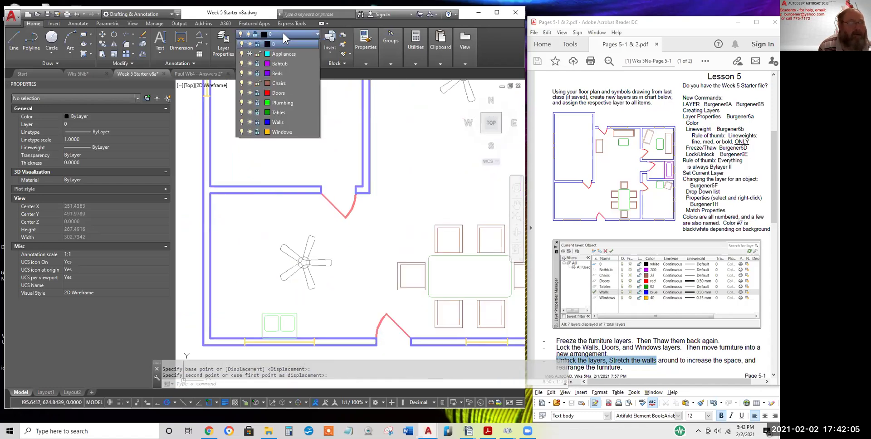
{"action": "left_click", "coordinate": [249, 54]}
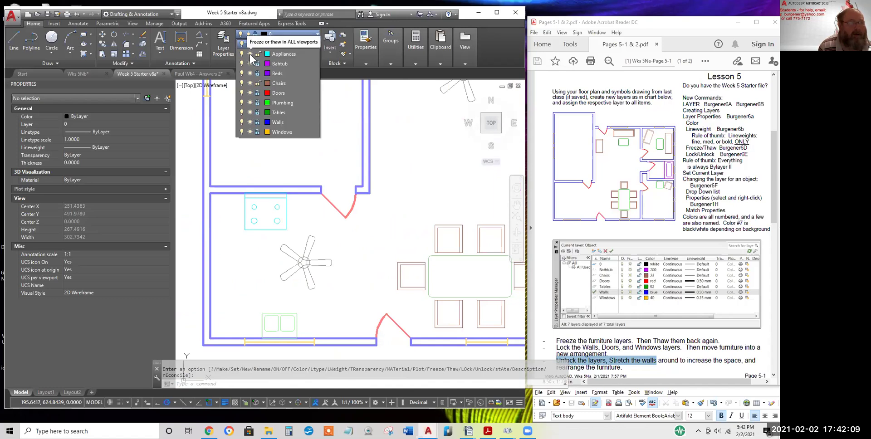
{"action": "left_click", "coordinate": [257, 53]}
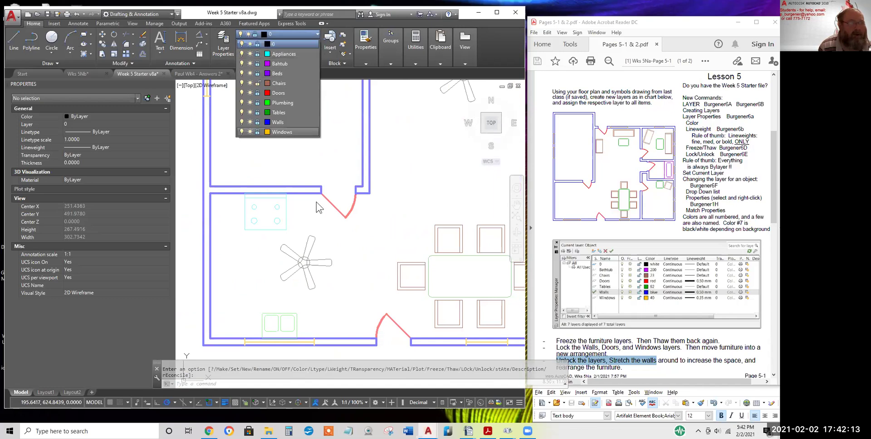
{"action": "scroll", "coordinate": [309, 224], "scroll_direction": "down", "scroll_amount": 2}
{"action": "scroll", "coordinate": [311, 222], "scroll_direction": "down", "scroll_amount": 4}
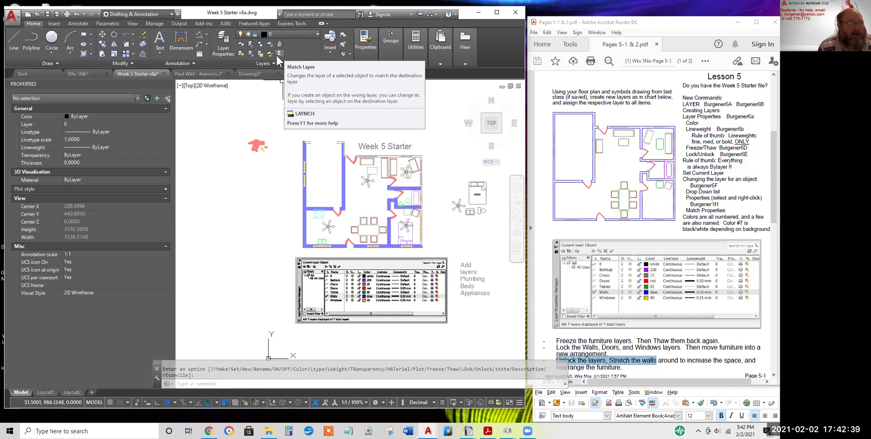
Unlock all of the drawing's layers at once in the layer properties manager
{"action": "left_click", "coordinate": [365, 45]}
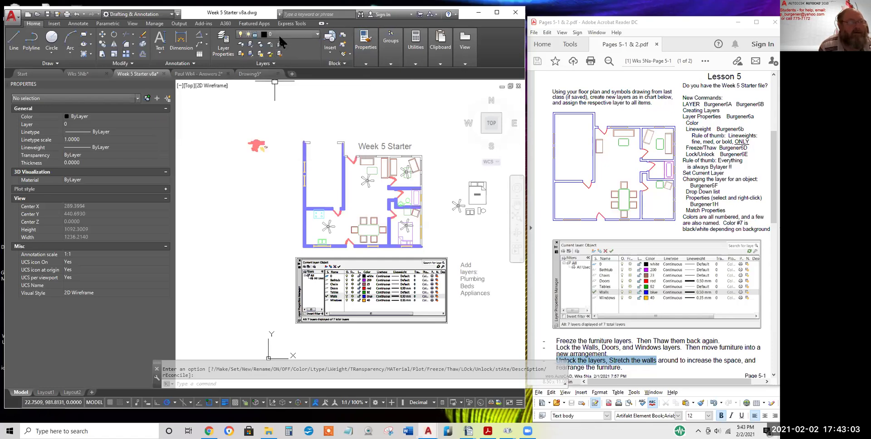
{"action": "left_click", "coordinate": [221, 41]}
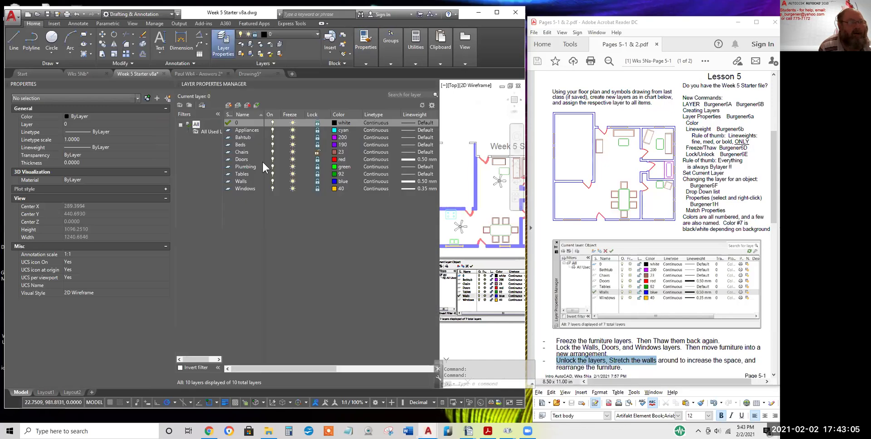
{"action": "left_click", "coordinate": [247, 123]}
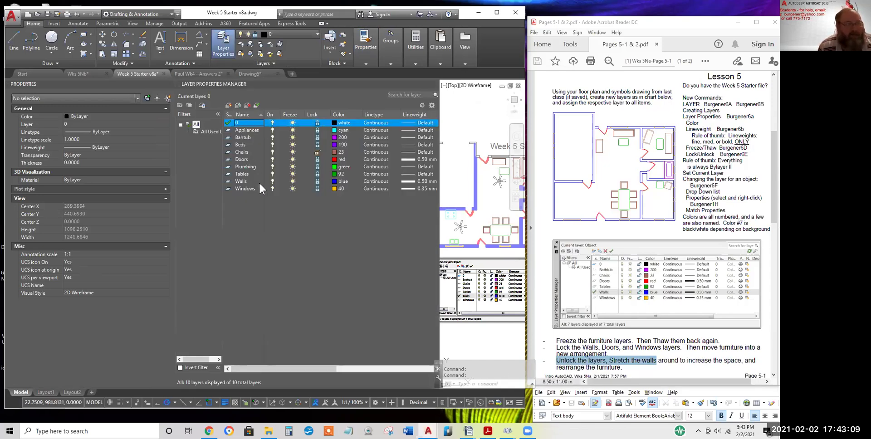
{"action": "key", "text": "ctrl+a"}
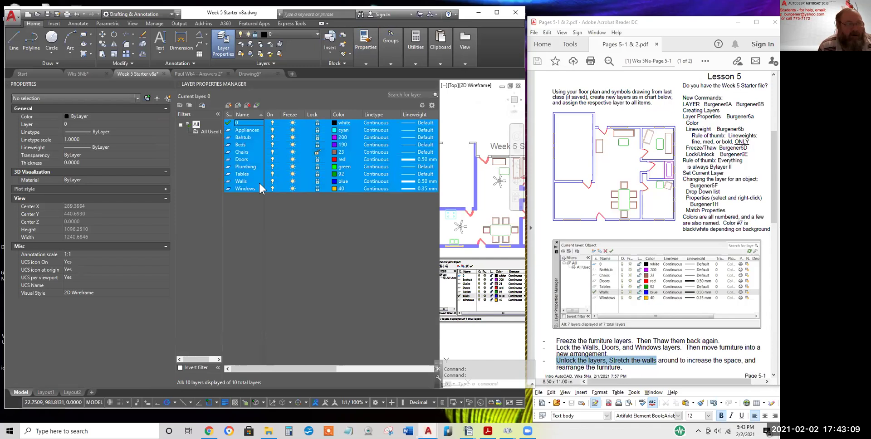
{"action": "left_click", "coordinate": [317, 167]}
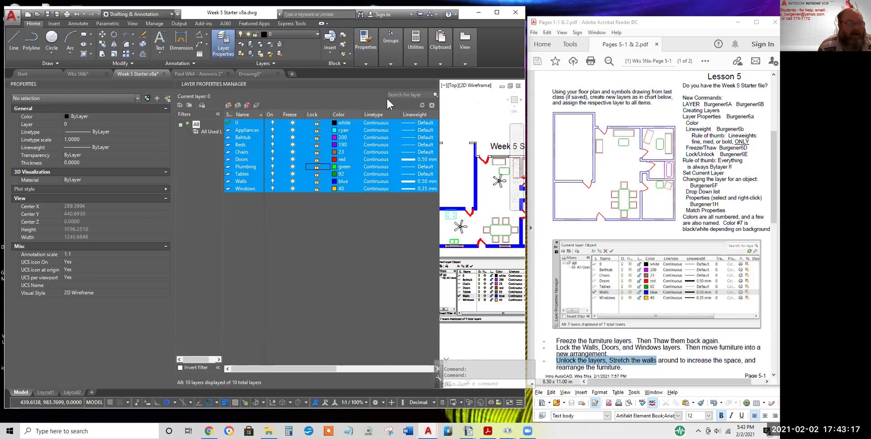
{"action": "left_click", "coordinate": [433, 84]}
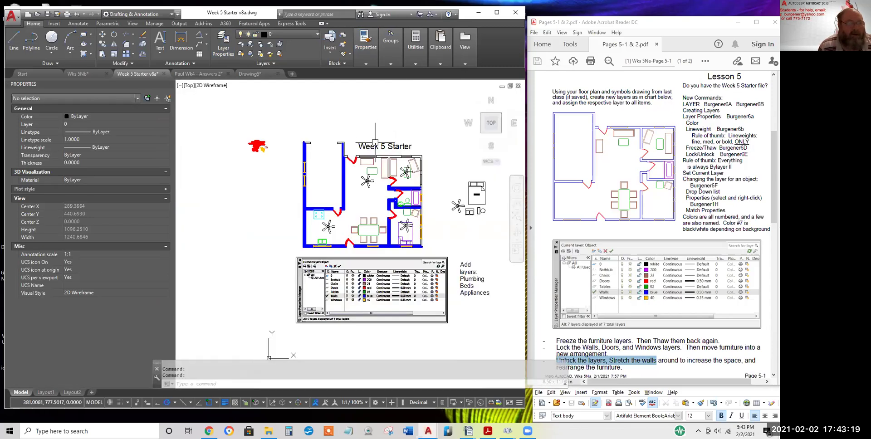
Stretch the two right-hand bedrooms and the bathroom, with walls and contents, 36 units to the right, excluding the living room's upright sofa
{"action": "left_click", "coordinate": [102, 52]}
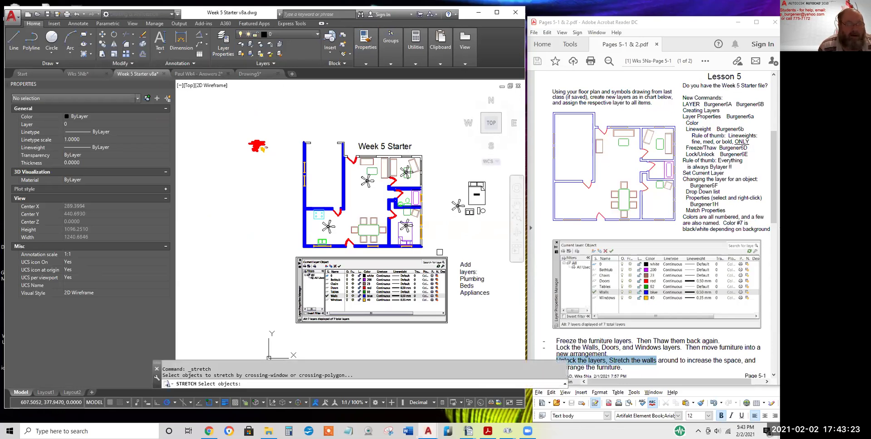
{"action": "left_click", "coordinate": [438, 252]}
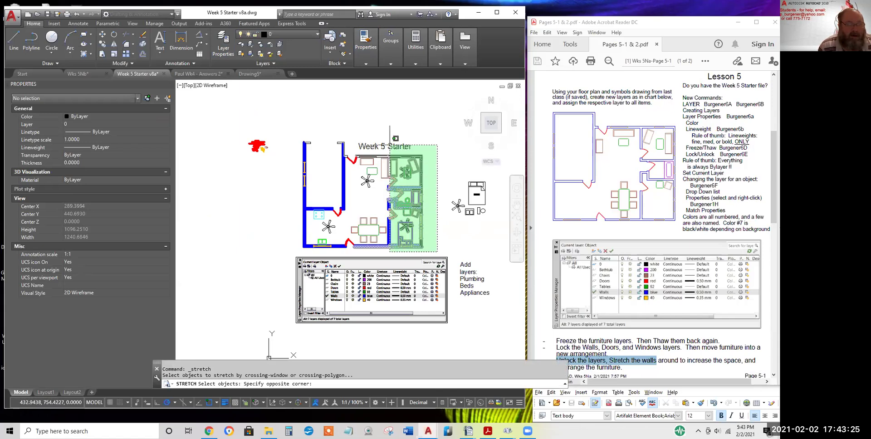
{"action": "scroll", "coordinate": [386, 142], "scroll_direction": "up", "scroll_amount": 2}
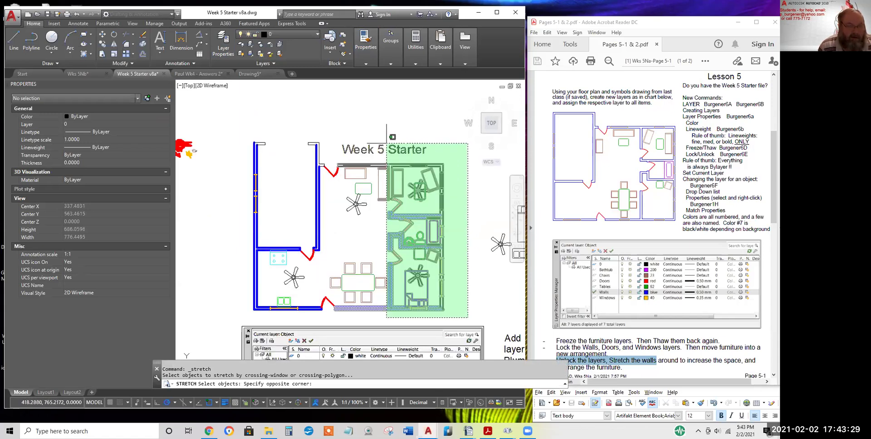
{"action": "left_click", "coordinate": [387, 144]}
{"action": "scroll", "coordinate": [388, 188], "scroll_direction": "up", "scroll_amount": 4}
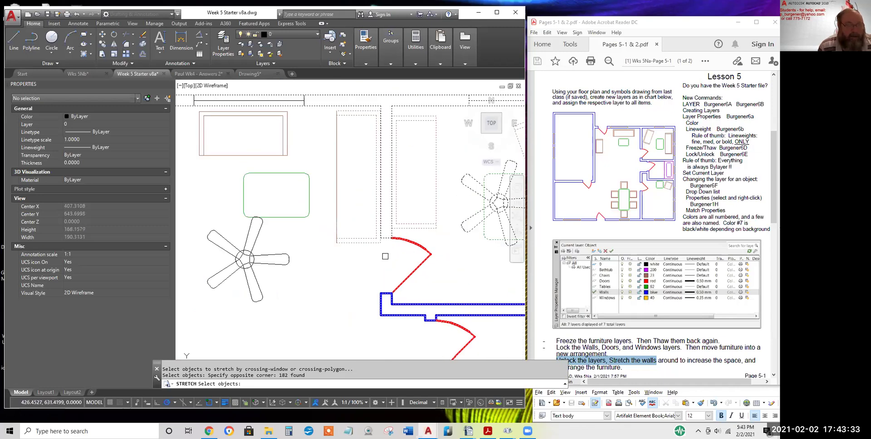
{"action": "left_click", "coordinate": [391, 246]}
{"action": "left_click", "coordinate": [362, 243], "text": "shift"}
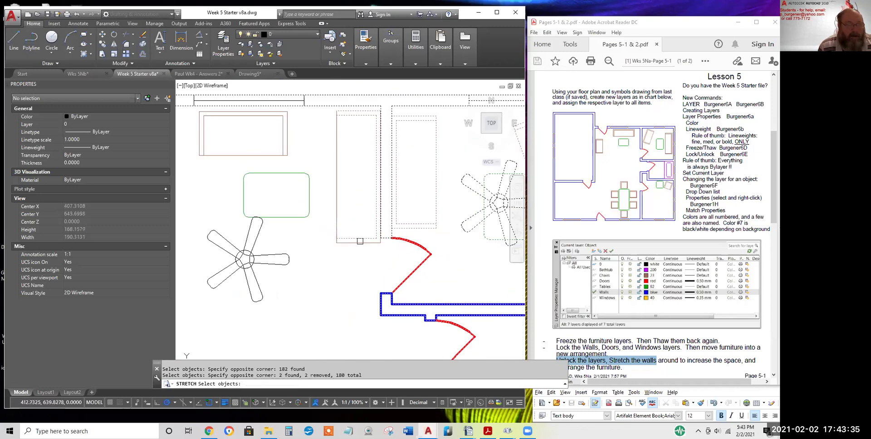
{"action": "left_click", "coordinate": [382, 223], "text": "shift"}
{"action": "left_click", "coordinate": [375, 226], "text": "shift"}
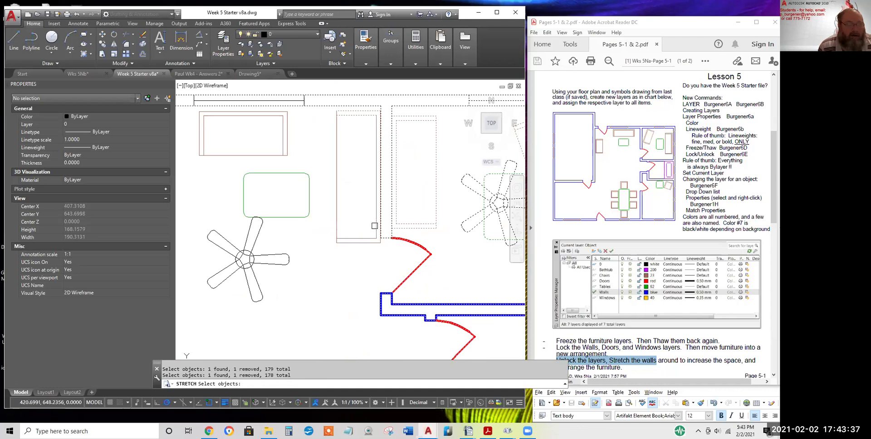
{"action": "left_click", "coordinate": [369, 129], "text": "shift"}
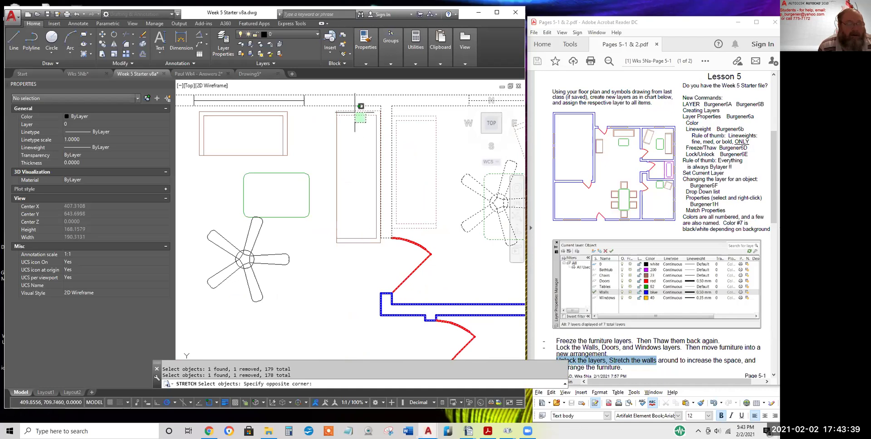
{"action": "left_click", "coordinate": [351, 109], "text": "shift"}
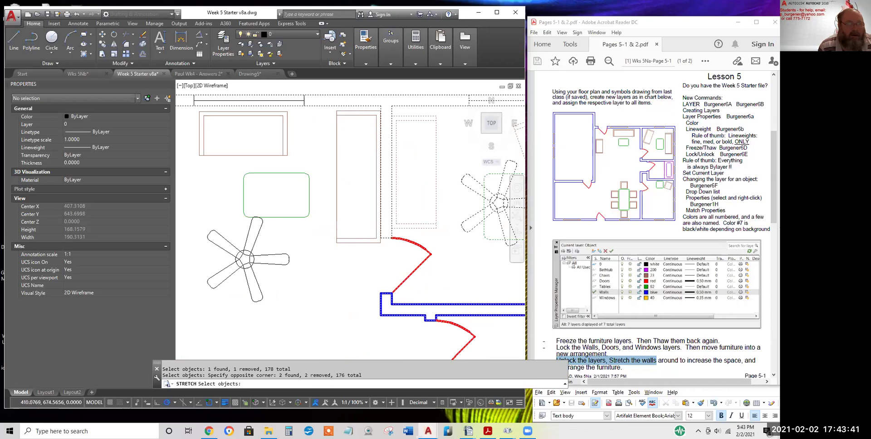
{"action": "scroll", "coordinate": [357, 174], "scroll_direction": "down", "scroll_amount": 6}
{"action": "key", "text": "Return"}
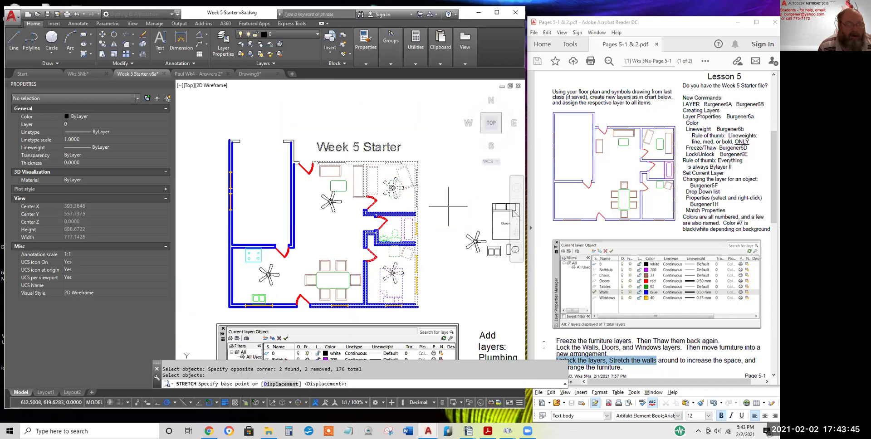
{"action": "left_click", "coordinate": [445, 206]}
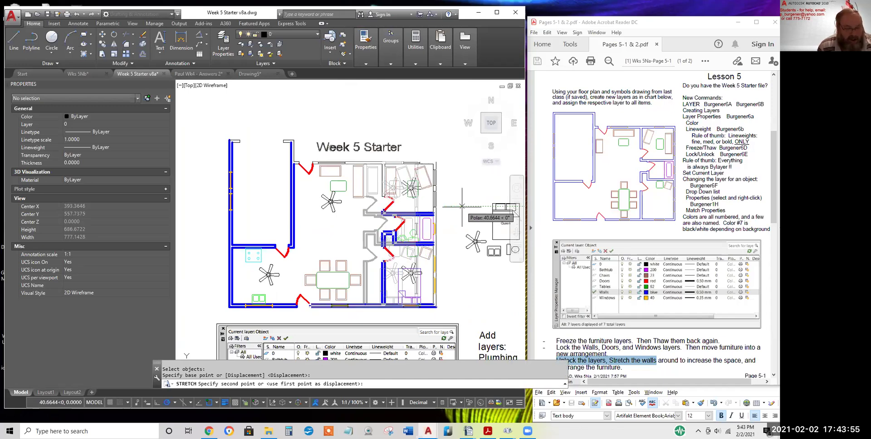
{"action": "type", "text": "3"}
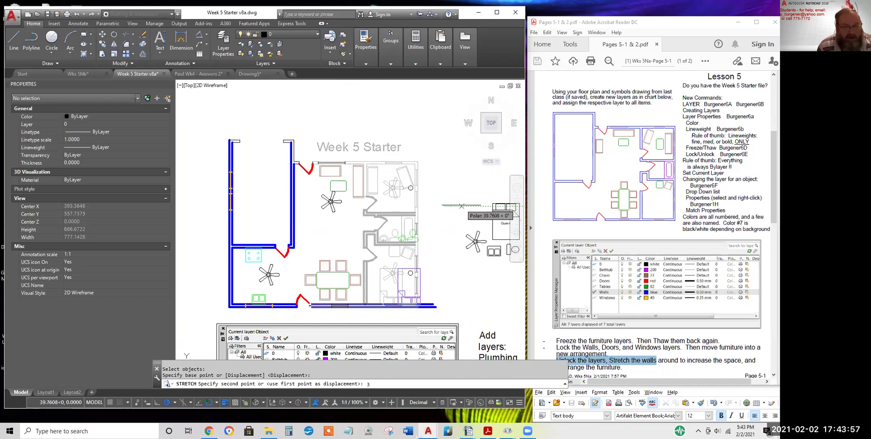
{"action": "type", "text": "6"}
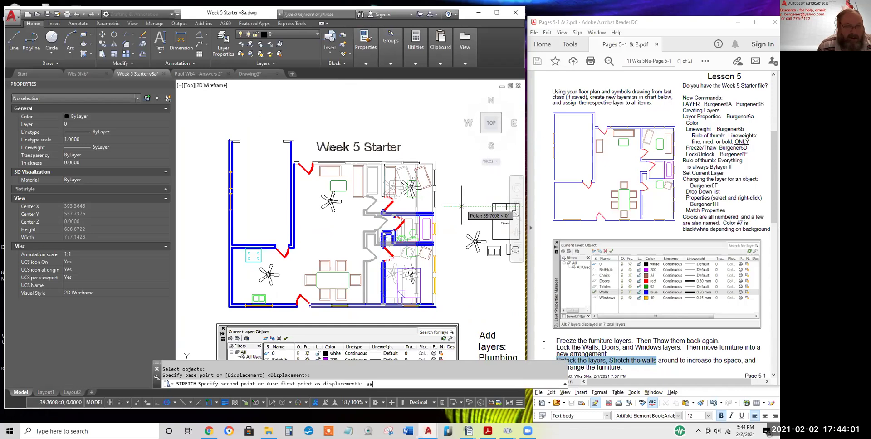
{"action": "key", "text": "Return"}
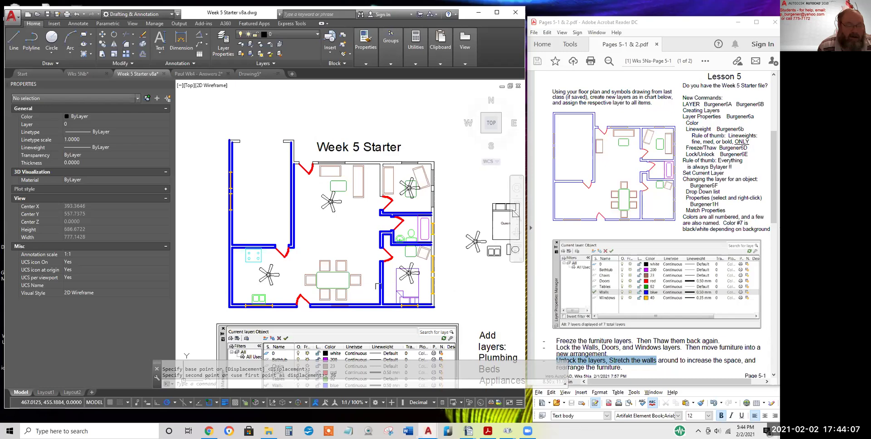
Stretch the lower right bedroom's left wall, together with its door, 24 units to the left
{"action": "scroll", "coordinate": [389, 292], "scroll_direction": "up", "scroll_amount": 3}
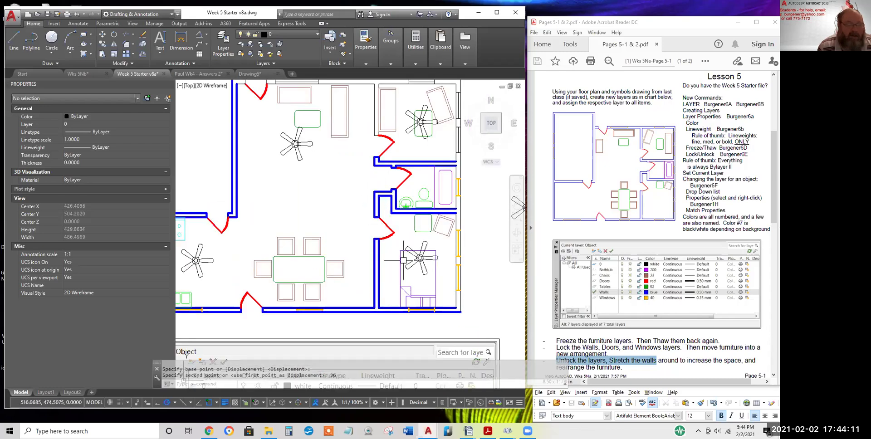
{"action": "left_click", "coordinate": [102, 54]}
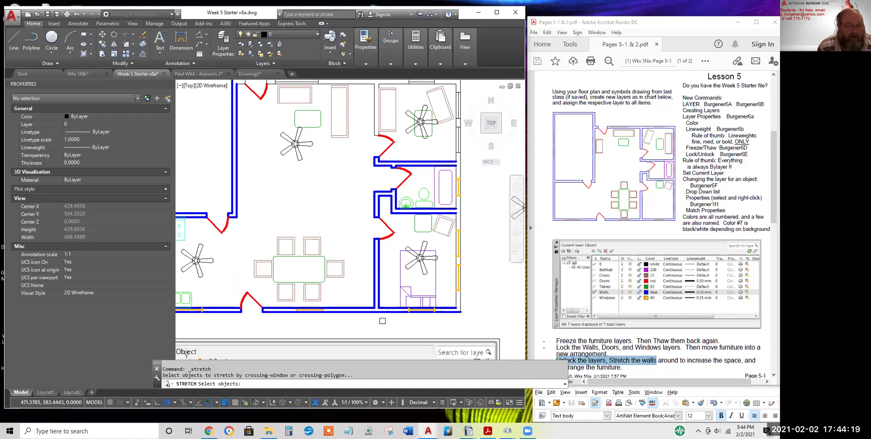
{"action": "mouse_move", "coordinate": [383, 321]}
{"action": "left_mouse_down"}
{"action": "mouse_move", "coordinate": [381, 241]}
{"action": "mouse_move", "coordinate": [390, 283]}
{"action": "left_mouse_up"}
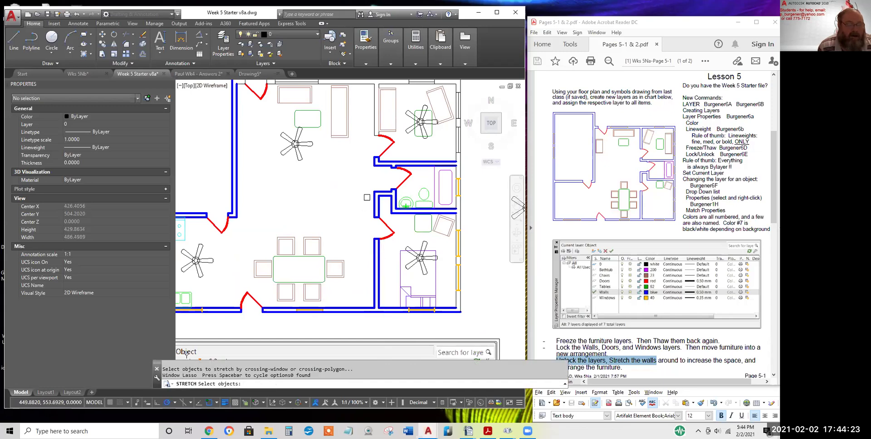
{"action": "mouse_move", "coordinate": [360, 184]}
{"action": "left_mouse_down"}
{"action": "mouse_move", "coordinate": [391, 167]}
{"action": "mouse_move", "coordinate": [402, 213]}
{"action": "mouse_move", "coordinate": [390, 221]}
{"action": "mouse_move", "coordinate": [382, 186]}
{"action": "mouse_move", "coordinate": [362, 189]}
{"action": "mouse_move", "coordinate": [368, 323]}
{"action": "mouse_move", "coordinate": [386, 326]}
{"action": "mouse_move", "coordinate": [403, 220]}
{"action": "mouse_move", "coordinate": [381, 191]}
{"action": "mouse_move", "coordinate": [385, 206]}
{"action": "left_mouse_up"}
{"action": "key", "text": "Return"}
{"action": "left_click", "coordinate": [350, 200]}
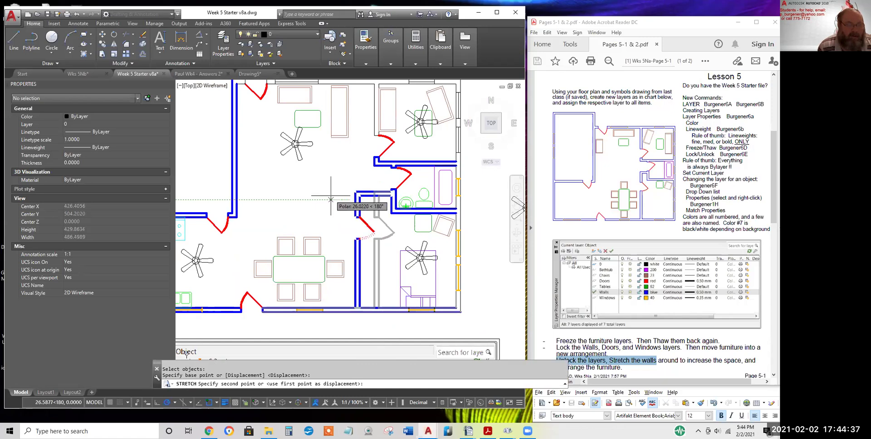
{"action": "type", "text": "24"}
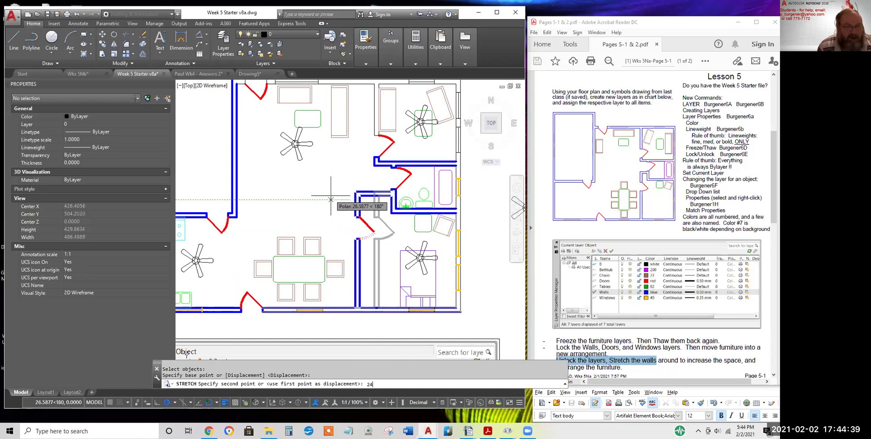
{"action": "key", "text": "Return"}
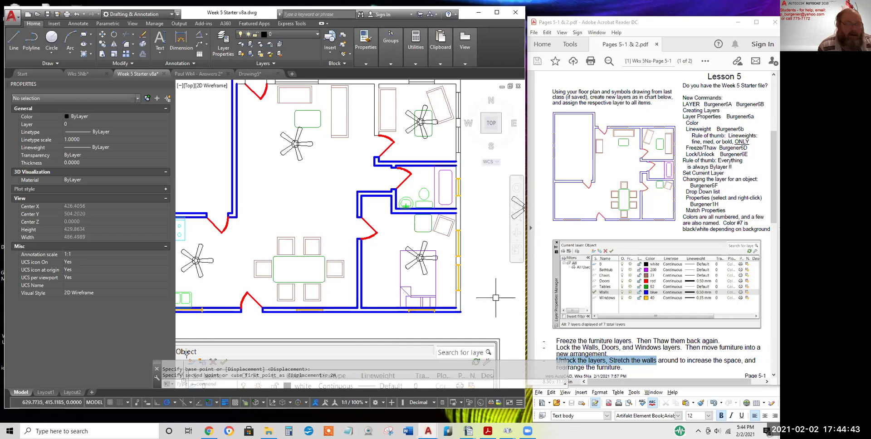
Stretch the floor plan's far left exterior wall 96 units to the left
{"action": "scroll", "coordinate": [497, 297], "scroll_direction": "down", "scroll_amount": 2}
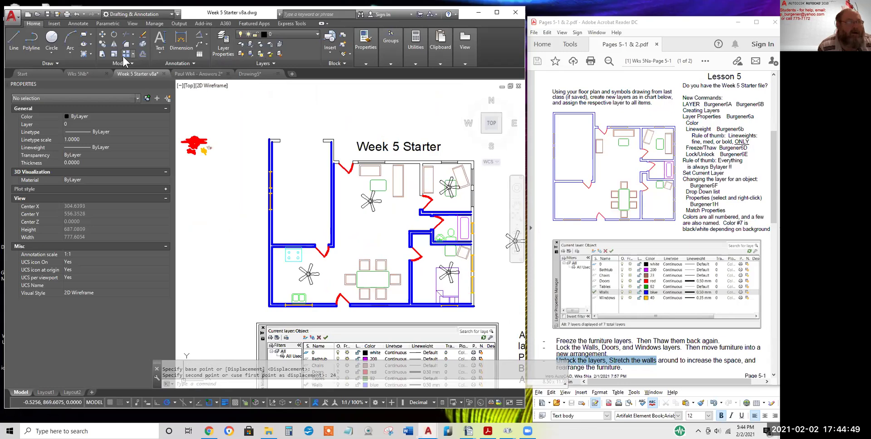
{"action": "left_click", "coordinate": [103, 54]}
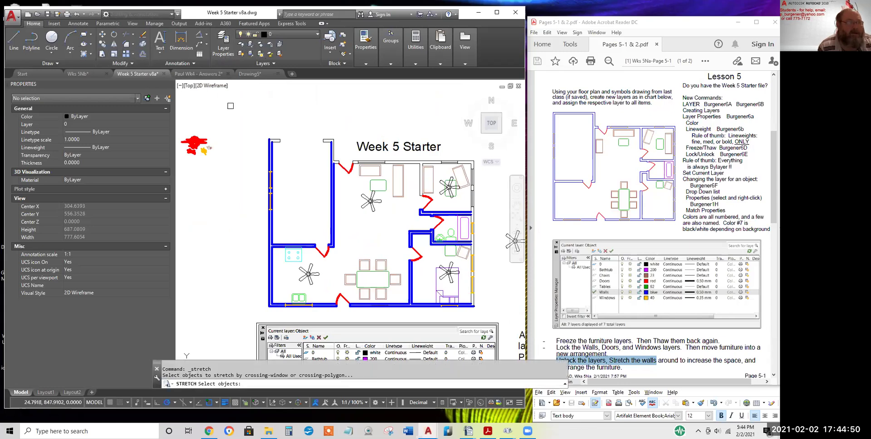
{"action": "left_click", "coordinate": [283, 130]}
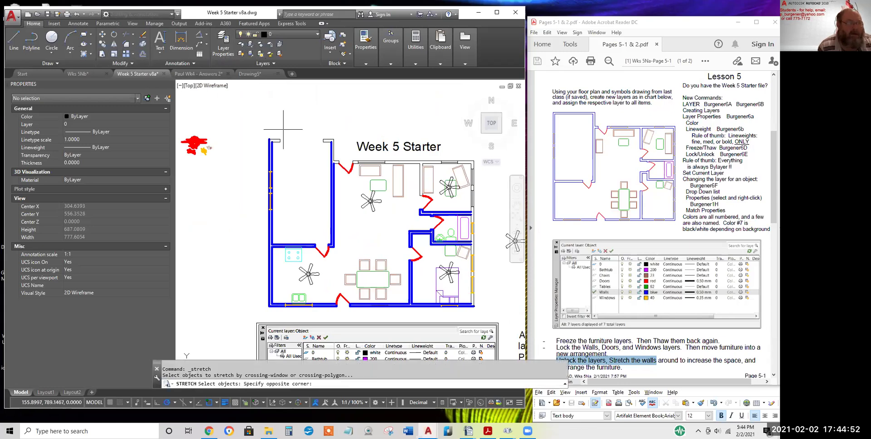
{"action": "left_click", "coordinate": [254, 323]}
{"action": "key", "text": "Return"}
{"action": "left_click", "coordinate": [235, 231]}
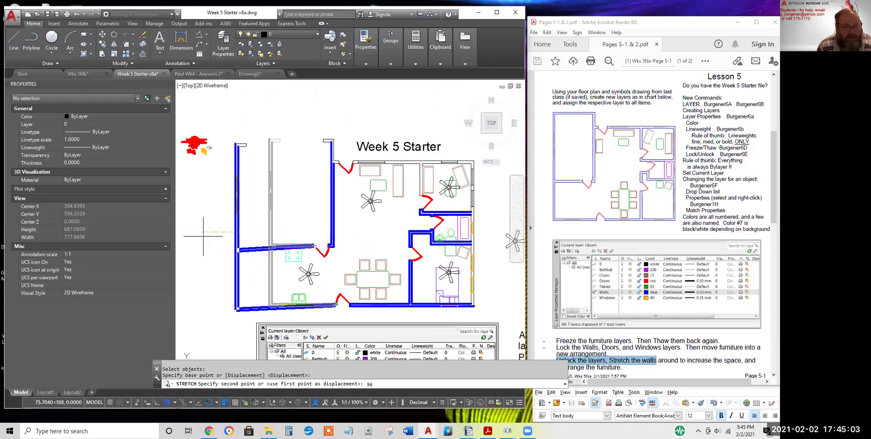
{"action": "key", "text": "Return"}
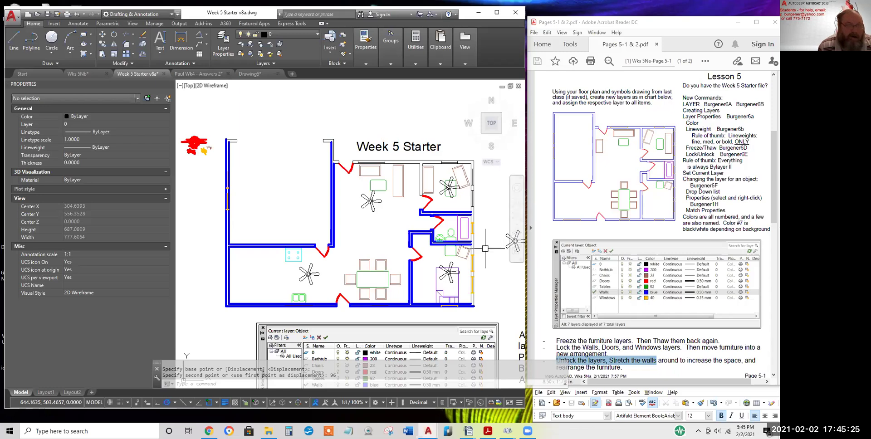
Assign the wall-end lines at the upper left room's opening and the entry door, plus the living room's upper wall lines, to the Walls layer
{"action": "left_click", "coordinate": [323, 142]}
{"action": "left_click", "coordinate": [340, 174]}
{"action": "left_click", "coordinate": [214, 130]}
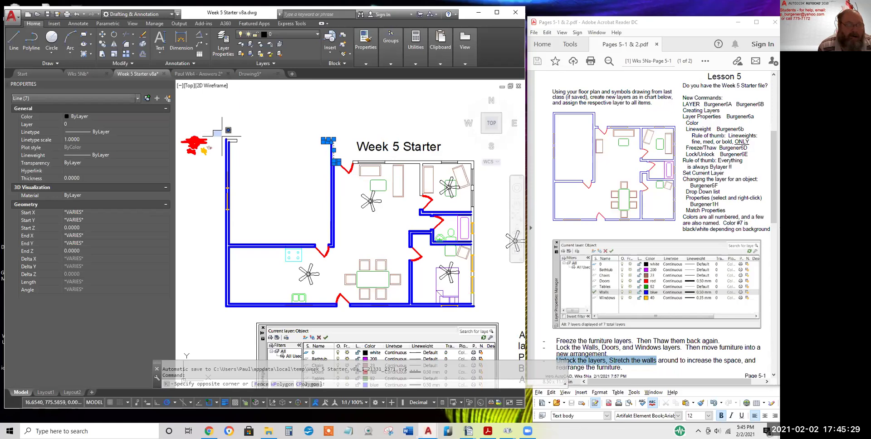
{"action": "left_click", "coordinate": [239, 153]}
{"action": "scroll", "coordinate": [334, 165], "scroll_direction": "up", "scroll_amount": 2}
{"action": "scroll", "coordinate": [335, 165], "scroll_direction": "up", "scroll_amount": 1}
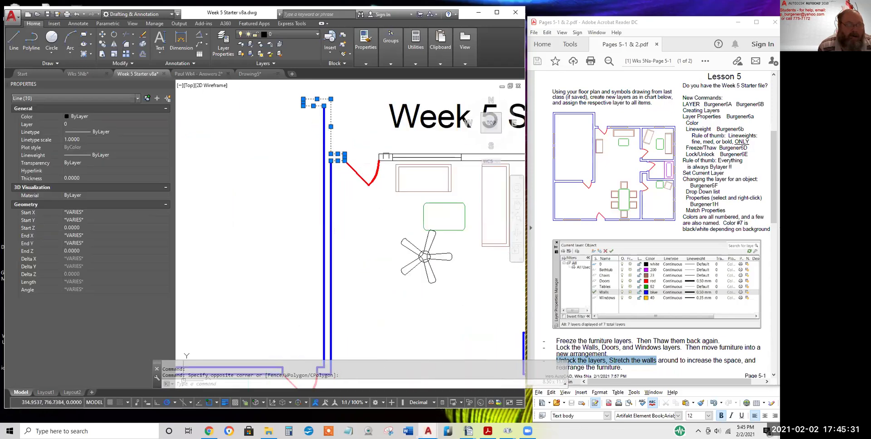
{"action": "left_click", "coordinate": [382, 152]}
{"action": "scroll", "coordinate": [383, 154], "scroll_direction": "up", "scroll_amount": 4}
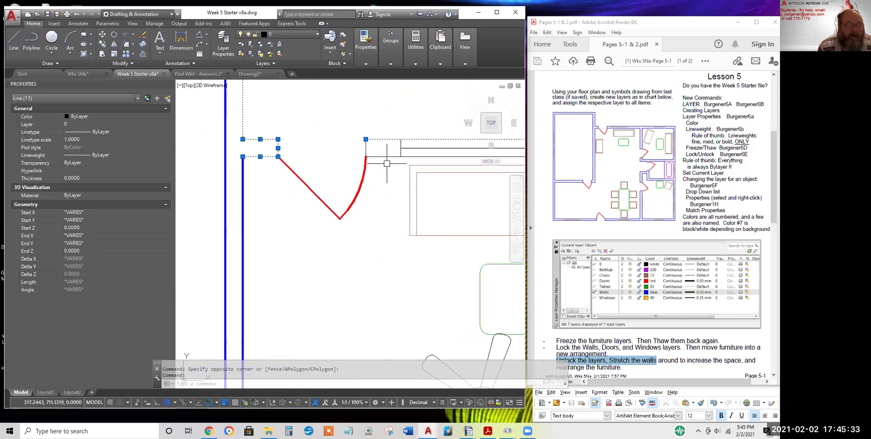
{"action": "left_click", "coordinate": [383, 153]}
{"action": "left_click", "coordinate": [353, 135]}
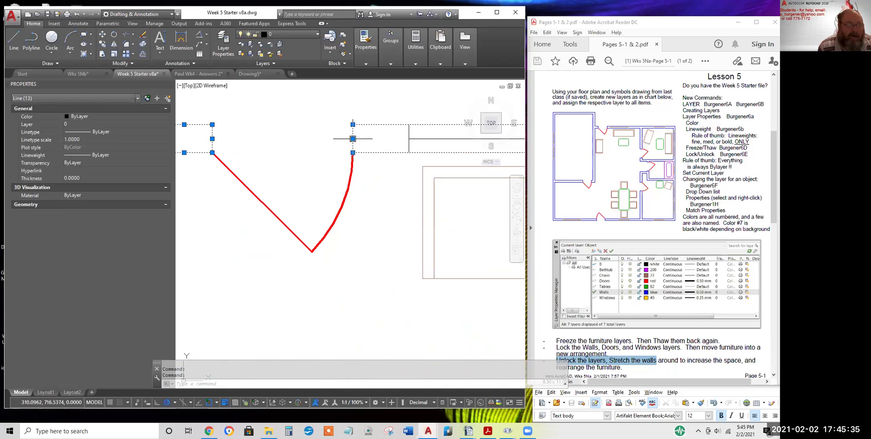
{"action": "scroll", "coordinate": [389, 177], "scroll_direction": "down", "scroll_amount": 4}
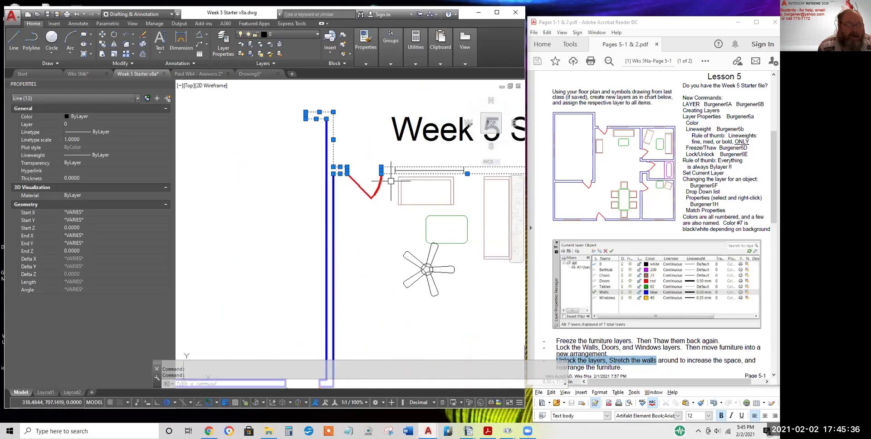
{"action": "left_click", "coordinate": [300, 33]}
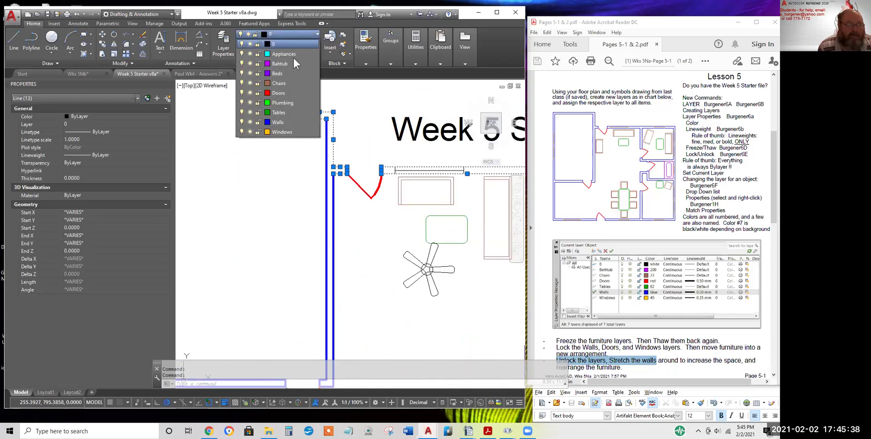
{"action": "left_click", "coordinate": [277, 122]}
{"action": "scroll", "coordinate": [363, 177], "scroll_direction": "down", "scroll_amount": 2}
{"action": "middle_click_drag", "start_coordinate": [489, 179], "coordinate": [407, 179]}
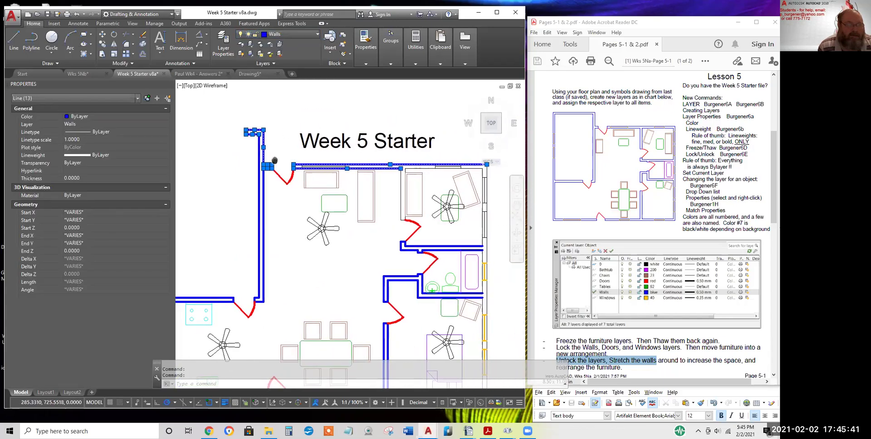
{"action": "scroll", "coordinate": [407, 179], "scroll_direction": "up", "scroll_amount": 3}
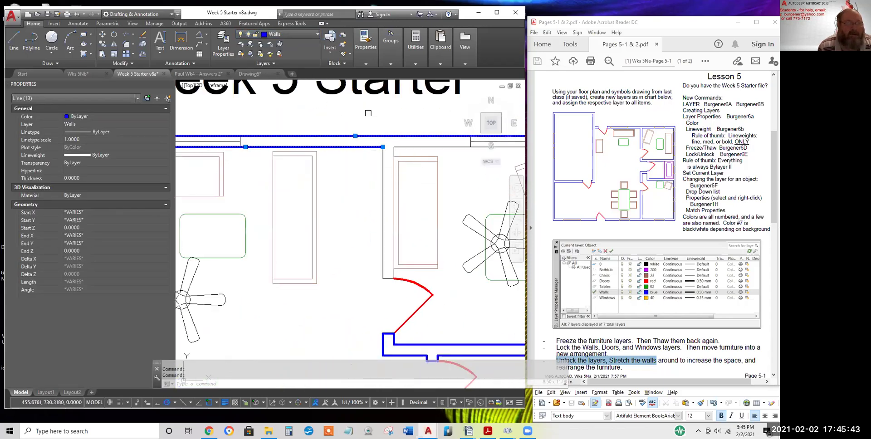
{"action": "key", "text": "Escape"}
{"action": "left_click", "coordinate": [278, 51]}
{"action": "left_click", "coordinate": [334, 135]}
{"action": "left_click", "coordinate": [382, 173]}
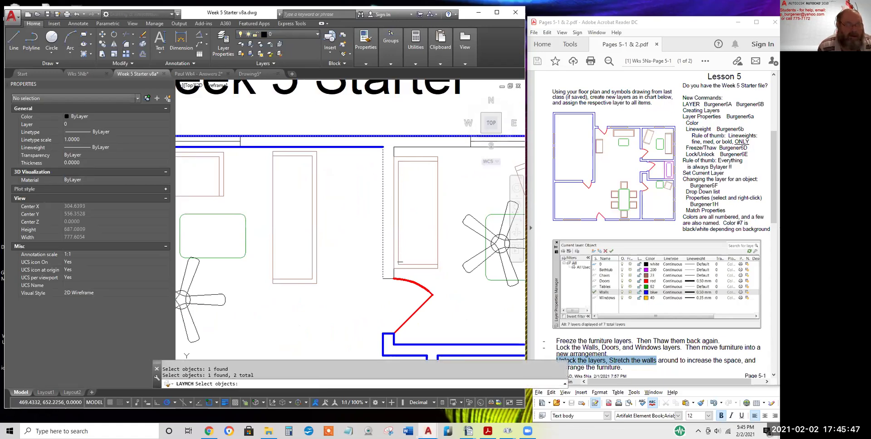
{"action": "left_click", "coordinate": [395, 273]}
{"action": "left_click", "coordinate": [440, 147]}
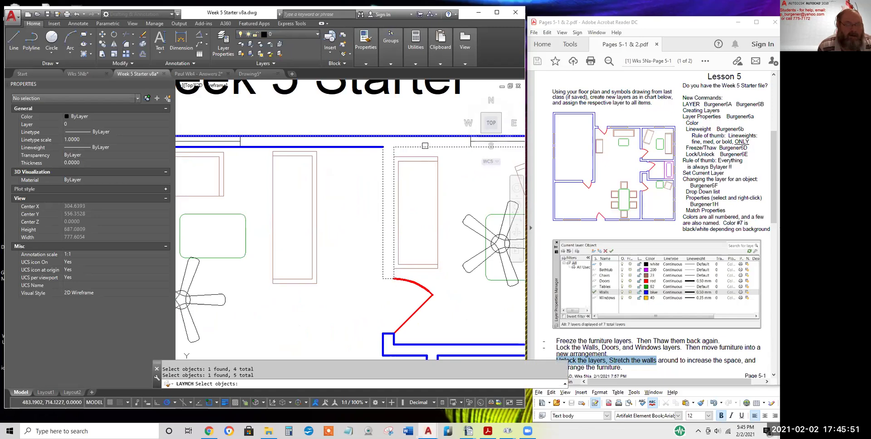
{"action": "key", "text": "Return"}
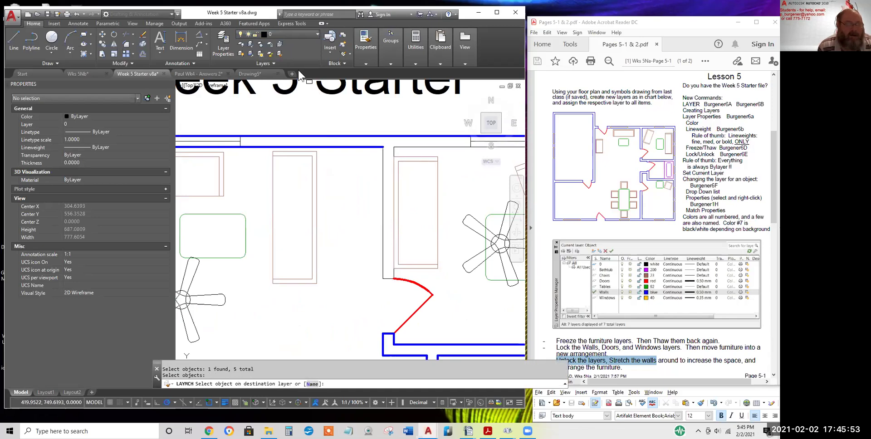
{"action": "left_click", "coordinate": [279, 53]}
{"action": "left_click", "coordinate": [361, 136]}
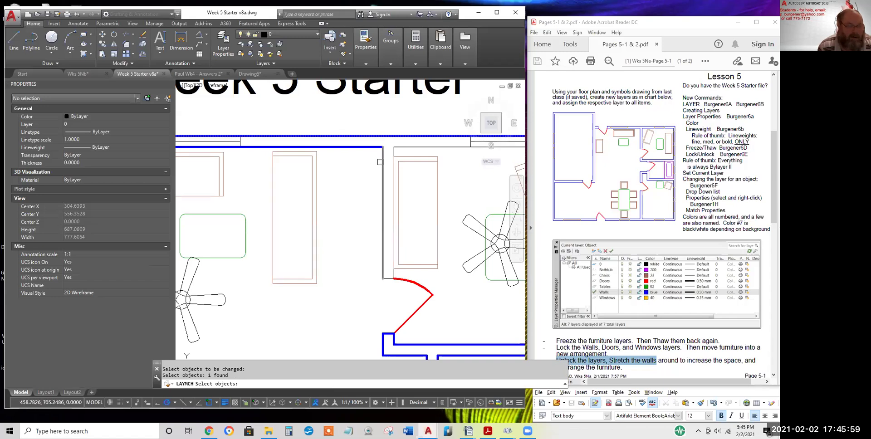
{"action": "left_click", "coordinate": [383, 167]}
{"action": "left_click", "coordinate": [279, 52]}
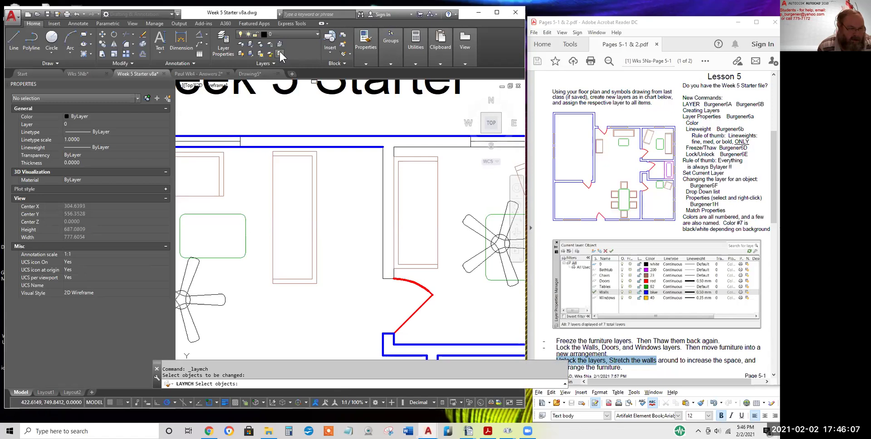
{"action": "right_click", "coordinate": [323, 134]}
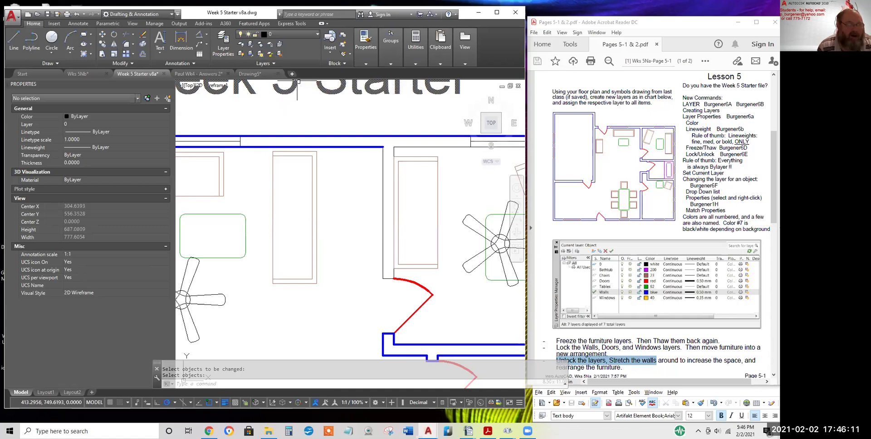
{"action": "scroll", "coordinate": [397, 137], "scroll_direction": "up", "scroll_amount": 6}
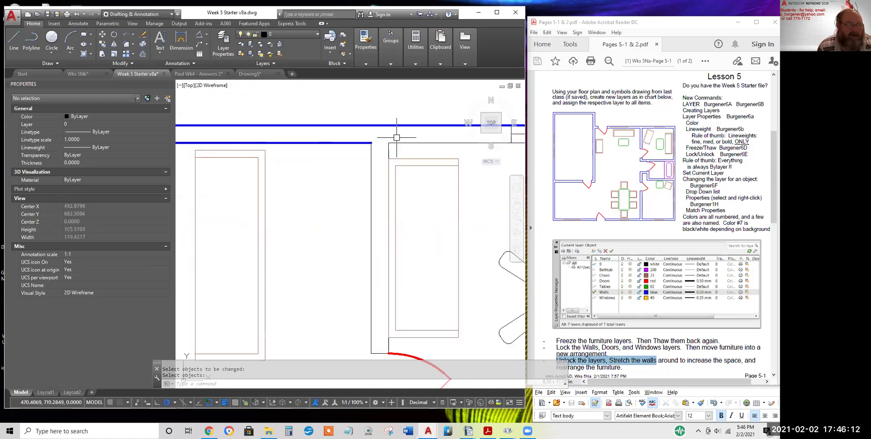
{"action": "left_click", "coordinate": [369, 58]}
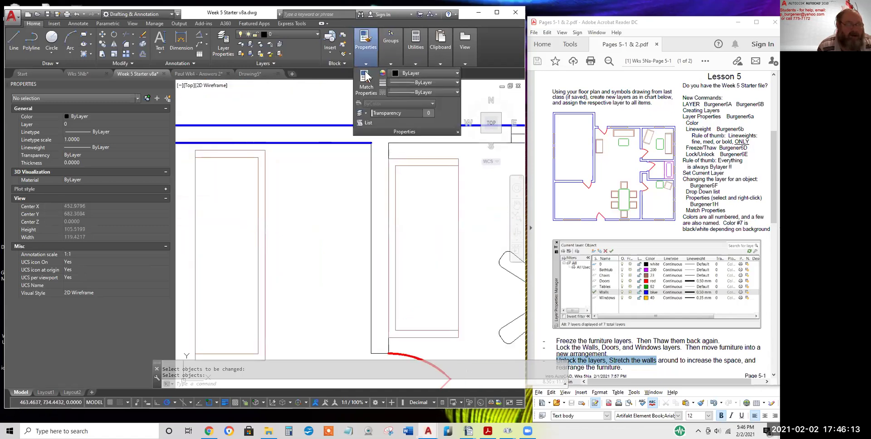
{"action": "left_click", "coordinate": [323, 89]}
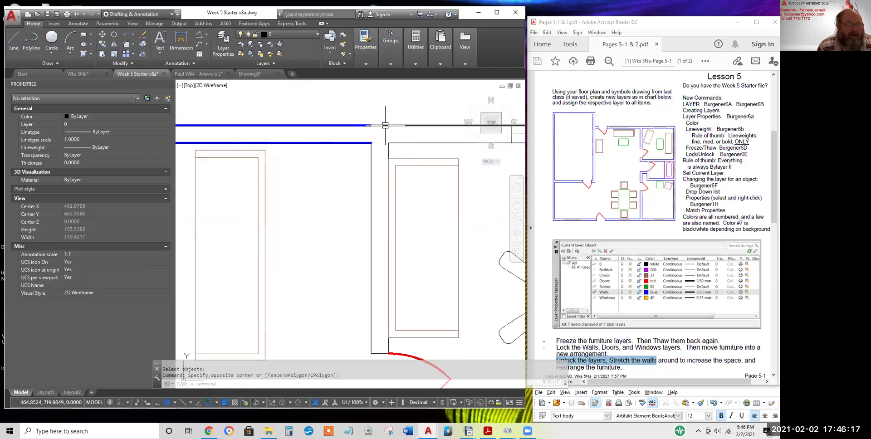
{"action": "left_click", "coordinate": [397, 152]}
{"action": "left_click", "coordinate": [385, 140]}
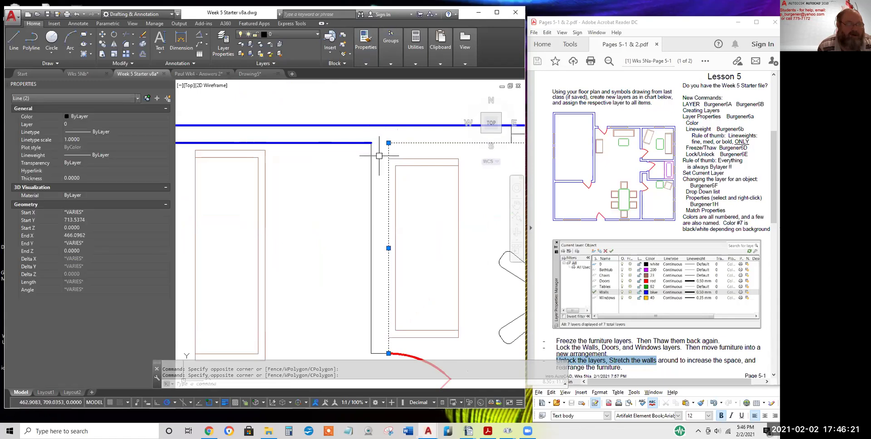
{"action": "left_click", "coordinate": [371, 152]}
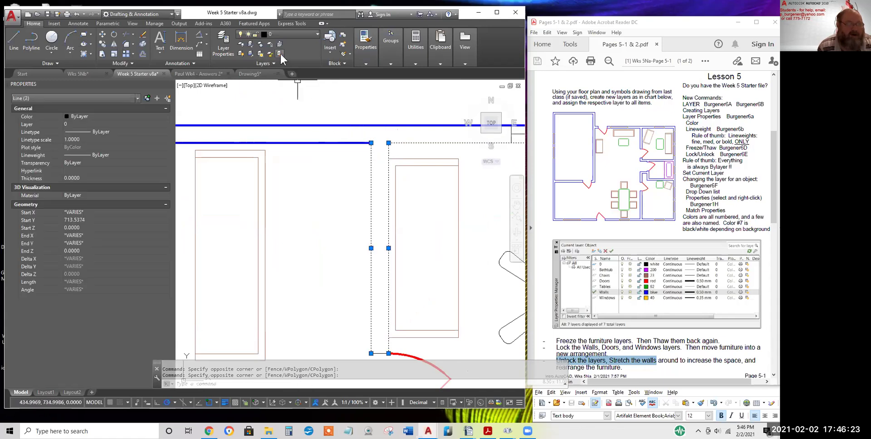
{"action": "key", "text": "Escape"}
{"action": "key", "text": "Escape"}
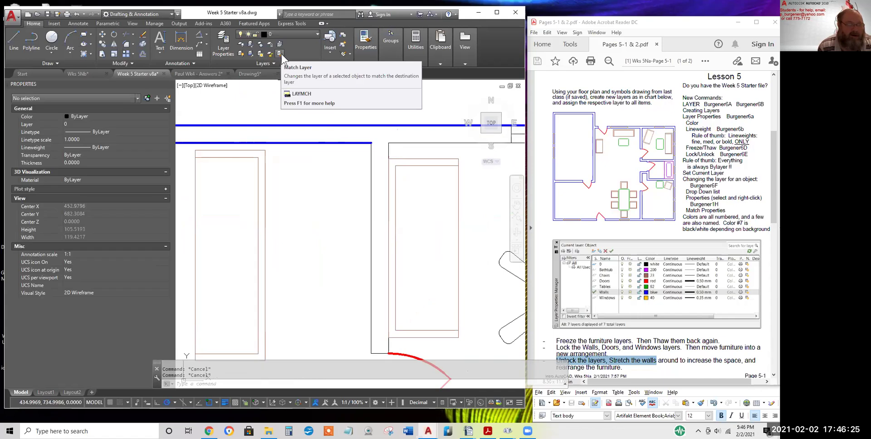
Match the unassigned wall lines between the living room and upper right bedroom to the Walls layer, using the living room's upper wall line as destination
{"action": "left_click", "coordinate": [279, 54]}
{"action": "left_click", "coordinate": [396, 133]}
{"action": "left_click", "coordinate": [385, 150]}
{"action": "left_click", "coordinate": [380, 160]}
{"action": "left_click", "coordinate": [367, 153]}
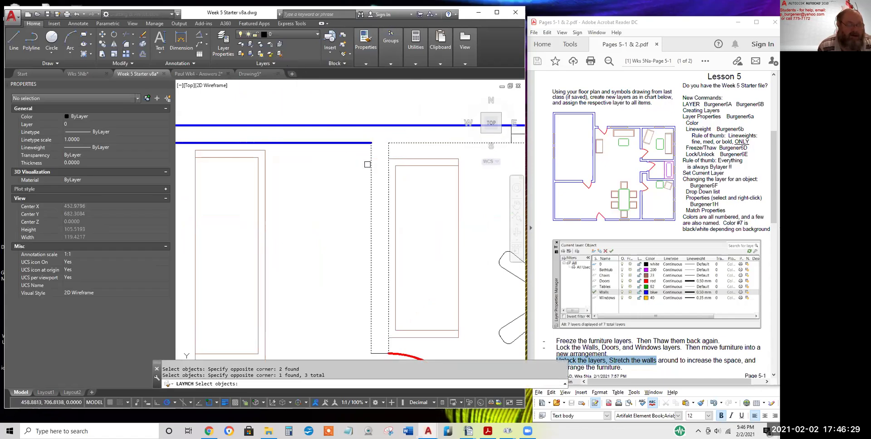
{"action": "key", "text": "Return"}
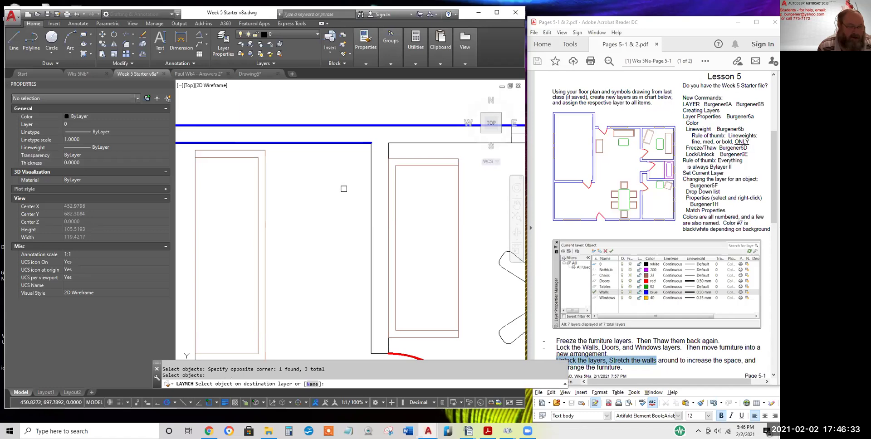
{"action": "left_click", "coordinate": [337, 144]}
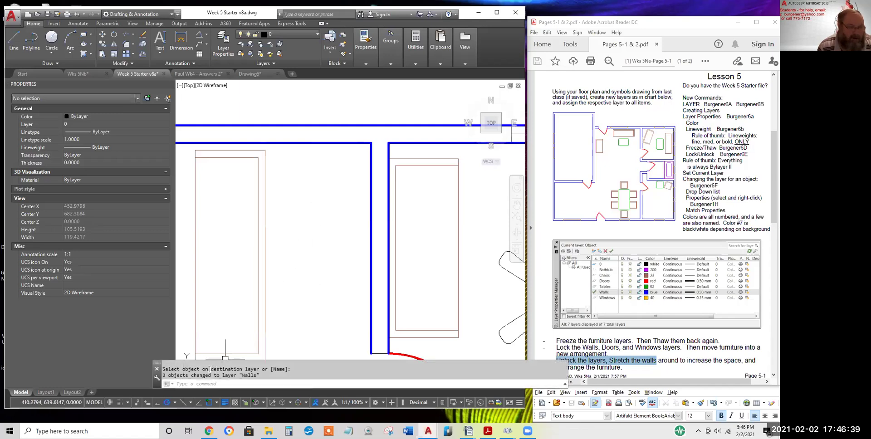
{"action": "key", "text": "Escape"}
Assign the remaining wall-end line at the upper right bedroom's door and the right exterior wall lines to the Walls layer
{"action": "scroll", "coordinate": [326, 218], "scroll_direction": "down", "scroll_amount": 4}
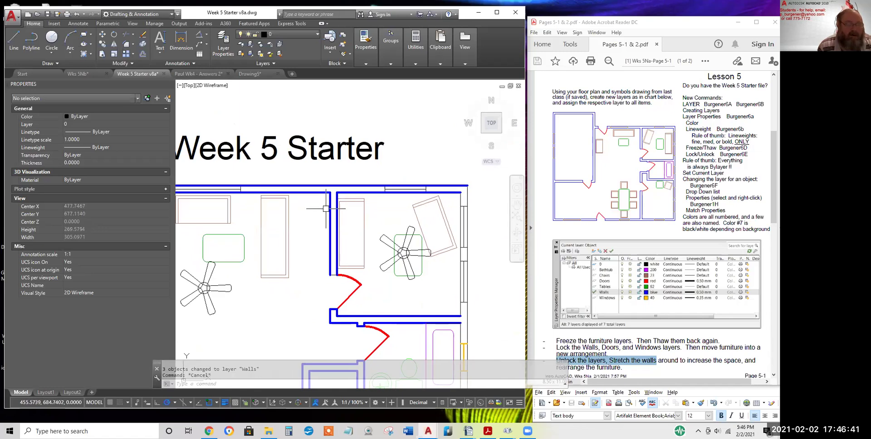
{"action": "left_click", "coordinate": [324, 271]}
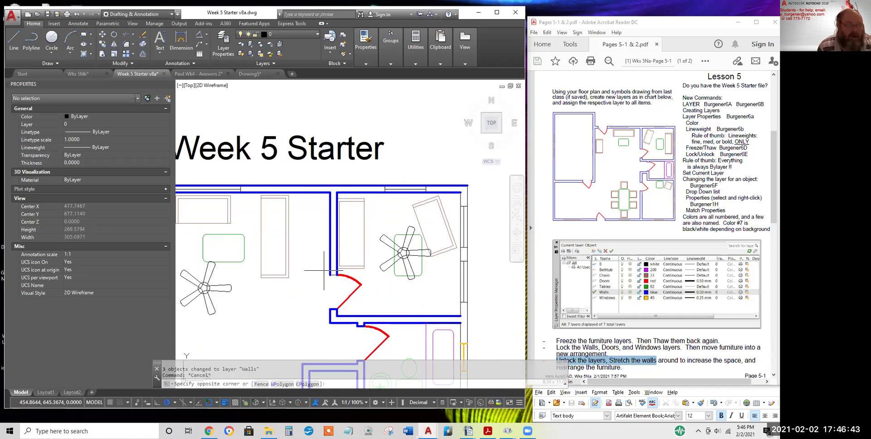
{"action": "left_click", "coordinate": [341, 278]}
{"action": "left_click", "coordinate": [472, 197]}
{"action": "left_click", "coordinate": [458, 184]}
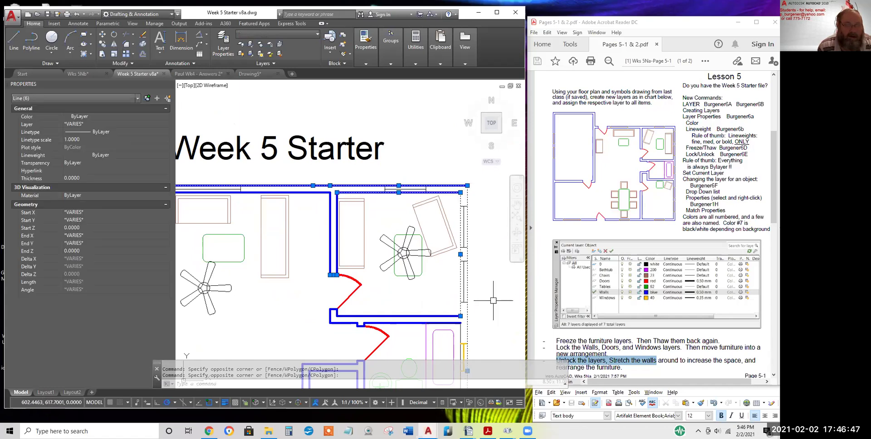
{"action": "middle_click_drag", "start_coordinate": [493, 301], "coordinate": [463, 199]}
{"action": "left_click", "coordinate": [452, 232]}
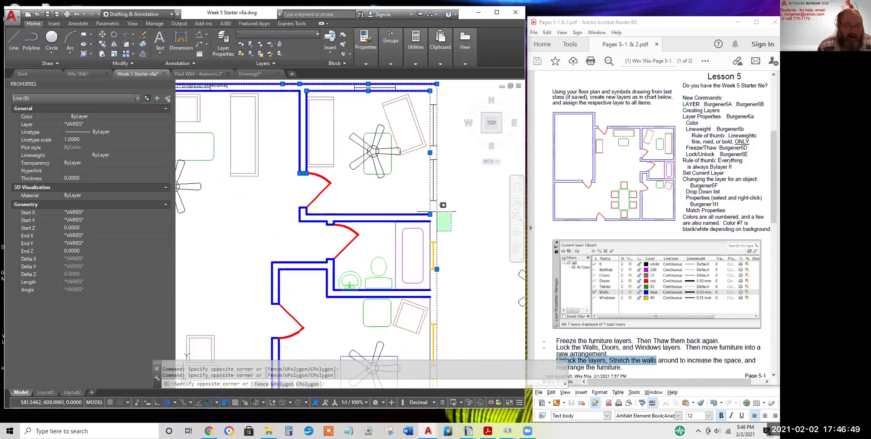
{"action": "left_click", "coordinate": [422, 272]}
{"action": "left_click", "coordinate": [433, 313]}
{"action": "middle_click_drag", "start_coordinate": [467, 291], "coordinate": [462, 198]}
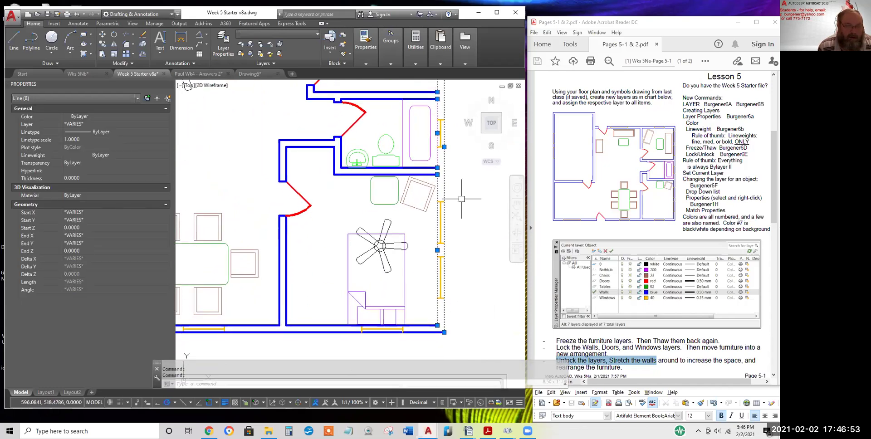
{"action": "scroll", "coordinate": [350, 224], "scroll_direction": "down", "scroll_amount": 3}
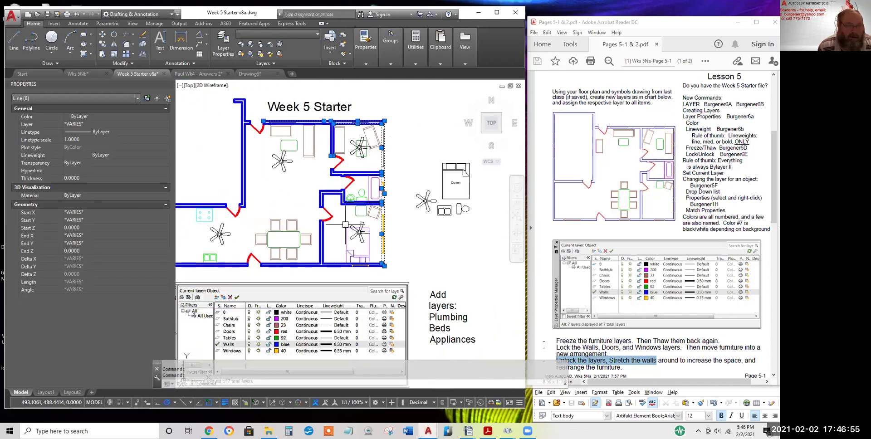
{"action": "middle_click_drag", "start_coordinate": [350, 224], "coordinate": [400, 248]}
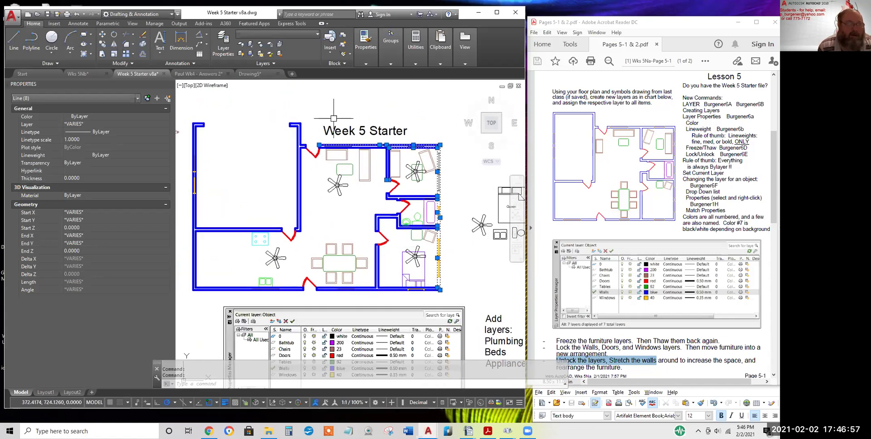
{"action": "left_click", "coordinate": [290, 34]}
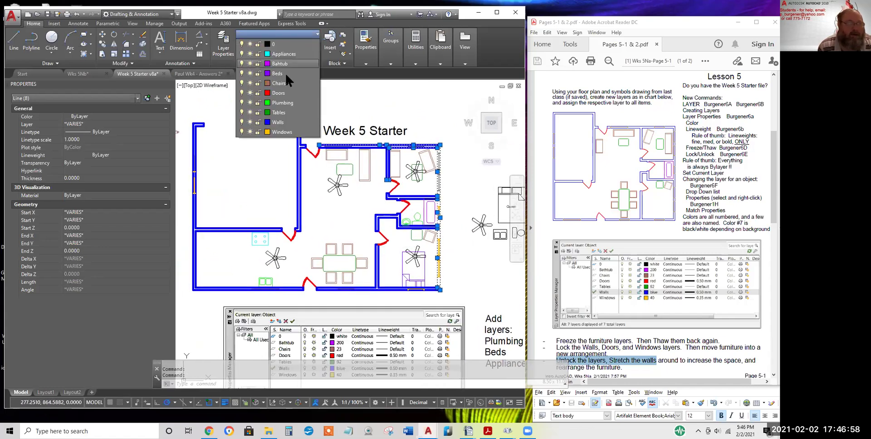
{"action": "left_click", "coordinate": [274, 122]}
{"action": "key", "text": "Escape"}
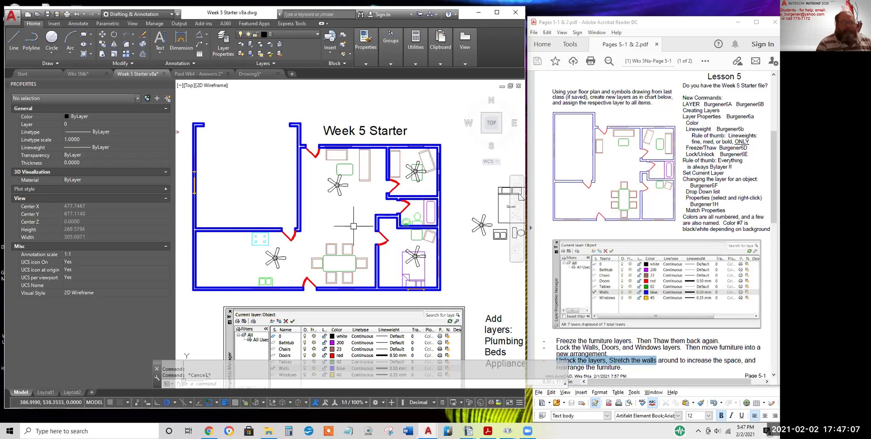
Draw a vertical line from the right jamb of the upper left room's door down past the bottom exterior wall
{"action": "scroll", "coordinate": [316, 291], "scroll_direction": "up", "scroll_amount": 5}
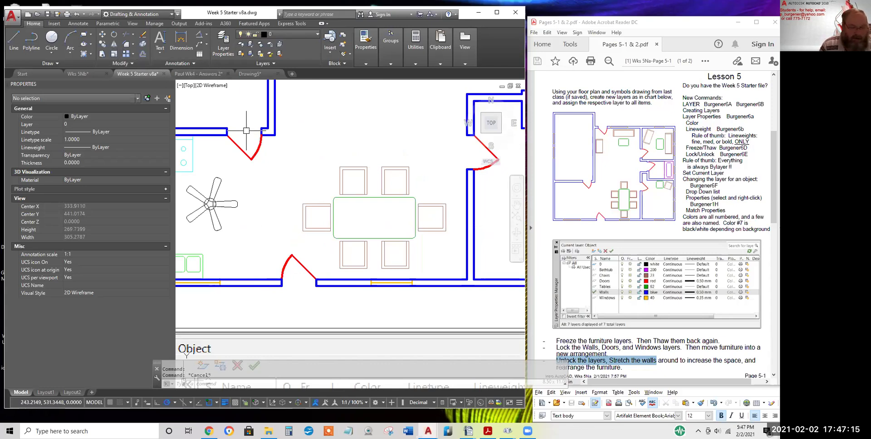
{"action": "type", "text": "l"}
{"action": "key", "text": "Return"}
{"action": "left_click", "coordinate": [261, 135]}
{"action": "left_click", "coordinate": [262, 313]}
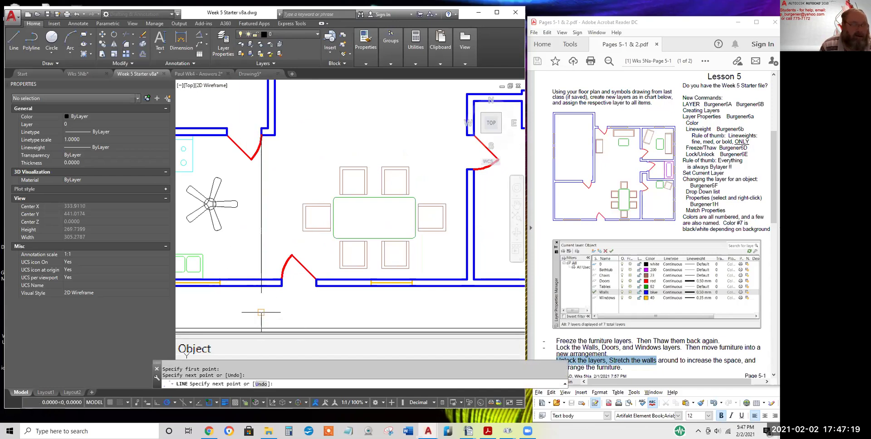
{"action": "key", "text": "Return"}
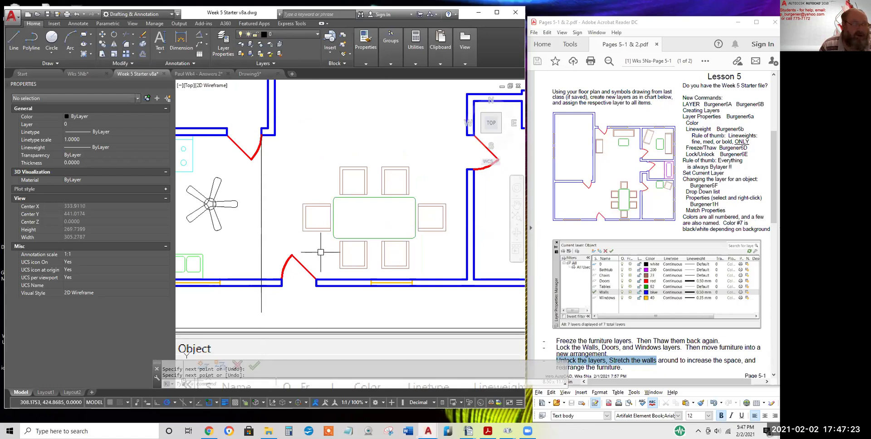
Stretch the entry door and its wall opening left until the right jamb meets the vertical guide line
{"action": "left_click", "coordinate": [102, 53]}
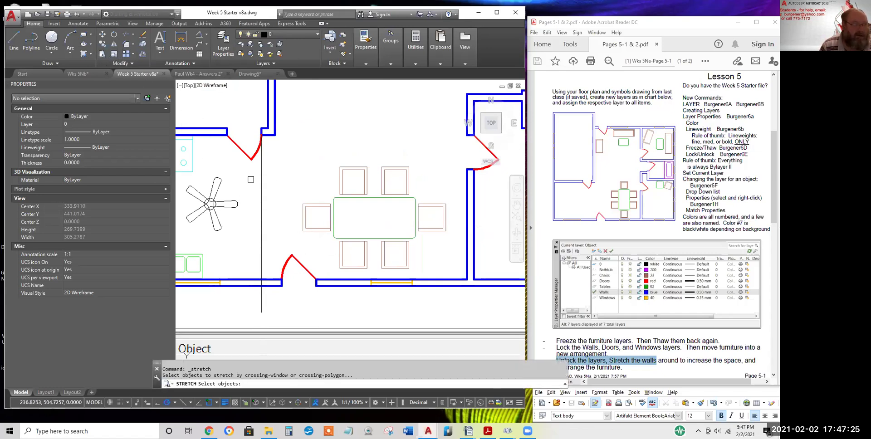
{"action": "left_click", "coordinate": [322, 242]}
{"action": "left_click", "coordinate": [275, 307]}
{"action": "key", "text": "Return"}
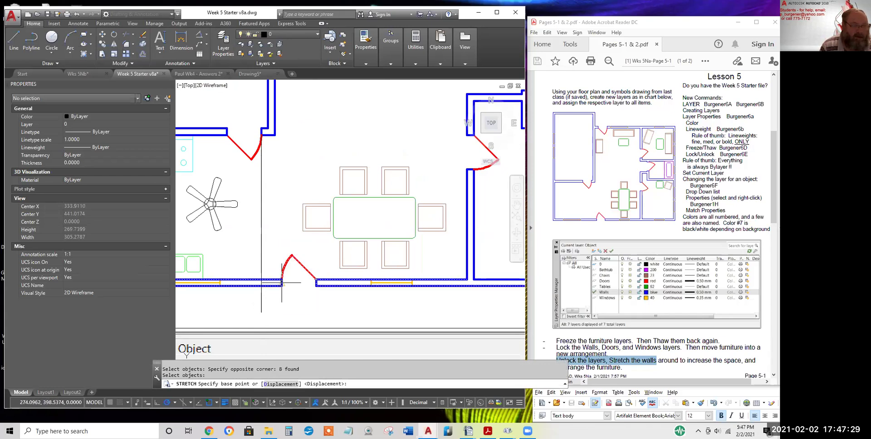
{"action": "left_click", "coordinate": [316, 280]}
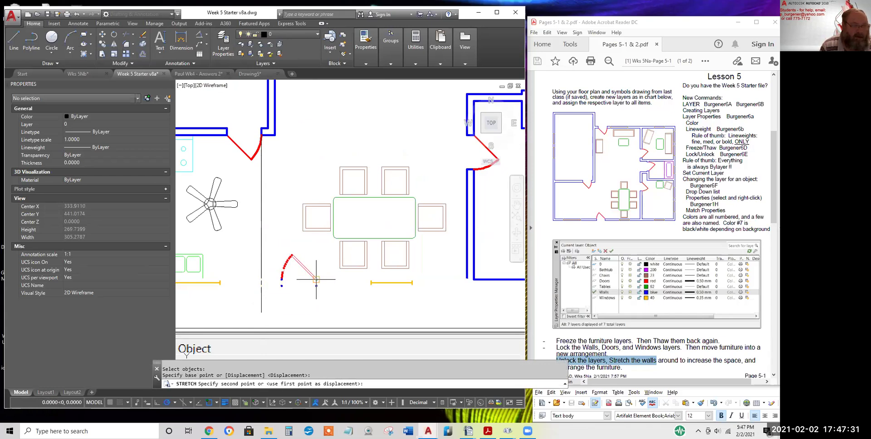
{"action": "key", "text": "Escape"}
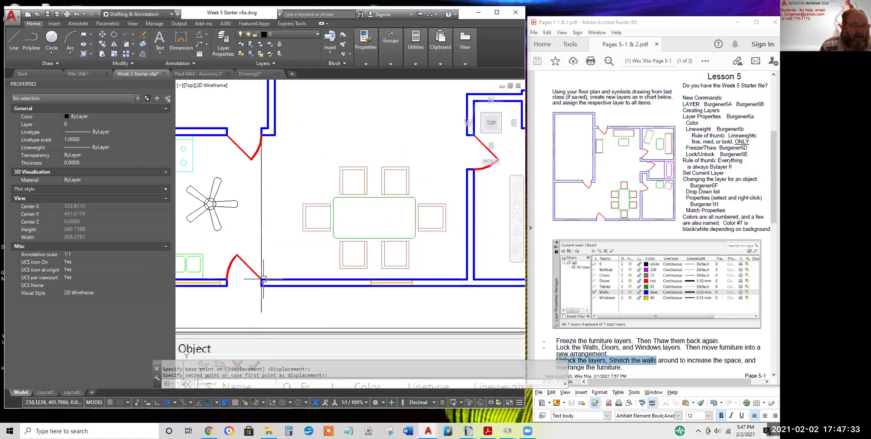
Erase the vertical guide line running between the upper left room's door and the entry door
{"action": "scroll", "coordinate": [272, 276], "scroll_direction": "down", "scroll_amount": 4}
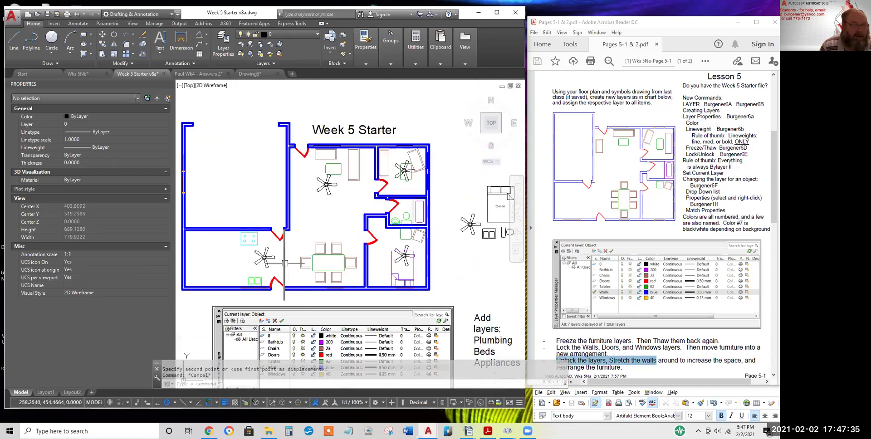
{"action": "left_click", "coordinate": [143, 31]}
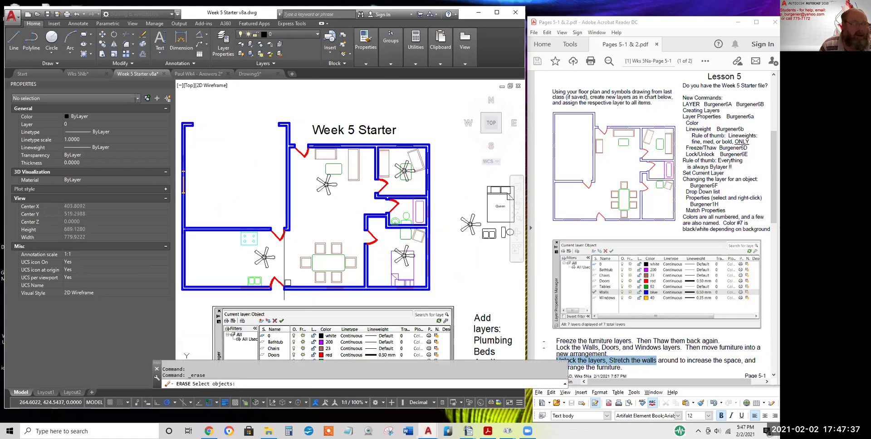
{"action": "left_click", "coordinate": [285, 270]}
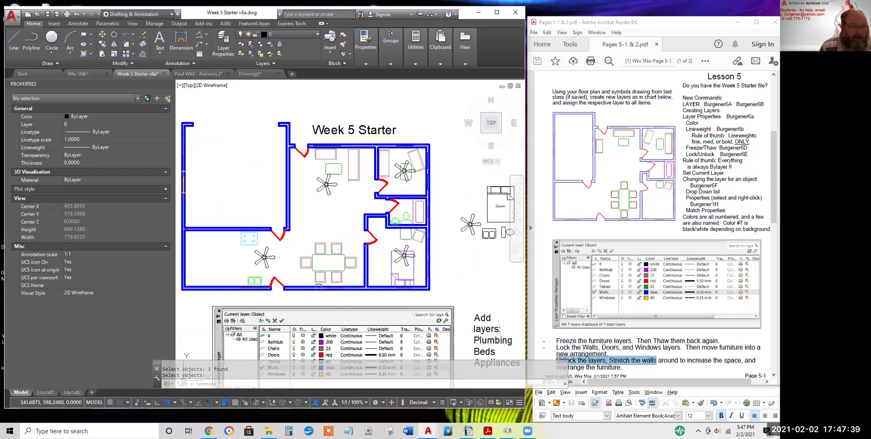
{"action": "scroll", "coordinate": [318, 295], "scroll_direction": "up", "scroll_amount": 3}
{"action": "scroll", "coordinate": [272, 291], "scroll_direction": "down", "scroll_amount": 3}
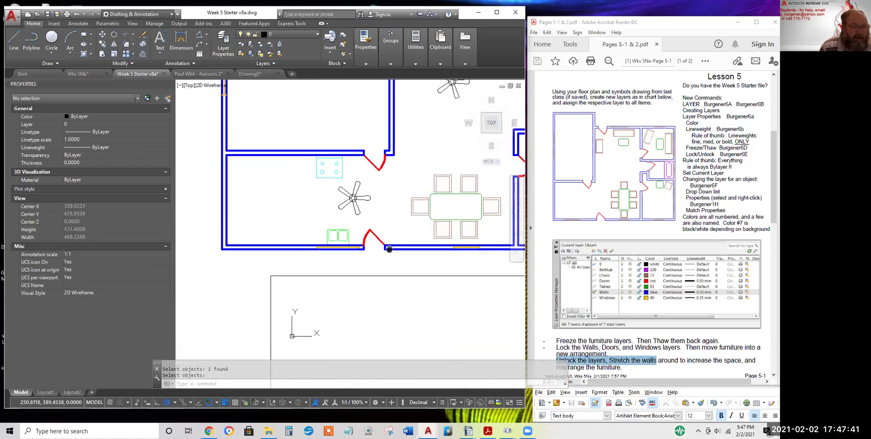
Stretch the kitchen sink and the window behind it horizontally left along the bottom exterior wall
{"action": "scroll", "coordinate": [359, 228], "scroll_direction": "up", "scroll_amount": 5}
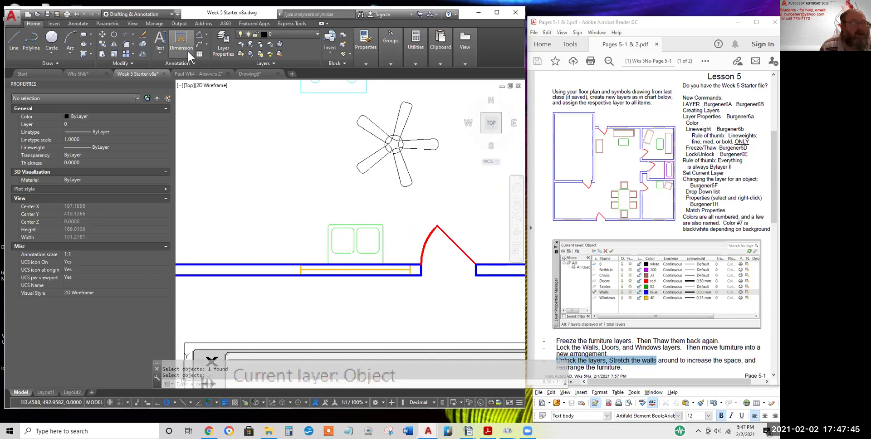
{"action": "left_click", "coordinate": [102, 54]}
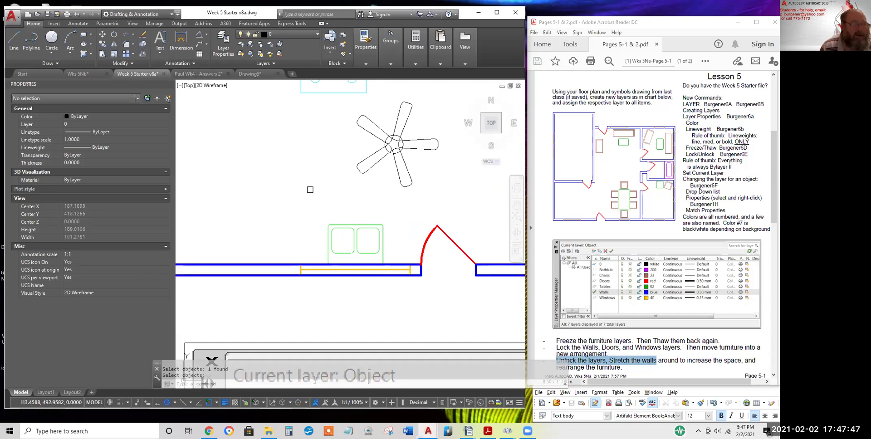
{"action": "left_click", "coordinate": [421, 209]}
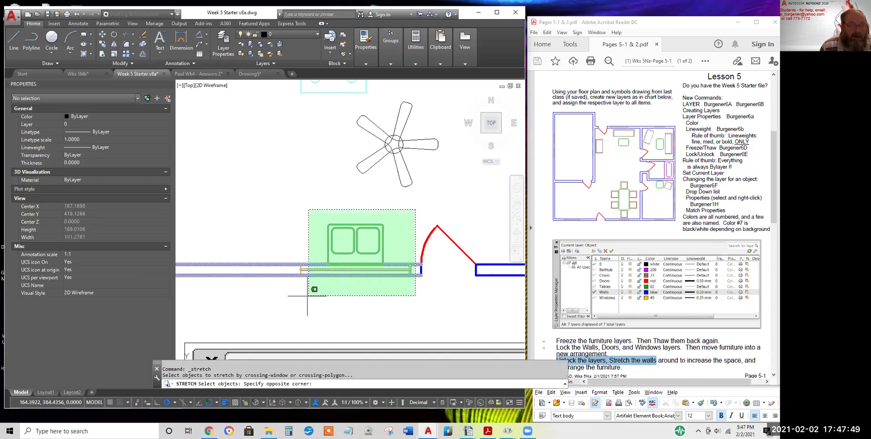
{"action": "left_click", "coordinate": [267, 320]}
{"action": "key", "text": "Return"}
{"action": "left_click", "coordinate": [371, 315]}
{"action": "middle_click_drag", "start_coordinate": [292, 310], "coordinate": [372, 274]}
{"action": "scroll", "coordinate": [372, 275], "scroll_direction": "down", "scroll_amount": 2}
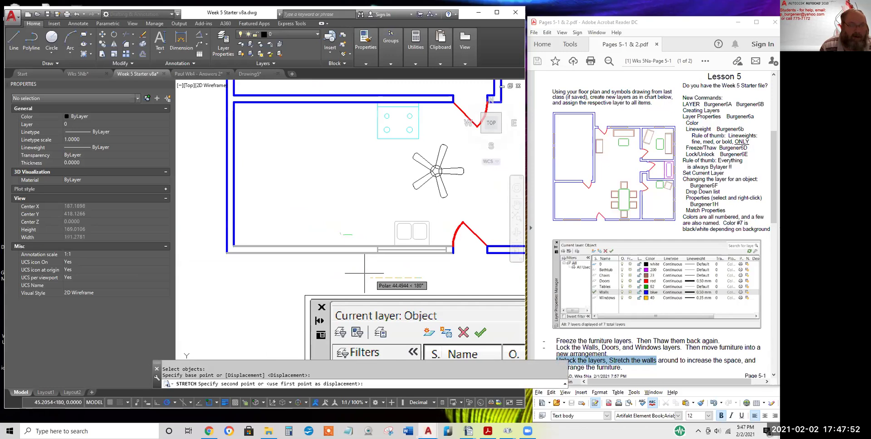
{"action": "left_click", "coordinate": [340, 277]}
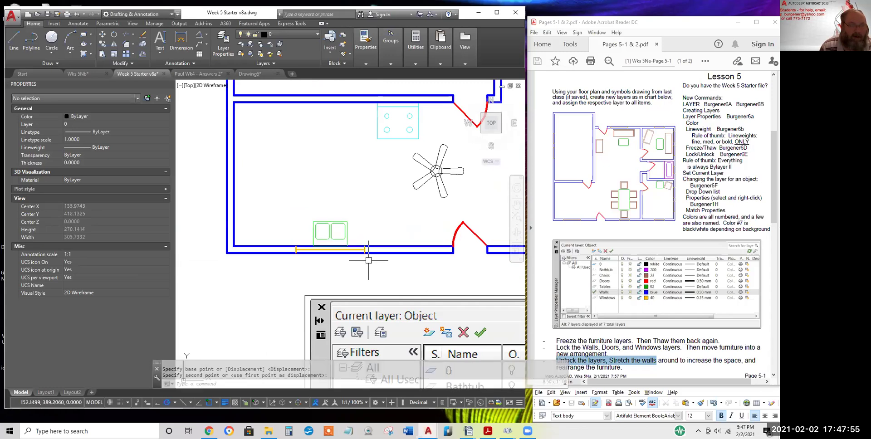
Shift the kitchen stove horizontally left along the upper kitchen wall to sit opposite the sink, using Stretch
{"action": "scroll", "coordinate": [369, 268], "scroll_direction": "down", "scroll_amount": 3}
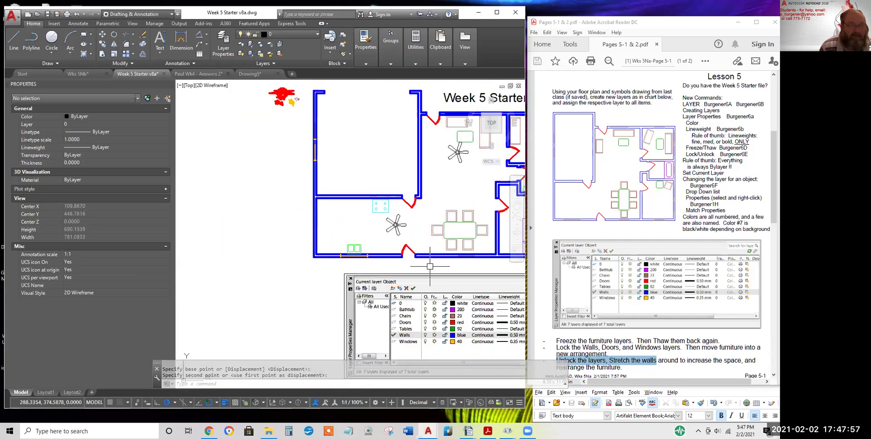
{"action": "key", "text": "Return"}
{"action": "left_click", "coordinate": [392, 178]}
{"action": "left_click", "coordinate": [369, 204]}
{"action": "key", "text": "Return"}
{"action": "left_click", "coordinate": [391, 172]}
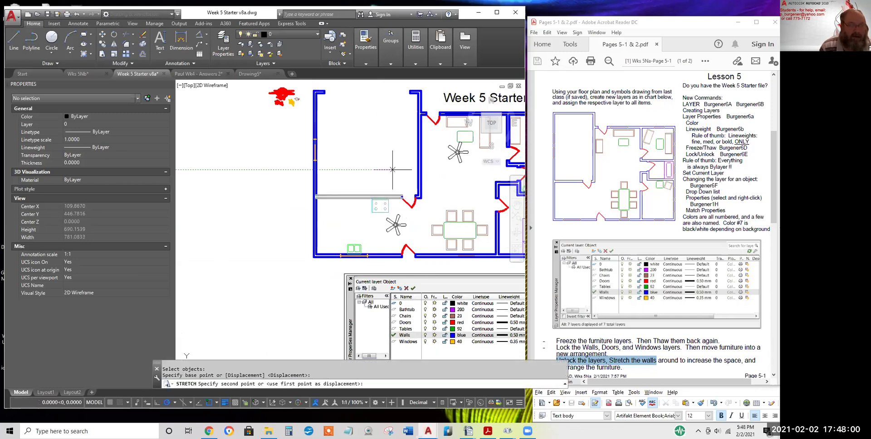
{"action": "left_click", "coordinate": [366, 170]}
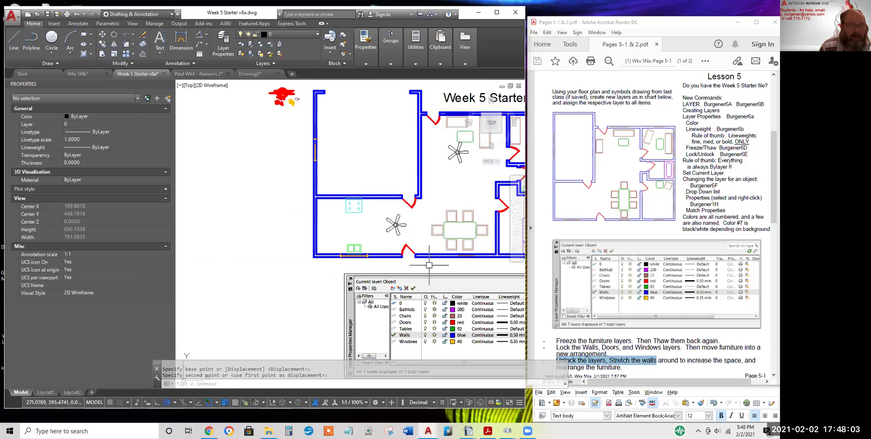
Close the Properties palette and bring the spare bed, fan and plumbing symbols beside the floor plan into view
{"action": "middle_click_drag", "start_coordinate": [445, 282], "coordinate": [438, 306]}
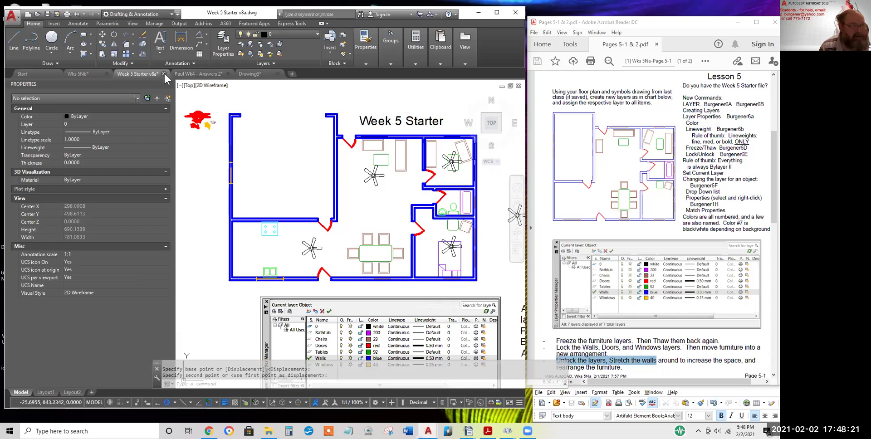
{"action": "left_click", "coordinate": [171, 85]}
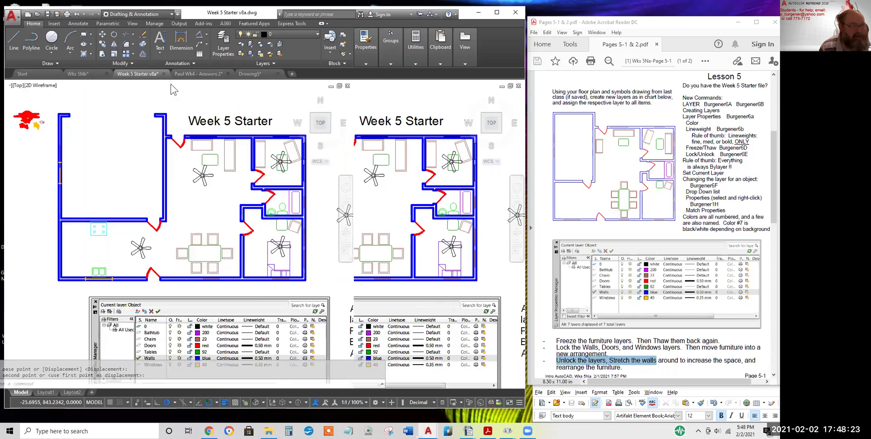
{"action": "left_click", "coordinate": [426, 218]}
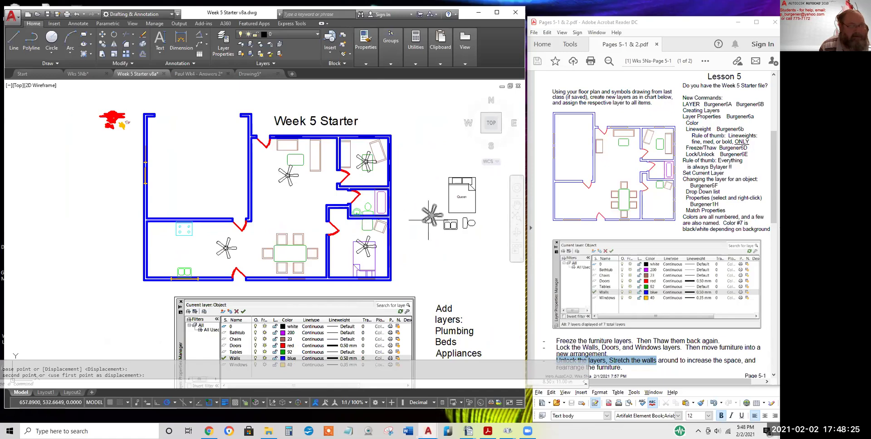
{"action": "scroll", "coordinate": [464, 259], "scroll_direction": "up", "scroll_amount": 2}
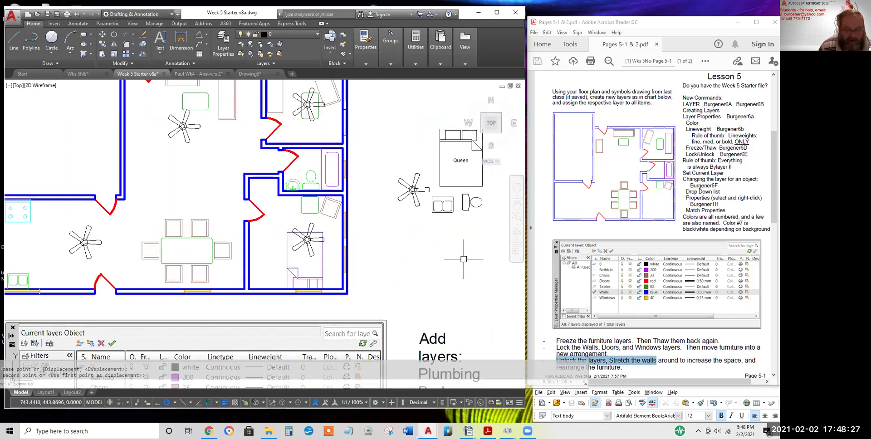
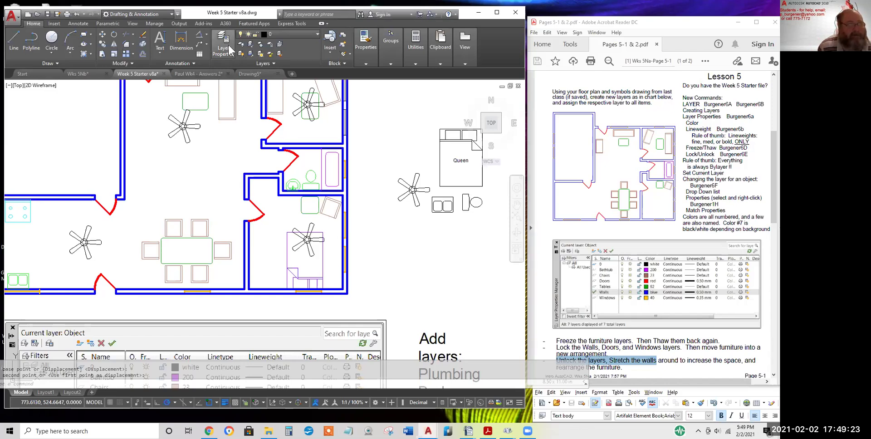
Correct the spelling of the Bahtub layer's name to Bathtub and close the Layer Properties Manager
{"action": "left_click", "coordinate": [228, 48]}
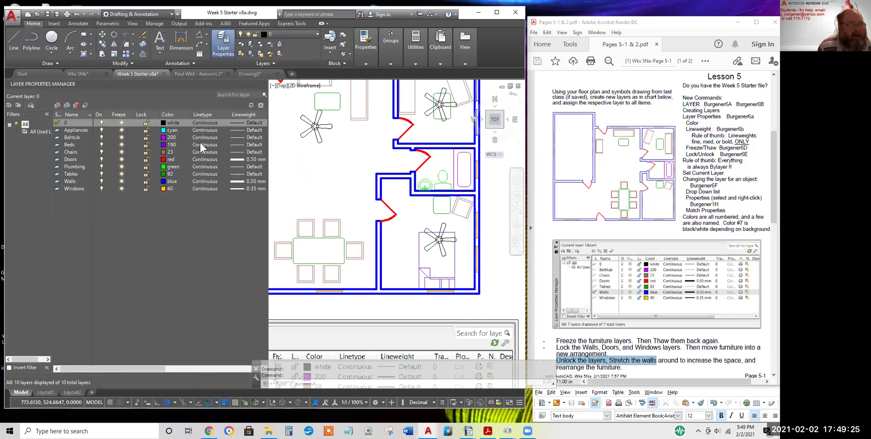
{"action": "left_click", "coordinate": [75, 137]}
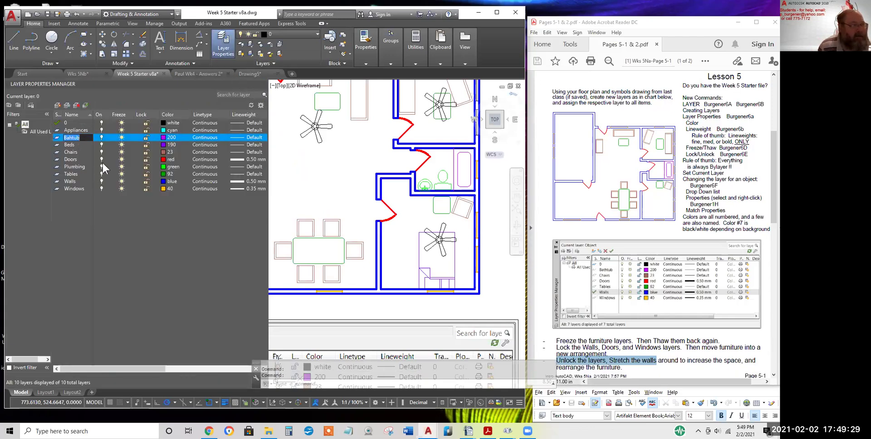
{"action": "key", "text": "Return"}
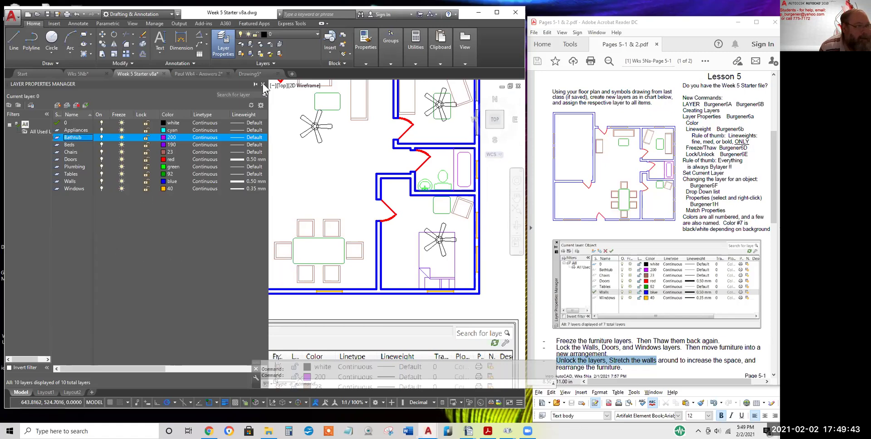
{"action": "left_click", "coordinate": [264, 84]}
{"action": "scroll", "coordinate": [238, 165], "scroll_direction": "down", "scroll_amount": 6}
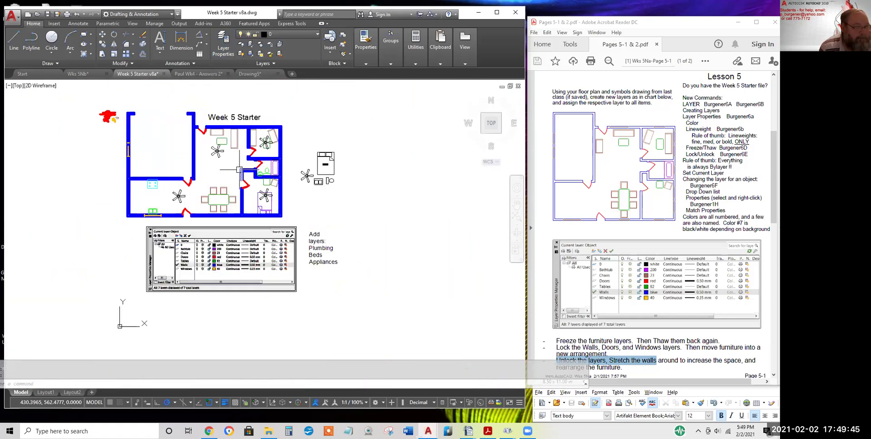
{"action": "scroll", "coordinate": [266, 174], "scroll_direction": "up", "scroll_amount": 1}
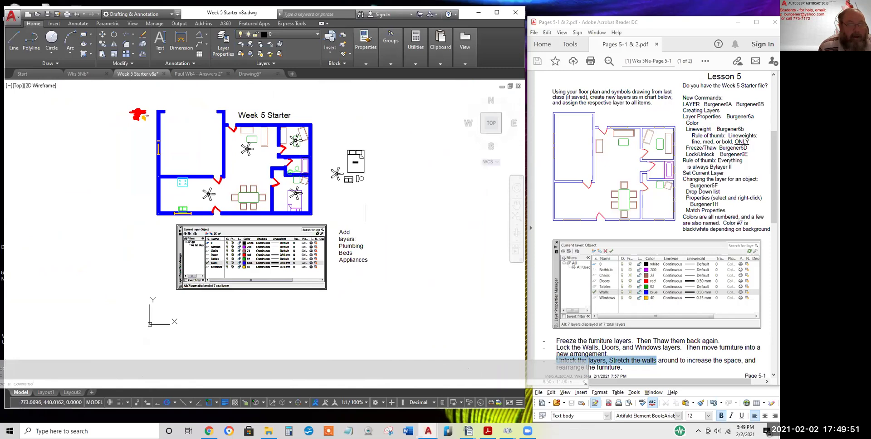
Switch to the PDF handout in Acrobat Reader and examine the text style and justification exercises on page 5-2
{"action": "left_click", "coordinate": [609, 170]}
{"action": "scroll", "coordinate": [604, 187], "scroll_direction": "down", "scroll_amount": 10}
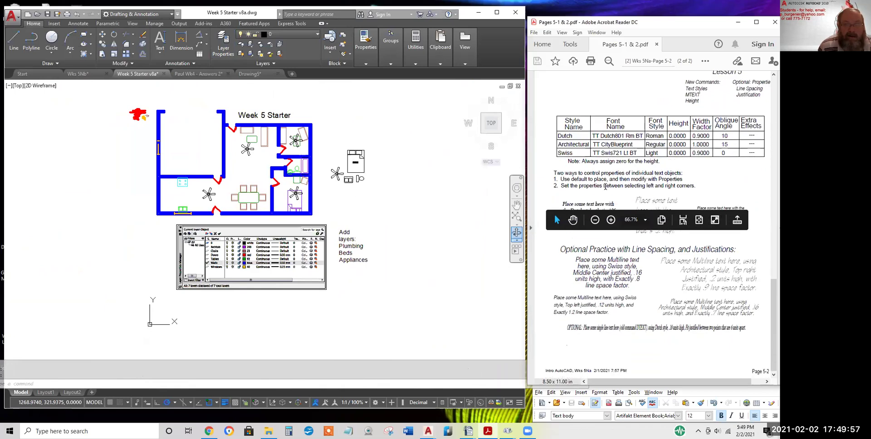
{"action": "left_click_drag", "start_coordinate": [744, 366], "coordinate": [763, 371]}
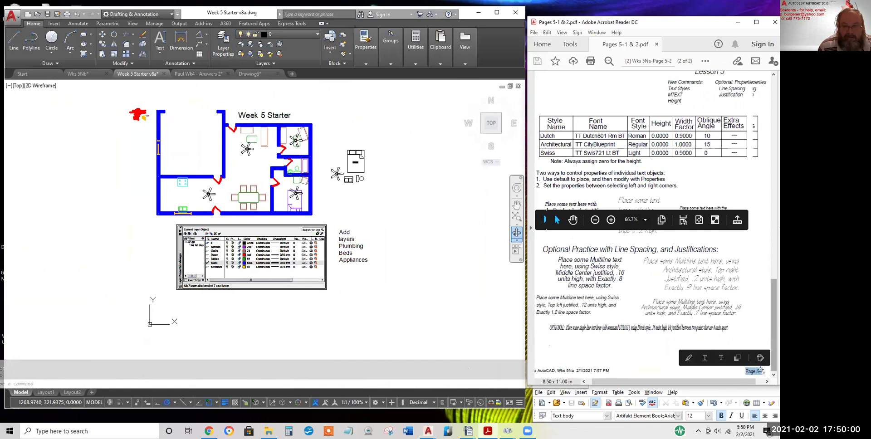
{"action": "left_click", "coordinate": [659, 355]}
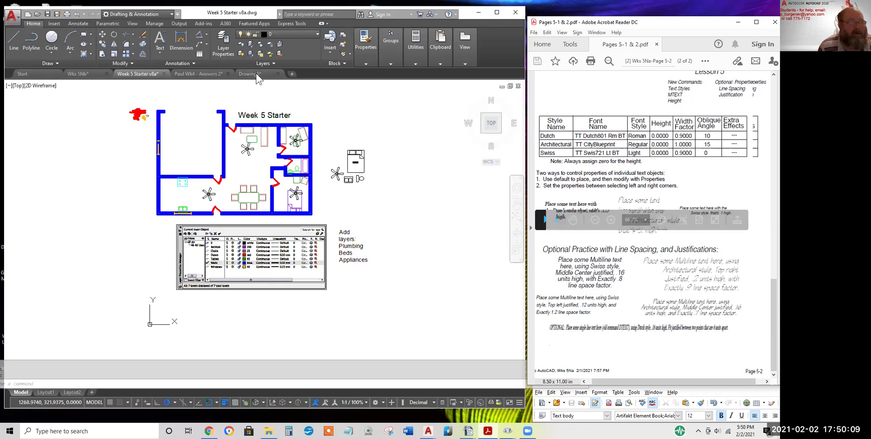
{"action": "left_click", "coordinate": [267, 101]}
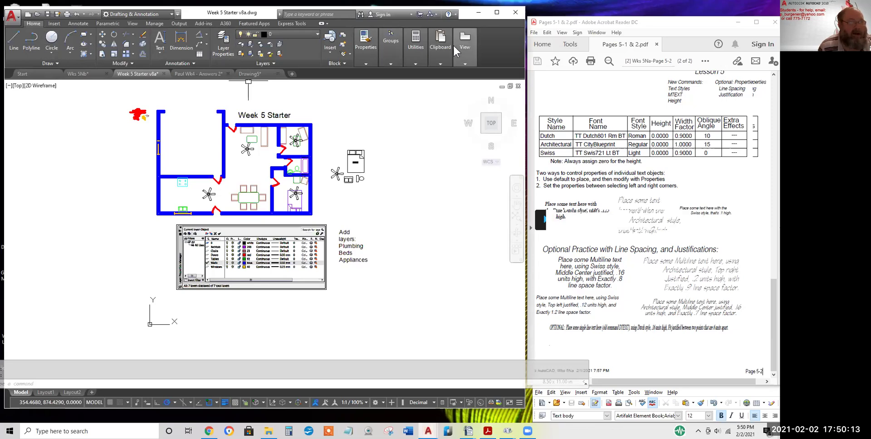
{"action": "left_click", "coordinate": [364, 45]}
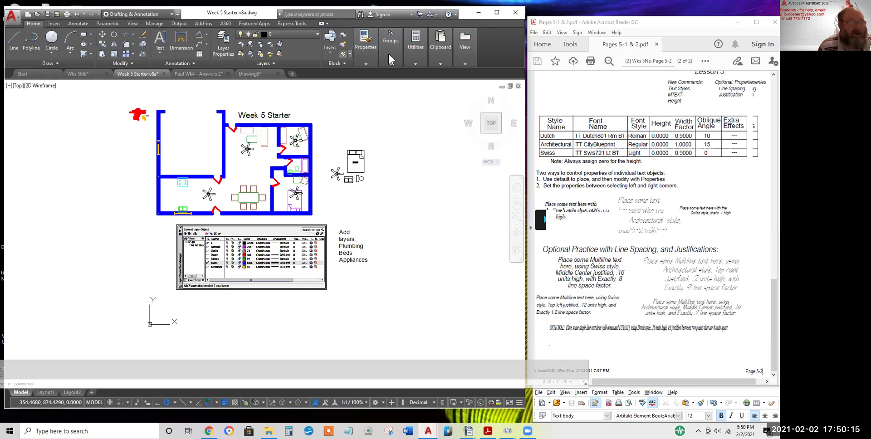
{"action": "mouse_move", "coordinate": [440, 50]}
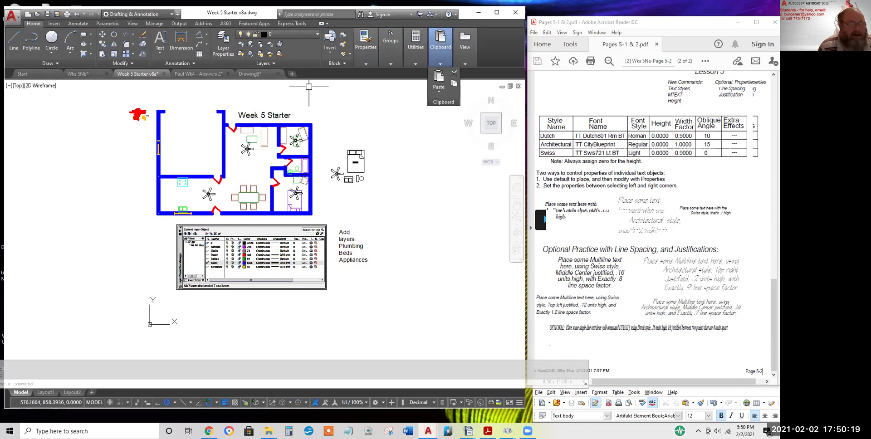
Open the Week 5 Starter title in the text editor to examine its style and formatting settings, and close it unchanged
{"action": "scroll", "coordinate": [279, 114], "scroll_direction": "up", "scroll_amount": 4}
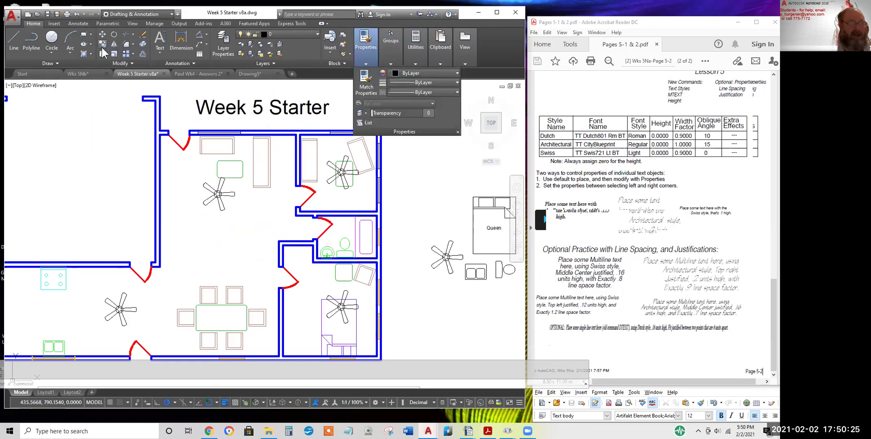
{"action": "mouse_move", "coordinate": [366, 45]}
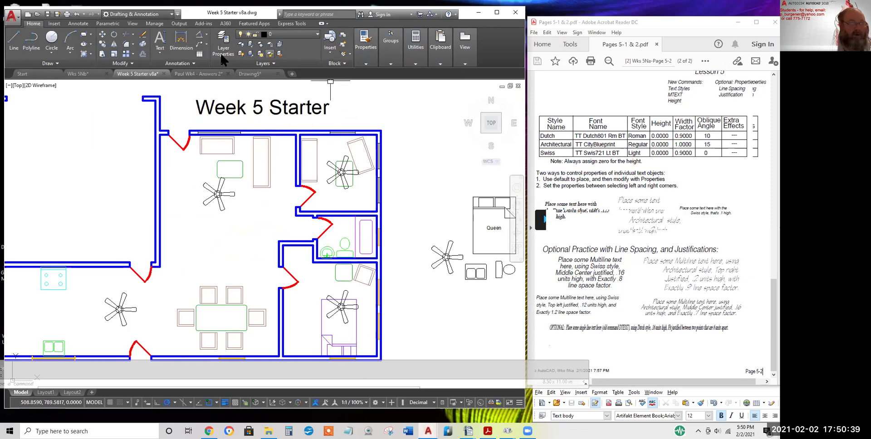
{"action": "left_click", "coordinate": [277, 108]}
{"action": "double_click", "coordinate": [276, 108]}
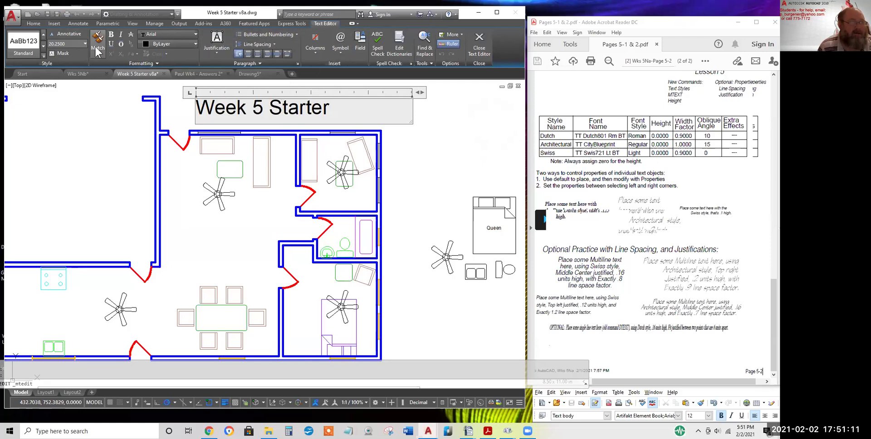
{"action": "left_click", "coordinate": [249, 207]}
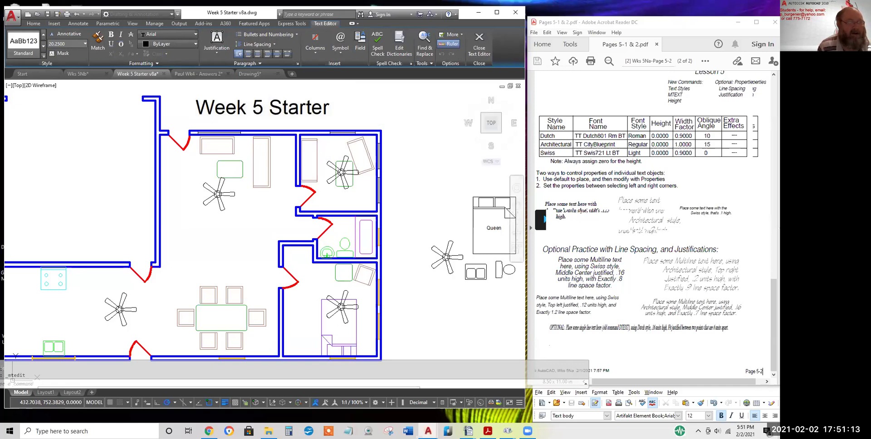
{"action": "scroll", "coordinate": [249, 207], "scroll_direction": "down", "scroll_amount": 2}
{"action": "mouse_move", "coordinate": [249, 207]}
{"action": "middle_mouse_down"}
{"action": "mouse_move", "coordinate": [308, 177]}
{"action": "mouse_move", "coordinate": [307, 190]}
{"action": "middle_mouse_up"}
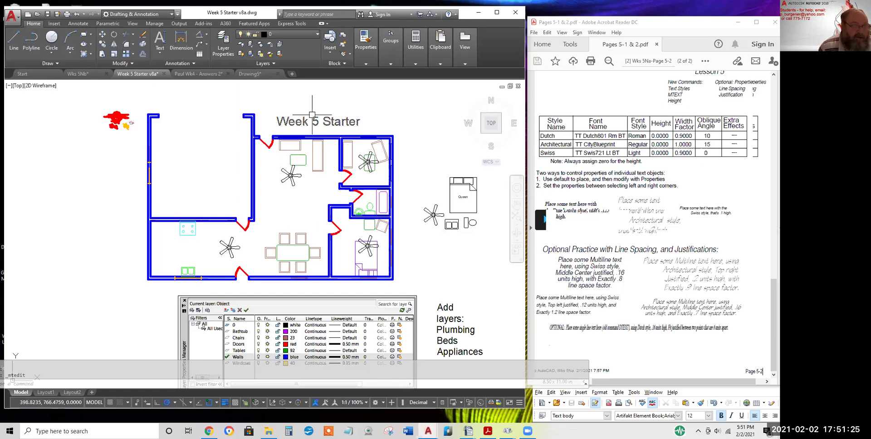
{"action": "middle_click_drag", "start_coordinate": [312, 115], "coordinate": [314, 99]}
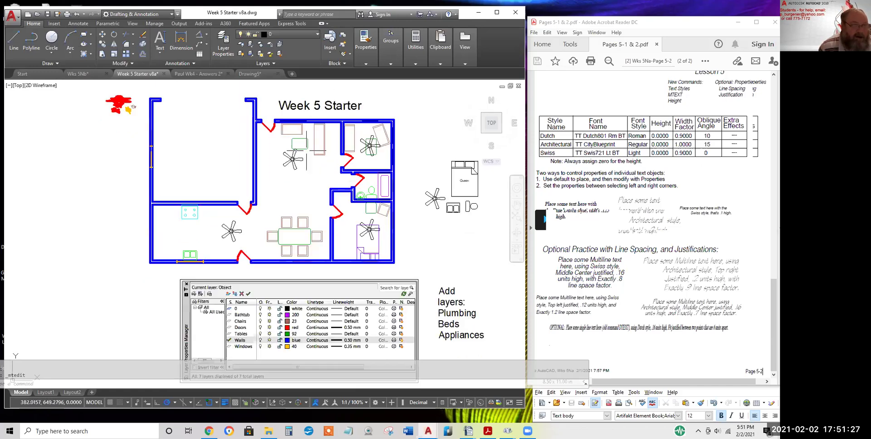
{"action": "scroll", "coordinate": [307, 150], "scroll_direction": "up", "scroll_amount": 1}
{"action": "scroll", "coordinate": [315, 131], "scroll_direction": "down", "scroll_amount": 1}
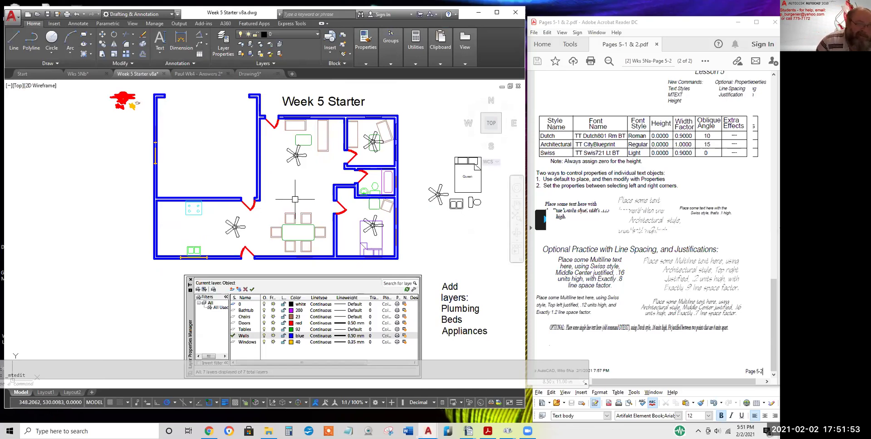
{"action": "scroll", "coordinate": [296, 199], "scroll_direction": "down", "scroll_amount": 2}
{"action": "mouse_move", "coordinate": [295, 199]}
{"action": "middle_mouse_down"}
{"action": "mouse_move", "coordinate": [295, 184]}
{"action": "mouse_move", "coordinate": [285, 186]}
{"action": "middle_mouse_up"}
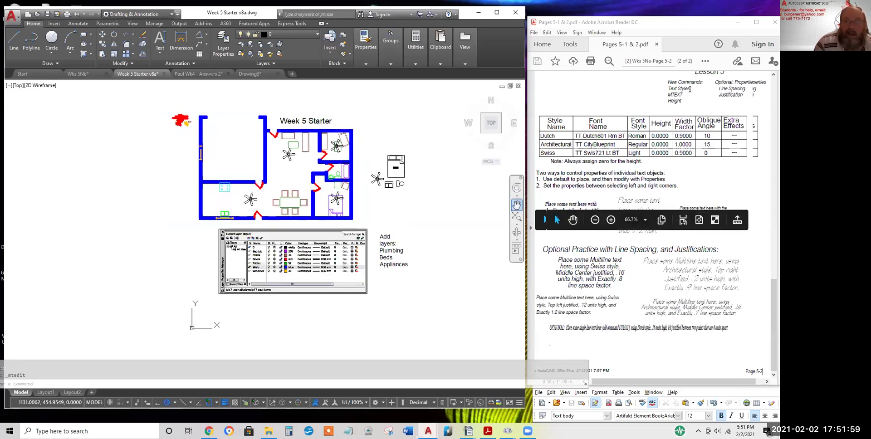
Examine the handout's new commands, the optional single-line text exercise and the text style table's column headings
{"action": "left_click", "coordinate": [668, 89]}
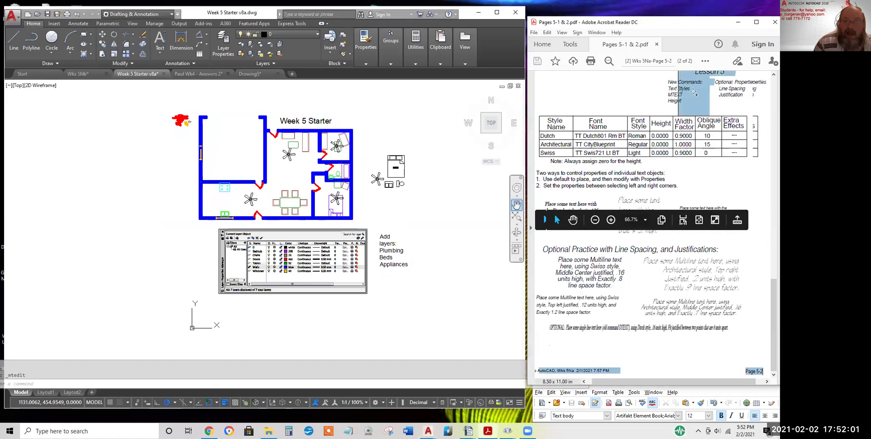
{"action": "left_click_drag", "start_coordinate": [705, 88], "coordinate": [691, 89]}
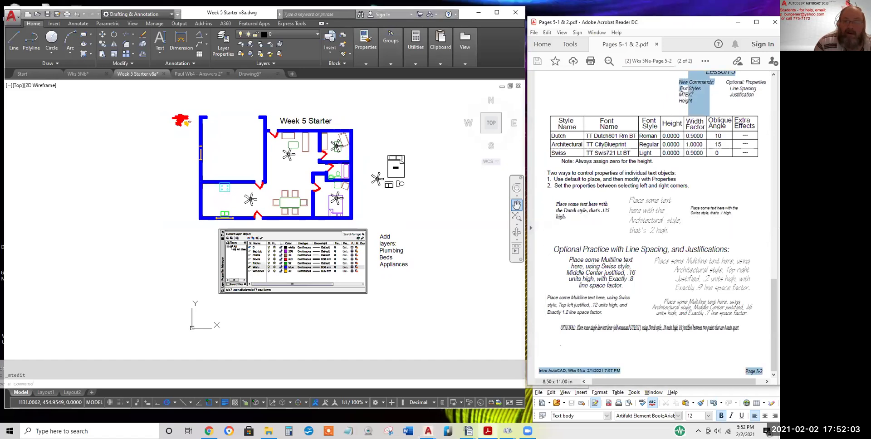
{"action": "left_click", "coordinate": [693, 94]}
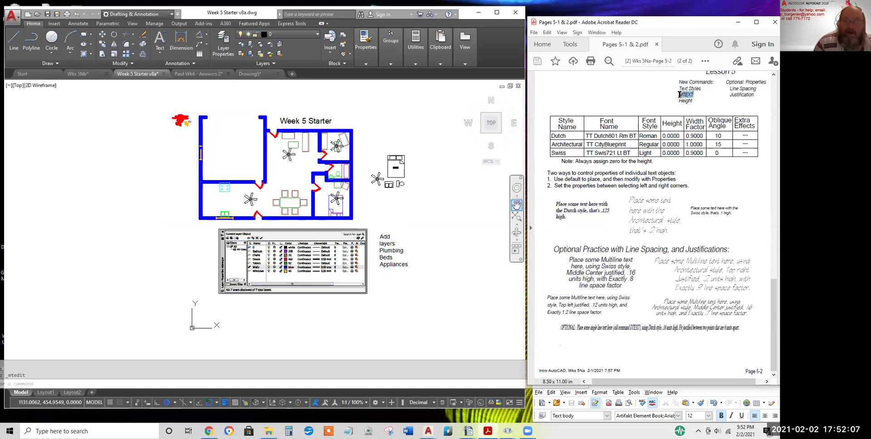
{"action": "left_click_drag", "start_coordinate": [679, 94], "coordinate": [684, 98]}
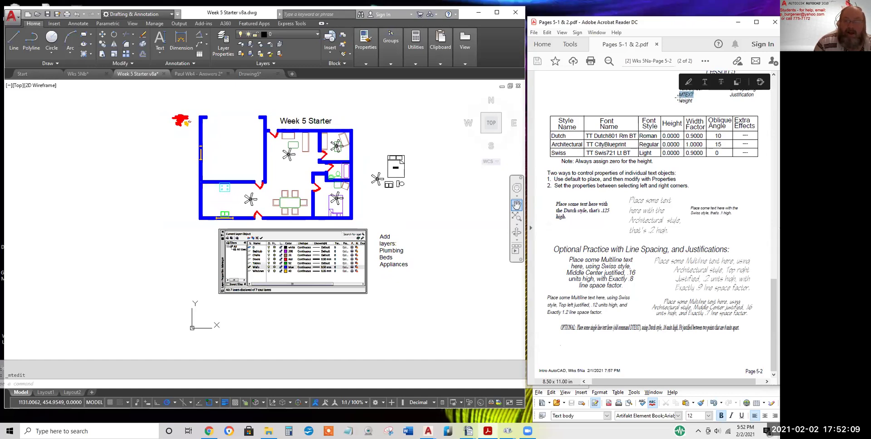
{"action": "left_click_drag", "start_coordinate": [694, 94], "coordinate": [680, 97]}
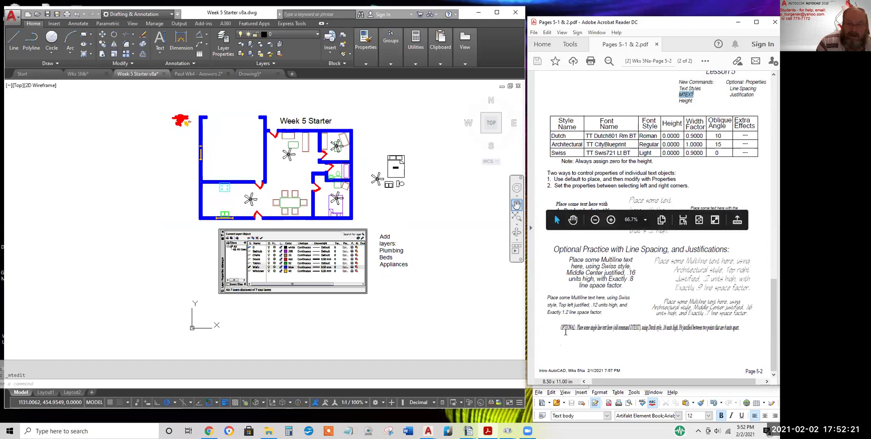
{"action": "left_click_drag", "start_coordinate": [560, 327], "coordinate": [739, 332]}
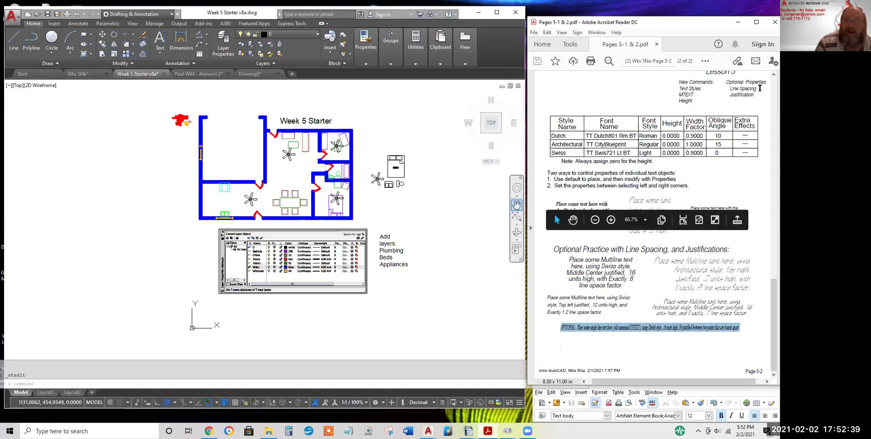
{"action": "left_click", "coordinate": [756, 94]}
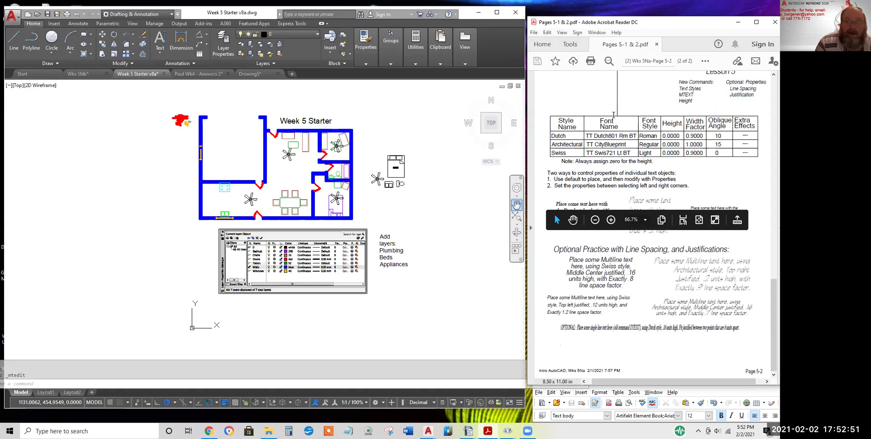
{"action": "double_click", "coordinate": [607, 121]}
{"action": "left_click", "coordinate": [610, 126]}
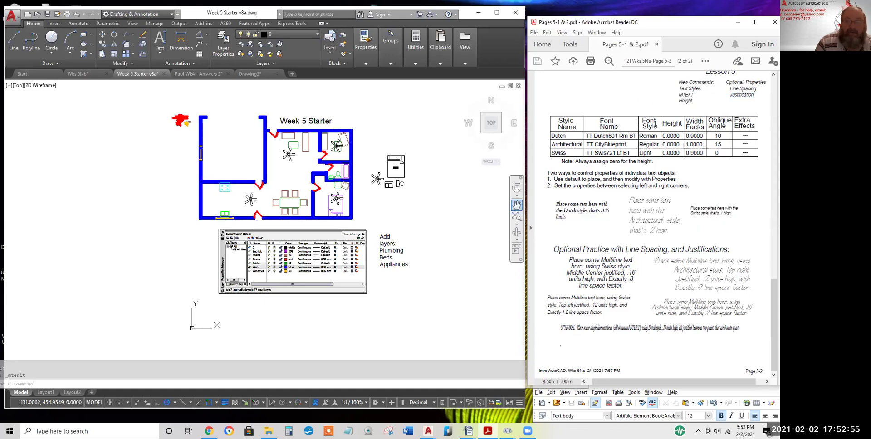
Check the Page 5-2 layout in the Wks 5Nb drawing, and highlight the Dutch style name in the handout's table
{"action": "left_click", "coordinate": [321, 122]}
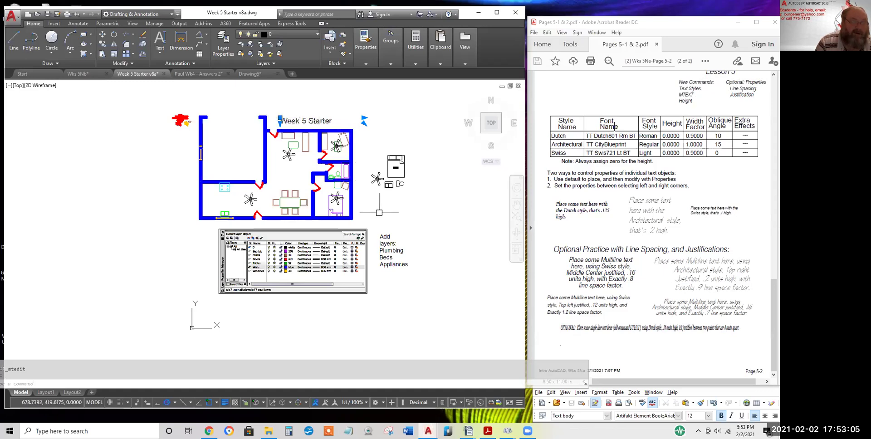
{"action": "left_click", "coordinate": [86, 71]}
{"action": "scroll", "coordinate": [357, 204], "scroll_direction": "down", "scroll_amount": 2}
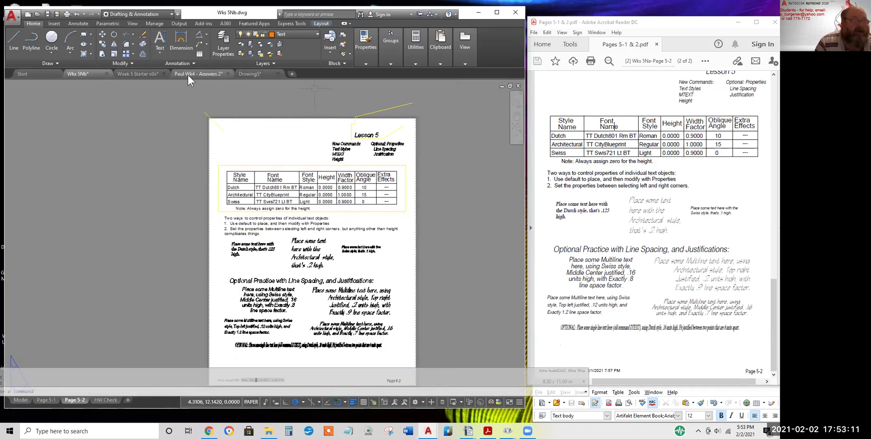
{"action": "left_click", "coordinate": [144, 73]}
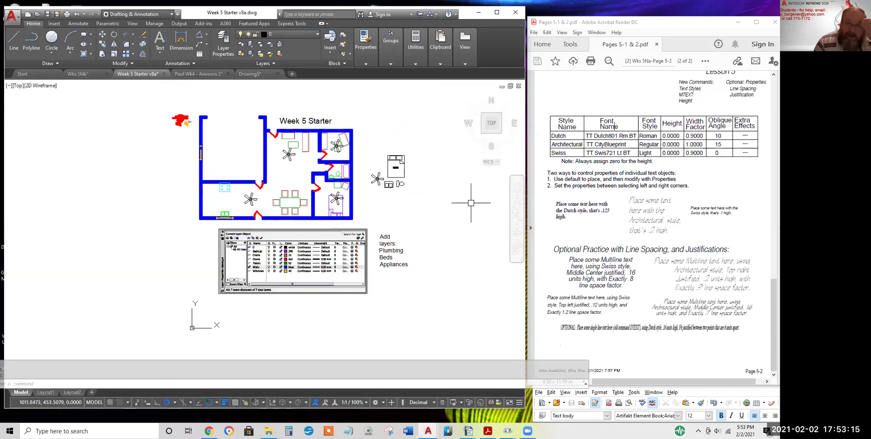
{"action": "left_click_drag", "start_coordinate": [571, 136], "coordinate": [565, 136]}
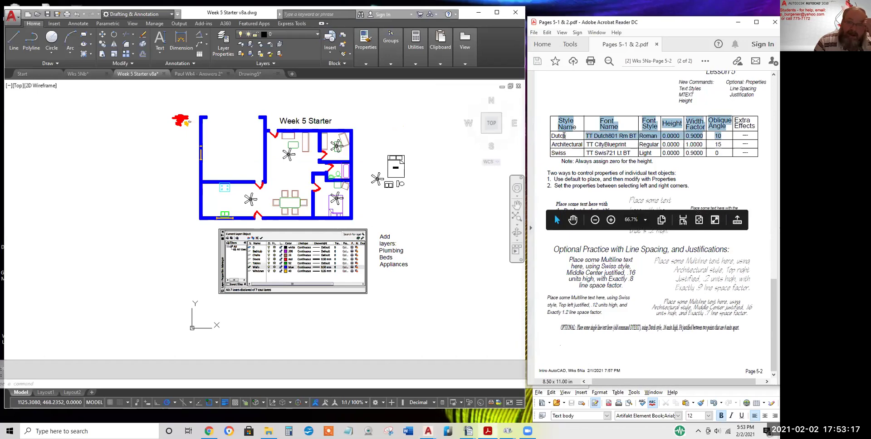
{"action": "left_click", "coordinate": [568, 136]}
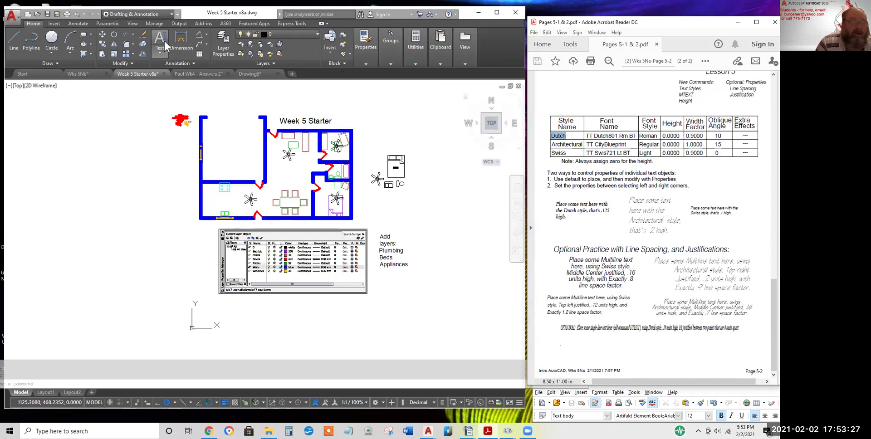
Try the Bahnschrift Condensed font on the Week 5 Starter title and discard the text changes
{"action": "left_click", "coordinate": [328, 121]}
{"action": "left_click", "coordinate": [329, 121]}
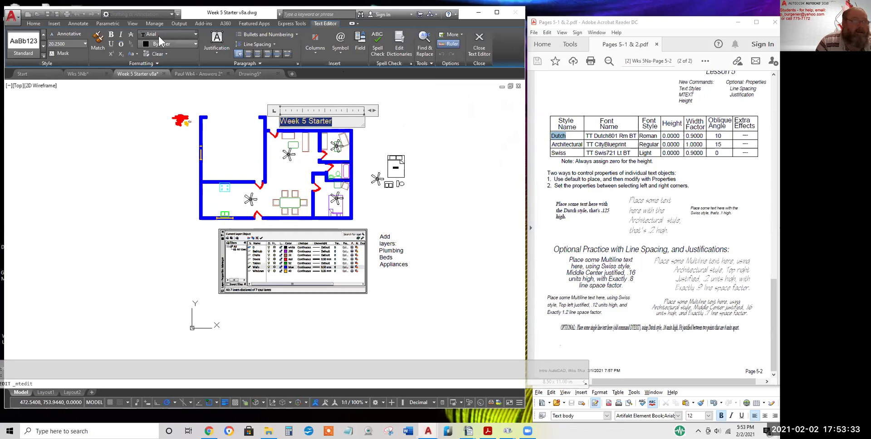
{"action": "left_click", "coordinate": [159, 35]}
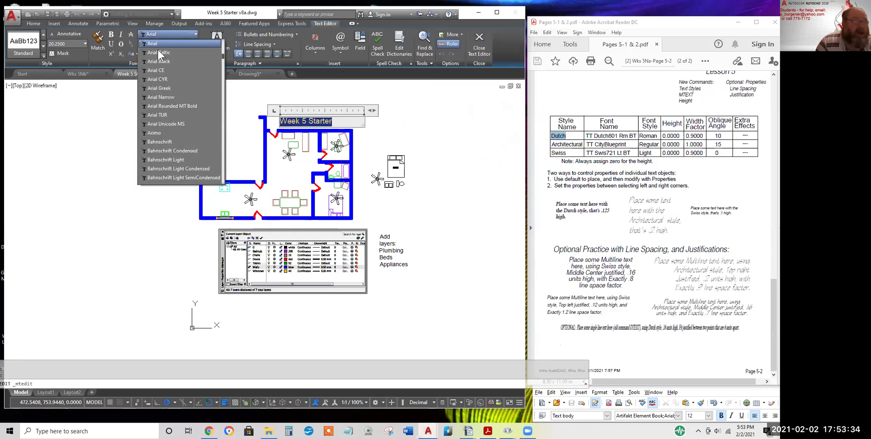
{"action": "left_click", "coordinate": [162, 150]}
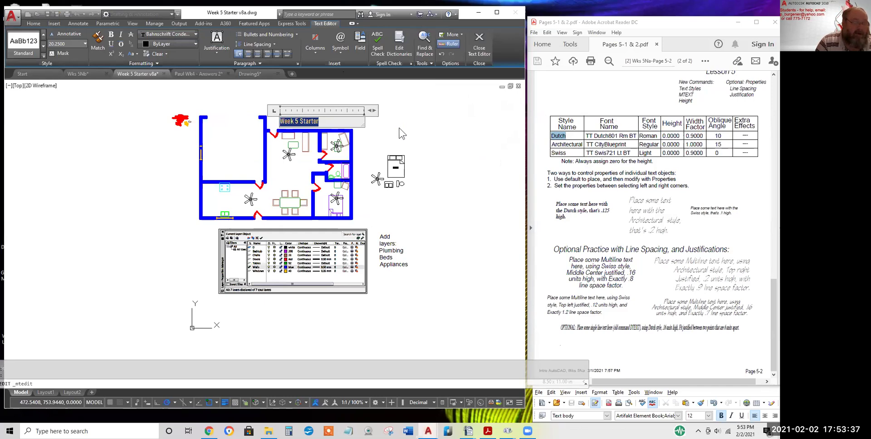
{"action": "key", "text": "Escape"}
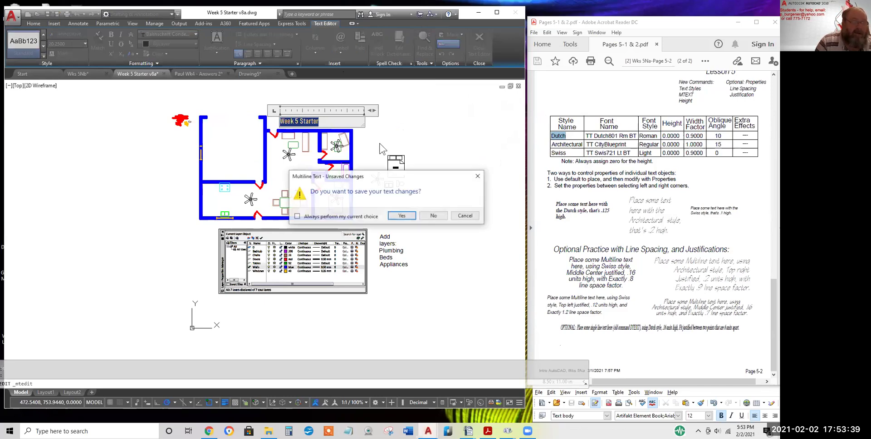
{"action": "left_click", "coordinate": [431, 215]}
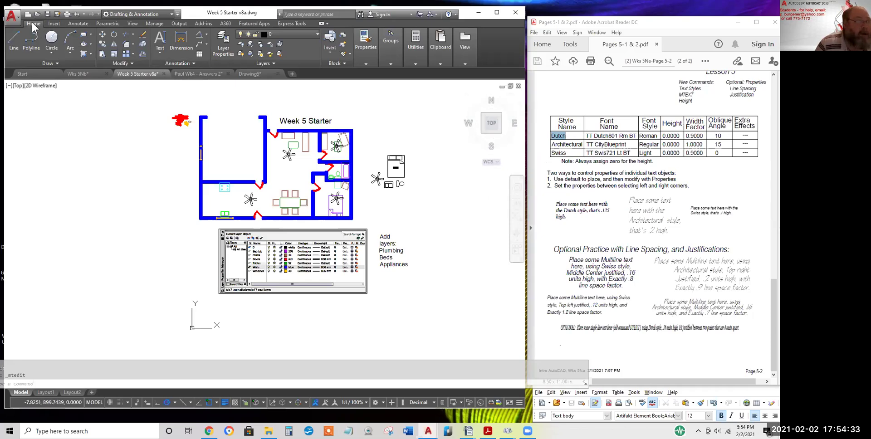
Open the Text Style manager and compare the settings of the Annotative and Standard styles
{"action": "left_click", "coordinate": [183, 63]}
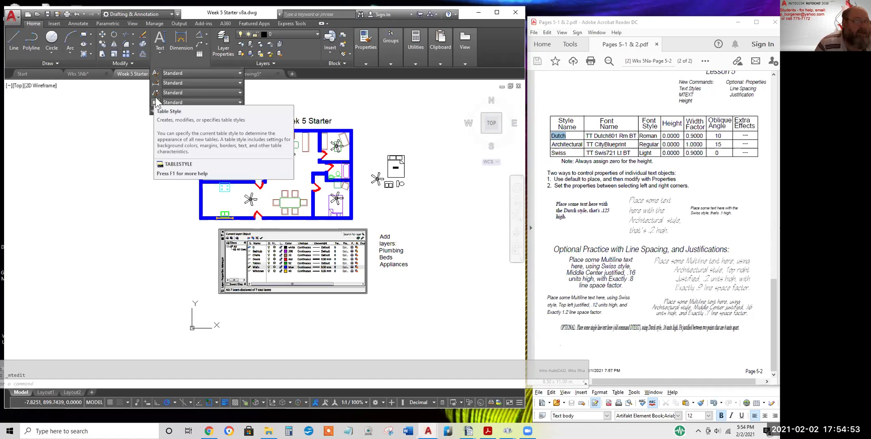
{"action": "left_click", "coordinate": [154, 73]}
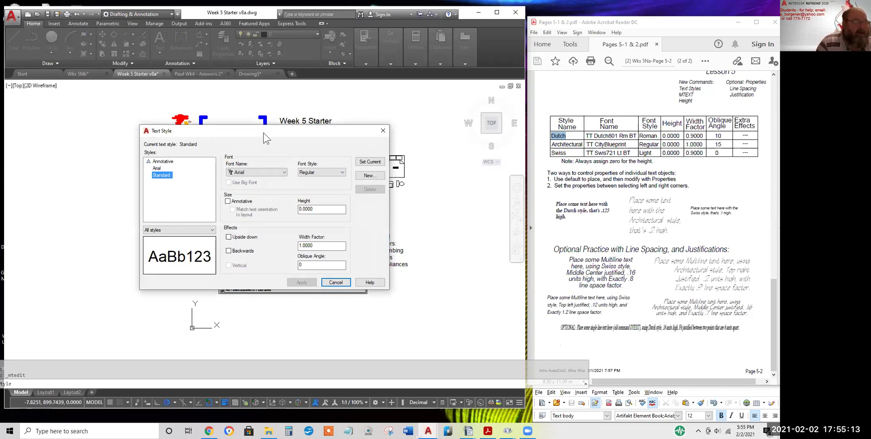
{"action": "left_click", "coordinate": [156, 170]}
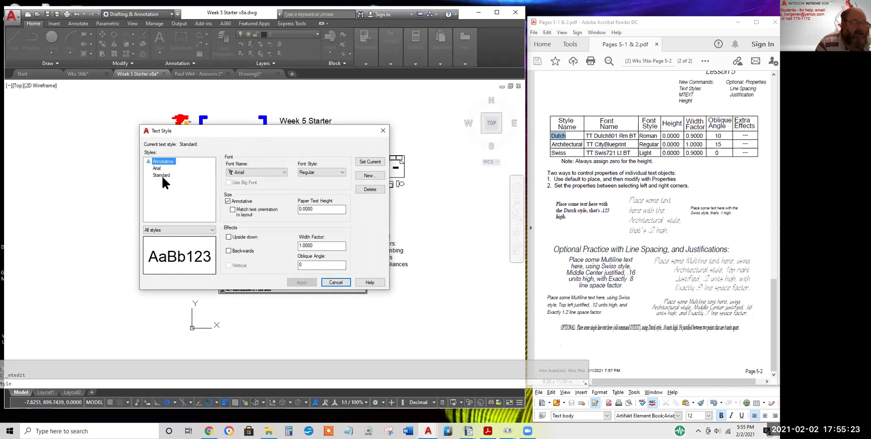
{"action": "left_click", "coordinate": [163, 177]}
{"action": "left_click", "coordinate": [167, 162]}
{"action": "left_click", "coordinate": [168, 175]}
{"action": "left_click", "coordinate": [167, 162]}
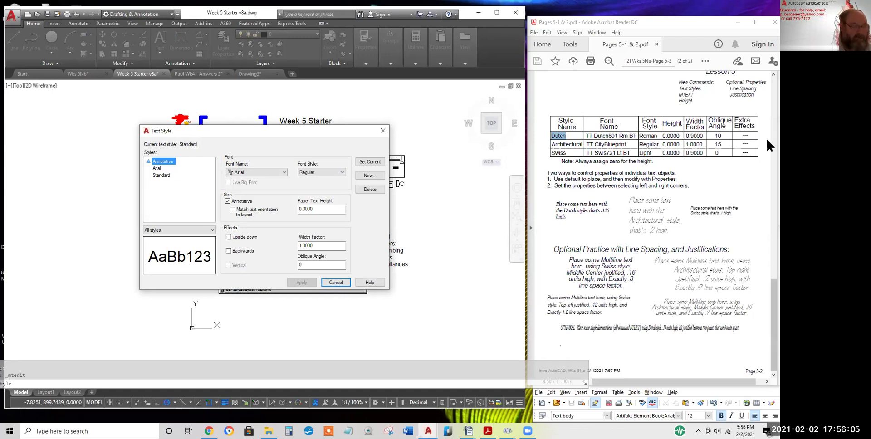
{"action": "left_click", "coordinate": [163, 162]}
{"action": "left_click", "coordinate": [174, 166]}
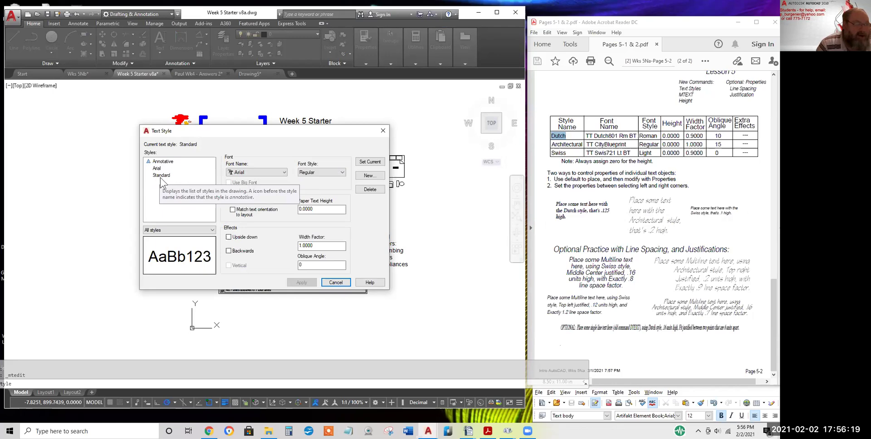
{"action": "left_click", "coordinate": [162, 175]}
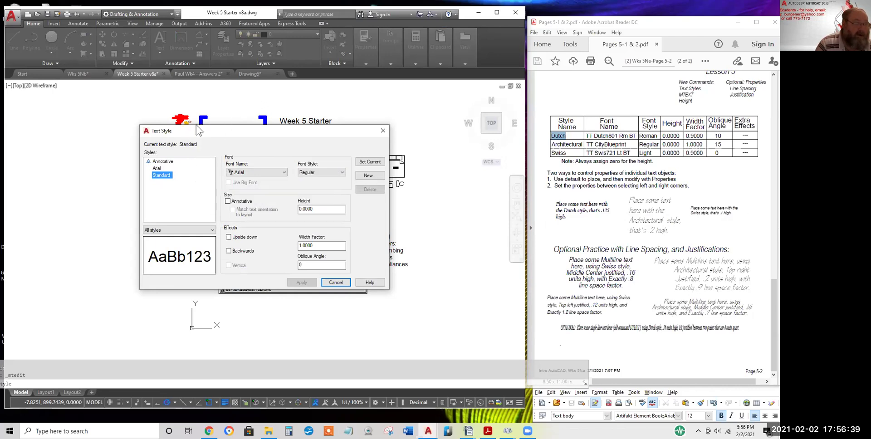
Try to rename the Standard text style in the Text Style manager
{"action": "left_click_drag", "start_coordinate": [196, 126], "coordinate": [177, 165]}
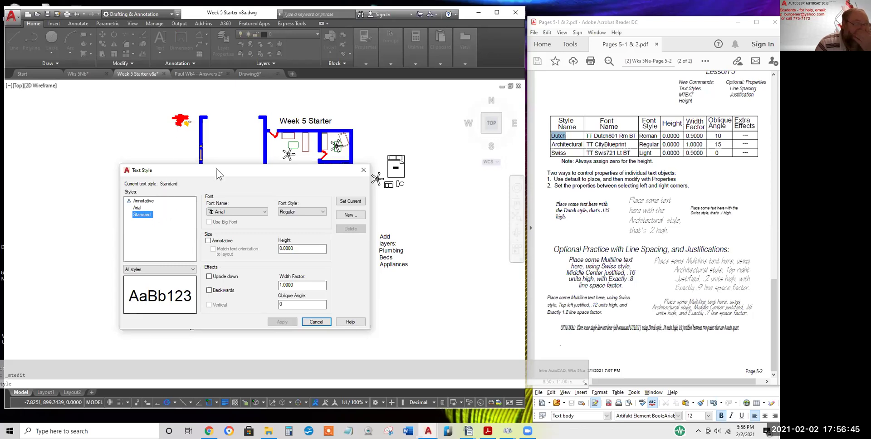
{"action": "left_click_drag", "start_coordinate": [219, 168], "coordinate": [228, 112]}
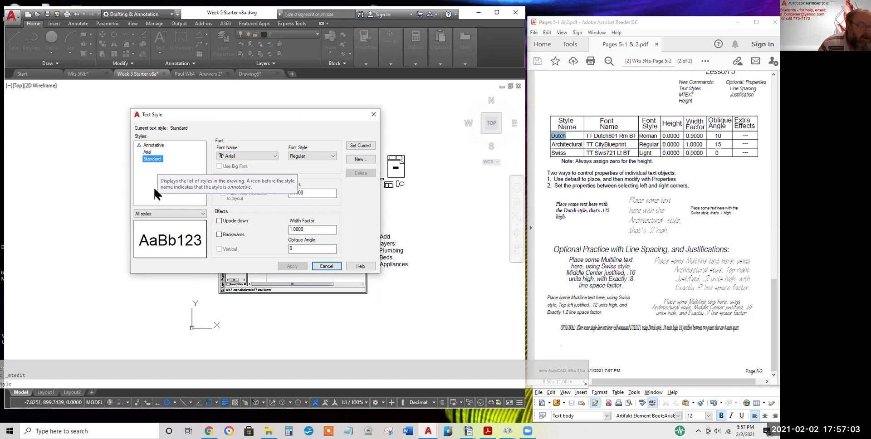
{"action": "left_click", "coordinate": [149, 160]}
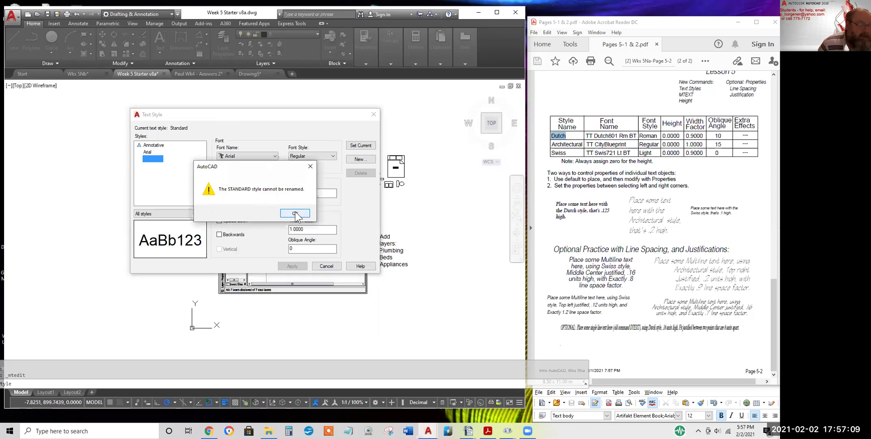
{"action": "left_click", "coordinate": [295, 213]}
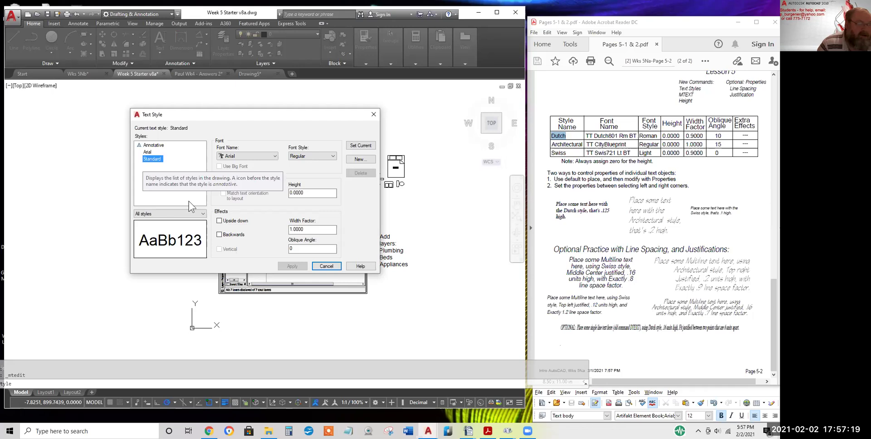
Create a new text style named Dutch
{"action": "left_click", "coordinate": [360, 163]}
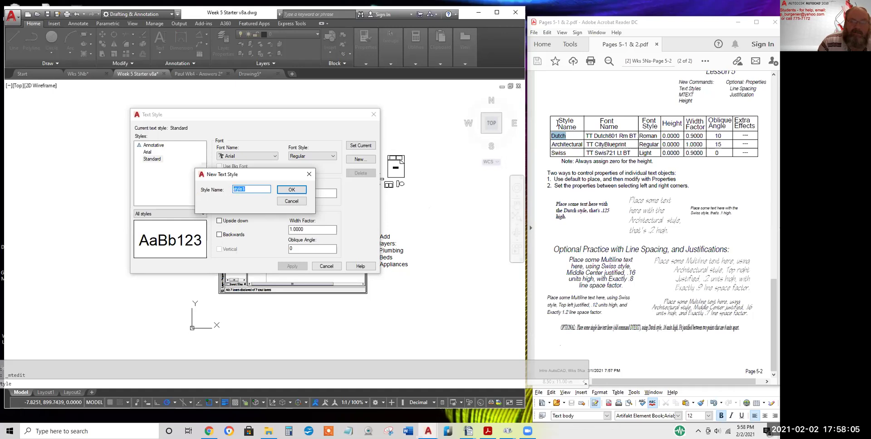
{"action": "type", "text": "Dutch"}
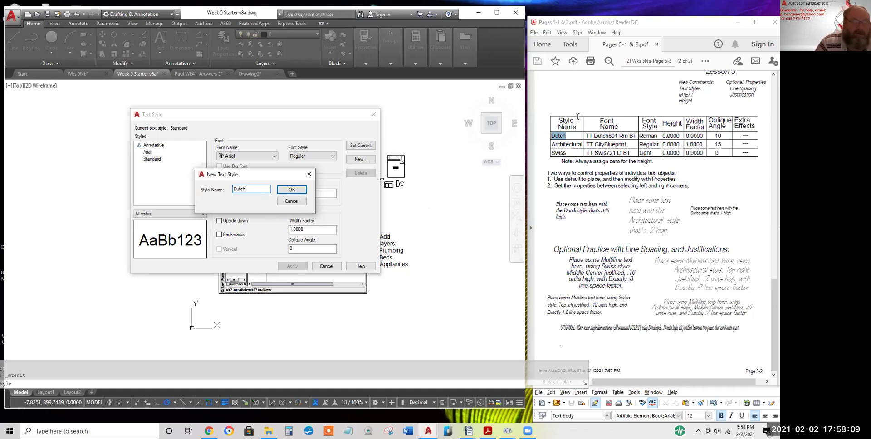
{"action": "left_click", "coordinate": [292, 190]}
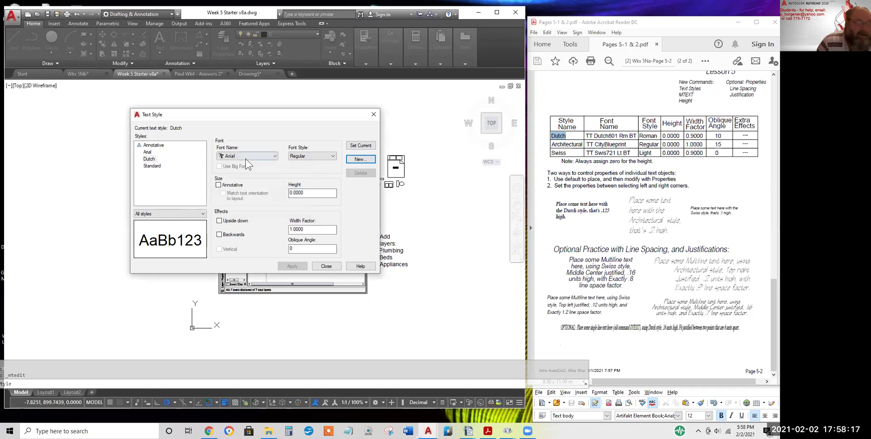
Check the height values listed for the Dutch, Architectural and Swiss styles in the handout's table
{"action": "left_click_drag", "start_coordinate": [668, 120], "coordinate": [662, 145]}
{"action": "left_click", "coordinate": [674, 153]}
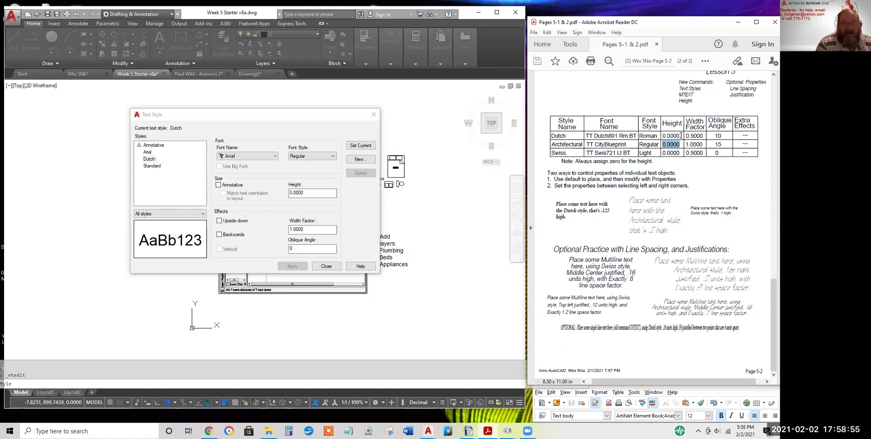
{"action": "left_click_drag", "start_coordinate": [680, 135], "coordinate": [664, 137]}
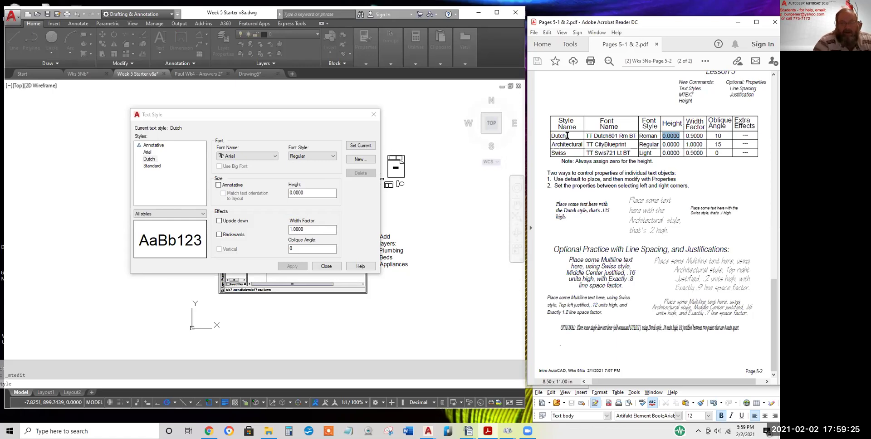
{"action": "left_click_drag", "start_coordinate": [681, 135], "coordinate": [660, 134]}
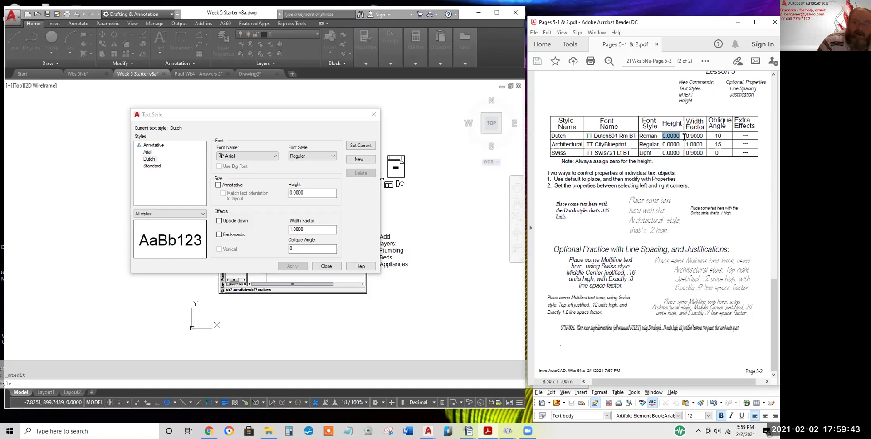
{"action": "left_click_drag", "start_coordinate": [684, 136], "coordinate": [661, 153]}
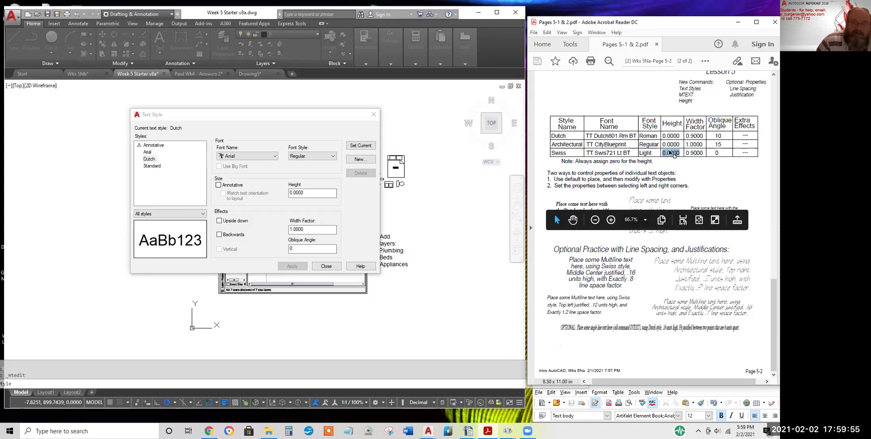
Examine the Dutch style's font name, font style, height, width factor and oblique angle settings without changing them
{"action": "left_click", "coordinate": [275, 156]}
{"action": "left_click", "coordinate": [277, 157]}
{"action": "left_click", "coordinate": [276, 157]}
{"action": "left_click", "coordinate": [277, 157]}
{"action": "left_click", "coordinate": [332, 156]}
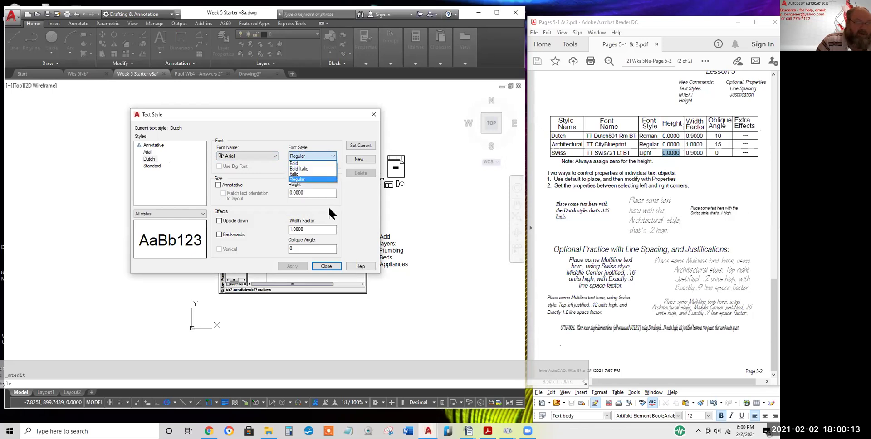
{"action": "left_click", "coordinate": [346, 209]}
{"action": "double_click", "coordinate": [299, 193]}
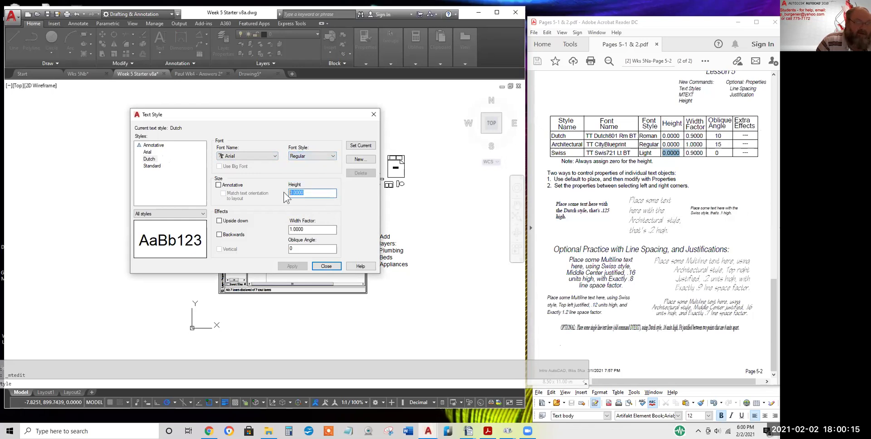
{"action": "double_click", "coordinate": [296, 230]}
{"action": "double_click", "coordinate": [293, 249]}
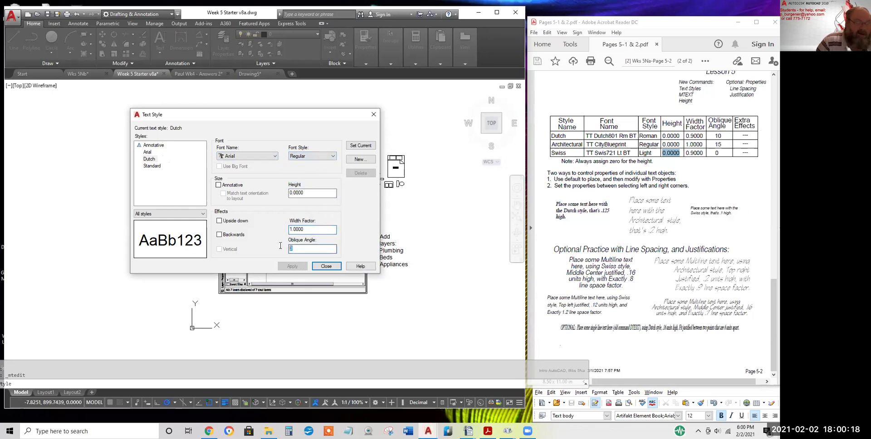
{"action": "left_click", "coordinate": [267, 157]}
{"action": "left_click", "coordinate": [332, 156]}
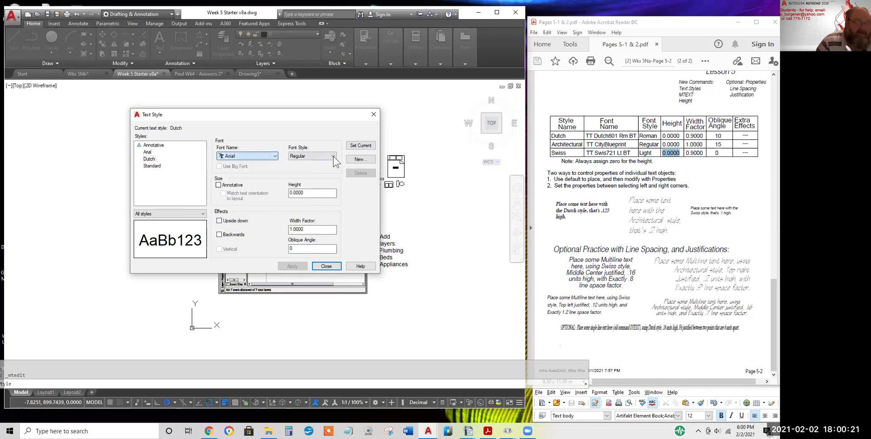
Review the width factor and oblique angle effects of the Dutch style alongside its sample text preview
{"action": "double_click", "coordinate": [298, 230]}
{"action": "double_click", "coordinate": [299, 250]}
{"action": "double_click", "coordinate": [299, 230]}
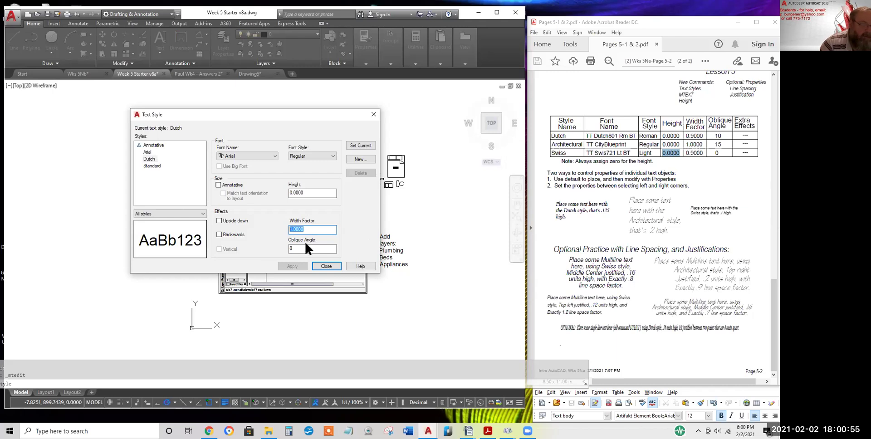
{"action": "left_click_drag", "start_coordinate": [308, 228], "coordinate": [287, 229]}
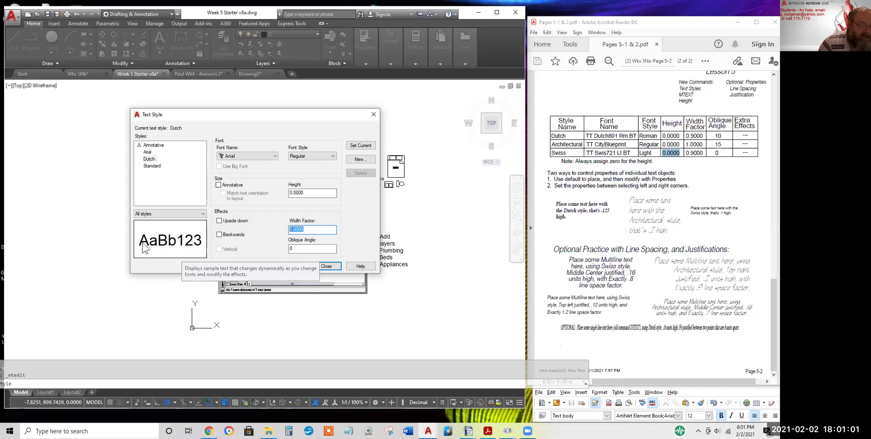
{"action": "key", "text": "Tab"}
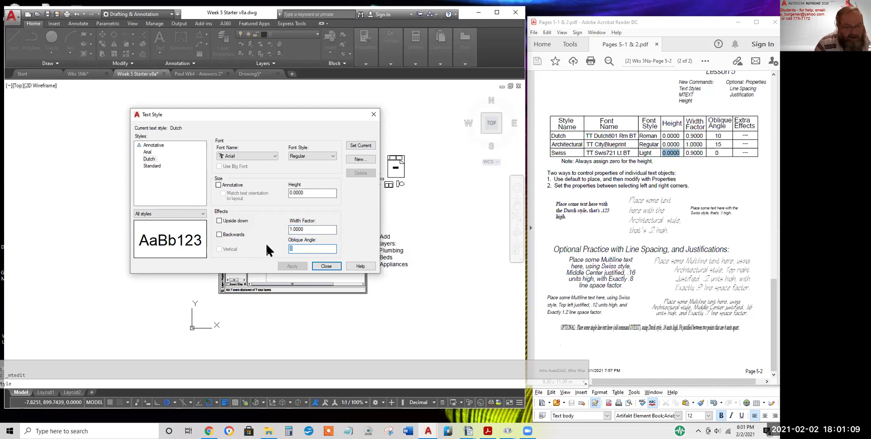
Set the Dutch text style's oblique angle to 8 and apply it
{"action": "type", "text": "8"}
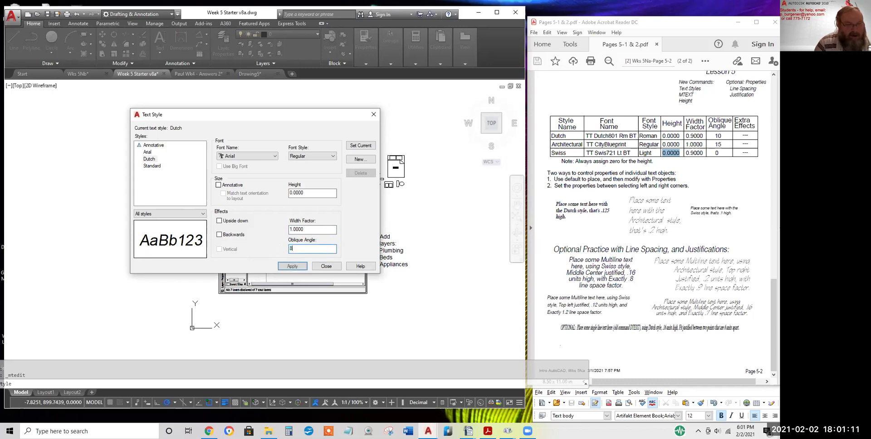
{"action": "key", "text": "Return"}
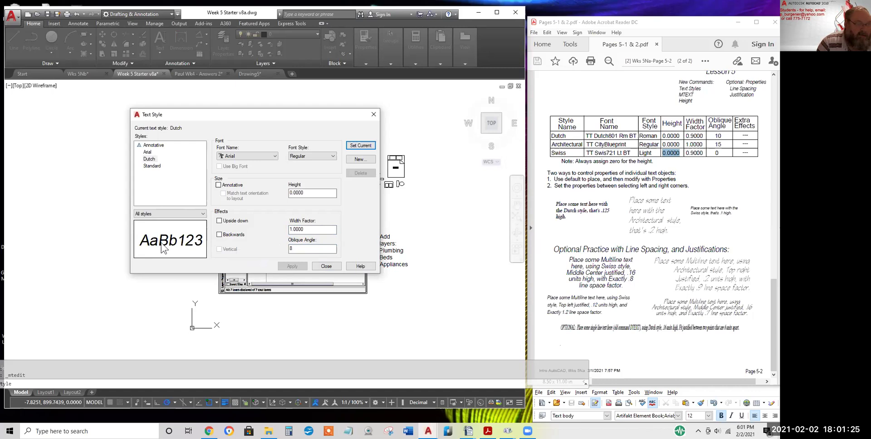
{"action": "double_click", "coordinate": [300, 249]}
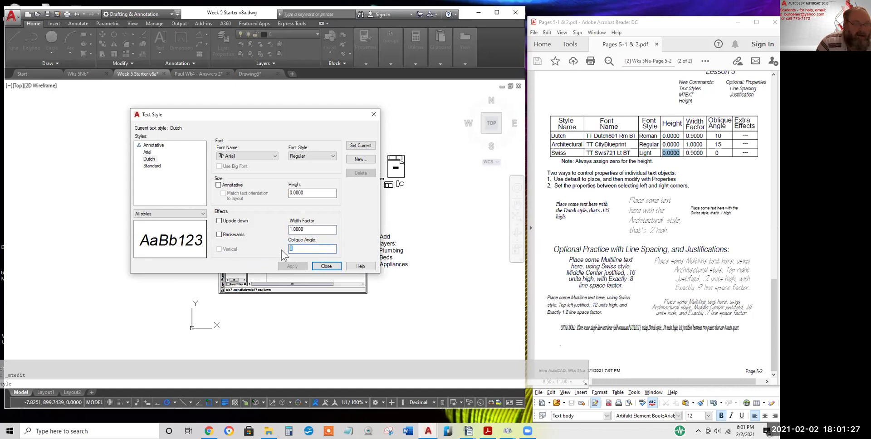
Try width factors of 0.6 and 1.5 on the Dutch text style to compare condensed and expanded lettering
{"action": "double_click", "coordinate": [312, 230]}
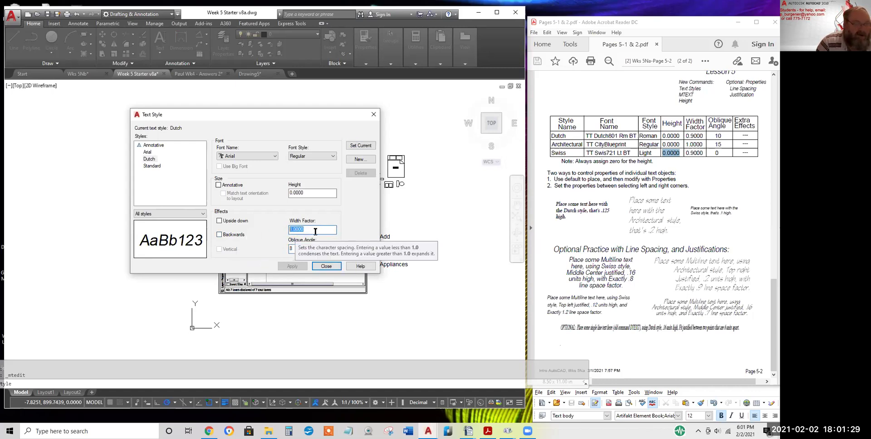
{"action": "key", "text": "BackSpace"}
{"action": "type", "text": ".6"}
{"action": "key", "text": "Tab"}
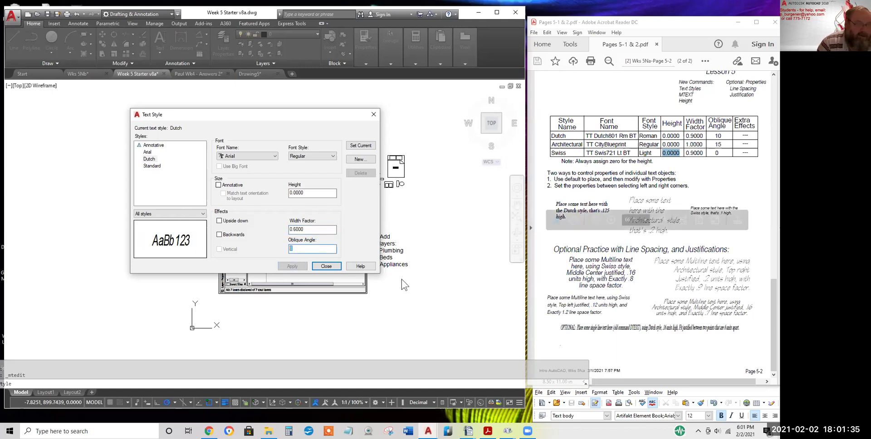
{"action": "key", "text": "shift+Tab"}
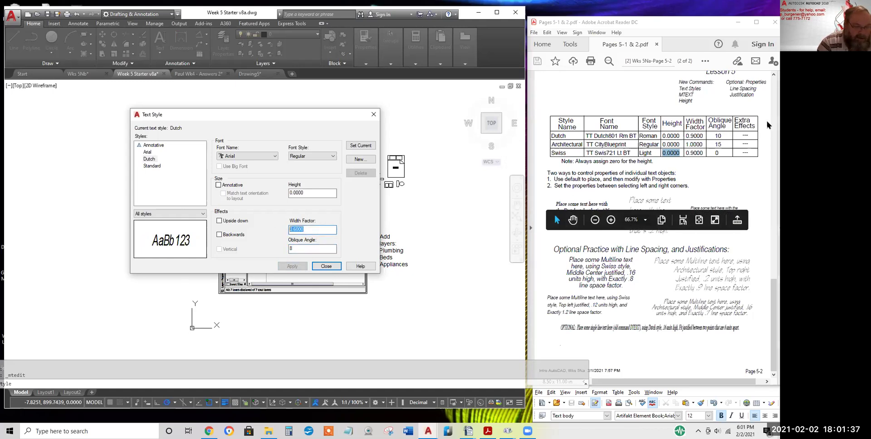
{"action": "type", "text": "1.5"}
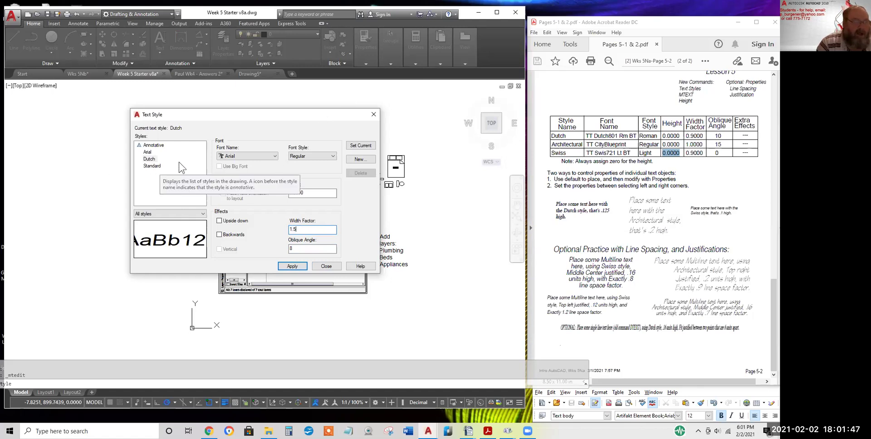
Assign the Dutch801 Rm BT font with the Roman font style to the Dutch text style
{"action": "left_click_drag", "start_coordinate": [585, 136], "coordinate": [637, 136]}
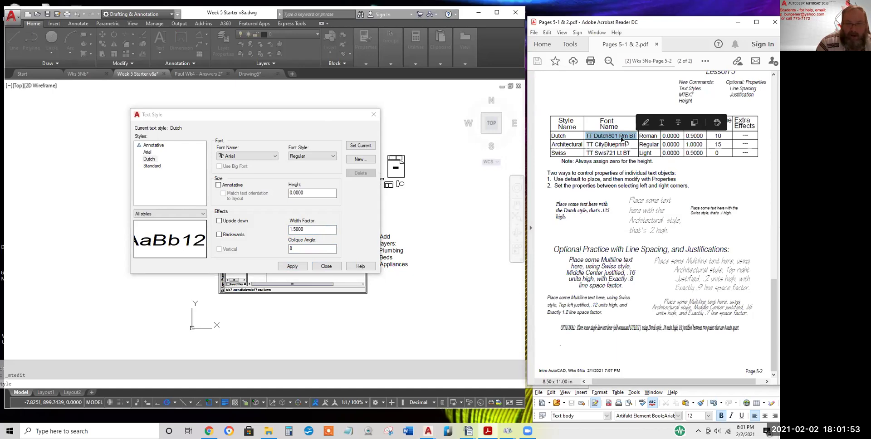
{"action": "left_click", "coordinate": [274, 155]}
{"action": "scroll", "coordinate": [258, 190], "scroll_direction": "down", "scroll_amount": 8}
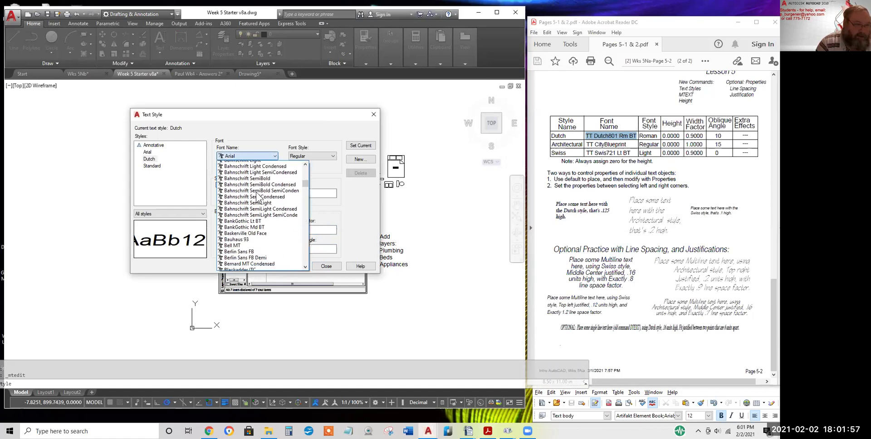
{"action": "scroll", "coordinate": [257, 200], "scroll_direction": "down", "scroll_amount": 1}
{"action": "scroll", "coordinate": [257, 200], "scroll_direction": "up", "scroll_amount": 2}
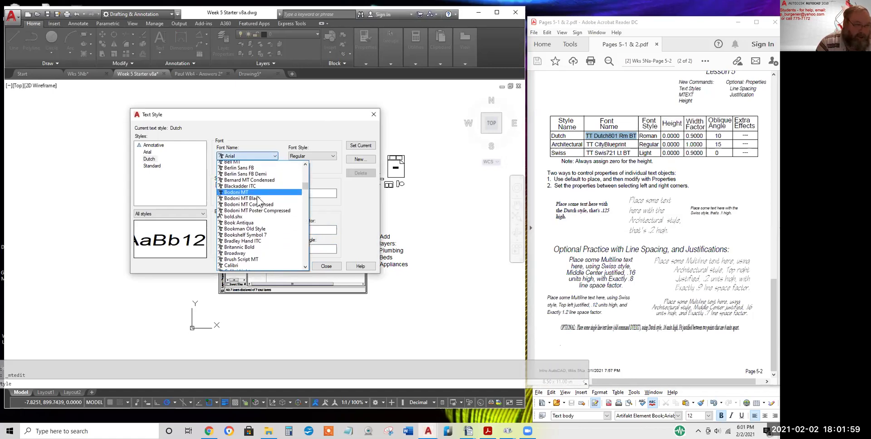
{"action": "scroll", "coordinate": [260, 200], "scroll_direction": "down", "scroll_amount": 9}
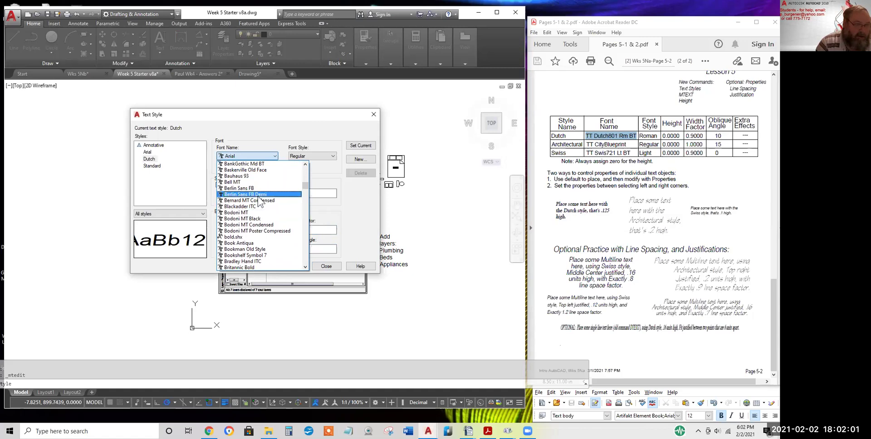
{"action": "scroll", "coordinate": [264, 211], "scroll_direction": "down", "scroll_amount": 12}
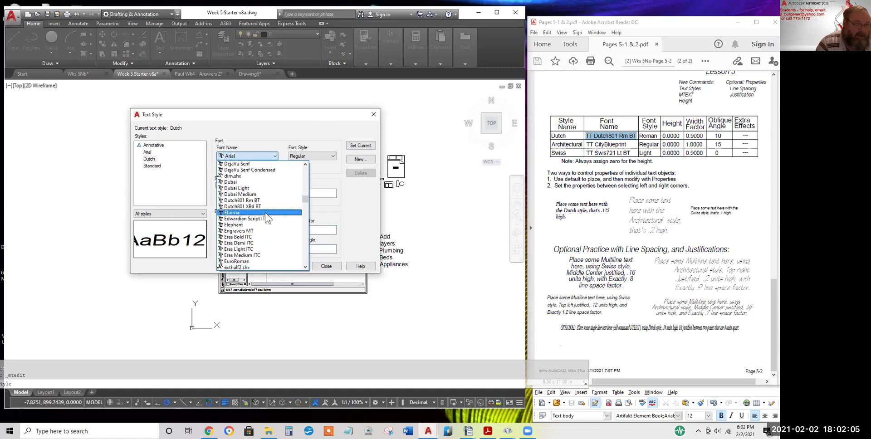
{"action": "scroll", "coordinate": [266, 213], "scroll_direction": "up", "scroll_amount": 3}
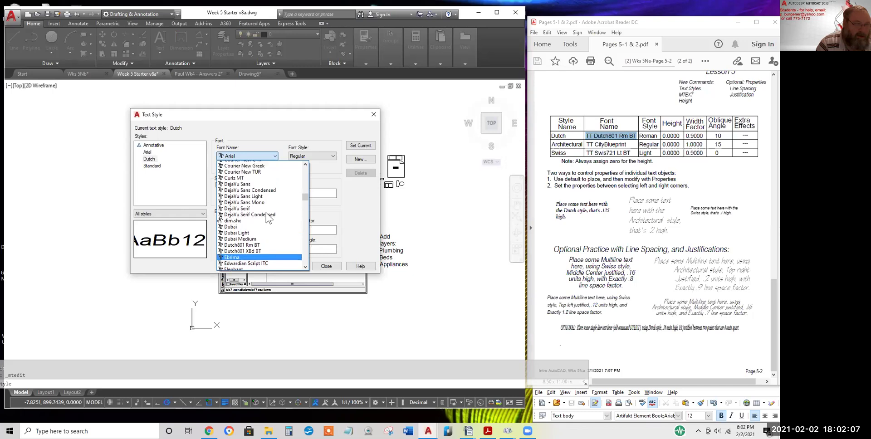
{"action": "scroll", "coordinate": [266, 216], "scroll_direction": "down", "scroll_amount": 1}
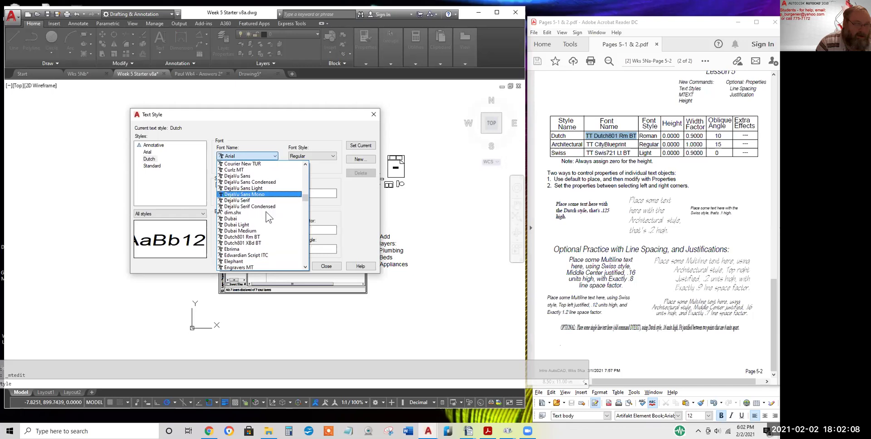
{"action": "left_click", "coordinate": [252, 235]}
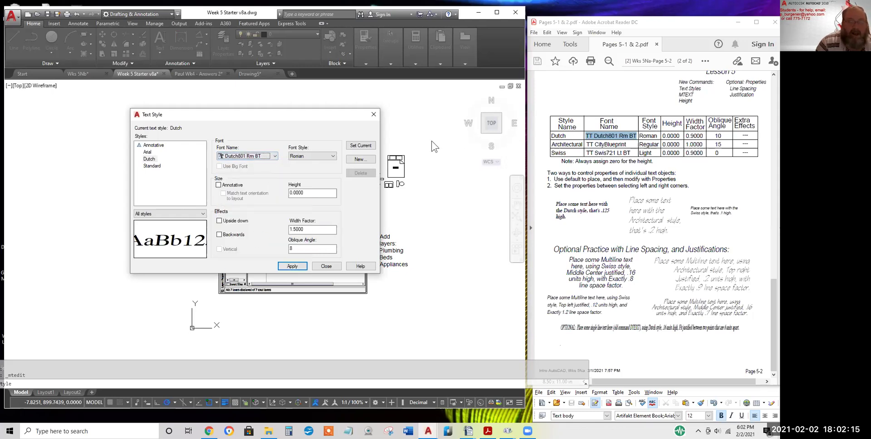
{"action": "left_click", "coordinate": [333, 156]}
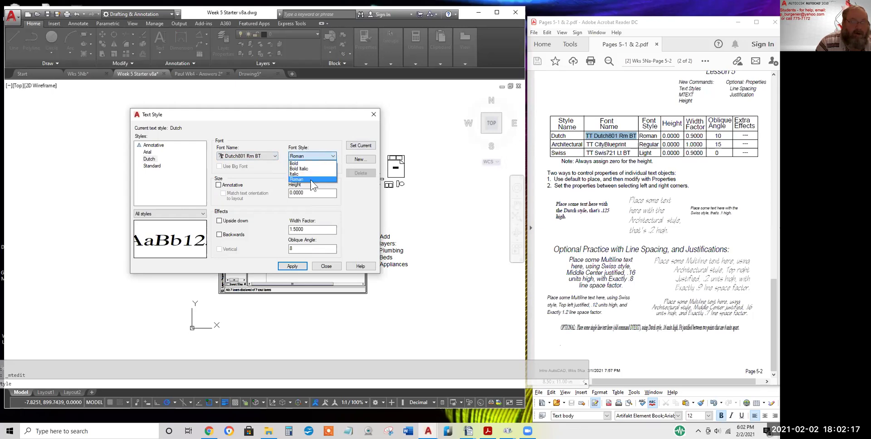
{"action": "left_click", "coordinate": [298, 179]}
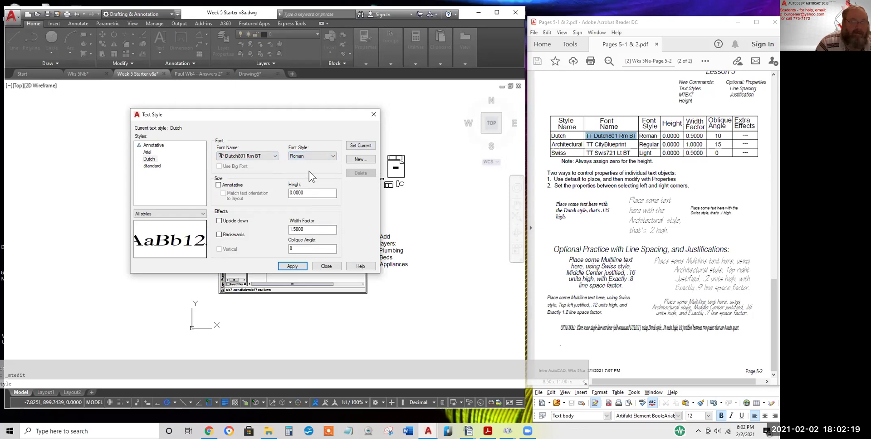
Set the Dutch text style's width factor to 0.9 and its oblique angle to 10, following the worksheet table
{"action": "left_click", "coordinate": [540, 193]}
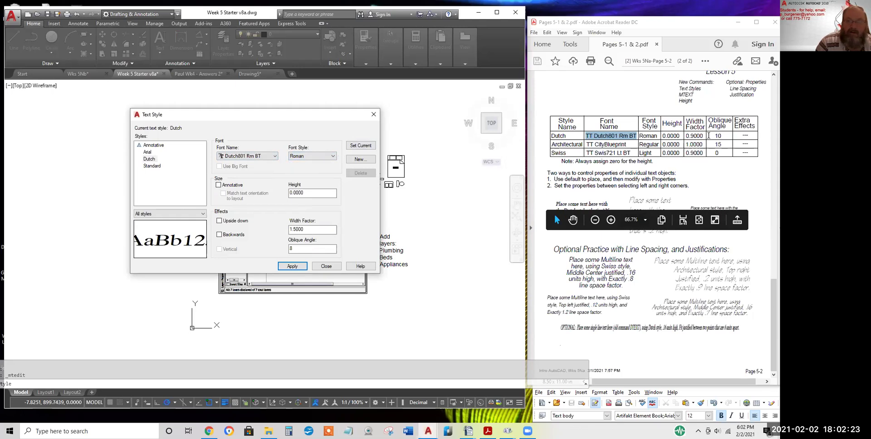
{"action": "left_click_drag", "start_coordinate": [706, 135], "coordinate": [686, 136]}
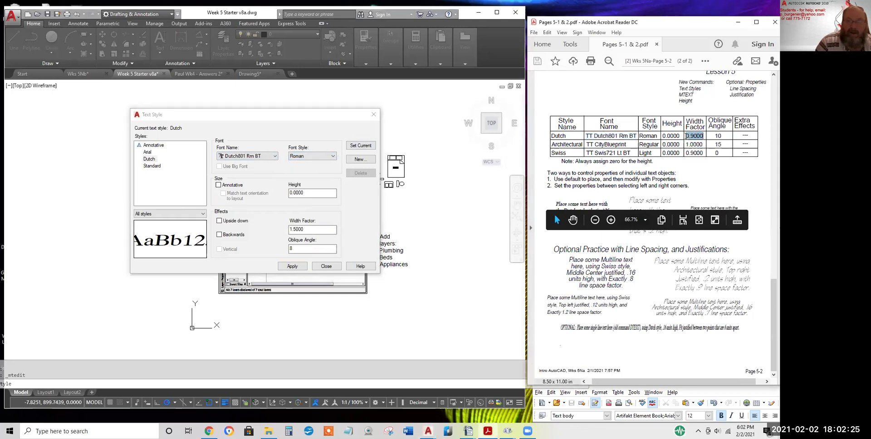
{"action": "left_click_drag", "start_coordinate": [319, 229], "coordinate": [287, 232]}
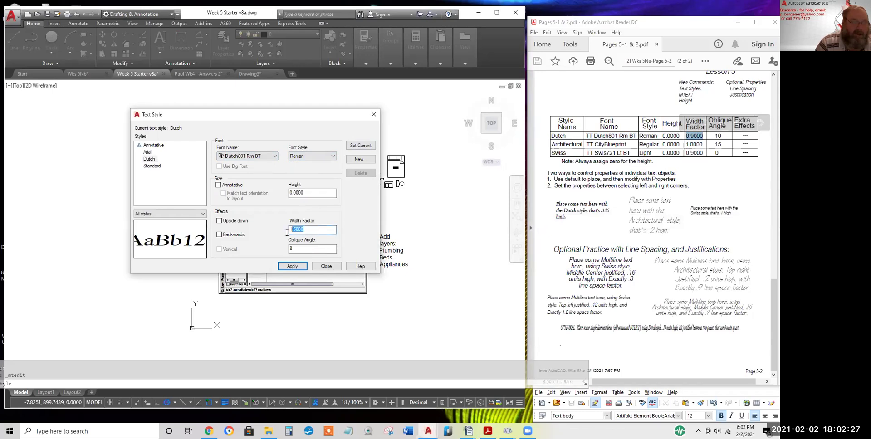
{"action": "key", "text": "BackSpace"}
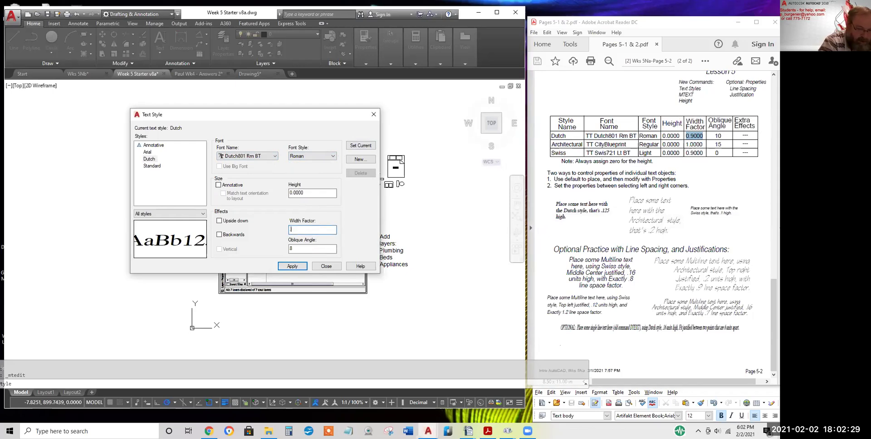
{"action": "type", "text": ".9"}
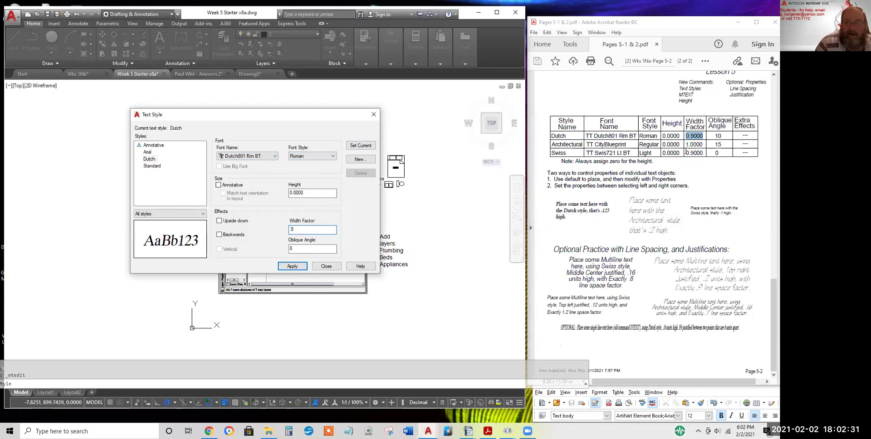
{"action": "left_click_drag", "start_coordinate": [726, 137], "coordinate": [715, 136]}
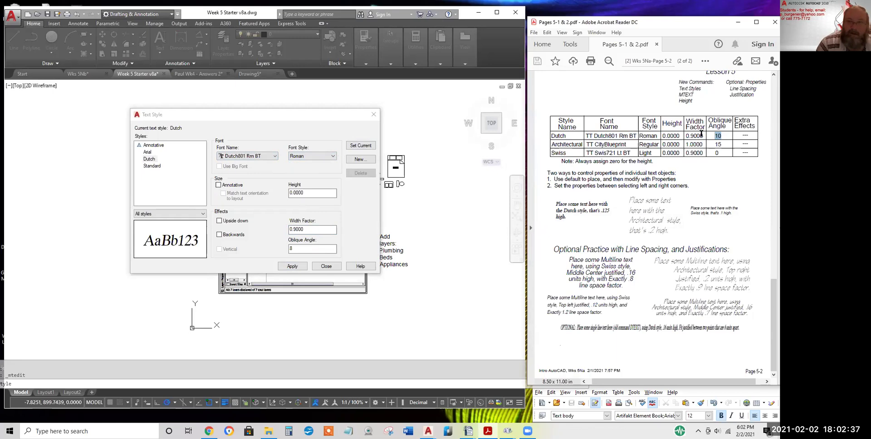
{"action": "left_click", "coordinate": [290, 249]}
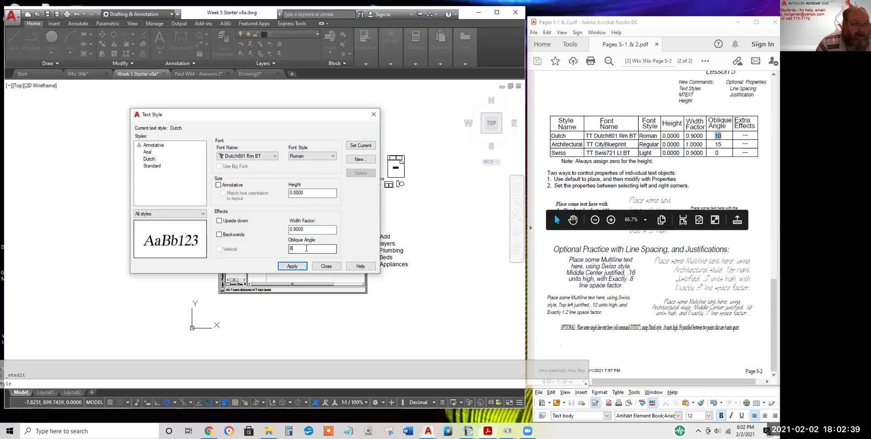
{"action": "type", "text": "10"}
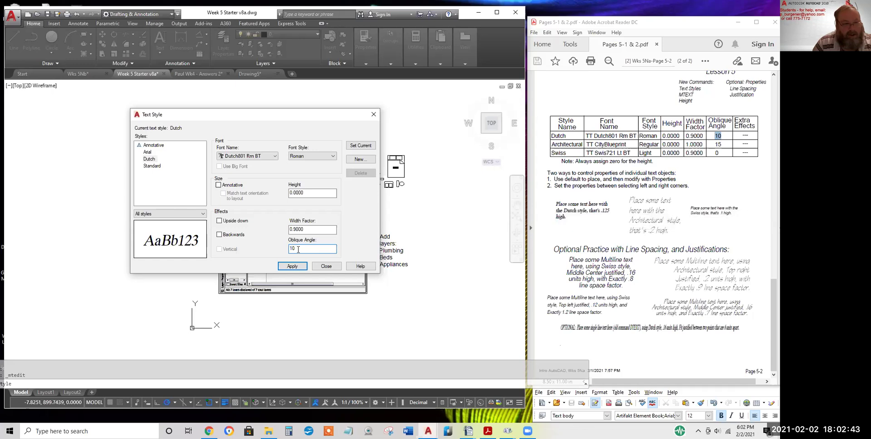
{"action": "left_click_drag", "start_coordinate": [297, 249], "coordinate": [288, 249]}
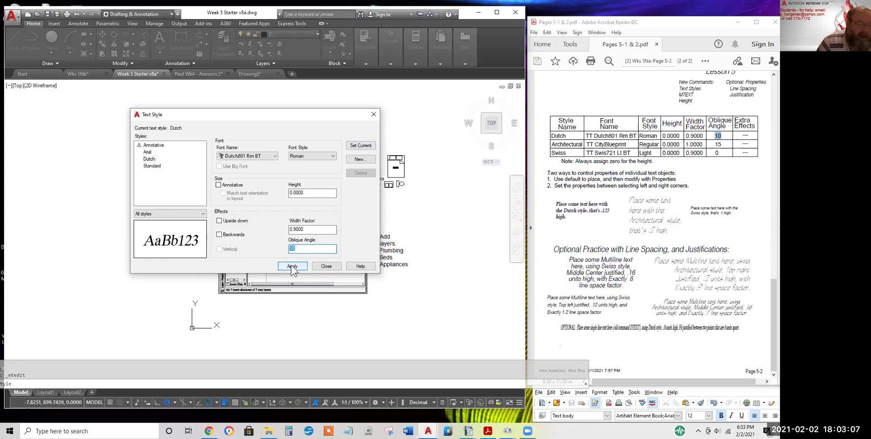
Make the Dutch text style current, save its modifications and close the text style settings
{"action": "left_click", "coordinate": [361, 144]}
{"action": "left_click", "coordinate": [361, 146]}
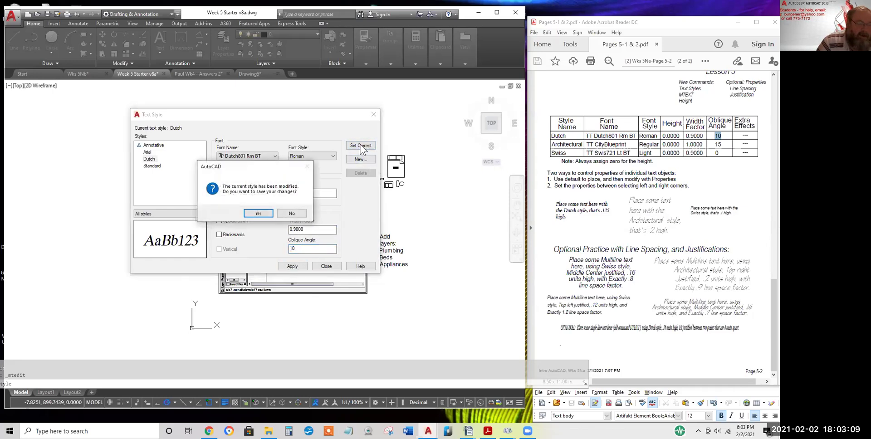
{"action": "left_click", "coordinate": [258, 213]}
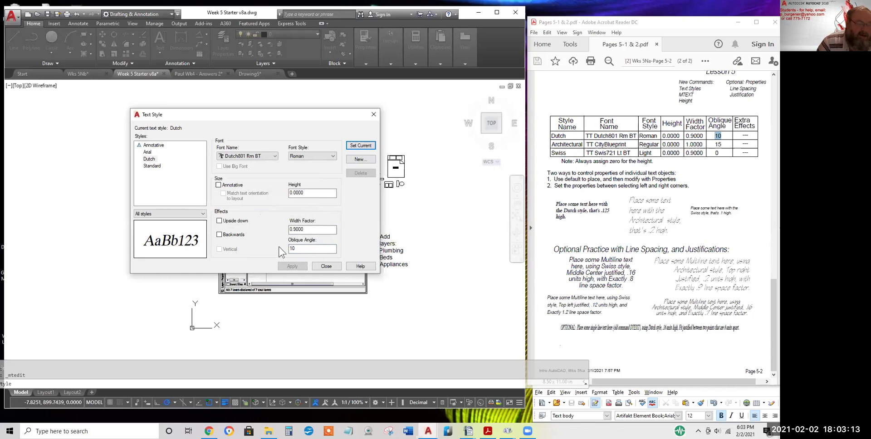
{"action": "left_click", "coordinate": [325, 266]}
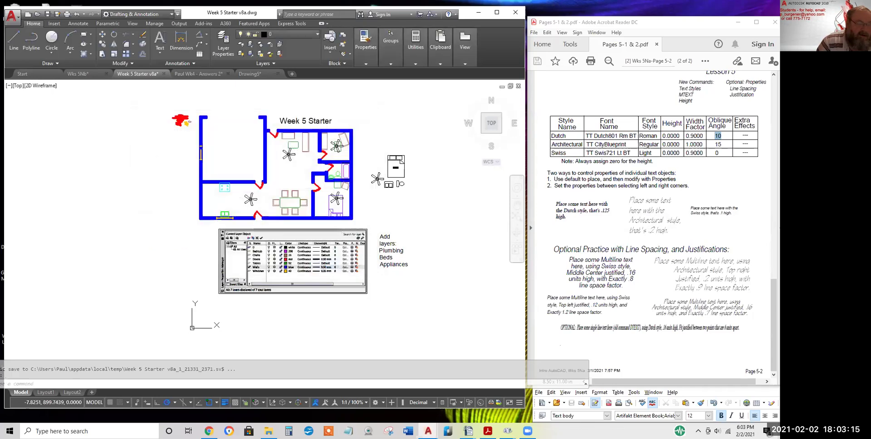
Create a new text style named Architectural, starting from the Standard style
{"action": "left_click", "coordinate": [181, 63]}
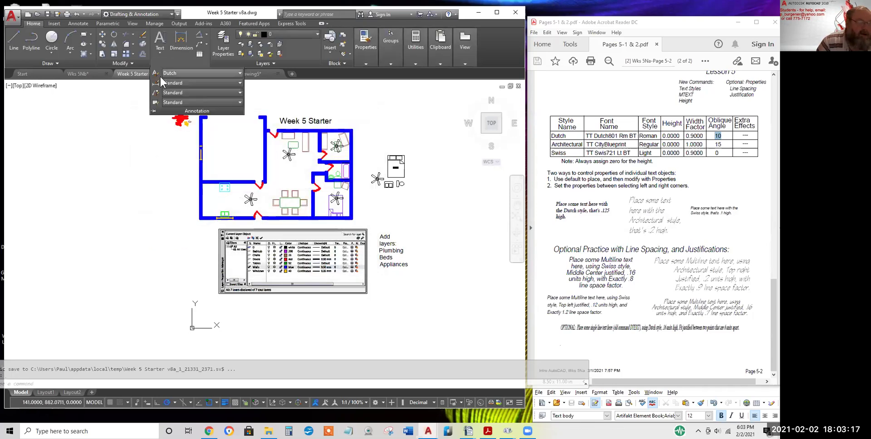
{"action": "left_click", "coordinate": [154, 74]}
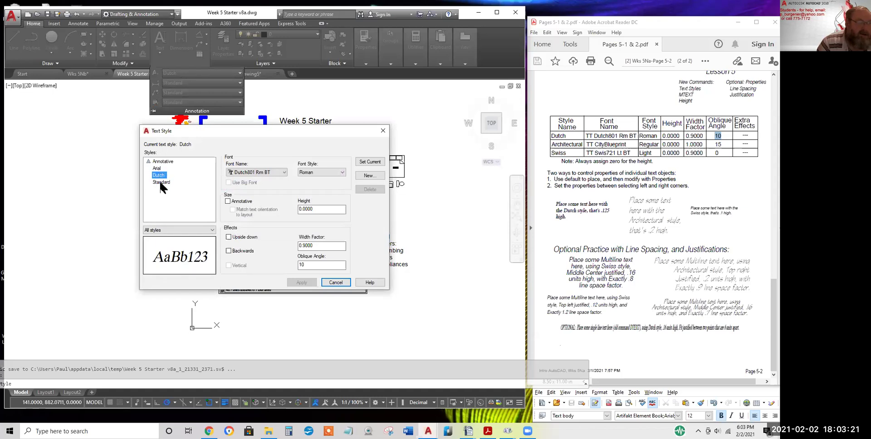
{"action": "left_click", "coordinate": [160, 161]}
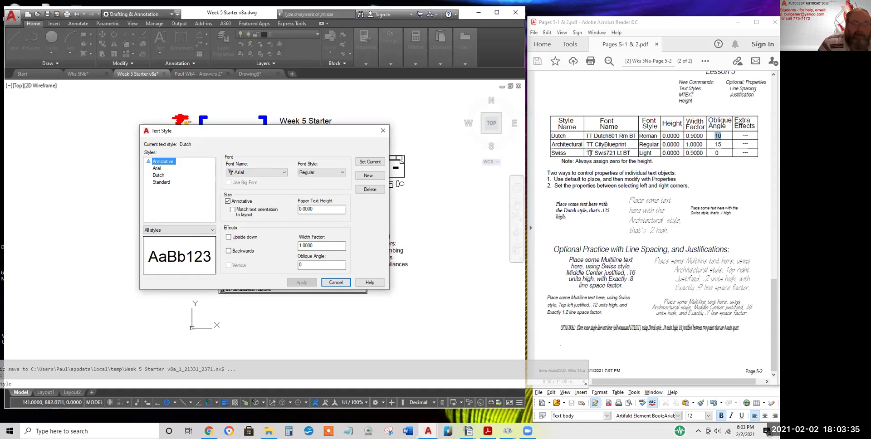
{"action": "left_click_drag", "start_coordinate": [552, 144], "coordinate": [584, 144]}
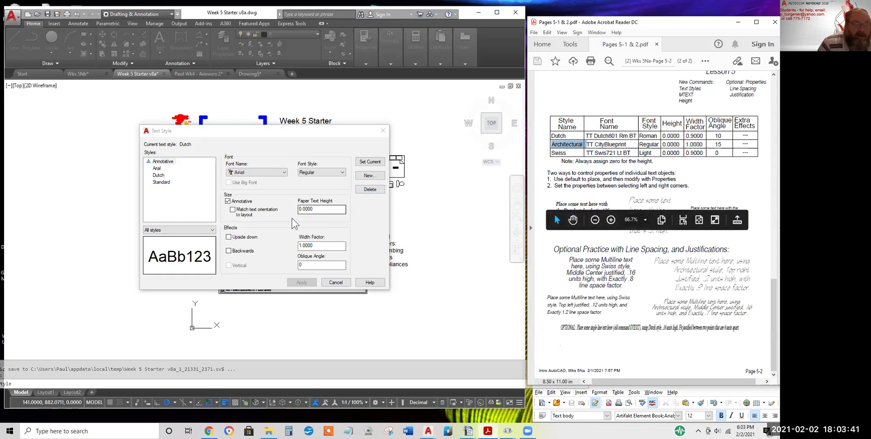
{"action": "left_click", "coordinate": [162, 182]}
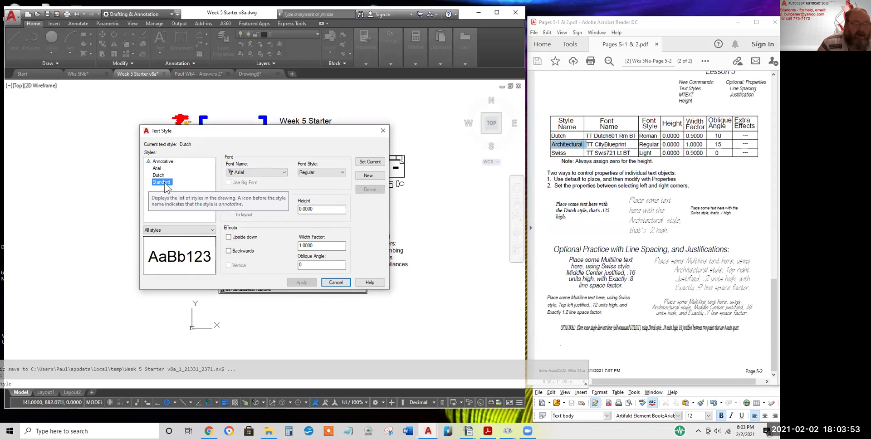
{"action": "left_click", "coordinate": [369, 175]}
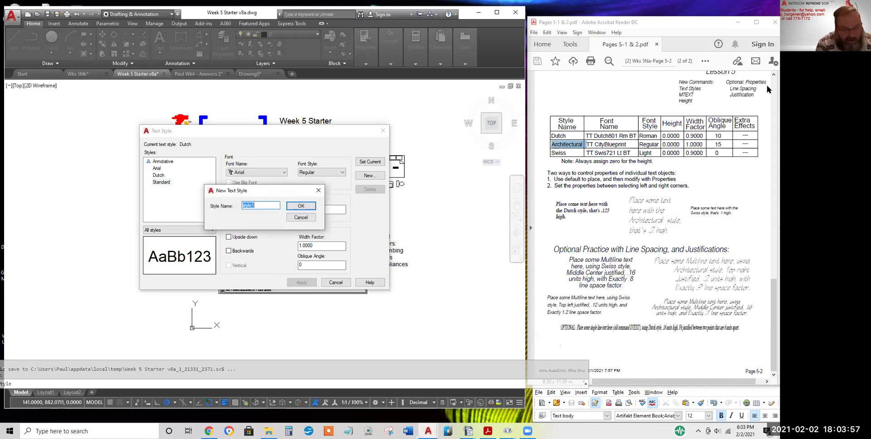
{"action": "type", "text": "Architectural"}
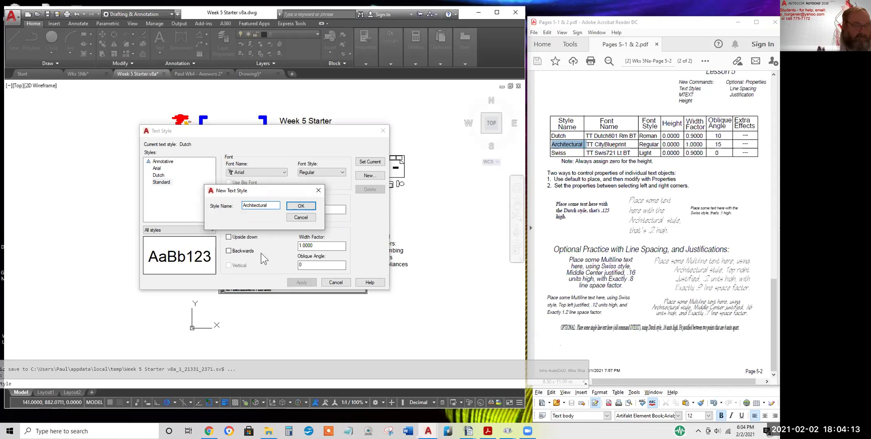
{"action": "left_click", "coordinate": [301, 207]}
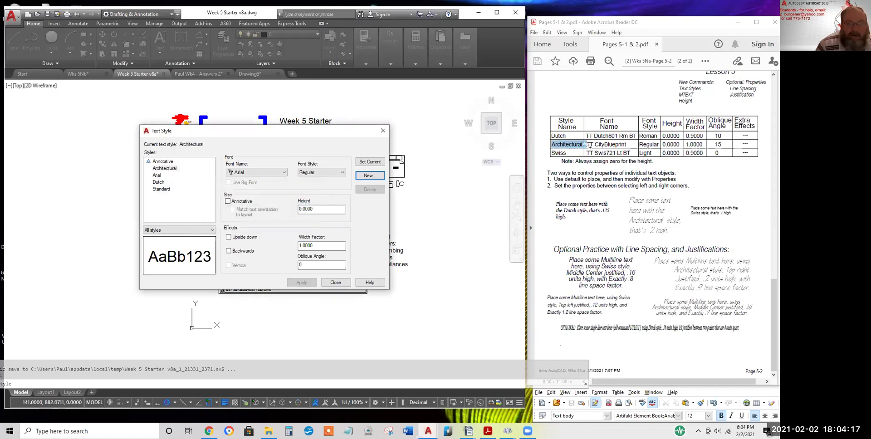
Assign the CityBlueprint font with the Regular font style to the Architectural text style
{"action": "left_click_drag", "start_coordinate": [586, 144], "coordinate": [628, 144]}
{"action": "left_click", "coordinate": [284, 172]}
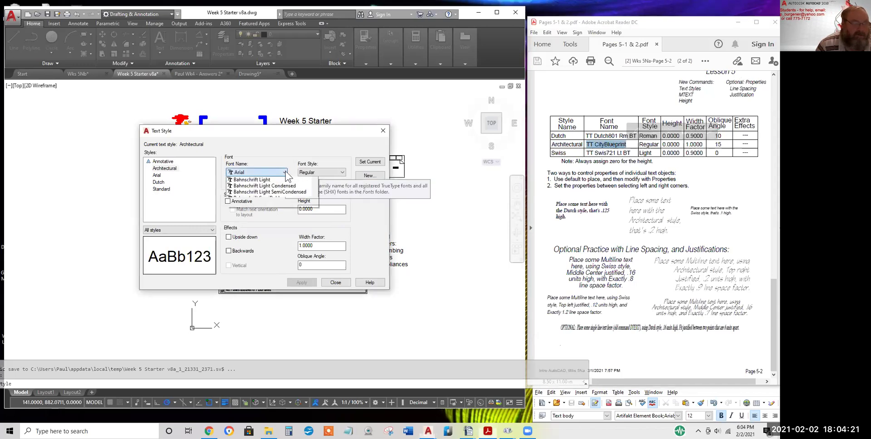
{"action": "scroll", "coordinate": [265, 217], "scroll_direction": "down", "scroll_amount": 7}
{"action": "scroll", "coordinate": [267, 237], "scroll_direction": "up", "scroll_amount": 2}
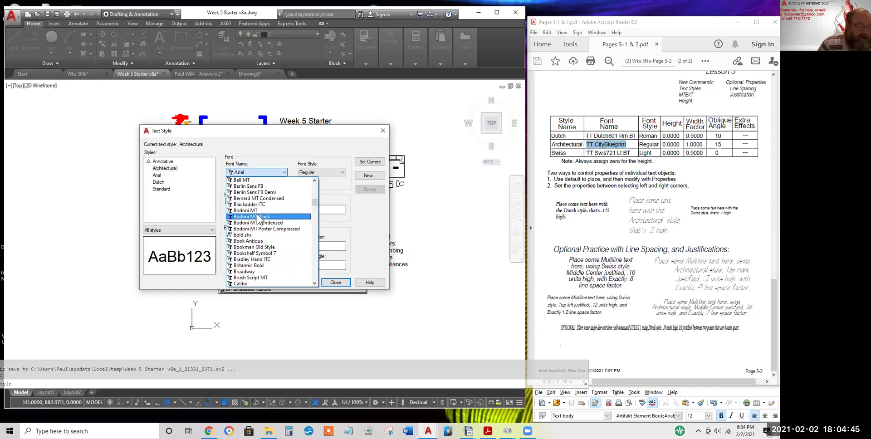
{"action": "scroll", "coordinate": [265, 253], "scroll_direction": "down", "scroll_amount": 1}
{"action": "scroll", "coordinate": [268, 251], "scroll_direction": "down", "scroll_amount": 4}
{"action": "scroll", "coordinate": [272, 253], "scroll_direction": "down", "scroll_amount": 7}
{"action": "scroll", "coordinate": [272, 253], "scroll_direction": "down", "scroll_amount": 4}
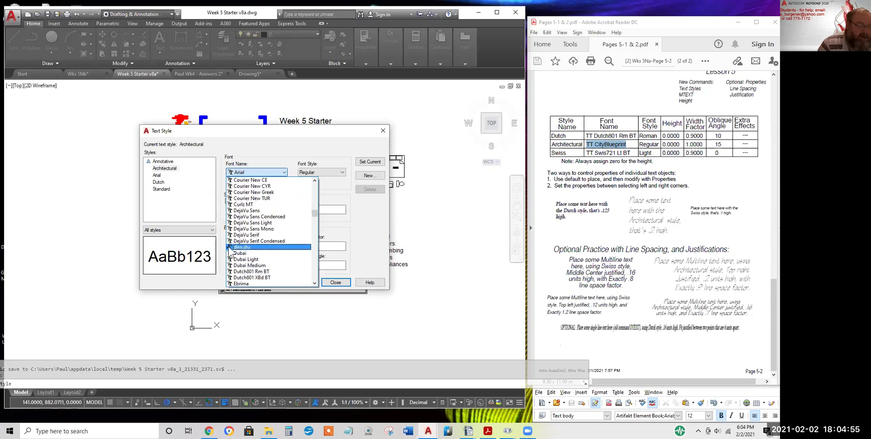
{"action": "scroll", "coordinate": [252, 229], "scroll_direction": "down", "scroll_amount": 2}
{"action": "scroll", "coordinate": [252, 228], "scroll_direction": "up", "scroll_amount": 6}
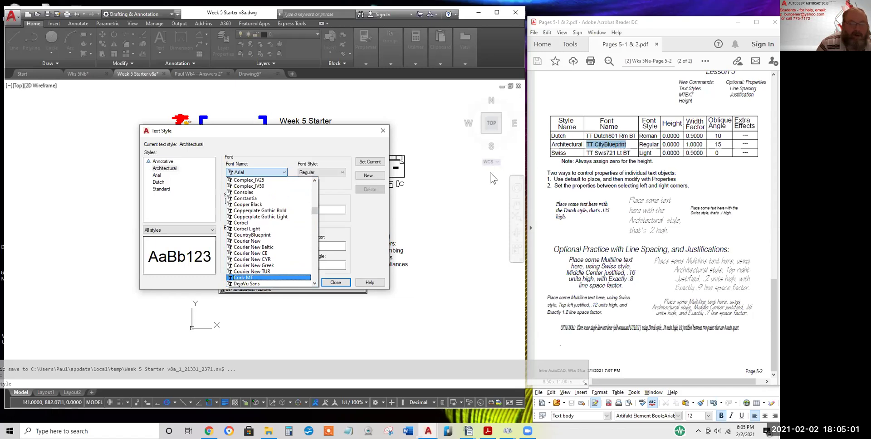
{"action": "scroll", "coordinate": [294, 210], "scroll_direction": "up", "scroll_amount": 2}
{"action": "scroll", "coordinate": [294, 209], "scroll_direction": "up", "scroll_amount": 2}
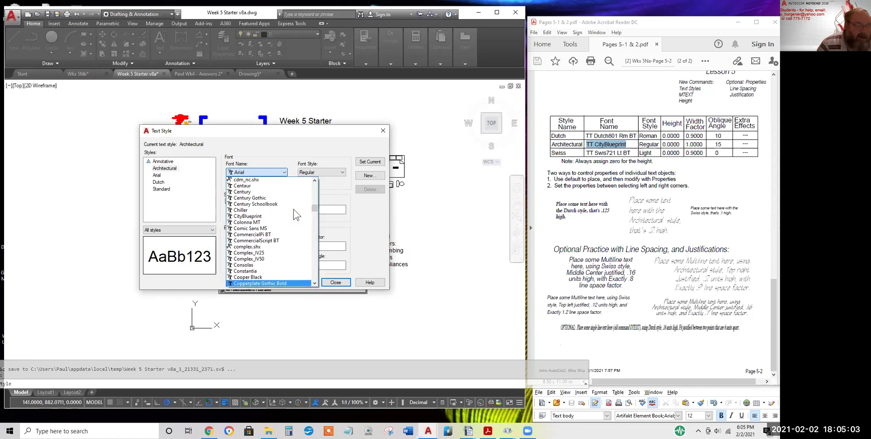
{"action": "left_click", "coordinate": [255, 218]}
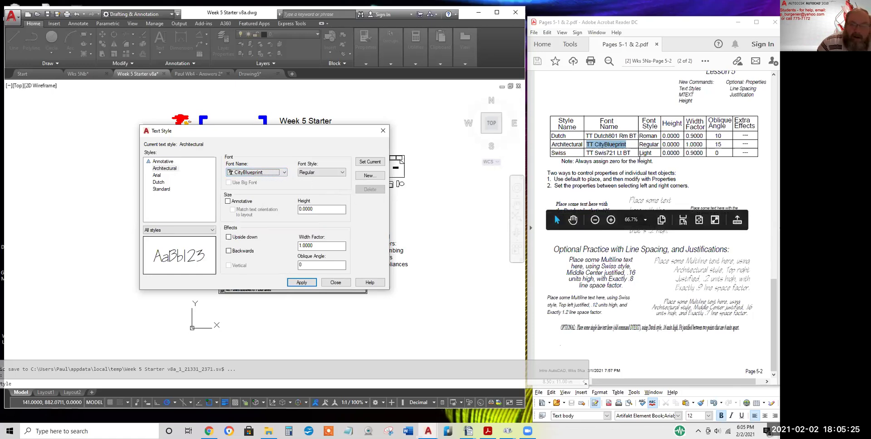
{"action": "left_click", "coordinate": [330, 173]}
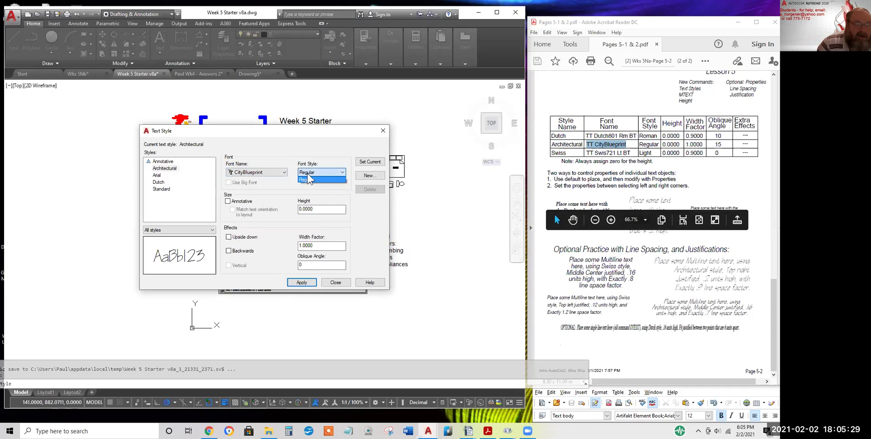
{"action": "left_click", "coordinate": [308, 179]}
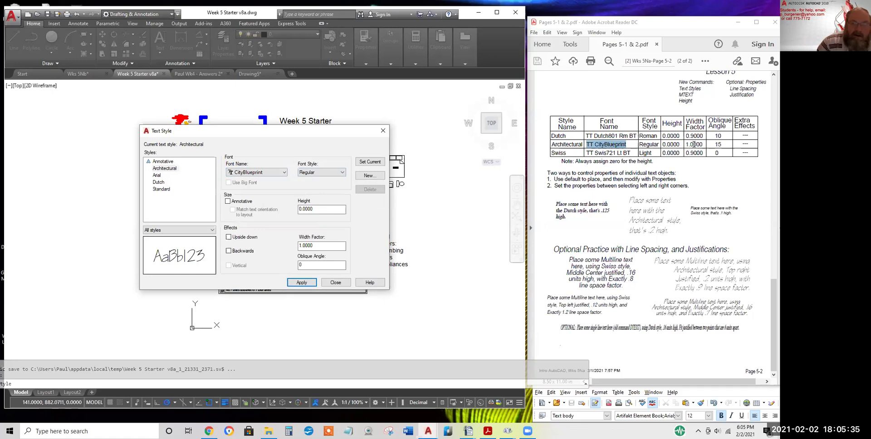
Set the Architectural text style's oblique angle to 15, following the worksheet table
{"action": "double_click", "coordinate": [318, 245]}
{"action": "double_click", "coordinate": [718, 145]}
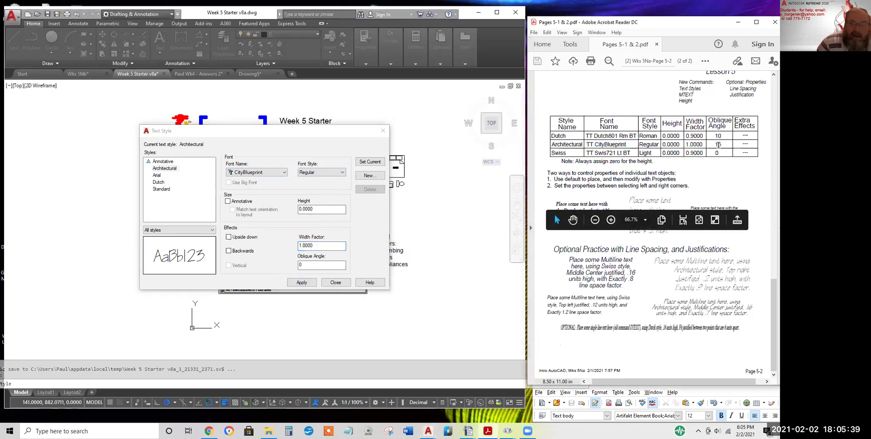
{"action": "double_click", "coordinate": [310, 266]}
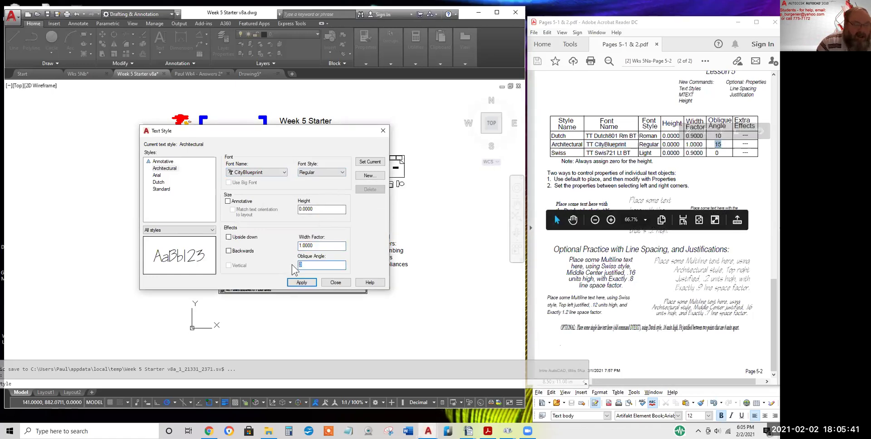
{"action": "type", "text": "15"}
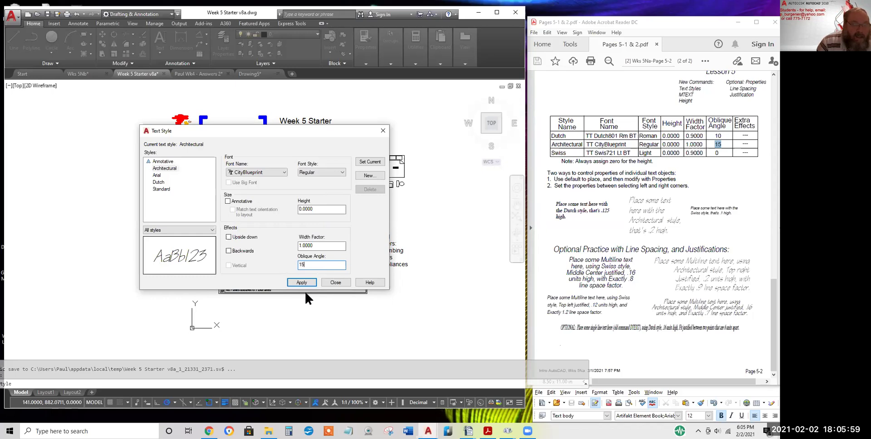
Make the Architectural text style current, saving its modifications, and close the text style settings
{"action": "left_click", "coordinate": [372, 162]}
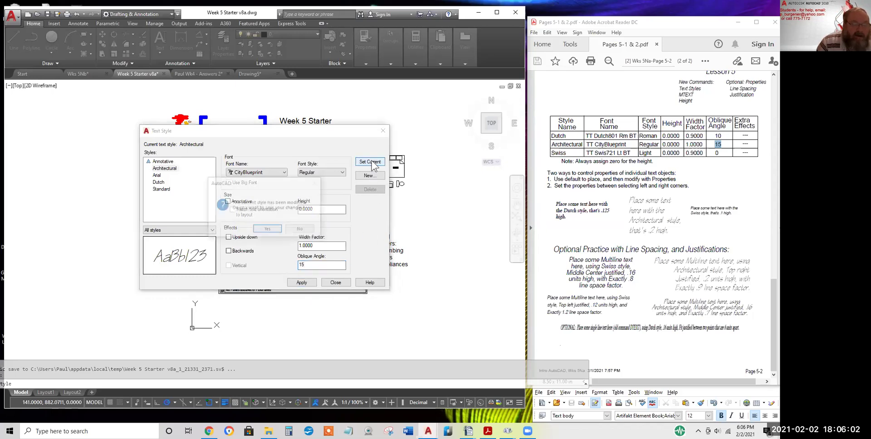
{"action": "left_click", "coordinate": [265, 229]}
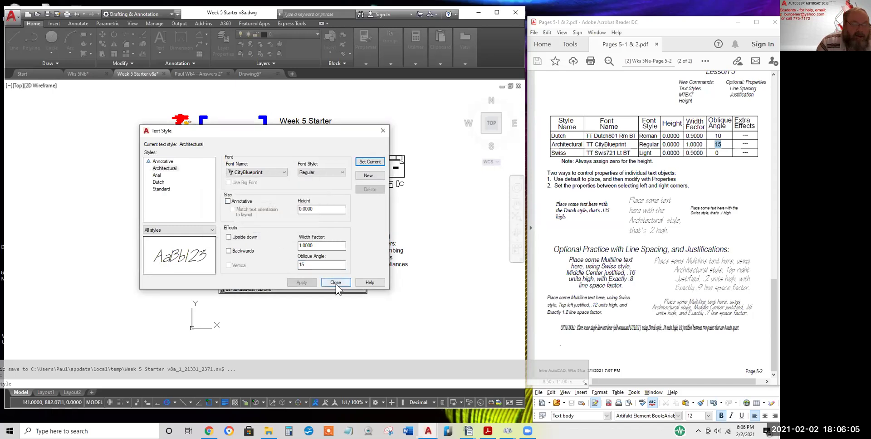
{"action": "left_click", "coordinate": [335, 283]}
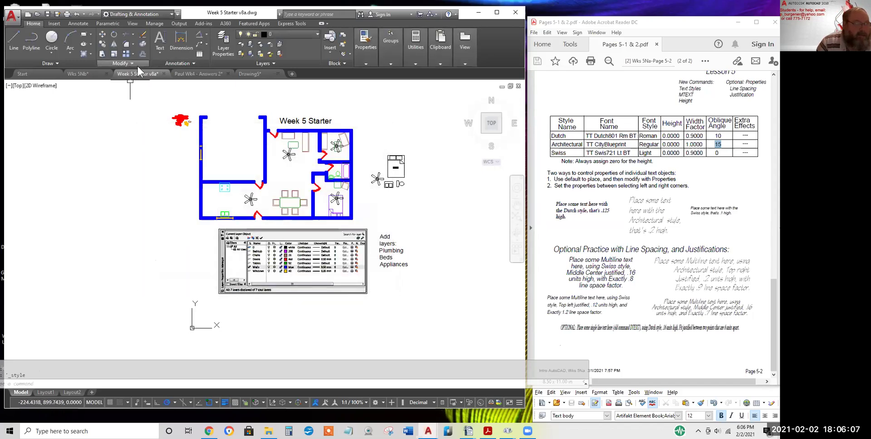
Create a new text style named Swiss, starting from the Standard style
{"action": "left_click", "coordinate": [174, 63]}
{"action": "left_click", "coordinate": [156, 73]}
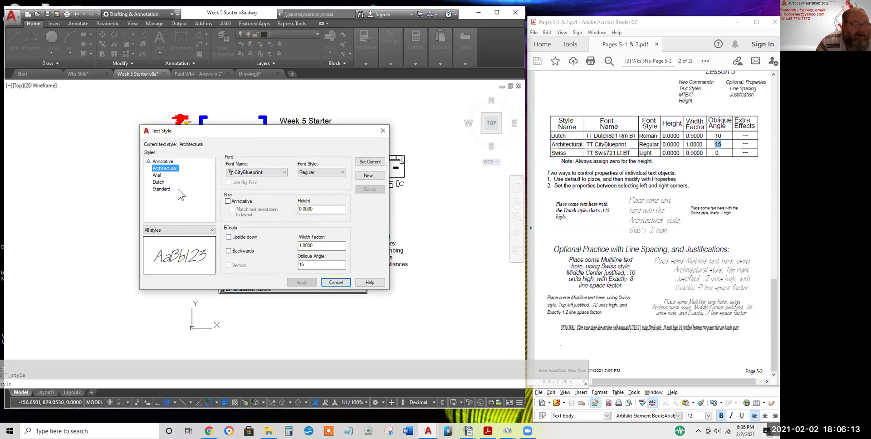
{"action": "left_click", "coordinate": [160, 188]}
{"action": "left_click", "coordinate": [368, 175]}
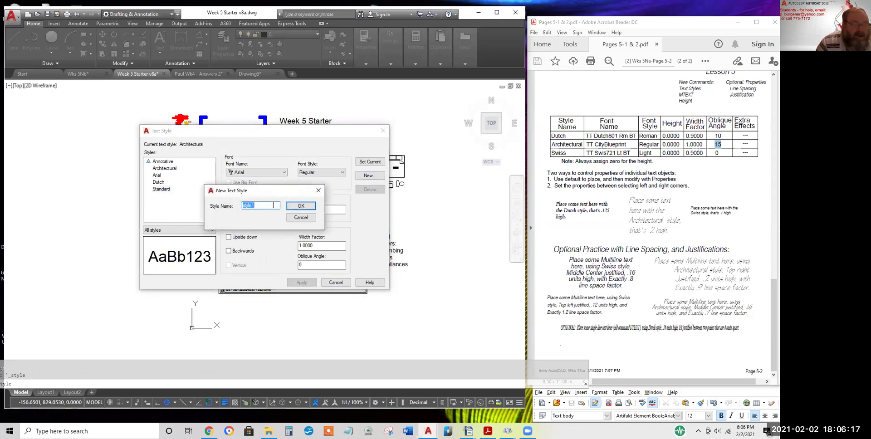
{"action": "type", "text": "Swiaa"}
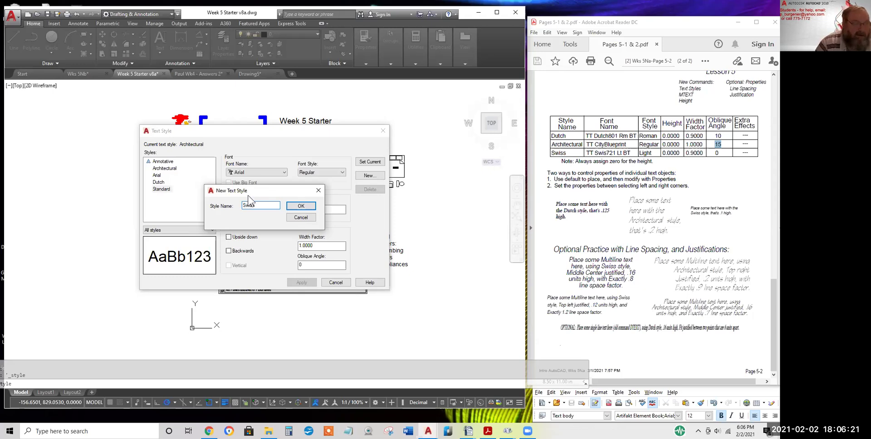
{"action": "key", "text": "BackSpace"}
{"action": "key", "text": "BackSpace"}
{"action": "type", "text": "ss"}
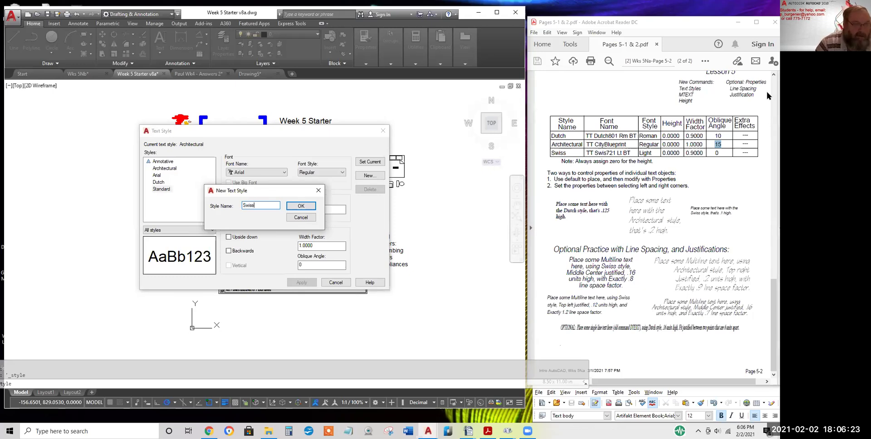
{"action": "left_click", "coordinate": [301, 206]}
Assign the Swis721 Lt BT font with the Light font style to the Swiss text style
{"action": "left_click_drag", "start_coordinate": [594, 153], "coordinate": [631, 154]}
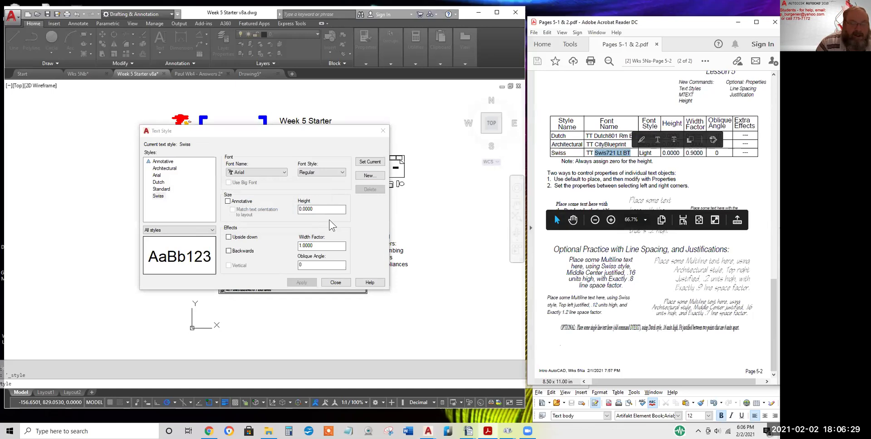
{"action": "left_click", "coordinate": [284, 173]}
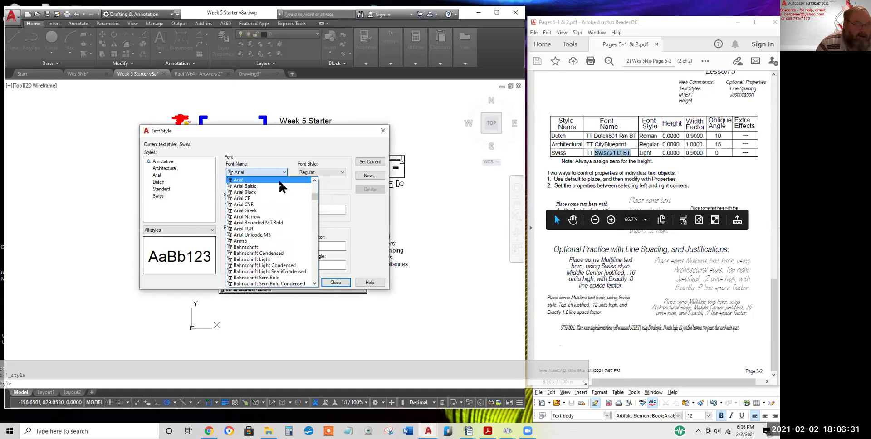
{"action": "left_click_drag", "start_coordinate": [315, 199], "coordinate": [316, 265]}
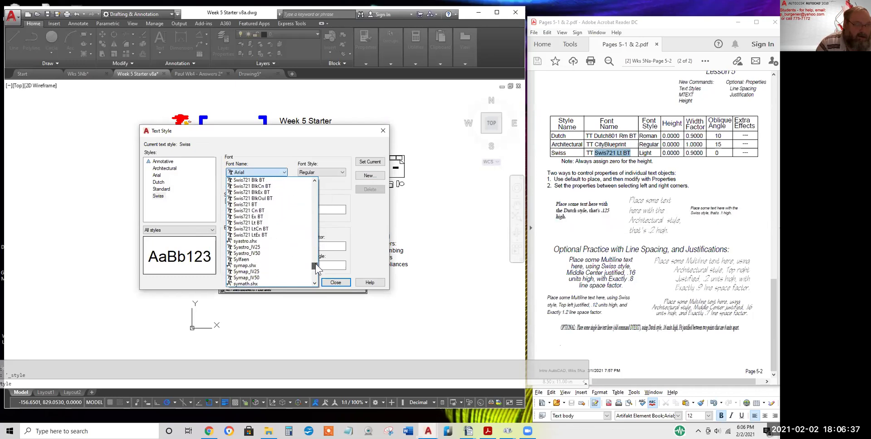
{"action": "left_click", "coordinate": [264, 223]}
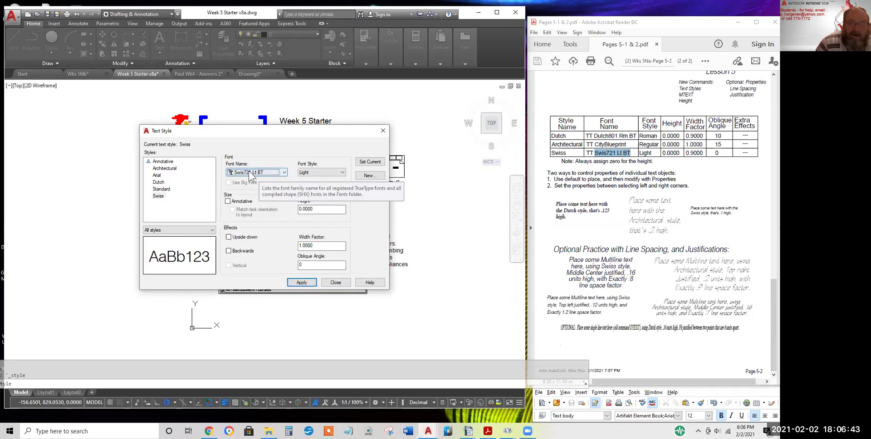
{"action": "left_click", "coordinate": [325, 174]}
{"action": "left_click", "coordinate": [322, 180]}
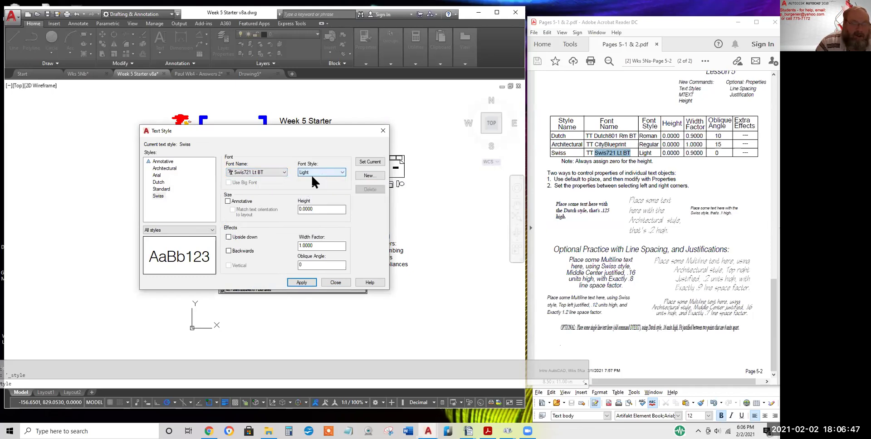
{"action": "left_click", "coordinate": [316, 172]}
{"action": "left_click", "coordinate": [319, 179]}
Set the Swiss text style's width factor to .9, make the style current and close the text style settings
{"action": "double_click", "coordinate": [313, 246]}
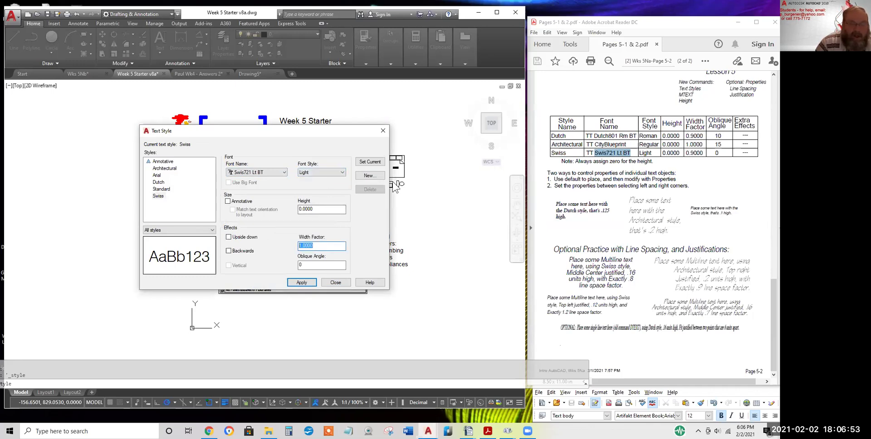
{"action": "type", "text": ".9"}
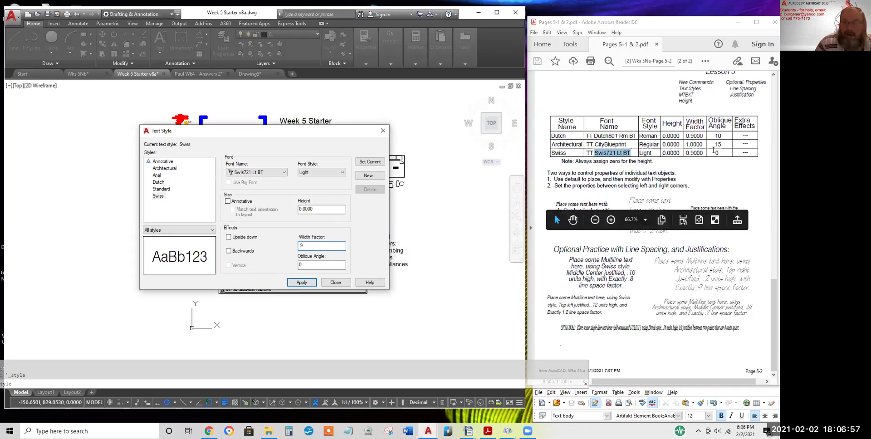
{"action": "key", "text": "Tab"}
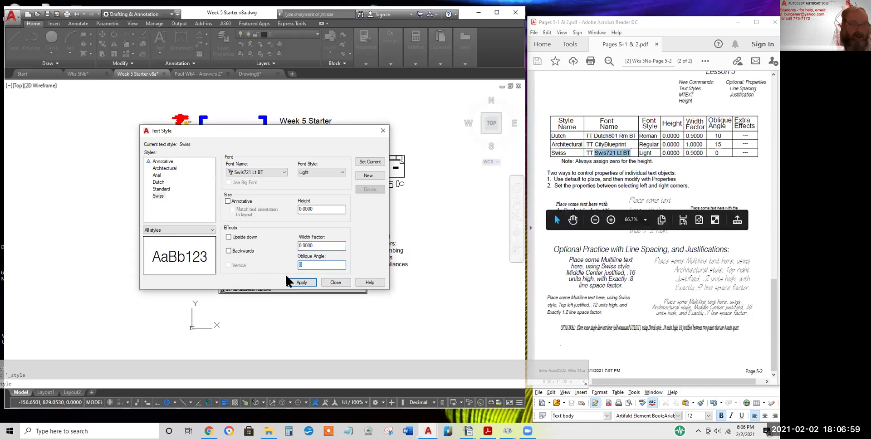
{"action": "left_click", "coordinate": [369, 162]}
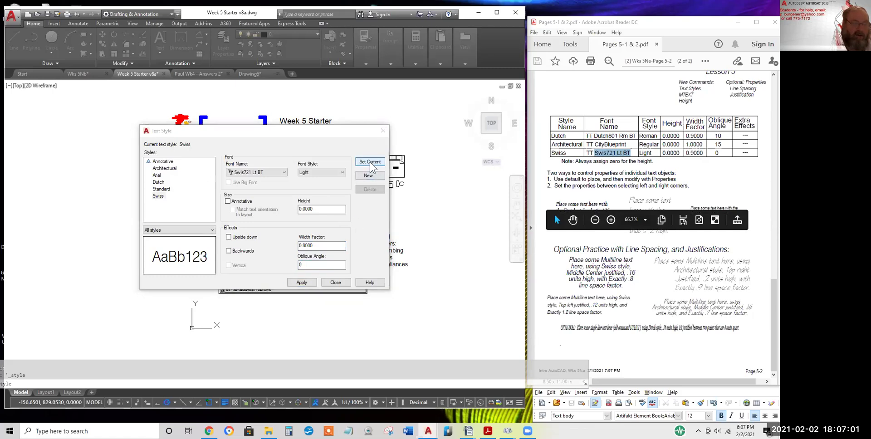
{"action": "left_click", "coordinate": [267, 229]}
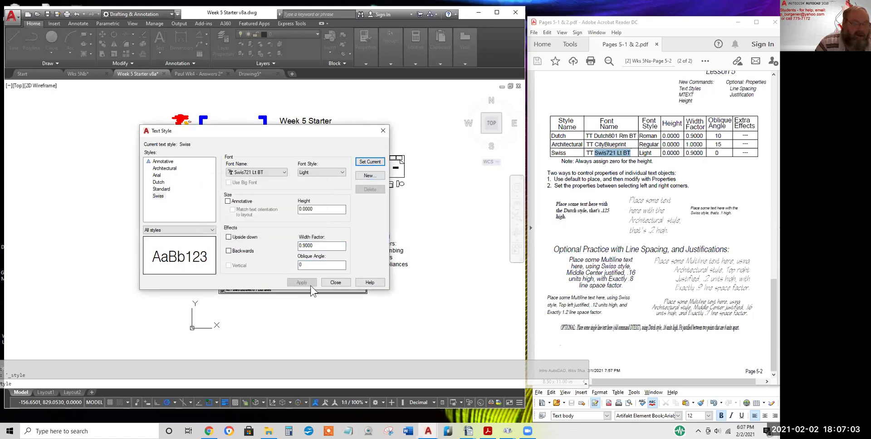
{"action": "left_click", "coordinate": [335, 282]}
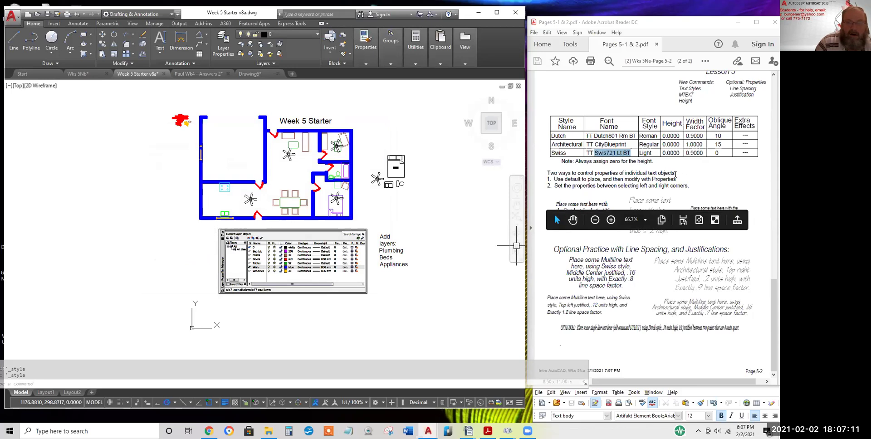
Review the worksheet's notes on controlling text properties and its optional single-line exercise, alongside the available text creation and conversion commands
{"action": "left_click_drag", "start_coordinate": [691, 185], "coordinate": [544, 169]}
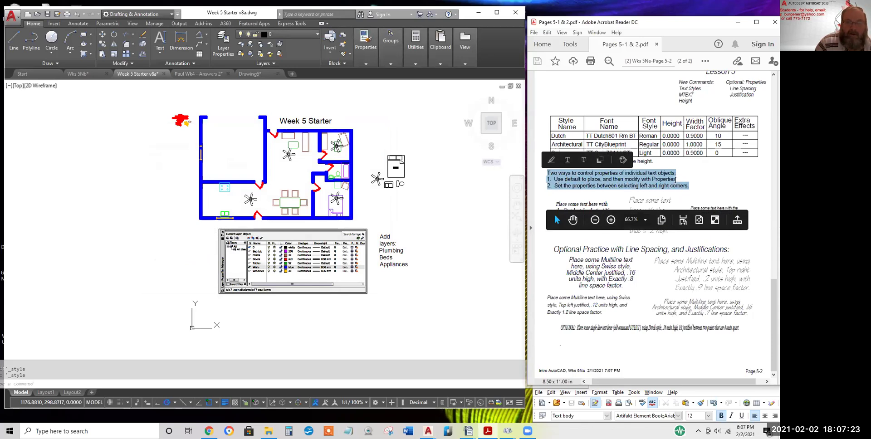
{"action": "left_click", "coordinate": [542, 180]}
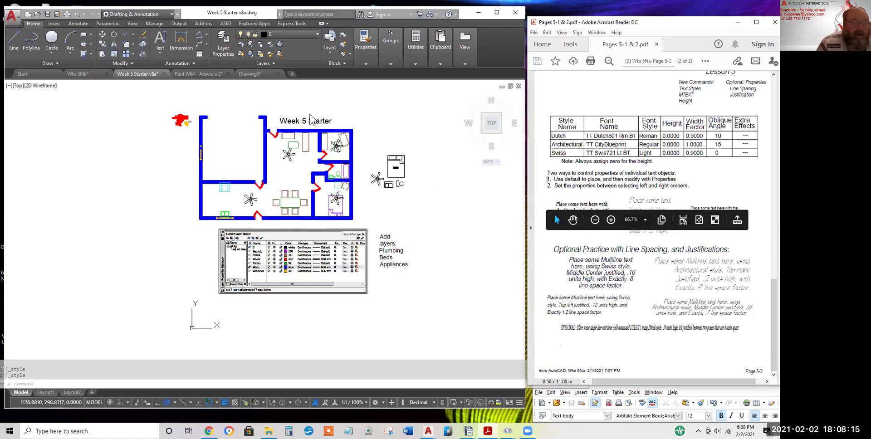
{"action": "left_click", "coordinate": [159, 52]}
{"action": "left_click", "coordinate": [159, 52]}
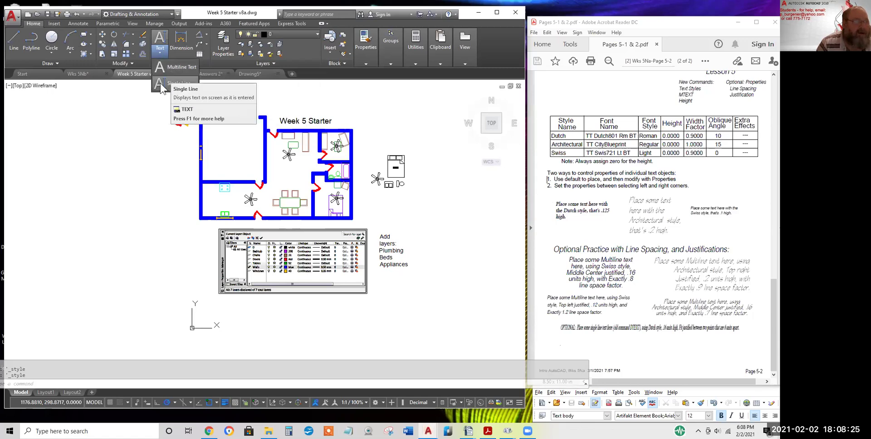
{"action": "left_click_drag", "start_coordinate": [557, 327], "coordinate": [711, 335]}
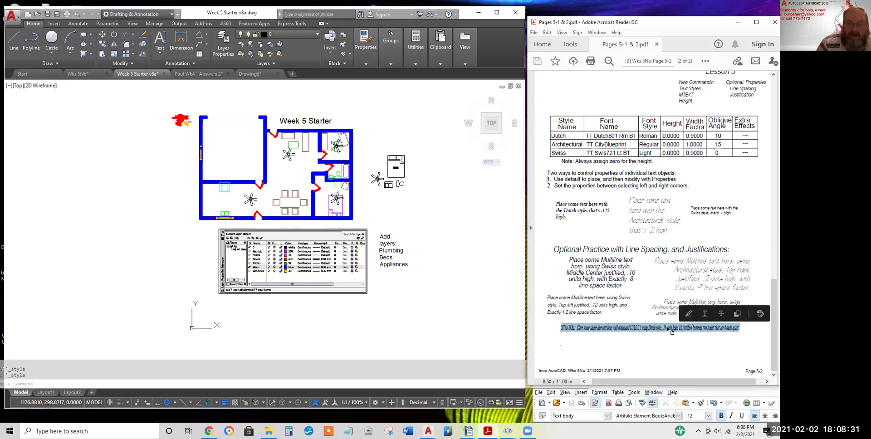
{"action": "left_click", "coordinate": [157, 49]}
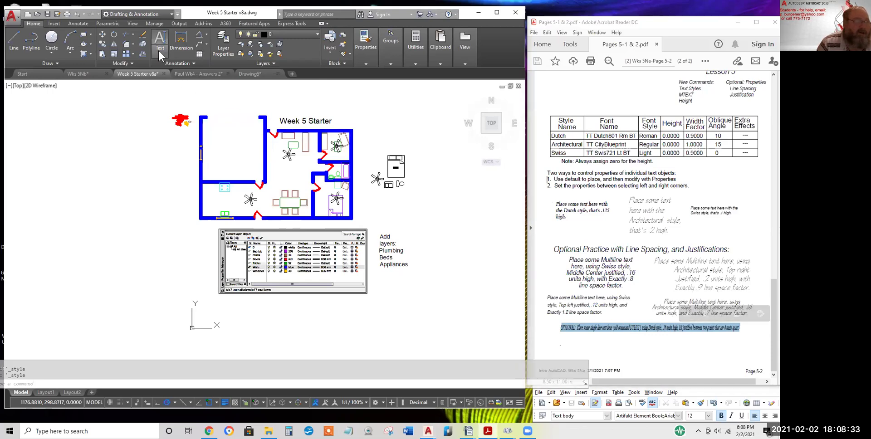
{"action": "left_click", "coordinate": [159, 51]}
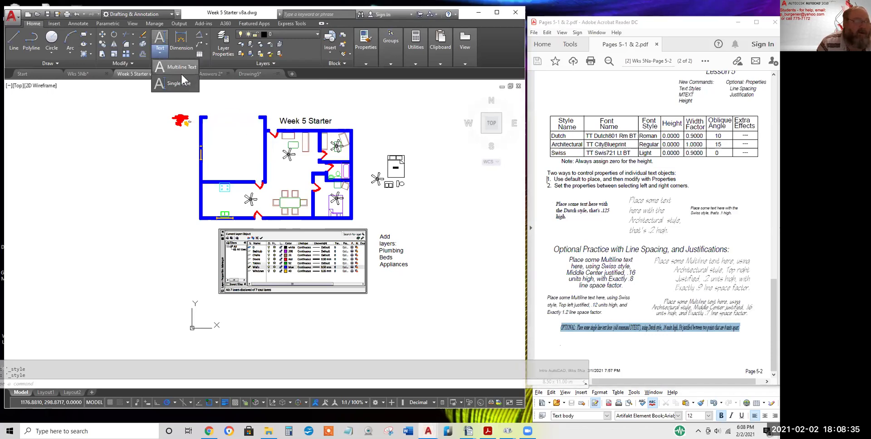
{"action": "left_click", "coordinate": [290, 23]}
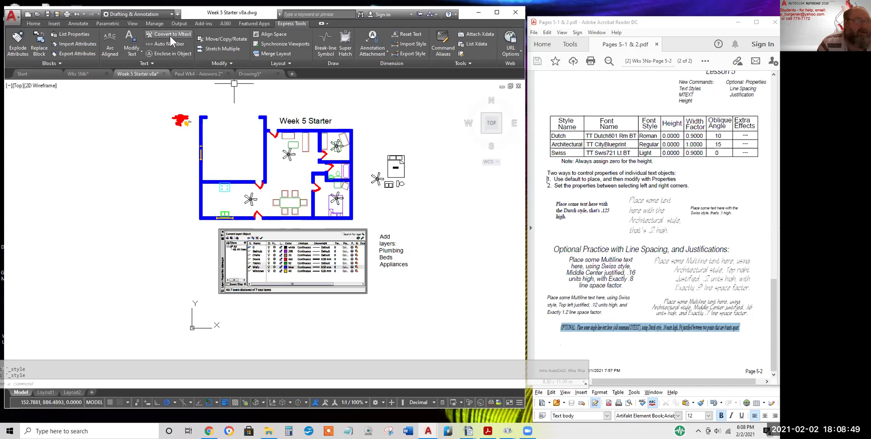
{"action": "mouse_move", "coordinate": [572, 226]}
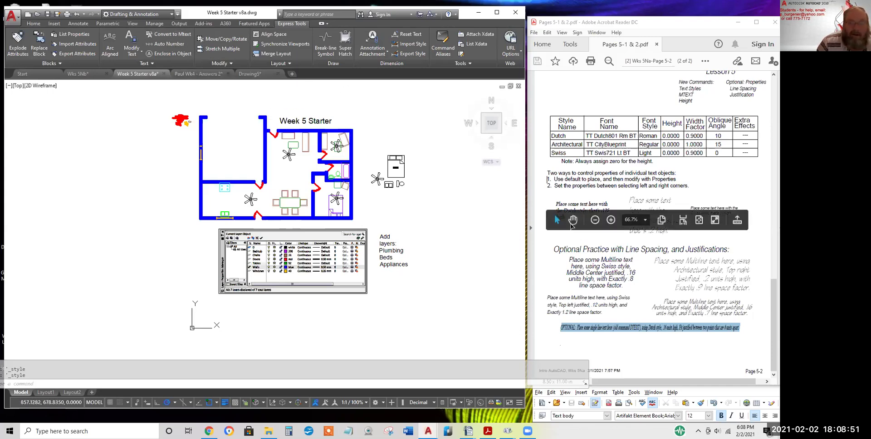
{"action": "left_click", "coordinate": [143, 56]}
{"action": "left_click", "coordinate": [158, 118]}
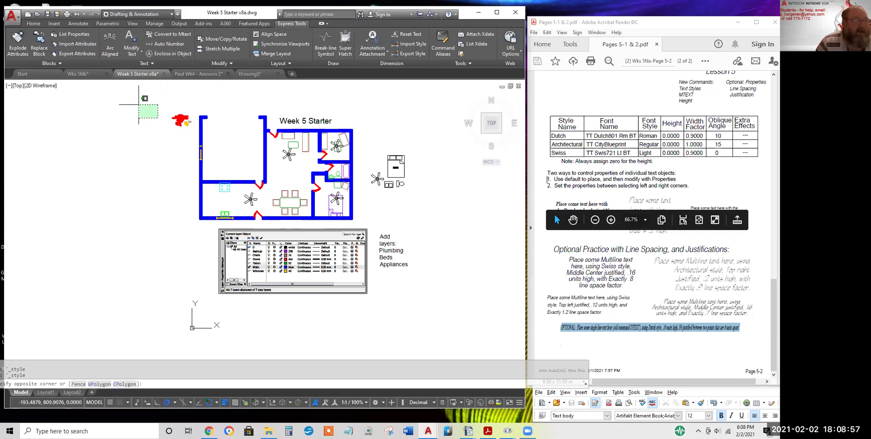
{"action": "key", "text": "Escape"}
{"action": "key", "text": "Escape"}
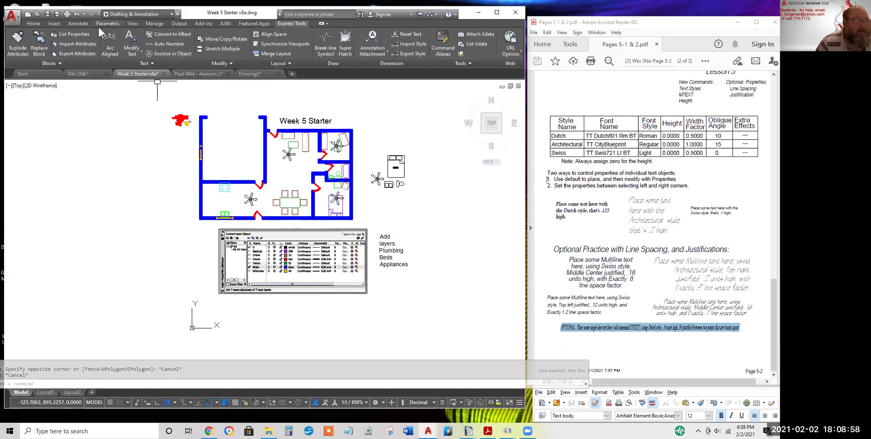
Start a multiline text with its first corner just inside the upper-left curve of the small green rounded square in the lower-right room
{"action": "left_click", "coordinate": [32, 24]}
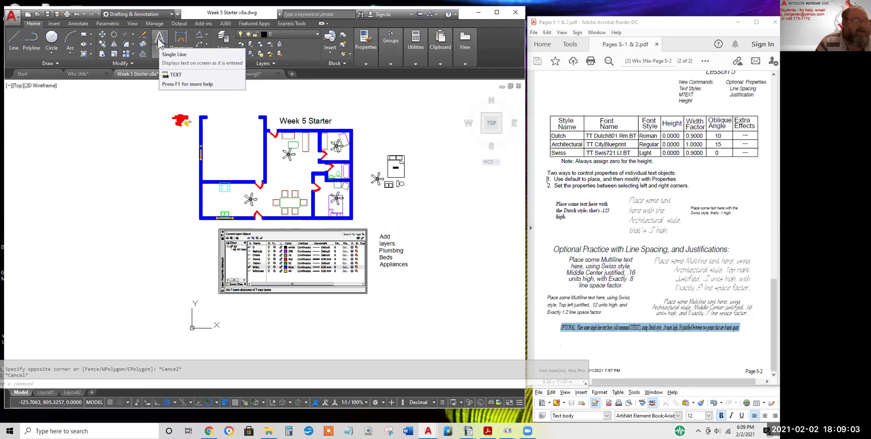
{"action": "left_click", "coordinate": [160, 52]}
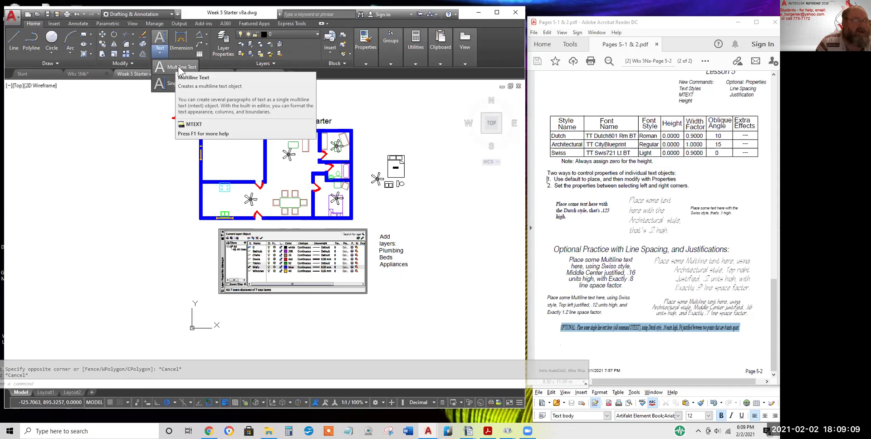
{"action": "left_click", "coordinate": [178, 67]}
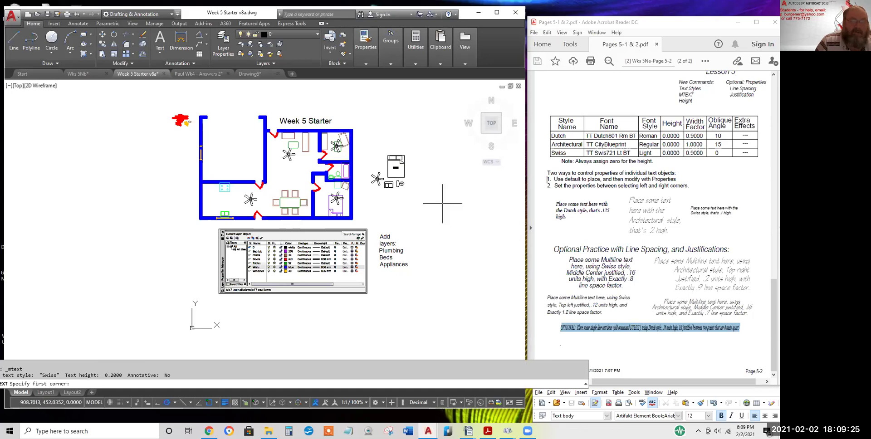
{"action": "scroll", "coordinate": [273, 181], "scroll_direction": "down", "scroll_amount": 3}
{"action": "scroll", "coordinate": [322, 196], "scroll_direction": "up", "scroll_amount": 3}
{"action": "scroll", "coordinate": [322, 195], "scroll_direction": "up", "scroll_amount": 8}
{"action": "scroll", "coordinate": [350, 146], "scroll_direction": "up", "scroll_amount": 3}
{"action": "scroll", "coordinate": [292, 241], "scroll_direction": "down", "scroll_amount": 3}
{"action": "scroll", "coordinate": [267, 241], "scroll_direction": "down", "scroll_amount": 8}
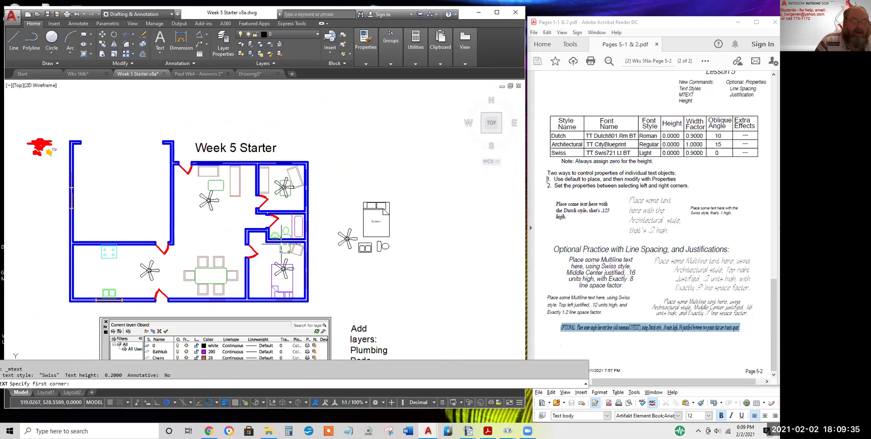
{"action": "scroll", "coordinate": [284, 246], "scroll_direction": "up", "scroll_amount": 5}
{"action": "scroll", "coordinate": [283, 246], "scroll_direction": "up", "scroll_amount": 6}
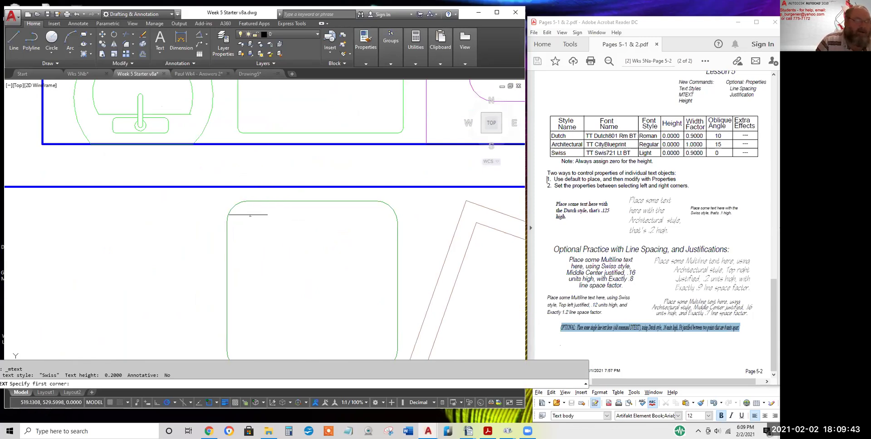
{"action": "scroll", "coordinate": [249, 218], "scroll_direction": "up", "scroll_amount": 4}
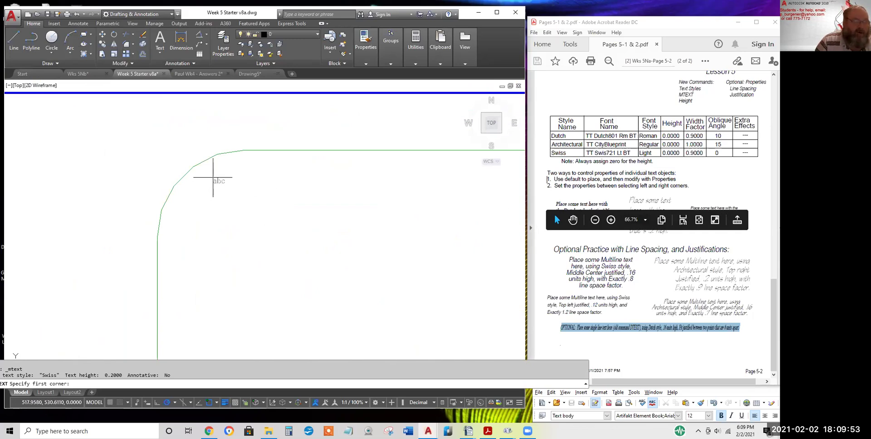
{"action": "left_click", "coordinate": [213, 177]}
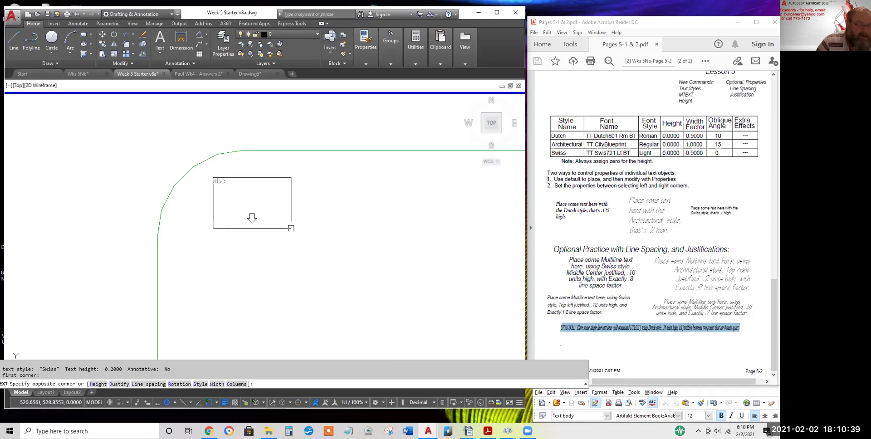
Set the multiline text height to .125 and define a text box about 3.6 units wide and 2.3 units high
{"action": "right_click", "coordinate": [290, 228]}
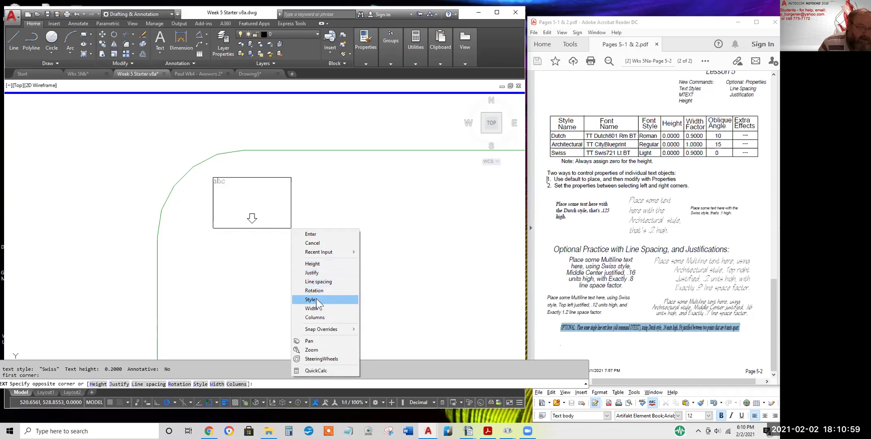
{"action": "left_click", "coordinate": [312, 264]}
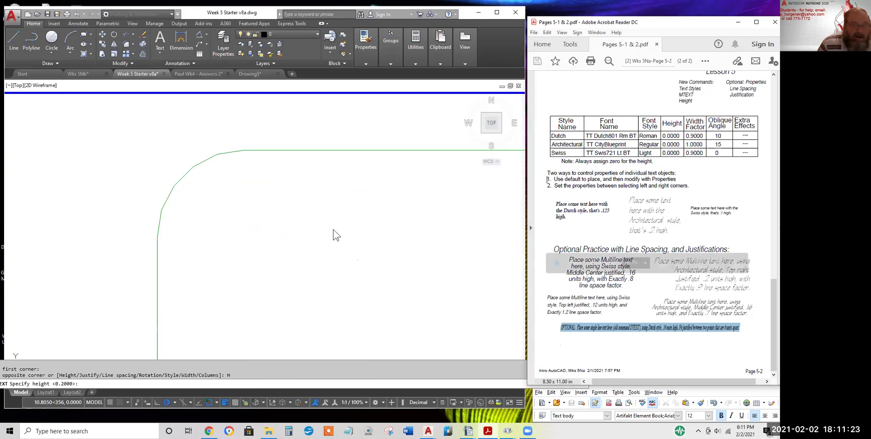
{"action": "left_click", "coordinate": [240, 202]}
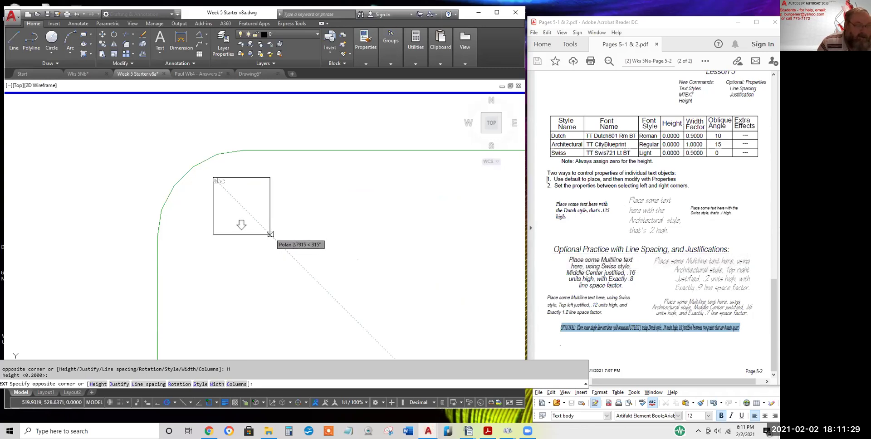
{"action": "right_click", "coordinate": [270, 234]}
{"action": "left_click", "coordinate": [292, 270]}
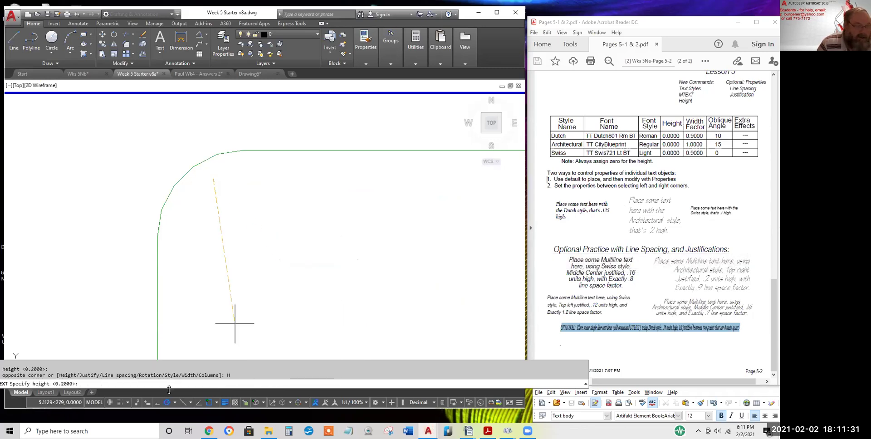
{"action": "type", "text": ".125"}
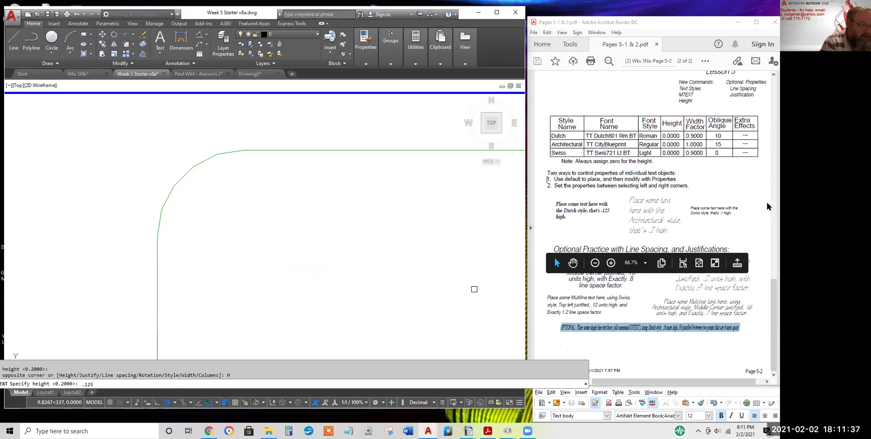
{"action": "key", "text": "Return"}
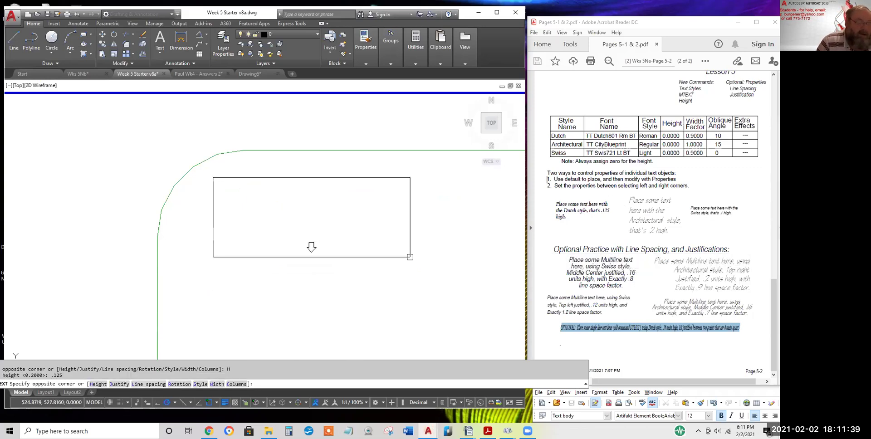
{"action": "right_click", "coordinate": [343, 262]}
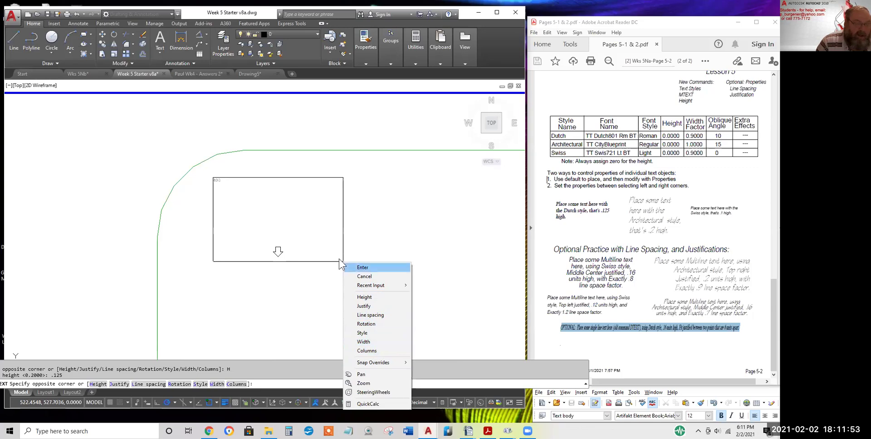
{"action": "left_click", "coordinate": [317, 247]}
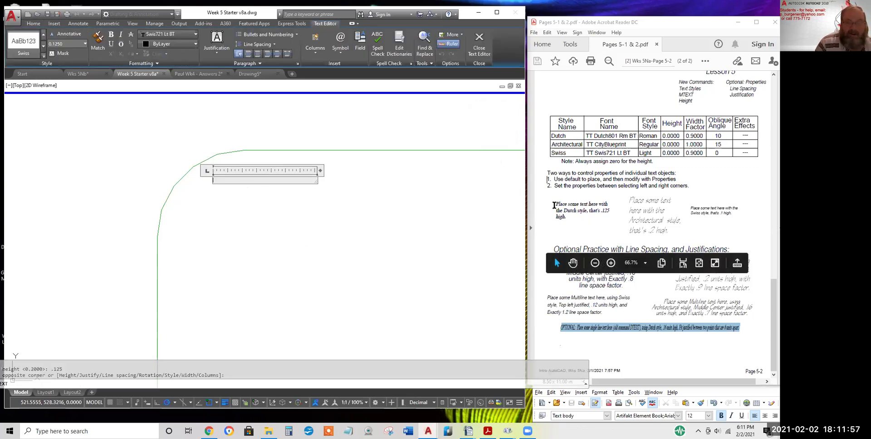
Examine the worksheet's Dutch style sample text and the optional practice with line spacing and justifications
{"action": "mouse_move", "coordinate": [555, 204]}
{"action": "left_mouse_down"}
{"action": "mouse_move", "coordinate": [678, 231]}
{"action": "mouse_move", "coordinate": [749, 278]}
{"action": "mouse_move", "coordinate": [752, 331]}
{"action": "mouse_move", "coordinate": [643, 285]}
{"action": "mouse_move", "coordinate": [645, 234]}
{"action": "mouse_move", "coordinate": [570, 216]}
{"action": "mouse_move", "coordinate": [557, 203]}
{"action": "left_mouse_up"}
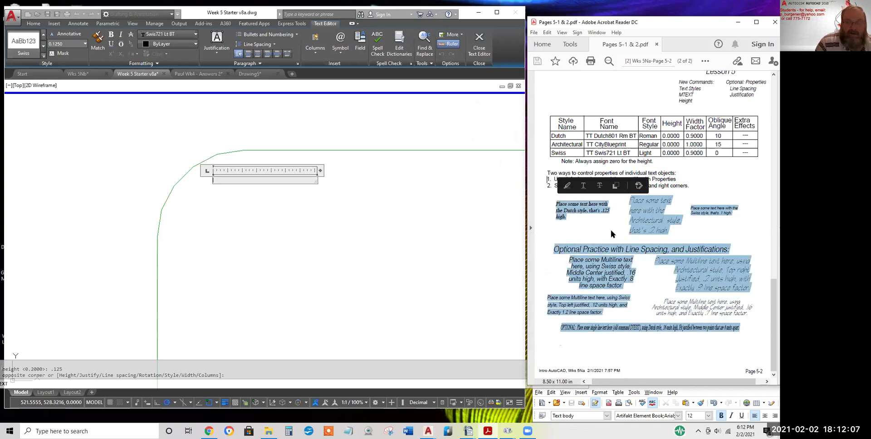
{"action": "left_click", "coordinate": [641, 289]}
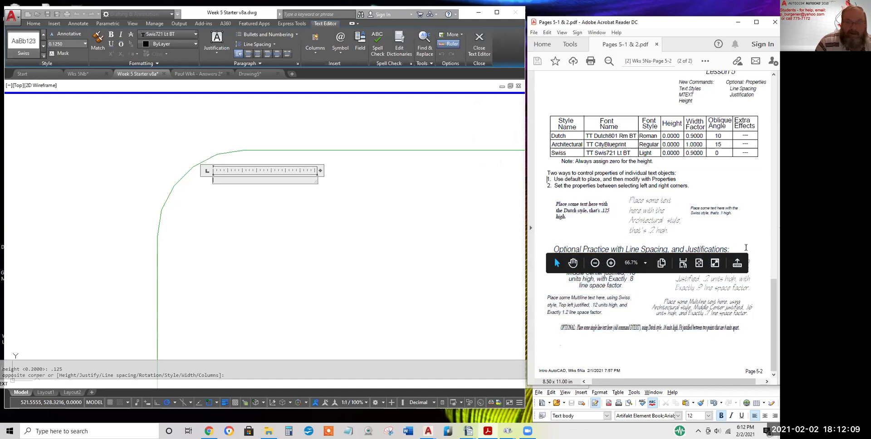
{"action": "left_click_drag", "start_coordinate": [730, 249], "coordinate": [693, 287]}
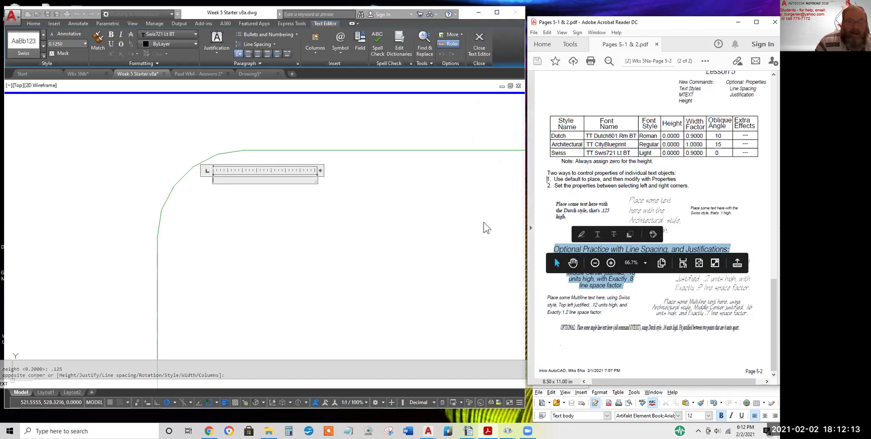
{"action": "left_click", "coordinate": [393, 199]}
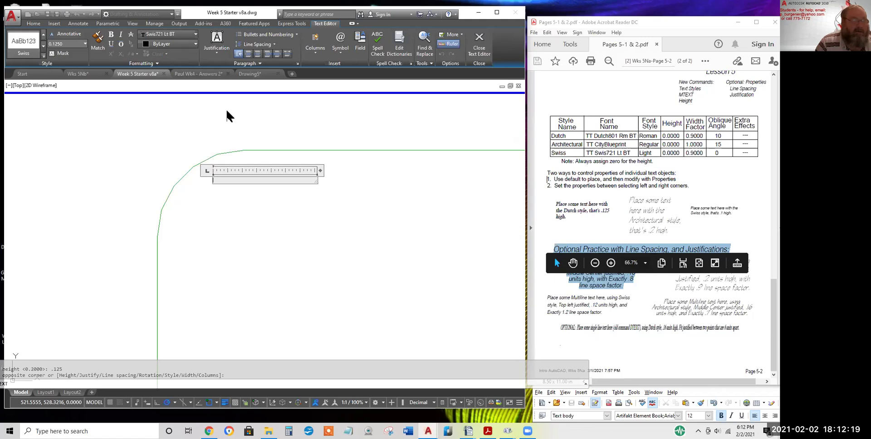
Fill the text box with "Place some text here with the Dutch style , that;s .125 high." and finish the multiline text
{"action": "left_click", "coordinate": [33, 23]}
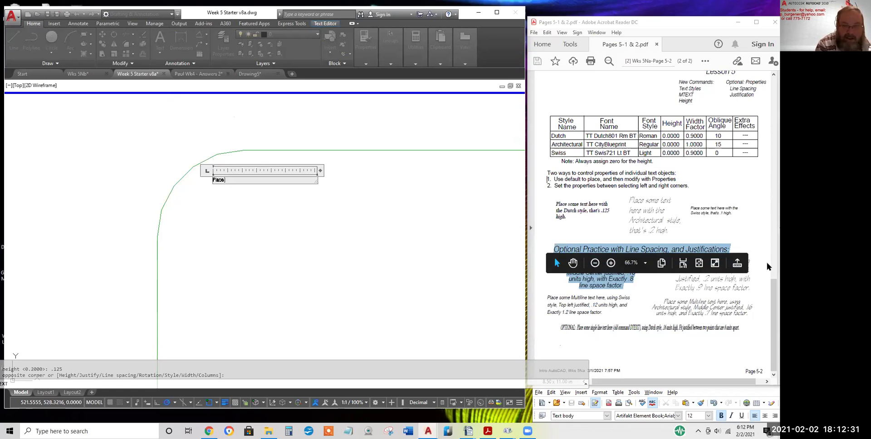
{"action": "type", "text": "some text here with the D"}
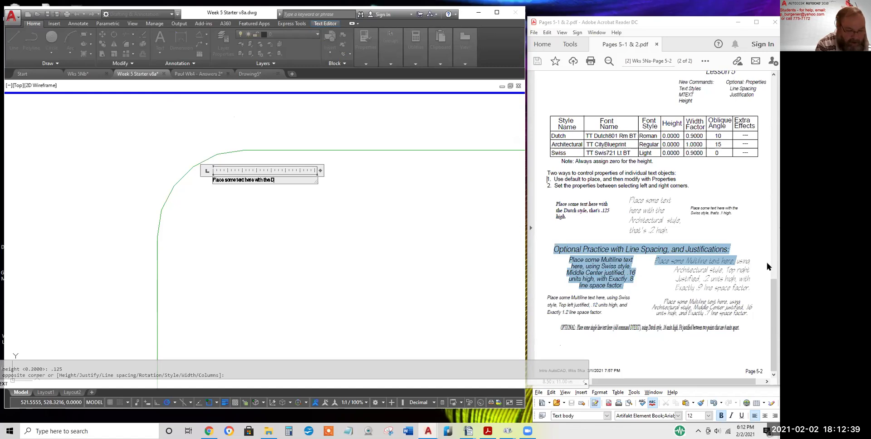
{"action": "type", "text": "utch style , that;s"}
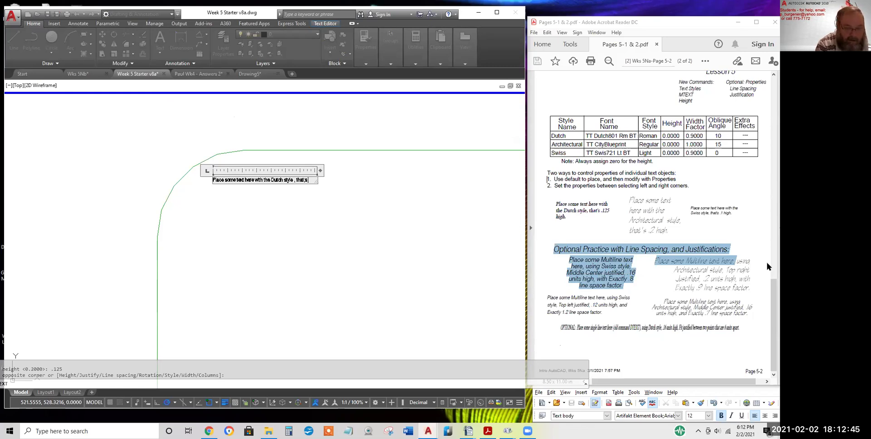
{"action": "type", "text": "hig"}
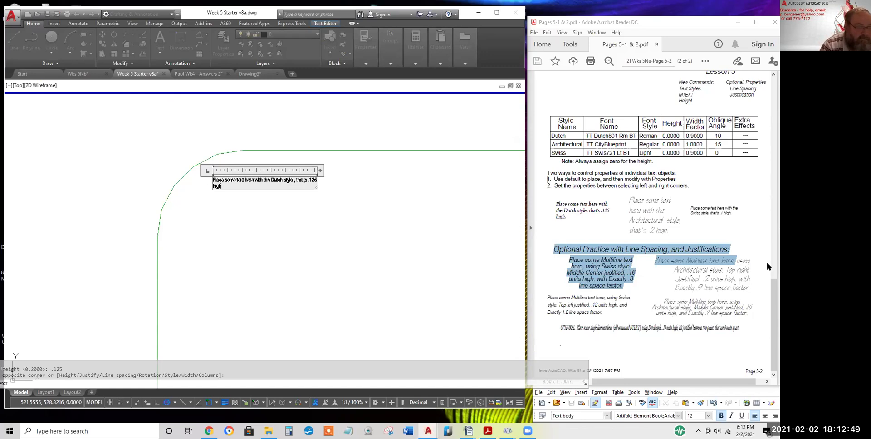
{"action": "type", "text": "h"}
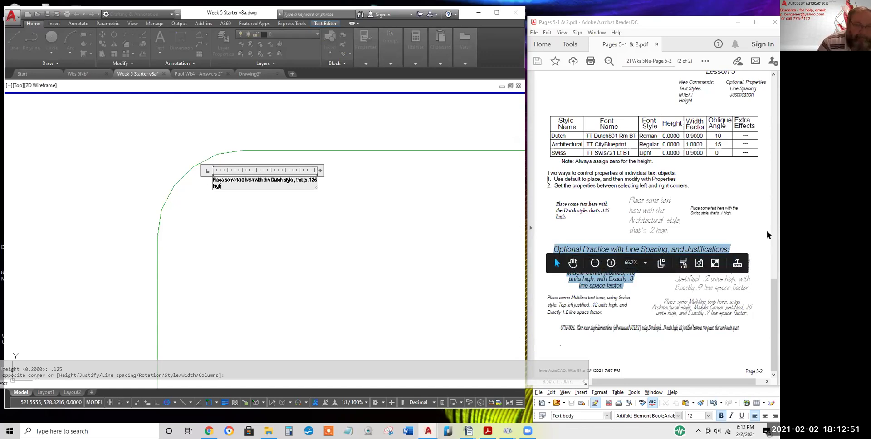
{"action": "type", "text": "."}
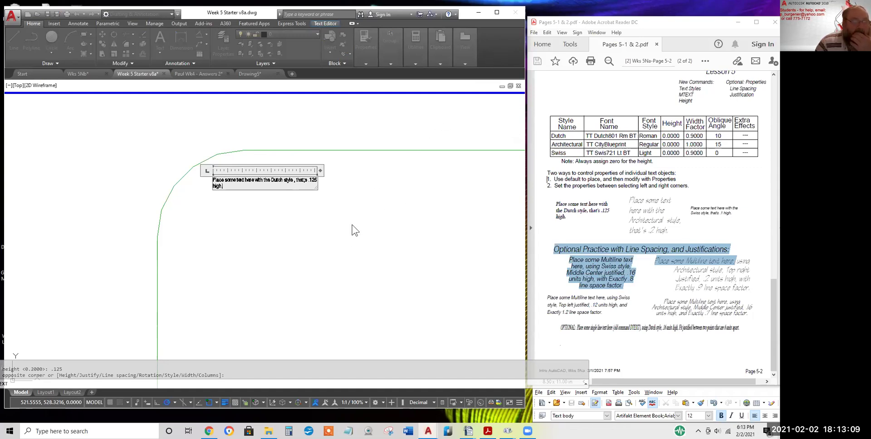
{"action": "left_click", "coordinate": [285, 249]}
Correct the sample text's wording by removing the space before the comma and changing "that;s" to "that's"
{"action": "scroll", "coordinate": [254, 191], "scroll_direction": "up", "scroll_amount": 5}
{"action": "scroll", "coordinate": [263, 197], "scroll_direction": "down", "scroll_amount": 3}
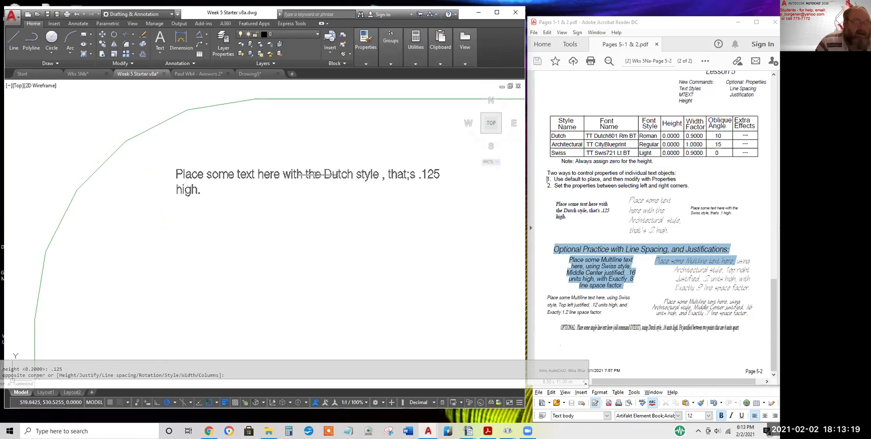
{"action": "key", "text": "Escape"}
{"action": "double_click", "coordinate": [294, 178]}
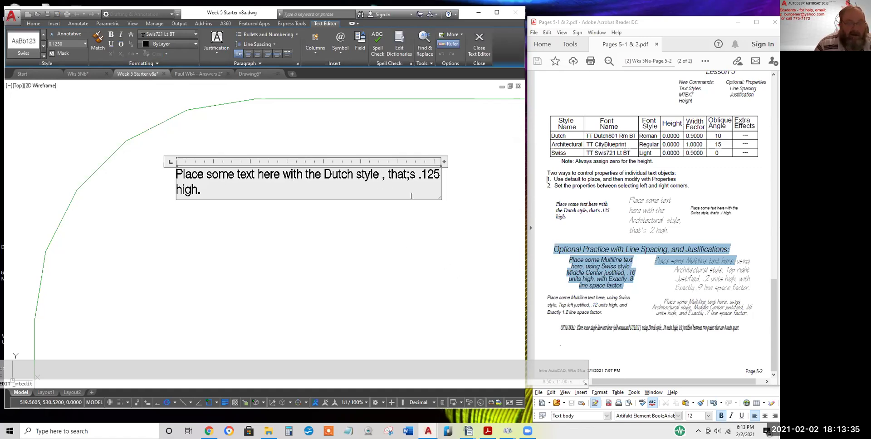
{"action": "key", "text": "Delete"}
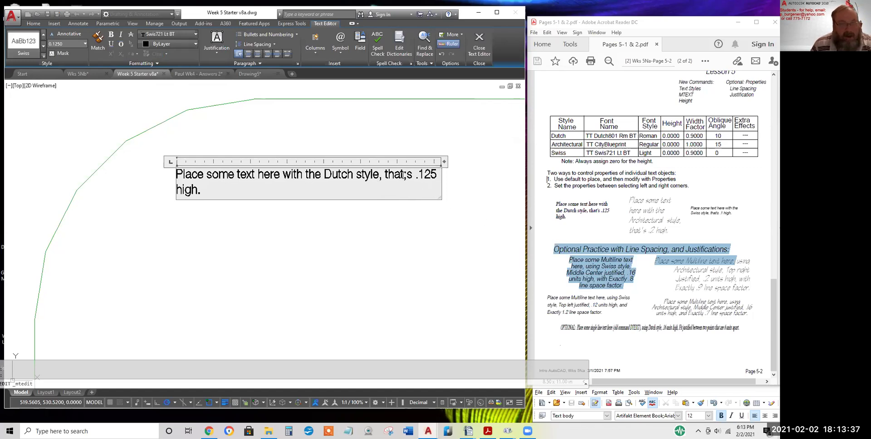
{"action": "key", "text": "Delete"}
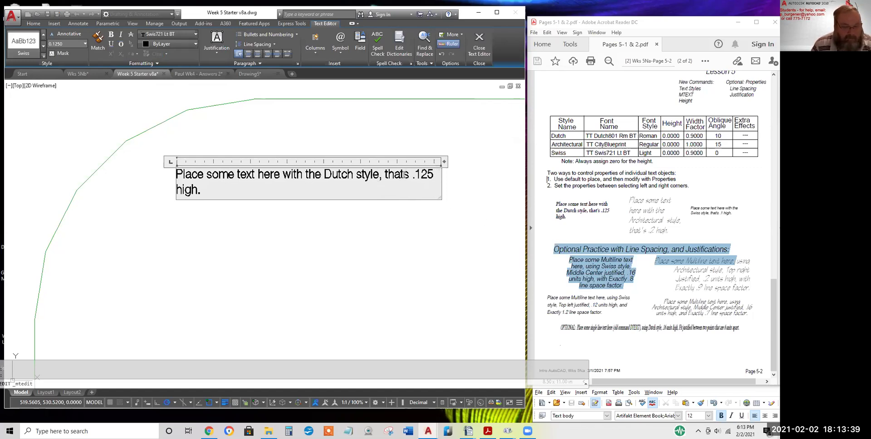
{"action": "type", "text": "'"}
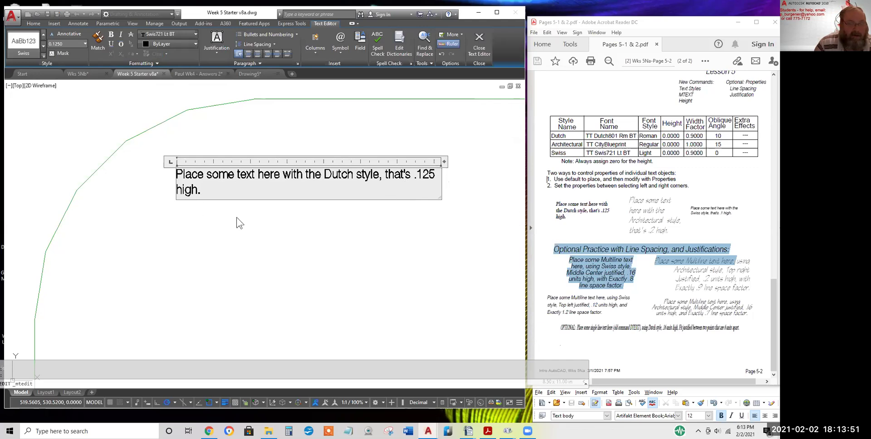
{"action": "left_click", "coordinate": [303, 242]}
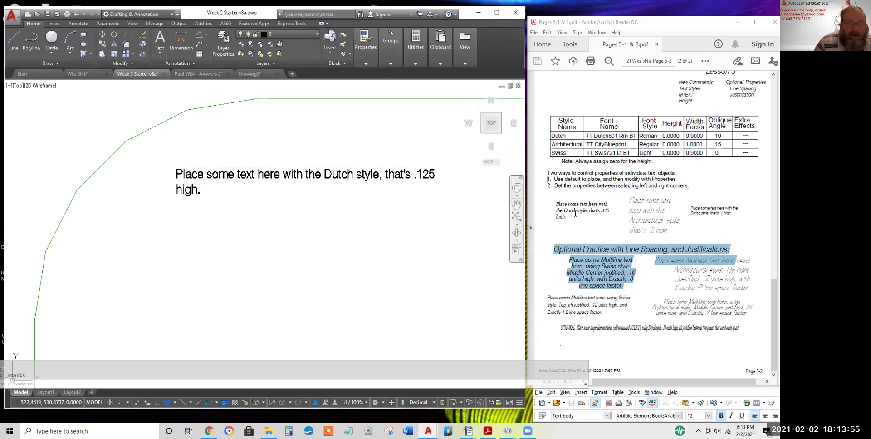
Extend the sample text's column height slightly downward and narrow its column width so the first line ends at "with"
{"action": "left_click", "coordinate": [347, 173]}
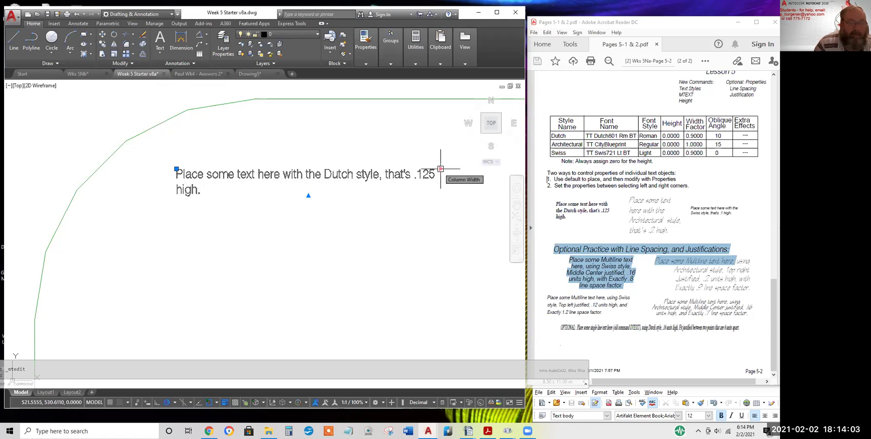
{"action": "left_click", "coordinate": [177, 168]}
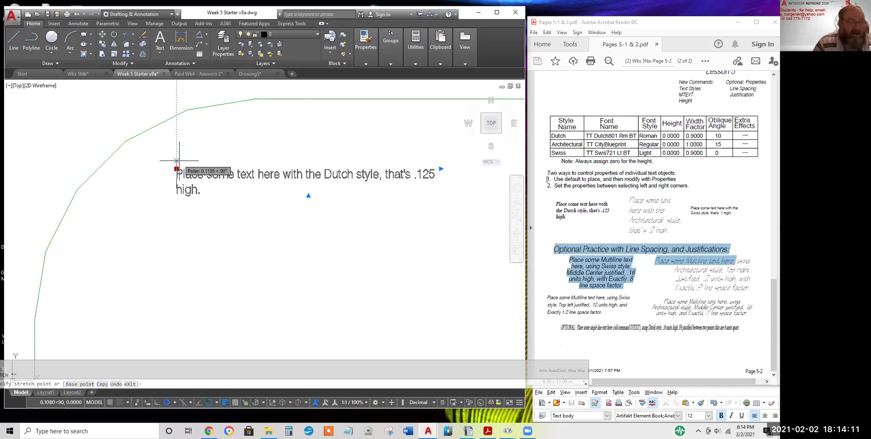
{"action": "key", "text": "Escape"}
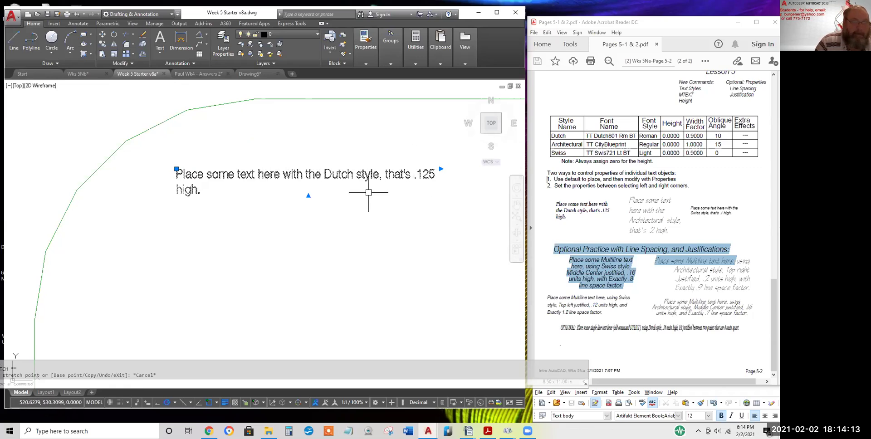
{"action": "left_click", "coordinate": [308, 196]}
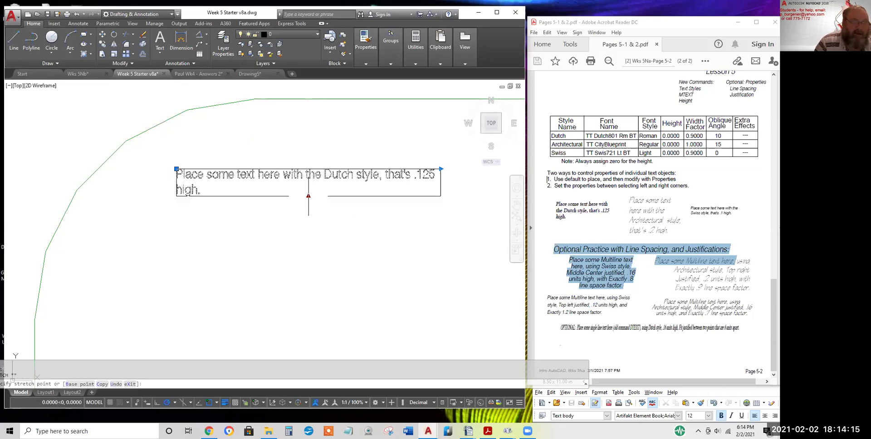
{"action": "left_click", "coordinate": [308, 211]}
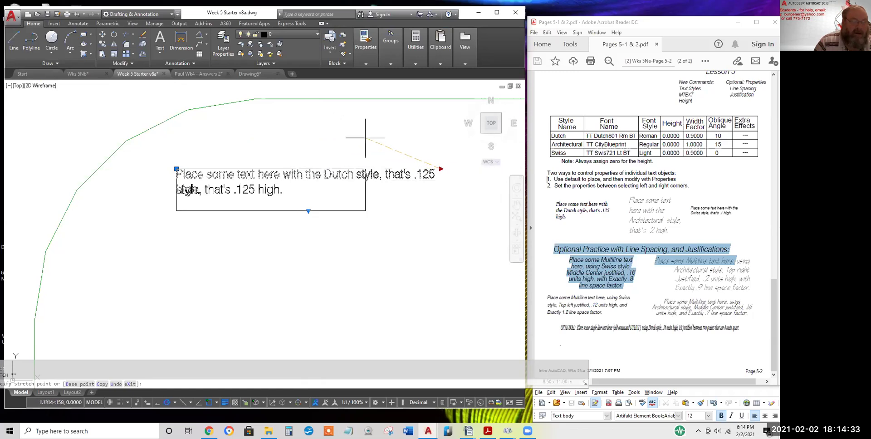
{"action": "left_click", "coordinate": [308, 144]}
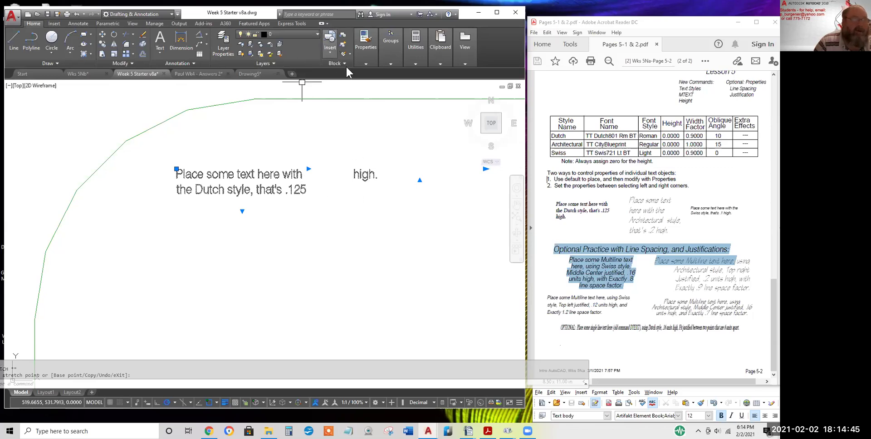
Set the Dutch sample's multiline text to No Columns and close the text editing
{"action": "key", "text": "Escape"}
{"action": "double_click", "coordinate": [265, 174]}
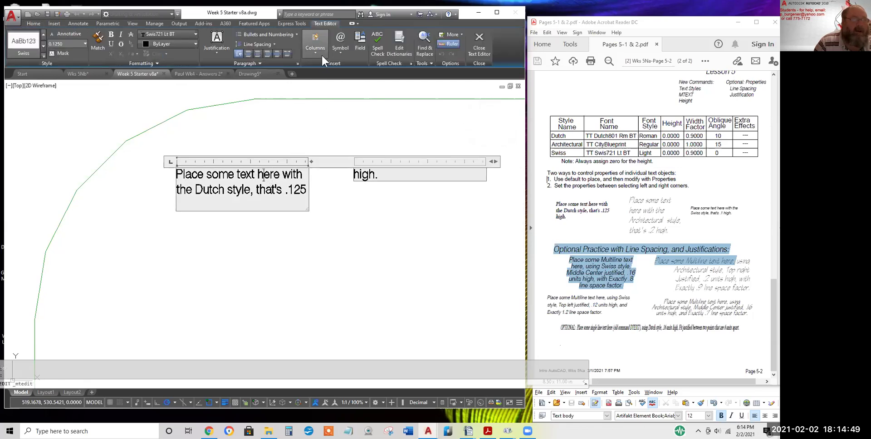
{"action": "left_click", "coordinate": [314, 51]}
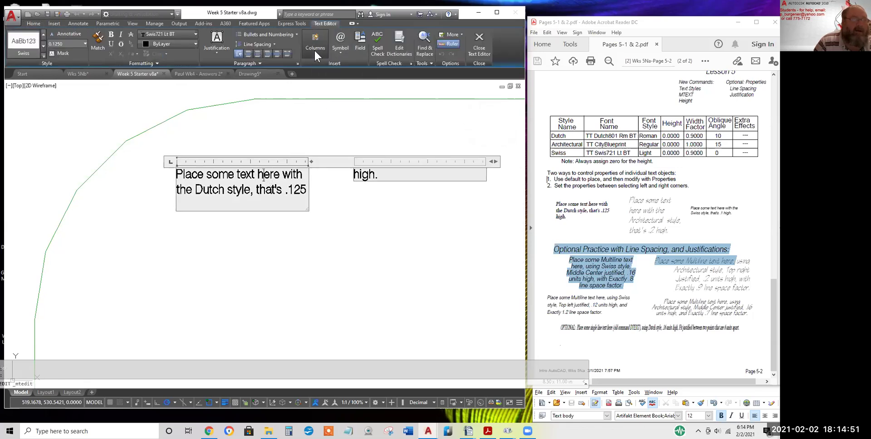
{"action": "left_click", "coordinate": [329, 62]}
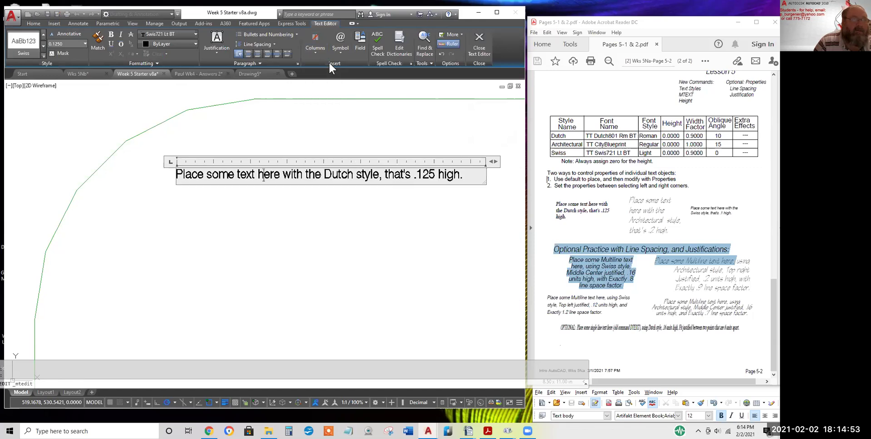
{"action": "left_click", "coordinate": [315, 50]}
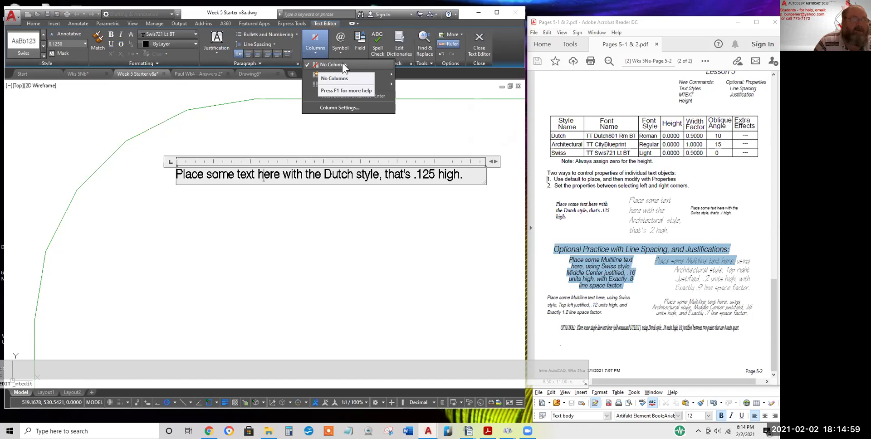
{"action": "left_click", "coordinate": [315, 132]}
{"action": "key", "text": "Escape"}
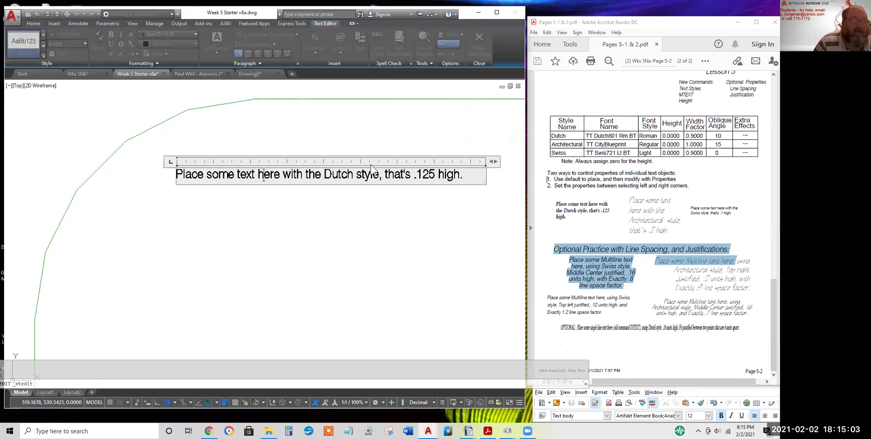
{"action": "left_click", "coordinate": [401, 216]}
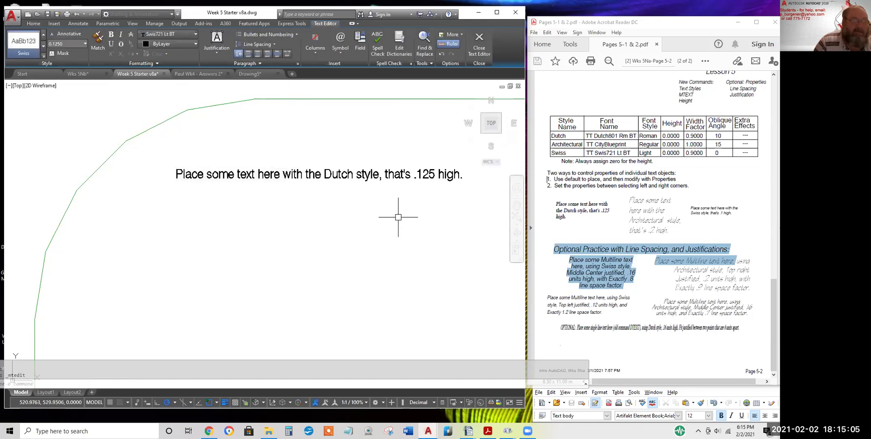
Resize the sample's text box to about 1.9 units wide and 0.36 units high so it wraps onto three lines
{"action": "left_click", "coordinate": [488, 169]}
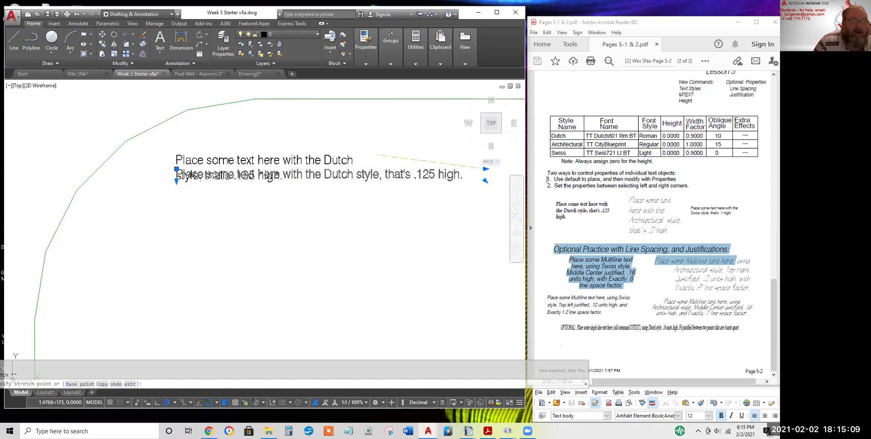
{"action": "left_click", "coordinate": [320, 155]}
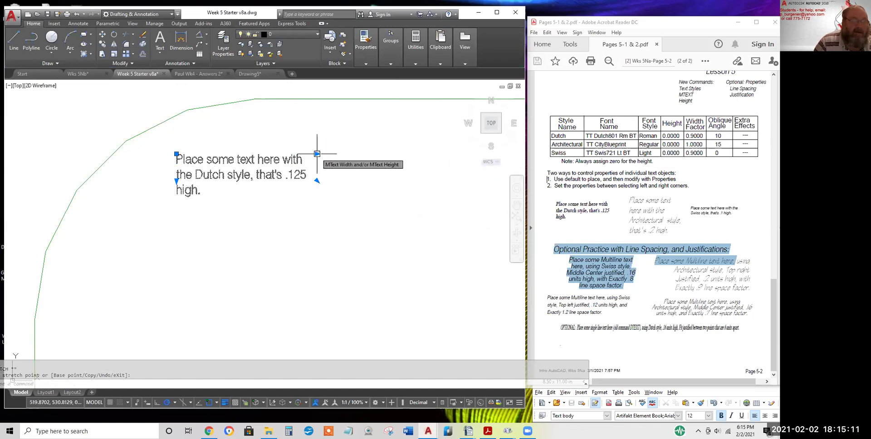
{"action": "key", "text": "Escape"}
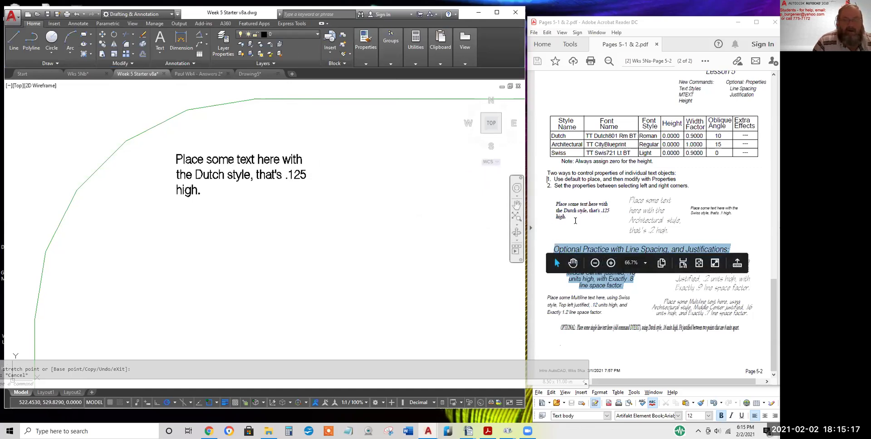
Change the text style of the existing multiline sample inside the green rounded corner from Swiss to Dutch through its properties
{"action": "scroll", "coordinate": [575, 221], "scroll_direction": "up", "scroll_amount": 1}
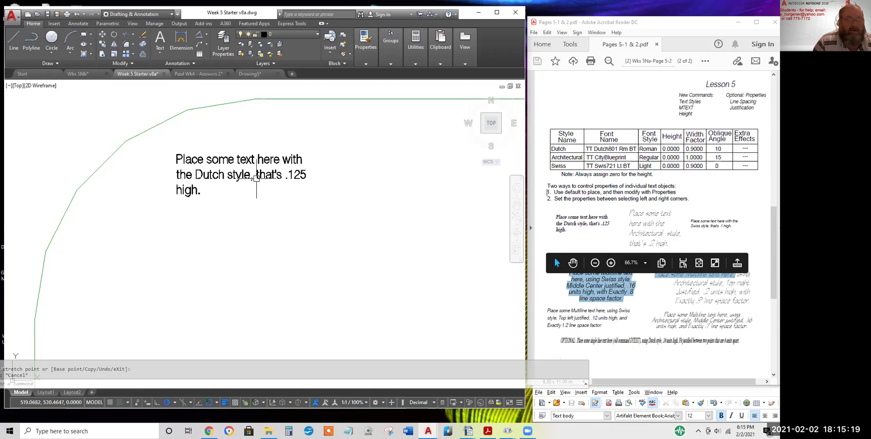
{"action": "scroll", "coordinate": [256, 183], "scroll_direction": "down", "scroll_amount": 4}
{"action": "mouse_move", "coordinate": [256, 183]}
{"action": "middle_mouse_down"}
{"action": "mouse_move", "coordinate": [463, 230]}
{"action": "mouse_move", "coordinate": [487, 225]}
{"action": "middle_mouse_up"}
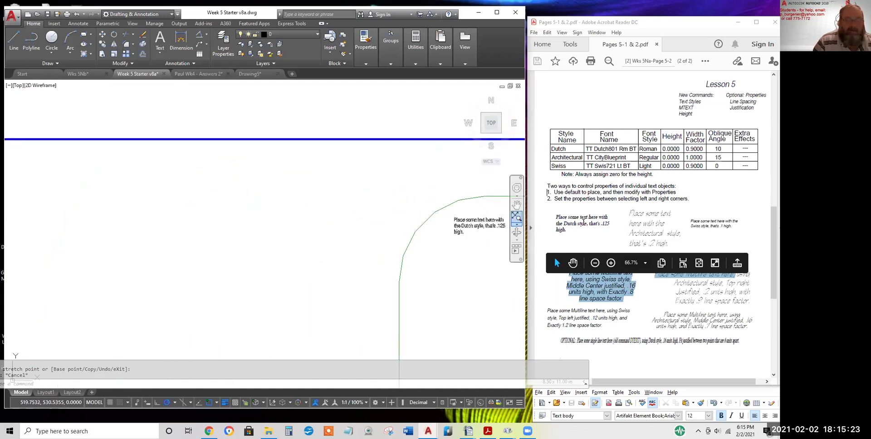
{"action": "scroll", "coordinate": [477, 226], "scroll_direction": "up", "scroll_amount": 4}
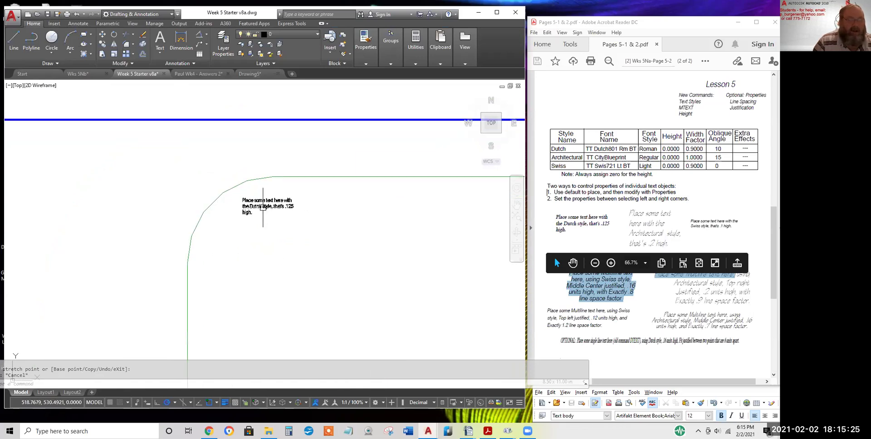
{"action": "middle_click_drag", "start_coordinate": [336, 227], "coordinate": [302, 210]}
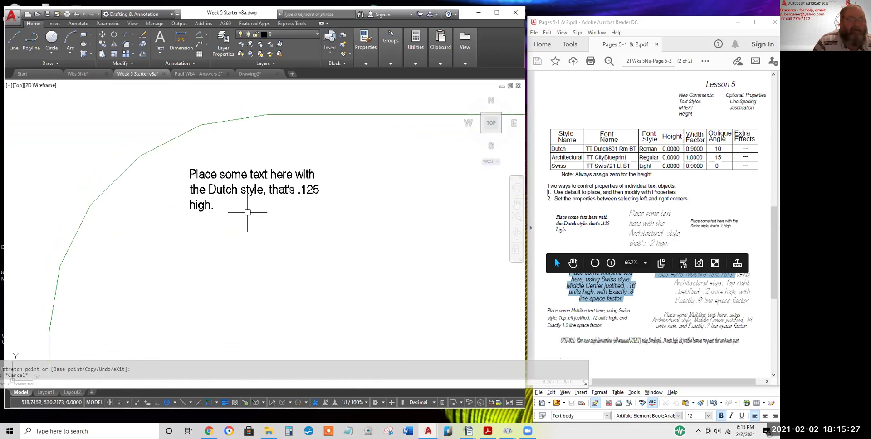
{"action": "left_click", "coordinate": [255, 189]}
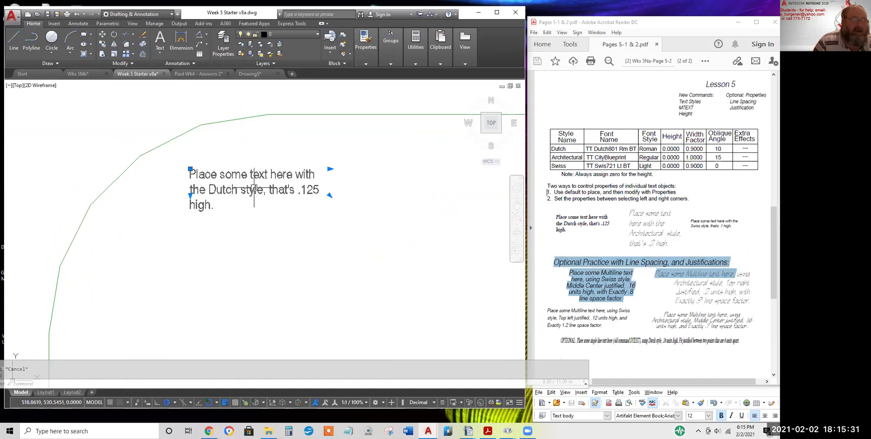
{"action": "right_click", "coordinate": [262, 203]}
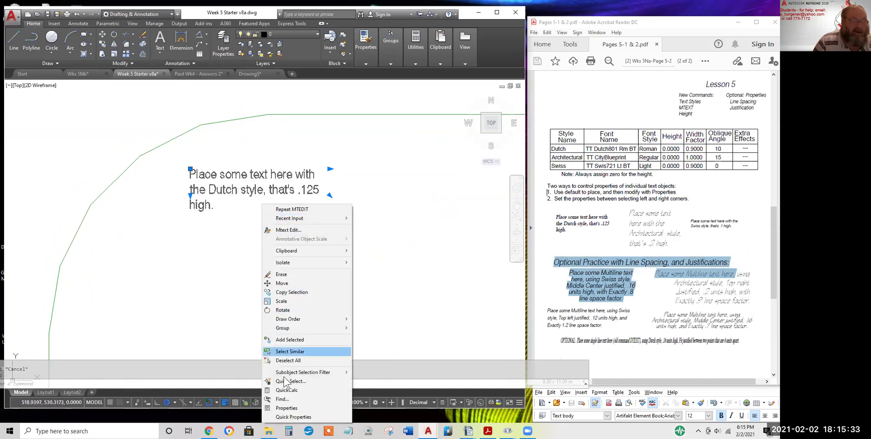
{"action": "left_click", "coordinate": [285, 408]}
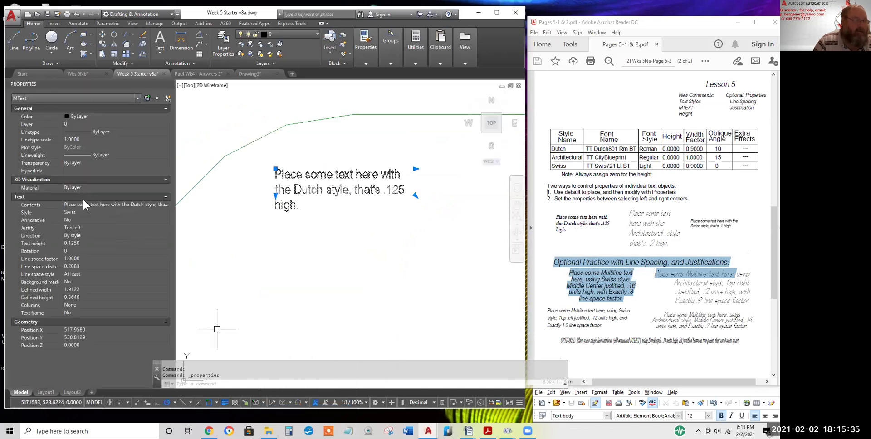
{"action": "left_click", "coordinate": [78, 211]}
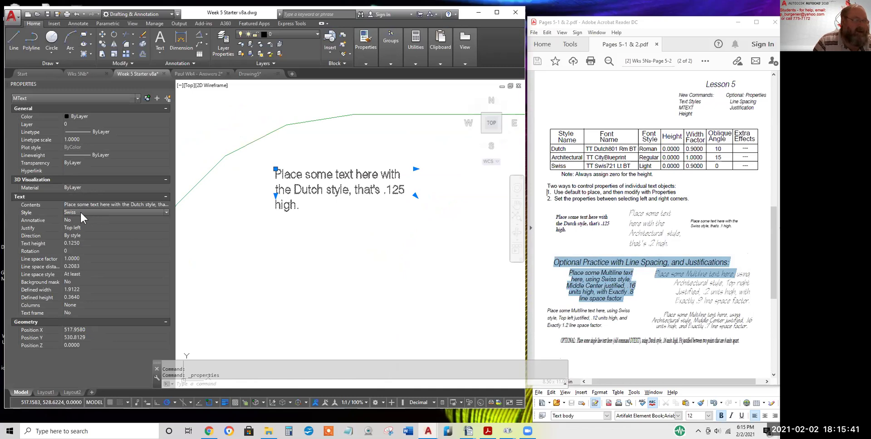
{"action": "left_click", "coordinate": [81, 213]}
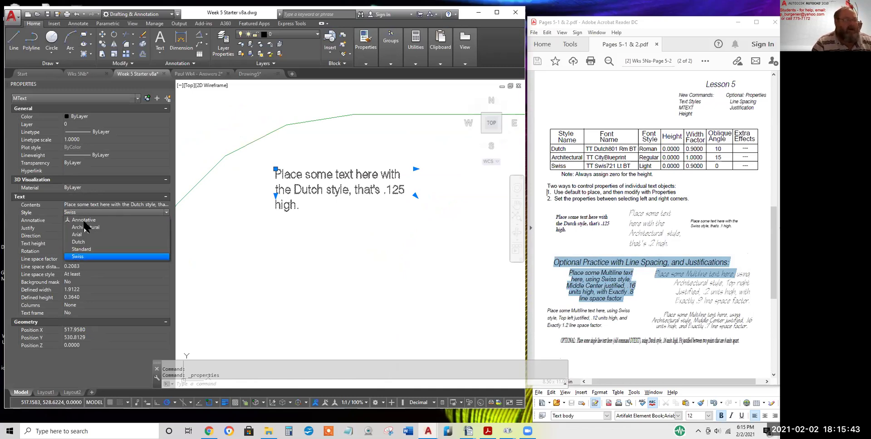
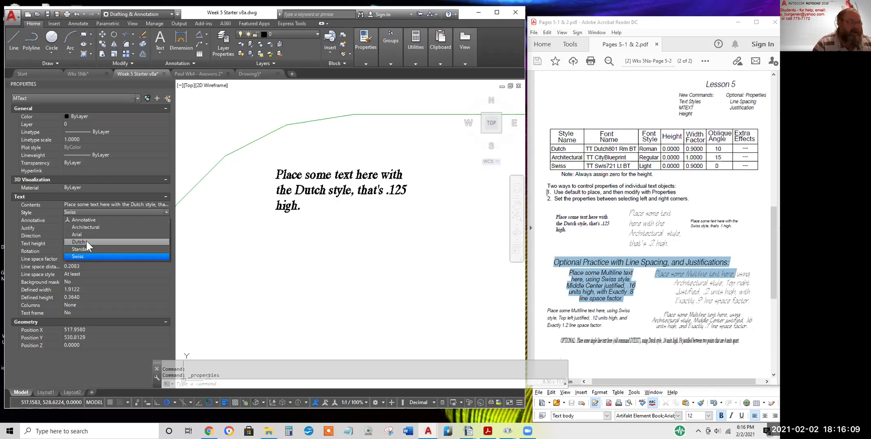
{"action": "left_click", "coordinate": [86, 240]}
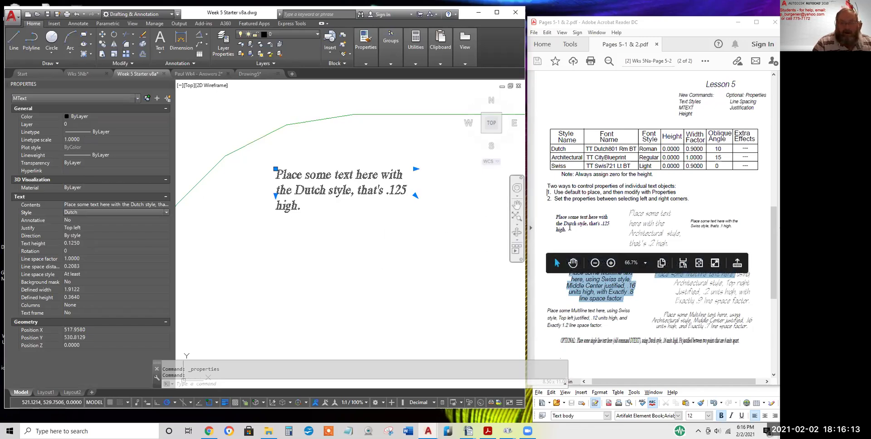
Compare the restyled text with the worksheet's Dutch sample and clear the selection in the drawing
{"action": "left_click_drag", "start_coordinate": [569, 230], "coordinate": [555, 217]}
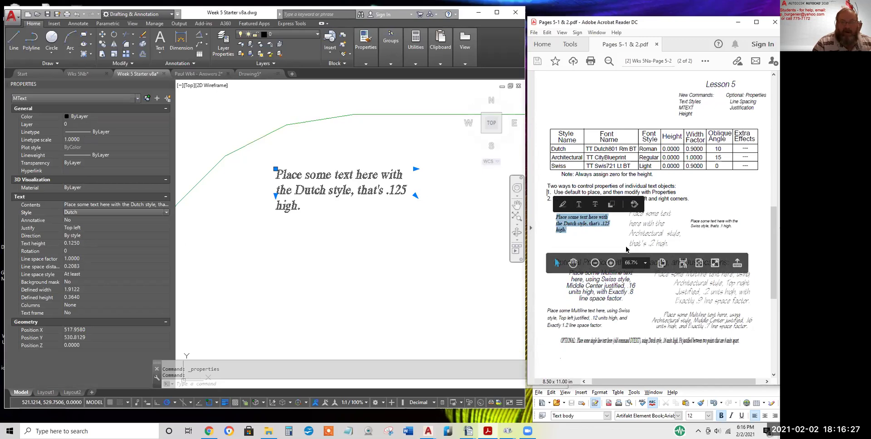
{"action": "left_click", "coordinate": [389, 246]}
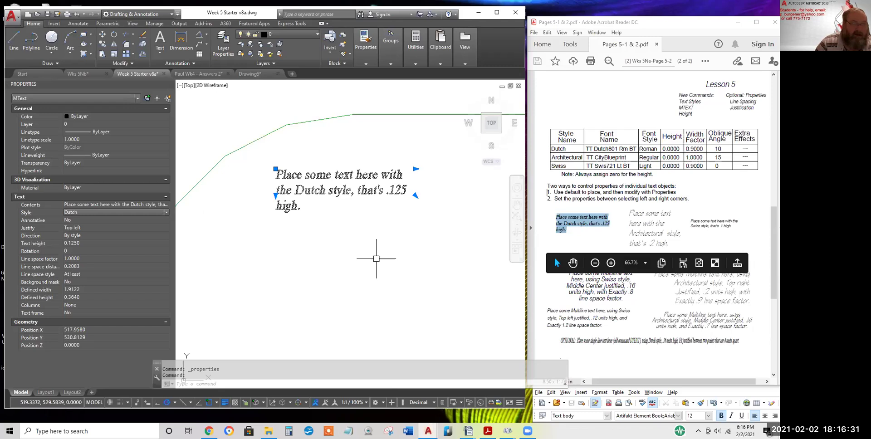
{"action": "key", "text": "Escape"}
{"action": "middle_click_drag", "start_coordinate": [465, 253], "coordinate": [387, 282]}
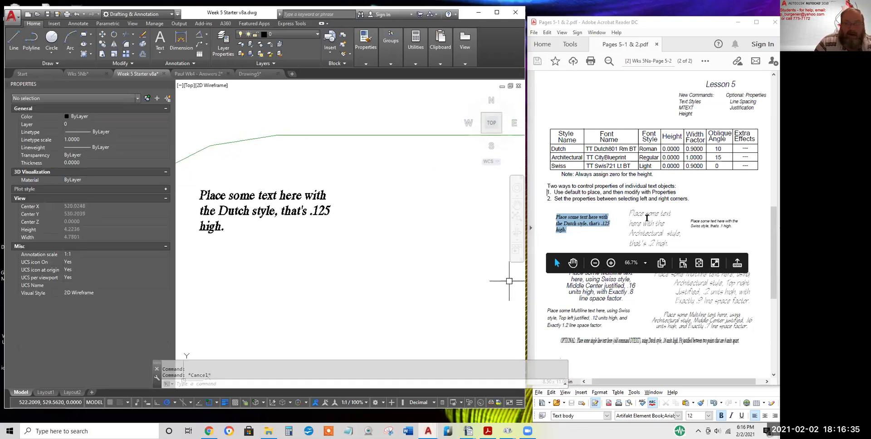
Highlight the worksheet's Architectural sample for reference and make Architectural the current text style
{"action": "left_click_drag", "start_coordinate": [630, 213], "coordinate": [674, 245]}
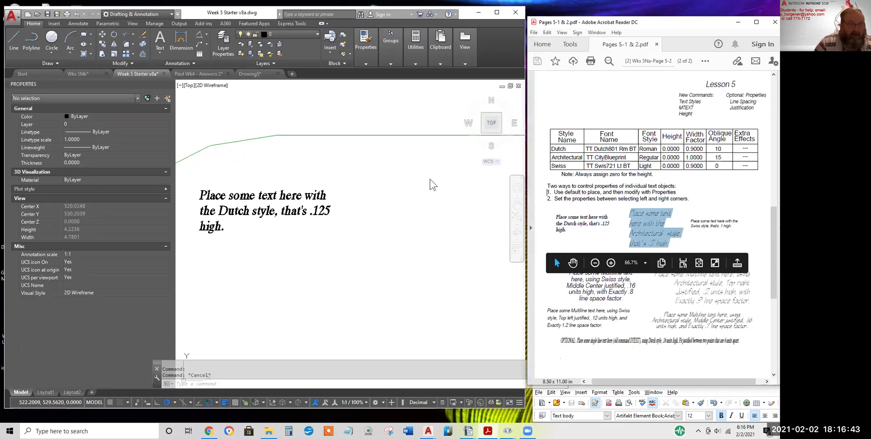
{"action": "left_click", "coordinate": [180, 66]}
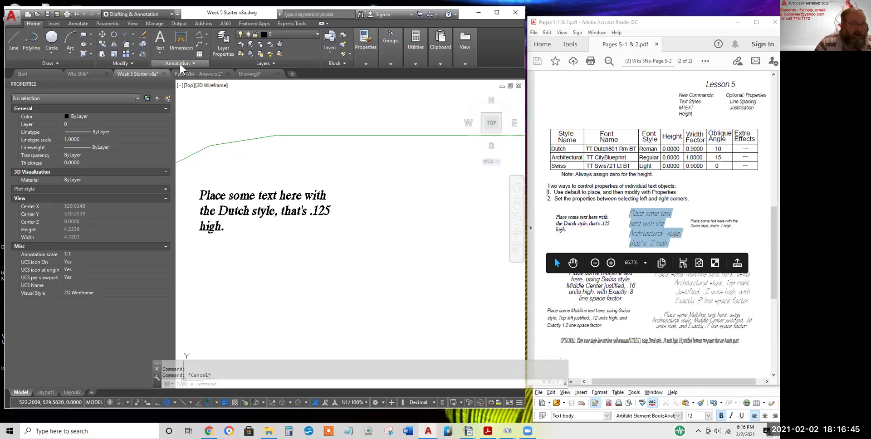
{"action": "left_click", "coordinate": [180, 65]}
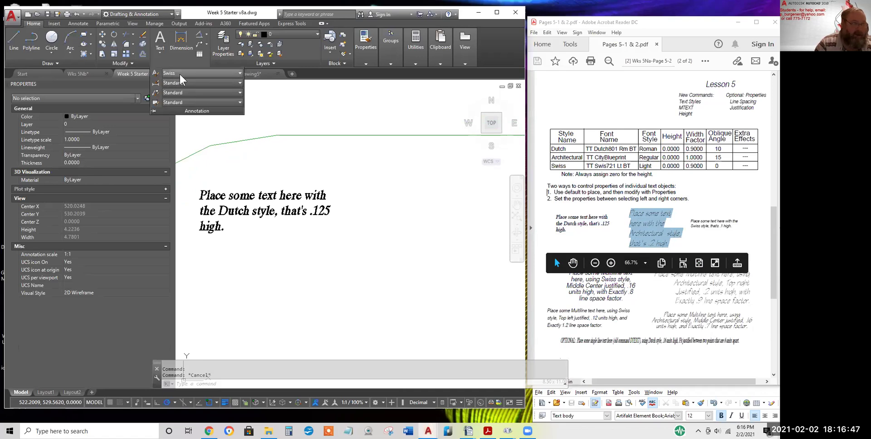
{"action": "left_click", "coordinate": [180, 74]}
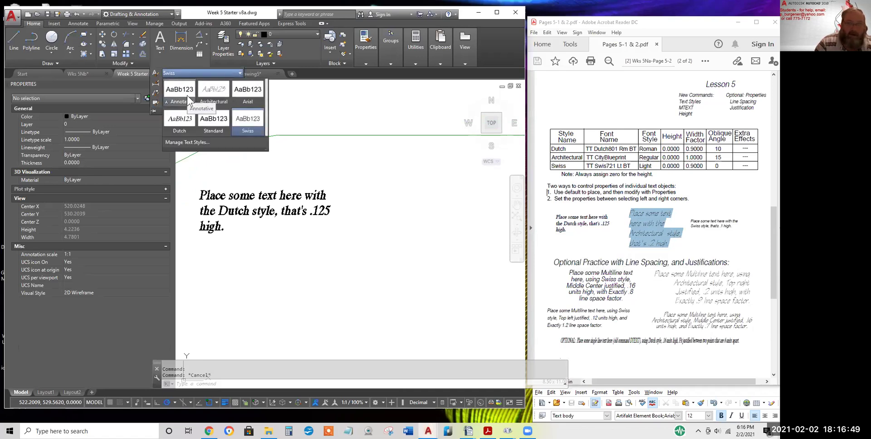
{"action": "left_click", "coordinate": [213, 91]}
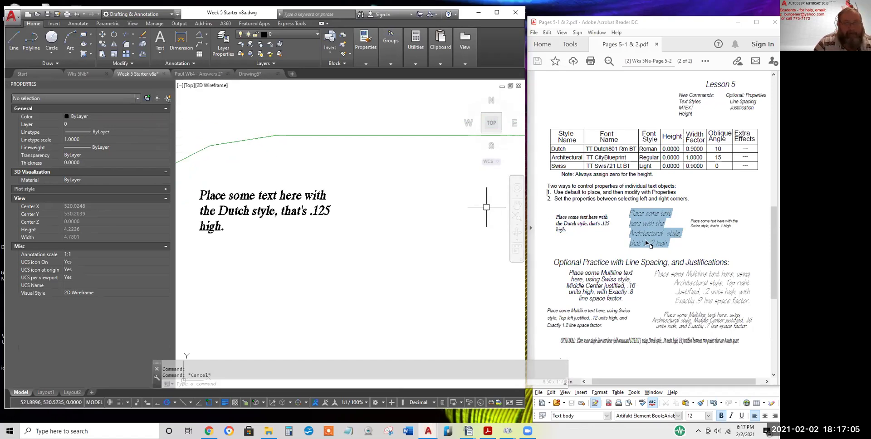
Create a multiline text box beside the Dutch sample, setting the text height to .2 before placing the opposite corner
{"action": "left_click", "coordinate": [160, 40]}
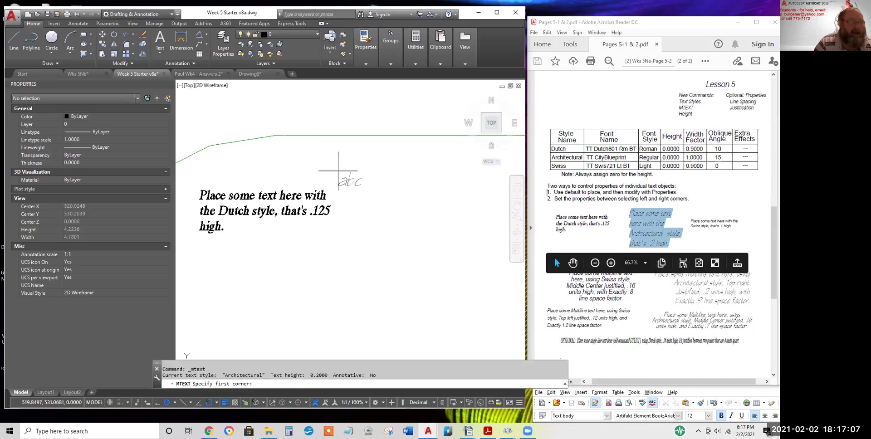
{"action": "left_click", "coordinate": [350, 177]}
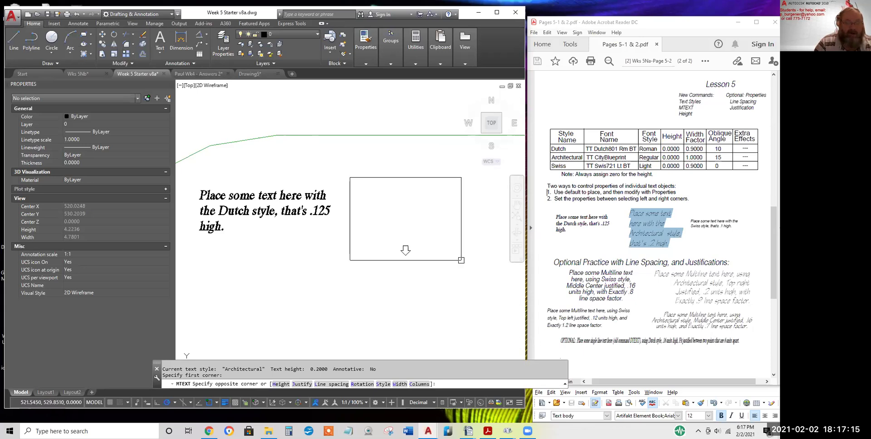
{"action": "right_click", "coordinate": [462, 259]}
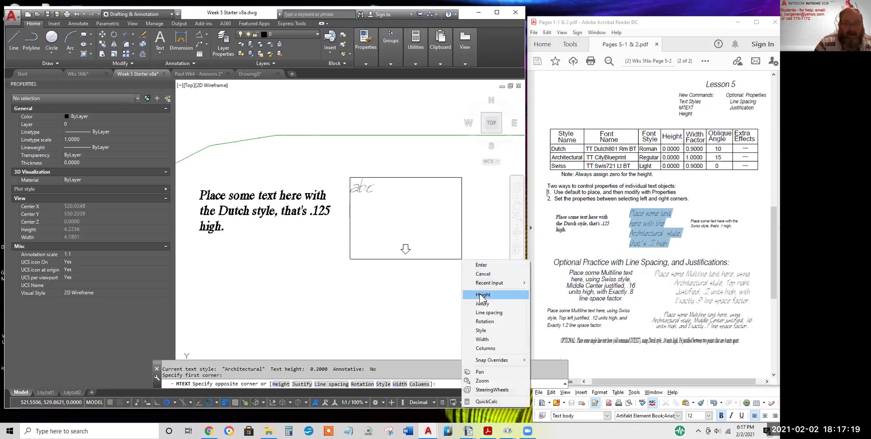
{"action": "left_click", "coordinate": [481, 295]}
{"action": "type", "text": ".2"}
{"action": "key", "text": "Return"}
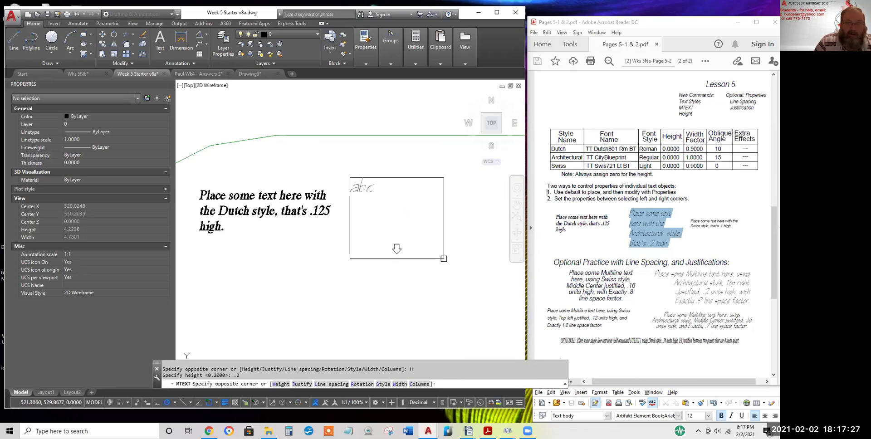
{"action": "left_click", "coordinate": [443, 258]}
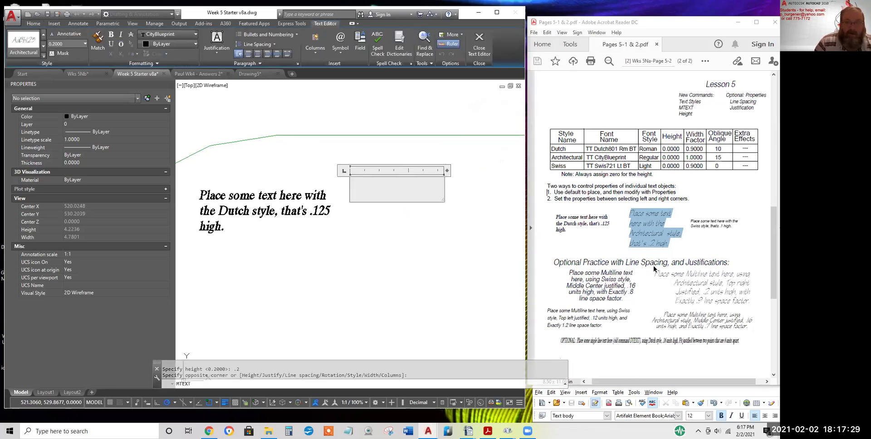
Enter "Place some text her with the Arichetural style that's .2 high" in the new text box
{"action": "type", "text": "Place so"}
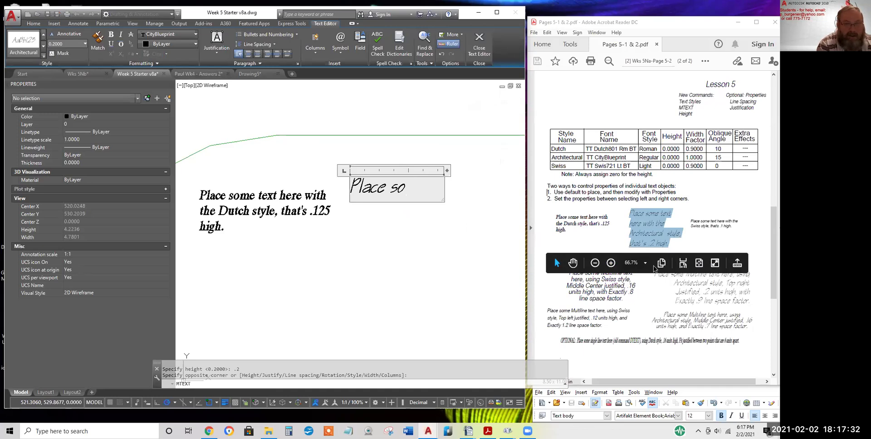
{"action": "key", "text": "BackSpace"}
{"action": "type", "text": "o"}
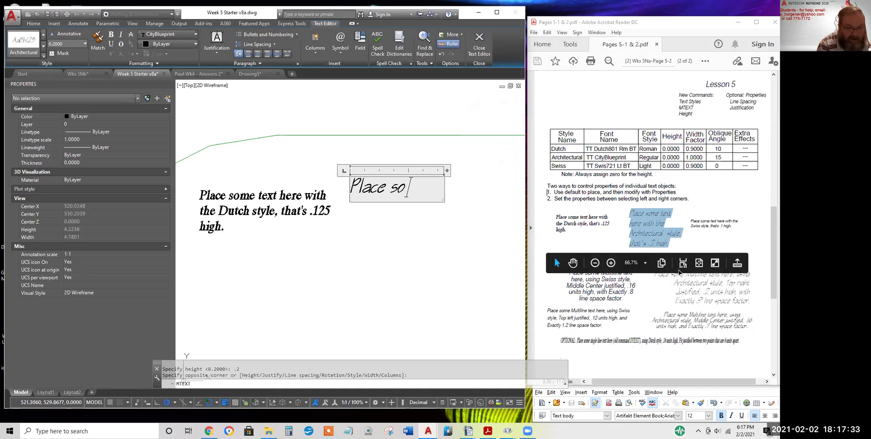
{"action": "type", "text": "me te"}
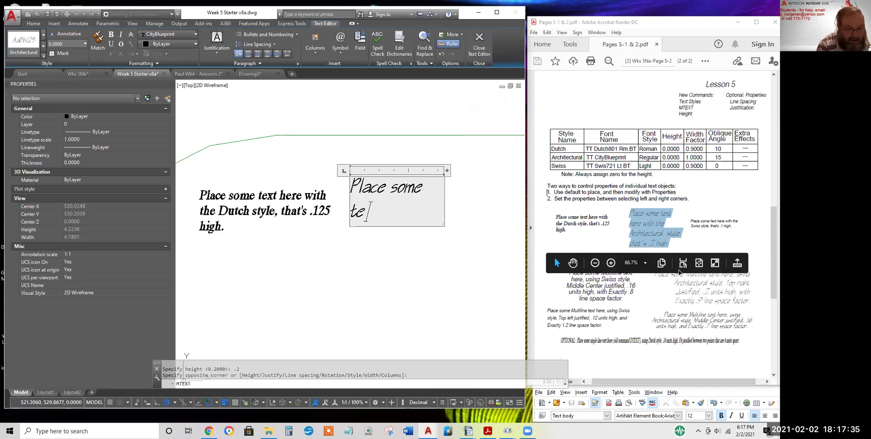
{"action": "type", "text": "xt he"}
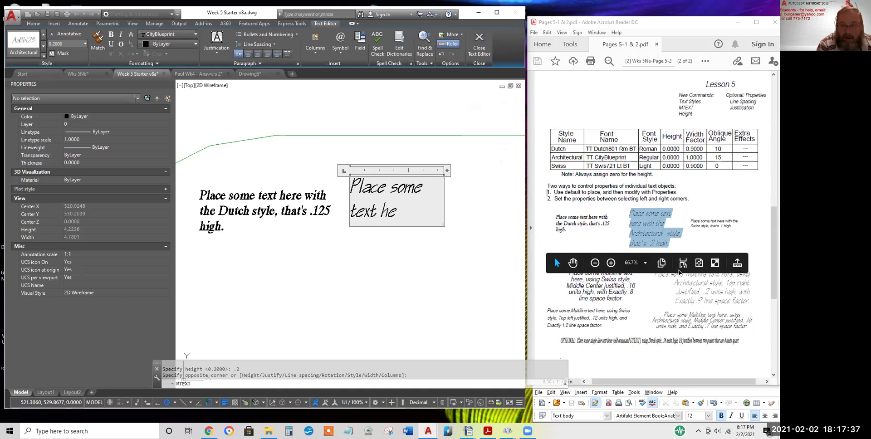
{"action": "type", "text": "r with the"}
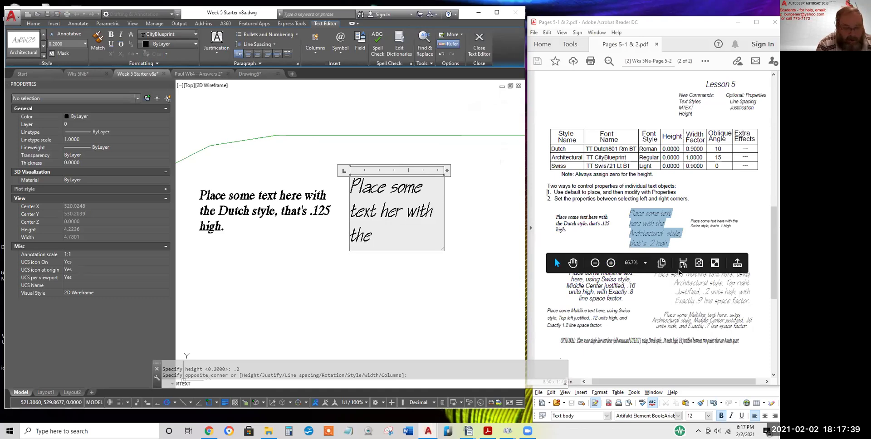
{"action": "type", "text": " Architectural"}
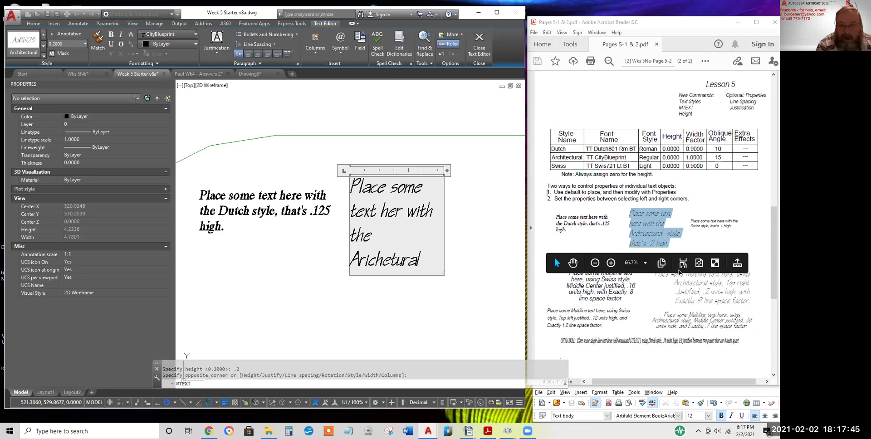
{"action": "type", "text": " style that's "}
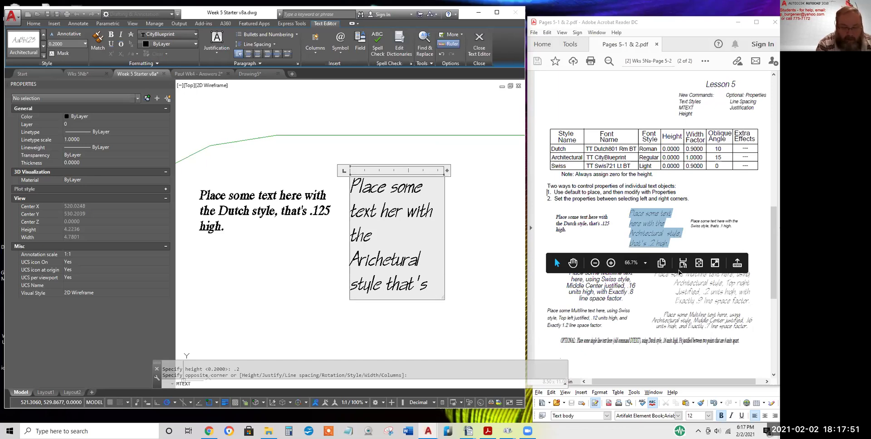
{"action": "type", "text": ".2 high"}
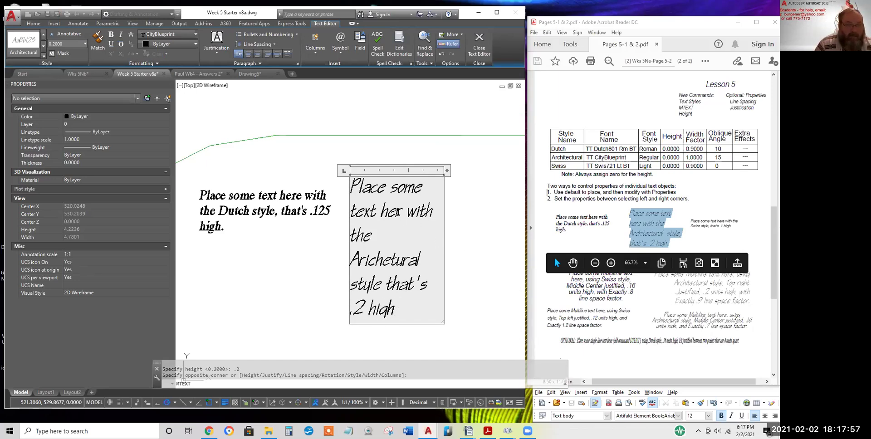
Correct "her" to "here" and add the missing "c" before "tural" in the Architectural sample's text
{"action": "left_click", "coordinate": [404, 211]}
{"action": "type", "text": "e"}
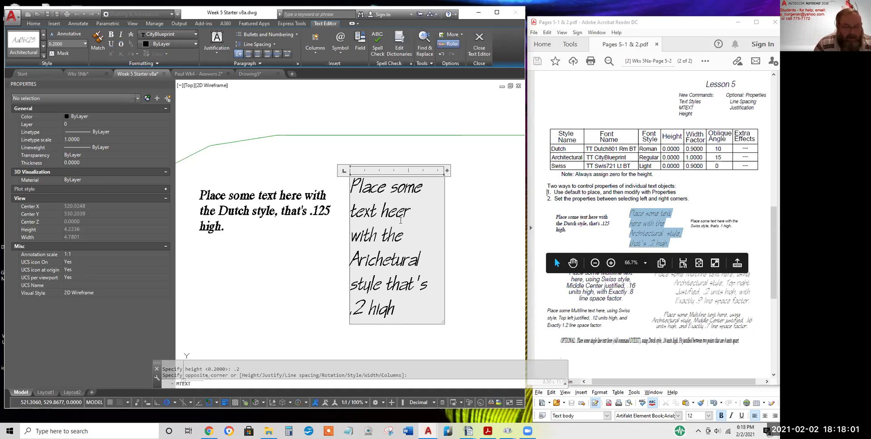
{"action": "type", "text": "r"}
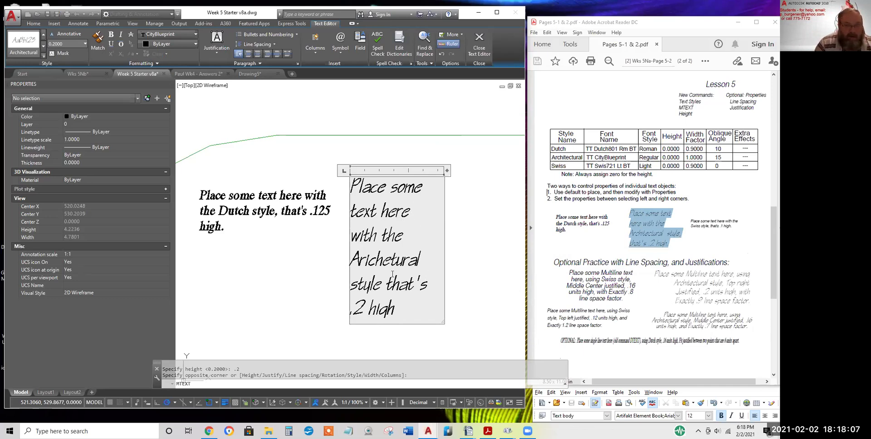
{"action": "left_click", "coordinate": [391, 264]}
{"action": "type", "text": "c"}
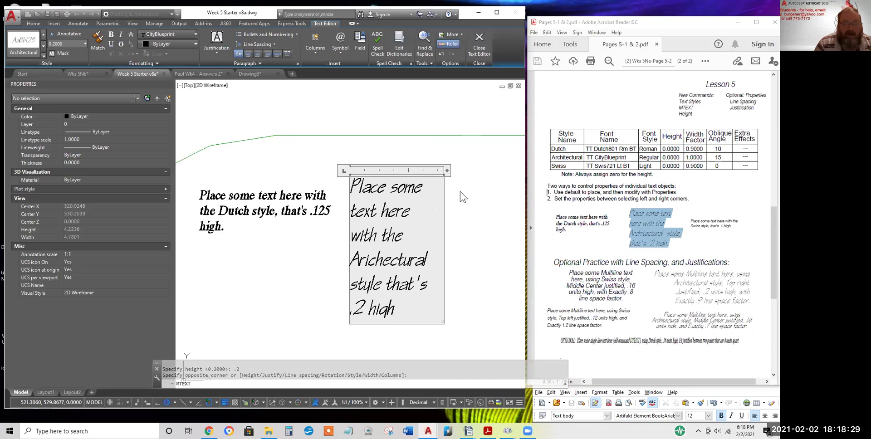
Finish editing the Architectural text sample and stretch its text box wider, to about 1.59 units
{"action": "left_click", "coordinate": [472, 194]}
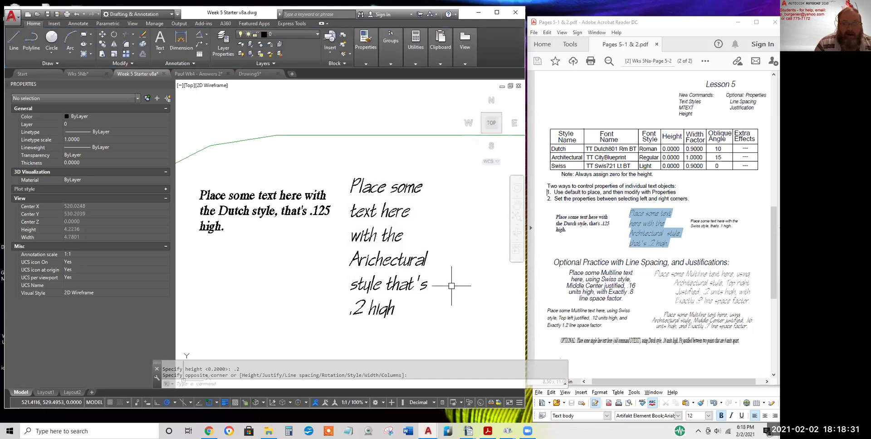
{"action": "left_click", "coordinate": [411, 187]}
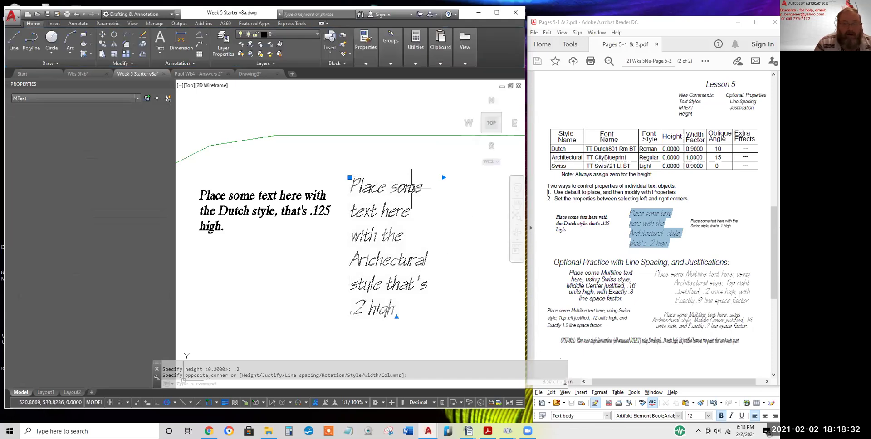
{"action": "left_click", "coordinate": [443, 177]}
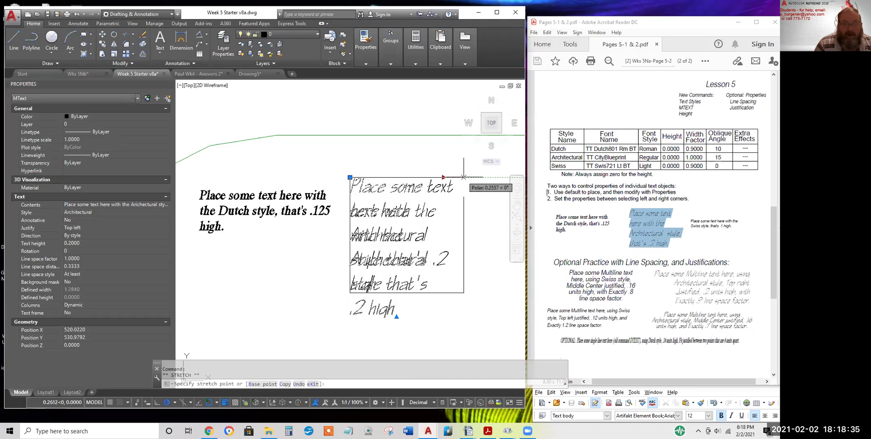
{"action": "left_click", "coordinate": [466, 177]}
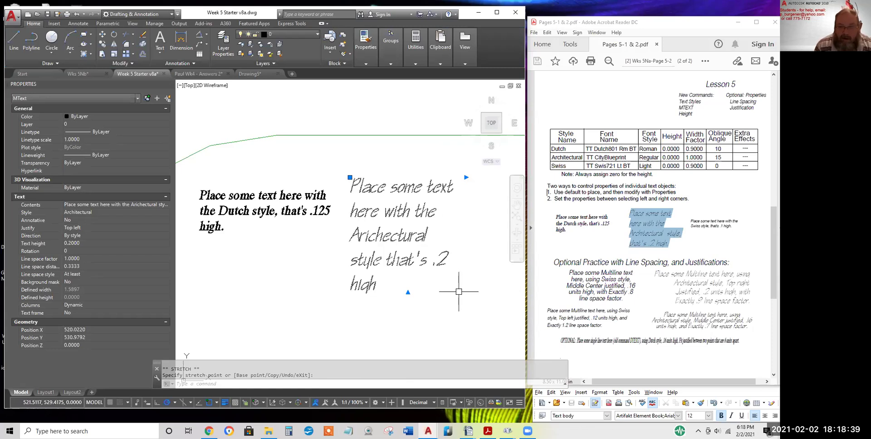
{"action": "key", "text": "Escape"}
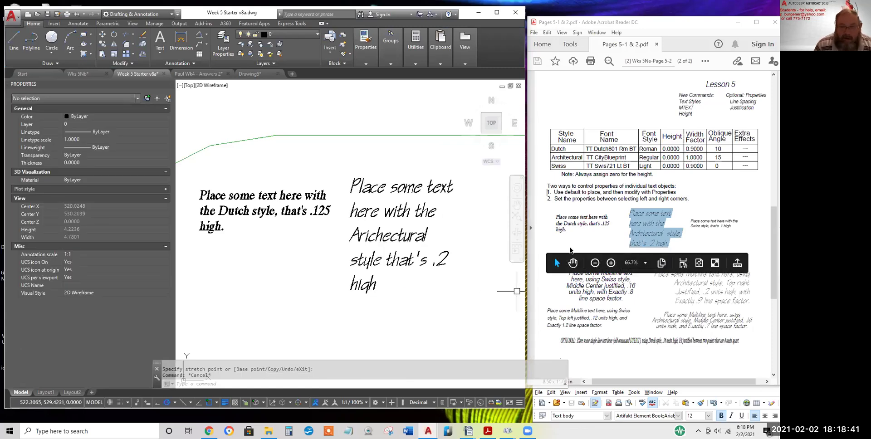
Review the worksheet's Swiss .1 high sample, the Justifications heading and the Middle Center optional sample, highlighting each for reference
{"action": "scroll", "coordinate": [460, 252], "scroll_direction": "down", "scroll_amount": 2}
{"action": "scroll", "coordinate": [460, 251], "scroll_direction": "down", "scroll_amount": 2}
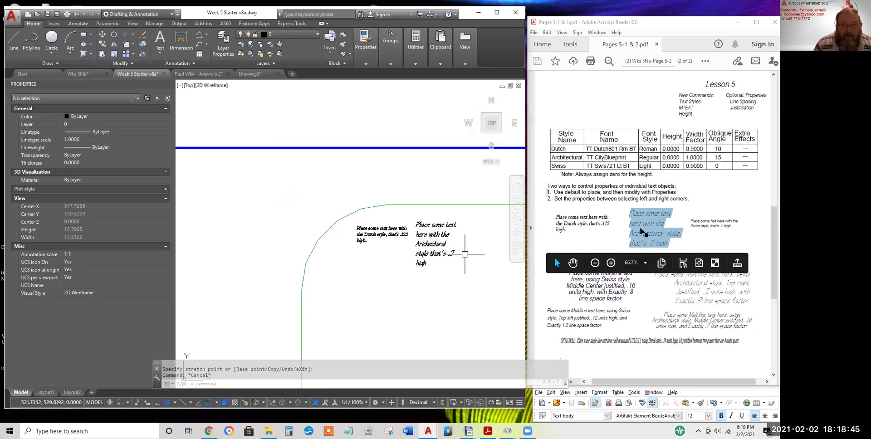
{"action": "key", "text": "Escape"}
{"action": "scroll", "coordinate": [460, 273], "scroll_direction": "up", "scroll_amount": 4}
{"action": "mouse_move", "coordinate": [456, 272]}
{"action": "middle_mouse_down"}
{"action": "mouse_move", "coordinate": [408, 305]}
{"action": "mouse_move", "coordinate": [356, 307]}
{"action": "middle_mouse_up"}
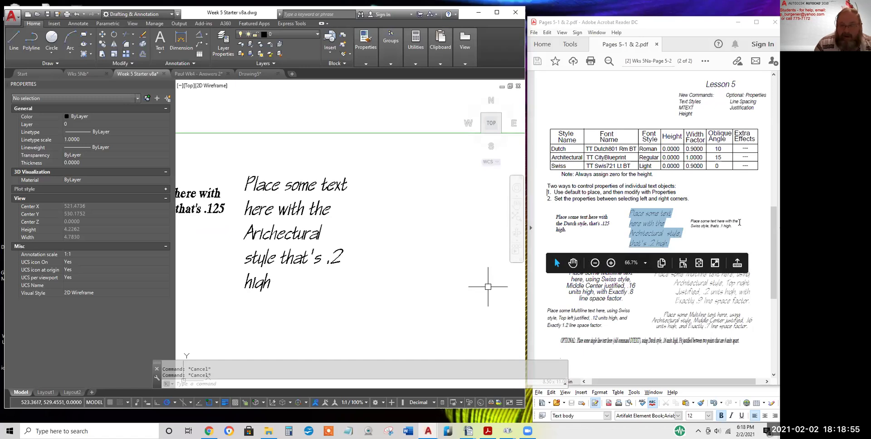
{"action": "mouse_move", "coordinate": [732, 226]}
{"action": "left_mouse_down"}
{"action": "mouse_move", "coordinate": [687, 222]}
{"action": "mouse_move", "coordinate": [688, 230]}
{"action": "mouse_move", "coordinate": [722, 230]}
{"action": "left_mouse_up"}
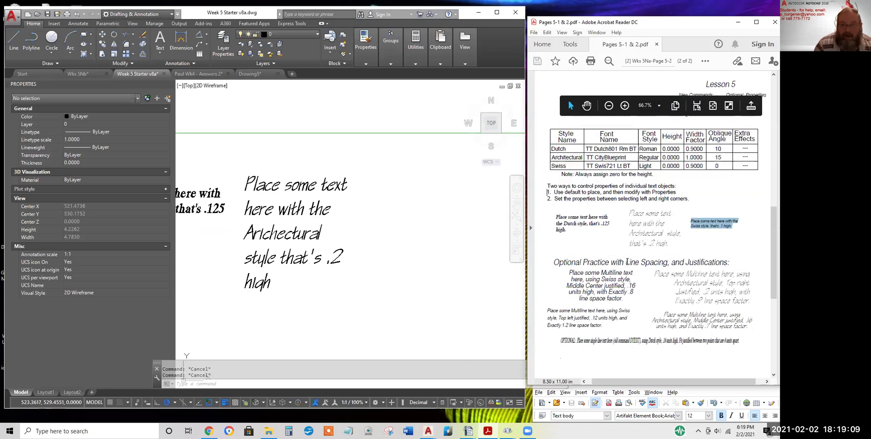
{"action": "left_click_drag", "start_coordinate": [687, 263], "coordinate": [727, 260]}
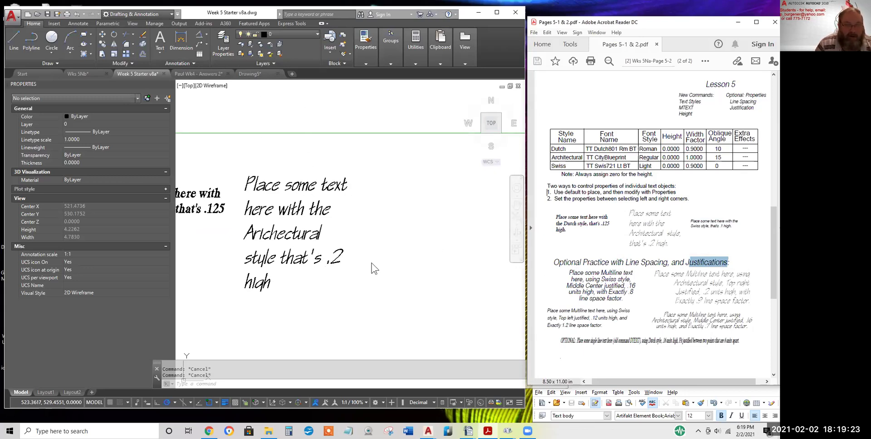
{"action": "left_click", "coordinate": [411, 268]}
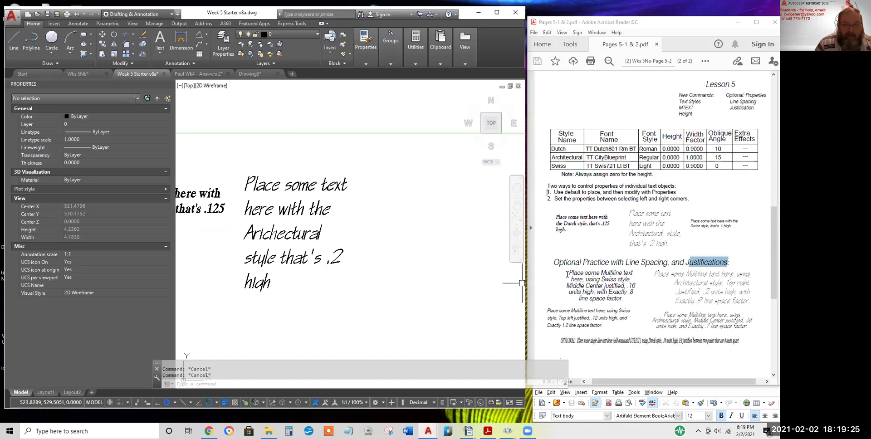
{"action": "left_click_drag", "start_coordinate": [569, 272], "coordinate": [626, 301]}
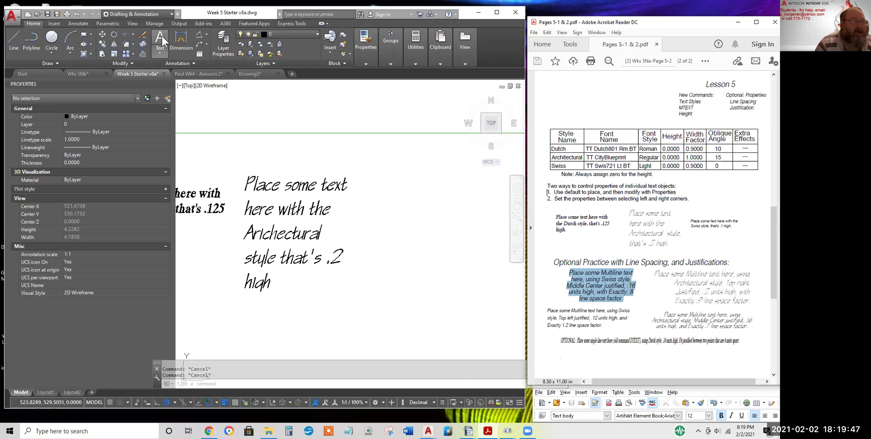
Make Swiss the current text style
{"action": "left_click", "coordinate": [176, 64]}
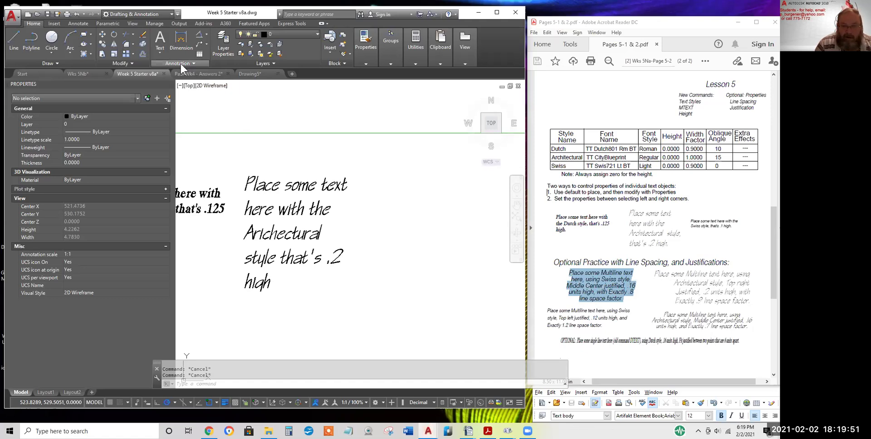
{"action": "left_click", "coordinate": [181, 64]}
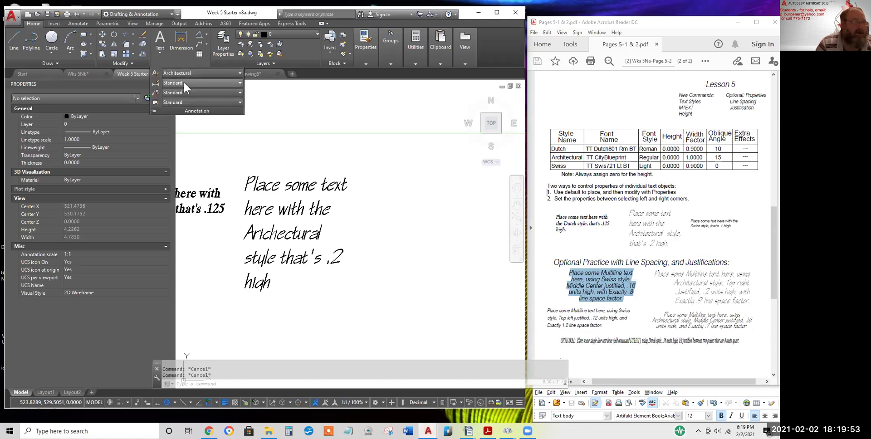
{"action": "left_click", "coordinate": [182, 73]}
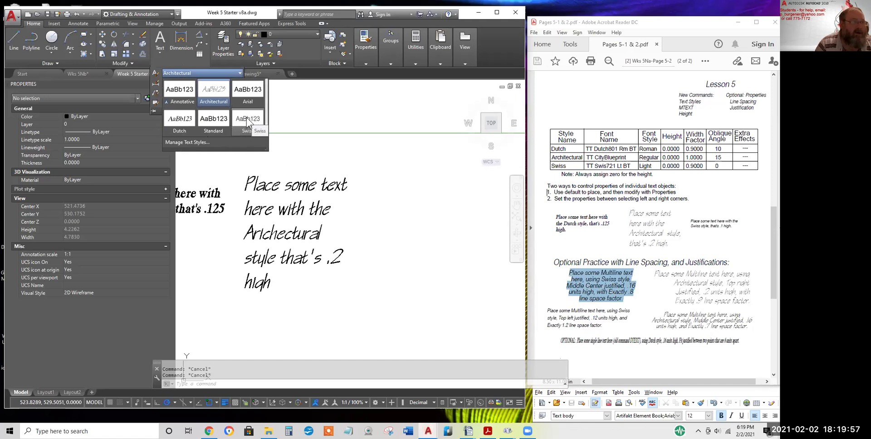
{"action": "left_click", "coordinate": [247, 118]}
Create a multiline text box beside the Architectural sample, setting the text height to .16 before placing the opposite corner
{"action": "left_click", "coordinate": [158, 42]}
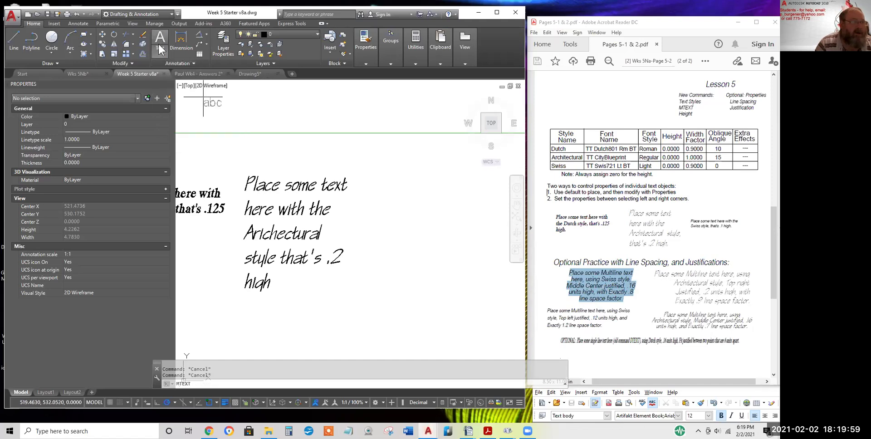
{"action": "left_click", "coordinate": [373, 174]}
{"action": "right_click", "coordinate": [452, 254]}
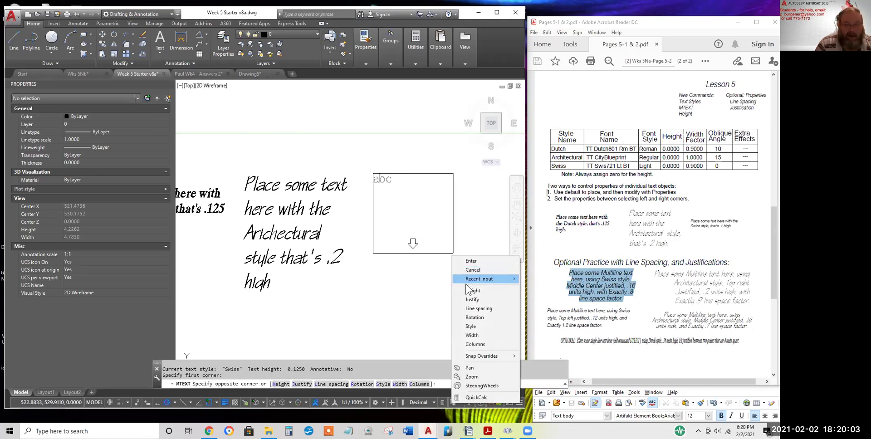
{"action": "left_click", "coordinate": [473, 291]}
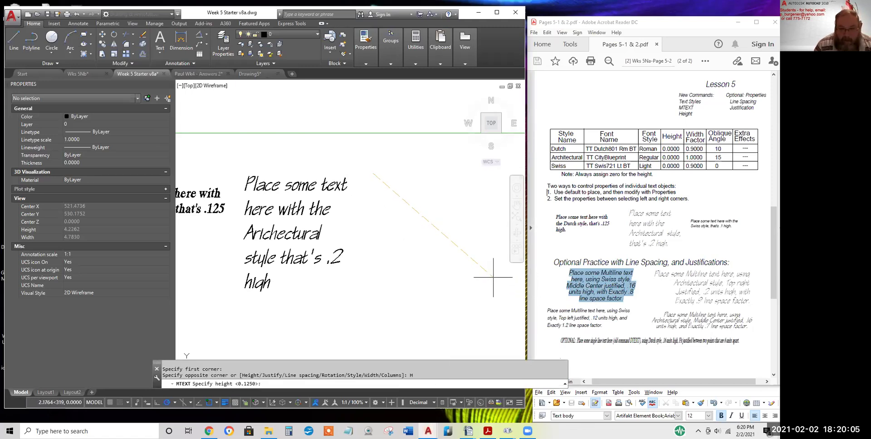
{"action": "type", "text": ".16"}
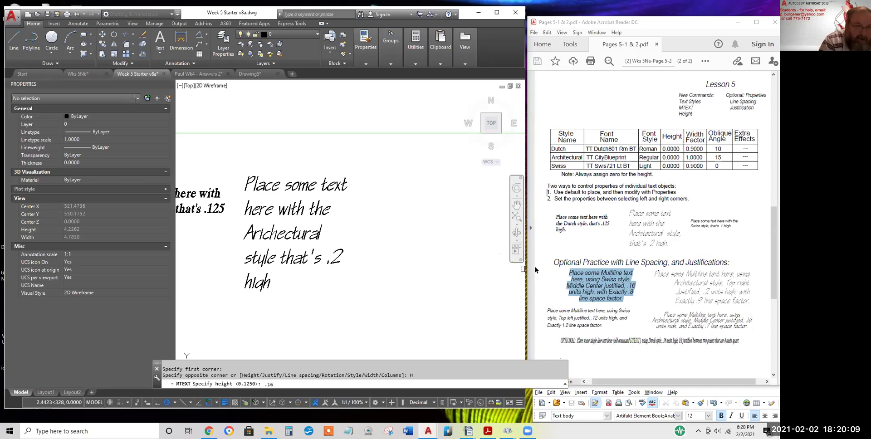
{"action": "key", "text": "Return"}
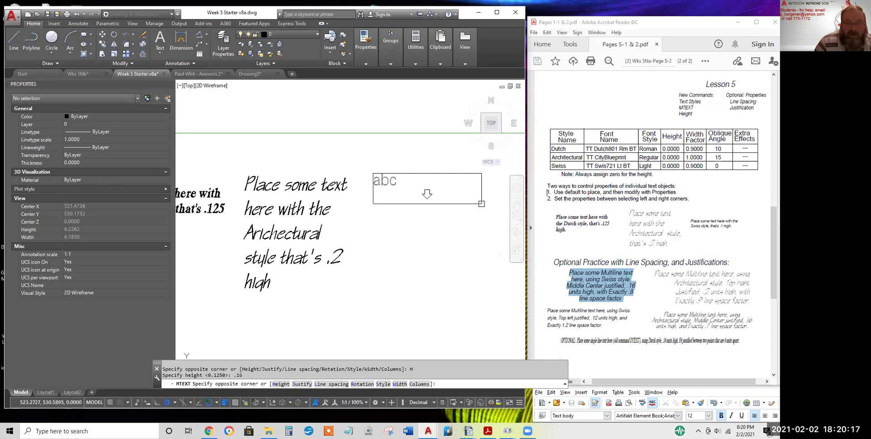
{"action": "left_click", "coordinate": [482, 204]}
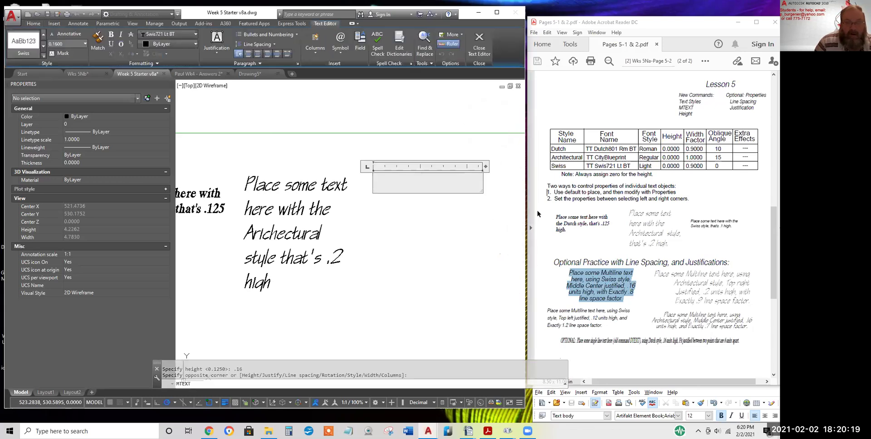
Enter "Place some Multiline text here" in the new Swiss text box, correcting "test" to "text"
{"action": "type", "text": "Pla"}
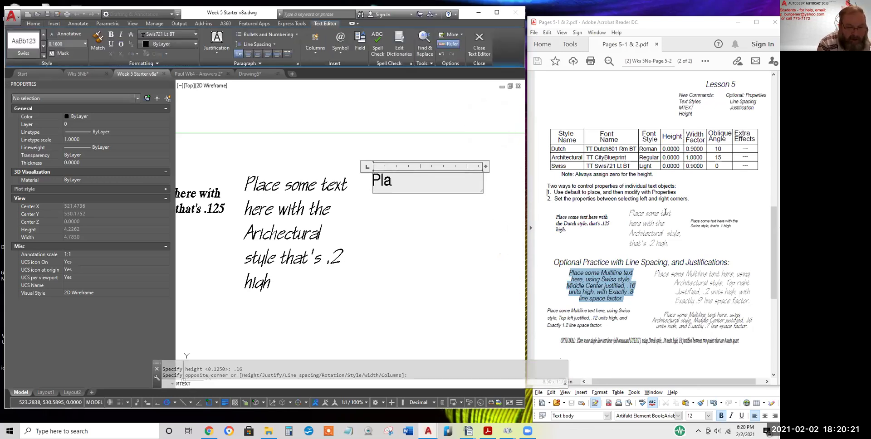
{"action": "type", "text": "ce some "}
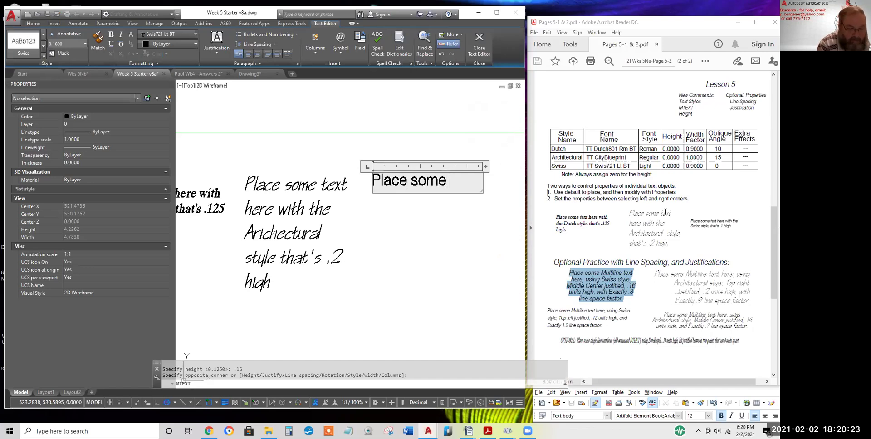
{"action": "type", "text": "Mu"}
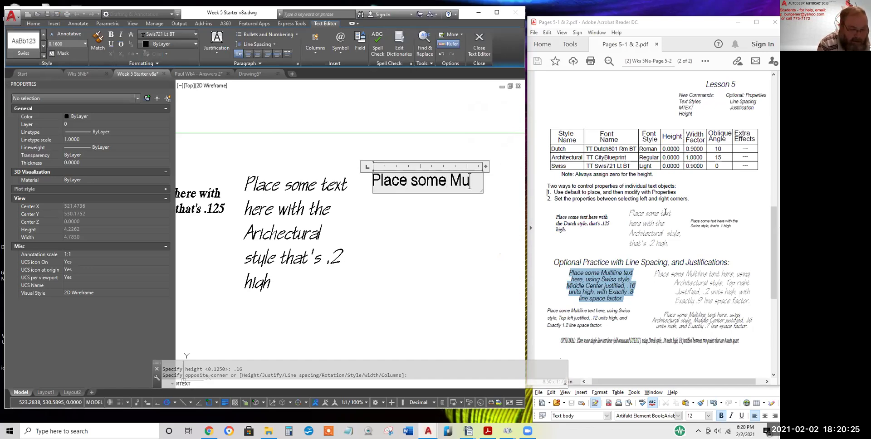
{"action": "type", "text": "ltiline test"}
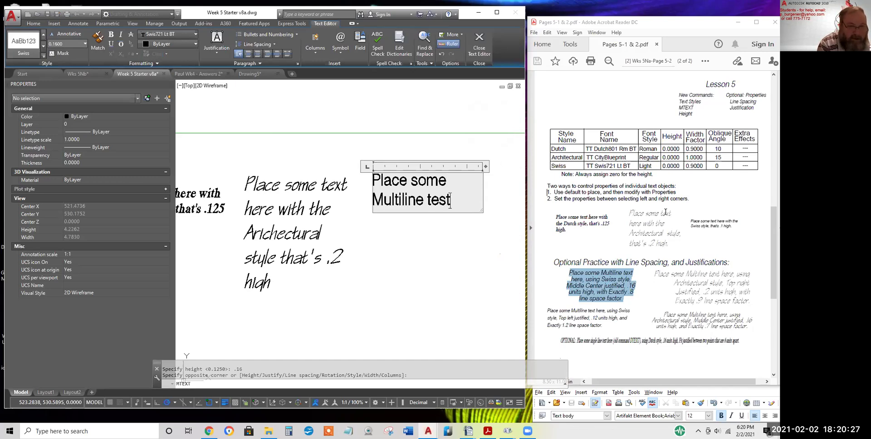
{"action": "key", "text": "BackSpace"}
{"action": "key", "text": "BackSpace"}
{"action": "type", "text": "xt "}
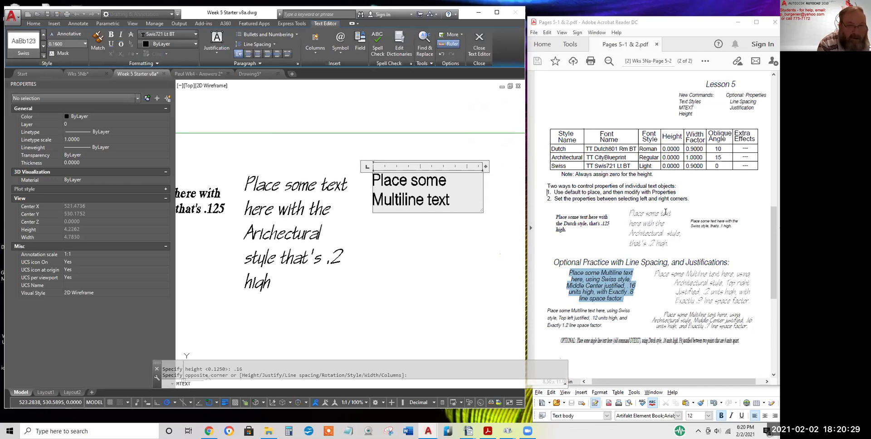
{"action": "type", "text": "here"}
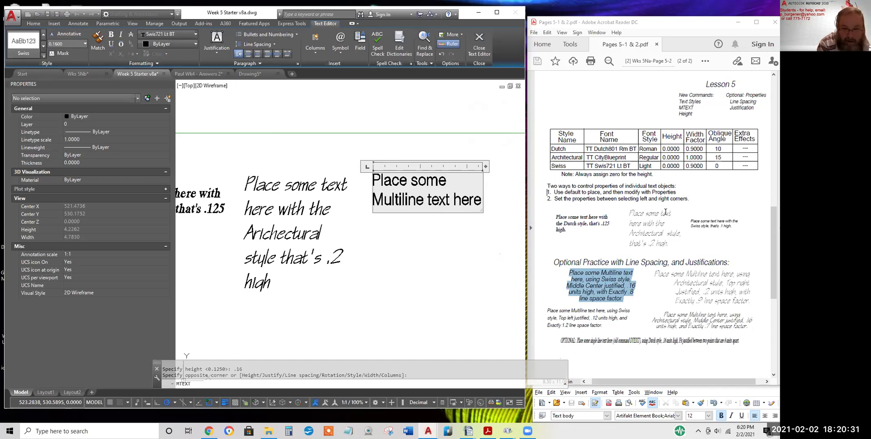
Continue the Swiss sample on a new line with ", using Swiss style, Middle Center justified"
{"action": "key", "text": "Return"}
{"action": "type", "text": ", using Sw"}
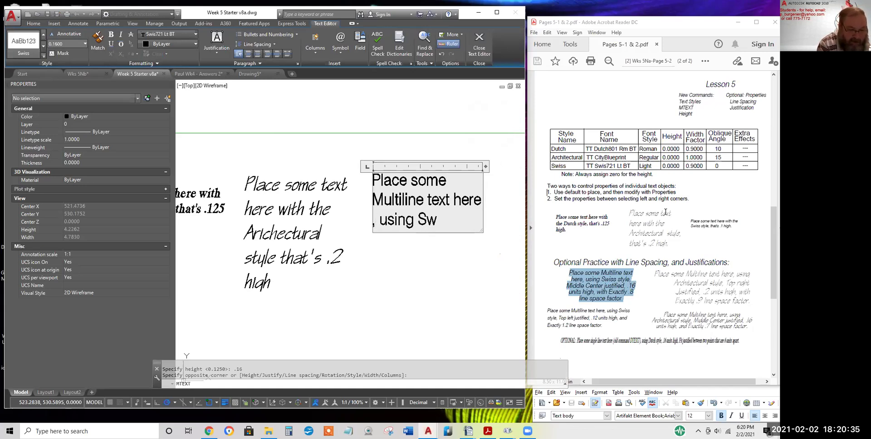
{"action": "type", "text": "iss sty"}
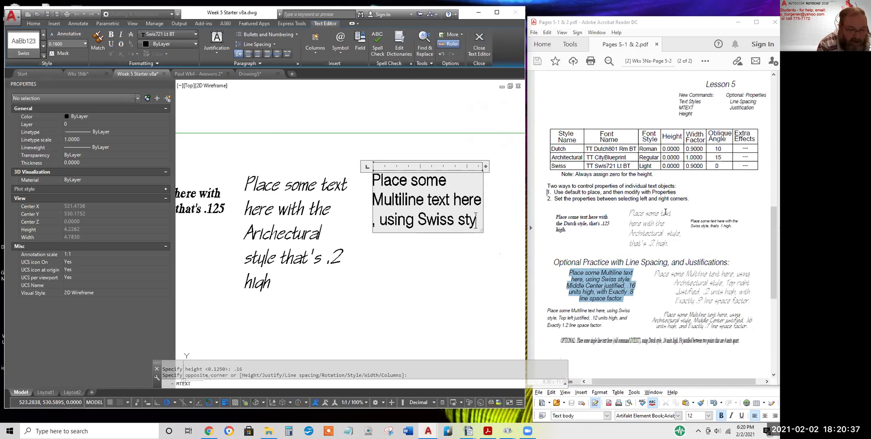
{"action": "type", "text": "le"}
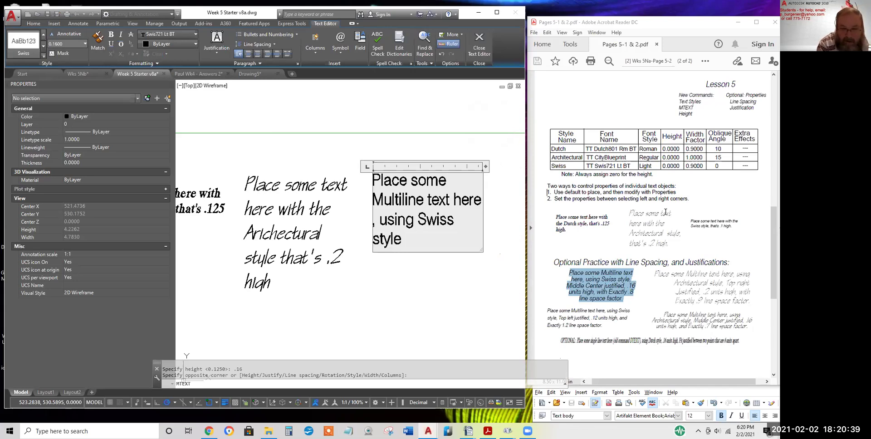
{"action": "type", "text": ", Middle C"}
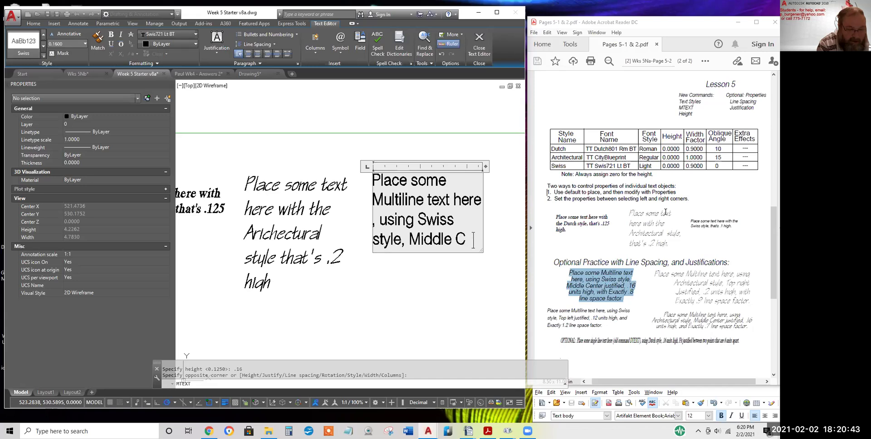
{"action": "type", "text": "enter justified"}
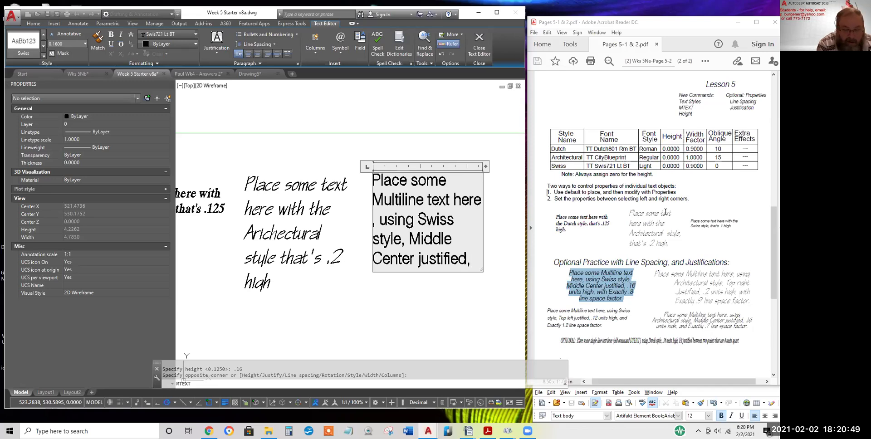
Finish the Swiss text sample with ", .16 units high, with exactly .8 line space factor." and exit text editing
{"action": "type", "text": ", .16"}
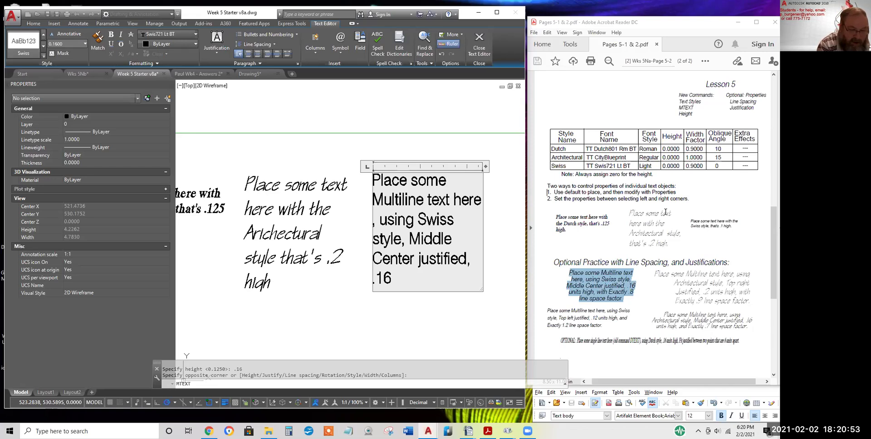
{"action": "type", "text": " h"}
{"action": "key", "text": "BackSpace"}
{"action": "type", "text": "units"}
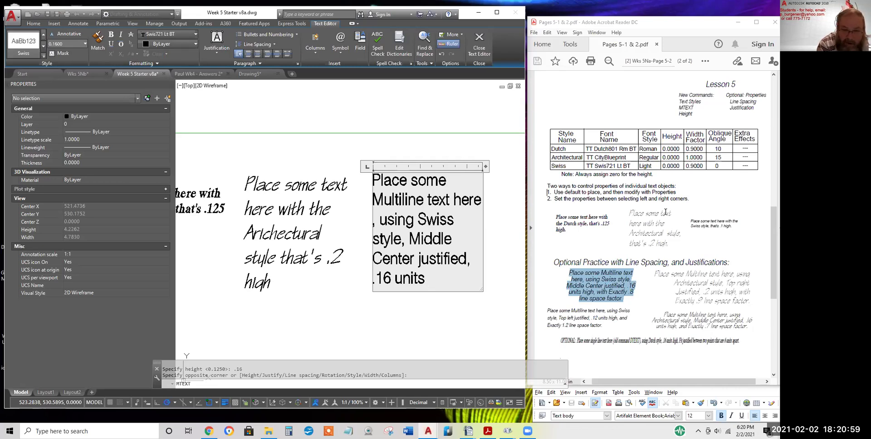
{"action": "type", "text": " hig"}
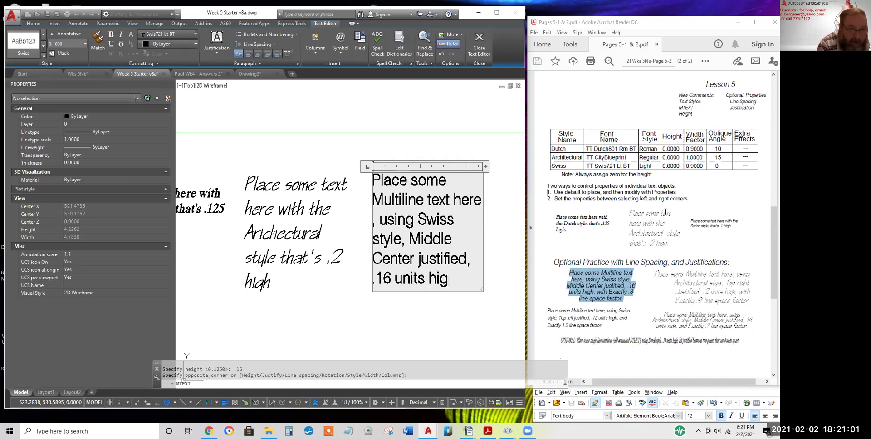
{"action": "type", "text": "h, with exactly .8 line spa"}
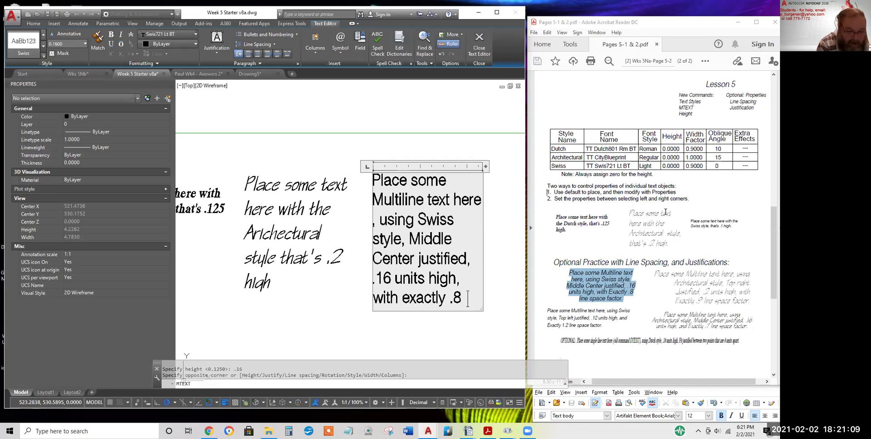
{"action": "type", "text": "ce factor."}
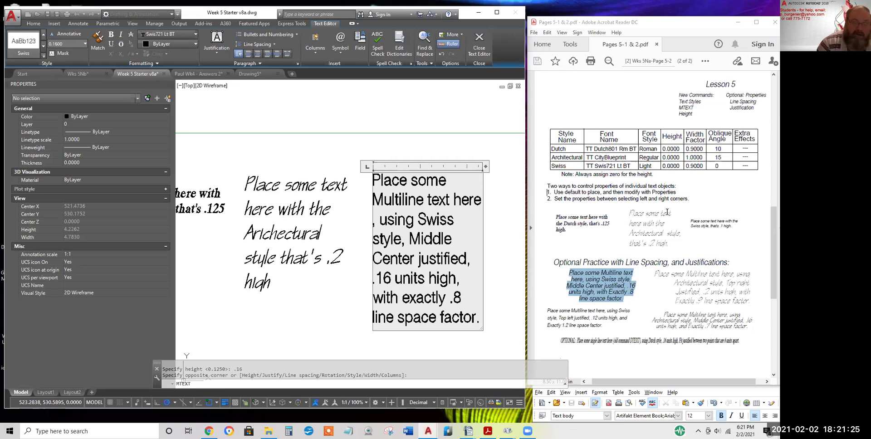
{"action": "left_click", "coordinate": [499, 260]}
Widen the Swiss text box to about 2.29 units so the first line holds "Place some Multiline text"
{"action": "left_click", "coordinate": [472, 190]}
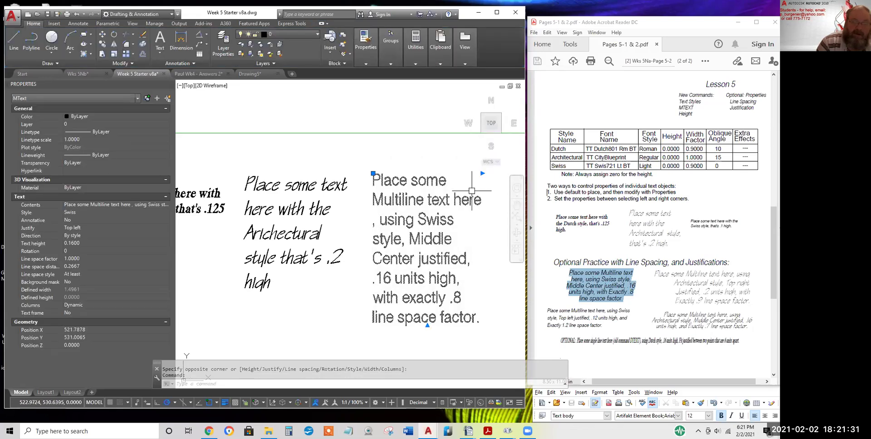
{"action": "left_click", "coordinate": [483, 173]}
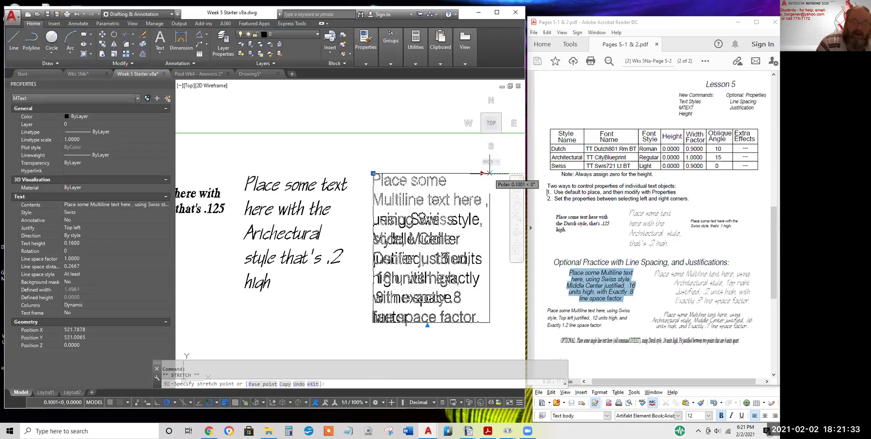
{"action": "middle_click_drag", "start_coordinate": [490, 173], "coordinate": [411, 173]}
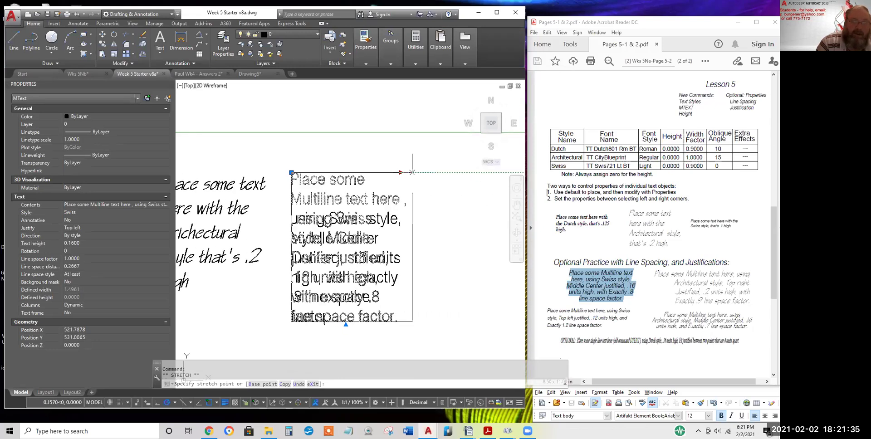
{"action": "left_click", "coordinate": [449, 172]}
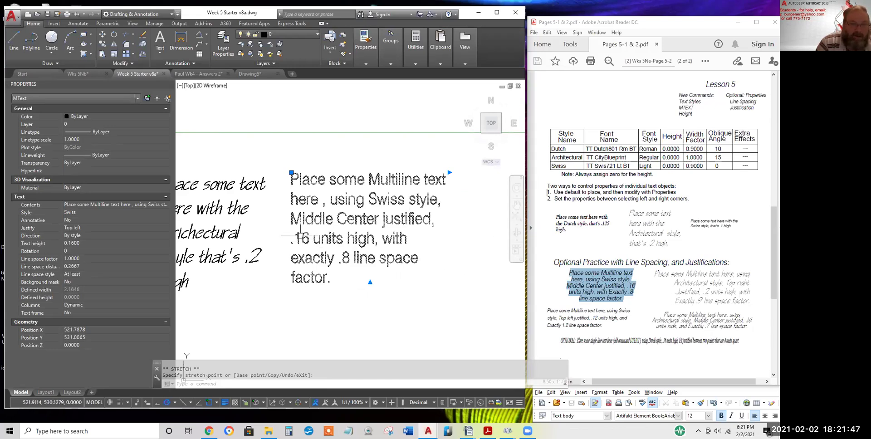
{"action": "left_click", "coordinate": [449, 173]}
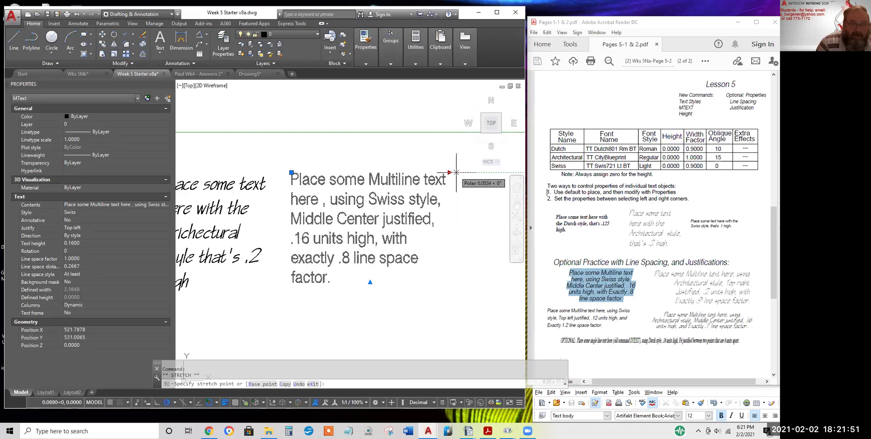
{"action": "left_click", "coordinate": [459, 172]}
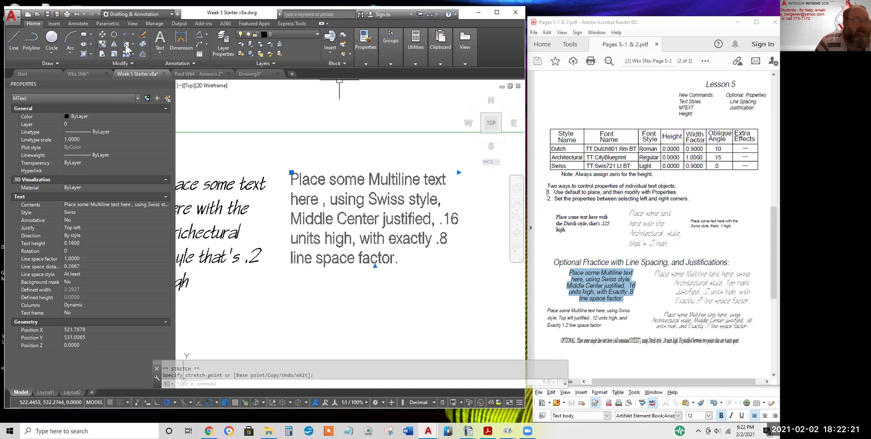
{"action": "left_click", "coordinate": [390, 64]}
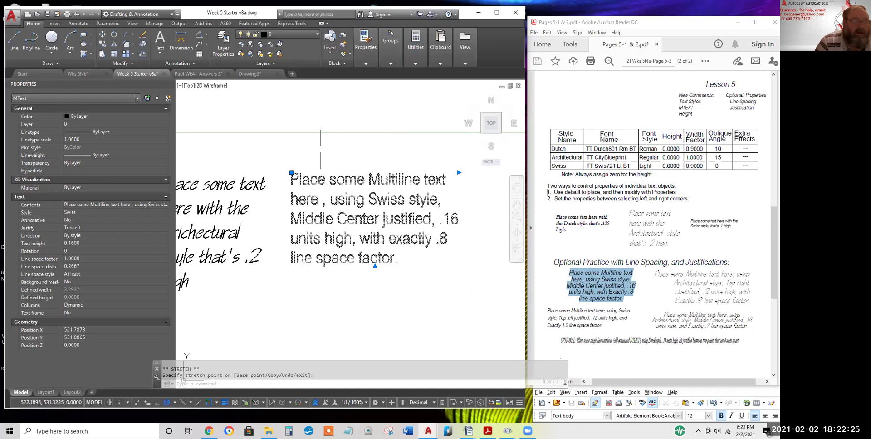
{"action": "double_click", "coordinate": [357, 202]}
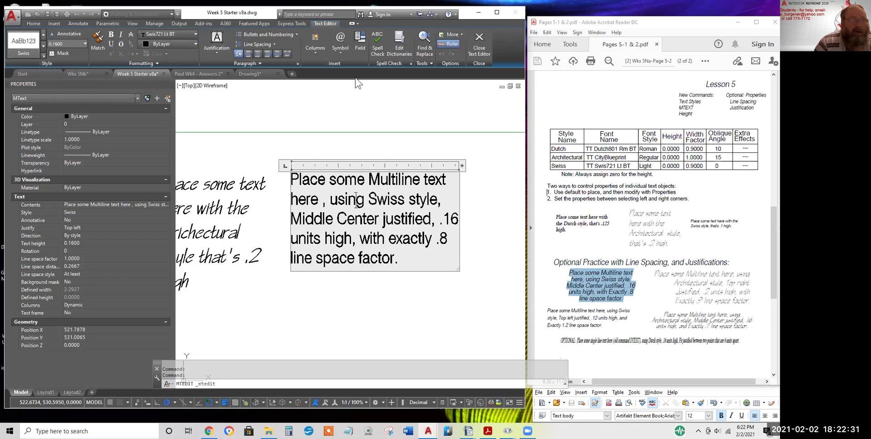
{"action": "left_click", "coordinate": [492, 213]}
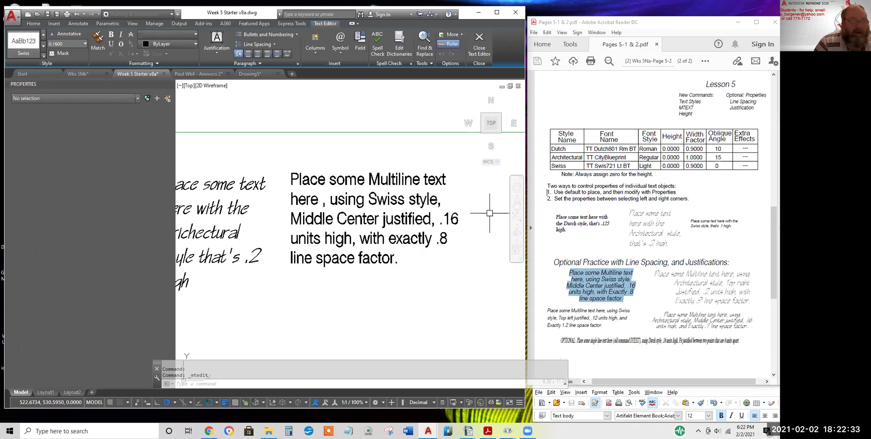
Set the line space style of the Swiss text sample to Exactly
{"action": "left_click", "coordinate": [428, 195]}
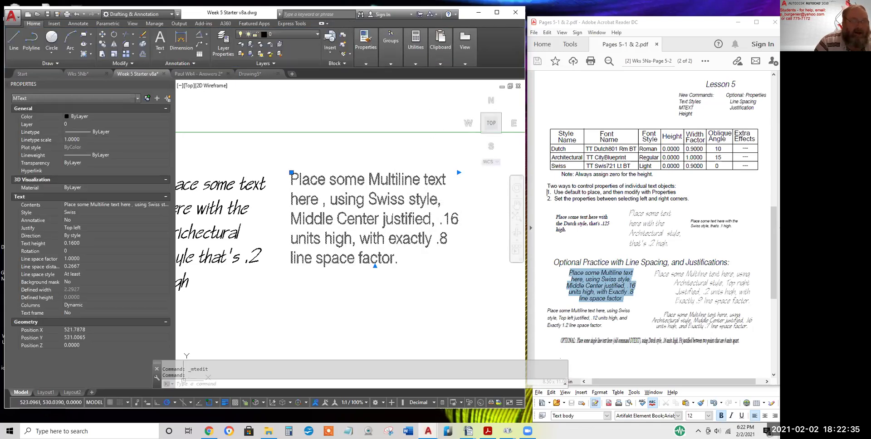
{"action": "left_click", "coordinate": [90, 243]}
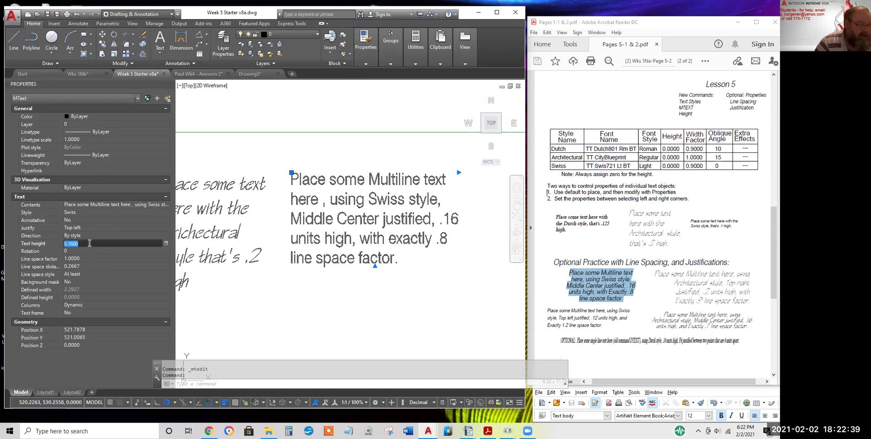
{"action": "left_click", "coordinate": [89, 275]}
{"action": "left_click", "coordinate": [89, 275]}
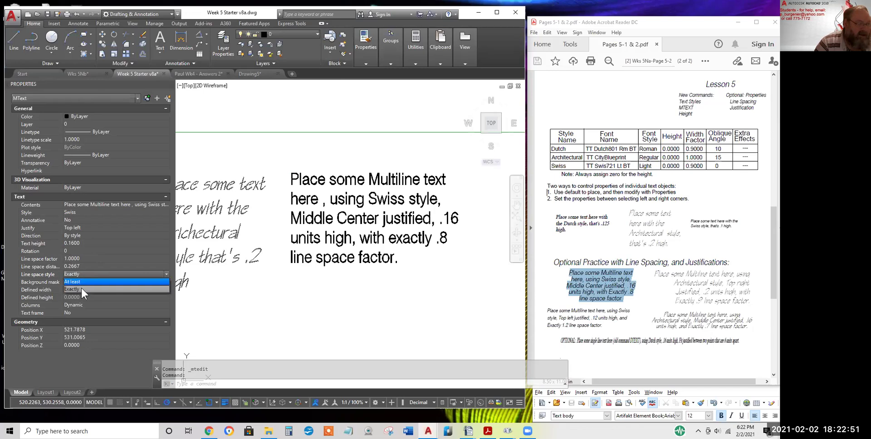
{"action": "left_click", "coordinate": [82, 288]}
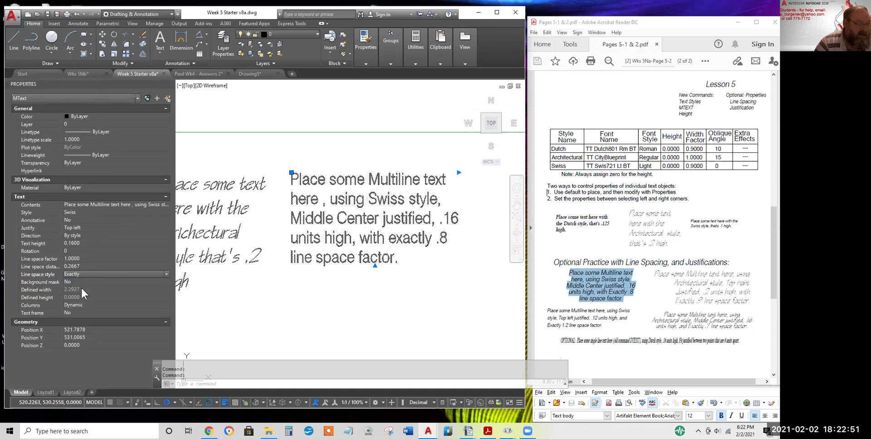
Set the line space factor of the Swiss text sample to .8
{"action": "left_click", "coordinate": [84, 257]}
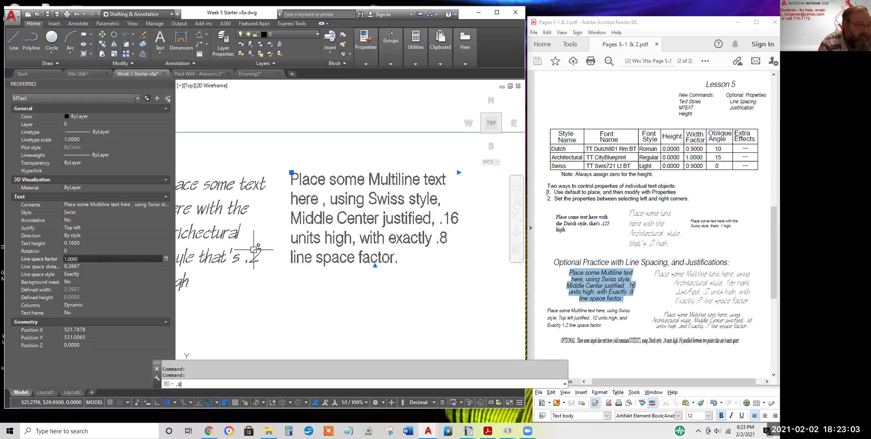
{"action": "left_click", "coordinate": [86, 261]}
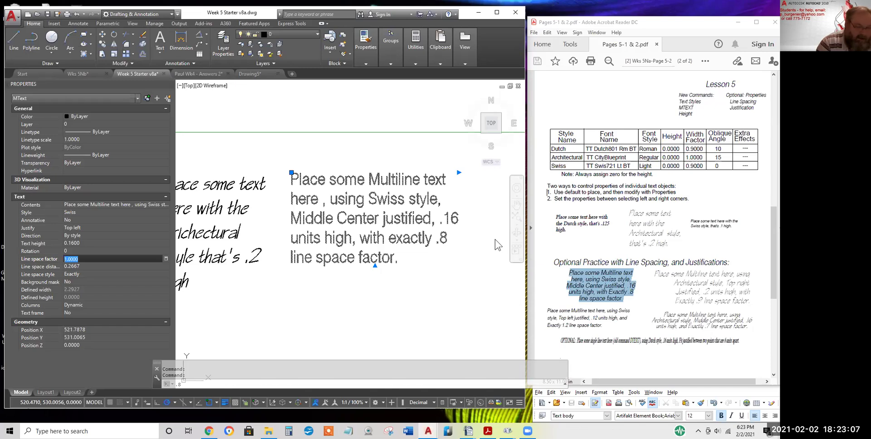
{"action": "key", "text": "BackSpace"}
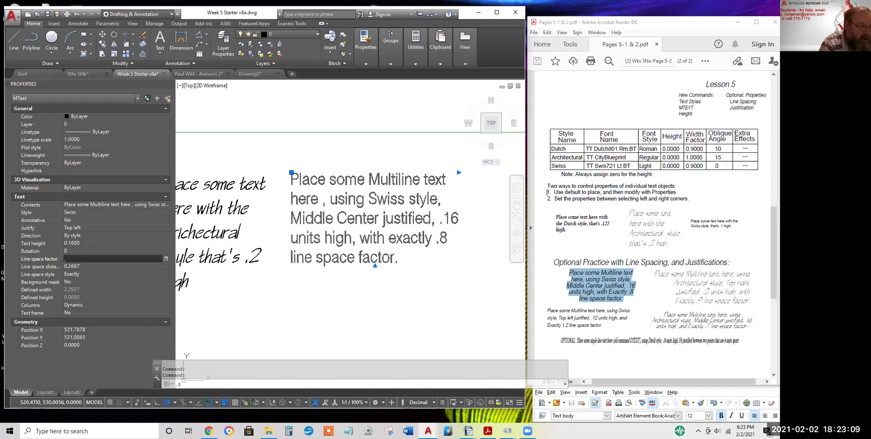
{"action": "key", "text": "BackSpace"}
{"action": "key", "text": "BackSpace"}
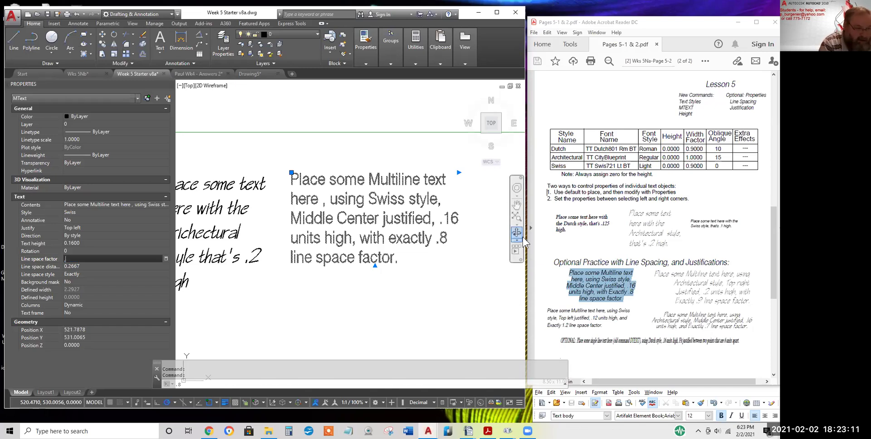
{"action": "type", "text": ".8"}
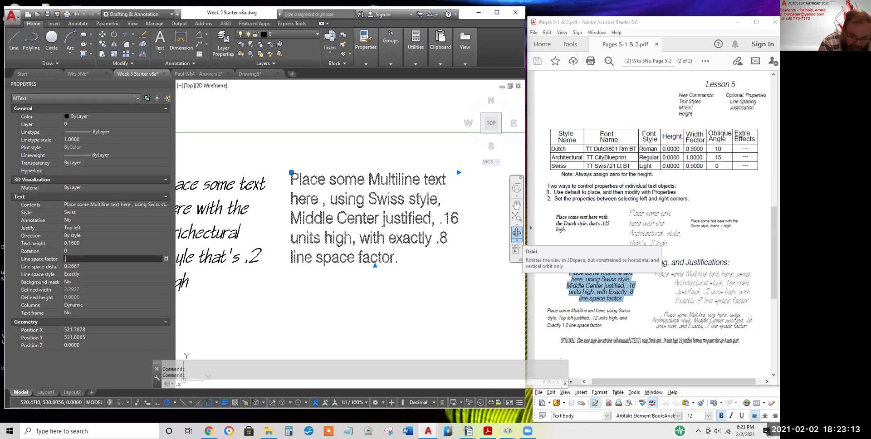
{"action": "key", "text": "Return"}
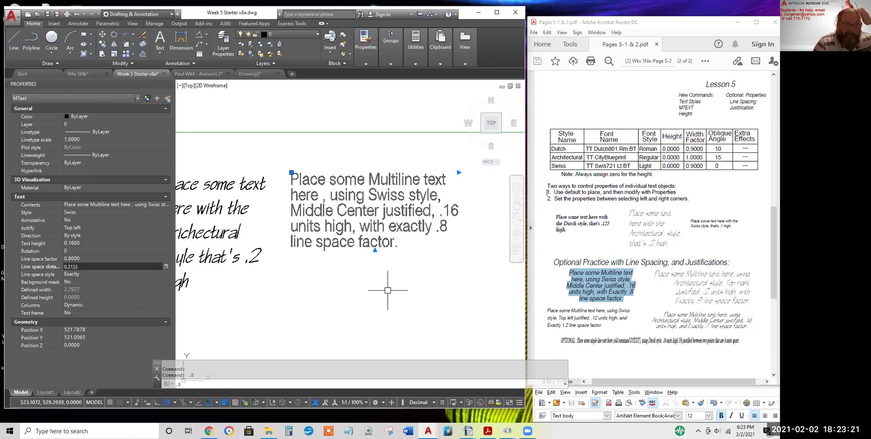
{"action": "left_click", "coordinate": [89, 274]}
{"action": "left_click", "coordinate": [89, 273]}
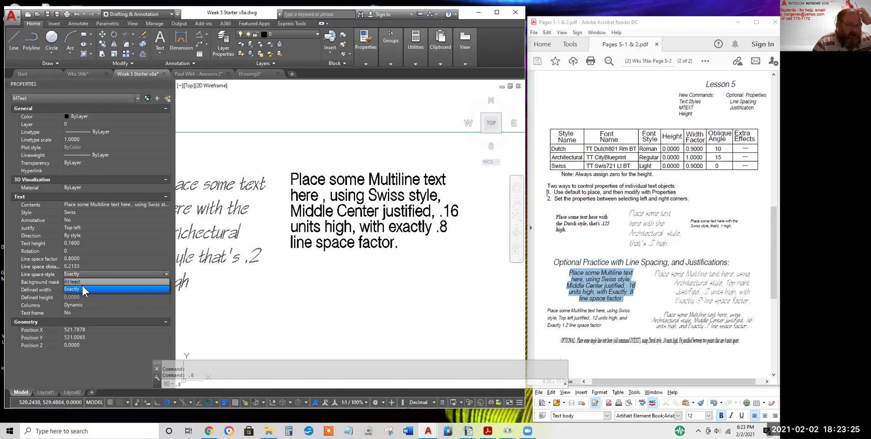
{"action": "left_click", "coordinate": [90, 273]}
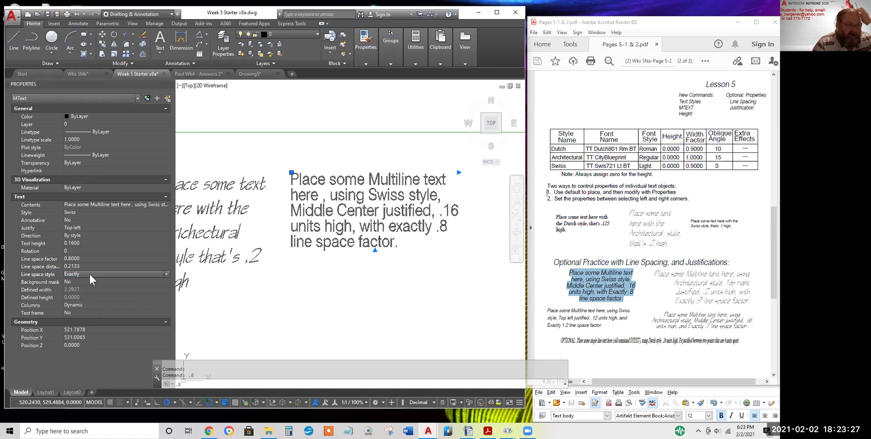
Append the fraction 1/4 to the end of the Swiss text as a stacked fraction and select it
{"action": "double_click", "coordinate": [380, 244]}
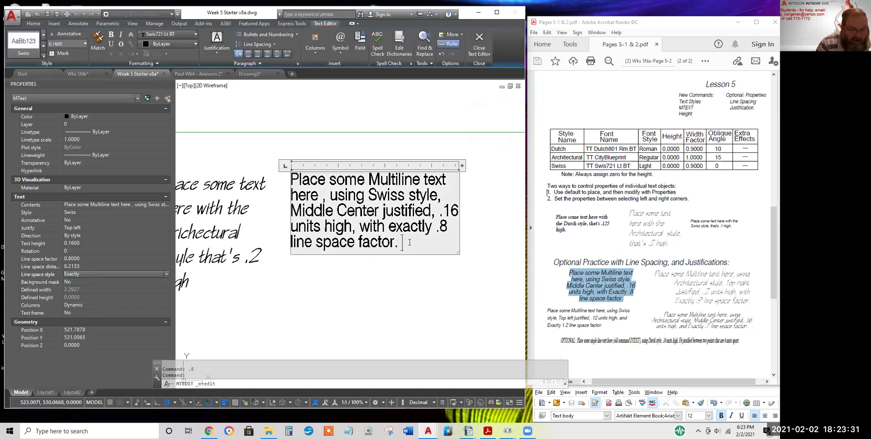
{"action": "type", "text": "1/4"}
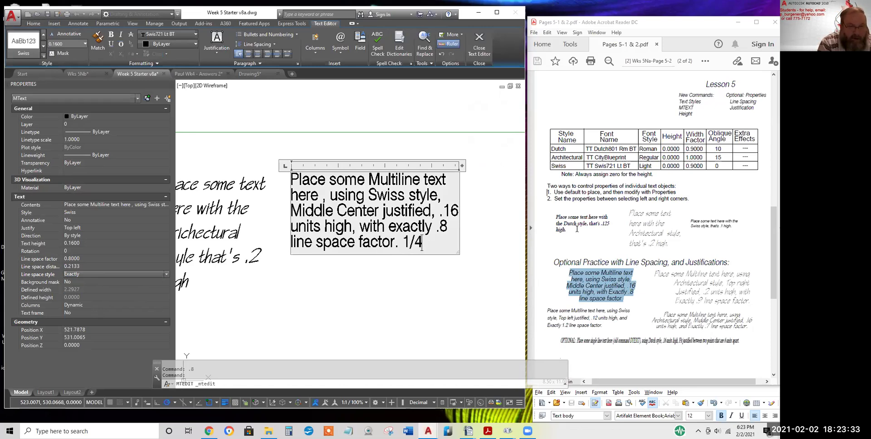
{"action": "key", "text": "Return"}
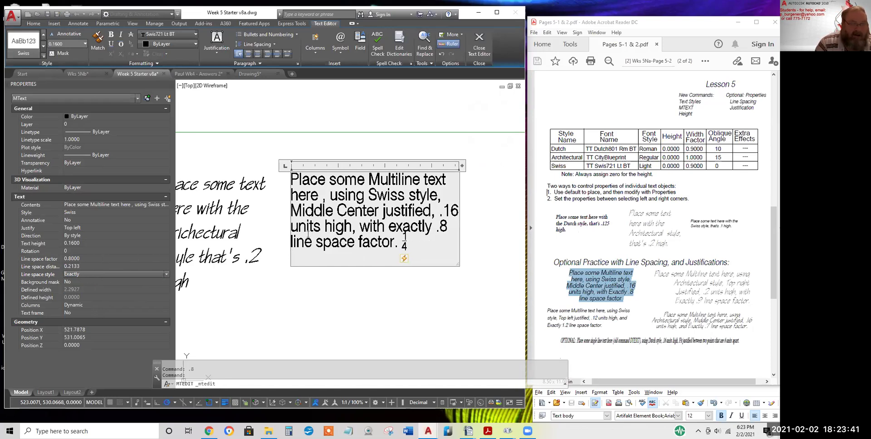
{"action": "left_click_drag", "start_coordinate": [400, 232], "coordinate": [403, 244]}
{"action": "left_click", "coordinate": [406, 242]}
Remove the stray space before the comma after "here" in the Swiss text and exit text editing
{"action": "left_click", "coordinate": [318, 194]}
{"action": "key", "text": "Delete"}
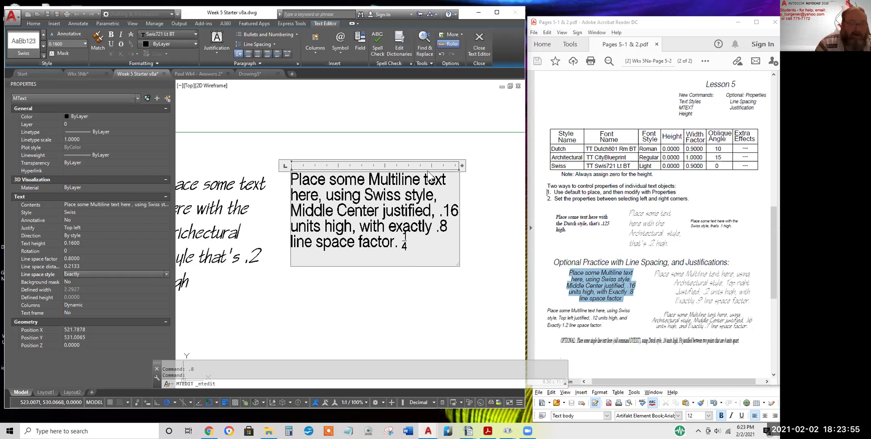
{"action": "left_click", "coordinate": [404, 243]}
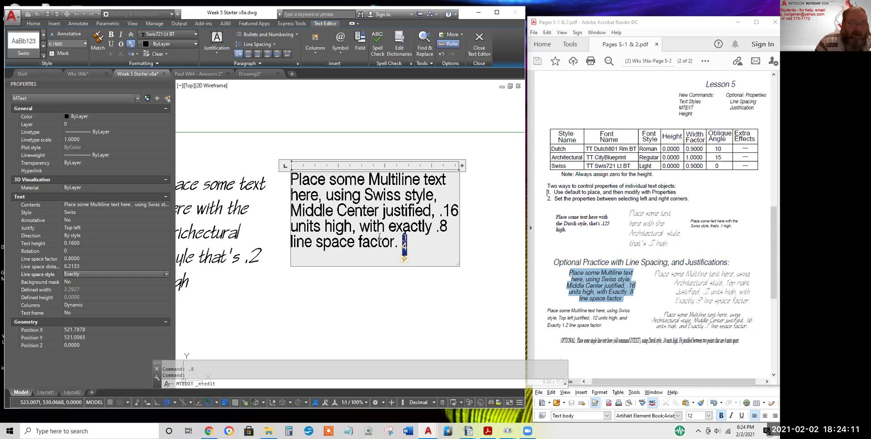
{"action": "left_click", "coordinate": [389, 290]}
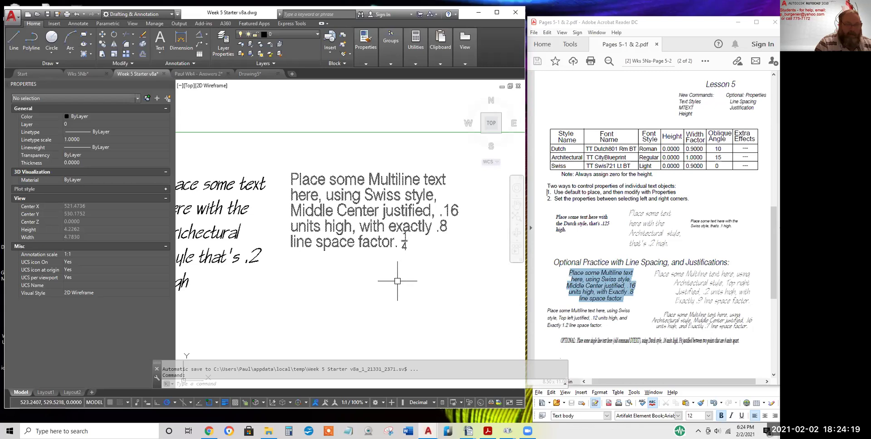
Delete the stacked fraction from the end of the Swiss text and exit text editing
{"action": "double_click", "coordinate": [411, 241]}
{"action": "left_click", "coordinate": [405, 244]}
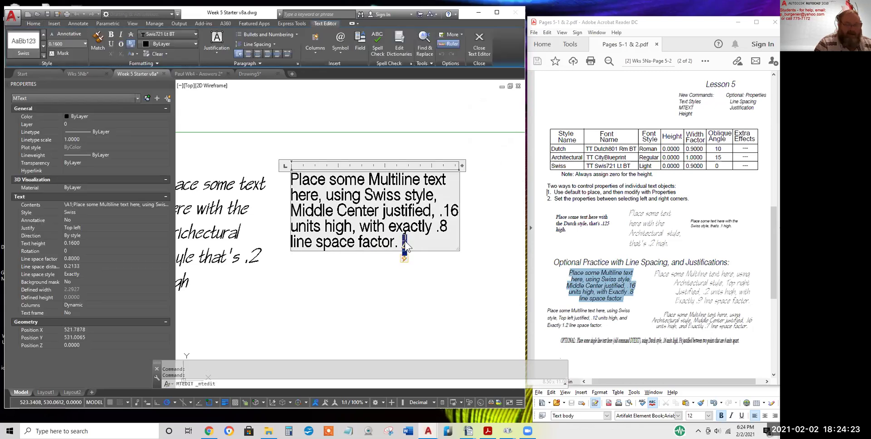
{"action": "key", "text": "Delete"}
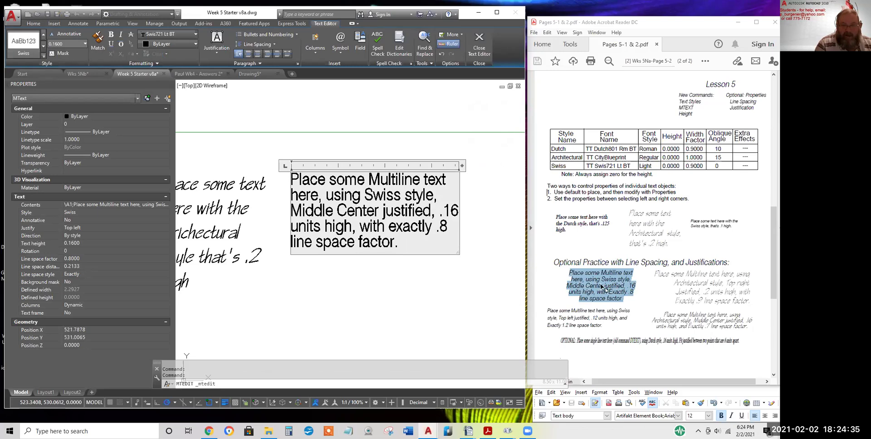
{"action": "left_click", "coordinate": [401, 287]}
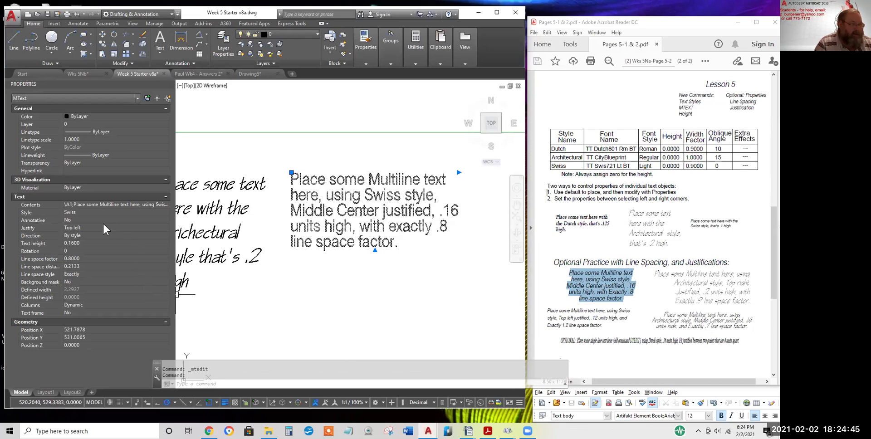
Set the Swiss text sample's justification to Middle center
{"action": "left_click", "coordinate": [87, 227]}
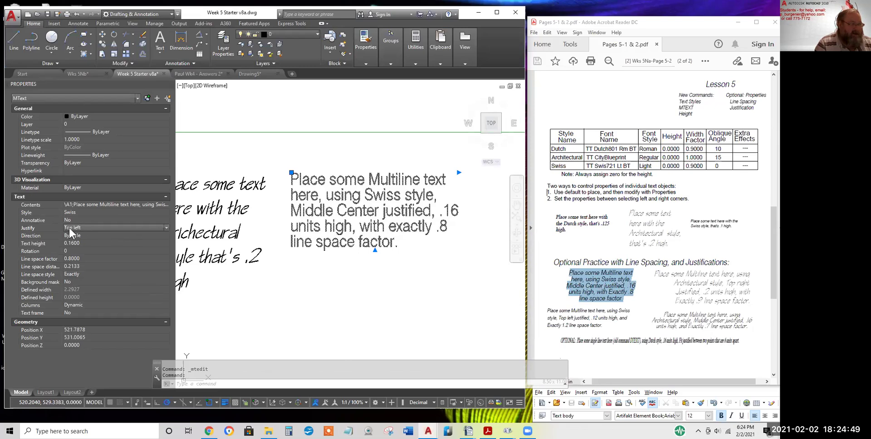
{"action": "left_click", "coordinate": [167, 228]}
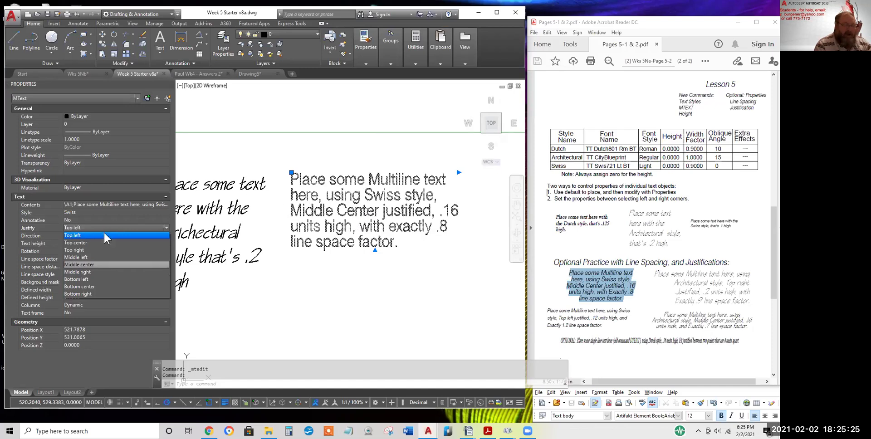
{"action": "left_click", "coordinate": [84, 265]}
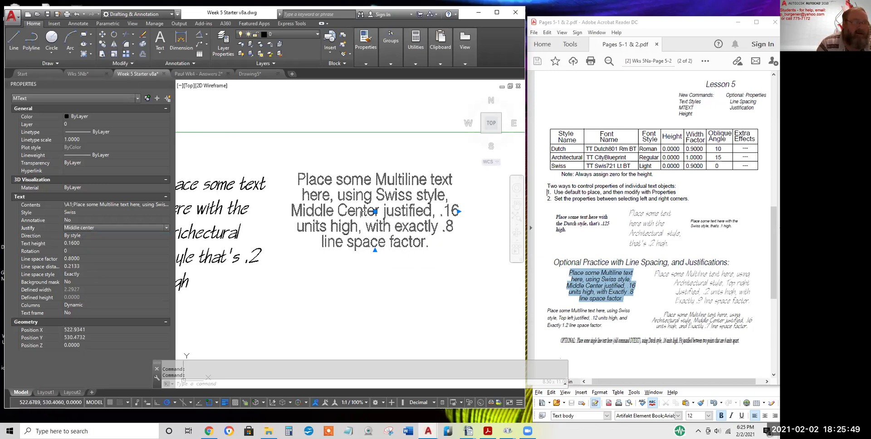
Copy the Swiss text sample straight down below the original
{"action": "left_click", "coordinate": [103, 44]}
{"action": "left_click", "coordinate": [347, 173]}
{"action": "middle_click_drag", "start_coordinate": [331, 243], "coordinate": [303, 165]}
{"action": "left_click", "coordinate": [320, 237]}
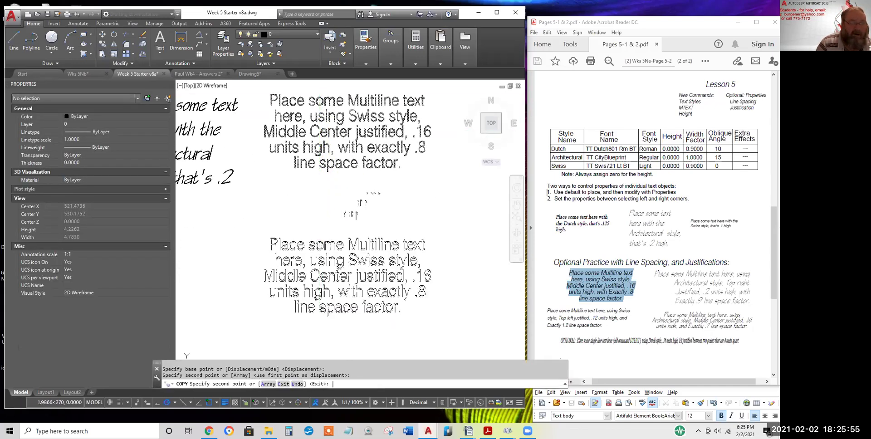
{"action": "key", "text": "Return"}
Shorten the copied Swiss text to "Place some Multiline text here" and exit text editing
{"action": "left_click", "coordinate": [356, 261]}
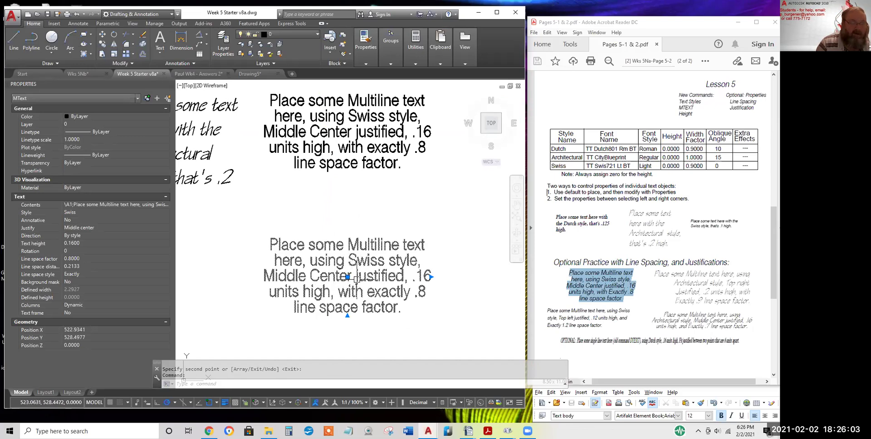
{"action": "key", "text": "Return"}
{"action": "double_click", "coordinate": [389, 305]}
{"action": "left_click_drag", "start_coordinate": [401, 308], "coordinate": [304, 267]}
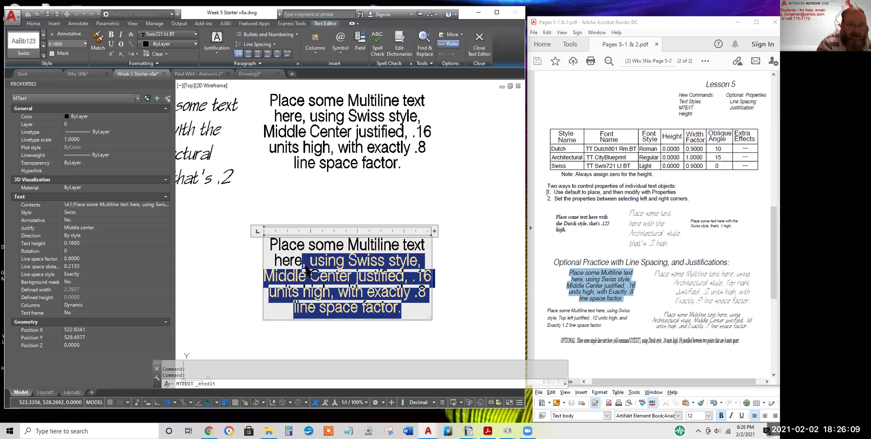
{"action": "key", "text": "Delete"}
{"action": "left_click", "coordinate": [422, 326]}
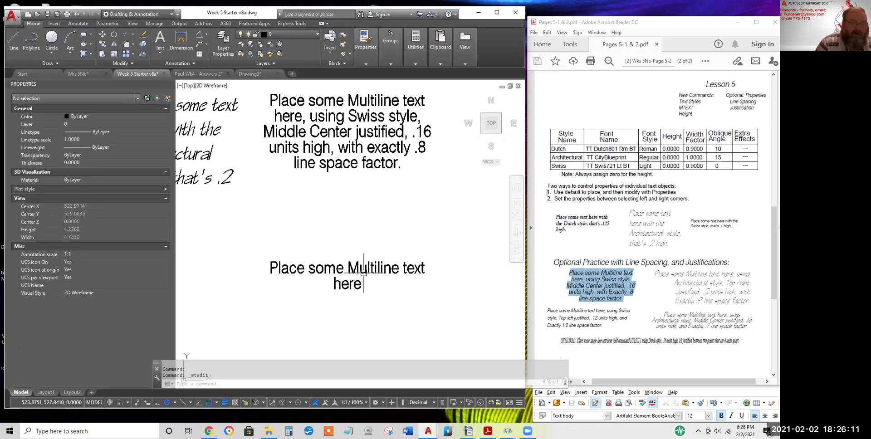
Select the shortened Swiss copy and examine its justification property and location grip
{"action": "left_click", "coordinate": [365, 265]}
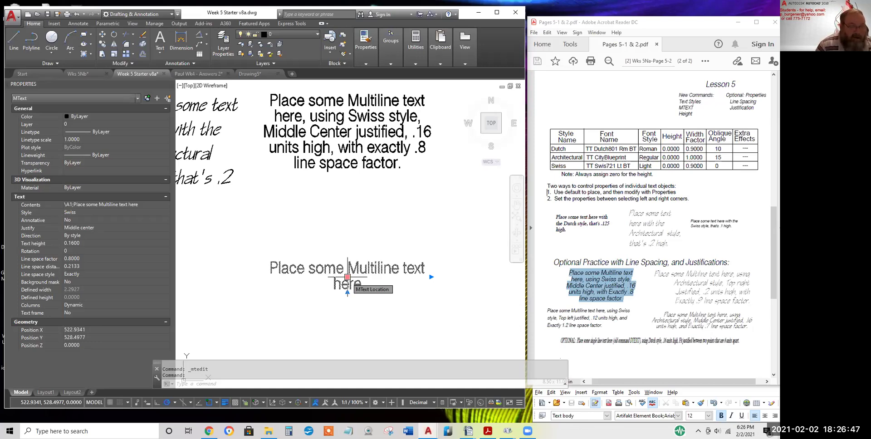
{"action": "left_click", "coordinate": [100, 227]}
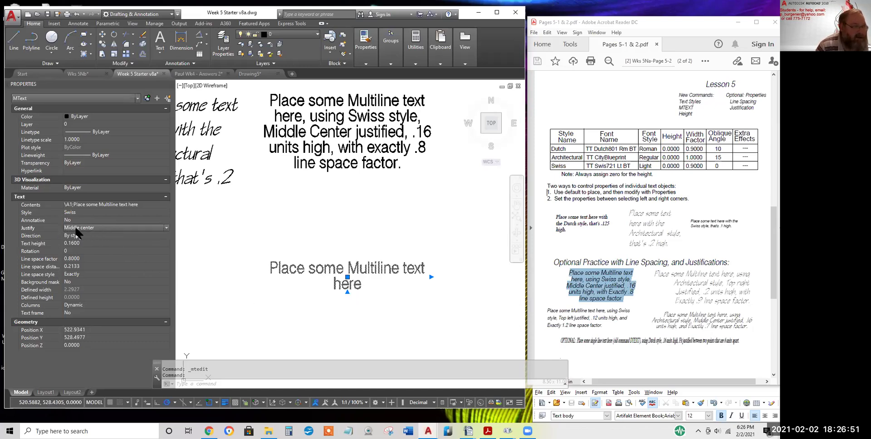
{"action": "left_click", "coordinate": [380, 305]}
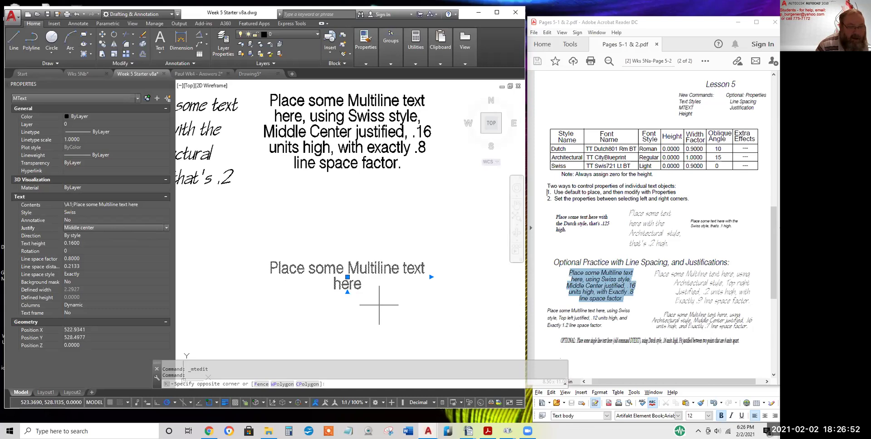
{"action": "left_click", "coordinate": [366, 283]}
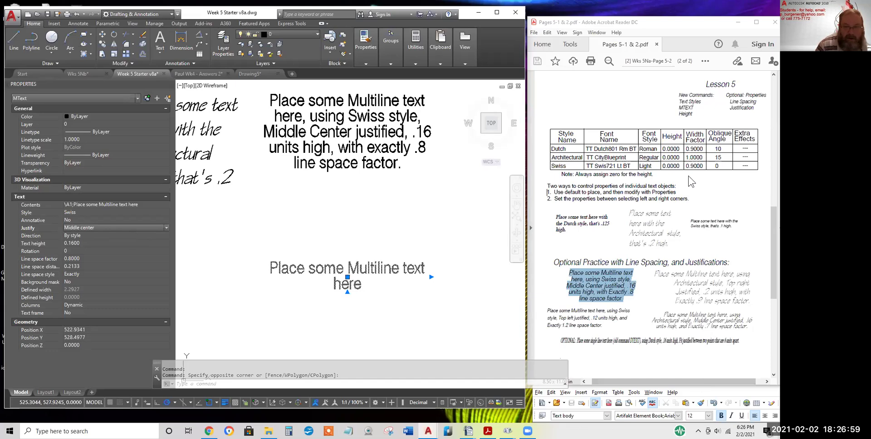
{"action": "left_click", "coordinate": [385, 329]}
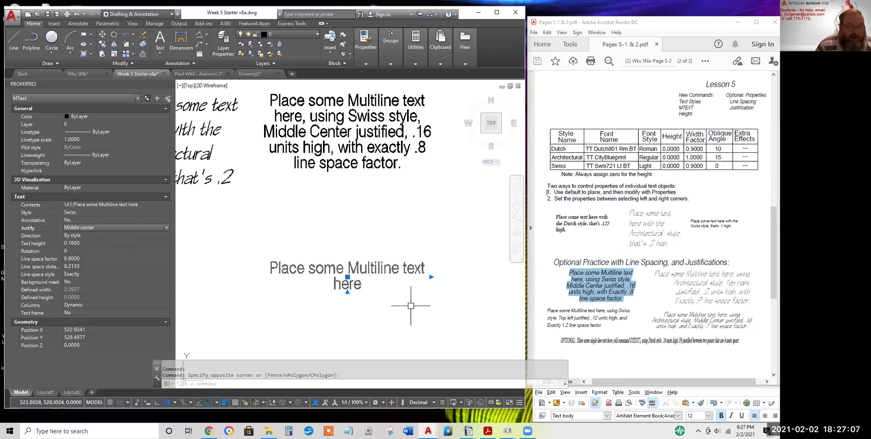
Erase the shortened copy of the Swiss text
{"action": "key", "text": "Escape"}
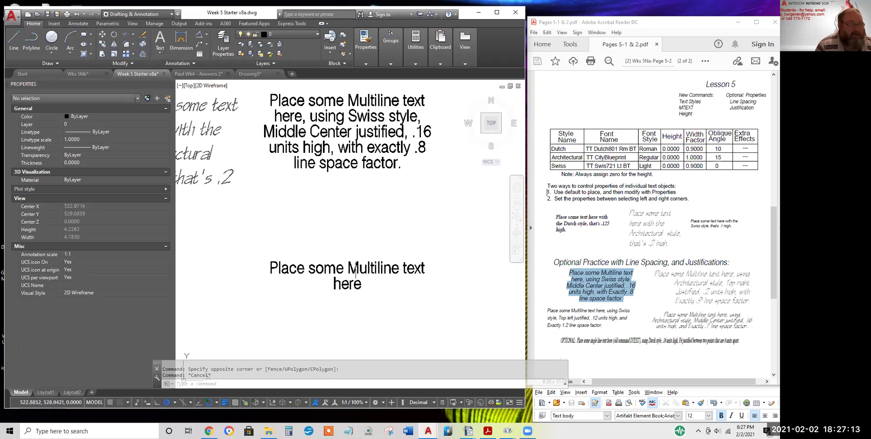
{"action": "left_click", "coordinate": [367, 268]}
{"action": "left_click", "coordinate": [147, 38]}
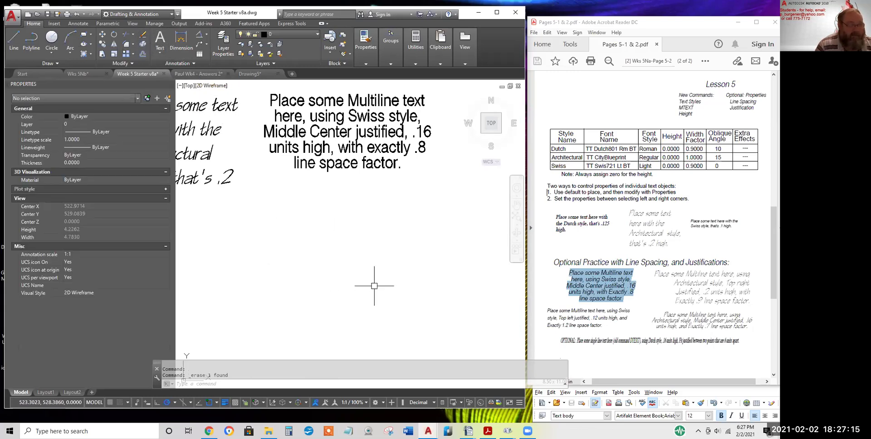
Examine the worksheet's optional Architectural sample for its wording, justification, height and line space factor
{"action": "scroll", "coordinate": [376, 275], "scroll_direction": "down", "scroll_amount": 2}
{"action": "scroll", "coordinate": [391, 279], "scroll_direction": "down", "scroll_amount": 2}
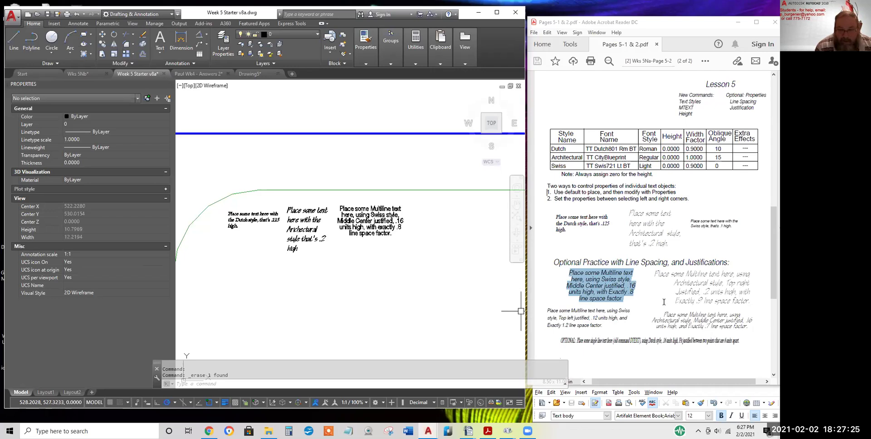
{"action": "left_click_drag", "start_coordinate": [653, 274], "coordinate": [751, 302]}
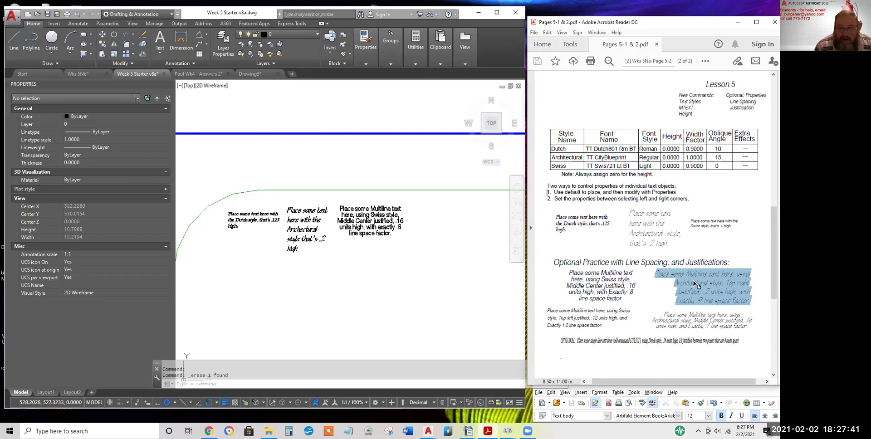
{"action": "left_click", "coordinate": [663, 275]}
{"action": "left_click_drag", "start_coordinate": [655, 274], "coordinate": [751, 304]}
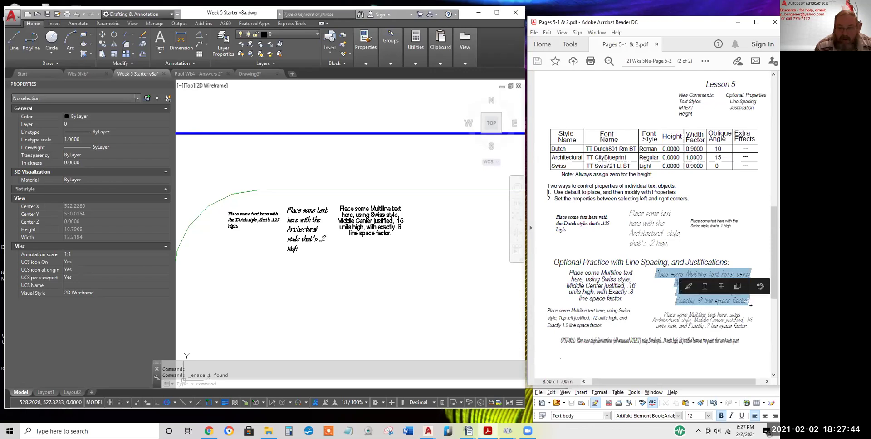
{"action": "left_click", "coordinate": [721, 311]}
{"action": "left_click_drag", "start_coordinate": [728, 283], "coordinate": [702, 295]}
{"action": "left_click", "coordinate": [735, 290]}
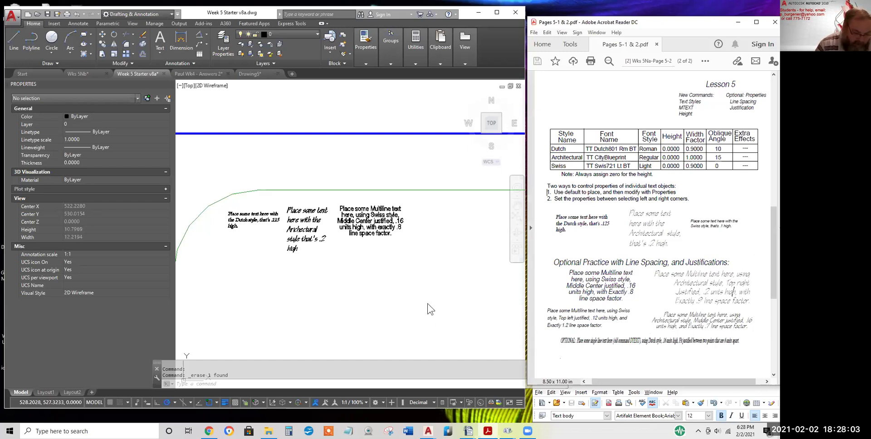
Move the Middle Center justified Swiss text sample to below the Dutch text sample
{"action": "left_click", "coordinate": [402, 257]}
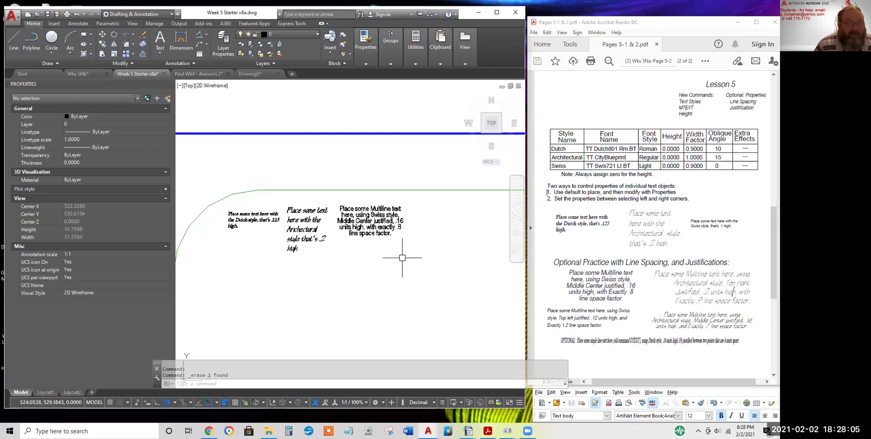
{"action": "left_click", "coordinate": [104, 35]}
{"action": "left_click", "coordinate": [371, 222]}
{"action": "key", "text": "Return"}
{"action": "left_click", "coordinate": [372, 226]}
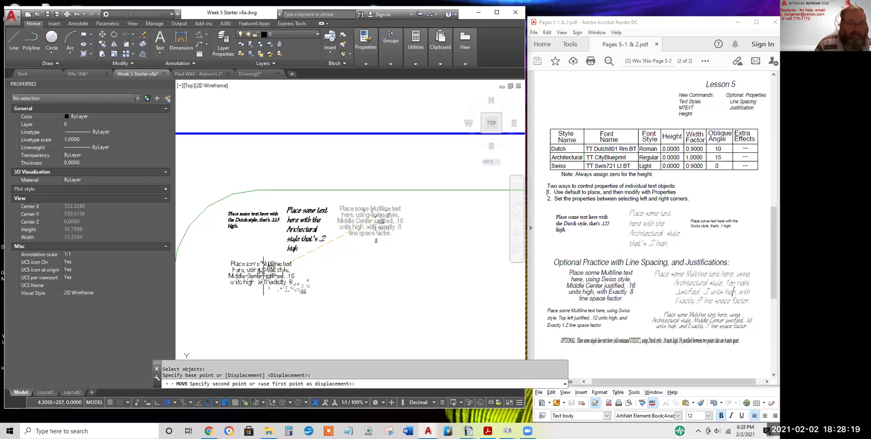
{"action": "left_click", "coordinate": [264, 279]}
Check the style named in the worksheet's second optional sample and make Architectural the current text style
{"action": "left_click_drag", "start_coordinate": [674, 283], "coordinate": [729, 283]}
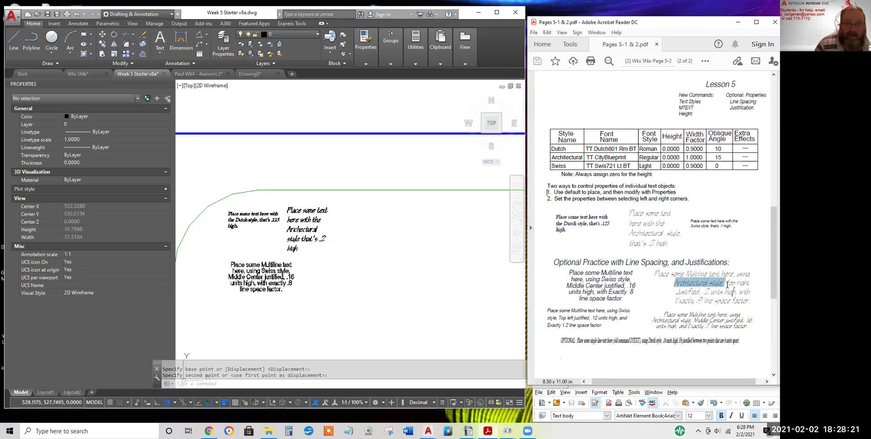
{"action": "left_click", "coordinate": [335, 270]}
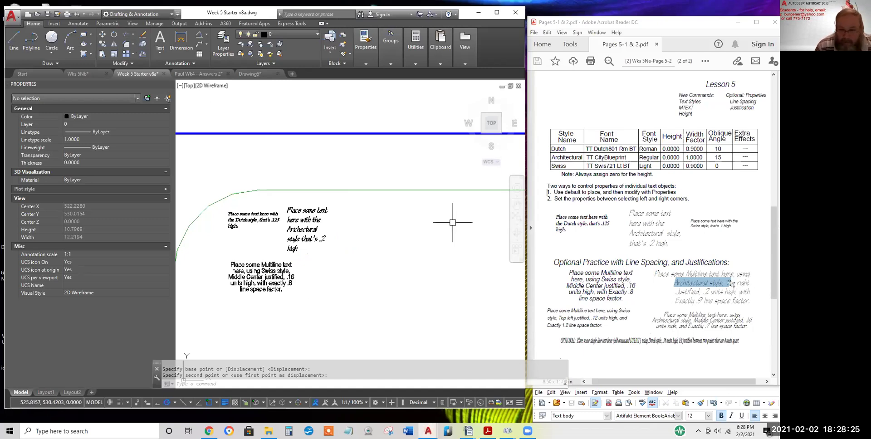
{"action": "left_click", "coordinate": [676, 286]}
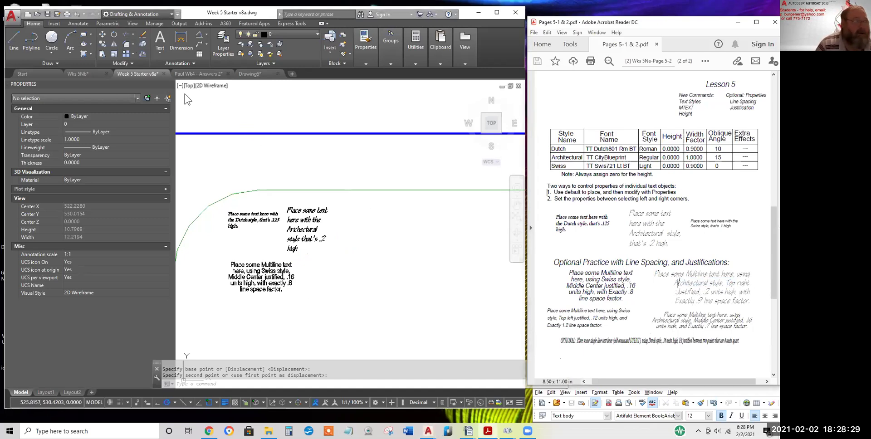
{"action": "left_click", "coordinate": [186, 61]}
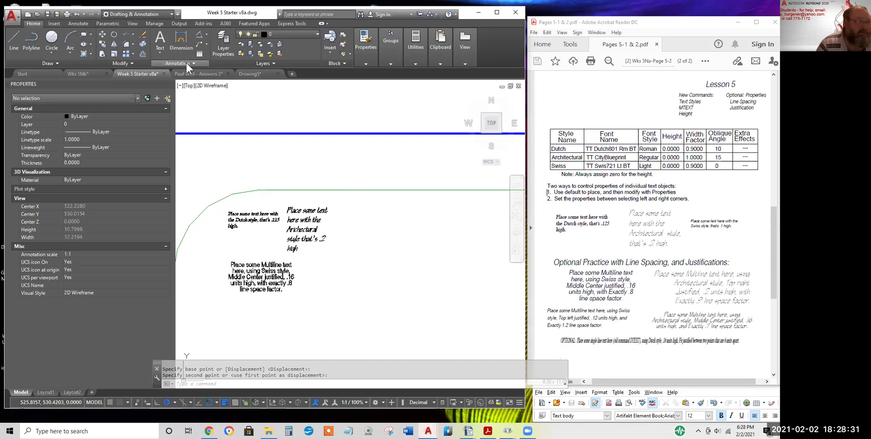
{"action": "left_click", "coordinate": [186, 61]}
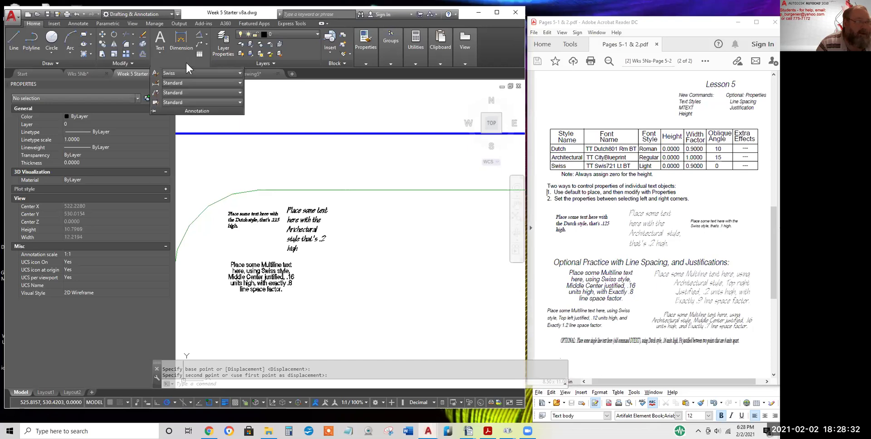
{"action": "left_click", "coordinate": [166, 74]}
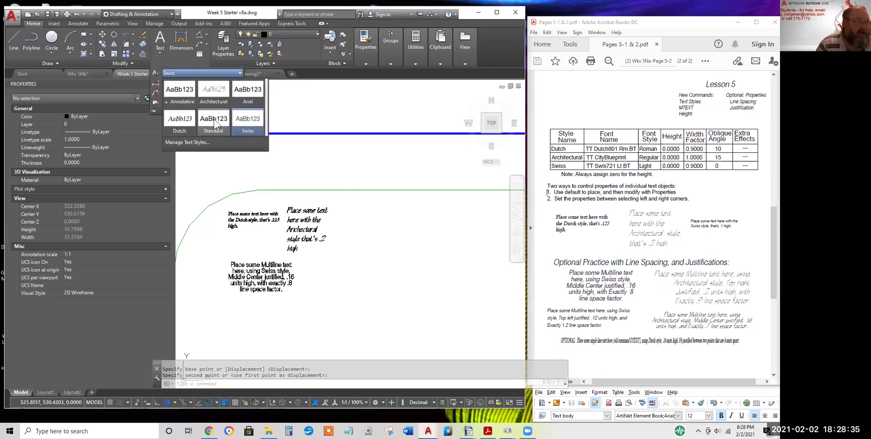
{"action": "left_click", "coordinate": [216, 94]}
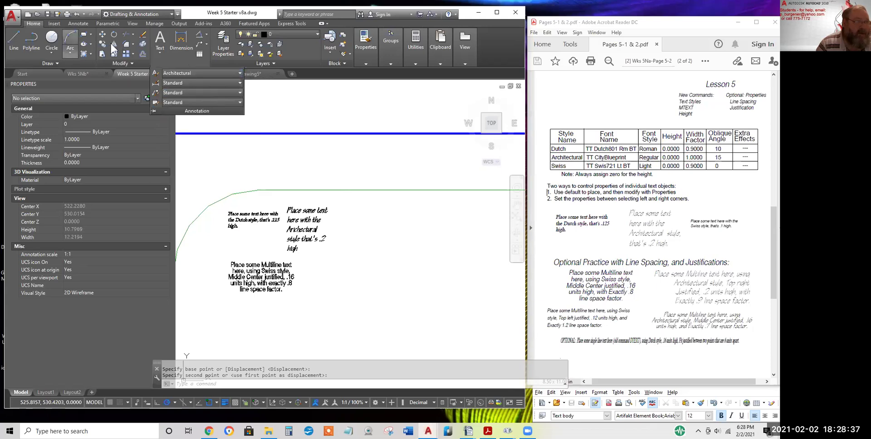
Define a multiline text box beside the moved Swiss sample with a text height of .2
{"action": "left_click", "coordinate": [159, 36]}
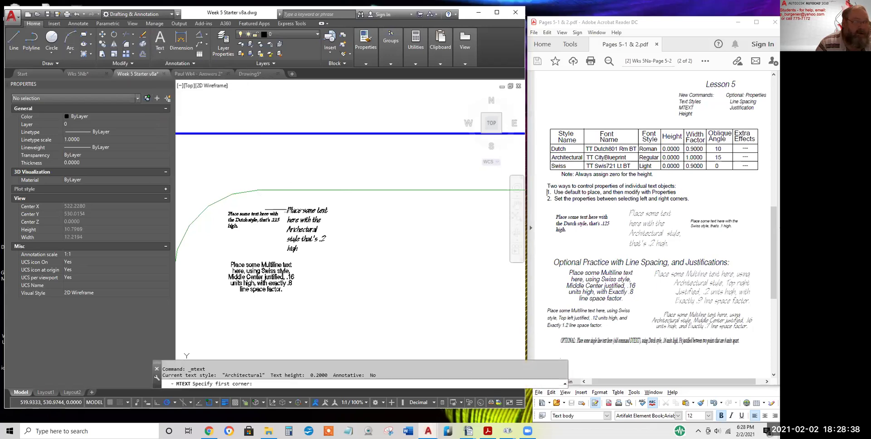
{"action": "left_click", "coordinate": [316, 258]}
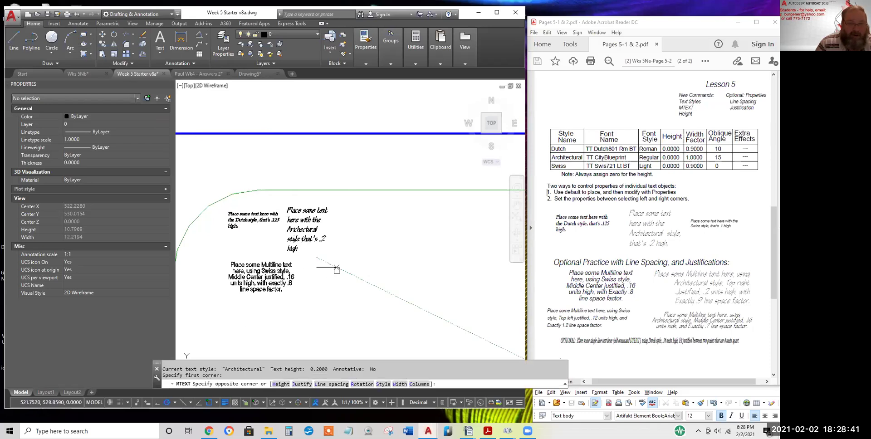
{"action": "right_click", "coordinate": [399, 304]}
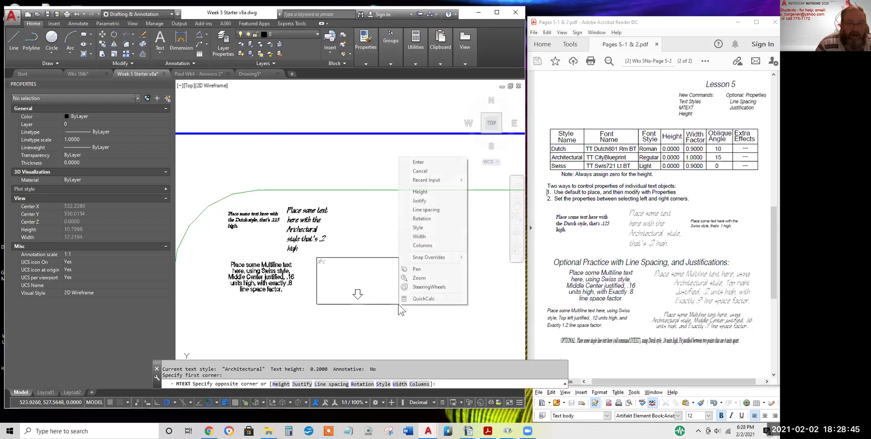
{"action": "left_click", "coordinate": [422, 192]}
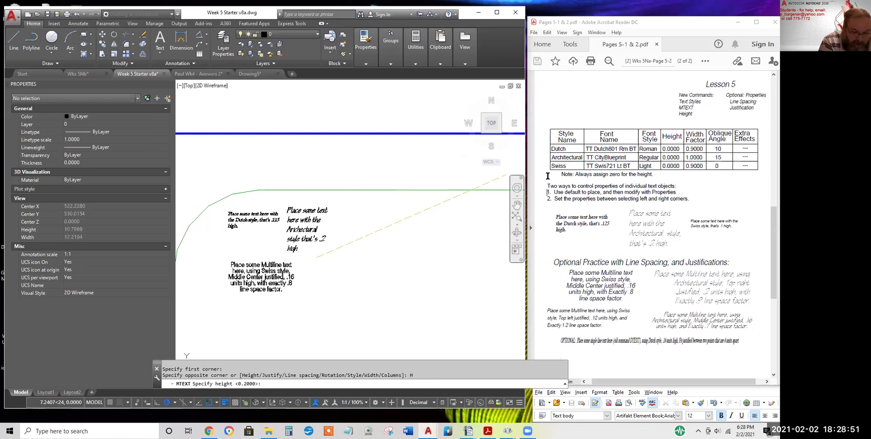
{"action": "type", "text": ".2"}
{"action": "key", "text": "Return"}
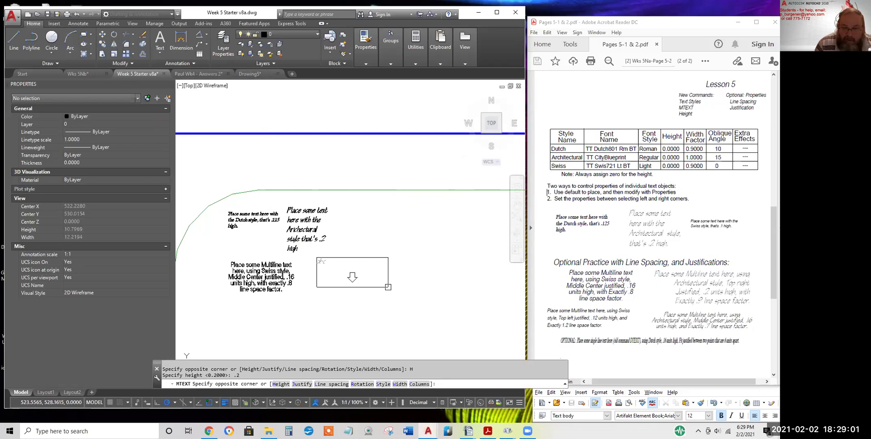
{"action": "left_click", "coordinate": [388, 287]}
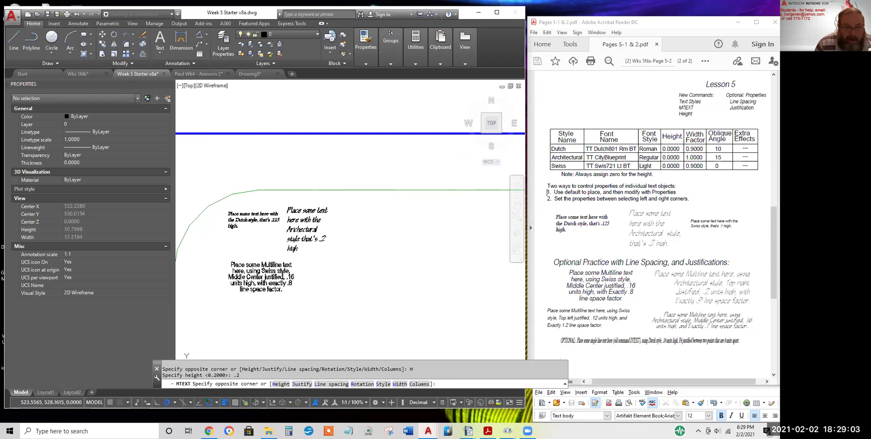
Enter "Place some Multiline text here, using Architectural style, Top right Justified," in the new multiline text box
{"action": "type", "text": "Pla"}
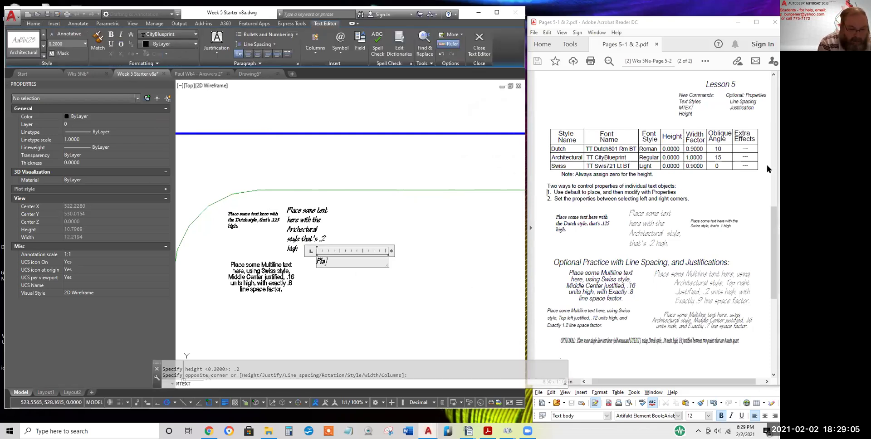
{"action": "type", "text": "ce some Multiline text here"}
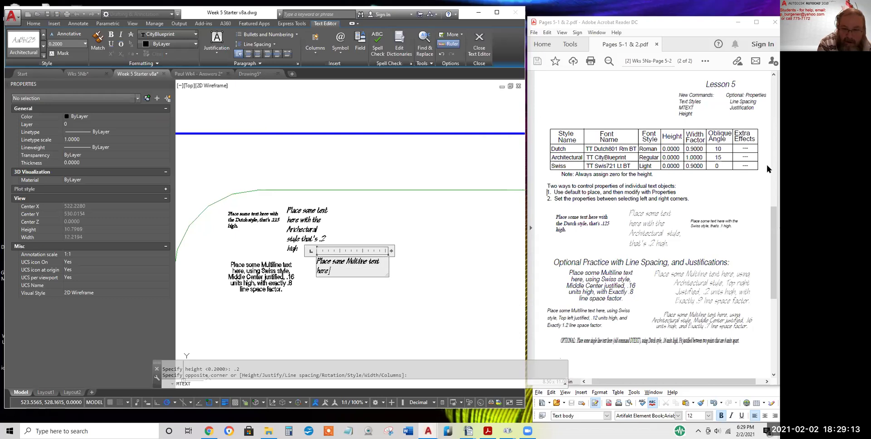
{"action": "type", "text": ", using"}
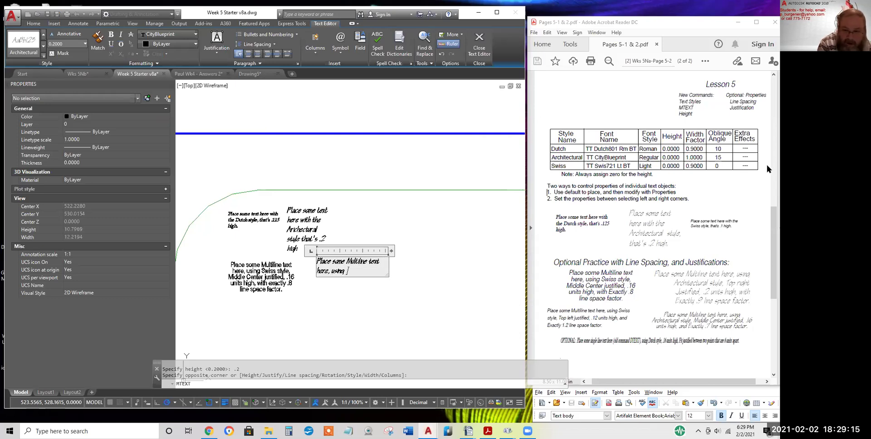
{"action": "type", "text": " Architectural"}
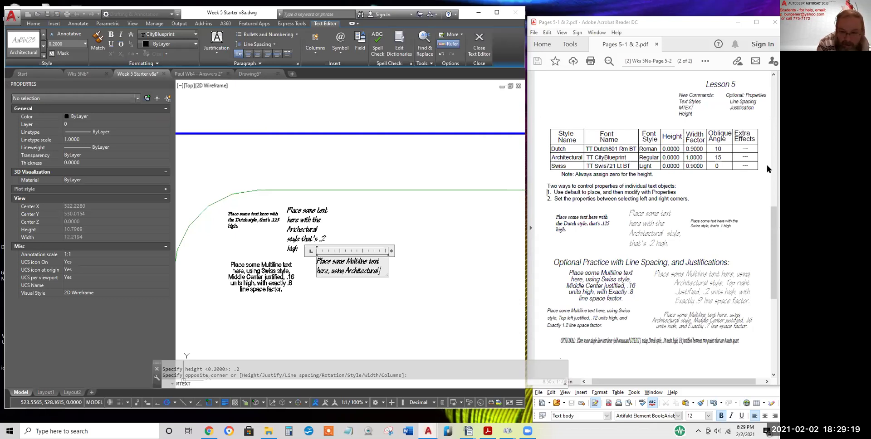
{"action": "type", "text": " style, Top"}
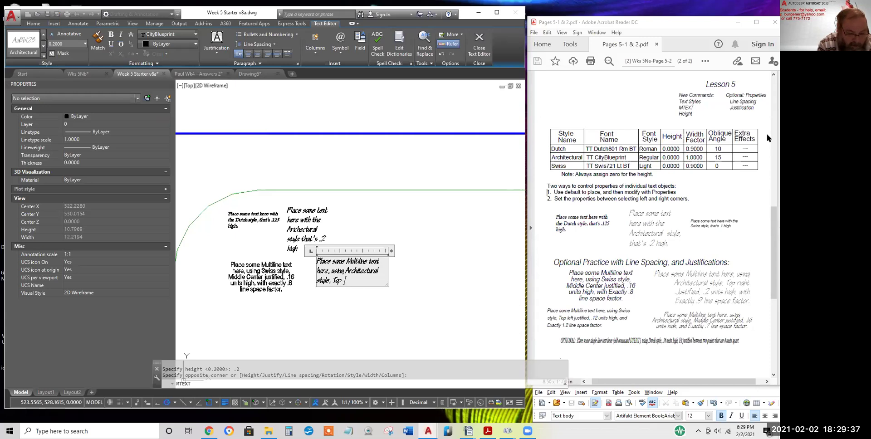
{"action": "type", "text": "right"}
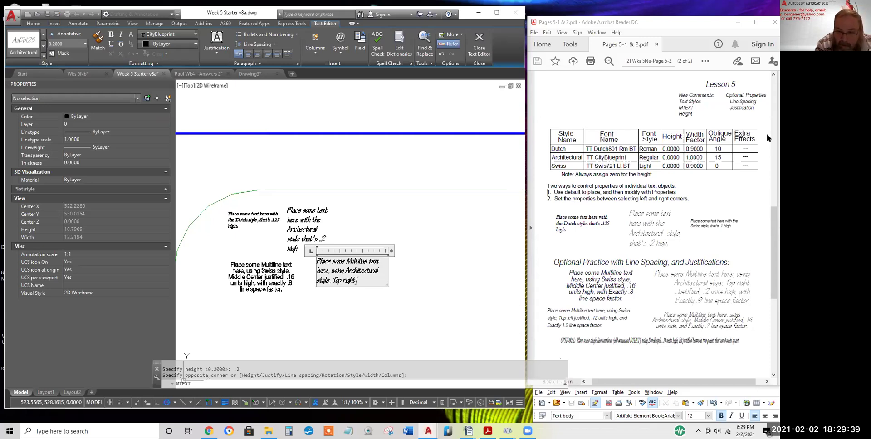
{"action": "type", "text": " Justified,"}
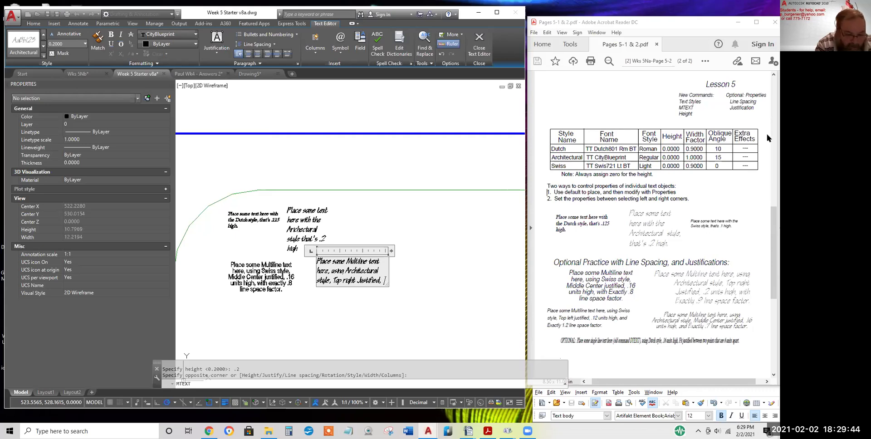
Complete the text with ".2 units highwith exactly .8 line space factor." and finish editing
{"action": "key", "text": "Return"}
{"action": "type", "text": ".2 units h"}
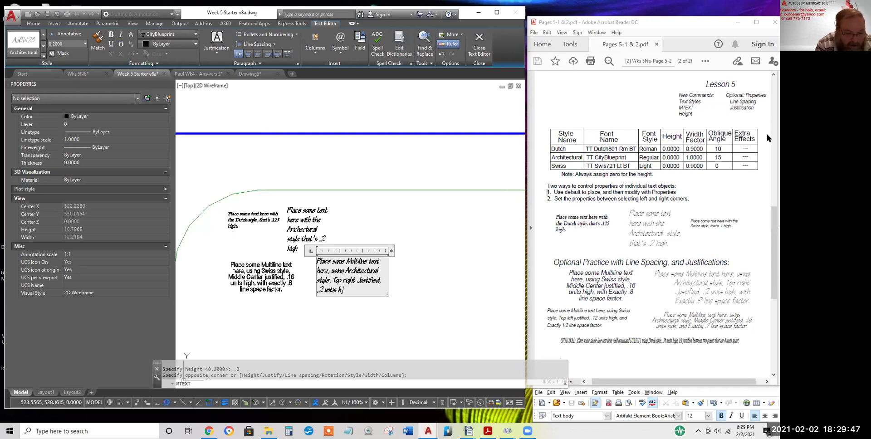
{"action": "type", "text": "ighwith exactly"}
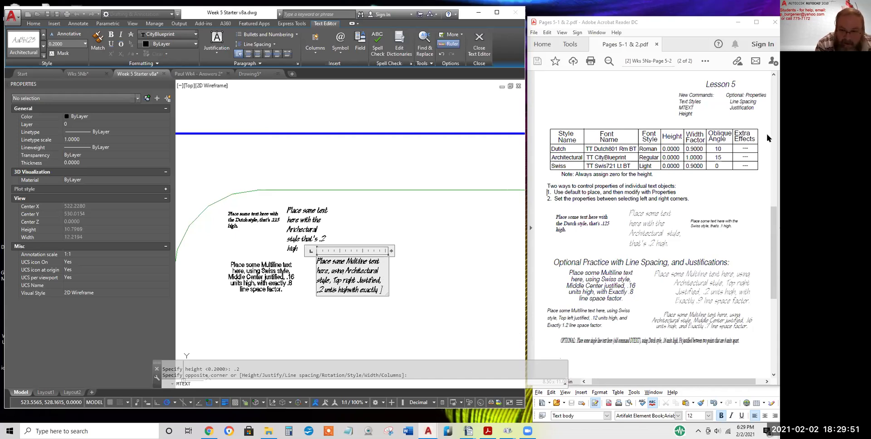
{"action": "type", "text": " .8"}
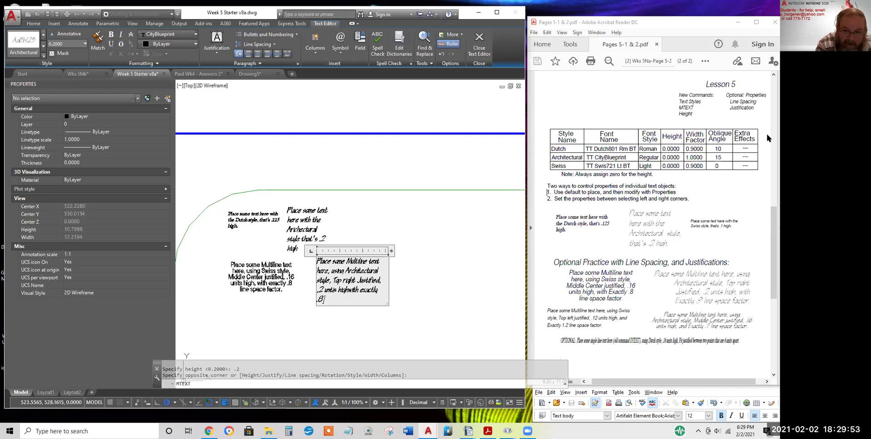
{"action": "type", "text": " line spac"}
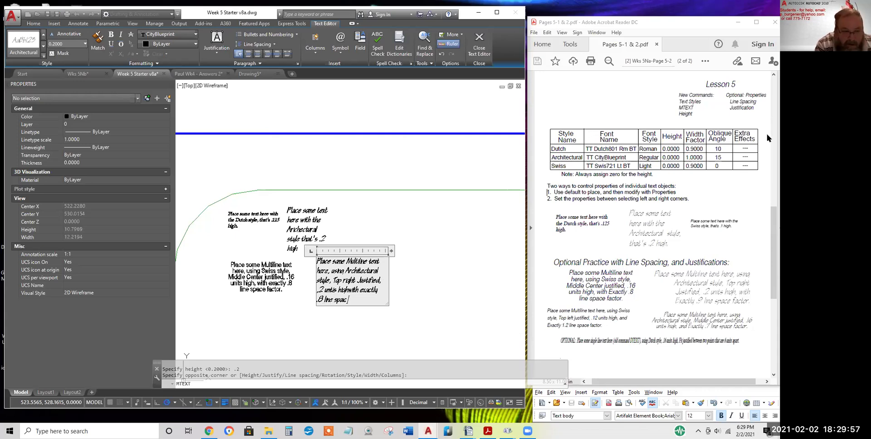
{"action": "type", "text": "e"}
{"action": "type", "text": " fac"}
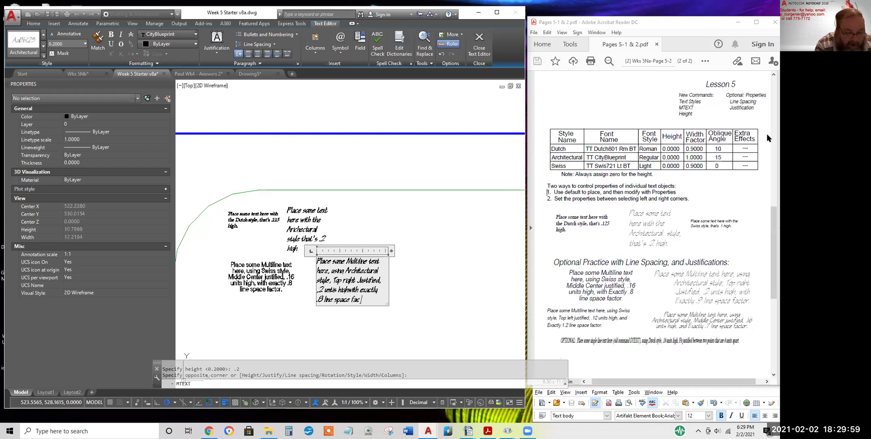
{"action": "type", "text": "tor."}
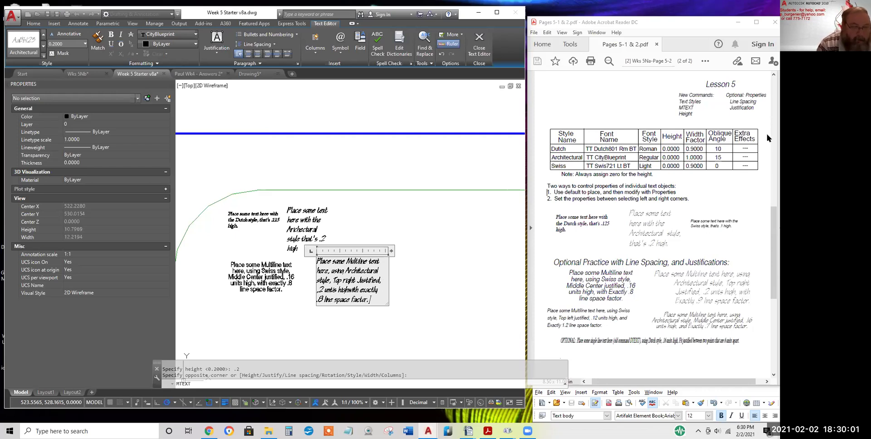
{"action": "left_click", "coordinate": [394, 301]}
Correct the misspelled word "units" in the new Architectural text sample
{"action": "scroll", "coordinate": [355, 287], "scroll_direction": "up", "scroll_amount": 2}
{"action": "scroll", "coordinate": [354, 279], "scroll_direction": "up", "scroll_amount": 4}
{"action": "middle_click_drag", "start_coordinate": [363, 280], "coordinate": [383, 235]}
{"action": "scroll", "coordinate": [383, 235], "scroll_direction": "down", "scroll_amount": 2}
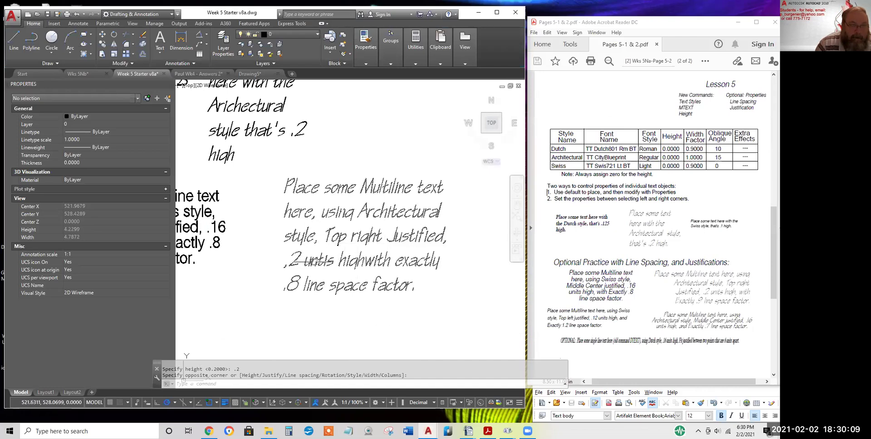
{"action": "left_click", "coordinate": [323, 264]}
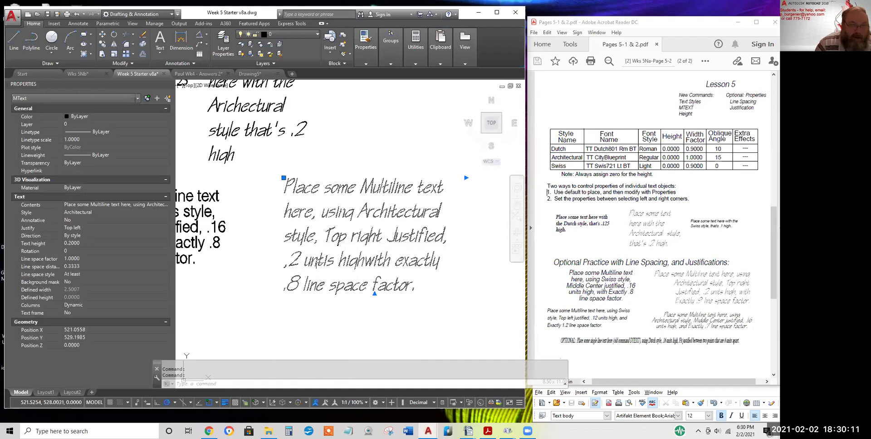
{"action": "double_click", "coordinate": [322, 261]}
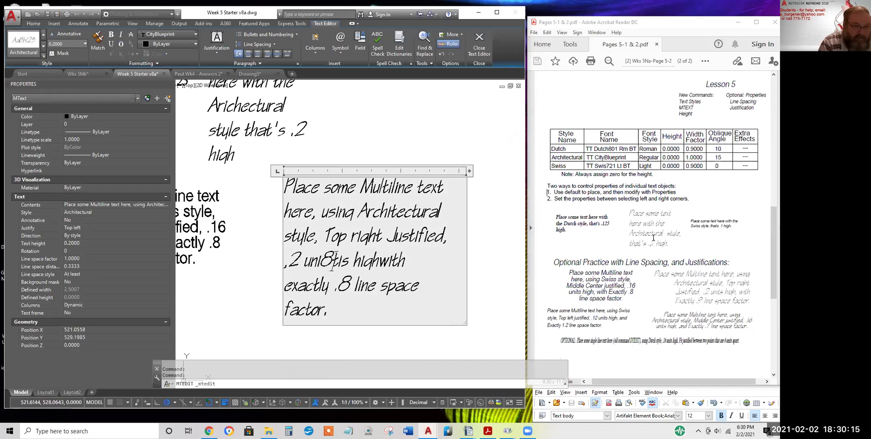
{"action": "key", "text": "Delete"}
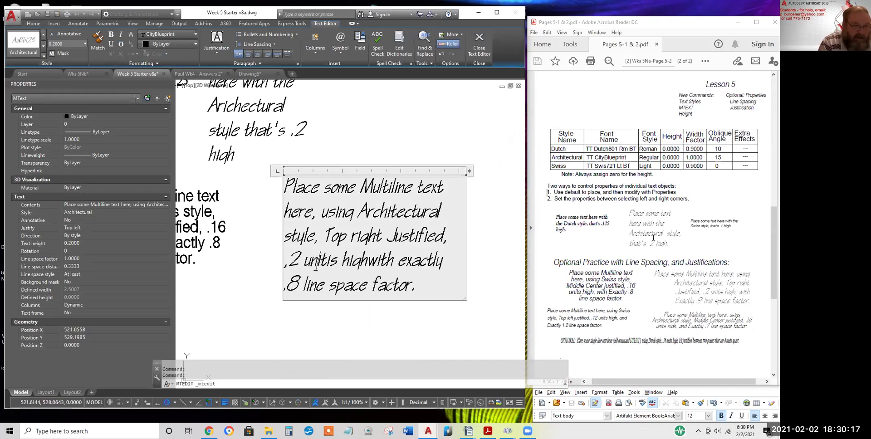
{"action": "key", "text": "BackSpace"}
{"action": "type", "text": "i"}
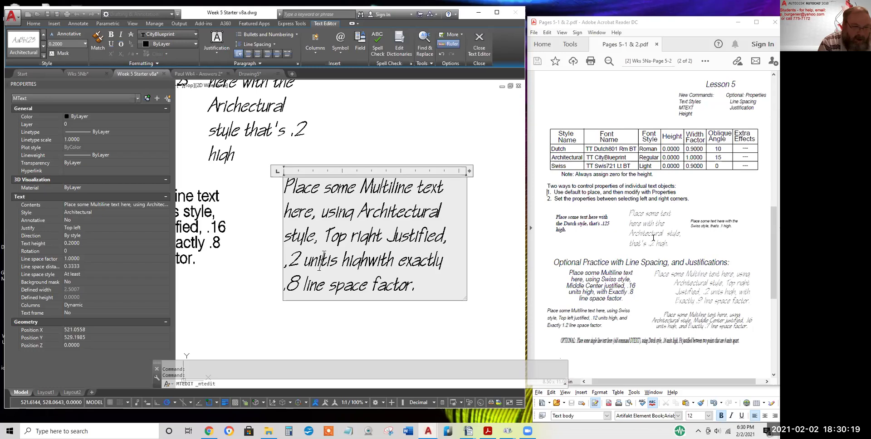
{"action": "key", "text": "BackSpace"}
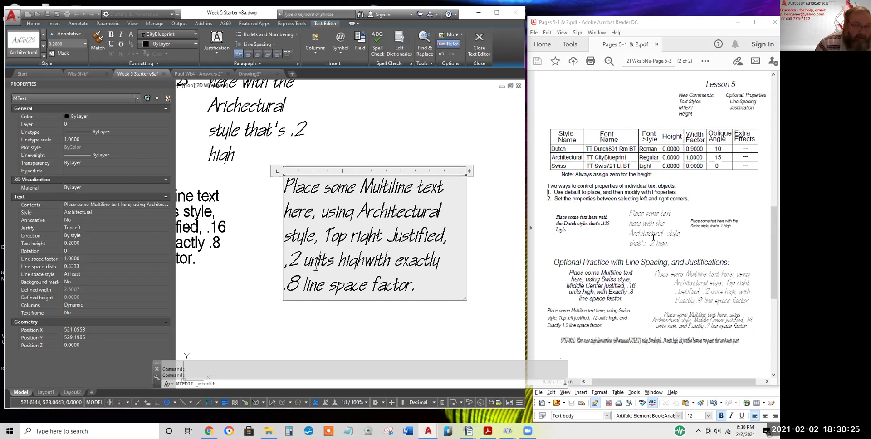
{"action": "left_click", "coordinate": [424, 313]}
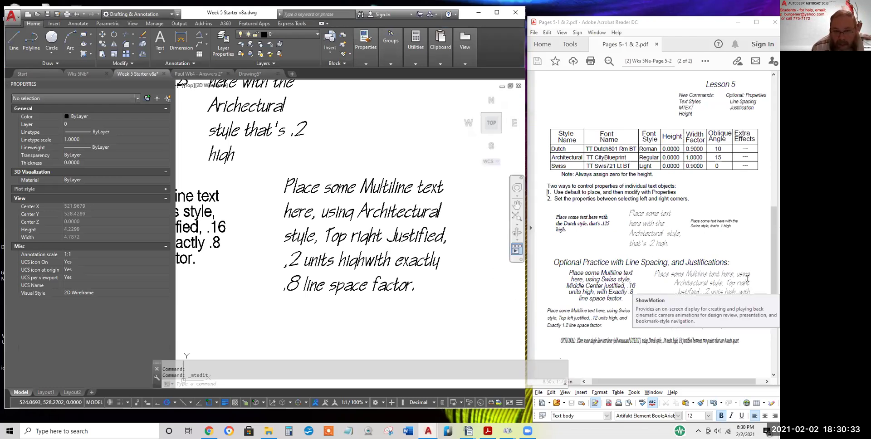
Widen the Architectural sample's text box to about 3.46 units so its first line ends with "using"
{"action": "left_click", "coordinate": [434, 187]}
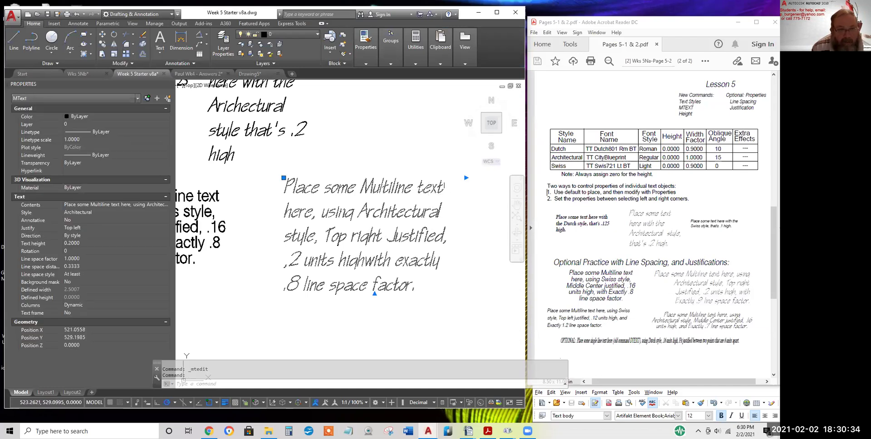
{"action": "left_click", "coordinate": [466, 178]}
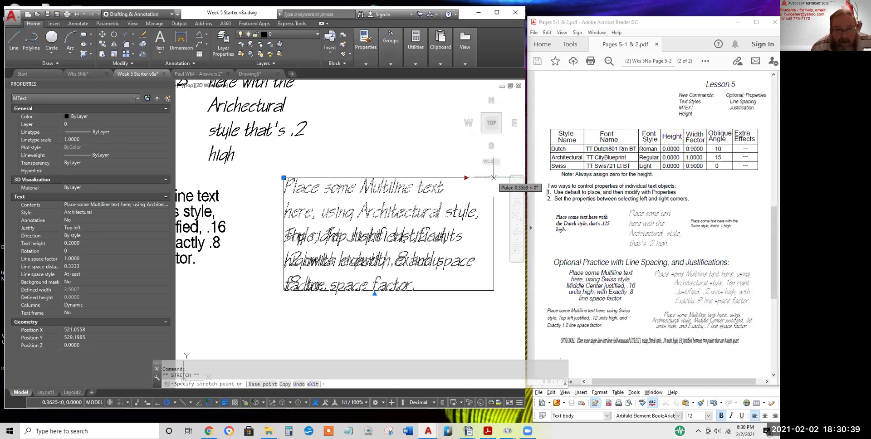
{"action": "middle_click_drag", "start_coordinate": [497, 178], "coordinate": [408, 177]}
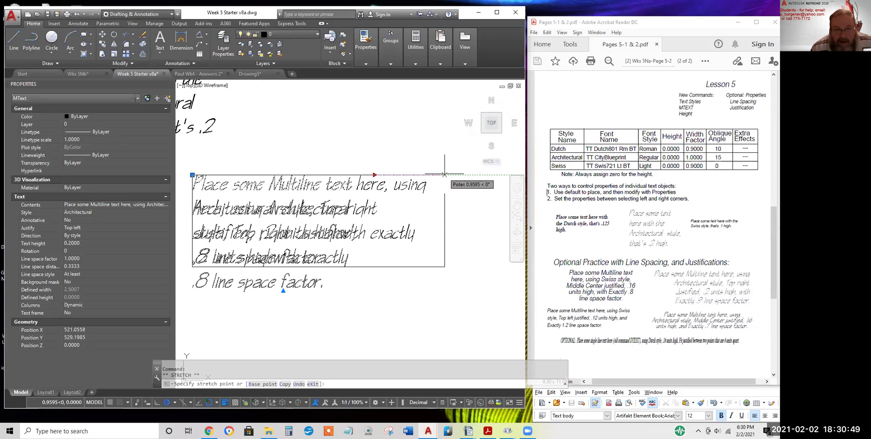
{"action": "left_click", "coordinate": [445, 175]}
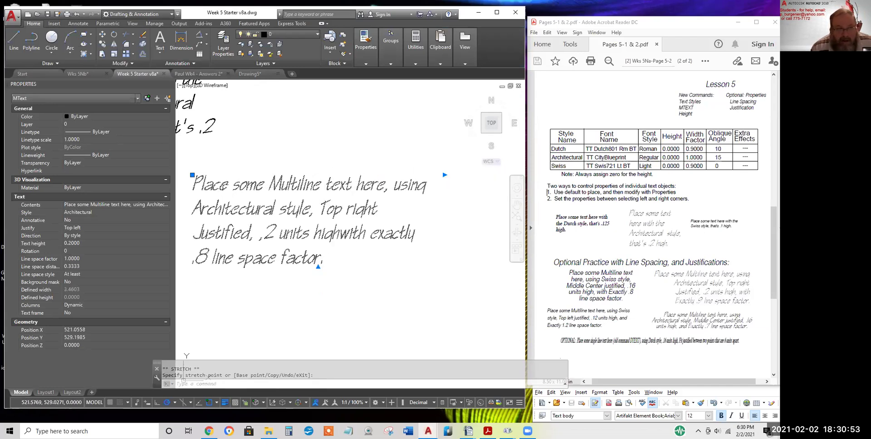
Set the Architectural sample's justification to Top right and move the text slightly up and to the left
{"action": "left_click", "coordinate": [110, 227]}
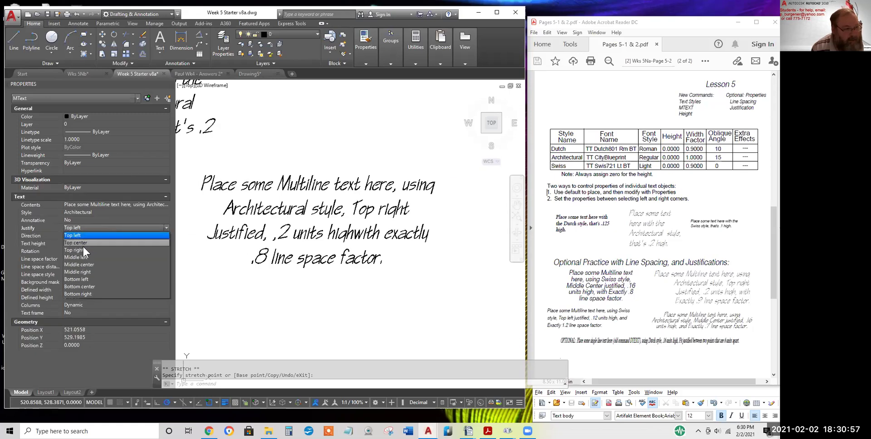
{"action": "left_click", "coordinate": [80, 250]}
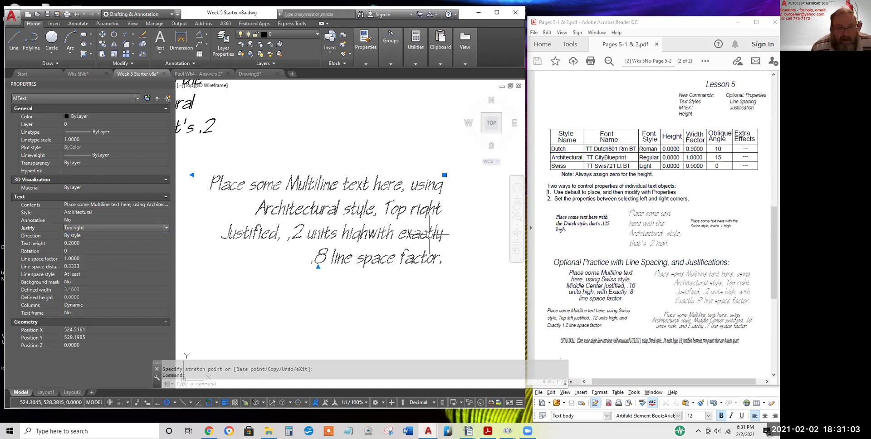
{"action": "left_click", "coordinate": [445, 174]}
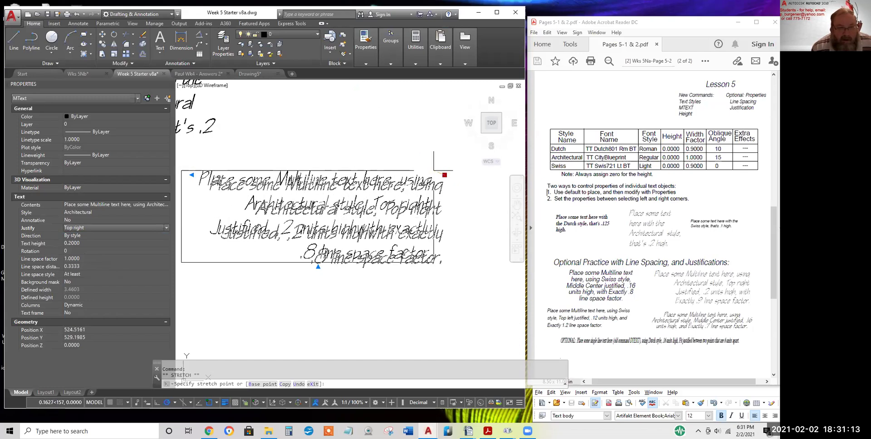
{"action": "left_click", "coordinate": [434, 171]}
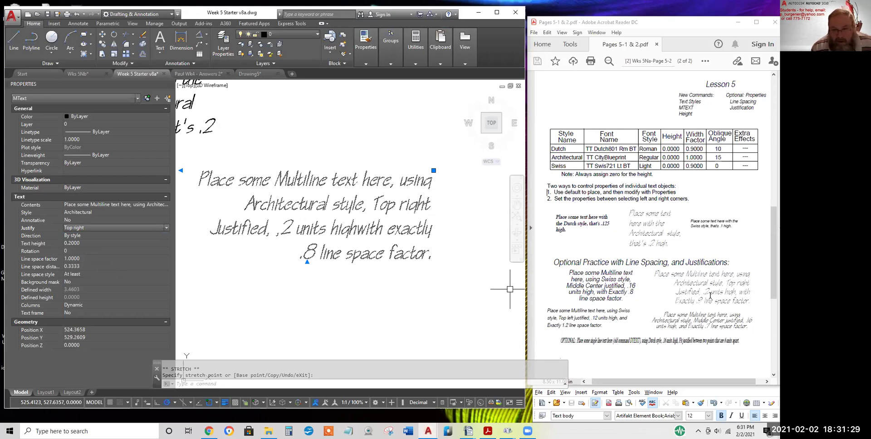
Add the missing space between "high" and "with" in the Architectural sample and shift the text slightly to the right
{"action": "double_click", "coordinate": [361, 231]}
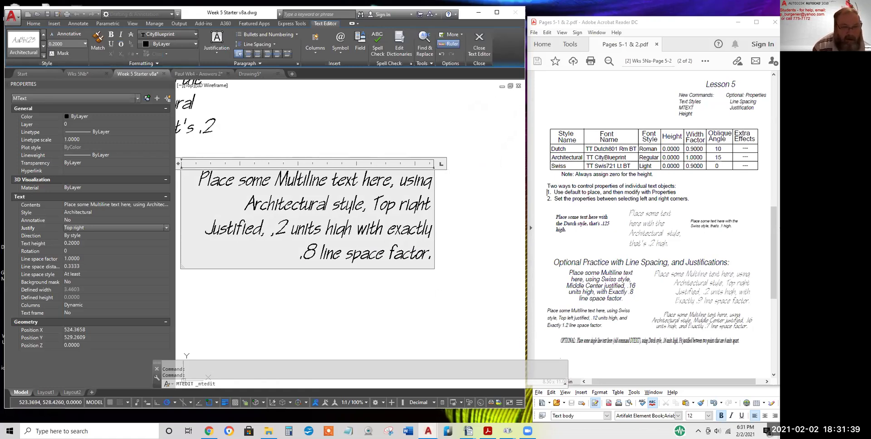
{"action": "left_click", "coordinate": [440, 290]}
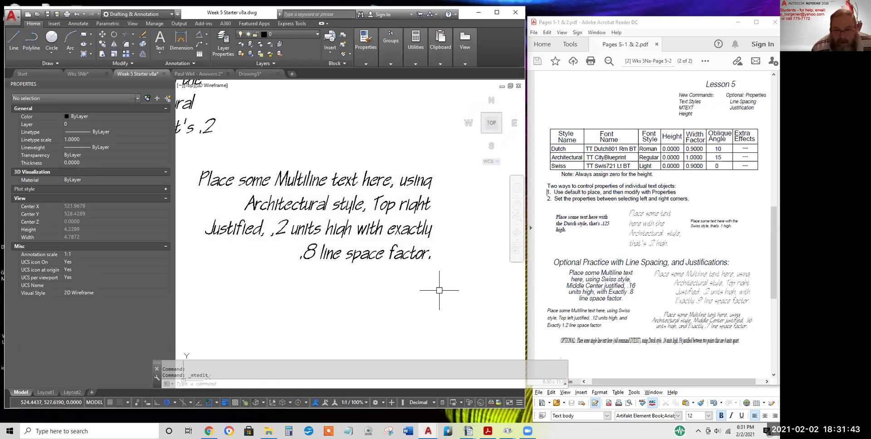
{"action": "left_click", "coordinate": [427, 230]}
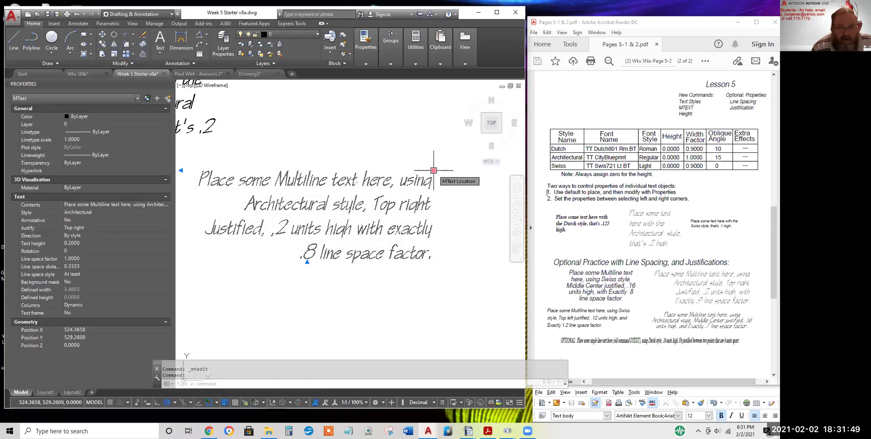
{"action": "left_click", "coordinate": [434, 171]}
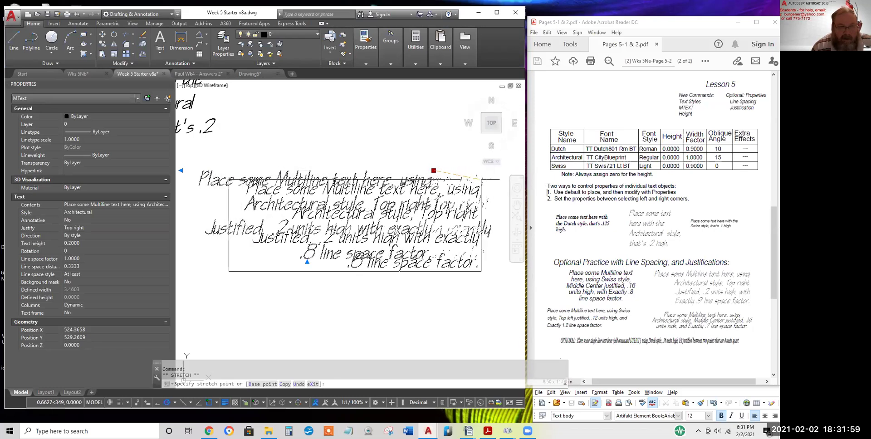
{"action": "left_click", "coordinate": [460, 176]}
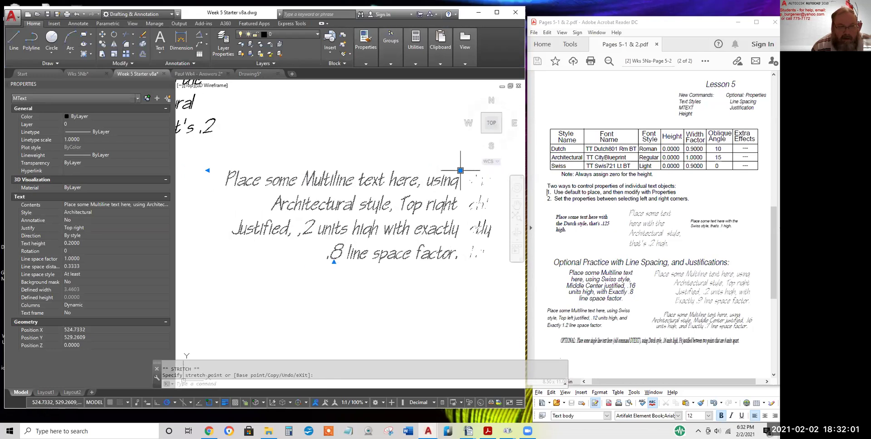
{"action": "middle_click_drag", "start_coordinate": [462, 244], "coordinate": [466, 250]}
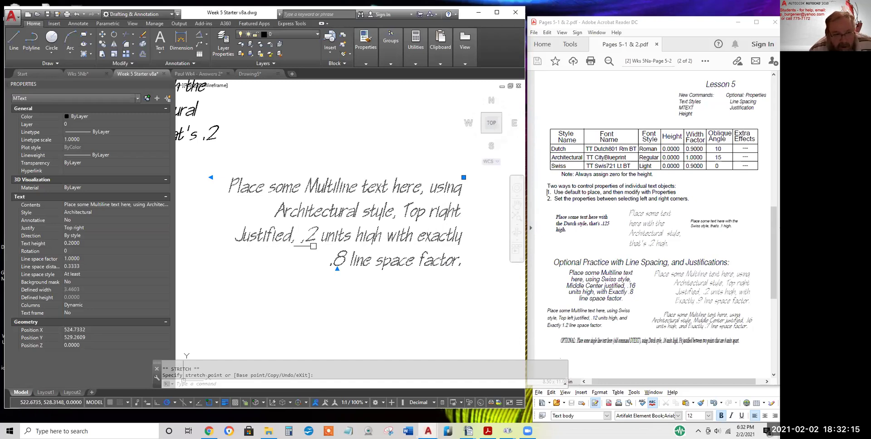
{"action": "key", "text": "Escape"}
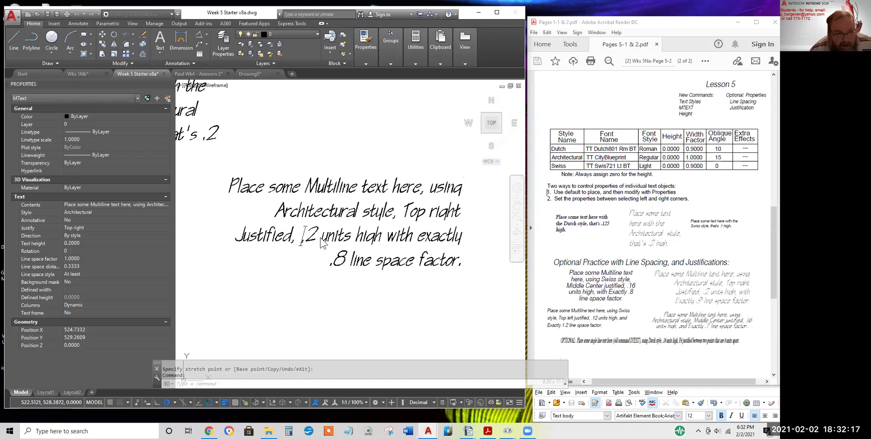
Capitalize "Exactly" and change the line space factor wording to ".9" in the Architectural sample's text
{"action": "double_click", "coordinate": [359, 236]}
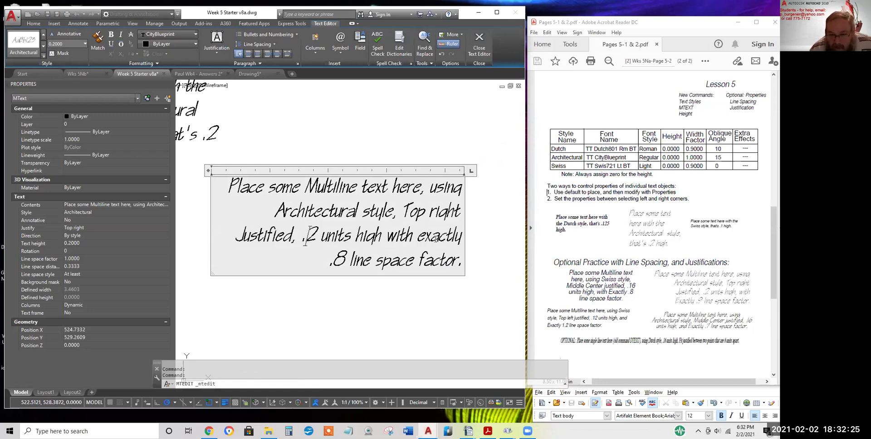
{"action": "key", "text": "Delete"}
{"action": "type", "text": "E"}
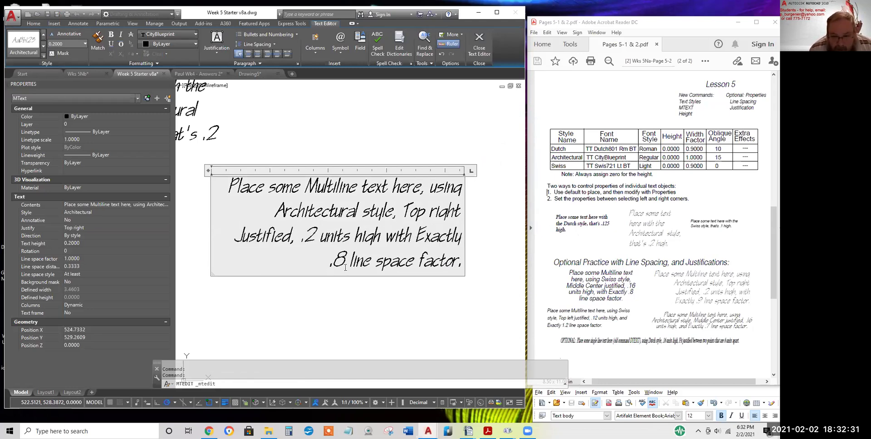
{"action": "mouse_move", "coordinate": [704, 301]}
{"action": "left_mouse_down"}
{"action": "mouse_move", "coordinate": [685, 300]}
{"action": "mouse_move", "coordinate": [696, 301]}
{"action": "left_mouse_up"}
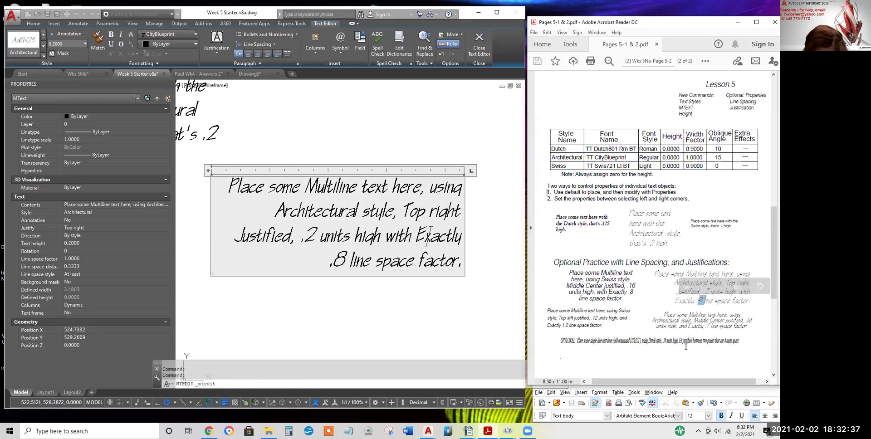
{"action": "scroll", "coordinate": [686, 347], "scroll_direction": "up", "scroll_amount": 1}
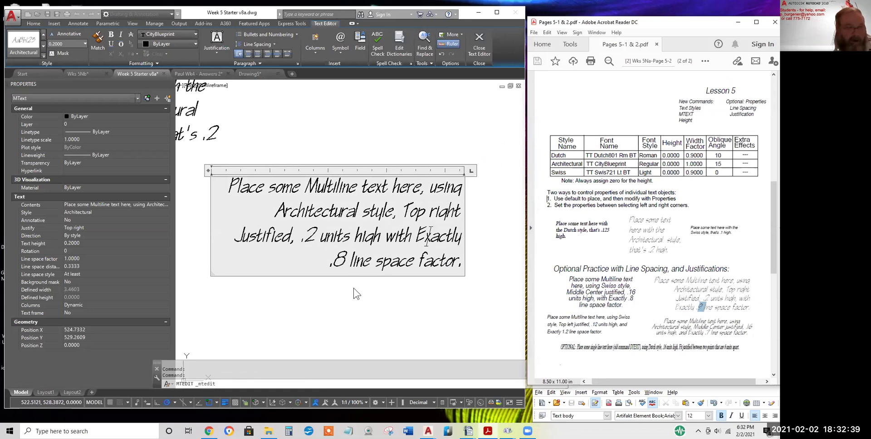
{"action": "left_click", "coordinate": [338, 261]}
{"action": "double_click", "coordinate": [338, 260]}
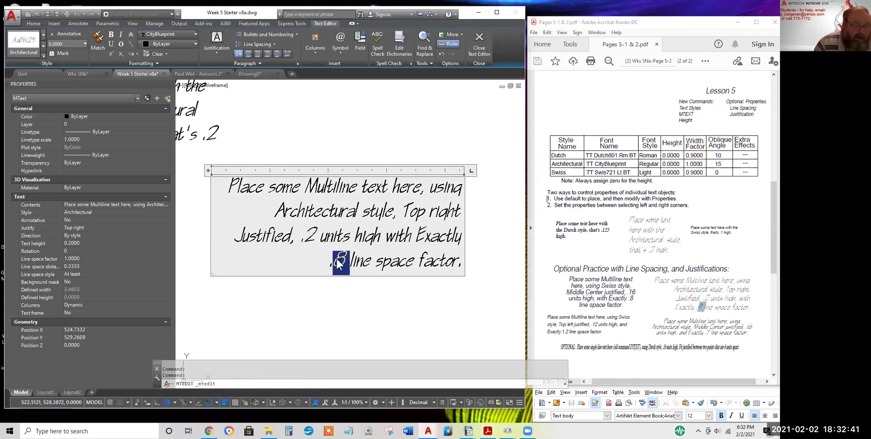
{"action": "type", "text": "9"}
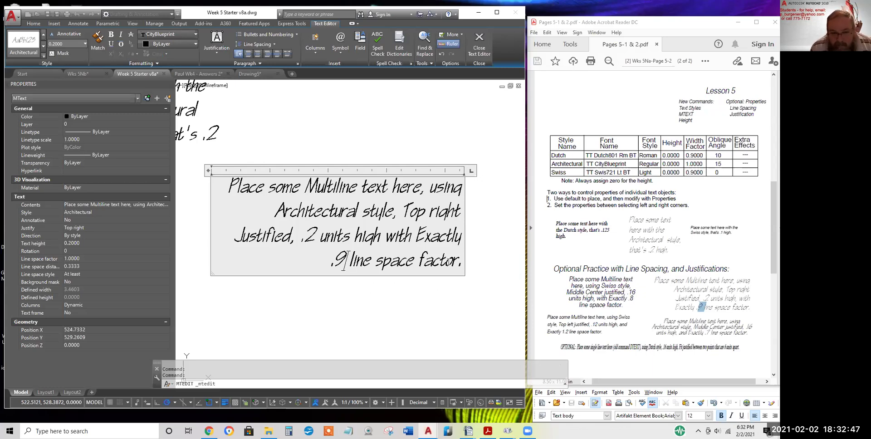
{"action": "left_click", "coordinate": [480, 259]}
Move the Architectural sample slightly down and to the right, with its insertion point at about X 524.92, Y 529.17
{"action": "left_click", "coordinate": [443, 188]}
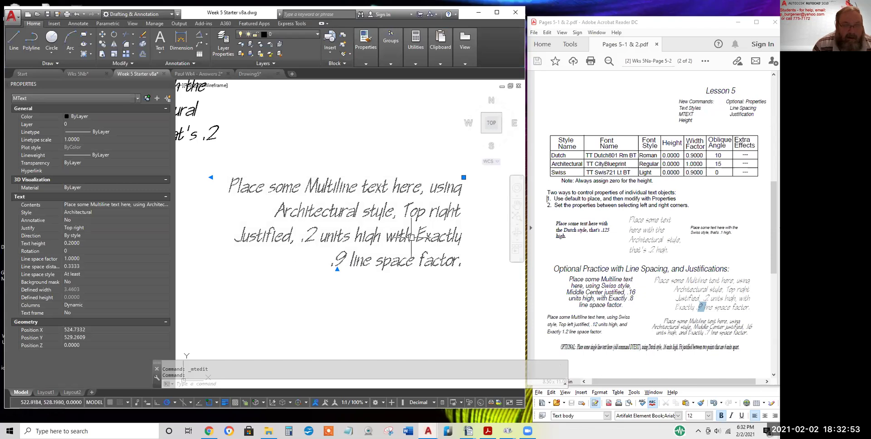
{"action": "left_click", "coordinate": [464, 177]}
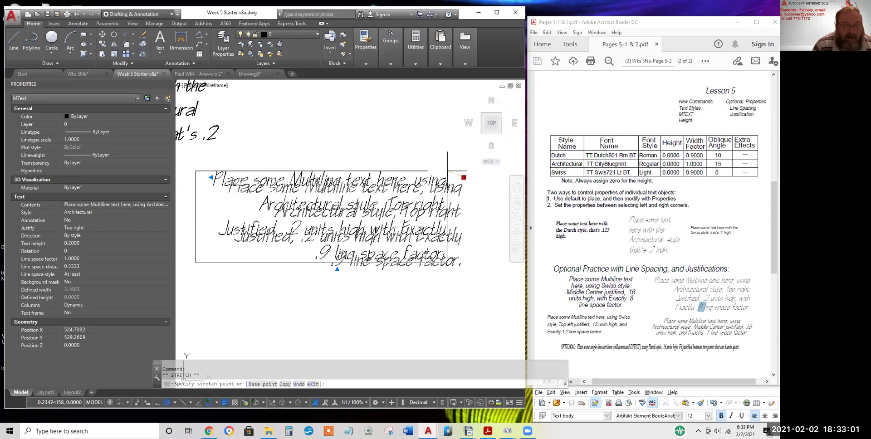
{"action": "left_click", "coordinate": [446, 169]}
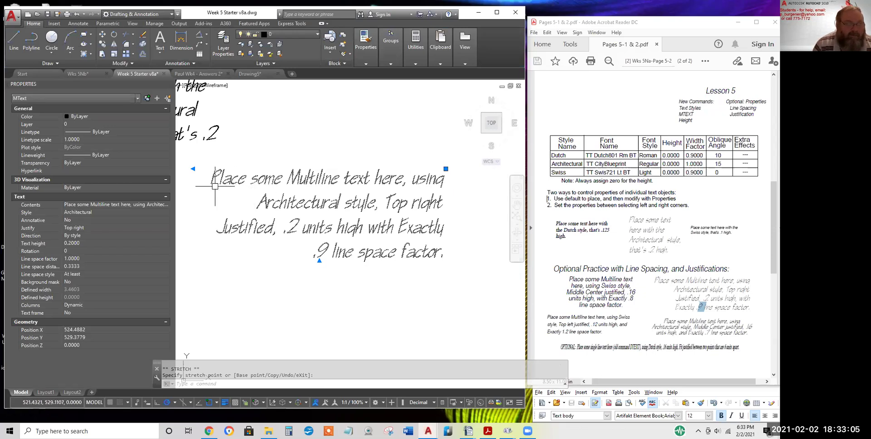
{"action": "left_click", "coordinate": [446, 169]}
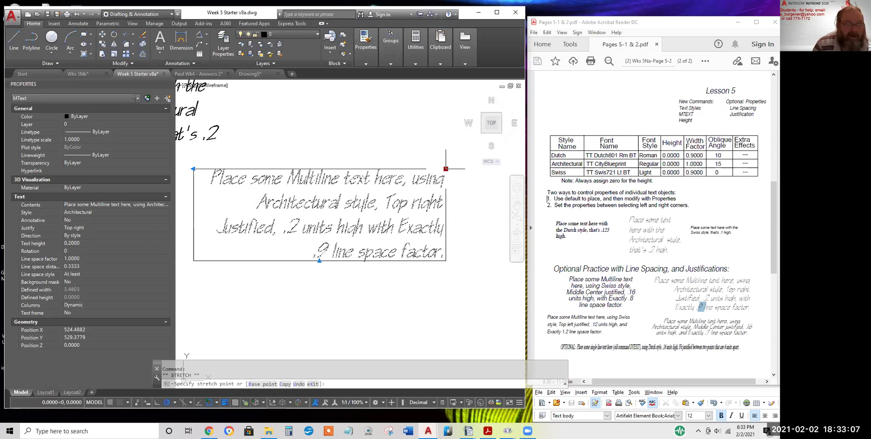
{"action": "left_click", "coordinate": [477, 184]}
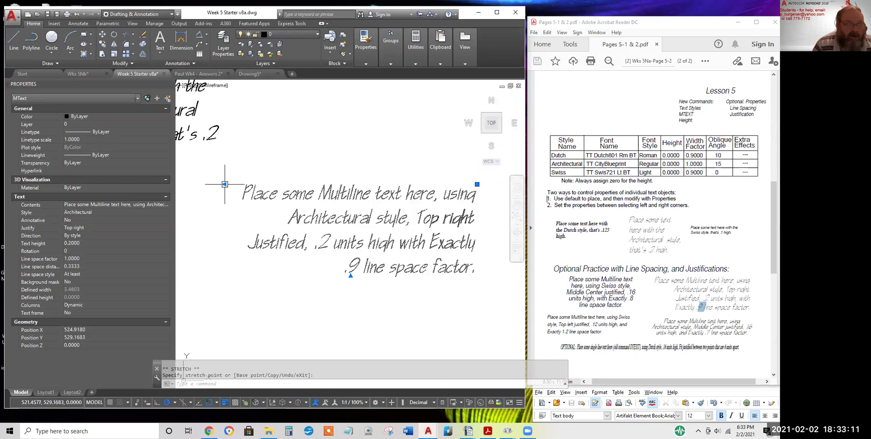
Narrow the Architectural sample's text box to about 3.41 units so its first line ends with "here,"
{"action": "left_click", "coordinate": [224, 184]}
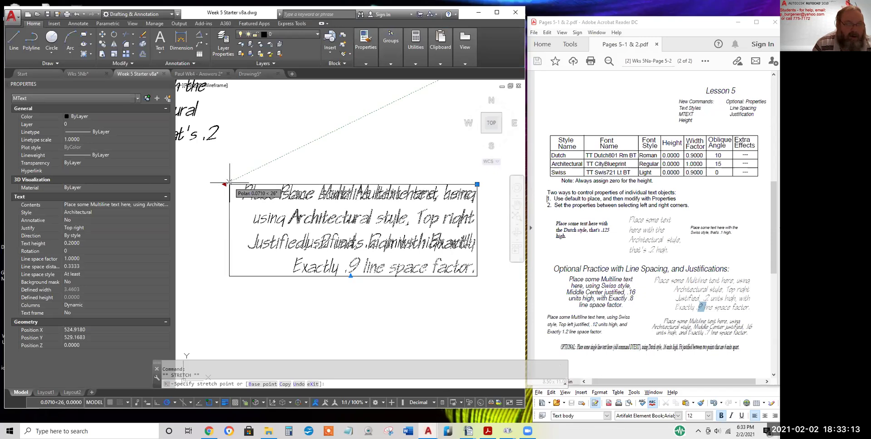
{"action": "left_click", "coordinate": [229, 184]}
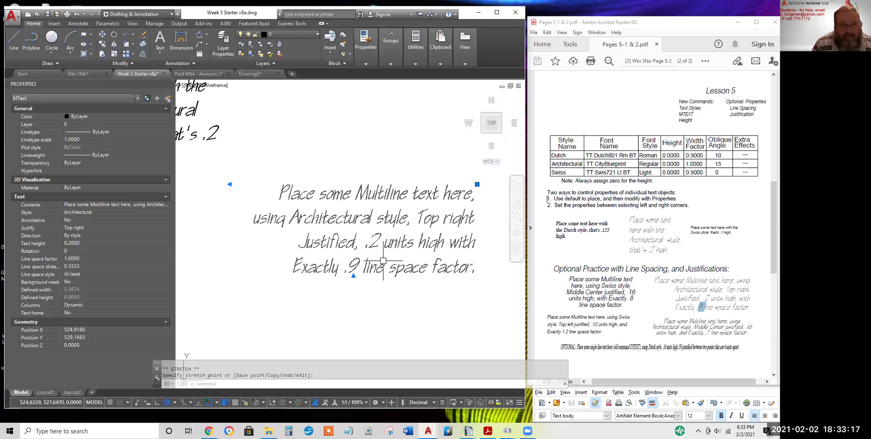
{"action": "left_click", "coordinate": [230, 184]}
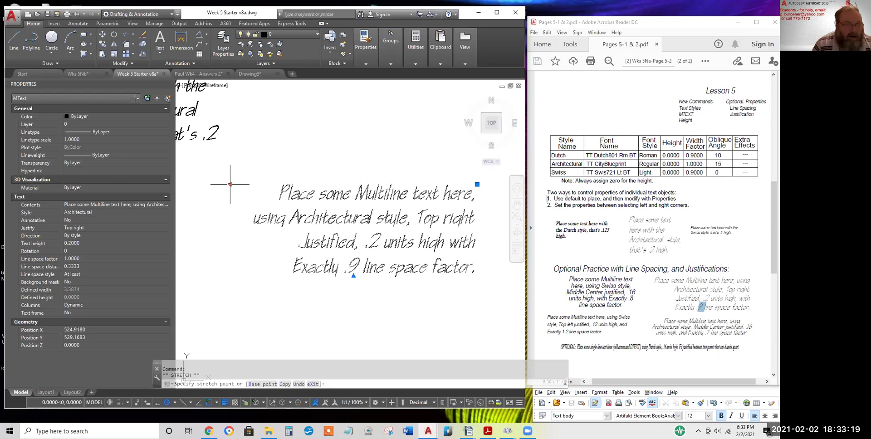
{"action": "left_click", "coordinate": [225, 185]}
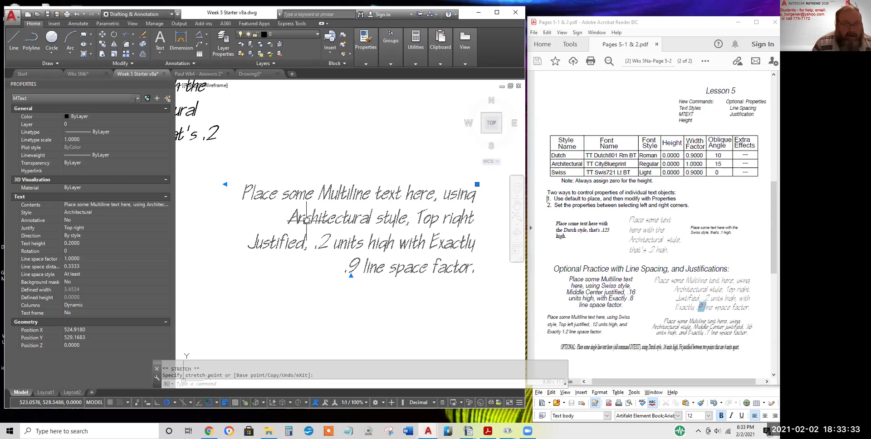
{"action": "left_click", "coordinate": [228, 184]}
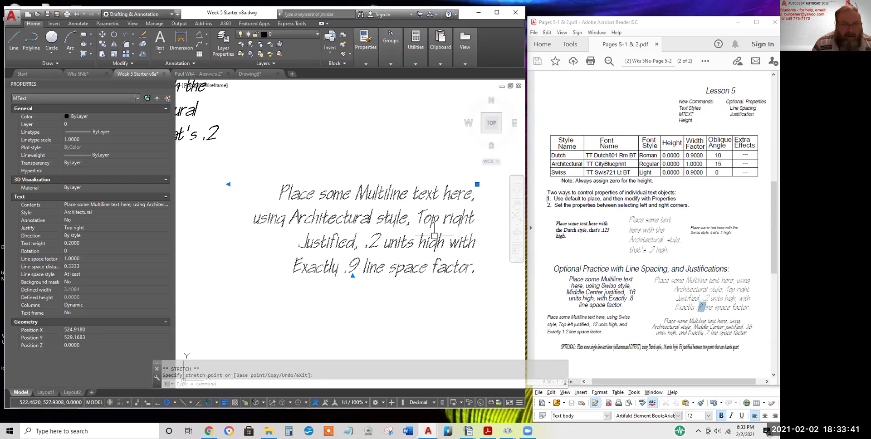
Add a comma after "high" in the Architectural sample's text
{"action": "double_click", "coordinate": [281, 193]}
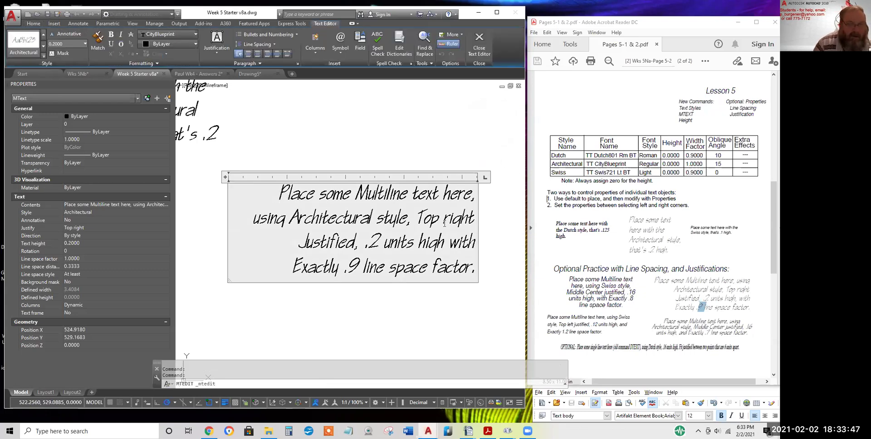
{"action": "left_click", "coordinate": [485, 217]}
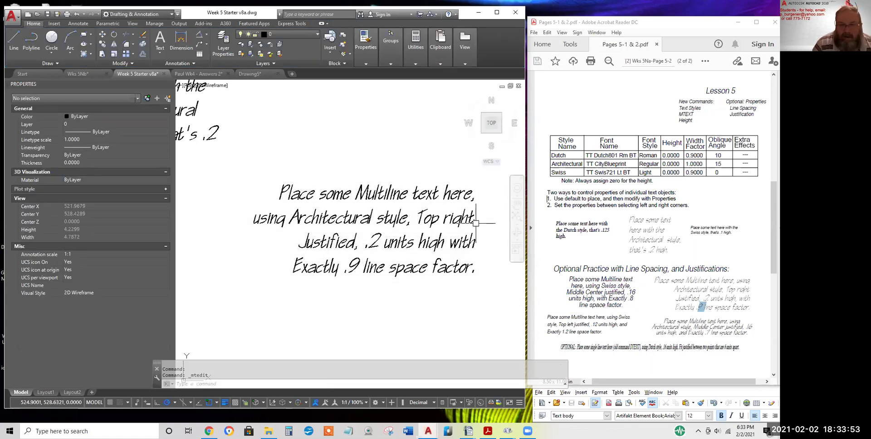
{"action": "left_click", "coordinate": [465, 219]}
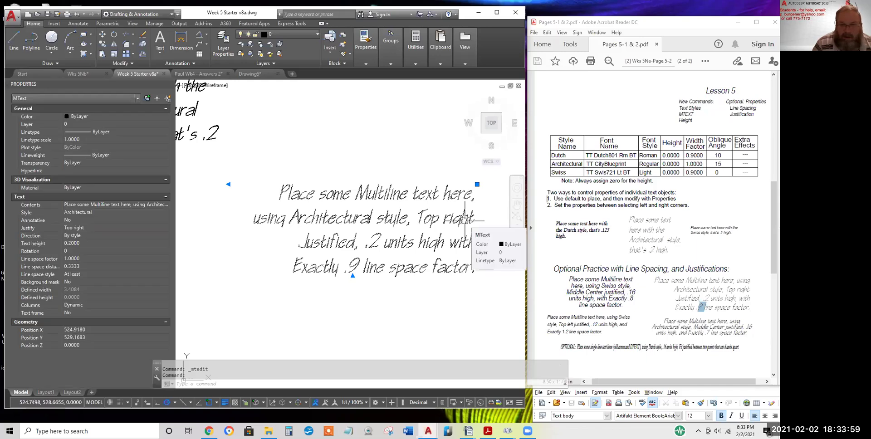
{"action": "double_click", "coordinate": [445, 243]}
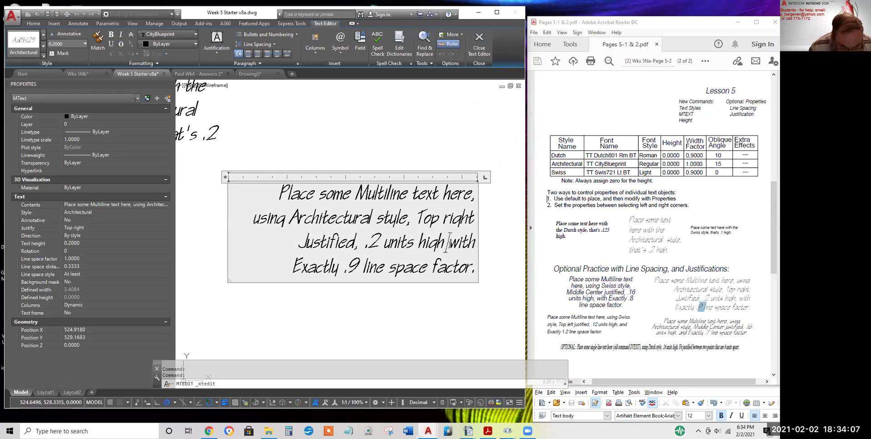
{"action": "type", "text": ","}
{"action": "left_click", "coordinate": [471, 313]}
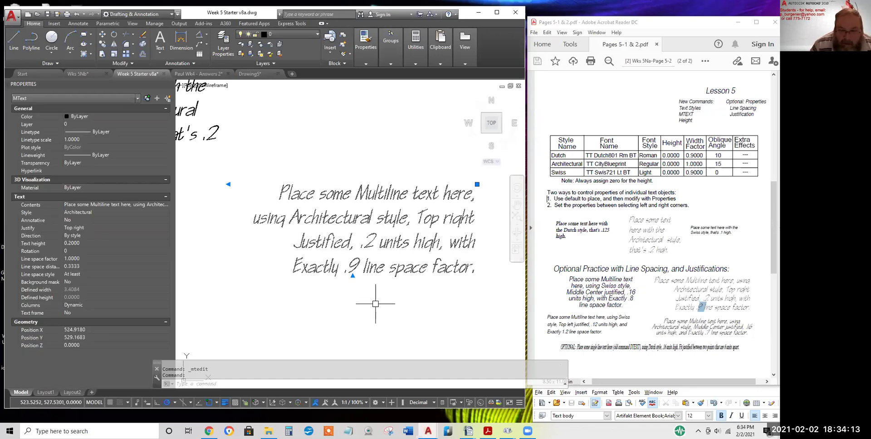
{"action": "key", "text": "Escape"}
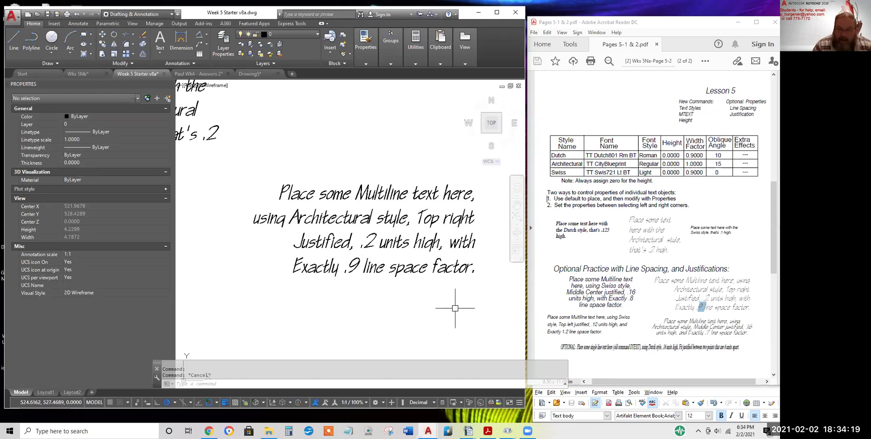
Set the Architectural sample's line space style to Exactly and its line space factor to 0.9
{"action": "left_click_drag", "start_coordinate": [675, 309], "coordinate": [752, 307]}
{"action": "left_click", "coordinate": [416, 265]}
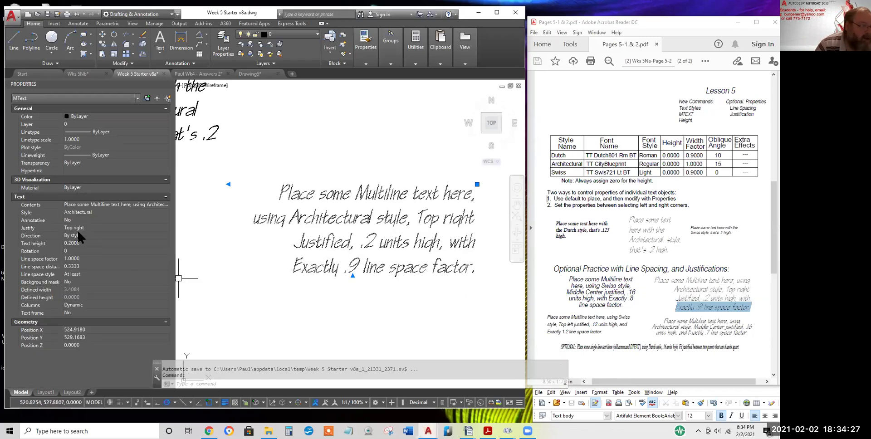
{"action": "left_click", "coordinate": [87, 273]}
{"action": "left_click", "coordinate": [82, 274]}
{"action": "left_click", "coordinate": [75, 289]}
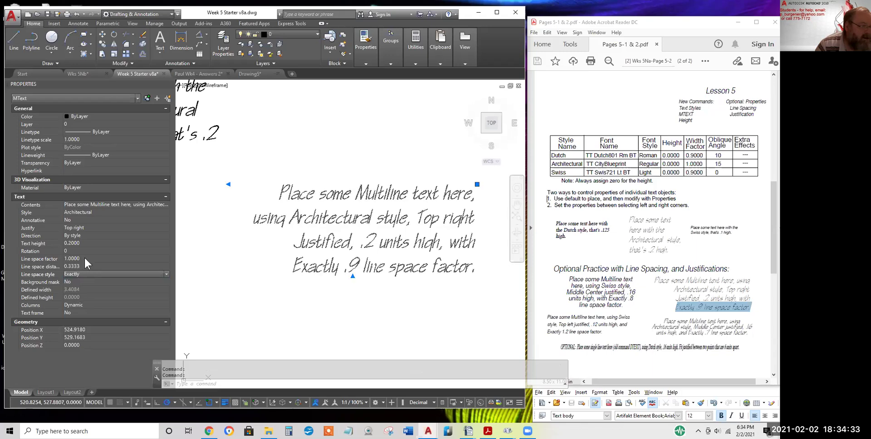
{"action": "left_click", "coordinate": [85, 257]}
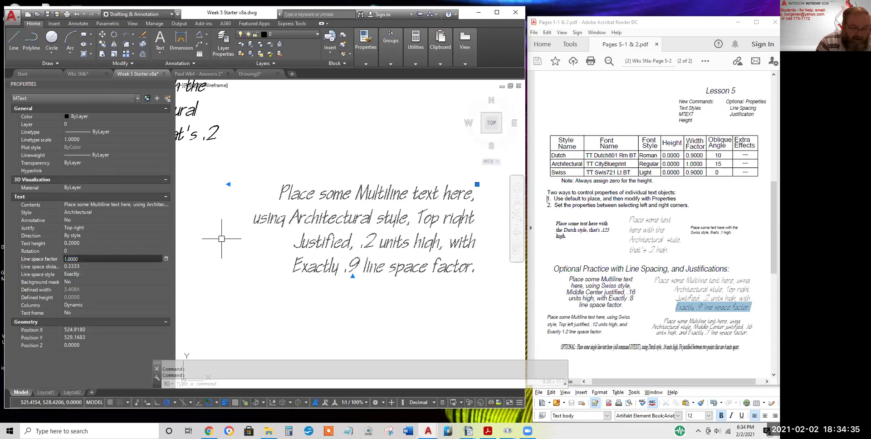
{"action": "type", "text": ".9"}
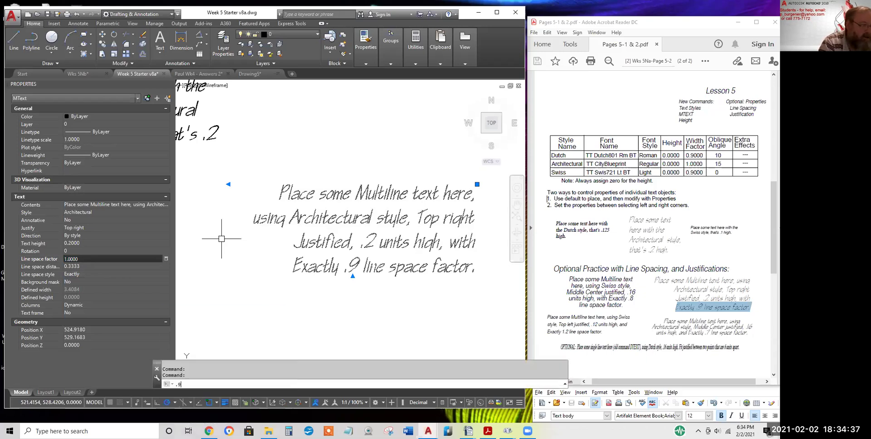
{"action": "left_click", "coordinate": [81, 258]}
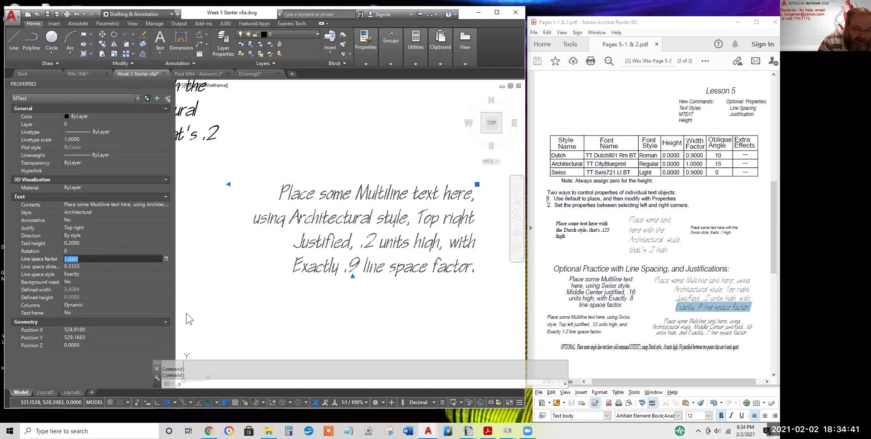
{"action": "type", "text": "."}
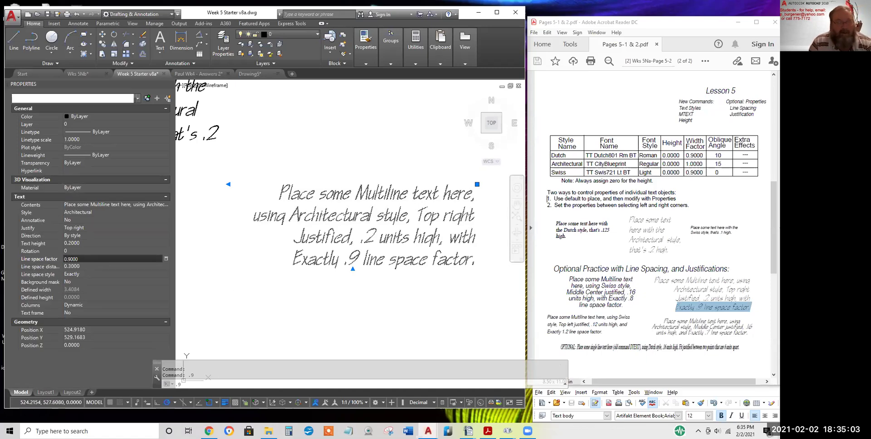
{"action": "key", "text": "Escape"}
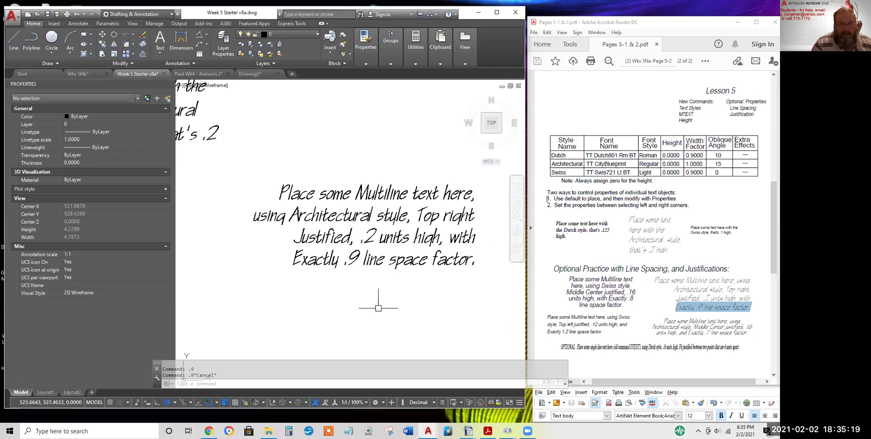
{"action": "left_click", "coordinate": [354, 261]}
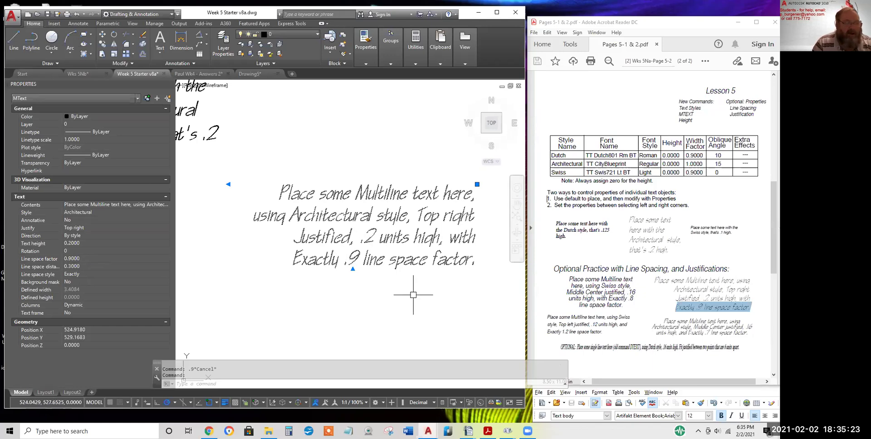
{"action": "key", "text": "Escape"}
{"action": "key", "text": "Escape"}
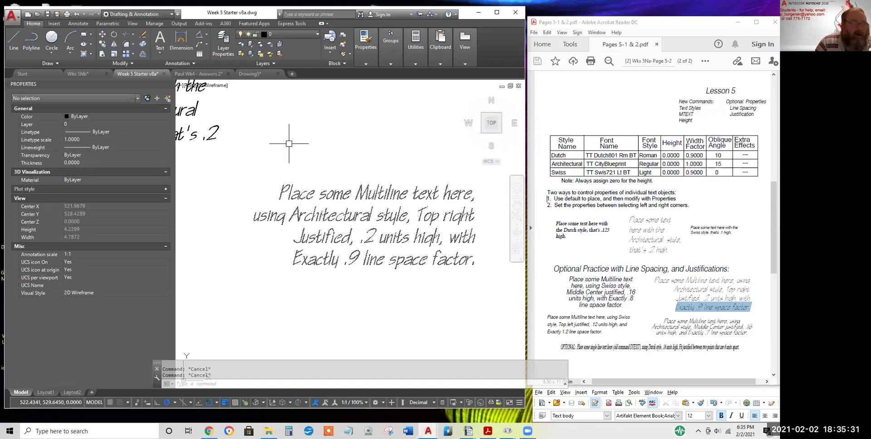
Change the Architectural text style's font to Arial and apply the change
{"action": "left_click", "coordinate": [177, 64]}
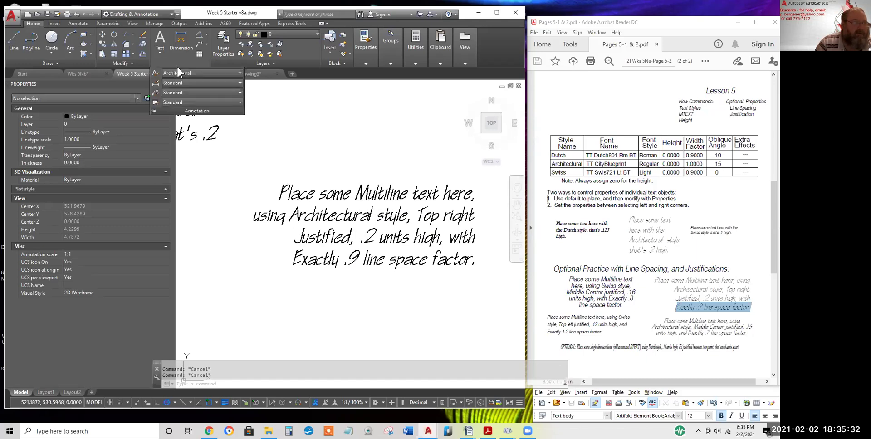
{"action": "left_click", "coordinate": [155, 73]}
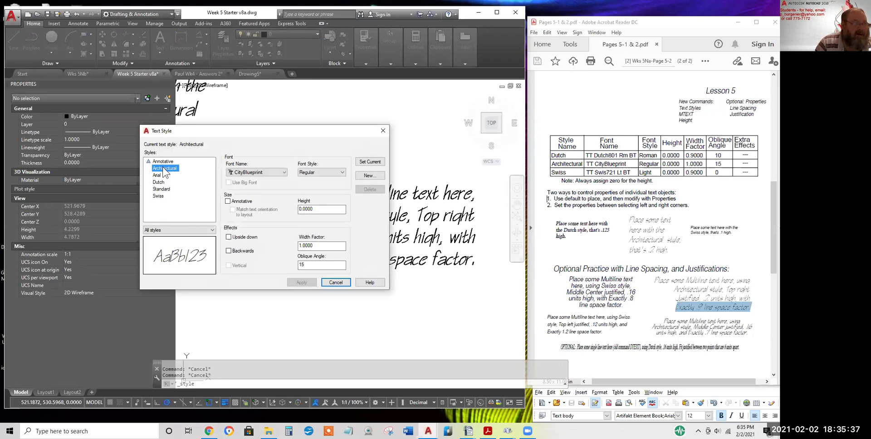
{"action": "left_click", "coordinate": [161, 169]}
{"action": "left_click", "coordinate": [284, 172]}
{"action": "scroll", "coordinate": [273, 204], "scroll_direction": "down", "scroll_amount": 7}
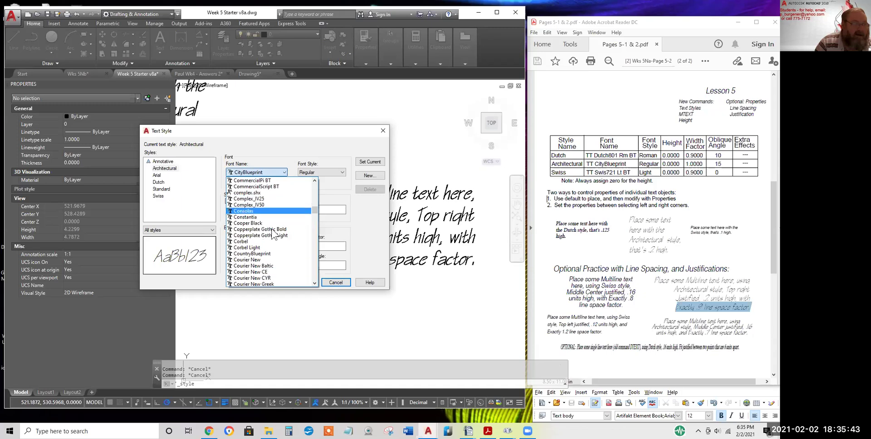
{"action": "mouse_move", "coordinate": [315, 213]}
{"action": "left_mouse_down"}
{"action": "mouse_move", "coordinate": [314, 187]}
{"action": "mouse_move", "coordinate": [315, 198]}
{"action": "left_mouse_up"}
{"action": "scroll", "coordinate": [261, 189], "scroll_direction": "up", "scroll_amount": 3}
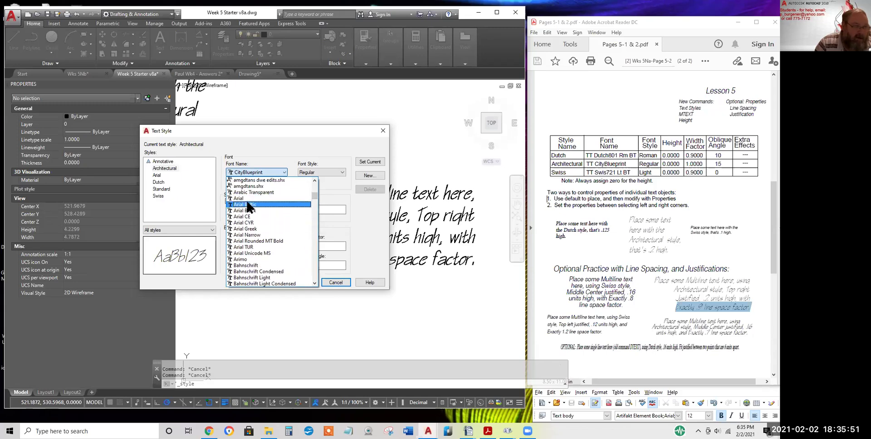
{"action": "left_click", "coordinate": [245, 198]}
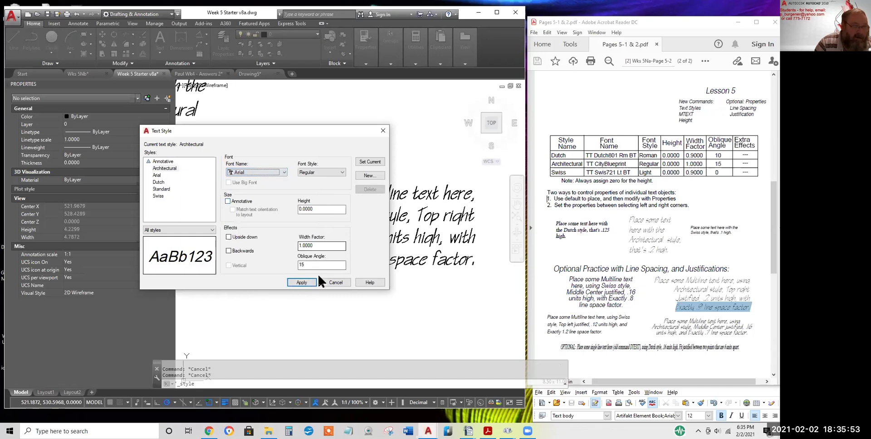
{"action": "left_click", "coordinate": [302, 284]}
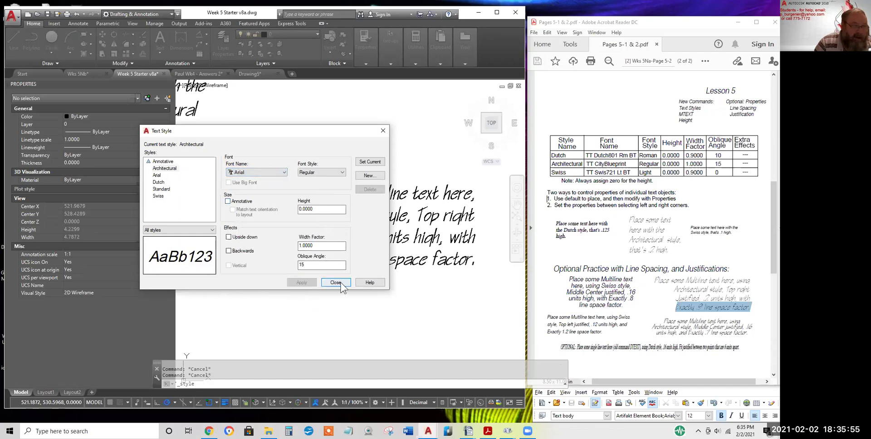
{"action": "left_click", "coordinate": [336, 282]}
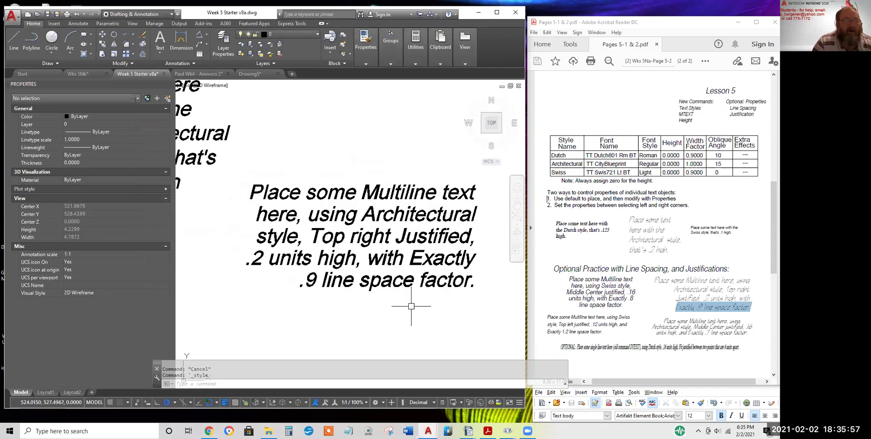
Select both Architectural-style text objects to inspect their shared properties, and undo the text style's font change
{"action": "scroll", "coordinate": [411, 307], "scroll_direction": "down", "scroll_amount": 4}
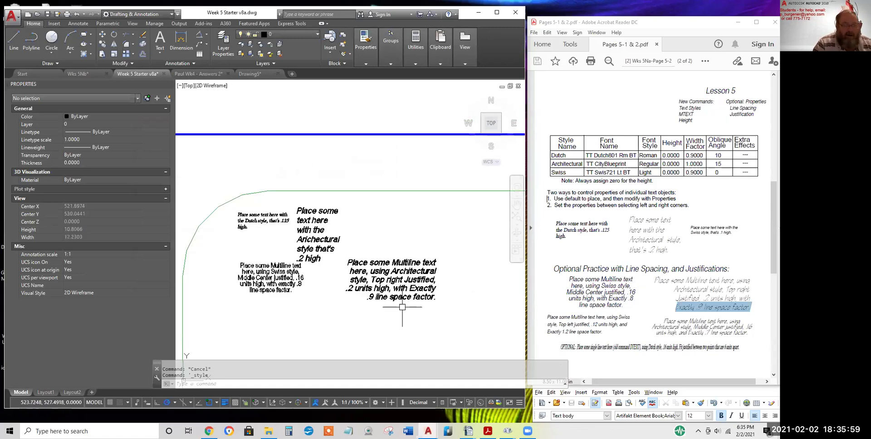
{"action": "left_click", "coordinate": [317, 238]}
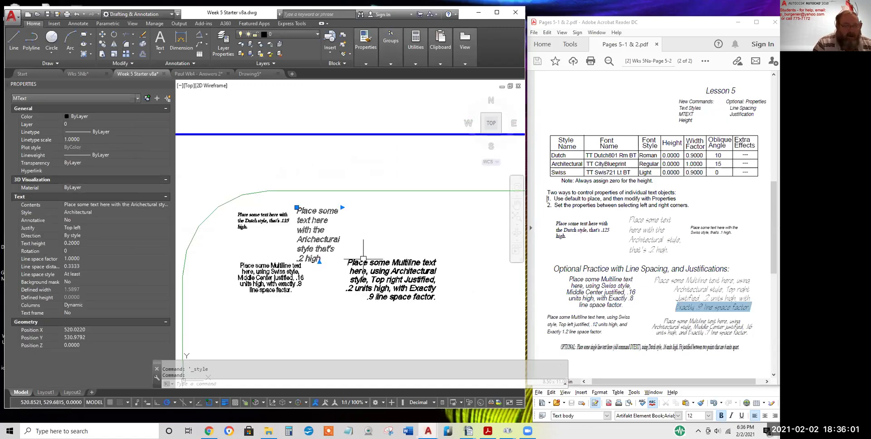
{"action": "left_click", "coordinate": [379, 262]}
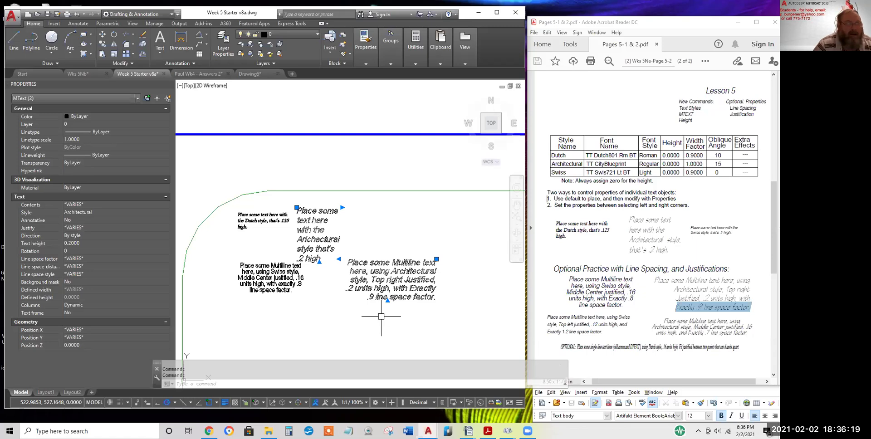
{"action": "left_click", "coordinate": [77, 14]}
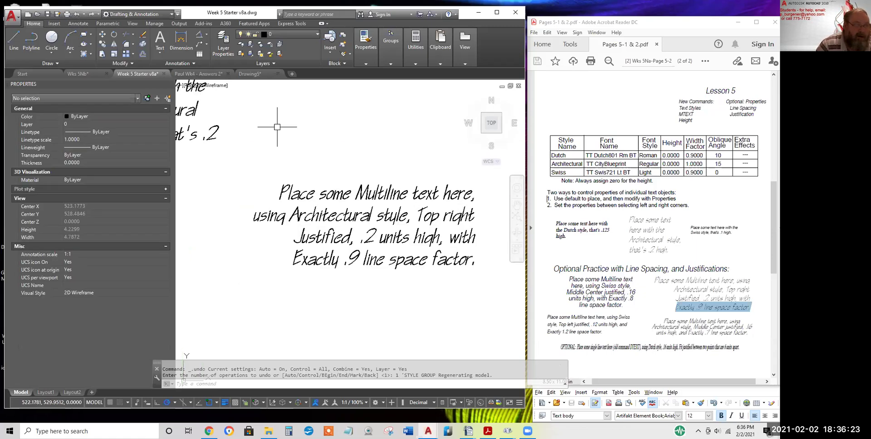
Move the top-right-justified Architectural sample left, closer to the Swiss sample, with its insertion point at about X 523.68, Y 529.17
{"action": "scroll", "coordinate": [322, 171], "scroll_direction": "down", "scroll_amount": 4}
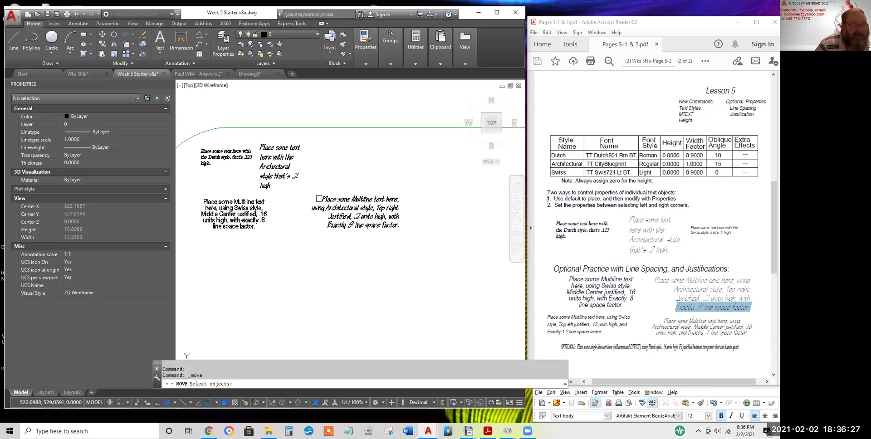
{"action": "left_click", "coordinate": [340, 209]}
{"action": "key", "text": "Return"}
{"action": "left_click", "coordinate": [357, 200]}
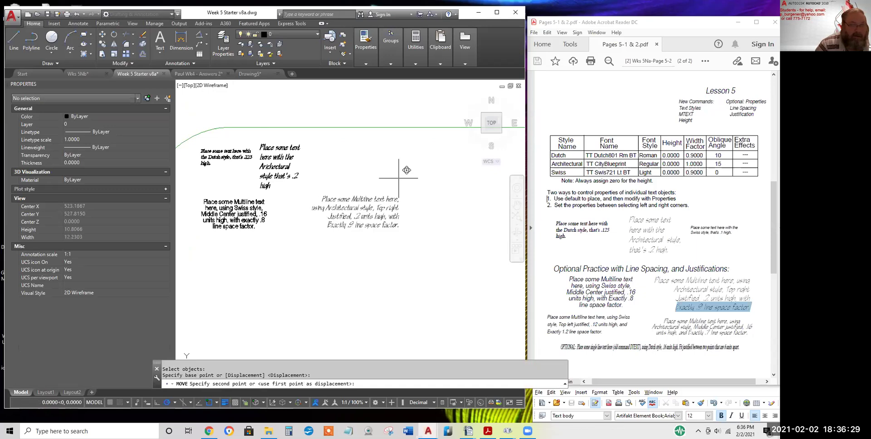
{"action": "left_click", "coordinate": [321, 200]}
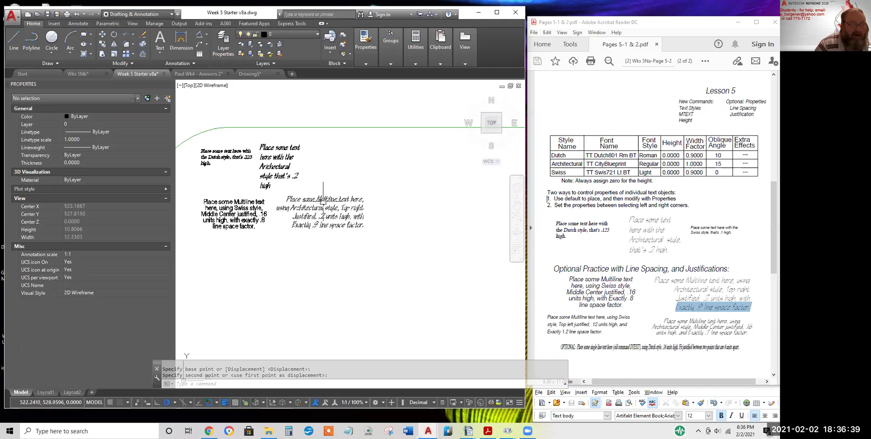
Try fully distributed paragraph alignment on the top-right-justified Architectural sample, and undo the alignment change
{"action": "scroll", "coordinate": [310, 198], "scroll_direction": "up", "scroll_amount": 5}
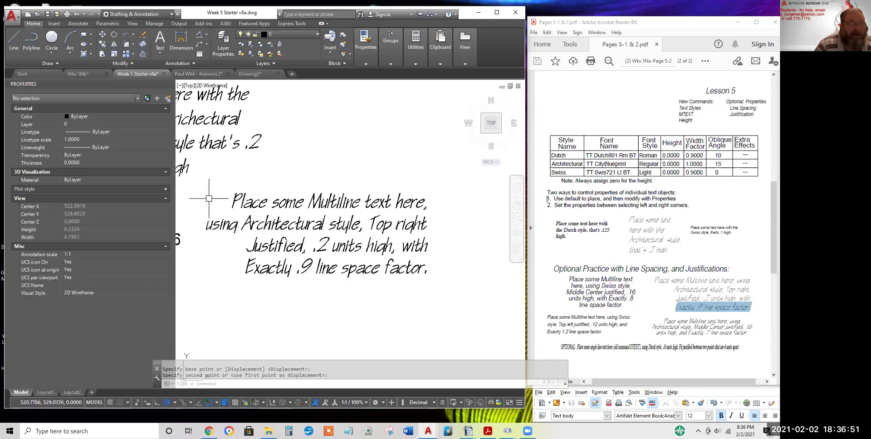
{"action": "left_click", "coordinate": [288, 204]}
{"action": "double_click", "coordinate": [287, 204]}
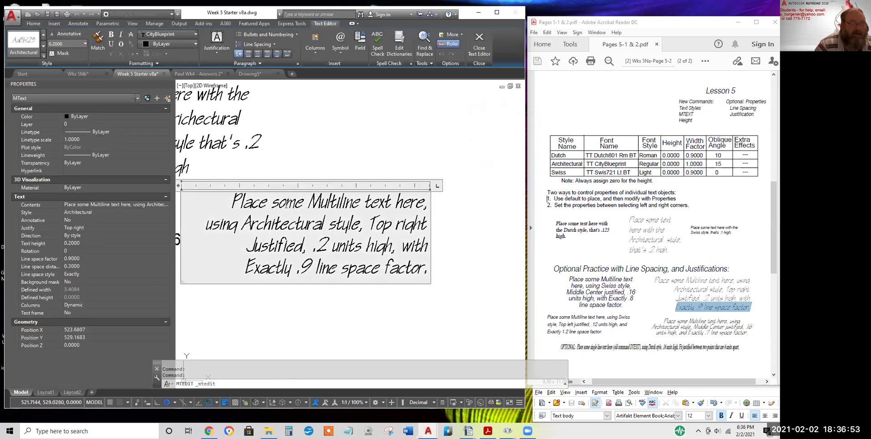
{"action": "left_click", "coordinate": [277, 54]}
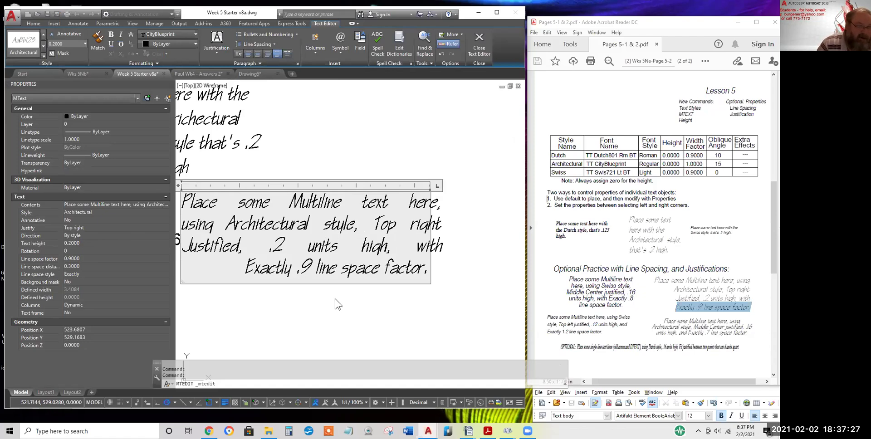
{"action": "middle_click_drag", "start_coordinate": [339, 299], "coordinate": [368, 293]}
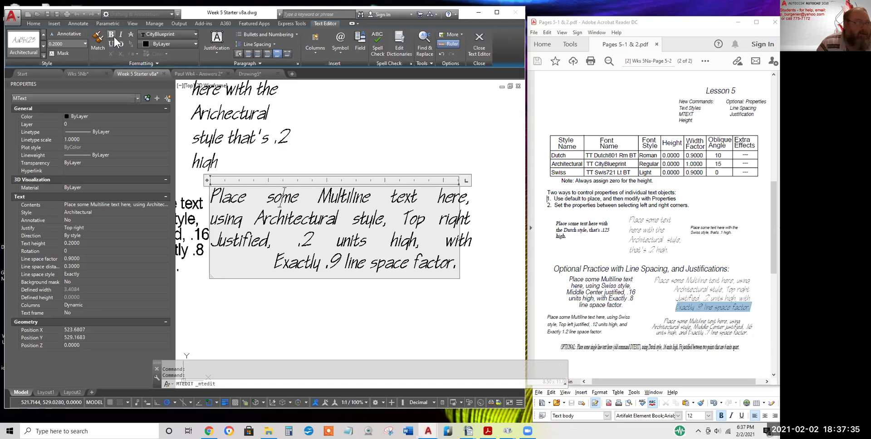
{"action": "left_click", "coordinate": [297, 146]}
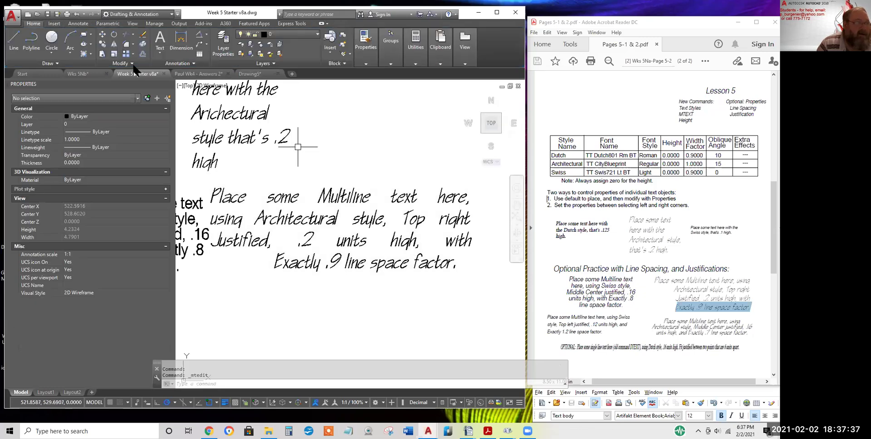
{"action": "left_click", "coordinate": [76, 14]}
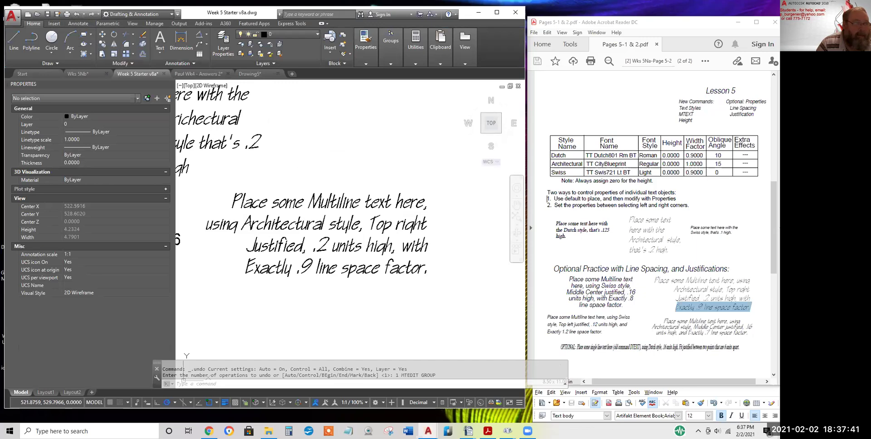
Make the word "Multiline" in the Architectural practice sample bold, underlined and red, and save the text changes
{"action": "double_click", "coordinate": [308, 202]}
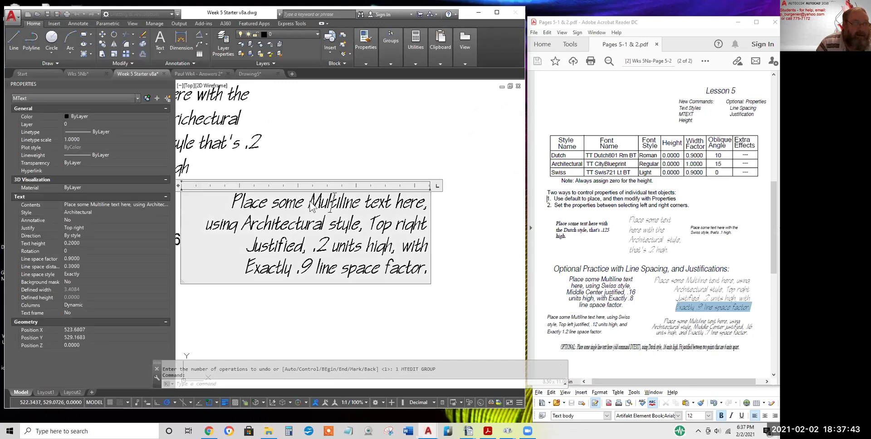
{"action": "left_click_drag", "start_coordinate": [308, 202], "coordinate": [361, 203]}
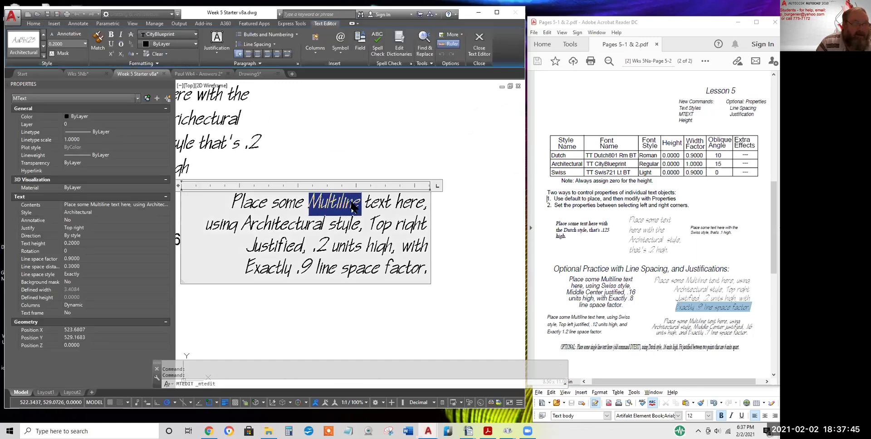
{"action": "left_click", "coordinate": [111, 35]}
{"action": "left_click", "coordinate": [110, 43]}
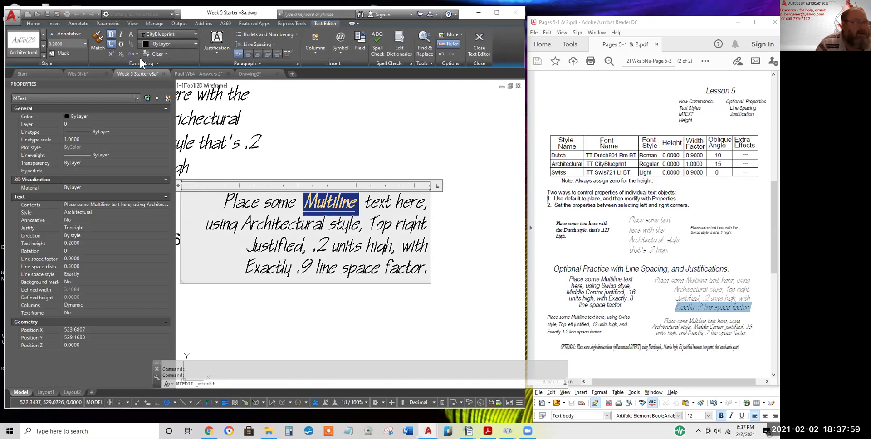
{"action": "left_click", "coordinate": [176, 44]}
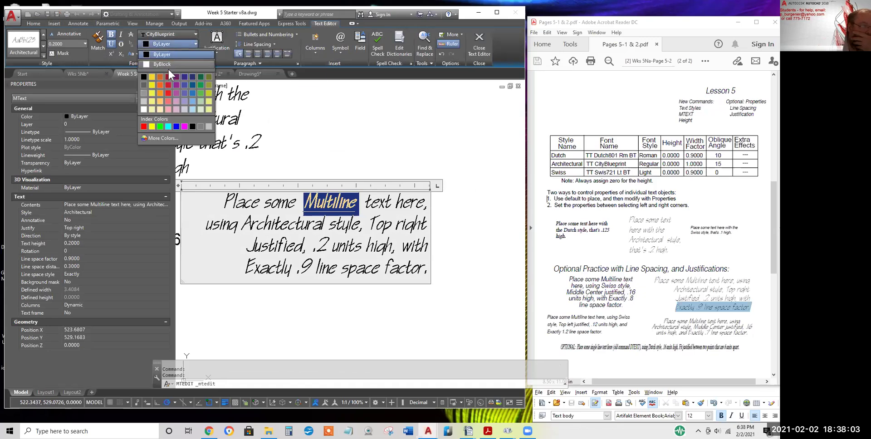
{"action": "left_click", "coordinate": [167, 92]}
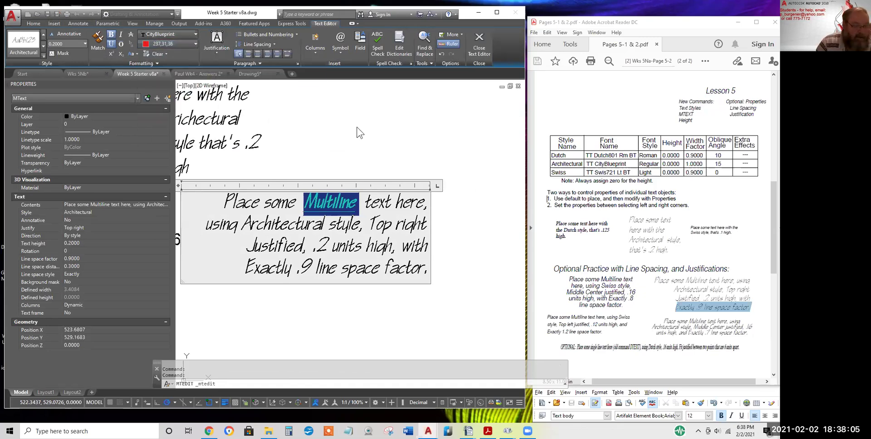
{"action": "key", "text": "Escape"}
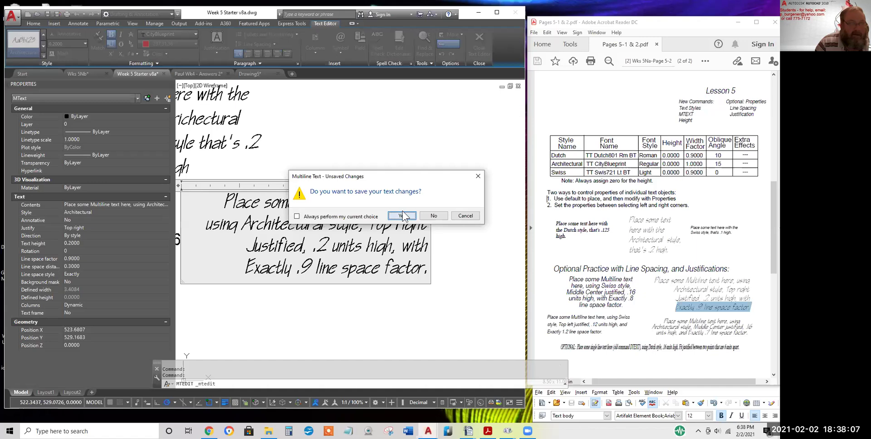
{"action": "left_click", "coordinate": [402, 216]}
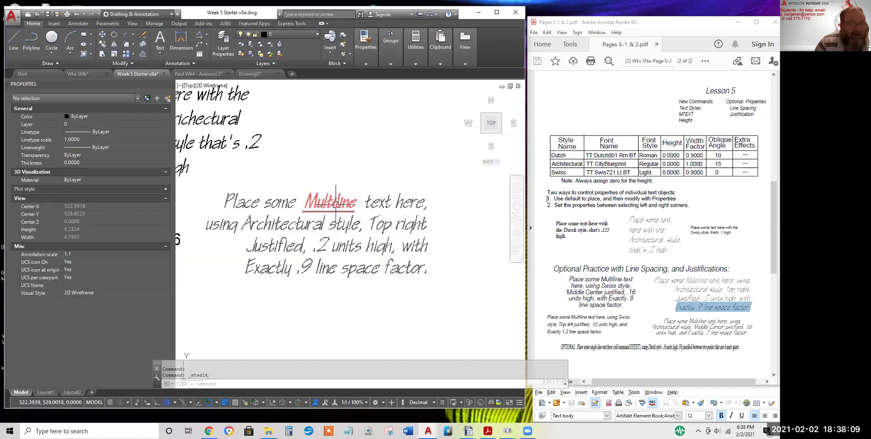
Copy the entire contents of the top-right justified Architectural paragraph and leave its text editor
{"action": "key", "text": "Escape"}
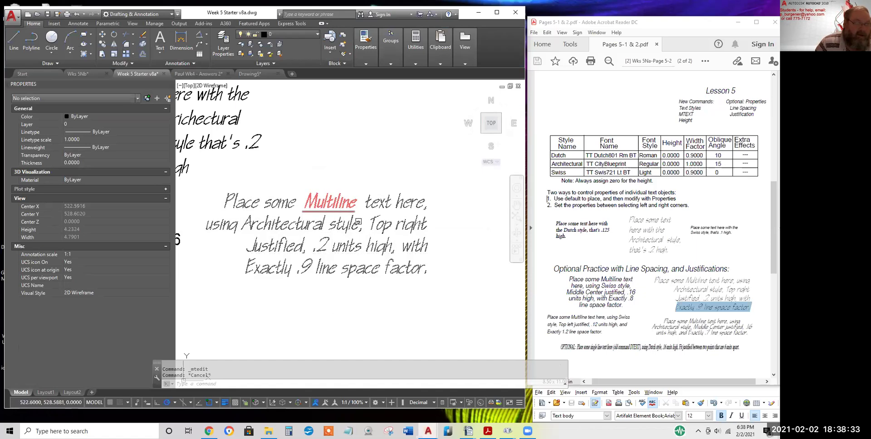
{"action": "middle_click_drag", "start_coordinate": [348, 199], "coordinate": [337, 257]}
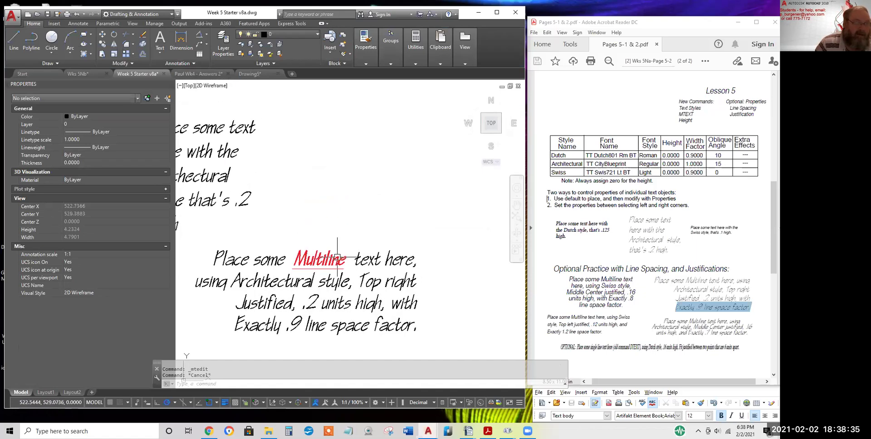
{"action": "double_click", "coordinate": [337, 258]}
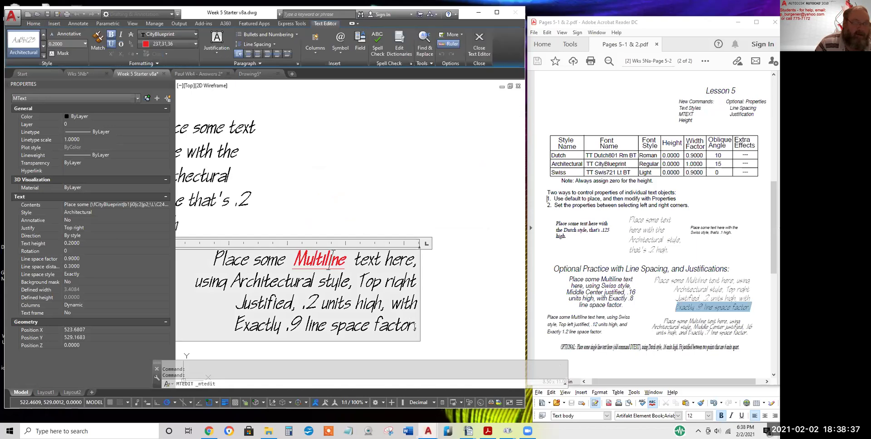
{"action": "left_click_drag", "start_coordinate": [418, 328], "coordinate": [215, 271]}
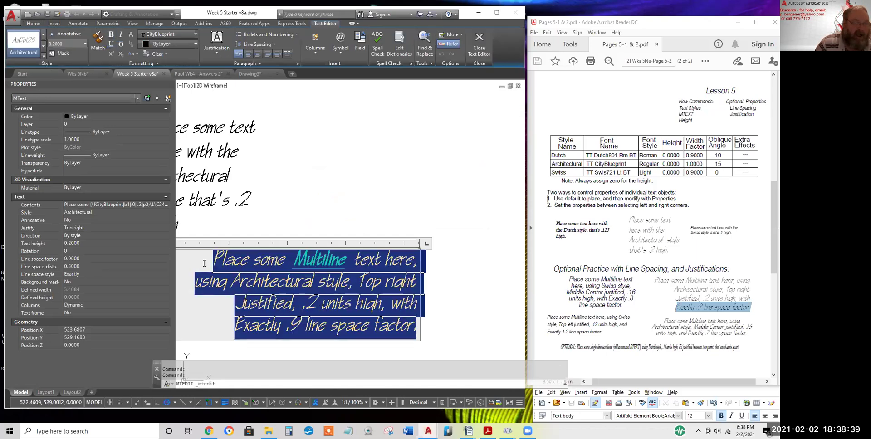
{"action": "right_click", "coordinate": [323, 283]}
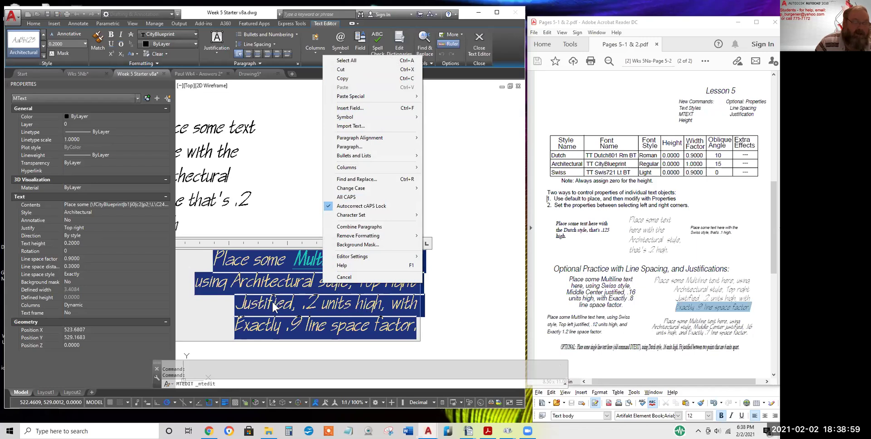
{"action": "left_click", "coordinate": [350, 78]}
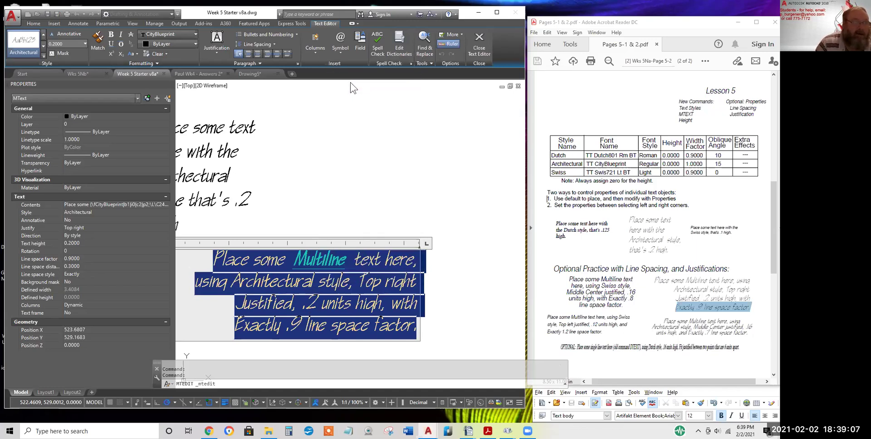
{"action": "left_click", "coordinate": [391, 221]}
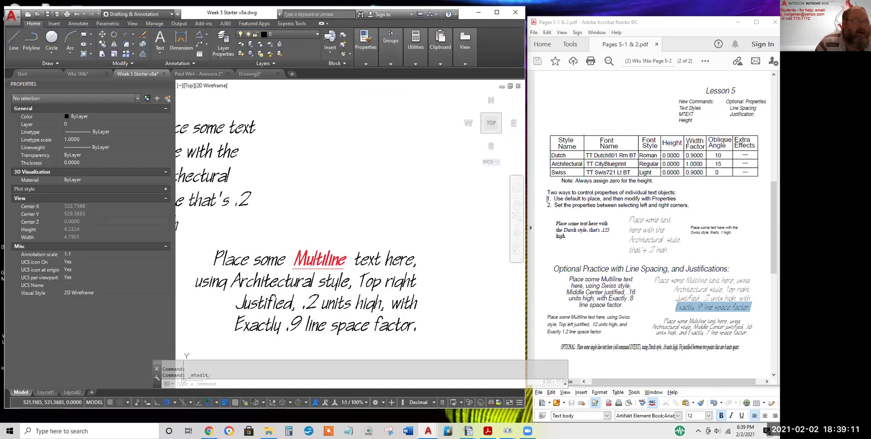
Create a new multiline text box above the top-right justified paragraph and paste the copied text into it
{"action": "left_click", "coordinate": [160, 37]}
{"action": "left_click", "coordinate": [282, 126]}
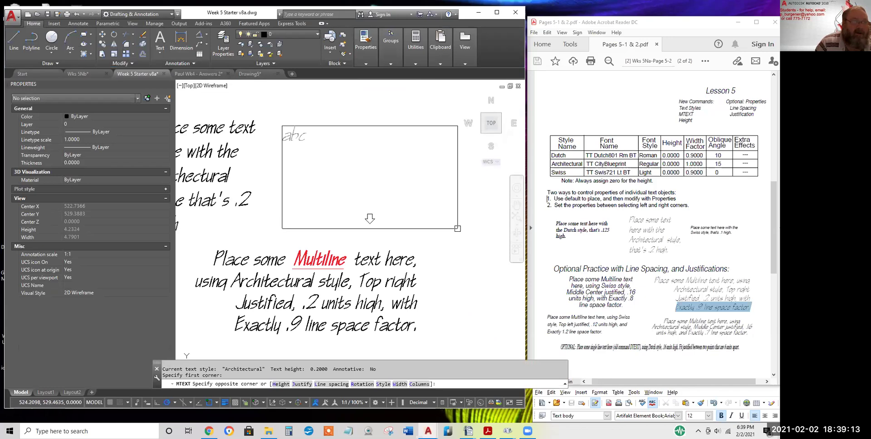
{"action": "left_click", "coordinate": [457, 227]}
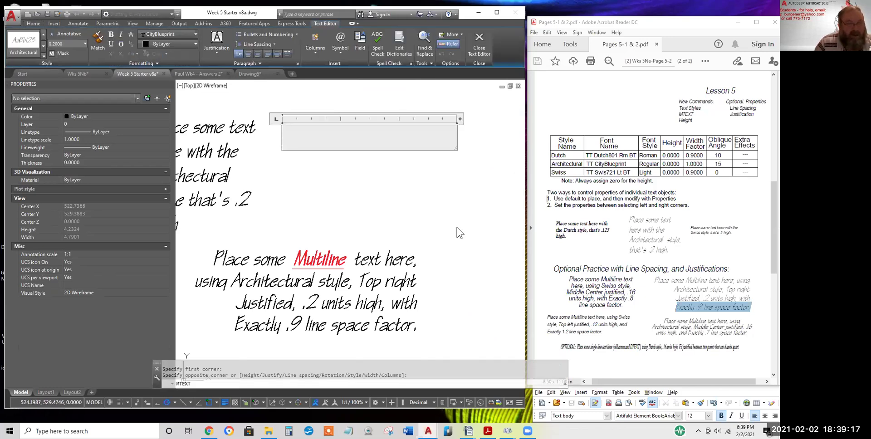
{"action": "key", "text": "ctrl+v"}
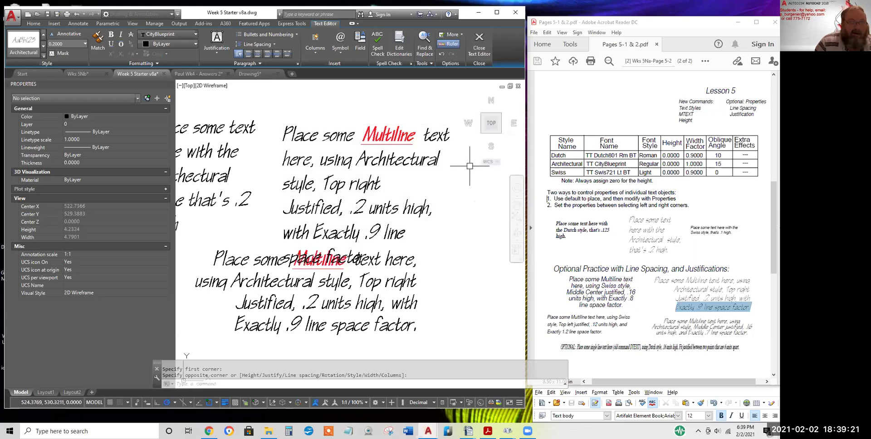
{"action": "left_click", "coordinate": [470, 159]}
Move the pasted paragraph straight up so it clears the original paragraph below it
{"action": "left_click", "coordinate": [386, 160]}
{"action": "left_click", "coordinate": [282, 125]}
{"action": "left_click", "coordinate": [286, 93]}
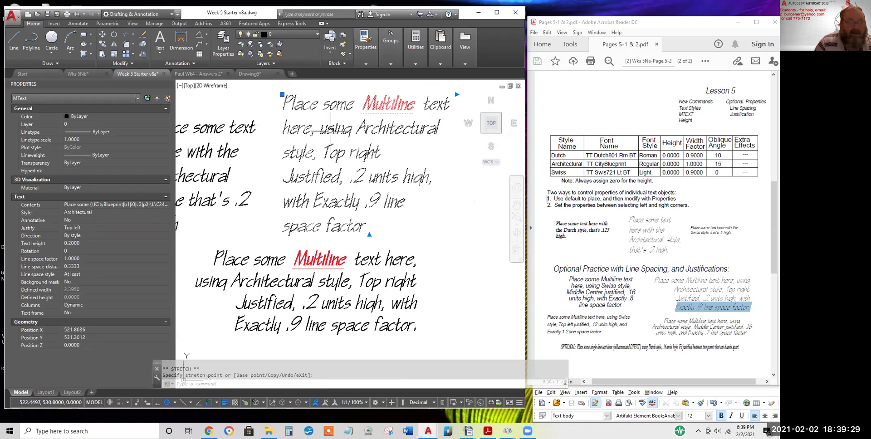
Widen the pasted paragraph's text frame horizontally to about 3.56 units so the text wraps onto fewer lines
{"action": "left_click", "coordinate": [457, 94]}
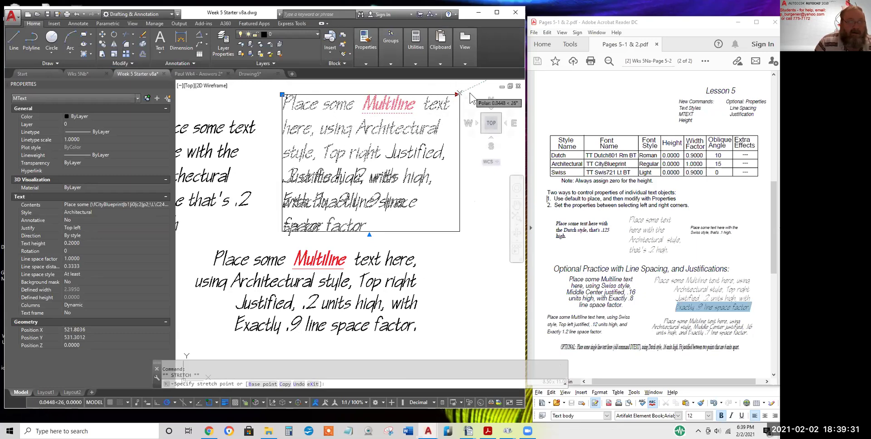
{"action": "middle_click_drag", "start_coordinate": [458, 100], "coordinate": [409, 127]}
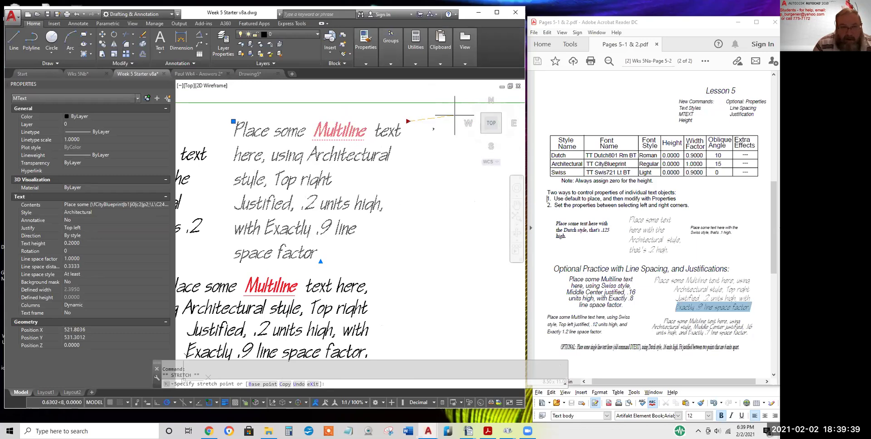
{"action": "scroll", "coordinate": [436, 168], "scroll_direction": "down", "scroll_amount": 2}
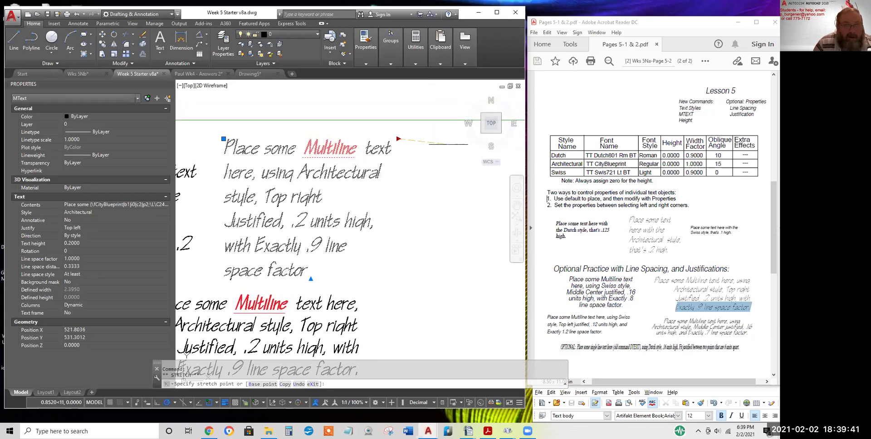
{"action": "scroll", "coordinate": [450, 142], "scroll_direction": "down", "scroll_amount": 2}
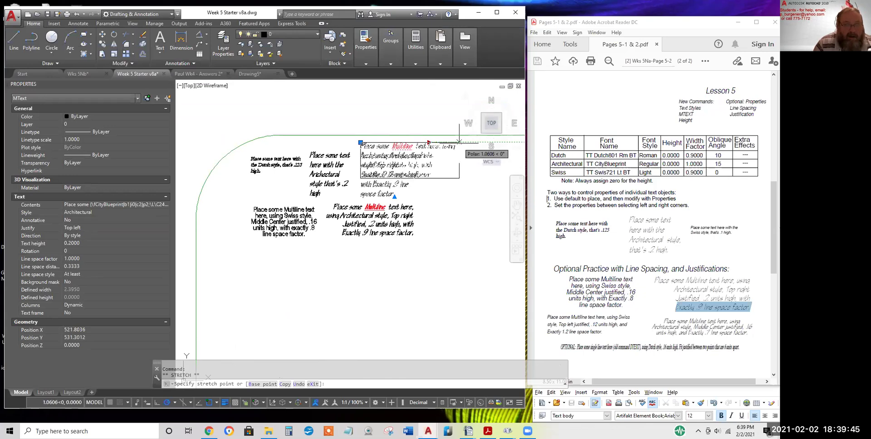
{"action": "middle_click_drag", "start_coordinate": [460, 144], "coordinate": [401, 161]}
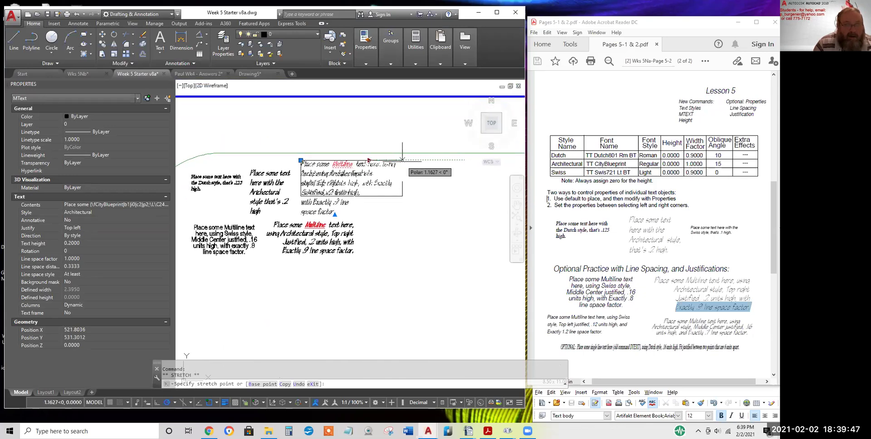
{"action": "left_click", "coordinate": [402, 159]}
{"action": "scroll", "coordinate": [372, 191], "scroll_direction": "up", "scroll_amount": 4}
{"action": "key", "text": "Escape"}
Indent the pasted paragraph's second and third lines with blank spaces to imitate right justification
{"action": "double_click", "coordinate": [431, 125]}
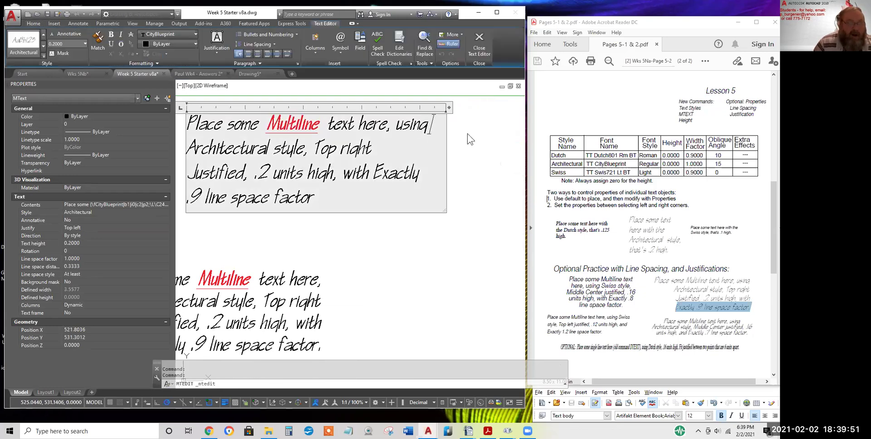
{"action": "key", "text": "Return"}
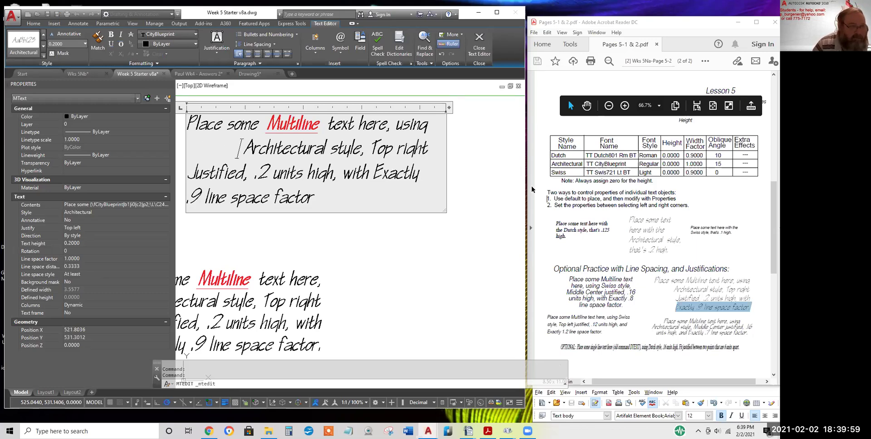
{"action": "left_click", "coordinate": [431, 150]}
{"action": "key", "text": "Return"}
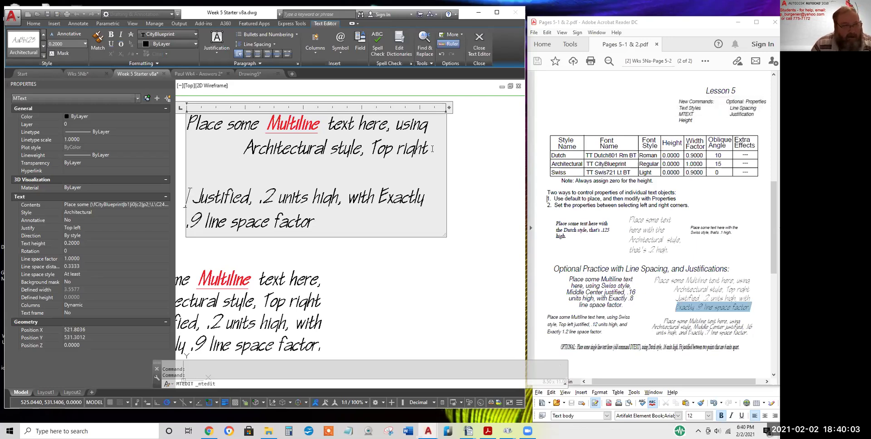
{"action": "key", "text": "BackSpace"}
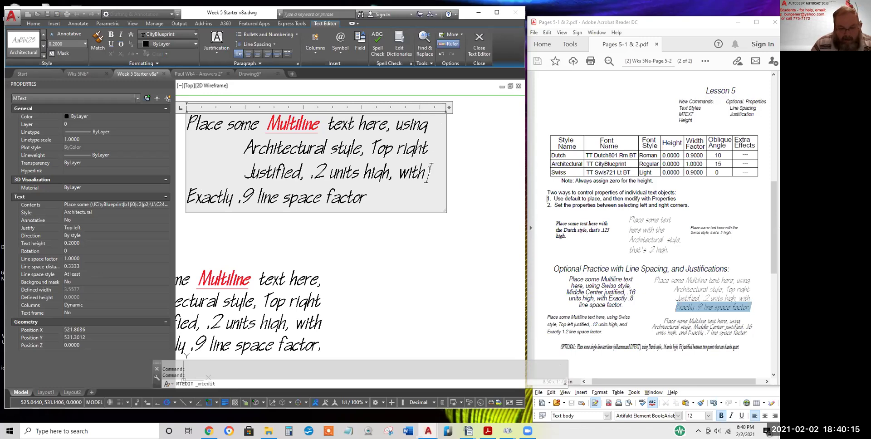
Restore the word "with" on the third line and indent the fourth line with blank spaces to align with the lines above
{"action": "key", "text": "BackSpace"}
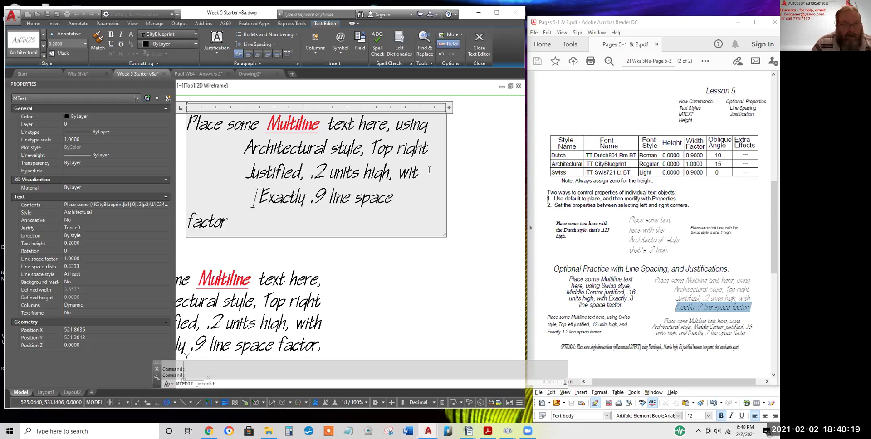
{"action": "left_click", "coordinate": [421, 174]}
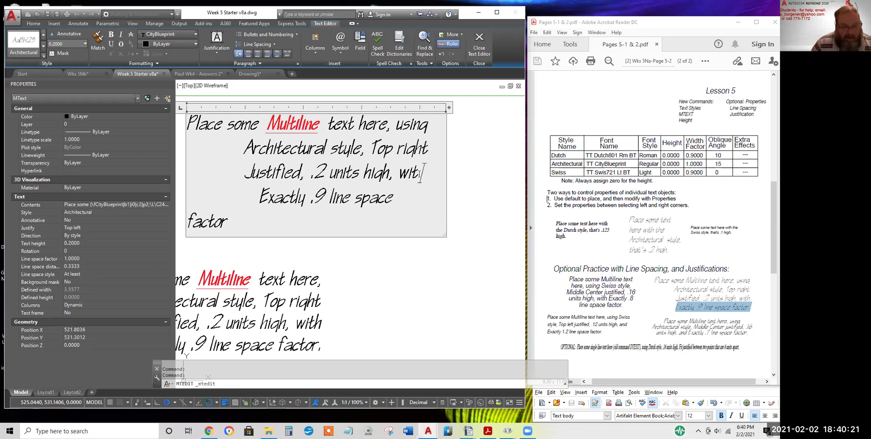
{"action": "type", "text": "h"}
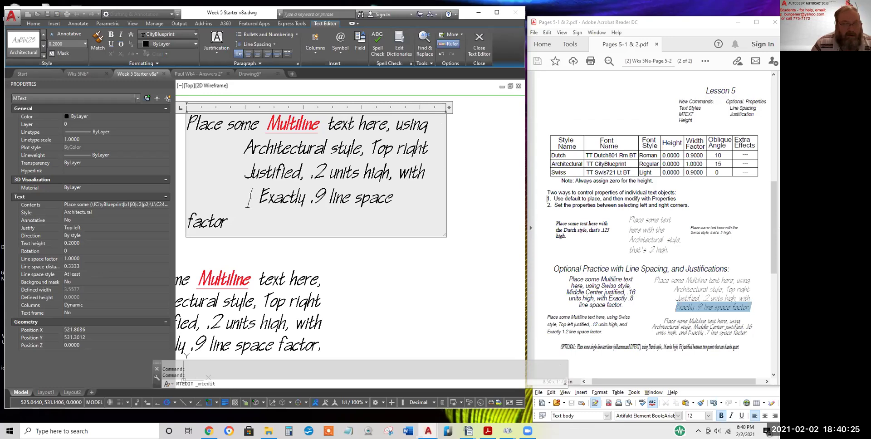
{"action": "left_click", "coordinate": [253, 195]}
{"action": "key", "text": "BackSpace"}
{"action": "key", "text": "BackSpace"}
{"action": "key", "text": "BackSpace"}
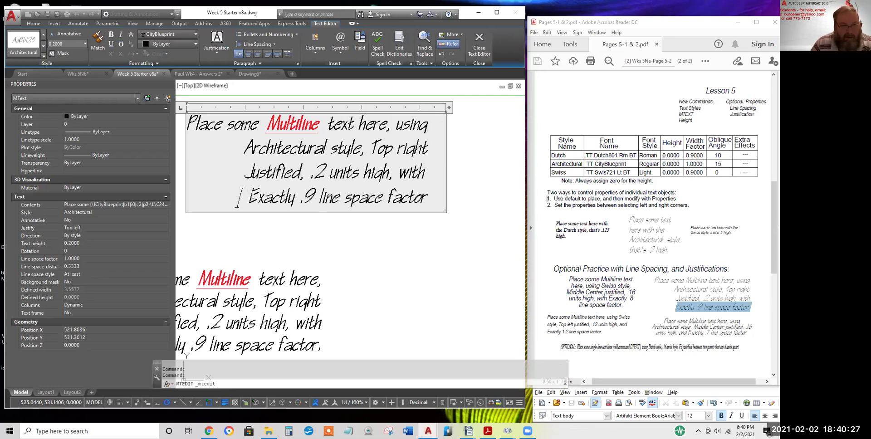
{"action": "left_click", "coordinate": [444, 235]}
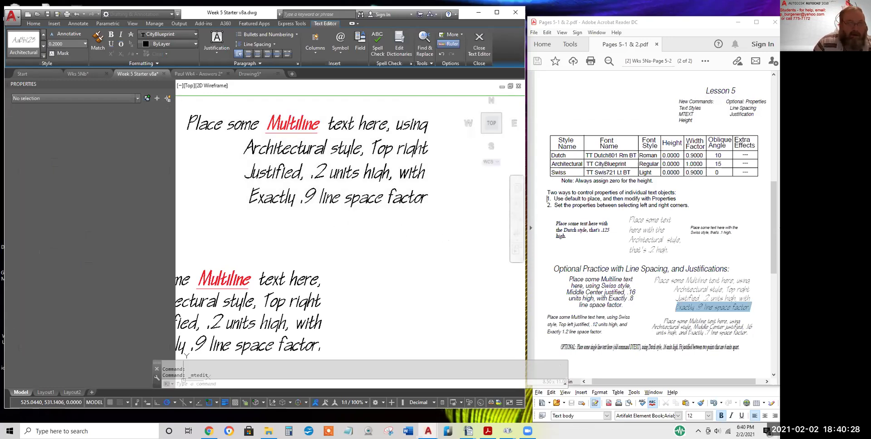
Insert "( or whatever hakj jh kf" after "high," in the space-aligned paragraph to test how extra words affect its alignment
{"action": "left_click", "coordinate": [372, 185]}
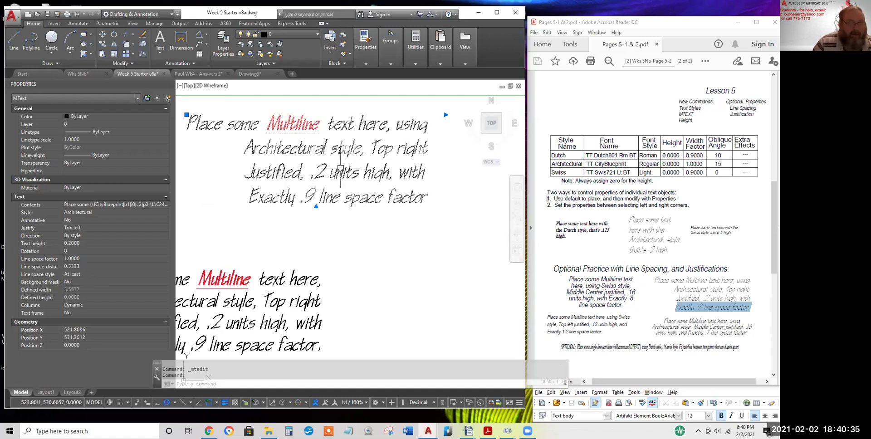
{"action": "middle_click_drag", "start_coordinate": [340, 172], "coordinate": [381, 204]}
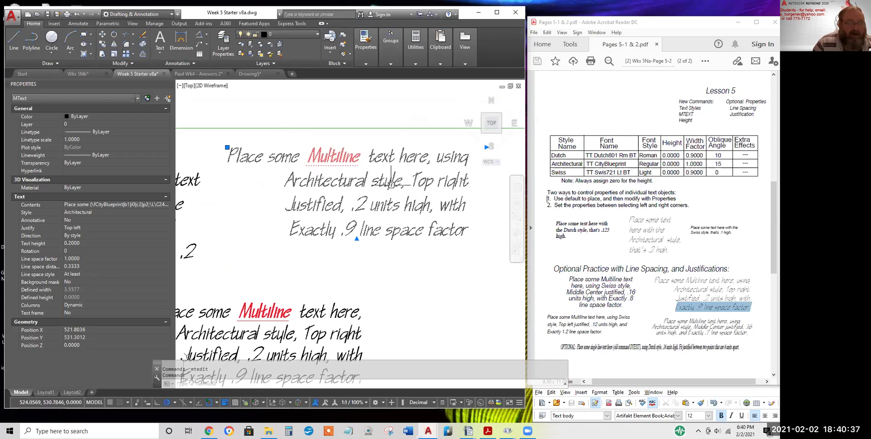
{"action": "double_click", "coordinate": [387, 181]}
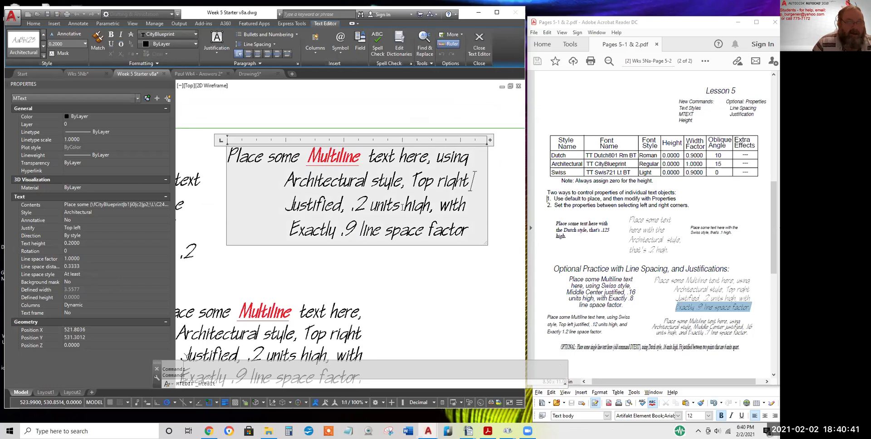
{"action": "left_click", "coordinate": [432, 210]}
{"action": "type", "text": ","}
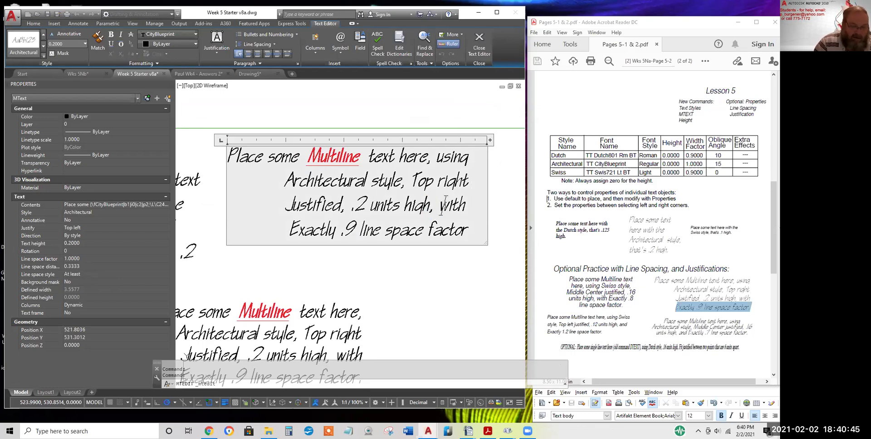
{"action": "key", "text": "Return"}
{"action": "type", "text": "( or whateve"}
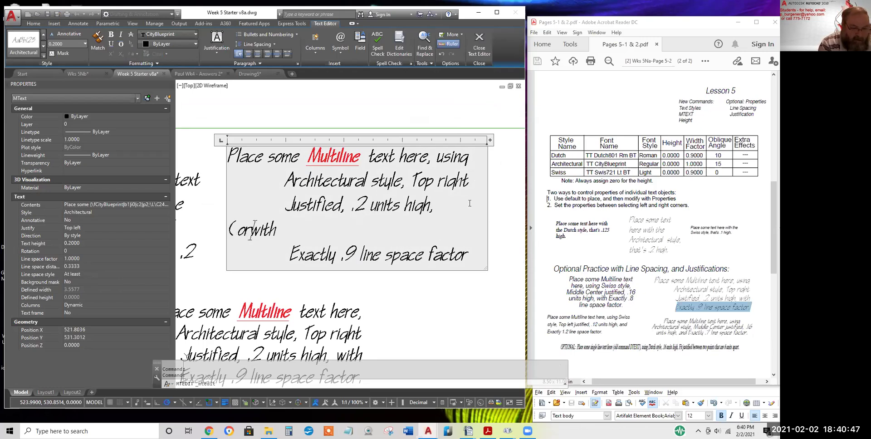
{"action": "type", "text": "r hakj jh kf"}
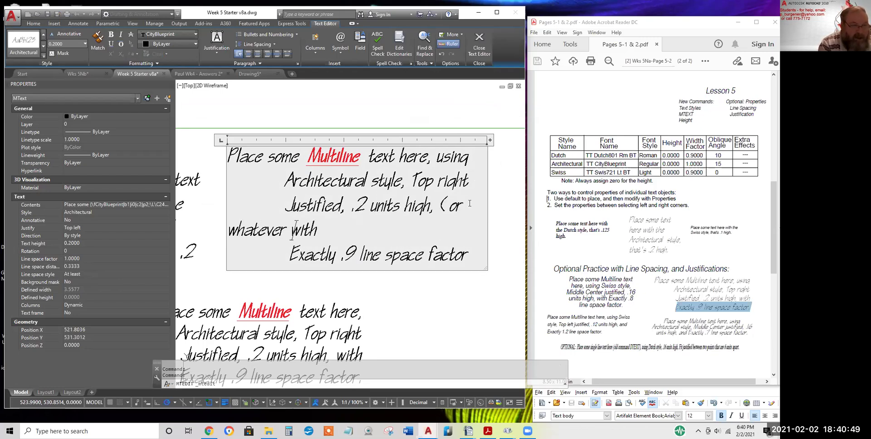
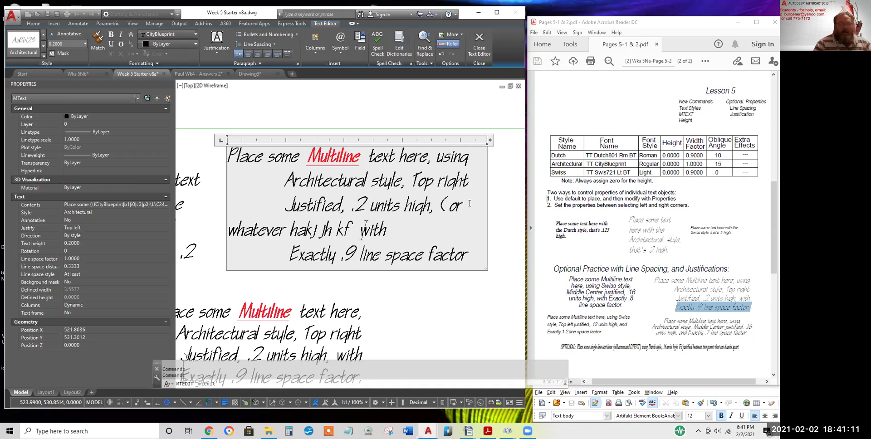
{"action": "left_click", "coordinate": [373, 383]}
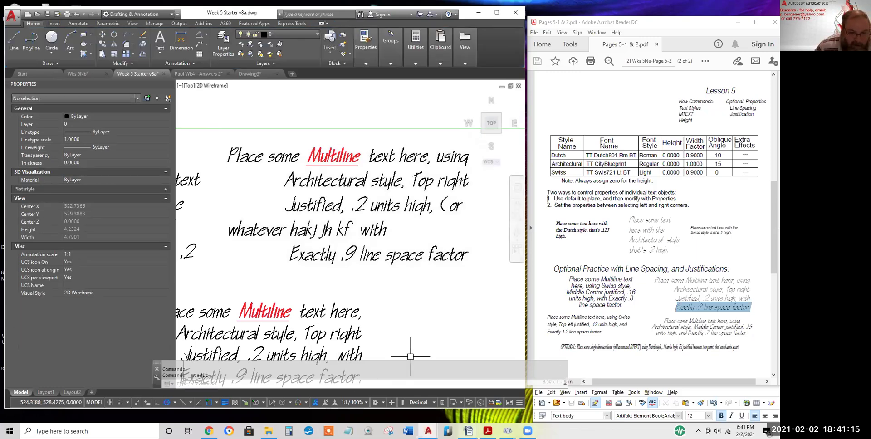
Switch to the Text Style Creating.odt document in OpenOffice Writer and move its window up to show the text placement notes
{"action": "mouse_move", "coordinate": [468, 431]}
{"action": "left_click", "coordinate": [447, 407]}
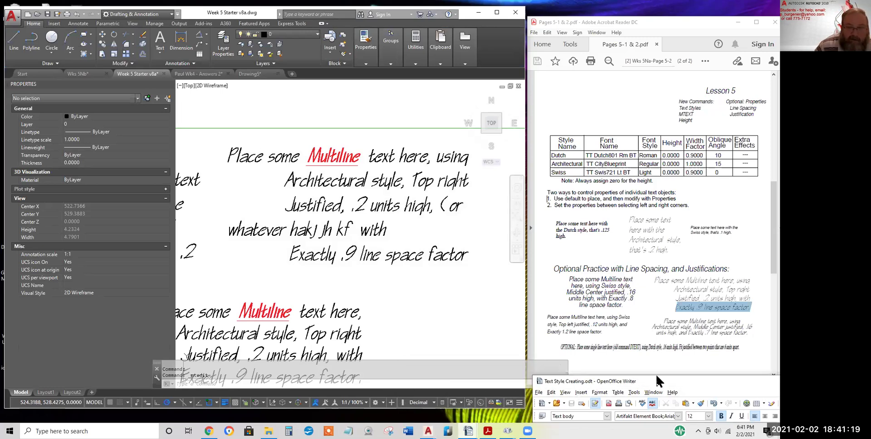
{"action": "left_click_drag", "start_coordinate": [656, 377], "coordinate": [537, 61]}
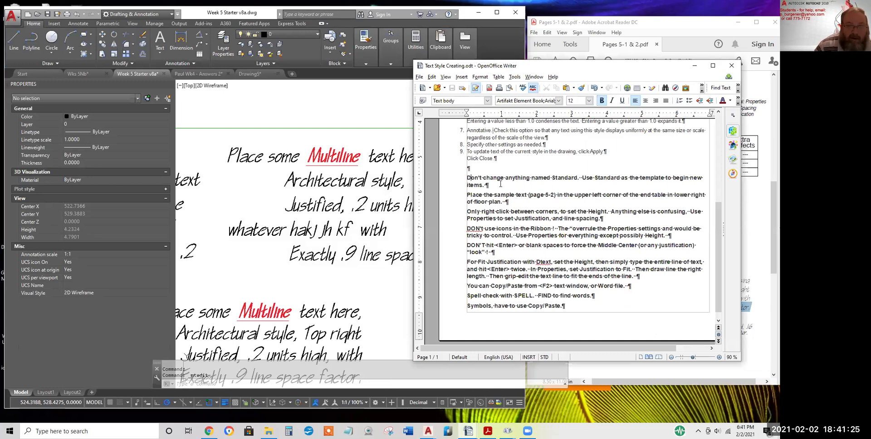
Copy the entire Text Style Creating.odt document, switch to AutoCAD, and paste it over all the text in the space-aligned paragraph
{"action": "key", "text": "ctrl+a"}
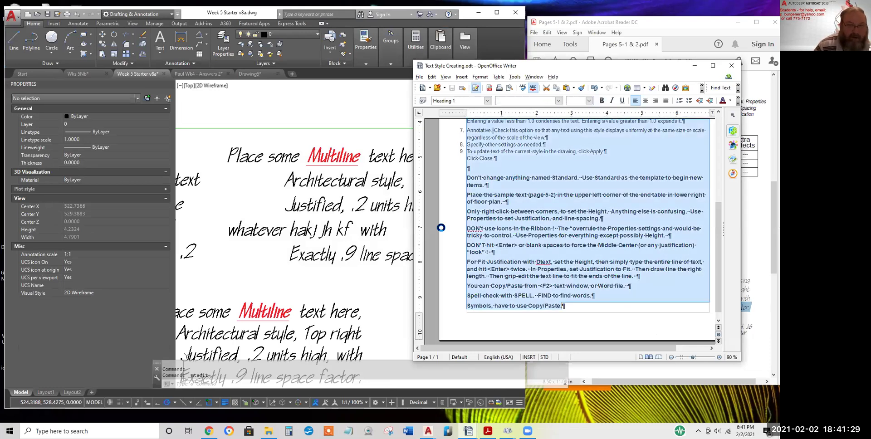
{"action": "left_click", "coordinate": [372, 259]}
{"action": "double_click", "coordinate": [372, 260]}
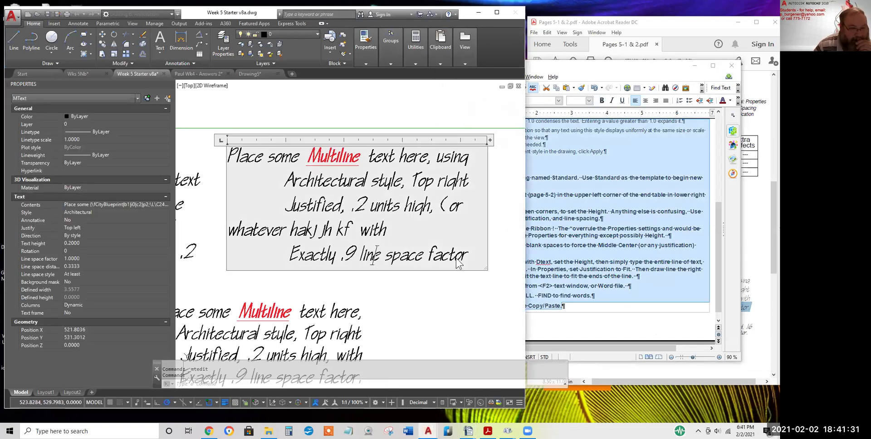
{"action": "left_click_drag", "start_coordinate": [472, 256], "coordinate": [228, 152]}
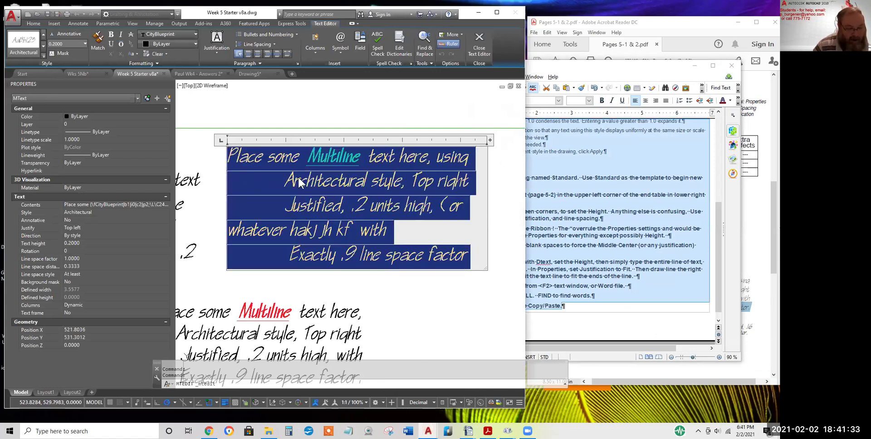
{"action": "key", "text": "ctrl+v"}
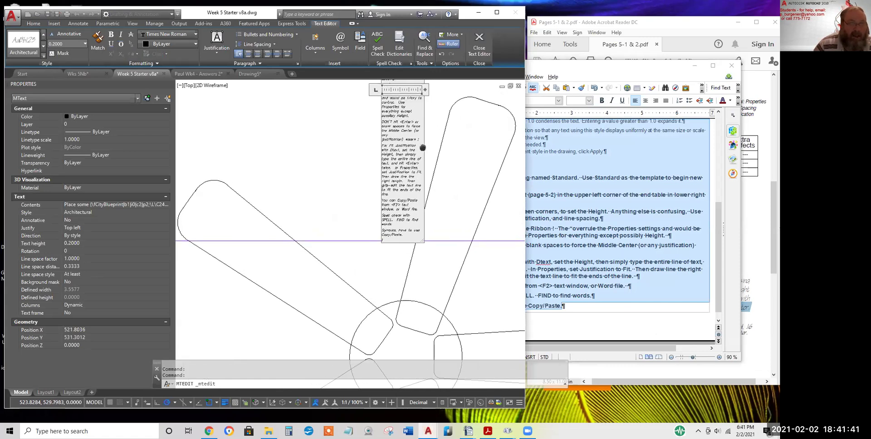
{"action": "left_click", "coordinate": [445, 161]}
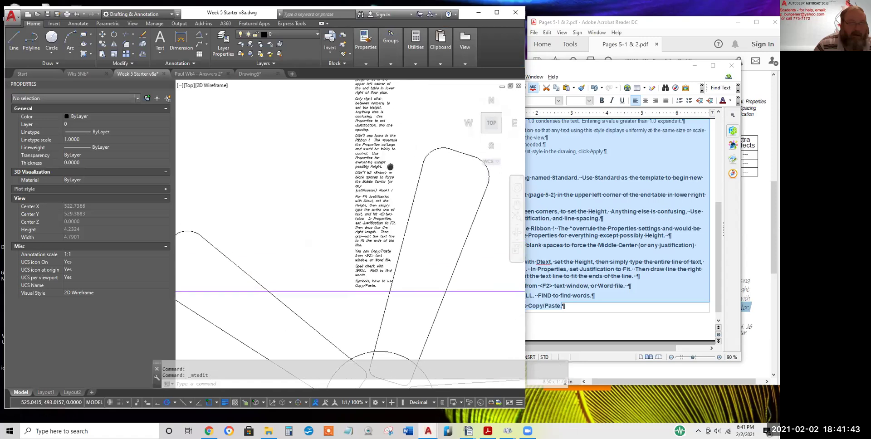
Widen the pasted multiline text to about 21.6 units by stretching its width beyond the end table's right edge
{"action": "scroll", "coordinate": [362, 177], "scroll_direction": "up", "scroll_amount": 6}
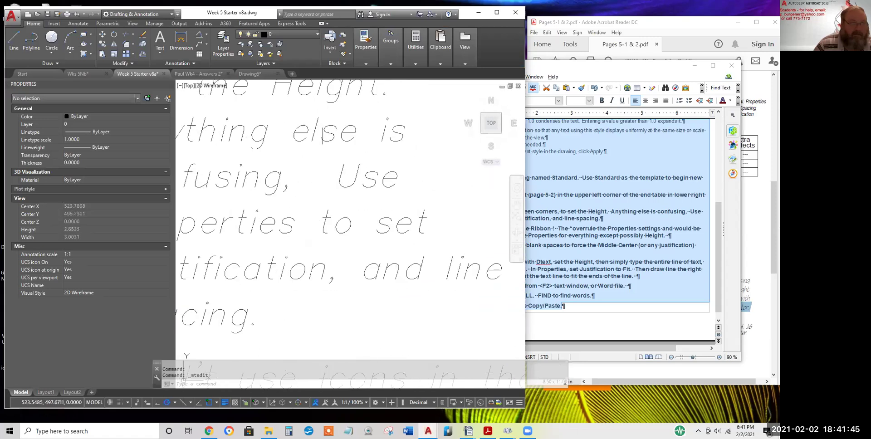
{"action": "scroll", "coordinate": [334, 197], "scroll_direction": "down", "scroll_amount": 6}
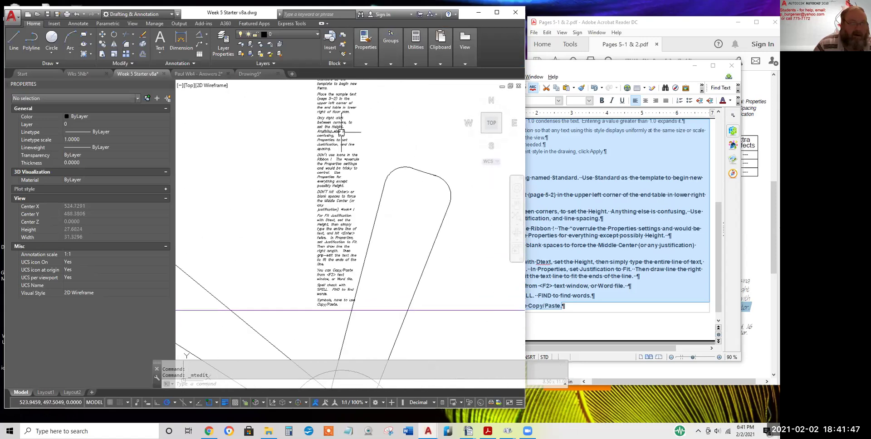
{"action": "left_click", "coordinate": [333, 198]}
{"action": "middle_click_drag", "start_coordinate": [352, 103], "coordinate": [349, 174]}
{"action": "scroll", "coordinate": [349, 174], "scroll_direction": "down", "scroll_amount": 5}
{"action": "scroll", "coordinate": [333, 173], "scroll_direction": "up", "scroll_amount": 3}
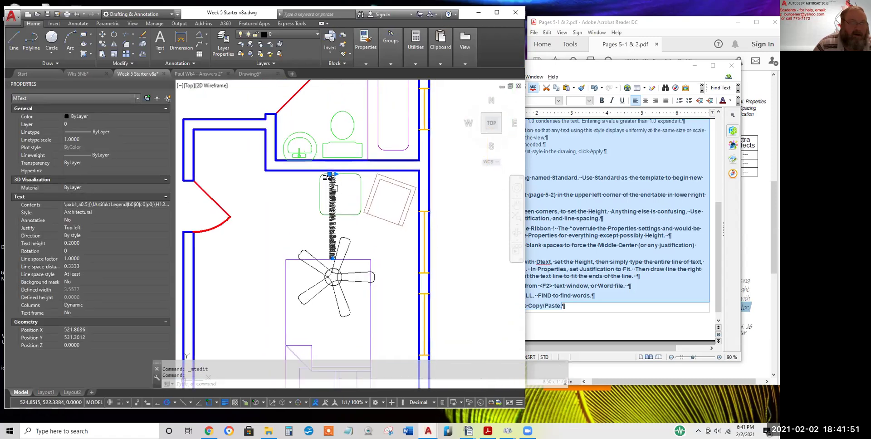
{"action": "left_click", "coordinate": [334, 168]}
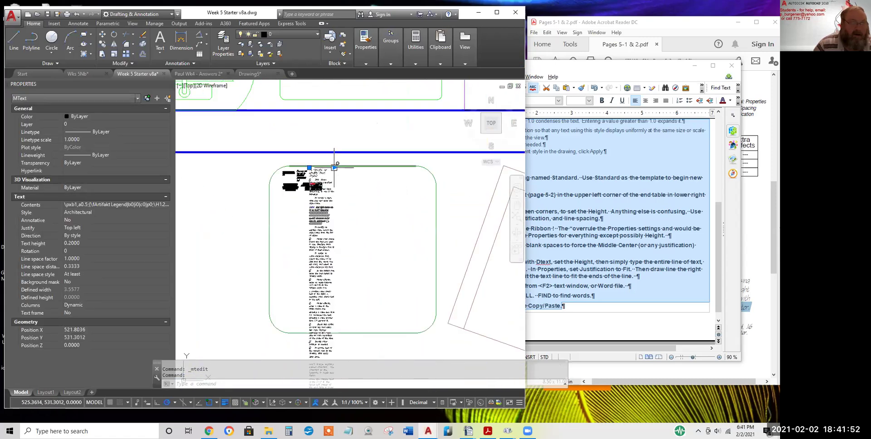
{"action": "left_click", "coordinate": [459, 168]}
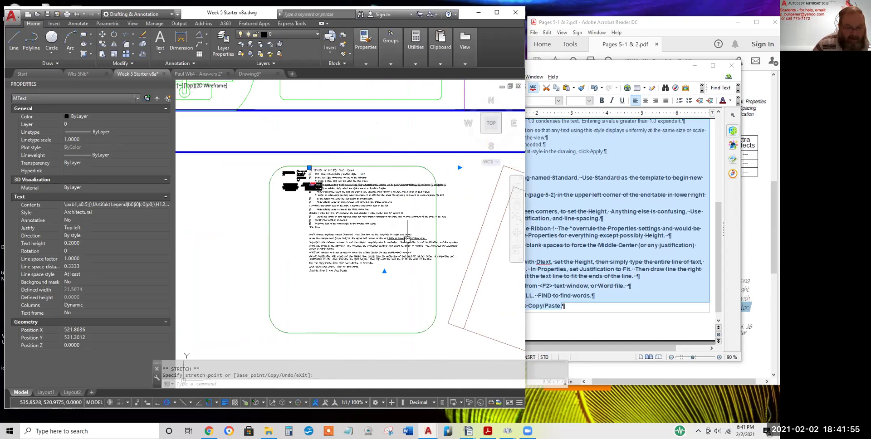
Move the widened multiline text down and left inside the end table, below the sample text paragraphs
{"action": "type", "text": "m"}
{"action": "key", "text": "Return"}
{"action": "left_click", "coordinate": [390, 212]}
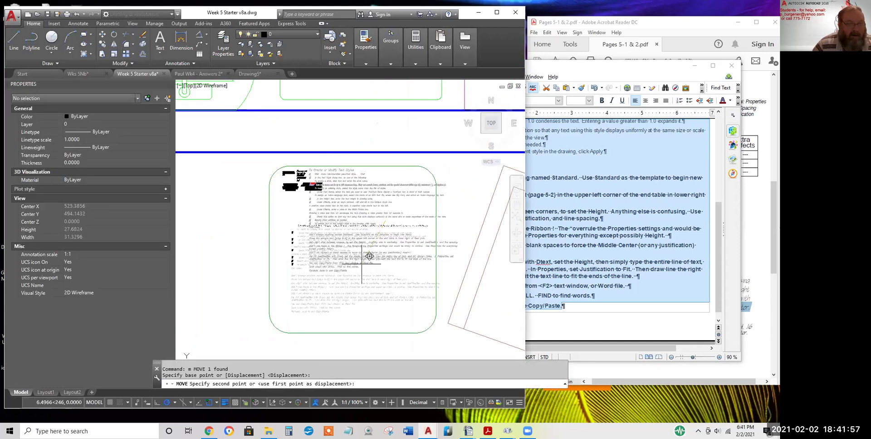
{"action": "left_click", "coordinate": [366, 255]}
Examine the pasted text style instructions and notes for how their fonts, numbering and line layout carried over
{"action": "scroll", "coordinate": [298, 218], "scroll_direction": "up", "scroll_amount": 6}
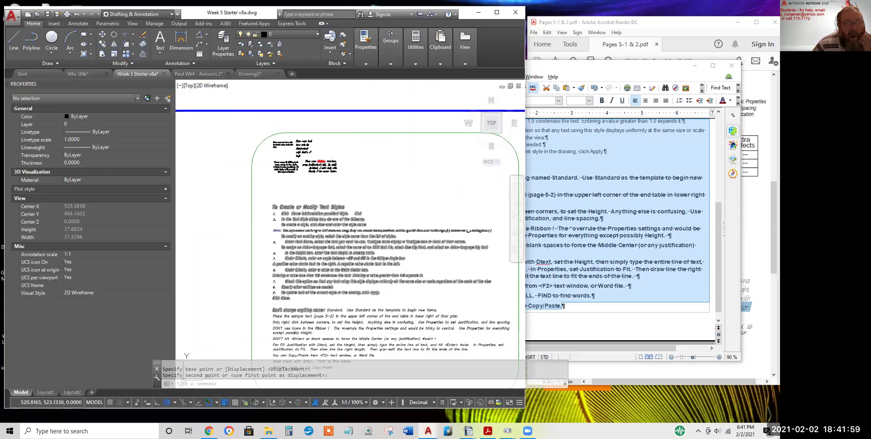
{"action": "scroll", "coordinate": [321, 264], "scroll_direction": "up", "scroll_amount": 4}
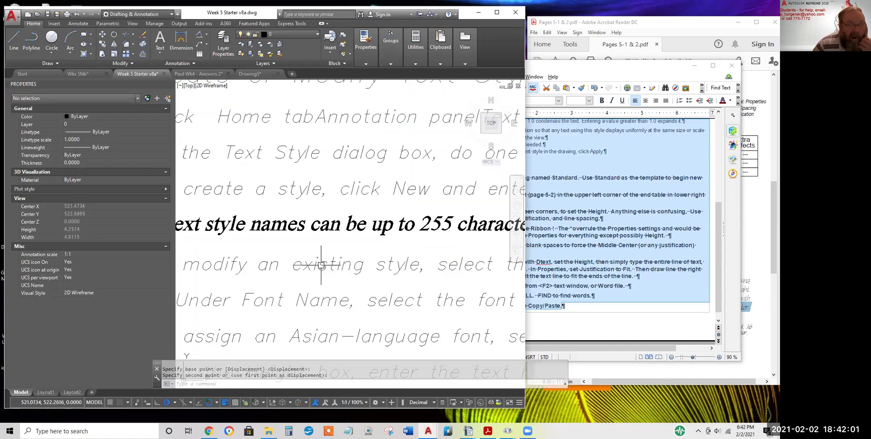
{"action": "scroll", "coordinate": [321, 265], "scroll_direction": "down", "scroll_amount": 2}
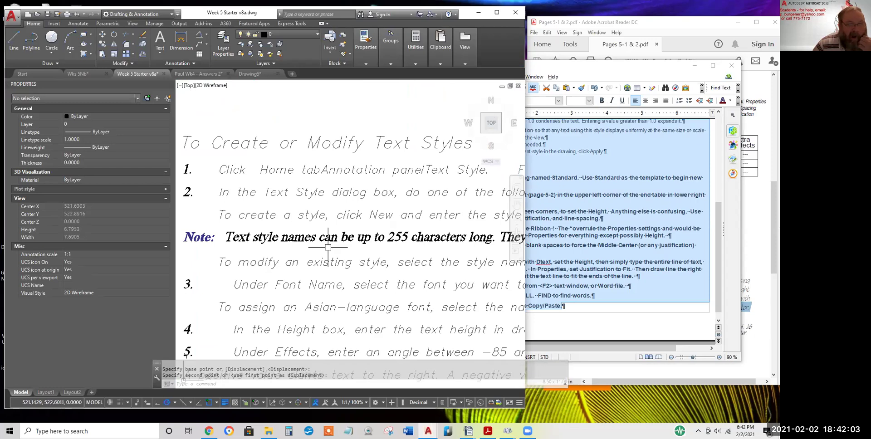
{"action": "scroll", "coordinate": [333, 239], "scroll_direction": "down", "scroll_amount": 4}
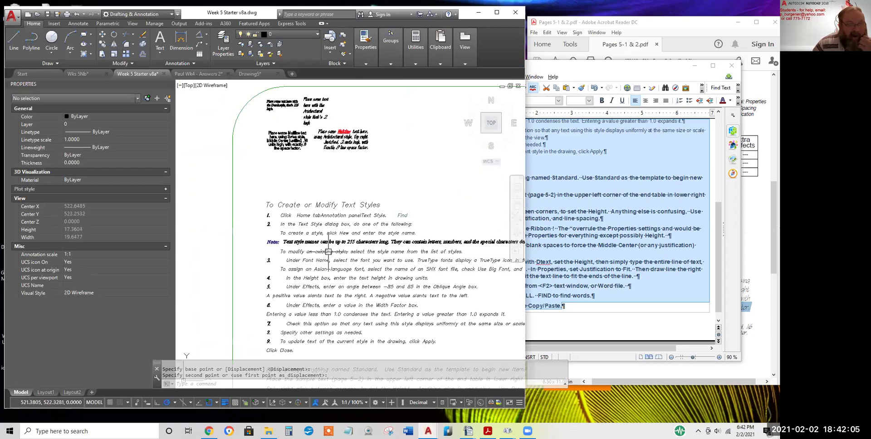
{"action": "scroll", "coordinate": [344, 220], "scroll_direction": "down", "scroll_amount": 2}
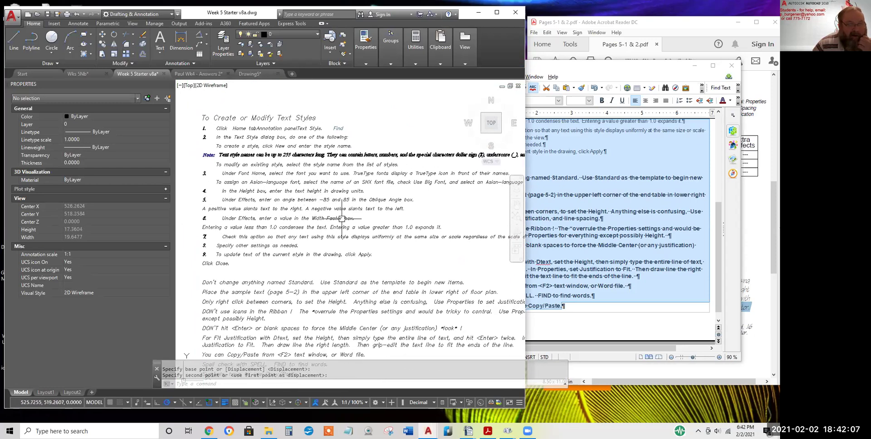
{"action": "scroll", "coordinate": [344, 220], "scroll_direction": "up", "scroll_amount": 1}
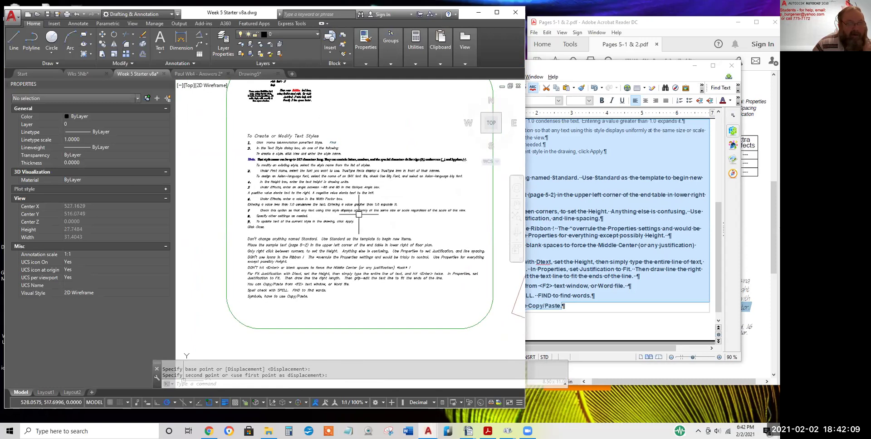
{"action": "scroll", "coordinate": [357, 211], "scroll_direction": "down", "scroll_amount": 1}
Match the formatting of "select the font you want to" in item 3 onto the text from item 1 through the Note paragraph
{"action": "left_click", "coordinate": [357, 211]}
{"action": "left_click", "coordinate": [356, 211]}
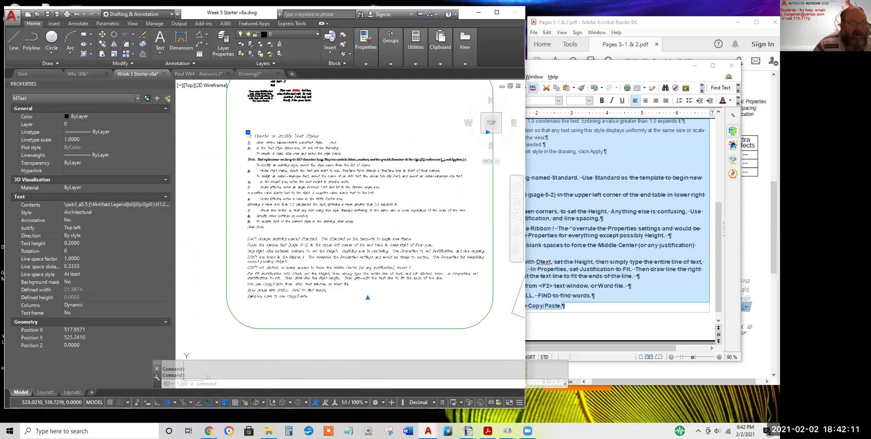
{"action": "double_click", "coordinate": [357, 211]}
{"action": "left_click_drag", "start_coordinate": [436, 216], "coordinate": [328, 215]}
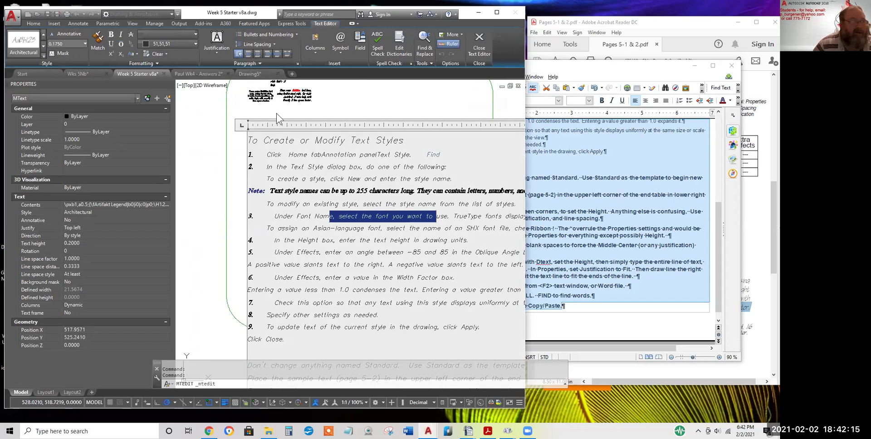
{"action": "left_click", "coordinate": [98, 43]}
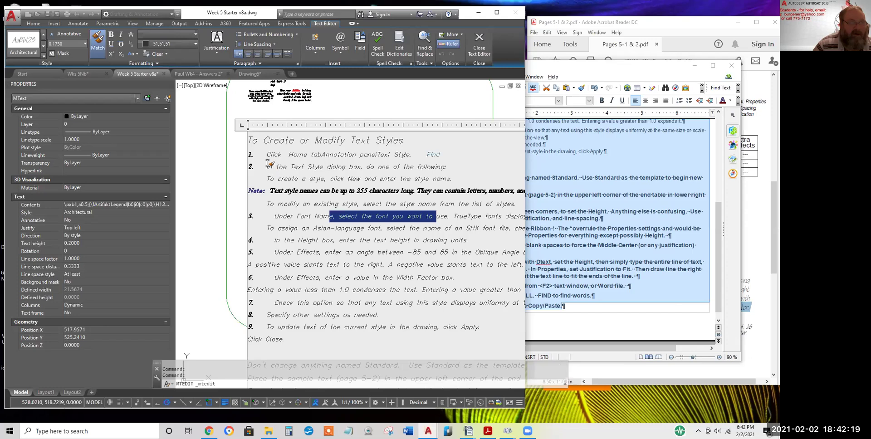
{"action": "left_click_drag", "start_coordinate": [274, 163], "coordinate": [283, 204]}
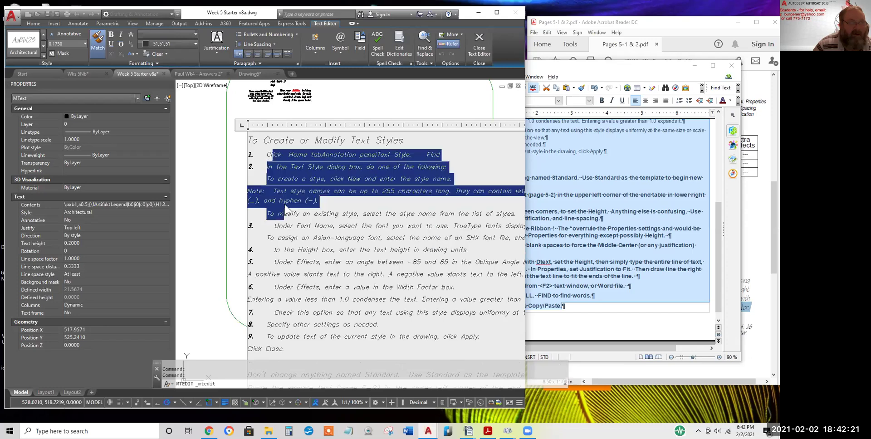
{"action": "left_click", "coordinate": [331, 219]}
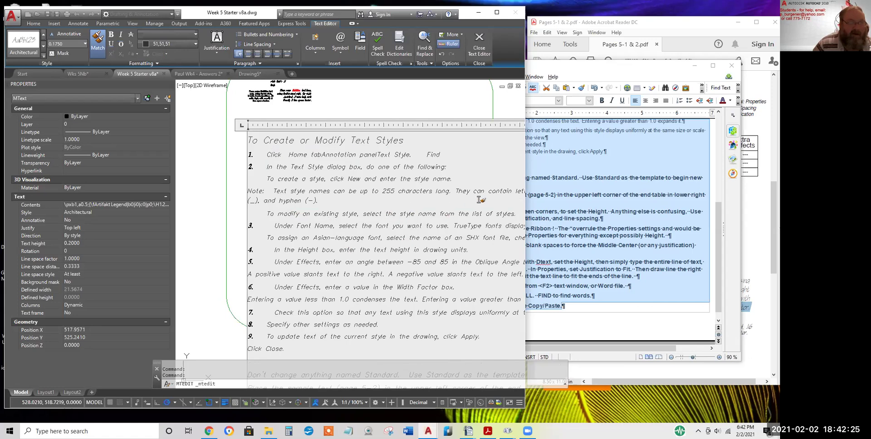
{"action": "left_click", "coordinate": [410, 105]}
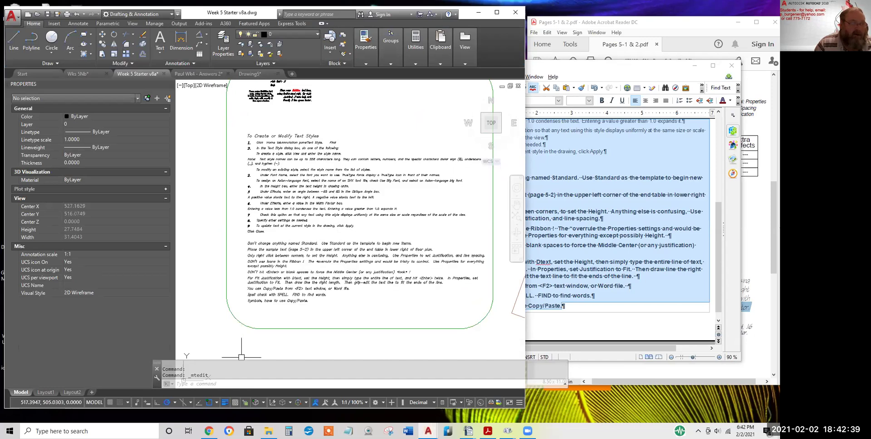
Expand the command history to review its _mtext, _mtedit and STRETCH entries, highlight the listed lines, and shrink it again
{"action": "left_click_drag", "start_coordinate": [241, 361], "coordinate": [243, 138]}
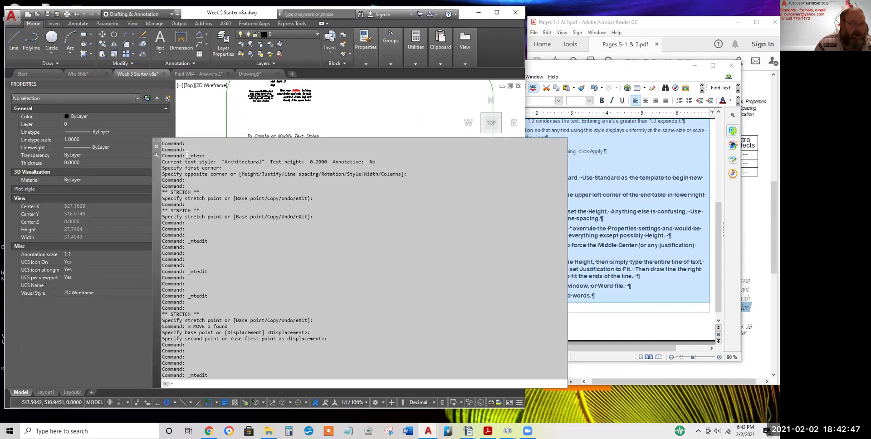
{"action": "left_click_drag", "start_coordinate": [186, 156], "coordinate": [214, 155]}
{"action": "left_click_drag", "start_coordinate": [188, 241], "coordinate": [213, 242]}
{"action": "left_click_drag", "start_coordinate": [170, 210], "coordinate": [191, 212]}
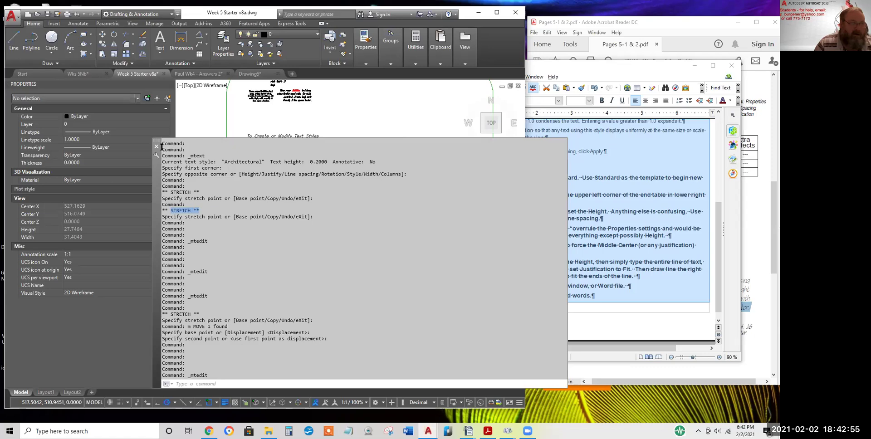
{"action": "left_click_drag", "start_coordinate": [162, 144], "coordinate": [258, 386]}
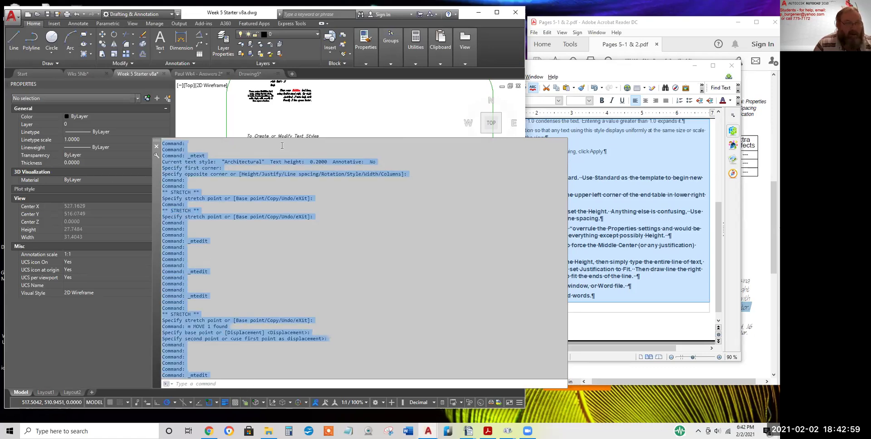
{"action": "mouse_move", "coordinate": [285, 138]}
{"action": "left_mouse_down"}
{"action": "mouse_move", "coordinate": [287, 300]}
{"action": "mouse_move", "coordinate": [290, 200]}
{"action": "mouse_move", "coordinate": [290, 288]}
{"action": "mouse_move", "coordinate": [281, 341]}
{"action": "mouse_move", "coordinate": [254, 350]}
{"action": "left_mouse_up"}
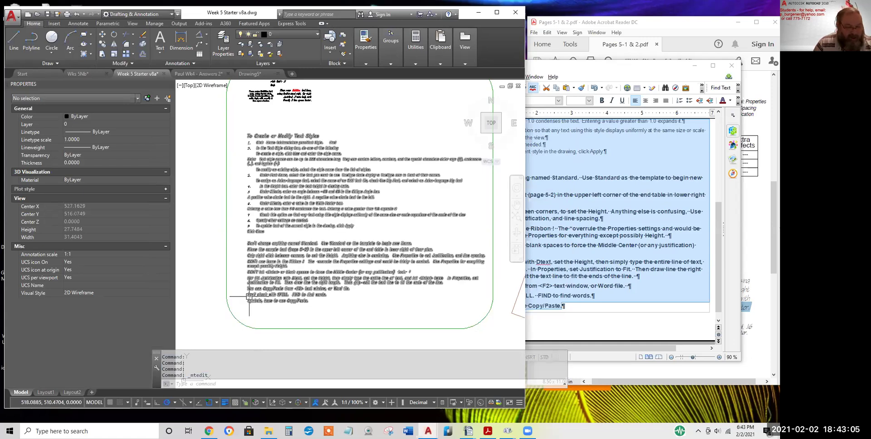
Open the command history and copy all of its displayed entries, from the first Command prompt to the last _mtedit
{"action": "key", "text": "F2"}
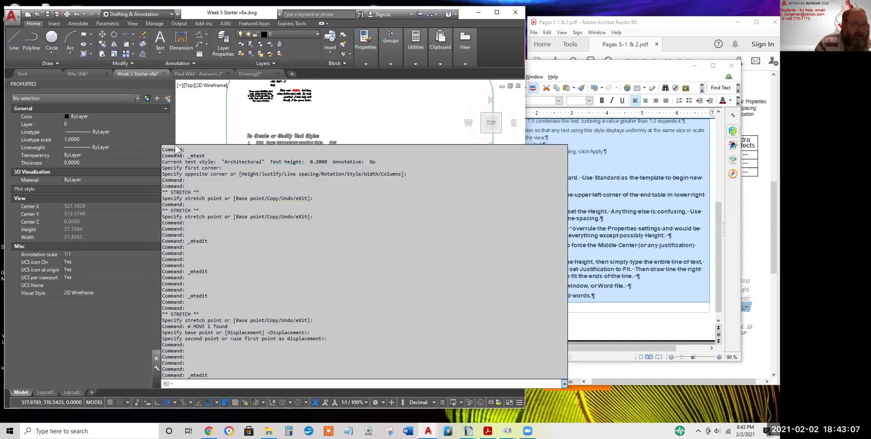
{"action": "left_click_drag", "start_coordinate": [163, 149], "coordinate": [273, 391]}
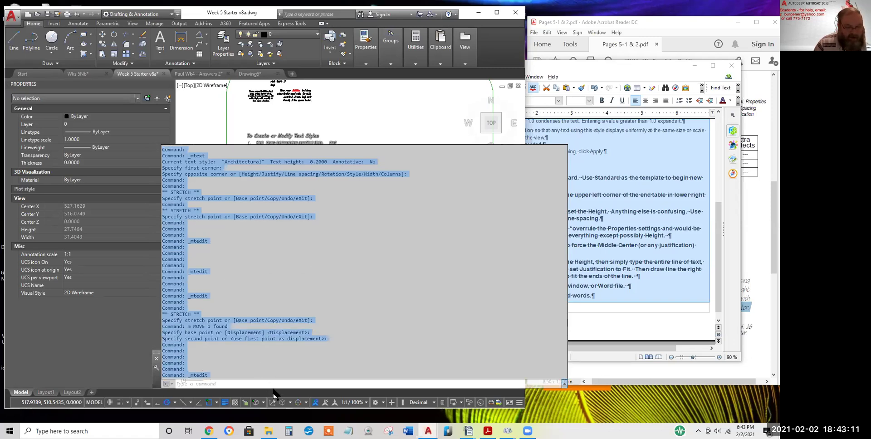
{"action": "left_click", "coordinate": [346, 115]}
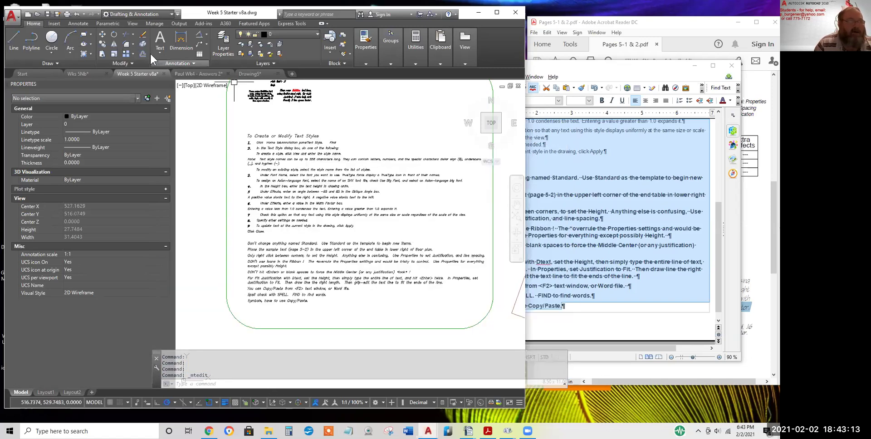
Create a multiline text box to the left of the end table and paste the copied command history into it
{"action": "left_click", "coordinate": [159, 40]}
{"action": "scroll", "coordinate": [272, 179], "scroll_direction": "down", "scroll_amount": 2}
{"action": "scroll", "coordinate": [273, 181], "scroll_direction": "down", "scroll_amount": 2}
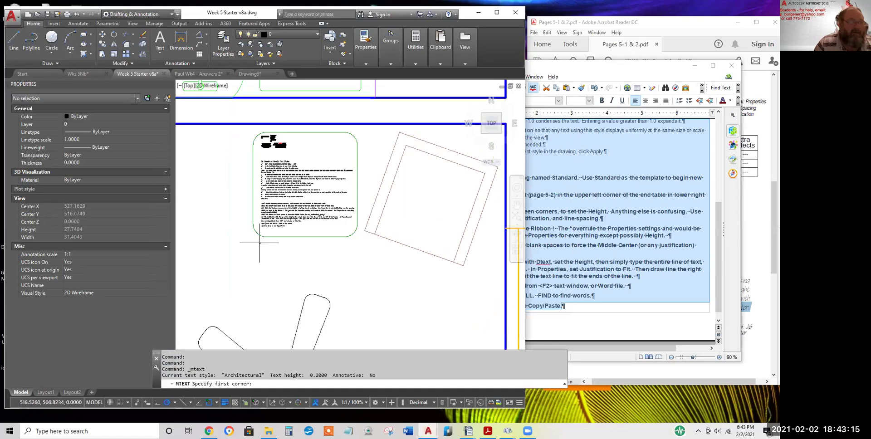
{"action": "left_click", "coordinate": [187, 158]}
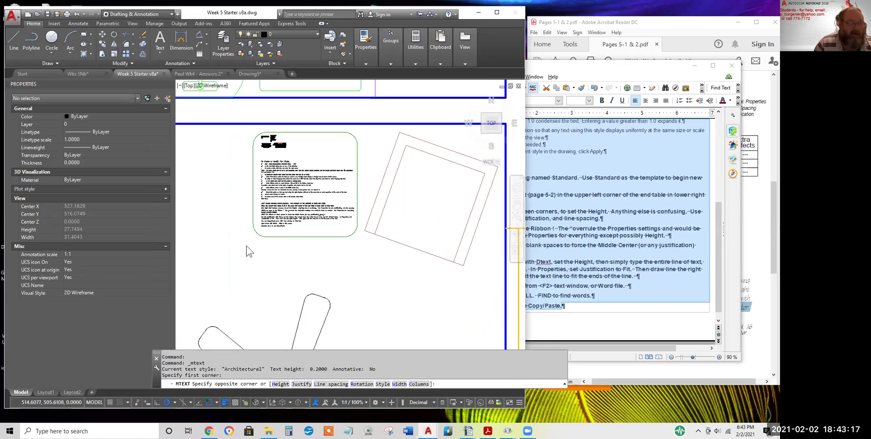
{"action": "left_click", "coordinate": [246, 244]}
{"action": "type", "text": "Command: Command: Command: Command: _mtedit Command: Command: ** STRETCH ** Specify stretch point or [Base point/Copy/Undo/eXit]: Command: m MOVE 1 found Specify base point or [Displacement] <Displacement>: Specify second point or <use first point as displacement>: Command: Command: Command: Command: Command: Command: _mtedit"}
Delete the surplus Command prompts around the _mtedit entries above the STRETCH entry in the pasted command history
{"action": "scroll", "coordinate": [206, 172], "scroll_direction": "up", "scroll_amount": 3}
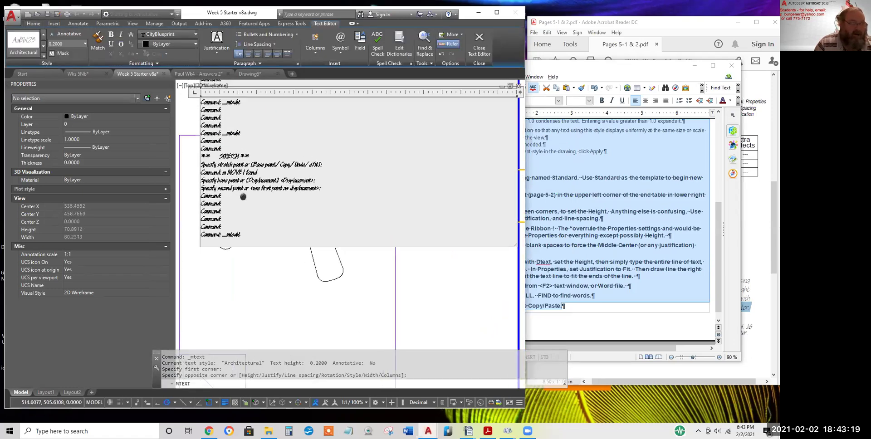
{"action": "middle_click_drag", "start_coordinate": [247, 200], "coordinate": [247, 203]}
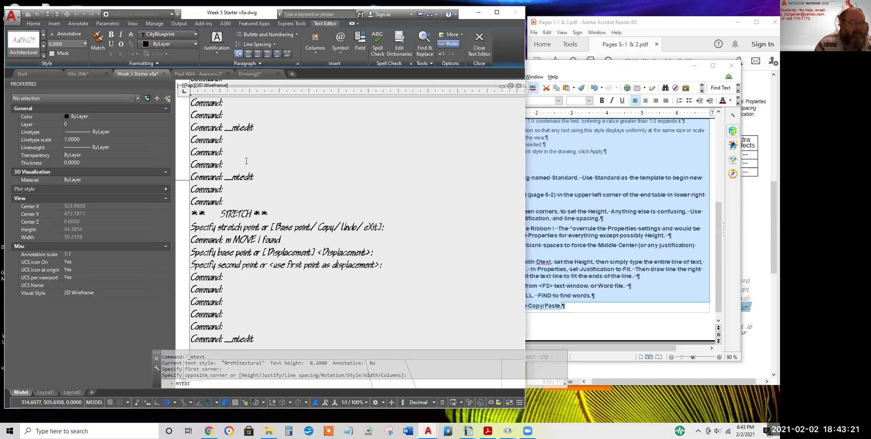
{"action": "left_click_drag", "start_coordinate": [224, 128], "coordinate": [189, 93]}
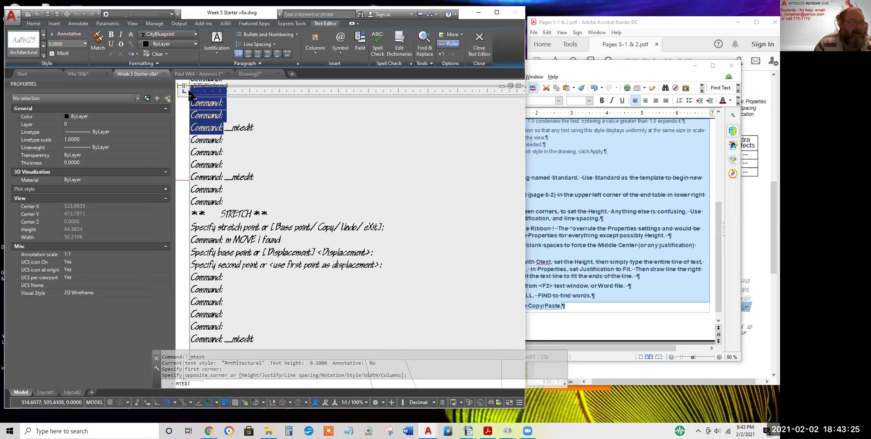
{"action": "key", "text": "Delete"}
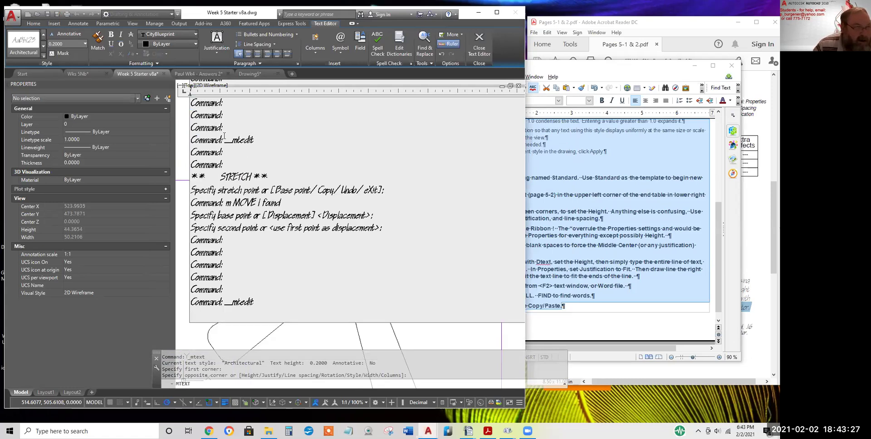
{"action": "left_click_drag", "start_coordinate": [220, 177], "coordinate": [190, 141]}
{"action": "key", "text": "Delete"}
{"action": "key", "text": "Delete"}
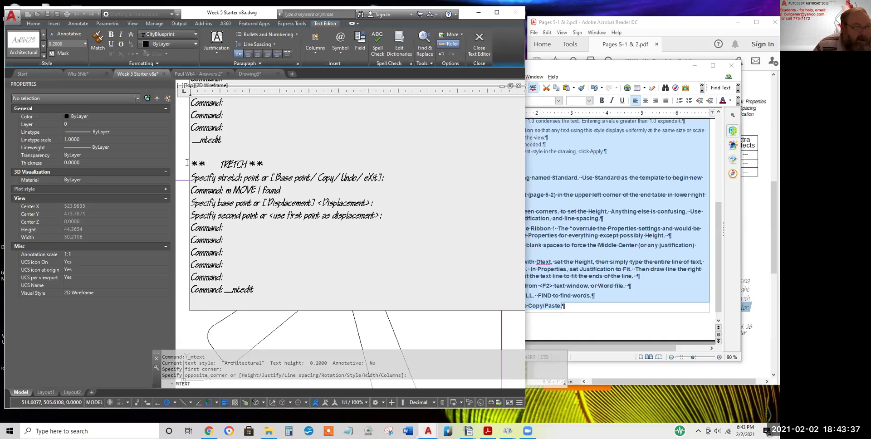
Remove the asterisks after the STRETCH entry and the "Command: m" prefix before MOVE, and finish editing the text
{"action": "left_click_drag", "start_coordinate": [262, 163], "coordinate": [250, 164]}
{"action": "key", "text": "Delete"}
{"action": "left_click_drag", "start_coordinate": [232, 190], "coordinate": [189, 190]}
{"action": "key", "text": "Delete"}
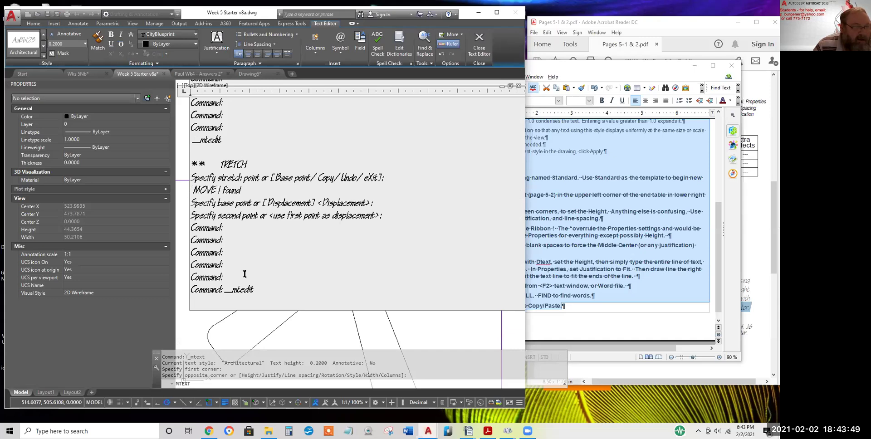
{"action": "scroll", "coordinate": [293, 268], "scroll_direction": "down", "scroll_amount": 2}
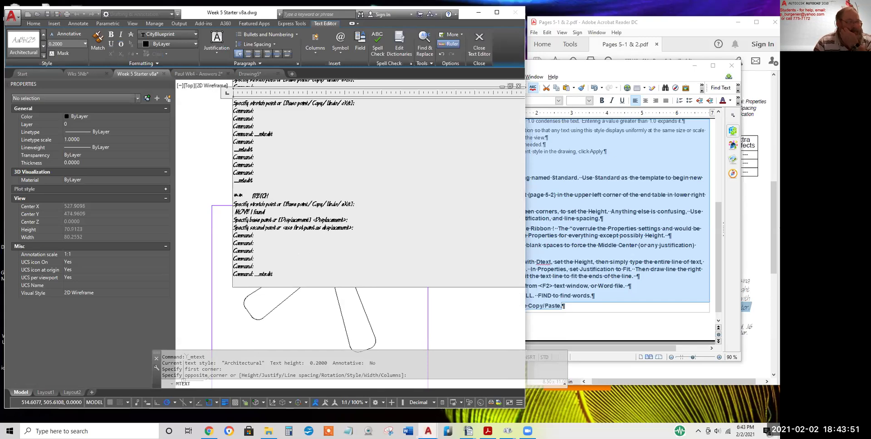
{"action": "left_click", "coordinate": [318, 316]}
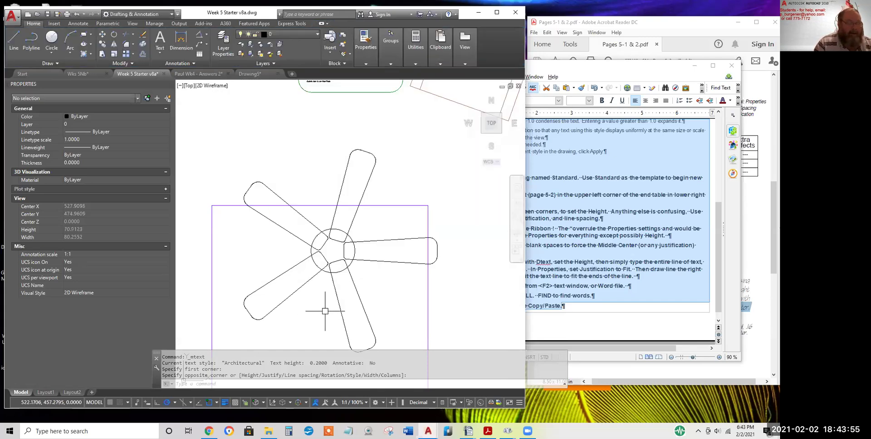
List the properties of the end table's lower edge line and copy the entire command history including that listing
{"action": "scroll", "coordinate": [353, 209], "scroll_direction": "down", "scroll_amount": 2}
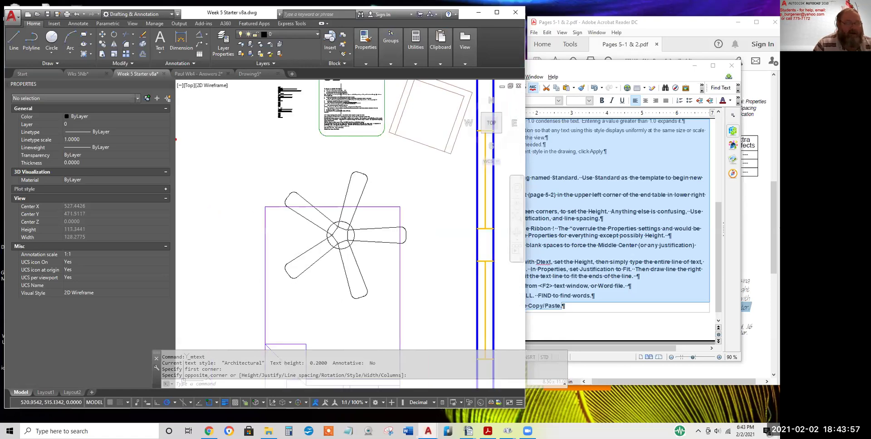
{"action": "type", "text": "li"}
{"action": "key", "text": "Return"}
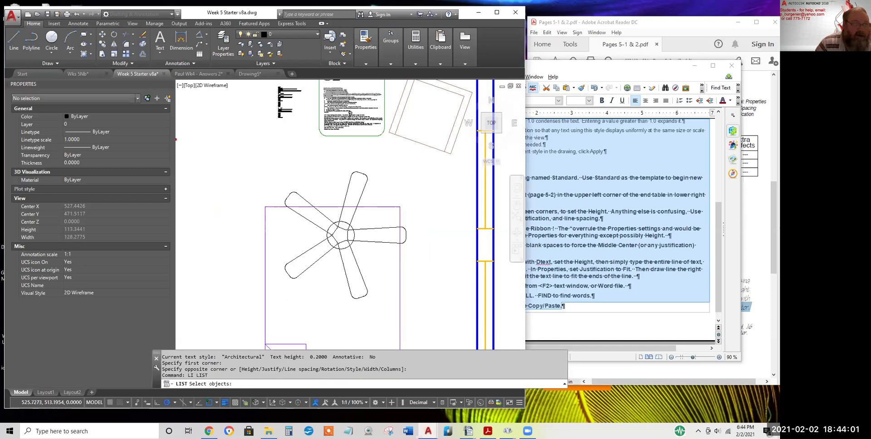
{"action": "left_click", "coordinate": [342, 139]}
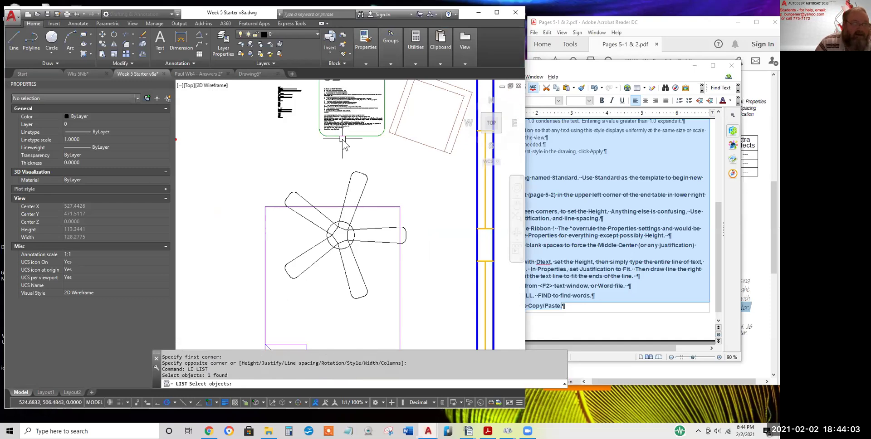
{"action": "key", "text": "Return"}
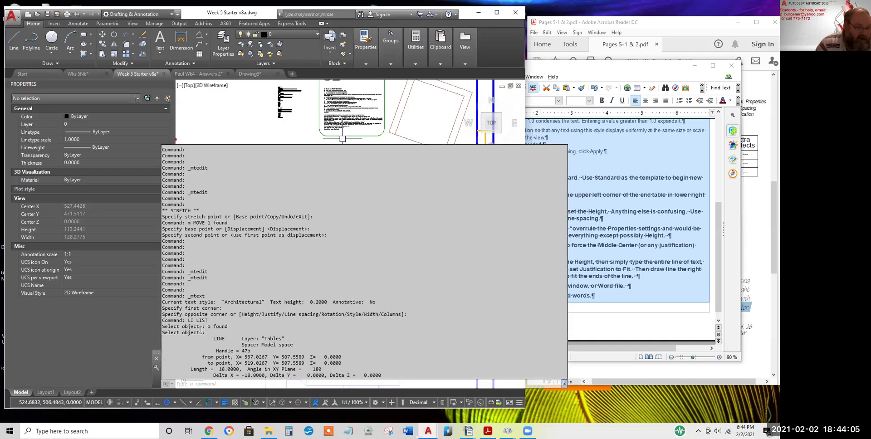
{"action": "key", "text": "ctrl+a"}
{"action": "left_click_drag", "start_coordinate": [214, 326], "coordinate": [443, 384]}
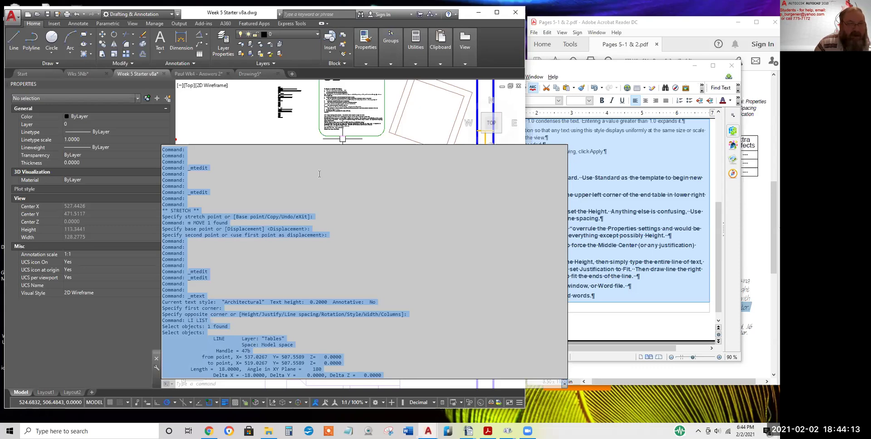
Replace all of the "To Create or Modify Text Styles" multiline text in the end table with the copied command history
{"action": "left_click", "coordinate": [262, 117]}
{"action": "scroll", "coordinate": [336, 190], "scroll_direction": "up", "scroll_amount": 2}
{"action": "middle_click_drag", "start_coordinate": [331, 159], "coordinate": [341, 326]}
{"action": "double_click", "coordinate": [344, 219]}
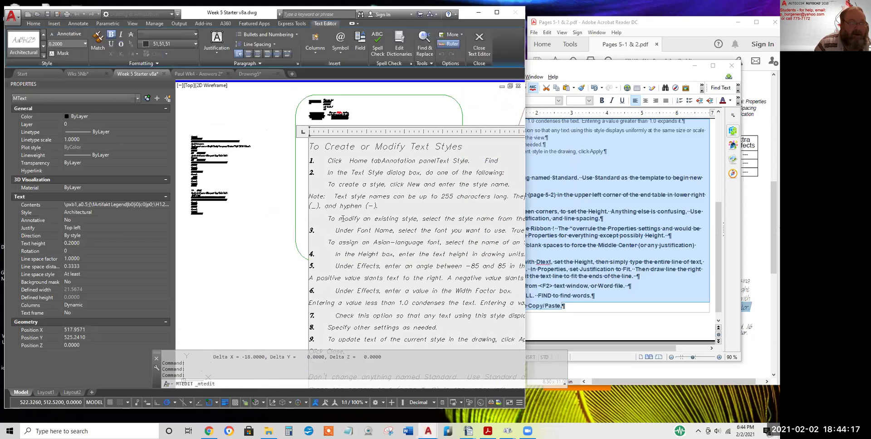
{"action": "left_click_drag", "start_coordinate": [312, 144], "coordinate": [557, 413]}
{"action": "key", "text": "ctrl+v"}
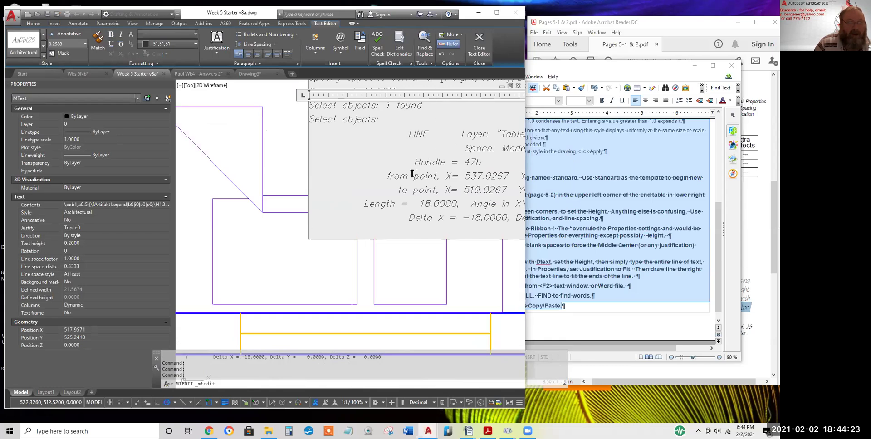
Highlight the line's start point, end point and length in the pasted listing, close the editor and inspect the text in the floor plan
{"action": "left_click_drag", "start_coordinate": [417, 177], "coordinate": [491, 177]}
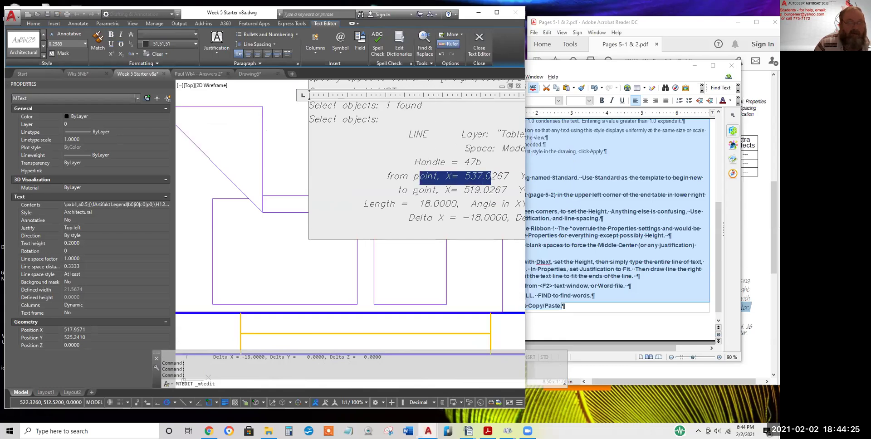
{"action": "left_click_drag", "start_coordinate": [413, 191], "coordinate": [506, 191]}
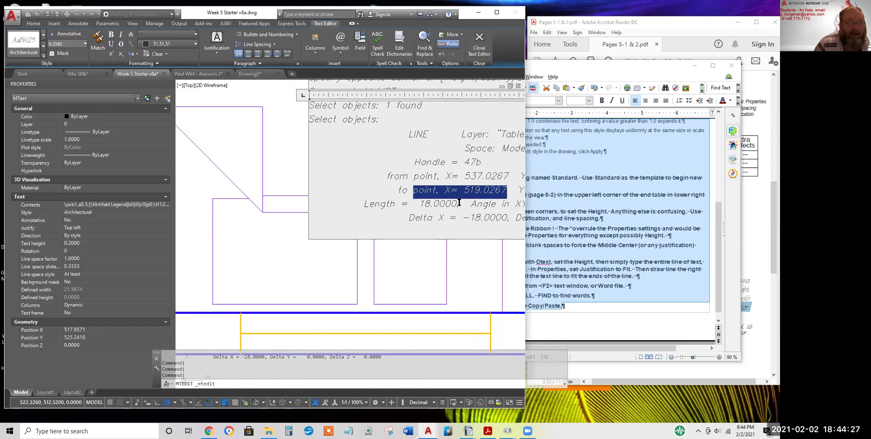
{"action": "left_click_drag", "start_coordinate": [458, 204], "coordinate": [358, 207]}
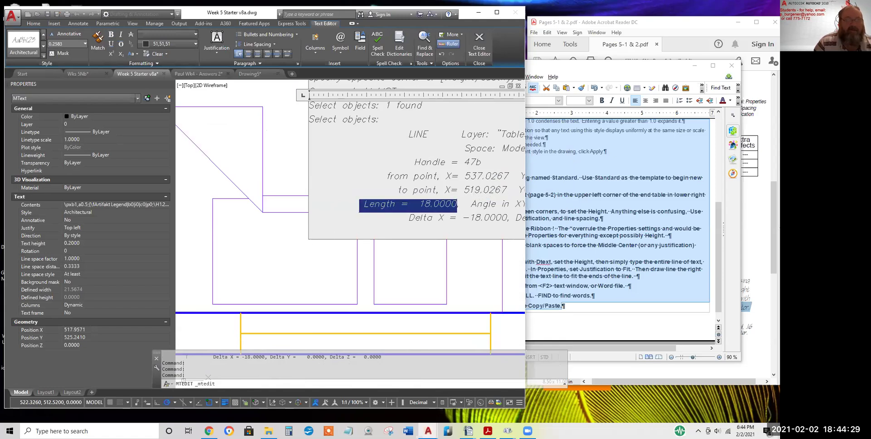
{"action": "left_click", "coordinate": [272, 170]}
{"action": "scroll", "coordinate": [270, 168], "scroll_direction": "down", "scroll_amount": 2}
{"action": "scroll", "coordinate": [271, 168], "scroll_direction": "down", "scroll_amount": 4}
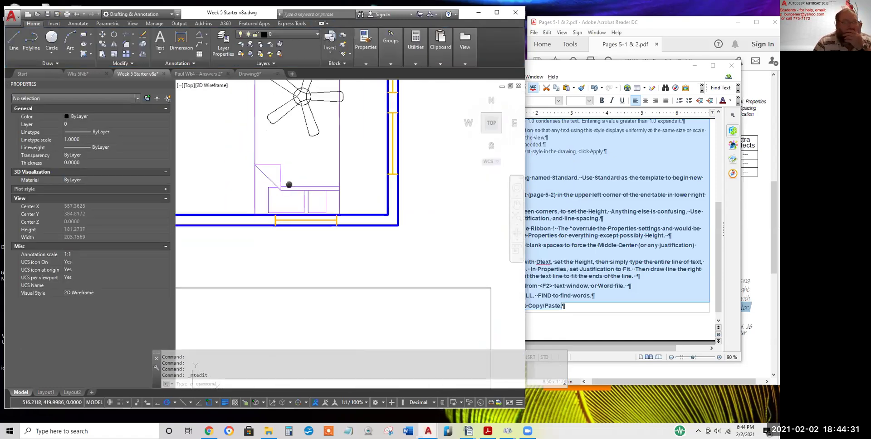
{"action": "middle_click_drag", "start_coordinate": [353, 248], "coordinate": [394, 293]}
{"action": "scroll", "coordinate": [411, 166], "scroll_direction": "up", "scroll_amount": 10}
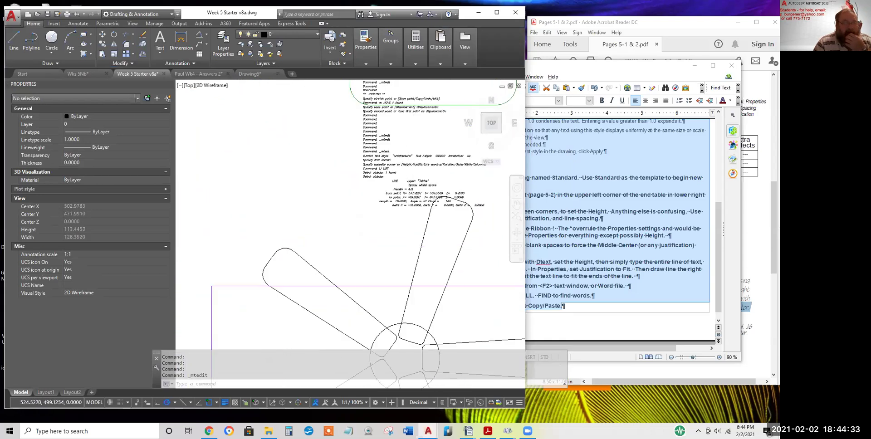
{"action": "scroll", "coordinate": [417, 214], "scroll_direction": "down", "scroll_amount": 5}
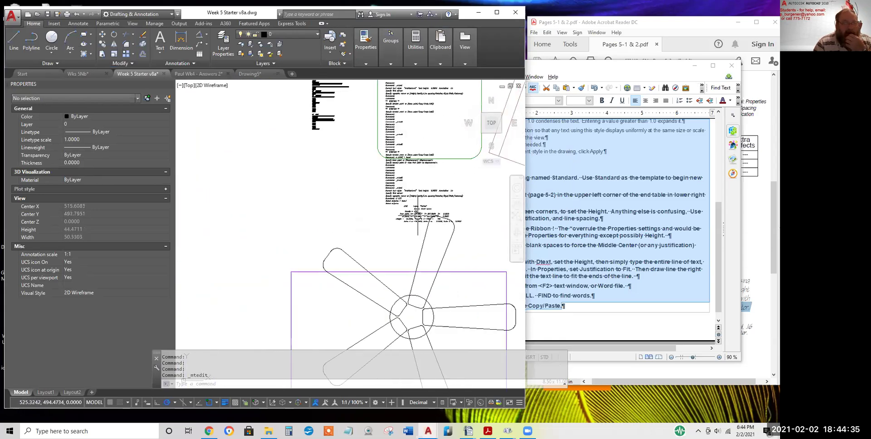
Switch to Text Style Creating.odt in OpenOffice Writer and review its numbered instructions for creating or modifying text styles
{"action": "left_click", "coordinate": [571, 262]}
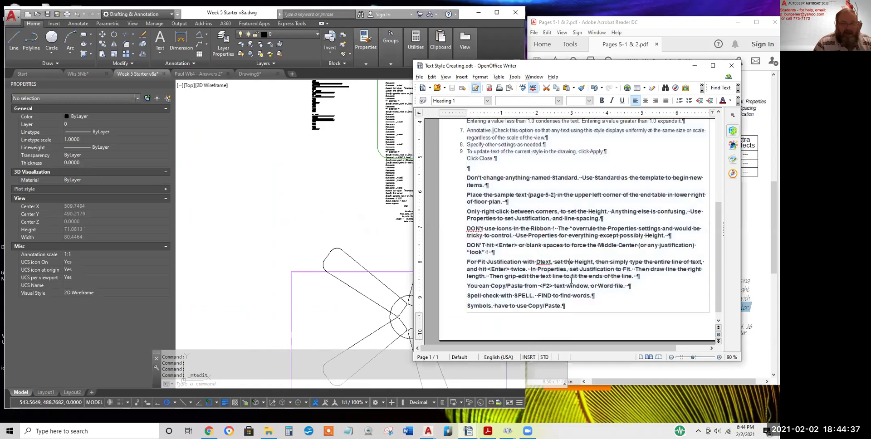
{"action": "scroll", "coordinate": [542, 173], "scroll_direction": "up", "scroll_amount": 5}
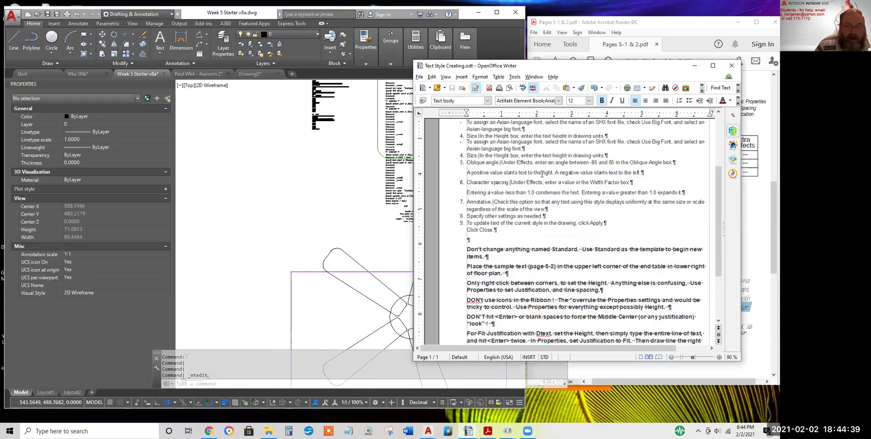
{"action": "scroll", "coordinate": [542, 174], "scroll_direction": "up", "scroll_amount": 2}
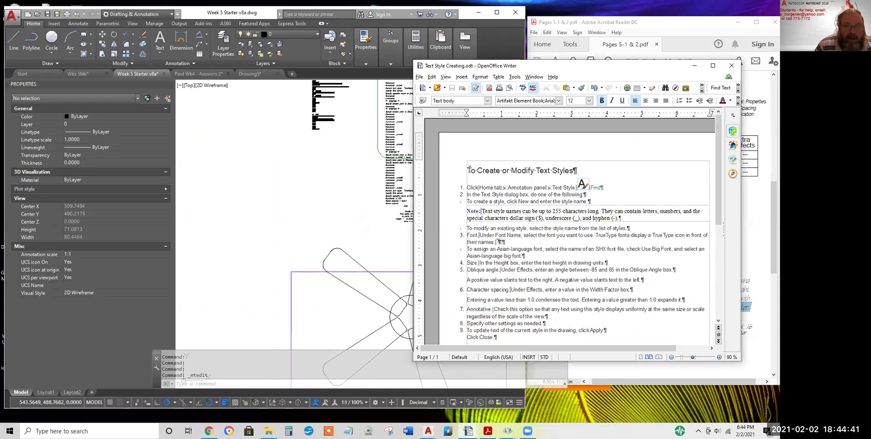
{"action": "left_click_drag", "start_coordinate": [470, 171], "coordinate": [575, 300]}
{"action": "left_click", "coordinate": [500, 152]}
{"action": "scroll", "coordinate": [490, 149], "scroll_direction": "up", "scroll_amount": 5}
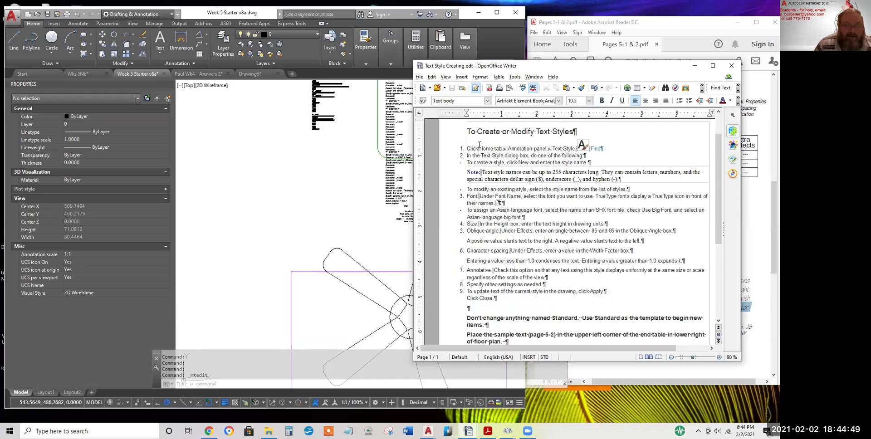
{"action": "scroll", "coordinate": [480, 145], "scroll_direction": "up", "scroll_amount": 1}
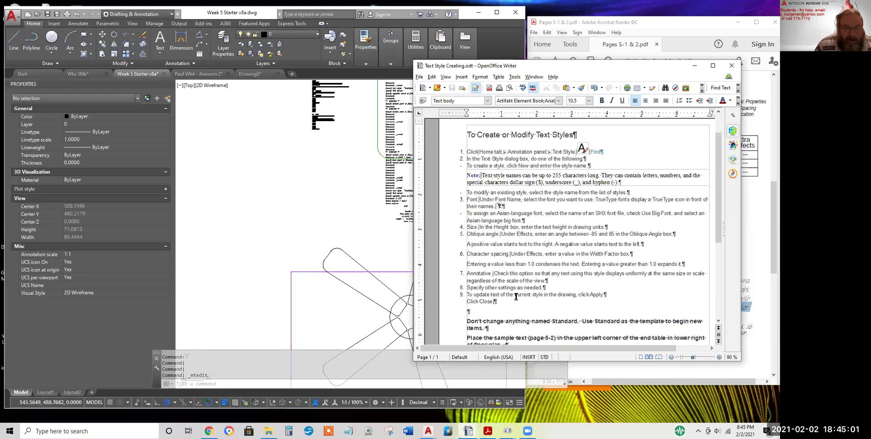
{"action": "scroll", "coordinate": [515, 296], "scroll_direction": "down", "scroll_amount": 5}
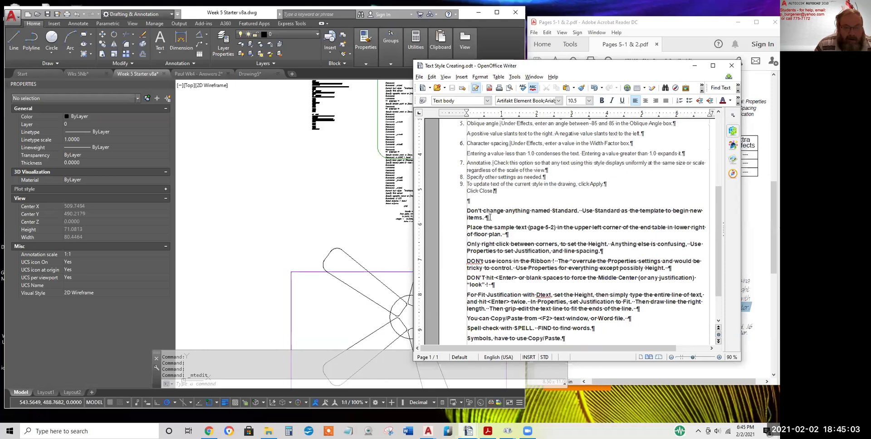
Highlight the notes on not changing Standard and on placing the sample text, and locate the end table's upper left corner in the drawing
{"action": "triple_click", "coordinate": [490, 217]}
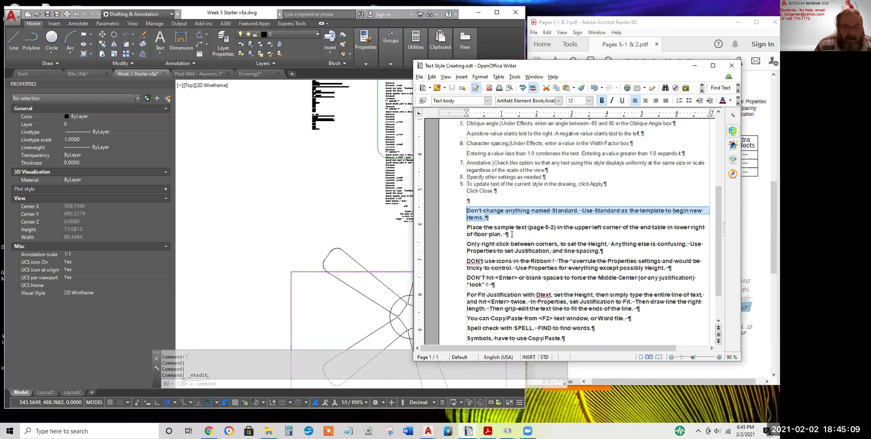
{"action": "left_click_drag", "start_coordinate": [508, 234], "coordinate": [461, 227]}
{"action": "scroll", "coordinate": [339, 282], "scroll_direction": "down", "scroll_amount": 6}
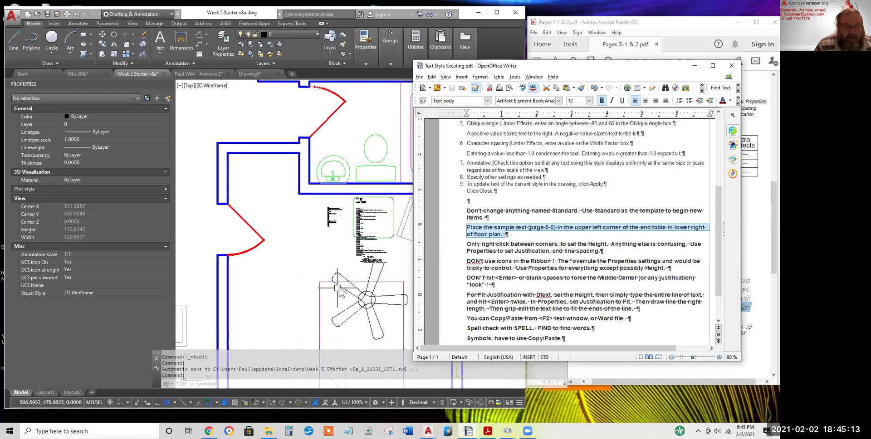
{"action": "scroll", "coordinate": [352, 236], "scroll_direction": "up", "scroll_amount": 8}
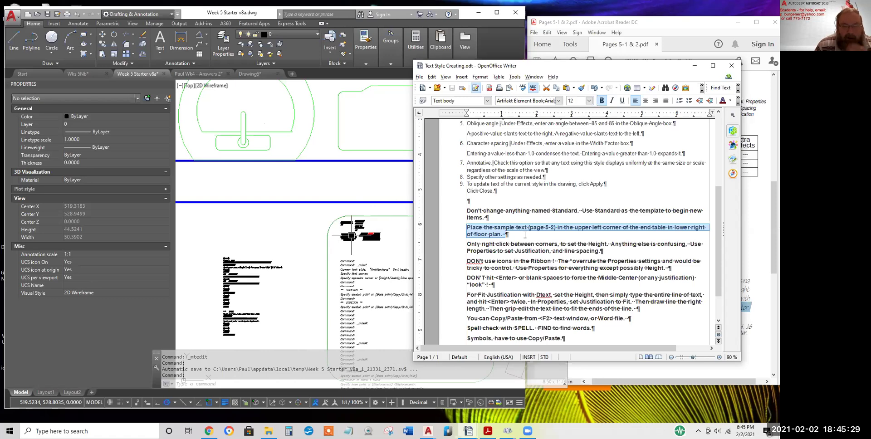
Highlight the note on right-clicking between corners to set the Height and using Properties for Justification and line spacing
{"action": "left_click_drag", "start_coordinate": [612, 251], "coordinate": [466, 245]}
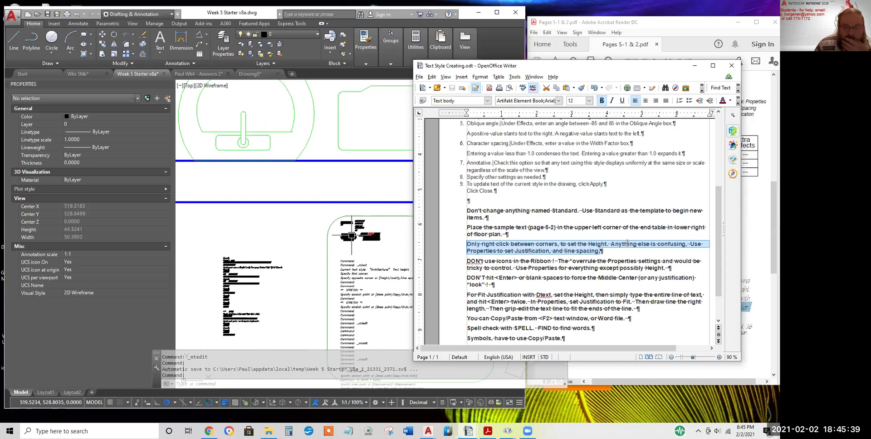
{"action": "left_click", "coordinate": [607, 245]}
{"action": "left_click_drag", "start_coordinate": [608, 245], "coordinate": [690, 245]}
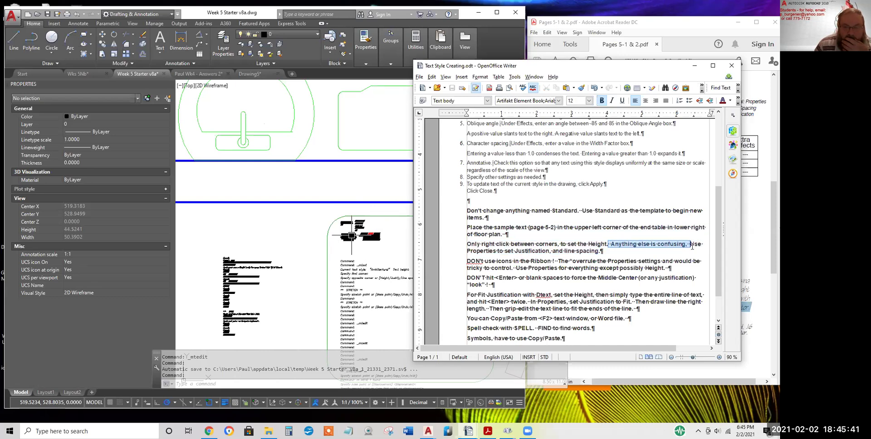
{"action": "left_click_drag", "start_coordinate": [604, 251], "coordinate": [464, 252]}
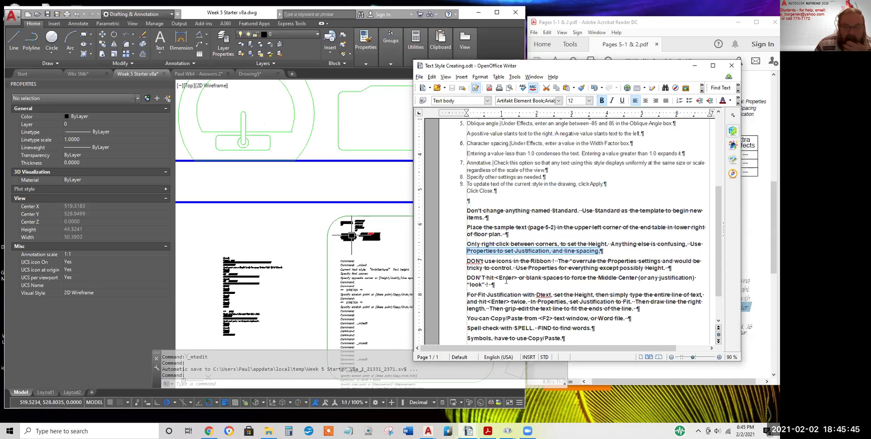
Highlight the note against using the Ribbon icons and its phrase about overruling the Properties settings
{"action": "left_click", "coordinate": [468, 261]}
{"action": "left_click_drag", "start_coordinate": [467, 262], "coordinate": [557, 261]}
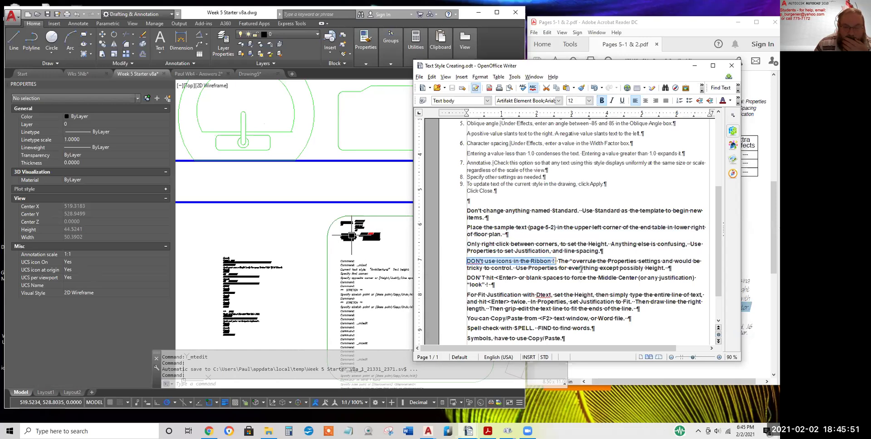
{"action": "left_click_drag", "start_coordinate": [572, 259], "coordinate": [652, 261]}
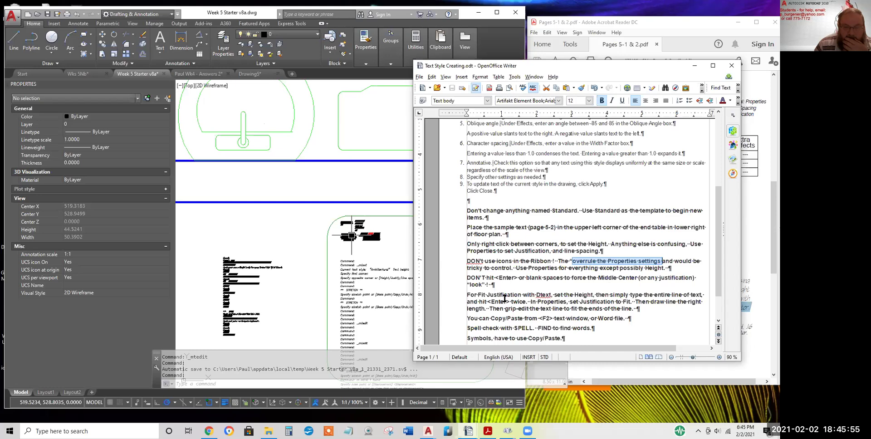
Highlight the notes against forcing Middle Center with Enter or blank spaces and on creating Fit Justification with Dtext
{"action": "scroll", "coordinate": [505, 295], "scroll_direction": "down", "scroll_amount": 2}
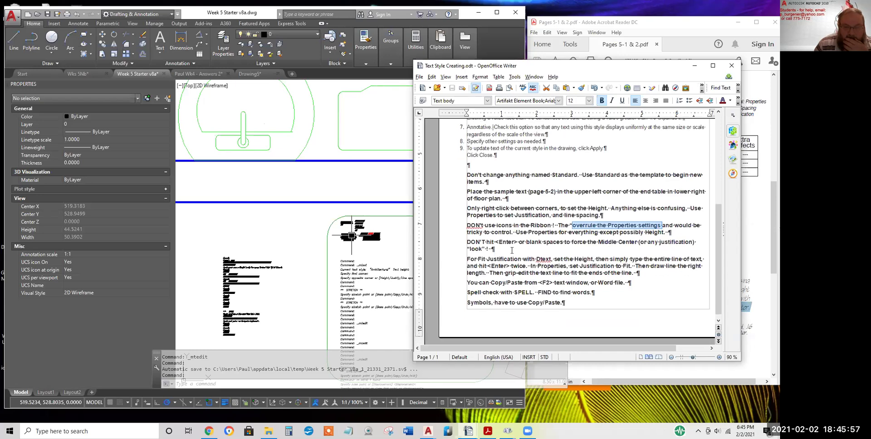
{"action": "left_click_drag", "start_coordinate": [499, 250], "coordinate": [462, 243]}
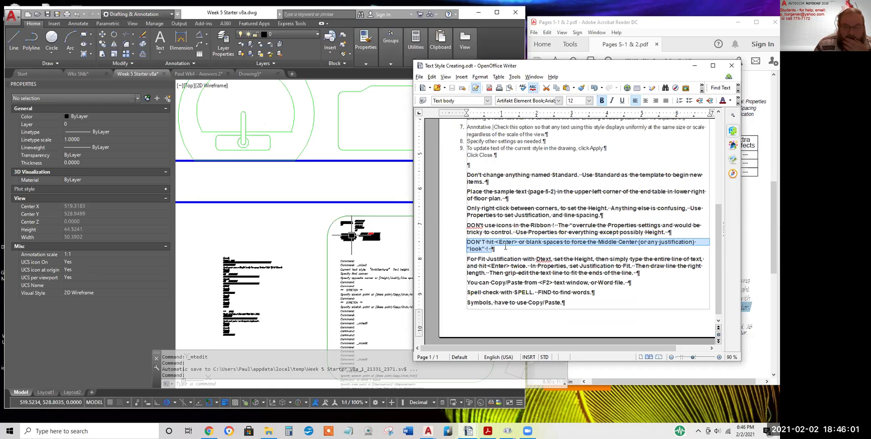
{"action": "left_click_drag", "start_coordinate": [537, 242], "coordinate": [606, 259]}
{"action": "left_click", "coordinate": [560, 242]}
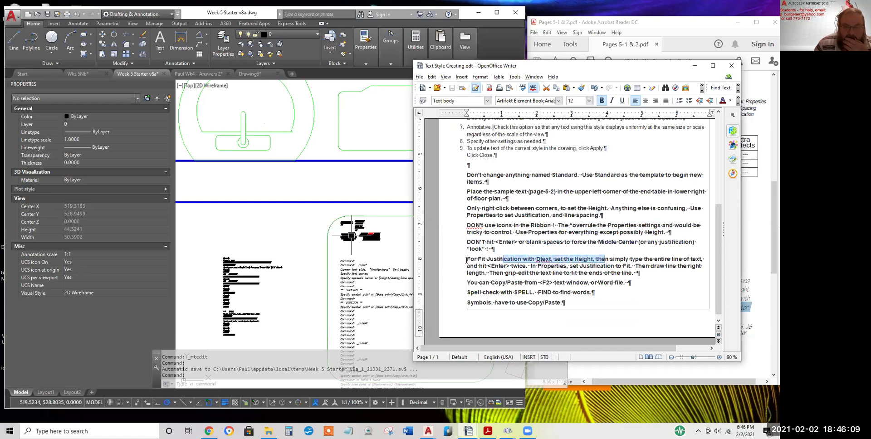
{"action": "left_click_drag", "start_coordinate": [469, 258], "coordinate": [657, 274]}
{"action": "left_click_drag", "start_coordinate": [476, 259], "coordinate": [517, 259]}
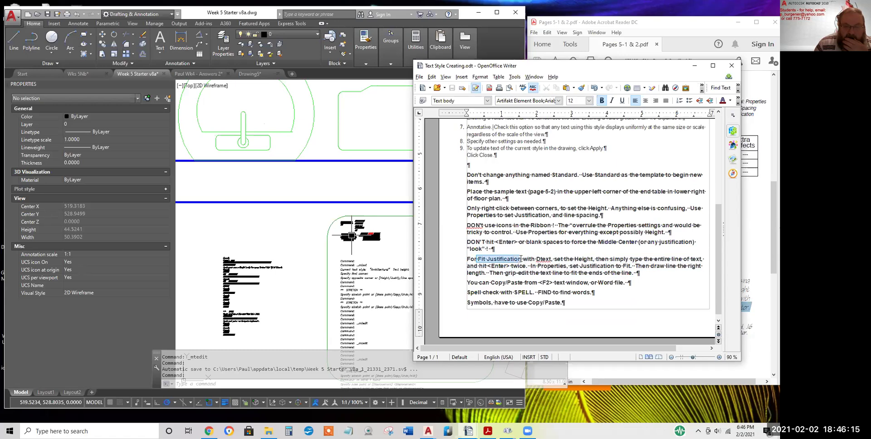
Highlight the notes on copying from the F2 text window or Word, using SPELL and FIND, and pasting symbols
{"action": "left_click_drag", "start_coordinate": [631, 283], "coordinate": [463, 283]}
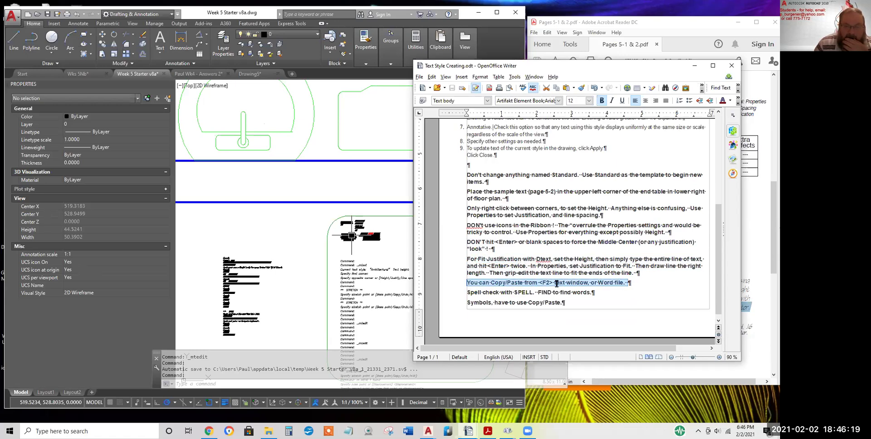
{"action": "left_click_drag", "start_coordinate": [554, 283], "coordinate": [478, 294]}
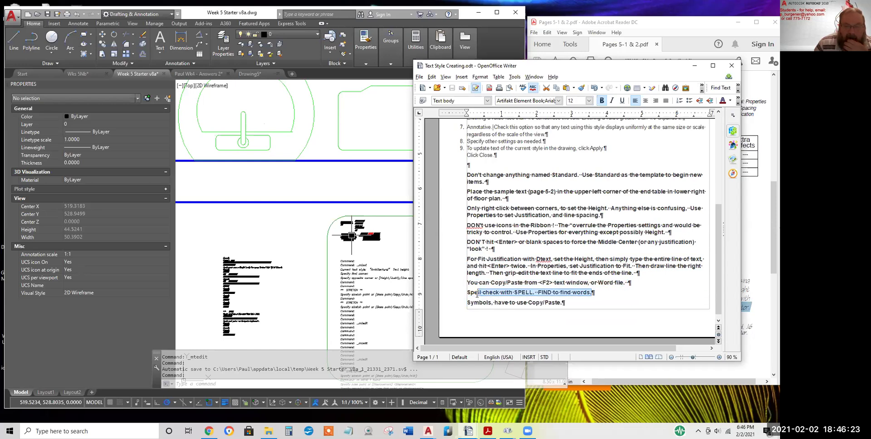
{"action": "left_click_drag", "start_coordinate": [577, 303], "coordinate": [457, 302]}
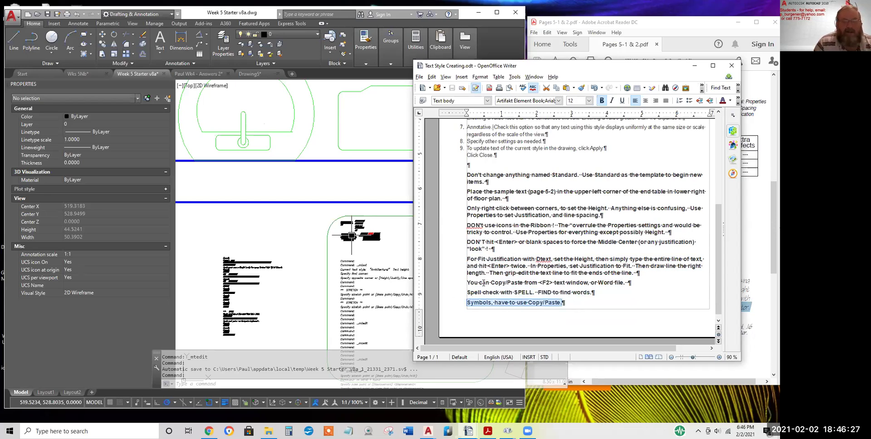
{"action": "left_click", "coordinate": [509, 257]}
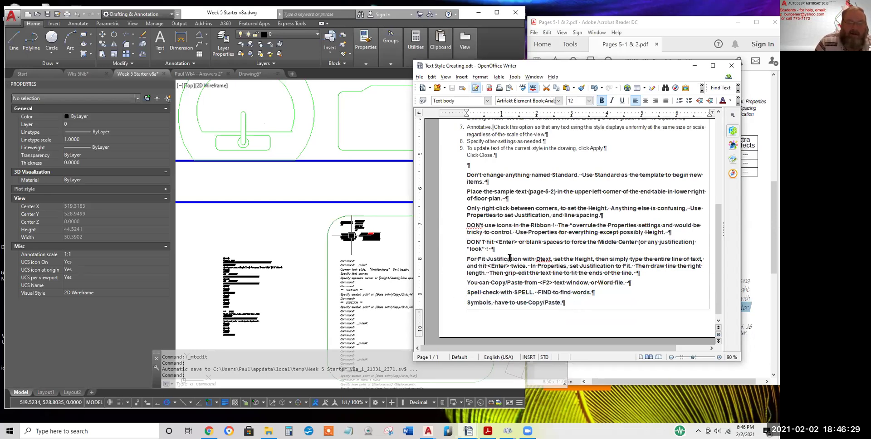
Switch to Pages 5-1 & 2.pdf in Acrobat Reader and copy the OPTIONAL single line text sentence on page 5-2
{"action": "left_click", "coordinate": [406, 269]}
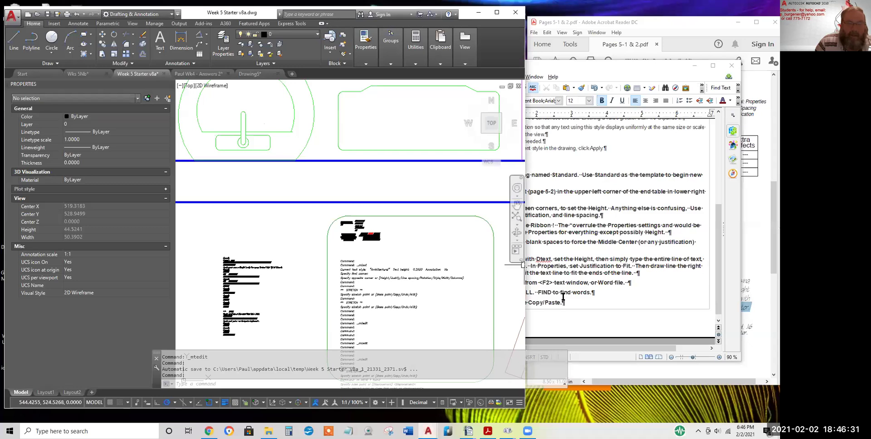
{"action": "left_click", "coordinate": [606, 295]}
{"action": "left_click_drag", "start_coordinate": [743, 281], "coordinate": [745, 280]}
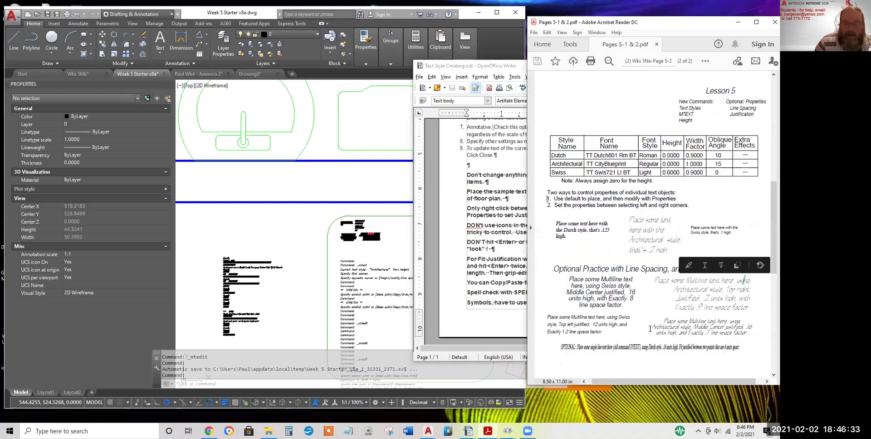
{"action": "left_click_drag", "start_coordinate": [563, 349], "coordinate": [739, 348]}
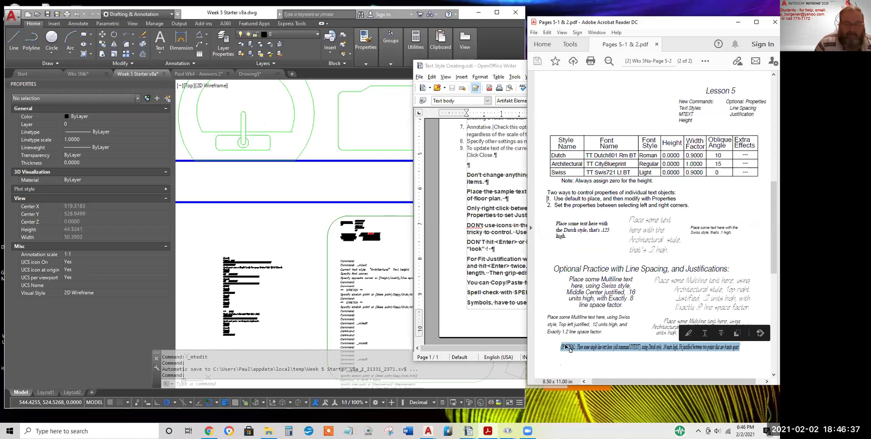
{"action": "right_click", "coordinate": [590, 349]}
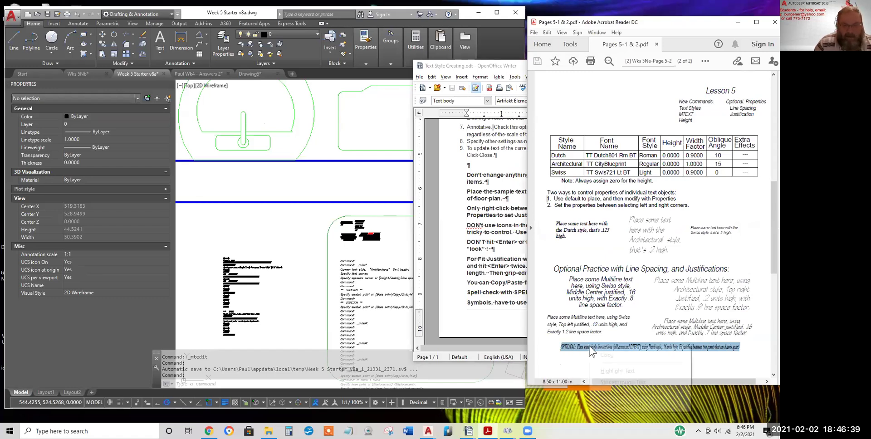
{"action": "left_click", "coordinate": [607, 355]}
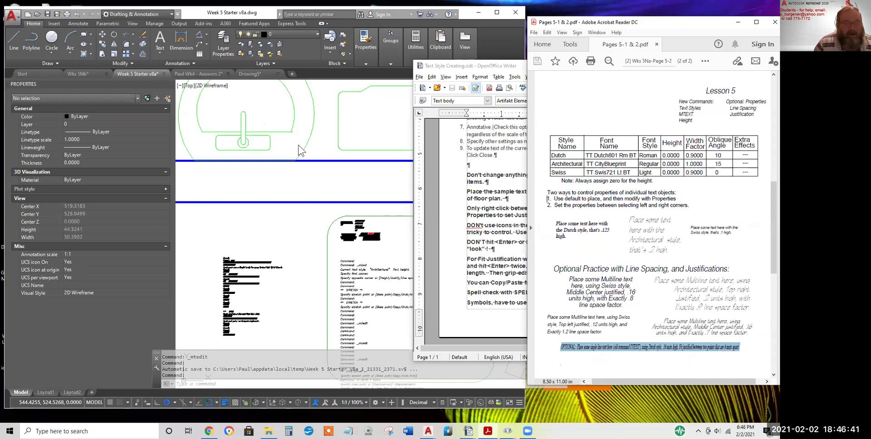
Switch to AutoCAD and create multiline text in the bathroom above the end table, pasting the copied OPTIONAL sentence into it
{"action": "left_click", "coordinate": [255, 179]}
{"action": "scroll", "coordinate": [288, 204], "scroll_direction": "down", "scroll_amount": 2}
{"action": "scroll", "coordinate": [281, 197], "scroll_direction": "down", "scroll_amount": 3}
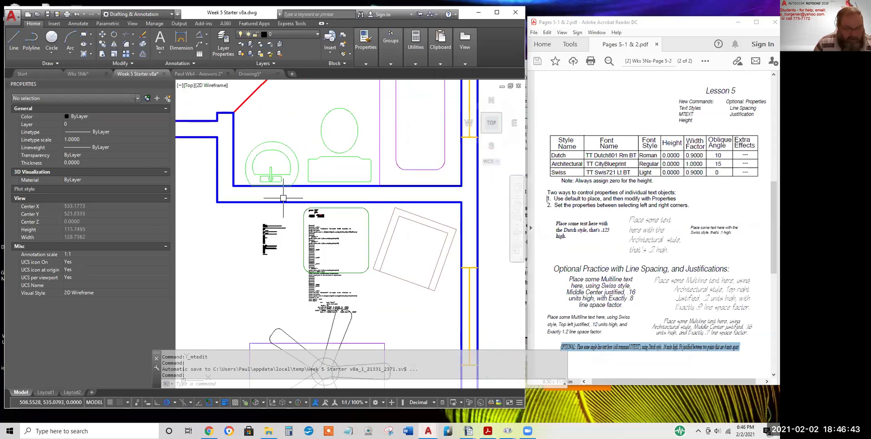
{"action": "type", "text": "mt"}
{"action": "key", "text": "Return"}
{"action": "left_click", "coordinate": [251, 124]}
{"action": "left_click", "coordinate": [355, 219]}
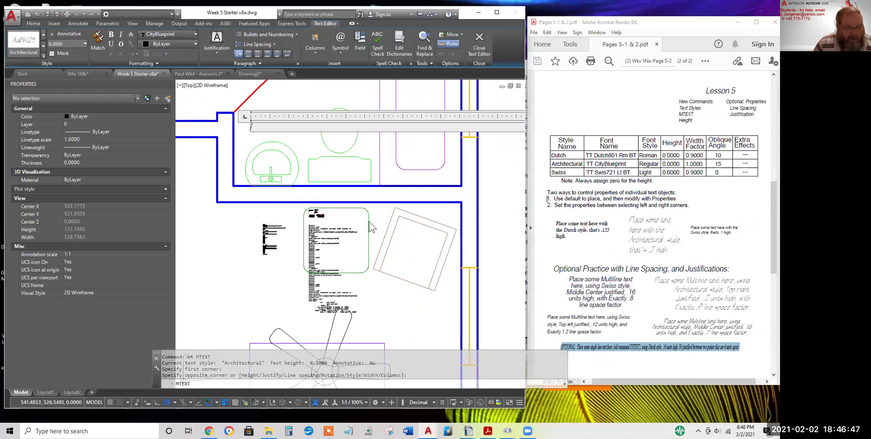
{"action": "key", "text": "ctrl+v"}
{"action": "left_click", "coordinate": [410, 169]}
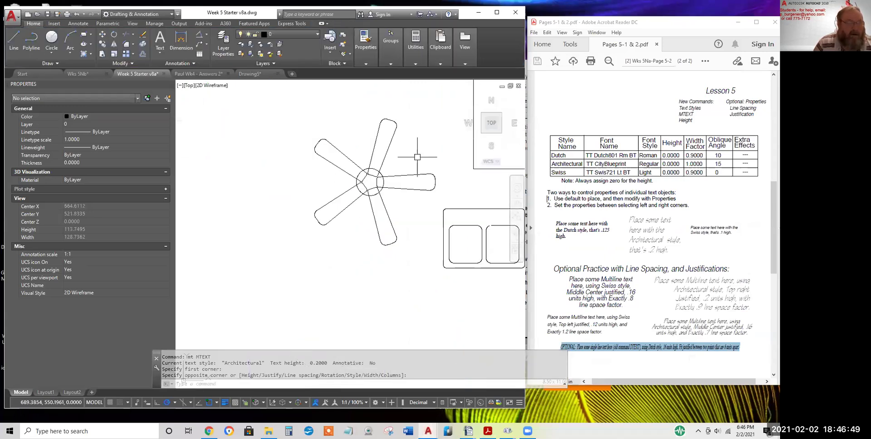
Find the pasted OPTIONAL text in the bathroom and narrow its defined width to about 7.41 units
{"action": "scroll", "coordinate": [410, 170], "scroll_direction": "down", "scroll_amount": 8}
{"action": "scroll", "coordinate": [367, 174], "scroll_direction": "up", "scroll_amount": 10}
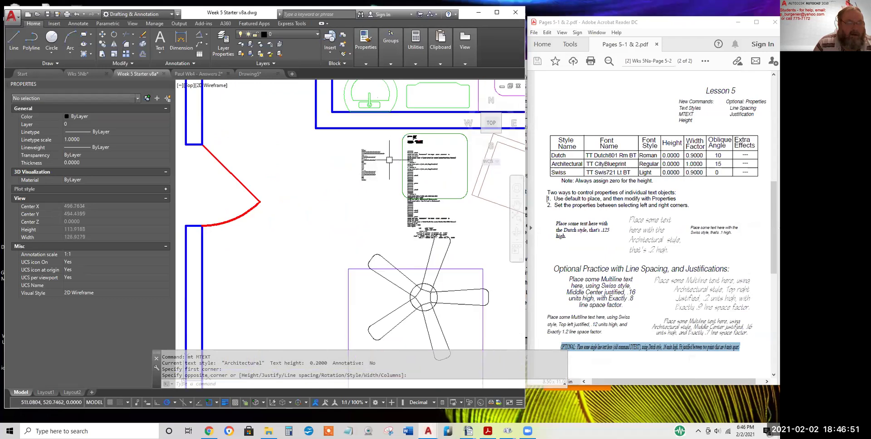
{"action": "scroll", "coordinate": [410, 137], "scroll_direction": "up", "scroll_amount": 3}
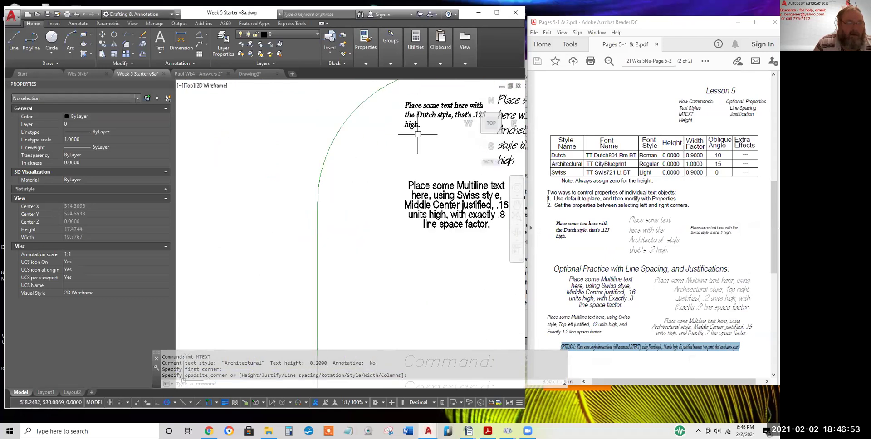
{"action": "scroll", "coordinate": [413, 135], "scroll_direction": "down", "scroll_amount": 3}
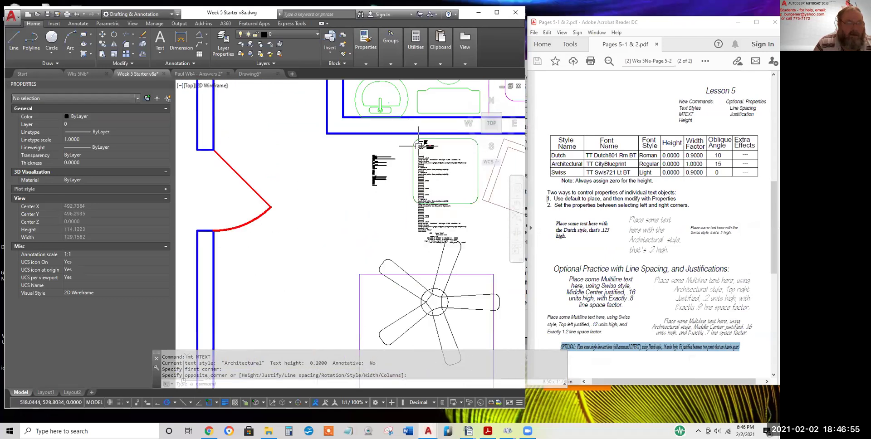
{"action": "scroll", "coordinate": [419, 146], "scroll_direction": "down", "scroll_amount": 3}
{"action": "scroll", "coordinate": [394, 147], "scroll_direction": "up", "scroll_amount": 6}
{"action": "middle_click_drag", "start_coordinate": [394, 146], "coordinate": [394, 225]}
{"action": "left_click", "coordinate": [425, 158]}
{"action": "mouse_move", "coordinate": [472, 163]}
{"action": "middle_mouse_down"}
{"action": "mouse_move", "coordinate": [356, 200]}
{"action": "mouse_move", "coordinate": [355, 210]}
{"action": "middle_mouse_up"}
{"action": "scroll", "coordinate": [461, 192], "scroll_direction": "down", "scroll_amount": 5}
{"action": "left_click", "coordinate": [488, 191]}
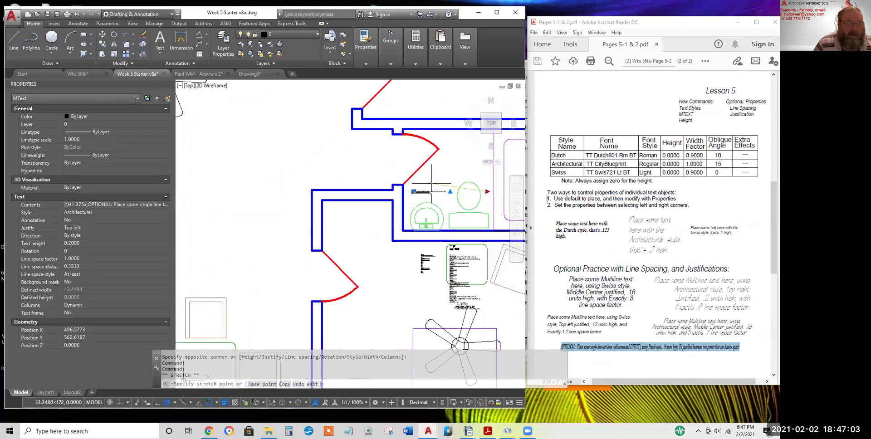
{"action": "left_click", "coordinate": [427, 185]}
{"action": "scroll", "coordinate": [413, 192], "scroll_direction": "up", "scroll_amount": 4}
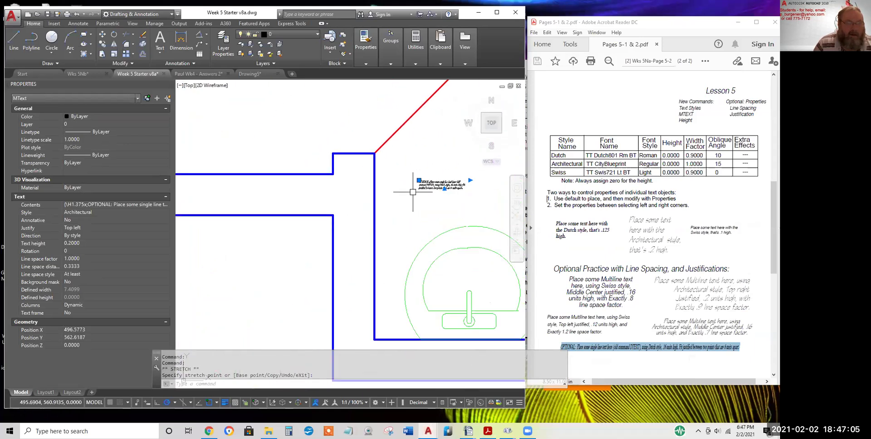
Set the pasted OPTIONAL text's height to 12
{"action": "left_click", "coordinate": [91, 243]}
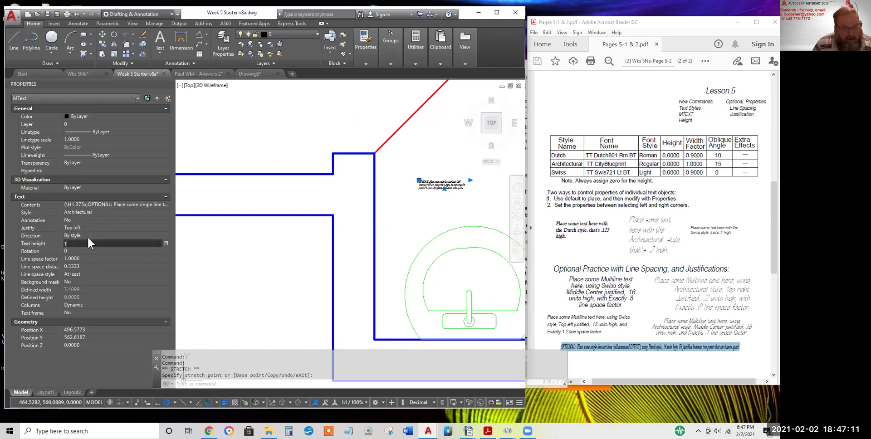
{"action": "key", "text": "Return"}
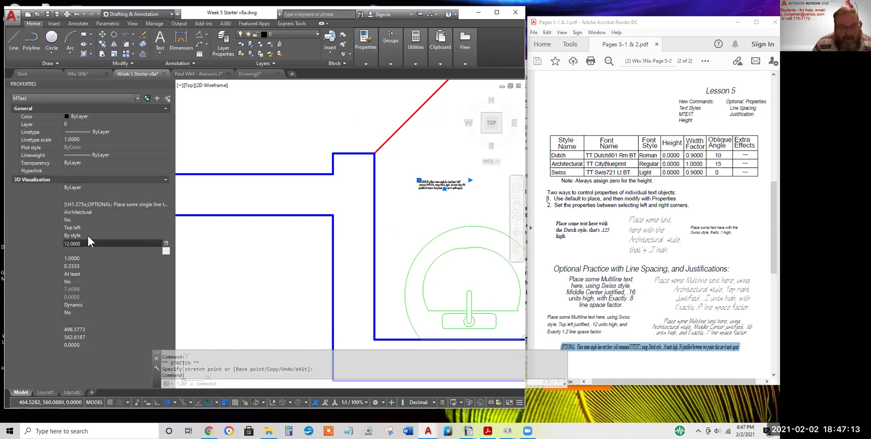
{"action": "scroll", "coordinate": [213, 270], "scroll_direction": "down", "scroll_amount": 5}
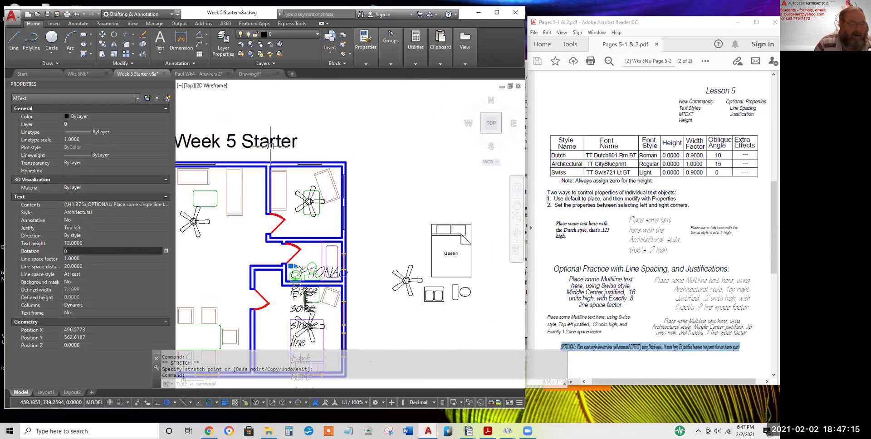
{"action": "scroll", "coordinate": [302, 192], "scroll_direction": "down", "scroll_amount": 5}
Move the enlarged OPTIONAL text out of the floor plan to the open area east of the loose furniture
{"action": "key", "text": "Escape"}
{"action": "type", "text": "m"}
{"action": "key", "text": "Return"}
{"action": "left_click", "coordinate": [306, 286]}
{"action": "left_click", "coordinate": [407, 189]}
{"action": "key", "text": "Escape"}
Select the moved OPTIONAL text and examine its narrow column and Defined width property
{"action": "left_click", "coordinate": [400, 130]}
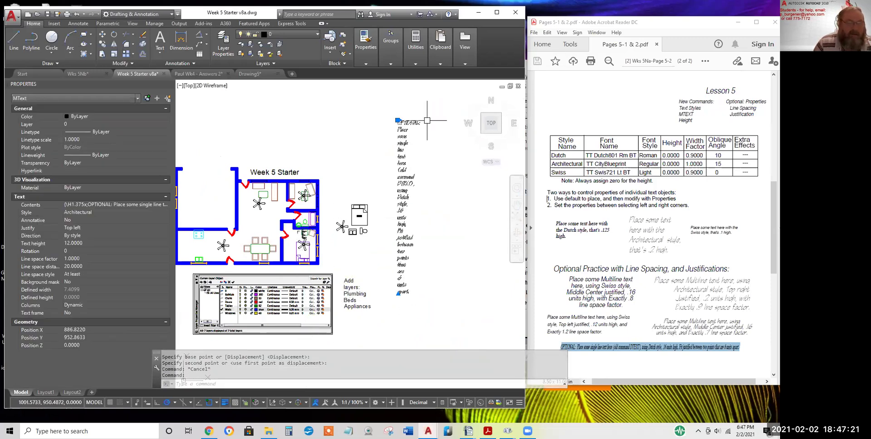
{"action": "scroll", "coordinate": [448, 184], "scroll_direction": "down", "scroll_amount": 3}
{"action": "scroll", "coordinate": [320, 241], "scroll_direction": "down", "scroll_amount": 3}
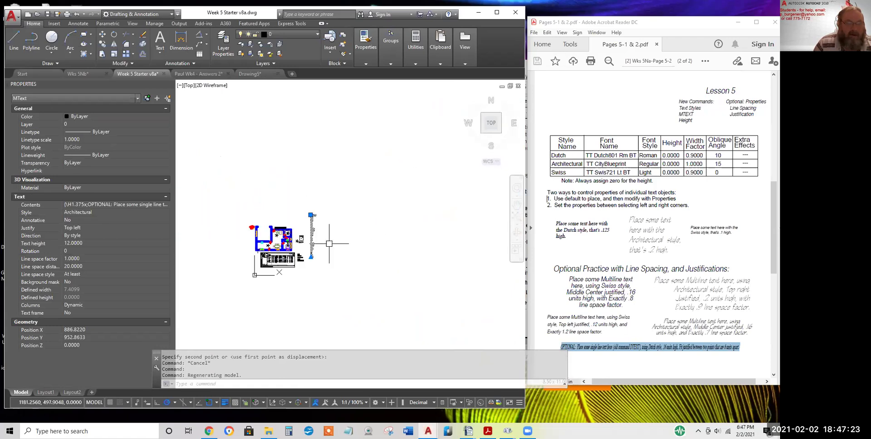
{"action": "scroll", "coordinate": [297, 250], "scroll_direction": "up", "scroll_amount": 6}
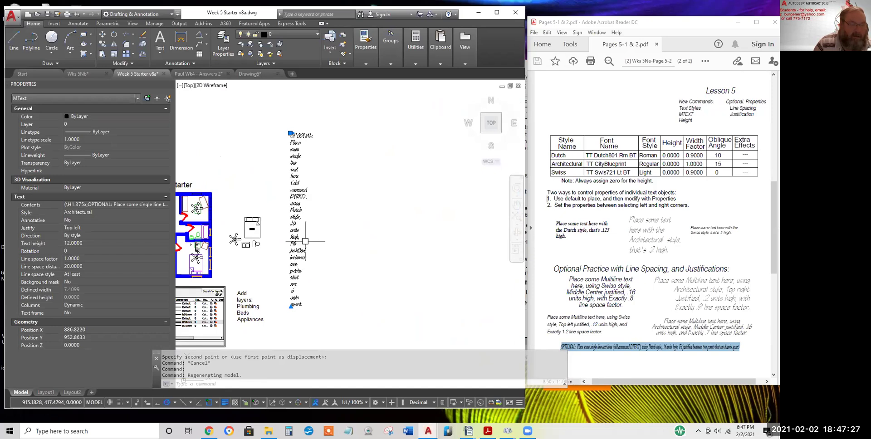
{"action": "scroll", "coordinate": [290, 134], "scroll_direction": "up", "scroll_amount": 2}
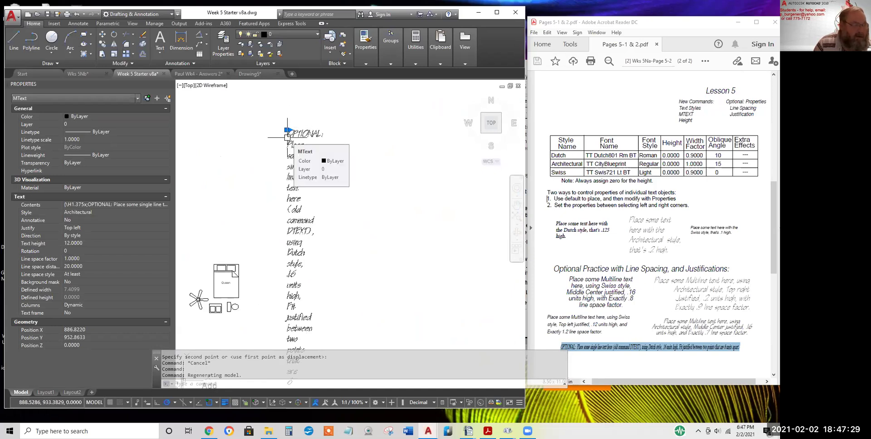
{"action": "scroll", "coordinate": [290, 141], "scroll_direction": "down", "scroll_amount": 4}
{"action": "middle_click", "coordinate": [345, 178]}
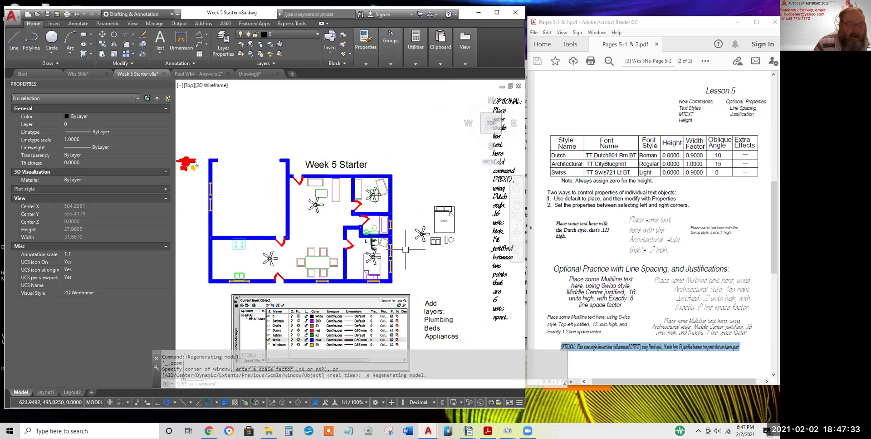
{"action": "middle_click_drag", "start_coordinate": [439, 255], "coordinate": [241, 253]}
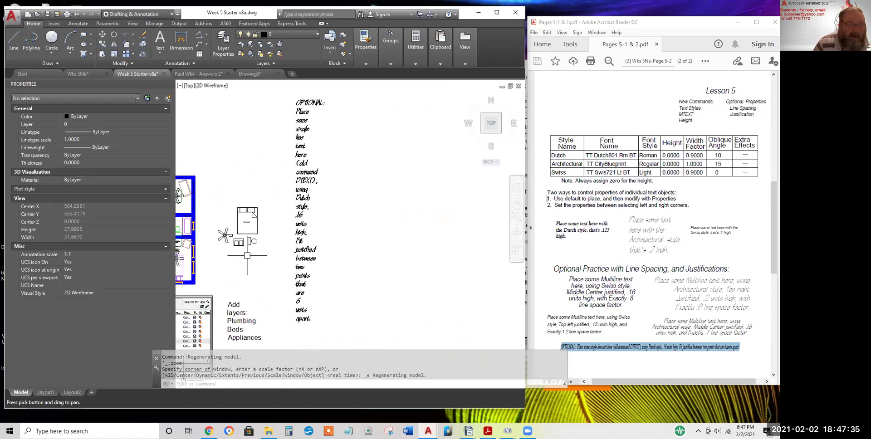
{"action": "left_click", "coordinate": [302, 111]}
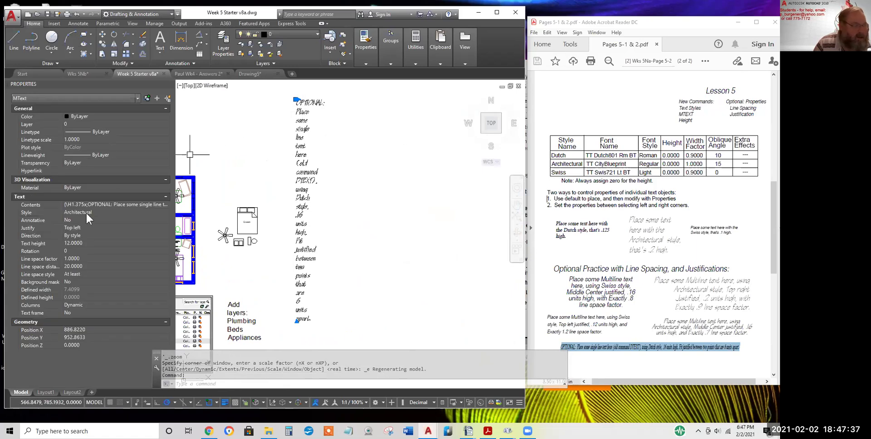
{"action": "left_click", "coordinate": [81, 289]}
{"action": "key", "text": "Escape"}
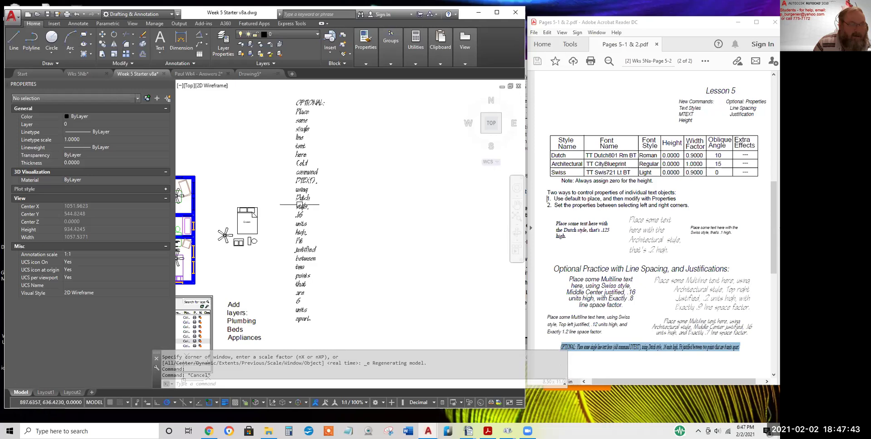
Widen the OPTIONAL text's defined width to about 255.4 units so its sentence wraps into a wide block
{"action": "scroll", "coordinate": [313, 197], "scroll_direction": "down", "scroll_amount": 4}
{"action": "scroll", "coordinate": [348, 163], "scroll_direction": "down", "scroll_amount": 2}
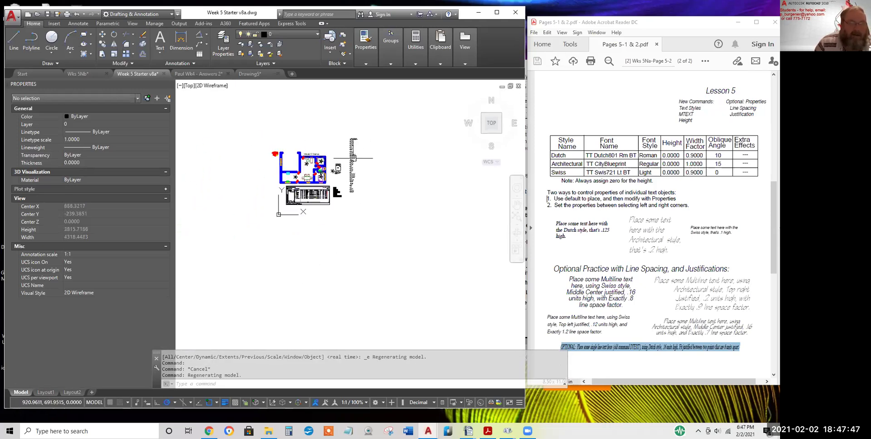
{"action": "left_click", "coordinate": [352, 146]}
{"action": "scroll", "coordinate": [349, 141], "scroll_direction": "up", "scroll_amount": 7}
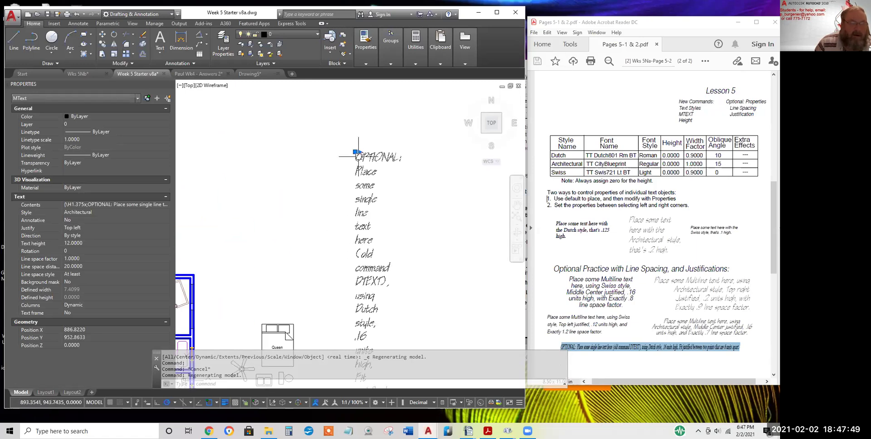
{"action": "left_click", "coordinate": [357, 152]}
{"action": "scroll", "coordinate": [442, 156], "scroll_direction": "down", "scroll_amount": 5}
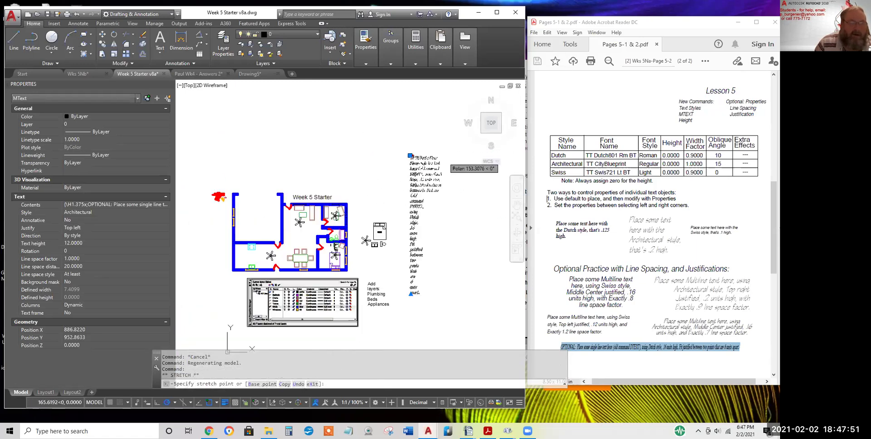
{"action": "key", "text": "Escape"}
{"action": "scroll", "coordinate": [446, 180], "scroll_direction": "up", "scroll_amount": 6}
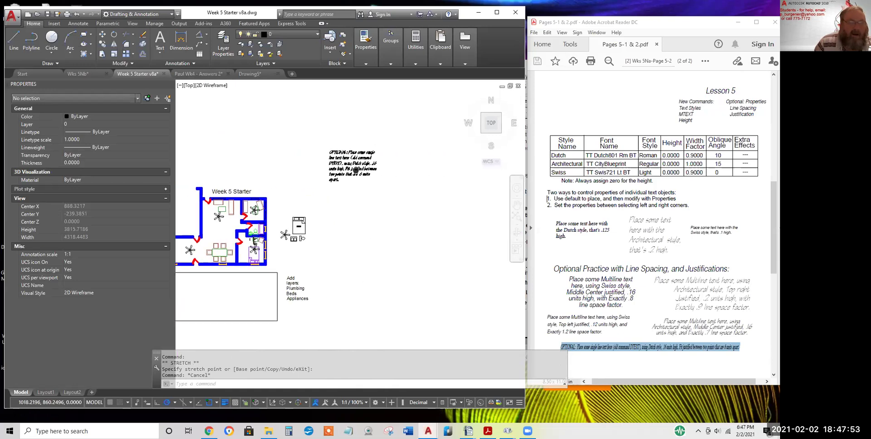
{"action": "left_click", "coordinate": [159, 53]}
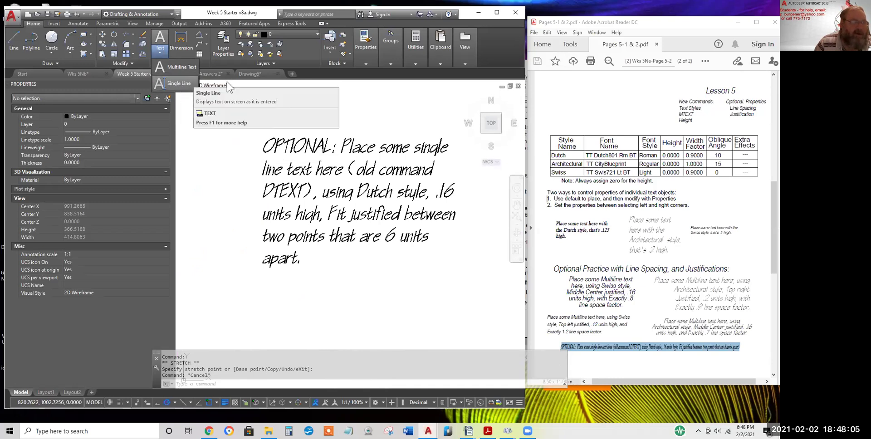
{"action": "left_click", "coordinate": [286, 23]}
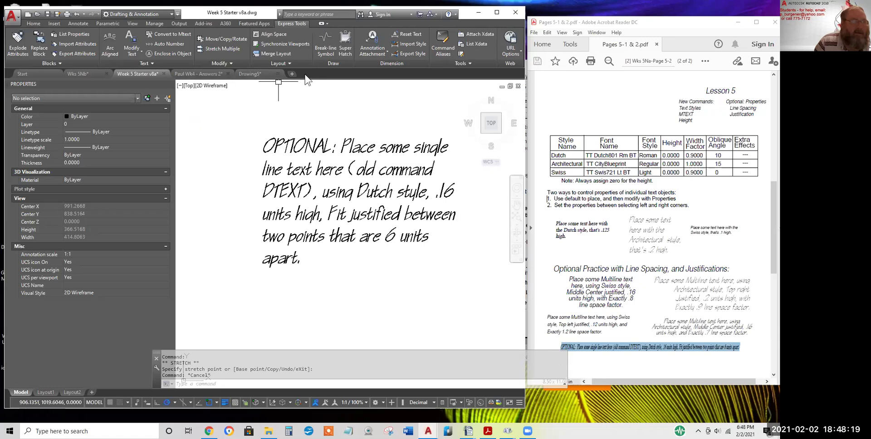
{"action": "key", "text": "Escape"}
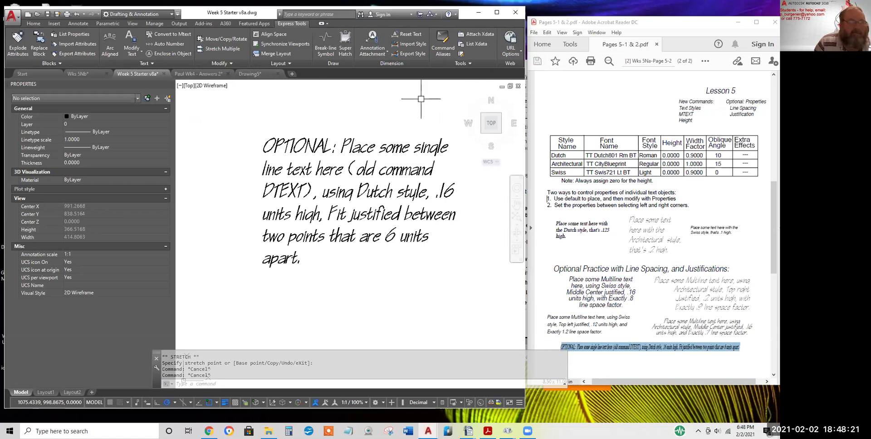
{"action": "left_click", "coordinate": [381, 91]}
{"action": "left_click", "coordinate": [34, 23]}
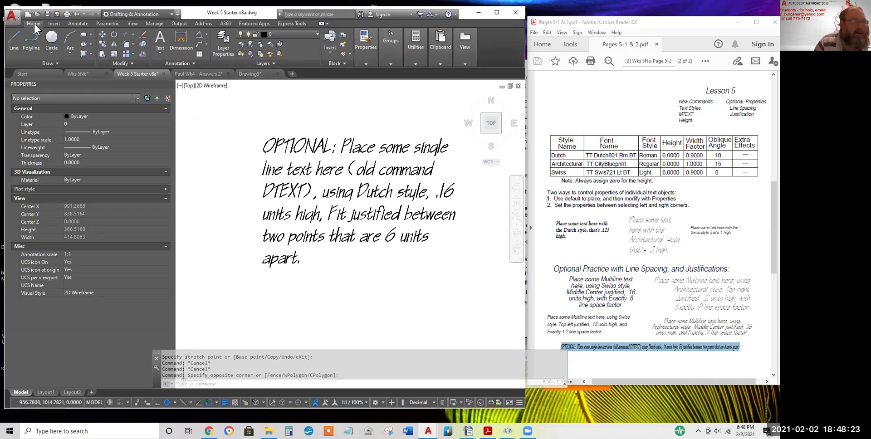
{"action": "left_click", "coordinate": [161, 52]}
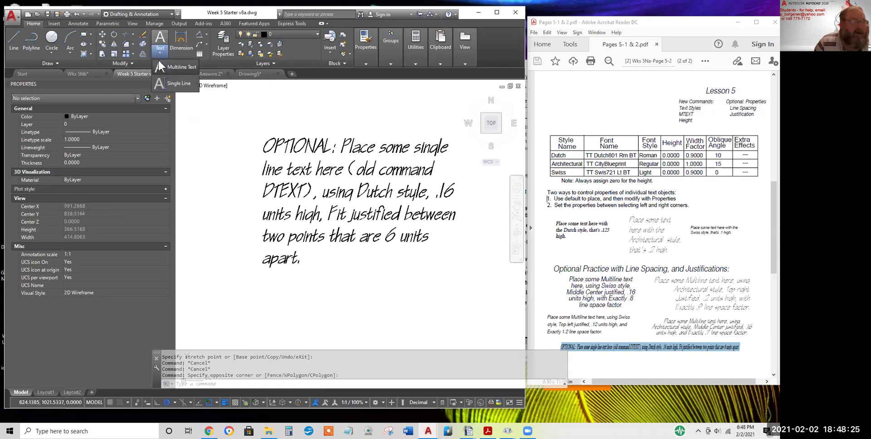
{"action": "left_click", "coordinate": [175, 83]}
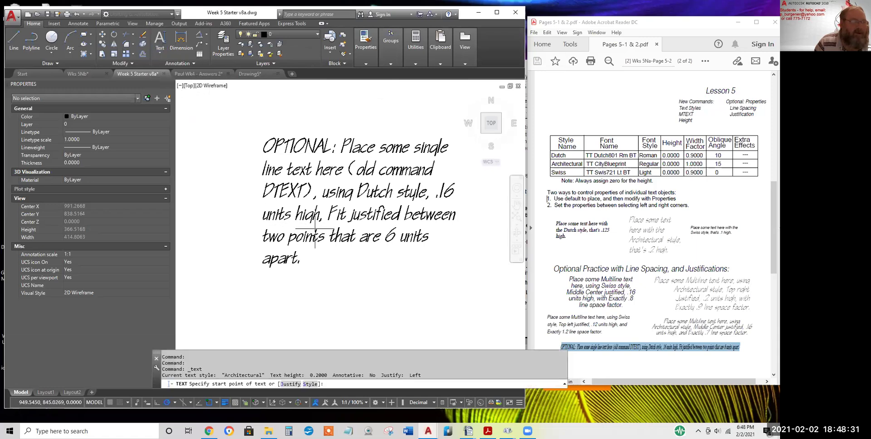
{"action": "scroll", "coordinate": [272, 175], "scroll_direction": "down", "scroll_amount": 2}
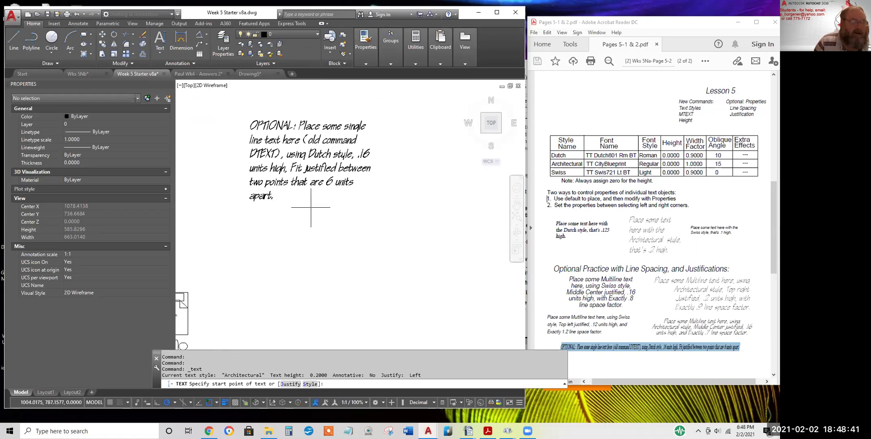
{"action": "mouse_move", "coordinate": [249, 76]}
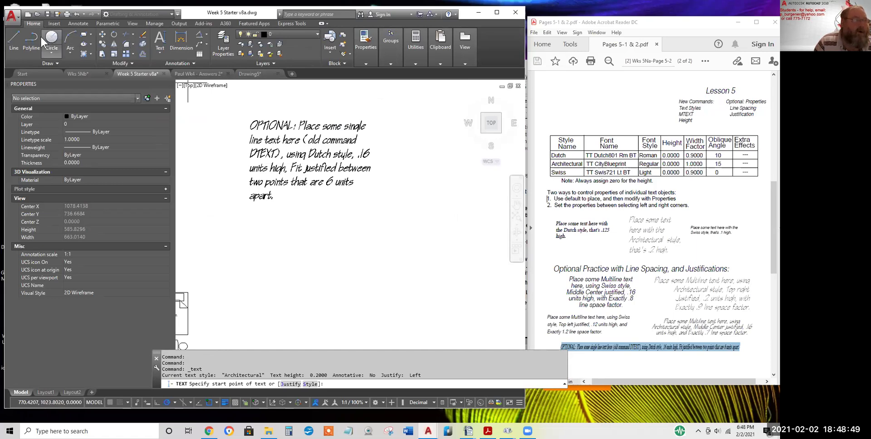
{"action": "key", "text": "Escape"}
Draw a horizontal line below the OPTIONAL text, starting at its left edge
{"action": "key", "text": "l"}
{"action": "key", "text": "space"}
{"action": "left_click", "coordinate": [249, 221]}
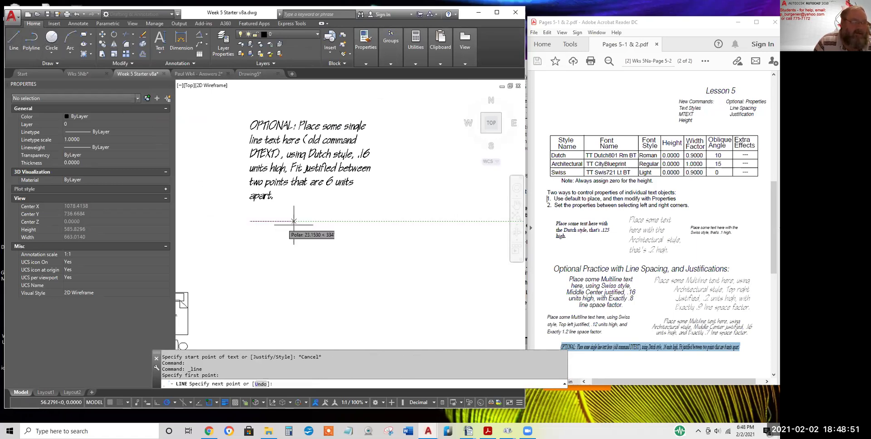
{"action": "left_click", "coordinate": [332, 222]}
{"action": "key", "text": "Return"}
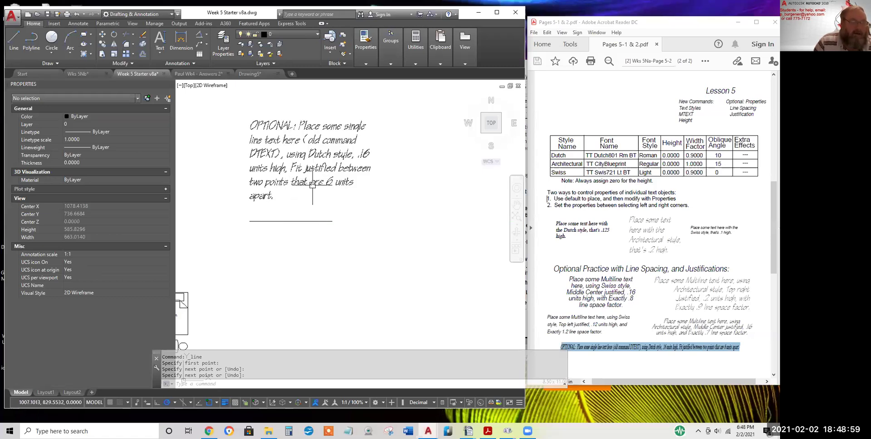
Delete everything from "DTEXT)" to the end of the OPTIONAL text, keeping only its first two lines
{"action": "double_click", "coordinate": [312, 184]}
{"action": "left_click_drag", "start_coordinate": [275, 196], "coordinate": [243, 153]}
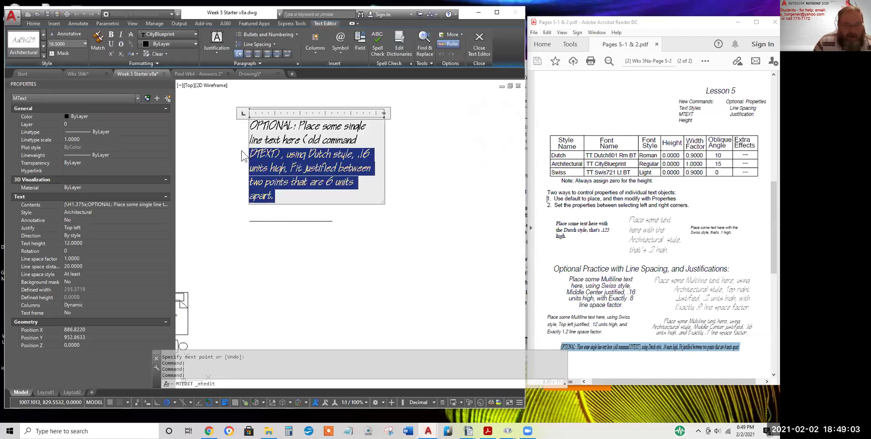
{"action": "key", "text": "Delete"}
{"action": "left_click", "coordinate": [340, 165]}
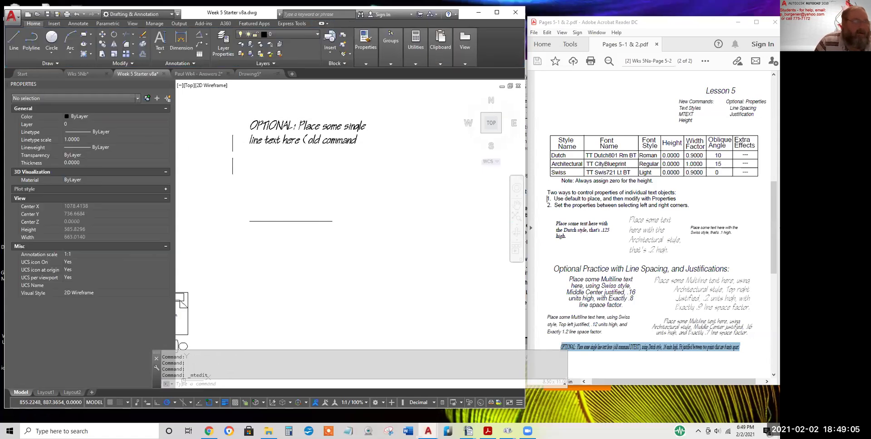
Examine the justification options offered for the shortened OPTIONAL multiline text, leaving its justification as it is
{"action": "left_click", "coordinate": [290, 137]}
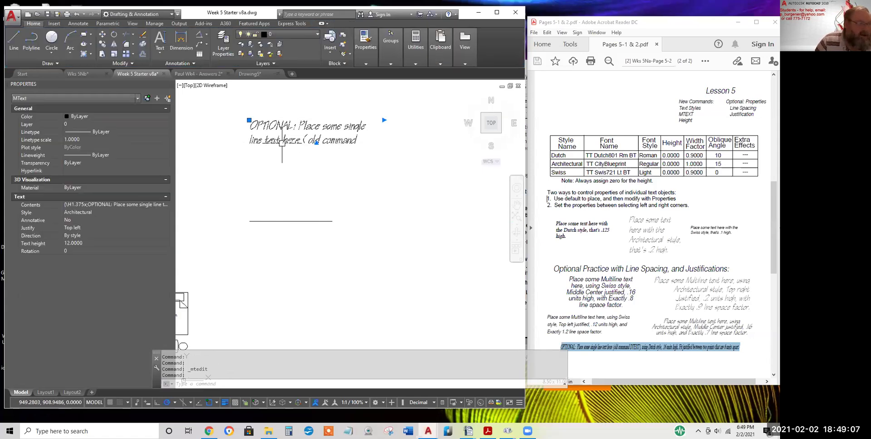
{"action": "left_click", "coordinate": [91, 227]}
{"action": "left_click", "coordinate": [91, 229]}
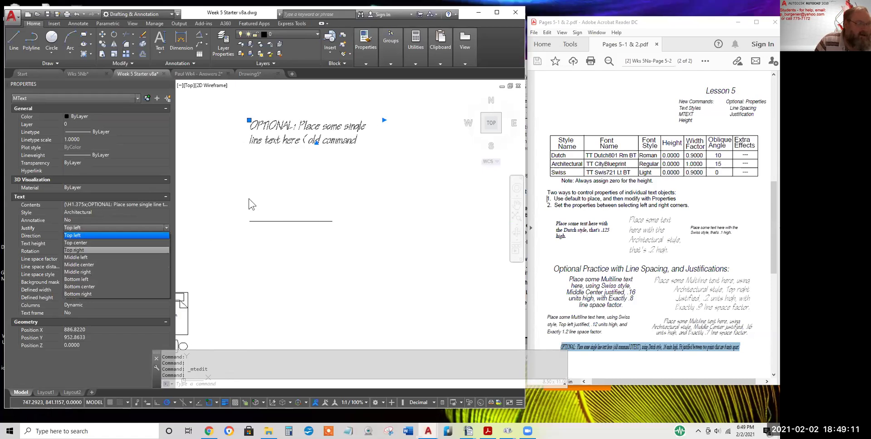
{"action": "key", "text": "Escape"}
{"action": "key", "text": "Escape"}
{"action": "key", "text": "Escape"}
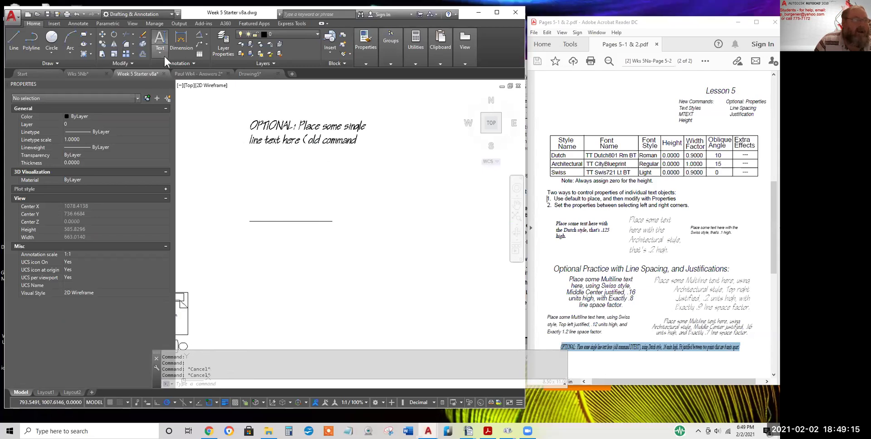
Try to place the copied handout sentence as single-line text above the OPTIONAL text, with height 0.2 and rotation 0
{"action": "left_click", "coordinate": [164, 37]}
{"action": "left_click", "coordinate": [241, 93]}
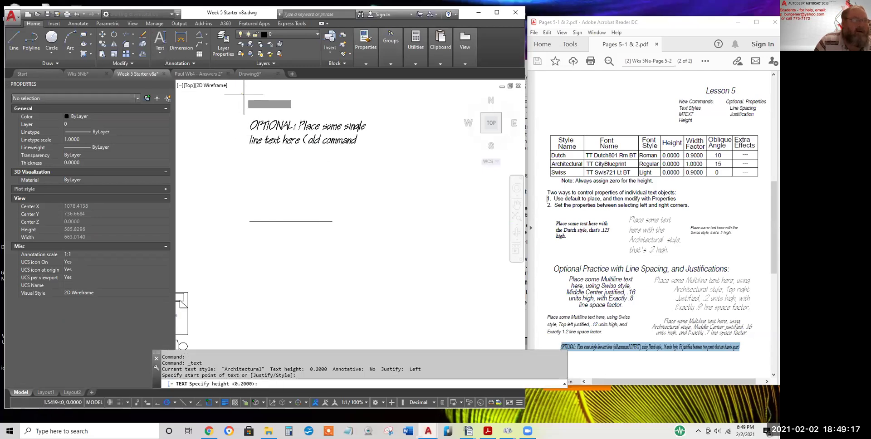
{"action": "key", "text": "Return"}
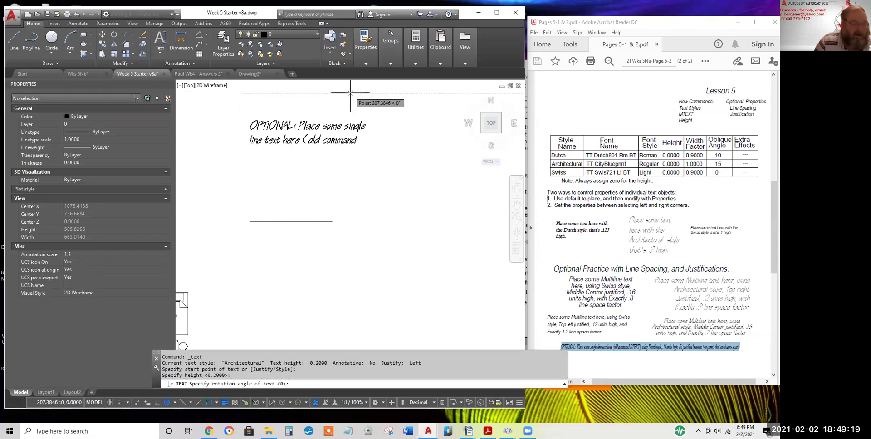
{"action": "key", "text": "Return"}
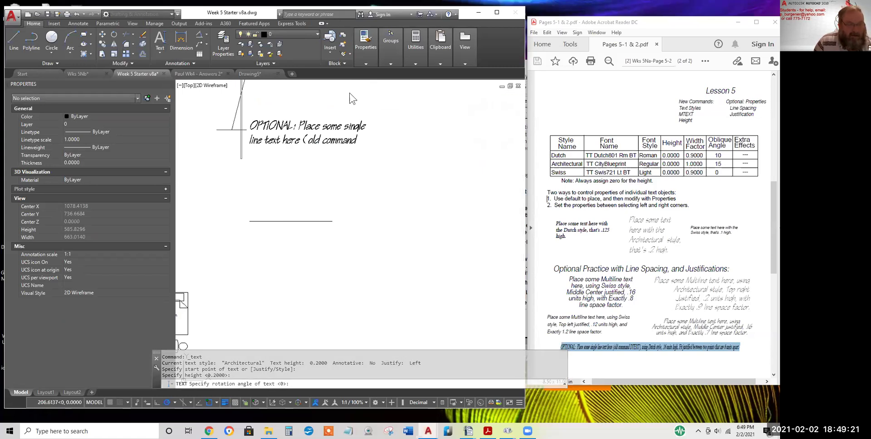
{"action": "key", "text": "ctrl+v"}
{"action": "scroll", "coordinate": [369, 156], "scroll_direction": "down", "scroll_amount": 2}
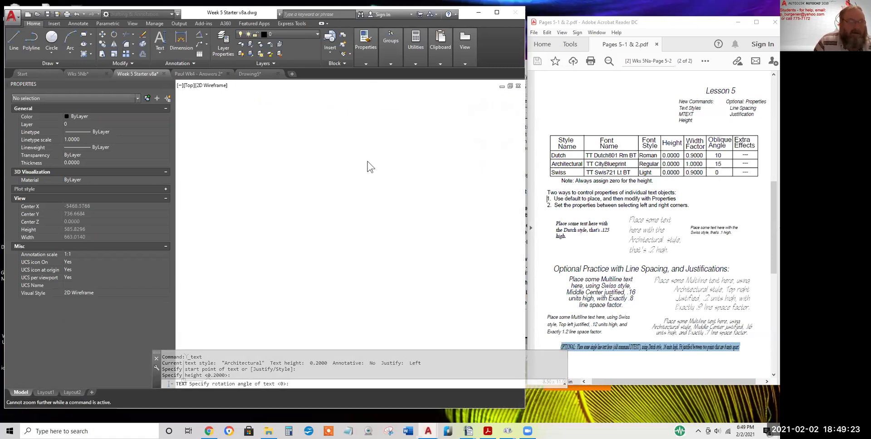
{"action": "key", "text": "Escape"}
Begin single-line text with its start point in the open area northeast of the ceiling fan in the lower bedroom
{"action": "scroll", "coordinate": [367, 165], "scroll_direction": "down", "scroll_amount": 2}
{"action": "middle_click", "coordinate": [366, 165]}
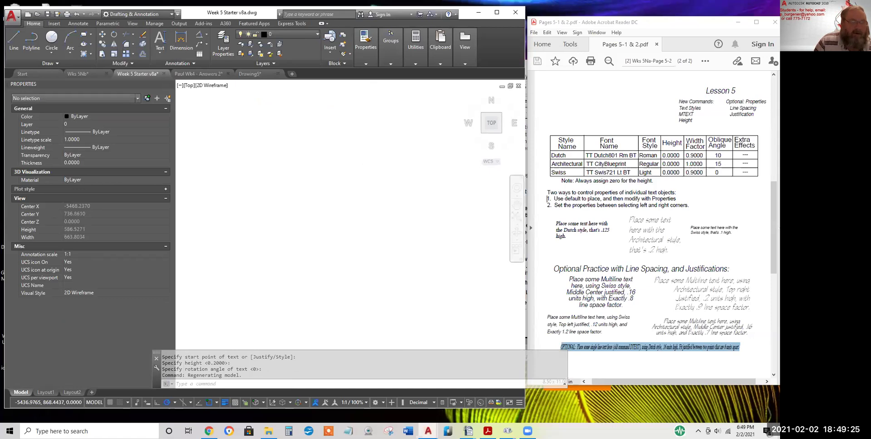
{"action": "middle_click", "coordinate": [366, 165]}
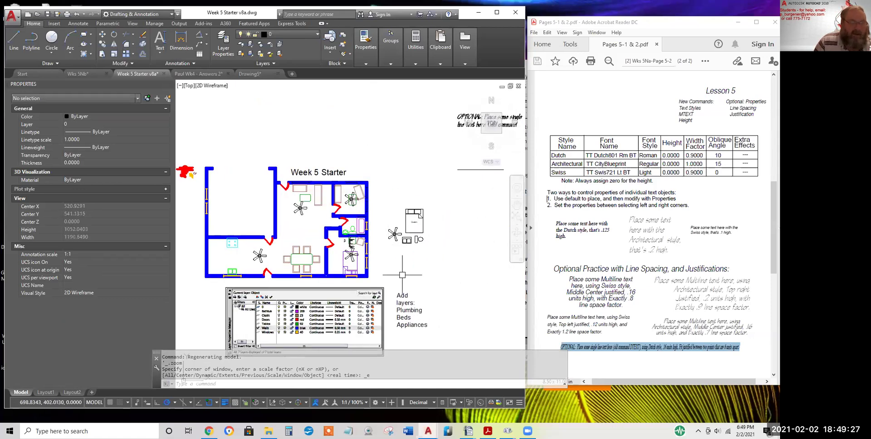
{"action": "scroll", "coordinate": [349, 245], "scroll_direction": "up", "scroll_amount": 8}
{"action": "scroll", "coordinate": [317, 213], "scroll_direction": "up", "scroll_amount": 6}
{"action": "key", "text": "Escape"}
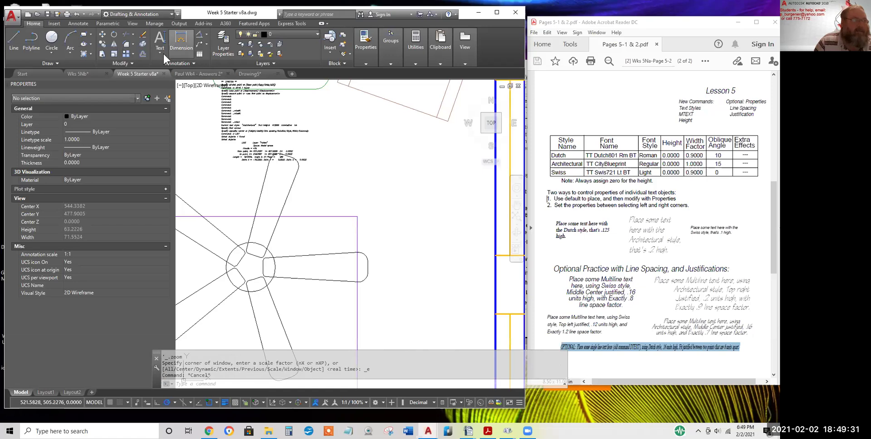
{"action": "left_click", "coordinate": [160, 49]}
{"action": "left_click", "coordinate": [174, 84]}
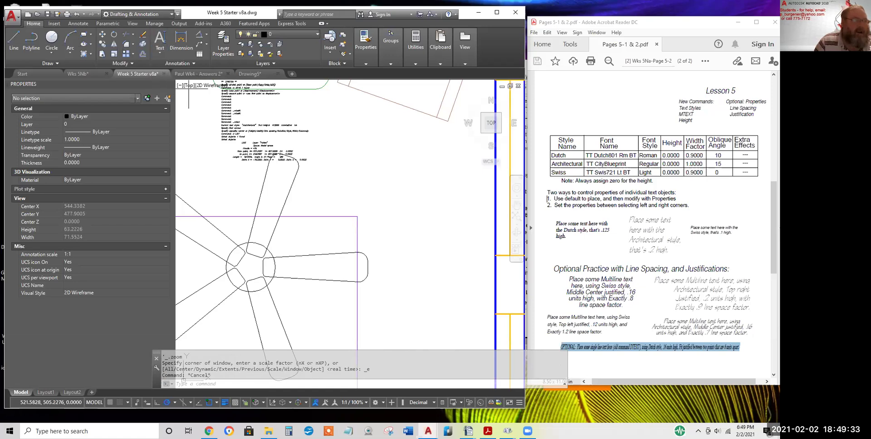
{"action": "left_click", "coordinate": [337, 172]}
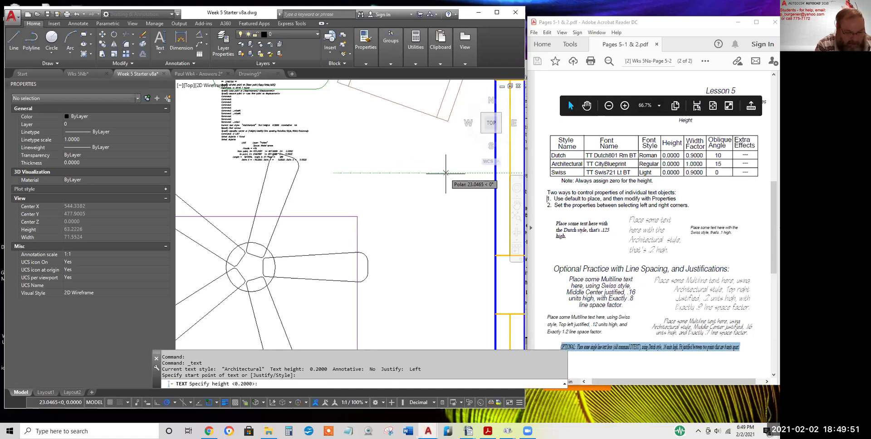
Try to enter "Newport News" as the single-line text before accepting its height and rotation
{"action": "type", "text": "rt"}
{"action": "key", "text": "Return"}
{"action": "type", "text": "News"}
{"action": "key", "text": "Return"}
{"action": "type", "text": "Ship"}
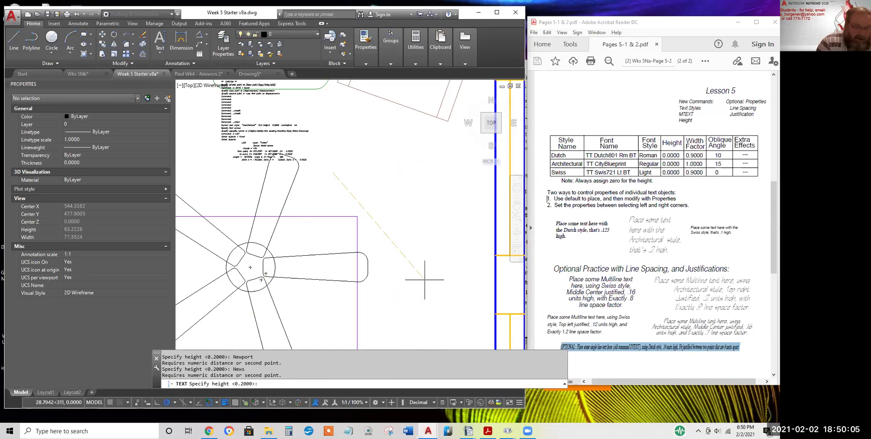
Accept height 0.2 and rotation 0 and write the single-line text "Newport News Shipbuilding Night School."
{"action": "key", "text": "Return"}
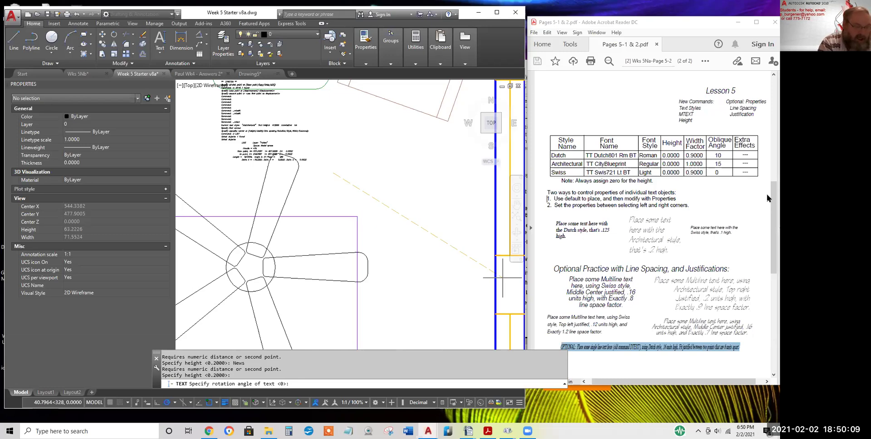
{"action": "key", "text": "Return"}
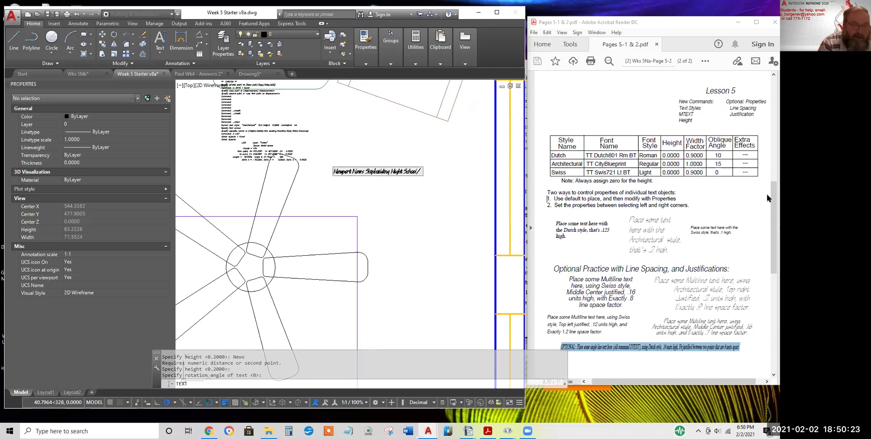
{"action": "type", "text": "."}
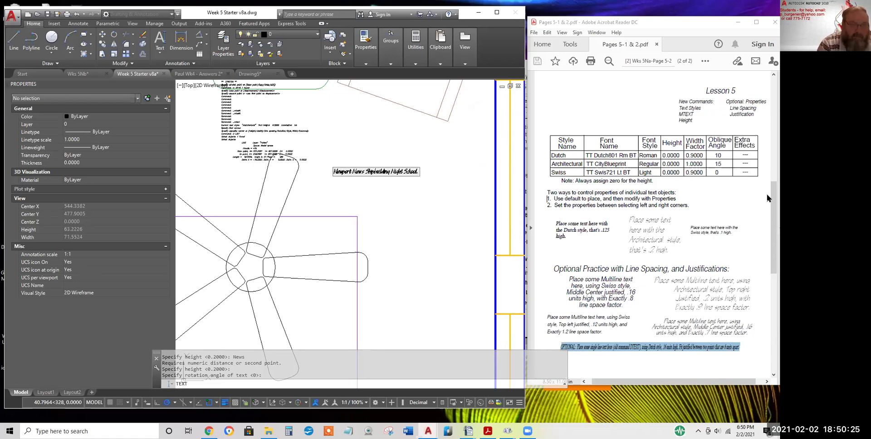
{"action": "key", "text": "Return"}
{"action": "key", "text": "Return"}
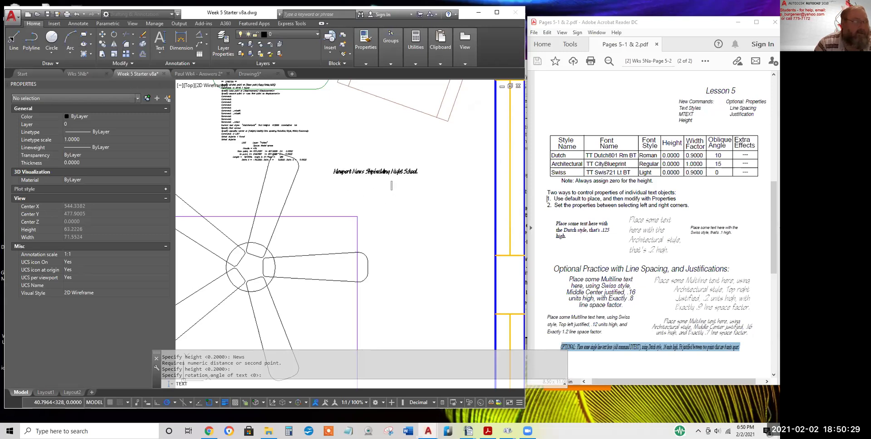
Draw a horizontal guide line about 2.05 units long just below the Newport News Shipbuilding Night School text
{"action": "left_click", "coordinate": [13, 38]}
{"action": "scroll", "coordinate": [359, 181], "scroll_direction": "up", "scroll_amount": 2}
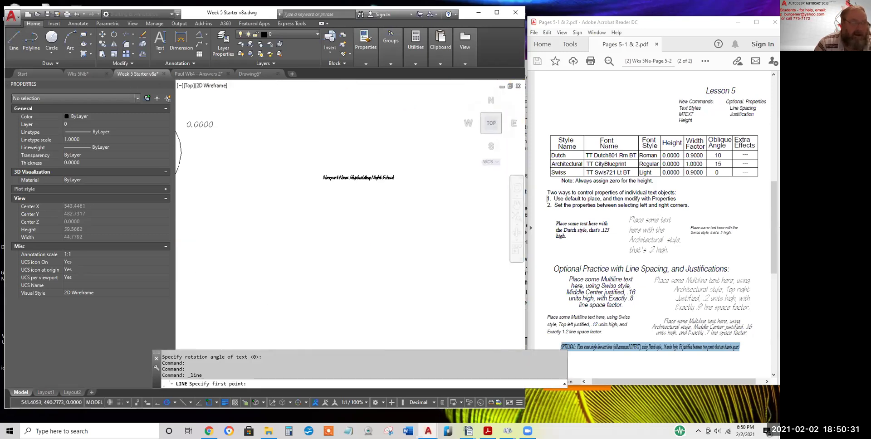
{"action": "scroll", "coordinate": [333, 172], "scroll_direction": "up", "scroll_amount": 2}
{"action": "left_click", "coordinate": [344, 215]}
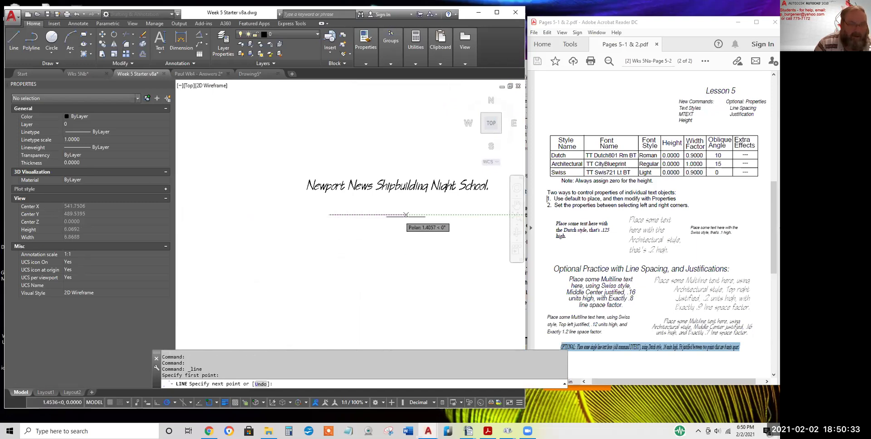
{"action": "left_click", "coordinate": [433, 215]}
{"action": "key", "text": "Return"}
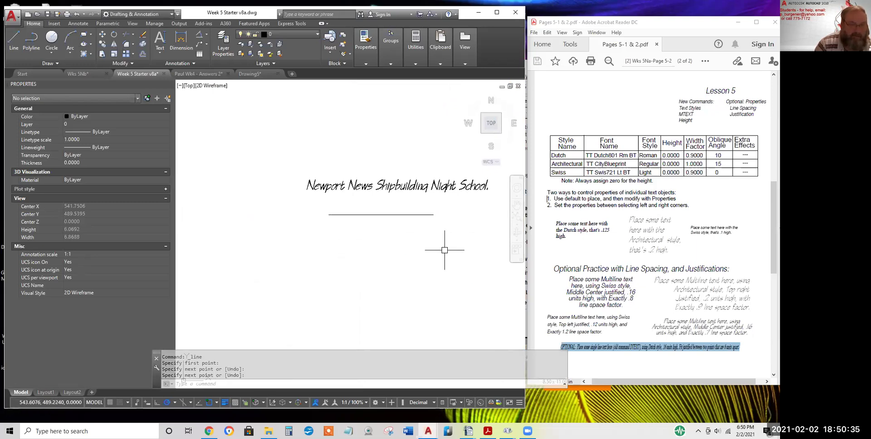
Set the justification of the Newport News Shipbuilding Night School text to Fit
{"action": "left_click", "coordinate": [390, 190]}
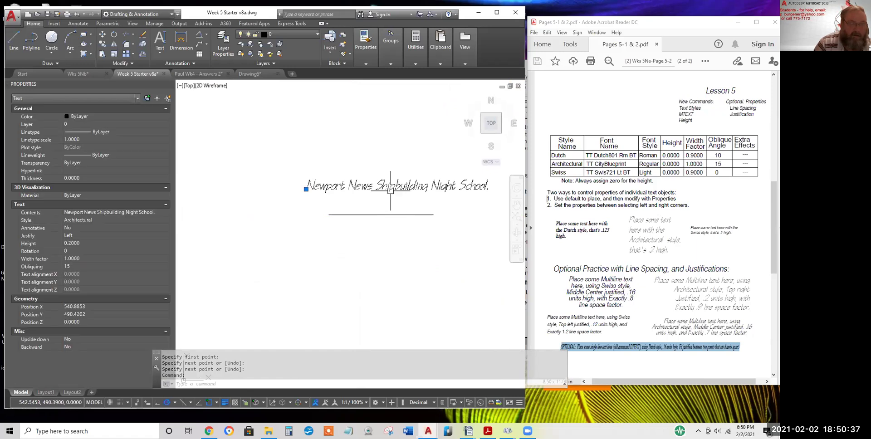
{"action": "left_click", "coordinate": [91, 233]}
{"action": "left_click", "coordinate": [92, 233]}
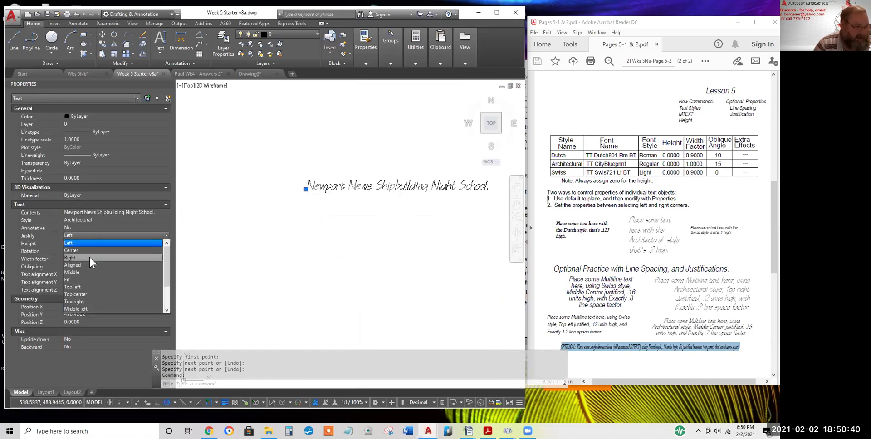
{"action": "left_click", "coordinate": [67, 279]}
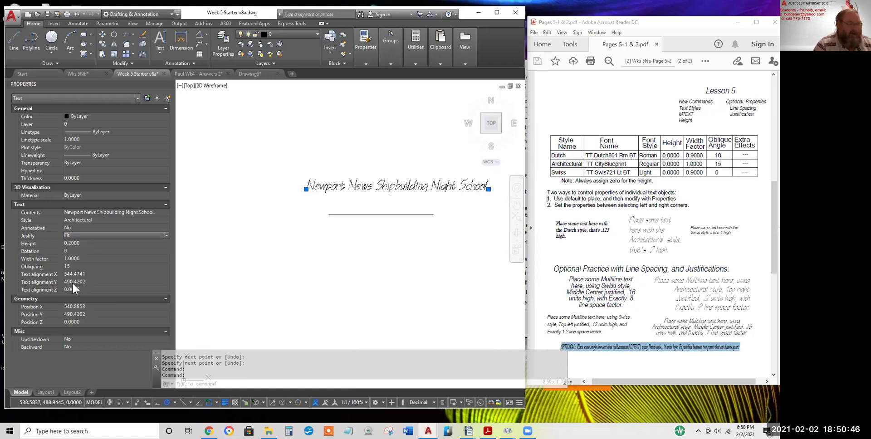
Stretch both ends of the fitted text onto the two endpoints of the guide line and deselect it
{"action": "left_click", "coordinate": [306, 189]}
{"action": "left_click", "coordinate": [329, 215]}
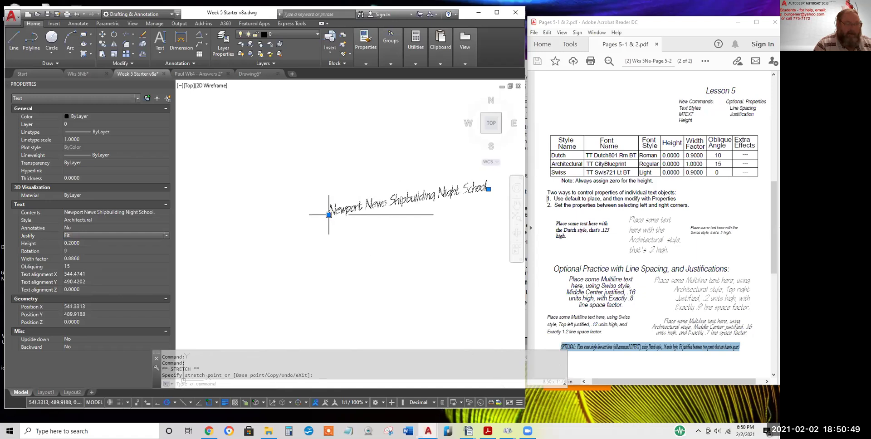
{"action": "left_click", "coordinate": [489, 188]}
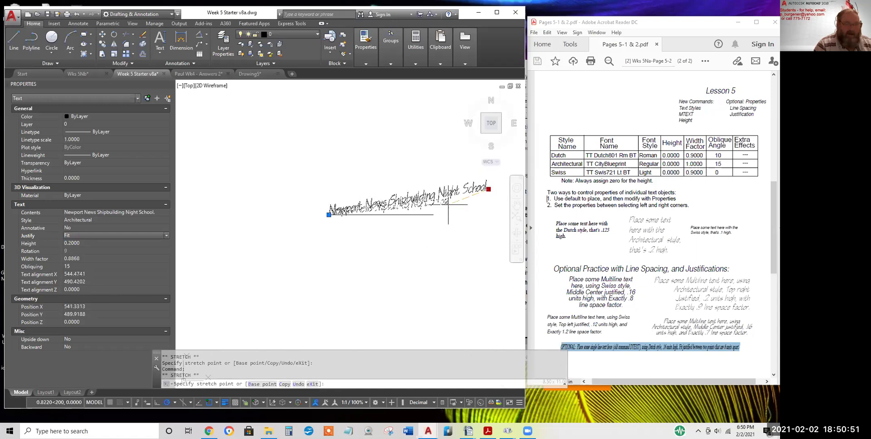
{"action": "left_click", "coordinate": [434, 215]}
{"action": "scroll", "coordinate": [380, 224], "scroll_direction": "up", "scroll_amount": 6}
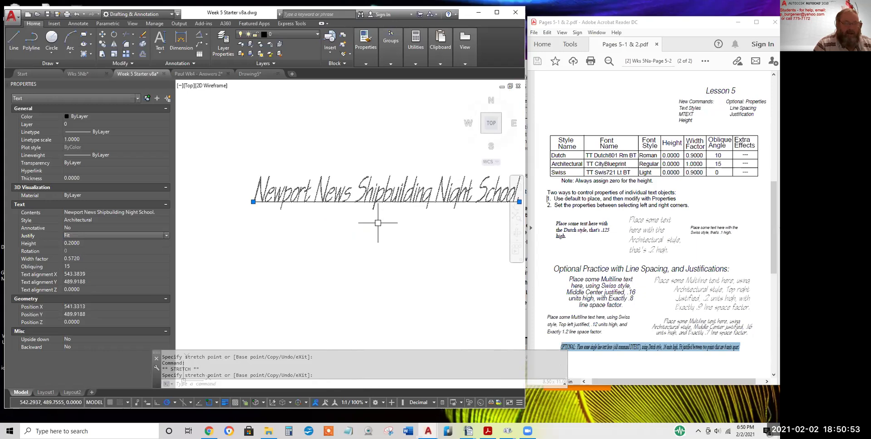
{"action": "scroll", "coordinate": [424, 246], "scroll_direction": "down", "scroll_amount": 5}
{"action": "scroll", "coordinate": [418, 233], "scroll_direction": "up", "scroll_amount": 2}
{"action": "middle_click_drag", "start_coordinate": [368, 228], "coordinate": [367, 228]}
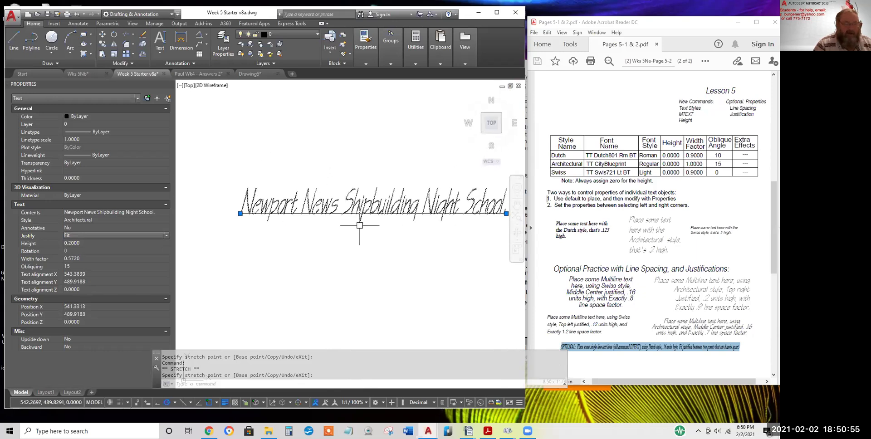
{"action": "key", "text": "Escape"}
{"action": "key", "text": "Escape"}
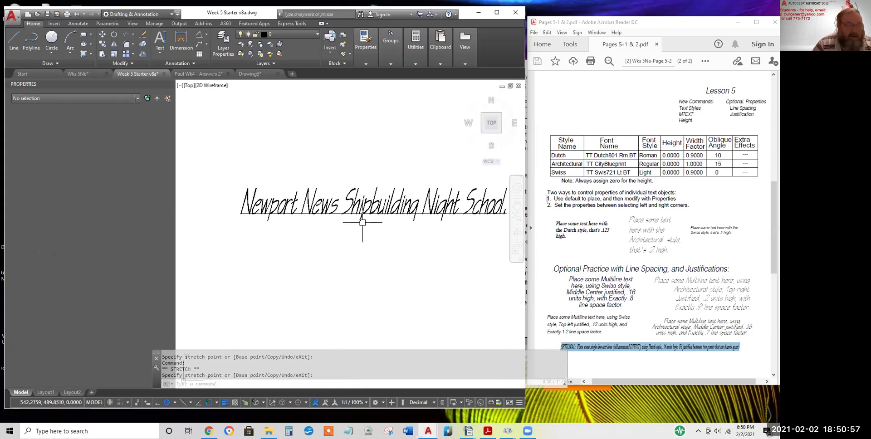
Erase the guide line beneath the fitted text
{"action": "left_click", "coordinate": [339, 214]}
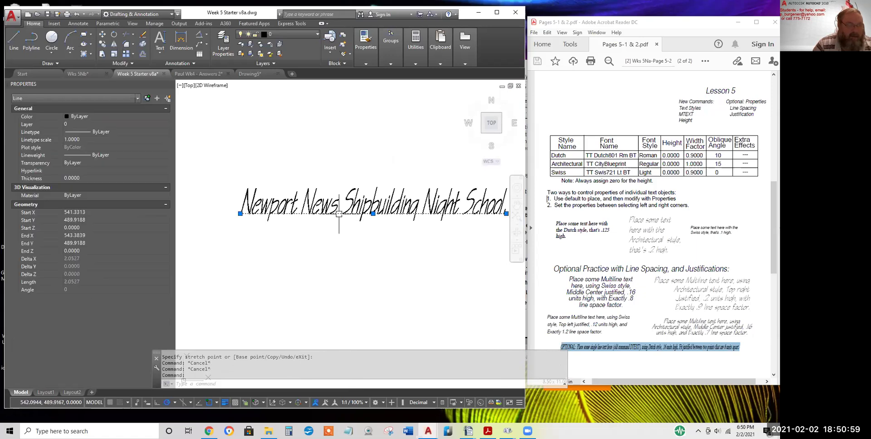
{"action": "type", "text": "e"}
{"action": "key", "text": "Return"}
{"action": "scroll", "coordinate": [363, 241], "scroll_direction": "down", "scroll_amount": 1}
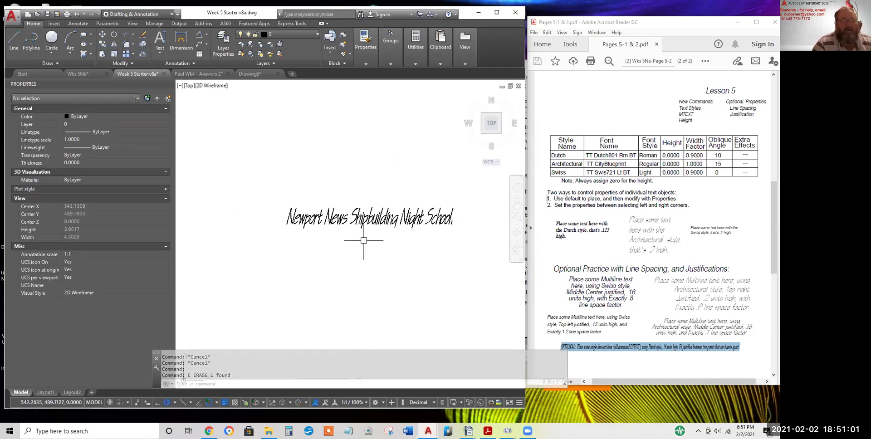
{"action": "scroll", "coordinate": [363, 240], "scroll_direction": "up", "scroll_amount": 1}
{"action": "middle_click_drag", "start_coordinate": [363, 240], "coordinate": [347, 254]}
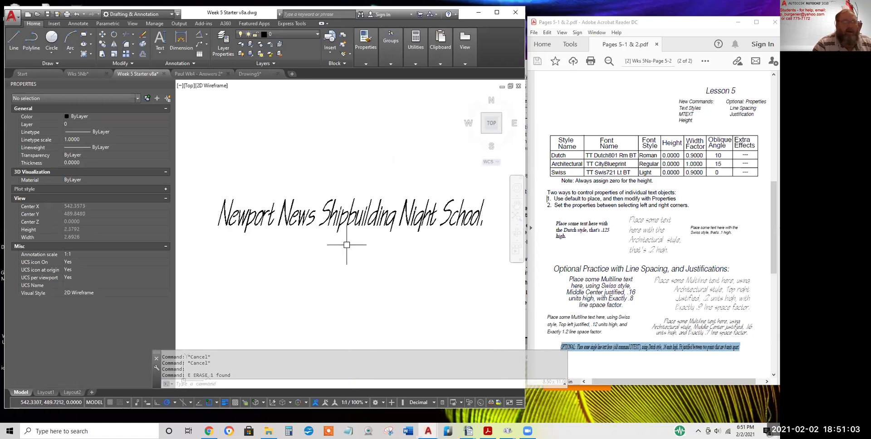
In the layer properties, widen the Plot column and turn off plotting for the Doors, Chairs and Beds layers
{"action": "left_click", "coordinate": [222, 43]}
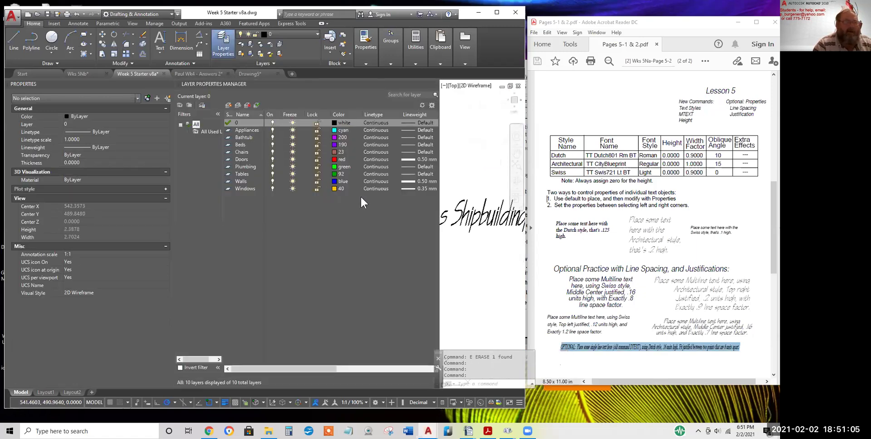
{"action": "left_click_drag", "start_coordinate": [440, 127], "coordinate": [464, 127]}
{"action": "left_click_drag", "start_coordinate": [259, 371], "coordinate": [343, 372]}
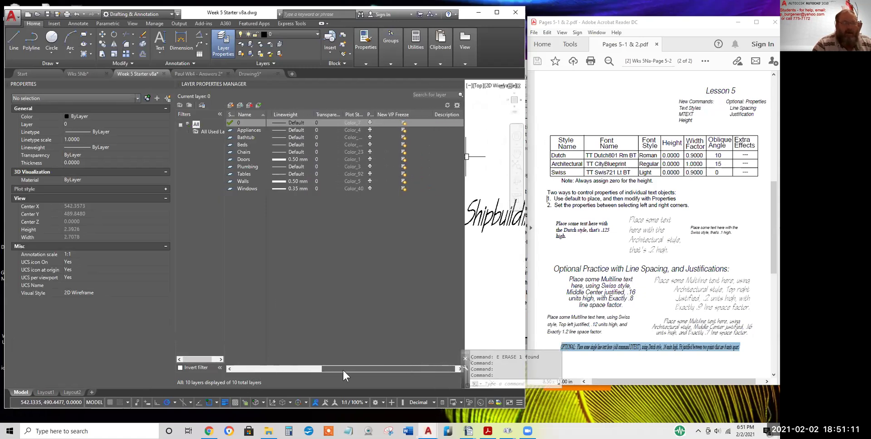
{"action": "left_click_drag", "start_coordinate": [374, 113], "coordinate": [401, 113]}
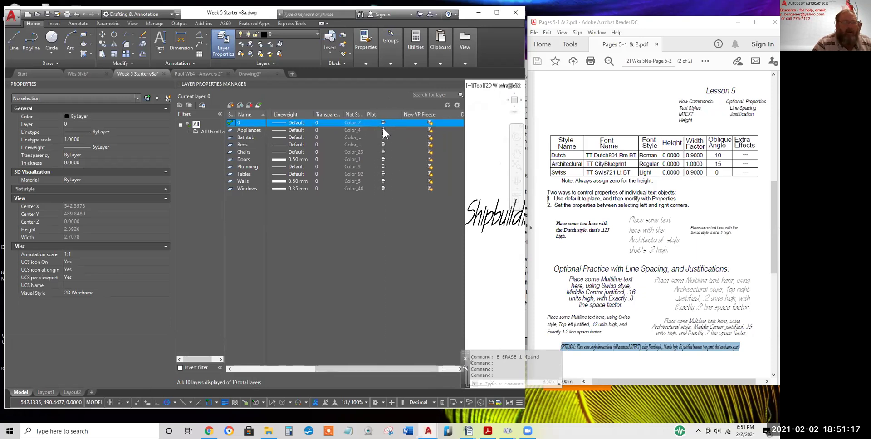
{"action": "left_click", "coordinate": [384, 159]}
{"action": "left_click", "coordinate": [384, 152]}
{"action": "left_click", "coordinate": [384, 144]}
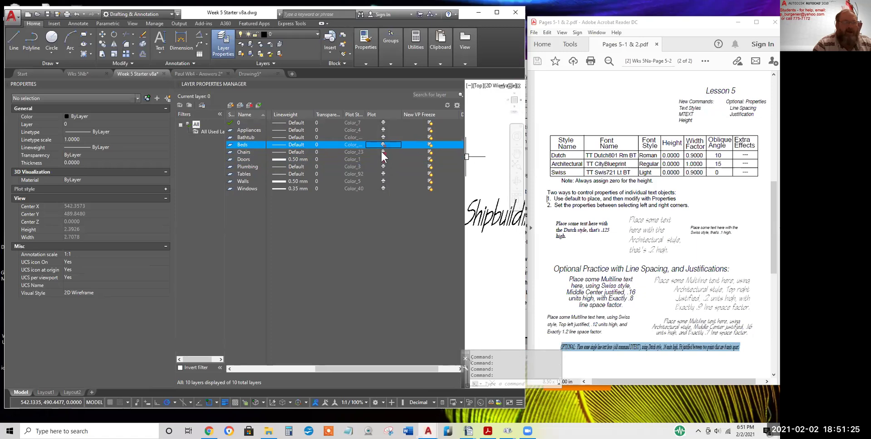
Highlight the Chairs, Doors and Beds layers in turn to review their plot settings, and close the layer properties
{"action": "left_click", "coordinate": [244, 151]}
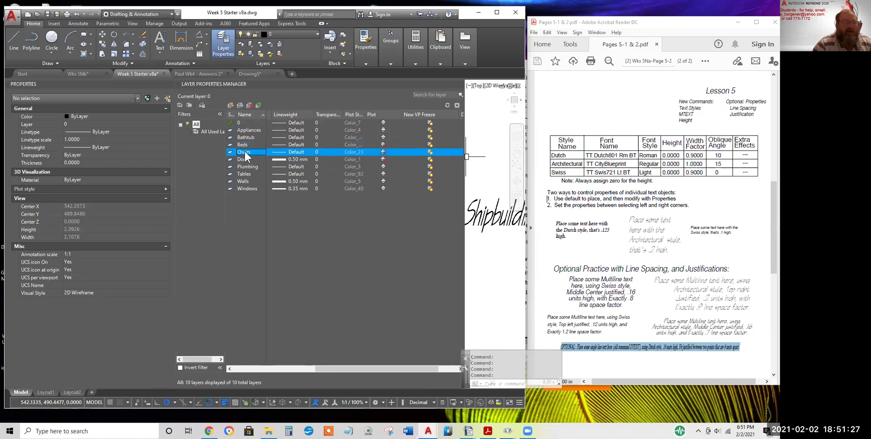
{"action": "left_click", "coordinate": [246, 160]}
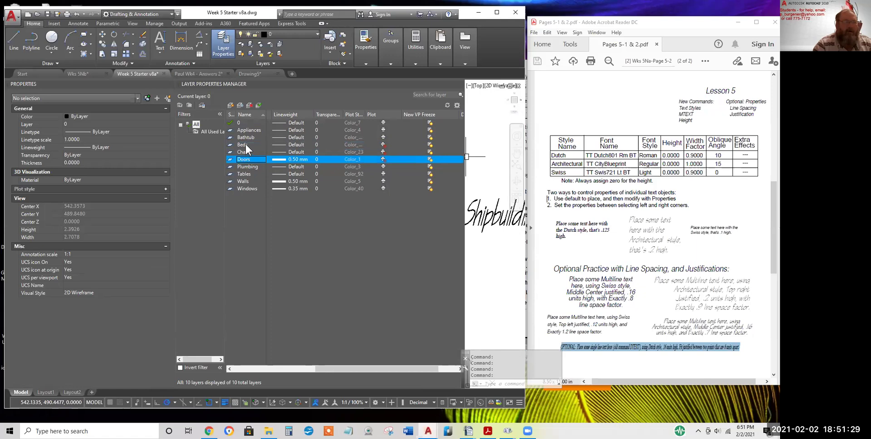
{"action": "left_click", "coordinate": [245, 143]}
{"action": "left_click", "coordinate": [246, 152]}
{"action": "left_click", "coordinate": [246, 159]}
{"action": "left_click", "coordinate": [245, 143]}
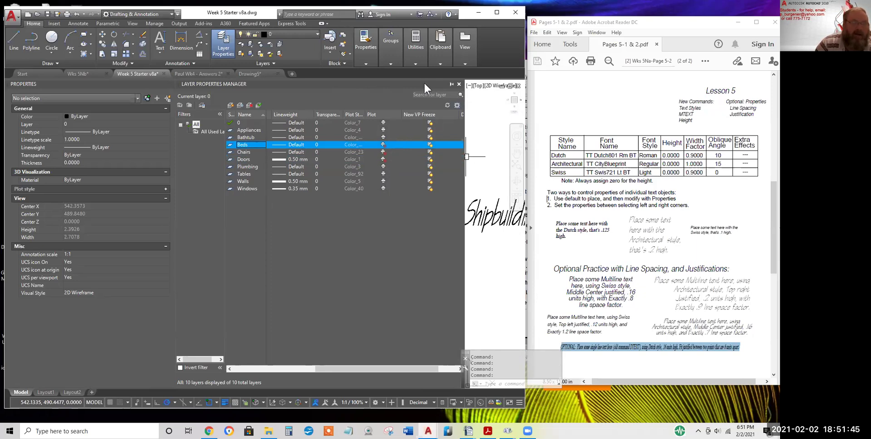
{"action": "left_click", "coordinate": [459, 84]}
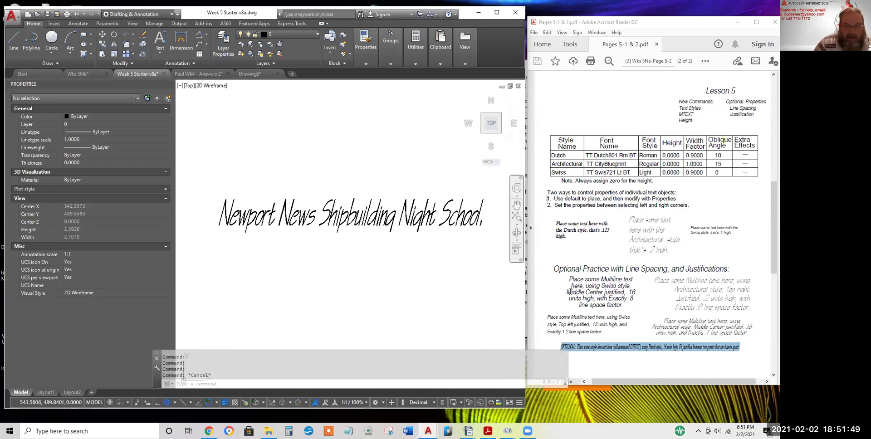
Run a spelling check on the entire drawing and look through the suggested replacements for "Arichectural"
{"action": "scroll", "coordinate": [386, 227], "scroll_direction": "down", "scroll_amount": 8}
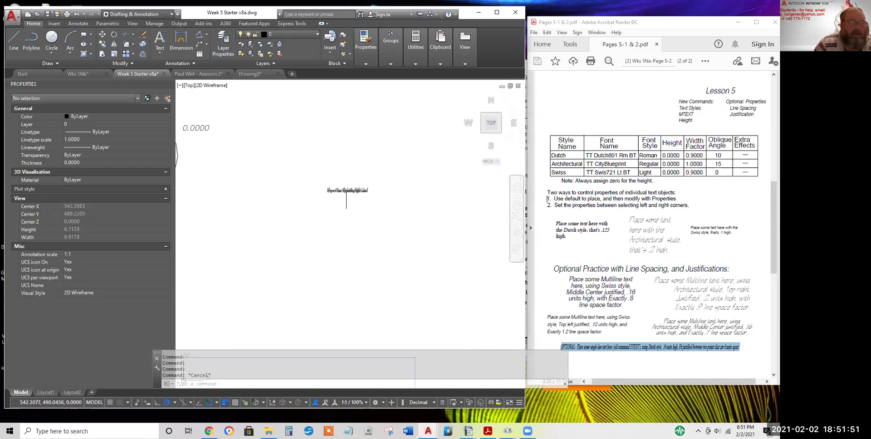
{"action": "scroll", "coordinate": [377, 218], "scroll_direction": "down", "scroll_amount": 6}
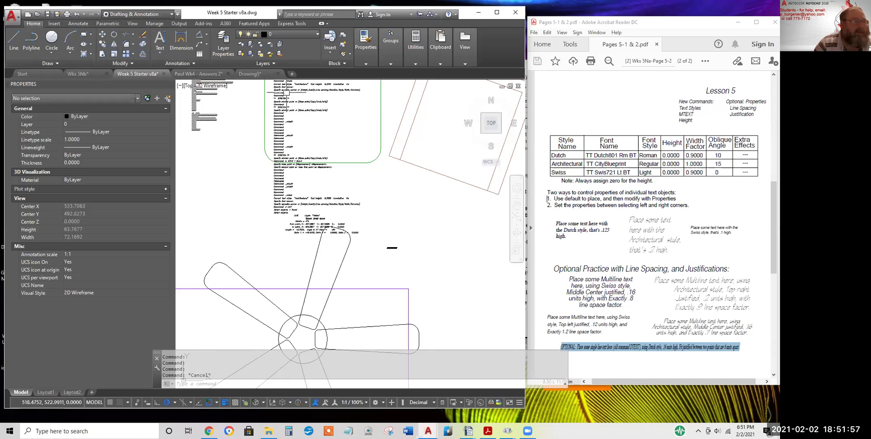
{"action": "type", "text": "spell"}
{"action": "key", "text": "Return"}
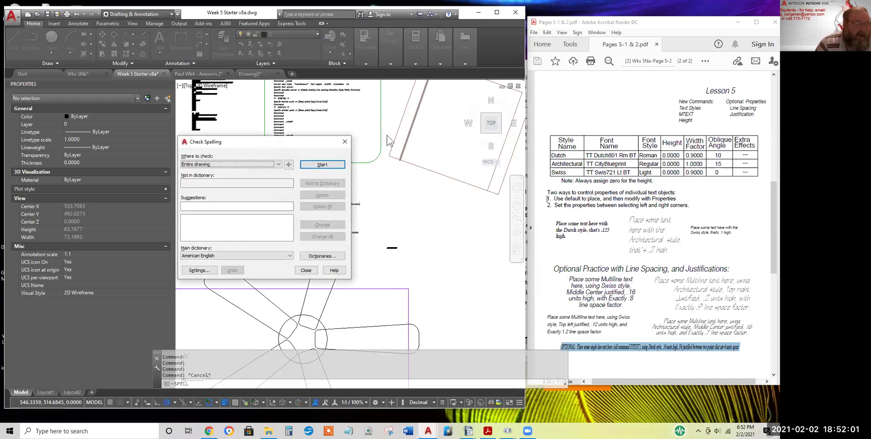
{"action": "left_click", "coordinate": [322, 165]}
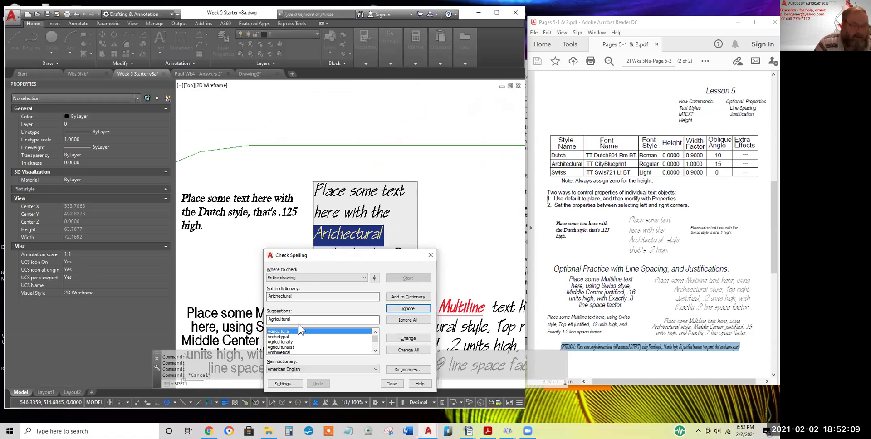
{"action": "left_click", "coordinate": [285, 337]}
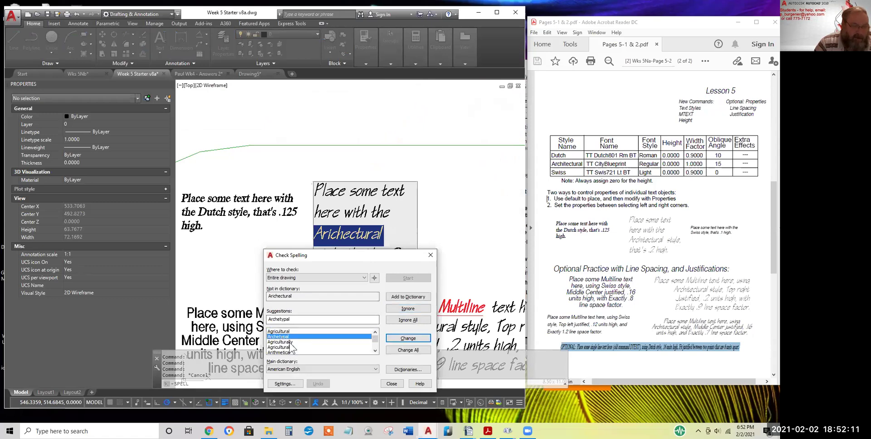
{"action": "scroll", "coordinate": [307, 330], "scroll_direction": "down", "scroll_amount": 3}
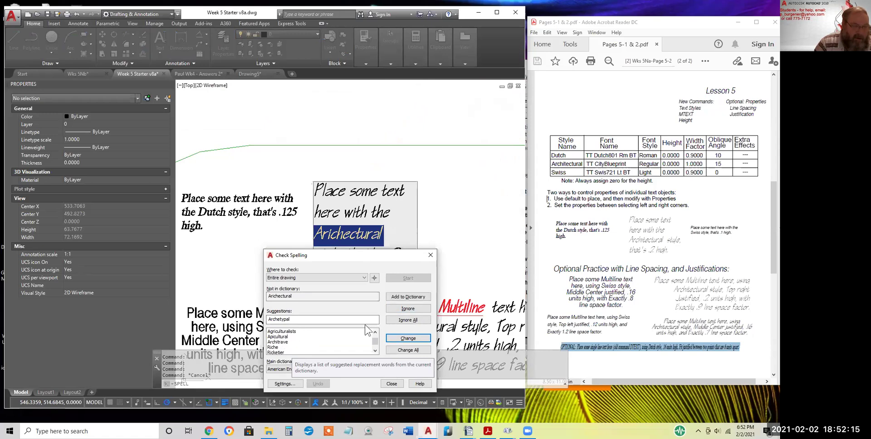
Ignore the flagged words one after another and end the spelling check
{"action": "left_click", "coordinate": [408, 309]}
{"action": "left_click", "coordinate": [408, 308]}
{"action": "left_click", "coordinate": [408, 309]}
{"action": "left_click", "coordinate": [411, 307]}
{"action": "left_click", "coordinate": [411, 307]}
{"action": "left_click", "coordinate": [411, 307]}
{"action": "left_click", "coordinate": [411, 308]}
{"action": "left_click", "coordinate": [412, 307]}
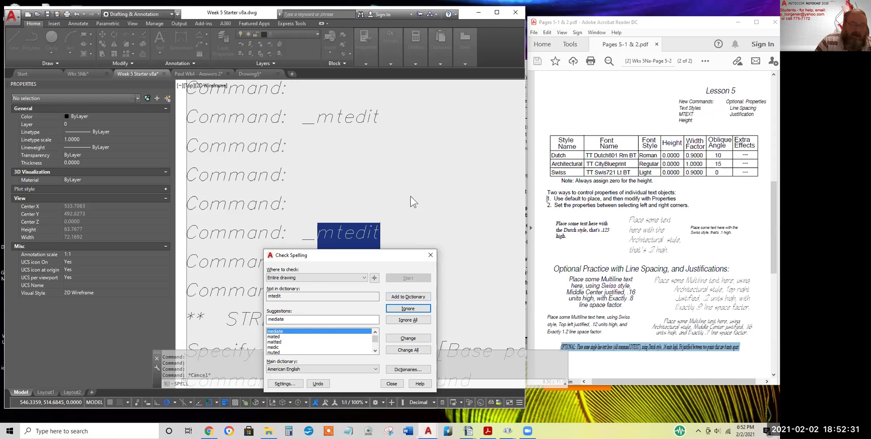
{"action": "key", "text": "Escape"}
{"action": "scroll", "coordinate": [390, 241], "scroll_direction": "up", "scroll_amount": 10}
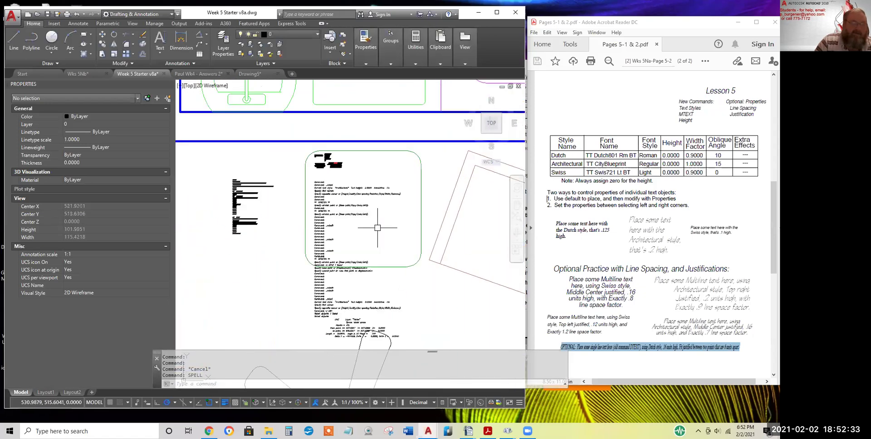
{"action": "scroll", "coordinate": [328, 207], "scroll_direction": "up", "scroll_amount": 5}
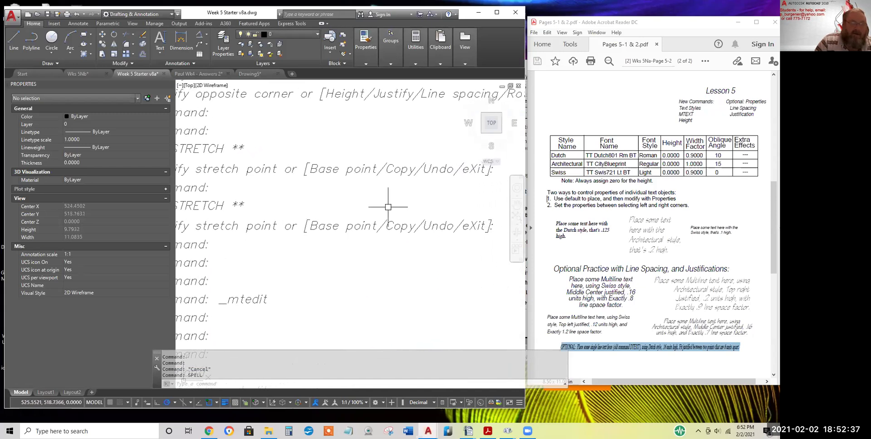
{"action": "scroll", "coordinate": [325, 231], "scroll_direction": "down", "scroll_amount": 3}
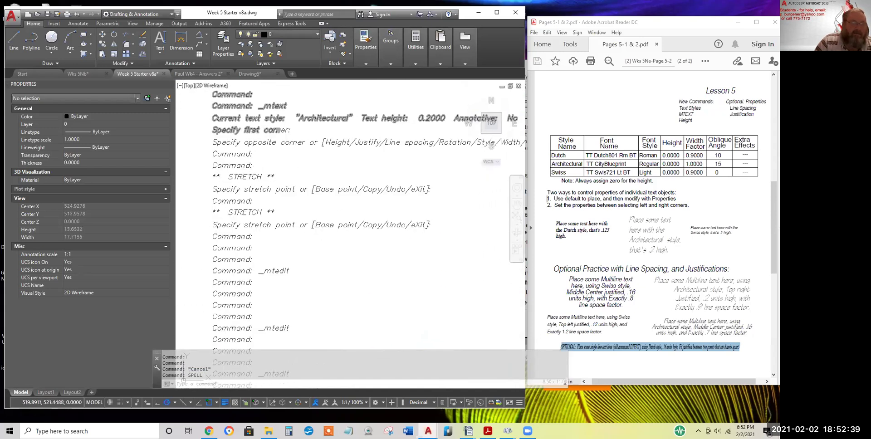
{"action": "scroll", "coordinate": [258, 146], "scroll_direction": "up", "scroll_amount": 2}
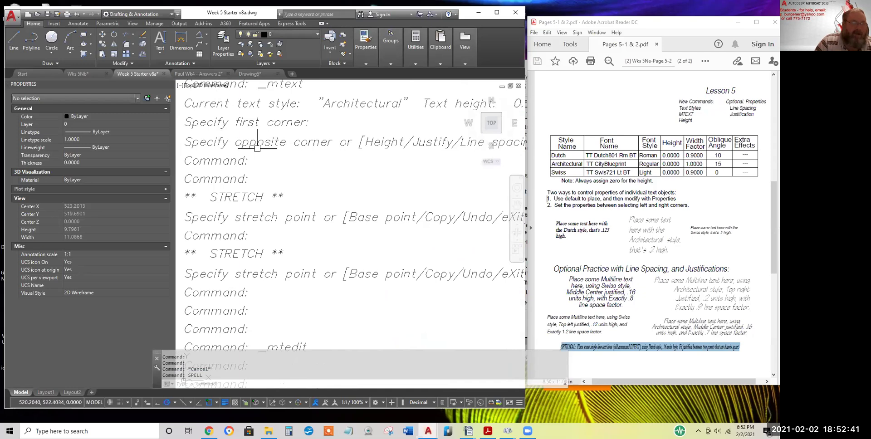
{"action": "key", "text": "Escape"}
{"action": "key", "text": "Escape"}
Search the entire drawing for "Opposite", go through all the matches and end the search
{"action": "scroll", "coordinate": [387, 117], "scroll_direction": "down", "scroll_amount": 6}
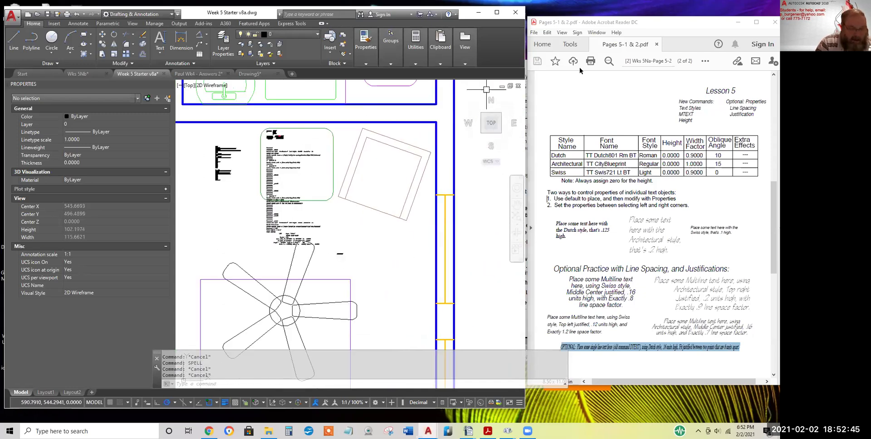
{"action": "type", "text": "f"}
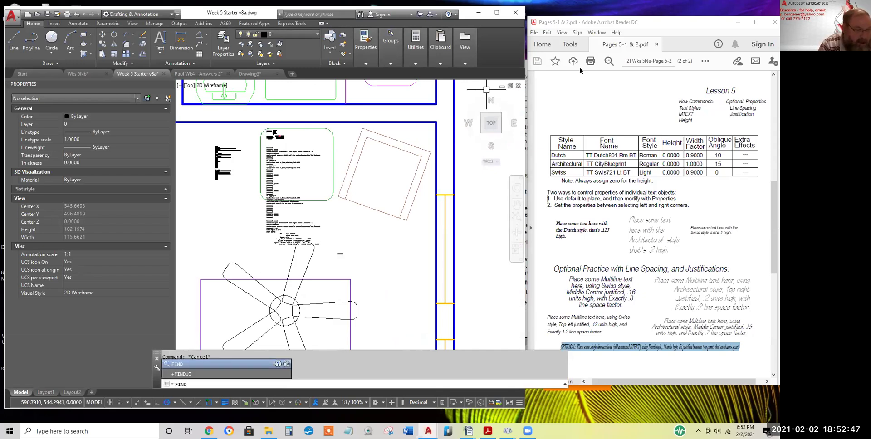
{"action": "key", "text": "Return"}
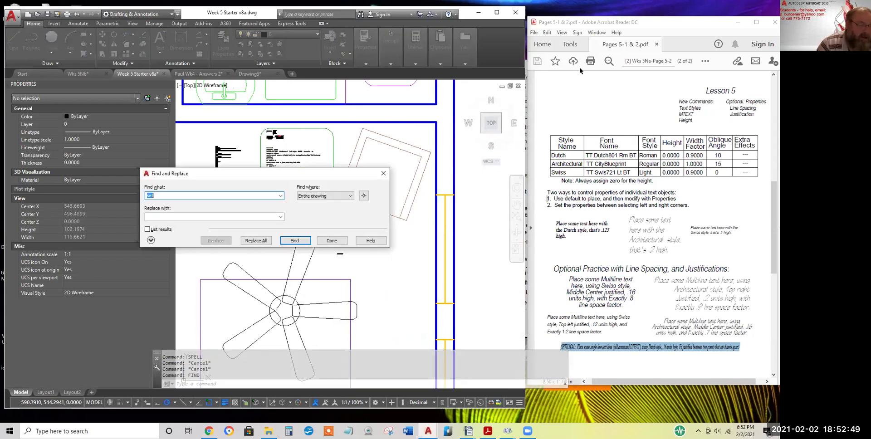
{"action": "type", "text": "O"}
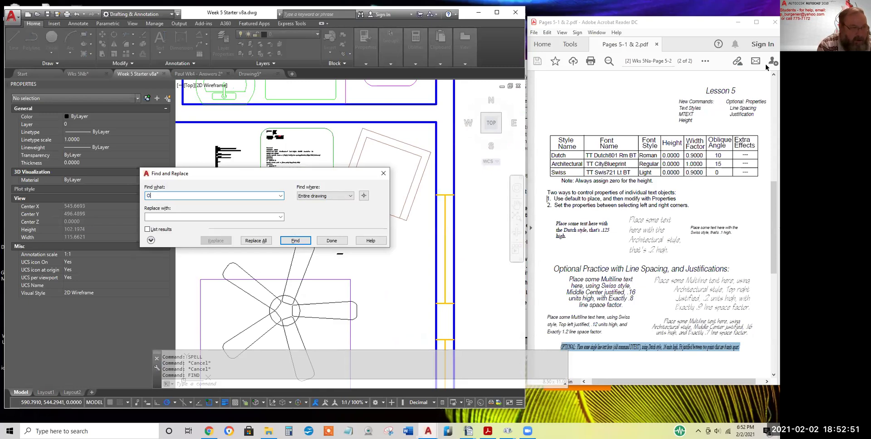
{"action": "type", "text": "pposite"}
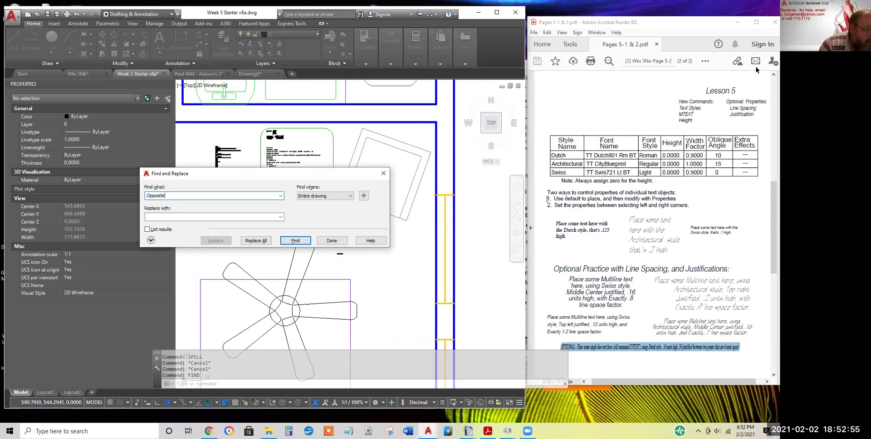
{"action": "left_click", "coordinate": [295, 239]}
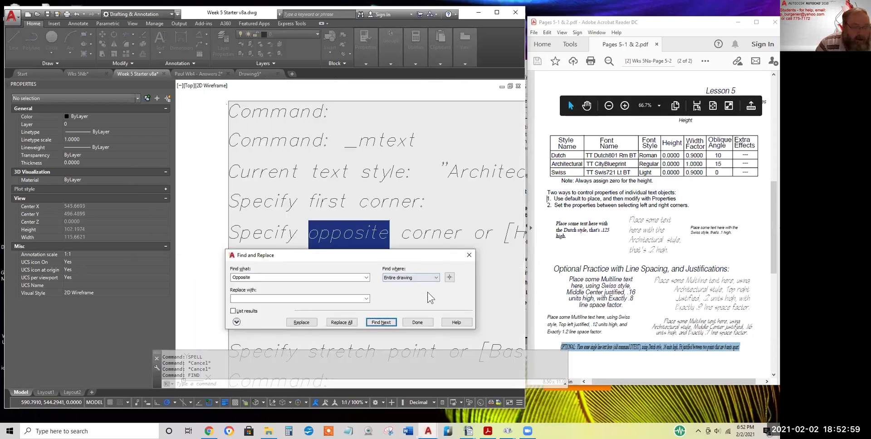
{"action": "left_click", "coordinate": [381, 322]}
{"action": "left_click", "coordinate": [381, 323]}
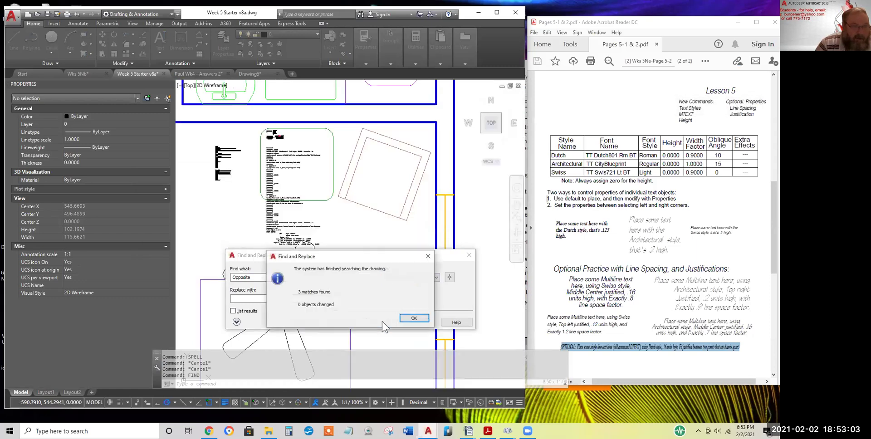
{"action": "left_click", "coordinate": [419, 318]}
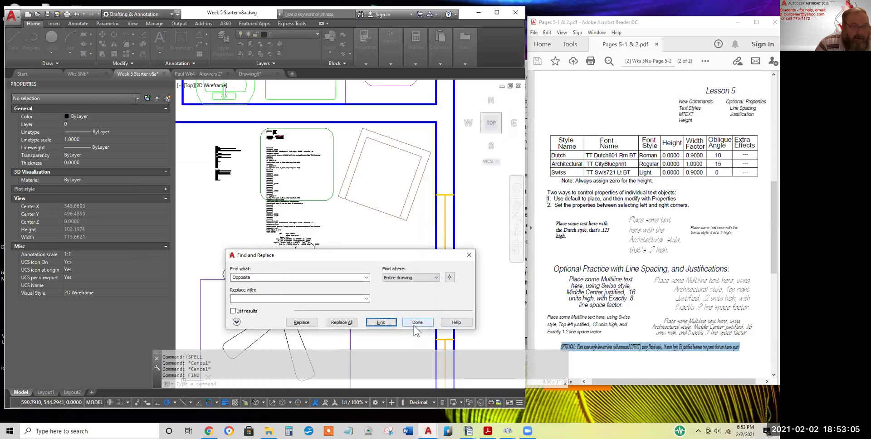
{"action": "left_click", "coordinate": [415, 325]}
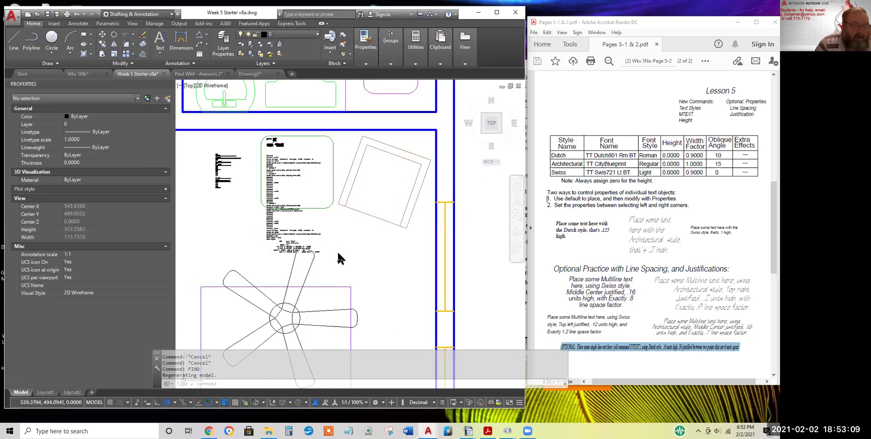
Replace all occurrences of "Opposite" in the entire drawing with "COnverly" and inspect the changed command-history text
{"action": "key", "text": "Return"}
{"action": "left_click", "coordinate": [295, 242]}
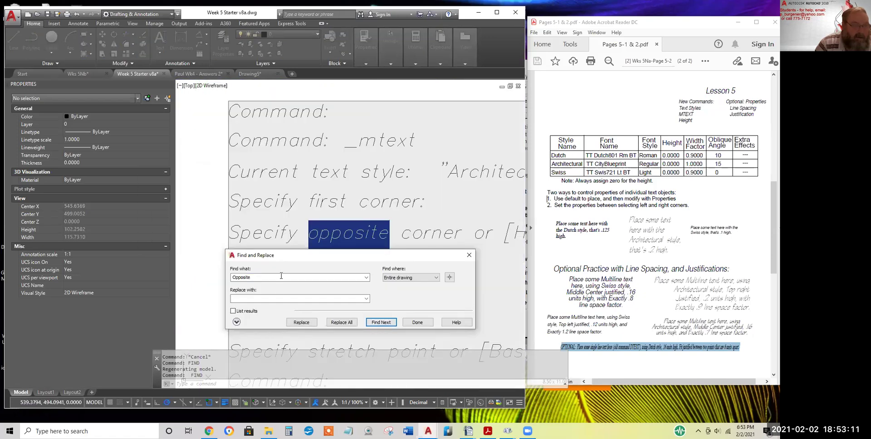
{"action": "left_click", "coordinate": [267, 297]}
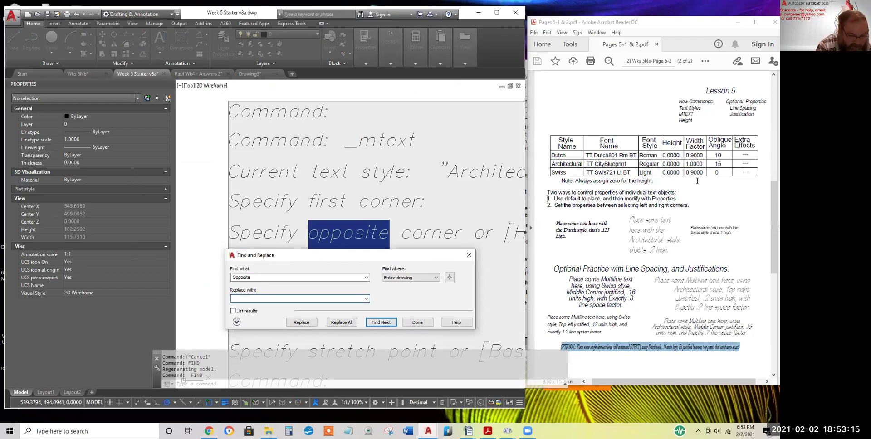
{"action": "type", "text": "COnverly"}
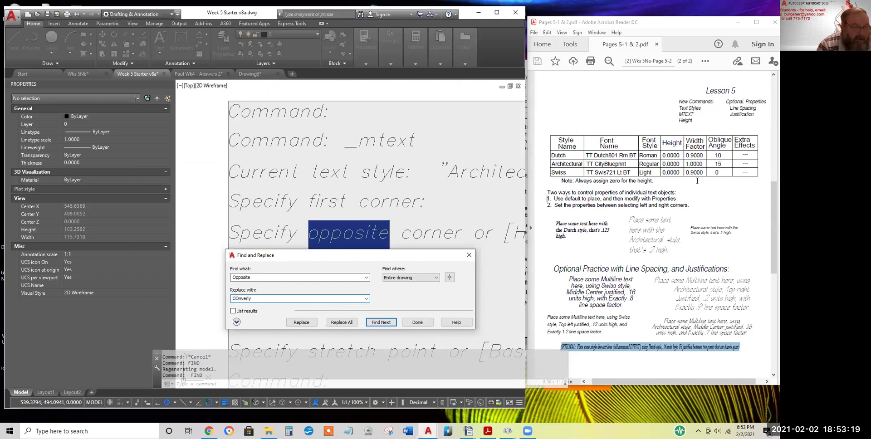
{"action": "left_click", "coordinate": [345, 322]}
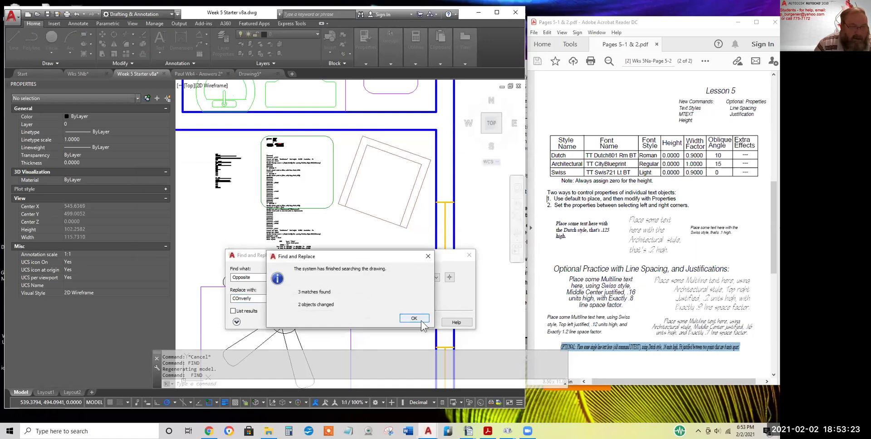
{"action": "left_click", "coordinate": [420, 320]}
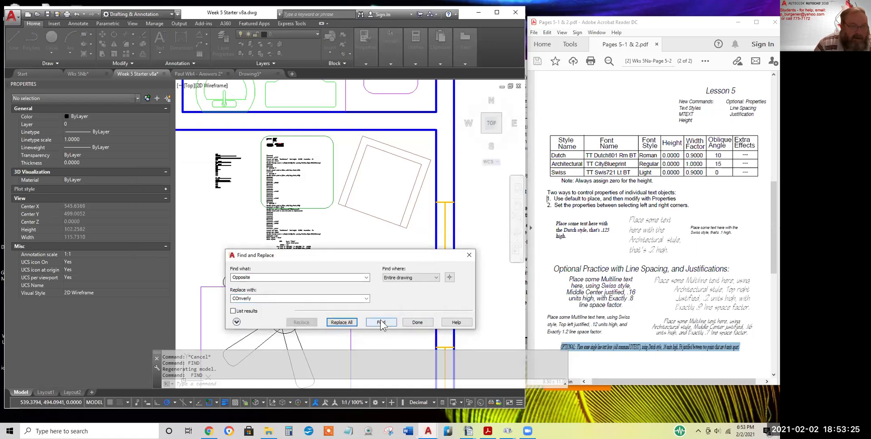
{"action": "left_click", "coordinate": [418, 322]}
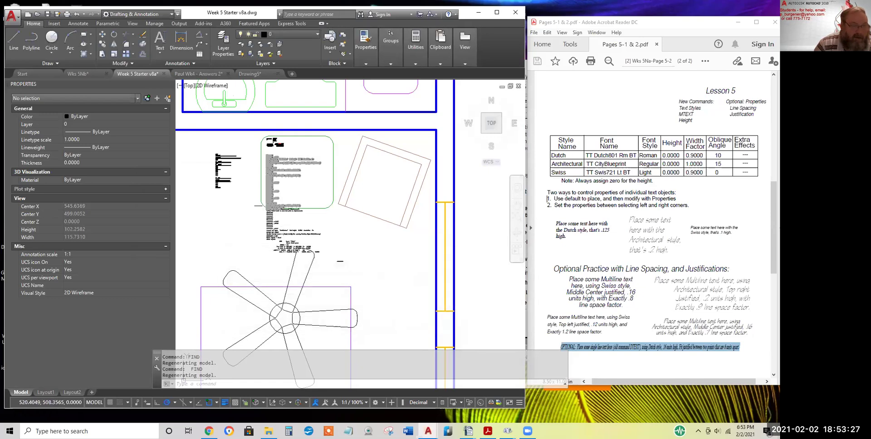
{"action": "scroll", "coordinate": [292, 208], "scroll_direction": "up", "scroll_amount": 8}
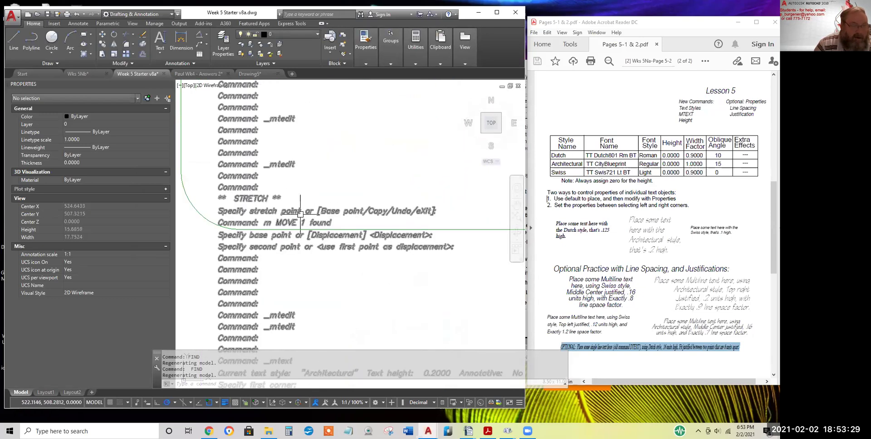
{"action": "middle_click_drag", "start_coordinate": [287, 181], "coordinate": [312, 317]}
{"action": "scroll", "coordinate": [312, 317], "scroll_direction": "down", "scroll_amount": 1}
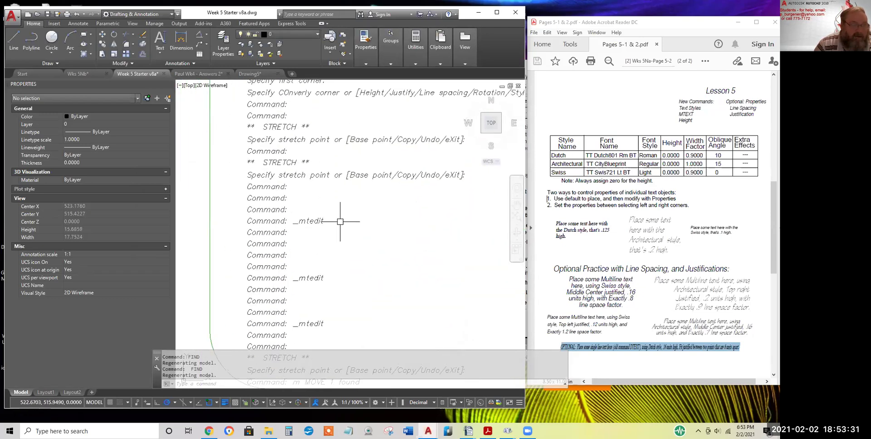
{"action": "scroll", "coordinate": [337, 212], "scroll_direction": "down", "scroll_amount": 2}
{"action": "scroll", "coordinate": [308, 136], "scroll_direction": "up", "scroll_amount": 5}
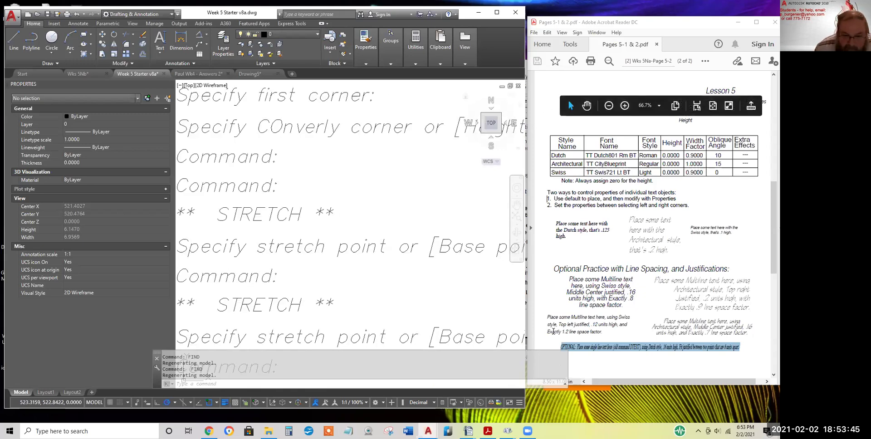
Switch to the Text Style Creating document in OpenOffice Writer and highlight the line about copying and pasting symbols
{"action": "scroll", "coordinate": [642, 359], "scroll_direction": "down", "scroll_amount": 1}
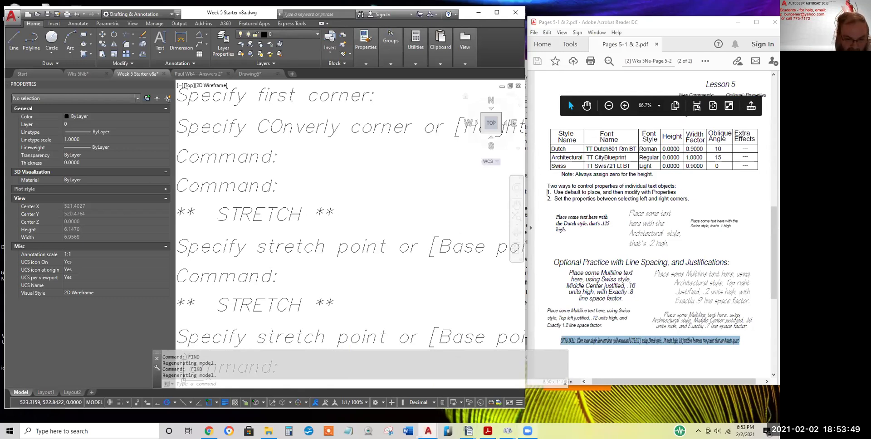
{"action": "mouse_move", "coordinate": [468, 431]}
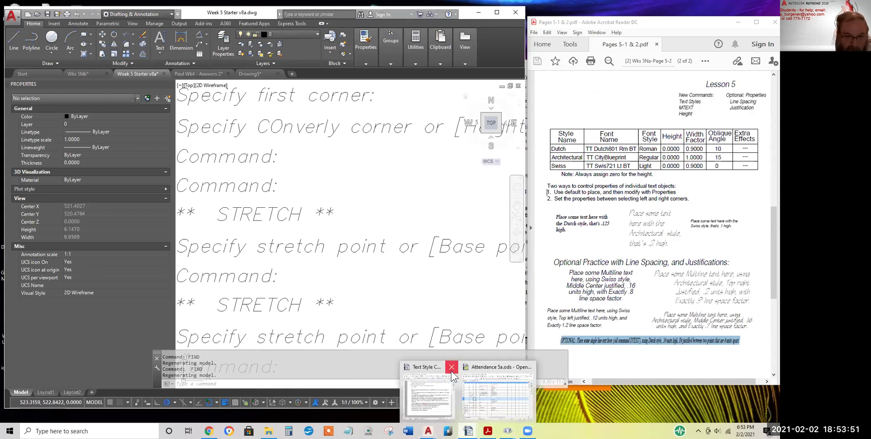
{"action": "left_click", "coordinate": [429, 395]}
{"action": "left_click_drag", "start_coordinate": [568, 302], "coordinate": [461, 301]}
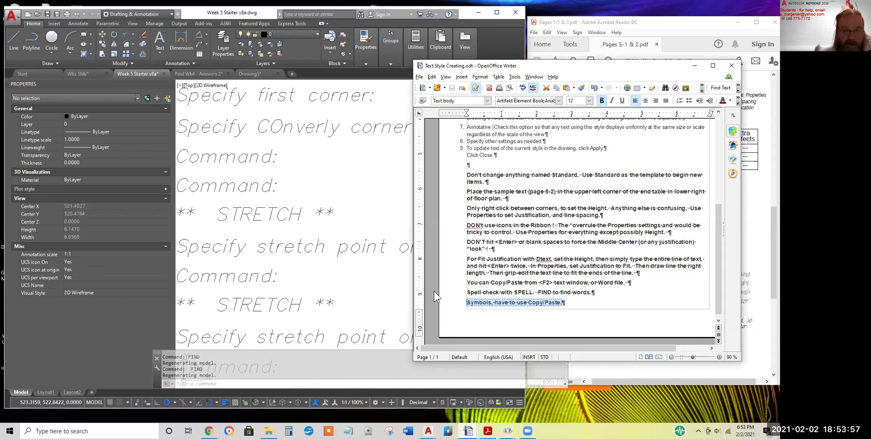
Back in the AutoCAD drawing, insert a diameter symbol (%%c) before "style" in the top-right justified multiline text, followed by a line break
{"action": "left_click", "coordinate": [369, 262]}
{"action": "scroll", "coordinate": [375, 214], "scroll_direction": "down", "scroll_amount": 3}
{"action": "scroll", "coordinate": [358, 212], "scroll_direction": "down", "scroll_amount": 2}
{"action": "scroll", "coordinate": [346, 210], "scroll_direction": "up", "scroll_amount": 6}
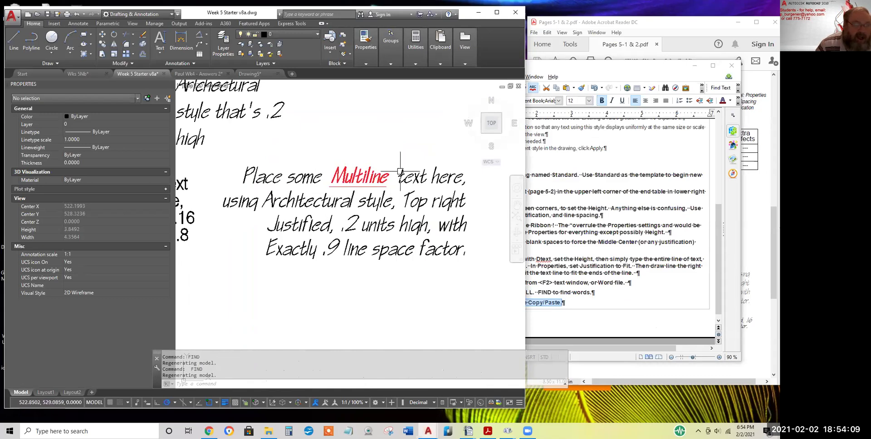
{"action": "scroll", "coordinate": [398, 164], "scroll_direction": "up", "scroll_amount": 6}
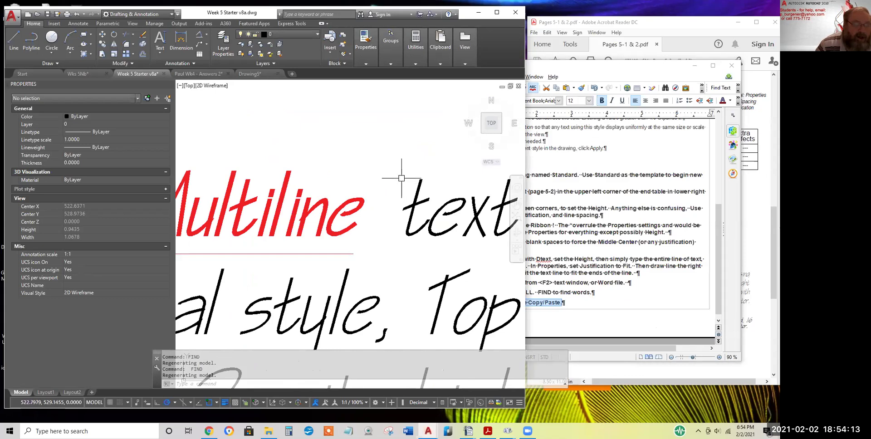
{"action": "scroll", "coordinate": [386, 199], "scroll_direction": "down", "scroll_amount": 2}
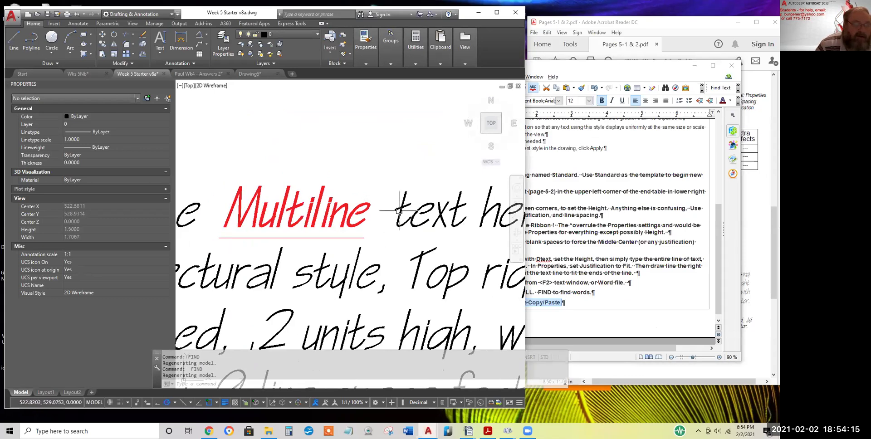
{"action": "scroll", "coordinate": [392, 223], "scroll_direction": "down", "scroll_amount": 4}
{"action": "middle_click_drag", "start_coordinate": [399, 243], "coordinate": [409, 211]}
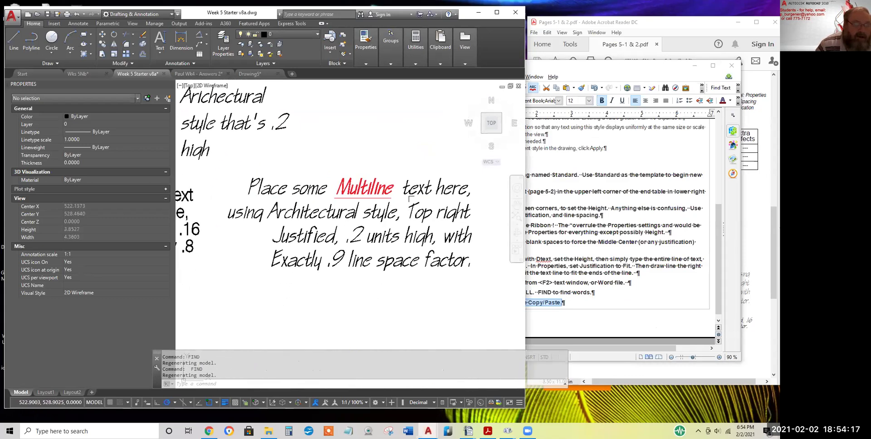
{"action": "double_click", "coordinate": [366, 216]}
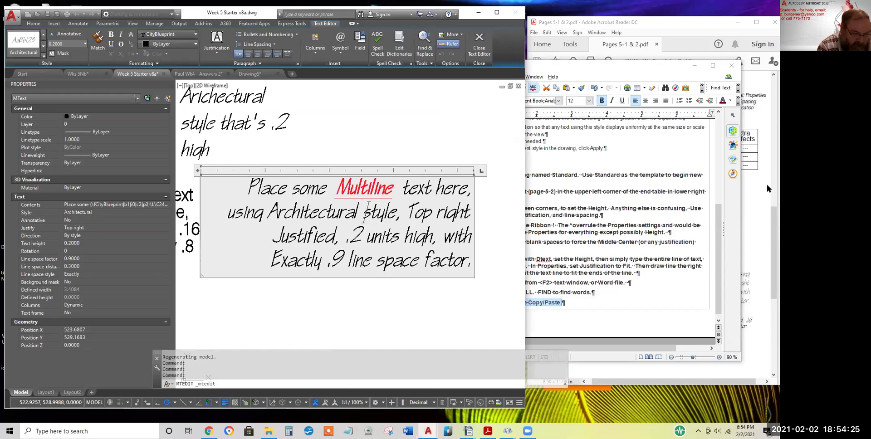
{"action": "type", "text": "%%c"}
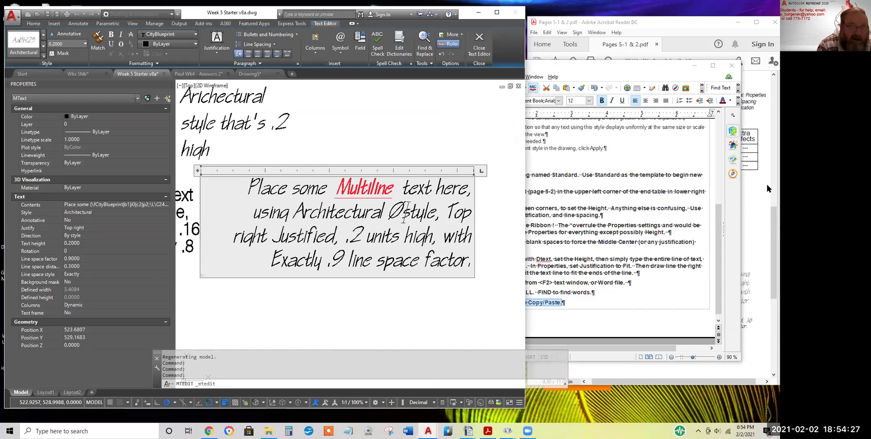
{"action": "key", "text": "Return"}
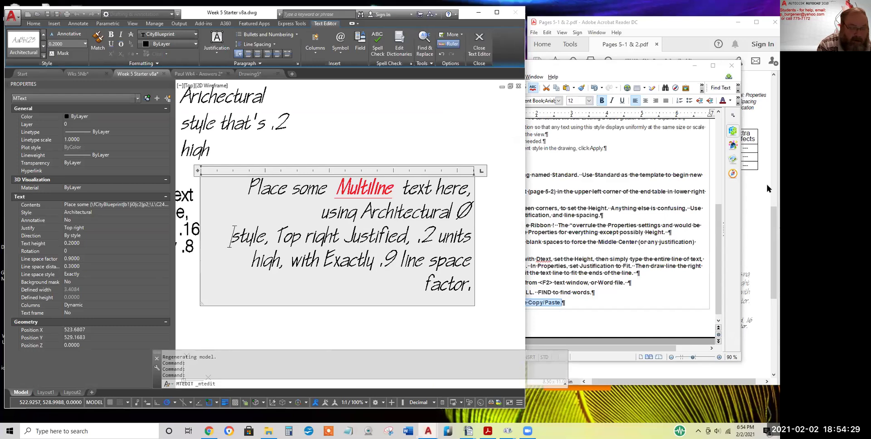
Add a degree symbol (%%d) and a plus/minus symbol (%%p) at the start of the line before "style"
{"action": "type", "text": "%%"}
{"action": "type", "text": "d"}
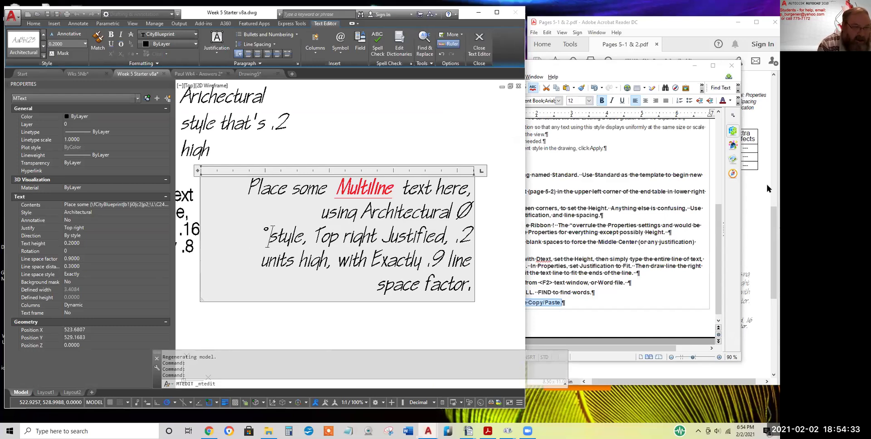
{"action": "type", "text": "%%p"}
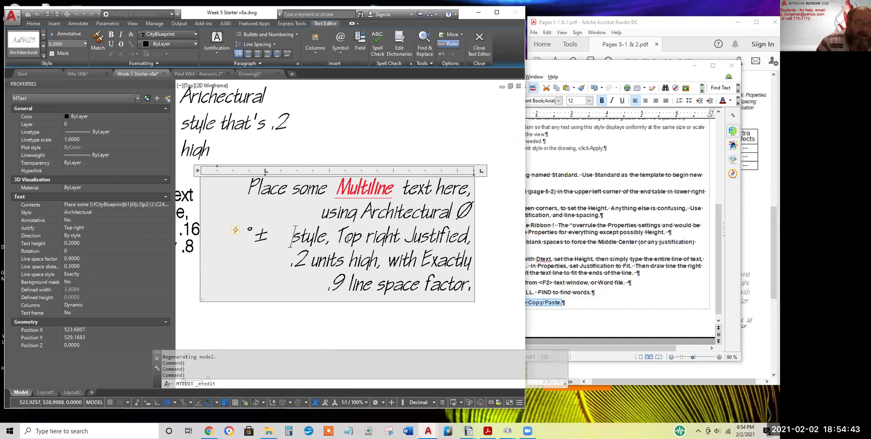
Open the Character Map for a symbol in the multiline text, set its font to GDT and add the parallelism symbol to the characters to copy
{"action": "left_click", "coordinate": [363, 237]}
{"action": "right_click", "coordinate": [364, 235]}
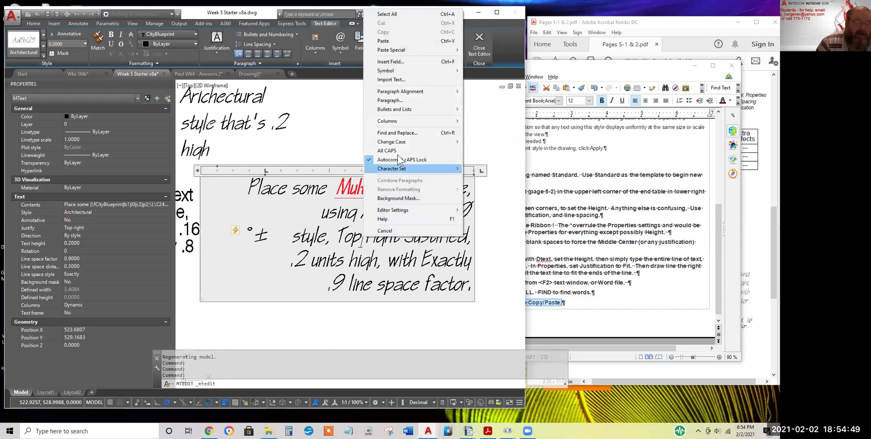
{"action": "mouse_move", "coordinate": [389, 71]}
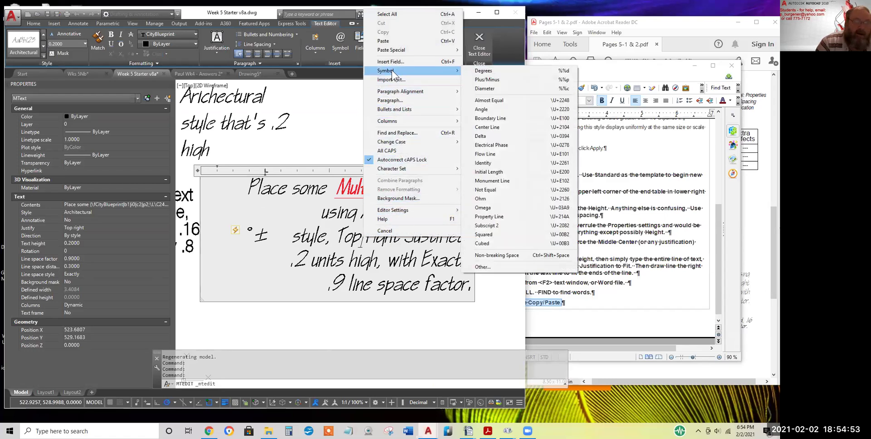
{"action": "left_click", "coordinate": [482, 268]}
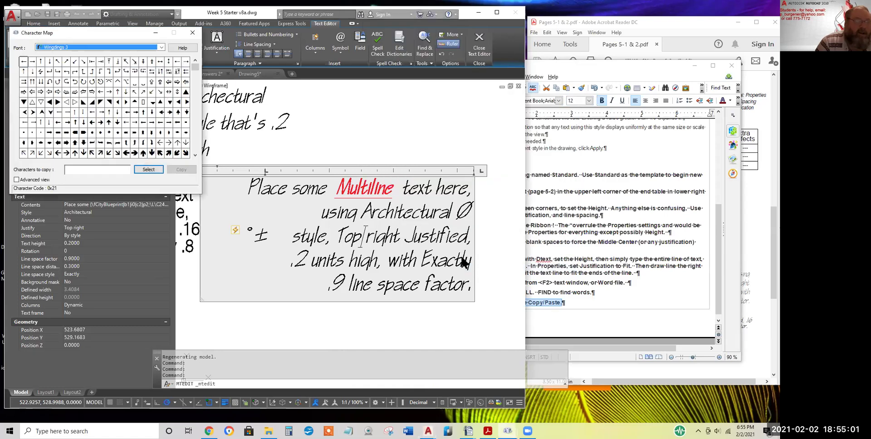
{"action": "left_click", "coordinate": [161, 47]}
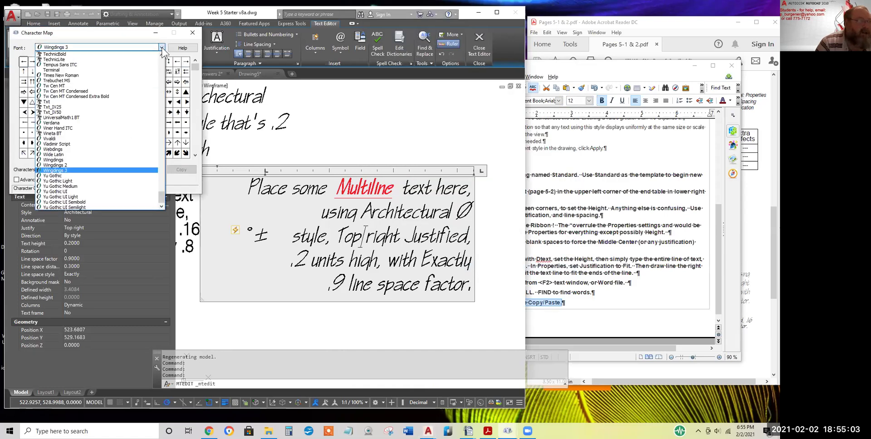
{"action": "left_click_drag", "start_coordinate": [162, 200], "coordinate": [164, 111]}
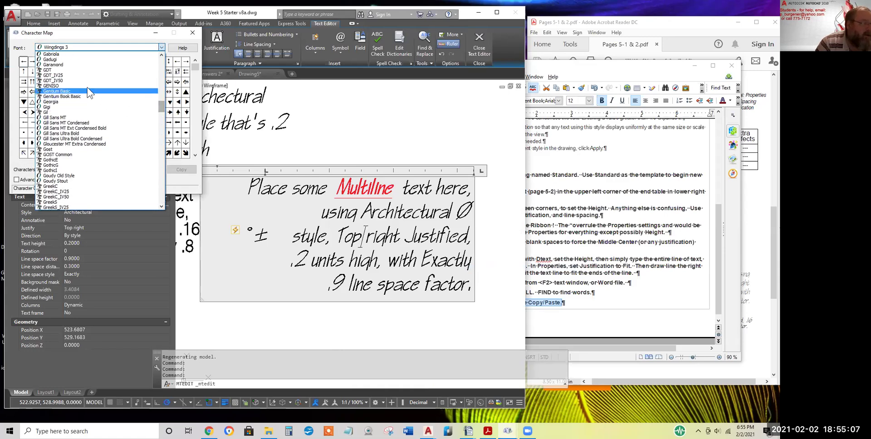
{"action": "left_click", "coordinate": [55, 70]}
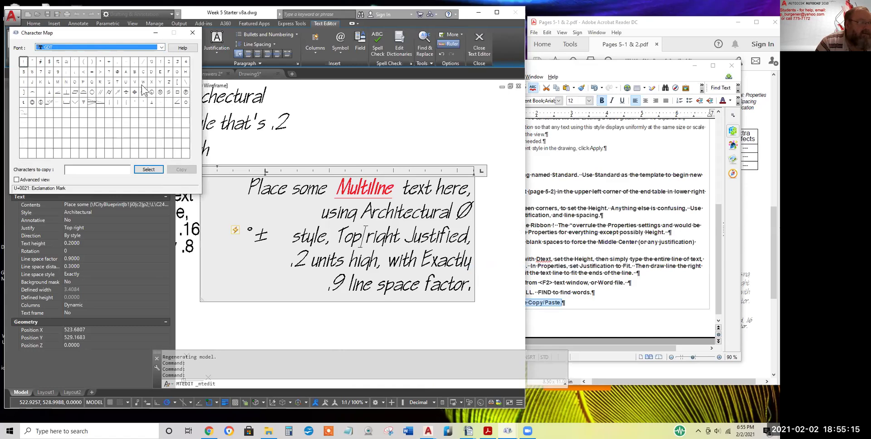
{"action": "left_click", "coordinate": [100, 92]}
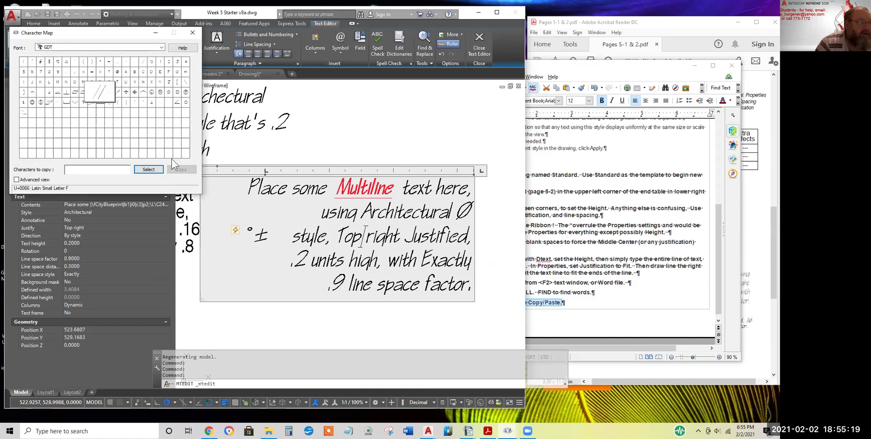
{"action": "left_click", "coordinate": [146, 170]}
{"action": "left_click", "coordinate": [362, 236]}
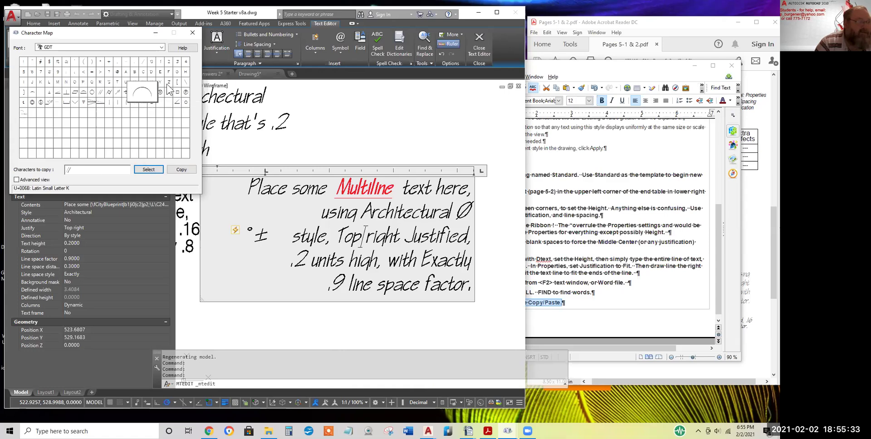
Add the W, symmetry symbol and left bracket to the GDT characters, and copy the whole set
{"action": "left_click", "coordinate": [144, 81]}
{"action": "left_click", "coordinate": [152, 170]}
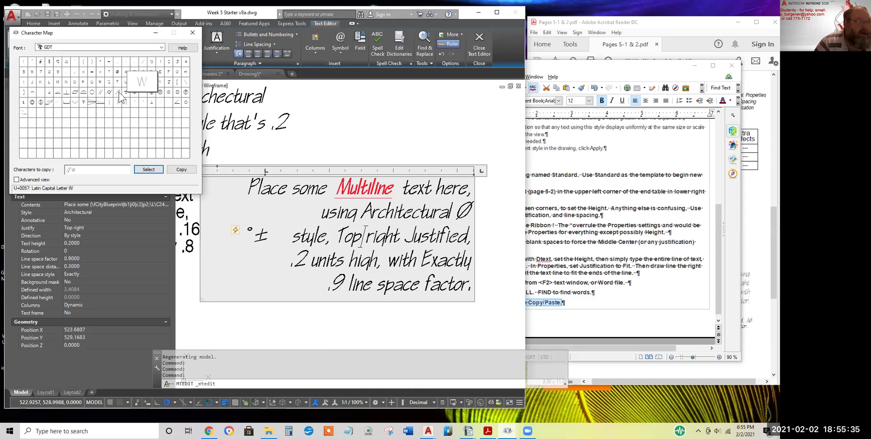
{"action": "left_click", "coordinate": [127, 91]}
{"action": "left_click", "coordinate": [150, 171]}
{"action": "left_click", "coordinate": [177, 82]}
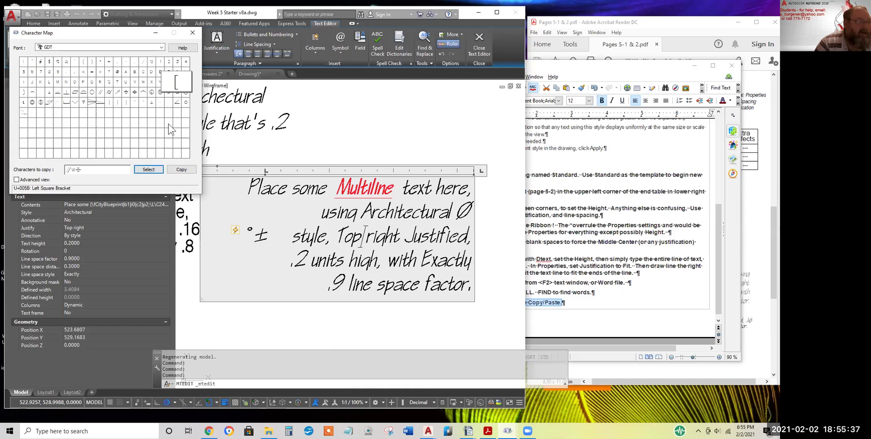
{"action": "left_click", "coordinate": [150, 169]}
{"action": "left_click_drag", "start_coordinate": [85, 169], "coordinate": [65, 168]}
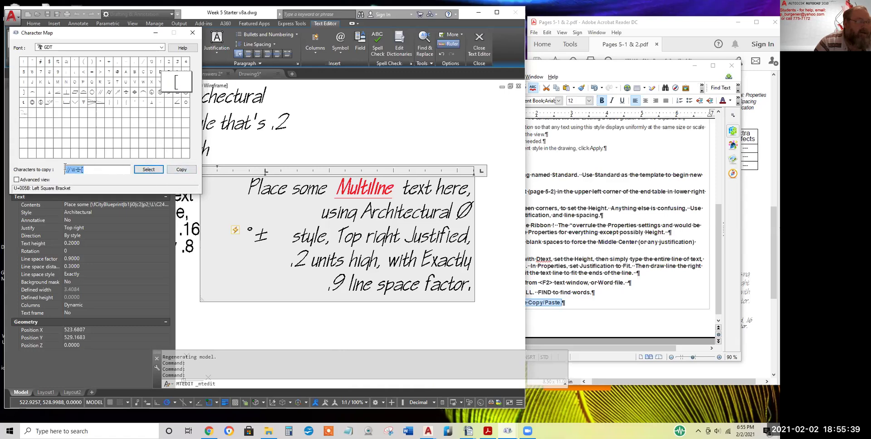
{"action": "left_click", "coordinate": [181, 169]}
Paste the copied GDT characters before "Architectural" in the second line of the multiline text and highlight the pasted symbols
{"action": "left_click", "coordinate": [363, 212]}
{"action": "right_click", "coordinate": [363, 216]}
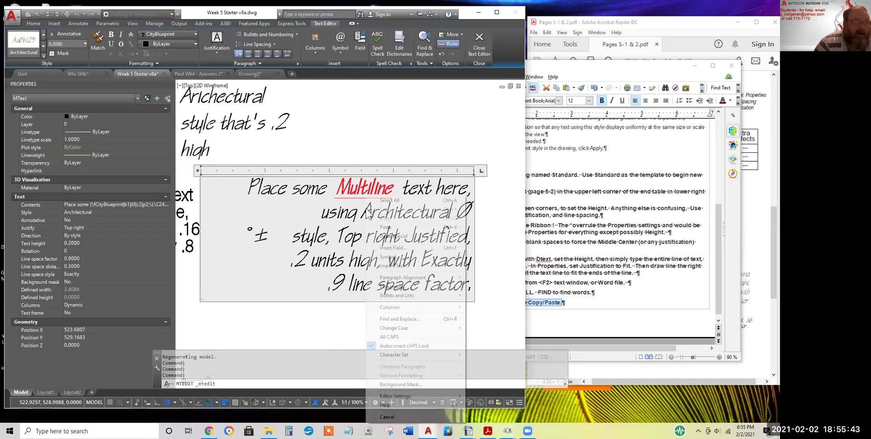
{"action": "left_click", "coordinate": [387, 227]}
{"action": "left_click_drag", "start_coordinate": [352, 212], "coordinate": [301, 209]}
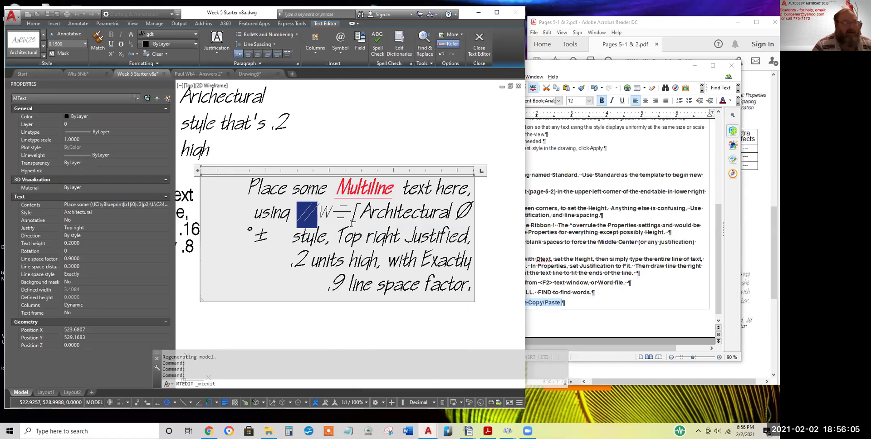
Reopen the Character Map for another symbol, switch to the Wingdings font and copy the arrow pointing down and left
{"action": "left_click", "coordinate": [366, 236]}
{"action": "right_click", "coordinate": [365, 237]}
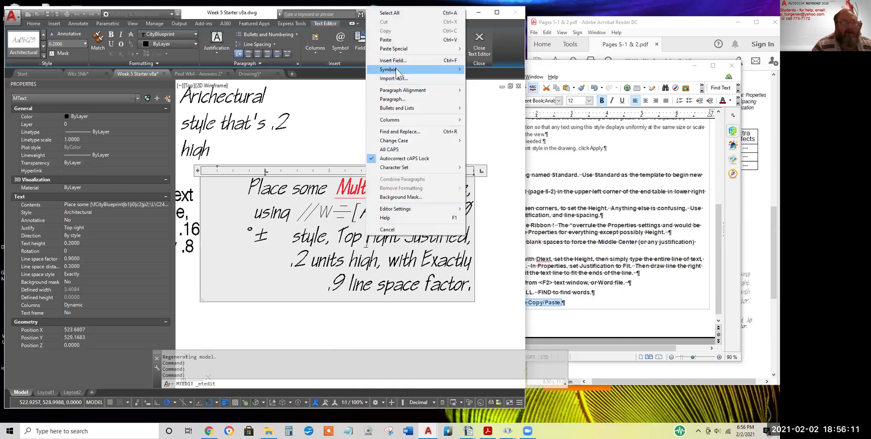
{"action": "mouse_move", "coordinate": [396, 68]}
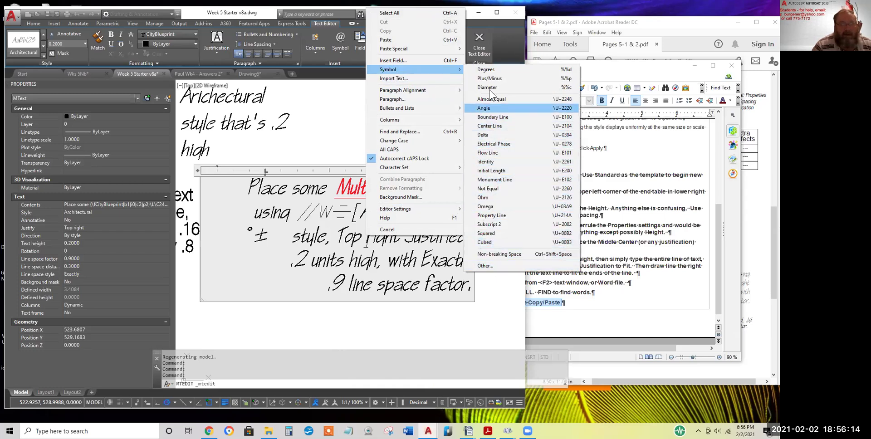
{"action": "left_click", "coordinate": [489, 266]}
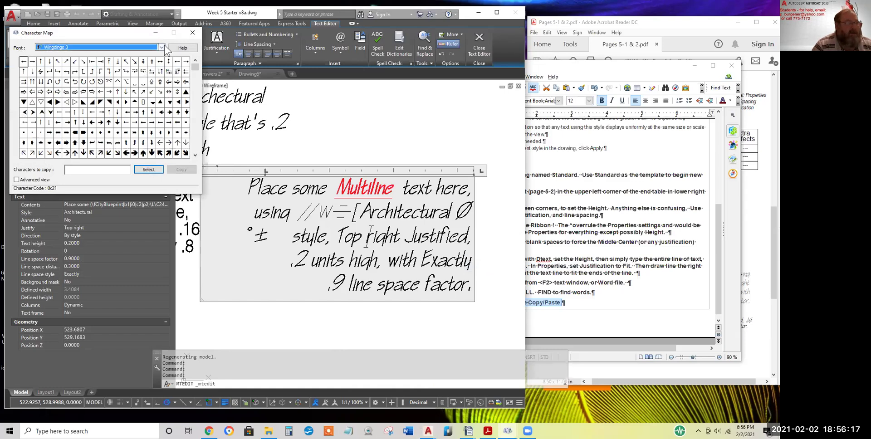
{"action": "left_click", "coordinate": [163, 46]}
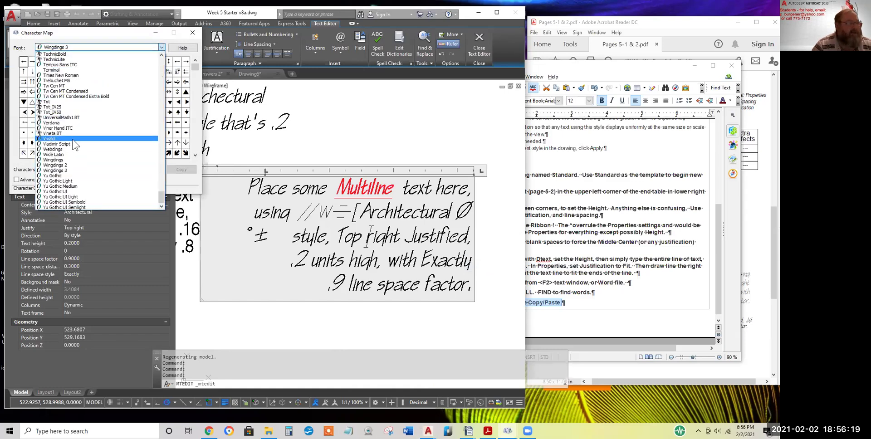
{"action": "scroll", "coordinate": [74, 153], "scroll_direction": "up", "scroll_amount": 1}
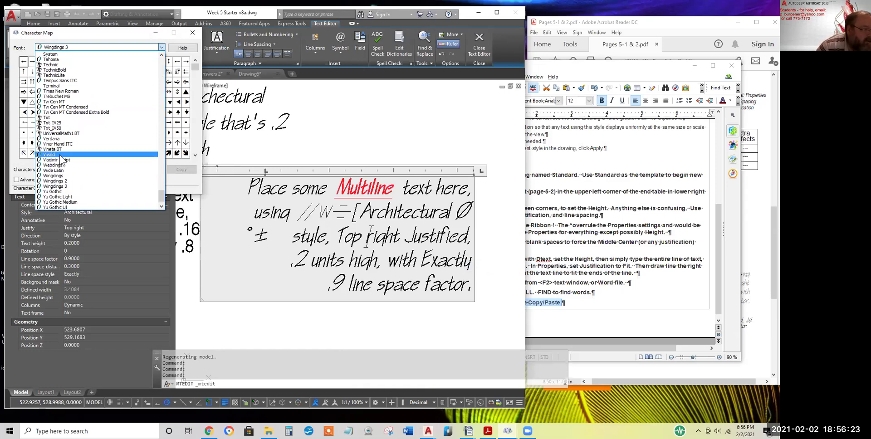
{"action": "scroll", "coordinate": [59, 153], "scroll_direction": "down", "scroll_amount": 1}
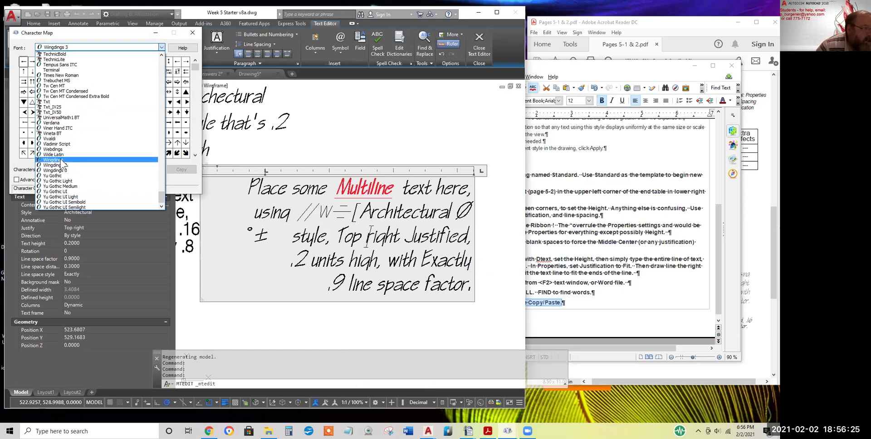
{"action": "left_click", "coordinate": [61, 159]}
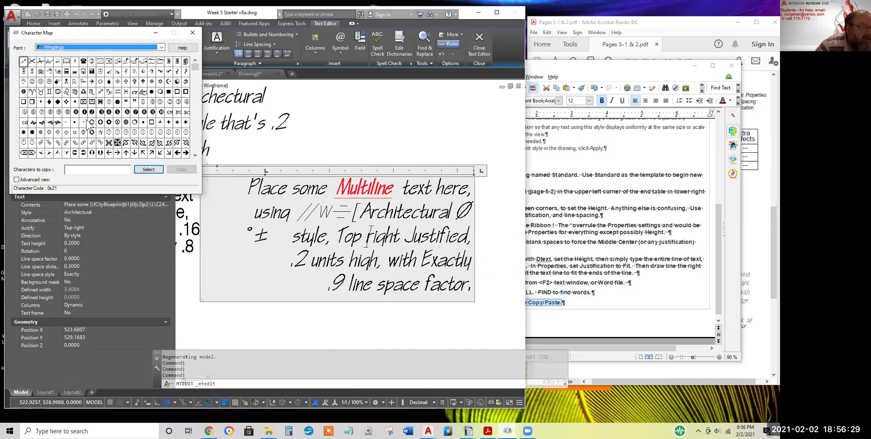
{"action": "left_click", "coordinate": [159, 153]}
{"action": "left_click", "coordinate": [148, 169]}
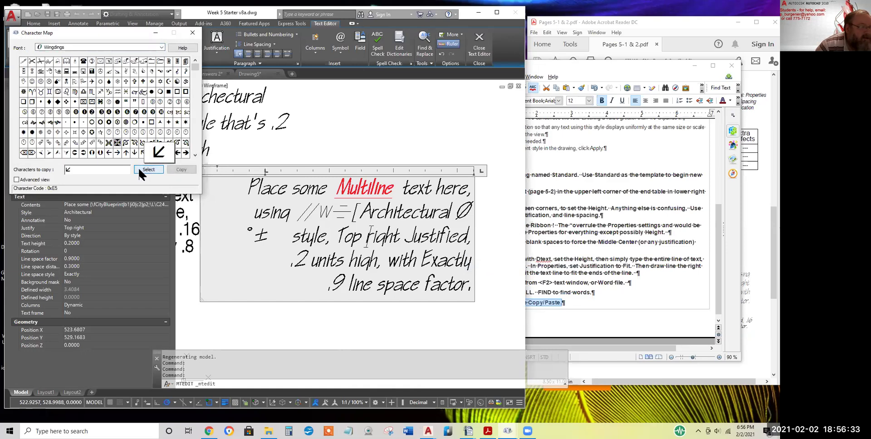
{"action": "left_click", "coordinate": [181, 169]}
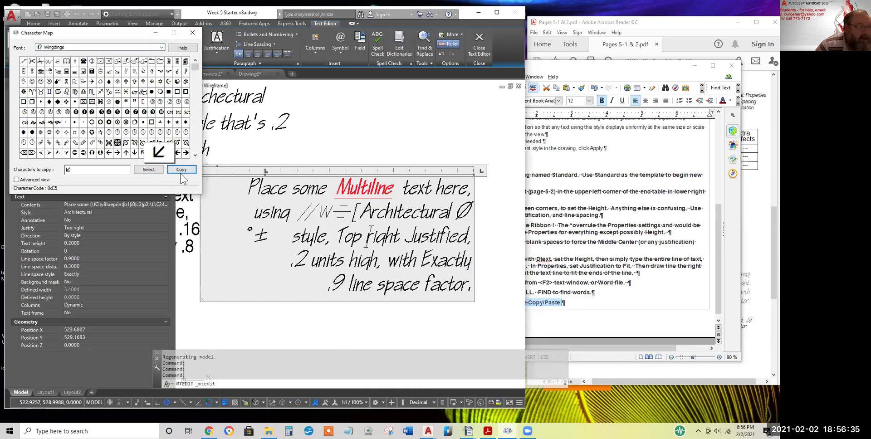
Paste the Wingdings arrow after "factor" at the end of the multiline text and finish editing the text
{"action": "left_click", "coordinate": [483, 297]}
{"action": "right_click", "coordinate": [473, 283]}
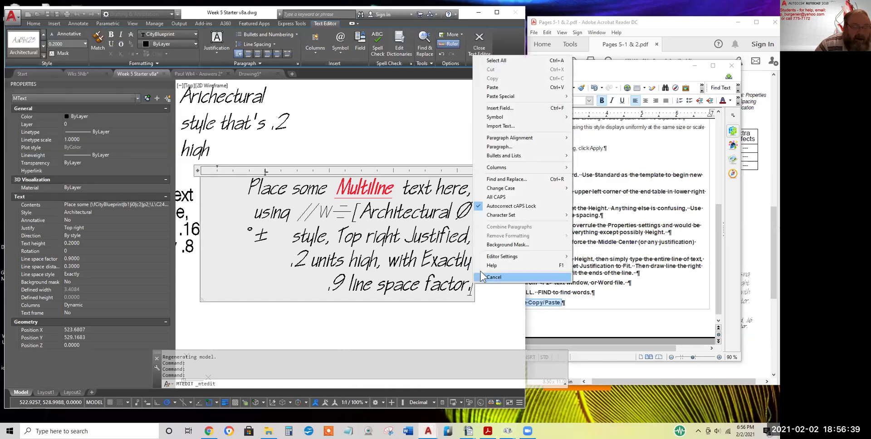
{"action": "left_click", "coordinate": [494, 88]}
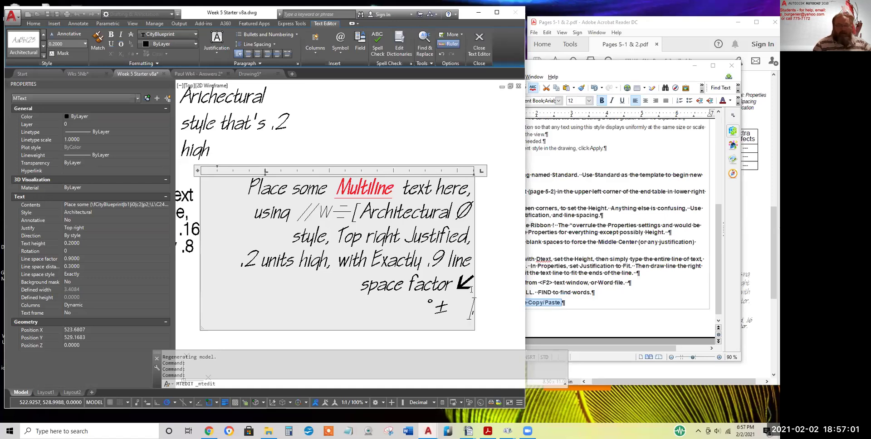
{"action": "left_click", "coordinate": [443, 162]}
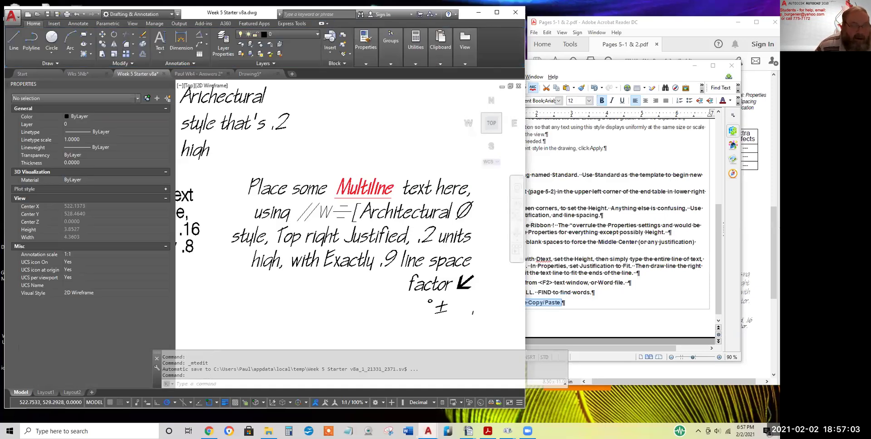
{"action": "scroll", "coordinate": [413, 227], "scroll_direction": "down", "scroll_amount": 7}
{"action": "scroll", "coordinate": [413, 271], "scroll_direction": "up", "scroll_amount": 2}
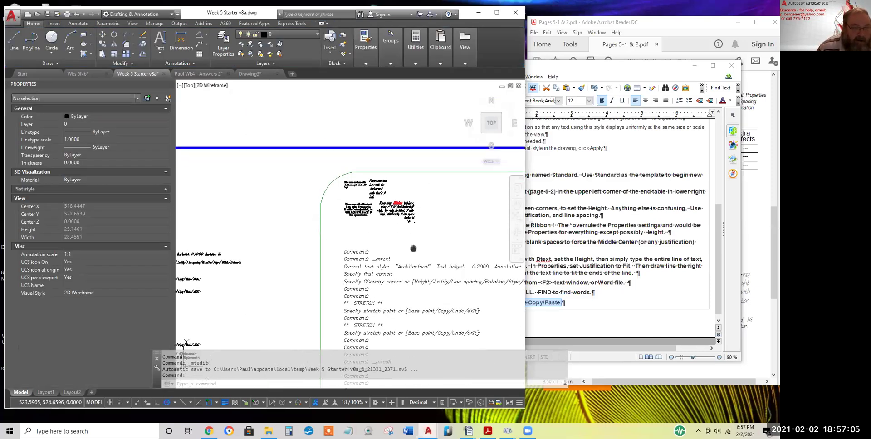
{"action": "scroll", "coordinate": [335, 256], "scroll_direction": "down", "scroll_amount": 2}
{"action": "scroll", "coordinate": [363, 272], "scroll_direction": "up", "scroll_amount": 1}
{"action": "scroll", "coordinate": [363, 272], "scroll_direction": "down", "scroll_amount": 3}
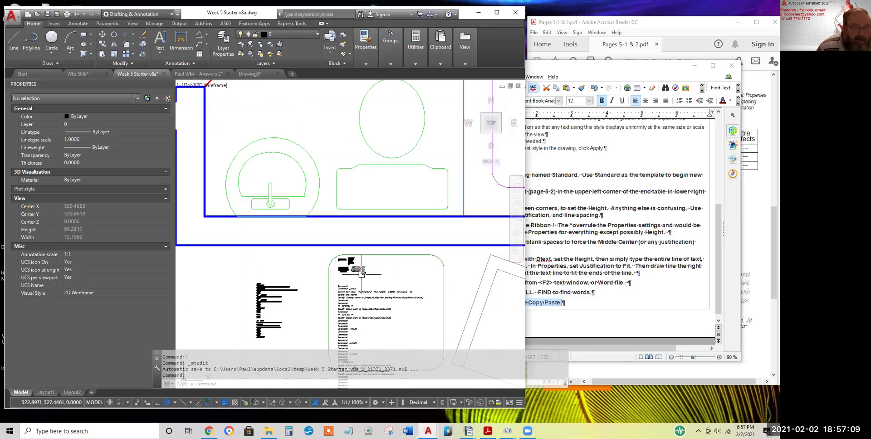
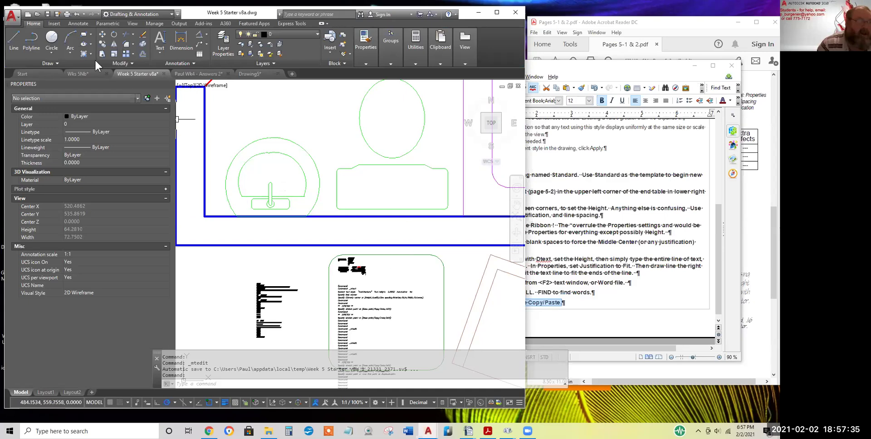
Save the drawing as a new DWG in the Wk5 folder, named with the author's first name followed by "Wk5"
{"action": "left_click", "coordinate": [11, 16]}
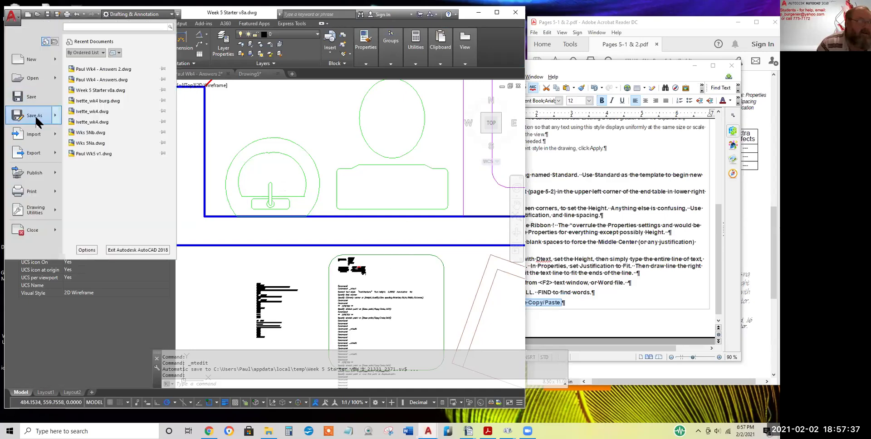
{"action": "key", "text": "Escape"}
{"action": "key", "text": "ctrl+shift+s"}
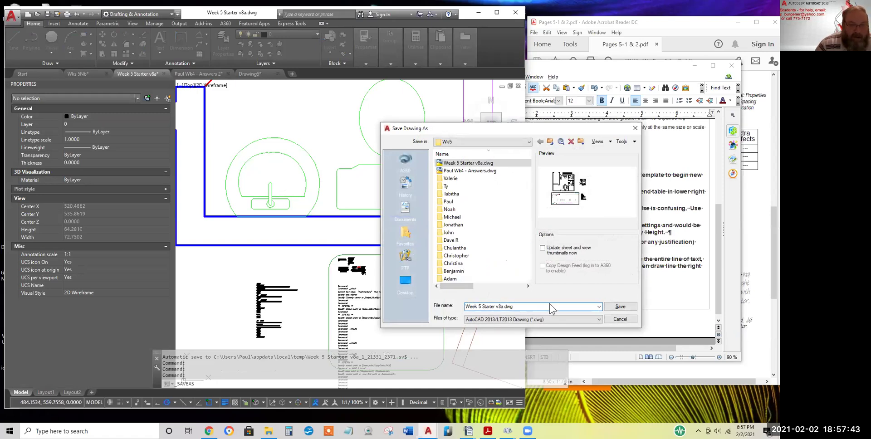
{"action": "key", "text": "Home"}
{"action": "type", "text": "Paul"}
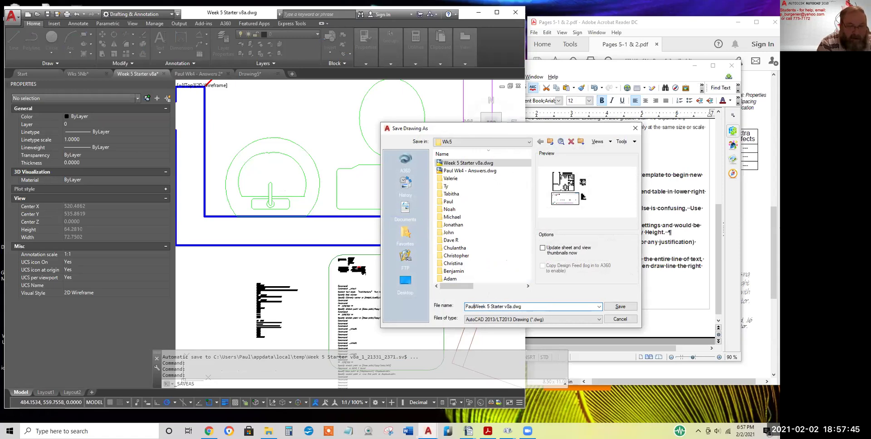
{"action": "key", "text": "Right"}
{"action": "key", "text": "Delete"}
{"action": "key", "text": "Delete"}
{"action": "key", "text": "Delete"}
{"action": "key", "text": "Delete"}
{"action": "type", "text": "k"}
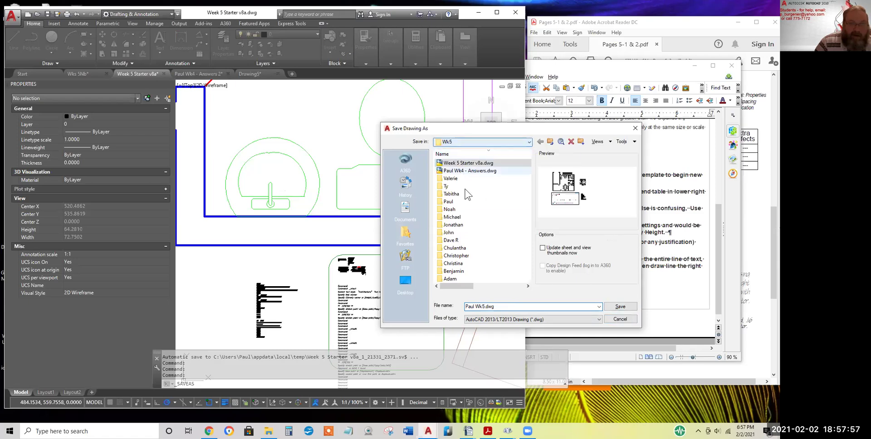
{"action": "left_click", "coordinate": [620, 307]}
View more of the saved floor plan, and bring up the Wks 5Nb drawing with its Page 5-2 layout
{"action": "scroll", "coordinate": [422, 258], "scroll_direction": "down", "scroll_amount": 1}
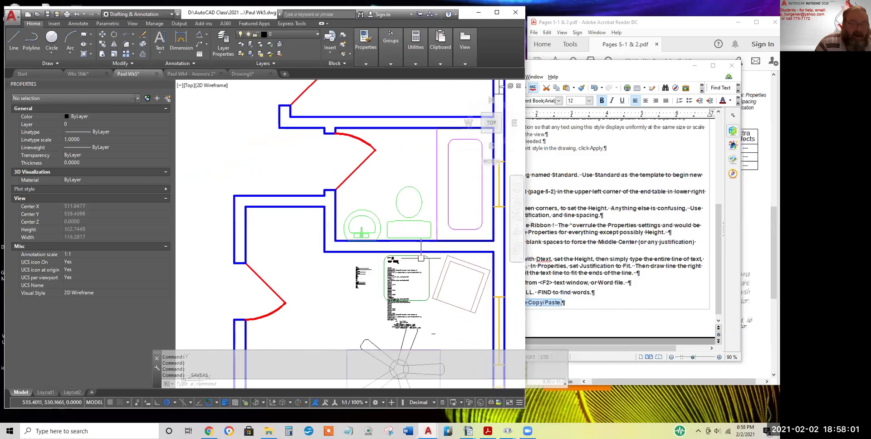
{"action": "scroll", "coordinate": [421, 258], "scroll_direction": "down", "scroll_amount": 3}
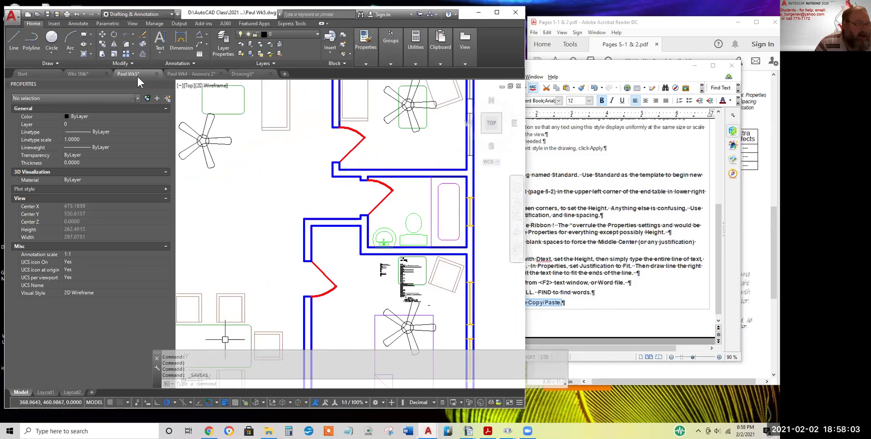
{"action": "left_click", "coordinate": [86, 72]}
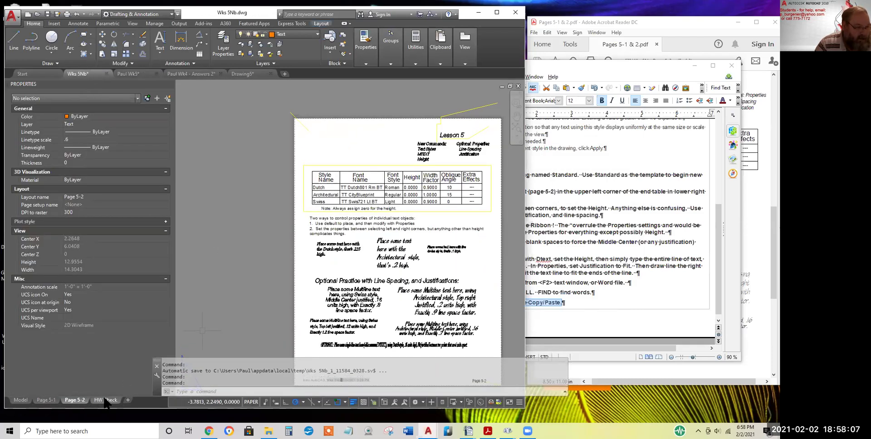
Open the HW Check layout in paper space and examine the orange text samples on the end table the red arrow points to
{"action": "mouse_move", "coordinate": [102, 400]}
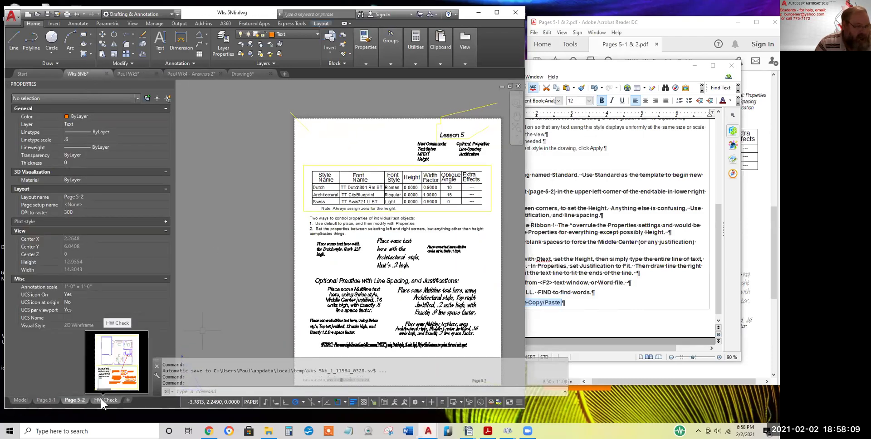
{"action": "left_click", "coordinate": [102, 400]}
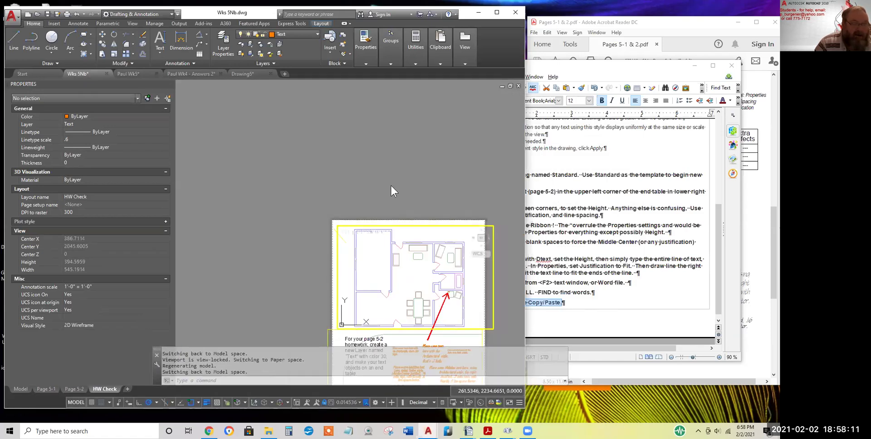
{"action": "double_click", "coordinate": [391, 185]}
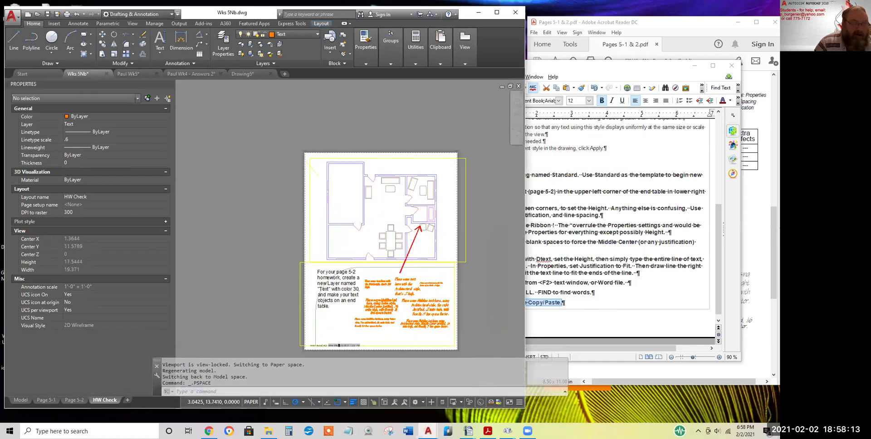
{"action": "middle_click_drag", "start_coordinate": [381, 251], "coordinate": [371, 223]}
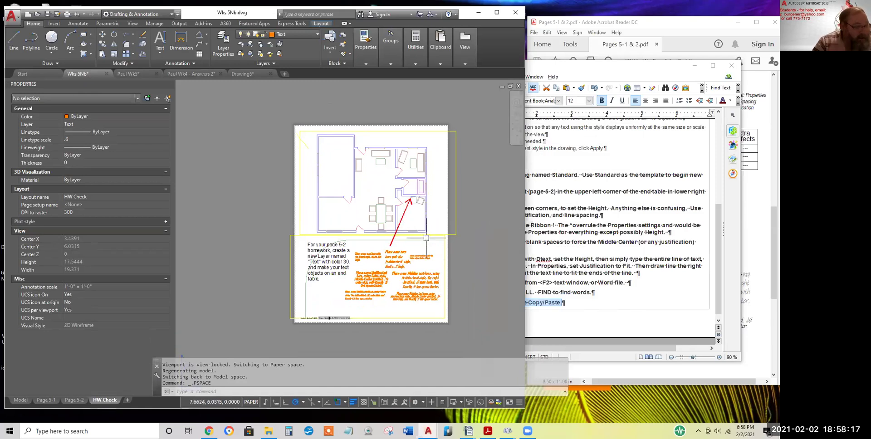
{"action": "scroll", "coordinate": [413, 203], "scroll_direction": "up", "scroll_amount": 12}
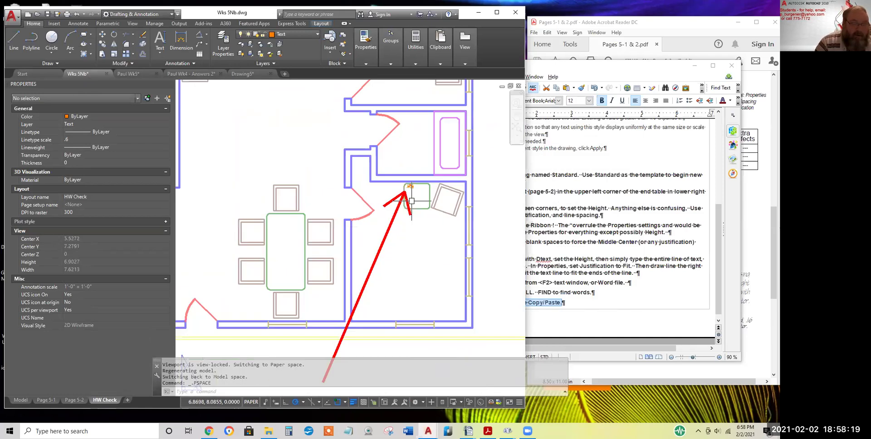
{"action": "scroll", "coordinate": [409, 181], "scroll_direction": "up", "scroll_amount": 7}
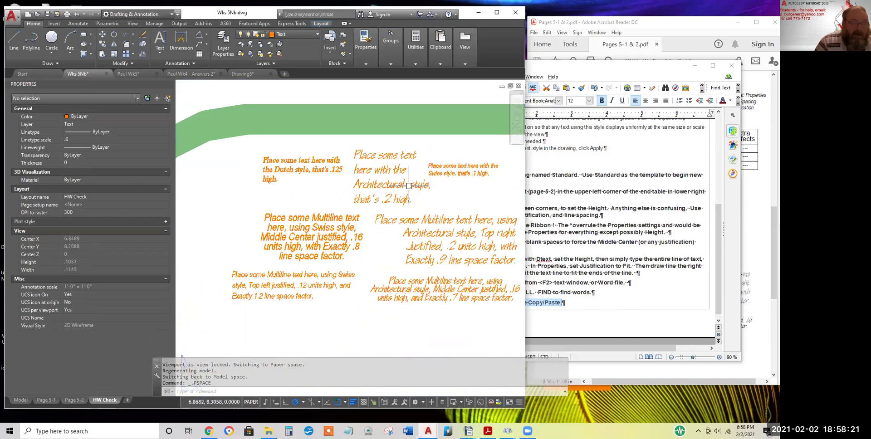
{"action": "scroll", "coordinate": [391, 219], "scroll_direction": "down", "scroll_amount": 2}
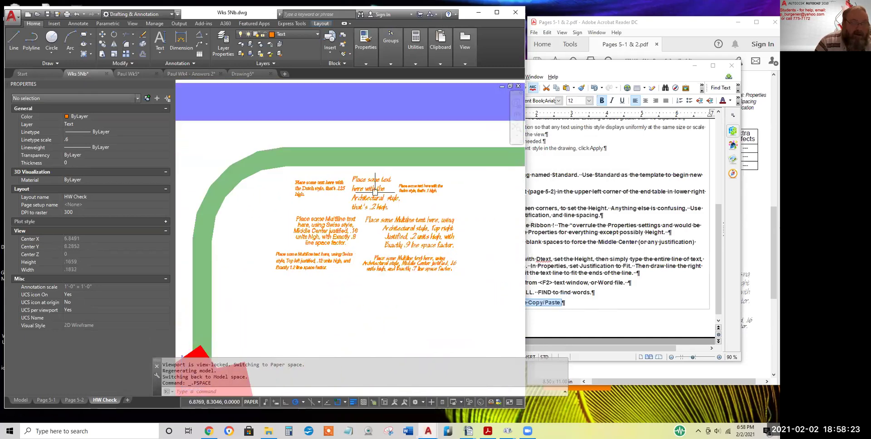
Activate the floor plan viewport, select the top-right-justified Architectural multiline text and check its properties and layer
{"action": "double_click", "coordinate": [409, 234]}
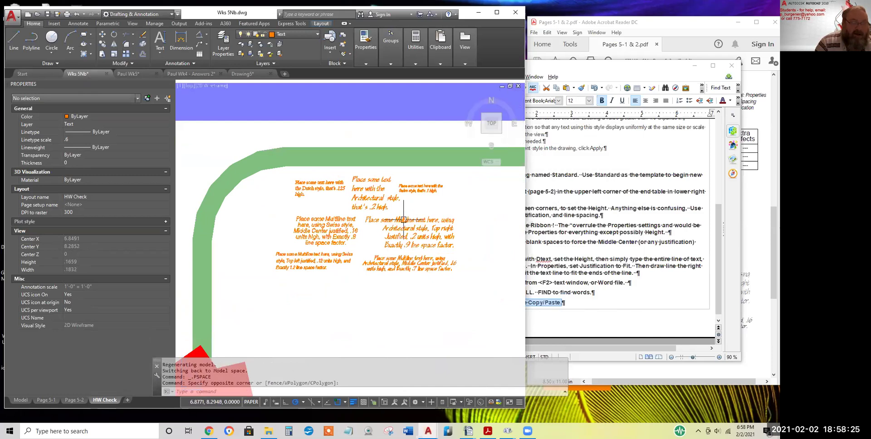
{"action": "left_click", "coordinate": [404, 217]}
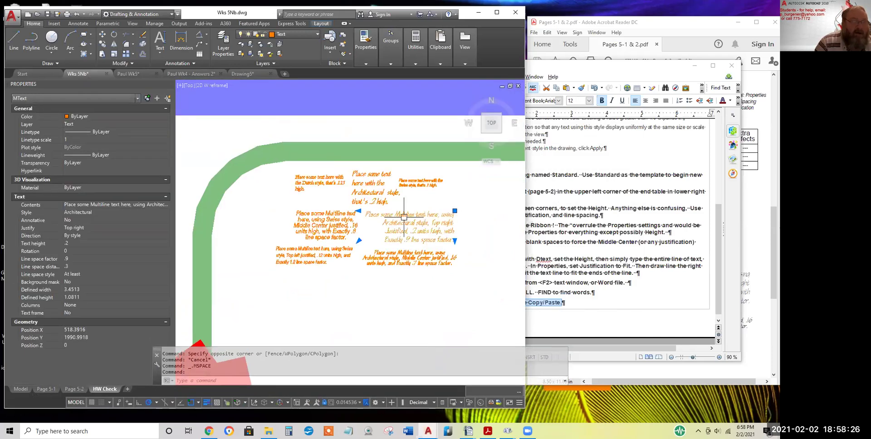
{"action": "left_click", "coordinate": [287, 34]}
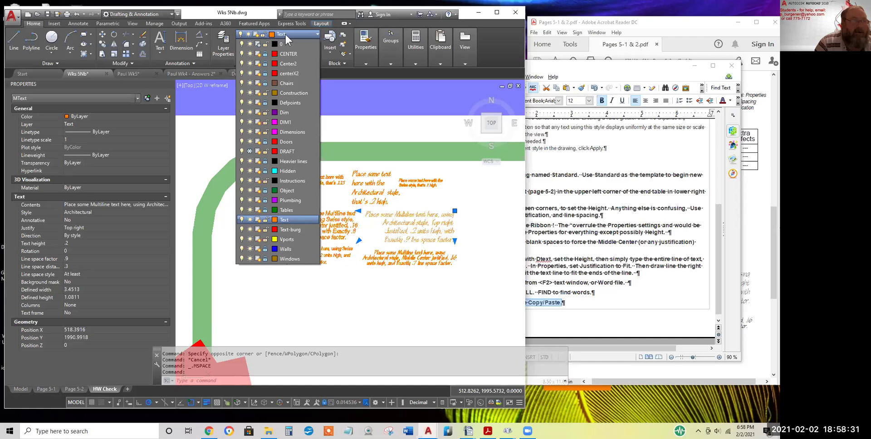
{"action": "scroll", "coordinate": [412, 297], "scroll_direction": "down", "scroll_amount": 5}
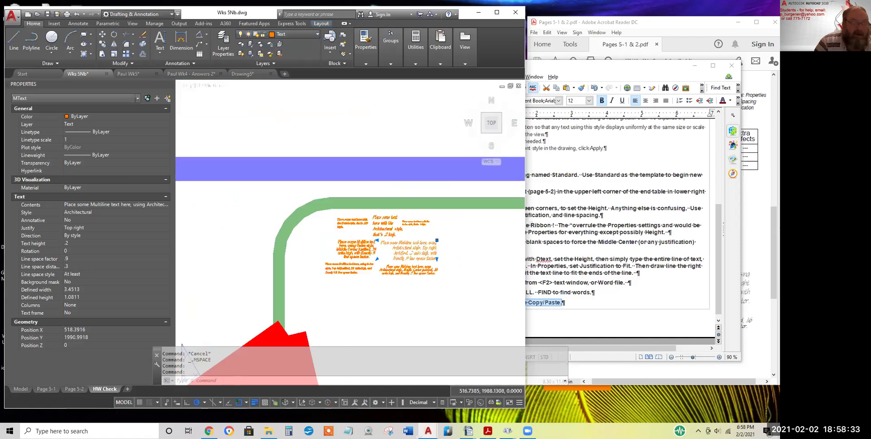
{"action": "key", "text": "Escape"}
{"action": "scroll", "coordinate": [455, 289], "scroll_direction": "down", "scroll_amount": 6}
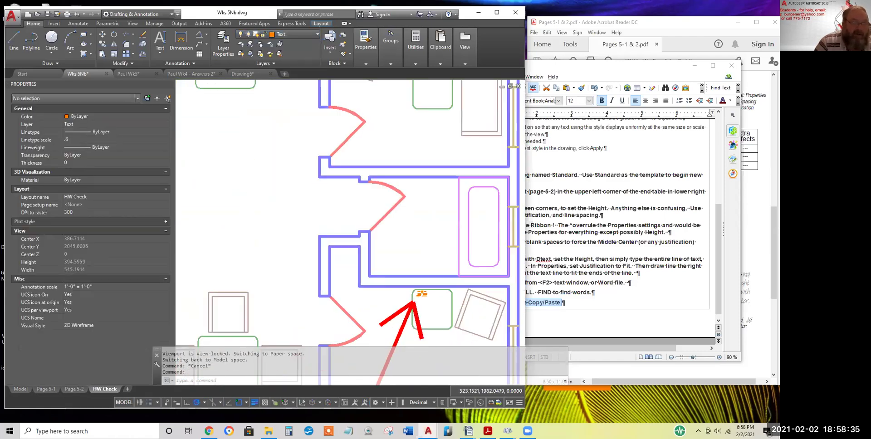
Return to paper space and unlock the display of both viewports on the HW Check layout
{"action": "scroll", "coordinate": [472, 213], "scroll_direction": "down", "scroll_amount": 5}
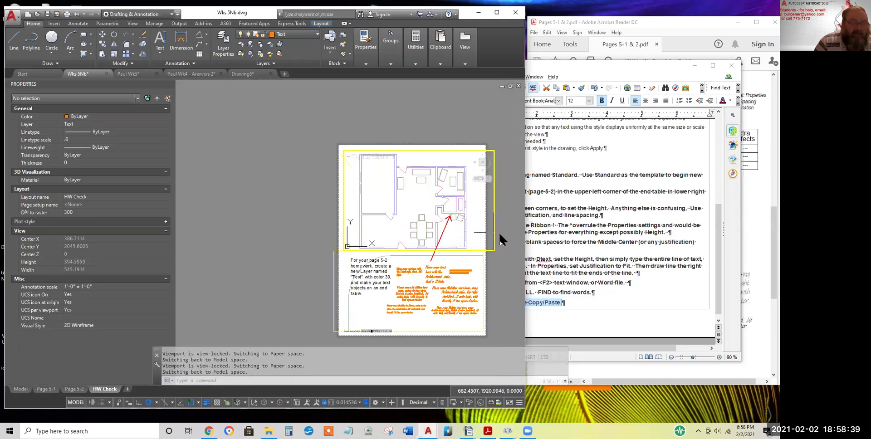
{"action": "left_click", "coordinate": [484, 234]}
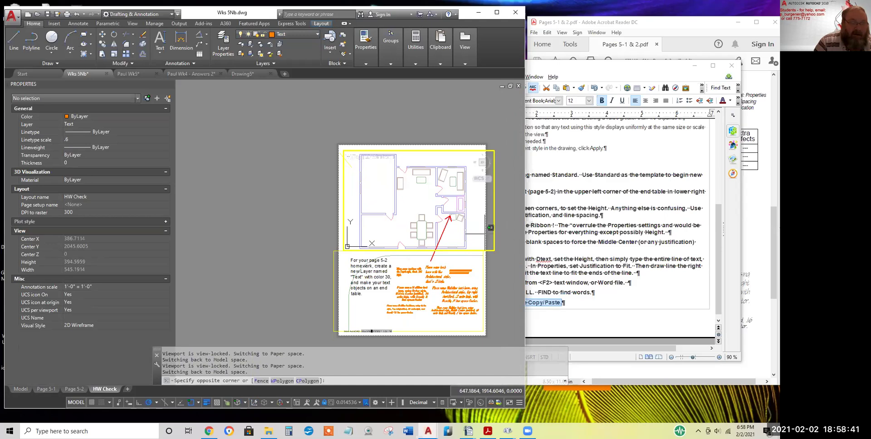
{"action": "double_click", "coordinate": [497, 262]}
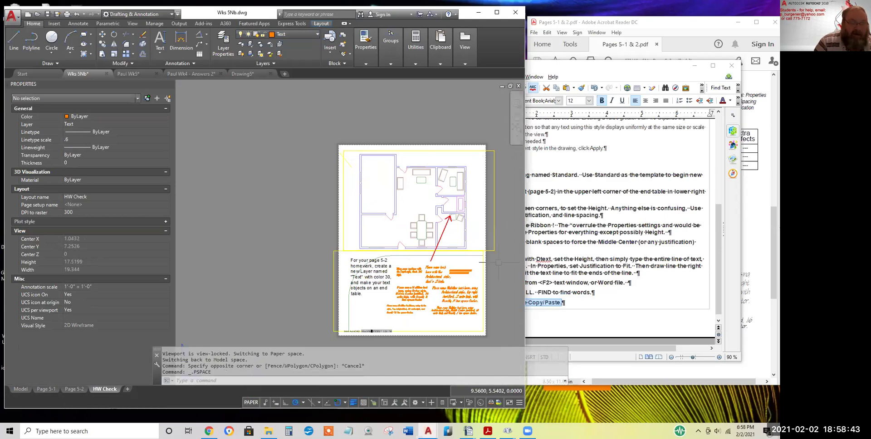
{"action": "left_click", "coordinate": [498, 262]}
{"action": "left_click", "coordinate": [492, 240]}
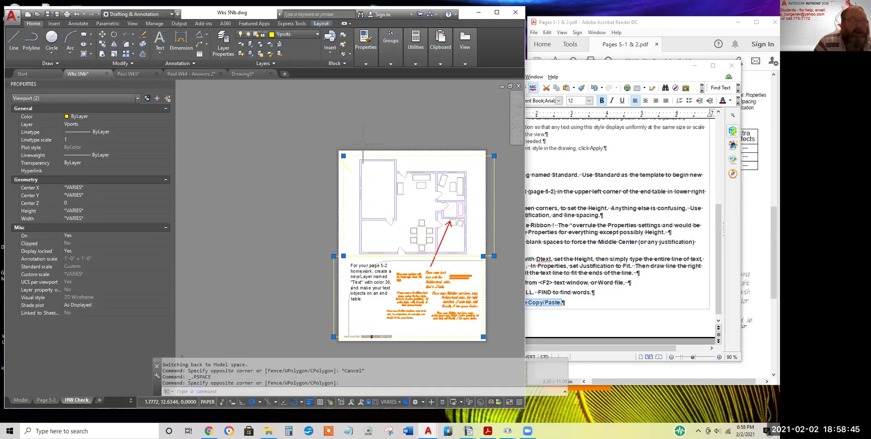
{"action": "left_click", "coordinate": [77, 250]}
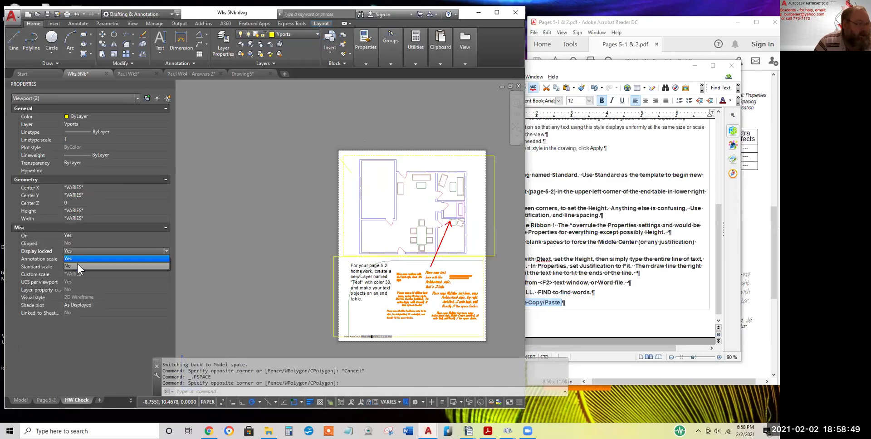
{"action": "left_click", "coordinate": [77, 266]}
{"action": "left_click", "coordinate": [407, 210]}
{"action": "key", "text": "Escape"}
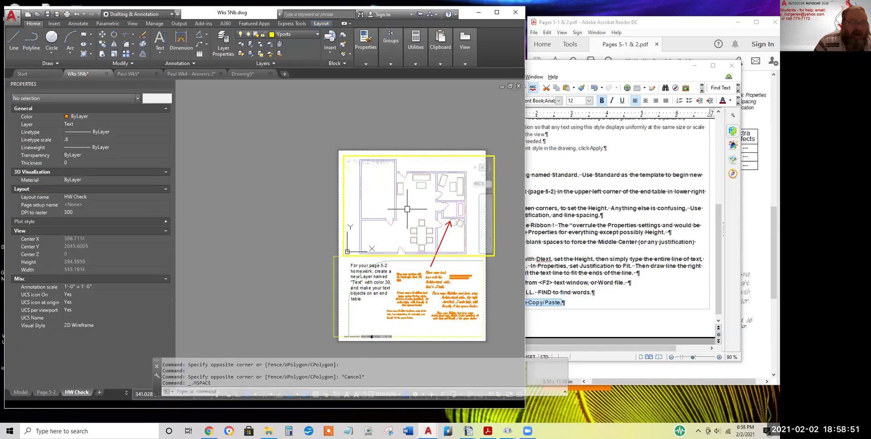
Activate the upper viewport and reframe the floor plan inside it, enlarging the rooms at the plan's upper right
{"action": "double_click", "coordinate": [407, 210]}
{"action": "scroll", "coordinate": [409, 208], "scroll_direction": "down", "scroll_amount": 5}
{"action": "scroll", "coordinate": [415, 204], "scroll_direction": "up", "scroll_amount": 4}
{"action": "mouse_move", "coordinate": [415, 213]}
{"action": "middle_mouse_down"}
{"action": "mouse_move", "coordinate": [393, 195]}
{"action": "mouse_move", "coordinate": [420, 211]}
{"action": "mouse_move", "coordinate": [407, 203]}
{"action": "middle_mouse_up"}
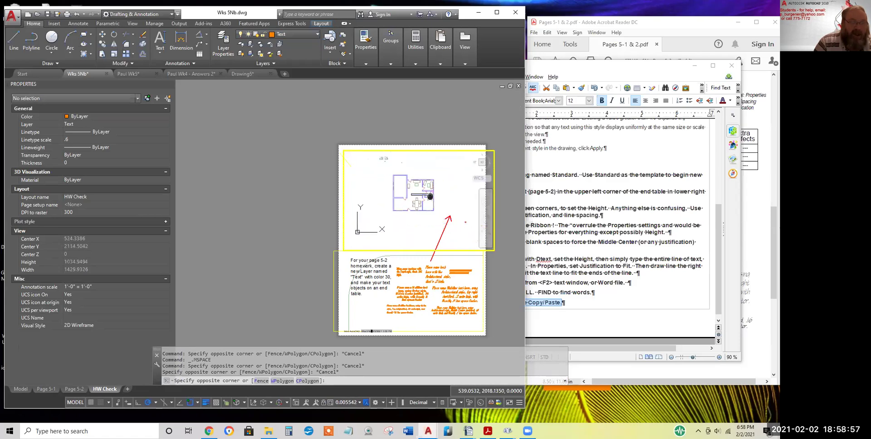
{"action": "scroll", "coordinate": [410, 204], "scroll_direction": "up", "scroll_amount": 2}
{"action": "scroll", "coordinate": [384, 198], "scroll_direction": "up", "scroll_amount": 2}
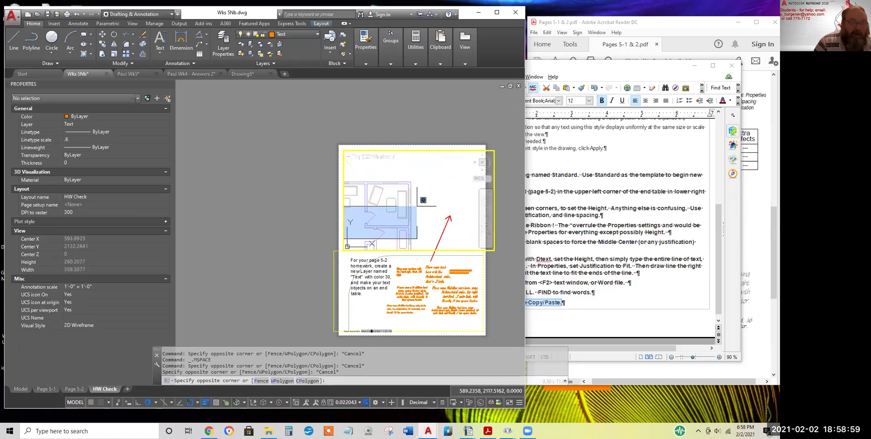
{"action": "scroll", "coordinate": [384, 198], "scroll_direction": "up", "scroll_amount": 4}
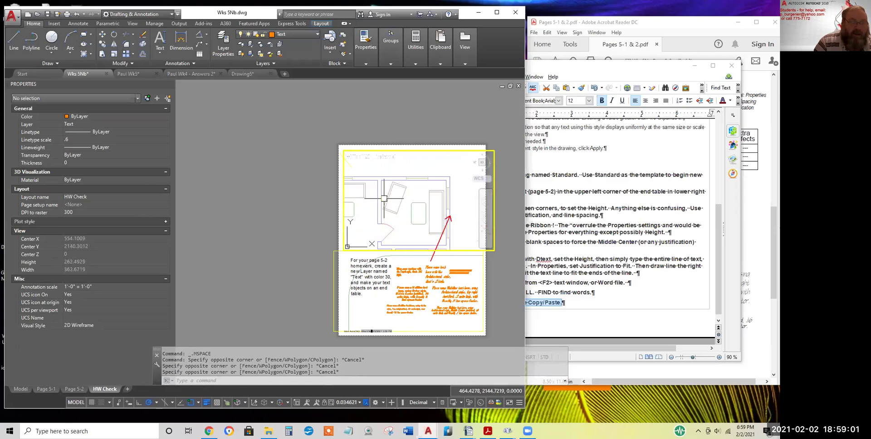
{"action": "middle_click_drag", "start_coordinate": [392, 195], "coordinate": [411, 203]}
Activate the lower viewport and reframe its view from the text samples to the dining table area of the floor plan
{"action": "left_click", "coordinate": [411, 287]}
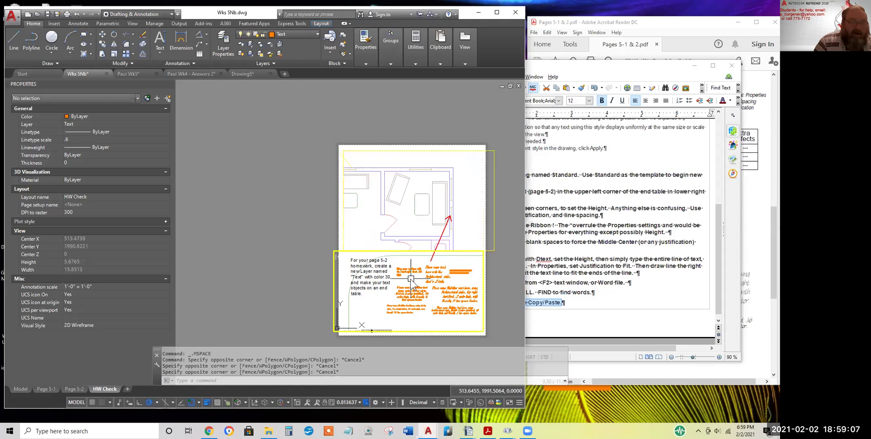
{"action": "left_click", "coordinate": [411, 277]}
{"action": "left_click", "coordinate": [411, 277]}
{"action": "scroll", "coordinate": [411, 276], "scroll_direction": "down", "scroll_amount": 12}
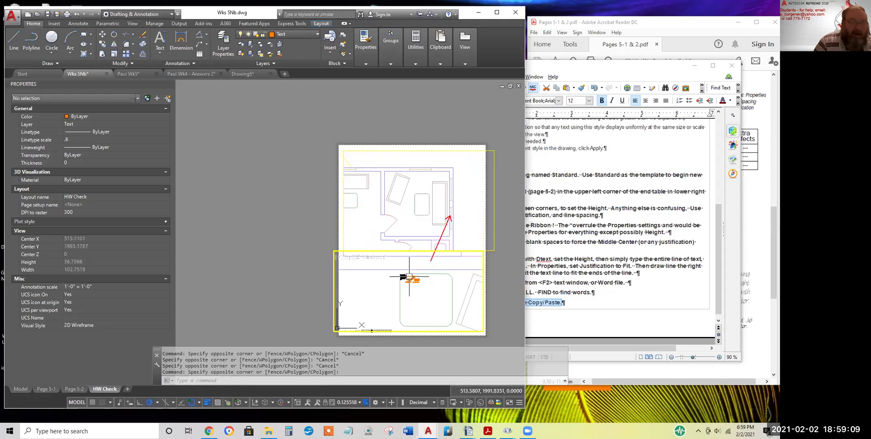
{"action": "scroll", "coordinate": [411, 277], "scroll_direction": "down", "scroll_amount": 5}
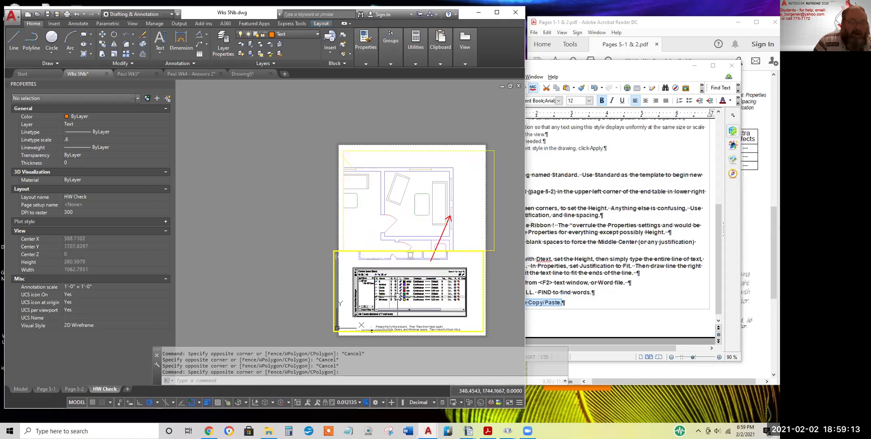
{"action": "scroll", "coordinate": [422, 308], "scroll_direction": "down", "scroll_amount": 2}
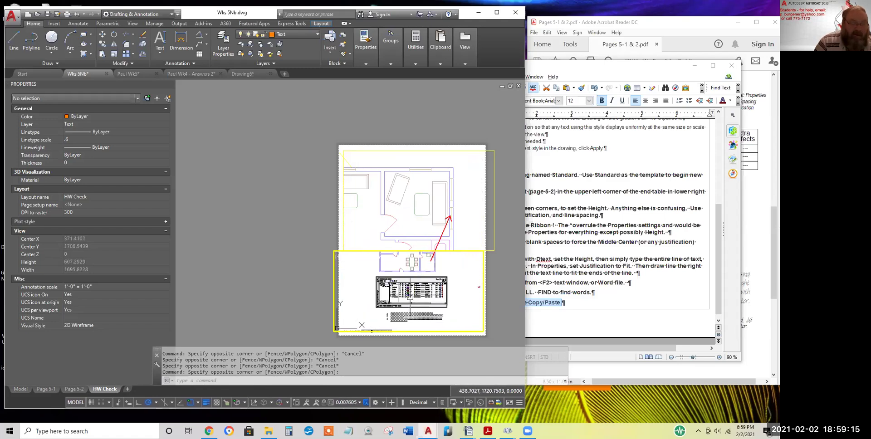
{"action": "scroll", "coordinate": [418, 291], "scroll_direction": "up", "scroll_amount": 2}
{"action": "scroll", "coordinate": [418, 305], "scroll_direction": "down", "scroll_amount": 2}
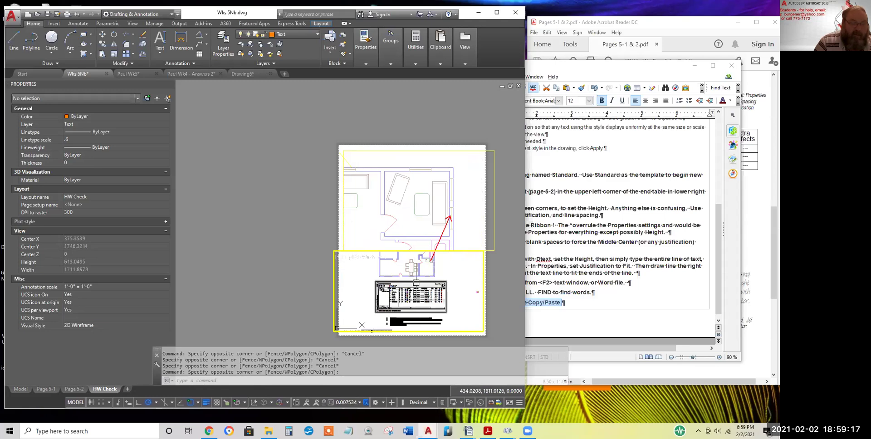
{"action": "scroll", "coordinate": [408, 267], "scroll_direction": "up", "scroll_amount": 2}
{"action": "scroll", "coordinate": [408, 268], "scroll_direction": "up", "scroll_amount": 2}
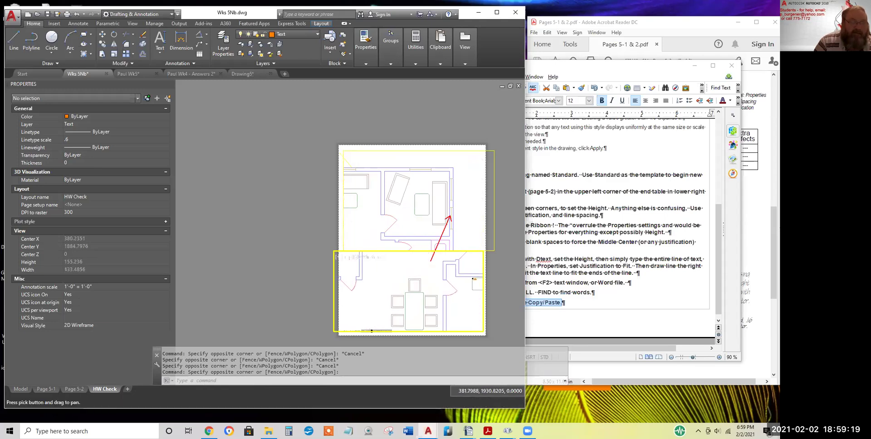
{"action": "left_click", "coordinate": [415, 50]}
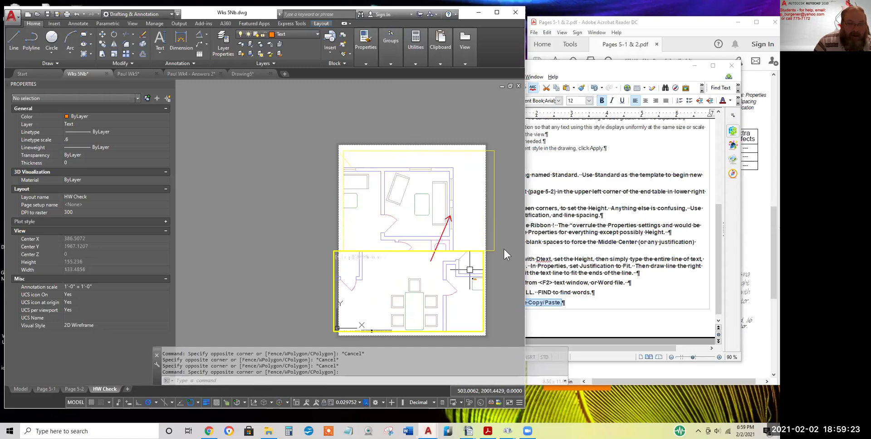
Switch to model space and examine the floor plan and the other content placed around it
{"action": "left_click", "coordinate": [21, 389]}
{"action": "middle_click", "coordinate": [247, 224]}
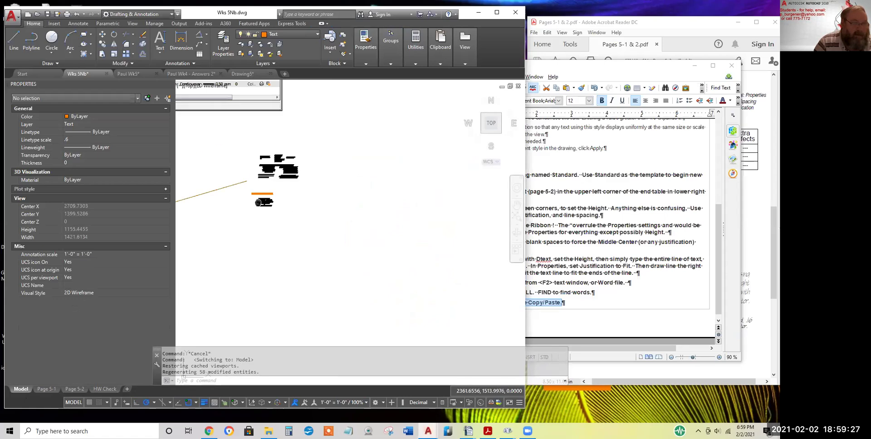
{"action": "middle_click_drag", "start_coordinate": [259, 215], "coordinate": [361, 227]}
{"action": "scroll", "coordinate": [312, 197], "scroll_direction": "up", "scroll_amount": 4}
{"action": "scroll", "coordinate": [312, 196], "scroll_direction": "up", "scroll_amount": 2}
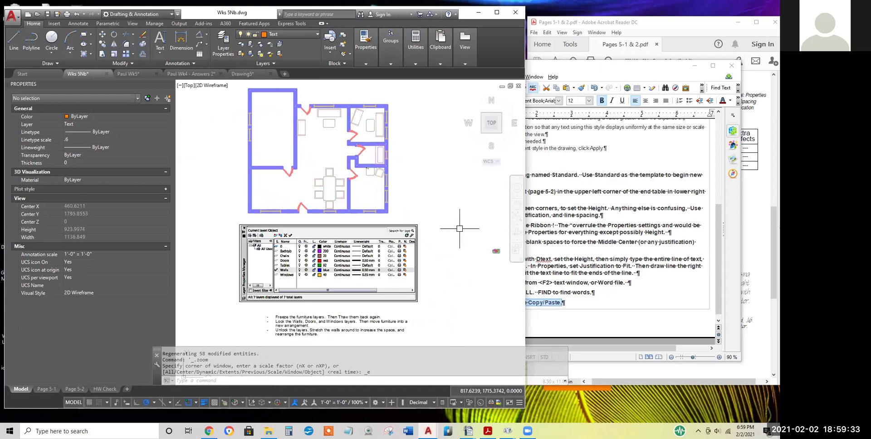
{"action": "scroll", "coordinate": [404, 238], "scroll_direction": "down", "scroll_amount": 6}
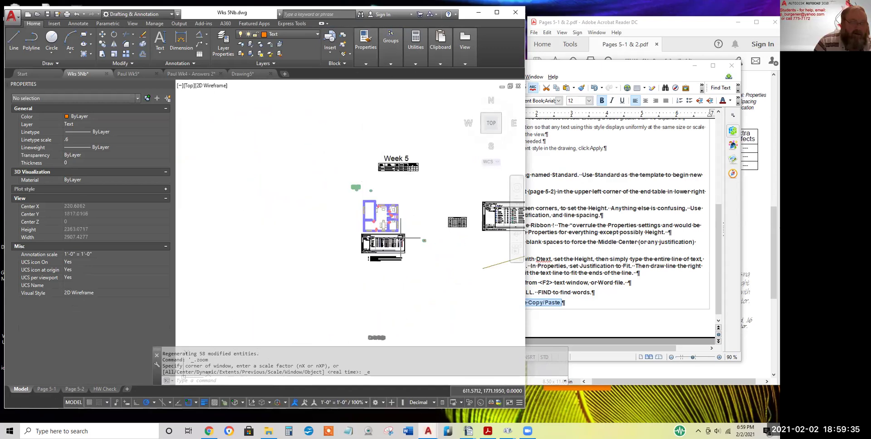
Return to the HW Check layout and reduce the floor plan's display scale inside the upper viewport
{"action": "left_click", "coordinate": [105, 389]}
{"action": "left_click", "coordinate": [470, 211]}
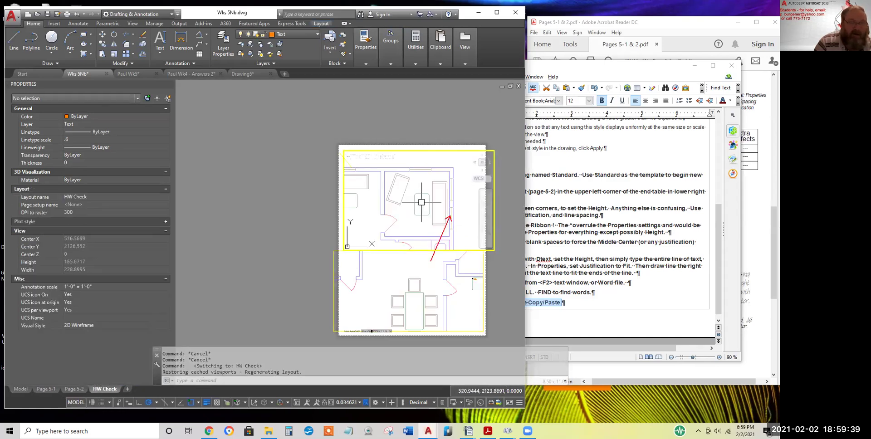
{"action": "scroll", "coordinate": [422, 202], "scroll_direction": "down", "scroll_amount": 4}
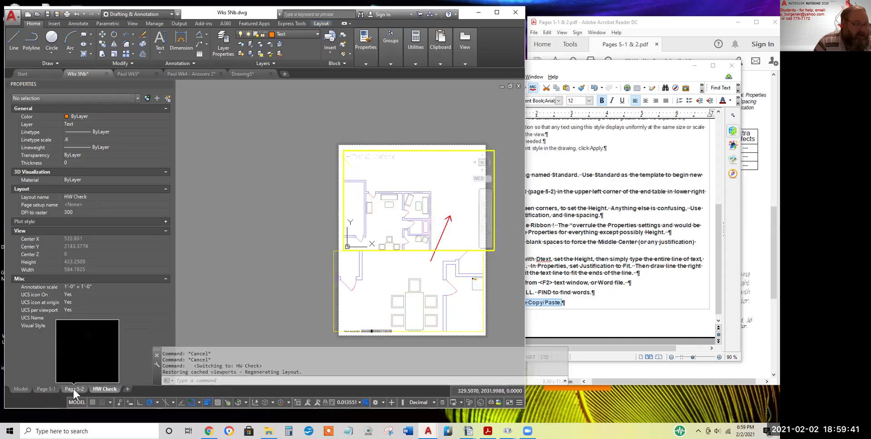
In model space, draw a rectangle on the Text layer enclosing the whole floor plan
{"action": "left_click", "coordinate": [20, 389]}
{"action": "type", "text": "rec"}
{"action": "key", "text": "Return"}
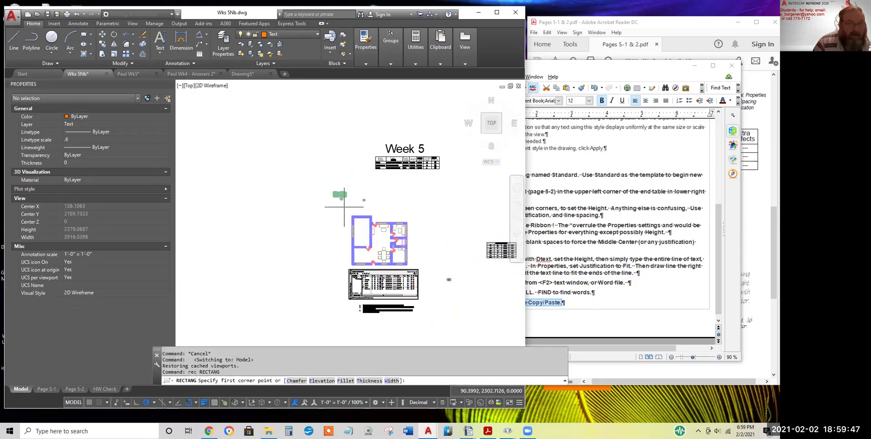
{"action": "left_click", "coordinate": [345, 207]}
{"action": "left_click", "coordinate": [416, 270]}
Examine the text samples on the end table up close, then the whole floor plan inside its enclosing rectangle
{"action": "key", "text": "Return"}
{"action": "scroll", "coordinate": [391, 245], "scroll_direction": "up", "scroll_amount": 5}
{"action": "scroll", "coordinate": [391, 246], "scroll_direction": "up", "scroll_amount": 2}
{"action": "scroll", "coordinate": [402, 257], "scroll_direction": "down", "scroll_amount": 2}
{"action": "middle_click_drag", "start_coordinate": [371, 239], "coordinate": [380, 227]}
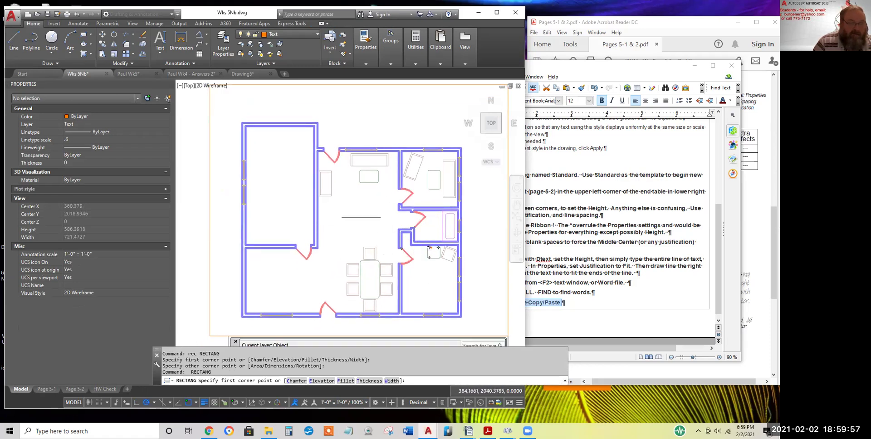
{"action": "scroll", "coordinate": [430, 248], "scroll_direction": "up", "scroll_amount": 15}
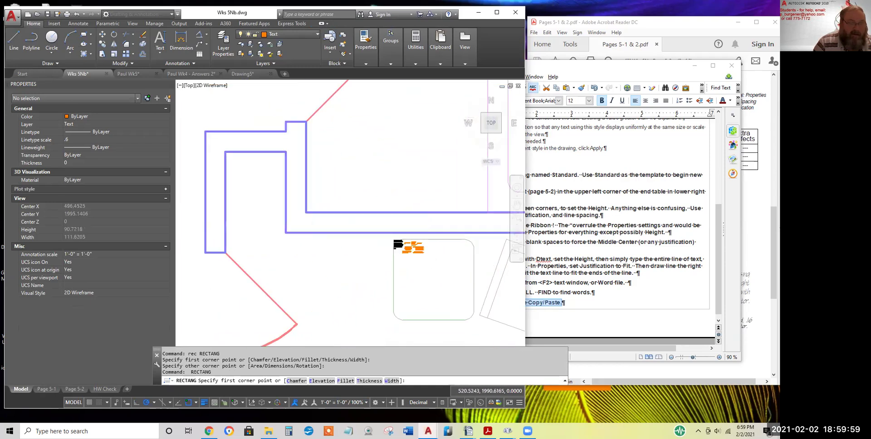
{"action": "middle_click_drag", "start_coordinate": [379, 247], "coordinate": [454, 260]}
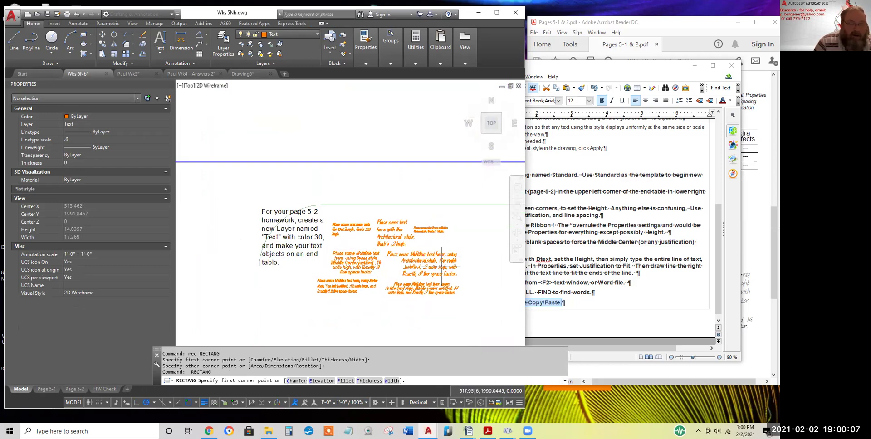
{"action": "scroll", "coordinate": [390, 286], "scroll_direction": "down", "scroll_amount": 4}
{"action": "scroll", "coordinate": [389, 286], "scroll_direction": "down", "scroll_amount": 10}
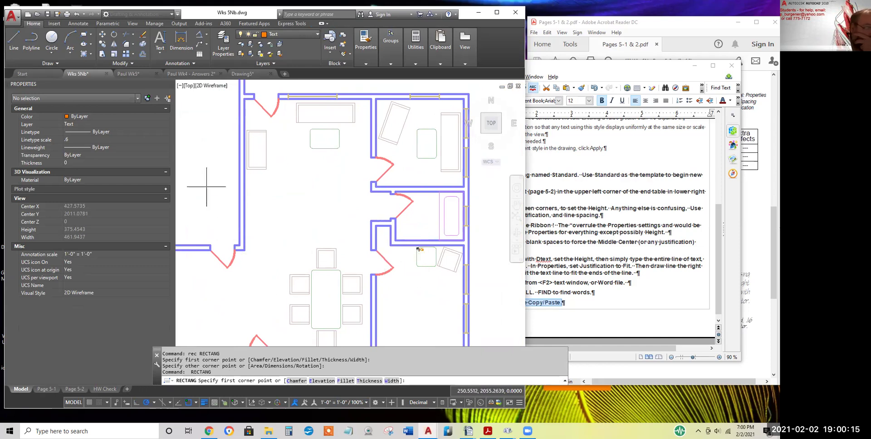
{"action": "scroll", "coordinate": [327, 190], "scroll_direction": "down", "scroll_amount": 5}
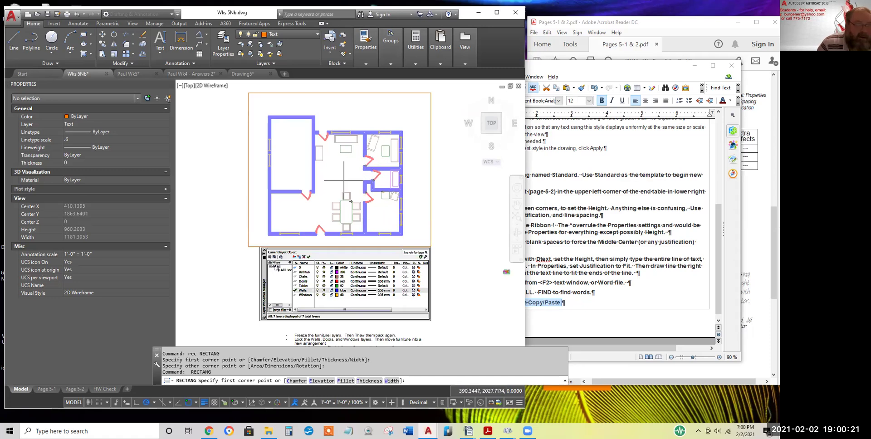
{"action": "scroll", "coordinate": [344, 186], "scroll_direction": "down", "scroll_amount": 2}
{"action": "middle_click_drag", "start_coordinate": [335, 183], "coordinate": [337, 192]}
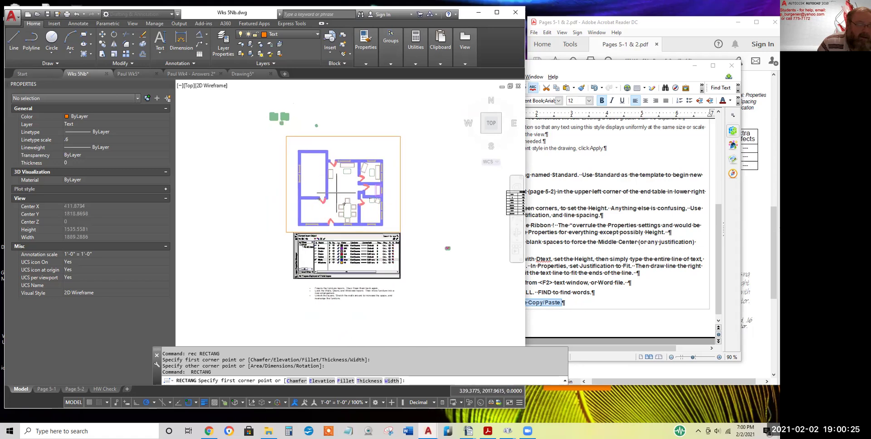
{"action": "scroll", "coordinate": [340, 186], "scroll_direction": "up", "scroll_amount": 2}
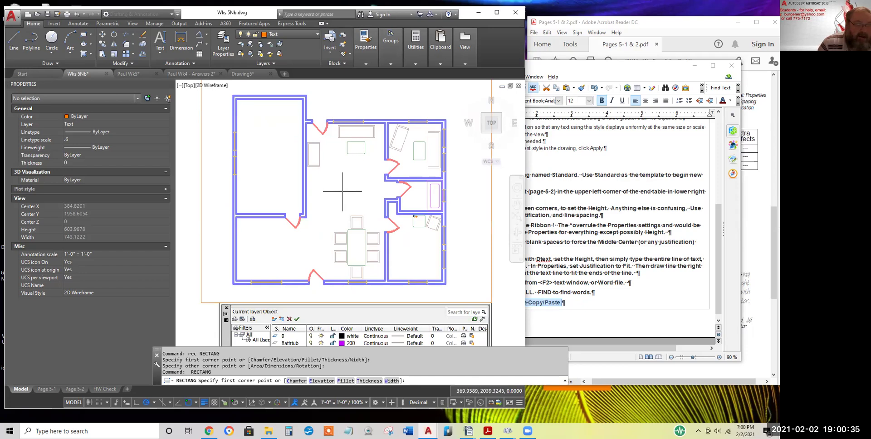
Begin opening another drawing and browse up from the Wk5 folder to the contents of the AutoCAD Class folder
{"action": "left_click", "coordinate": [10, 19]}
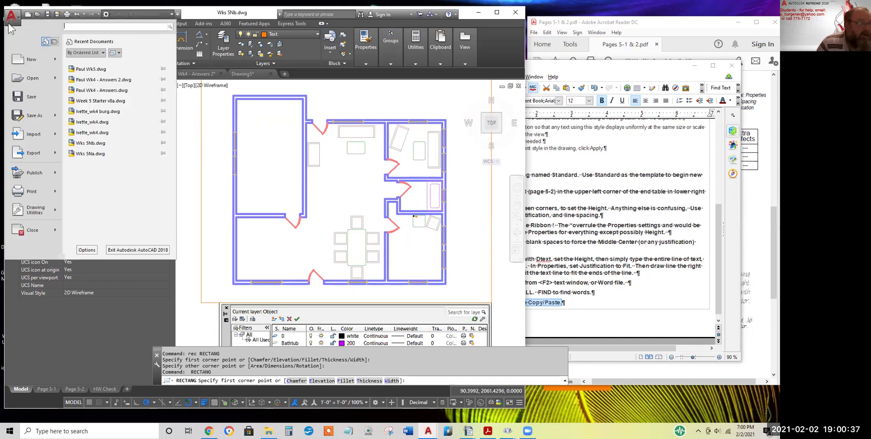
{"action": "left_click", "coordinate": [36, 79]}
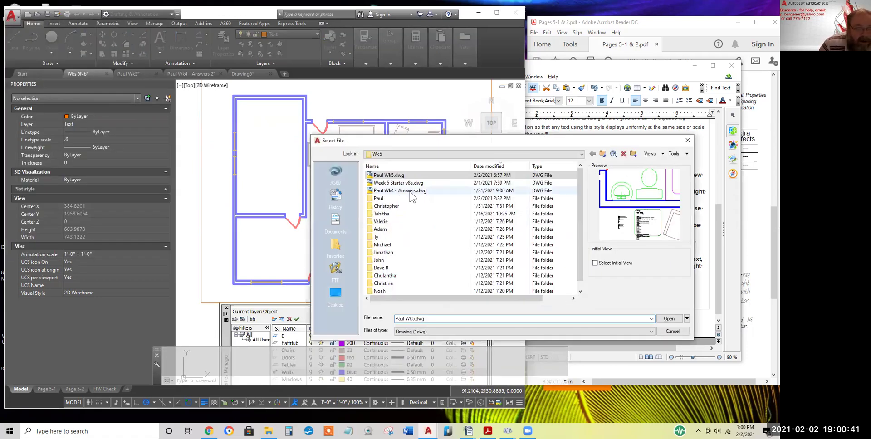
{"action": "left_click", "coordinate": [603, 155]}
{"action": "left_click", "coordinate": [604, 154]}
{"action": "scroll", "coordinate": [582, 188], "scroll_direction": "down", "scroll_amount": 1}
{"action": "left_click", "coordinate": [603, 154]}
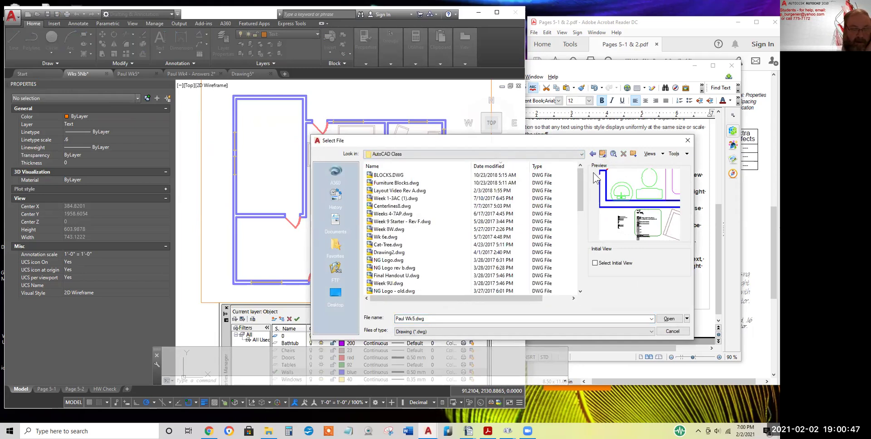
{"action": "left_click_drag", "start_coordinate": [581, 184], "coordinate": [584, 249]}
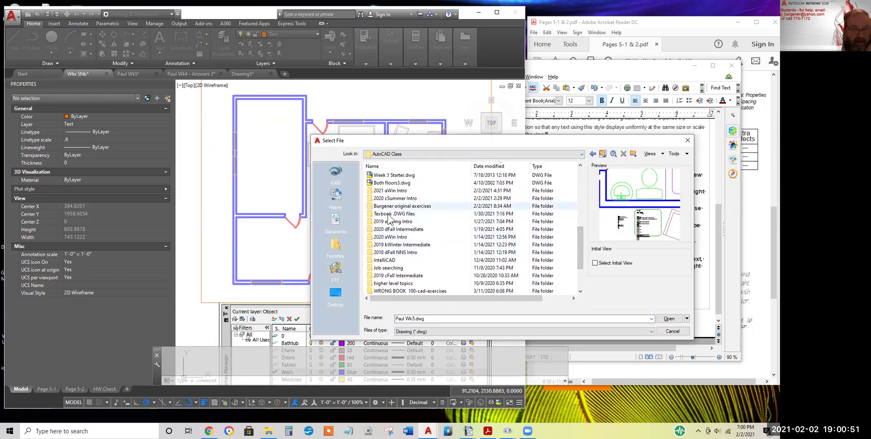
{"action": "scroll", "coordinate": [433, 241], "scroll_direction": "down", "scroll_amount": 1}
{"action": "scroll", "coordinate": [434, 242], "scroll_direction": "up", "scroll_amount": 2}
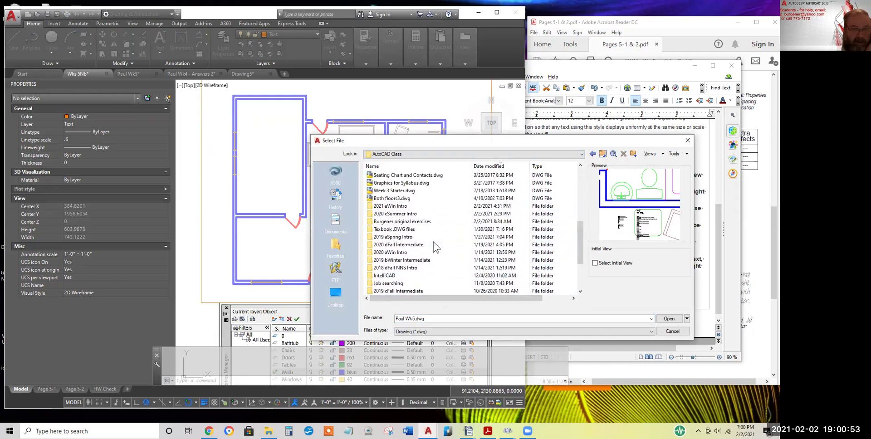
{"action": "scroll", "coordinate": [401, 225], "scroll_direction": "down", "scroll_amount": 1}
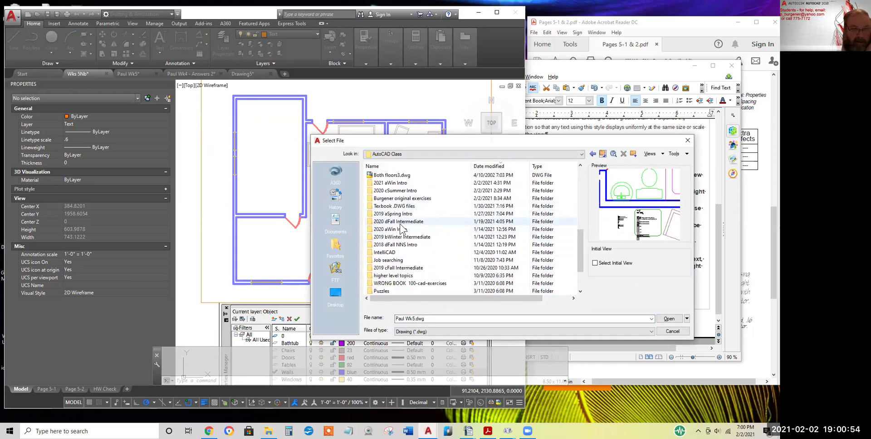
Open the instructor's house drawing from the Floor Plans folder inside Academic files on the D: drive
{"action": "left_click", "coordinate": [603, 154]}
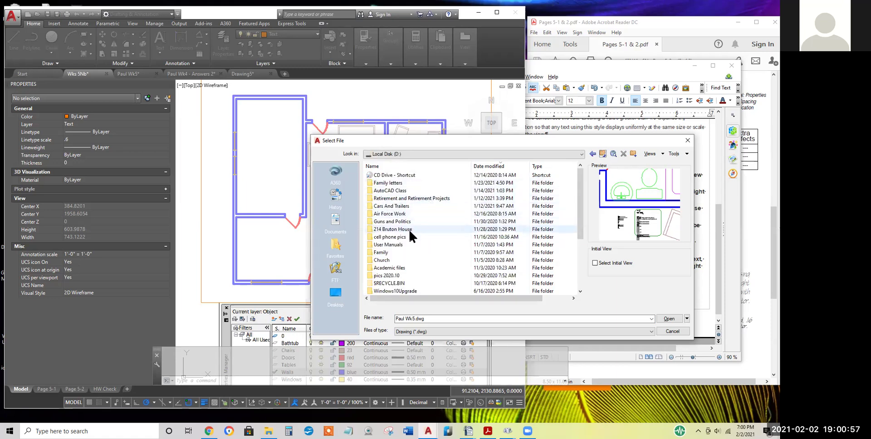
{"action": "scroll", "coordinate": [408, 231], "scroll_direction": "down", "scroll_amount": 1}
{"action": "double_click", "coordinate": [397, 220]}
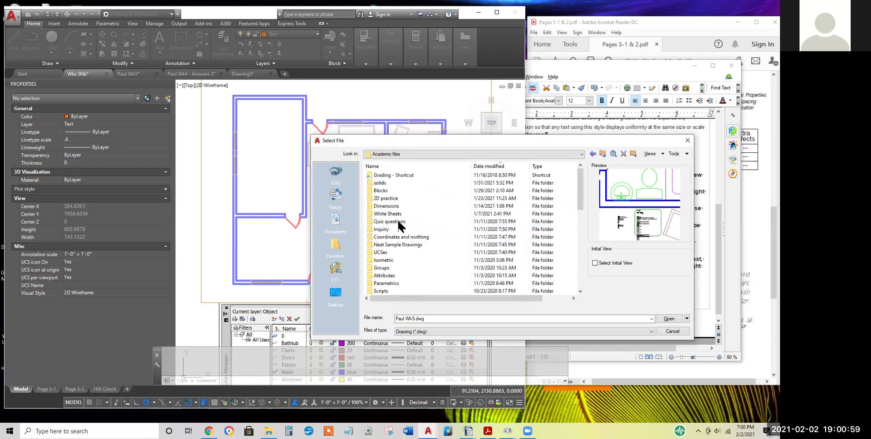
{"action": "scroll", "coordinate": [400, 195], "scroll_direction": "down", "scroll_amount": 3}
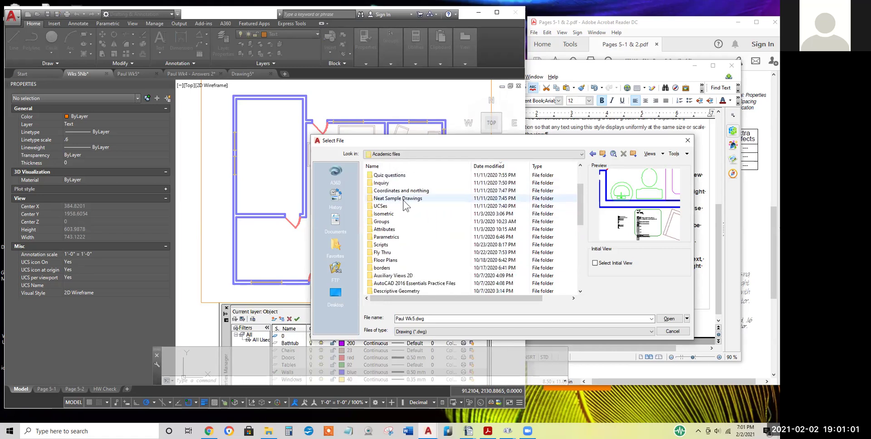
{"action": "scroll", "coordinate": [406, 203], "scroll_direction": "down", "scroll_amount": 1}
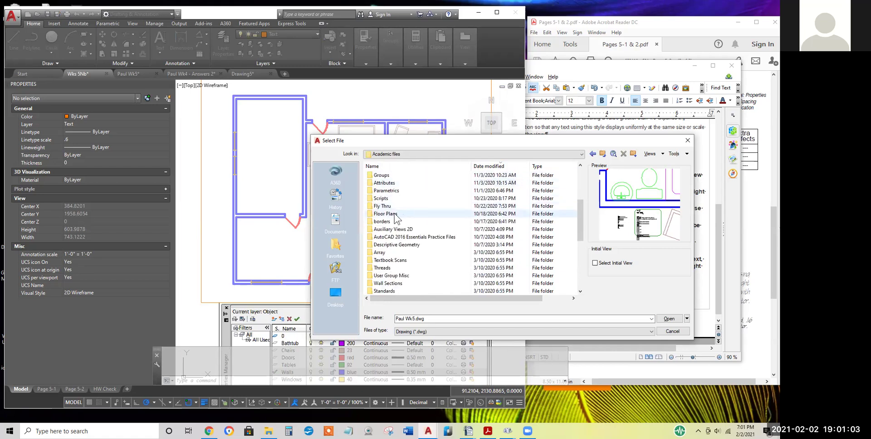
{"action": "double_click", "coordinate": [393, 214]}
{"action": "scroll", "coordinate": [439, 223], "scroll_direction": "down", "scroll_amount": 1}
{"action": "left_click_drag", "start_coordinate": [463, 60], "coordinate": [311, 71]}
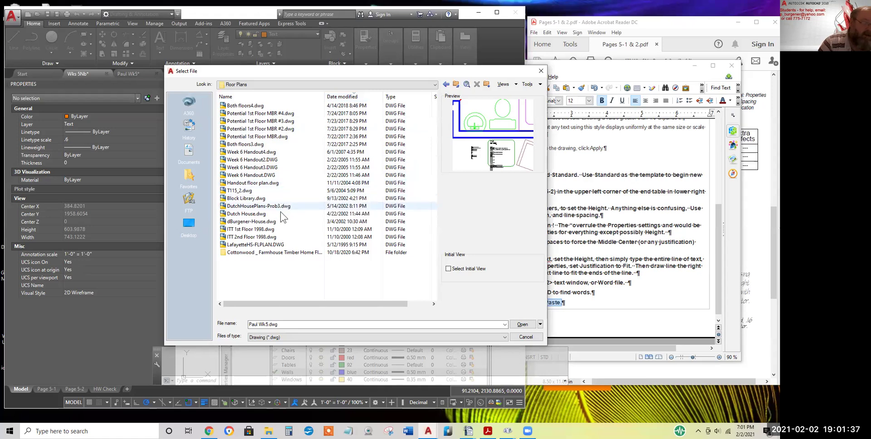
{"action": "double_click", "coordinate": [251, 222]}
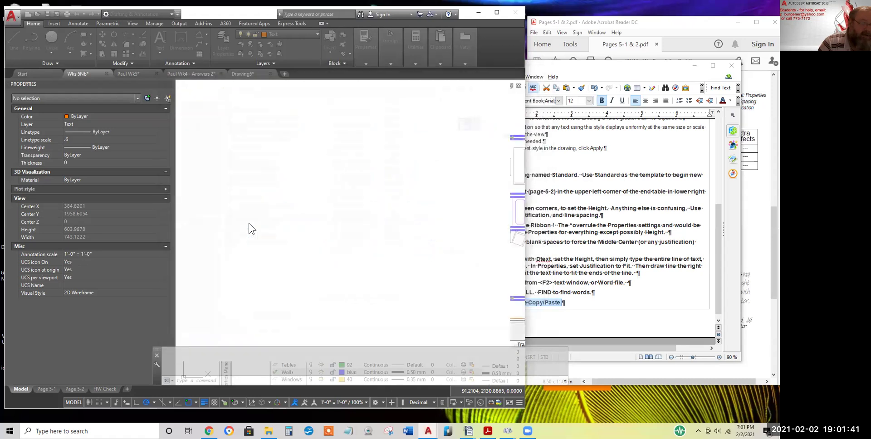
{"action": "scroll", "coordinate": [279, 245], "scroll_direction": "up", "scroll_amount": 4}
{"action": "scroll", "coordinate": [280, 245], "scroll_direction": "down", "scroll_amount": 2}
{"action": "middle_click_drag", "start_coordinate": [282, 245], "coordinate": [303, 216]}
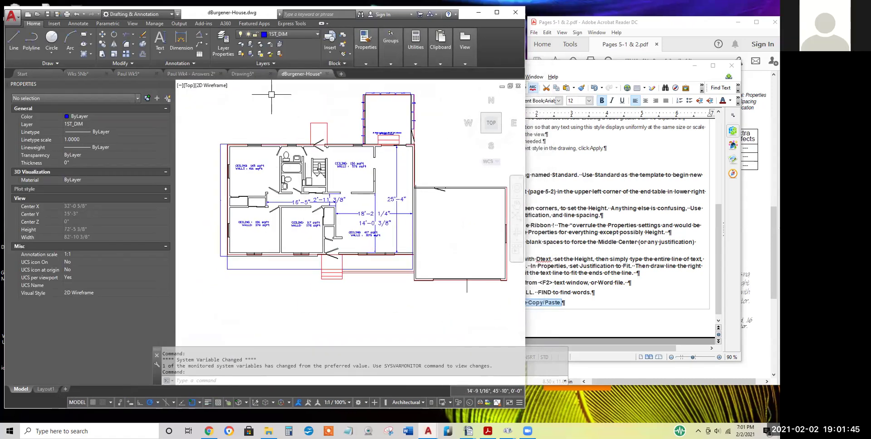
Open Both floors4.dwg from the Floor Plans folder and show both overlaid floors in model space
{"action": "left_click", "coordinate": [10, 19]}
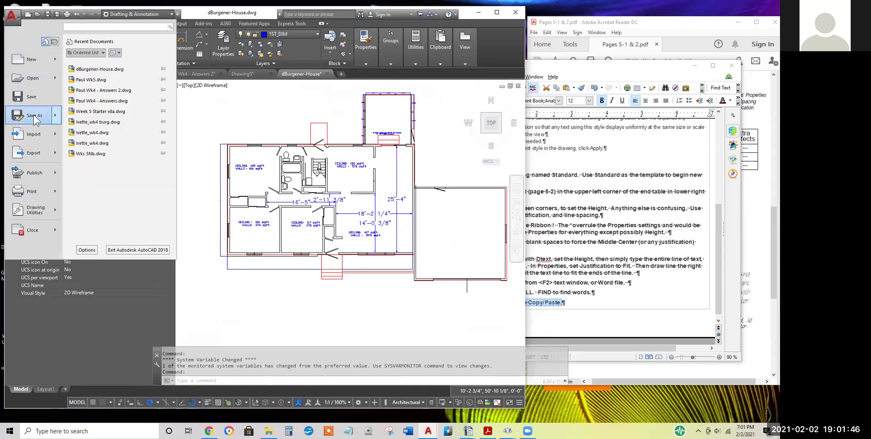
{"action": "left_click", "coordinate": [37, 81]}
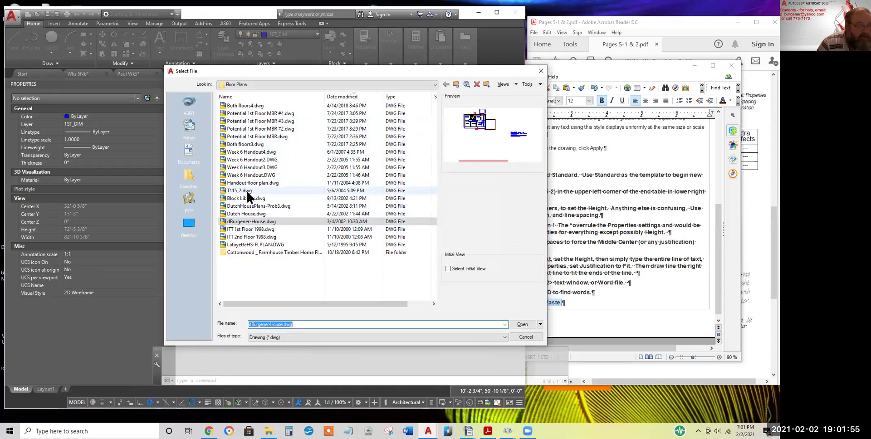
{"action": "left_click", "coordinate": [251, 107]}
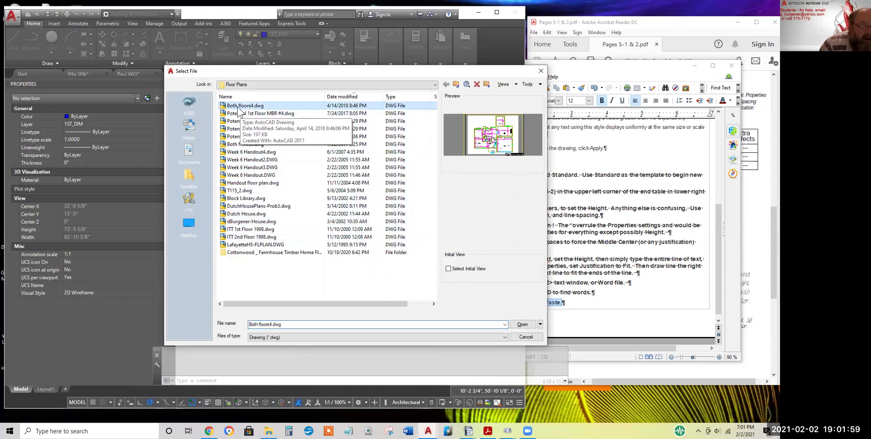
{"action": "left_click", "coordinate": [521, 325]}
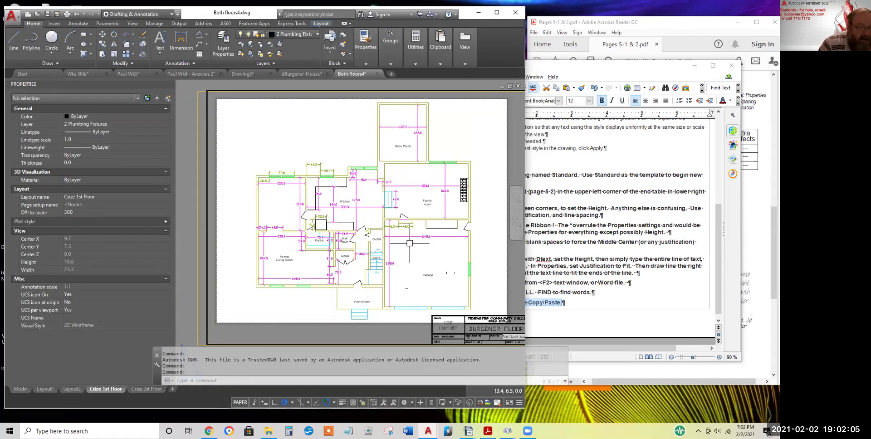
{"action": "scroll", "coordinate": [427, 253], "scroll_direction": "down", "scroll_amount": 2}
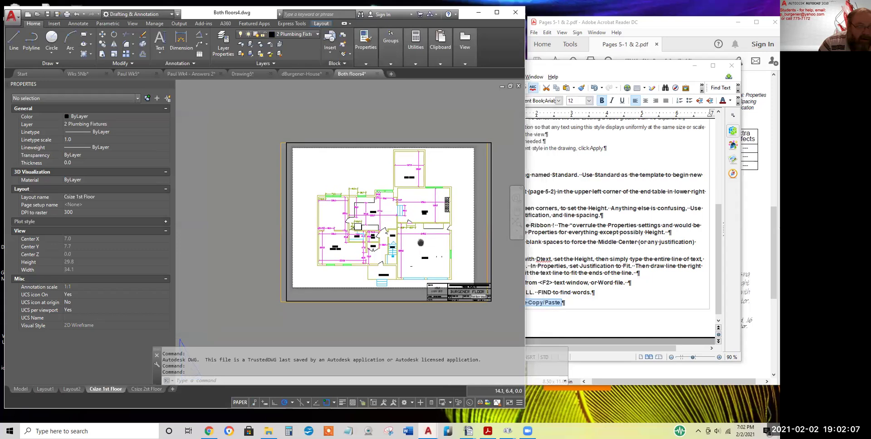
{"action": "left_click", "coordinate": [20, 389]}
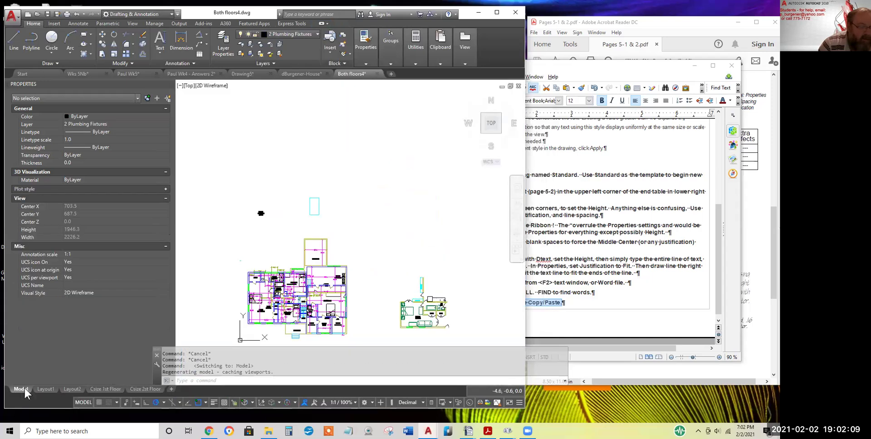
{"action": "scroll", "coordinate": [294, 259], "scroll_direction": "up", "scroll_amount": 4}
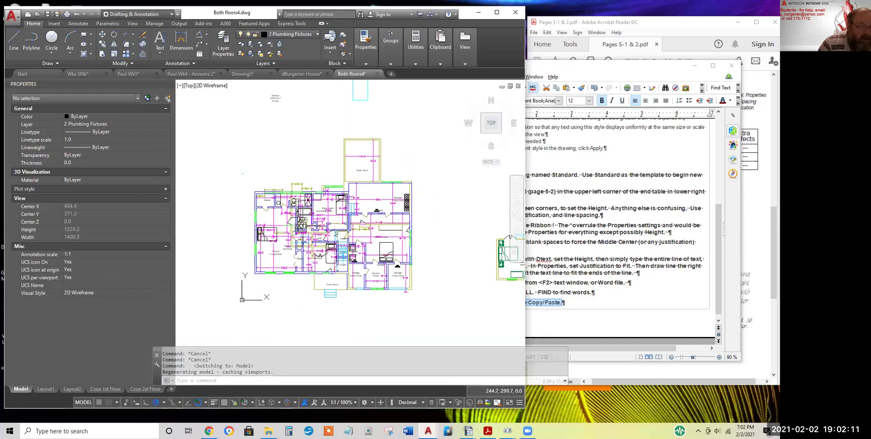
{"action": "scroll", "coordinate": [309, 233], "scroll_direction": "up", "scroll_amount": 2}
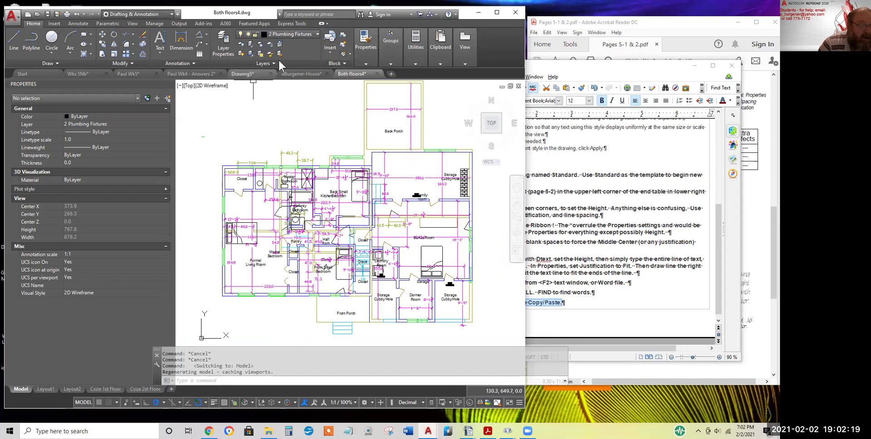
Freeze a series of first-floor layers, including 1-Fireplace, 1-Text, 1-Walls, 1-Windows and 1-Viewports
{"action": "left_click", "coordinate": [283, 34]}
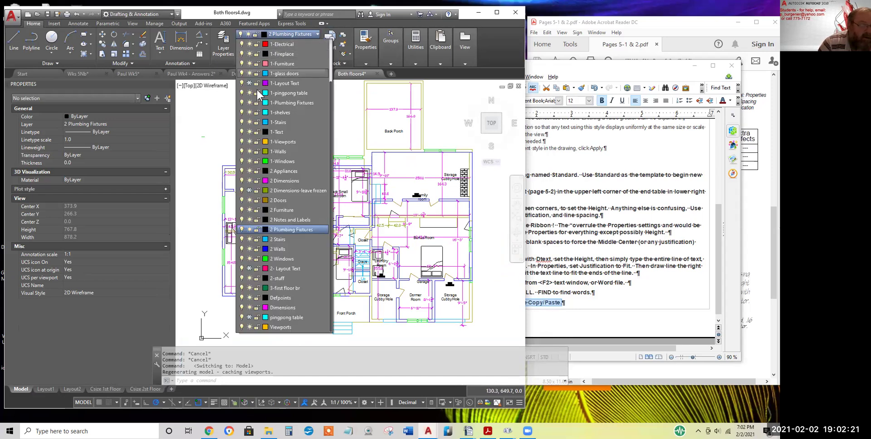
{"action": "left_click", "coordinate": [249, 54]}
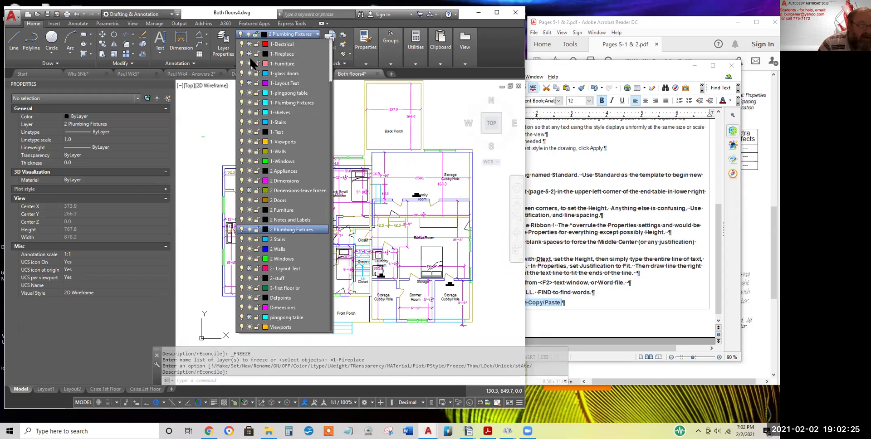
{"action": "left_click", "coordinate": [248, 64]}
{"action": "left_click", "coordinate": [249, 73]}
{"action": "left_click", "coordinate": [249, 64]}
{"action": "left_click", "coordinate": [249, 93]}
{"action": "left_click", "coordinate": [248, 113]}
{"action": "left_click", "coordinate": [249, 131]}
{"action": "left_click", "coordinate": [248, 142]}
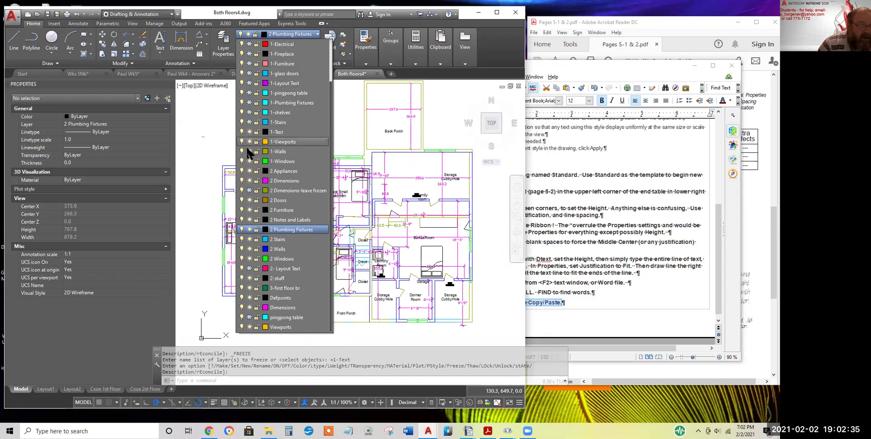
{"action": "left_click", "coordinate": [249, 151]}
{"action": "left_click", "coordinate": [248, 161]}
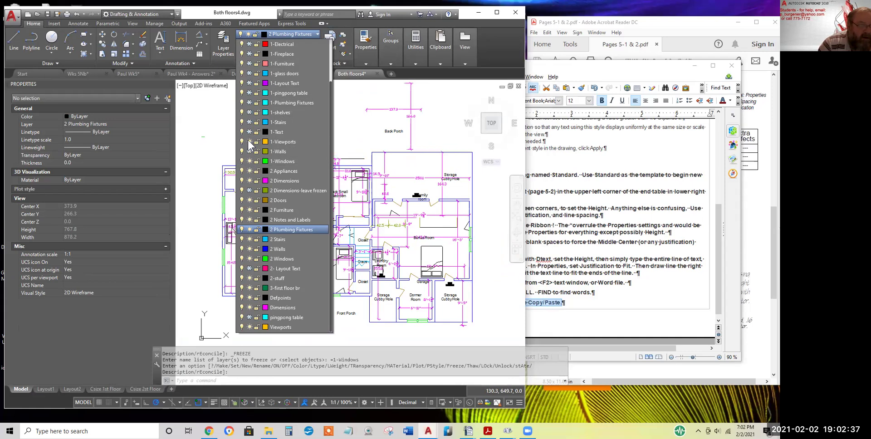
{"action": "left_click", "coordinate": [249, 142]}
{"action": "left_click", "coordinate": [392, 151]}
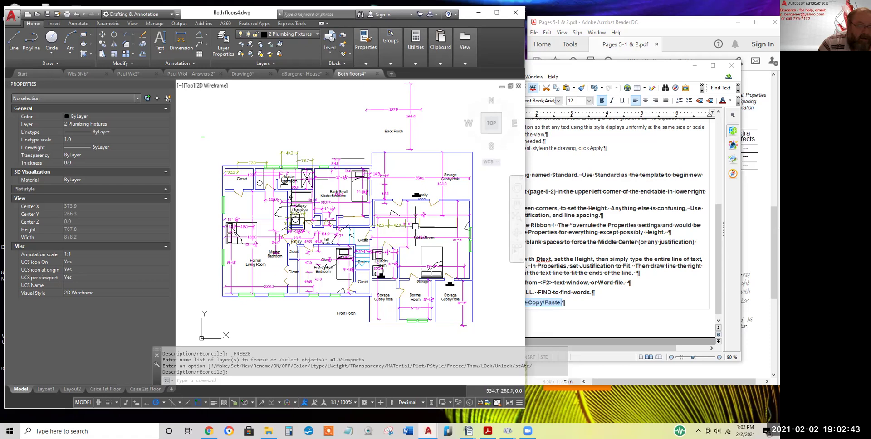
Freeze the 1-Dimensions and 2 Dimensions layers by picking a dimension on each in the plan
{"action": "left_click", "coordinate": [262, 45]}
{"action": "left_click", "coordinate": [420, 177]}
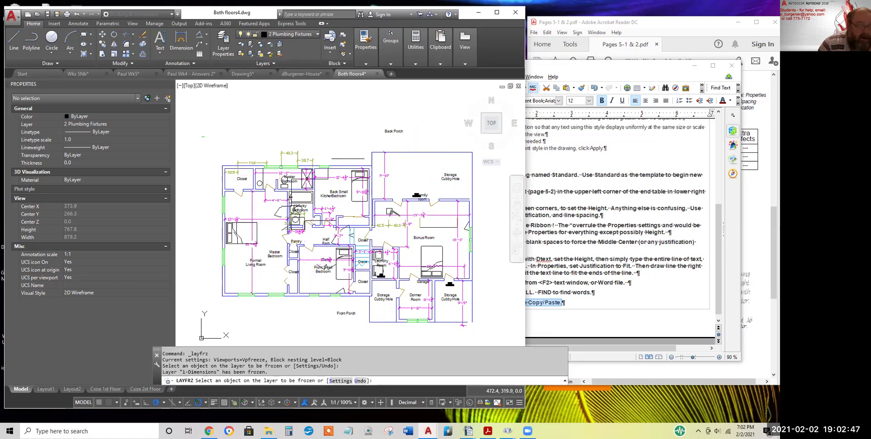
{"action": "left_click", "coordinate": [384, 176]}
{"action": "scroll", "coordinate": [365, 216], "scroll_direction": "up", "scroll_amount": 4}
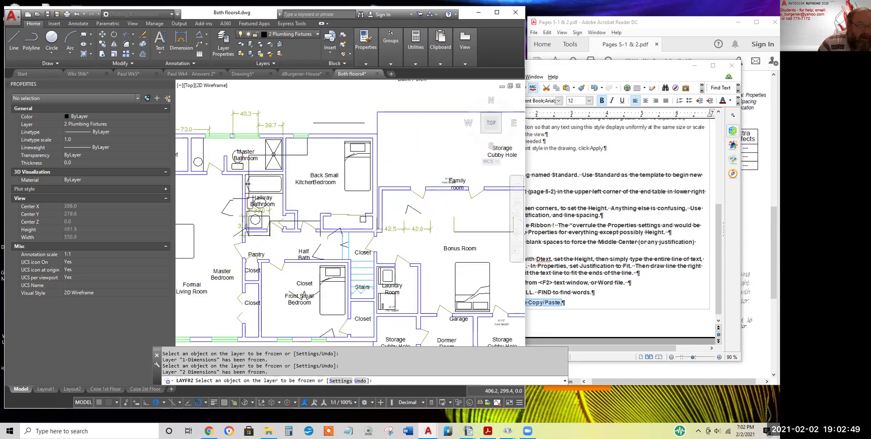
Undo the layer freezes on the house plan, including both dimension layers and the first-floor walls, along with the intervening view changes
{"action": "scroll", "coordinate": [360, 219], "scroll_direction": "down", "scroll_amount": 2}
{"action": "middle_click_drag", "start_coordinate": [368, 225], "coordinate": [425, 179]}
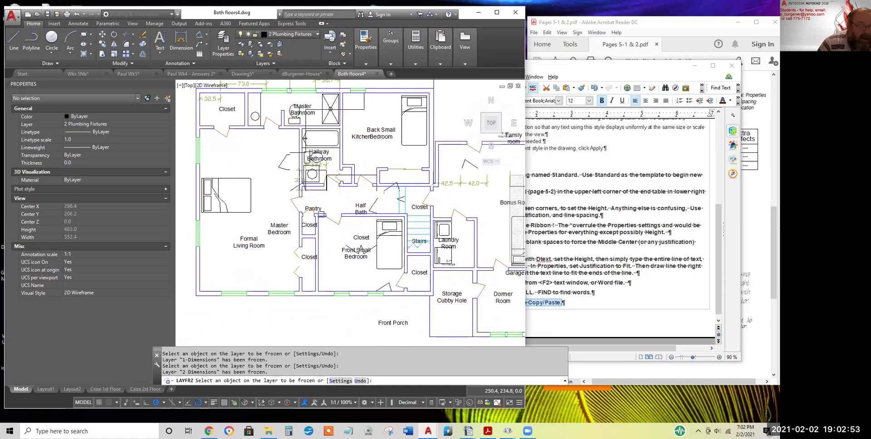
{"action": "scroll", "coordinate": [319, 218], "scroll_direction": "up", "scroll_amount": 4}
{"action": "scroll", "coordinate": [321, 218], "scroll_direction": "up", "scroll_amount": 2}
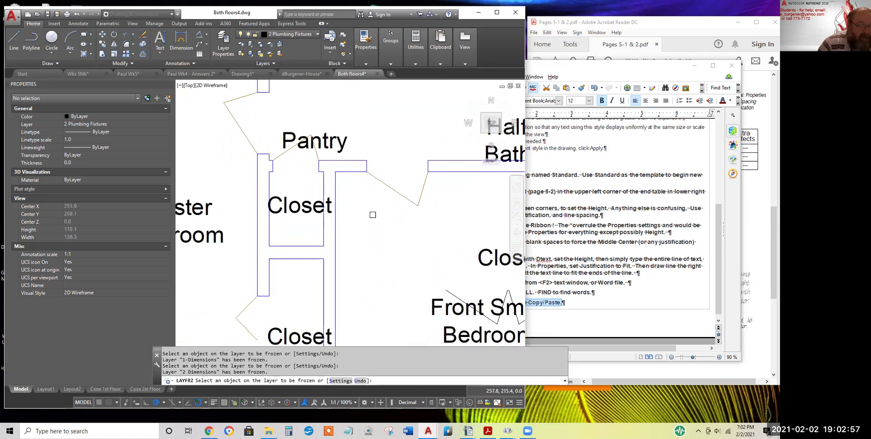
{"action": "scroll", "coordinate": [372, 214], "scroll_direction": "down", "scroll_amount": 4}
{"action": "scroll", "coordinate": [268, 127], "scroll_direction": "up", "scroll_amount": 4}
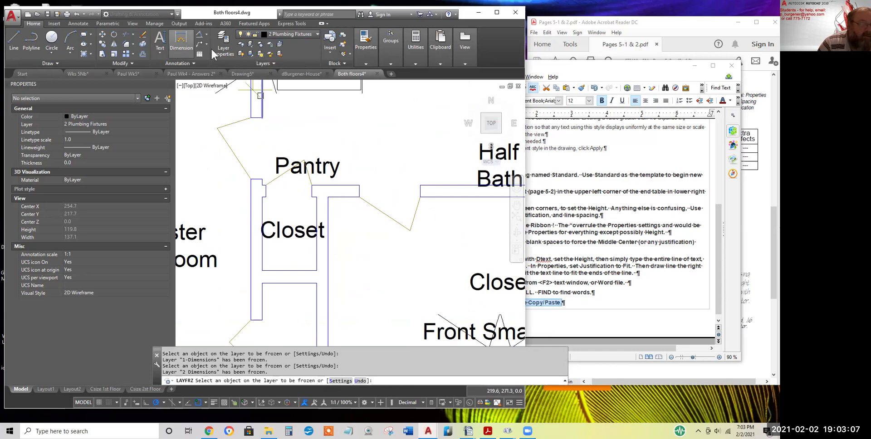
{"action": "left_click", "coordinate": [77, 13]}
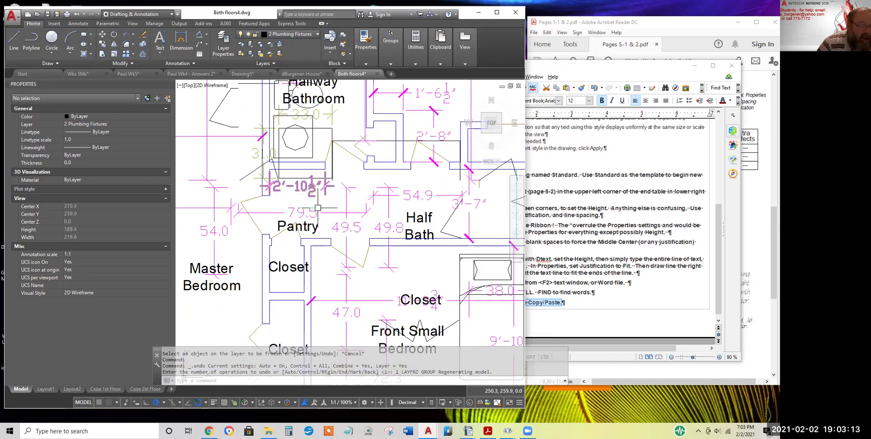
{"action": "scroll", "coordinate": [318, 207], "scroll_direction": "down", "scroll_amount": 5}
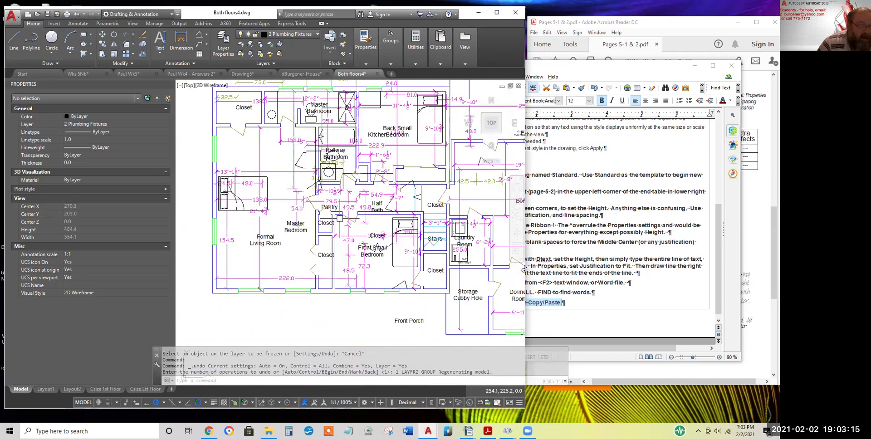
{"action": "middle_click_drag", "start_coordinate": [320, 136], "coordinate": [310, 172]}
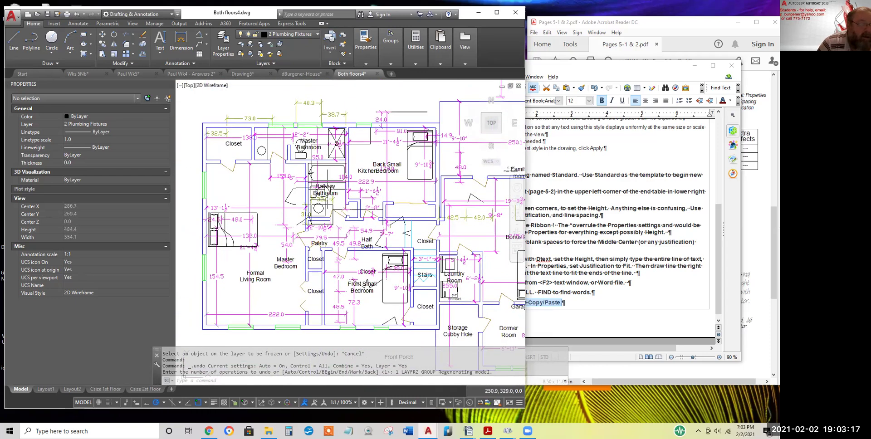
{"action": "left_click", "coordinate": [77, 14]}
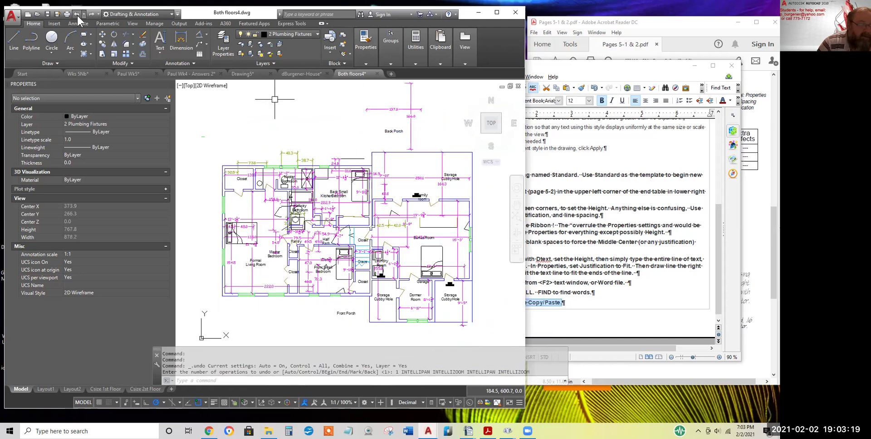
{"action": "left_click", "coordinate": [77, 14]}
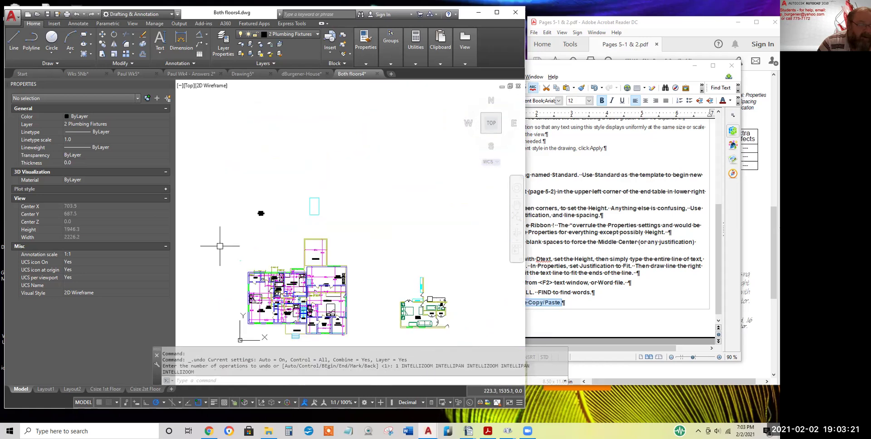
Select the vertical first-floor wall line beside the Pantry and examine its layer and how the overlaid walls line up around the closets
{"action": "scroll", "coordinate": [314, 225], "scroll_direction": "up", "scroll_amount": 8}
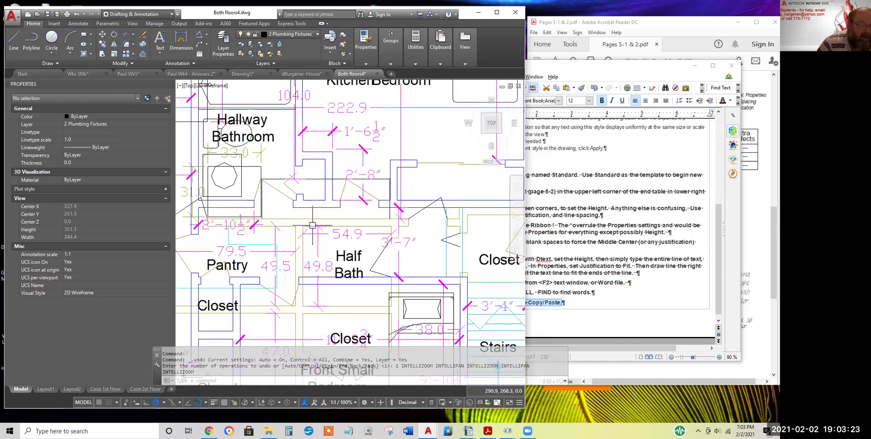
{"action": "scroll", "coordinate": [321, 240], "scroll_direction": "down", "scroll_amount": 2}
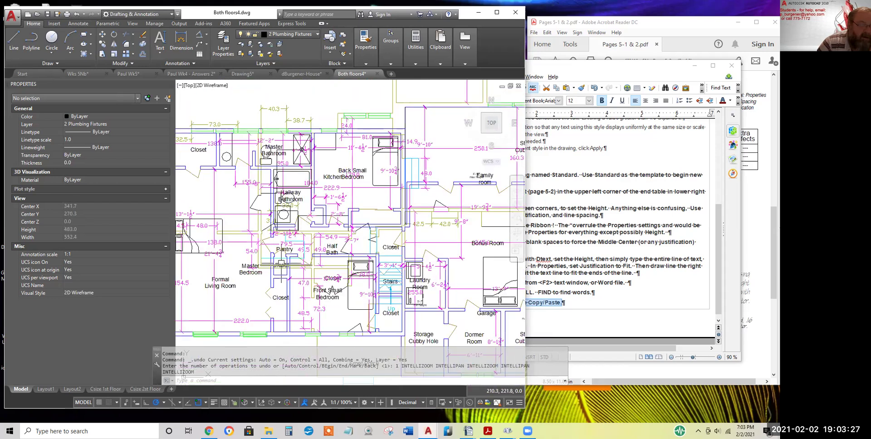
{"action": "scroll", "coordinate": [278, 233], "scroll_direction": "up", "scroll_amount": 2}
{"action": "scroll", "coordinate": [278, 232], "scroll_direction": "up", "scroll_amount": 2}
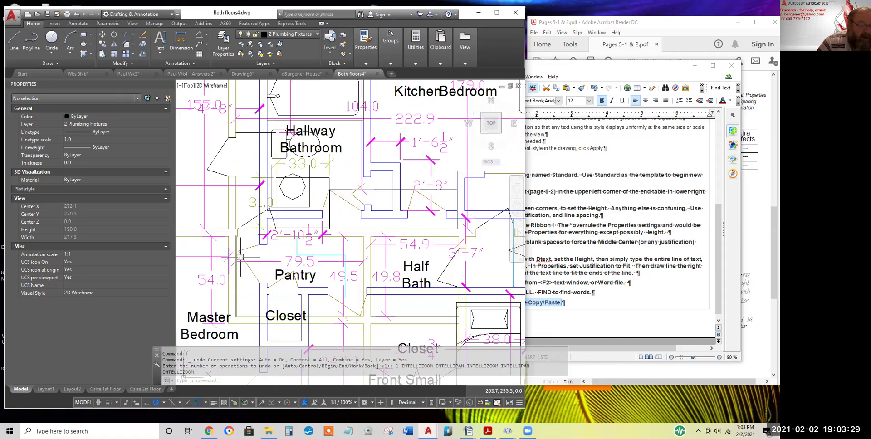
{"action": "left_click", "coordinate": [235, 281]}
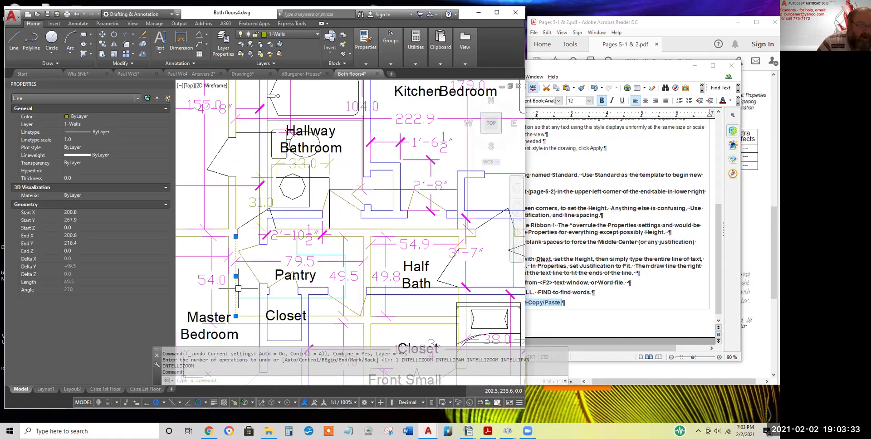
{"action": "left_click", "coordinate": [315, 310]}
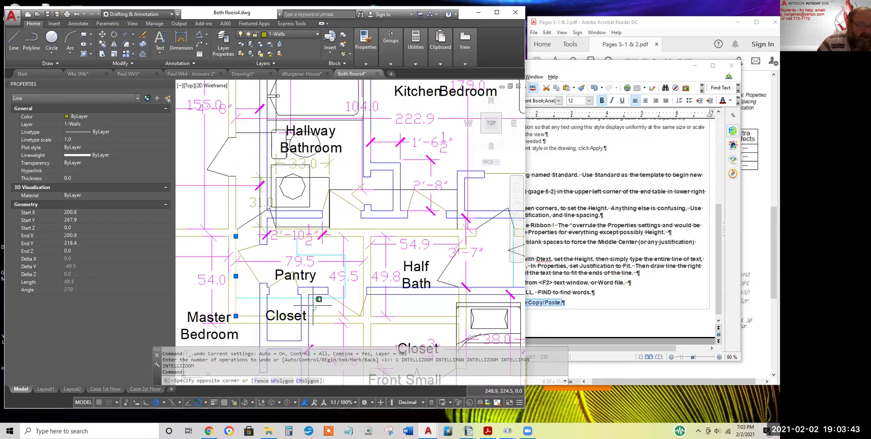
{"action": "left_click", "coordinate": [332, 295]}
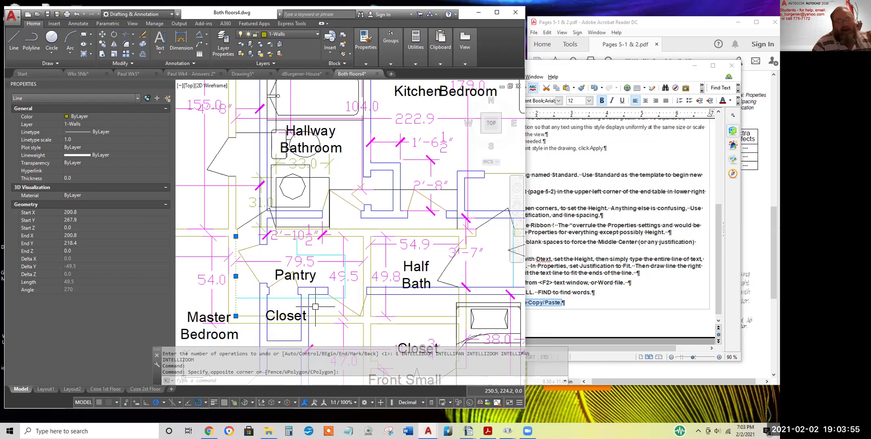
{"action": "scroll", "coordinate": [315, 306], "scroll_direction": "down", "scroll_amount": 8}
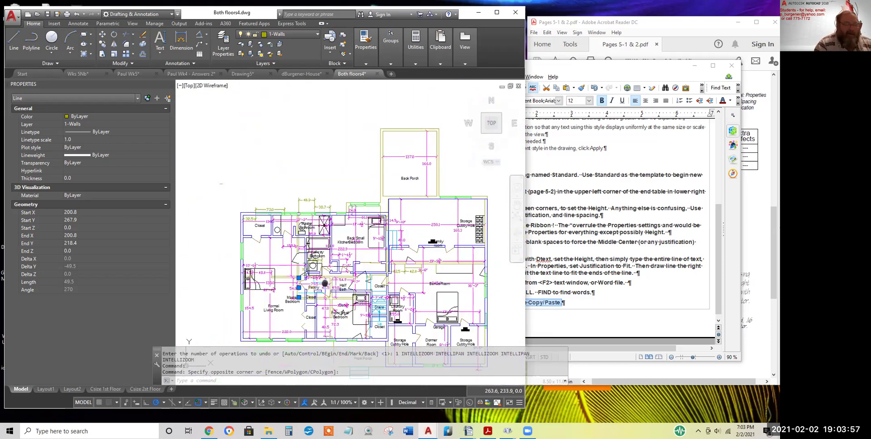